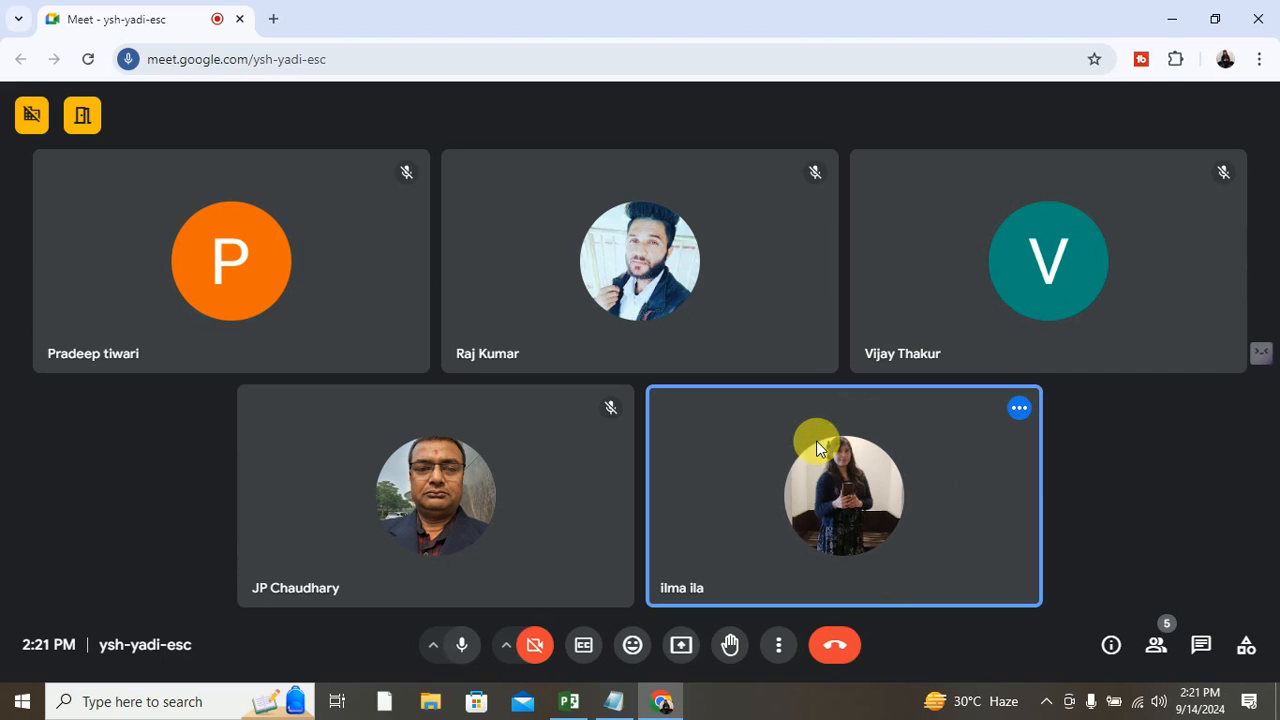
Step: Open the MSP topics note in Notepad and select the topic "Filter, Group, Sort, Highlight"
{"action": "left_click", "coordinate": [610, 703]}
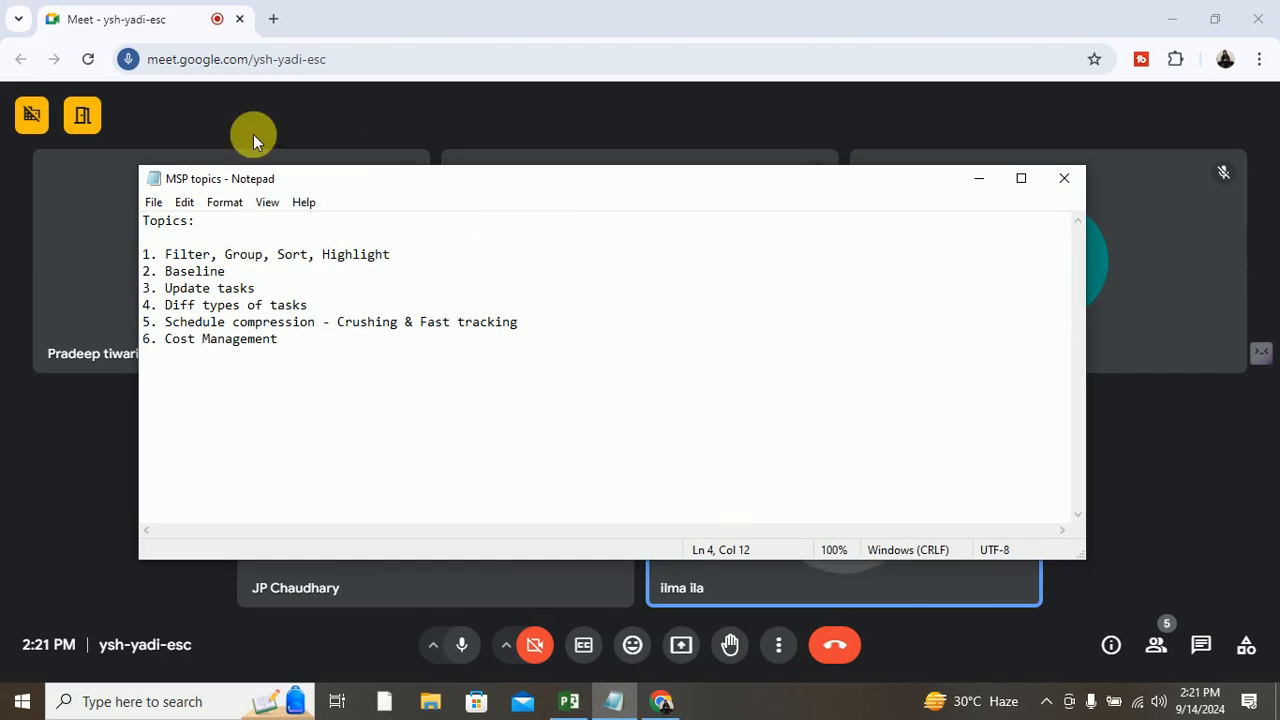
{"action": "left_click_drag", "start_coordinate": [165, 255], "coordinate": [394, 255]}
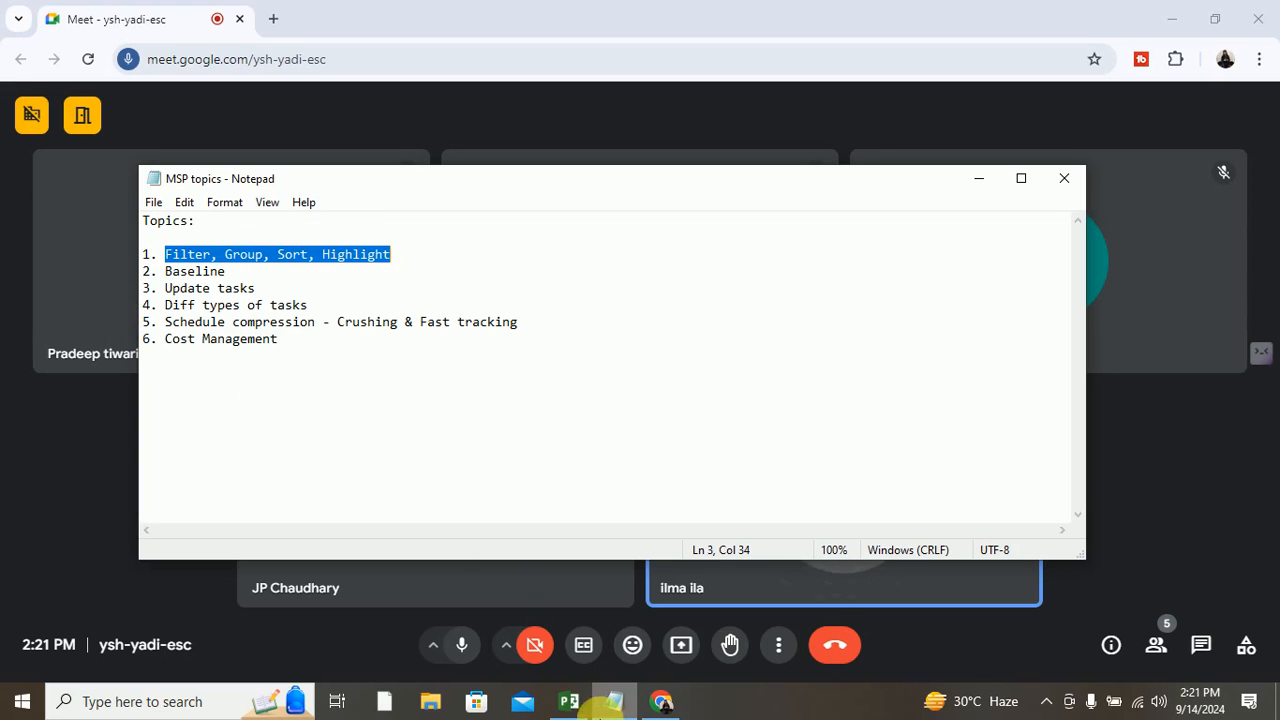
Step: Switch to Microsoft Project and show the Kitchen Renovation schedule in the Gantt Chart view
{"action": "left_click", "coordinate": [569, 701]}
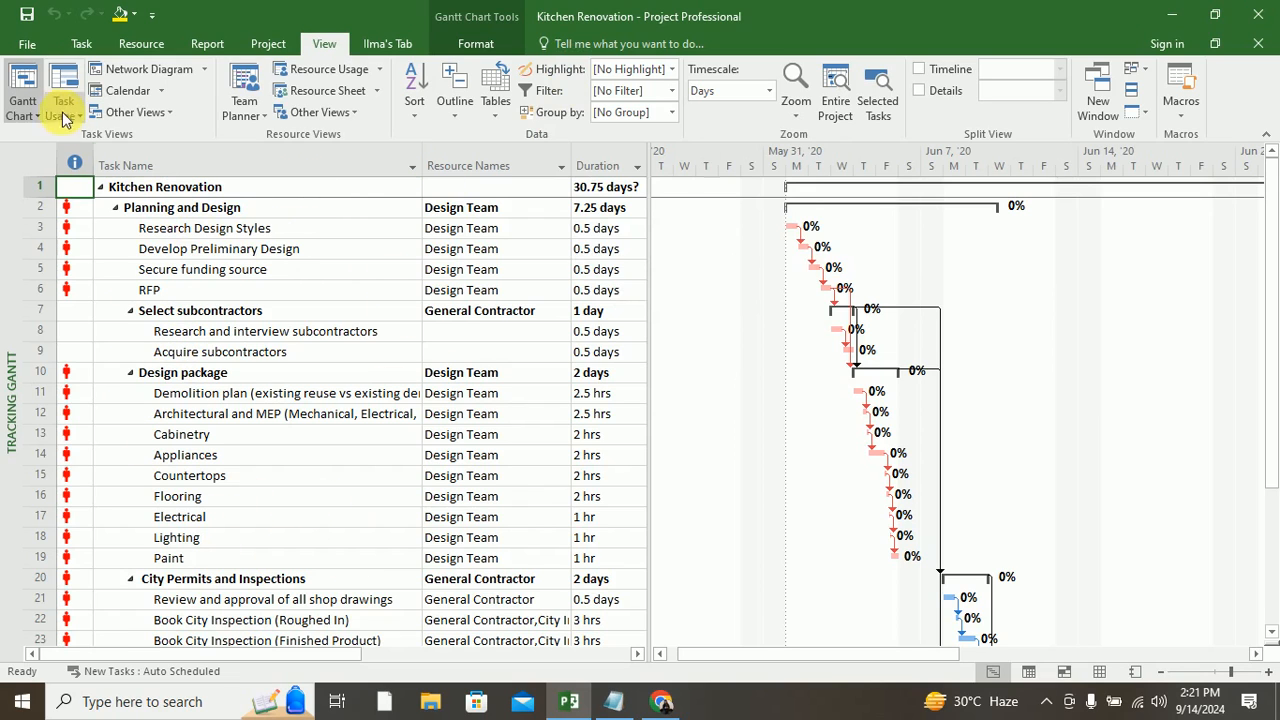
{"action": "left_click", "coordinate": [27, 118]}
{"action": "left_click", "coordinate": [58, 202]}
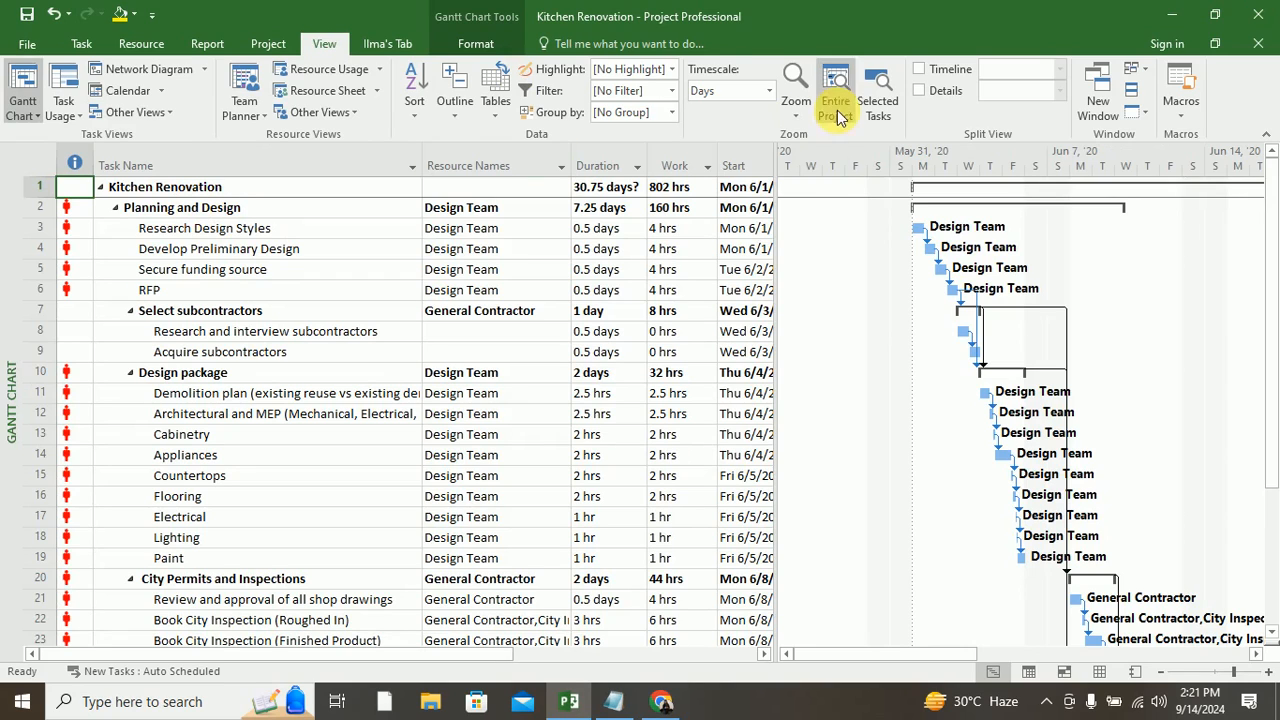
Step: Apply the Milestones highlight filter to the schedule and expand the Demolition summary task
{"action": "left_click", "coordinate": [672, 69]}
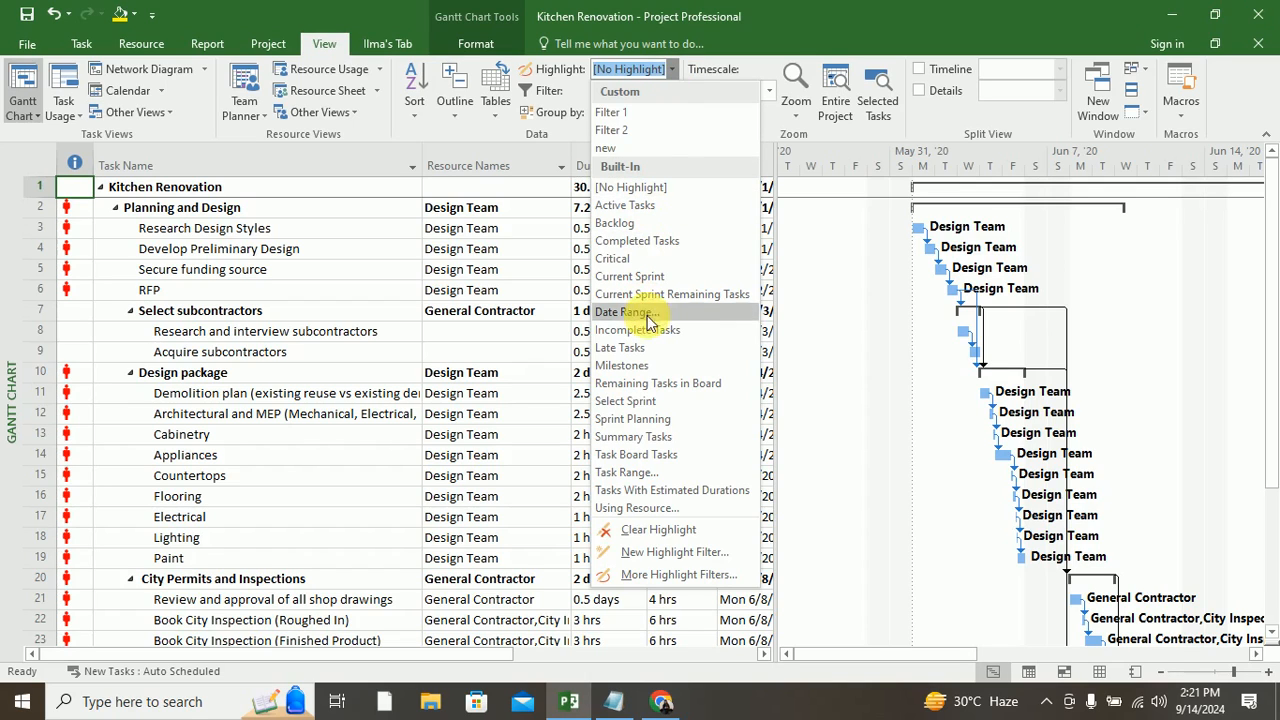
{"action": "left_click", "coordinate": [645, 367]}
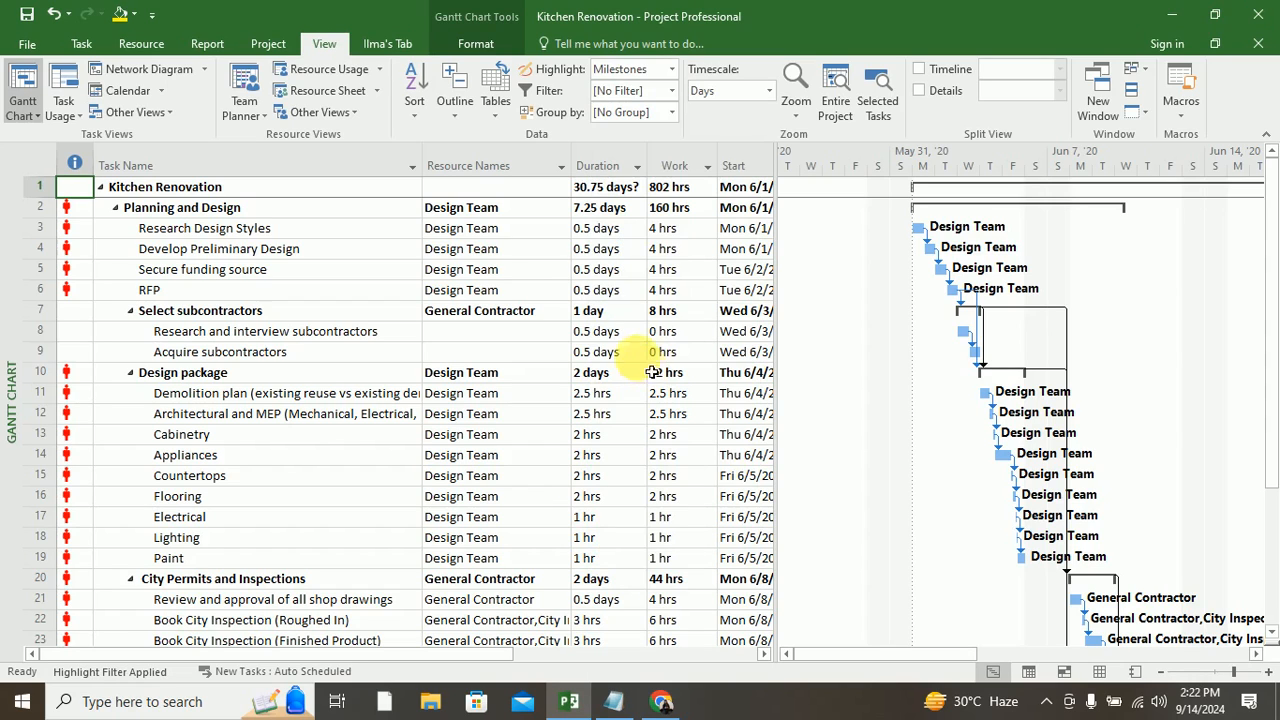
{"action": "scroll", "coordinate": [438, 290], "scroll_direction": "down", "scroll_amount": 5}
{"action": "scroll", "coordinate": [438, 290], "scroll_direction": "down", "scroll_amount": 2}
{"action": "scroll", "coordinate": [438, 290], "scroll_direction": "up", "scroll_amount": 4}
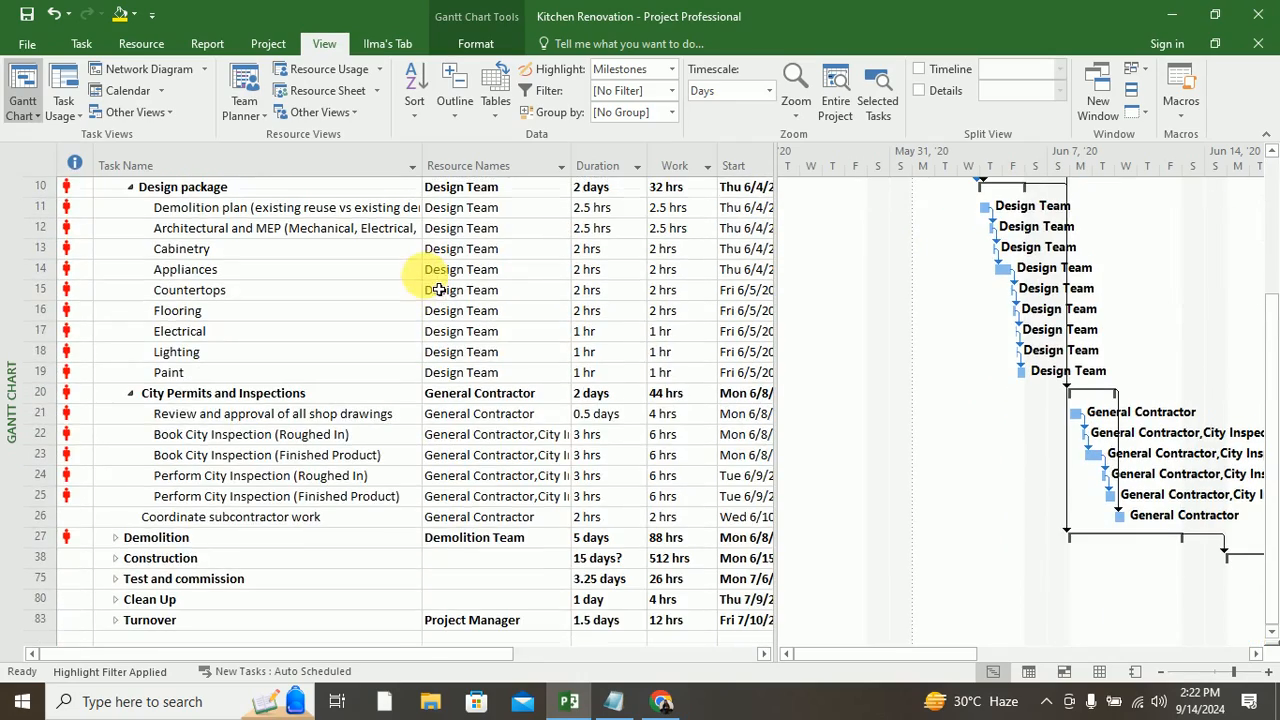
{"action": "left_click", "coordinate": [115, 537]}
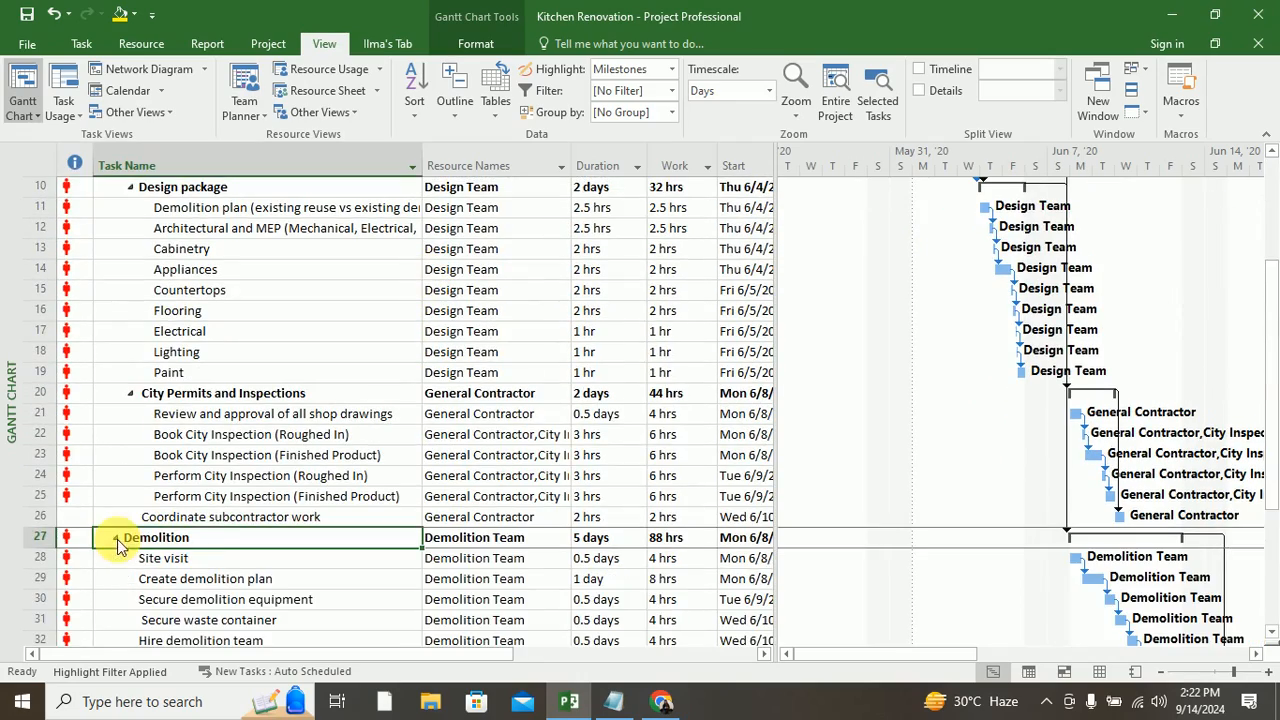
Step: Change the highlight filter to Critical to mark the critical tasks in the schedule
{"action": "left_click", "coordinate": [668, 69]}
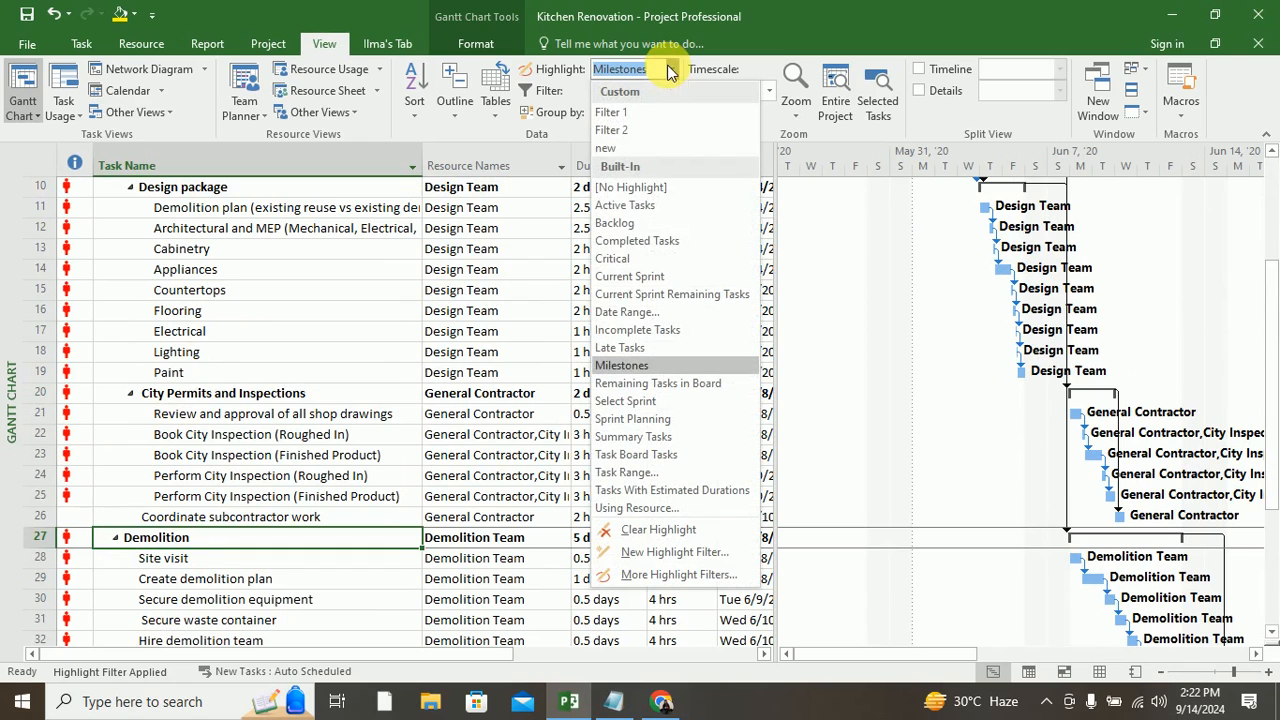
{"action": "left_click", "coordinate": [661, 259]}
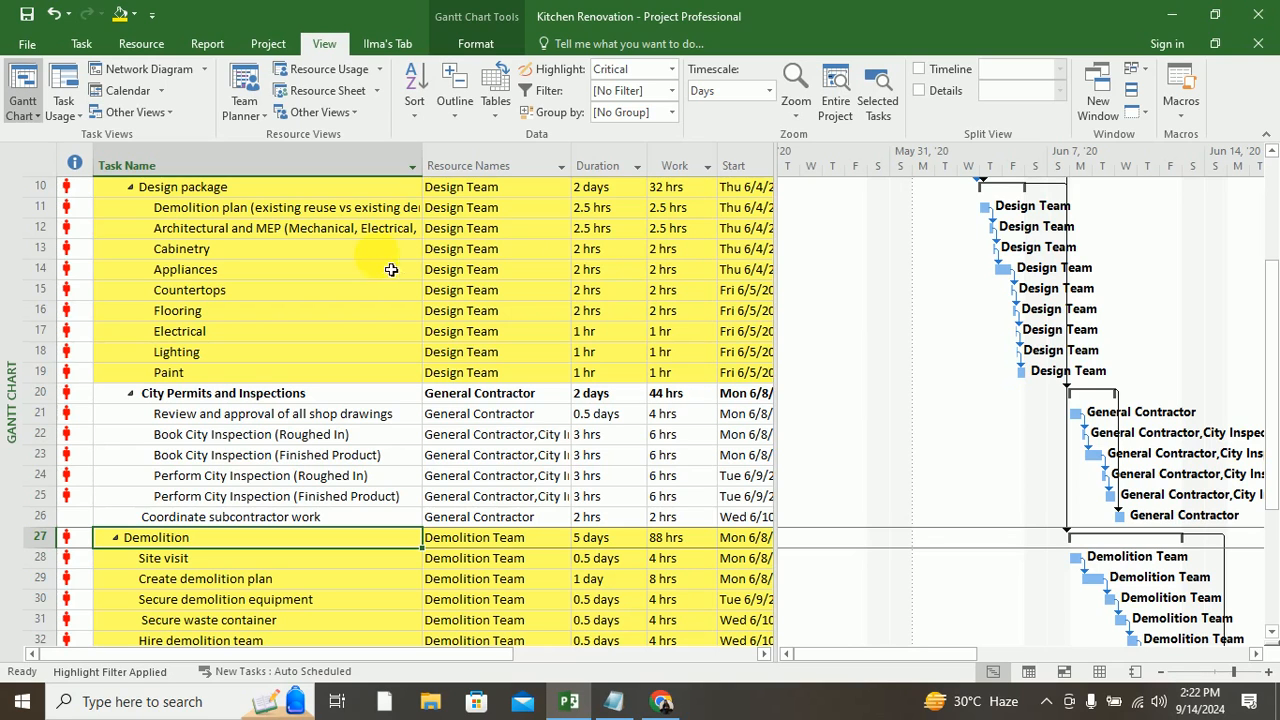
{"action": "scroll", "coordinate": [335, 335], "scroll_direction": "up", "scroll_amount": 3}
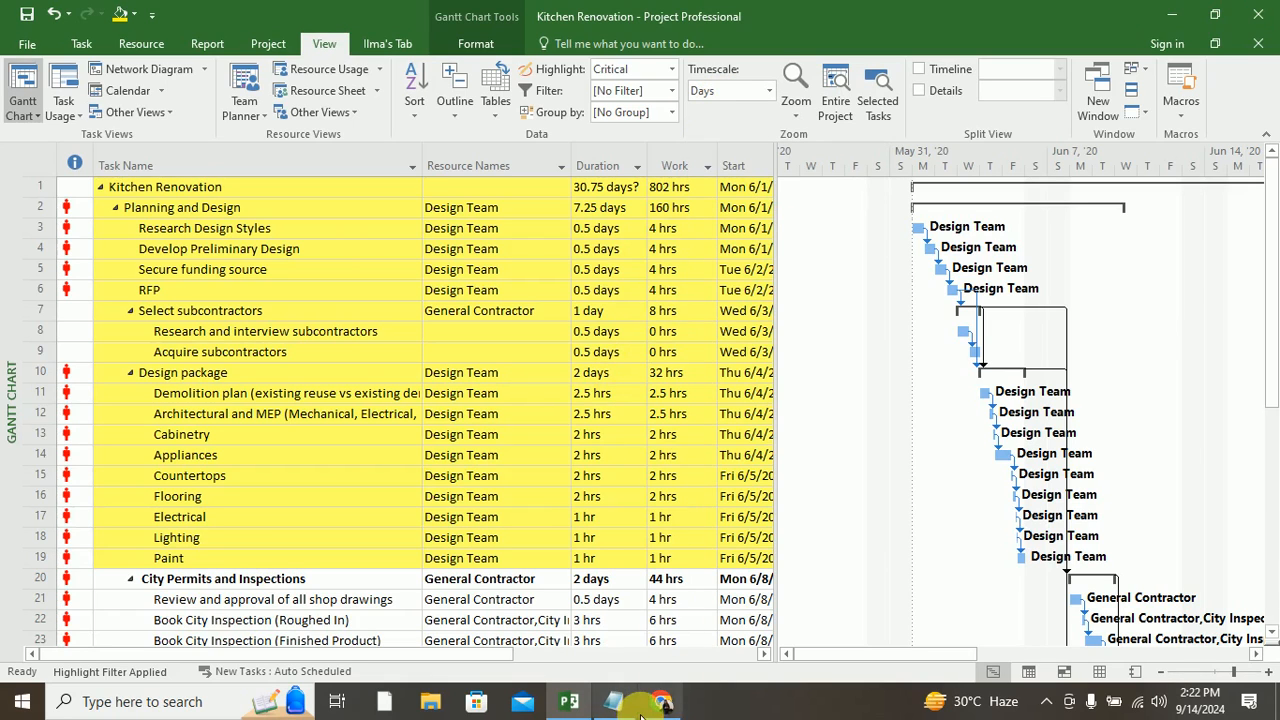
Step: Switch to the Google Meet call in Chrome, share the entire screen, and hide the sharing notice
{"action": "left_click", "coordinate": [661, 701]}
{"action": "left_click", "coordinate": [665, 705]}
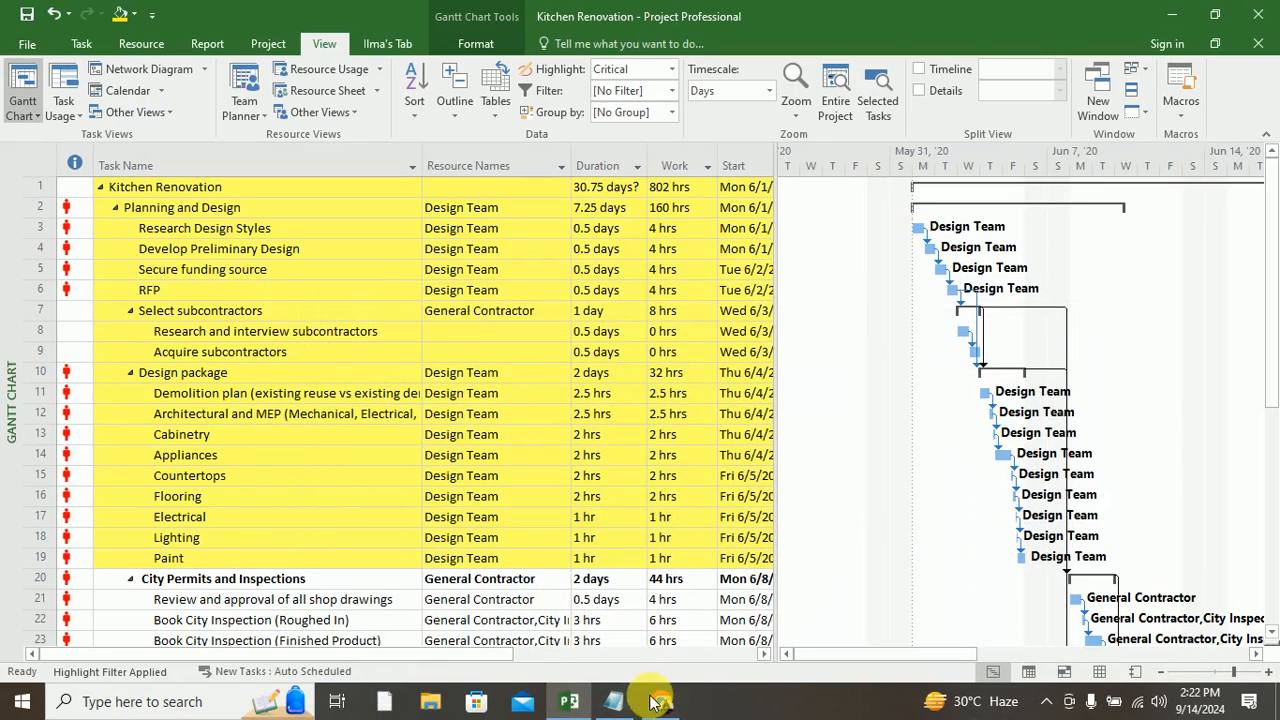
{"action": "left_click", "coordinate": [661, 701]}
{"action": "left_click", "coordinate": [680, 647]}
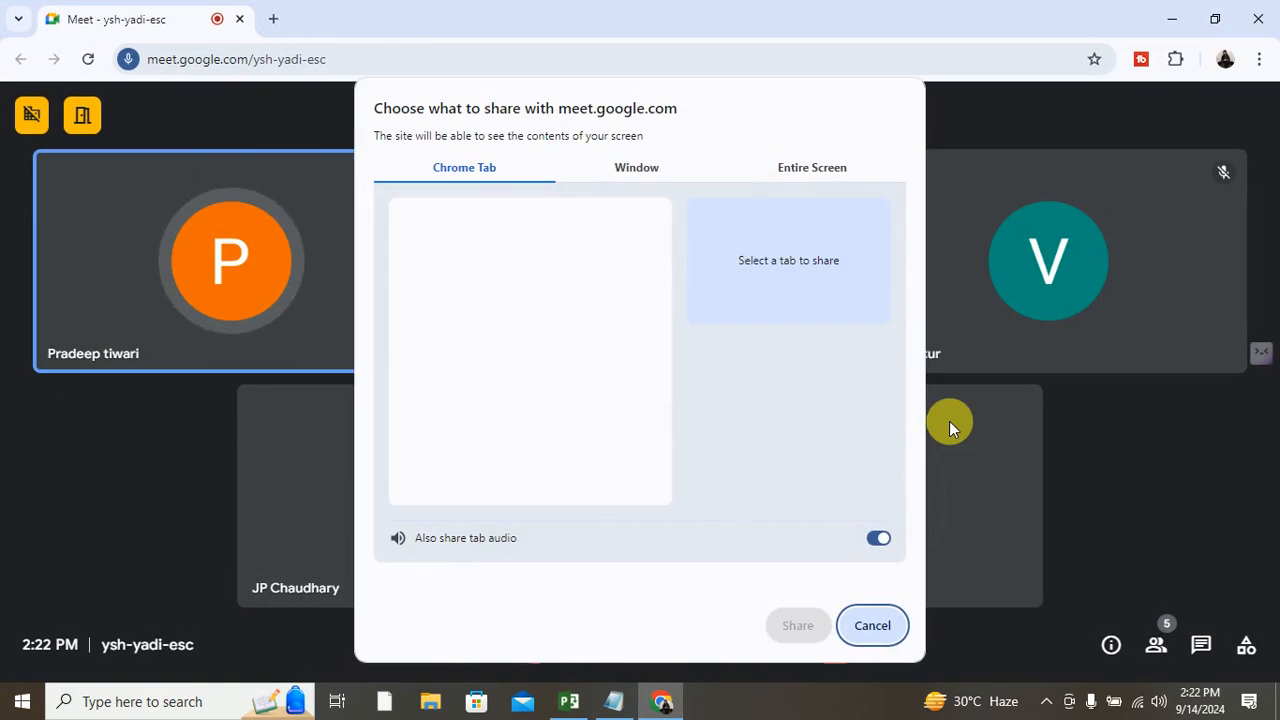
{"action": "left_click", "coordinate": [829, 171]}
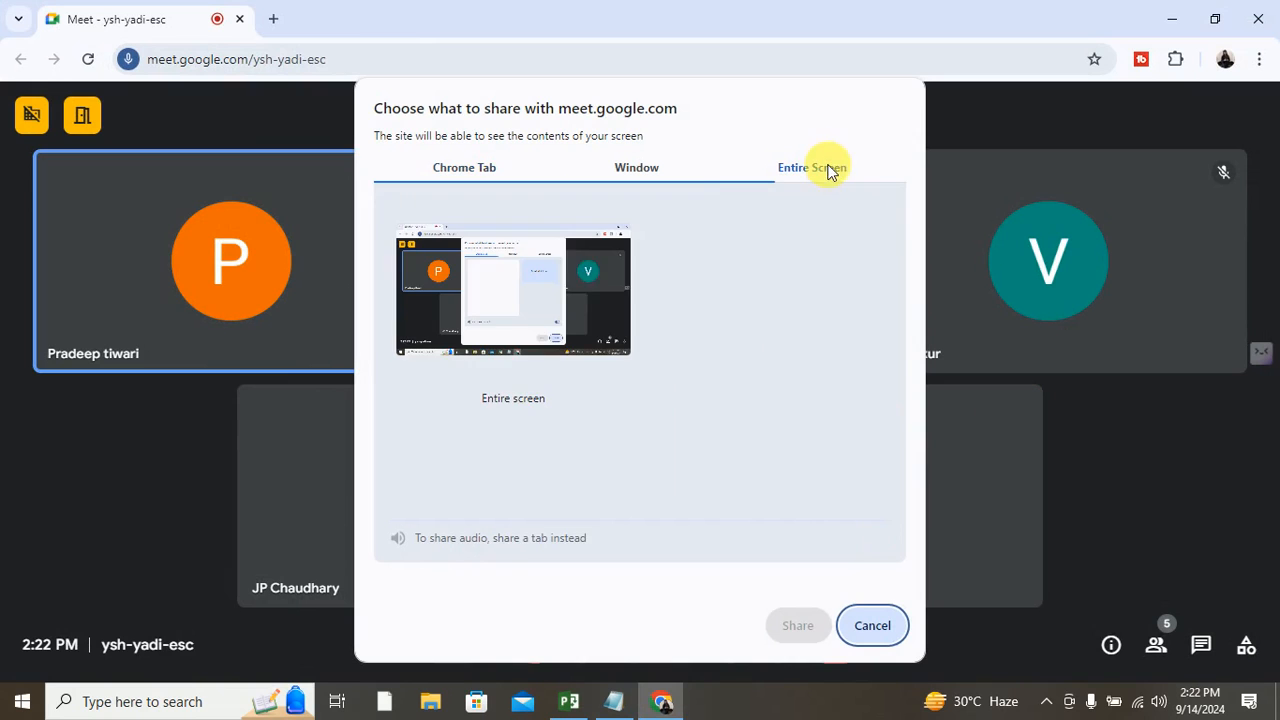
{"action": "left_click", "coordinate": [580, 286]}
{"action": "left_click", "coordinate": [797, 625]}
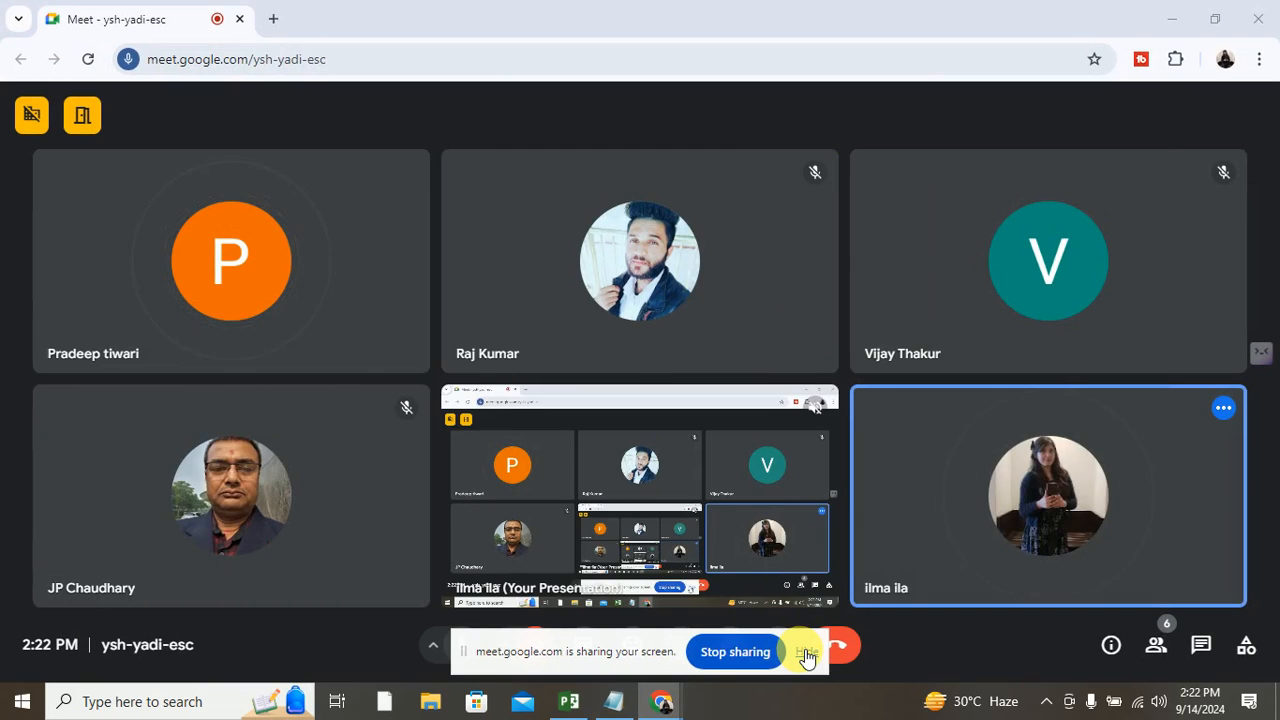
{"action": "left_click", "coordinate": [806, 652]}
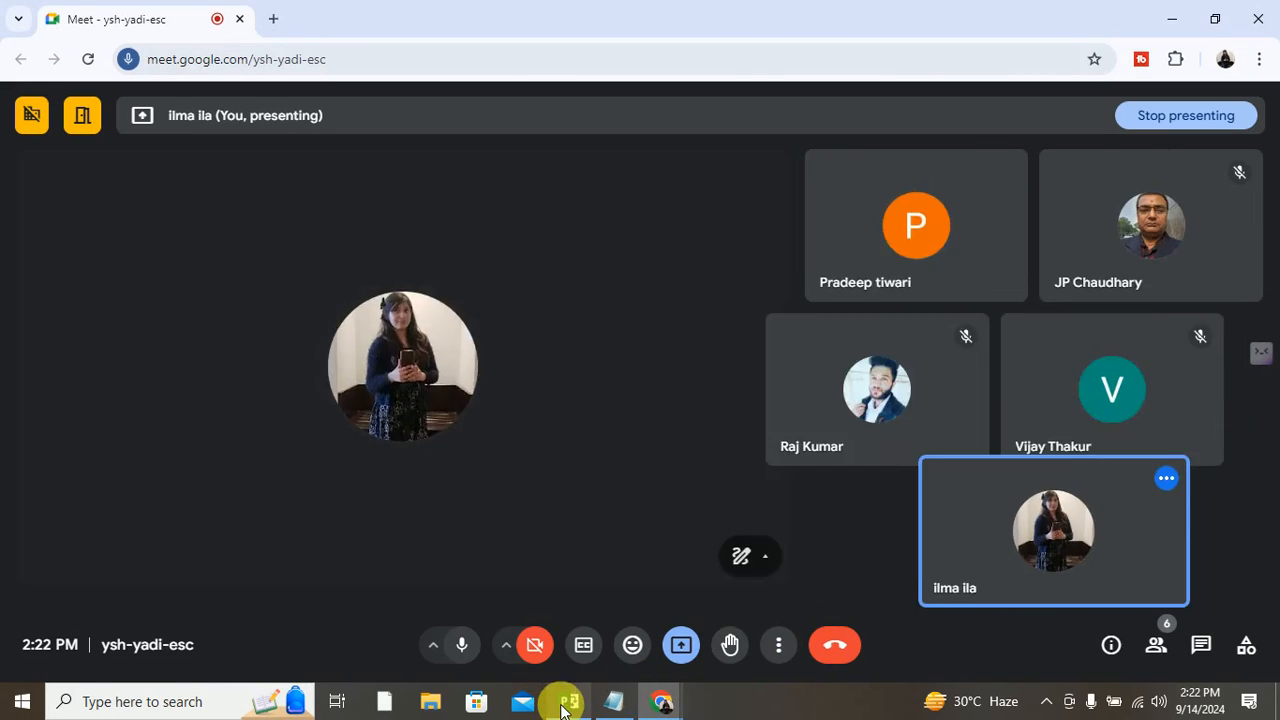
Step: Switch back to Microsoft Project and reapply the Critical highlight filter to the Kitchen Renovation tasks
{"action": "left_click", "coordinate": [564, 705]}
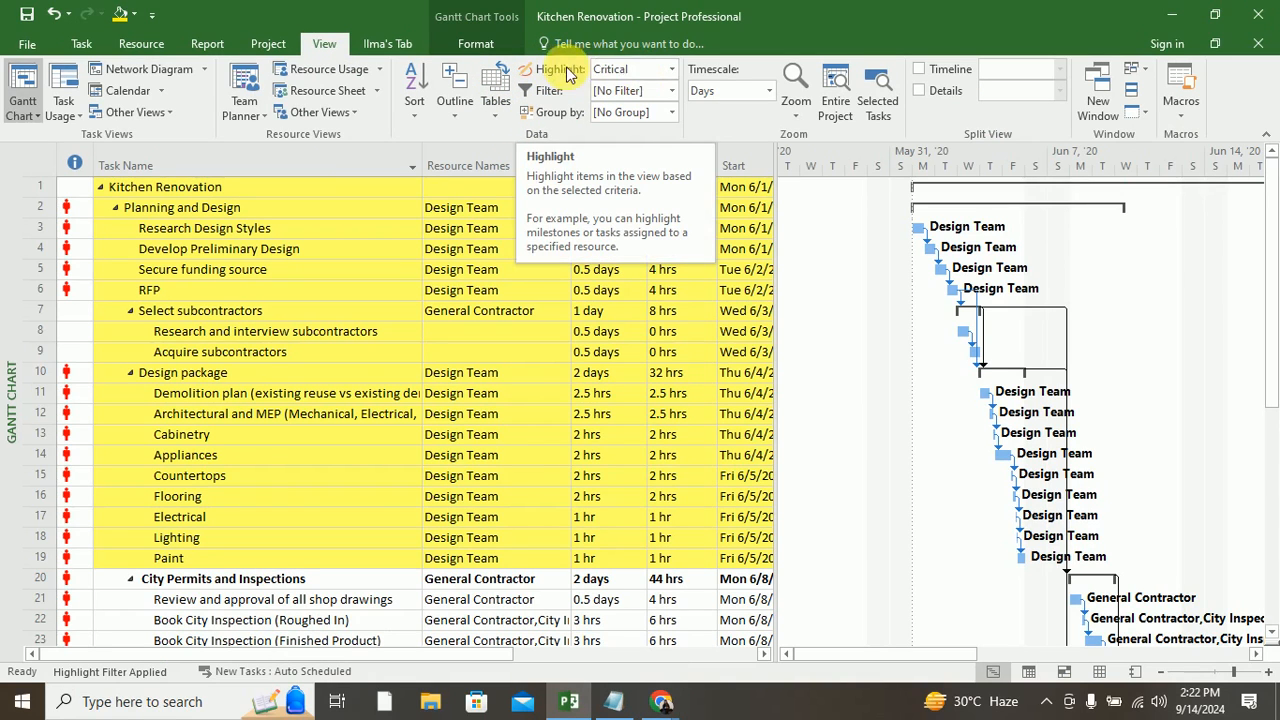
{"action": "left_click", "coordinate": [674, 75]}
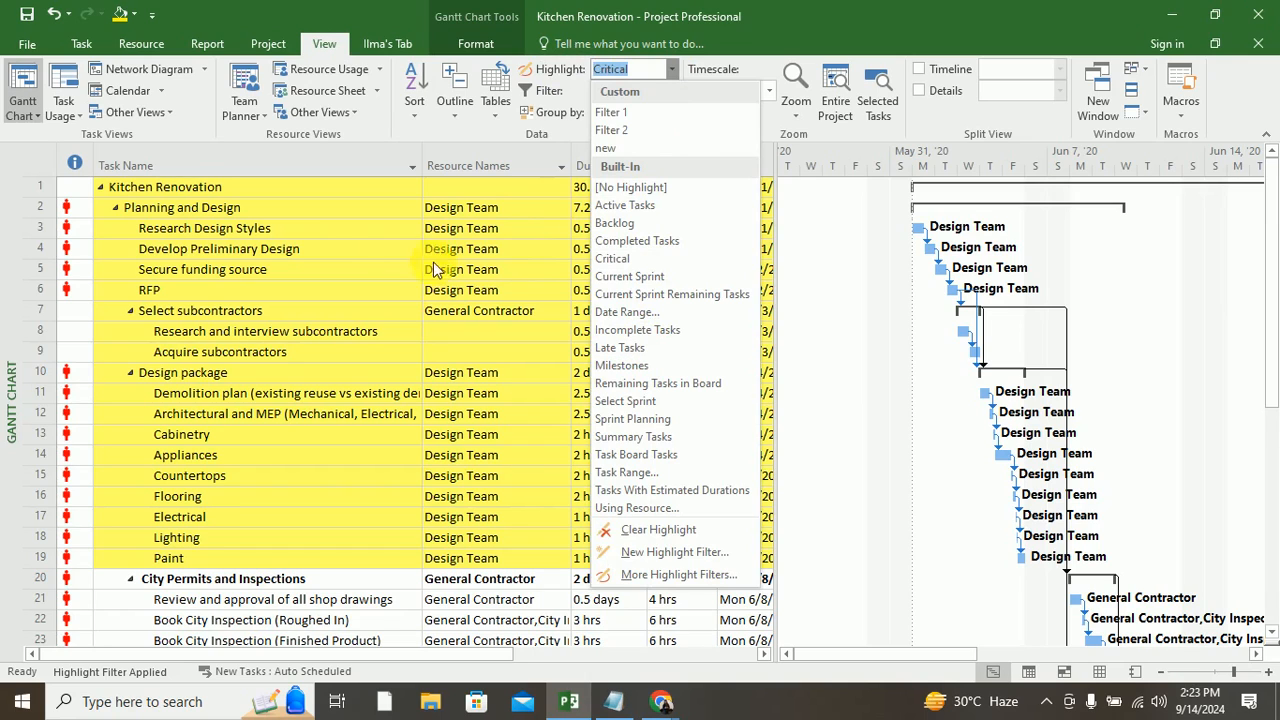
{"action": "left_click", "coordinate": [615, 260]}
{"action": "scroll", "coordinate": [620, 264], "scroll_direction": "down", "scroll_amount": 9}
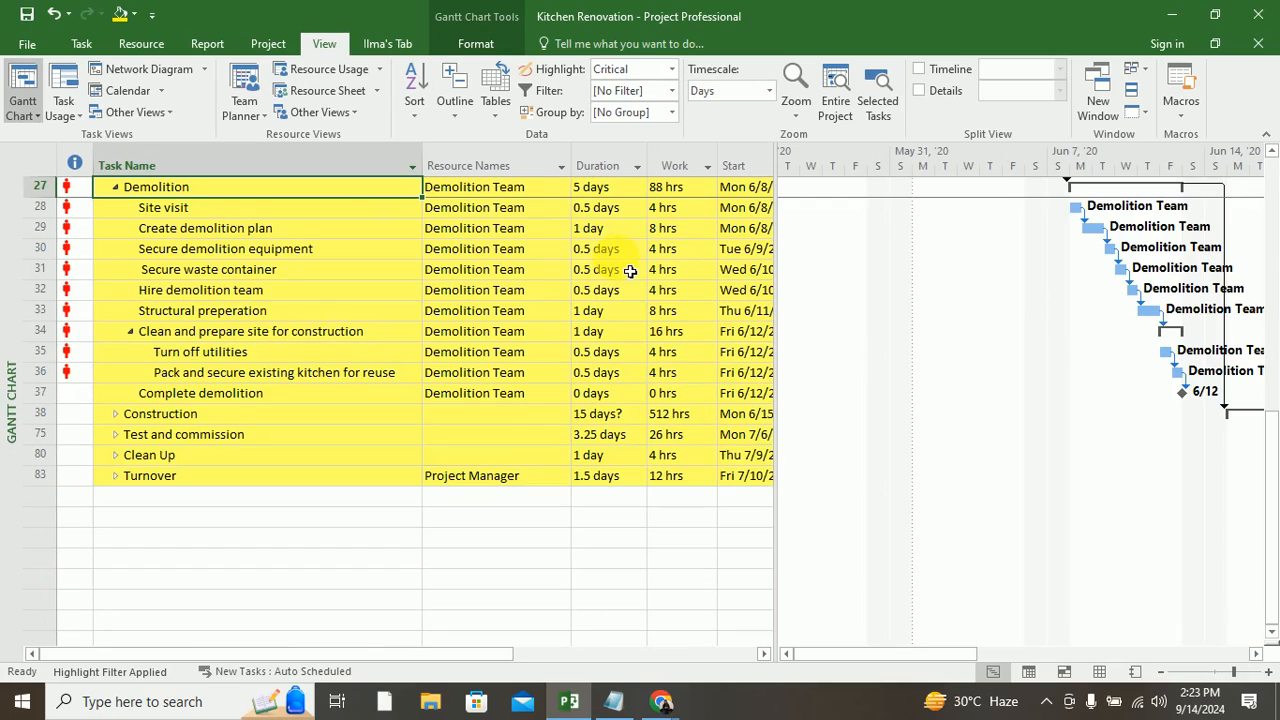
{"action": "scroll", "coordinate": [529, 300], "scroll_direction": "up", "scroll_amount": 9}
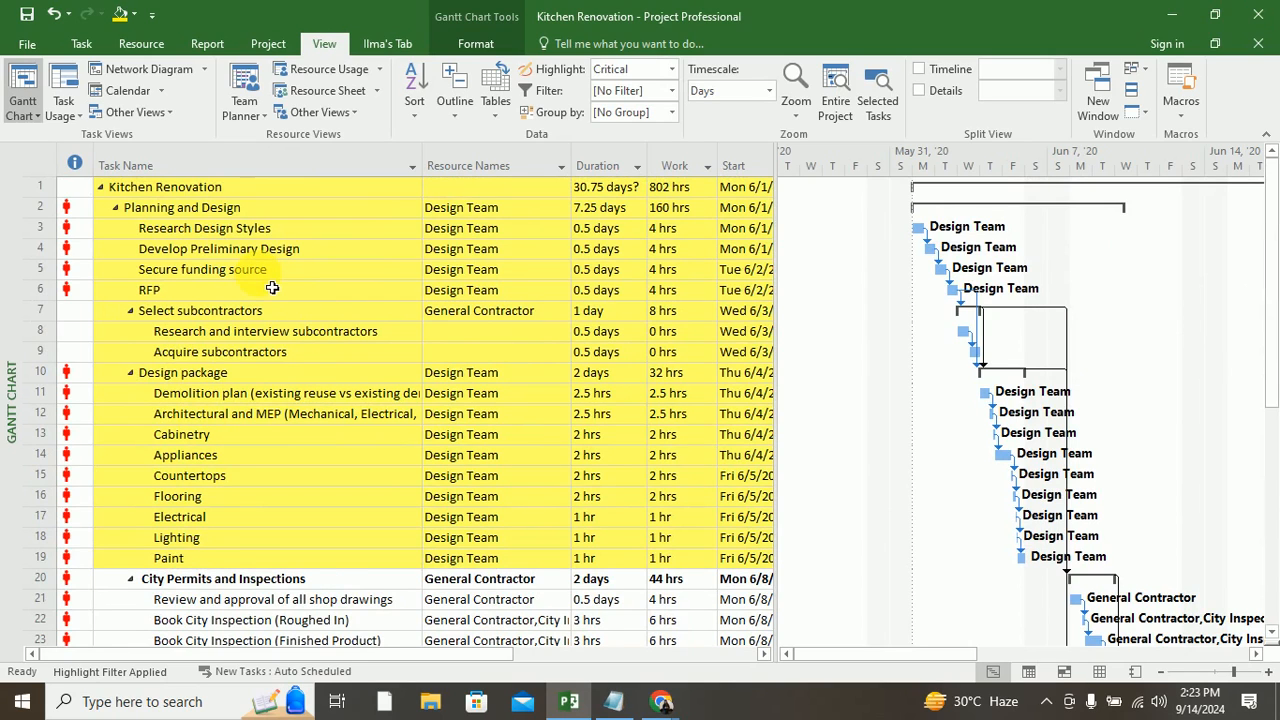
Step: Examine which tasks from Planning and Design to Demolition are highlighted as critical and their bars on the timeline
{"action": "left_click", "coordinate": [676, 69]}
{"action": "left_click", "coordinate": [676, 69]}
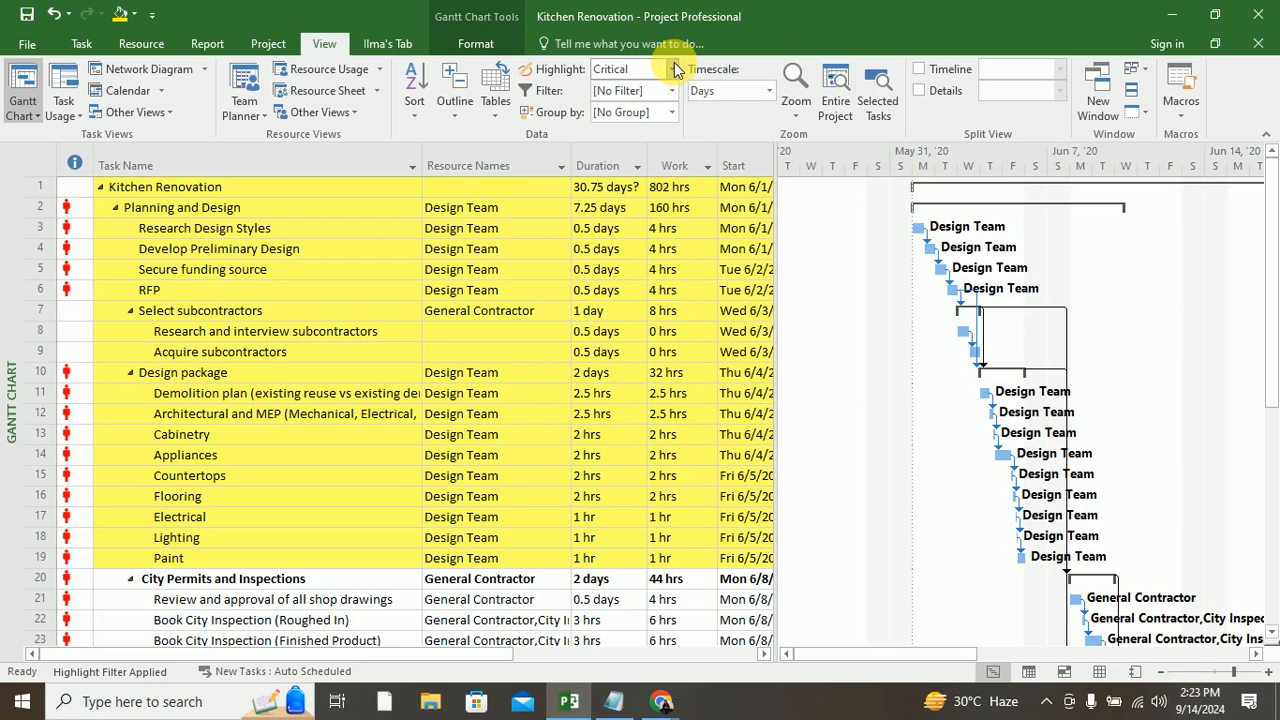
{"action": "scroll", "coordinate": [505, 540], "scroll_direction": "down", "scroll_amount": 3}
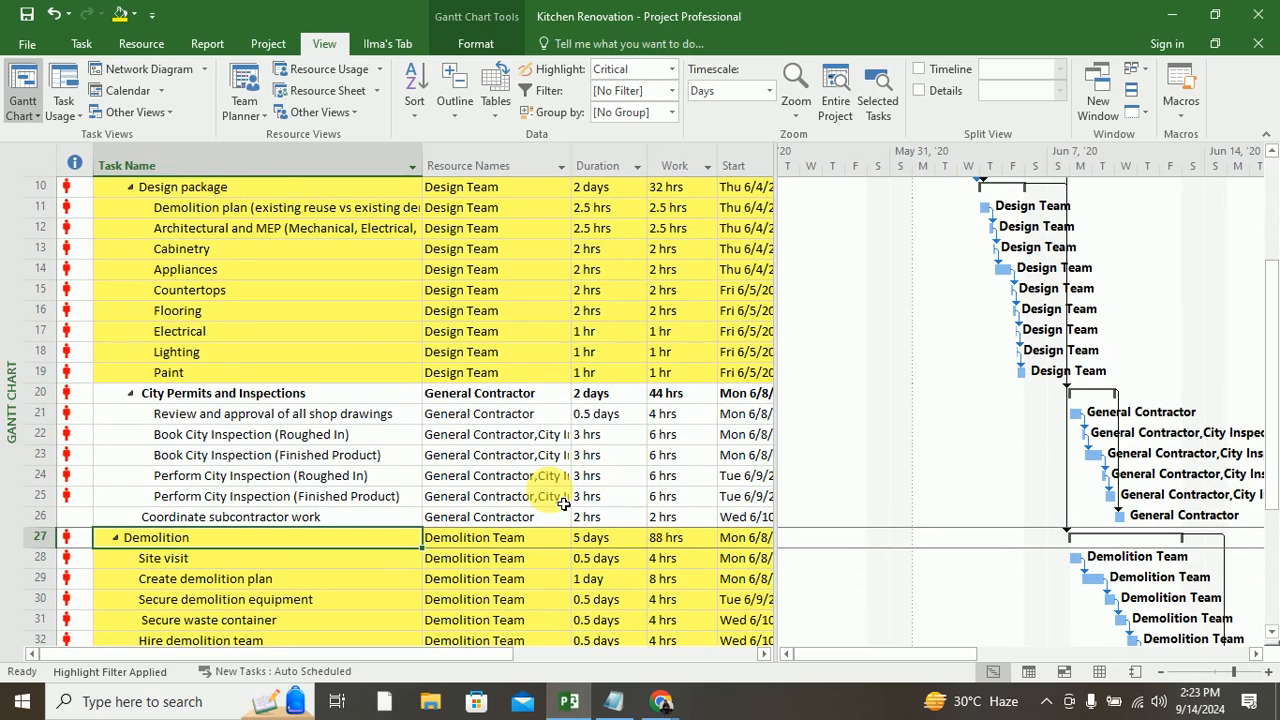
{"action": "left_click", "coordinate": [236, 370]}
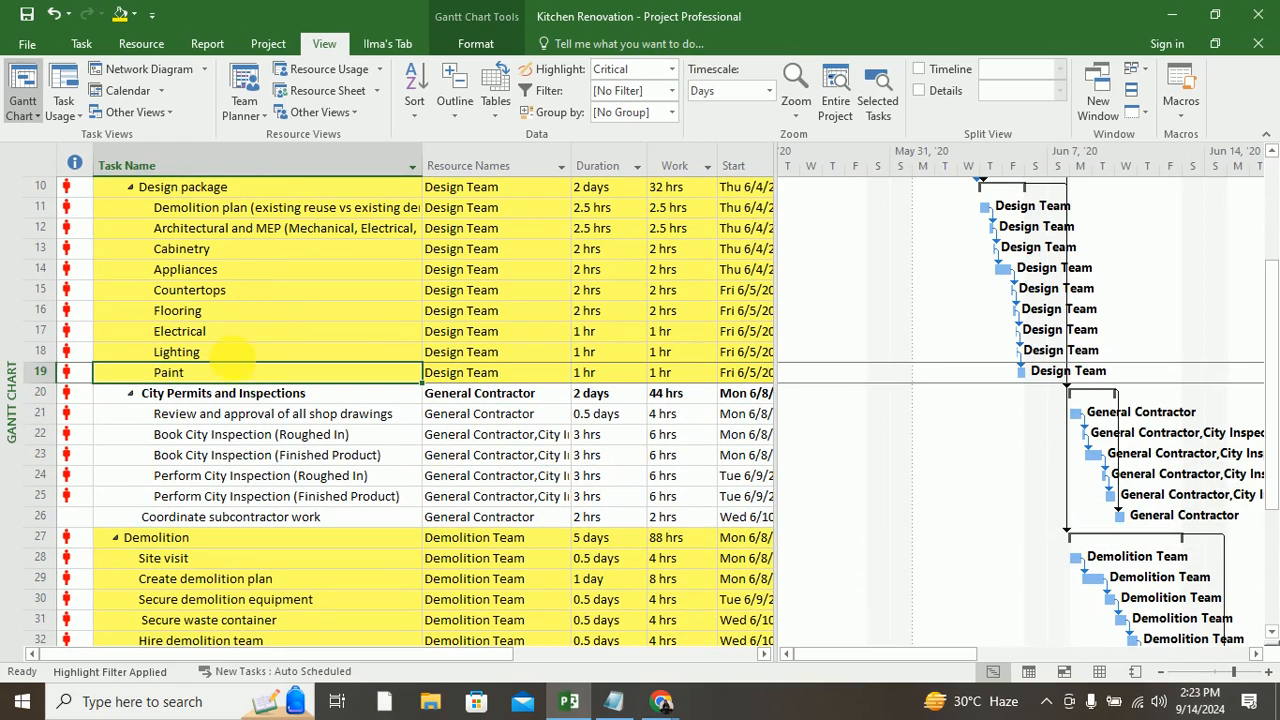
{"action": "left_click", "coordinate": [236, 352]}
{"action": "scroll", "coordinate": [480, 330], "scroll_direction": "up", "scroll_amount": 3}
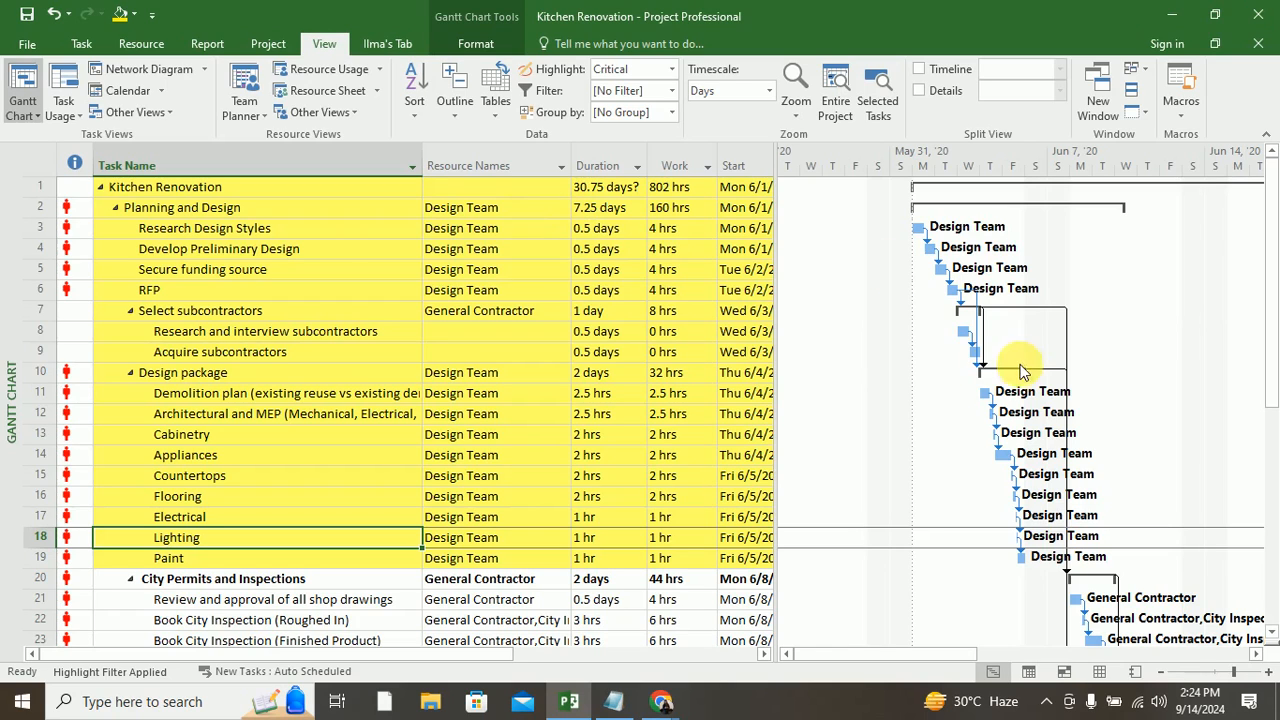
{"action": "left_click_drag", "start_coordinate": [851, 655], "coordinate": [884, 656]}
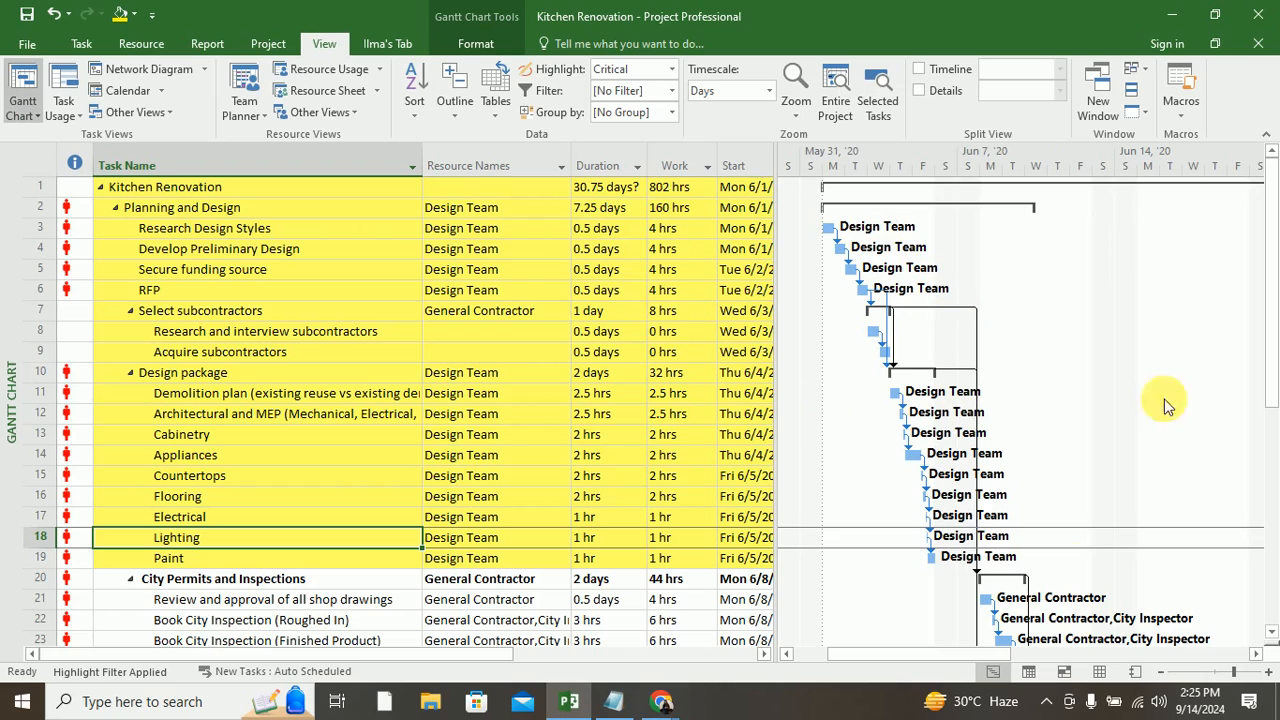
Step: Examine the critical task bars and the table columns in the Tracking Gantt view, and return to the Gantt Chart view
{"action": "left_click", "coordinate": [24, 108]}
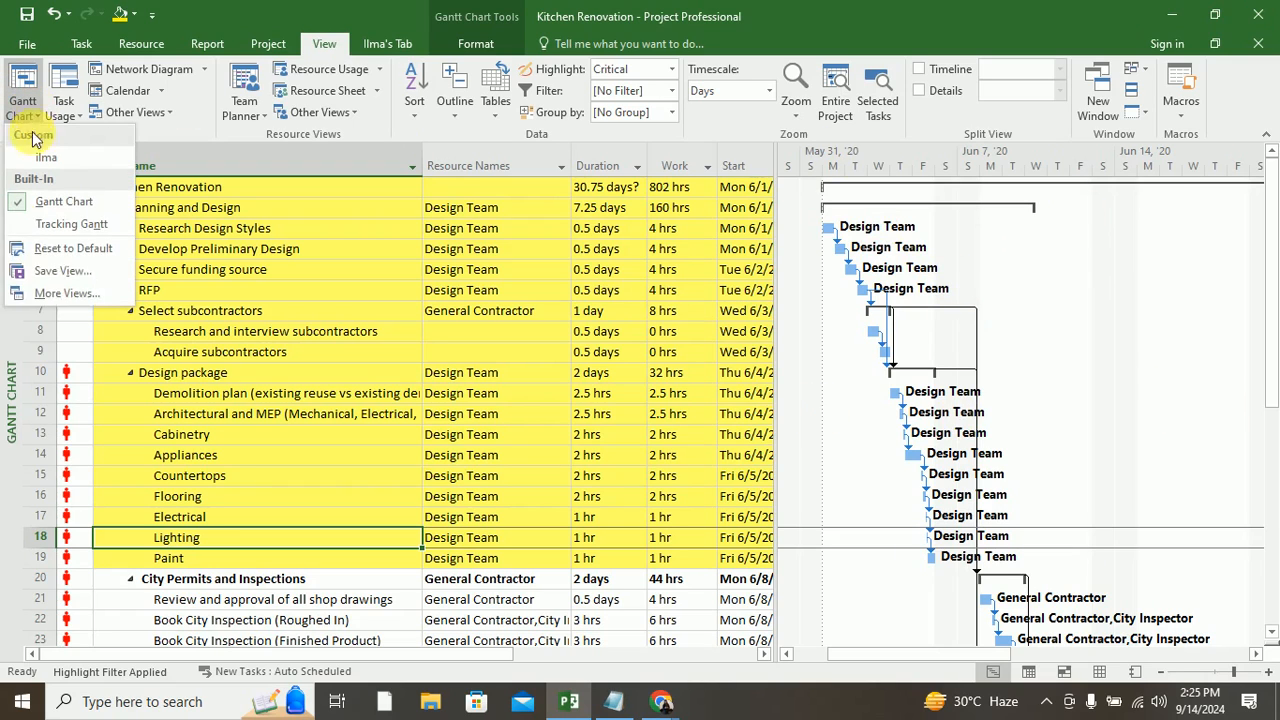
{"action": "left_click", "coordinate": [73, 227]}
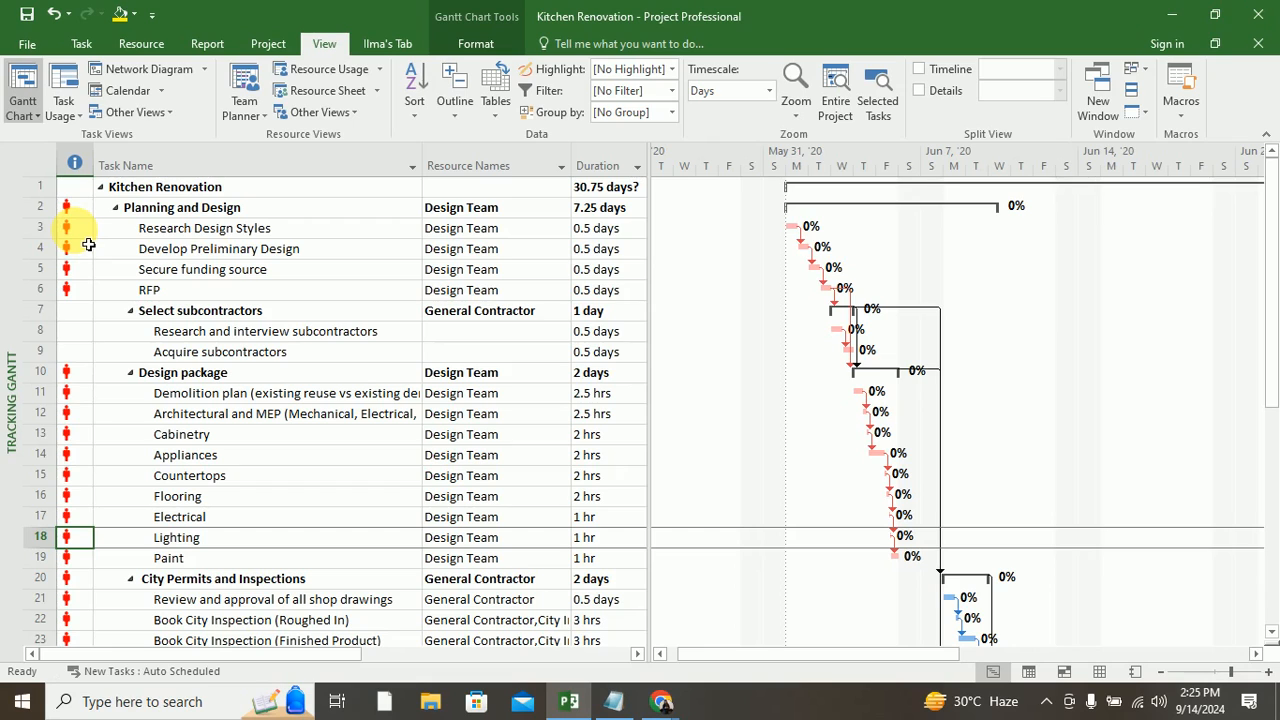
{"action": "left_click", "coordinate": [23, 115]}
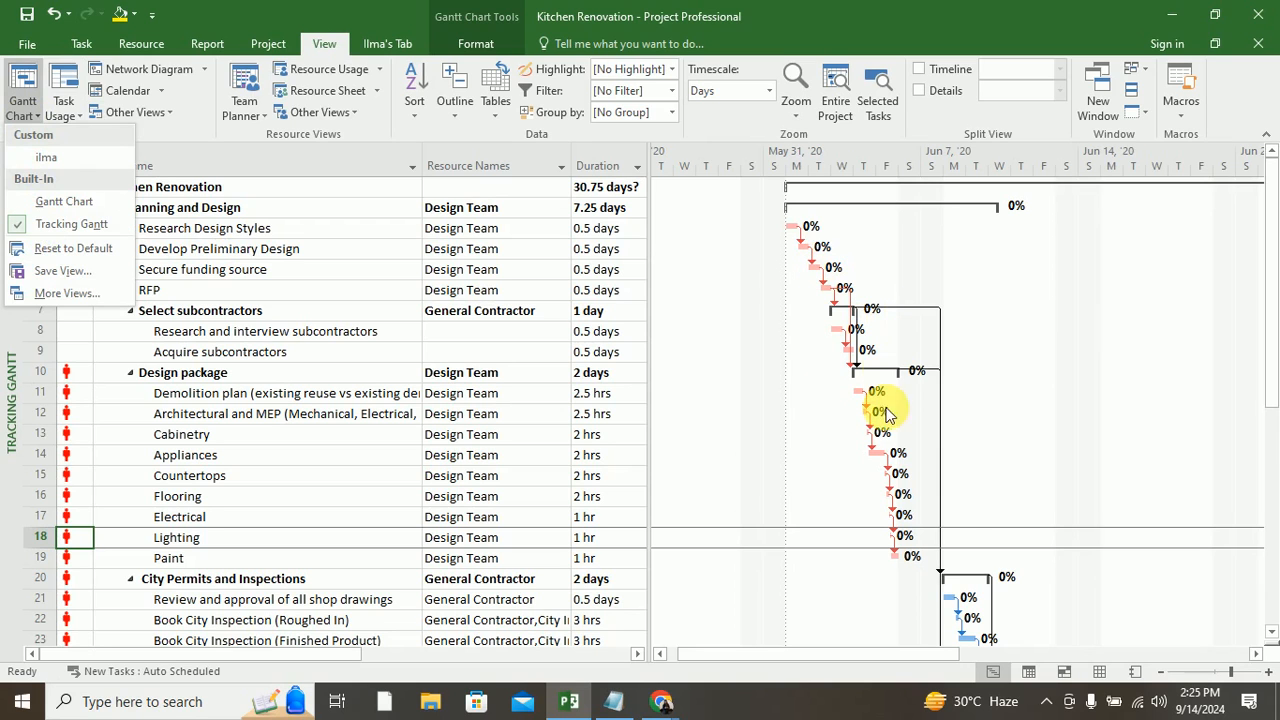
{"action": "scroll", "coordinate": [1035, 506], "scroll_direction": "down", "scroll_amount": 3}
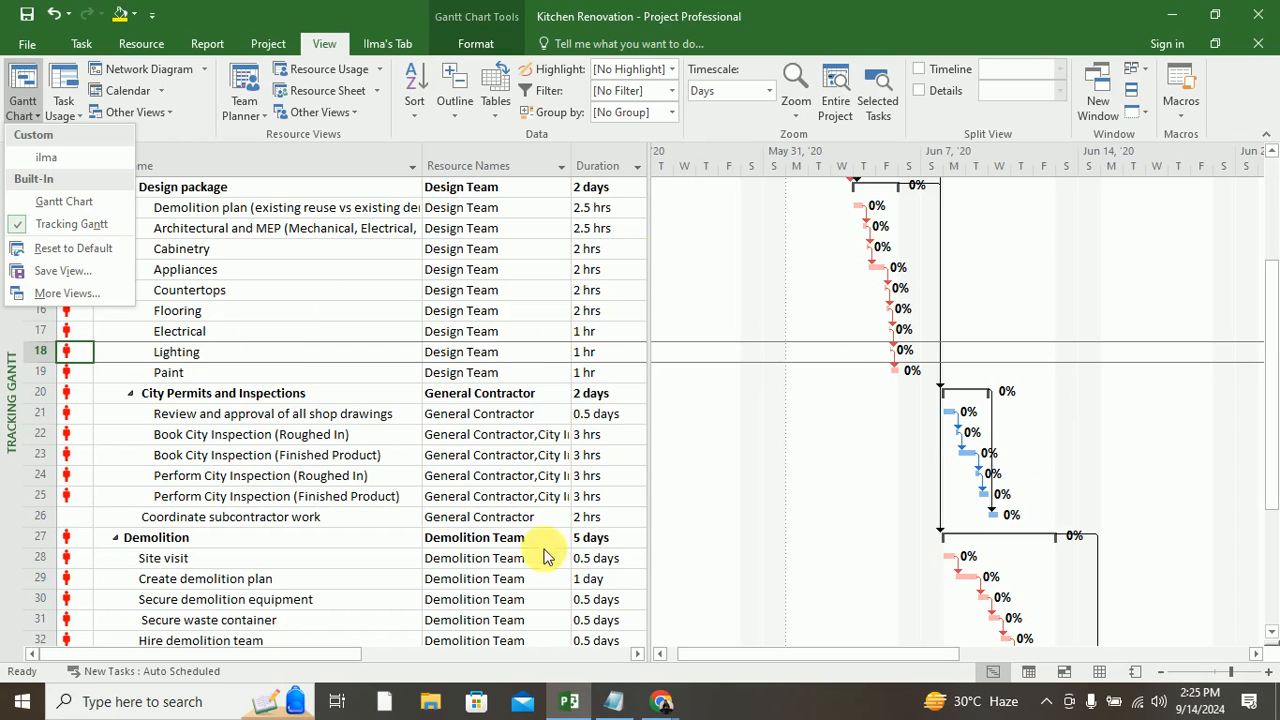
{"action": "left_click", "coordinate": [640, 654]}
{"action": "left_click", "coordinate": [640, 654]}
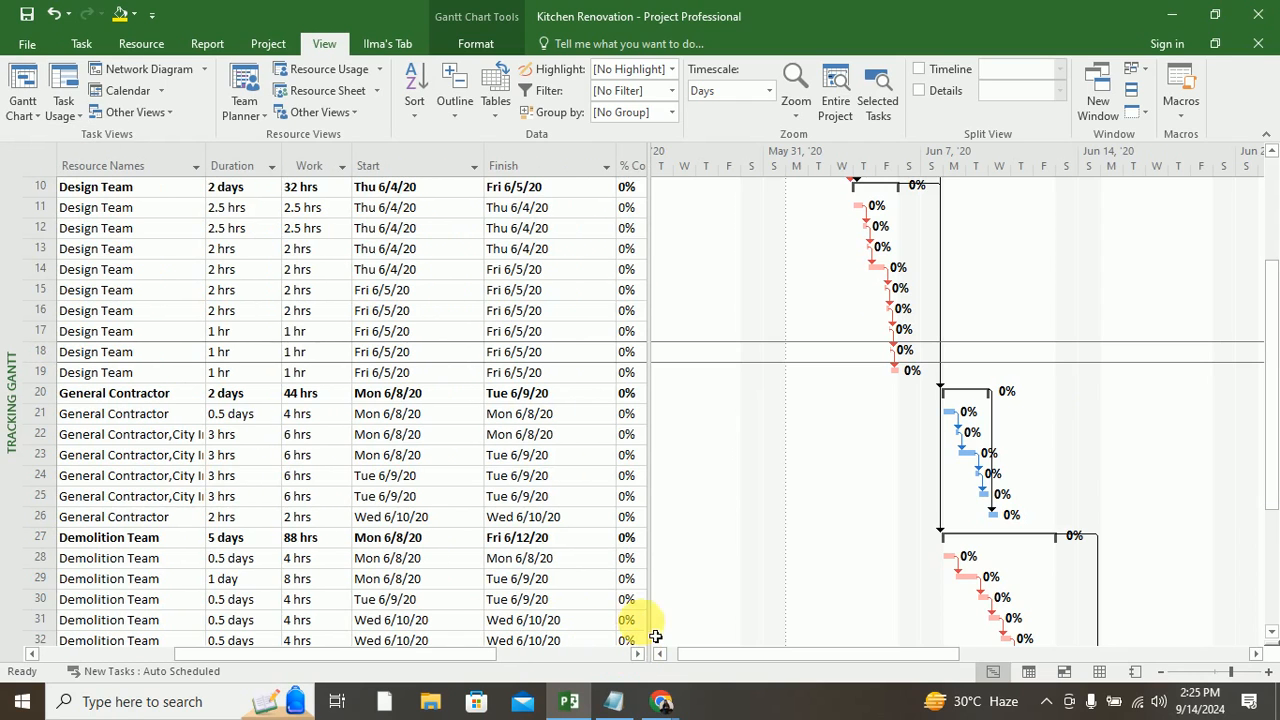
{"action": "left_click_drag", "start_coordinate": [243, 652], "coordinate": [70, 660]}
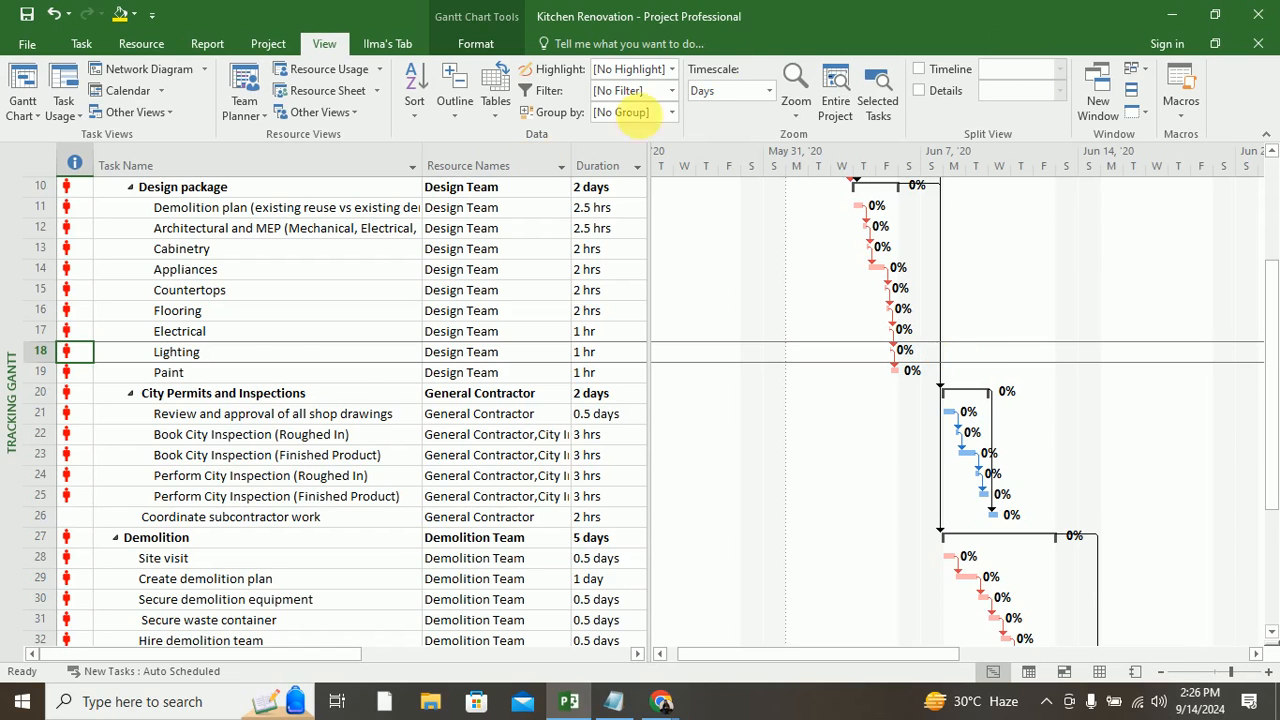
{"action": "scroll", "coordinate": [343, 391], "scroll_direction": "up", "scroll_amount": 3}
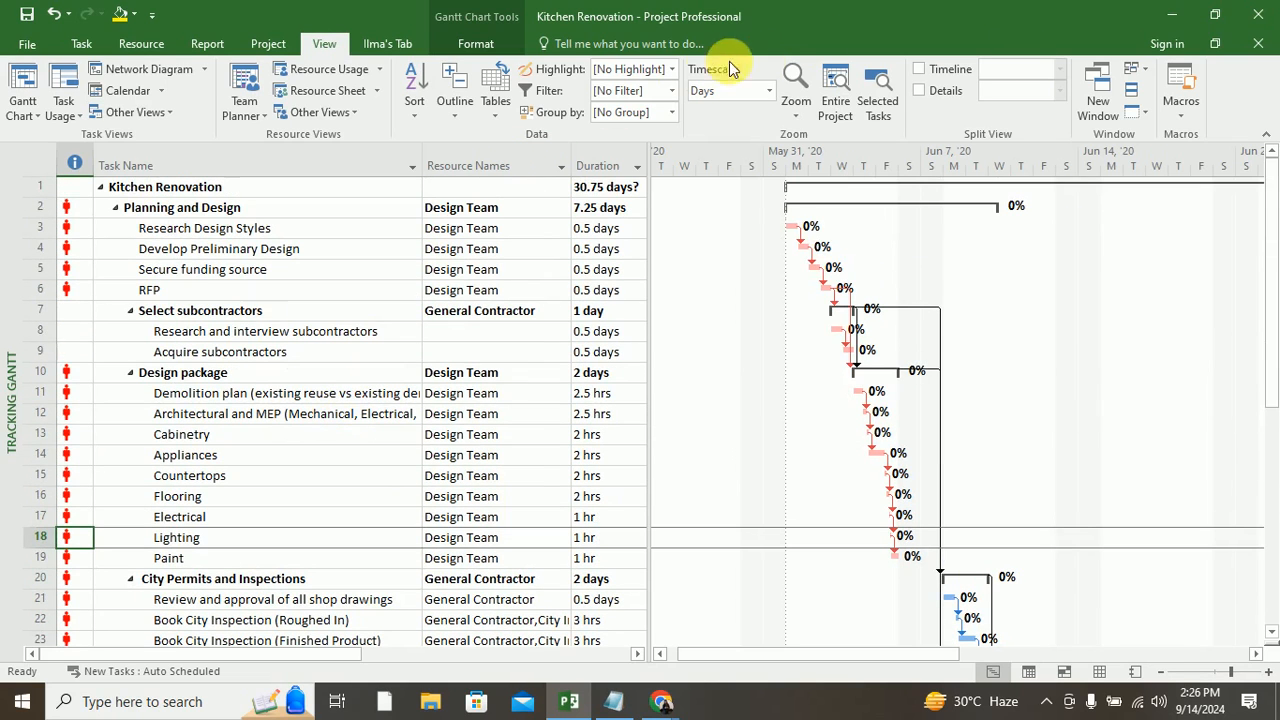
{"action": "left_click", "coordinate": [10, 115]}
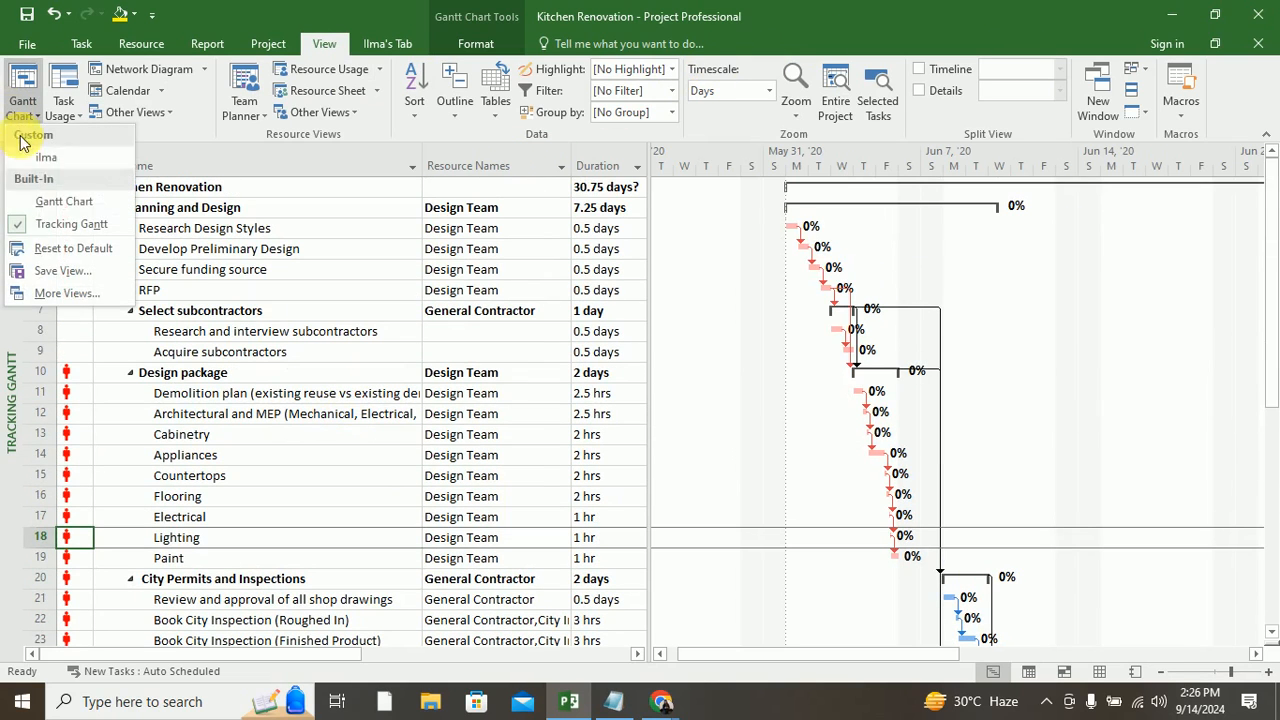
{"action": "left_click", "coordinate": [38, 205]}
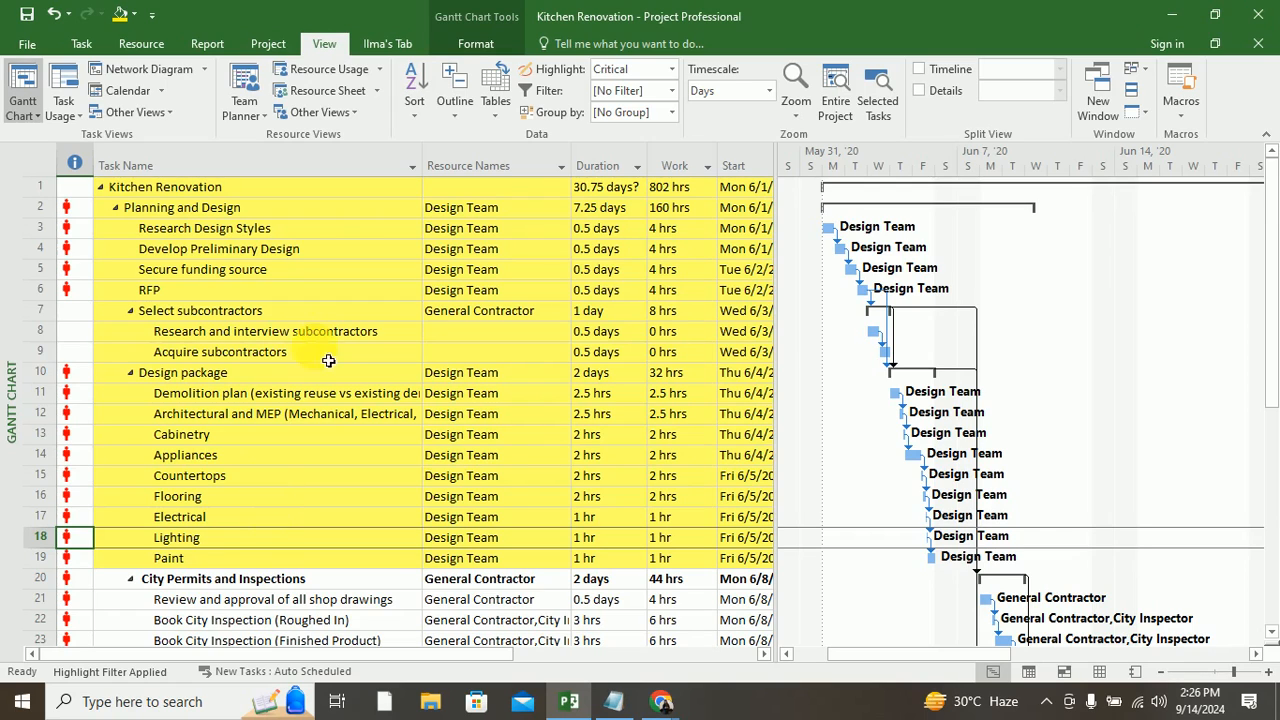
Step: Start a new highlight filter and set the field of its first condition to % Work Complete
{"action": "left_click", "coordinate": [671, 70]}
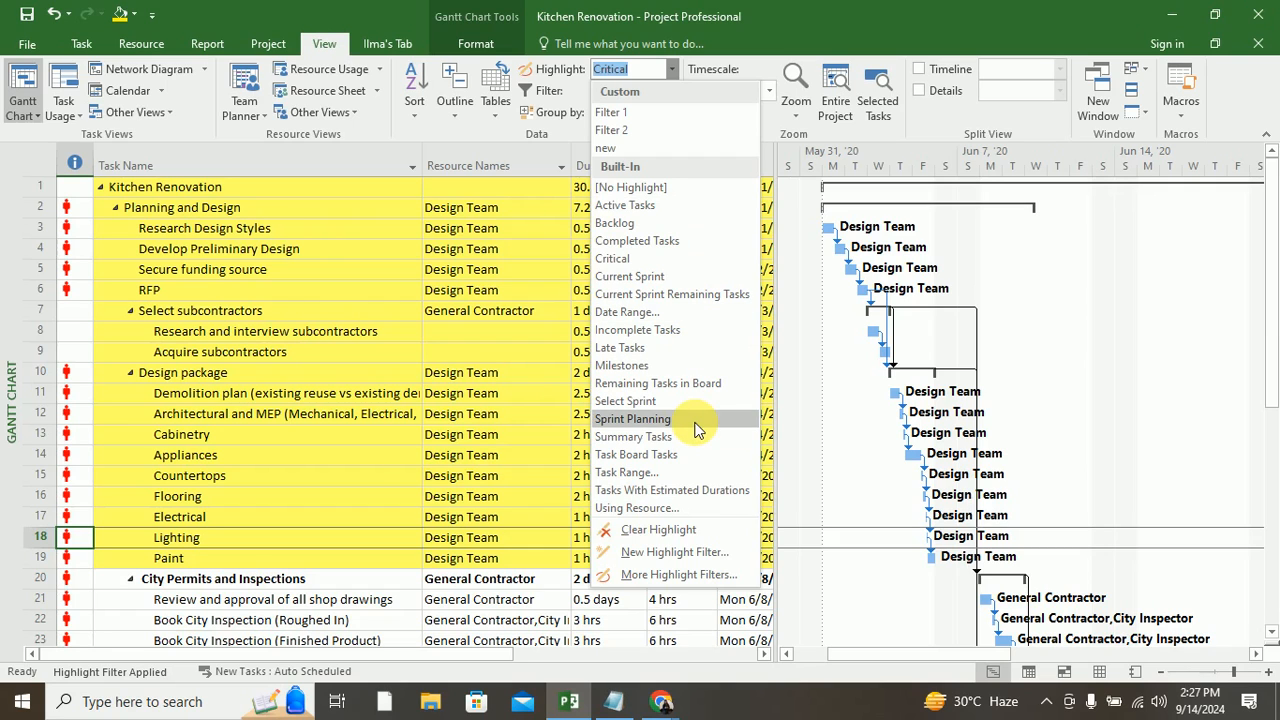
{"action": "left_click", "coordinate": [654, 553]}
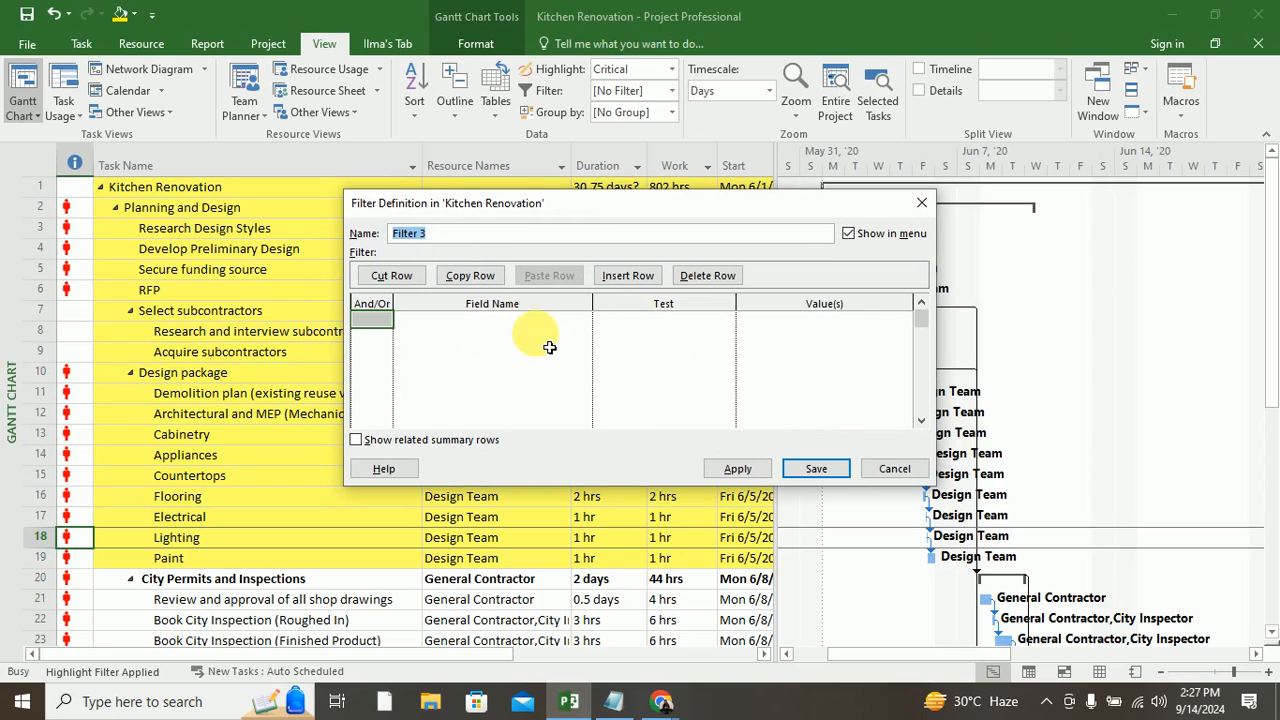
{"action": "left_click", "coordinate": [535, 320]}
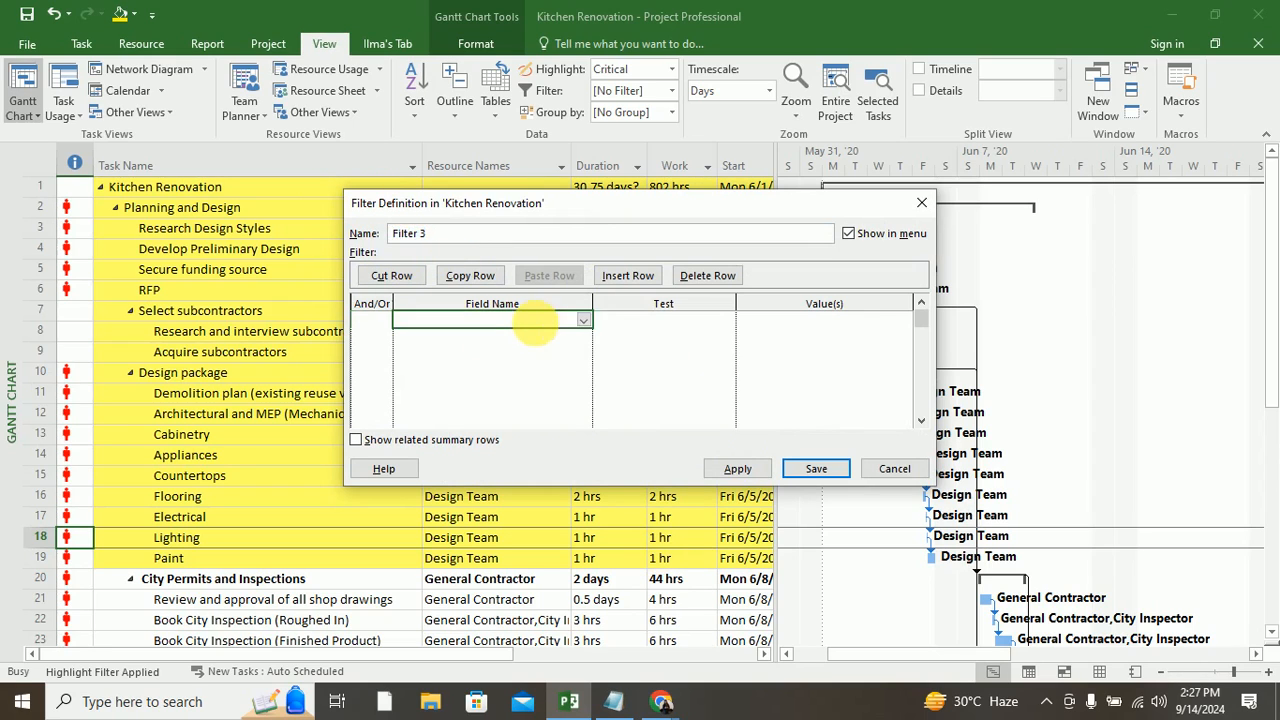
{"action": "left_click", "coordinate": [581, 321]}
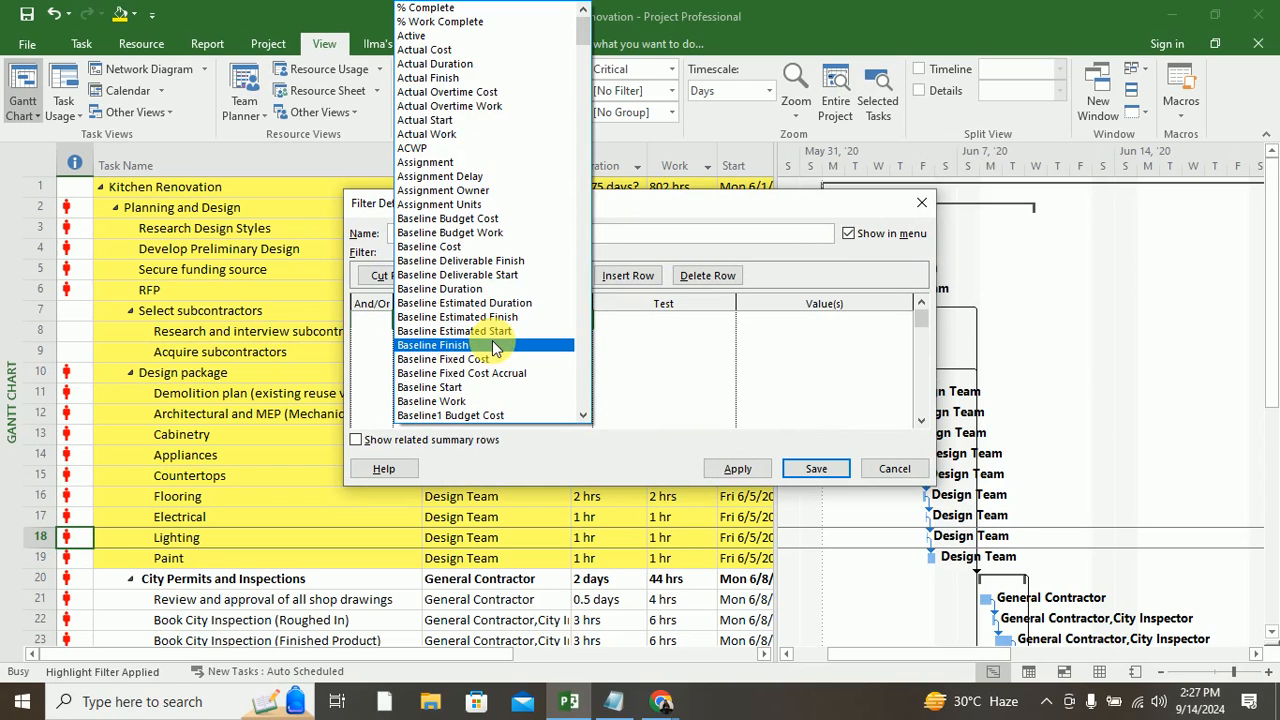
{"action": "scroll", "coordinate": [492, 340], "scroll_direction": "down", "scroll_amount": 10}
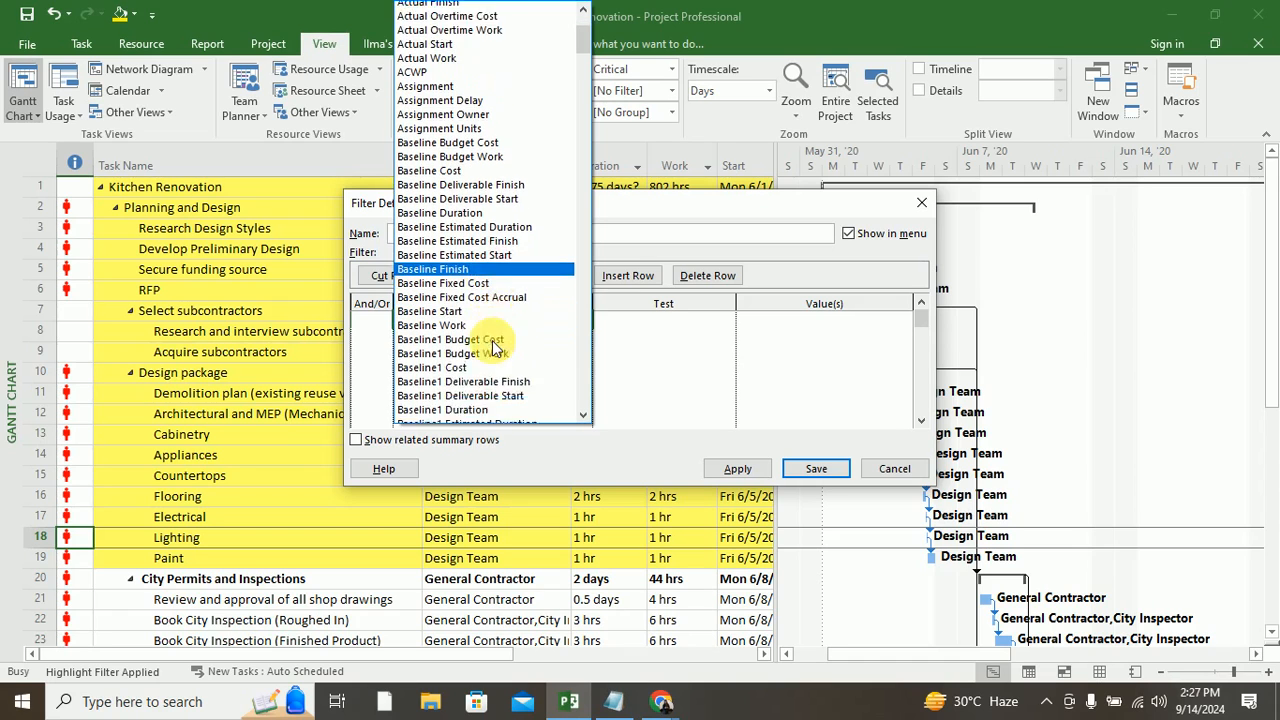
{"action": "scroll", "coordinate": [492, 347], "scroll_direction": "up", "scroll_amount": 10}
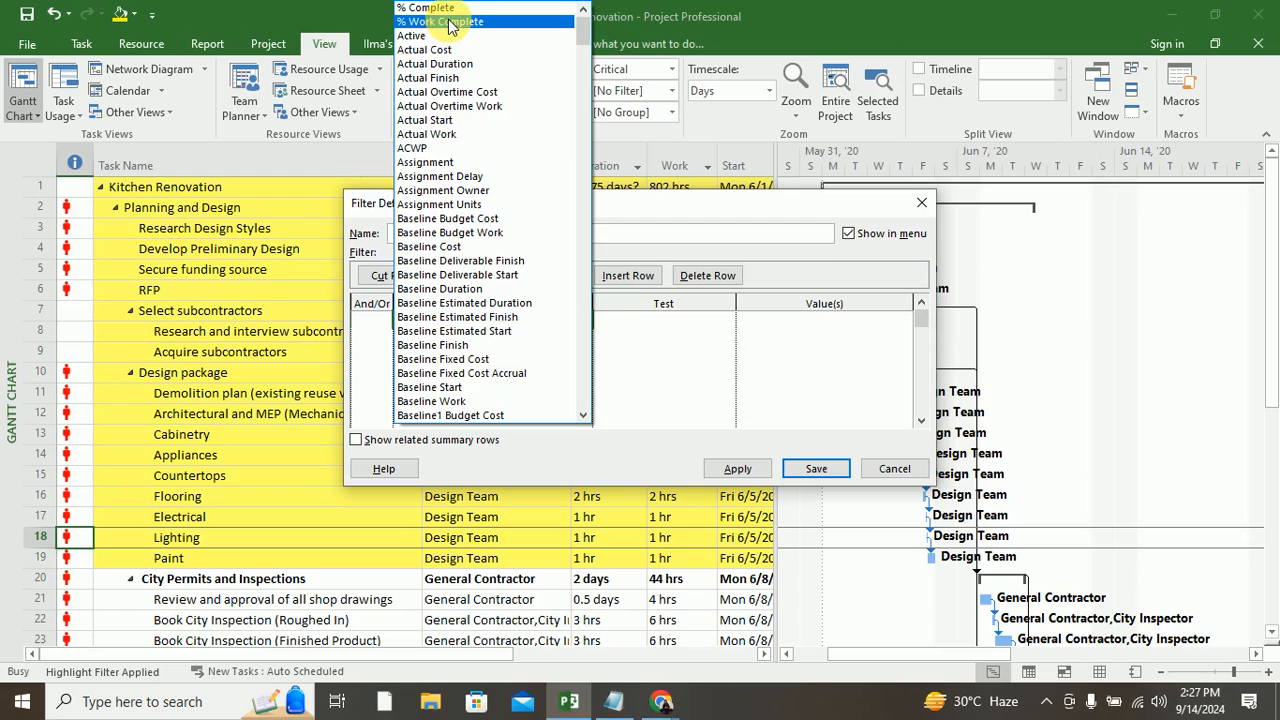
{"action": "left_click", "coordinate": [449, 22]}
Step: Set the % Work Complete condition's test to equals and its value to 50
{"action": "left_click", "coordinate": [710, 320]}
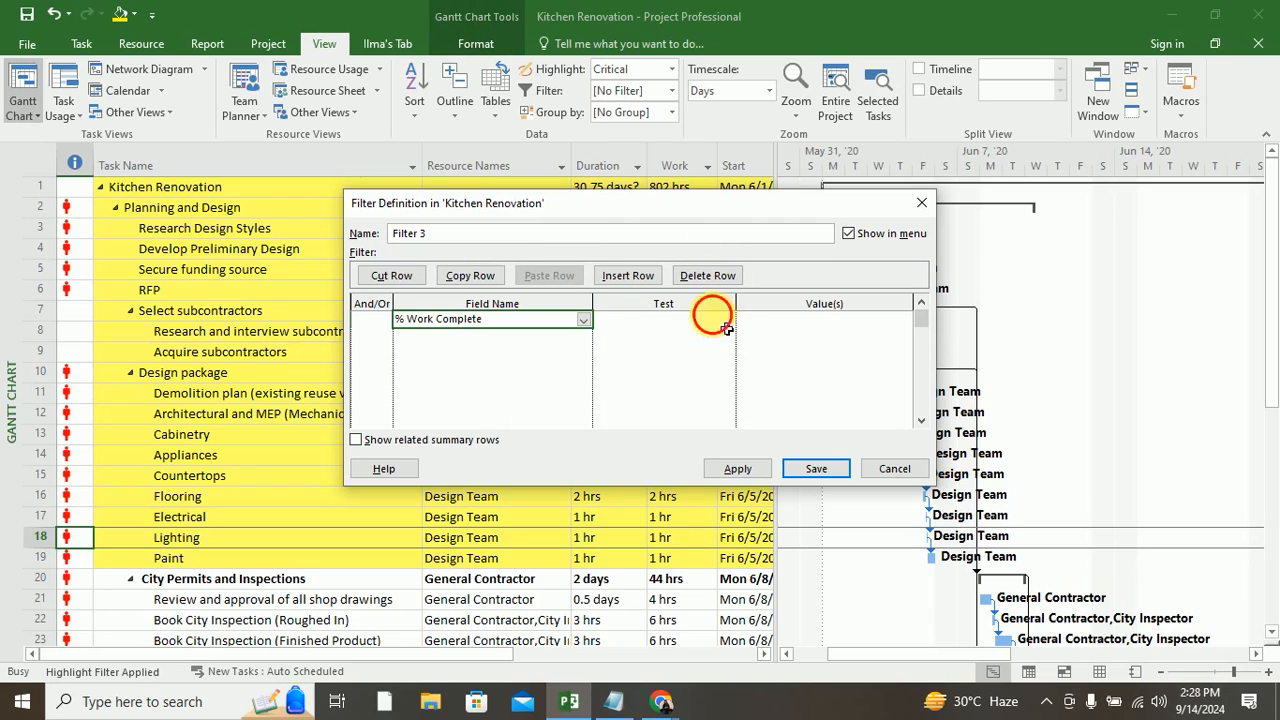
{"action": "left_click", "coordinate": [727, 322]}
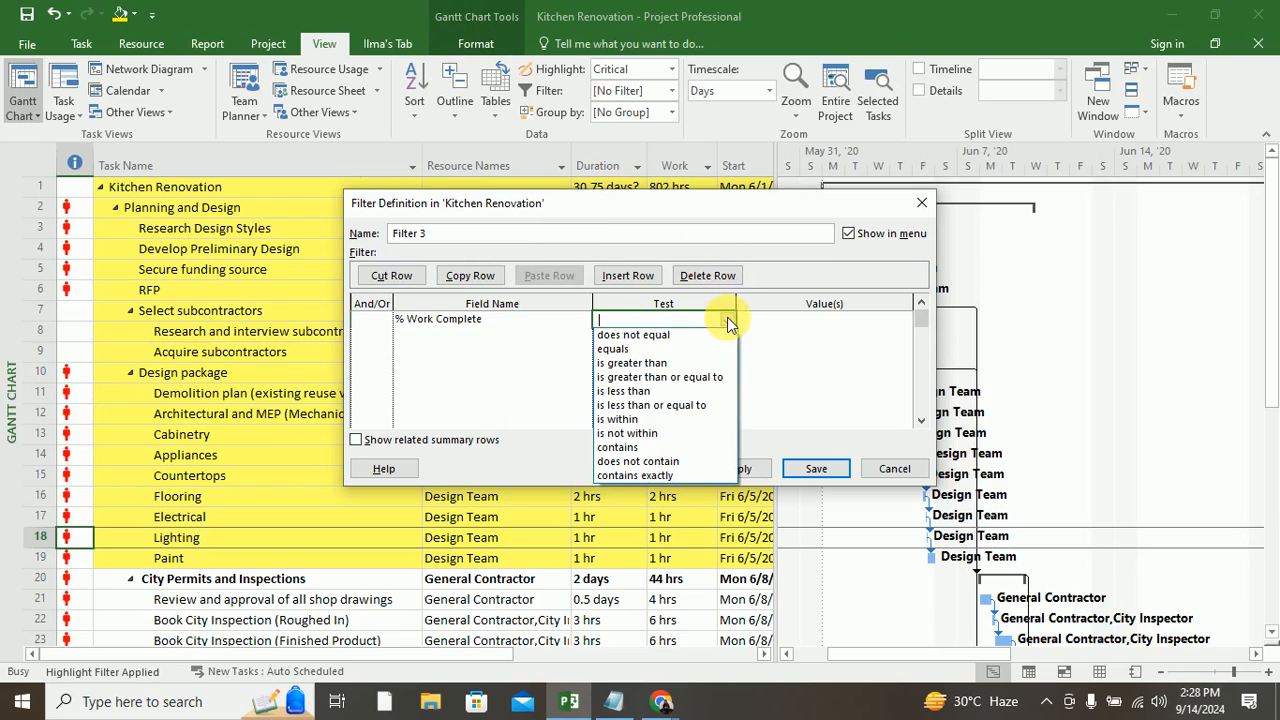
{"action": "left_click", "coordinate": [665, 340]}
{"action": "left_click", "coordinate": [785, 320]}
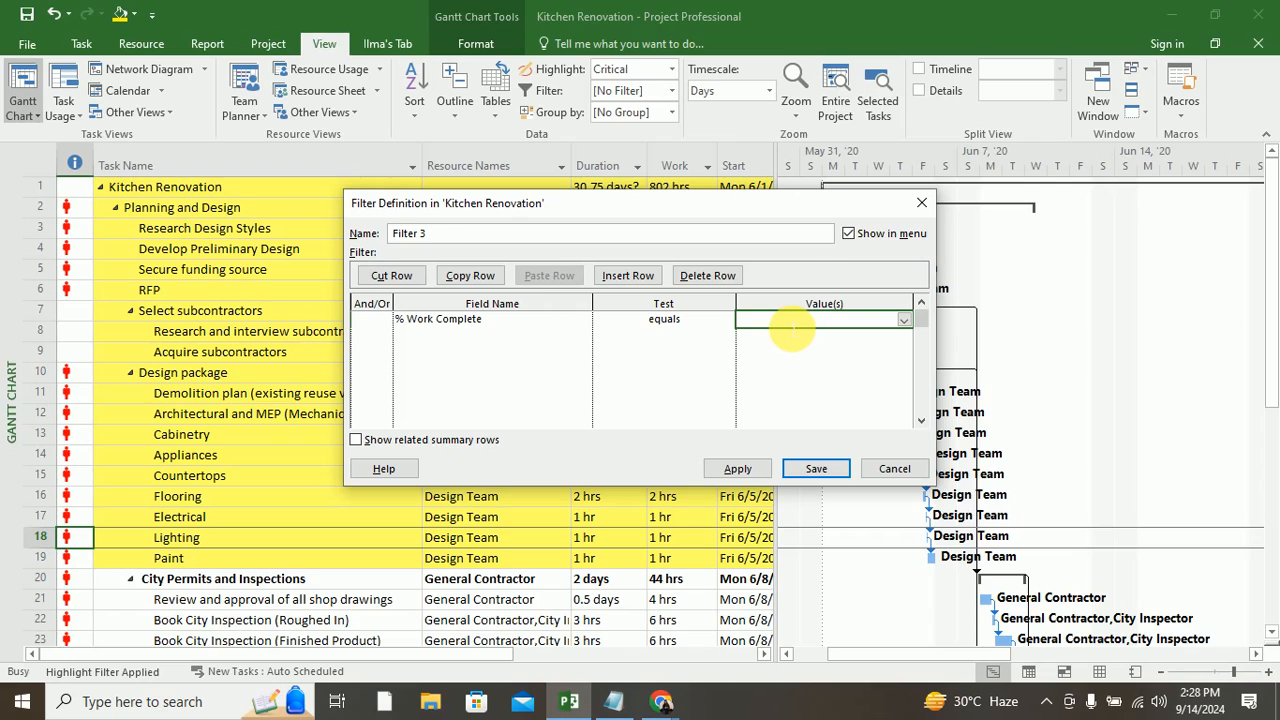
{"action": "type", "text": "50"}
Step: Change the condition's test to "is greater than or equal to" and apply the highlight filter
{"action": "left_click", "coordinate": [688, 320]}
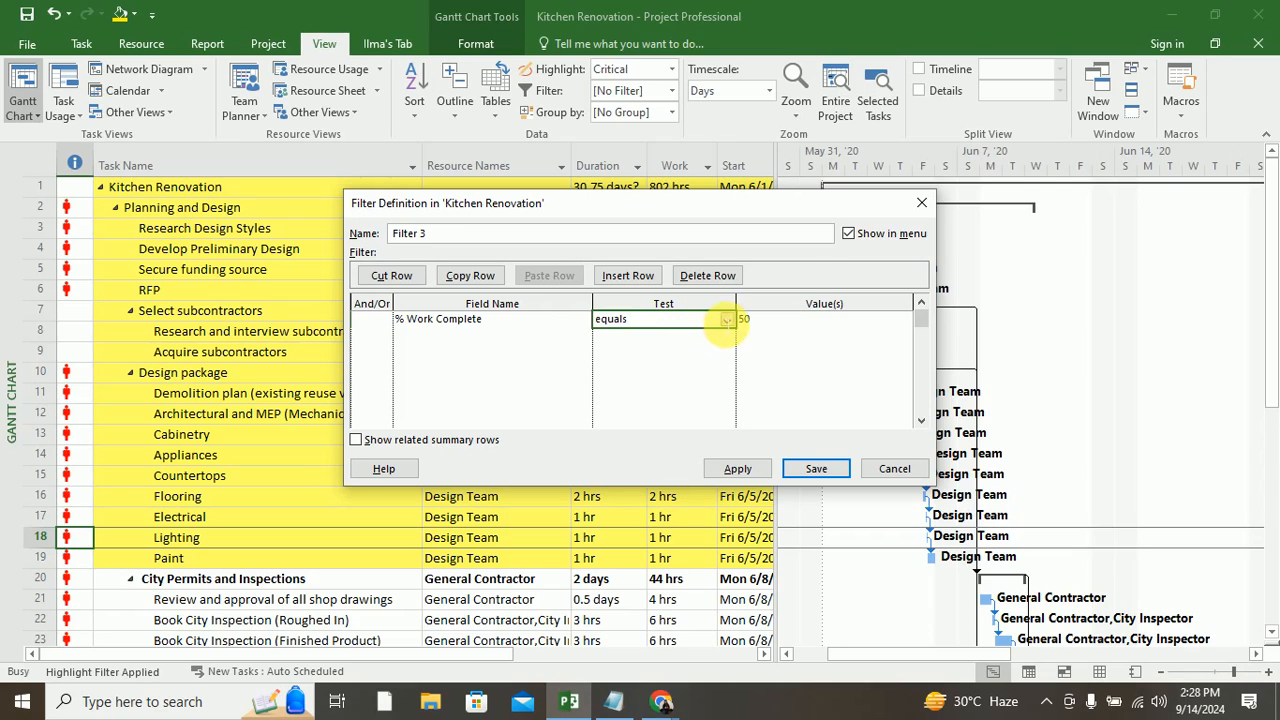
{"action": "left_click", "coordinate": [727, 322]}
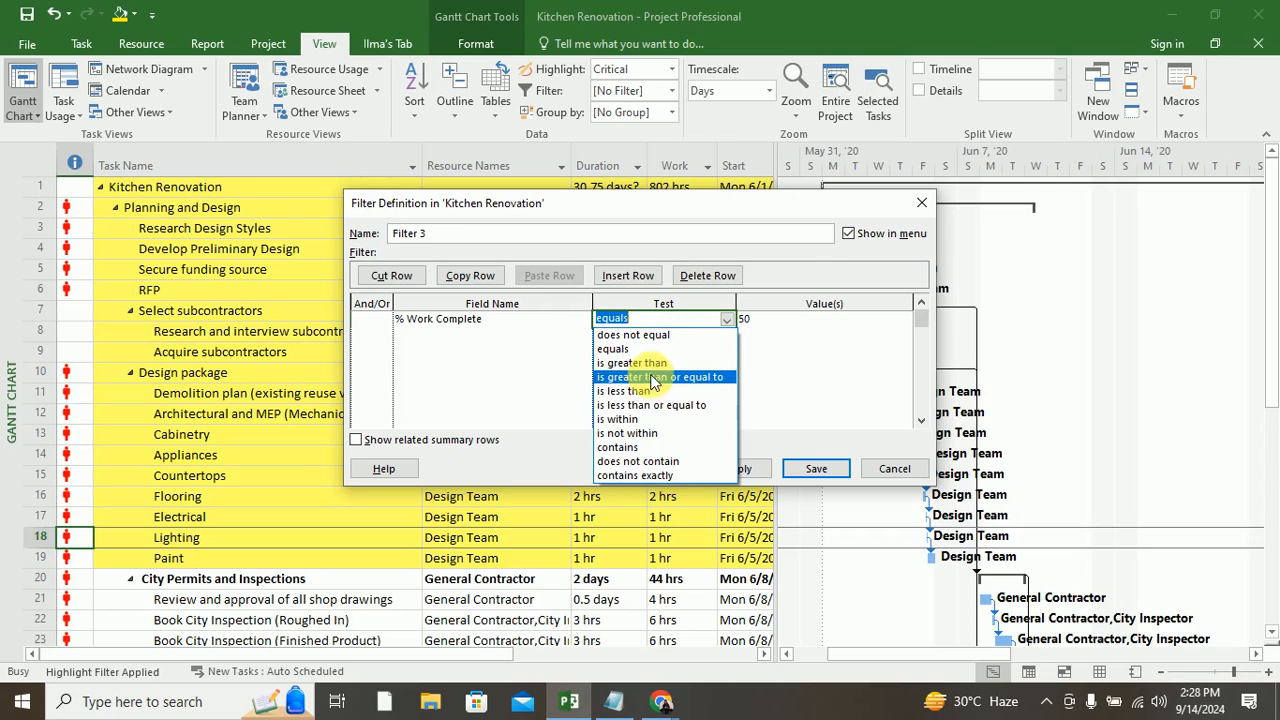
{"action": "left_click", "coordinate": [706, 375]}
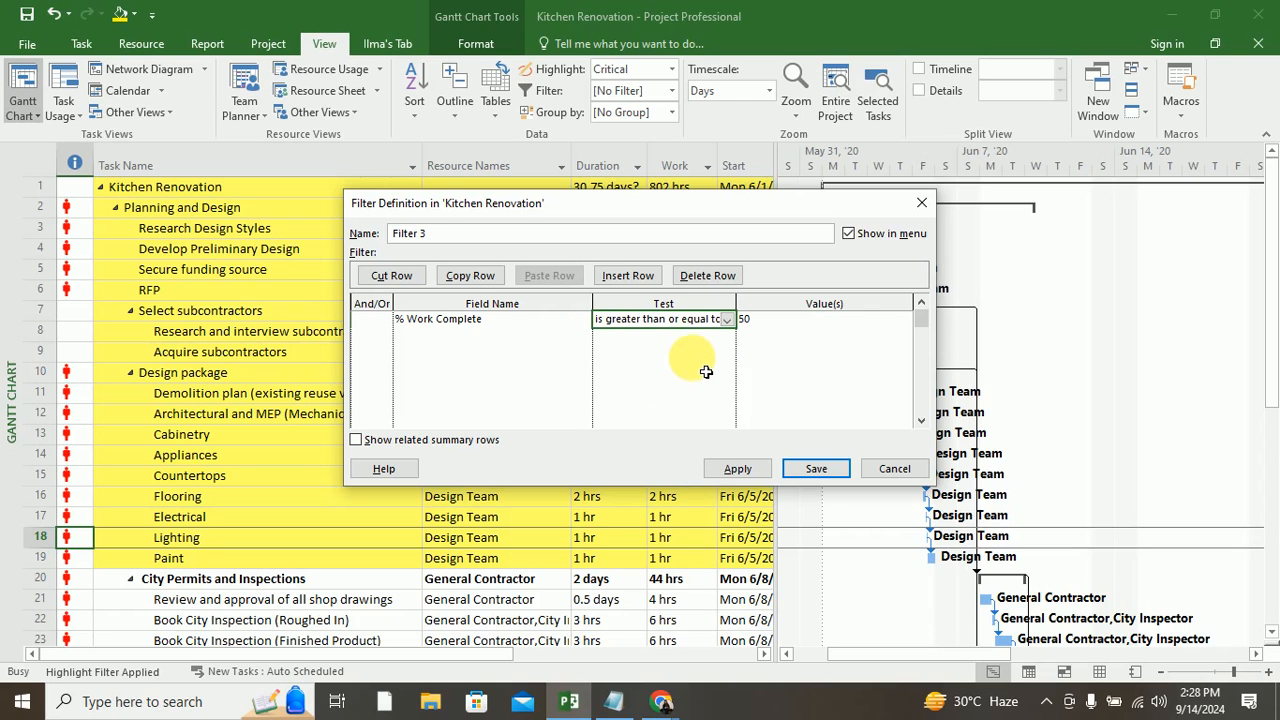
{"action": "left_click", "coordinate": [768, 469]}
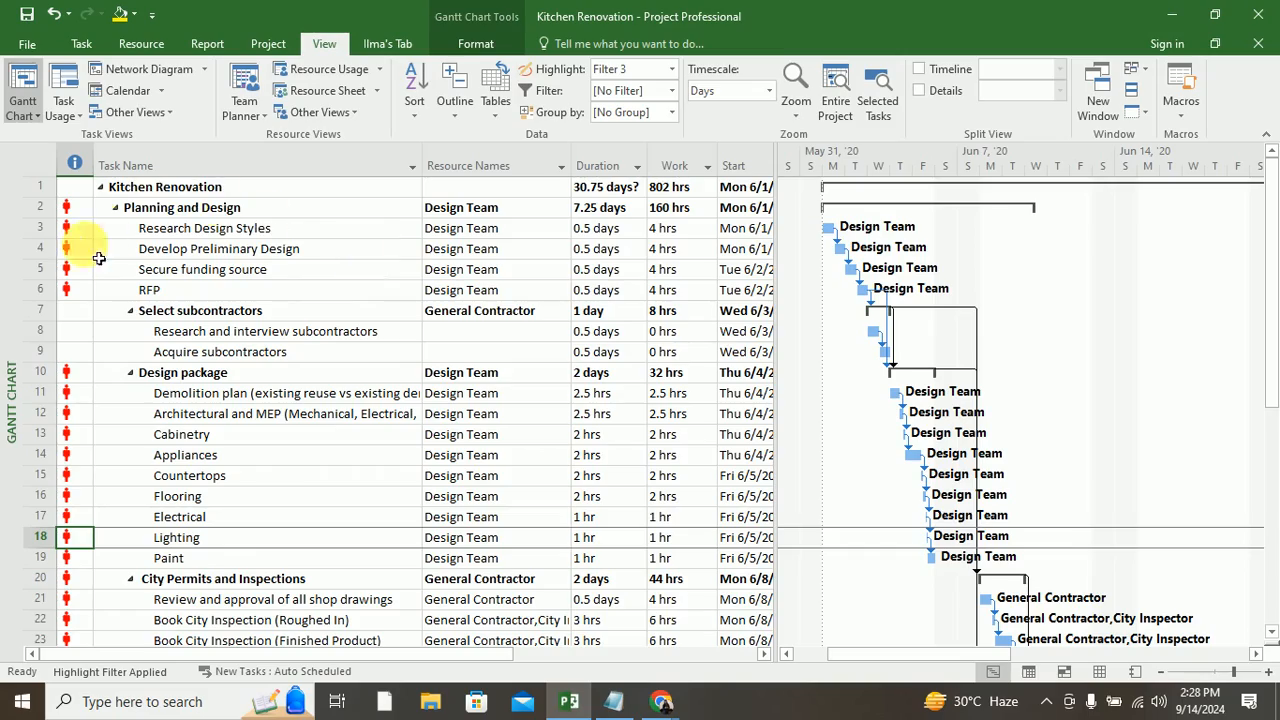
Step: Check the task list down to Turnover for highlighted rows and clear the highlight
{"action": "scroll", "coordinate": [230, 533], "scroll_direction": "down", "scroll_amount": 7}
{"action": "scroll", "coordinate": [285, 550], "scroll_direction": "down", "scroll_amount": 2}
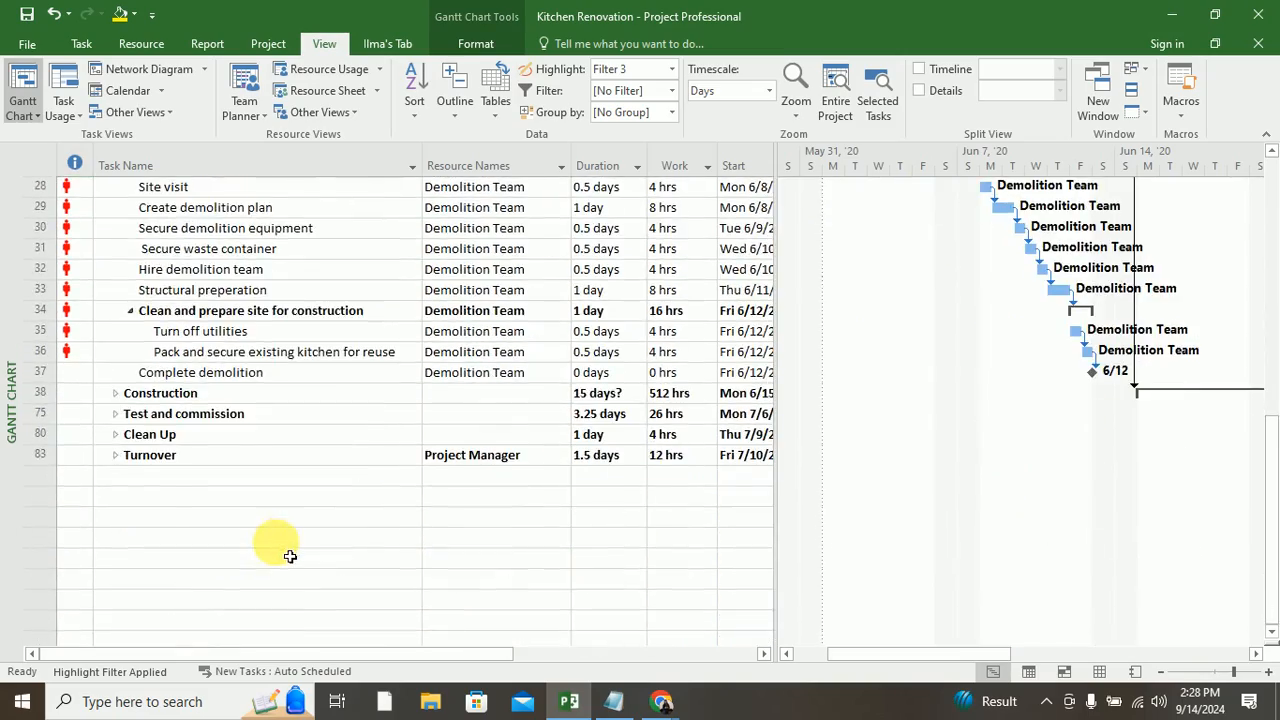
{"action": "scroll", "coordinate": [272, 543], "scroll_direction": "up", "scroll_amount": 9}
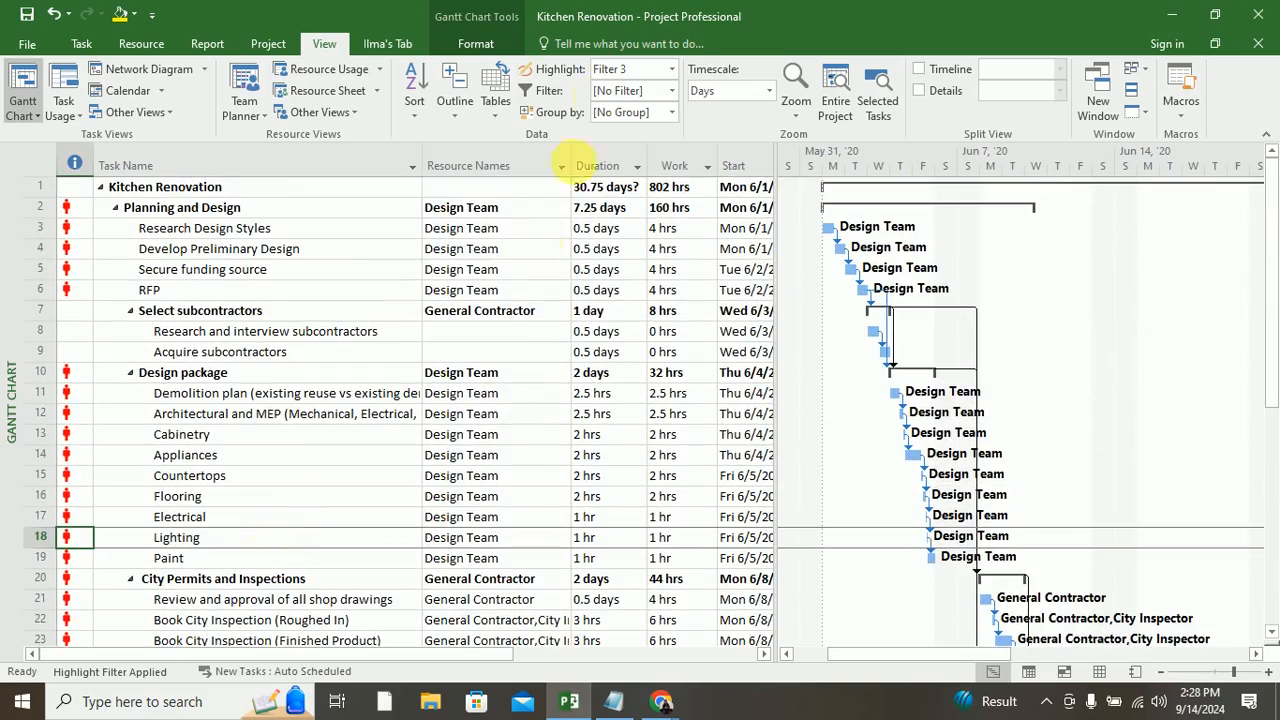
{"action": "left_click", "coordinate": [671, 69]}
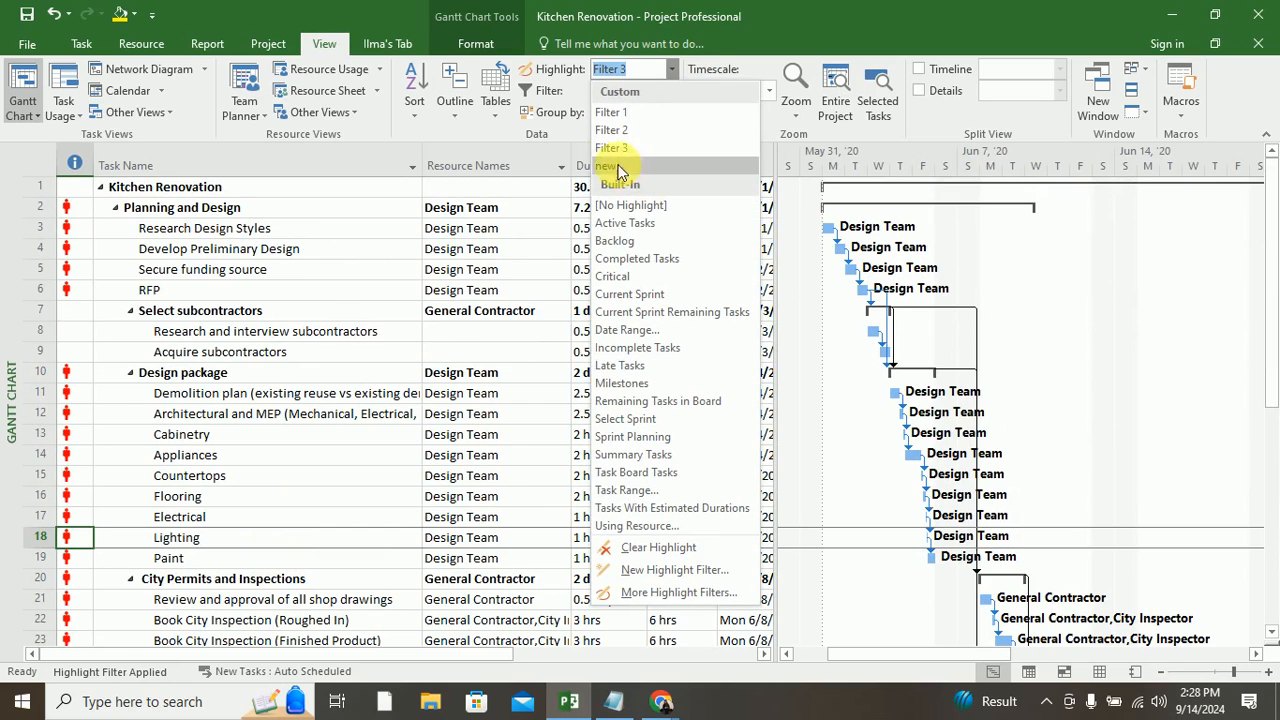
{"action": "left_click", "coordinate": [645, 548]}
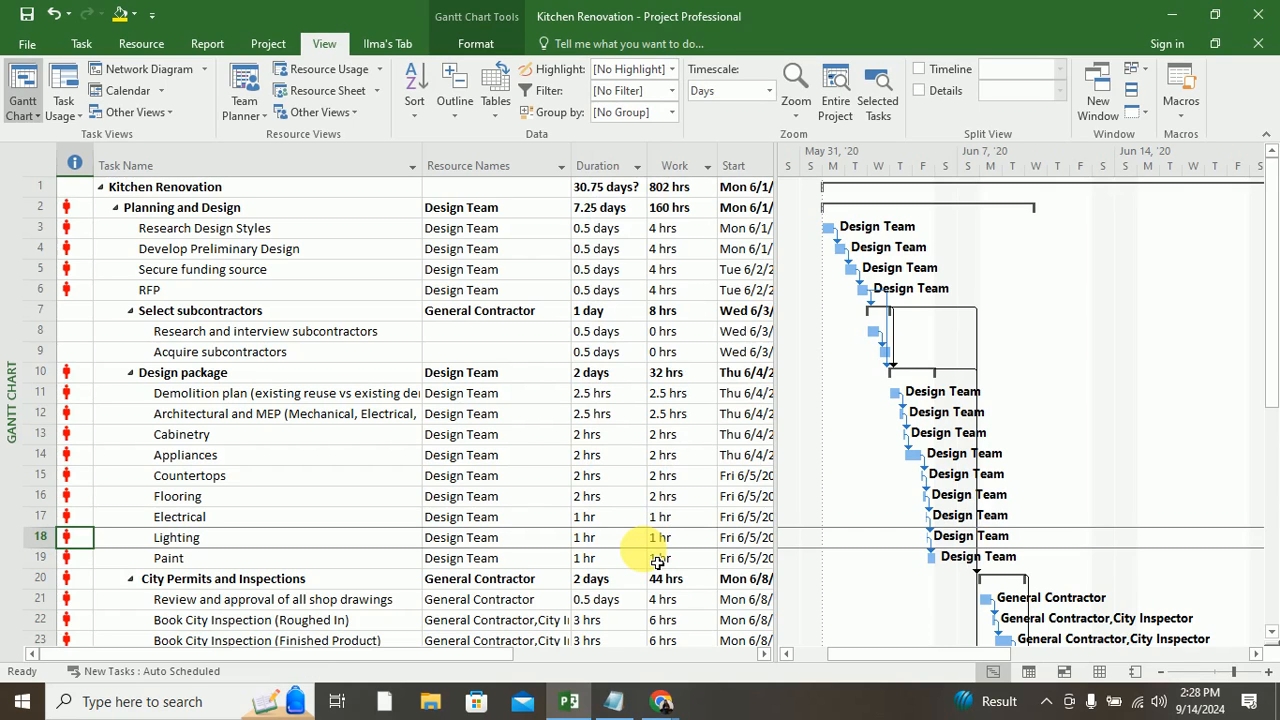
Step: Filter the schedule to Critical tasks and look through the filtered list
{"action": "left_click", "coordinate": [671, 95]}
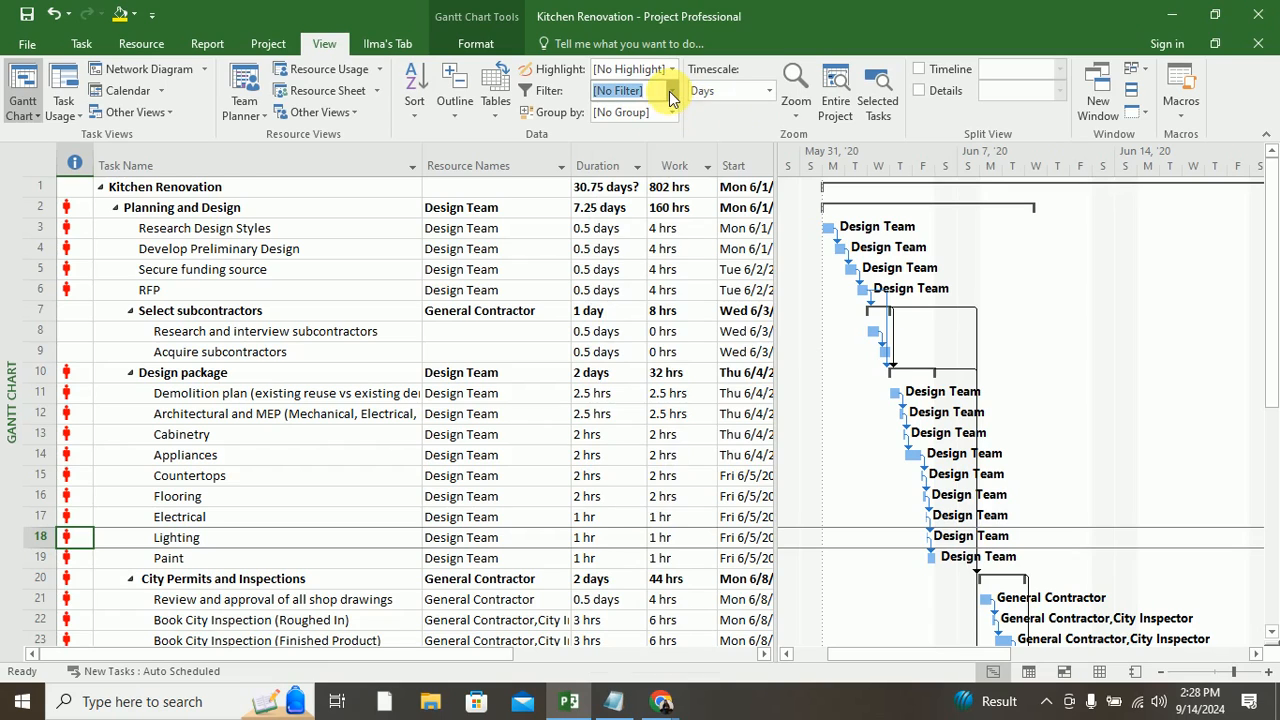
{"action": "left_click", "coordinate": [671, 95]}
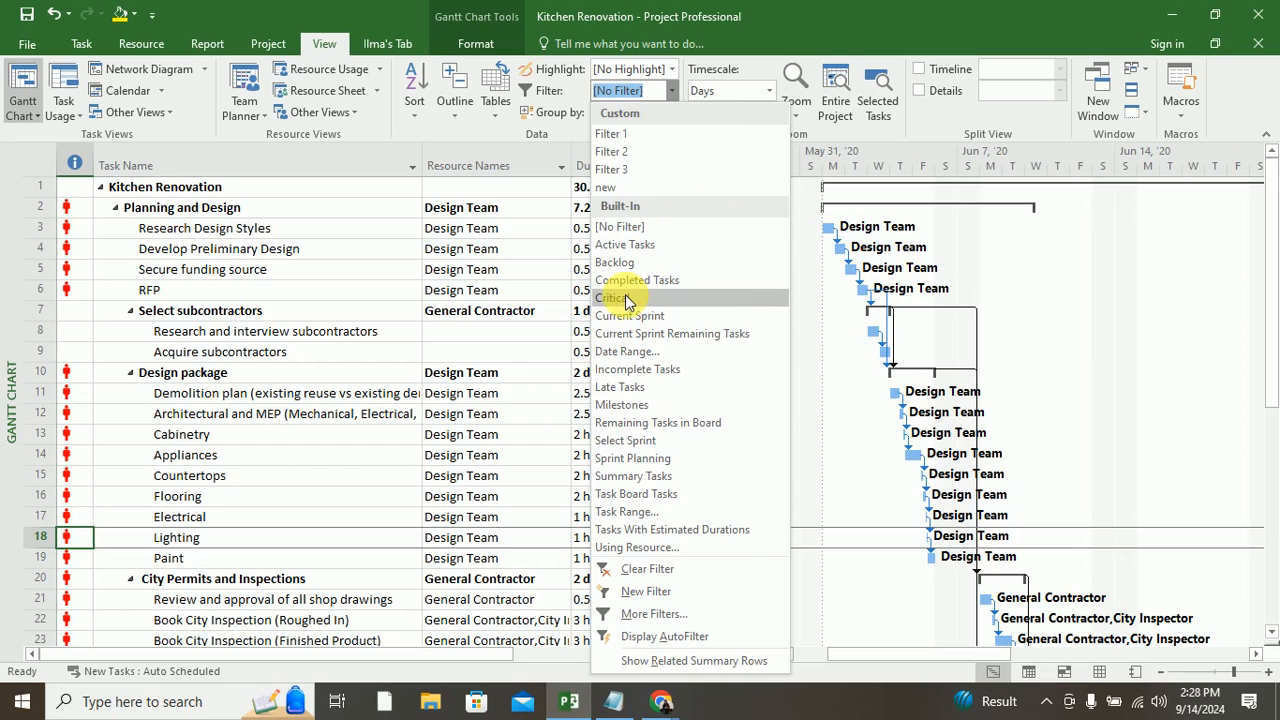
{"action": "left_click", "coordinate": [627, 300]}
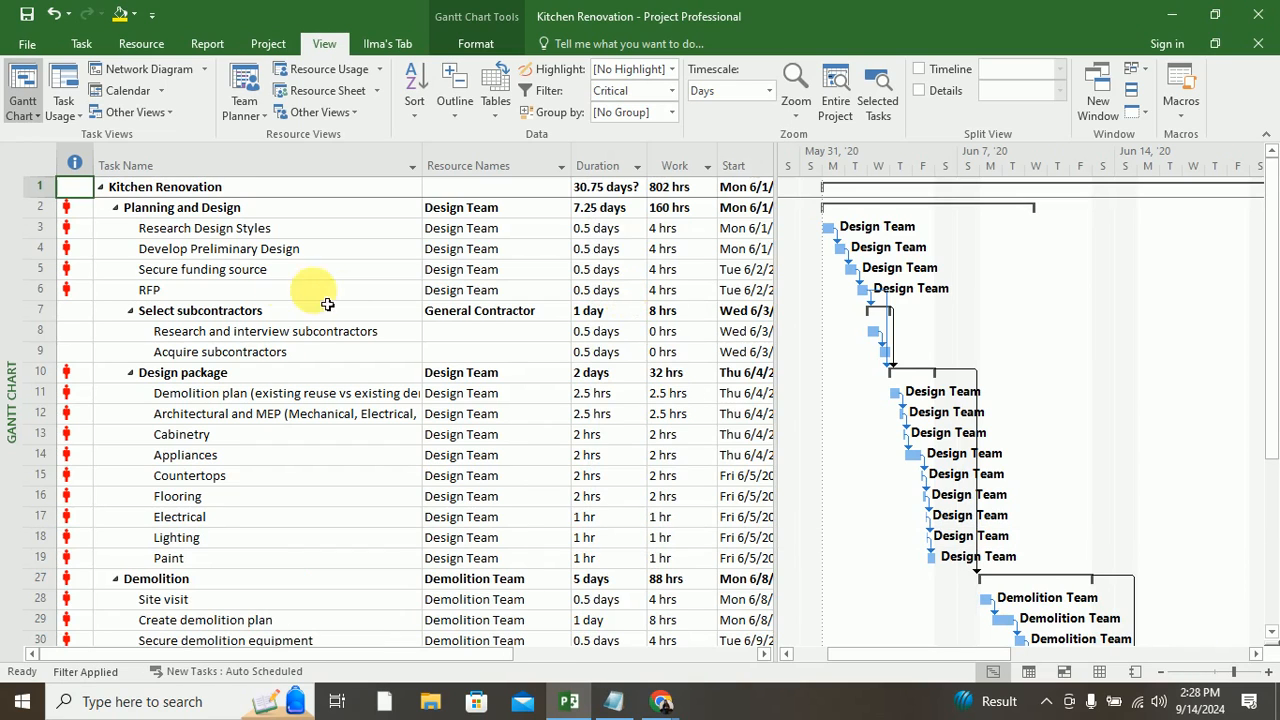
{"action": "scroll", "coordinate": [345, 300], "scroll_direction": "down", "scroll_amount": 5}
{"action": "scroll", "coordinate": [350, 305], "scroll_direction": "up", "scroll_amount": 5}
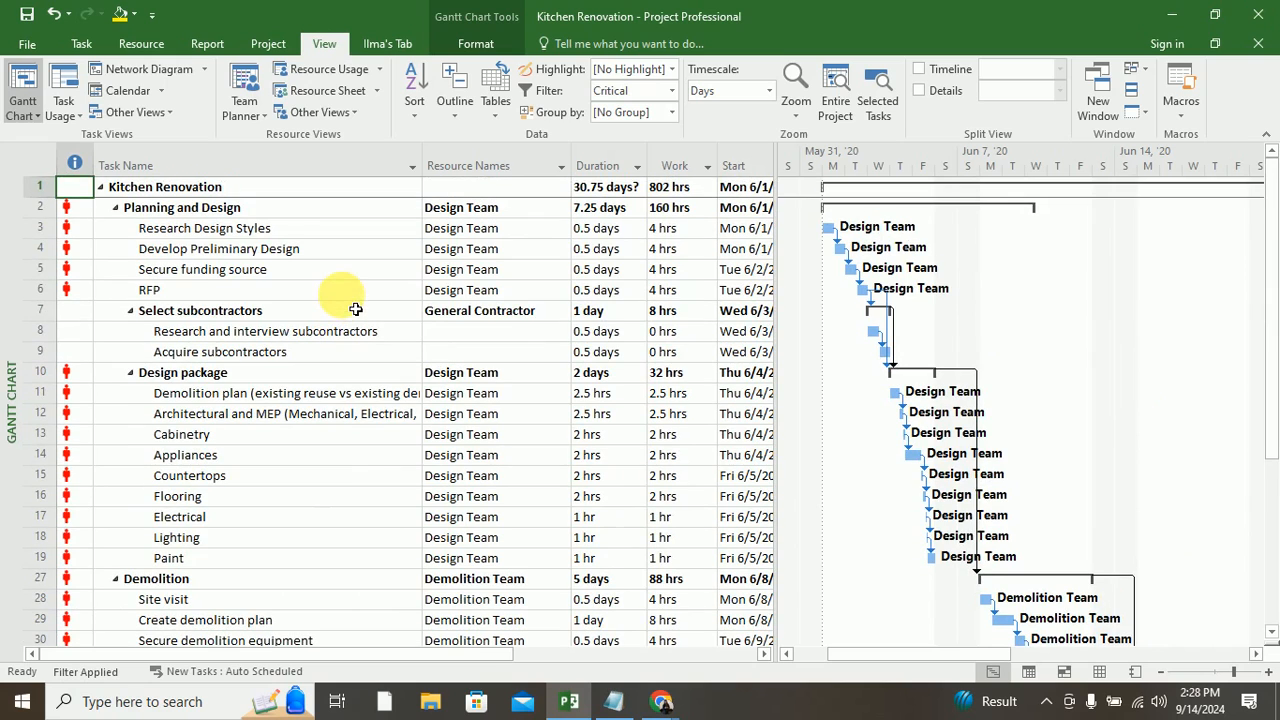
Step: Filter the schedule to Milestones and select the Complete demolition task
{"action": "left_click", "coordinate": [673, 91]}
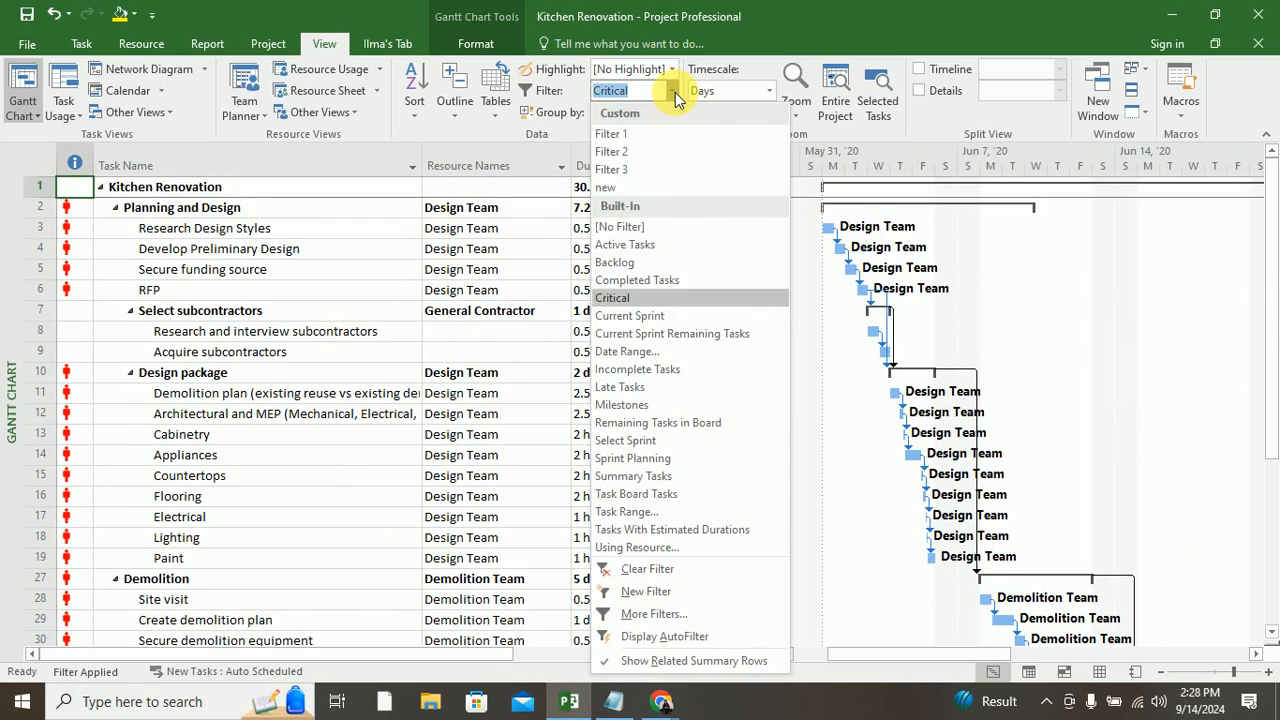
{"action": "left_click", "coordinate": [635, 413]}
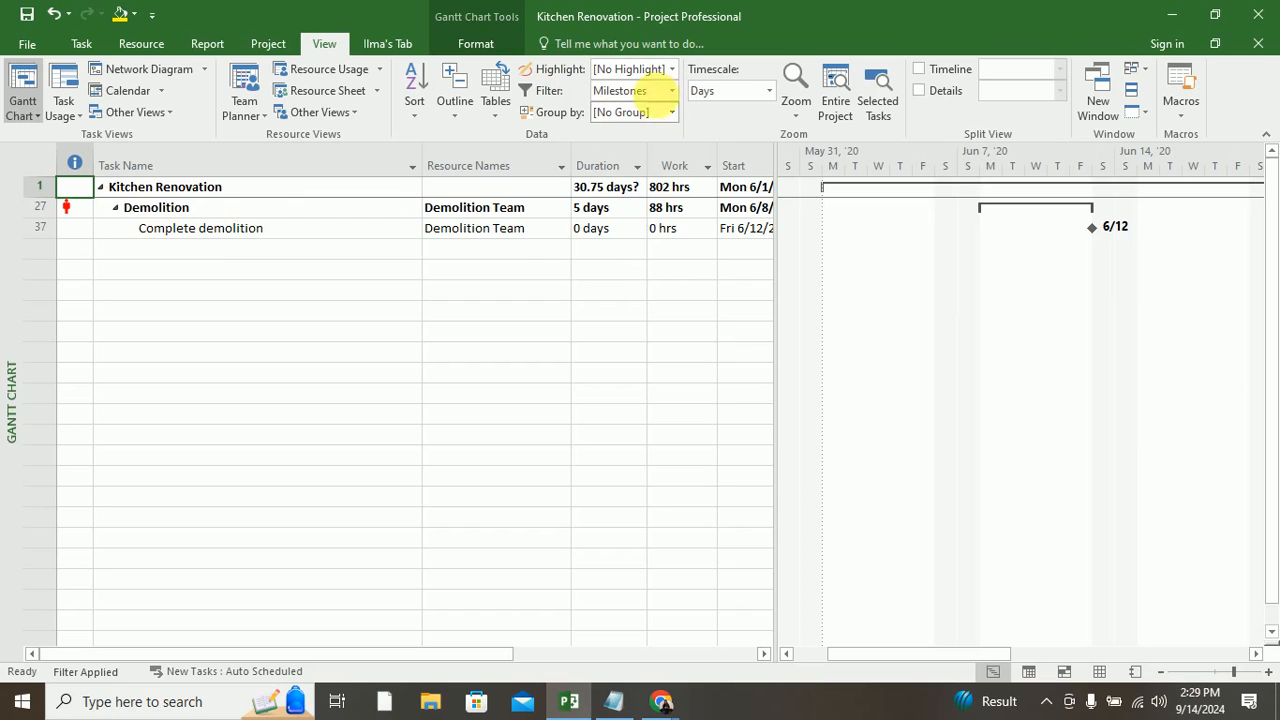
{"action": "left_click", "coordinate": [671, 91]}
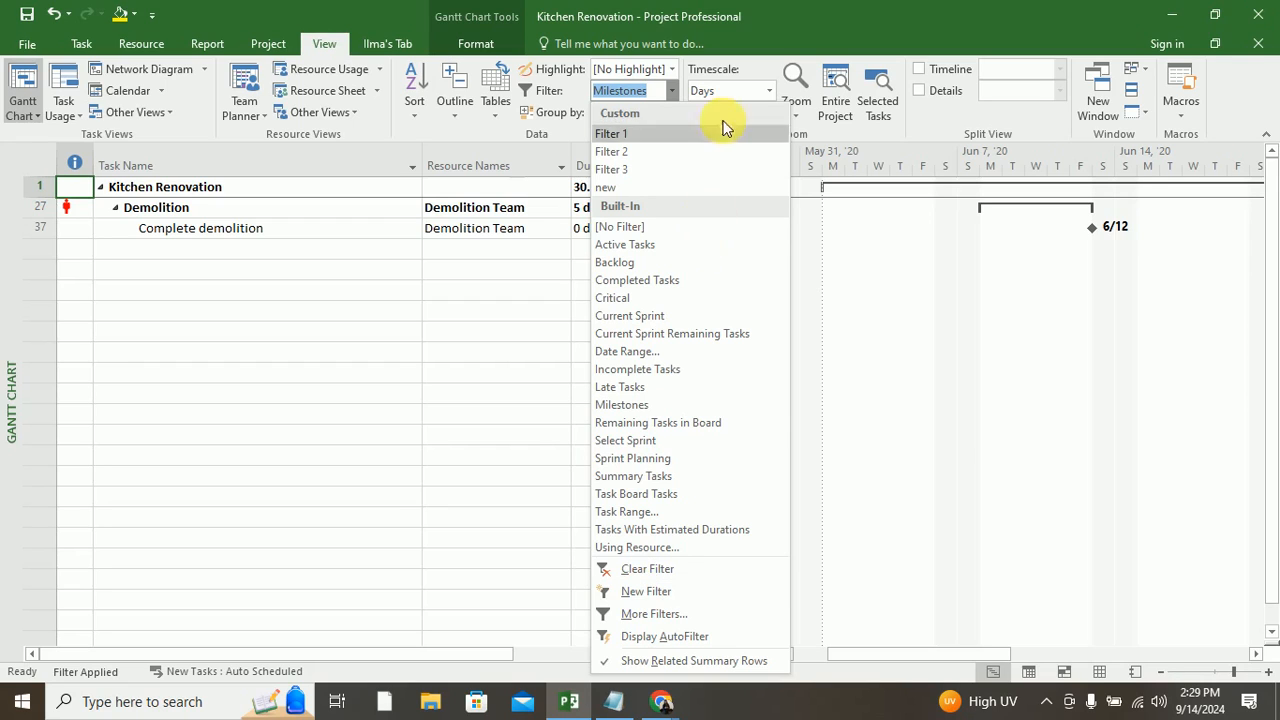
{"action": "left_click", "coordinate": [242, 278]}
{"action": "left_click", "coordinate": [235, 231]}
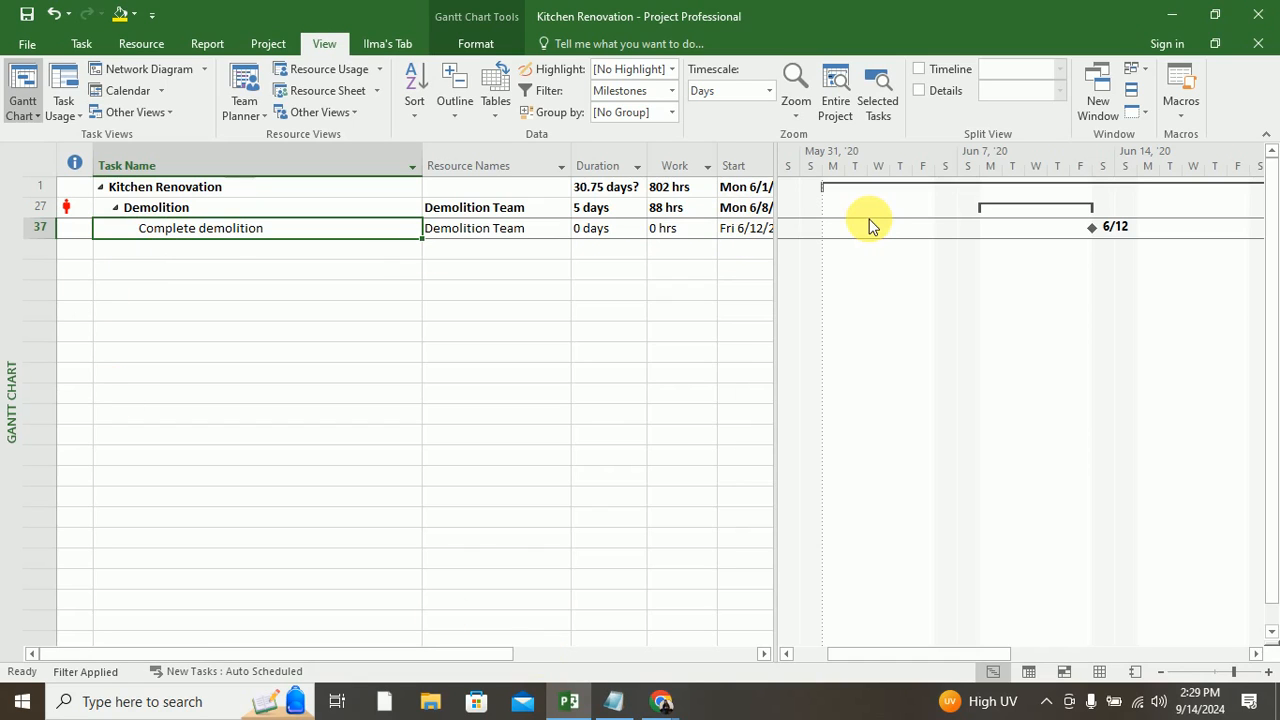
Step: Widen the task table to show the full Start column and filter the schedule to Completed Tasks
{"action": "left_click_drag", "start_coordinate": [779, 252], "coordinate": [914, 274]}
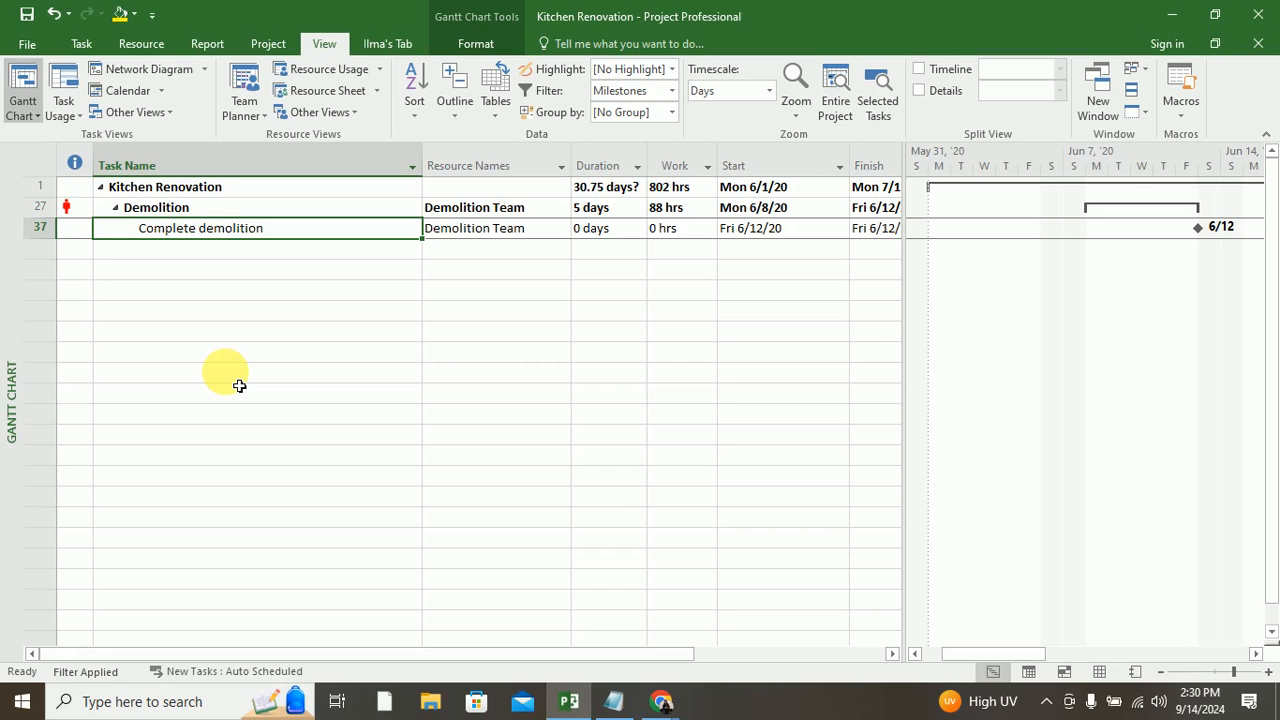
{"action": "left_click", "coordinate": [672, 90]}
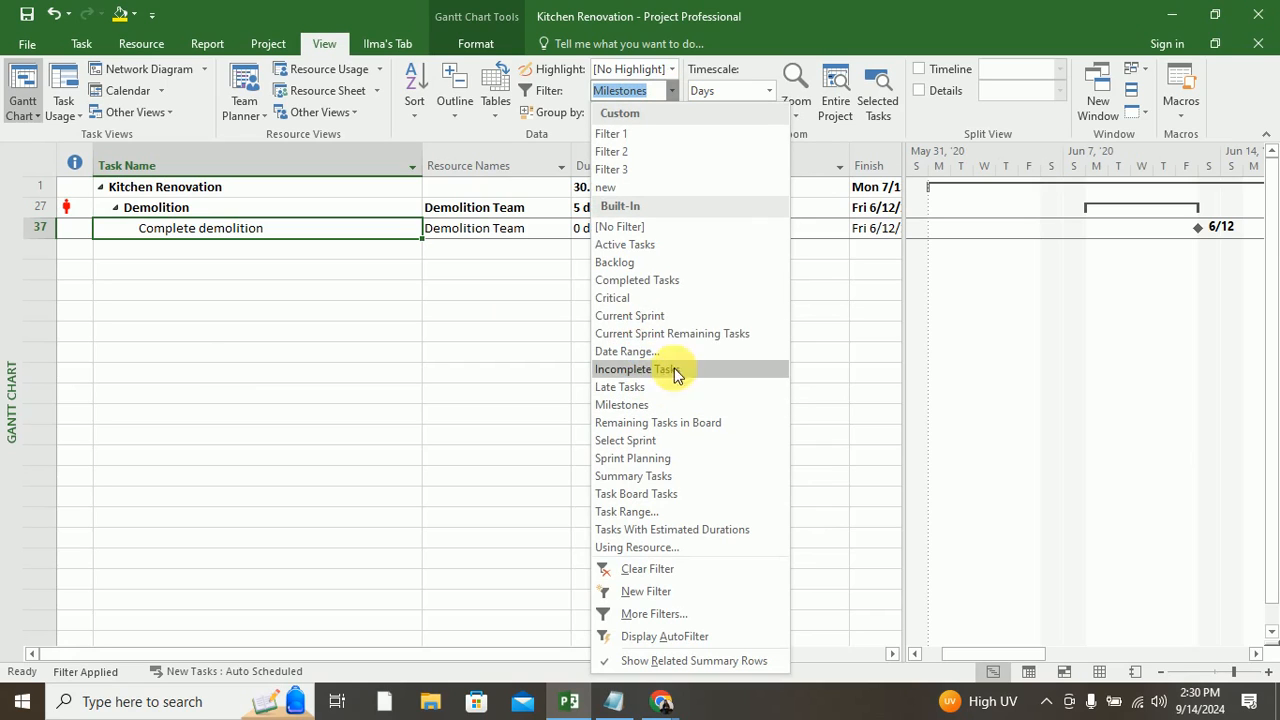
{"action": "left_click", "coordinate": [674, 280]}
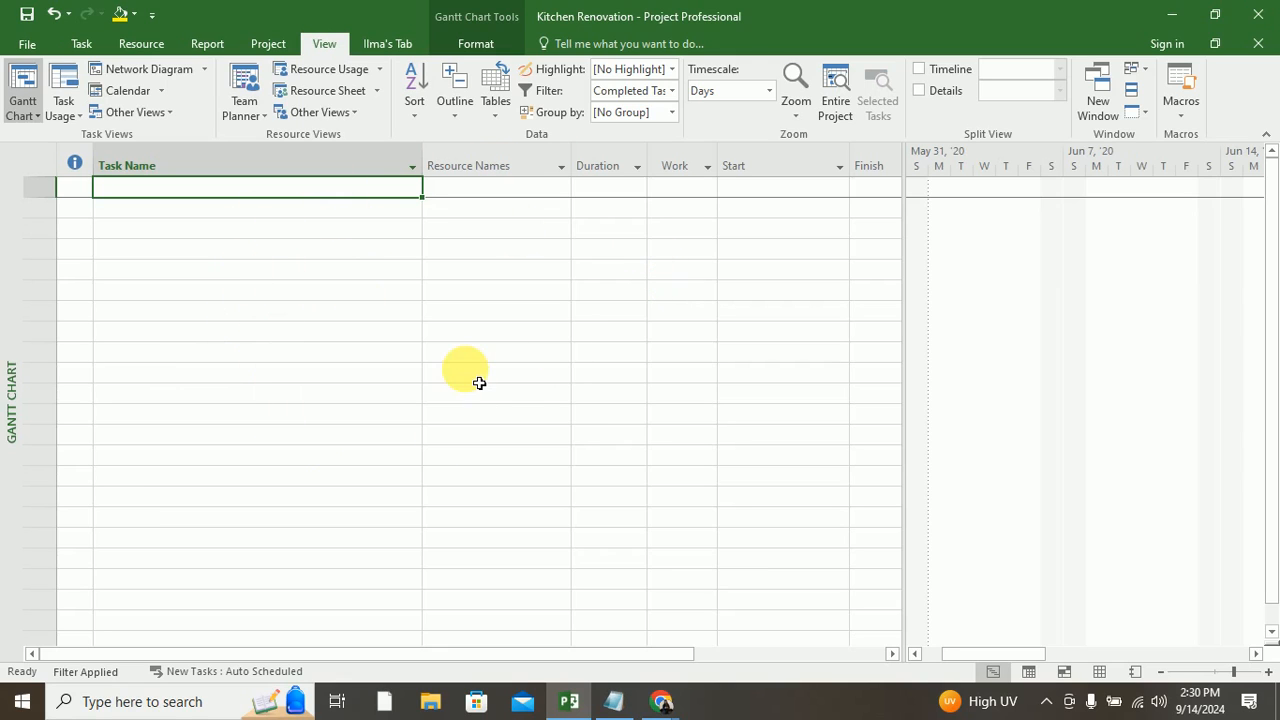
{"action": "left_click", "coordinate": [674, 94]}
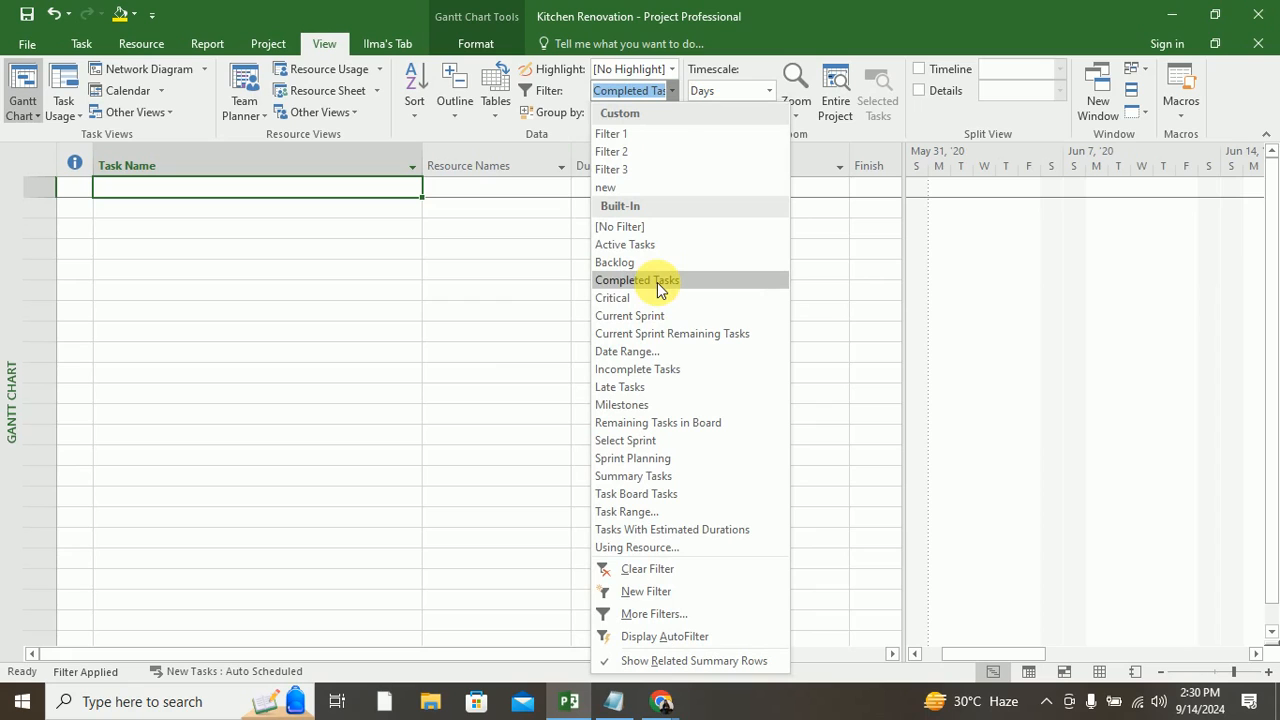
{"action": "left_click", "coordinate": [653, 594]}
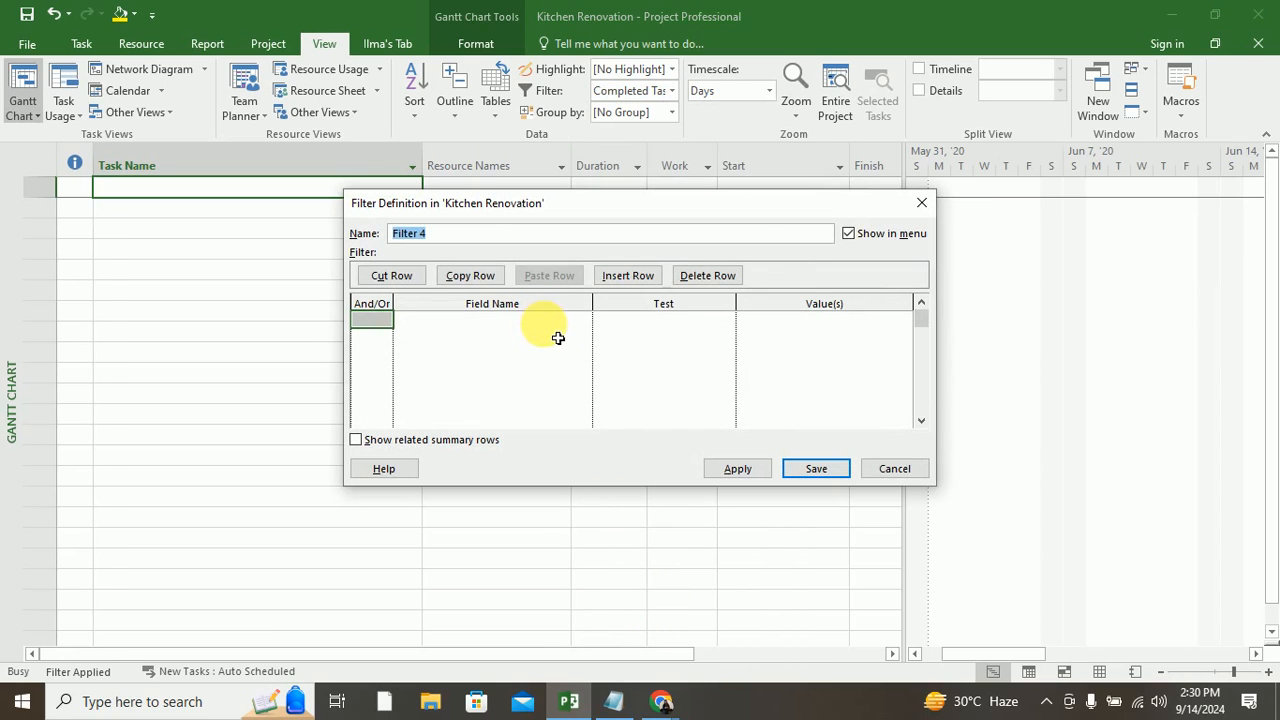
{"action": "left_click", "coordinate": [921, 202]}
Step: Try to filter the schedule by Backlog
{"action": "left_click", "coordinate": [670, 92]}
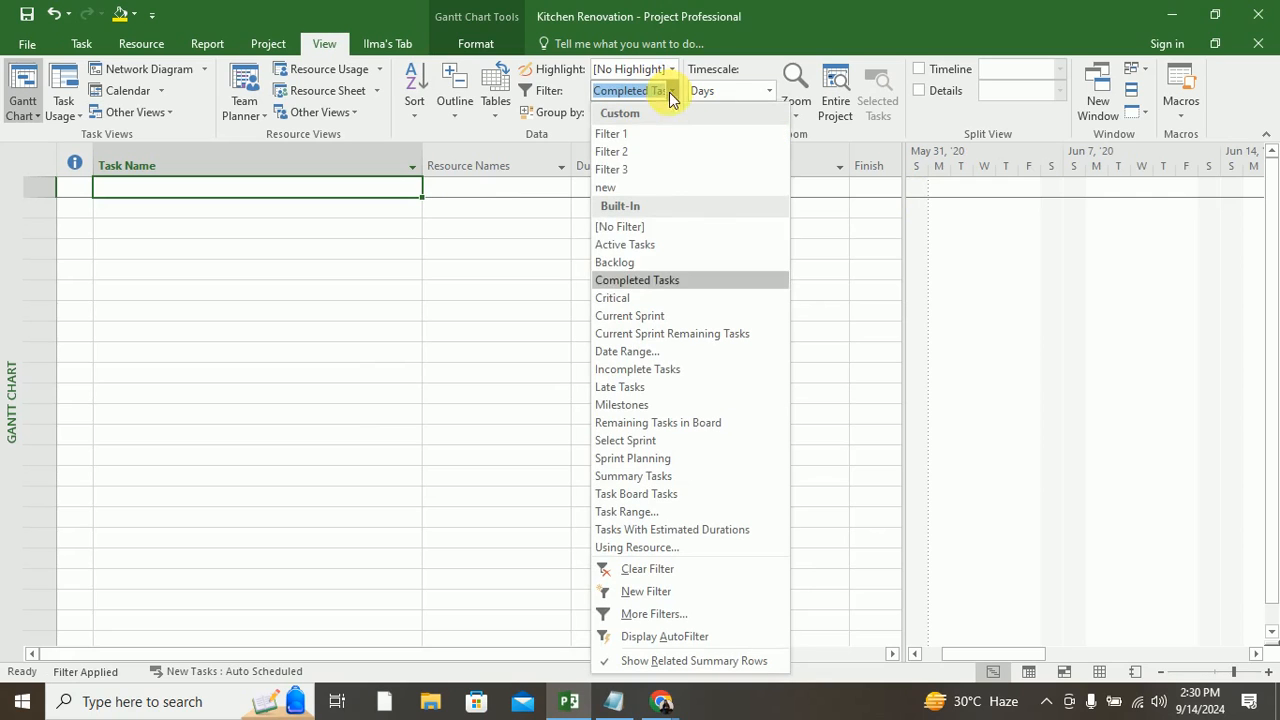
{"action": "left_click", "coordinate": [644, 262]}
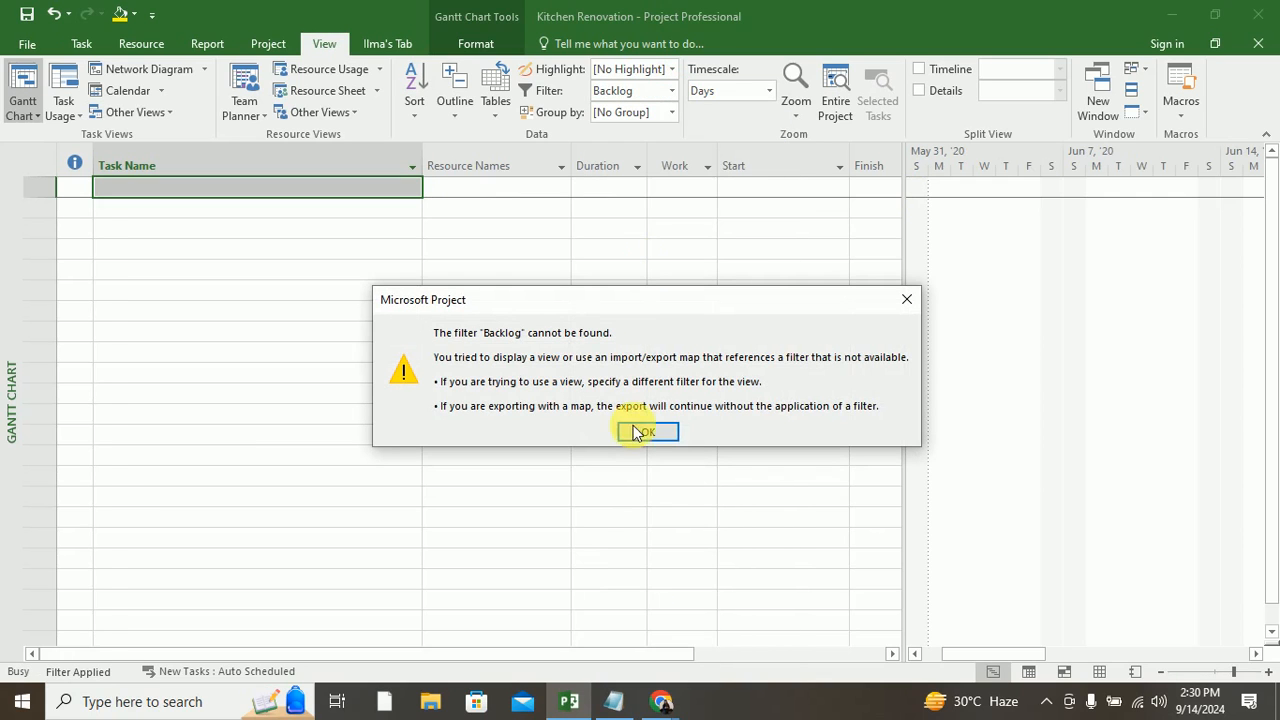
{"action": "left_click", "coordinate": [633, 439]}
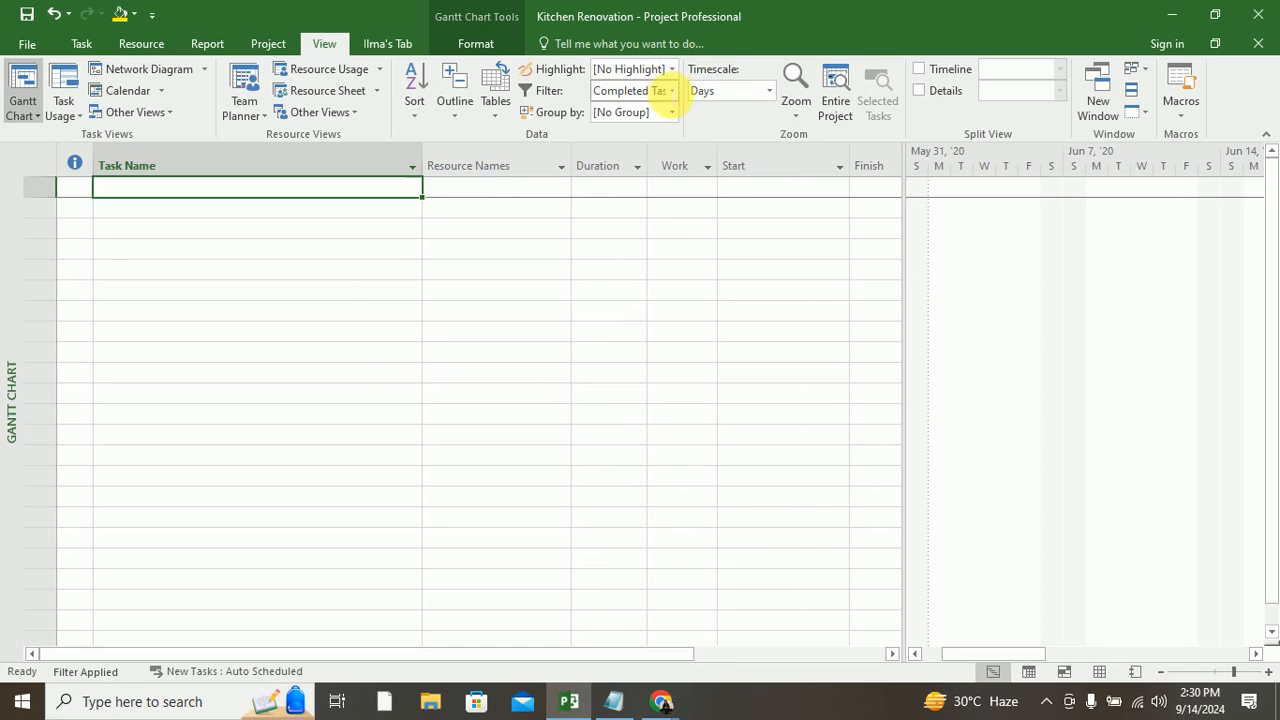
Step: Filter the schedule to Incomplete Tasks
{"action": "left_click", "coordinate": [672, 90]}
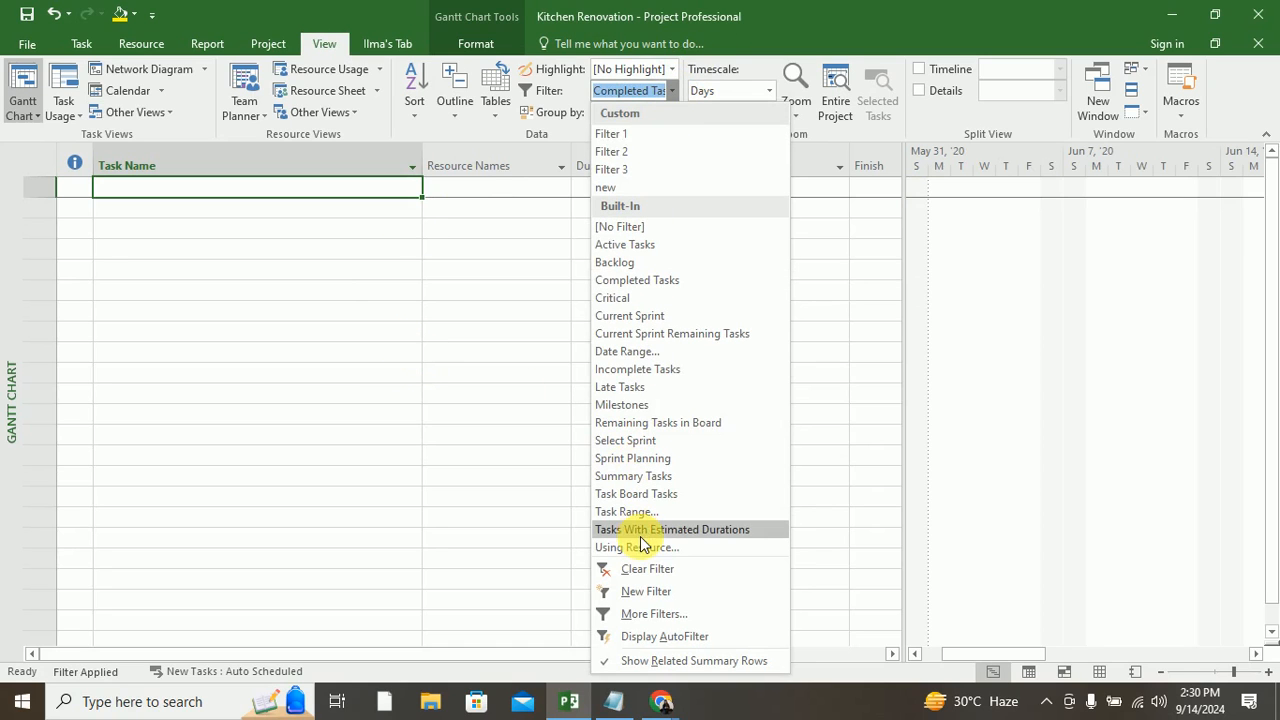
{"action": "left_click", "coordinate": [670, 370]}
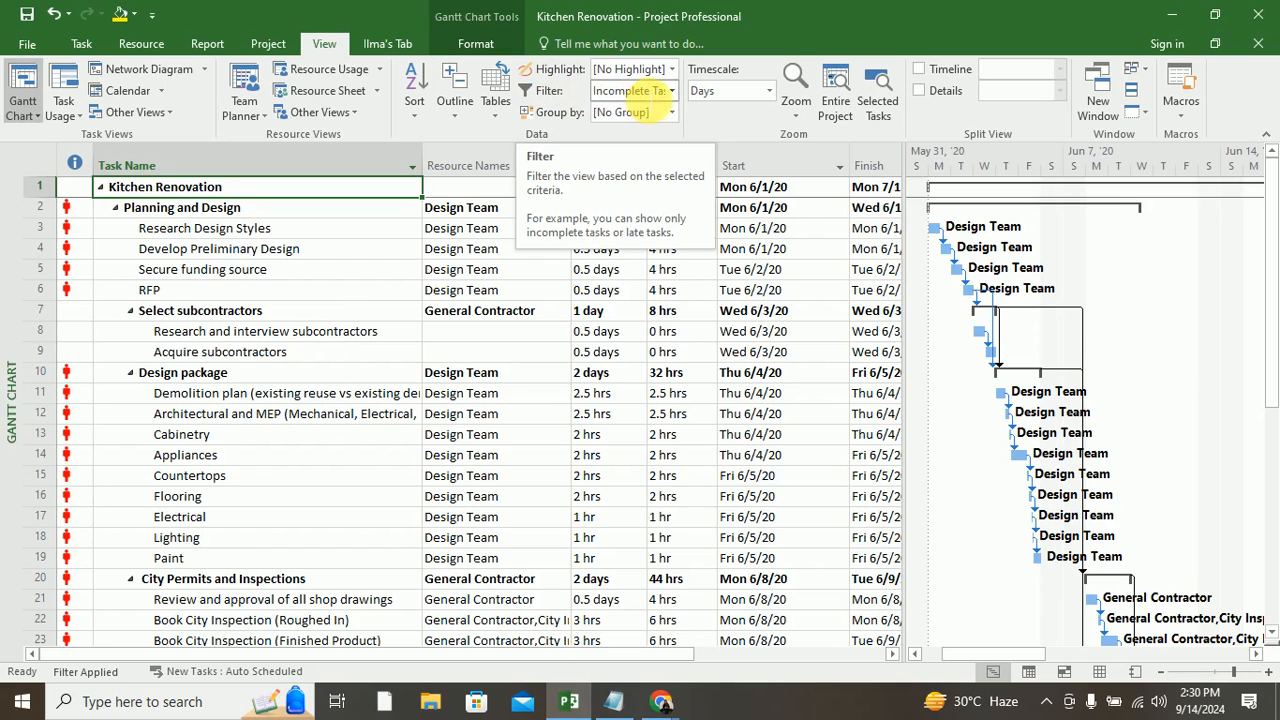
Step: Create a new task filter named City Inspection Filter with Name as its first criterion's field
{"action": "left_click", "coordinate": [671, 92]}
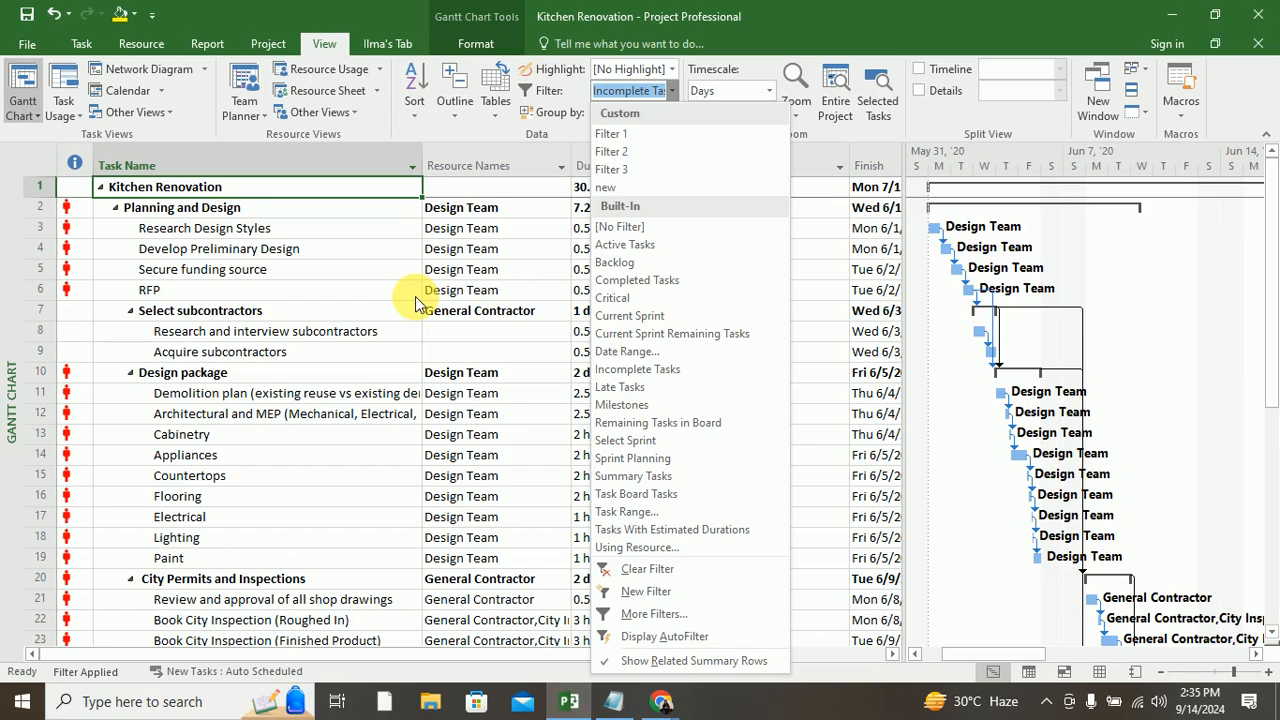
{"action": "left_click", "coordinate": [656, 597]}
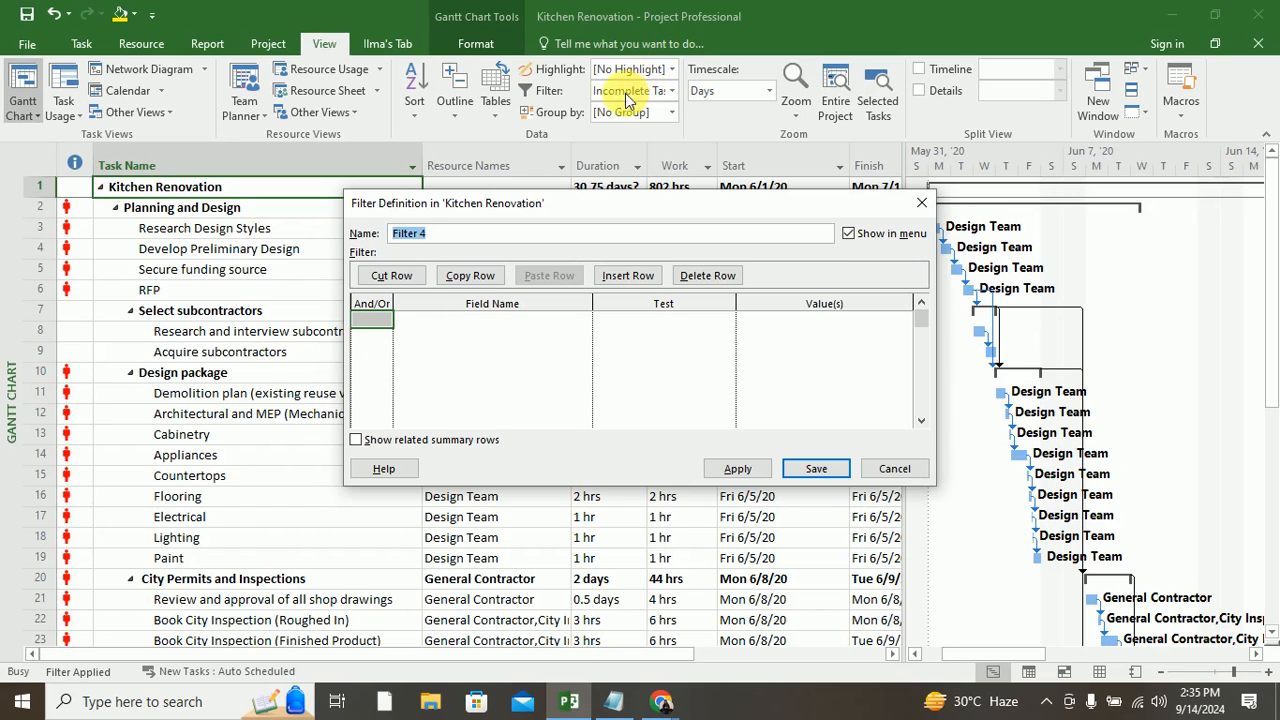
{"action": "left_click", "coordinate": [548, 324]}
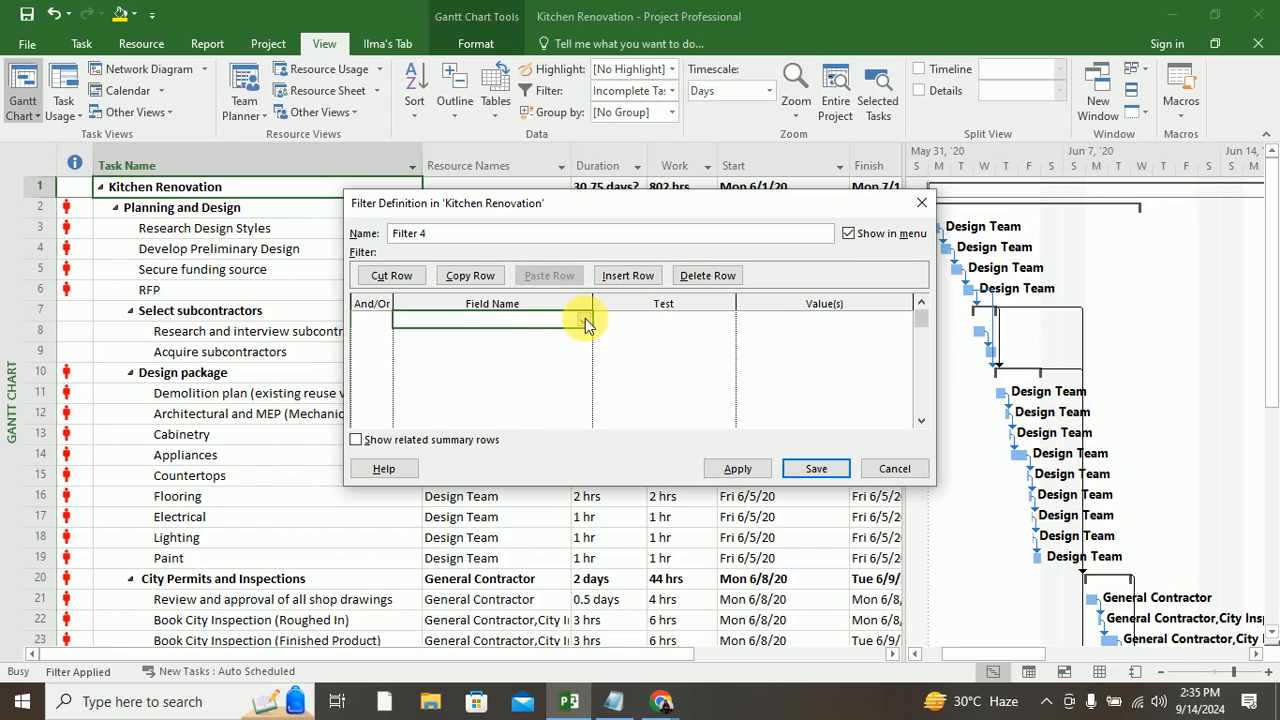
{"action": "type", "text": "Name"}
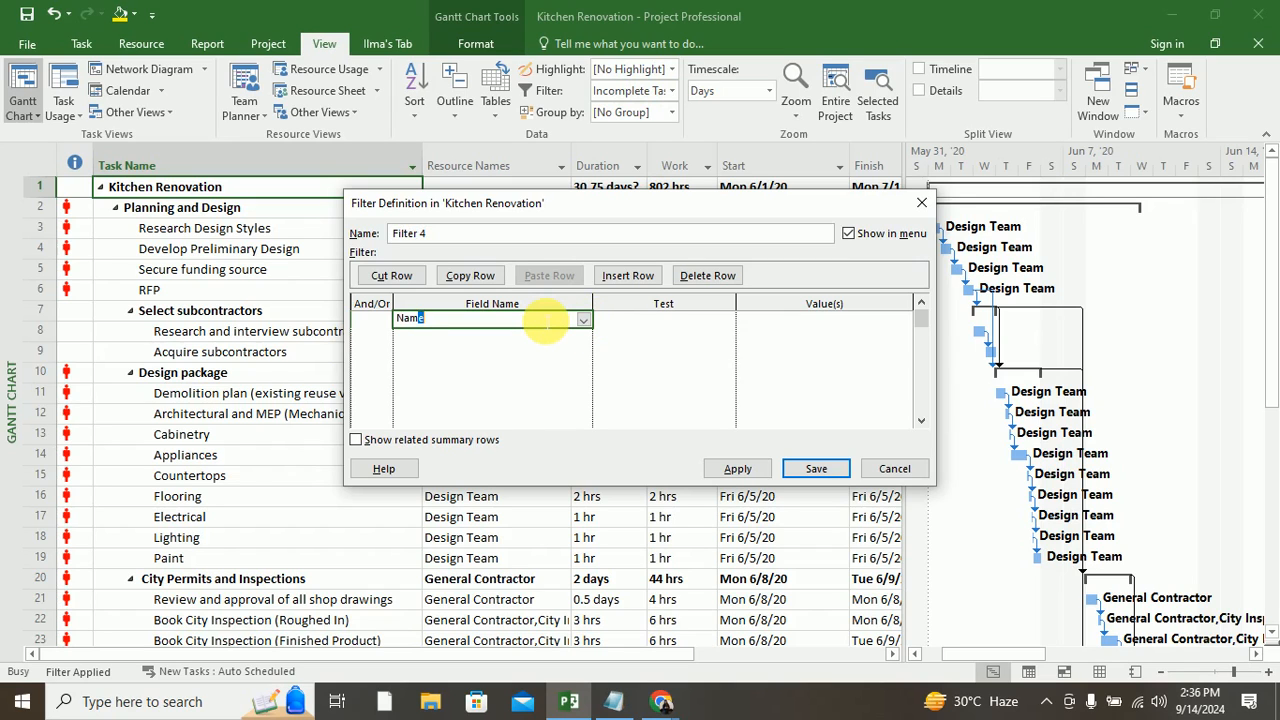
{"action": "left_click", "coordinate": [645, 322]}
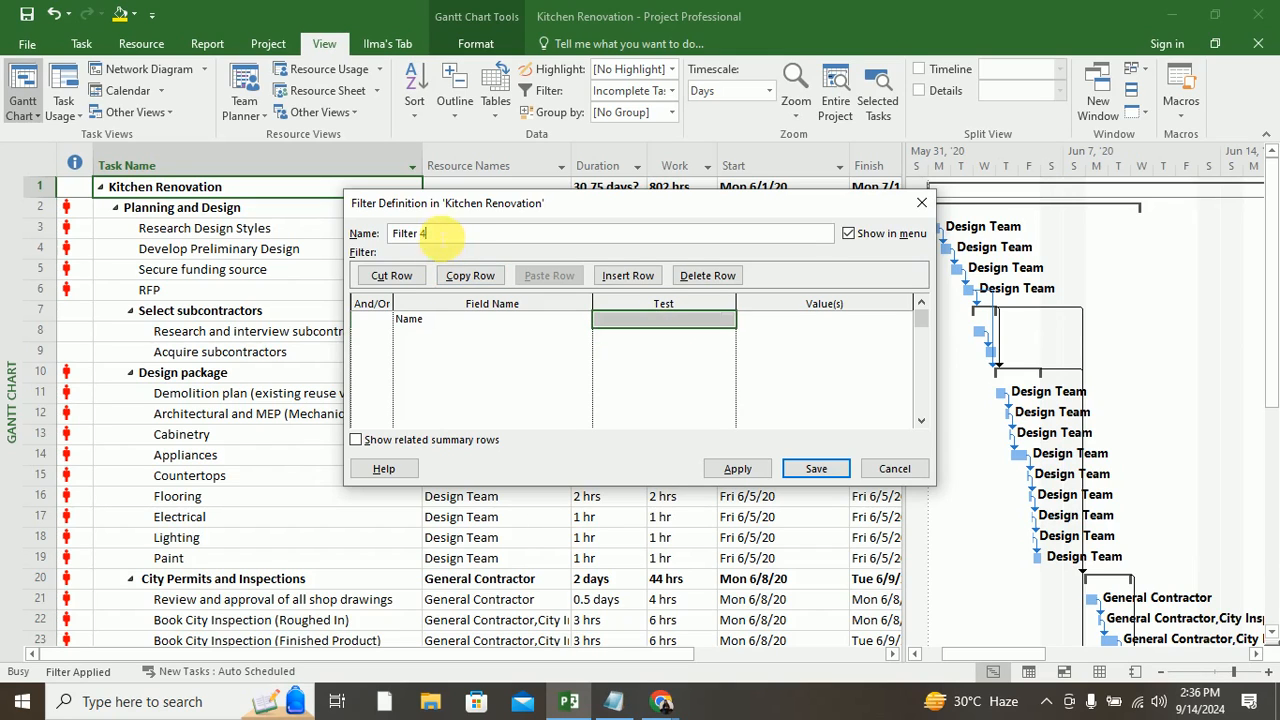
{"action": "left_click_drag", "start_coordinate": [436, 236], "coordinate": [355, 237]}
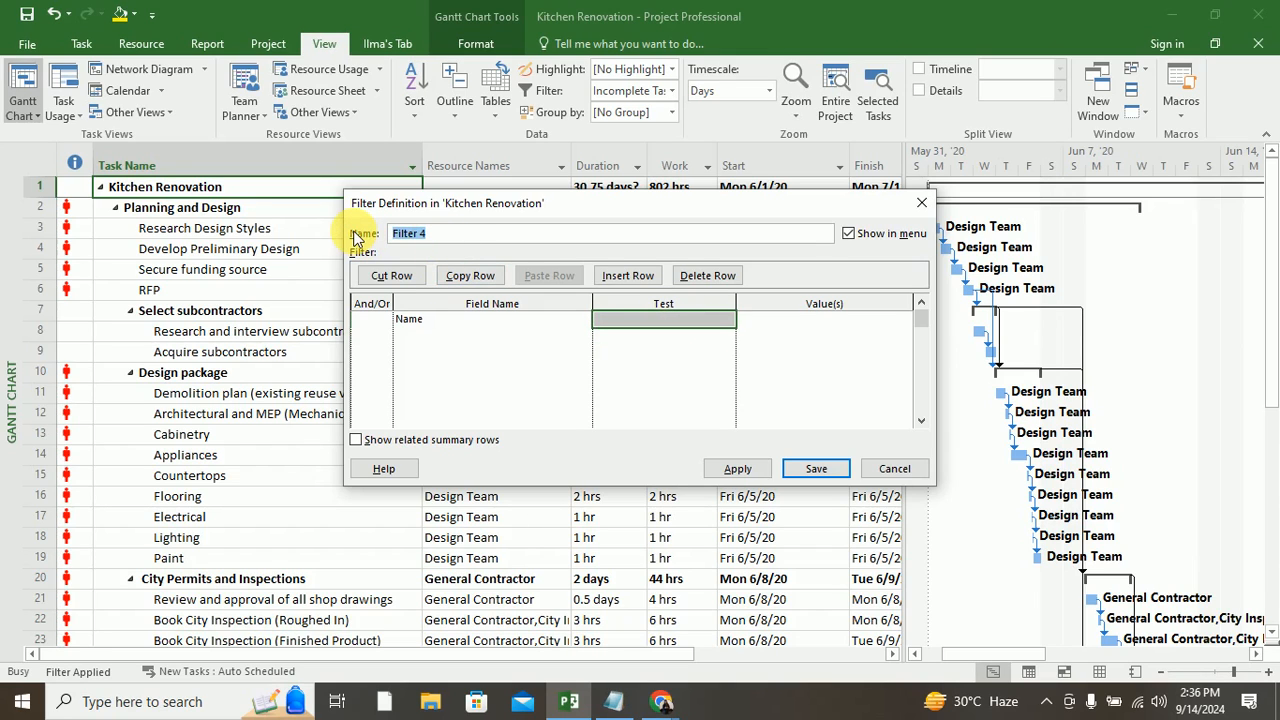
{"action": "type", "text": "City Ins"}
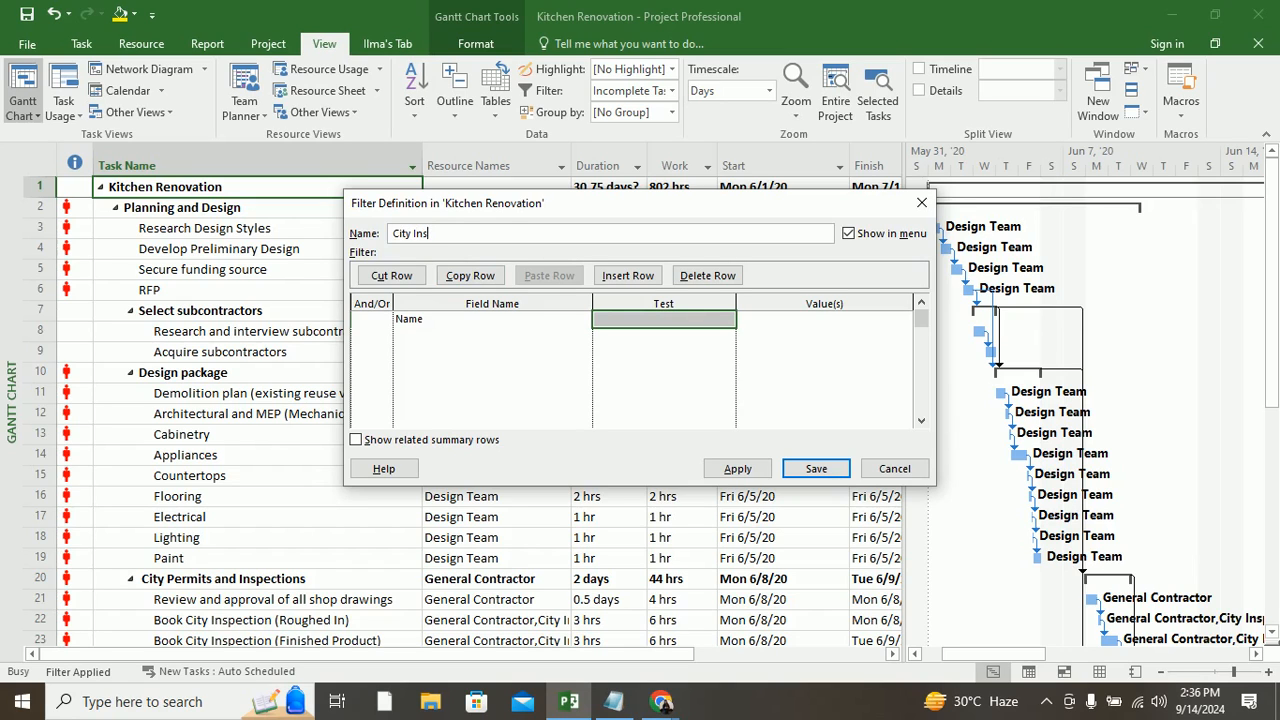
{"action": "type", "text": "pection Filter"}
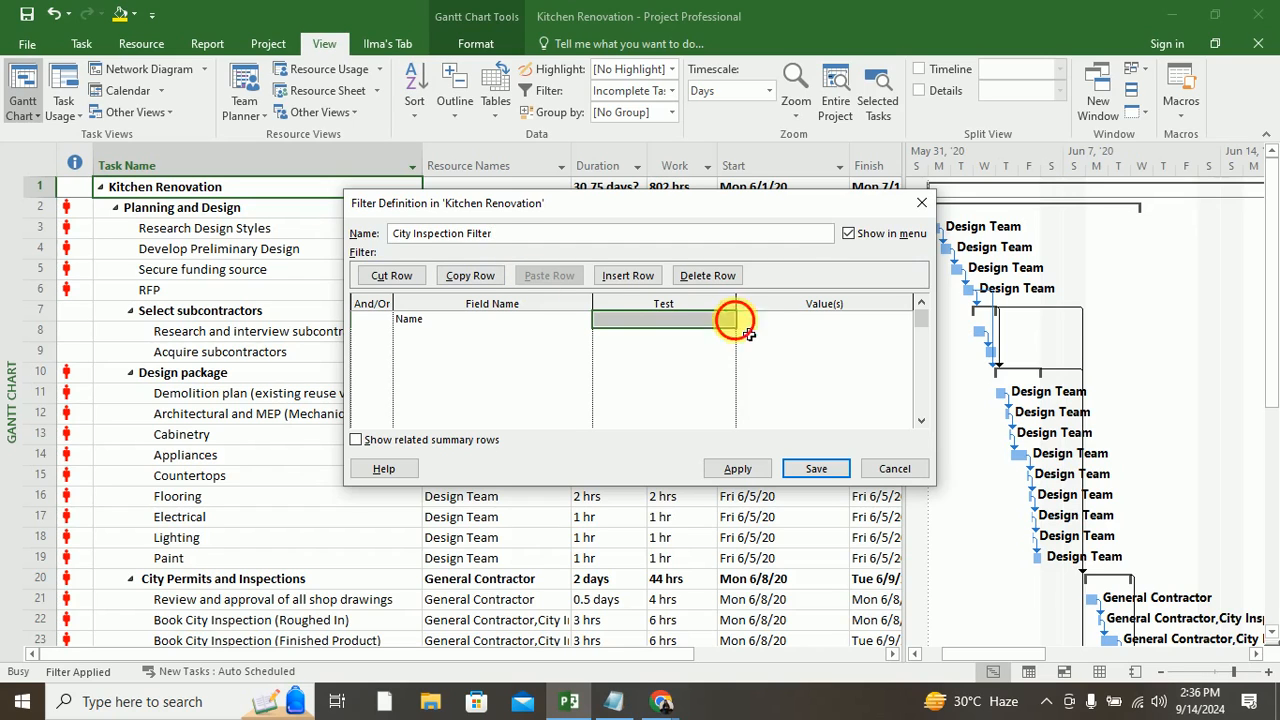
Step: Complete the Name criterion with the test "contains" and the value City Inspection, and apply the filter to the schedule
{"action": "left_click", "coordinate": [735, 320]}
{"action": "left_click", "coordinate": [727, 319]}
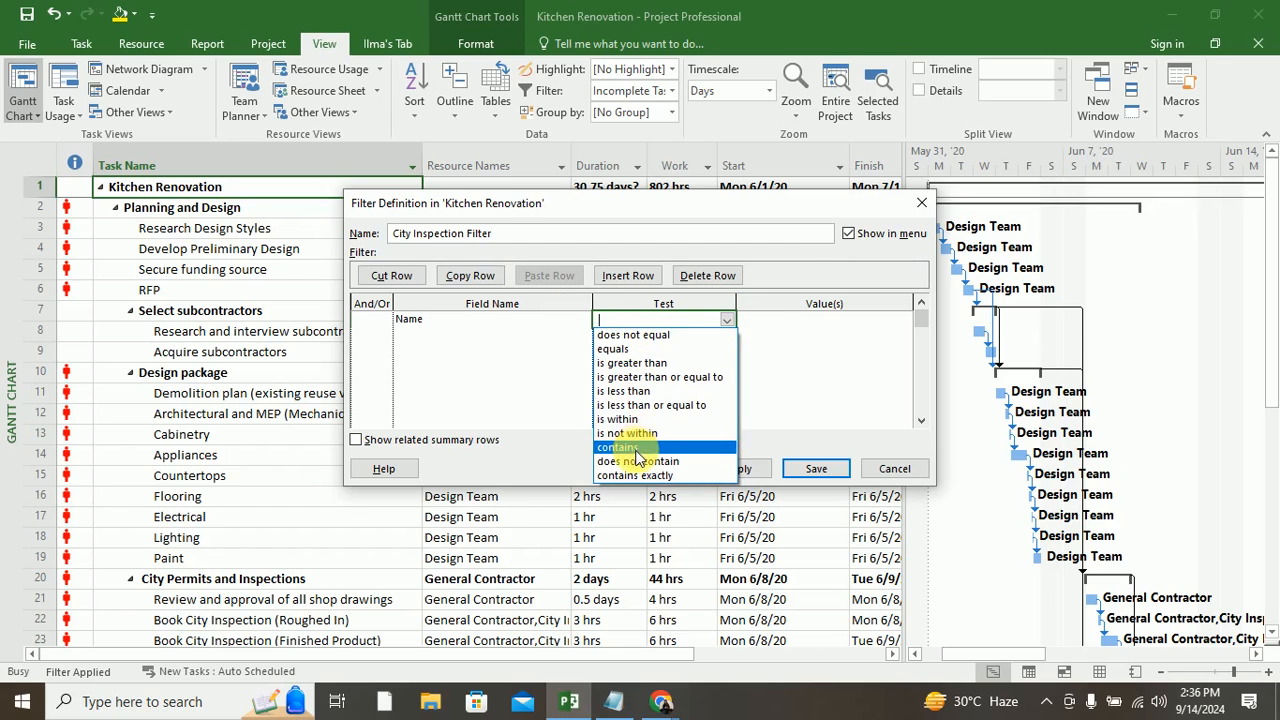
{"action": "left_click", "coordinate": [637, 450]}
{"action": "left_click", "coordinate": [820, 330]}
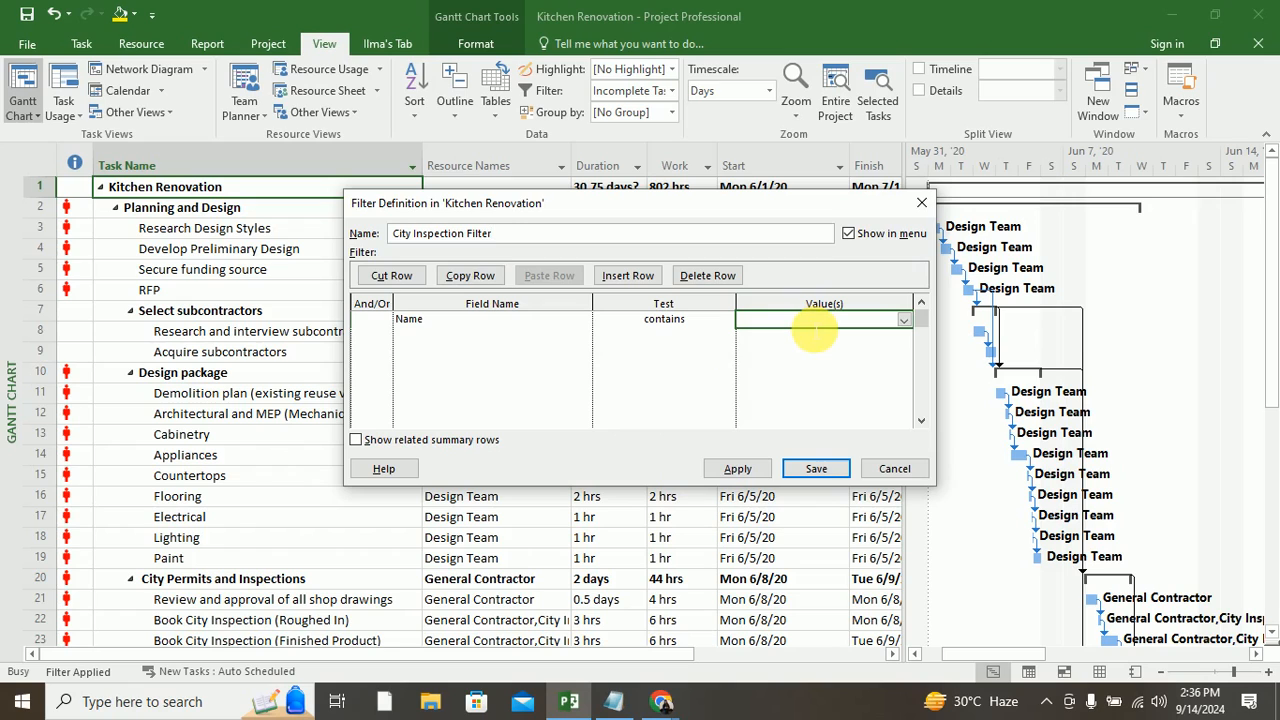
{"action": "type", "text": "City Inspection"}
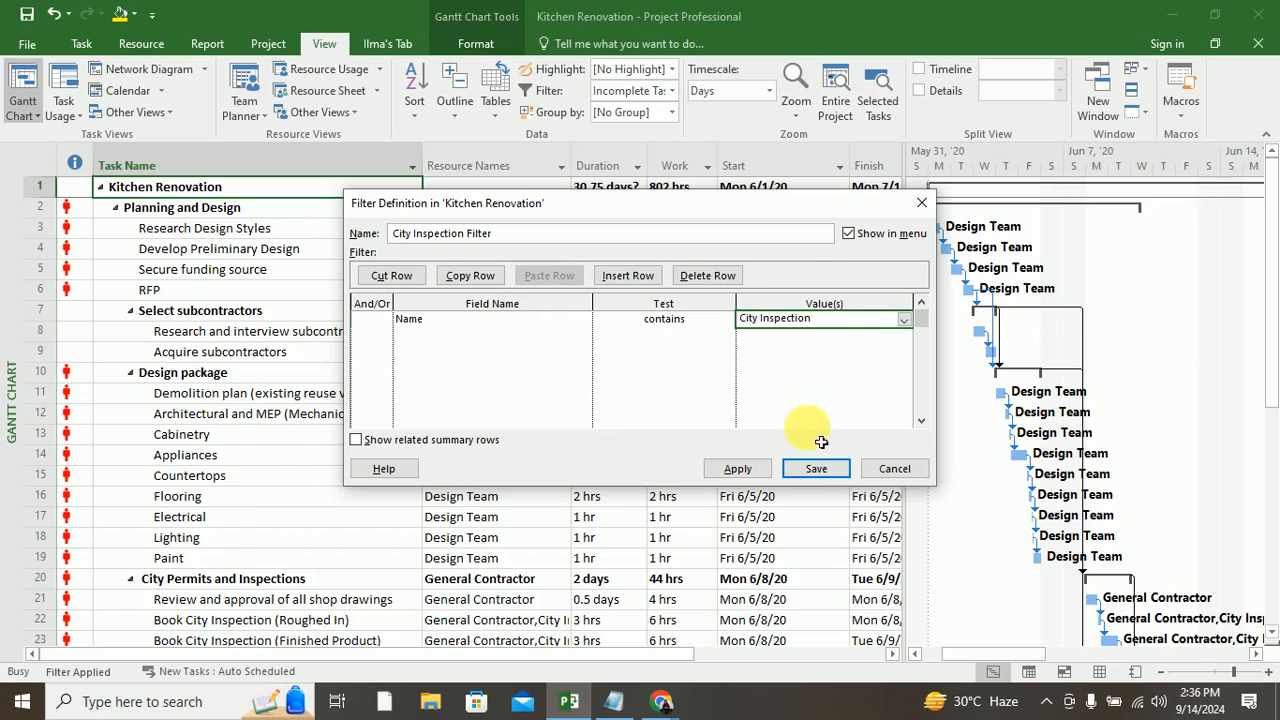
{"action": "left_click", "coordinate": [748, 471]}
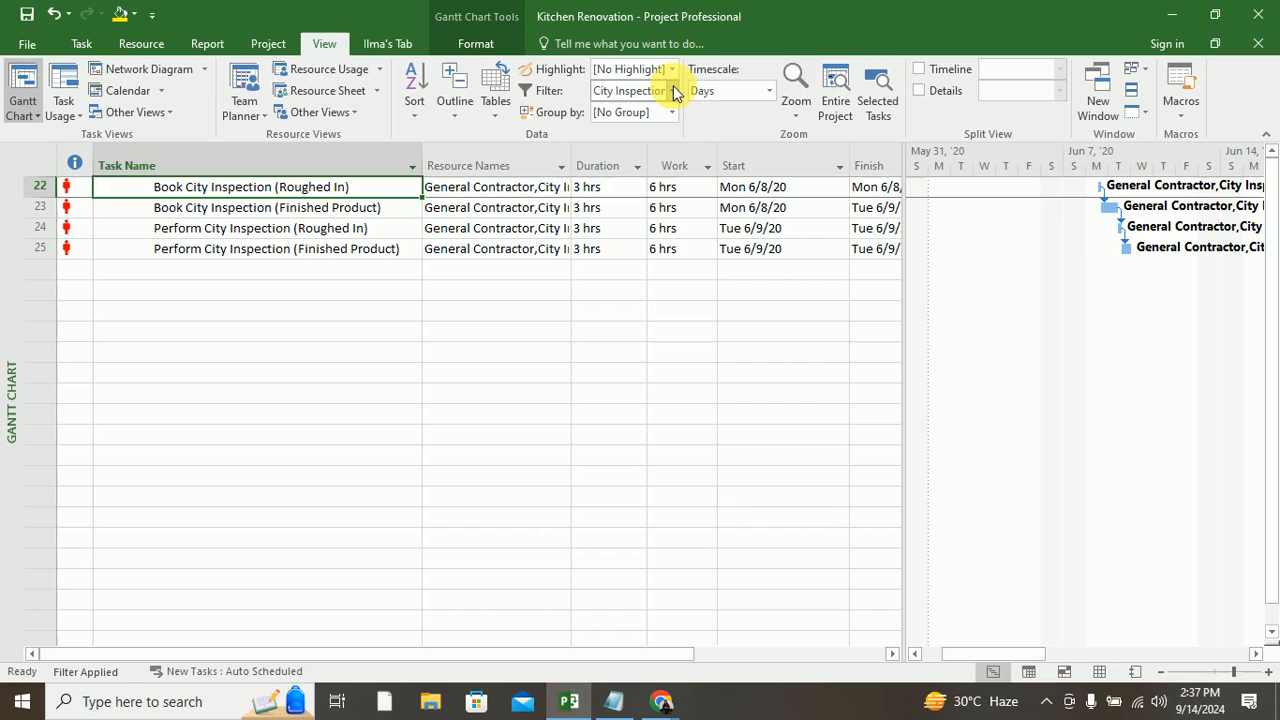
{"action": "left_click", "coordinate": [672, 91]}
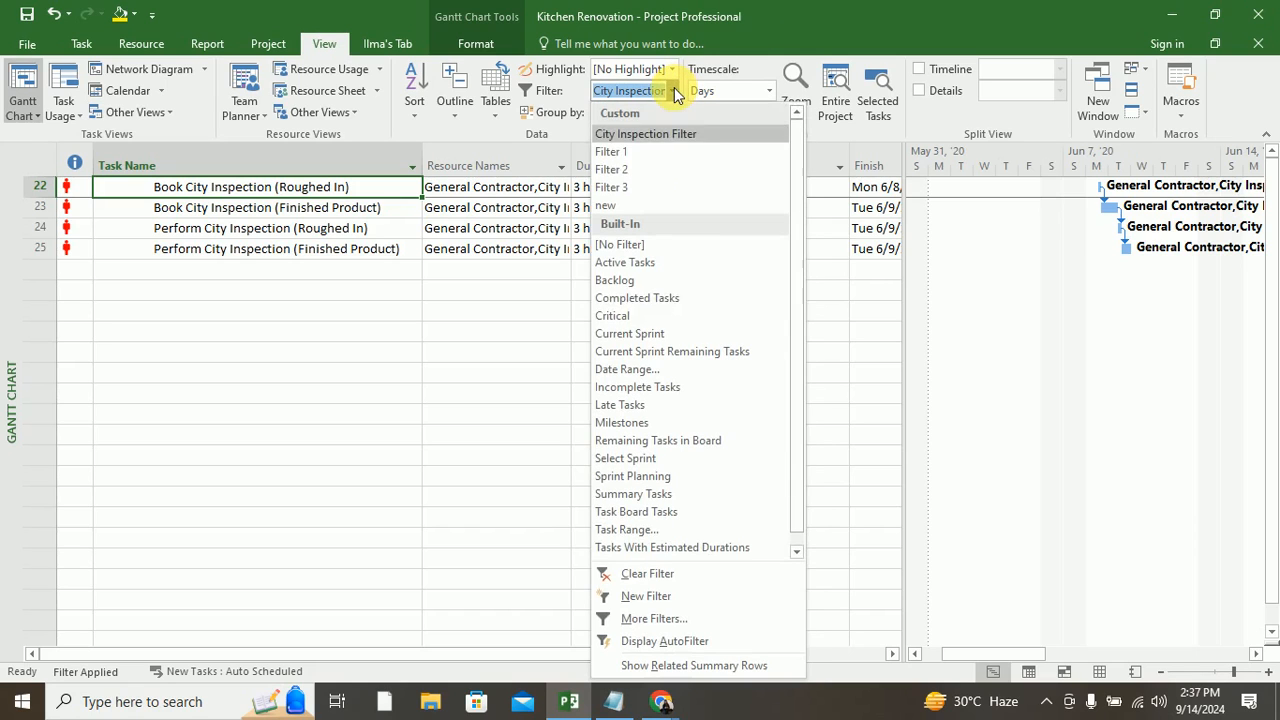
{"action": "left_click", "coordinate": [646, 604]}
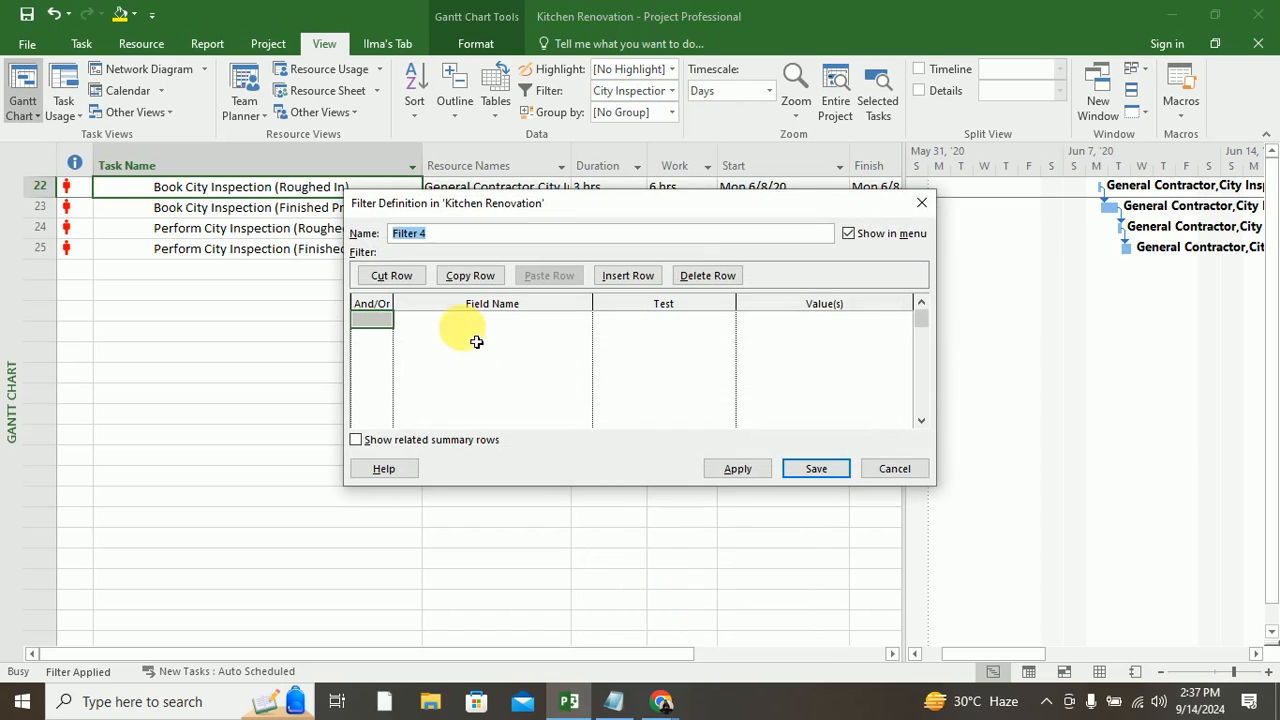
{"action": "left_click", "coordinate": [470, 325]}
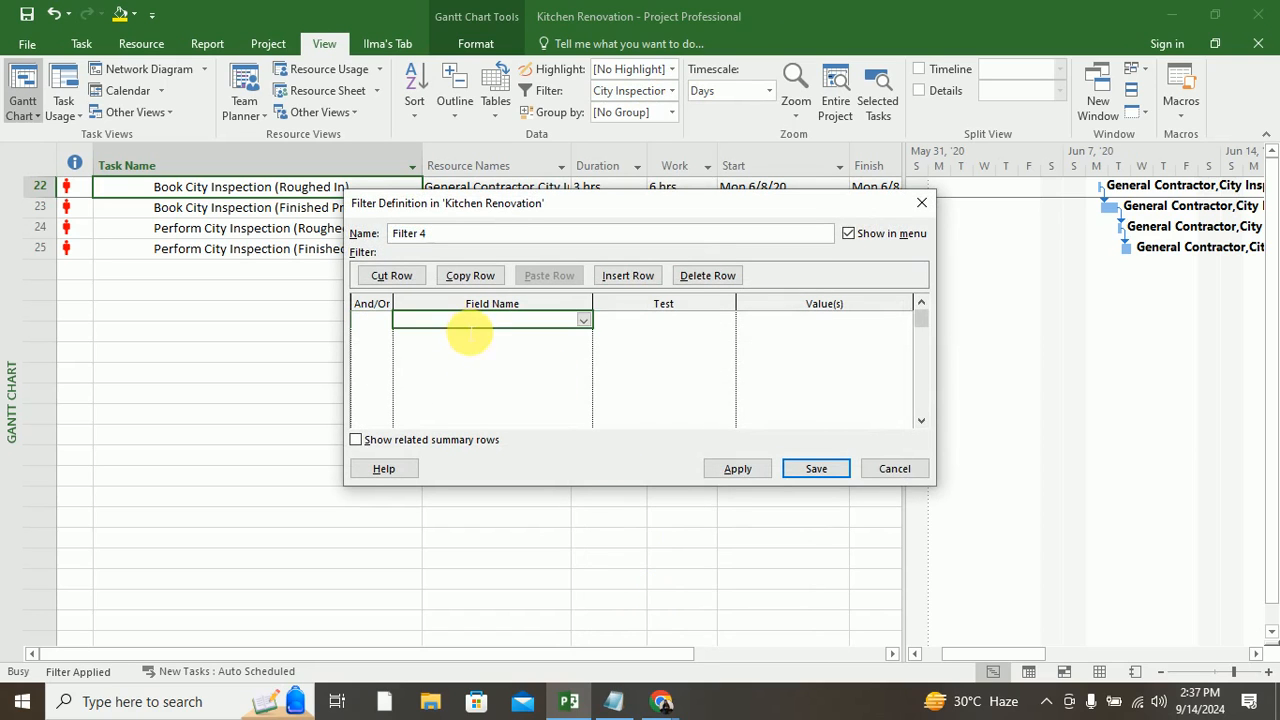
{"action": "left_click", "coordinate": [584, 320]}
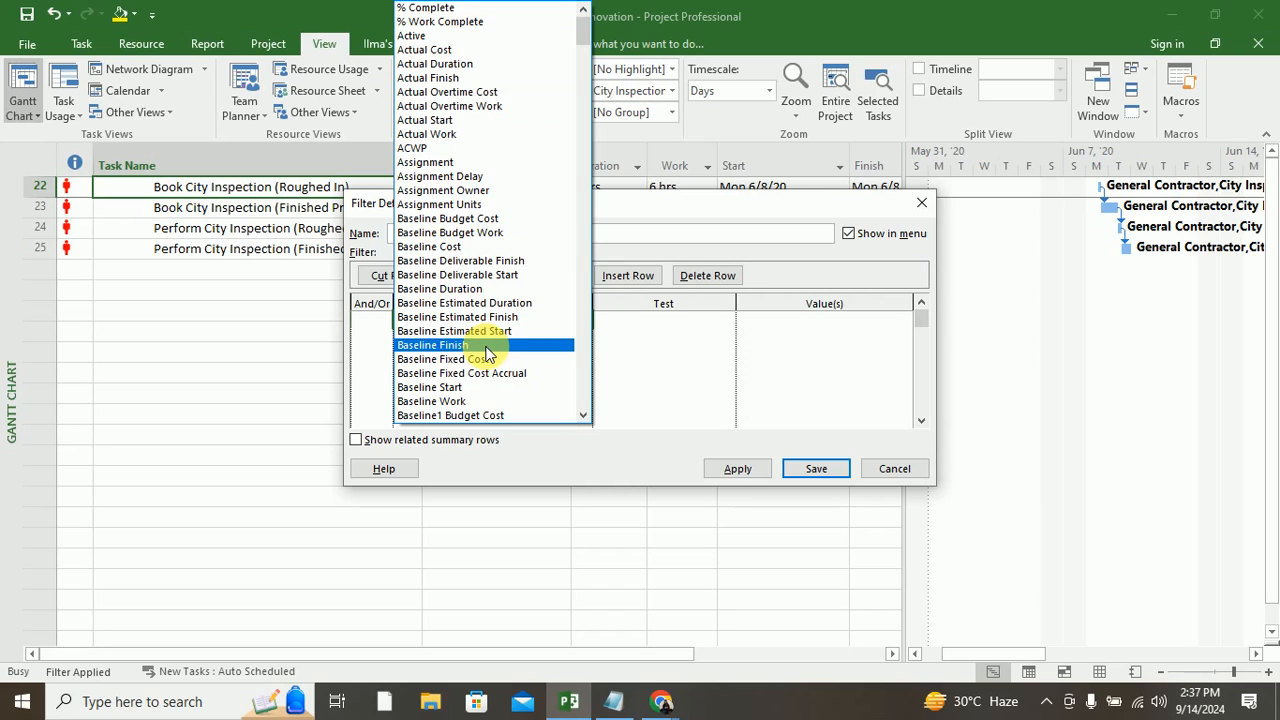
{"action": "scroll", "coordinate": [518, 143], "scroll_direction": "down", "scroll_amount": 20}
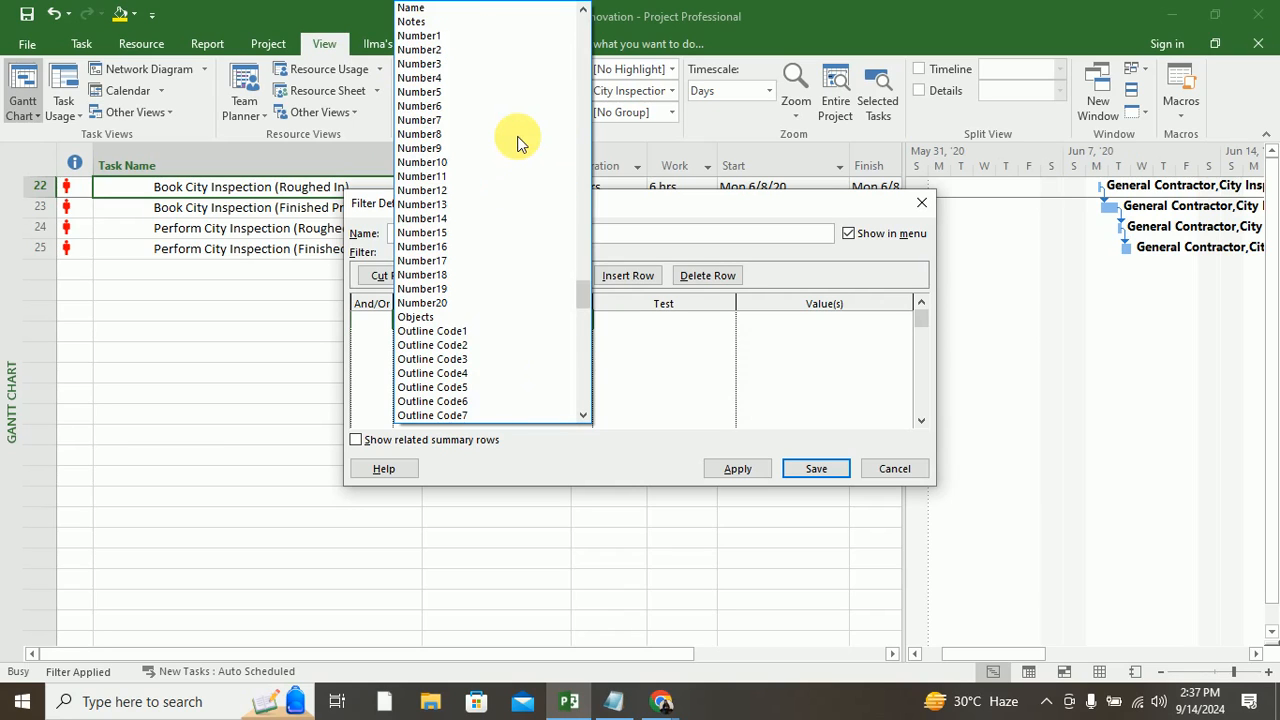
{"action": "scroll", "coordinate": [518, 143], "scroll_direction": "up", "scroll_amount": 6}
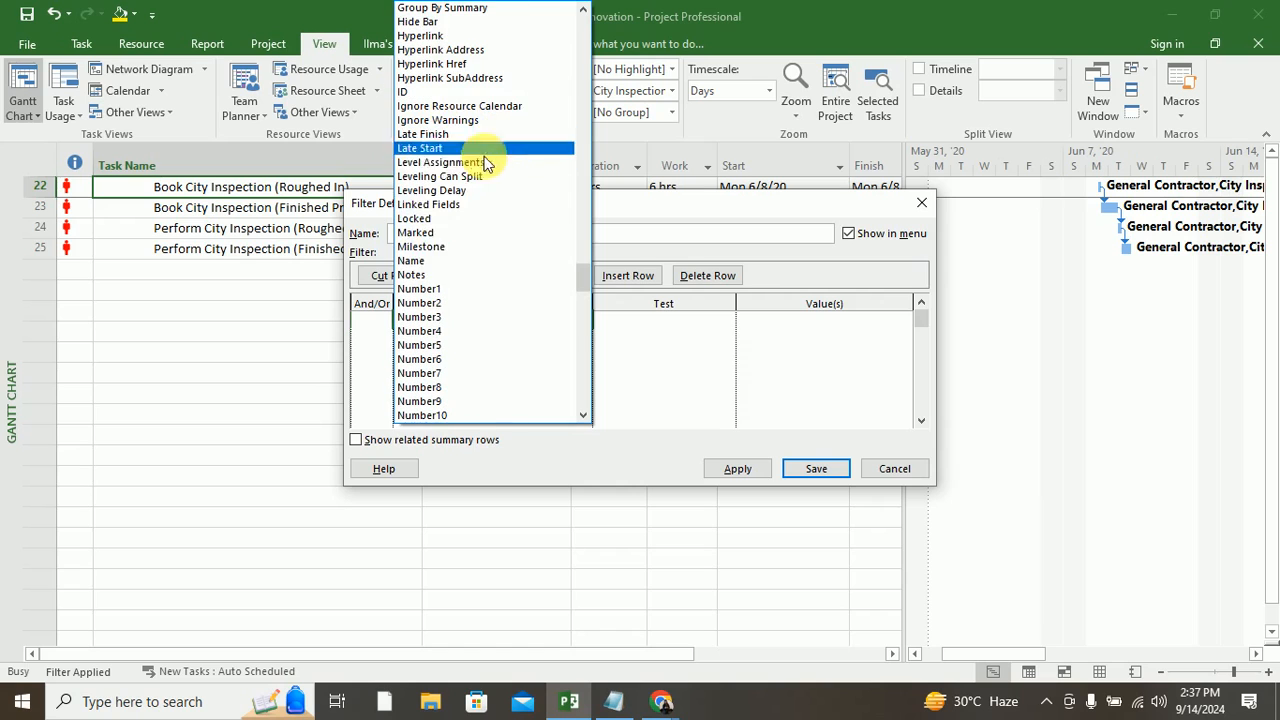
{"action": "left_click", "coordinate": [421, 262]}
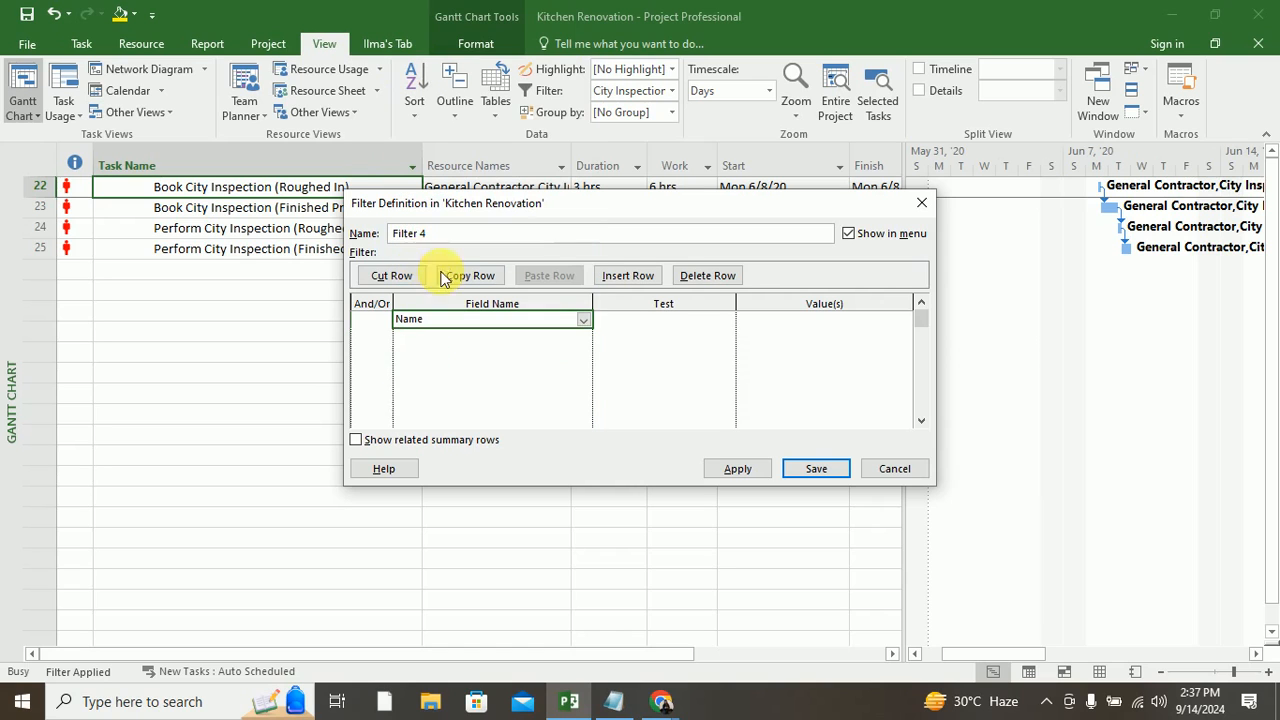
{"action": "left_click", "coordinate": [722, 322]}
{"action": "left_click", "coordinate": [726, 326]}
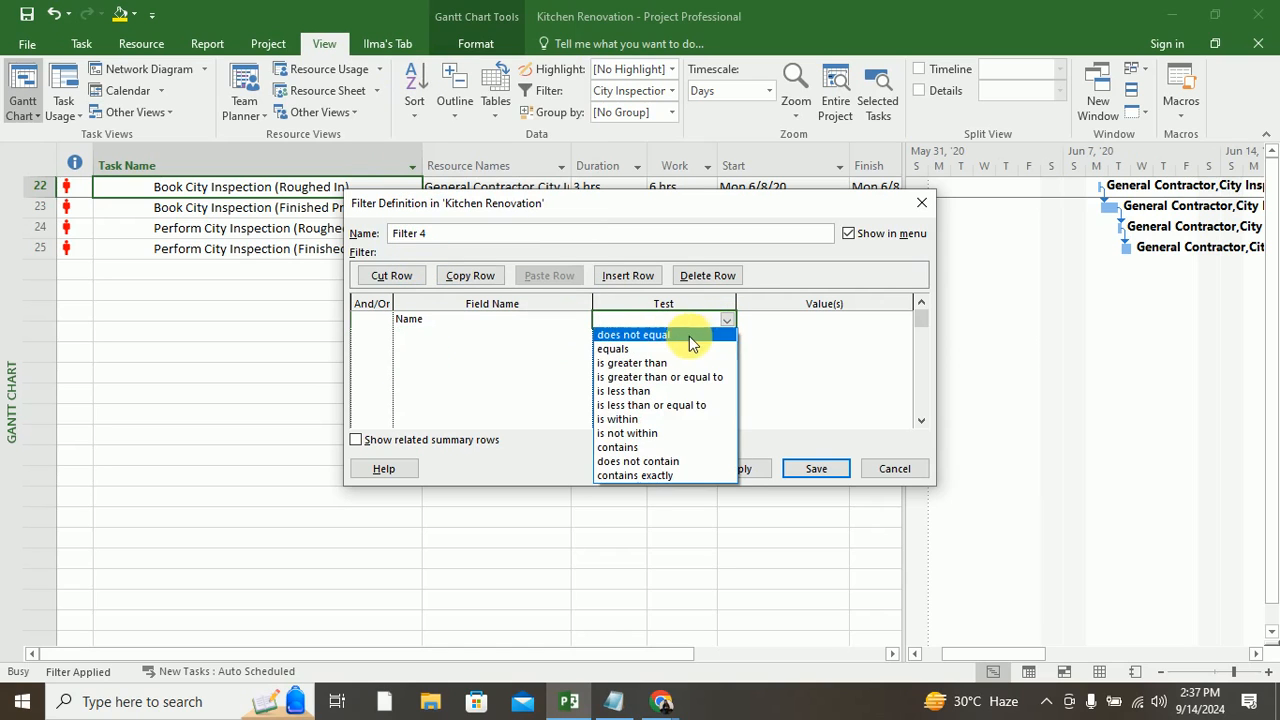
{"action": "left_click", "coordinate": [626, 447]}
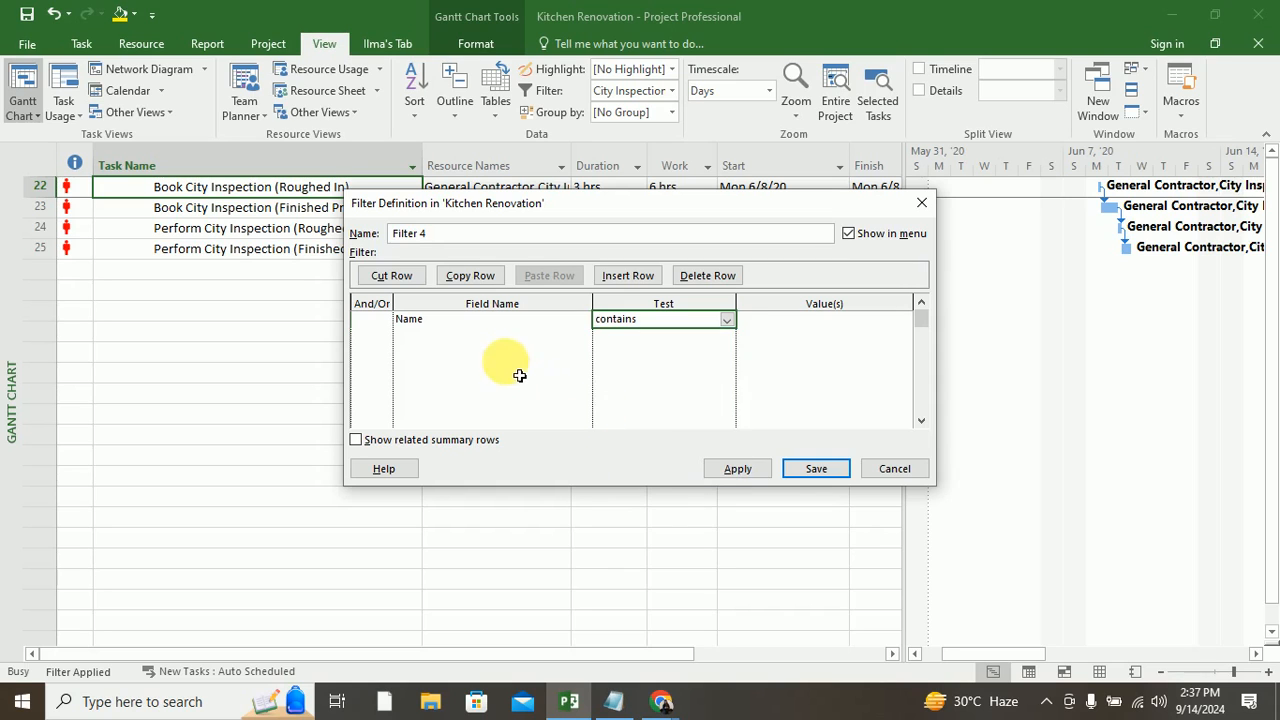
{"action": "left_click", "coordinate": [505, 338]}
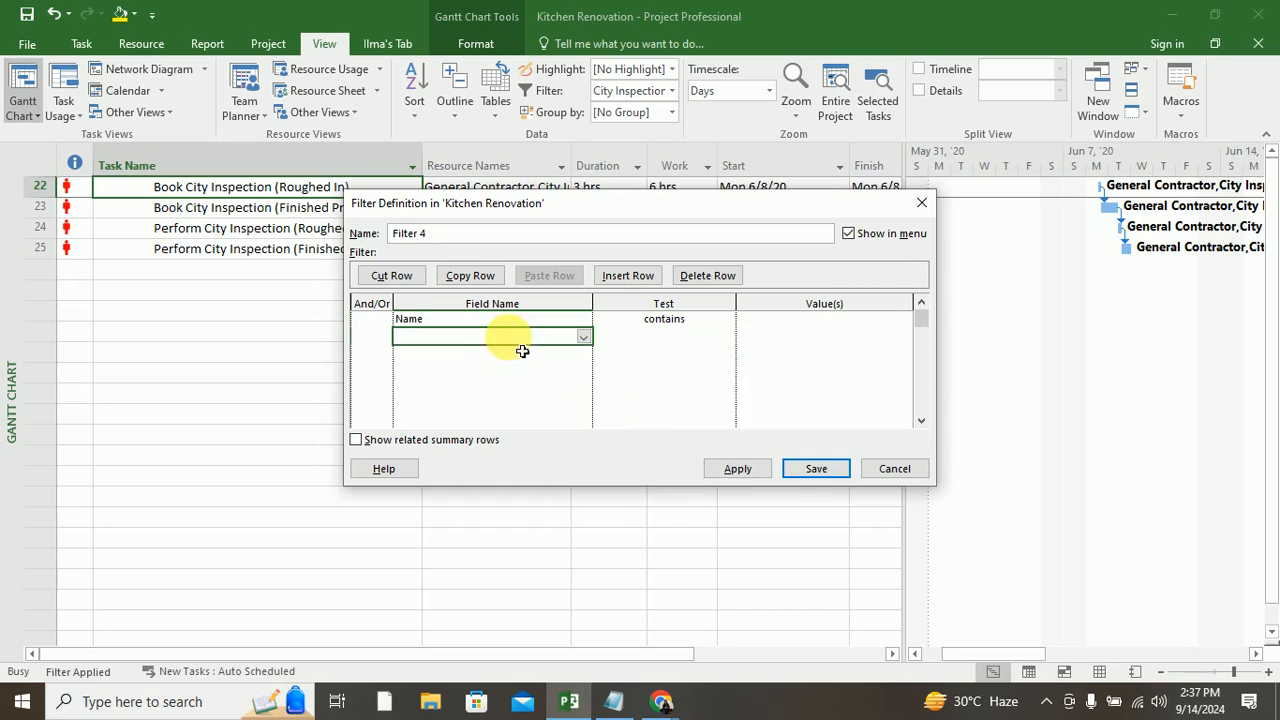
{"action": "left_click", "coordinate": [895, 470]}
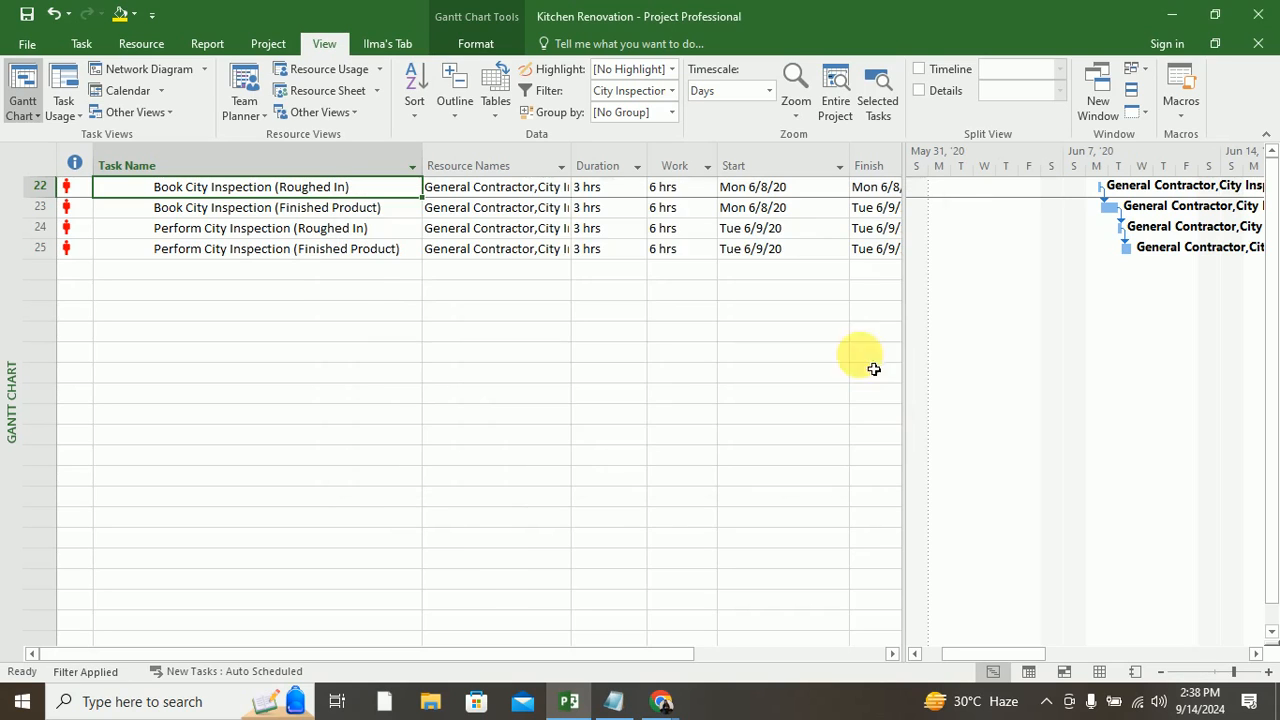
Step: Find City Inspection Filter among all the task filters and review its definition without changing it
{"action": "left_click", "coordinate": [675, 91]}
{"action": "right_click", "coordinate": [630, 138]}
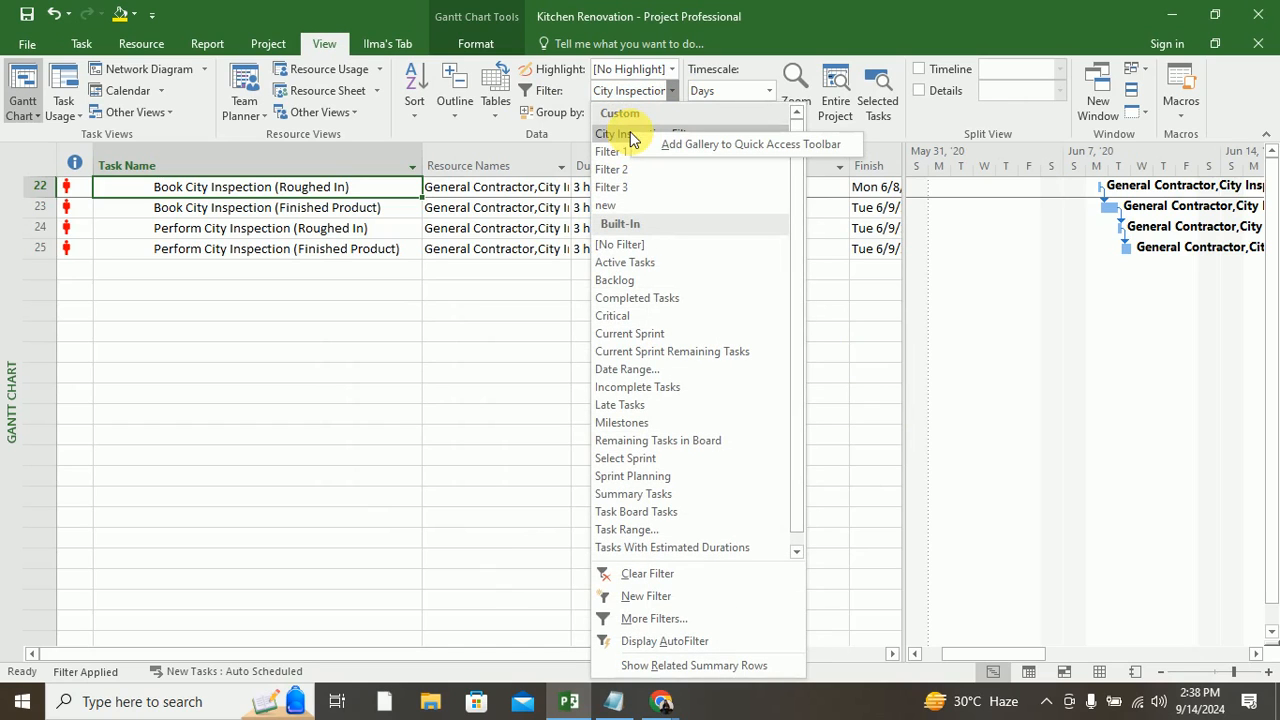
{"action": "key", "text": "Escape"}
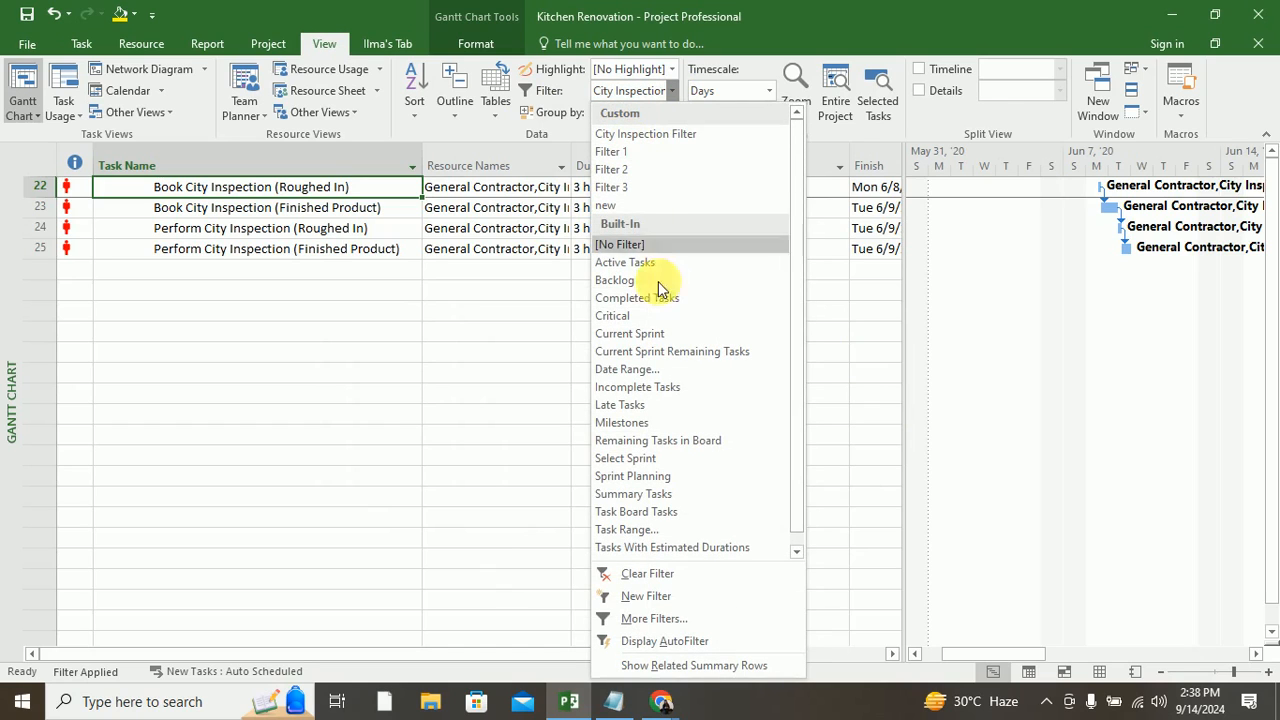
{"action": "left_click", "coordinate": [681, 624]}
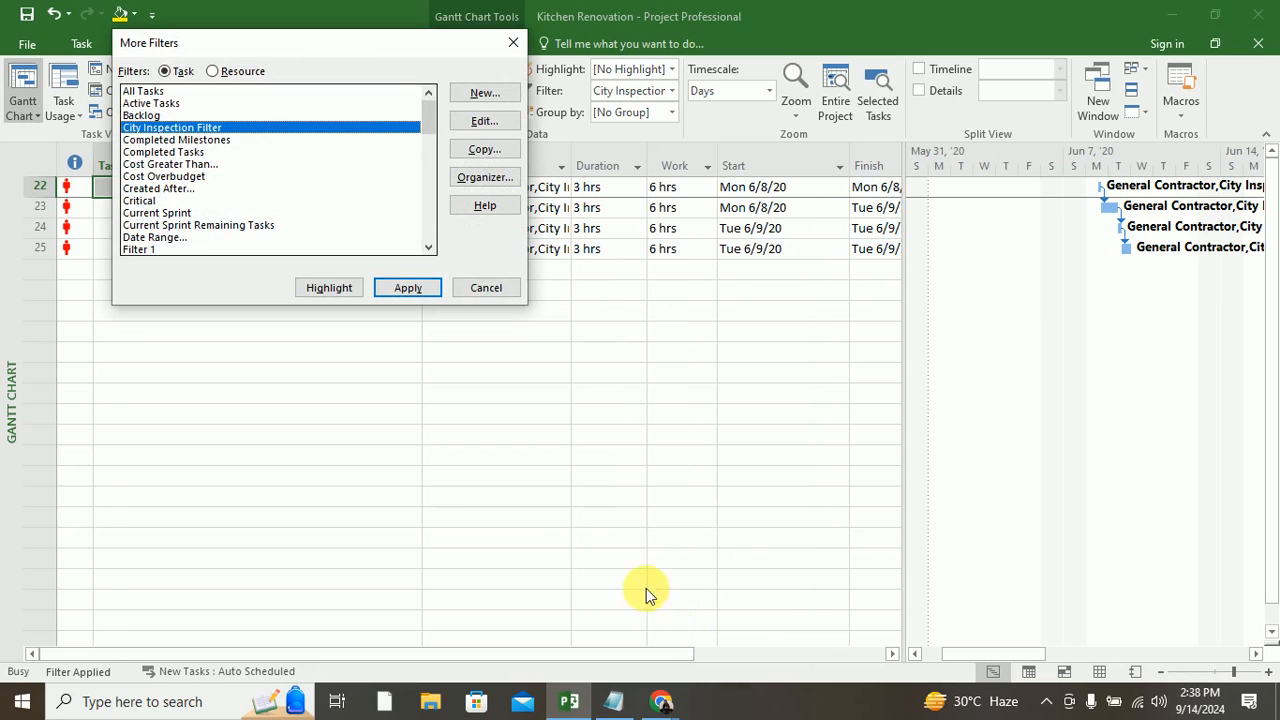
{"action": "left_click_drag", "start_coordinate": [266, 43], "coordinate": [512, 152]}
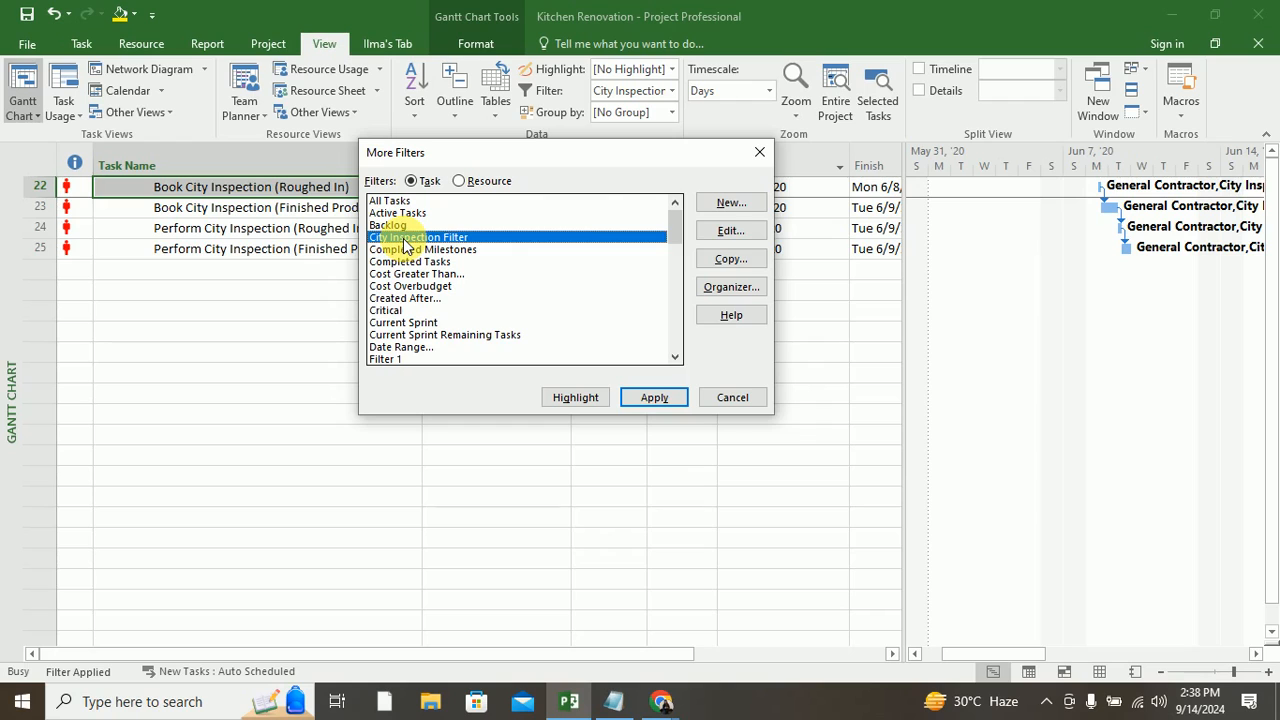
{"action": "left_click", "coordinate": [731, 231]}
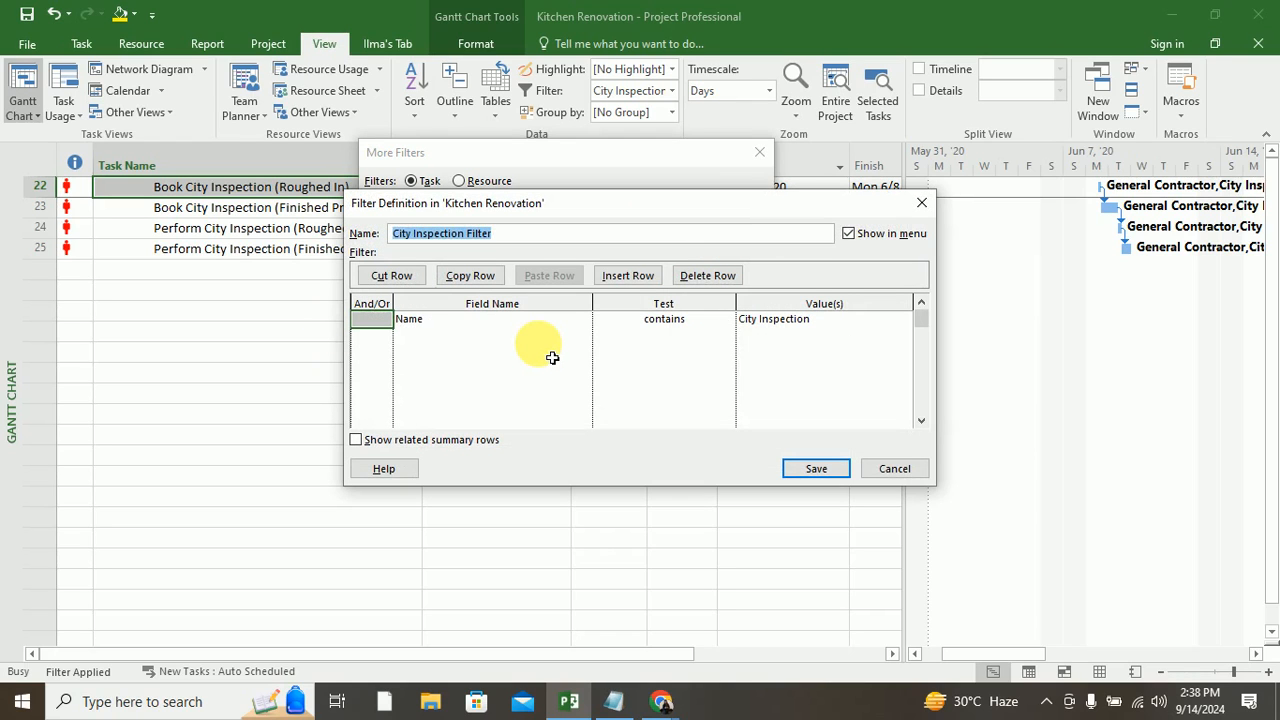
{"action": "left_click", "coordinate": [924, 207]}
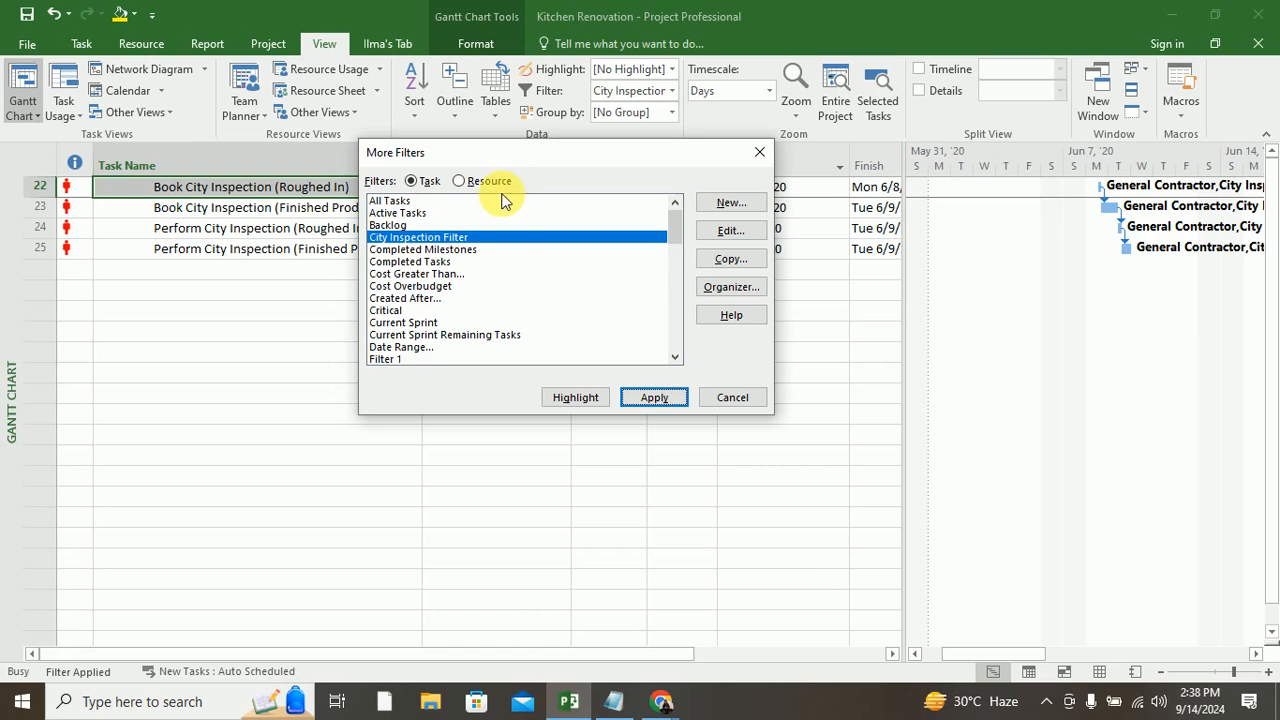
Step: Examine the Organizer's filter lists for Global.MPT and Kitchen Renovation, including the delete option, and return to the schedule
{"action": "left_click", "coordinate": [733, 287]}
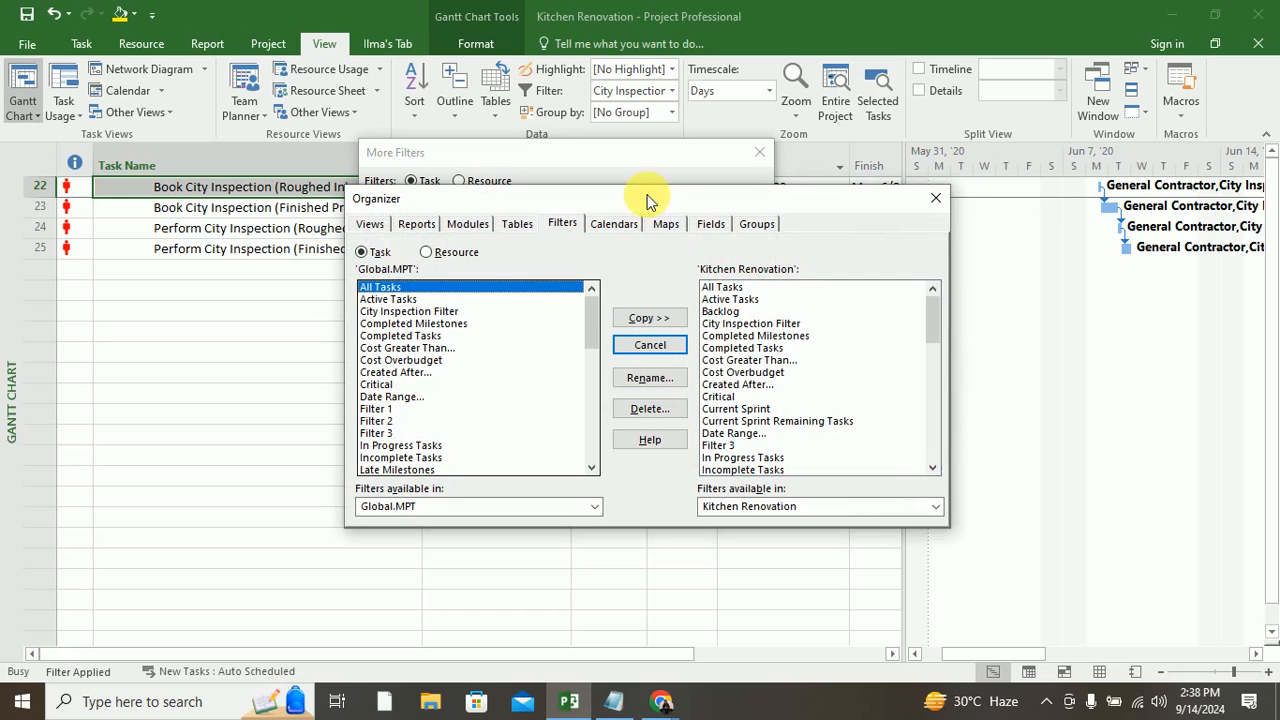
{"action": "left_click_drag", "start_coordinate": [651, 200], "coordinate": [713, 337]}
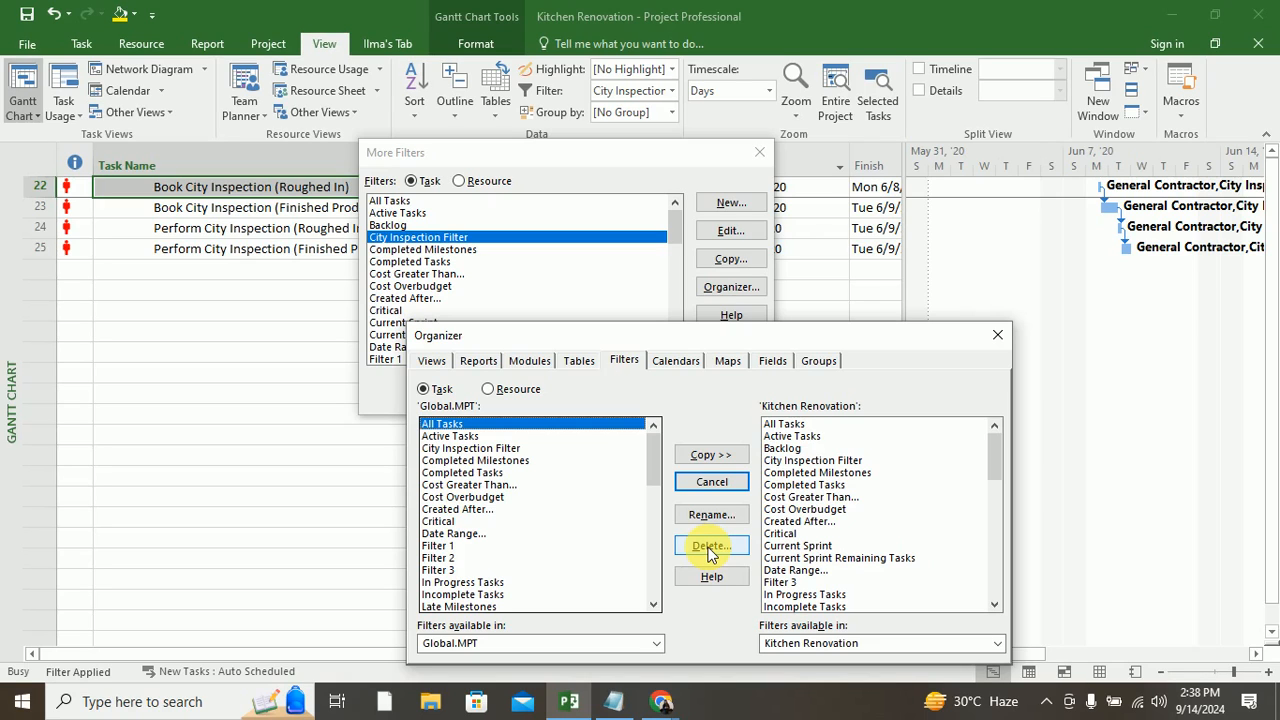
{"action": "left_click", "coordinate": [998, 338]}
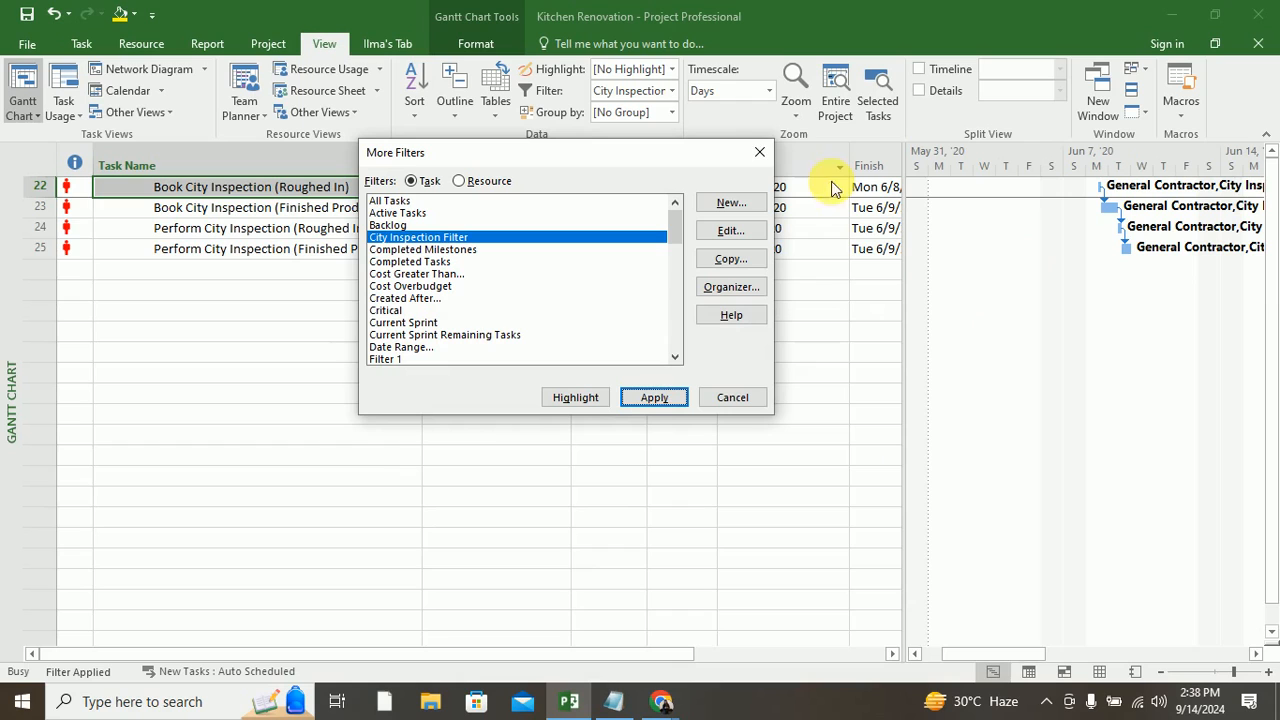
{"action": "left_click", "coordinate": [760, 155]}
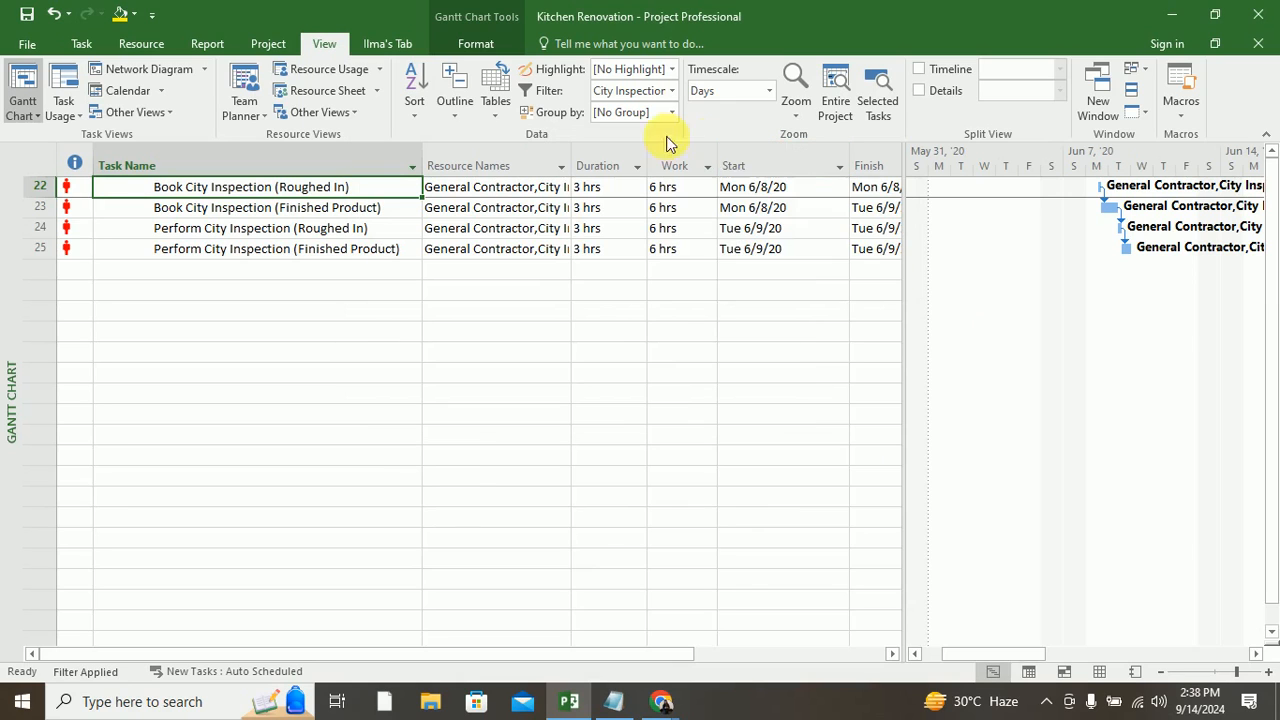
Step: Clear the City Inspection Filter from the schedule to show all tasks
{"action": "left_click", "coordinate": [671, 90]}
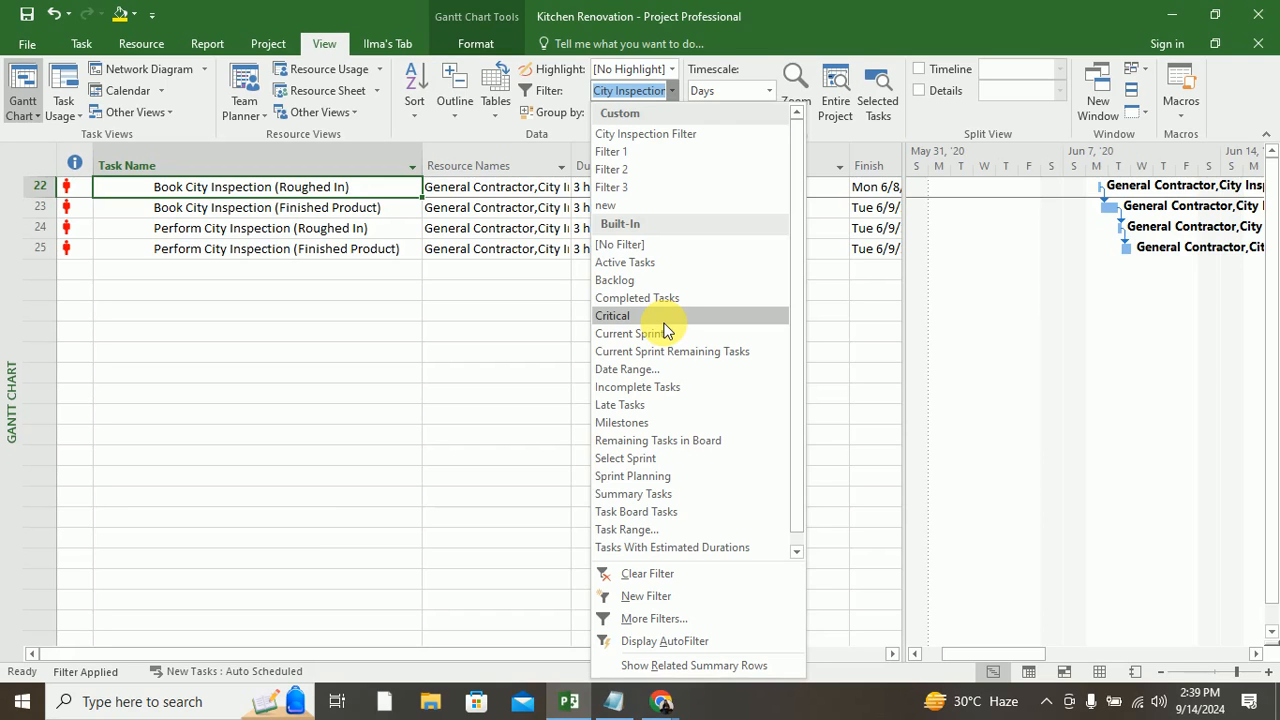
{"action": "left_click", "coordinate": [660, 580]}
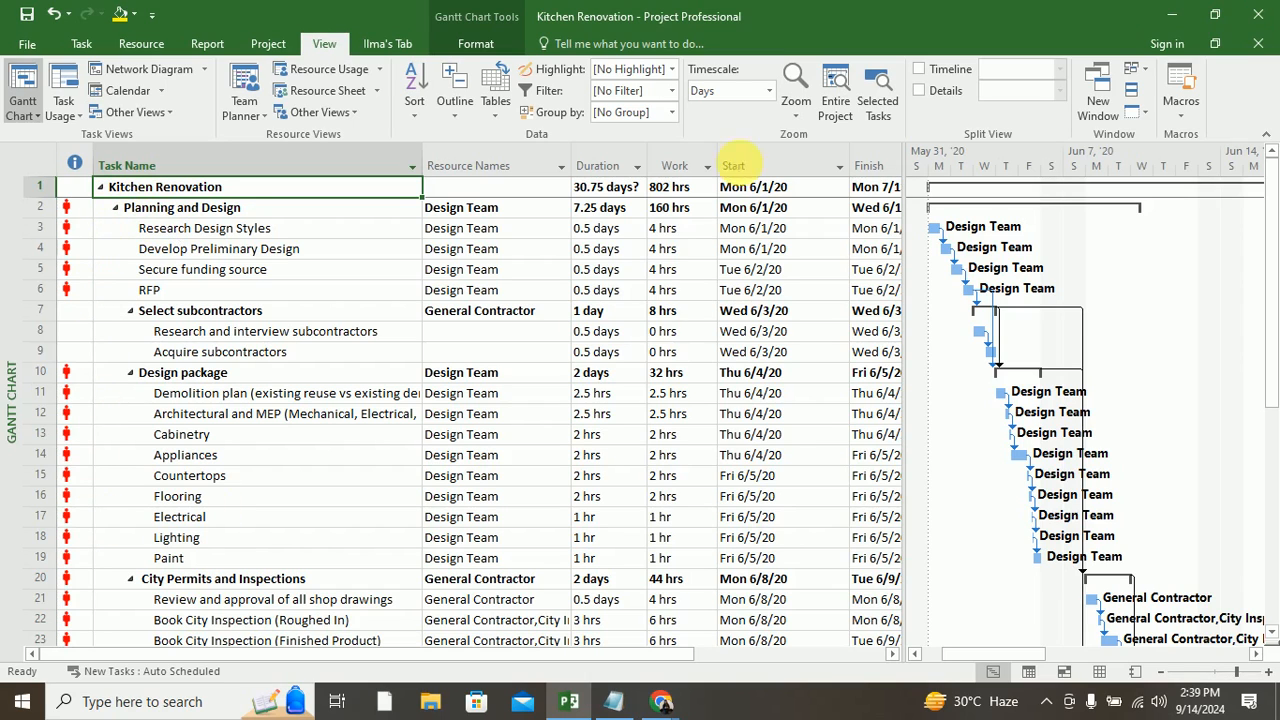
Step: Create a new group for the Kitchen Renovation tasks based on the Summary field in ascending order and apply it
{"action": "left_click", "coordinate": [672, 112]}
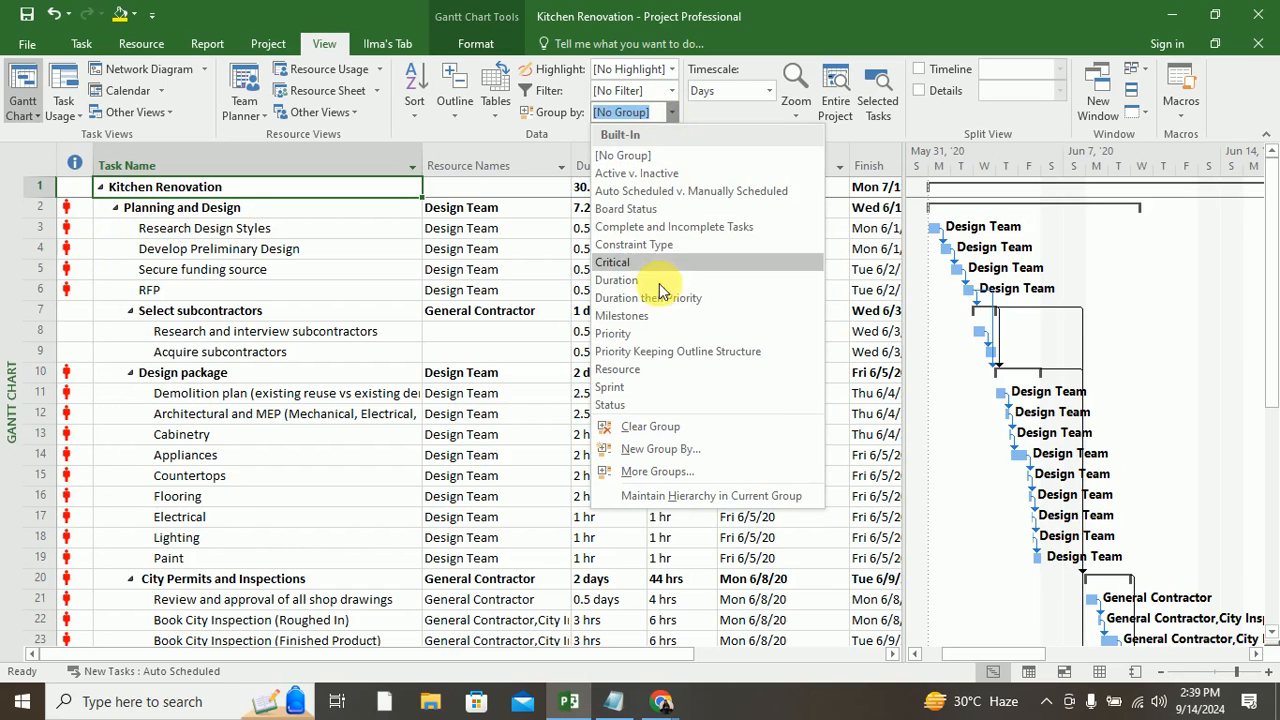
{"action": "left_click", "coordinate": [686, 456]}
{"action": "left_click", "coordinate": [566, 242]}
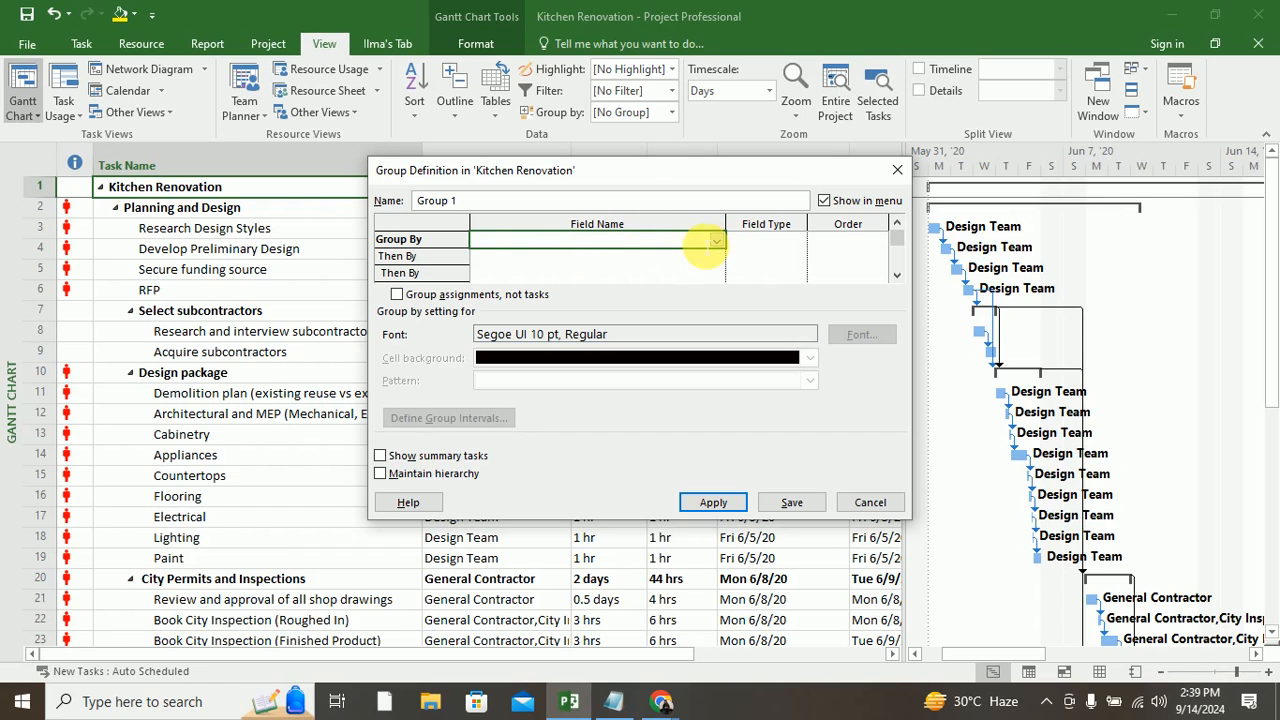
{"action": "type", "text": "Name"}
{"action": "left_click", "coordinate": [778, 240]}
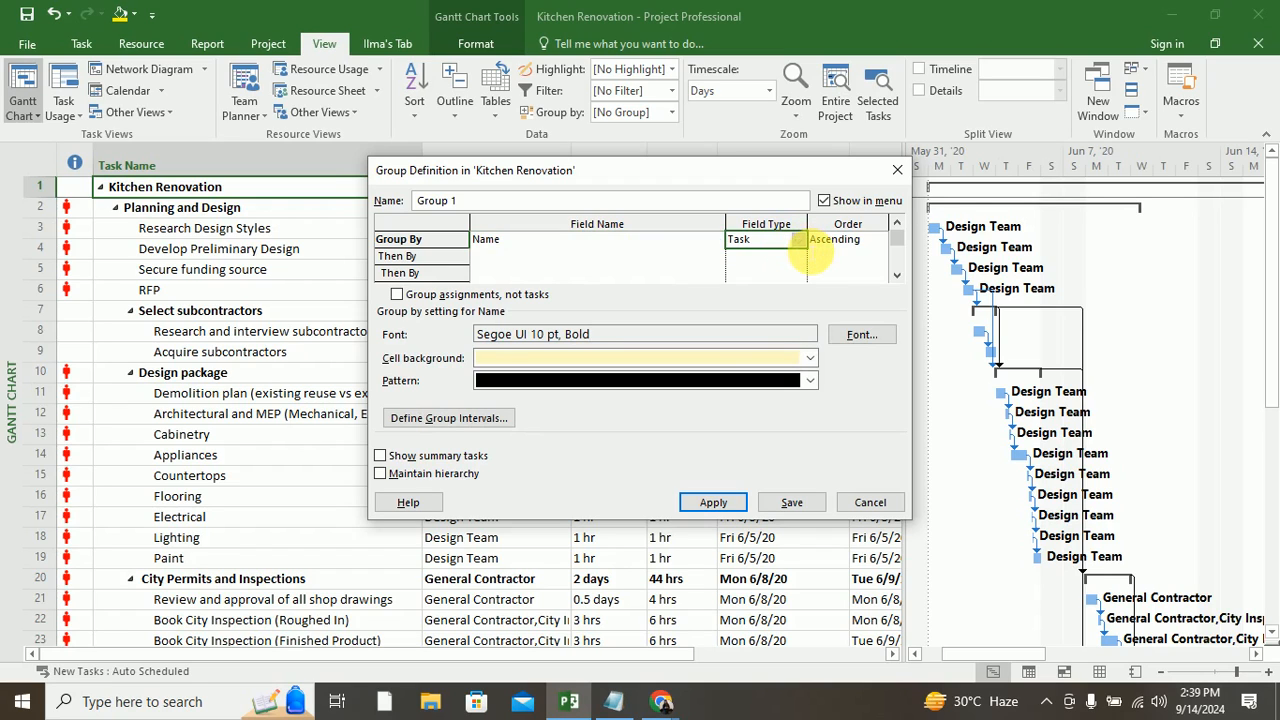
{"action": "left_click", "coordinate": [688, 245]}
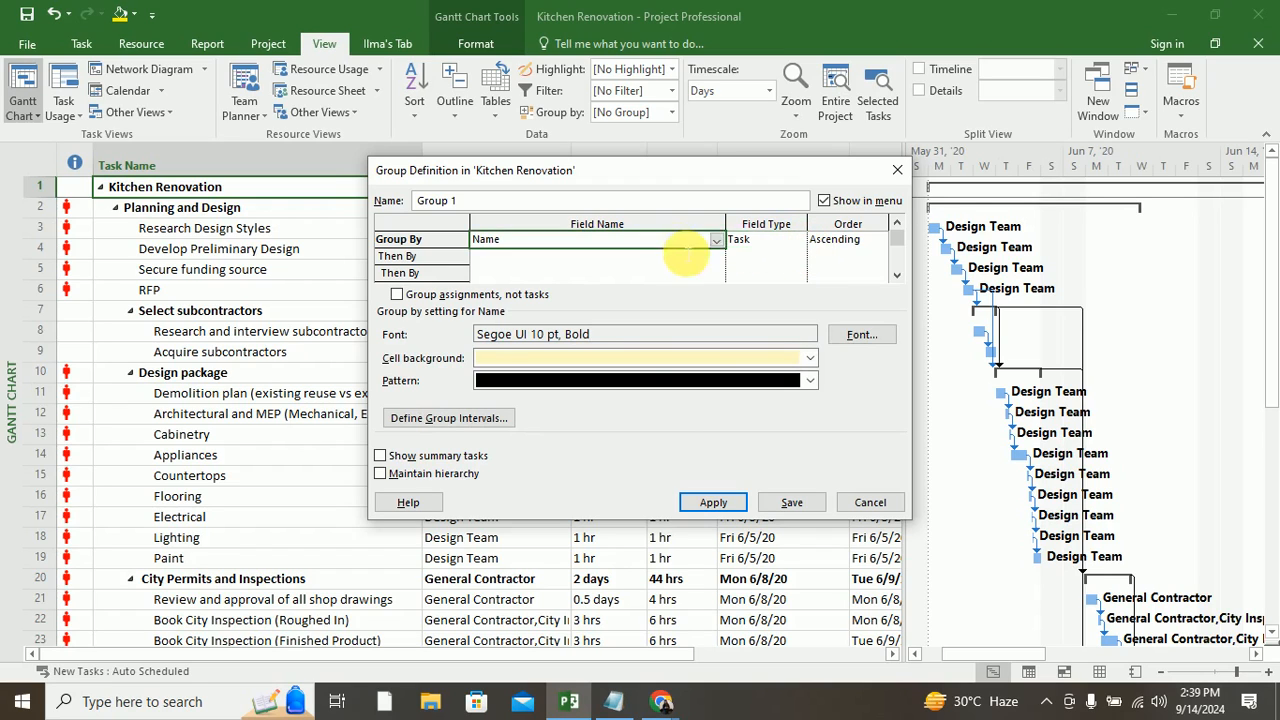
{"action": "left_click", "coordinate": [713, 243]}
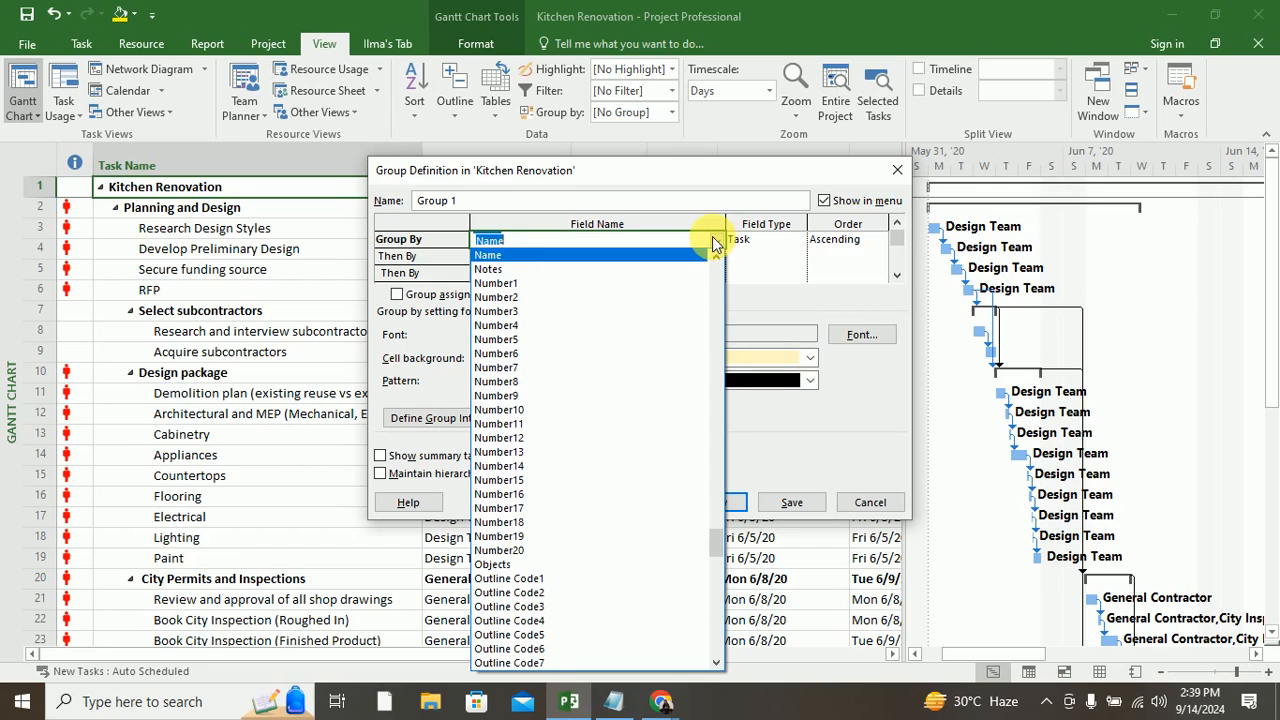
{"action": "type", "text": "summ"}
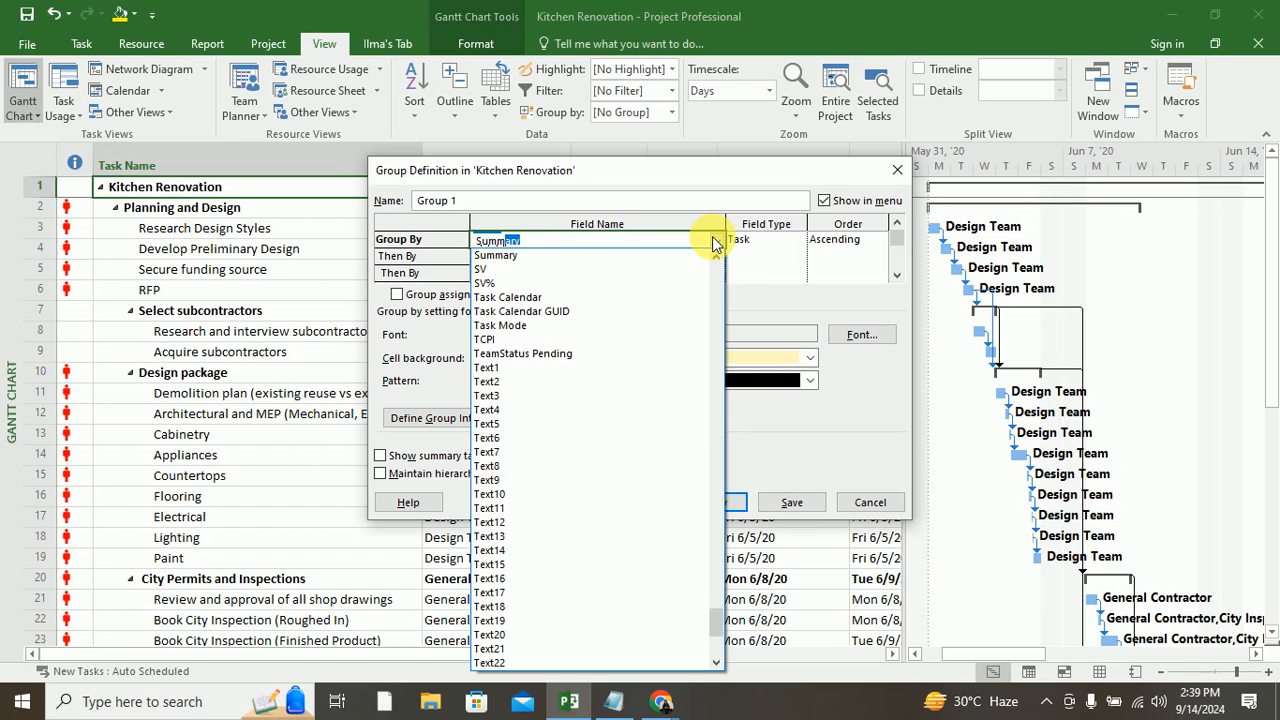
{"action": "left_click", "coordinate": [495, 255]}
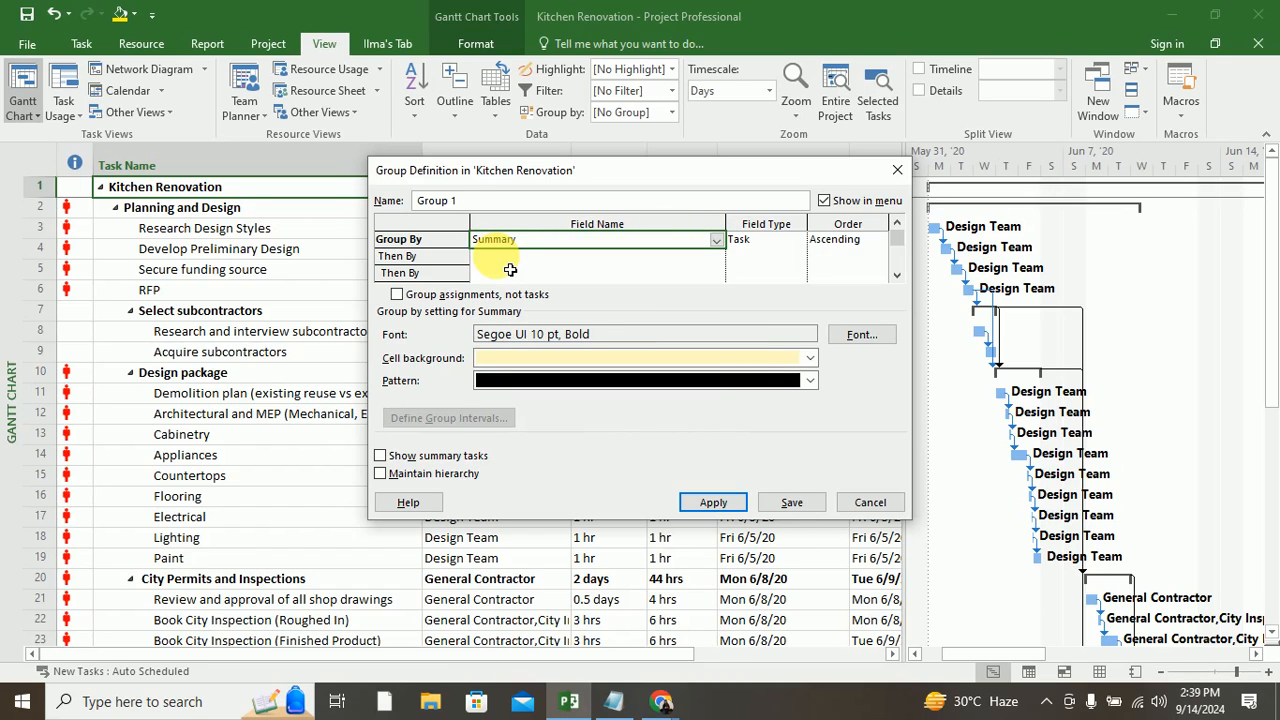
{"action": "left_click", "coordinate": [726, 503]}
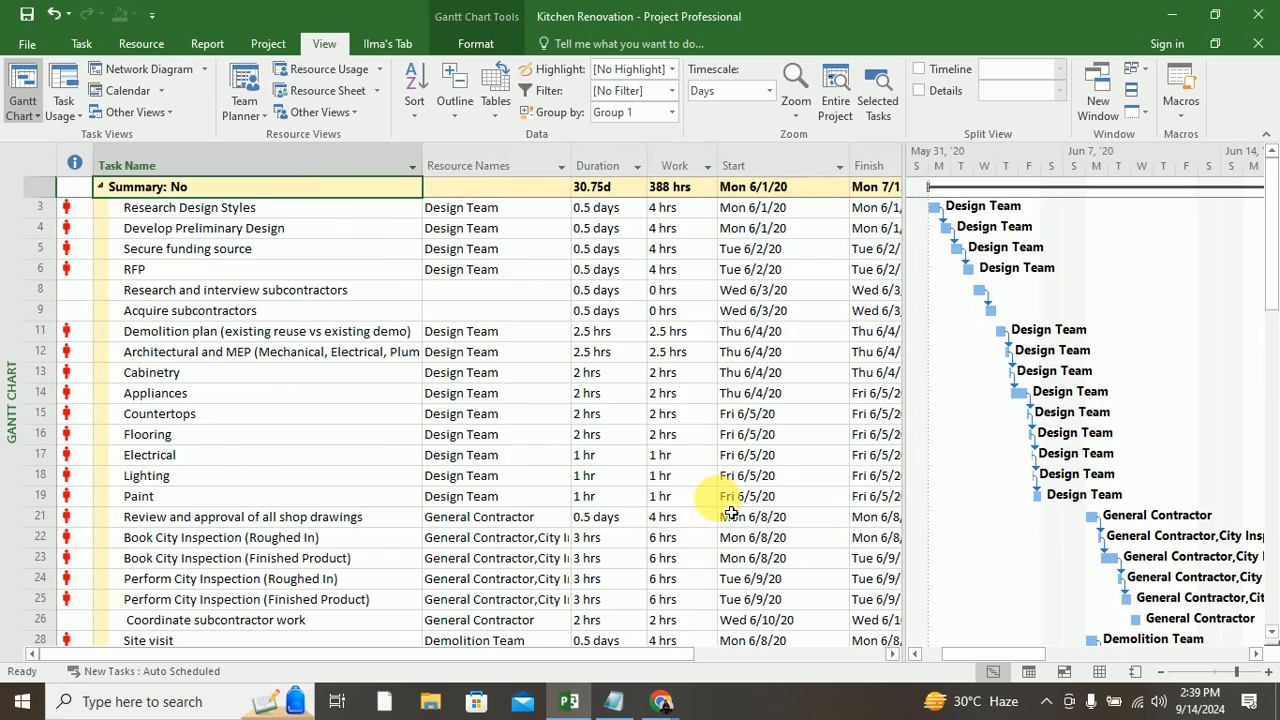
Step: Look through the grouped tasks and apply the City Inspection Filter on top of the grouping
{"action": "left_click", "coordinate": [141, 209]}
{"action": "left_click", "coordinate": [147, 228]}
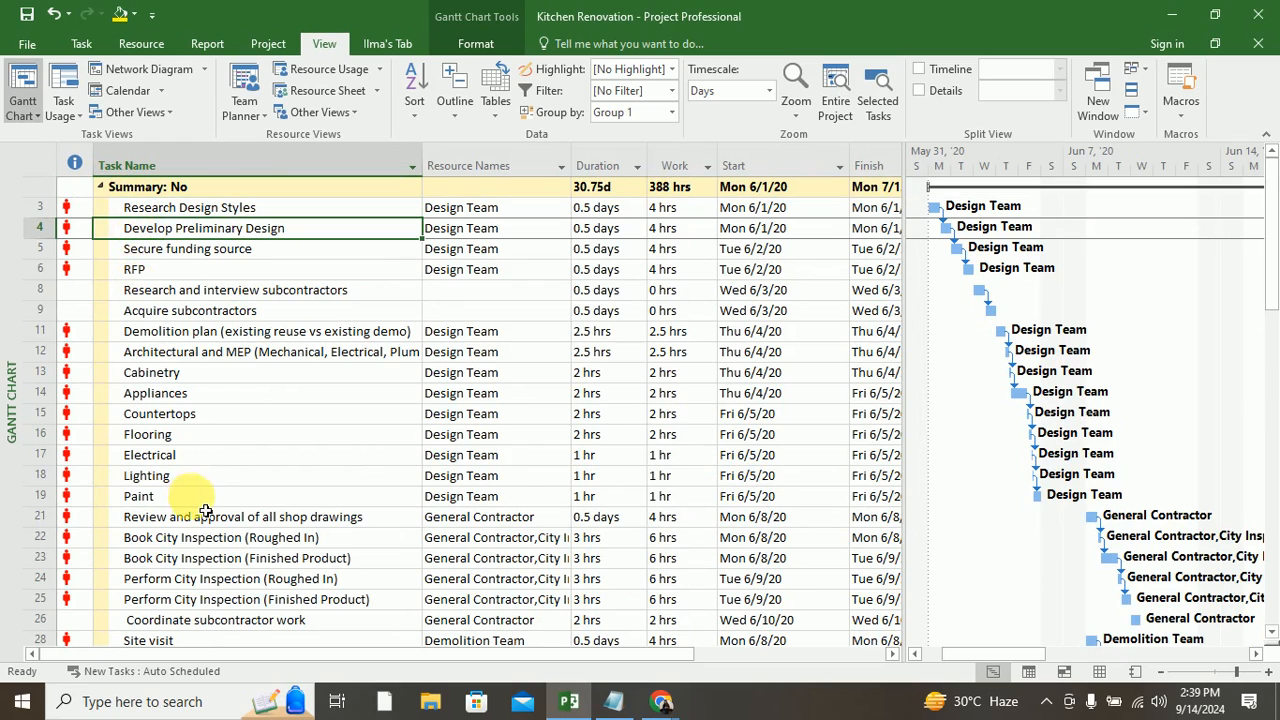
{"action": "scroll", "coordinate": [205, 510], "scroll_direction": "down", "scroll_amount": 5}
{"action": "scroll", "coordinate": [206, 510], "scroll_direction": "up", "scroll_amount": 5}
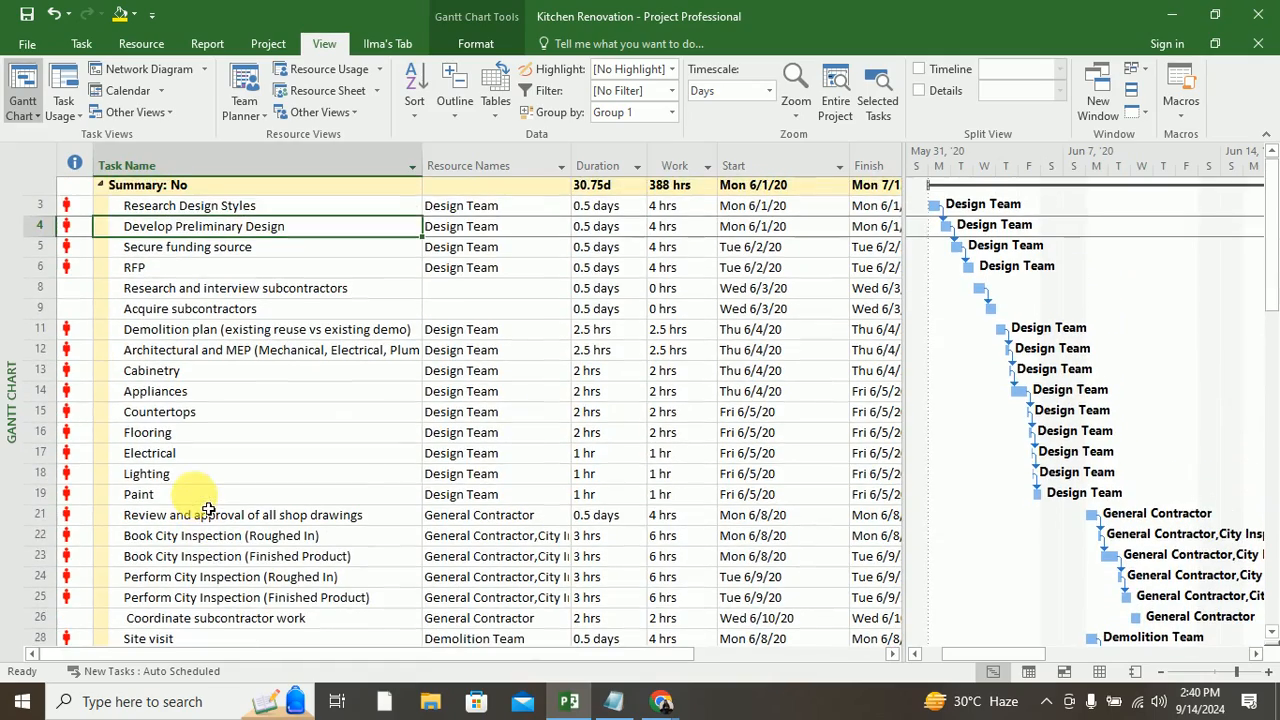
{"action": "left_click", "coordinate": [672, 91]}
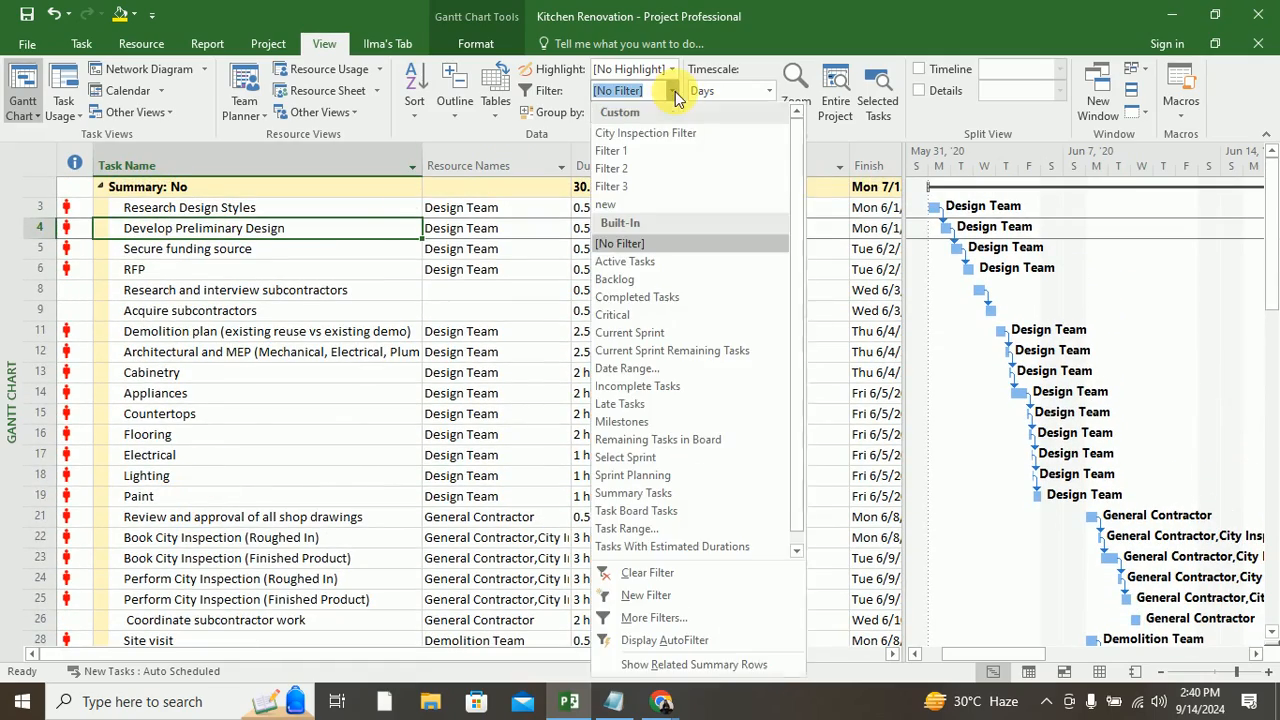
{"action": "left_click", "coordinate": [648, 134]}
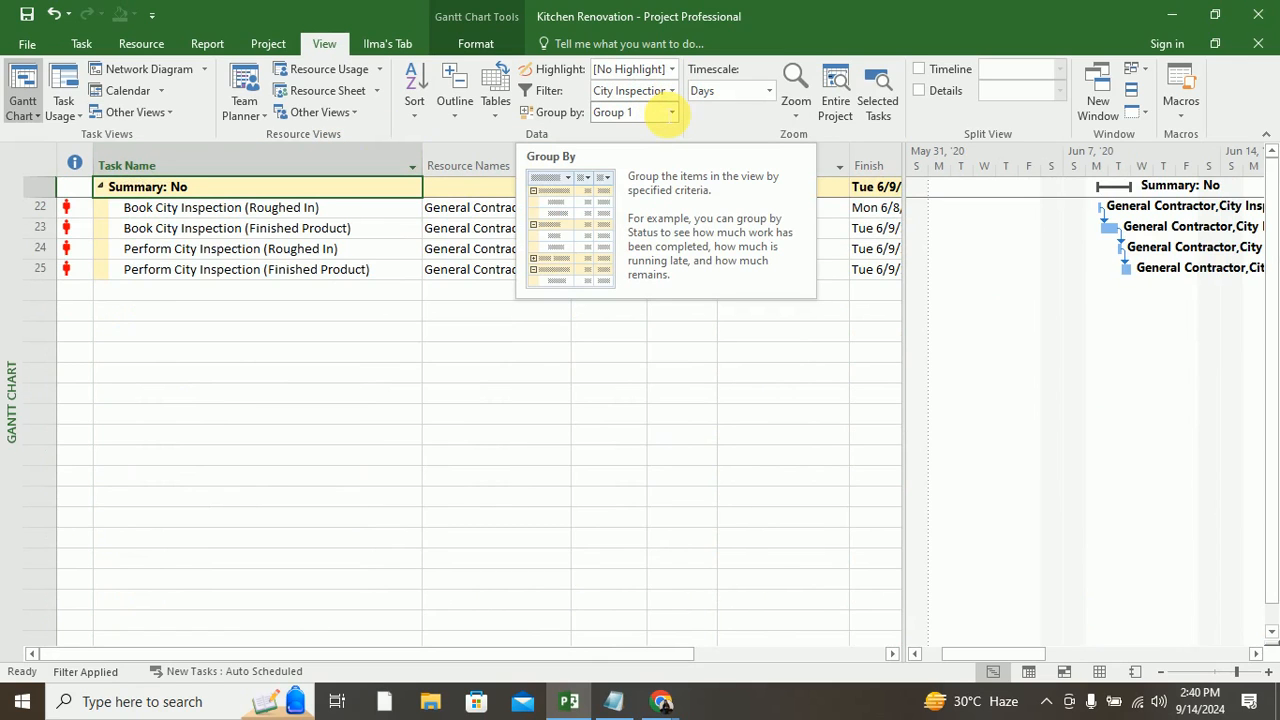
{"action": "left_click", "coordinate": [672, 112]}
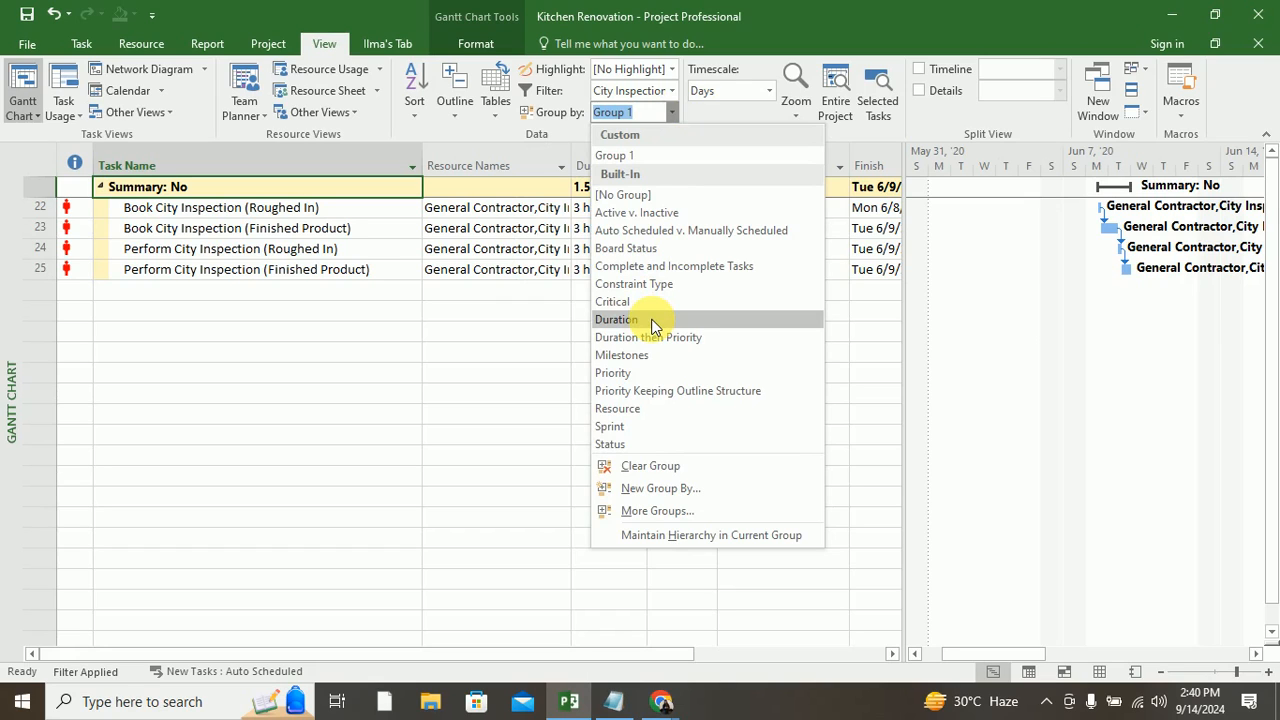
{"action": "key", "text": "alt+Tab"}
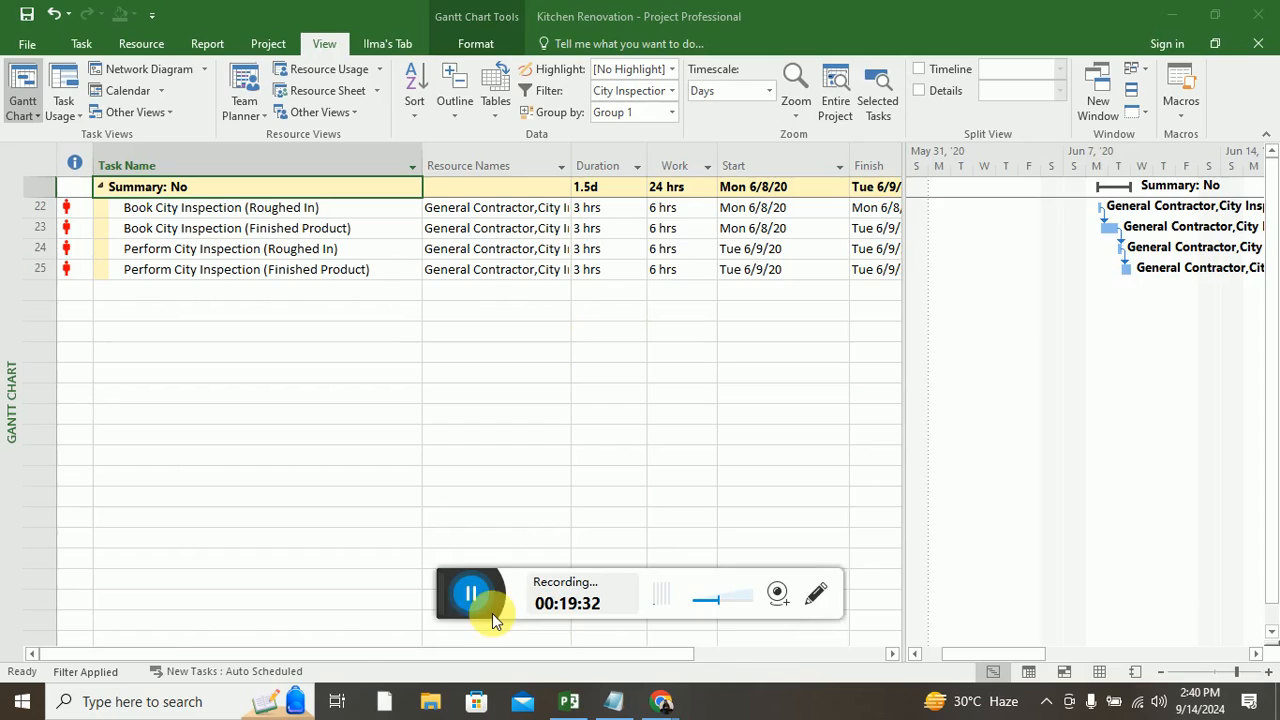
{"action": "left_click", "coordinate": [467, 597]}
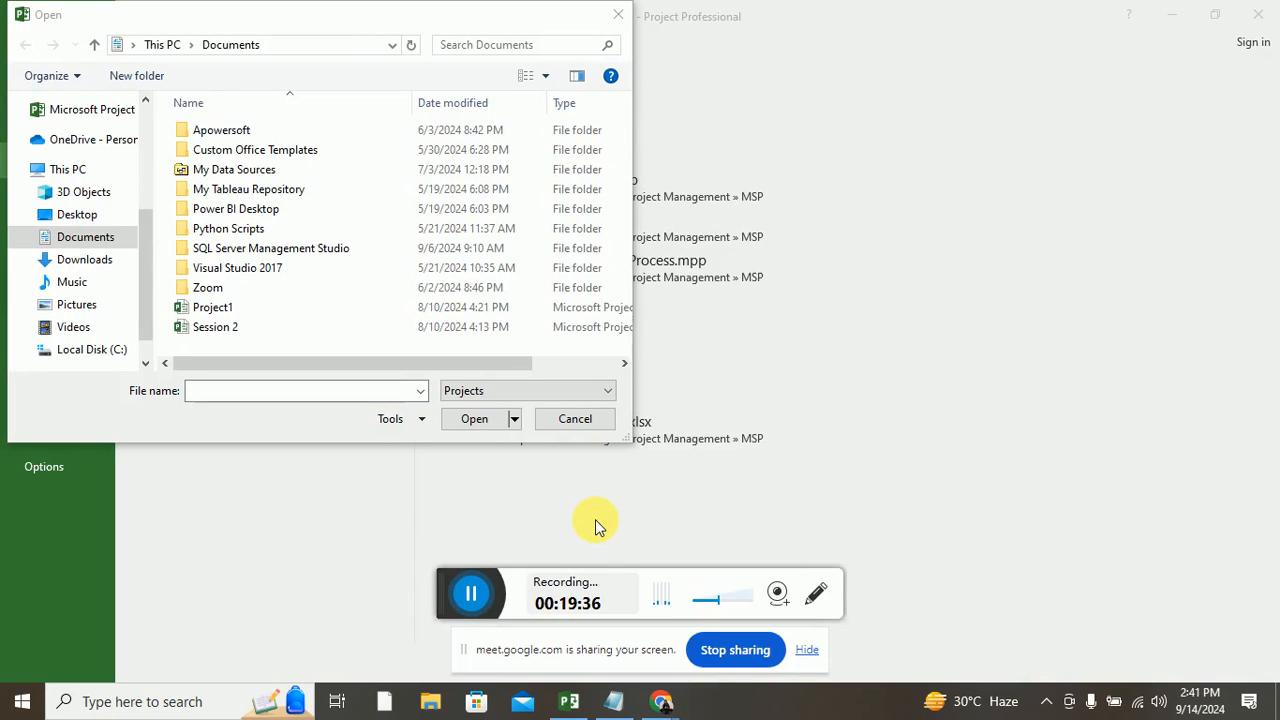
Step: Open the project file Deven Farm - 2 from the Downloads folder
{"action": "left_click", "coordinate": [90, 262]}
{"action": "left_click", "coordinate": [228, 157]}
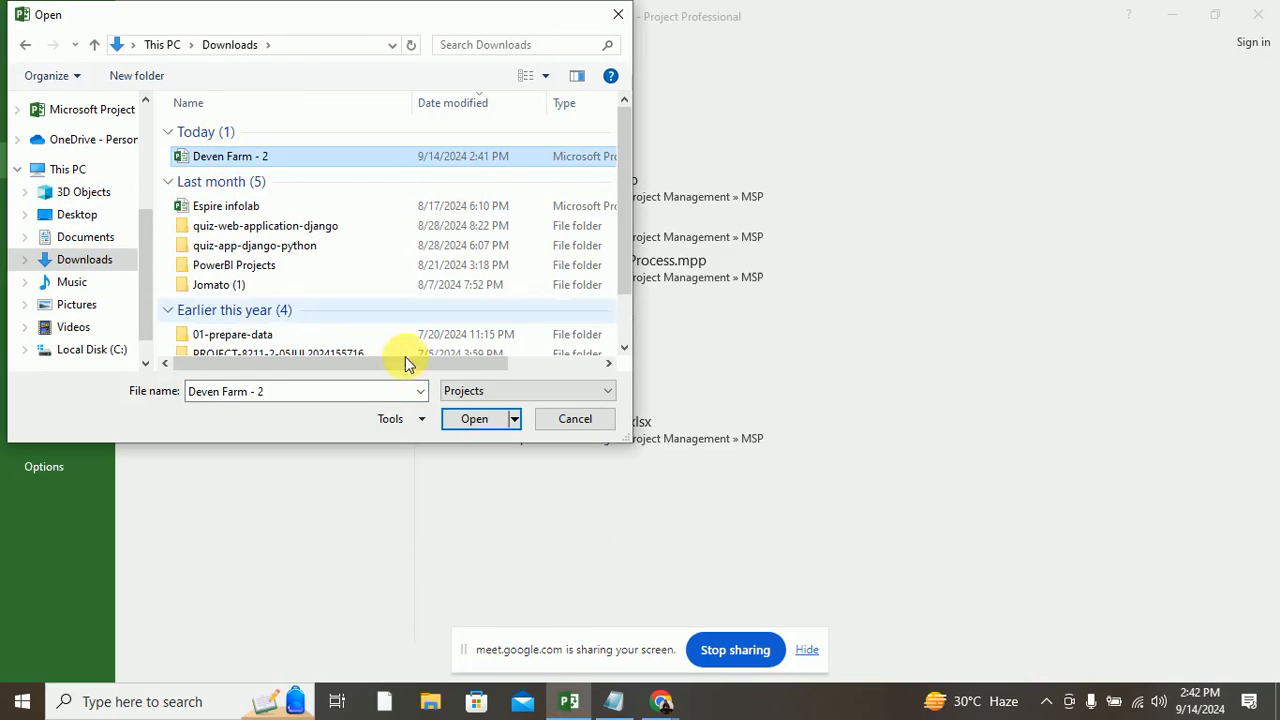
{"action": "left_click", "coordinate": [472, 420]}
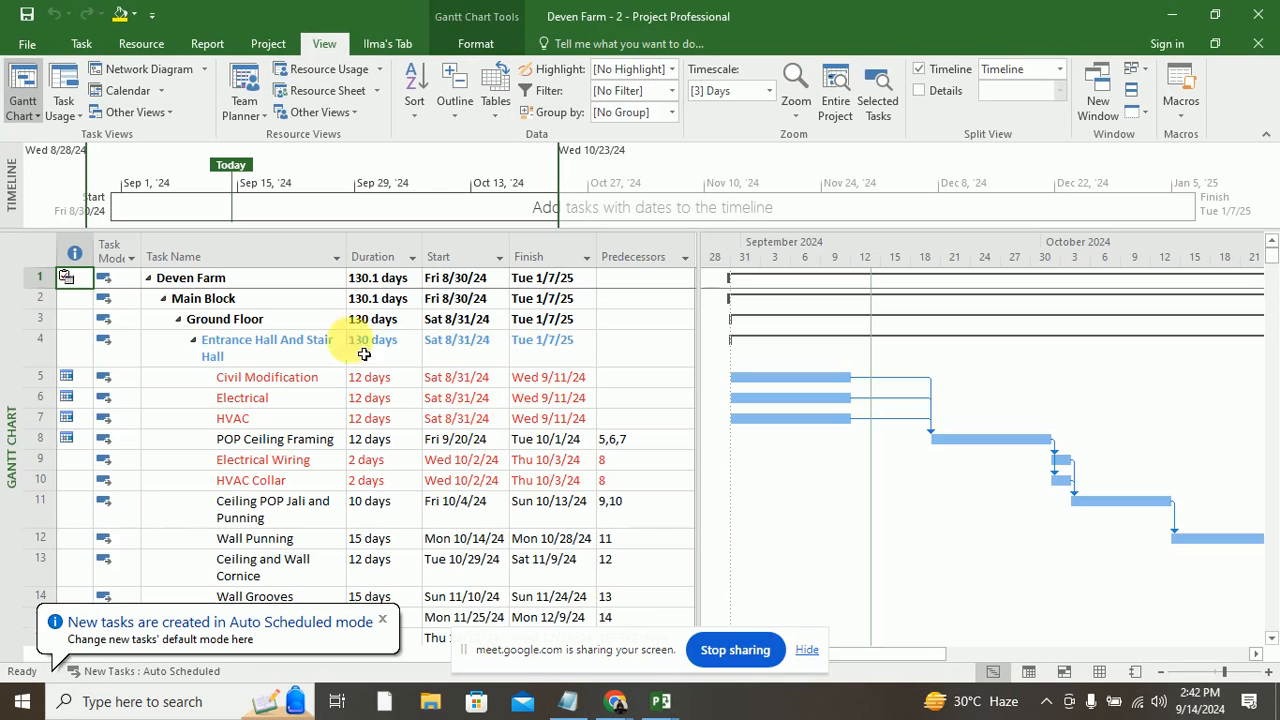
Step: Start a new task filter in Deven Farm - 2 with a criterion on the Name field using the test "contains"
{"action": "left_click", "coordinate": [672, 91]}
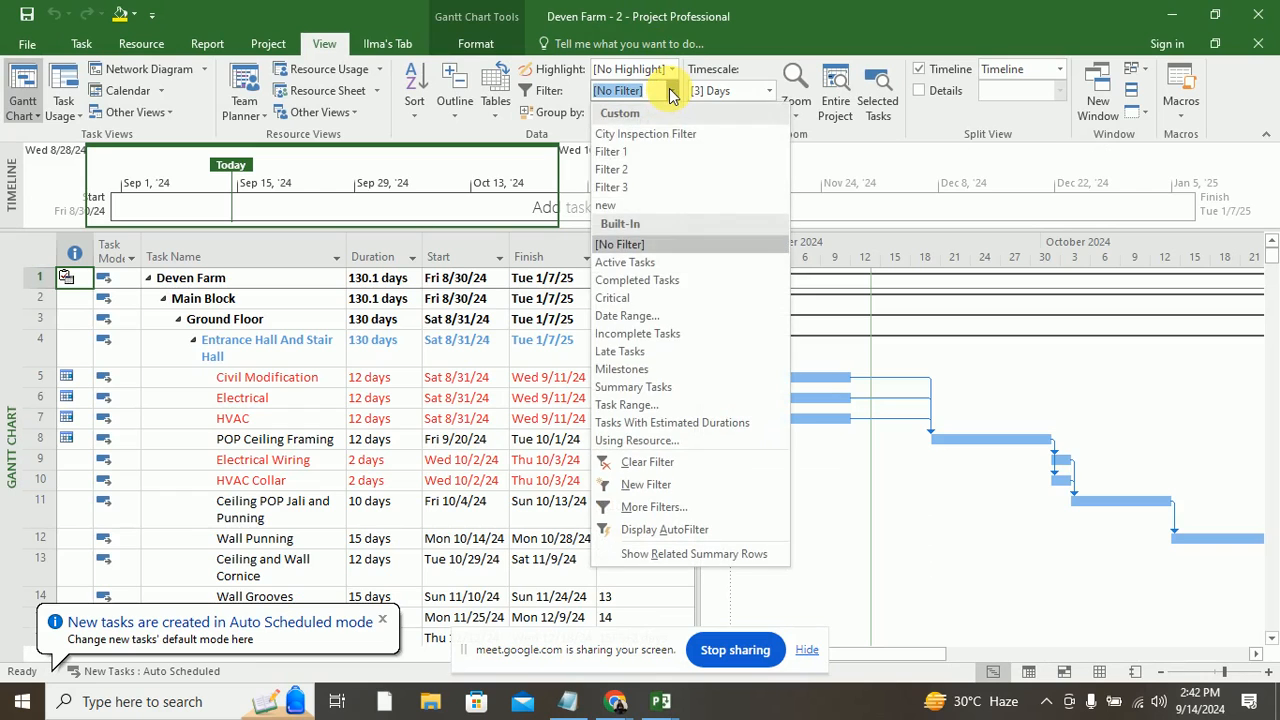
{"action": "left_click", "coordinate": [645, 485]}
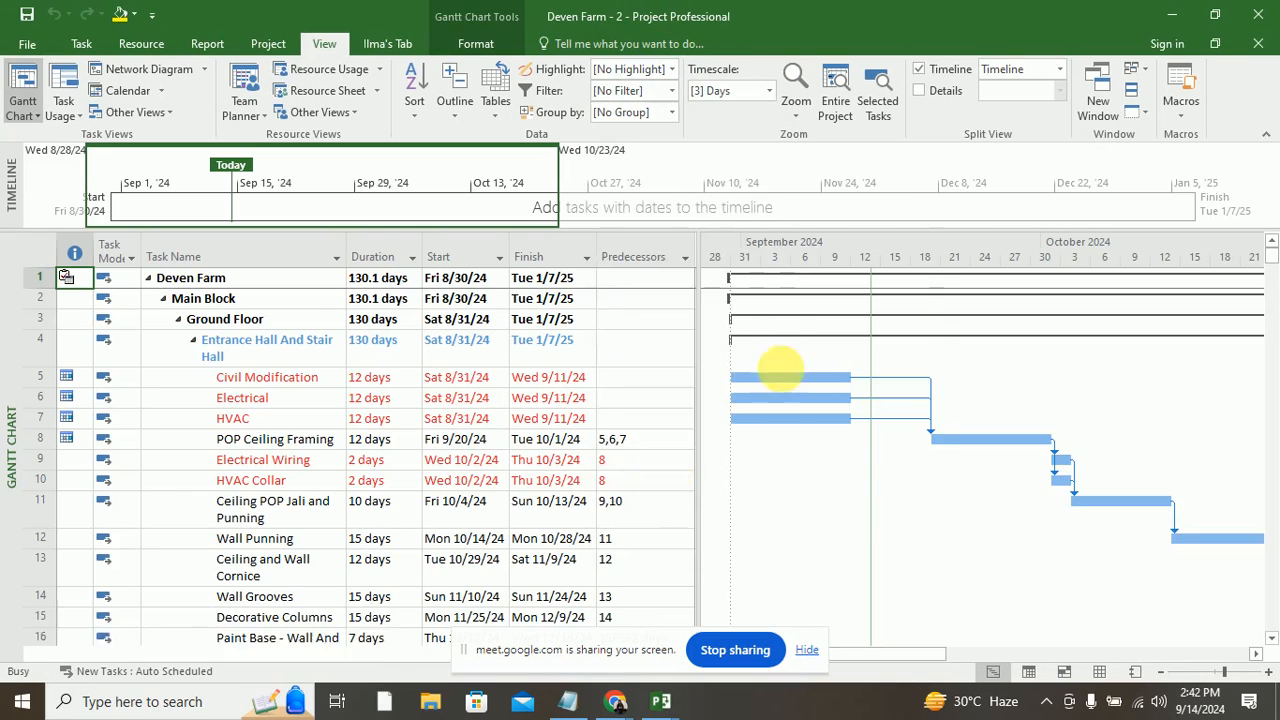
{"action": "left_click", "coordinate": [455, 322]}
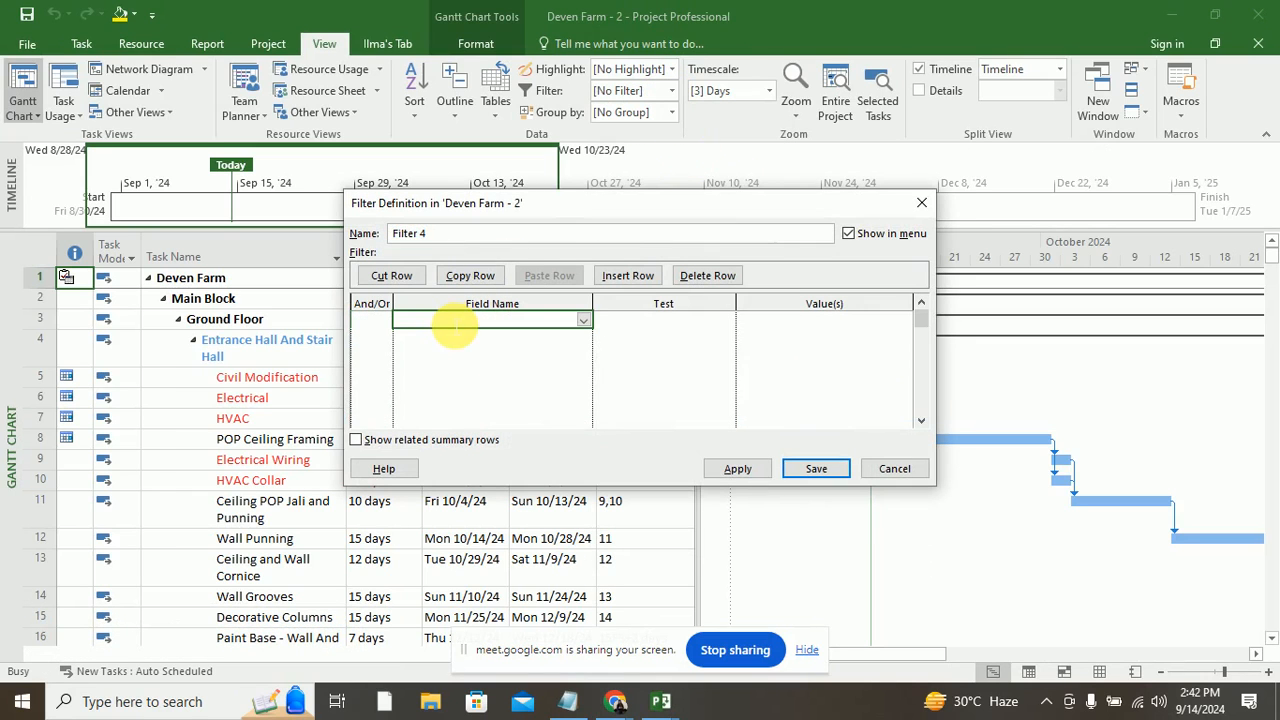
{"action": "type", "text": "Name"}
{"action": "left_click", "coordinate": [693, 322]}
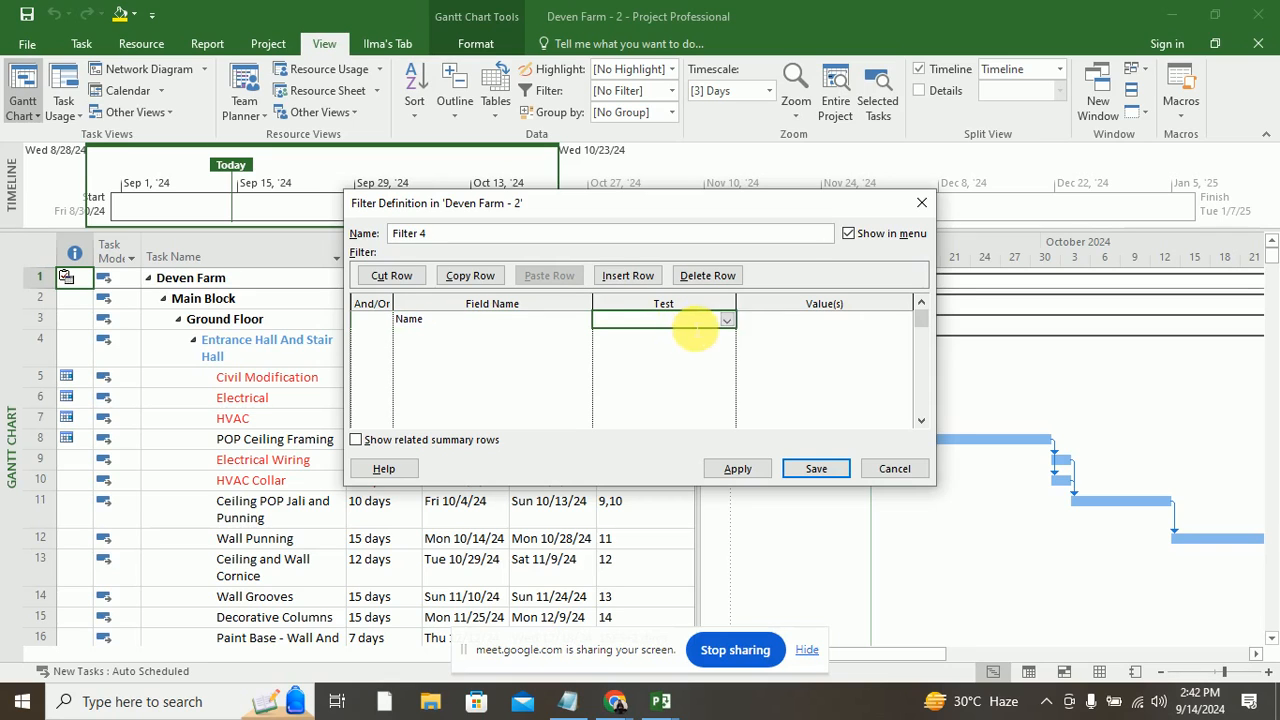
{"action": "left_click", "coordinate": [726, 320]}
{"action": "left_click", "coordinate": [612, 444]}
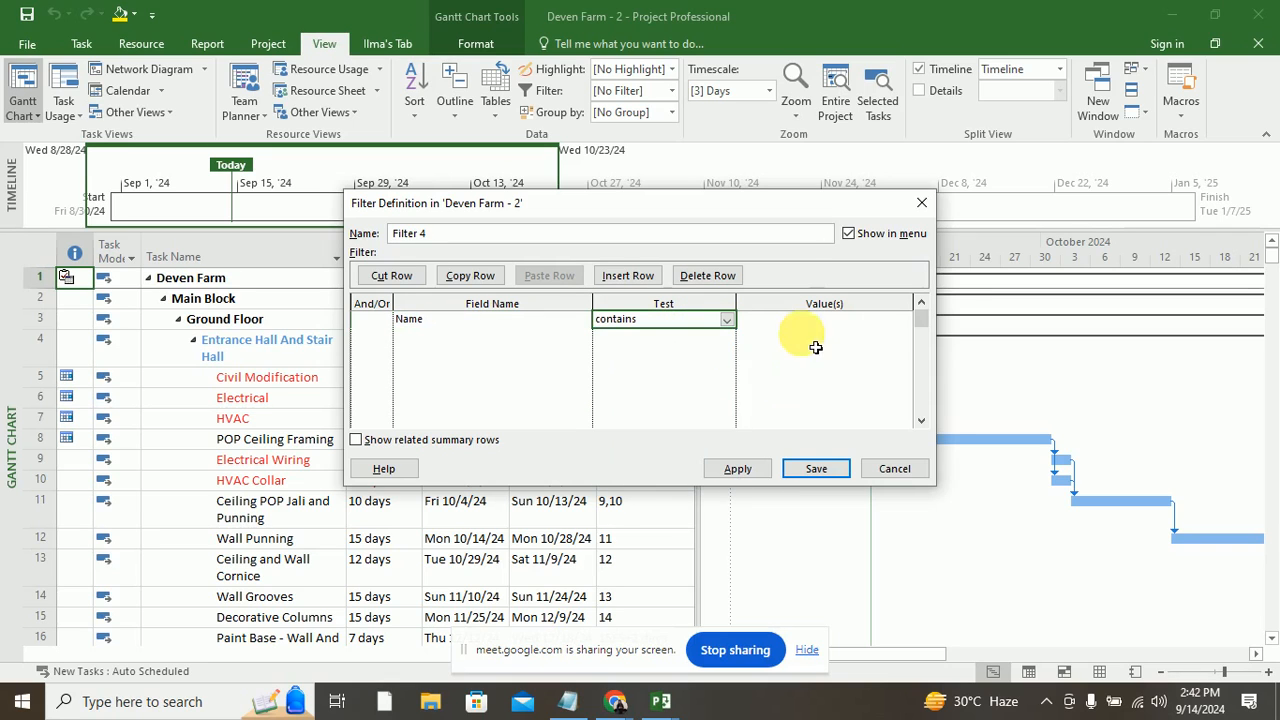
Step: Enter punning as the value of the Name criterion and restore its test to "contains"
{"action": "left_click", "coordinate": [820, 320]}
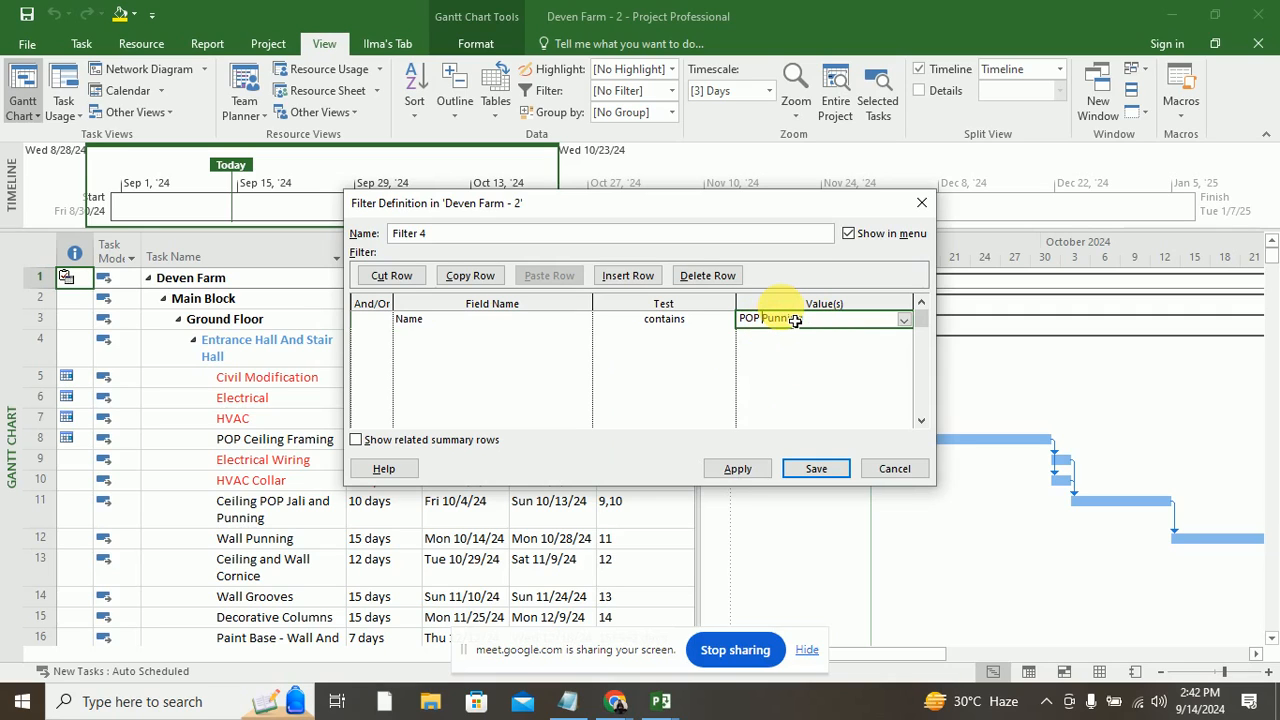
{"action": "key", "text": "shift+Tab"}
{"action": "key", "text": "BackSpace"}
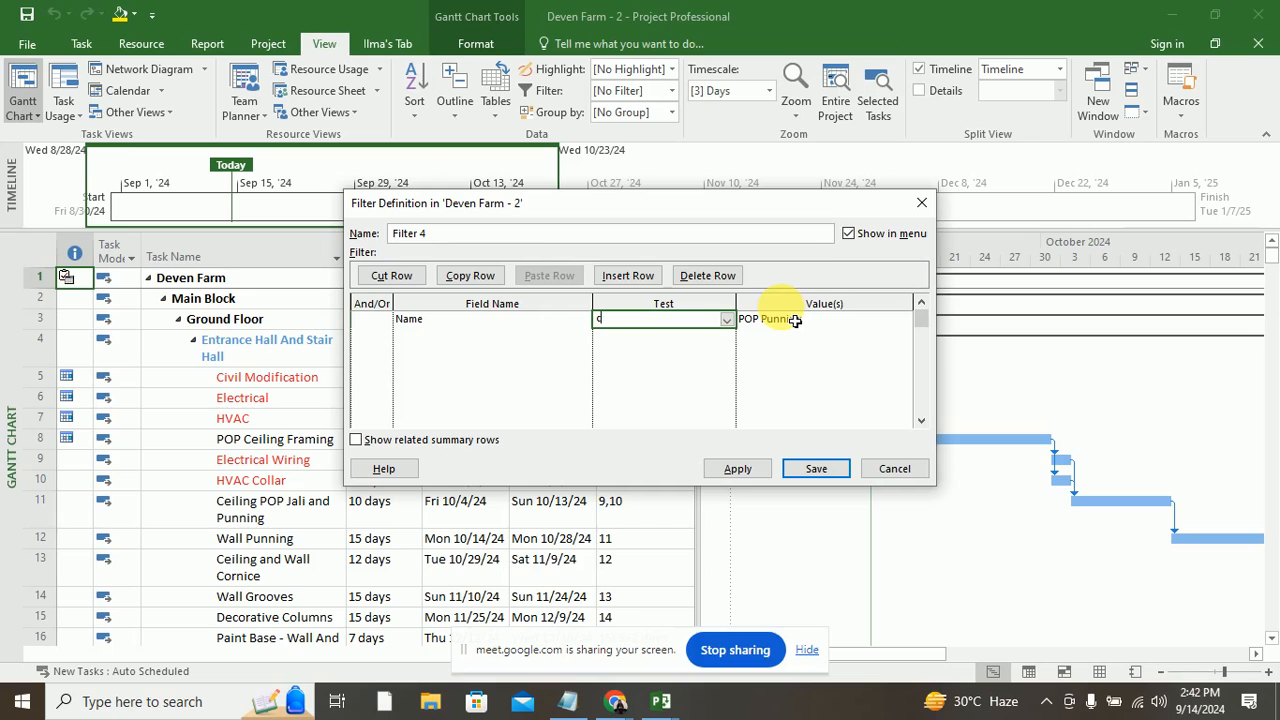
{"action": "left_click", "coordinate": [727, 320]}
{"action": "left_click", "coordinate": [620, 448]}
{"action": "left_click", "coordinate": [768, 328]}
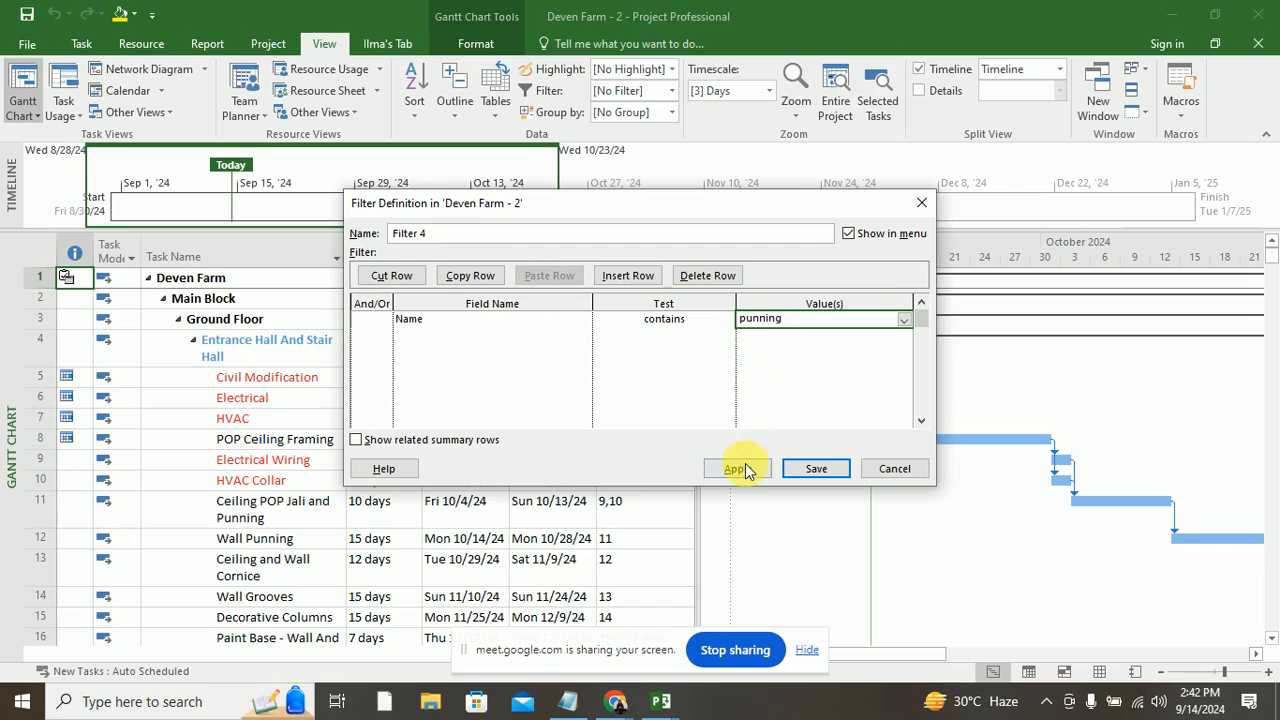
Step: Name the new filter punning, review the available tests without changing the criterion, and save the filter
{"action": "left_click_drag", "start_coordinate": [440, 236], "coordinate": [271, 233]}
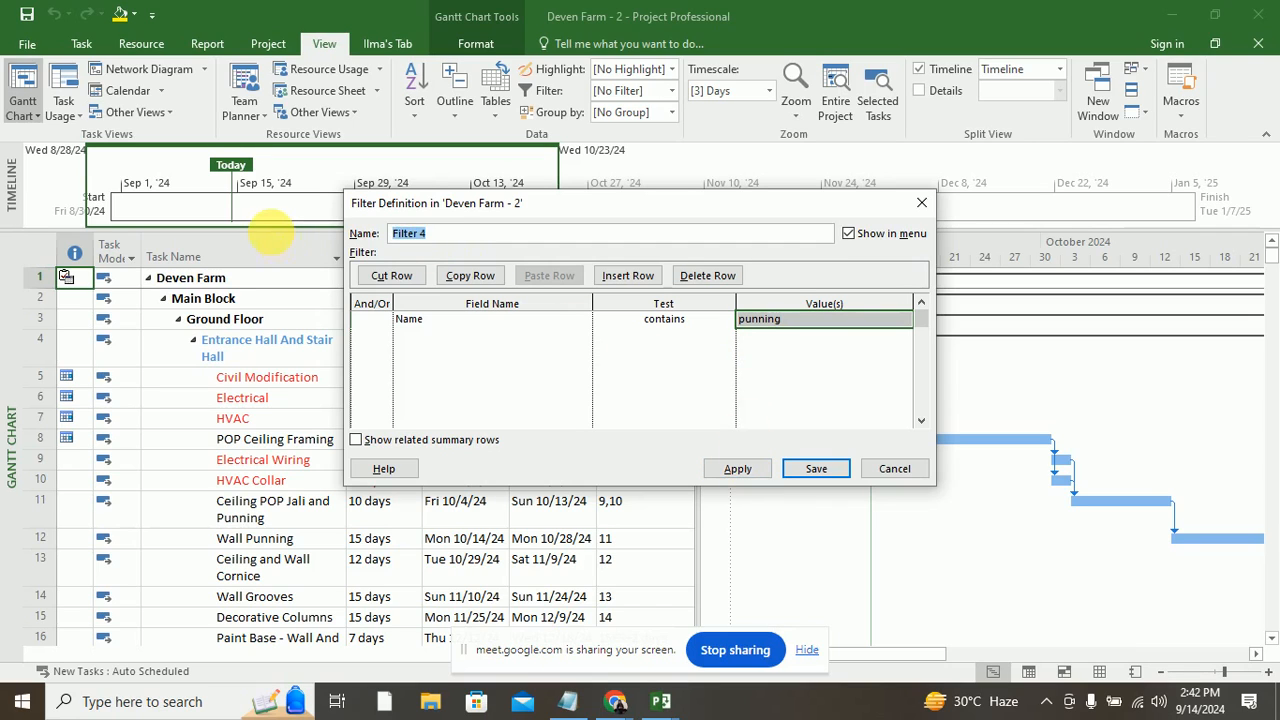
{"action": "type", "text": "punning"}
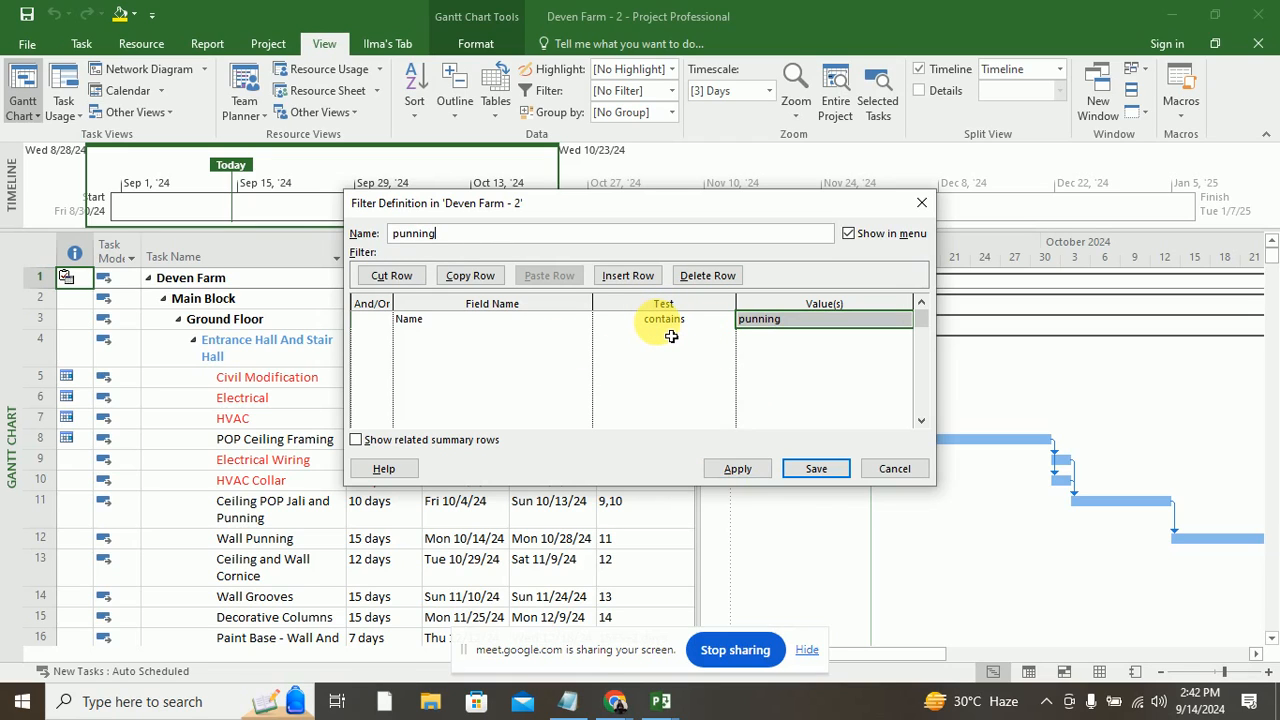
{"action": "left_click", "coordinate": [726, 322]}
{"action": "left_click", "coordinate": [727, 319]}
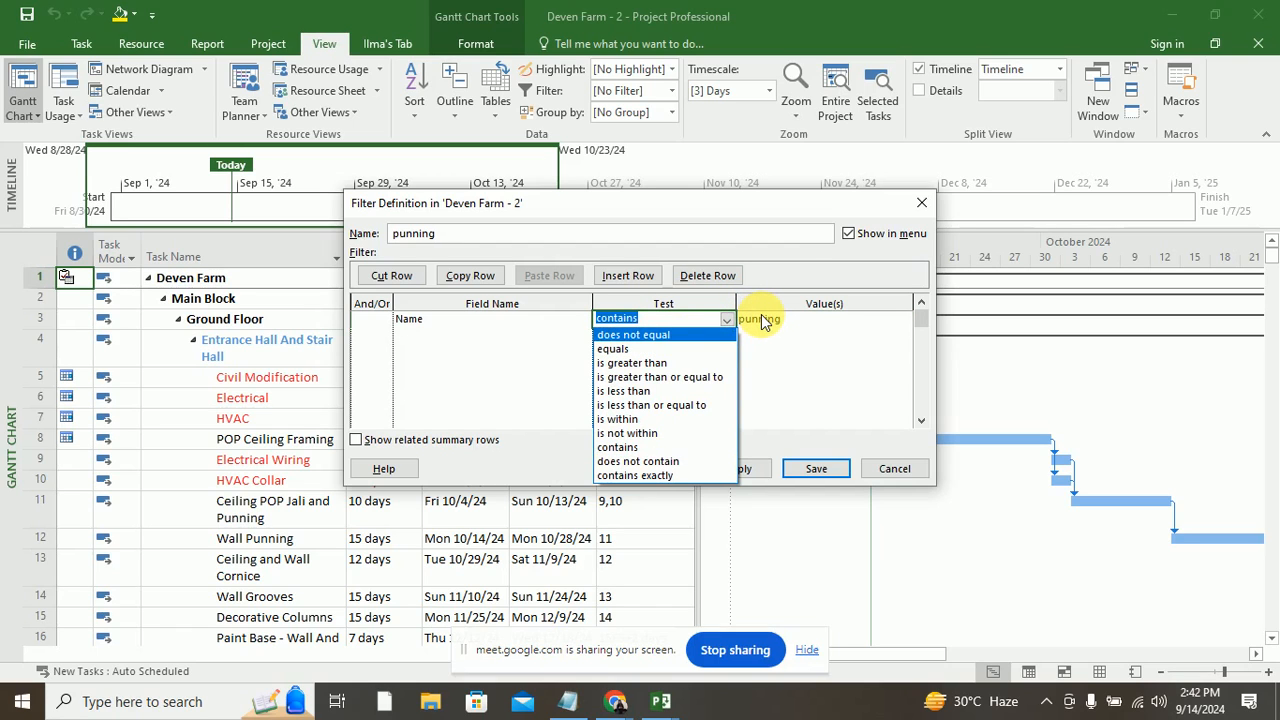
{"action": "left_click", "coordinate": [808, 367]}
{"action": "left_click", "coordinate": [816, 468]}
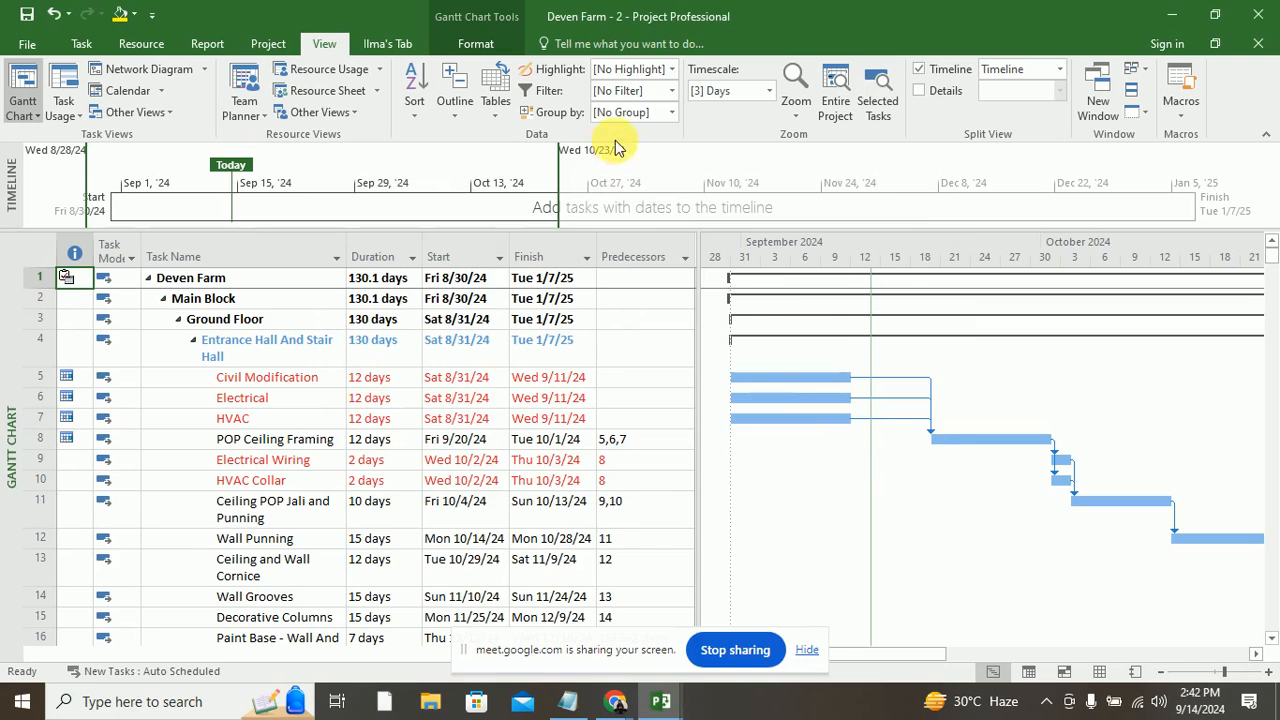
Step: Apply the custom punning filter to the Deven Farm schedule and clear it again to show all tasks
{"action": "left_click", "coordinate": [674, 92]}
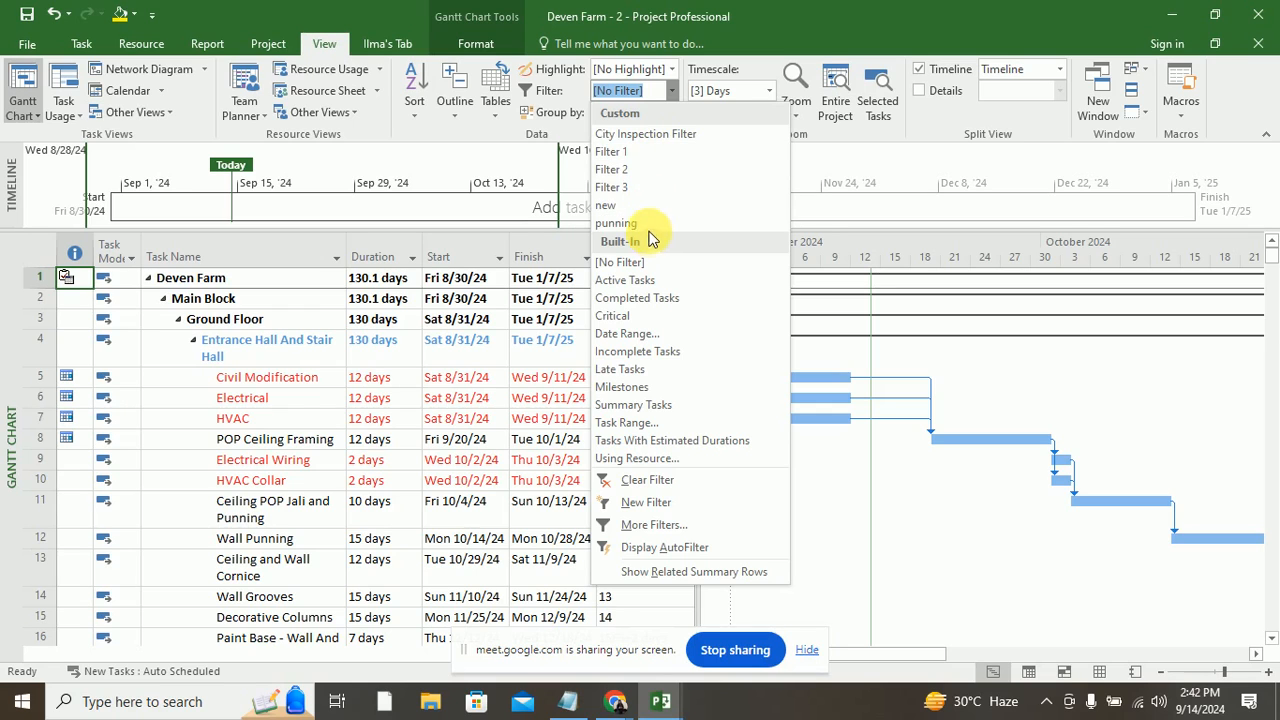
{"action": "left_click", "coordinate": [632, 187]}
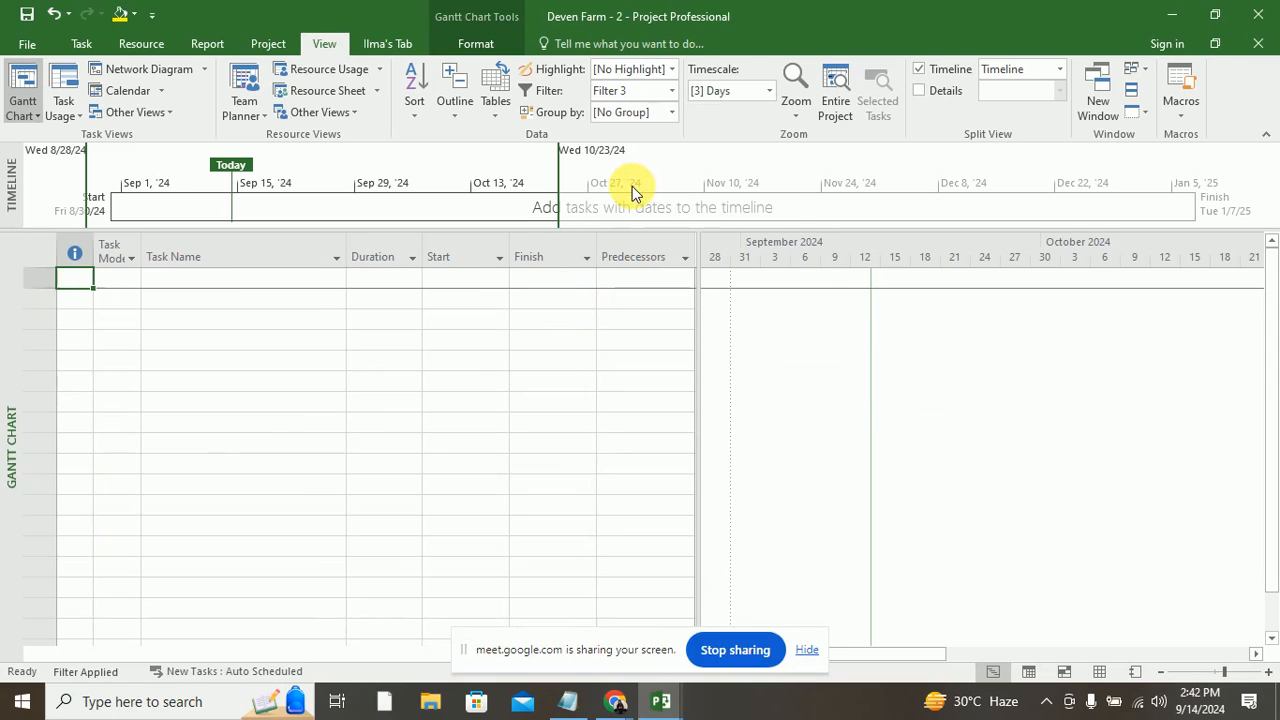
{"action": "left_click", "coordinate": [672, 91]}
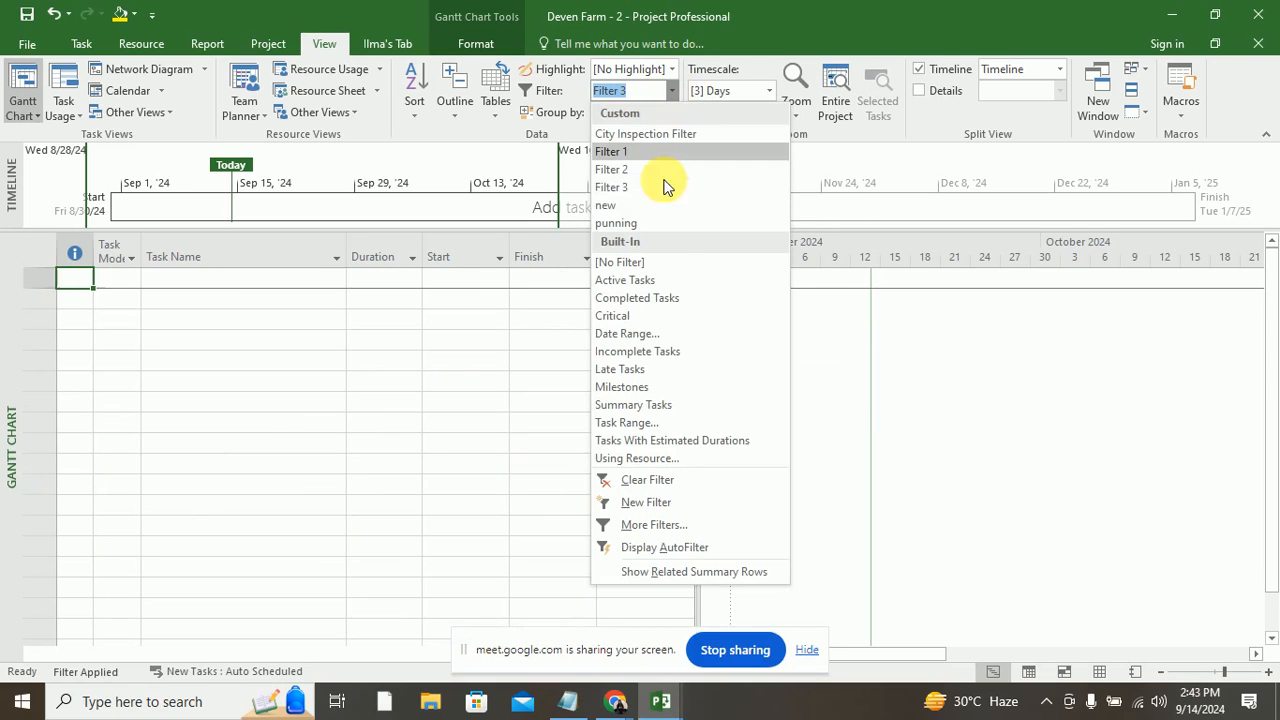
{"action": "left_click", "coordinate": [632, 224]}
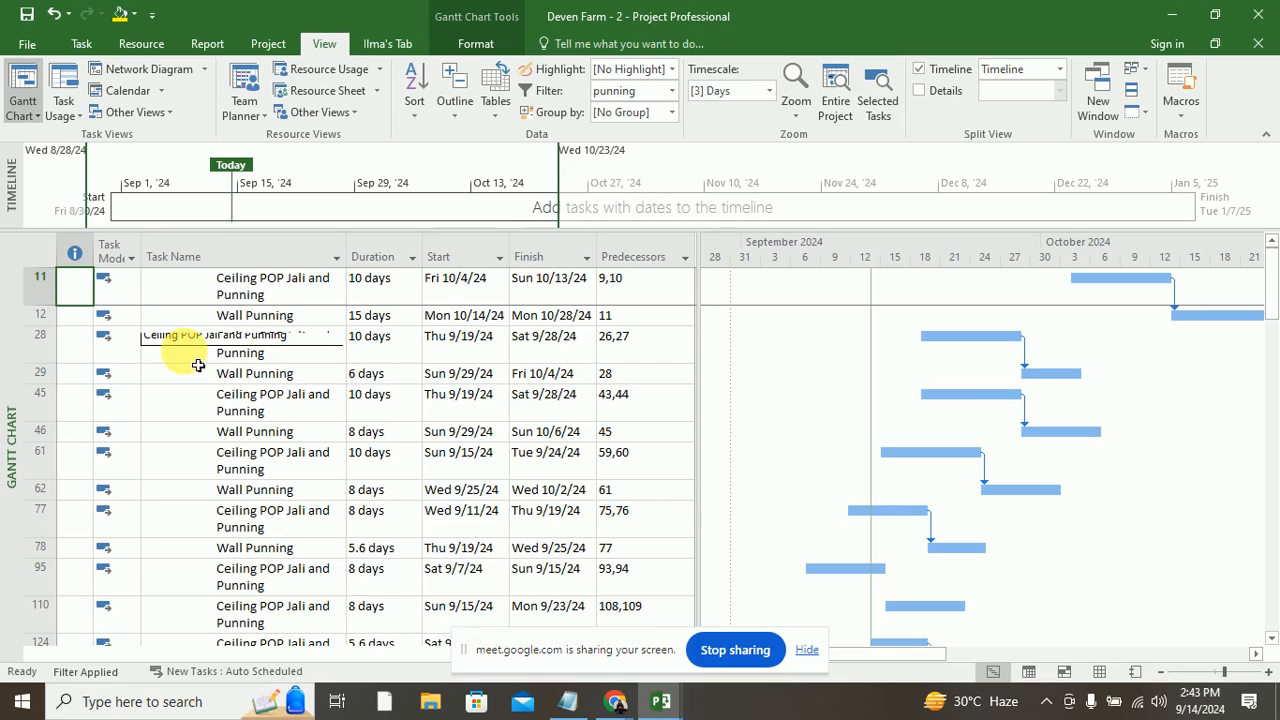
{"action": "left_click", "coordinate": [672, 90]}
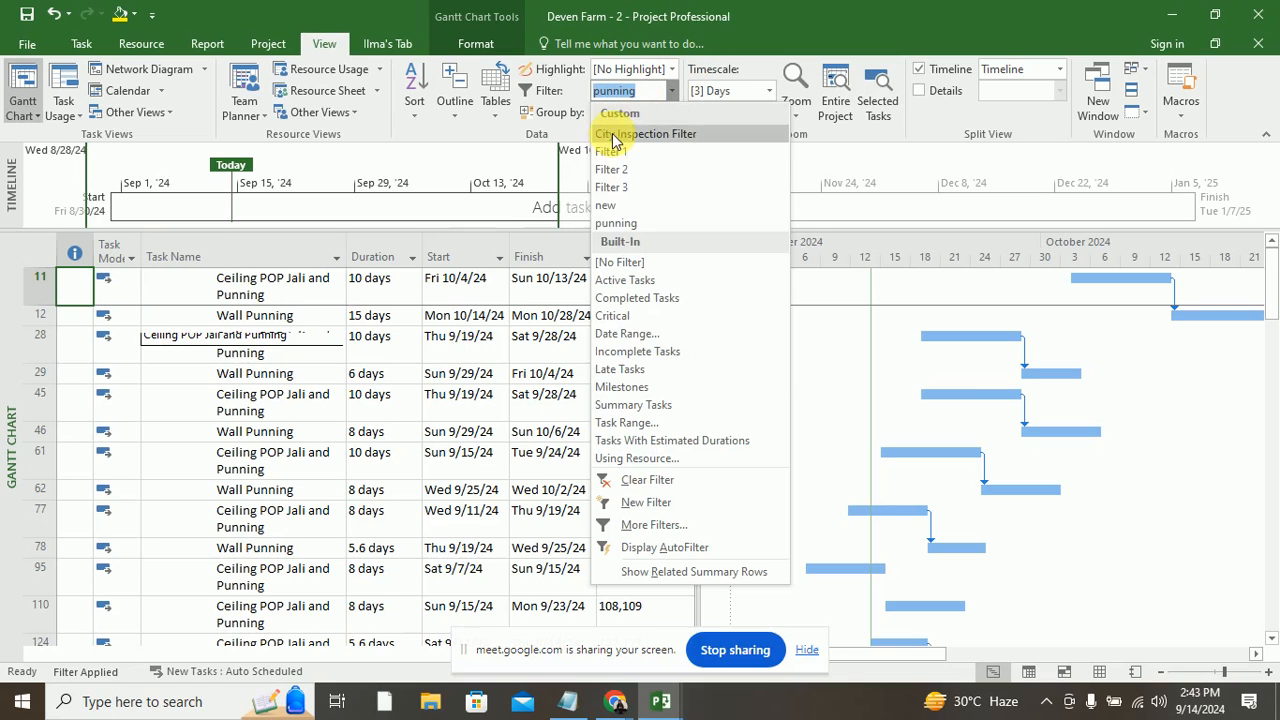
{"action": "left_click", "coordinate": [620, 262]}
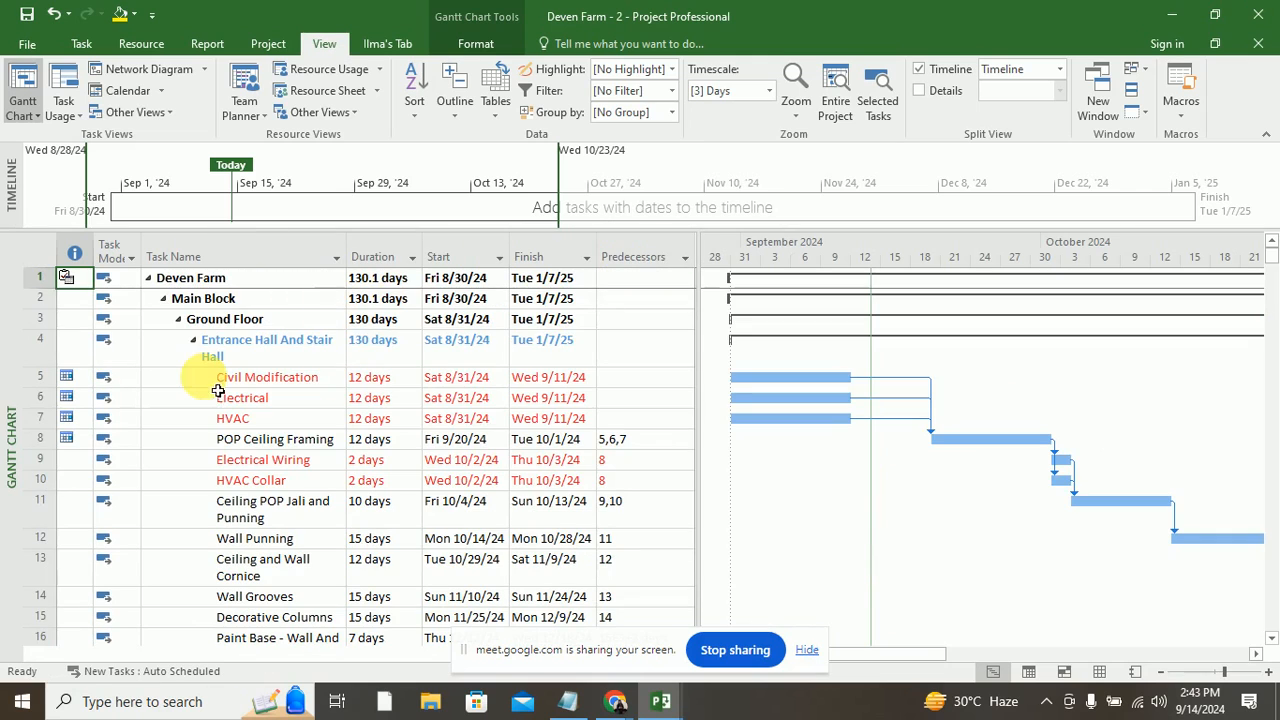
Step: Collapse the subtasks of the Entrance Hall And Stair Hall summary task and expand them again
{"action": "left_click", "coordinate": [195, 345]}
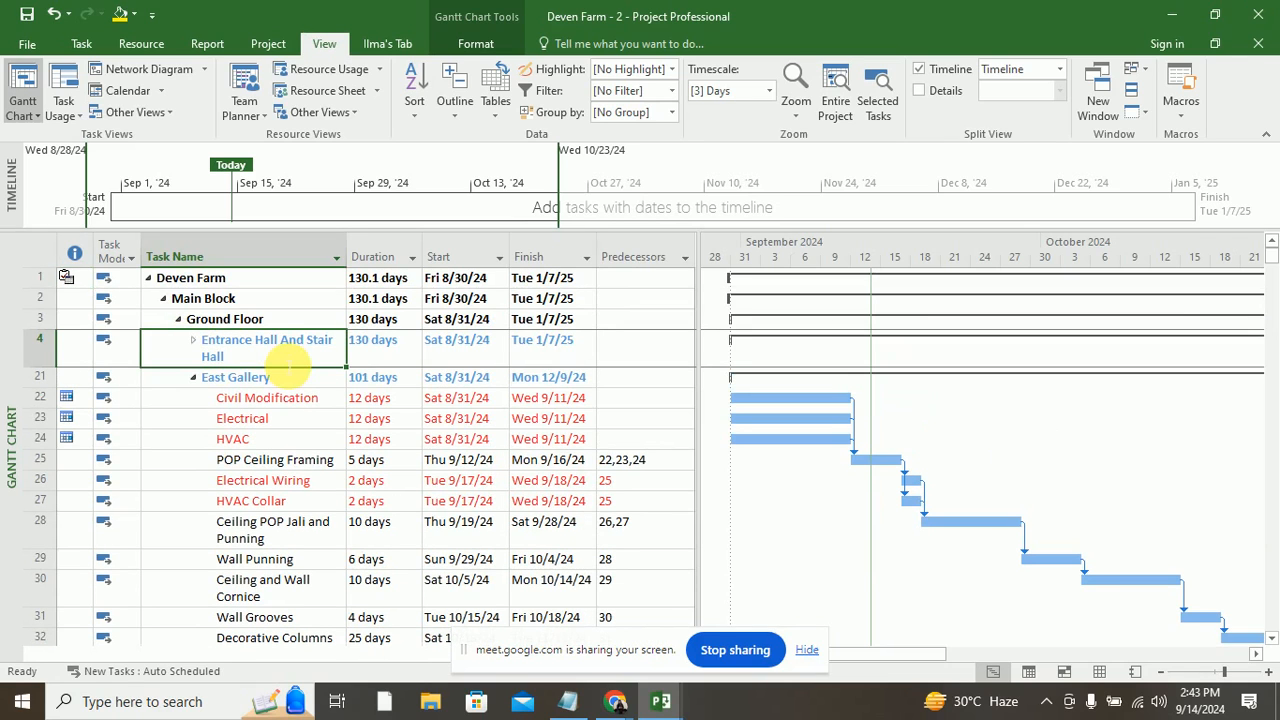
{"action": "left_click", "coordinate": [268, 350]}
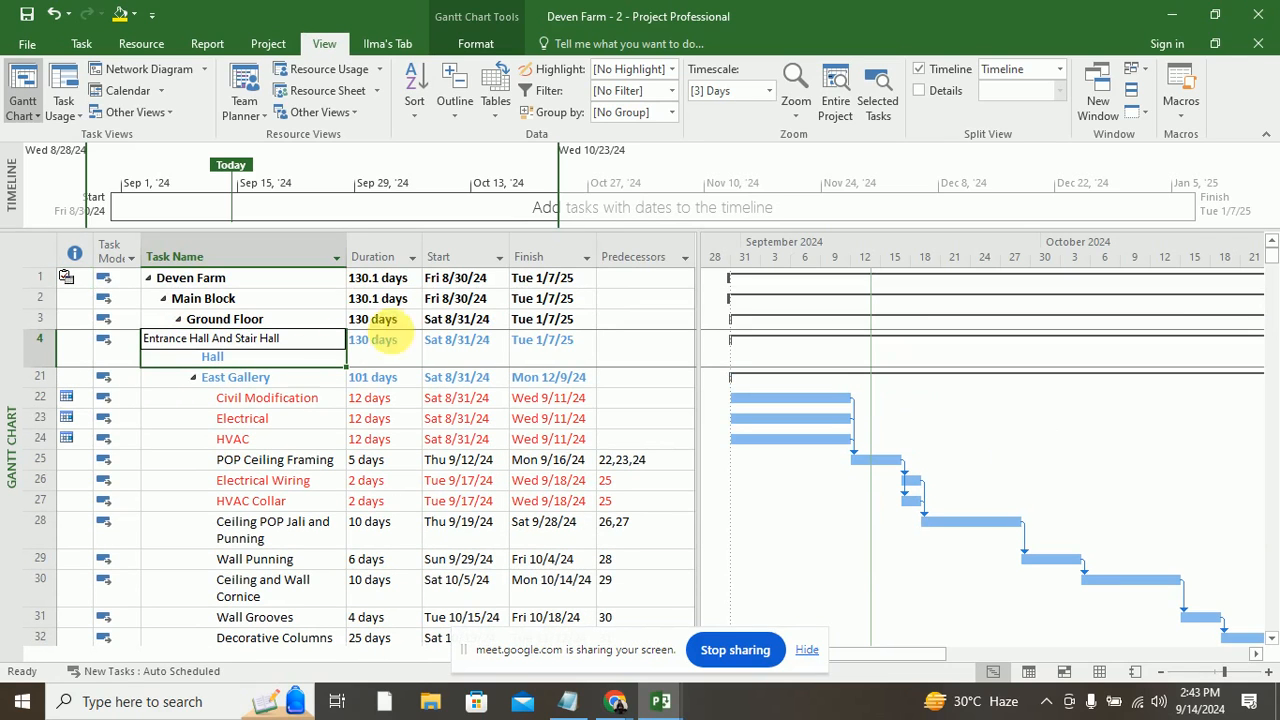
{"action": "left_click", "coordinate": [180, 382]}
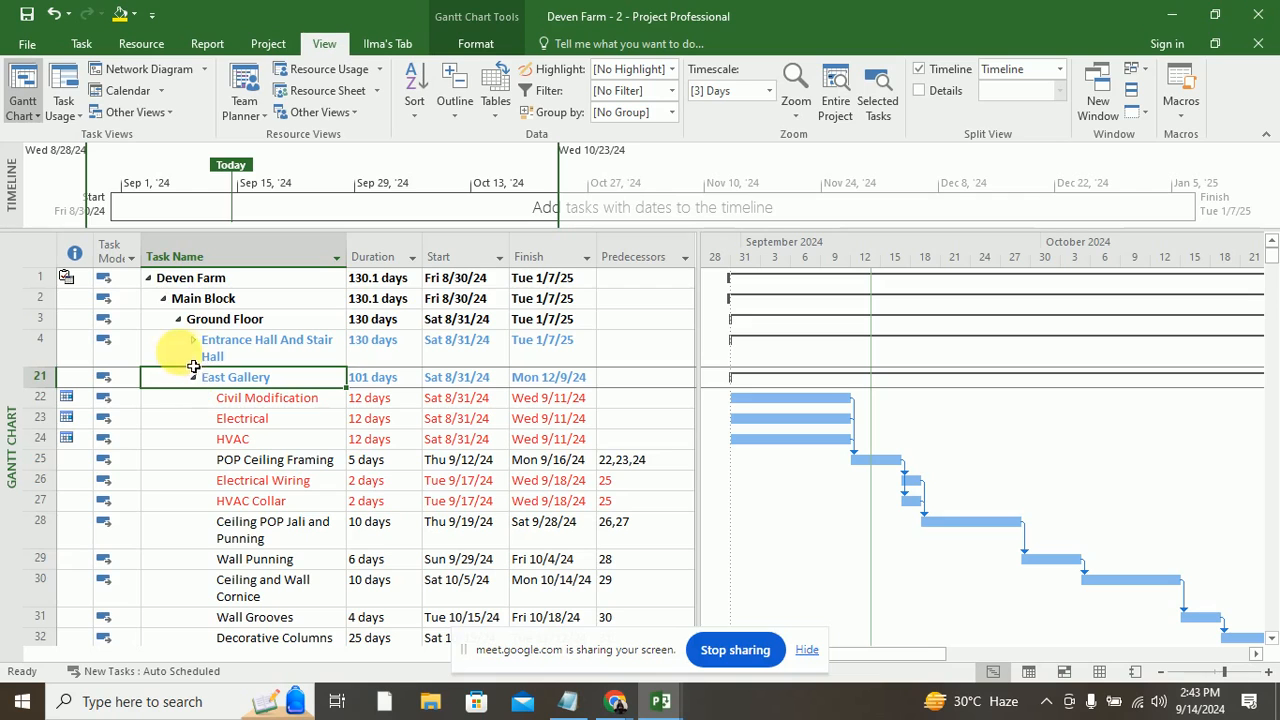
{"action": "left_click", "coordinate": [195, 343]}
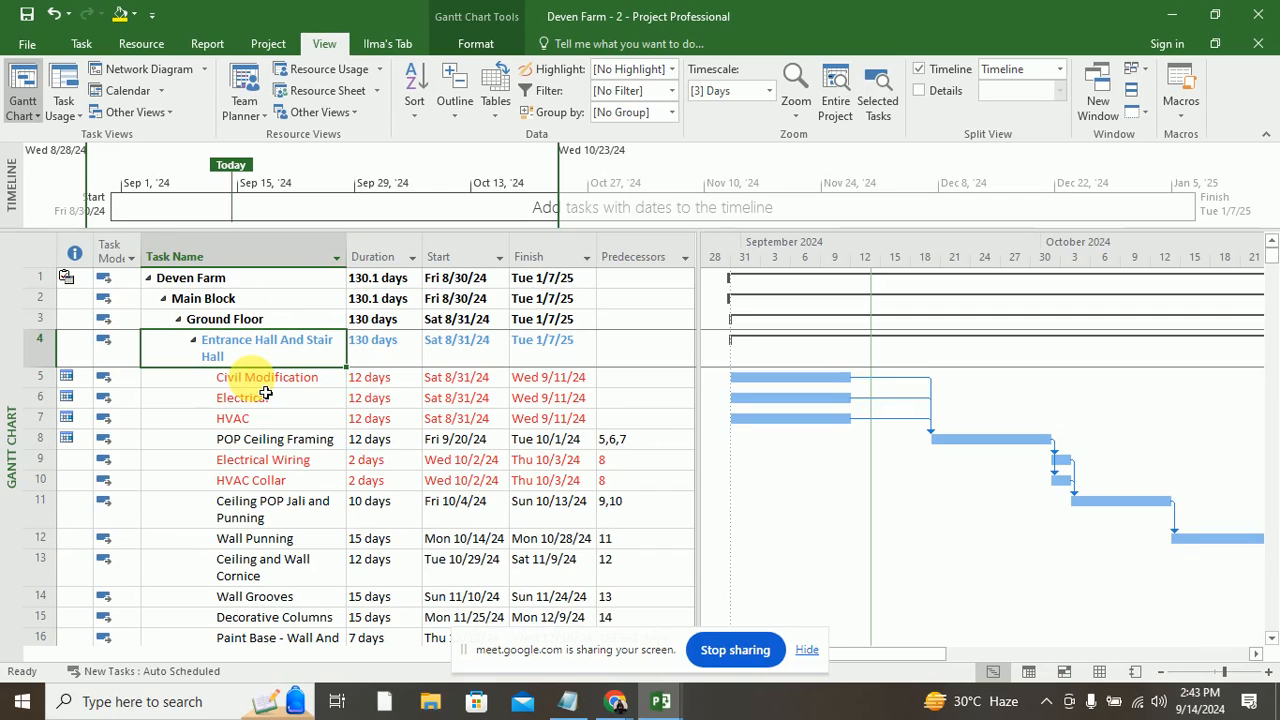
Step: Apply the custom punning filter to the Deven Farm schedule and start a new group definition
{"action": "left_click", "coordinate": [671, 91]}
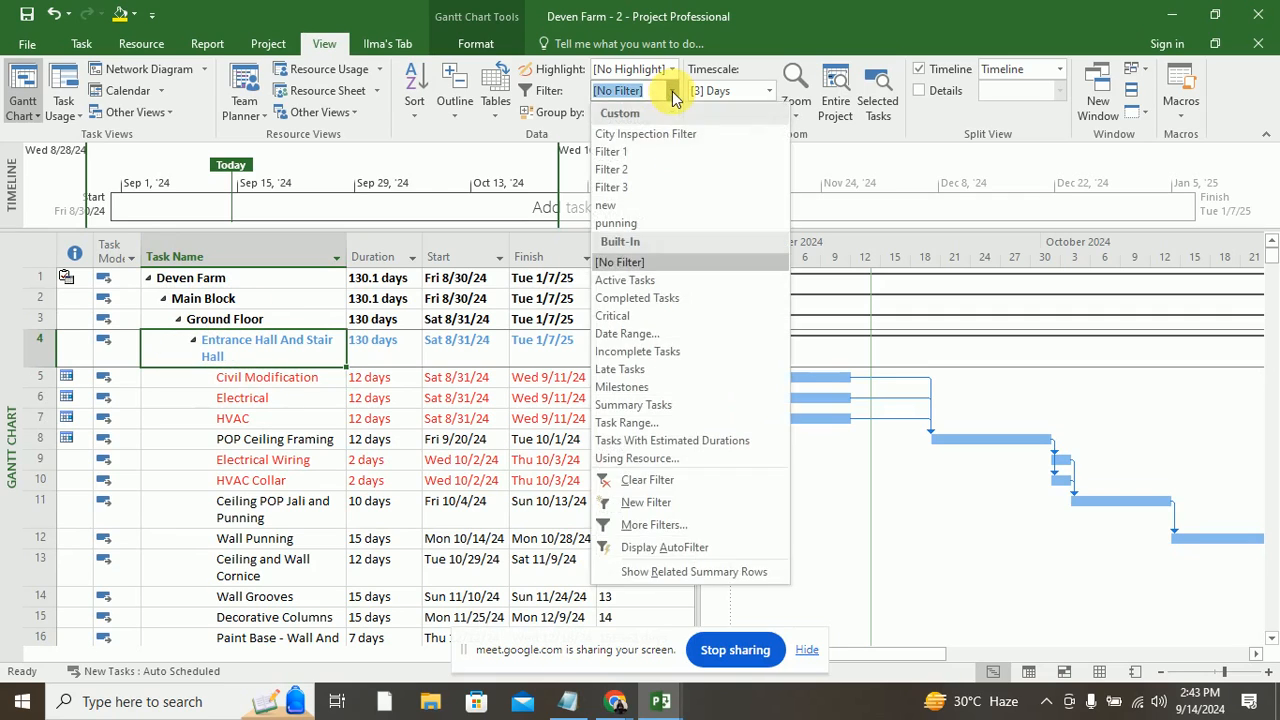
{"action": "left_click", "coordinate": [635, 224]}
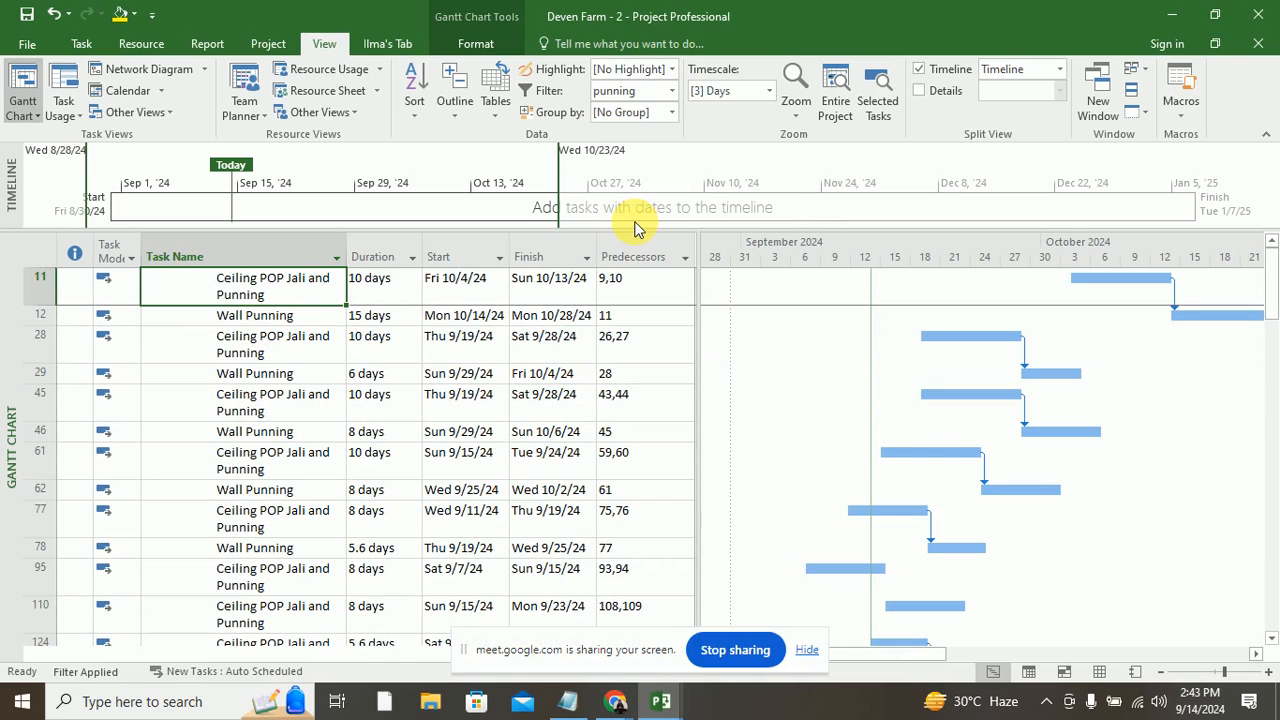
{"action": "left_click", "coordinate": [672, 113]}
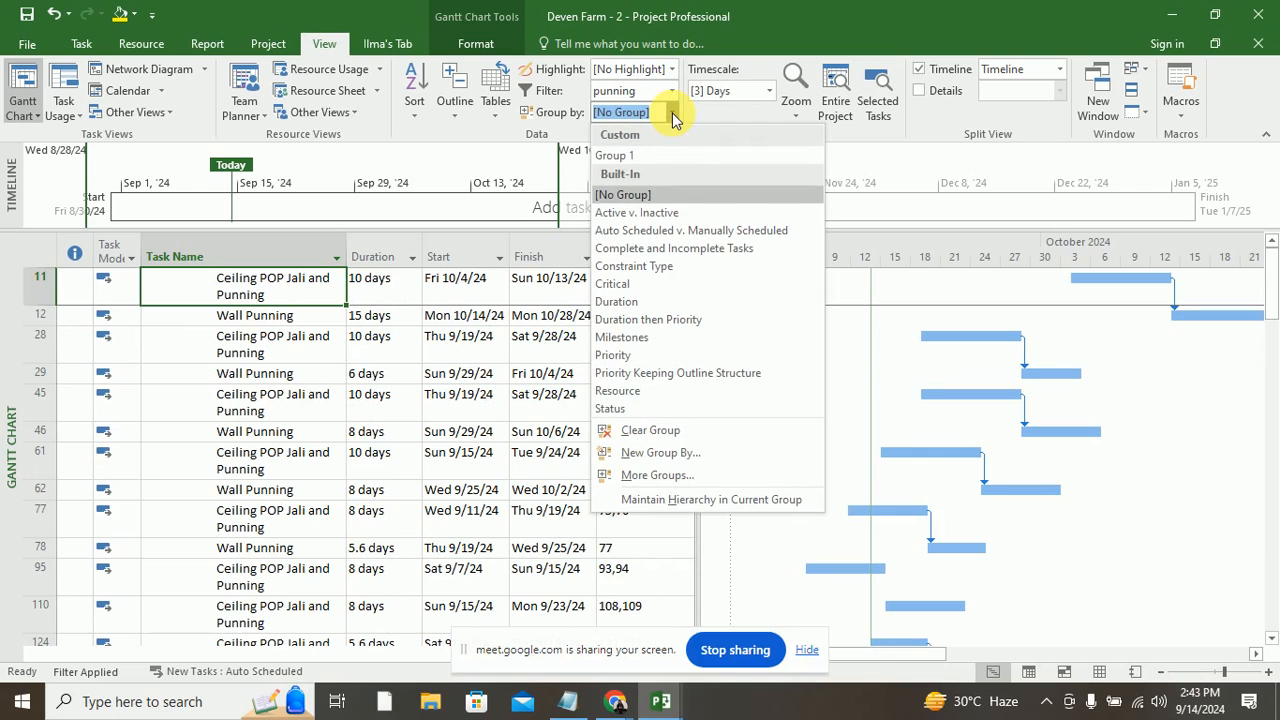
{"action": "left_click", "coordinate": [660, 452]}
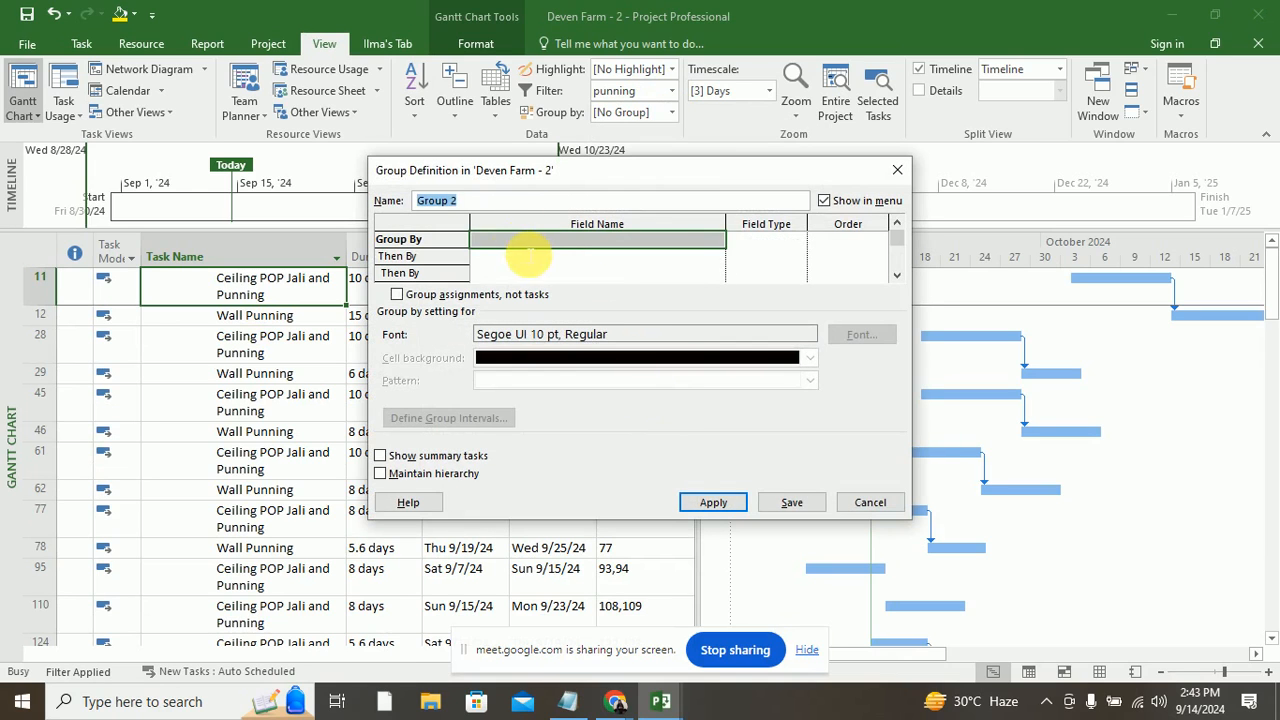
Step: Set the Group By field of Group 2 to Summary, apply the group, and look through the grouped tasks
{"action": "left_click", "coordinate": [535, 242]}
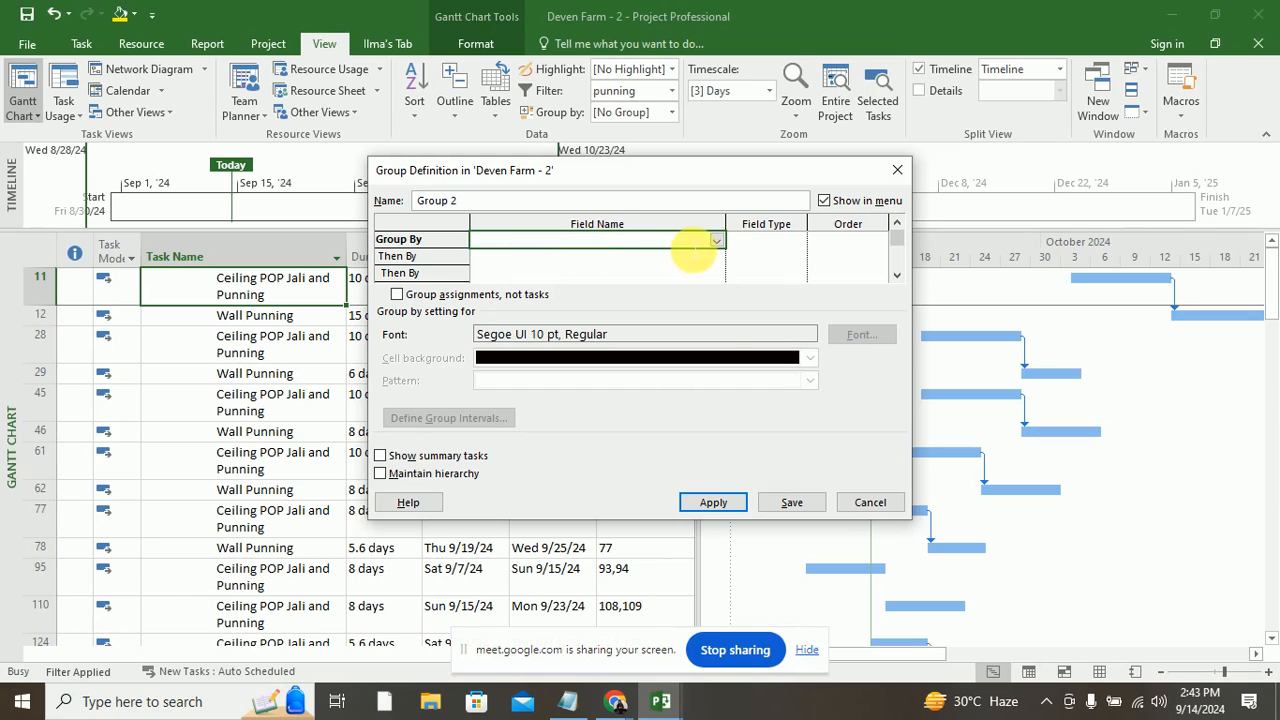
{"action": "left_click", "coordinate": [716, 241]}
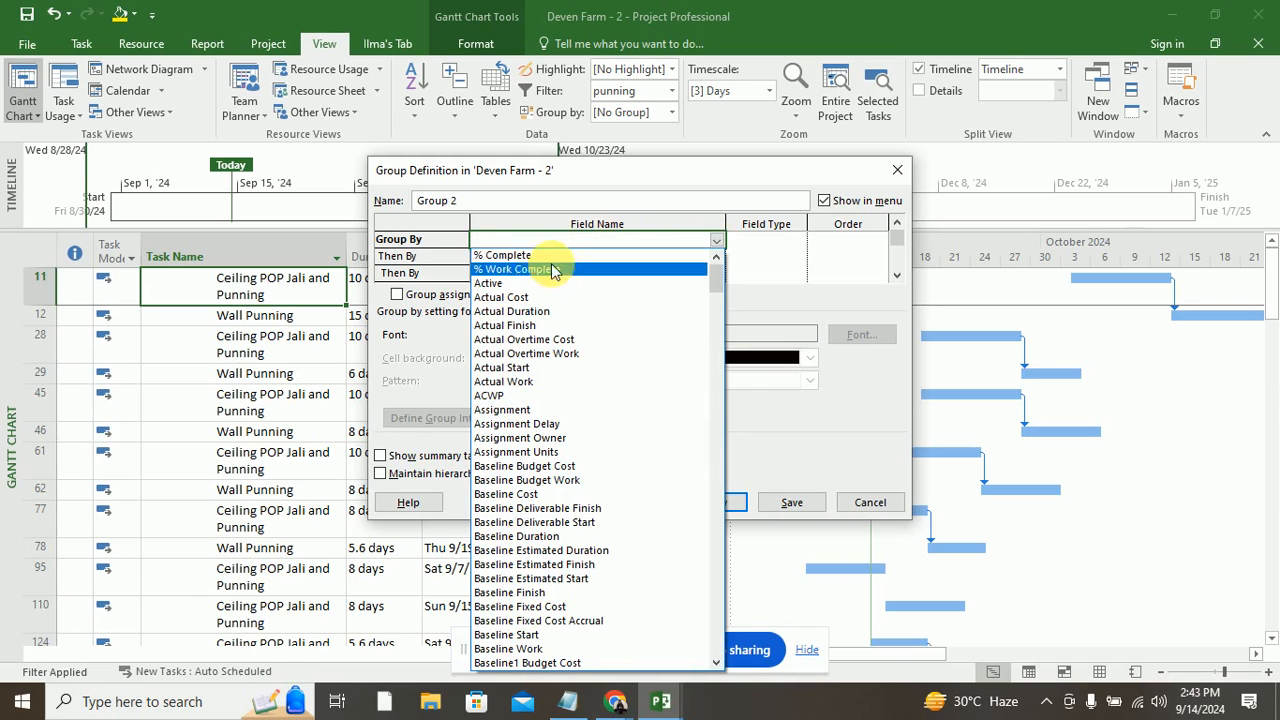
{"action": "scroll", "coordinate": [580, 385], "scroll_direction": "down", "scroll_amount": 7}
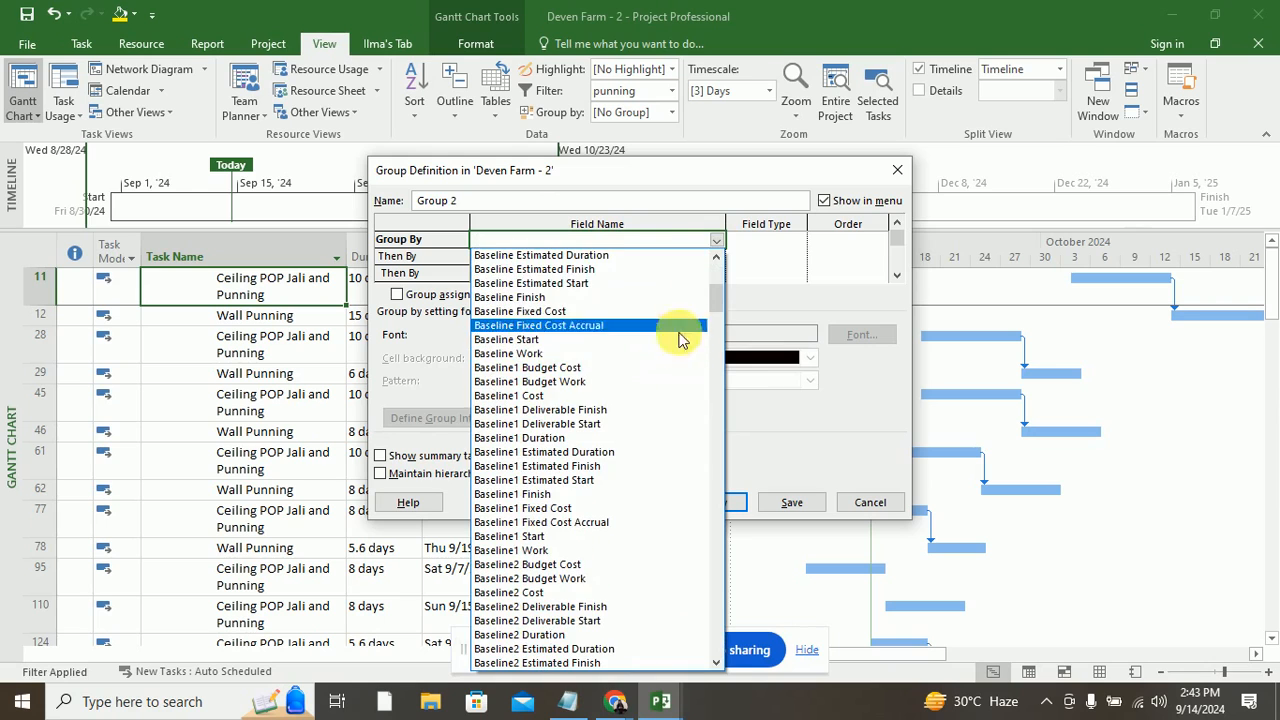
{"action": "left_click_drag", "start_coordinate": [714, 300], "coordinate": [700, 651]}
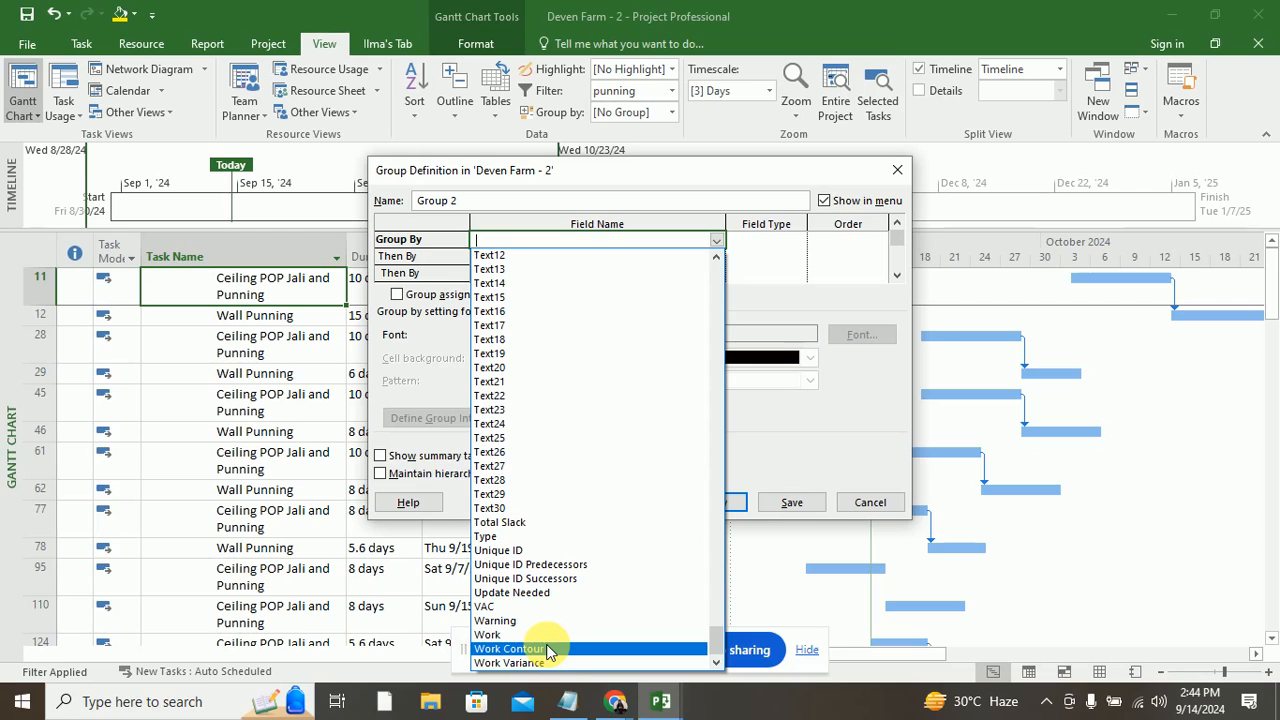
{"action": "type", "text": "Summary"}
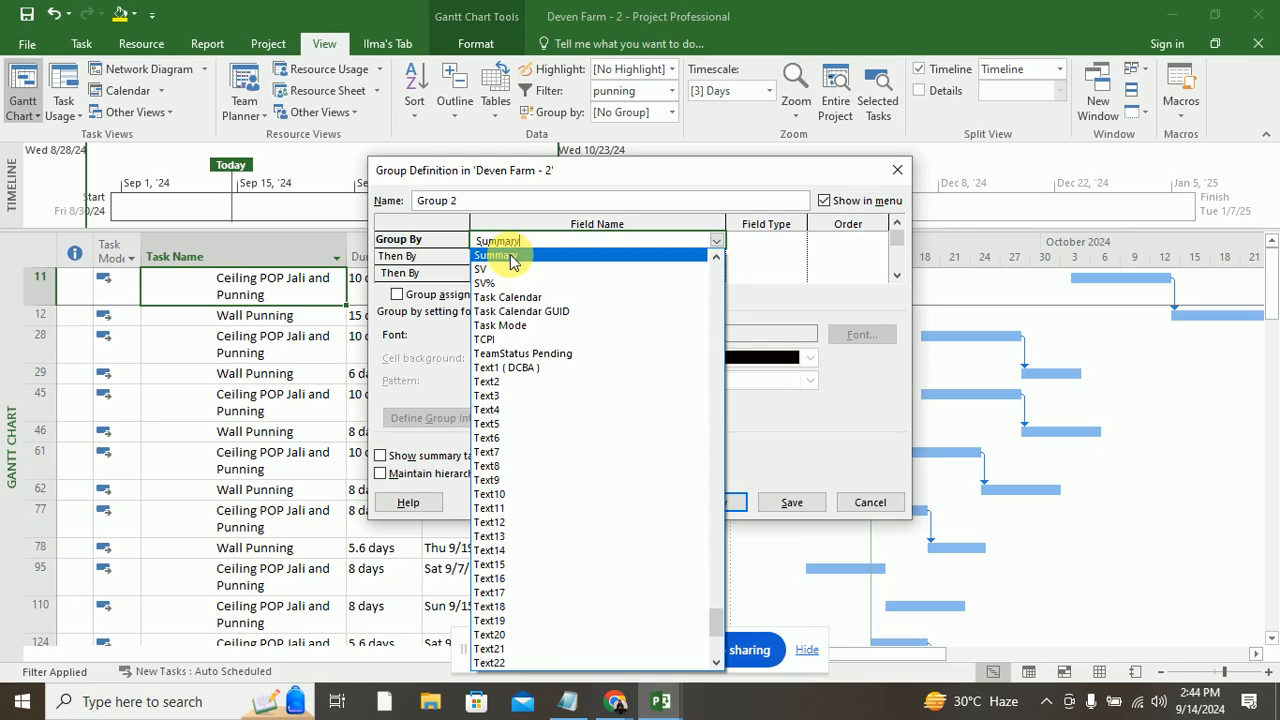
{"action": "left_click", "coordinate": [510, 256]}
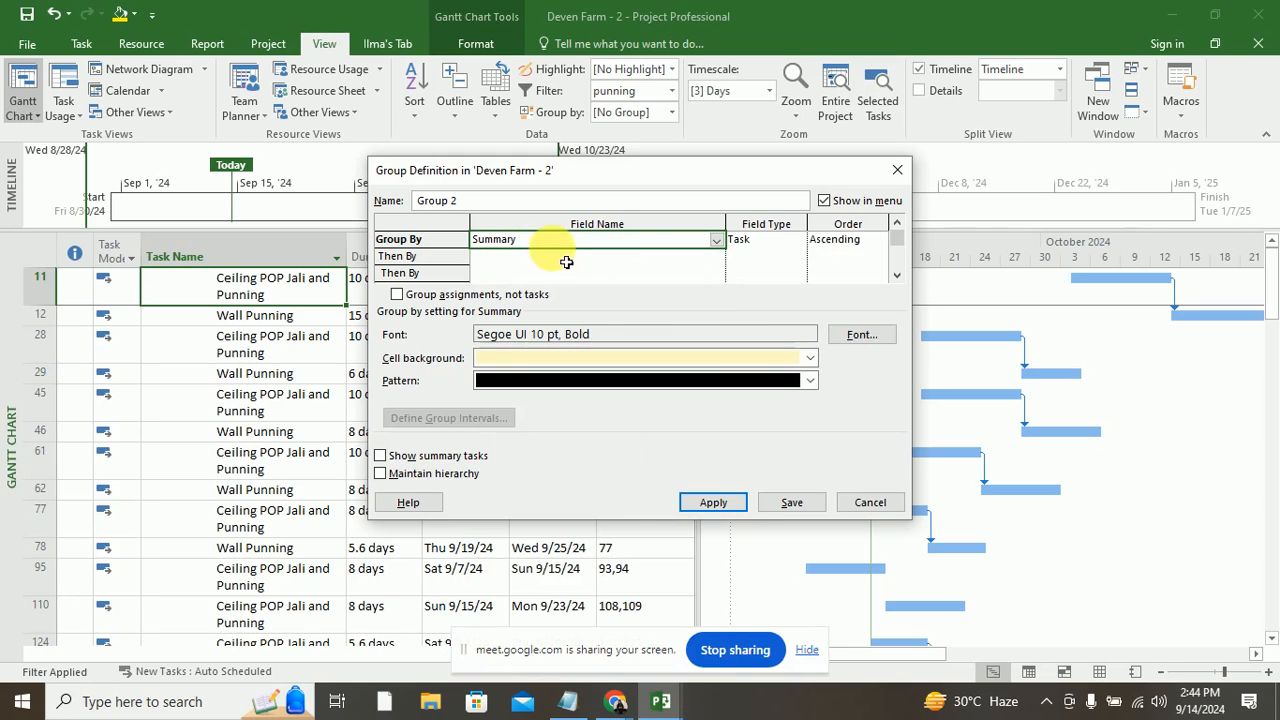
{"action": "left_click", "coordinate": [713, 504]}
{"action": "scroll", "coordinate": [291, 366], "scroll_direction": "down", "scroll_amount": 5}
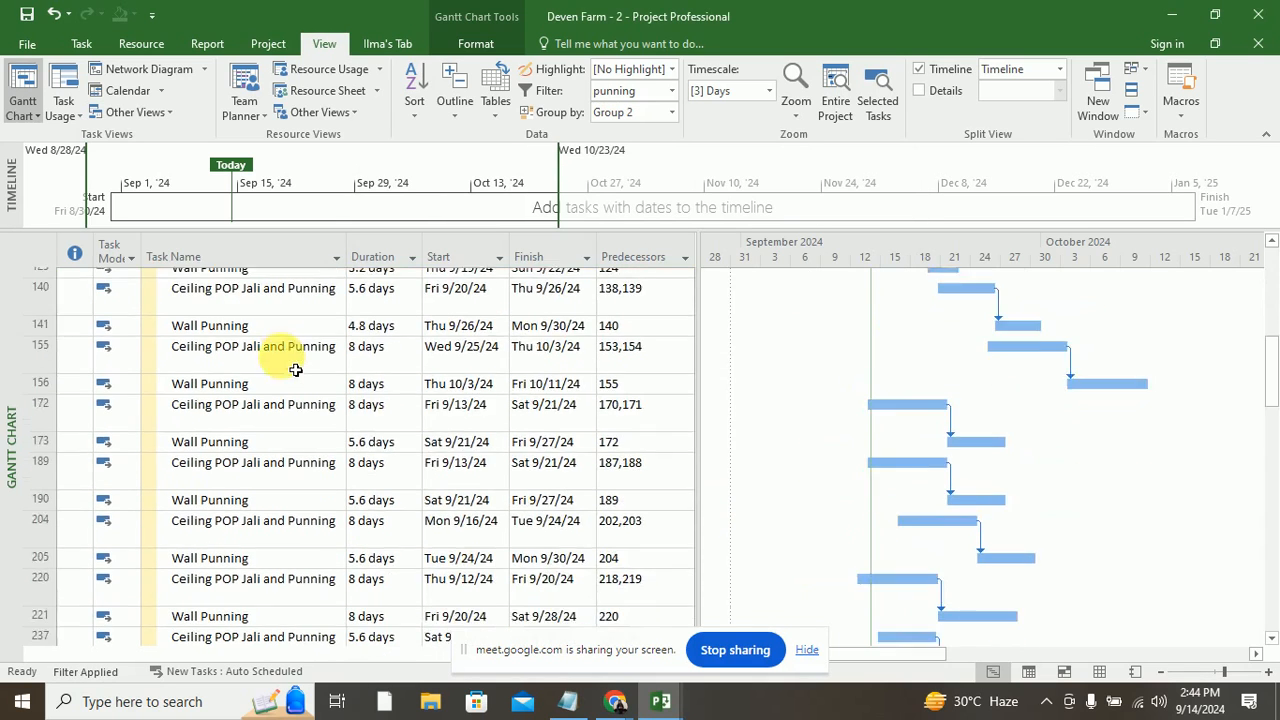
{"action": "scroll", "coordinate": [291, 366], "scroll_direction": "up", "scroll_amount": 5}
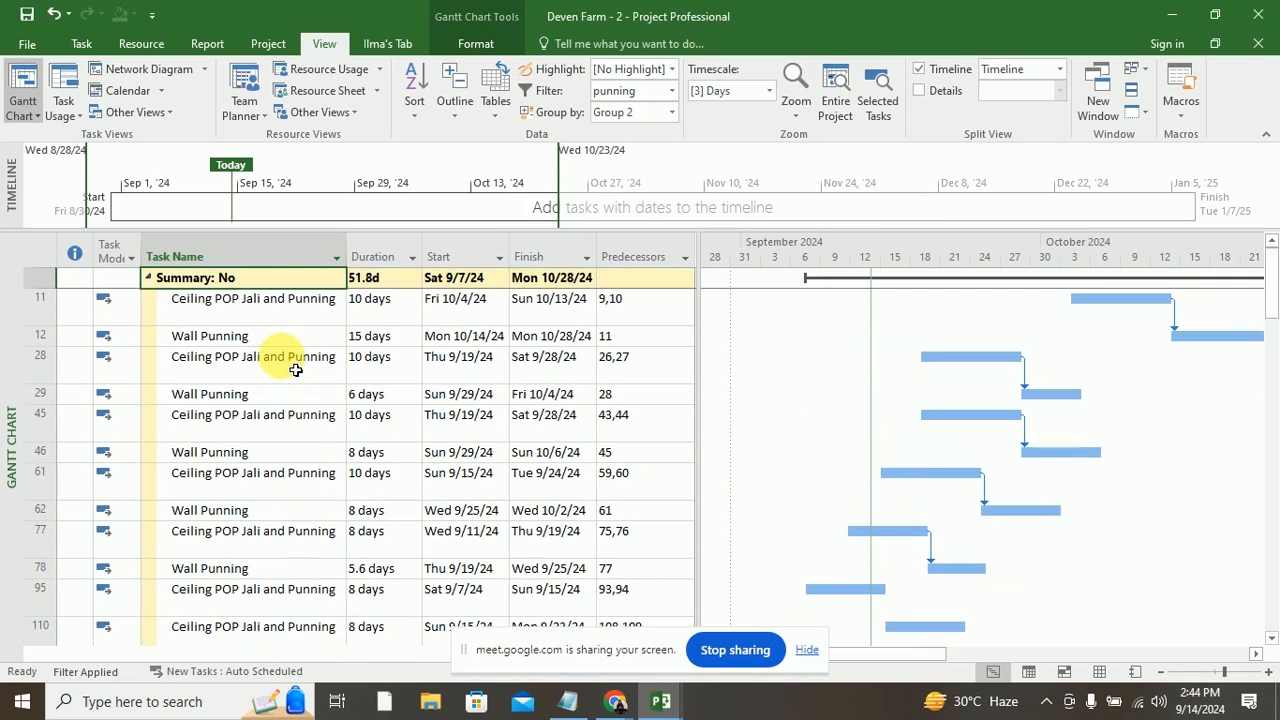
Step: Clear the punning filter while keeping the Summary grouping, and check the Summary: No group by collapsing and expanding it
{"action": "left_click", "coordinate": [148, 279]}
{"action": "left_click", "coordinate": [148, 279]}
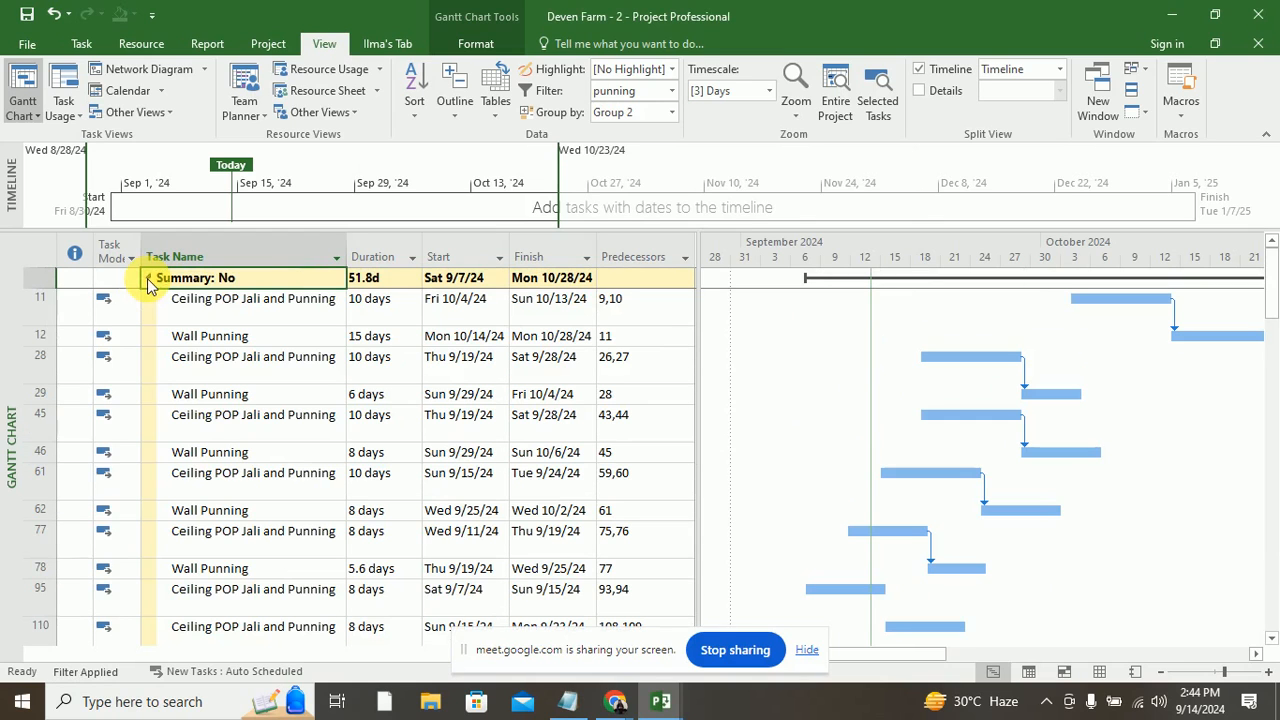
{"action": "left_click", "coordinate": [672, 91]}
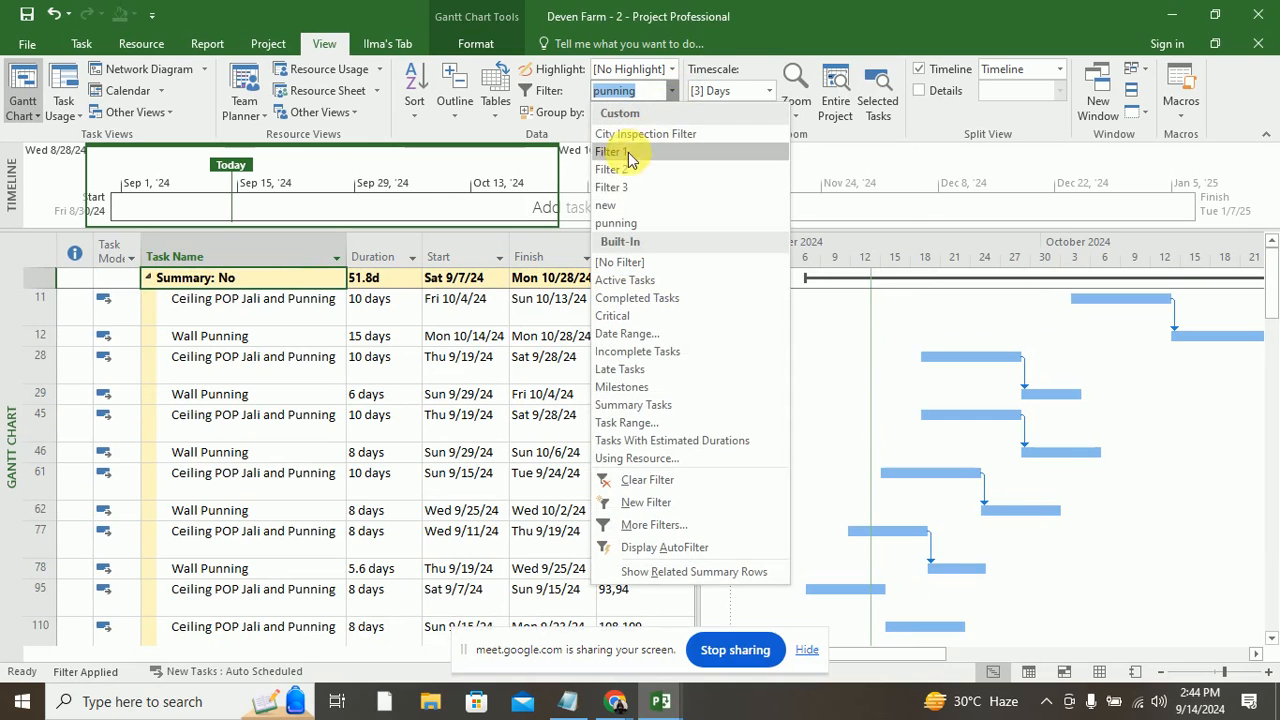
{"action": "left_click", "coordinate": [620, 262]}
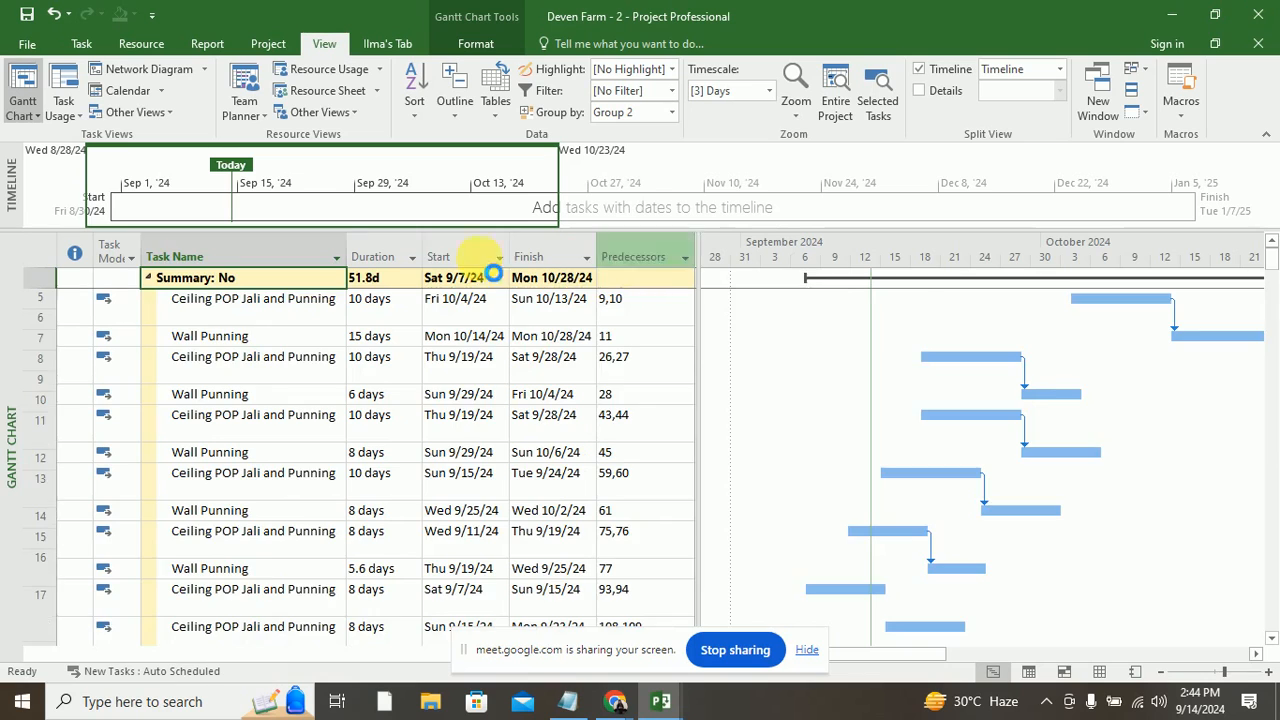
{"action": "left_click", "coordinate": [148, 279]}
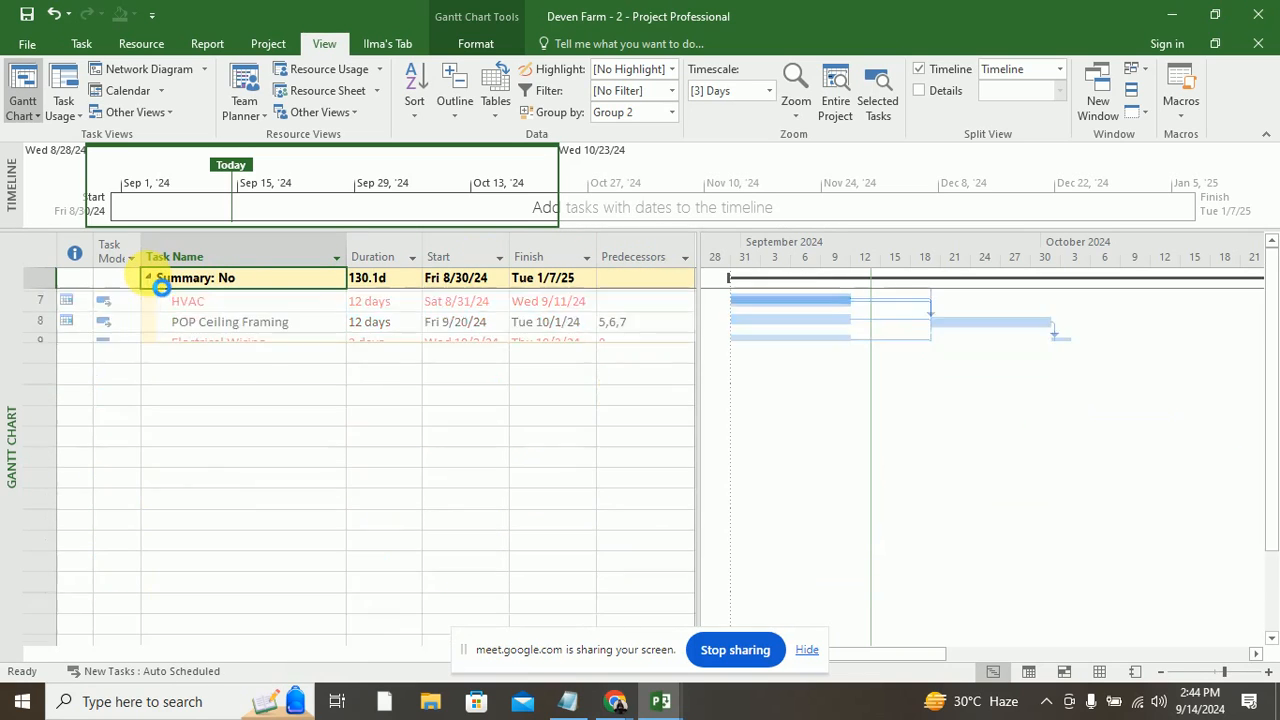
{"action": "left_click", "coordinate": [148, 279]}
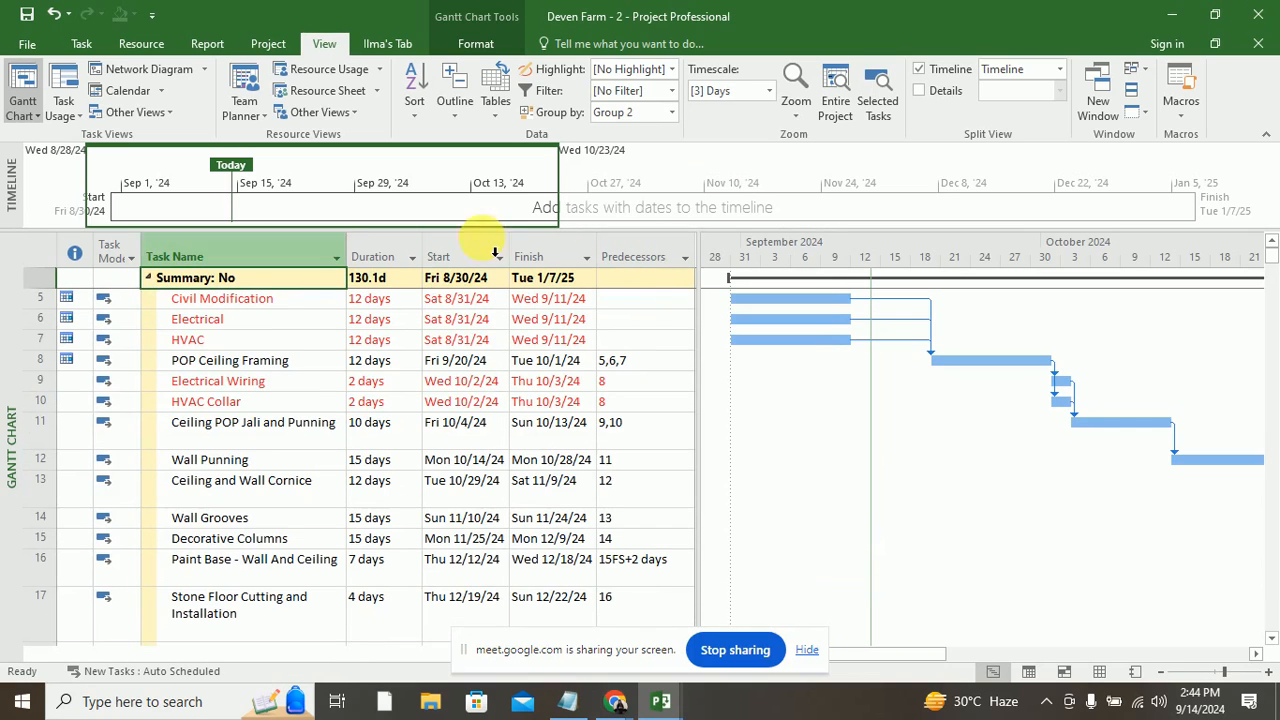
Step: Create Group 3 with Outline Level as its Group By field, apply it, and look through the grouped tasks
{"action": "left_click", "coordinate": [669, 113]}
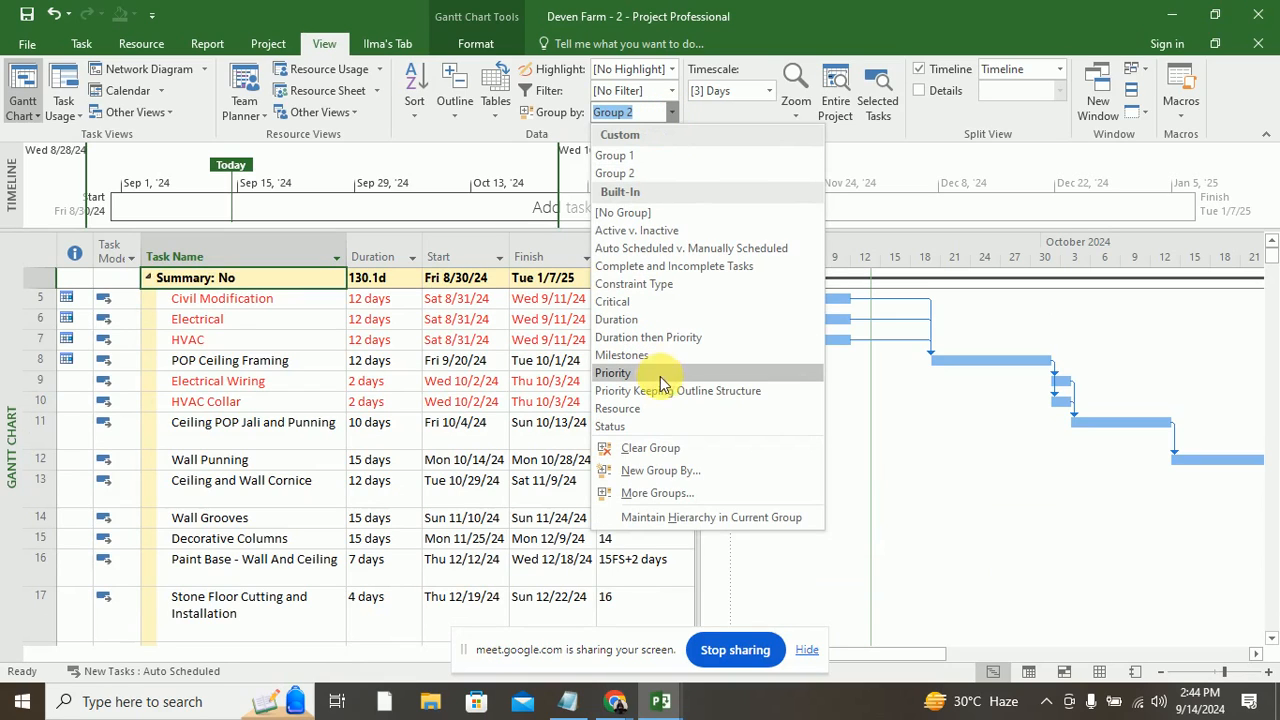
{"action": "left_click", "coordinate": [660, 471]}
{"action": "left_click", "coordinate": [525, 244]}
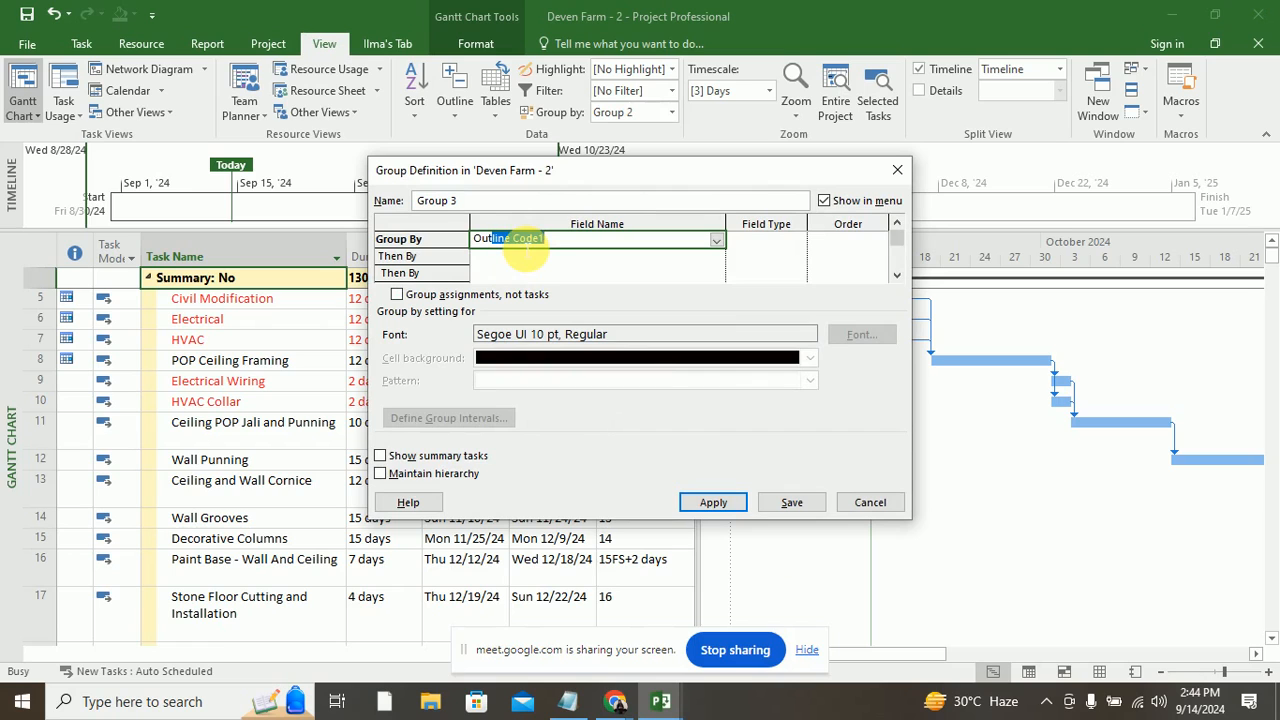
{"action": "left_click", "coordinate": [716, 241]}
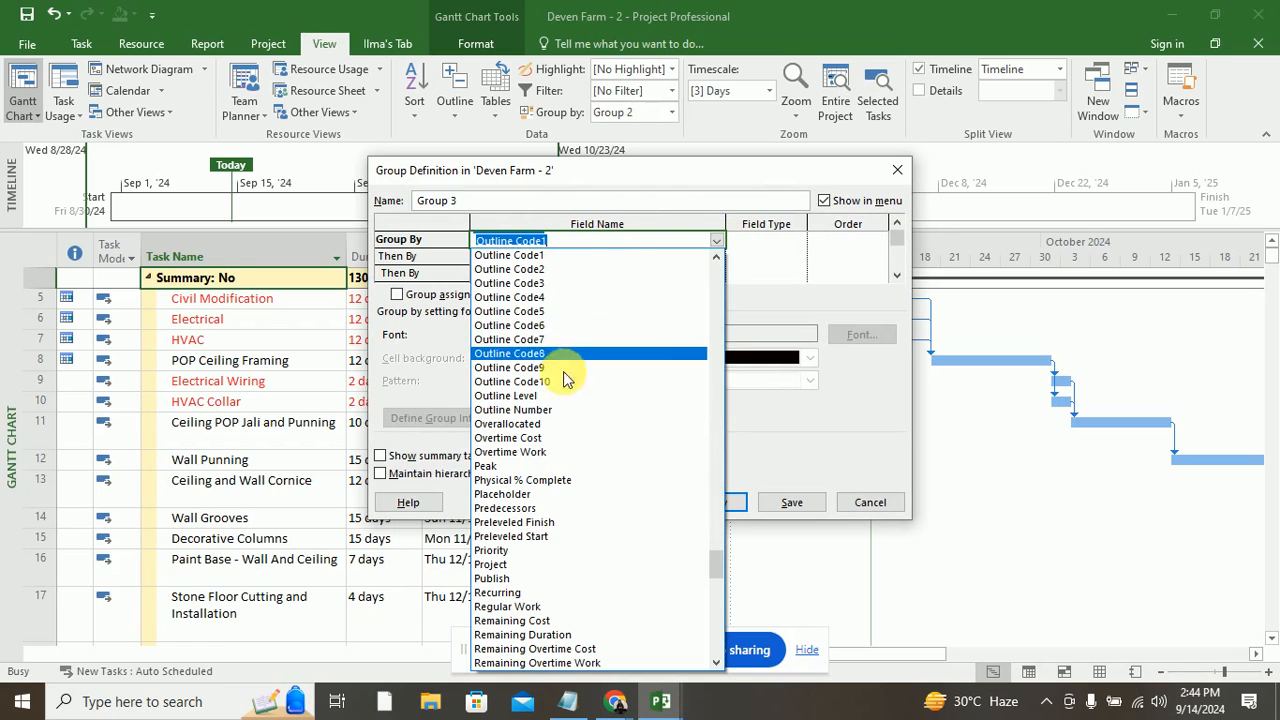
{"action": "left_click", "coordinate": [543, 396]}
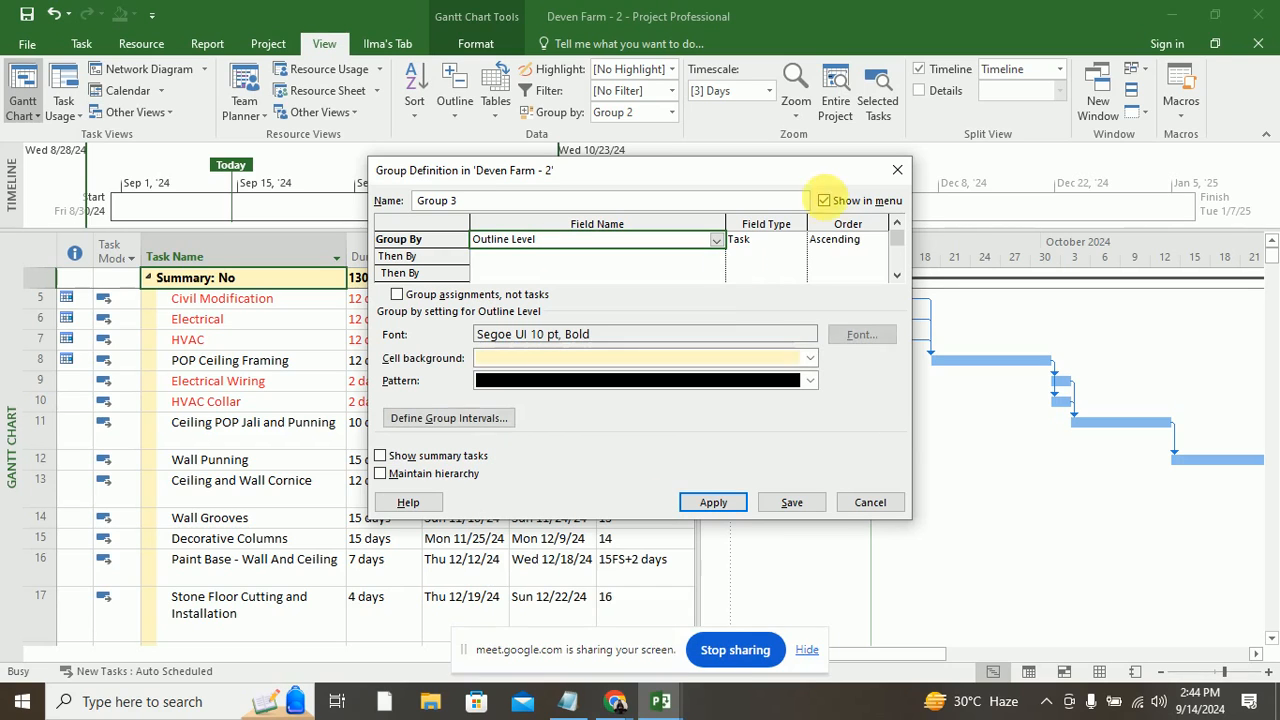
{"action": "left_click", "coordinate": [725, 510]}
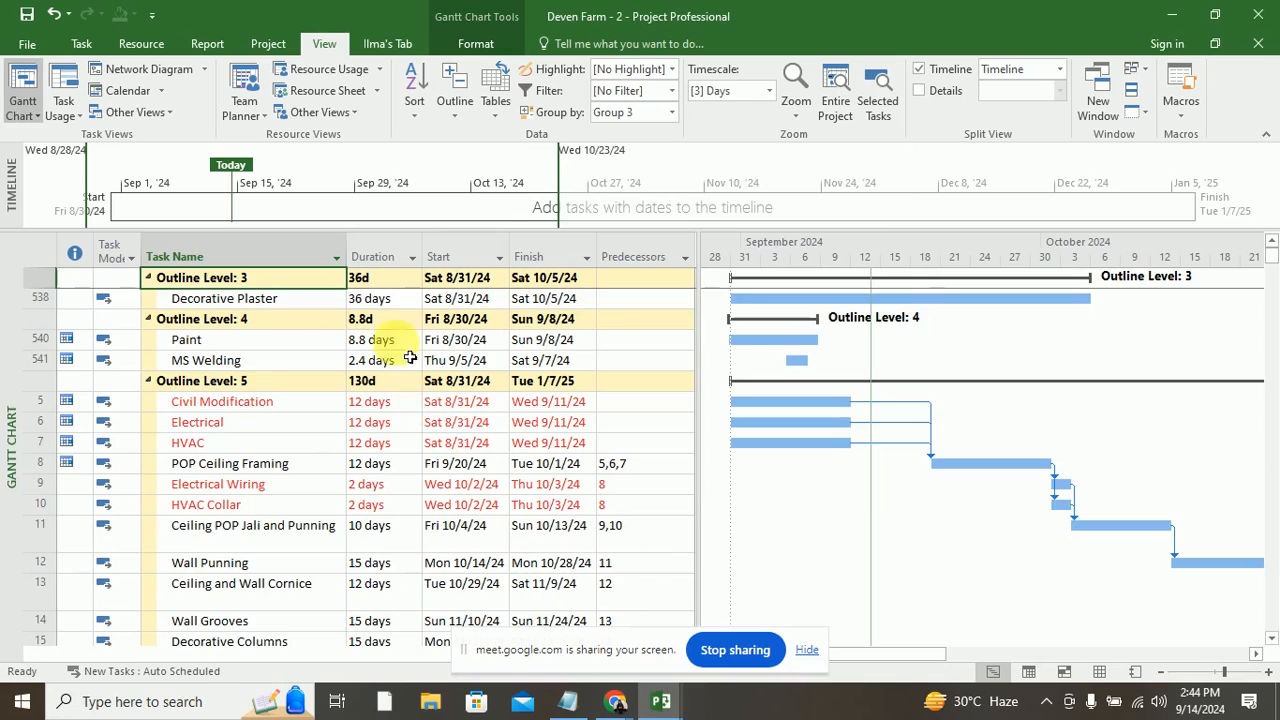
{"action": "scroll", "coordinate": [328, 372], "scroll_direction": "down", "scroll_amount": 6}
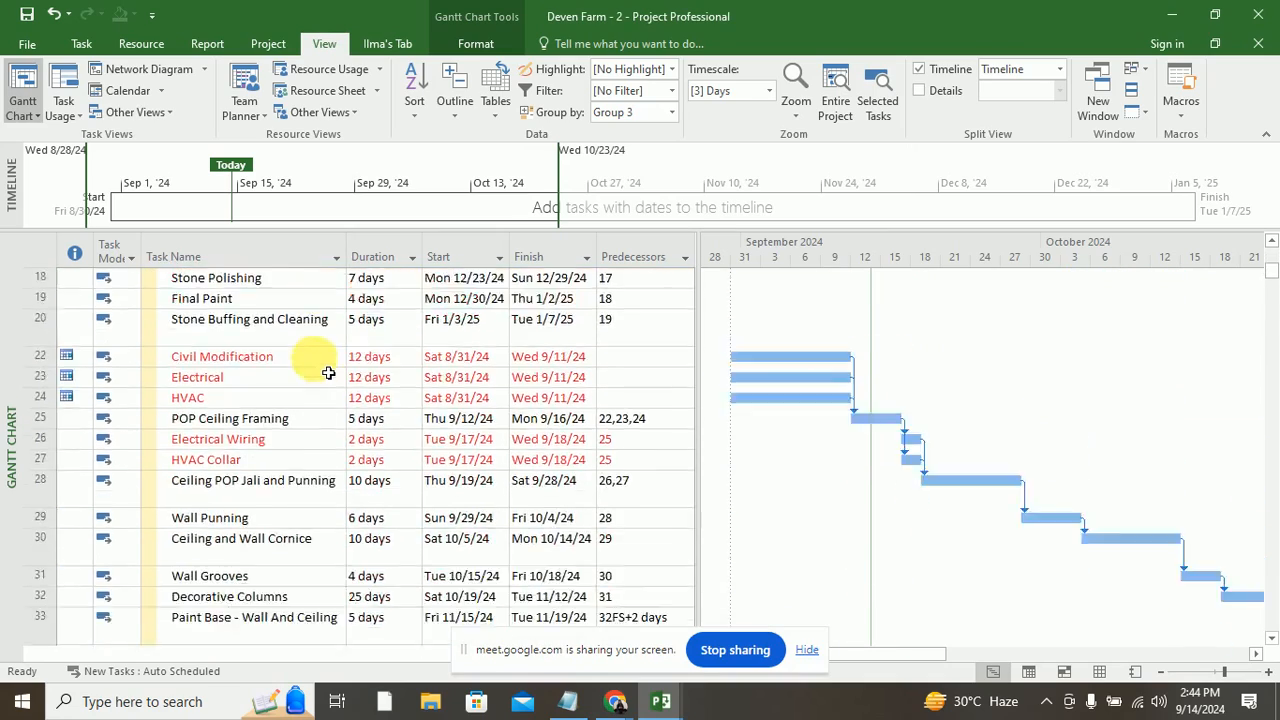
{"action": "scroll", "coordinate": [328, 372], "scroll_direction": "up", "scroll_amount": 6}
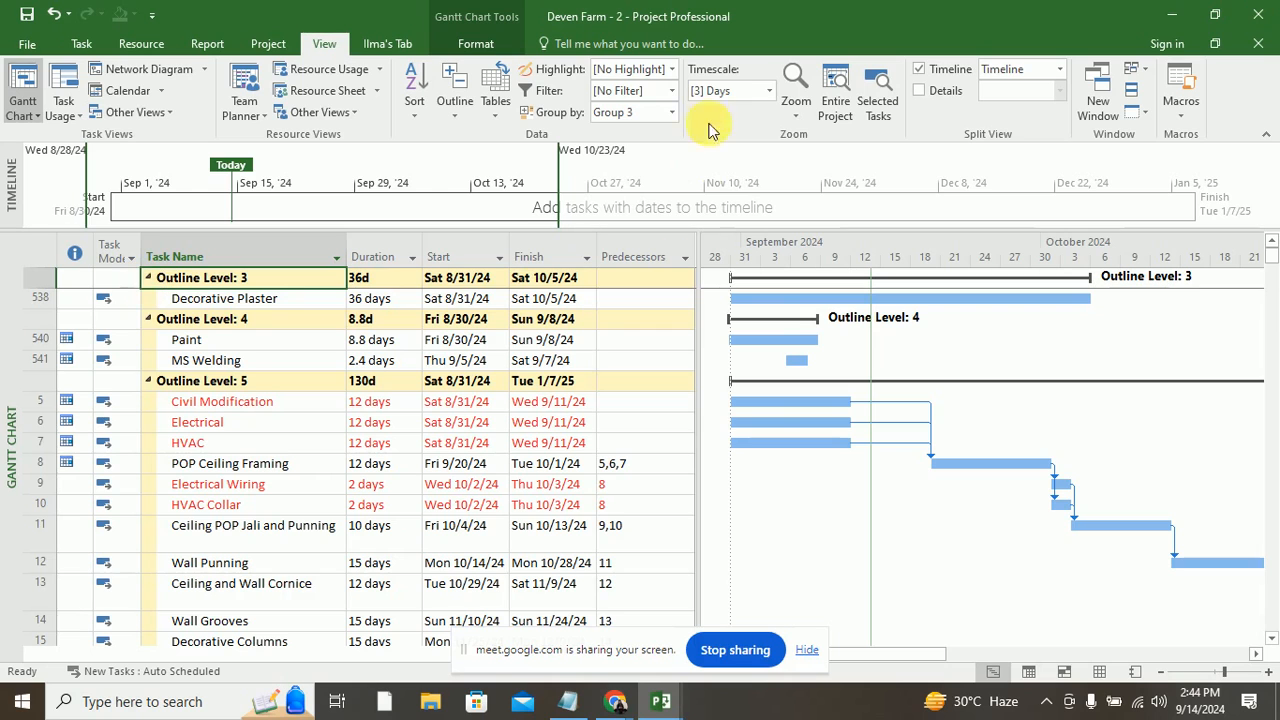
Step: Apply the punning filter to the tasks grouped by outline level and look through the filtered list
{"action": "left_click", "coordinate": [671, 97]}
{"action": "left_click", "coordinate": [634, 223]}
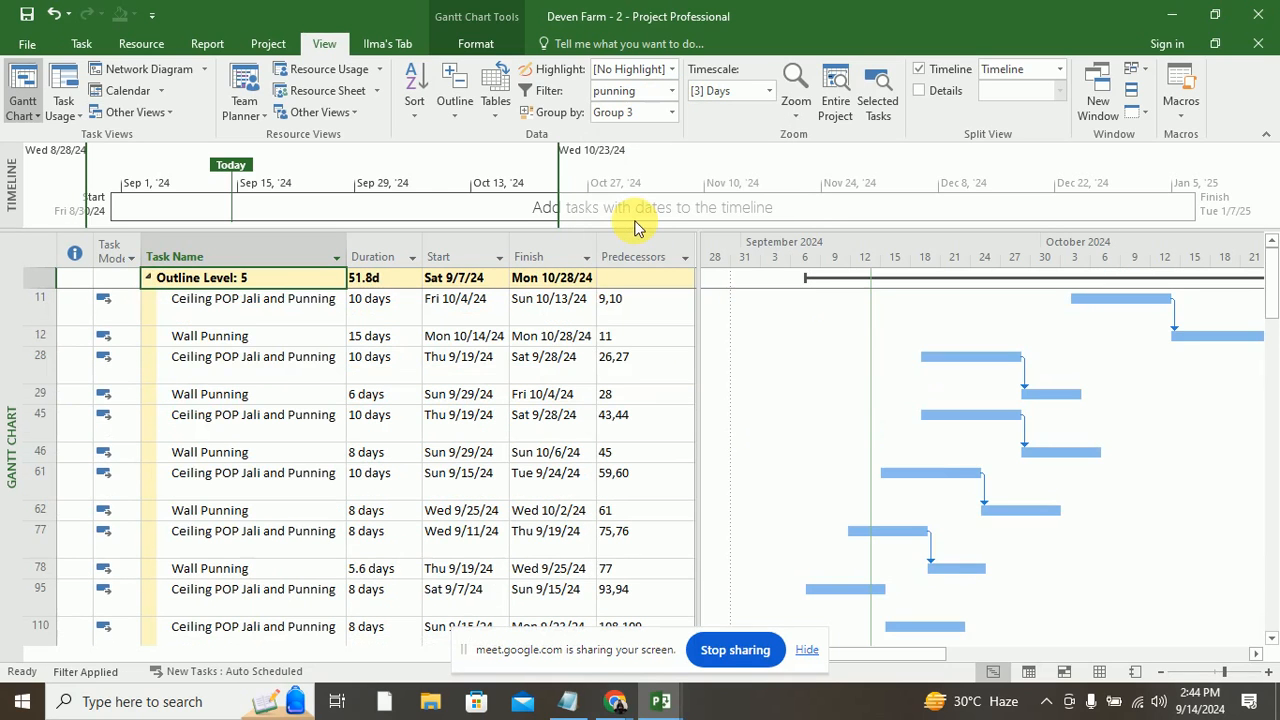
{"action": "scroll", "coordinate": [220, 360], "scroll_direction": "down", "scroll_amount": 10}
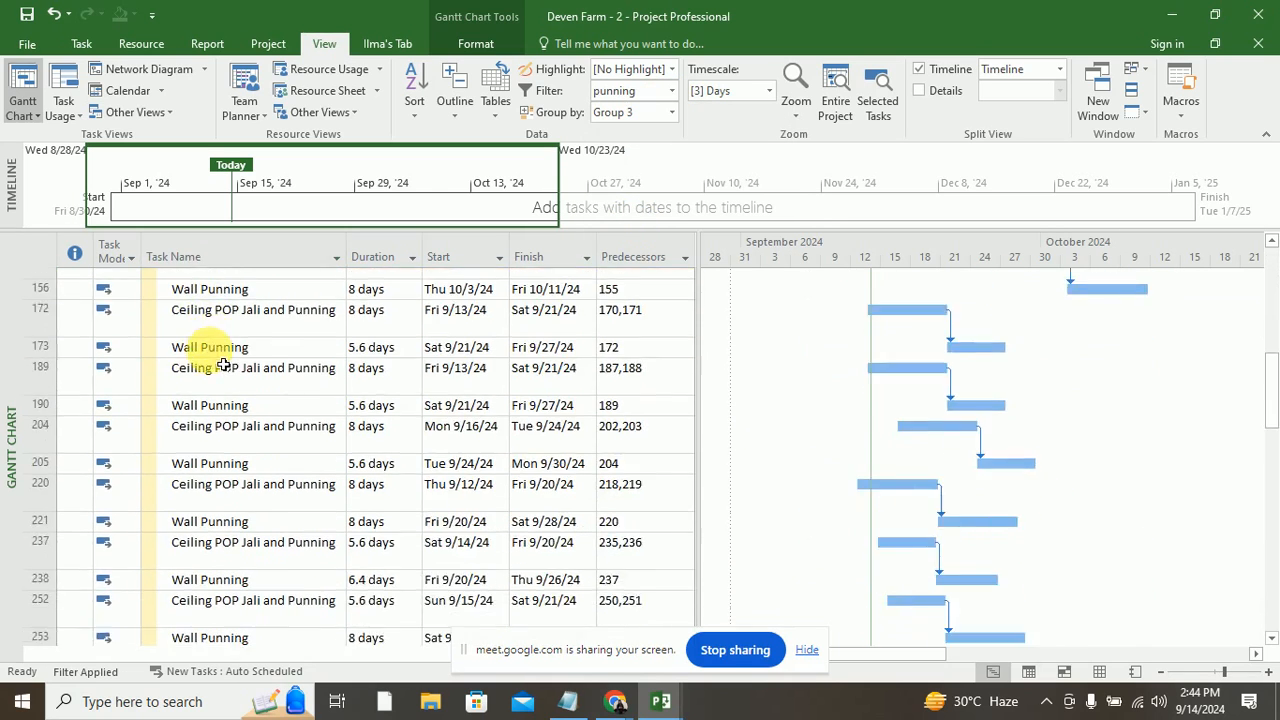
{"action": "scroll", "coordinate": [222, 364], "scroll_direction": "up", "scroll_amount": 10}
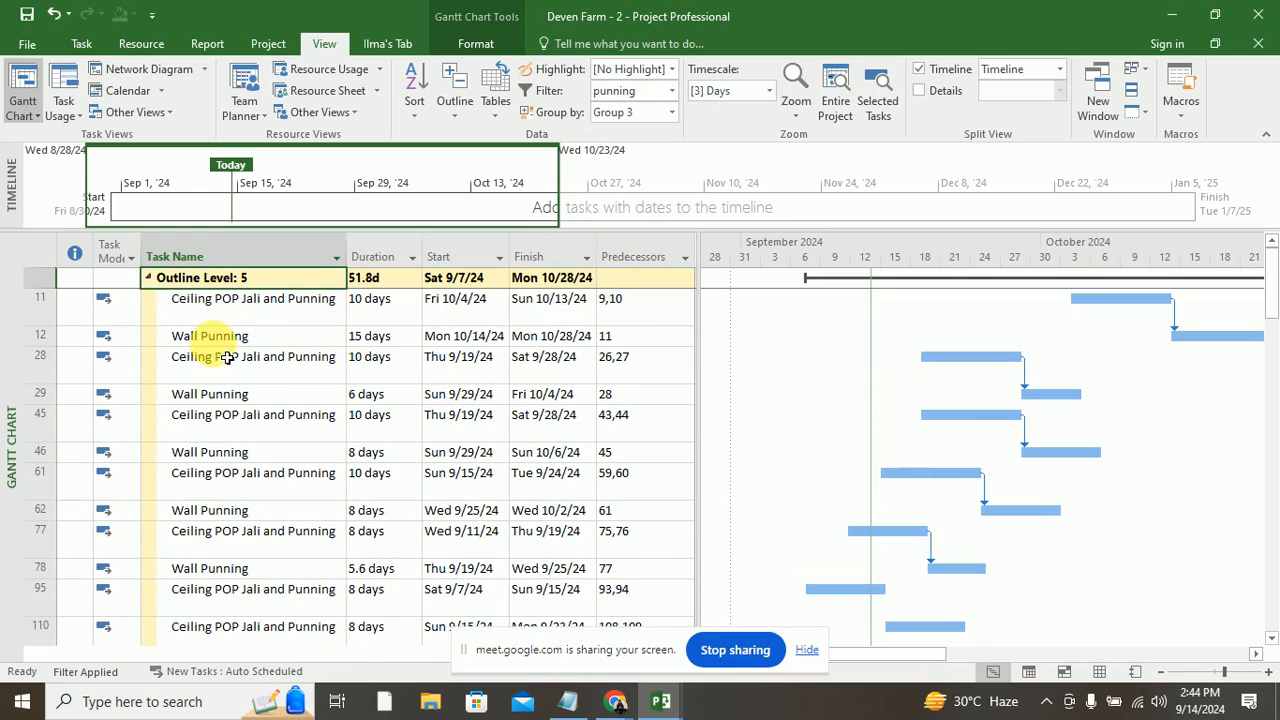
Step: Open the definition of the custom task group Group 3 for editing
{"action": "left_click", "coordinate": [453, 108]}
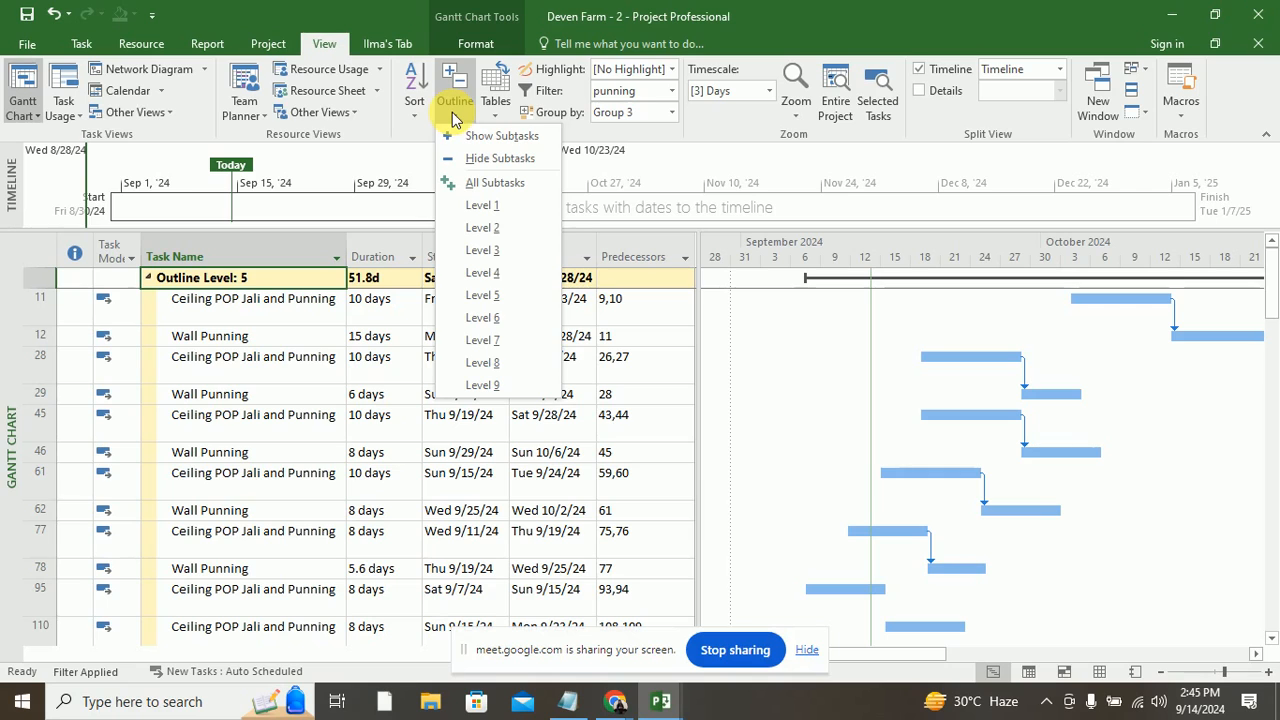
{"action": "left_click", "coordinate": [452, 112]}
{"action": "left_click", "coordinate": [672, 112]}
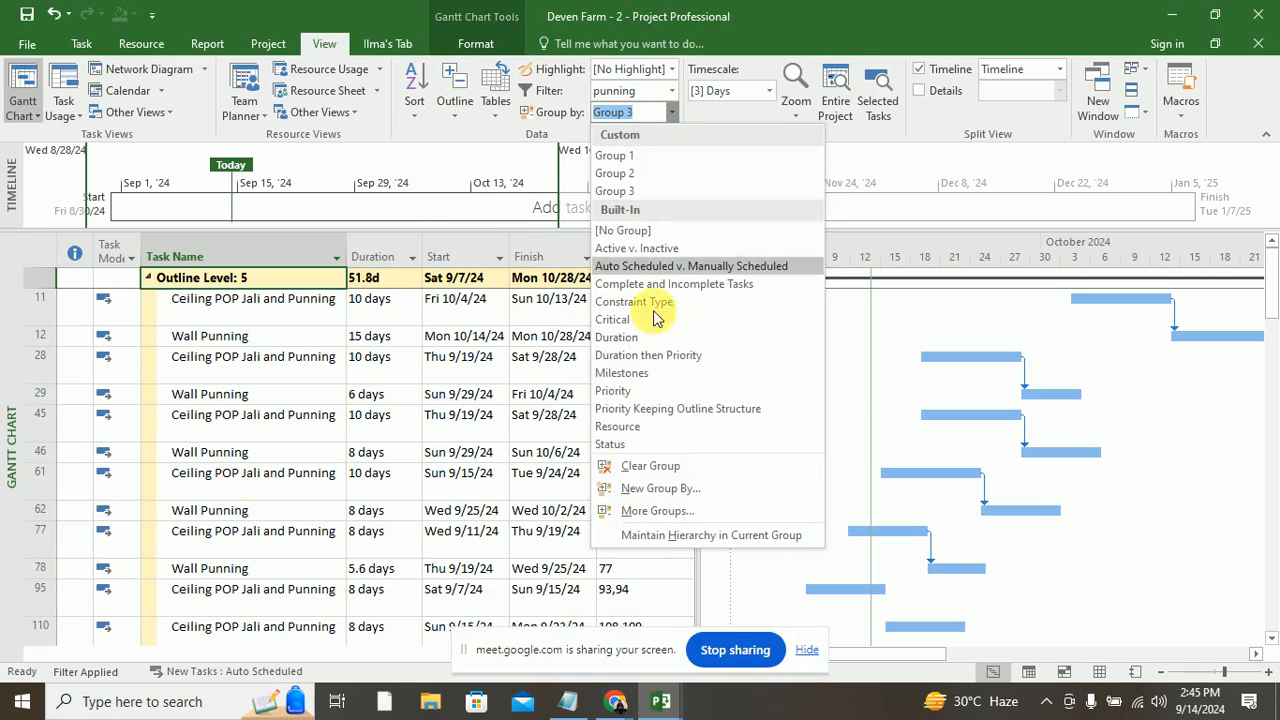
{"action": "left_click", "coordinate": [657, 511]}
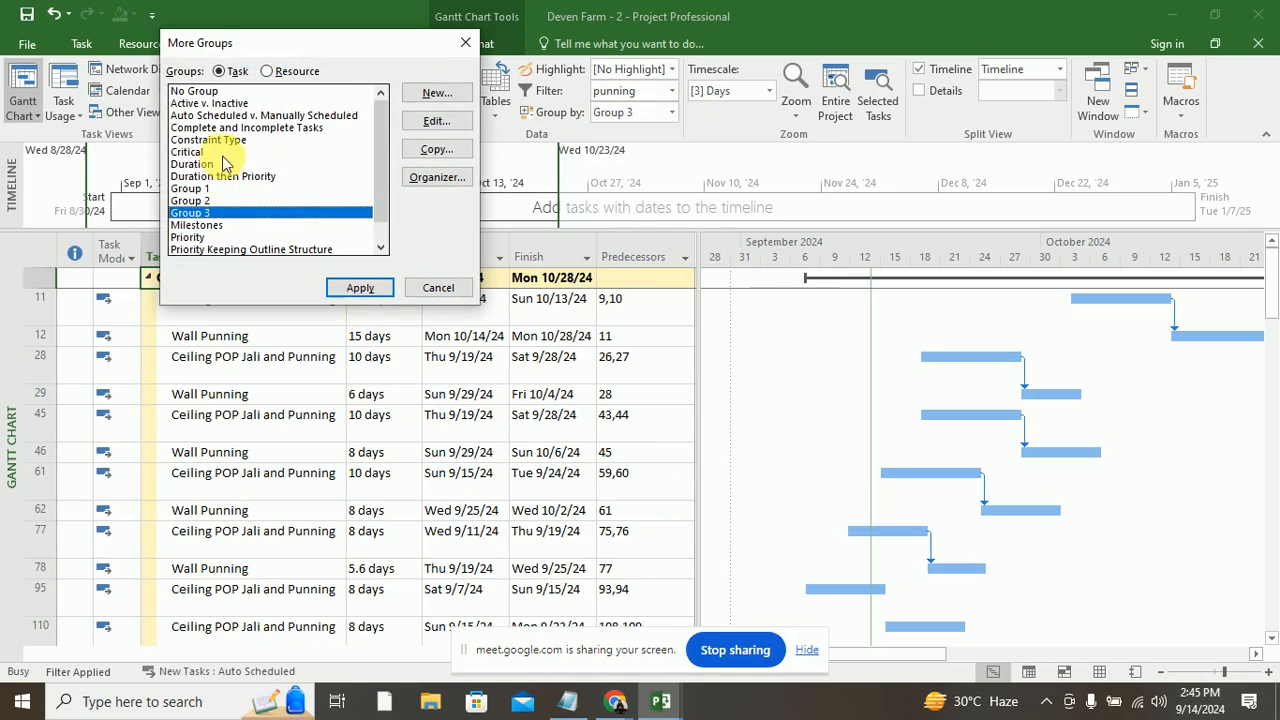
{"action": "left_click", "coordinate": [436, 121]}
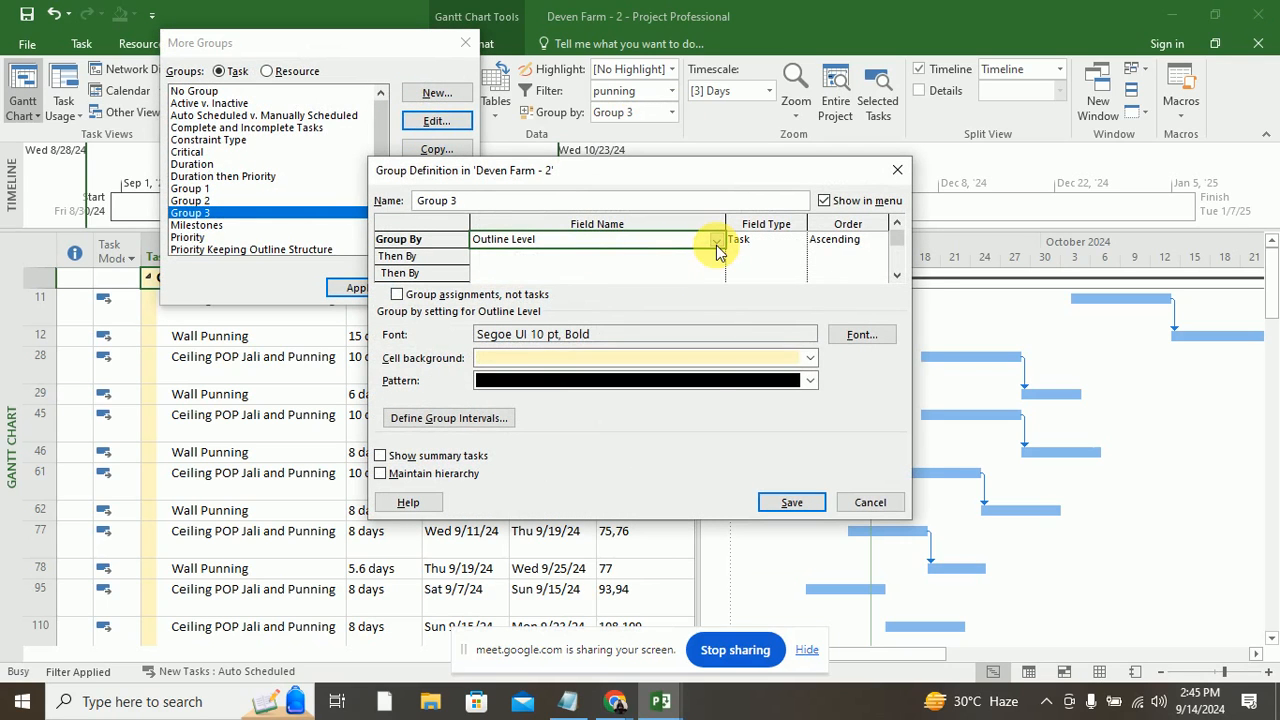
Step: Look through the whole list of fields available for the Group By row of Group 3
{"action": "left_click", "coordinate": [717, 241]}
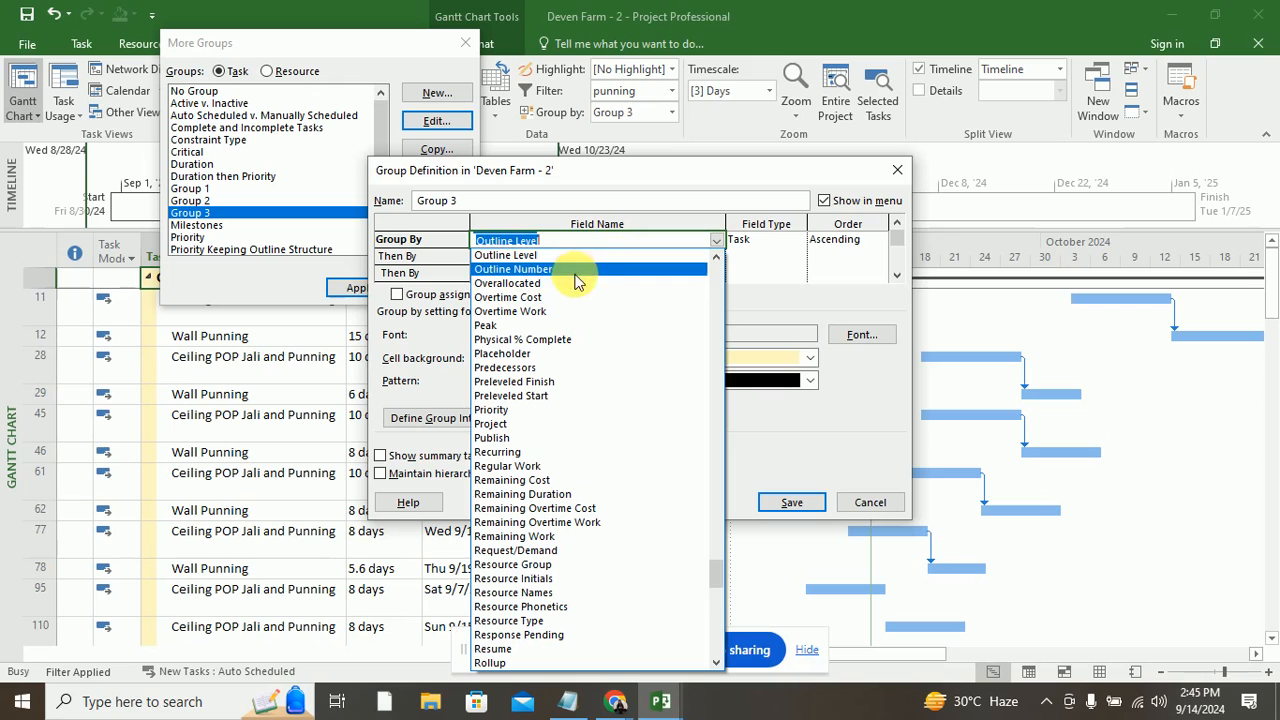
{"action": "scroll", "coordinate": [563, 306], "scroll_direction": "up", "scroll_amount": 1}
{"action": "scroll", "coordinate": [563, 313], "scroll_direction": "up", "scroll_amount": 5}
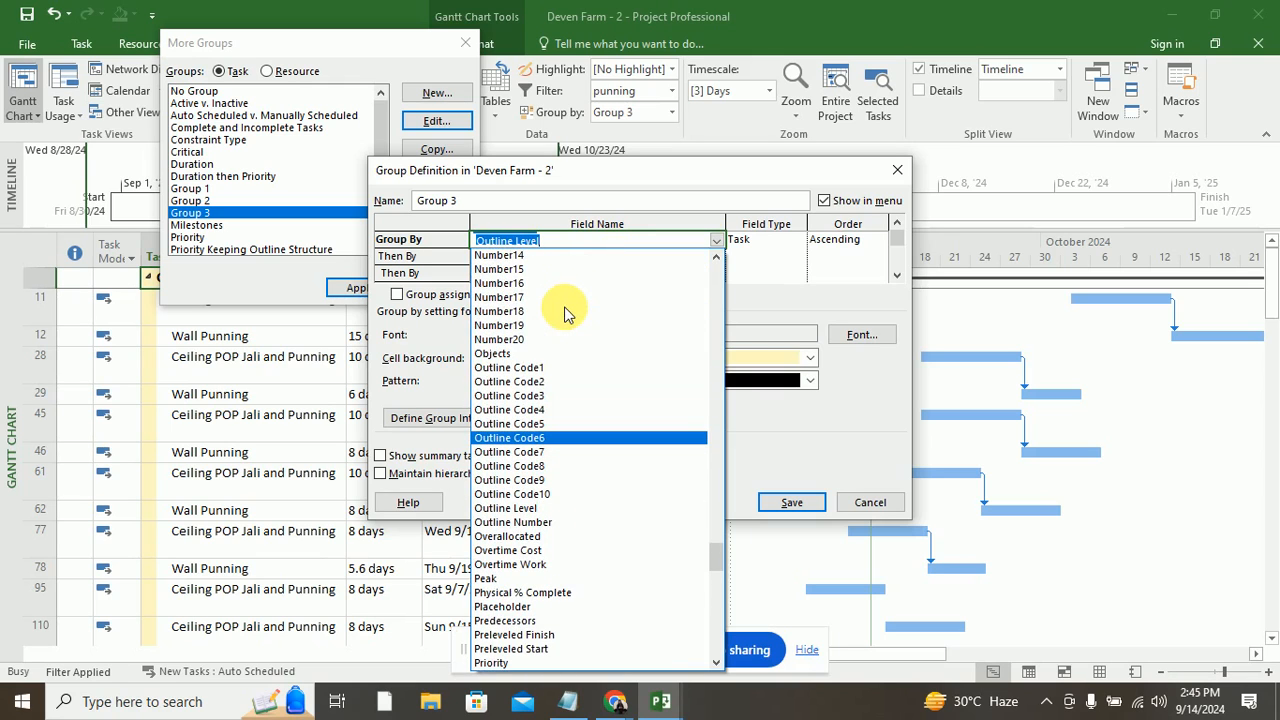
{"action": "scroll", "coordinate": [563, 313], "scroll_direction": "up", "scroll_amount": 12}
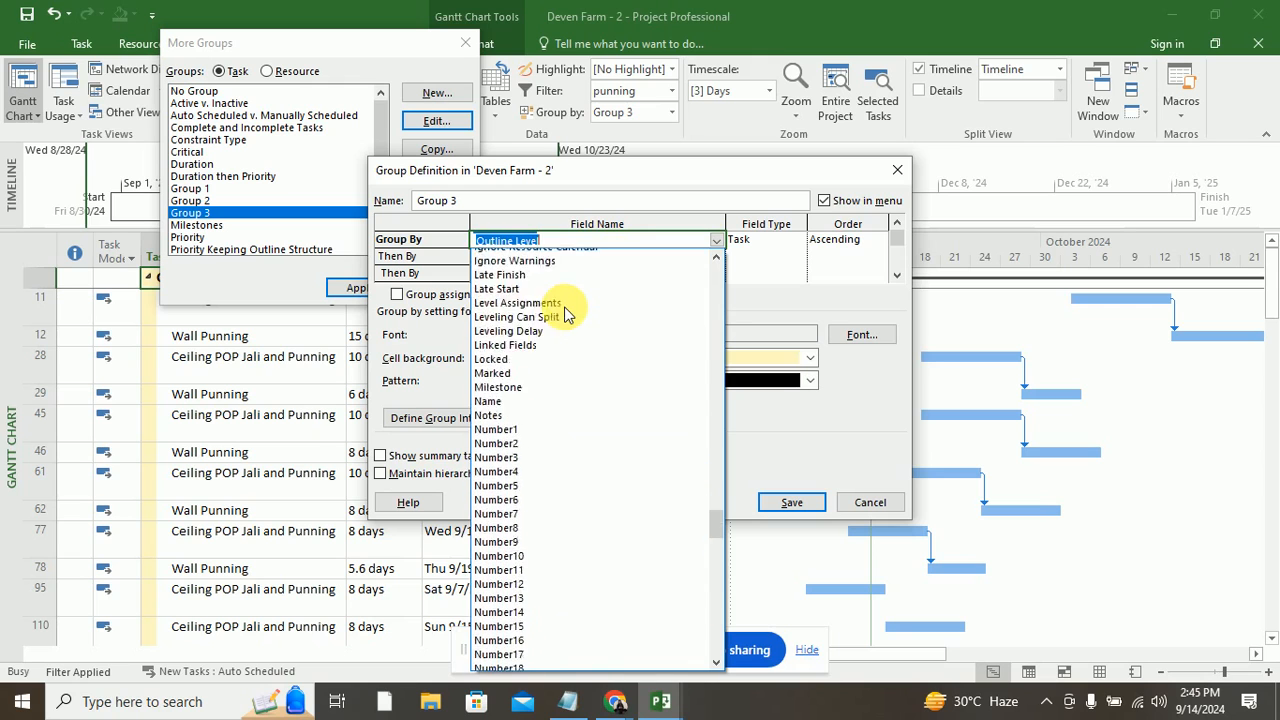
{"action": "scroll", "coordinate": [565, 313], "scroll_direction": "up", "scroll_amount": 2}
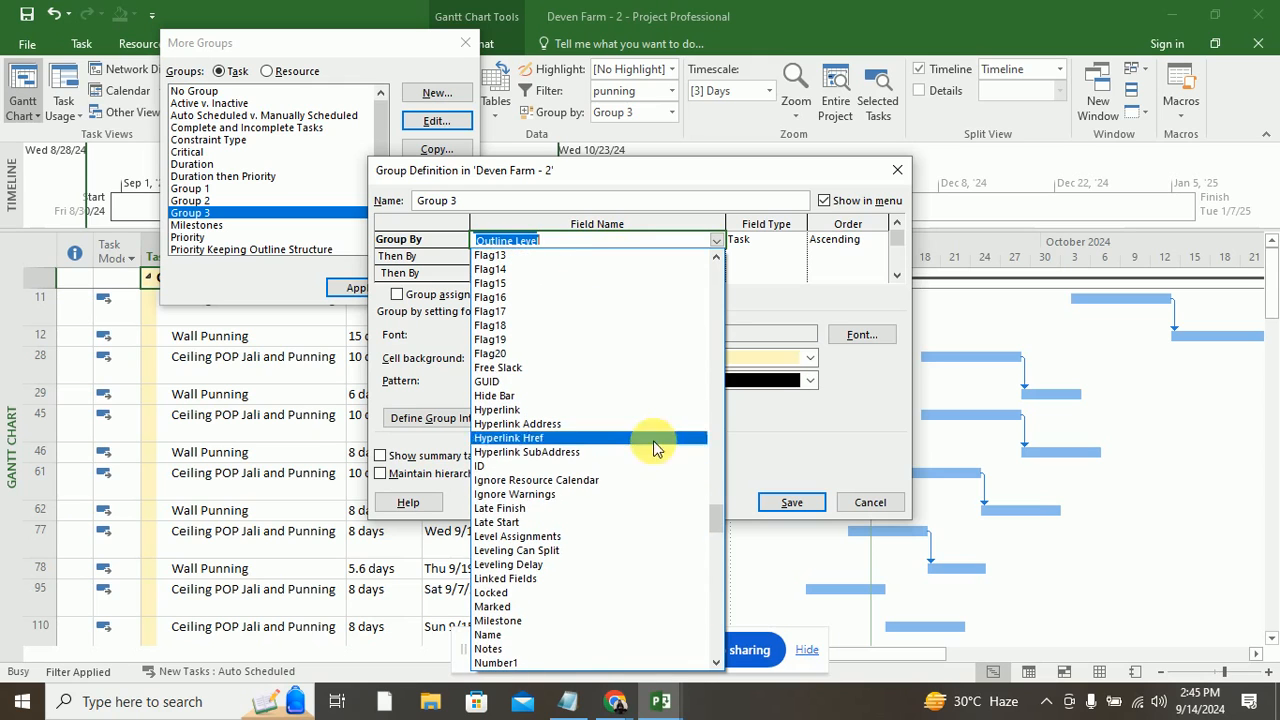
{"action": "left_click_drag", "start_coordinate": [714, 510], "coordinate": [706, 278]}
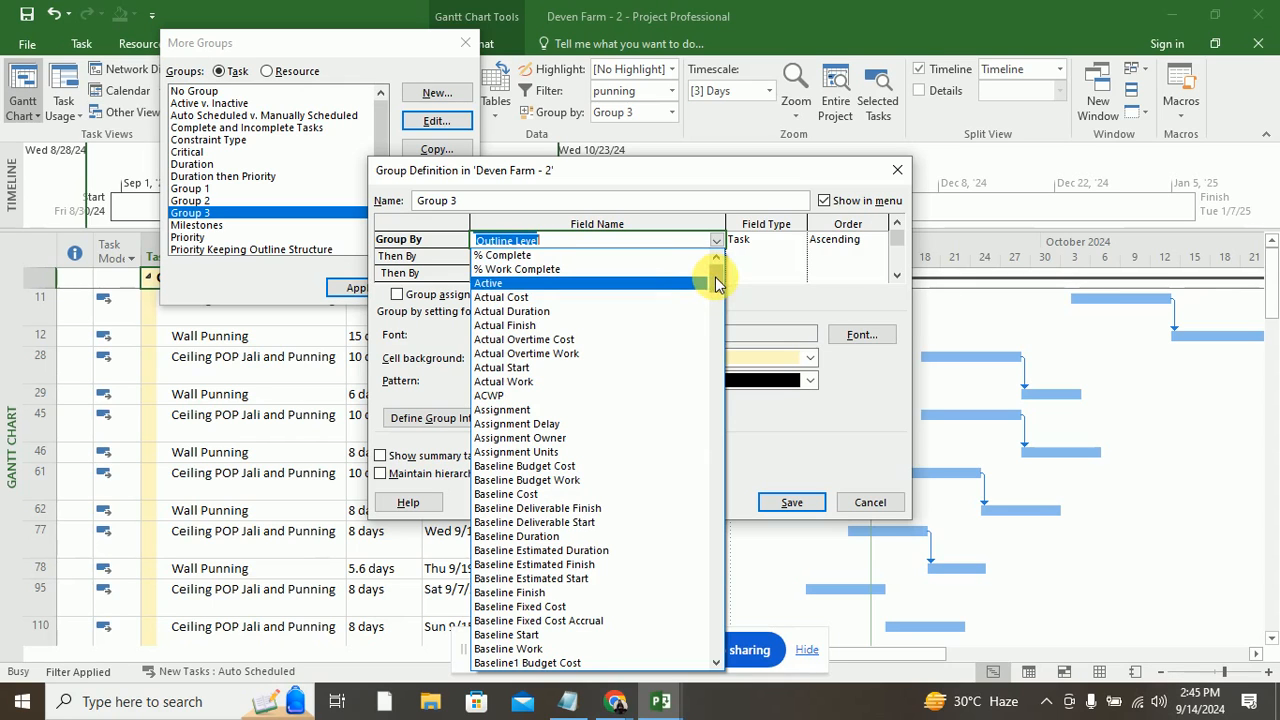
{"action": "scroll", "coordinate": [716, 283], "scroll_direction": "down", "scroll_amount": 11}
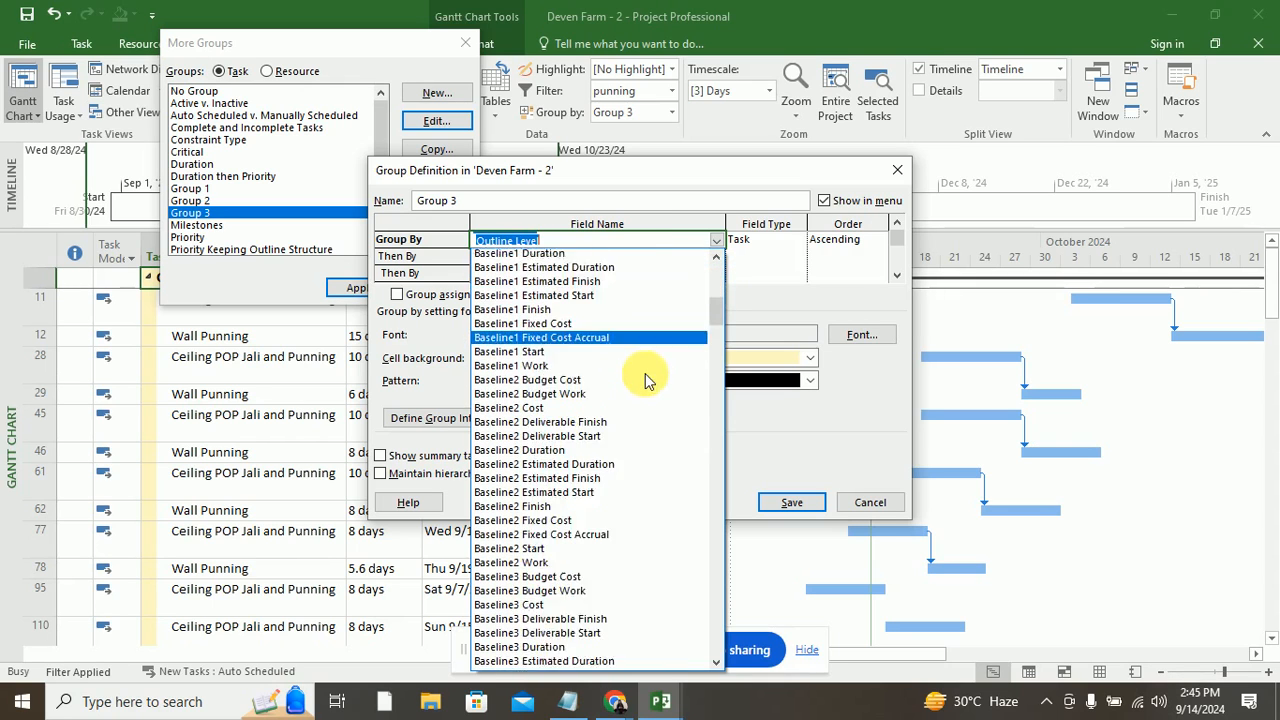
{"action": "scroll", "coordinate": [645, 380], "scroll_direction": "down", "scroll_amount": 20}
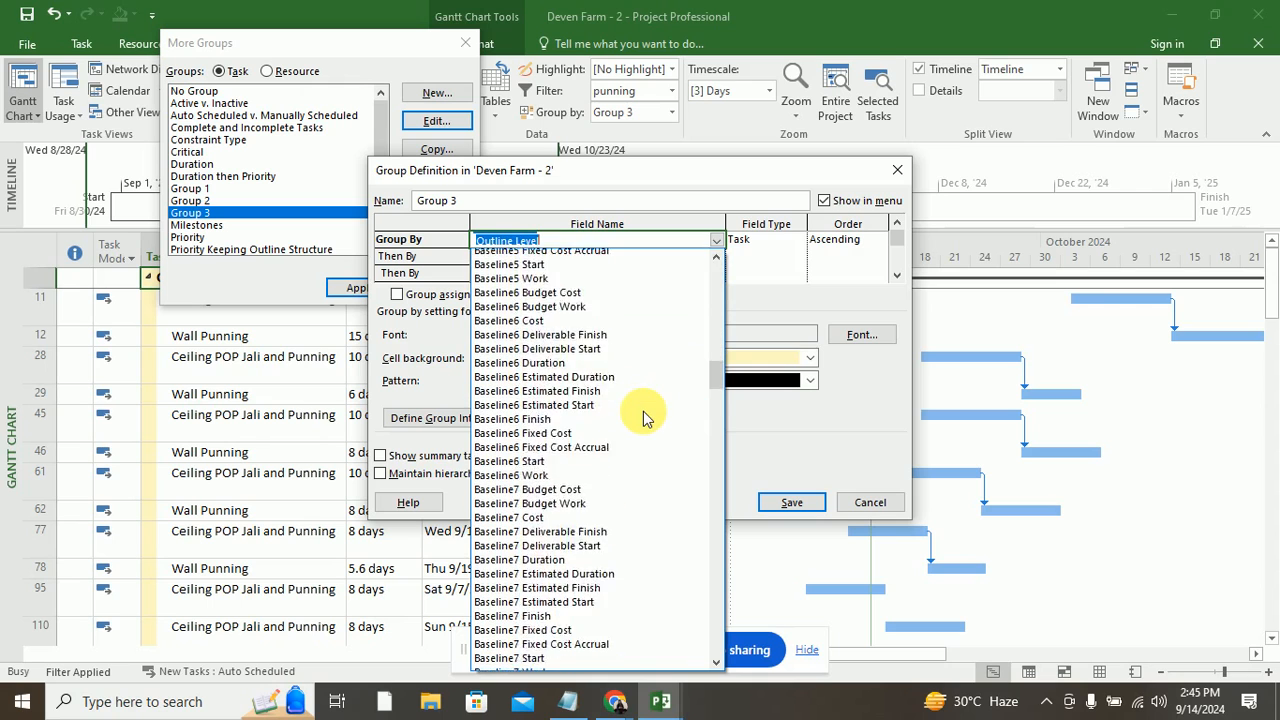
{"action": "scroll", "coordinate": [645, 418], "scroll_direction": "down", "scroll_amount": 16}
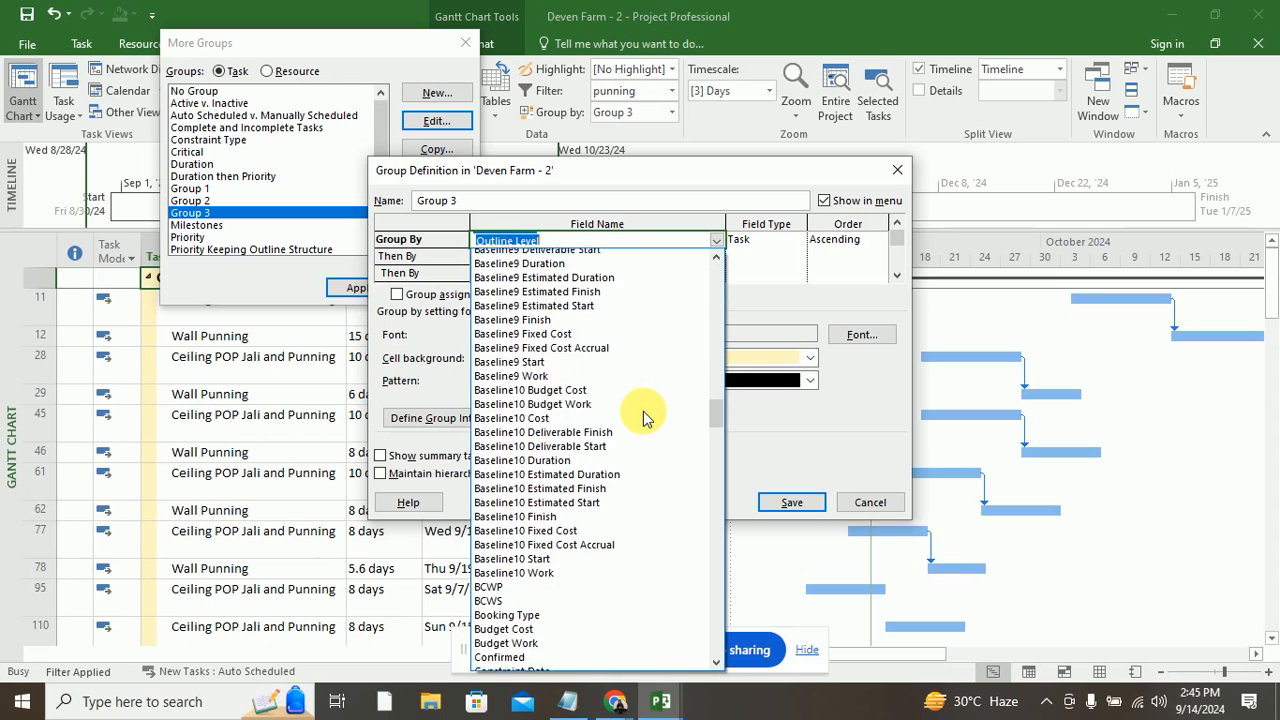
{"action": "scroll", "coordinate": [645, 418], "scroll_direction": "down", "scroll_amount": 5}
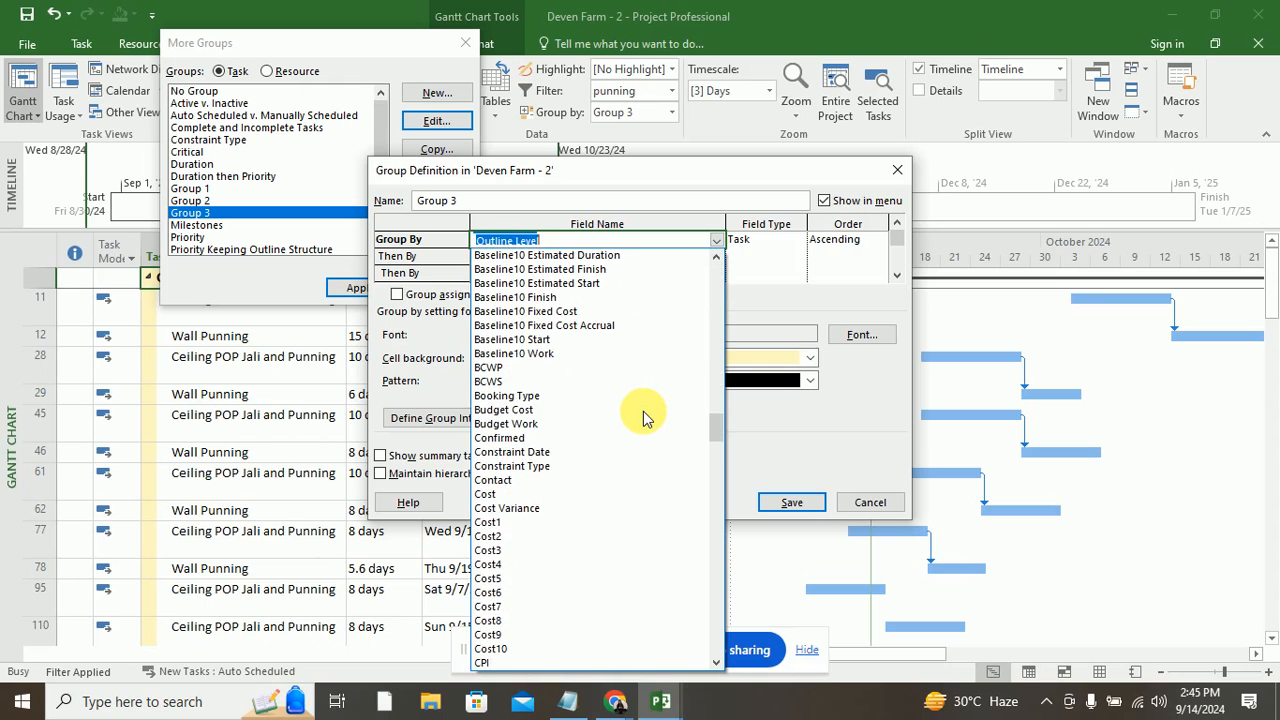
{"action": "scroll", "coordinate": [645, 418], "scroll_direction": "down", "scroll_amount": 1}
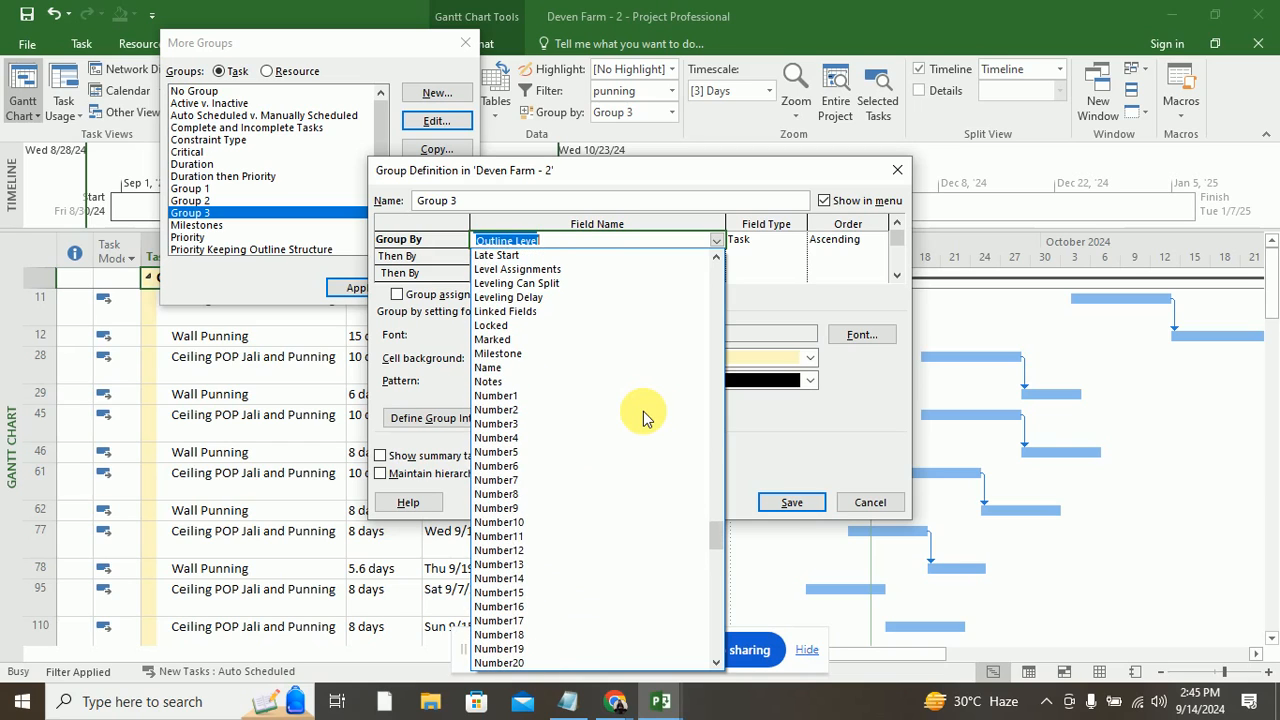
{"action": "scroll", "coordinate": [643, 418], "scroll_direction": "down", "scroll_amount": 2}
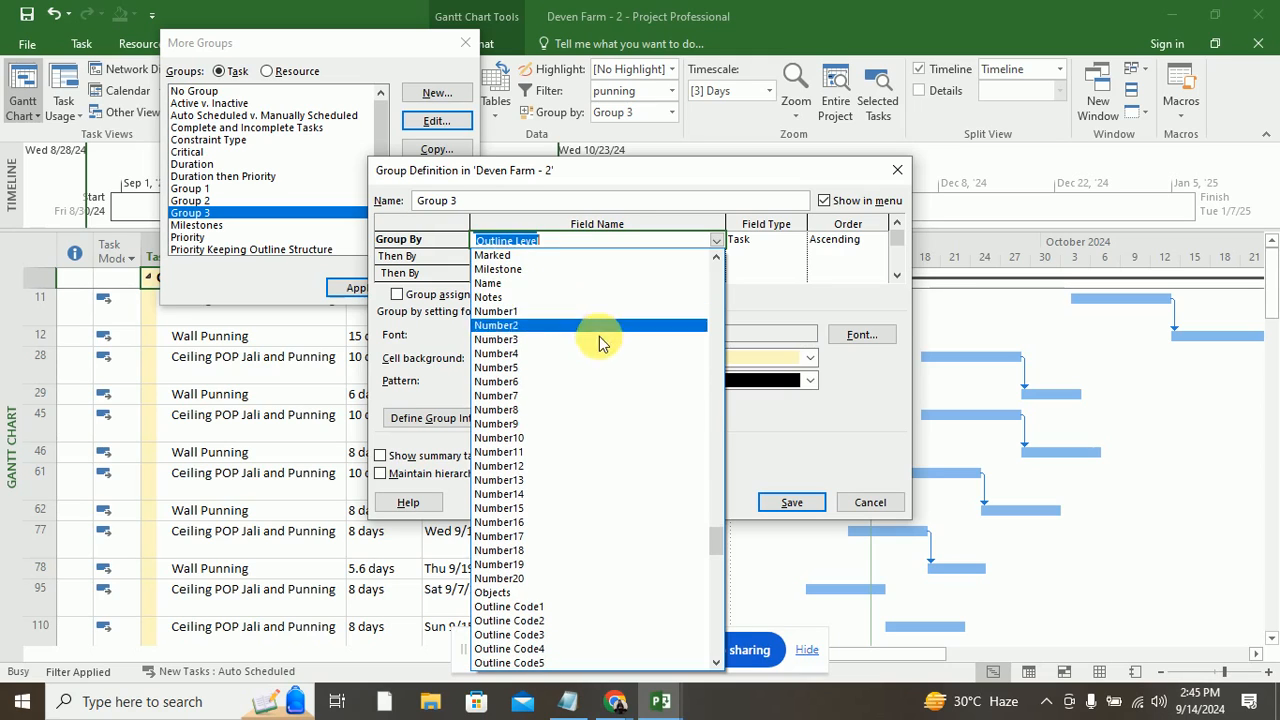
{"action": "scroll", "coordinate": [602, 382], "scroll_direction": "down", "scroll_amount": 3}
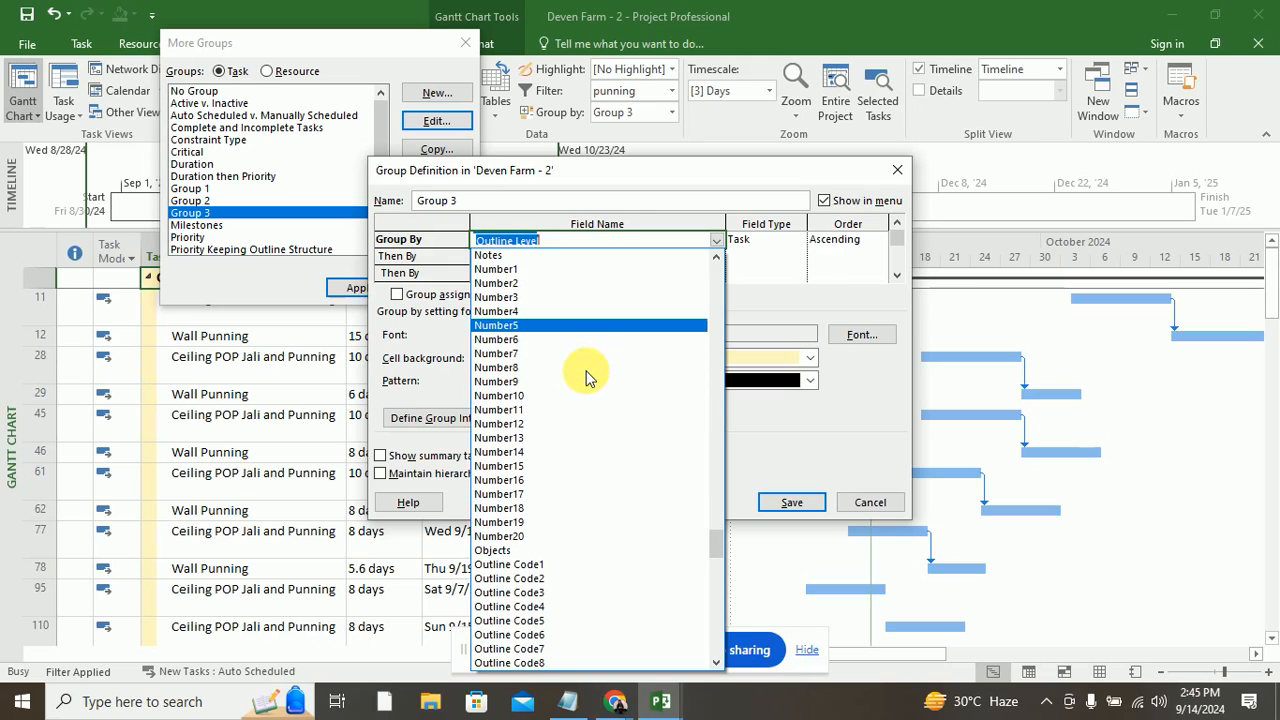
{"action": "scroll", "coordinate": [587, 377], "scroll_direction": "down", "scroll_amount": 3}
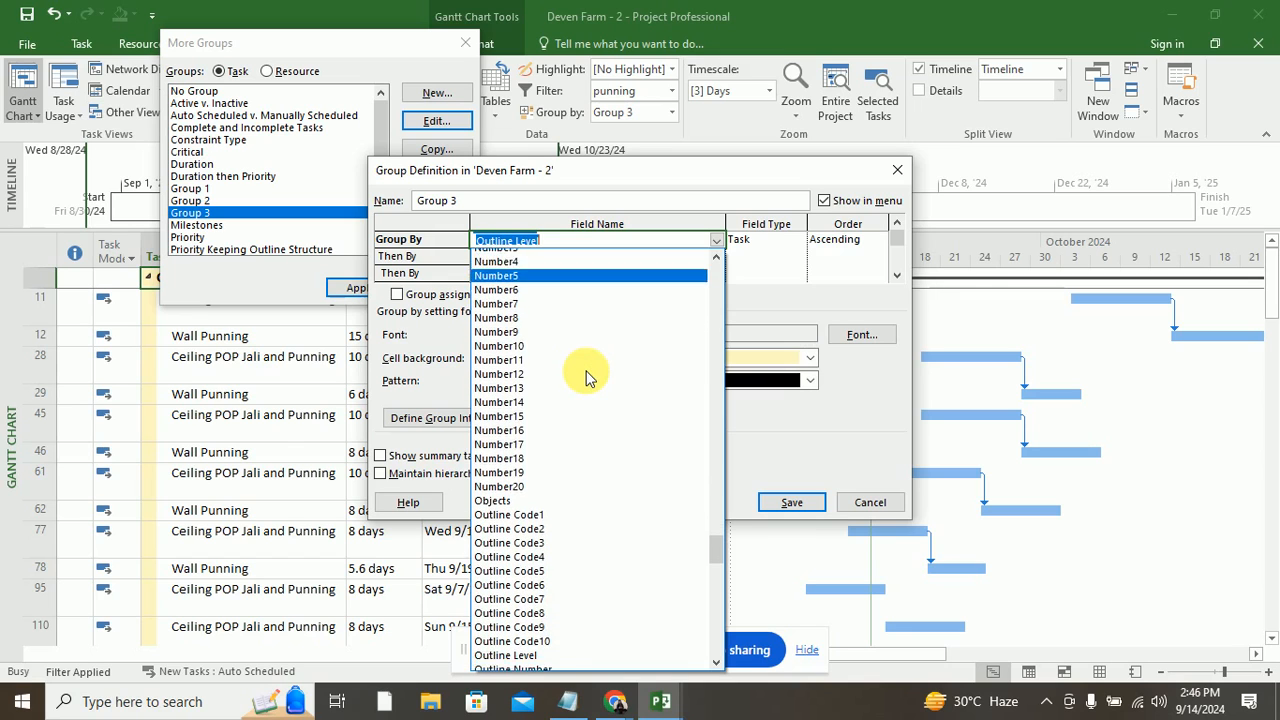
{"action": "scroll", "coordinate": [587, 377], "scroll_direction": "down", "scroll_amount": 3}
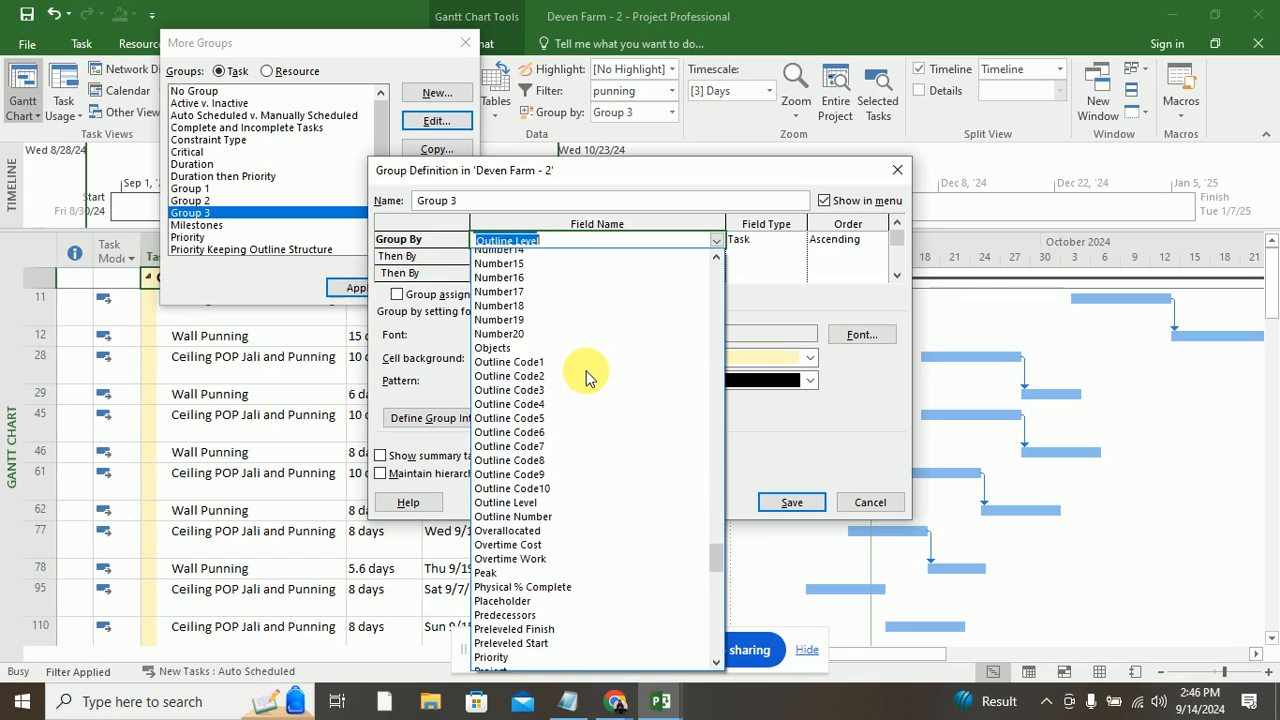
{"action": "scroll", "coordinate": [587, 377], "scroll_direction": "down", "scroll_amount": 2}
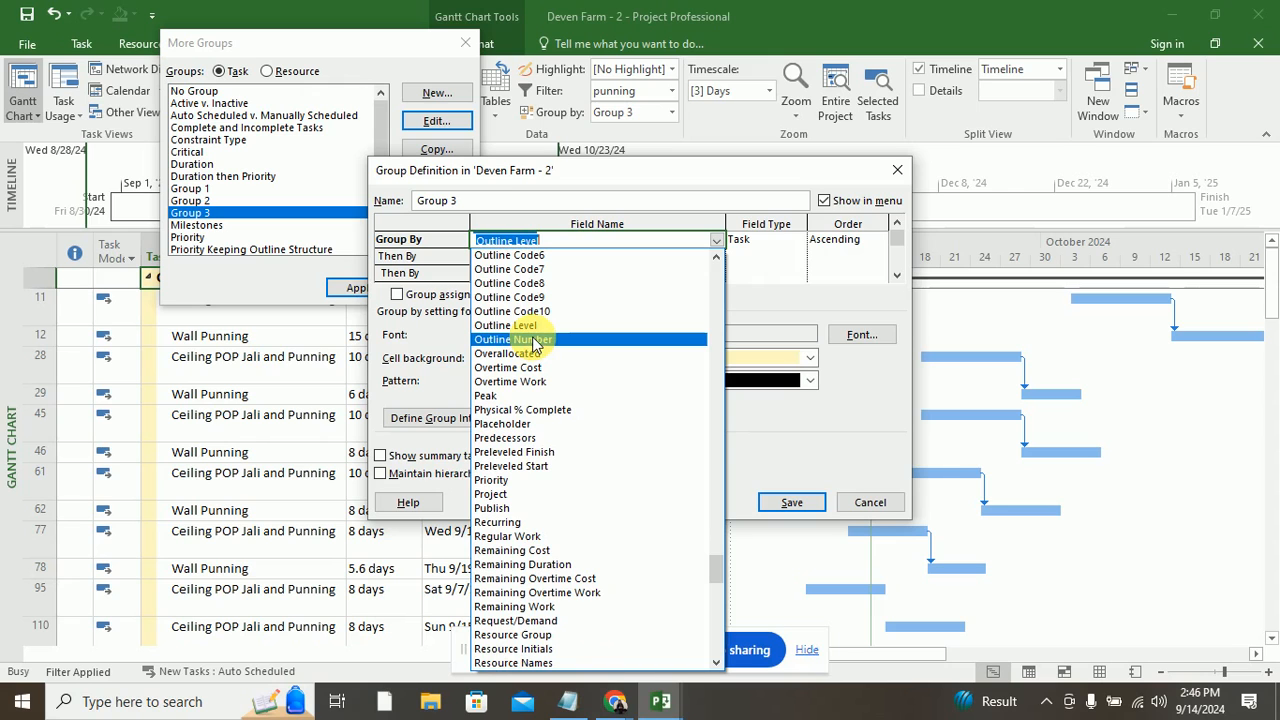
{"action": "scroll", "coordinate": [535, 343], "scroll_direction": "down", "scroll_amount": 4}
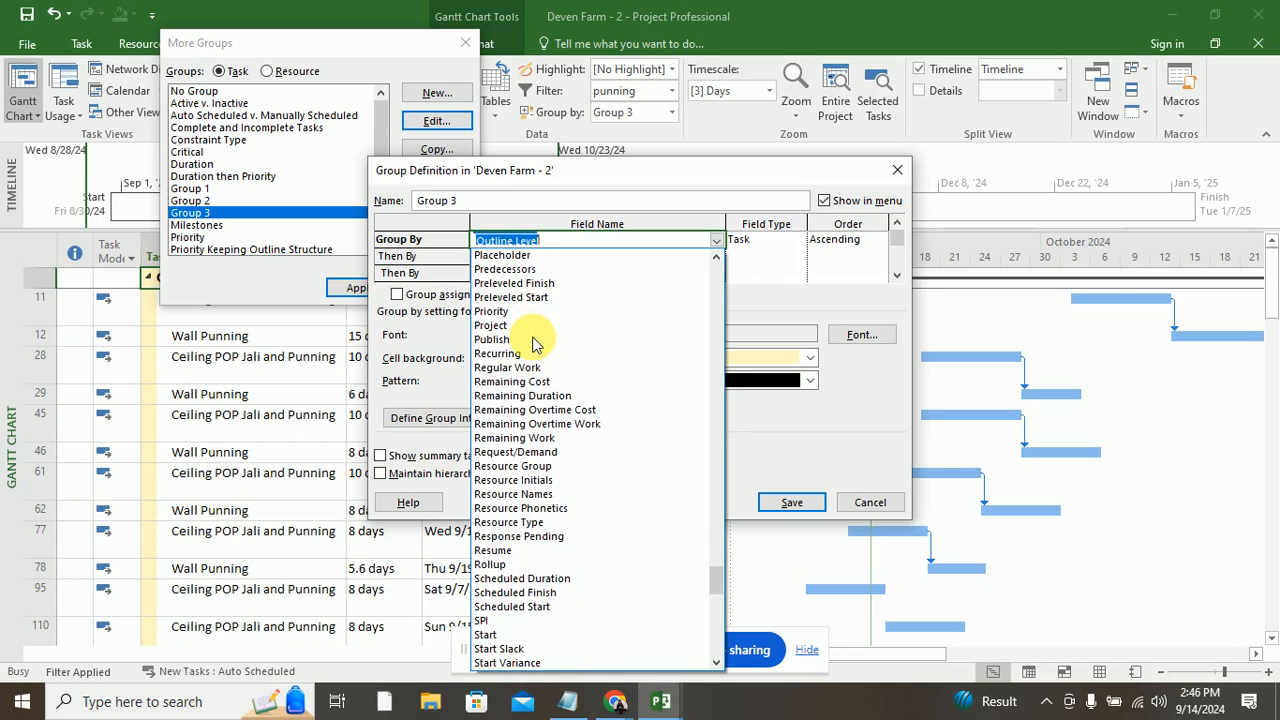
{"action": "scroll", "coordinate": [535, 343], "scroll_direction": "down", "scroll_amount": 7}
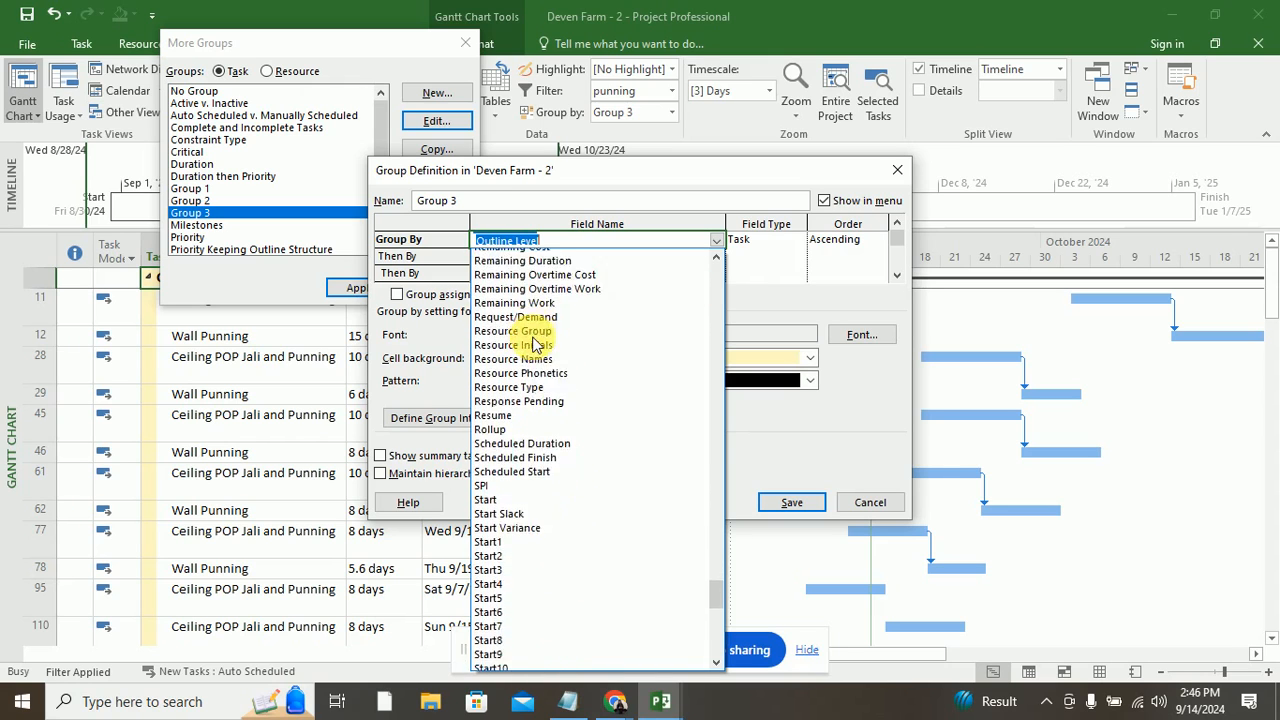
{"action": "scroll", "coordinate": [535, 343], "scroll_direction": "down", "scroll_amount": 5}
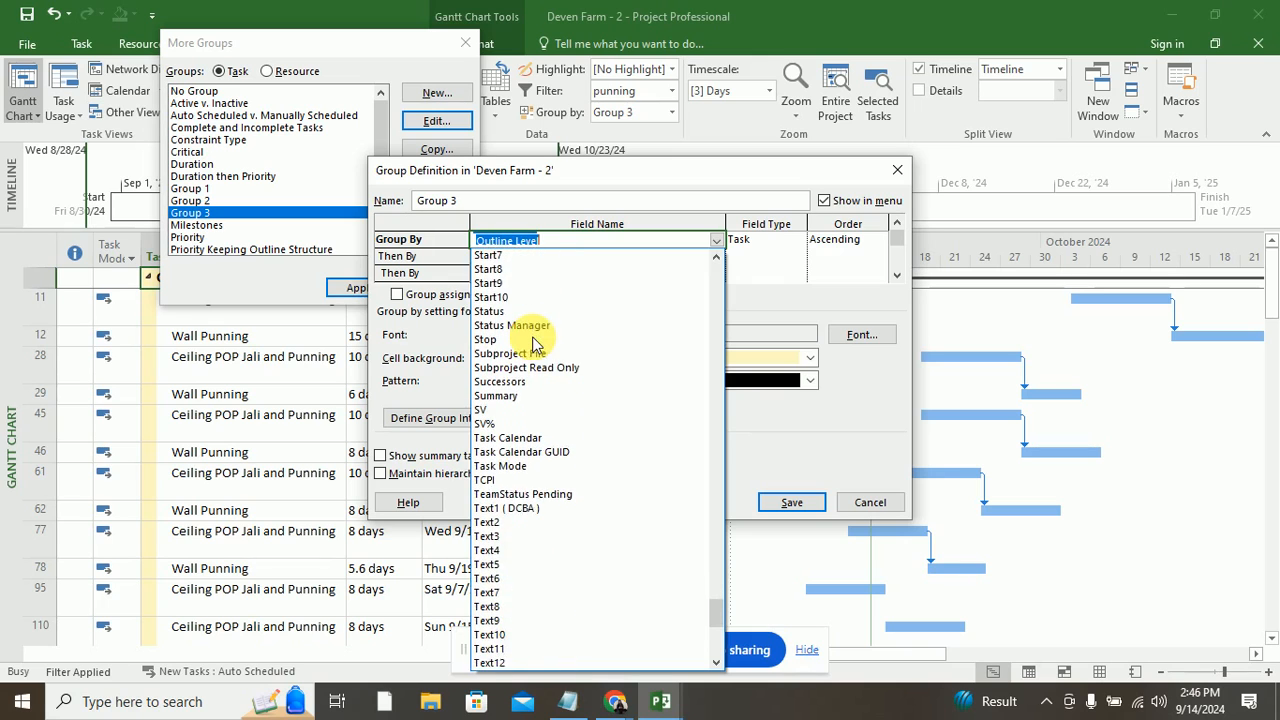
{"action": "scroll", "coordinate": [535, 343], "scroll_direction": "down", "scroll_amount": 3}
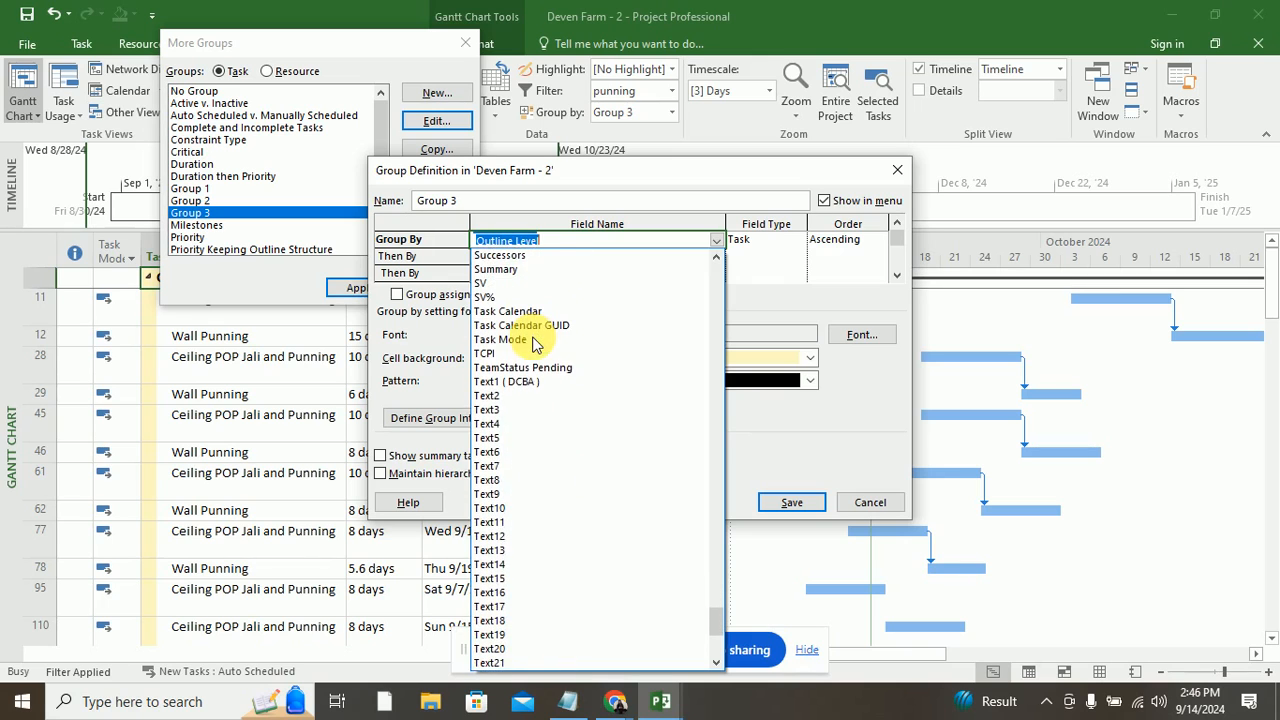
{"action": "scroll", "coordinate": [535, 343], "scroll_direction": "down", "scroll_amount": 4}
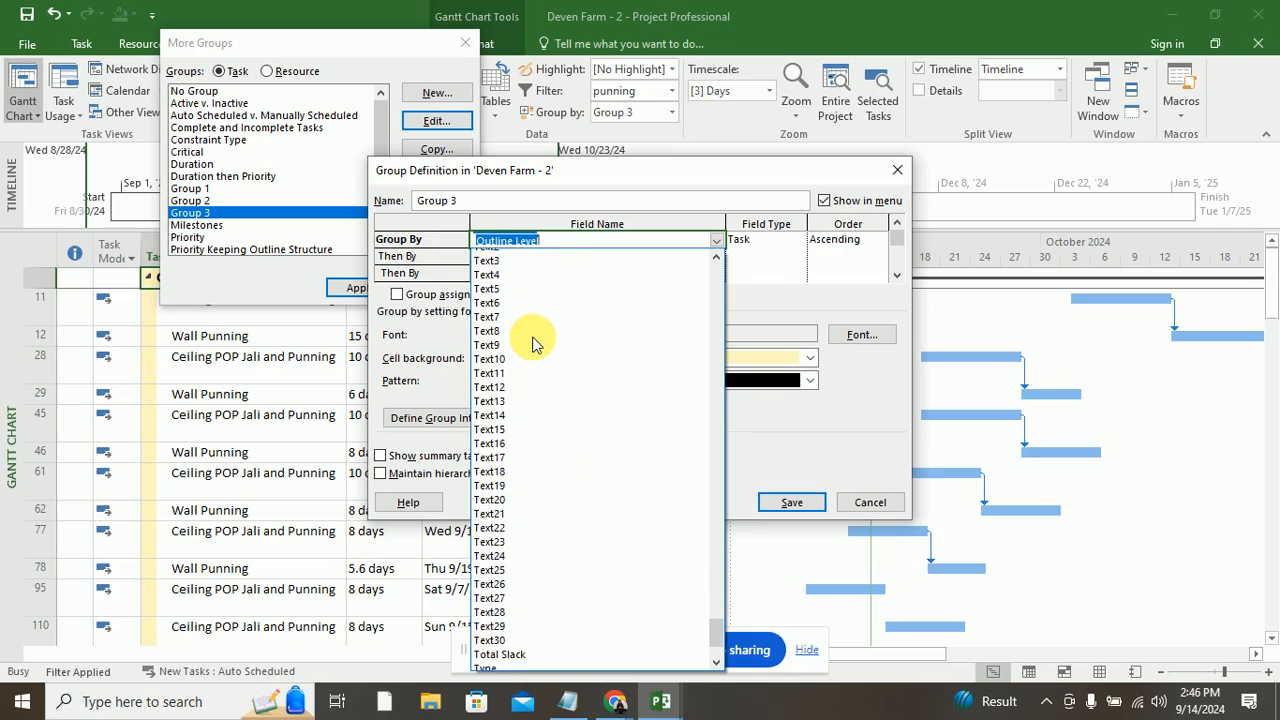
{"action": "scroll", "coordinate": [535, 343], "scroll_direction": "down", "scroll_amount": 2}
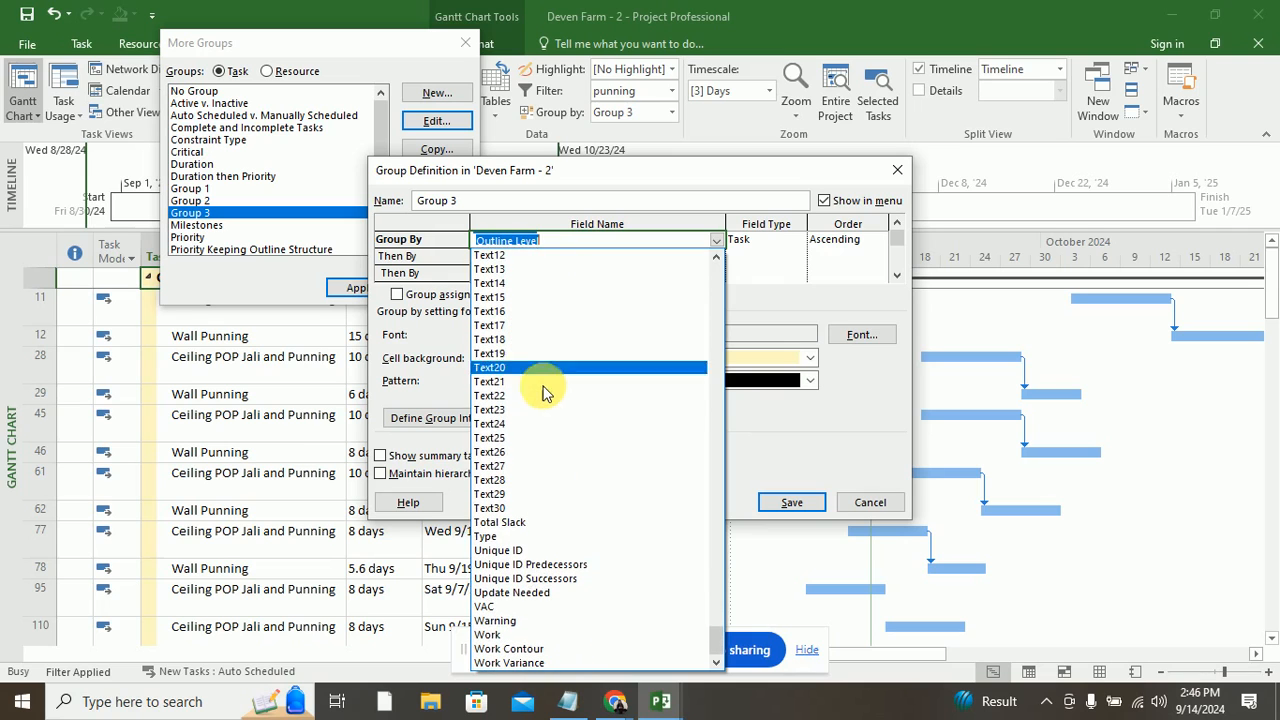
{"action": "scroll", "coordinate": [548, 465], "scroll_direction": "up", "scroll_amount": 5}
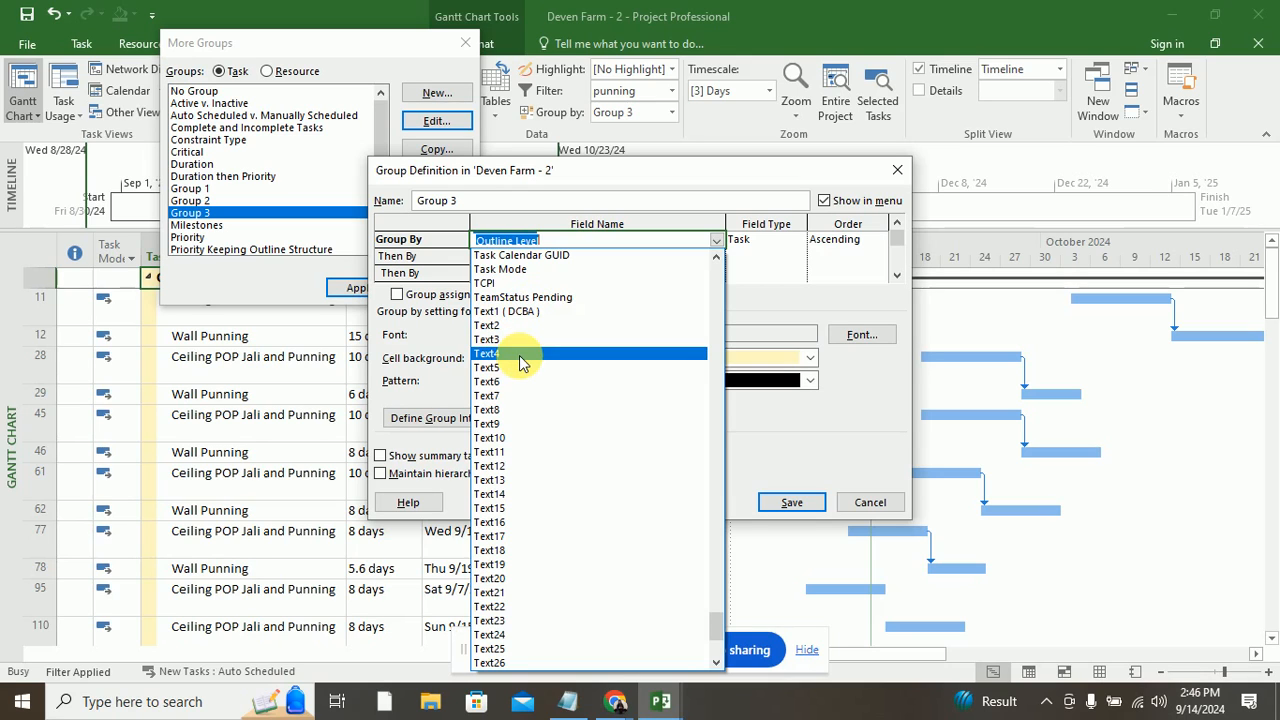
{"action": "scroll", "coordinate": [519, 355], "scroll_direction": "down", "scroll_amount": 5}
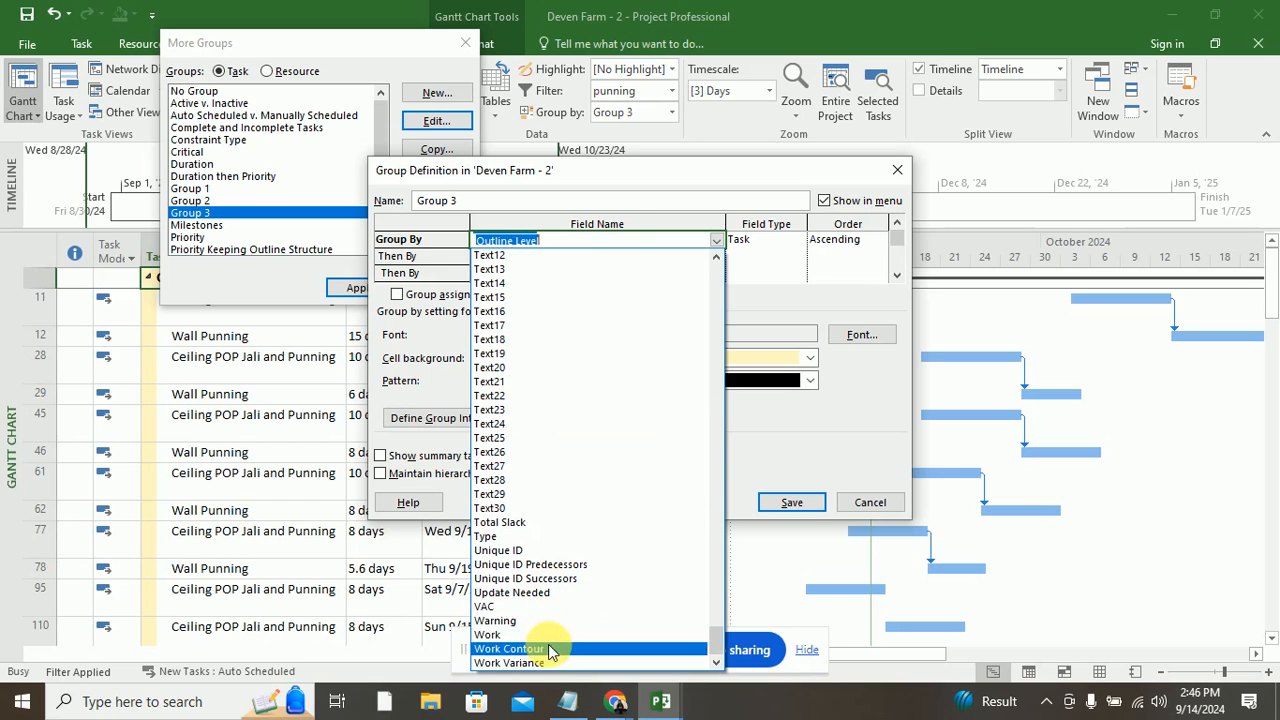
{"action": "scroll", "coordinate": [560, 665], "scroll_direction": "up", "scroll_amount": 15}
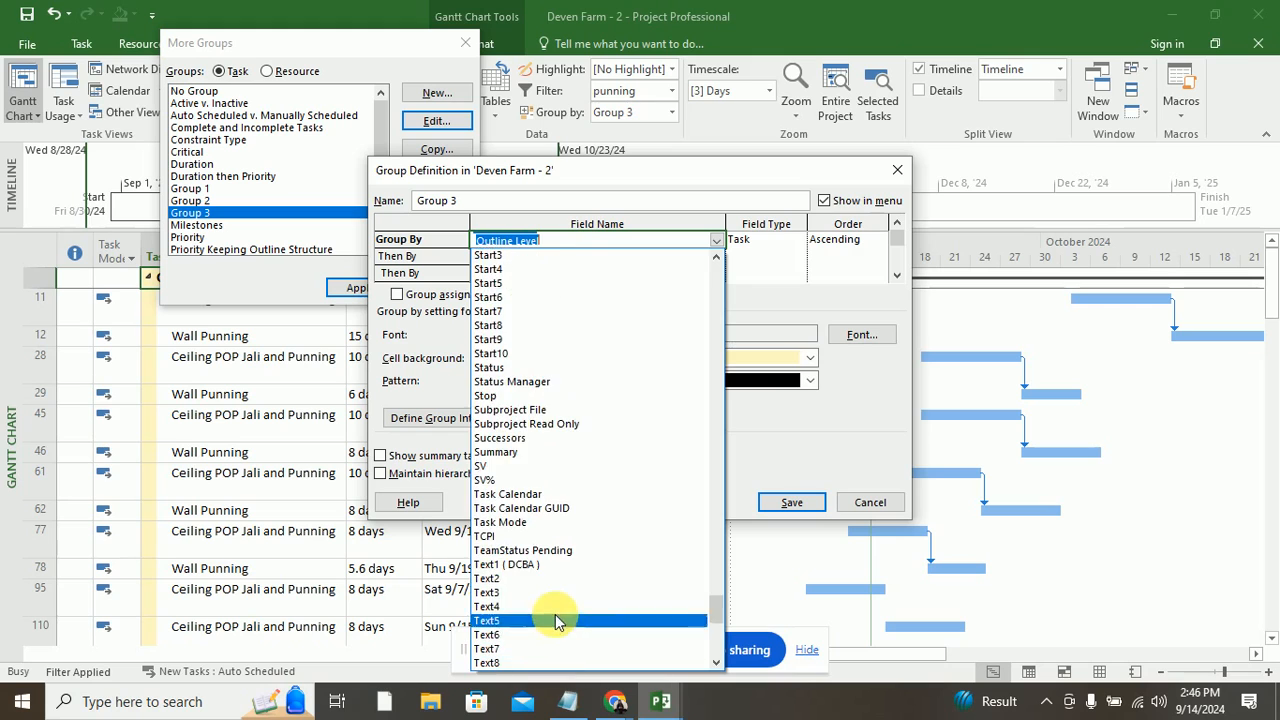
{"action": "scroll", "coordinate": [562, 505], "scroll_direction": "up", "scroll_amount": 10}
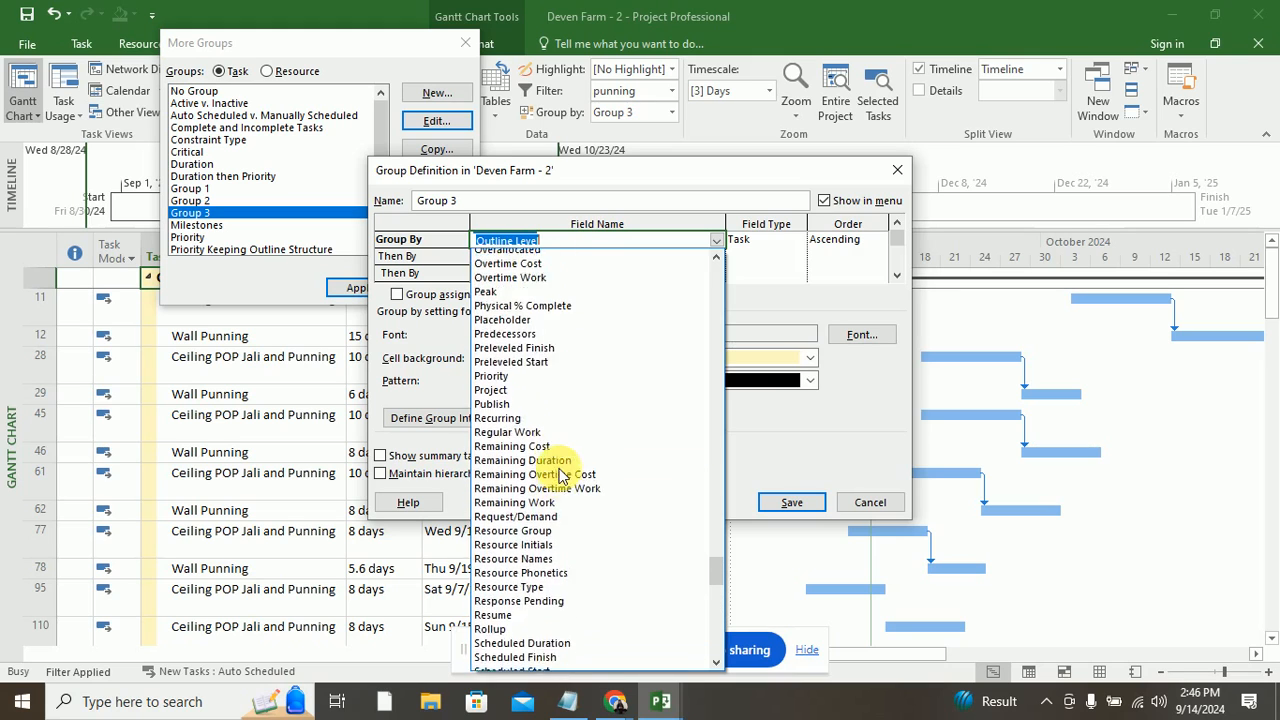
{"action": "scroll", "coordinate": [560, 474], "scroll_direction": "up", "scroll_amount": 2}
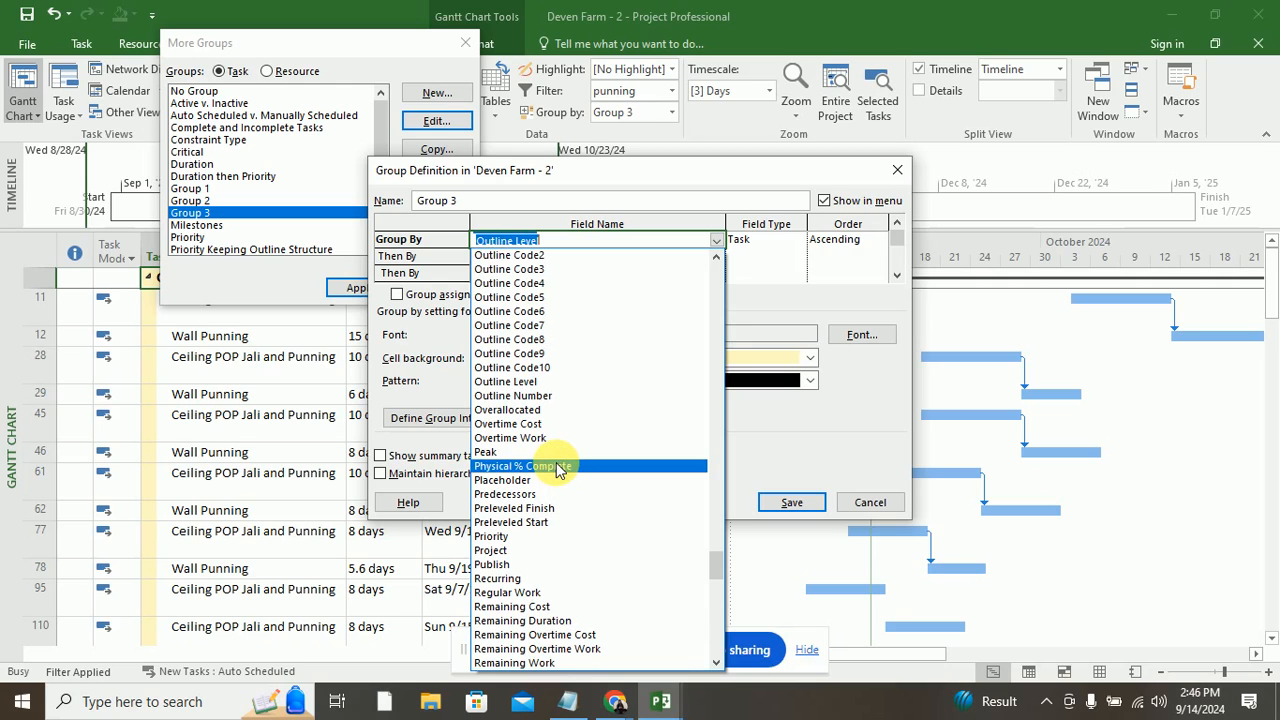
Step: Set the Group By field of Group 3 to Outline Number, save the definition, and apply the group to the punning-filtered tasks
{"action": "left_click", "coordinate": [553, 395]}
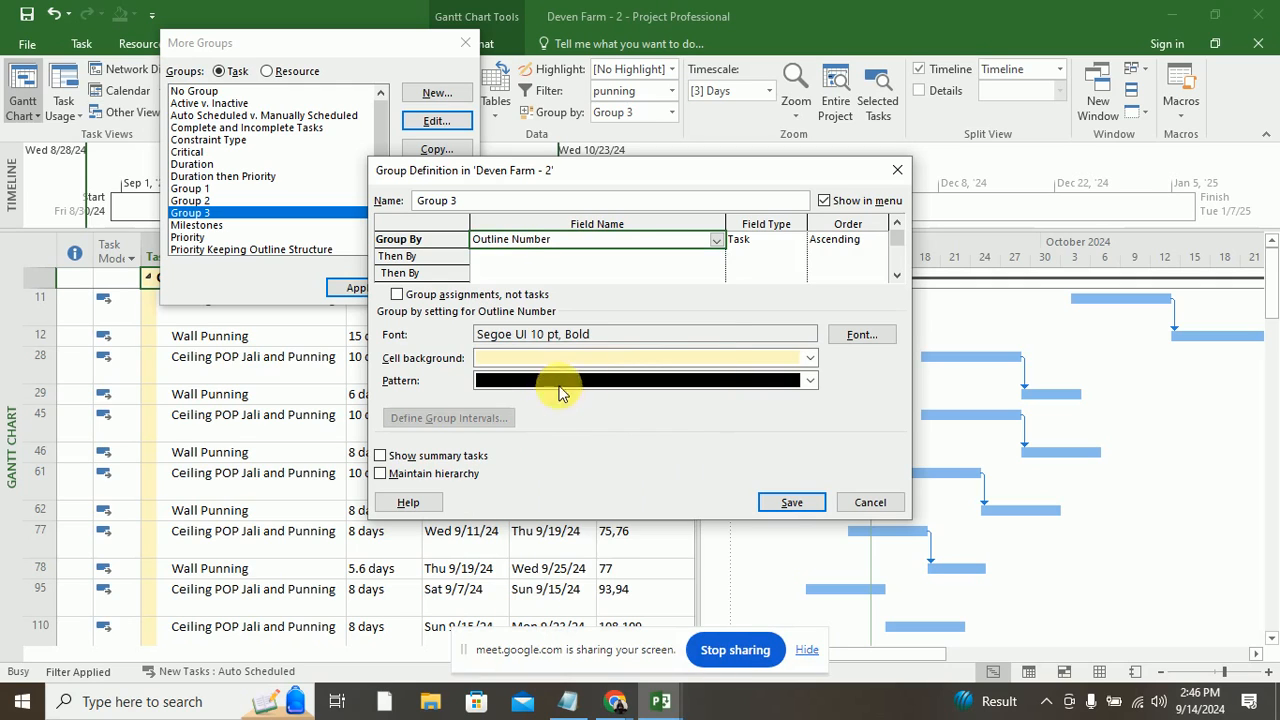
{"action": "left_click", "coordinate": [791, 502]}
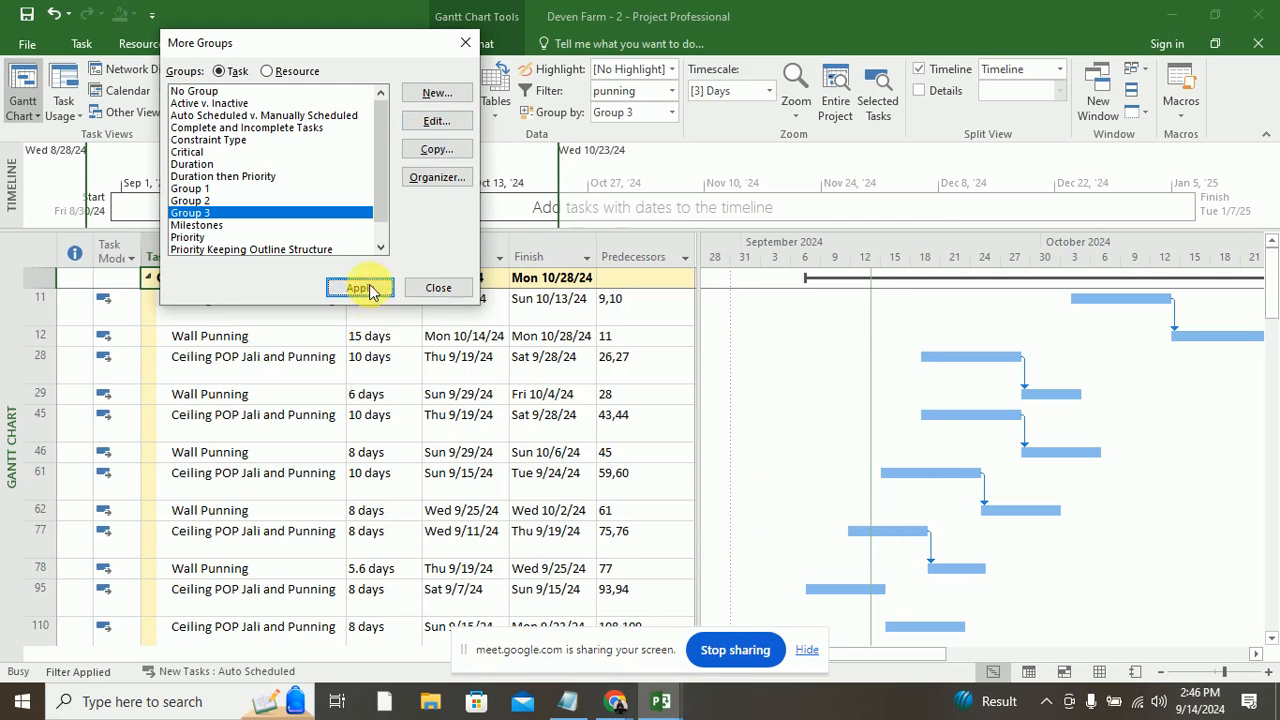
{"action": "left_click", "coordinate": [362, 287]}
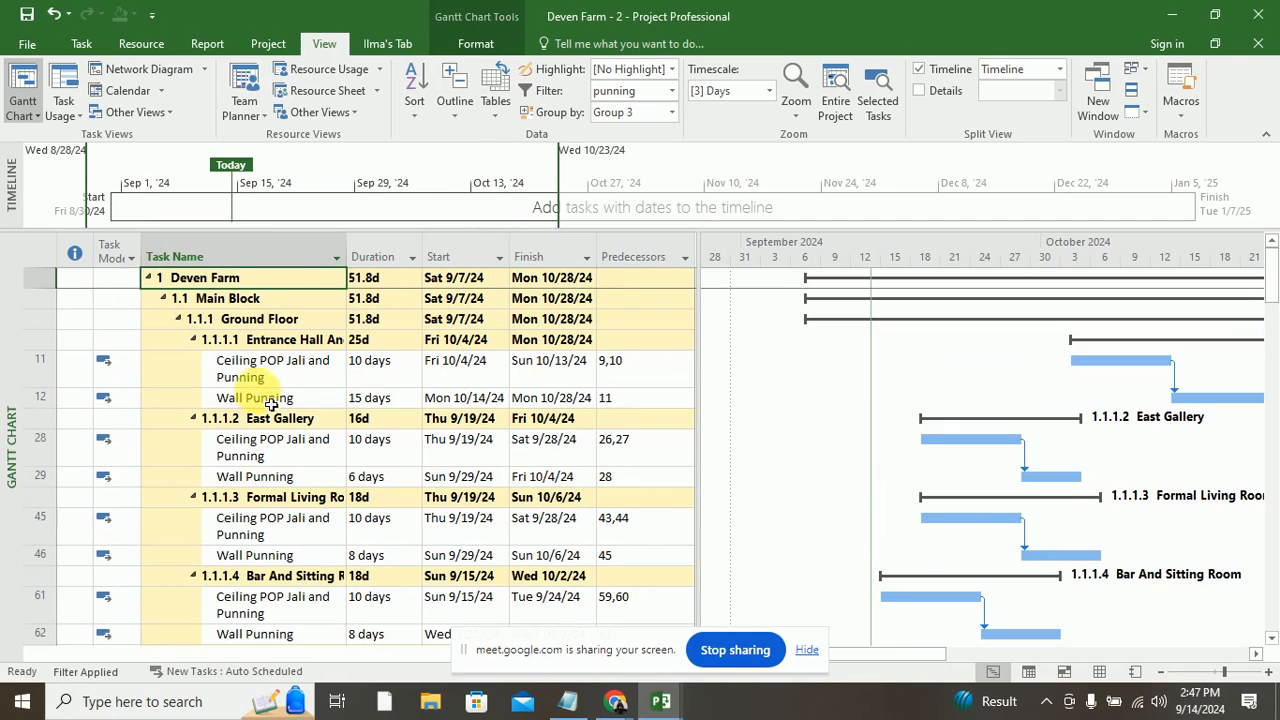
{"action": "left_click", "coordinate": [672, 113]}
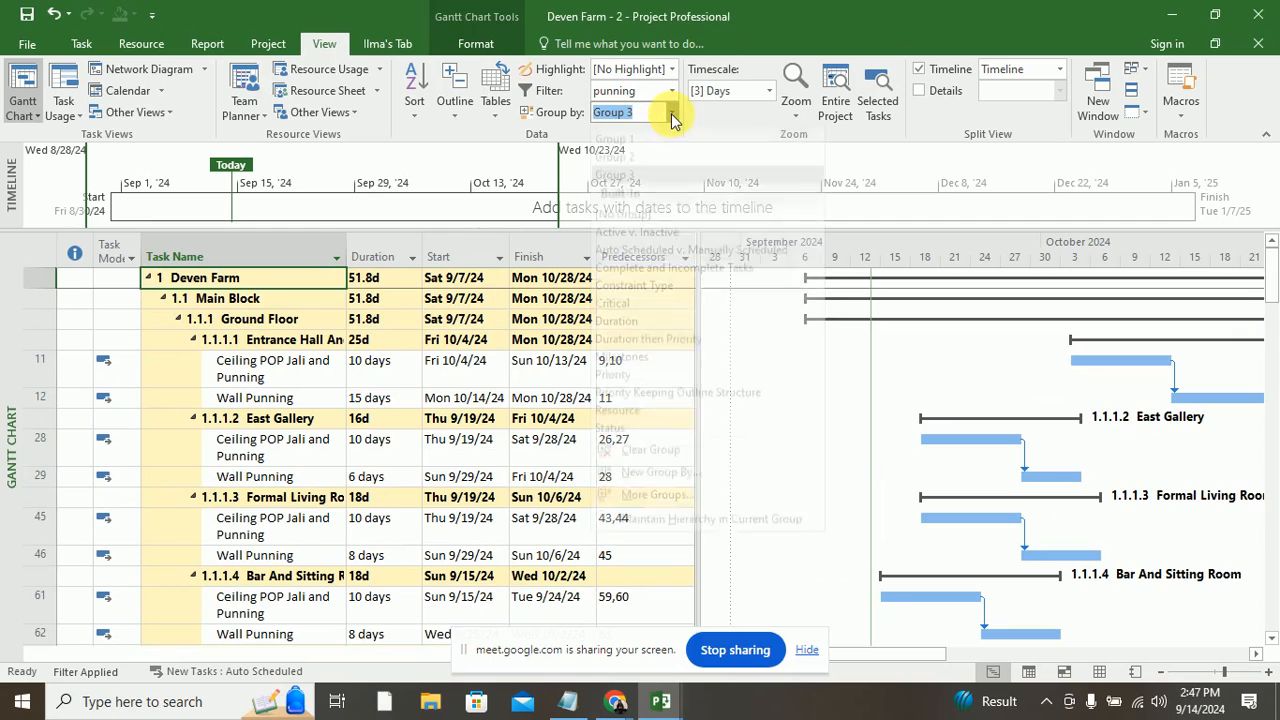
{"action": "left_click", "coordinate": [633, 194]}
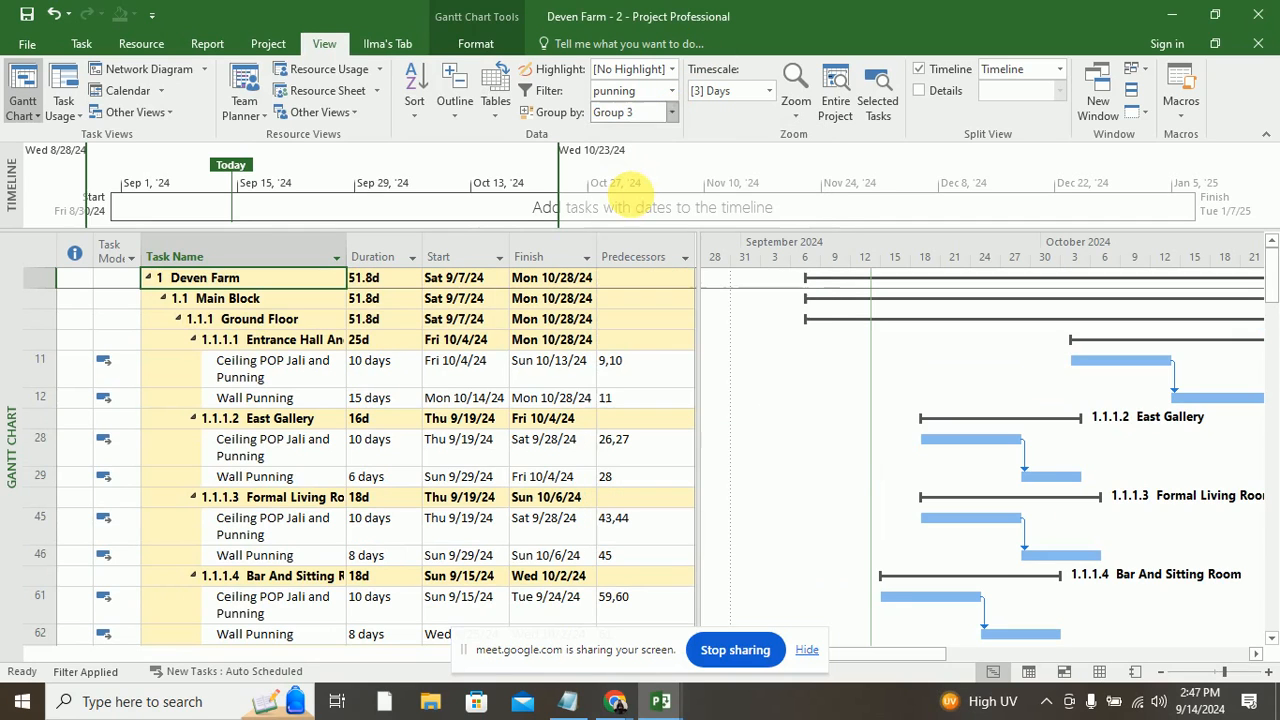
{"action": "left_click", "coordinate": [672, 112]}
{"action": "left_click", "coordinate": [655, 489]}
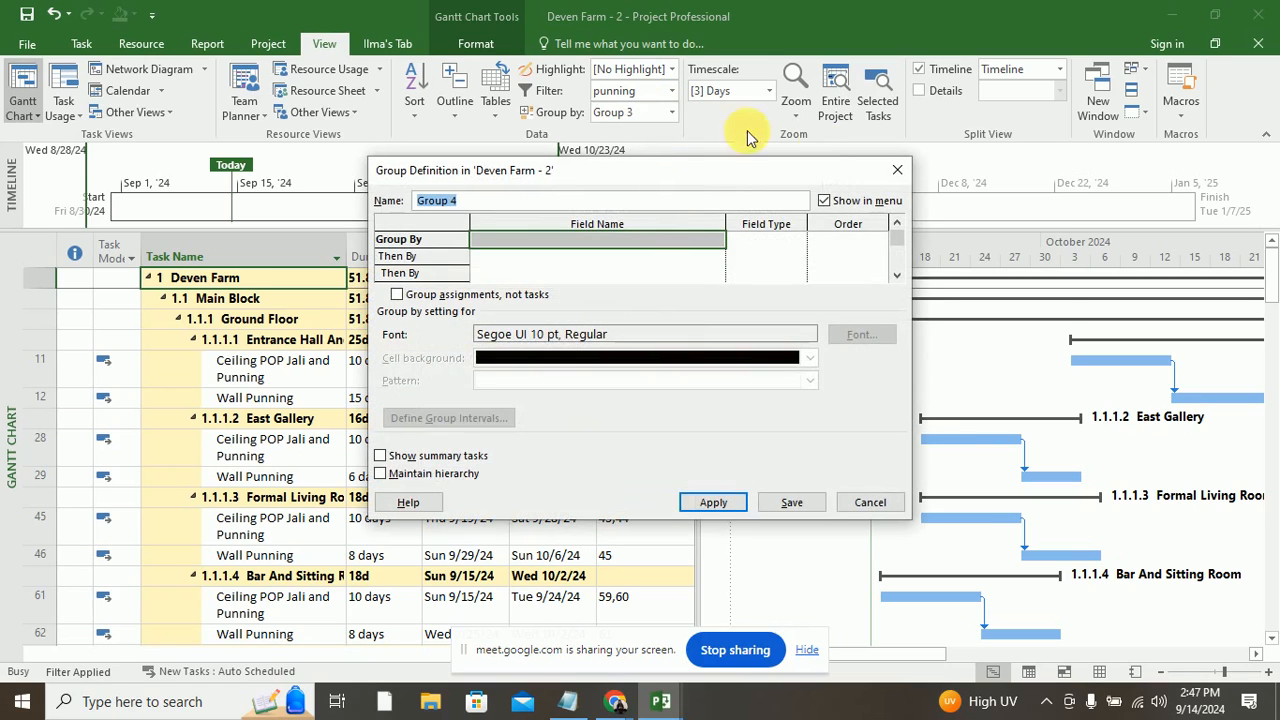
{"action": "left_click_drag", "start_coordinate": [766, 170], "coordinate": [880, 270]}
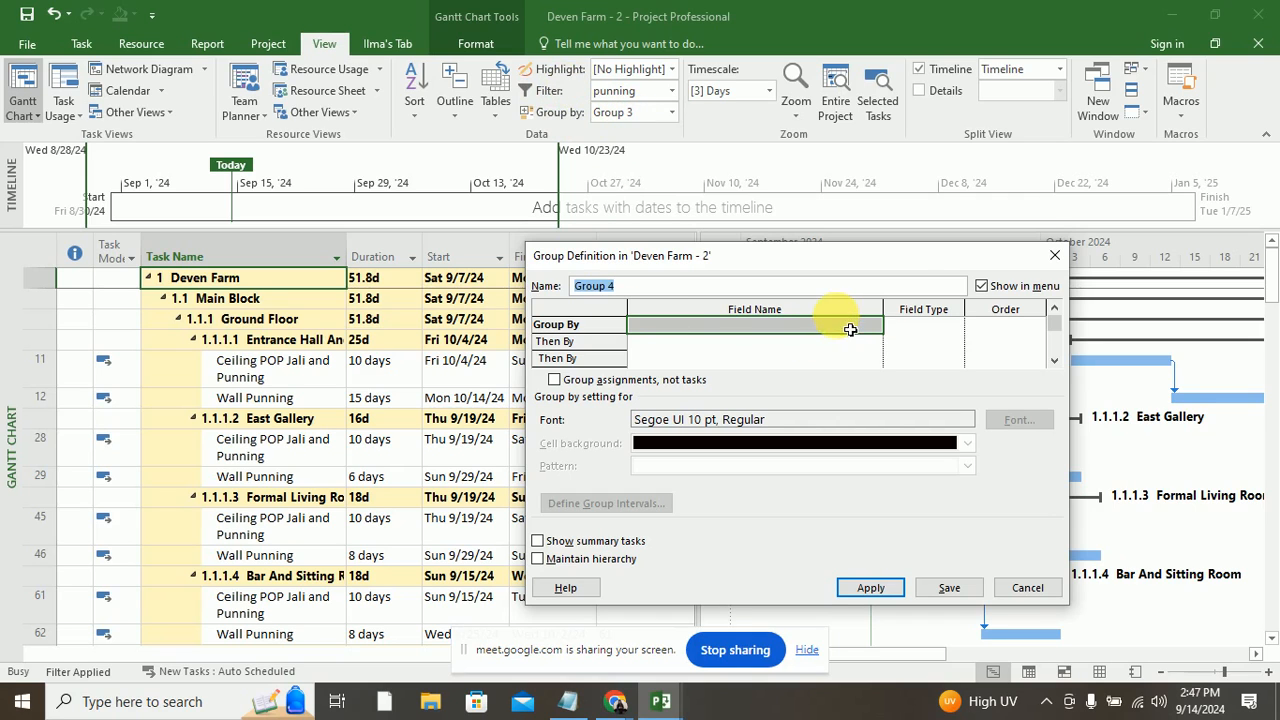
{"action": "left_click", "coordinate": [1054, 255]}
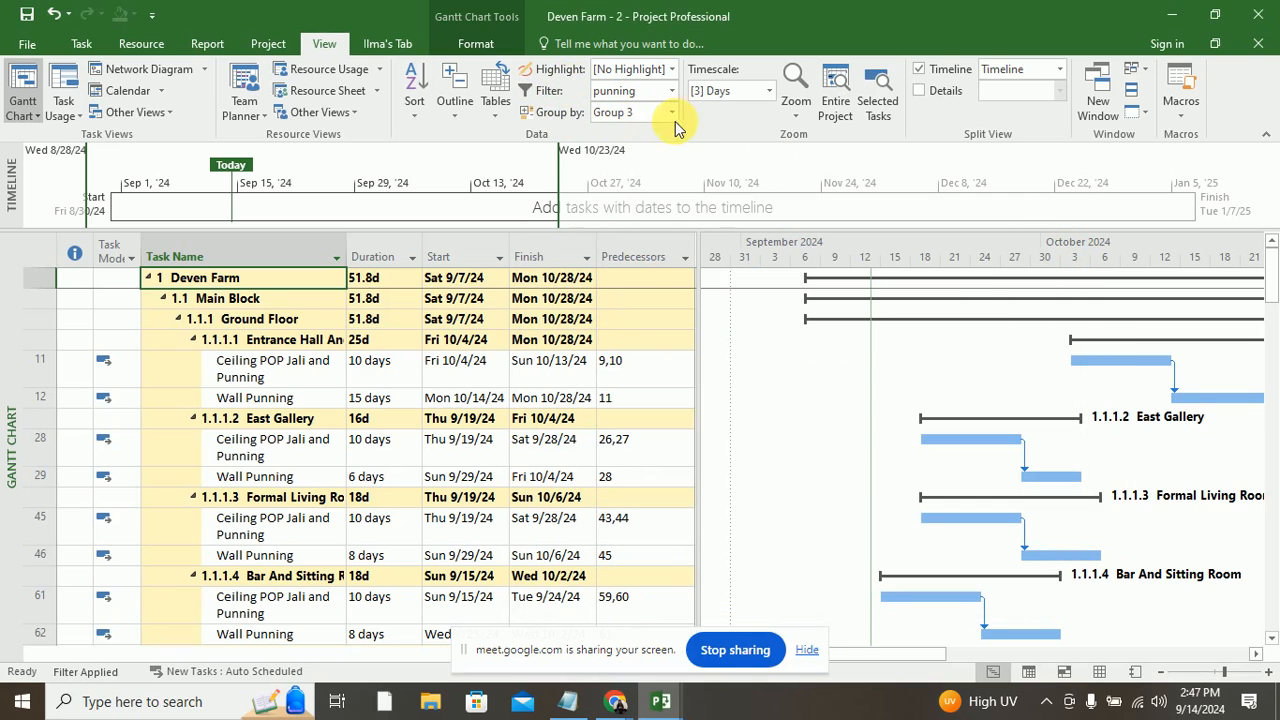
Step: Open the definition of the custom task group Group 3, review its grouping settings, and close it without changes
{"action": "left_click", "coordinate": [672, 113]}
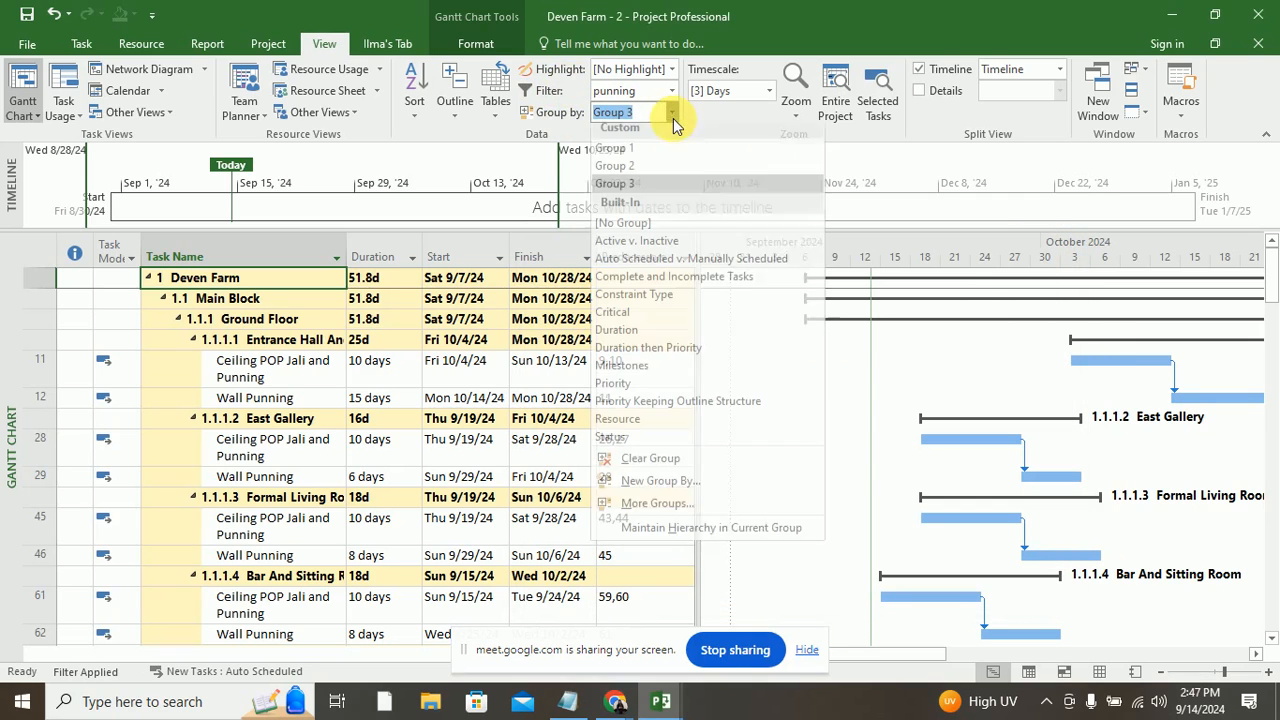
{"action": "left_click", "coordinate": [675, 512]}
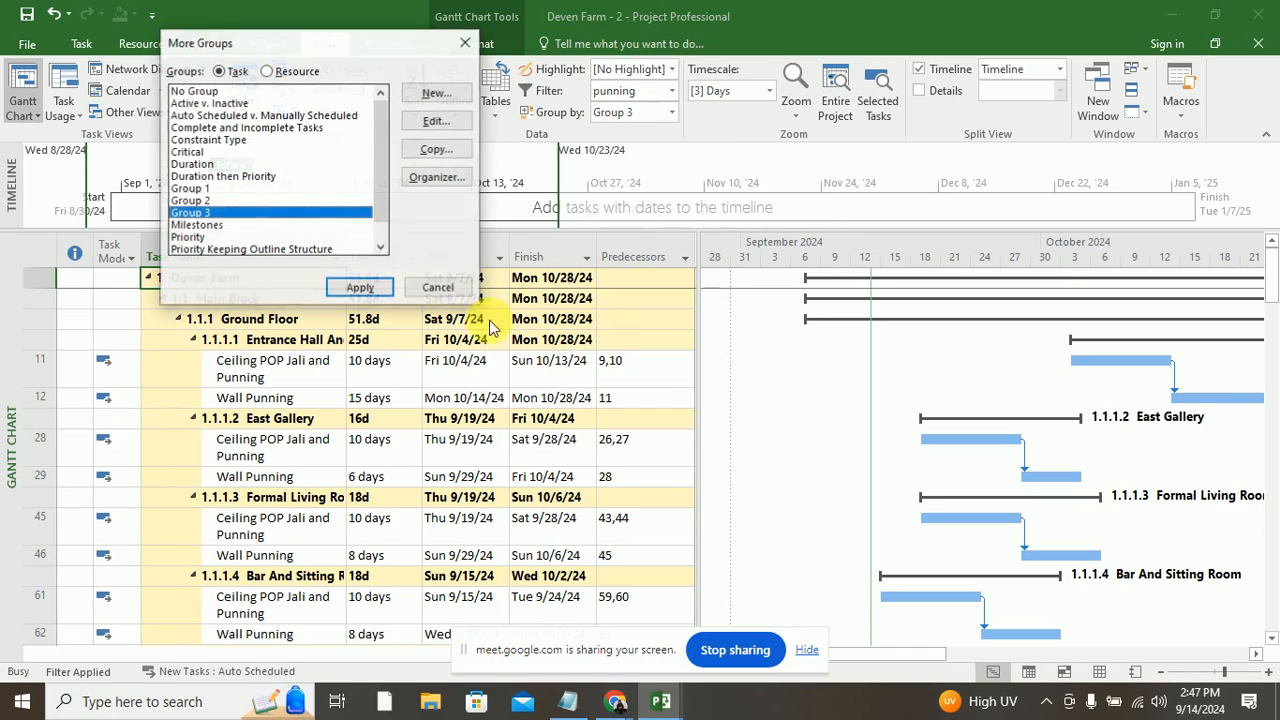
{"action": "left_click", "coordinate": [443, 120]}
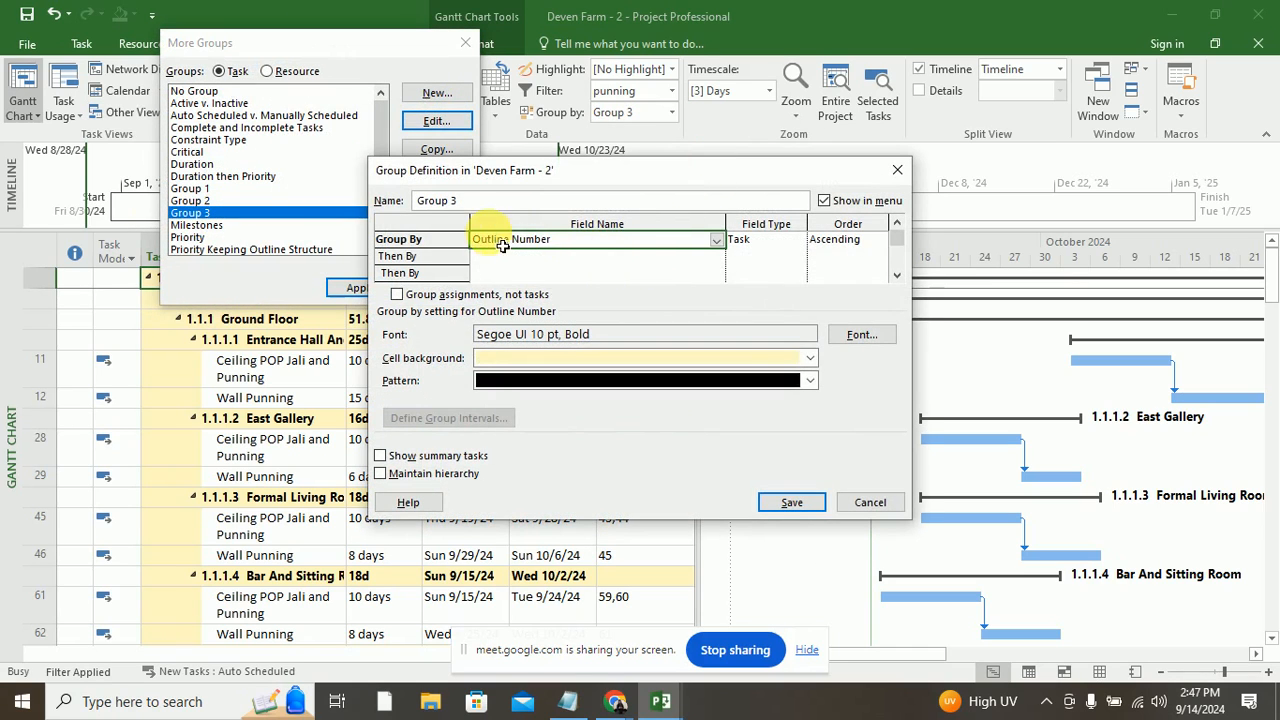
{"action": "left_click_drag", "start_coordinate": [608, 170], "coordinate": [738, 222]}
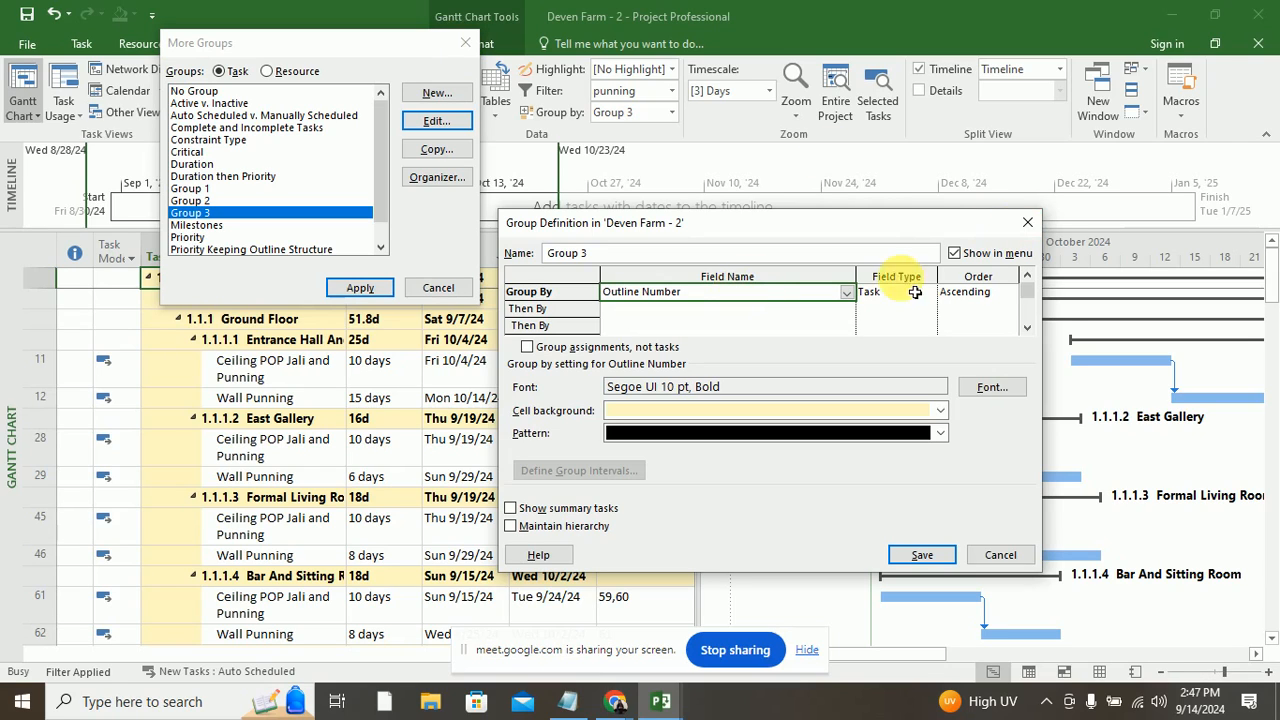
{"action": "left_click", "coordinate": [1027, 222]}
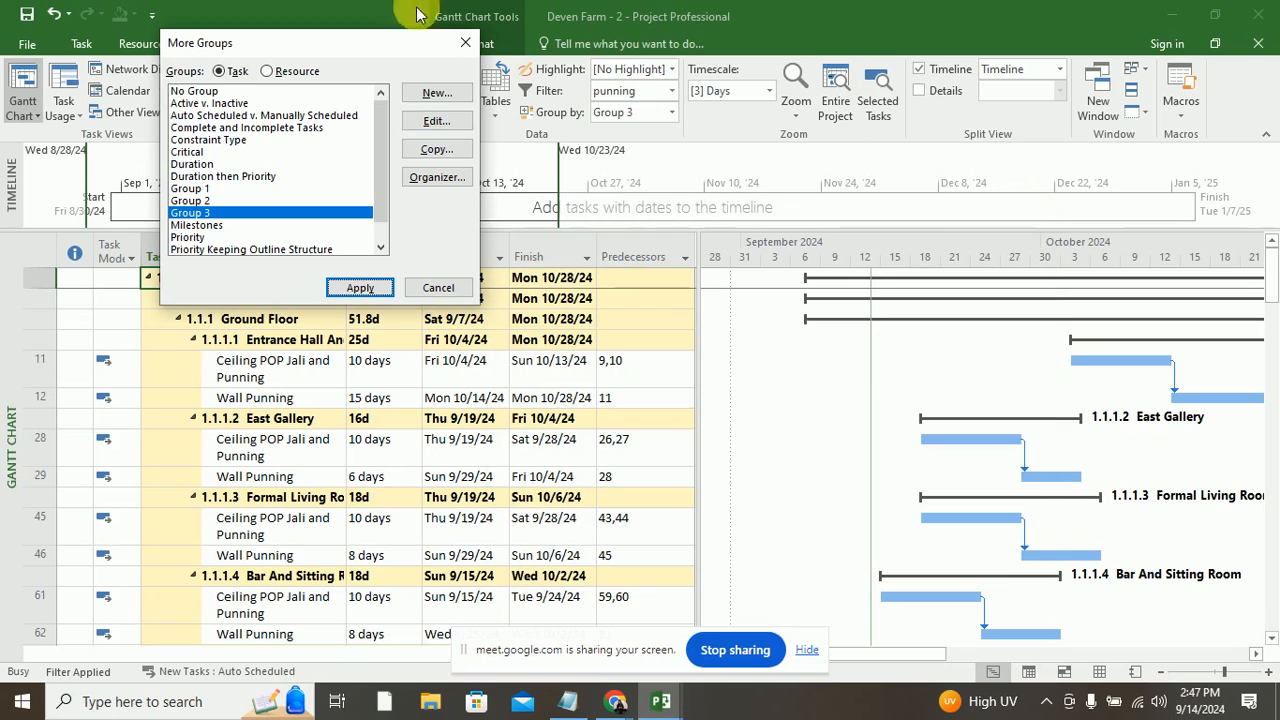
Step: Rename the custom task group Group 3 as WBS Category, save the definition, and apply the group
{"action": "left_click", "coordinate": [432, 121]}
{"action": "left_click_drag", "start_coordinate": [490, 204], "coordinate": [388, 199]}
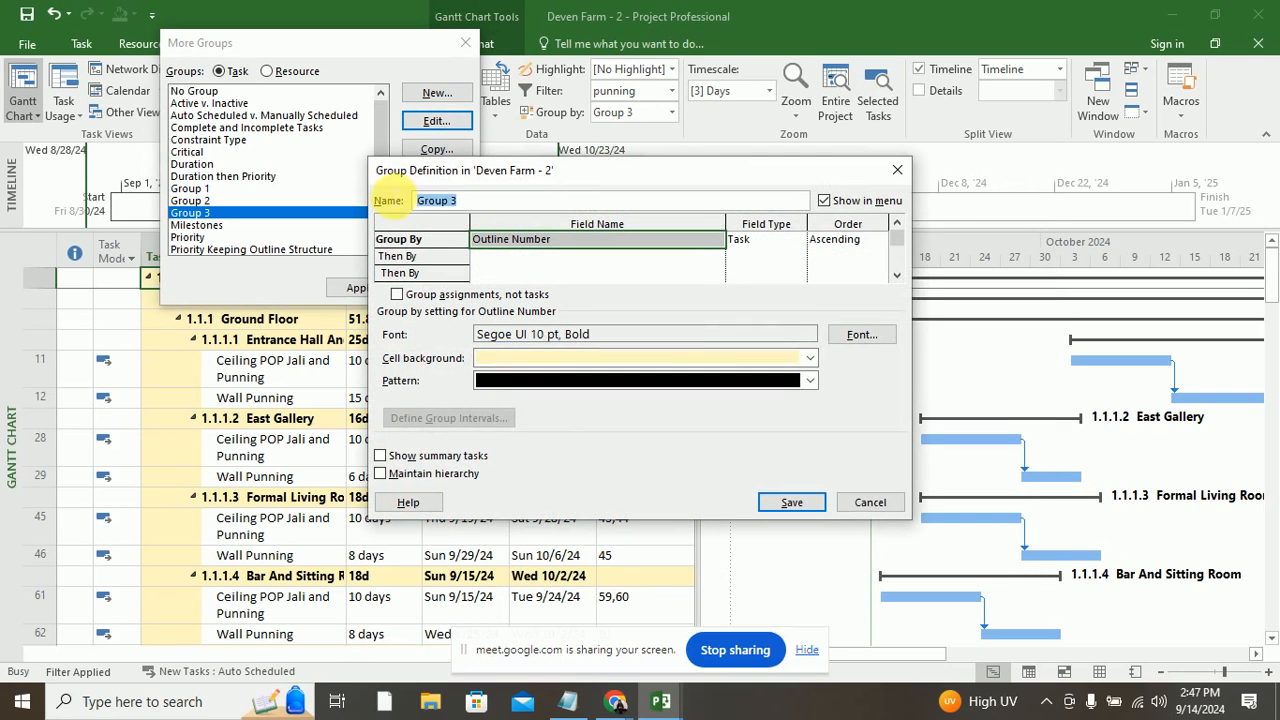
{"action": "type", "text": "Punni"}
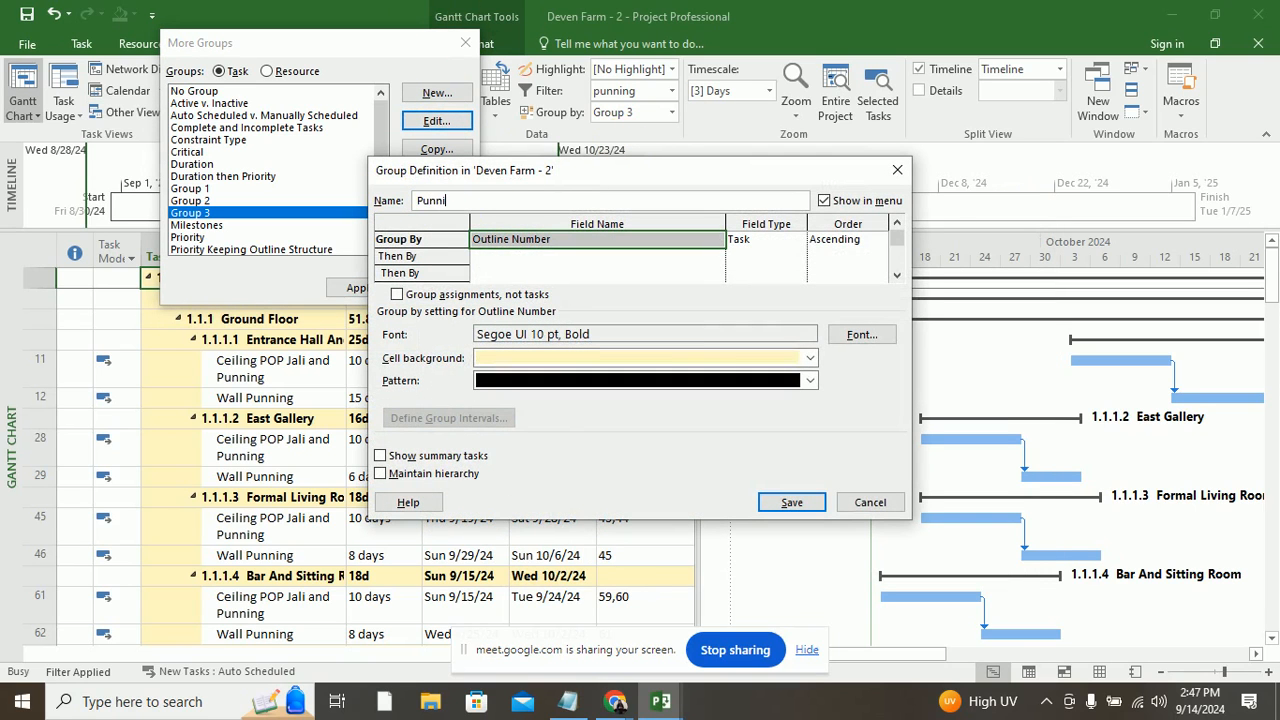
{"action": "key", "text": "BackSpace"}
{"action": "left_click", "coordinate": [791, 502]}
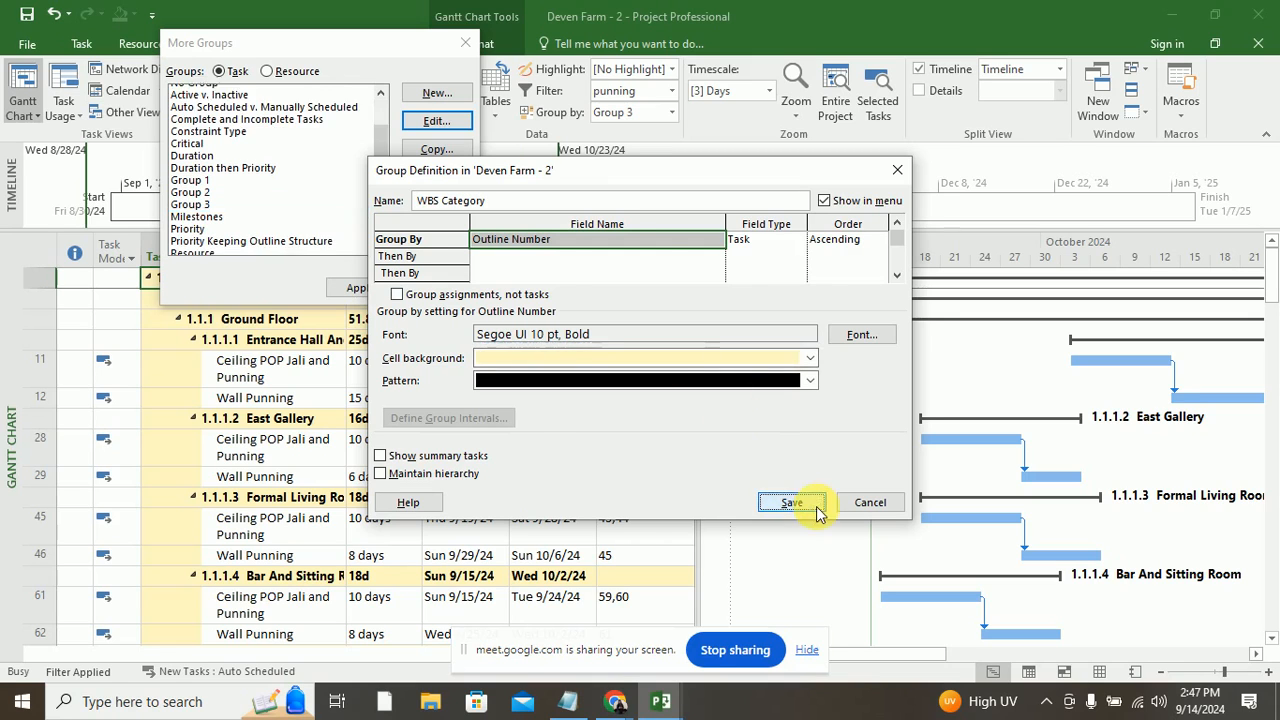
{"action": "key", "text": "Return"}
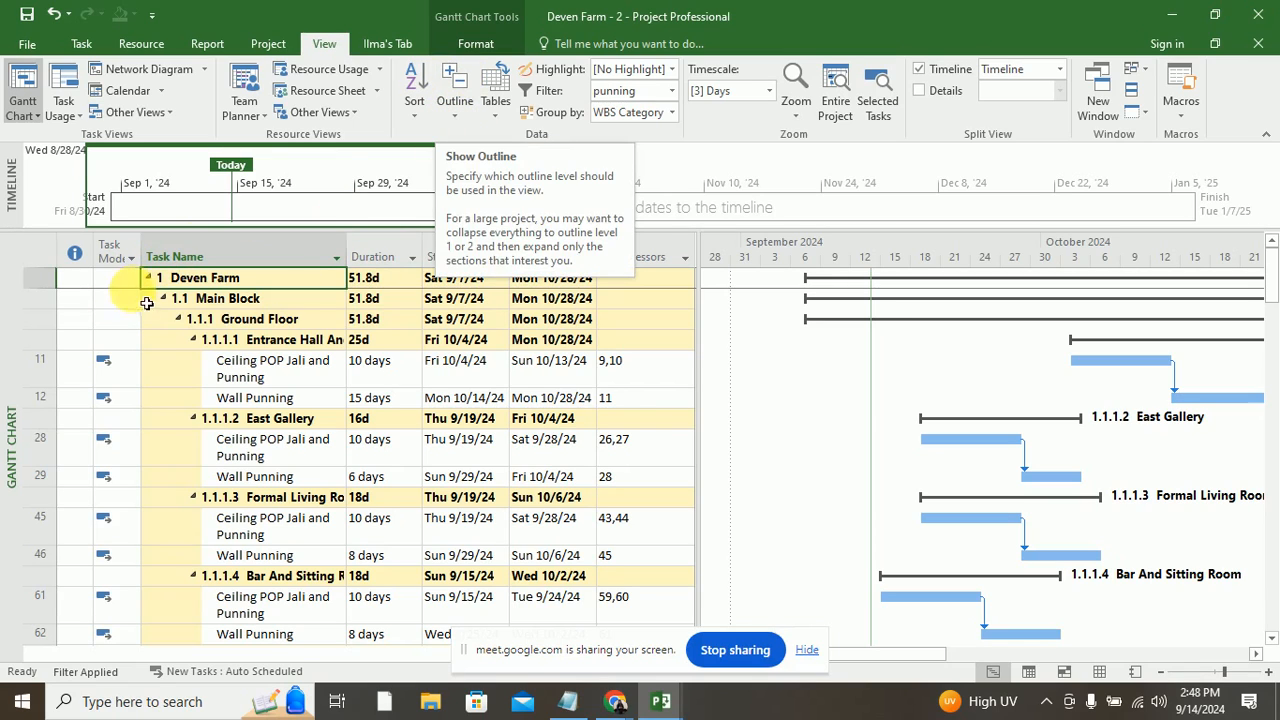
Step: Go down the first group headings to 1.1.1.1 and view its full name and that of the first punning task
{"action": "key", "text": "Down"}
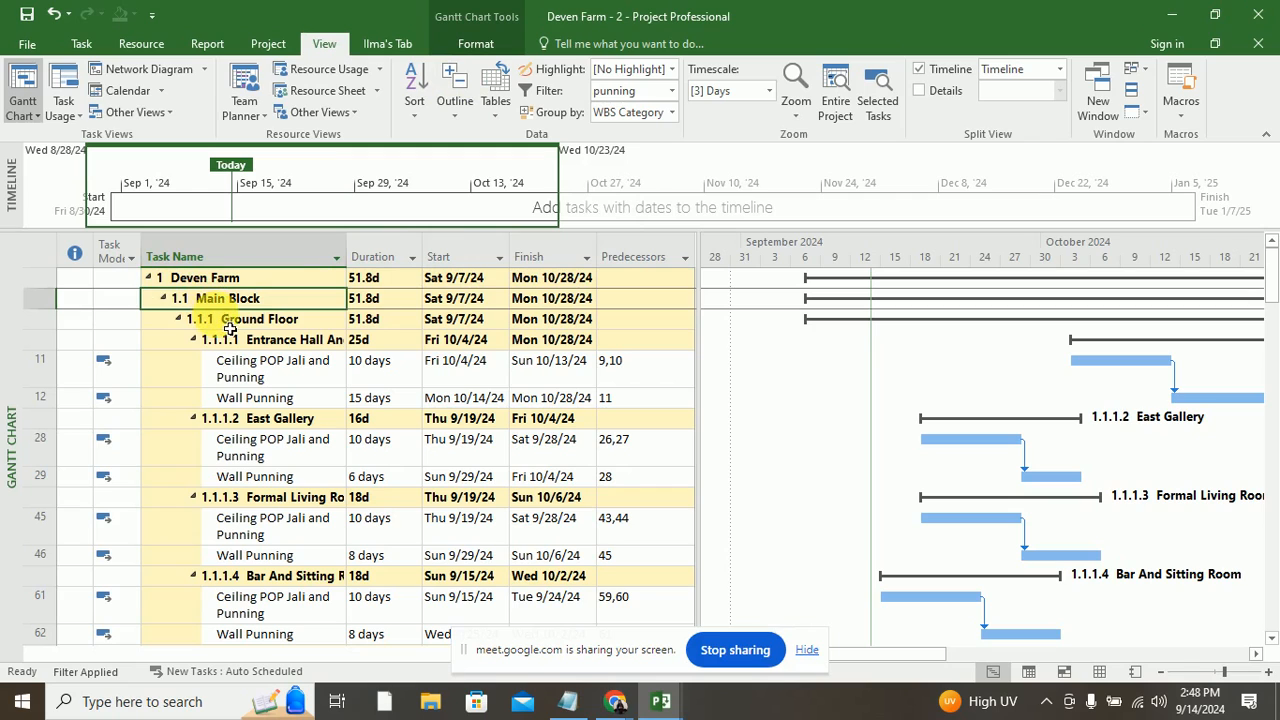
{"action": "key", "text": "Down"}
{"action": "key", "text": "Down"}
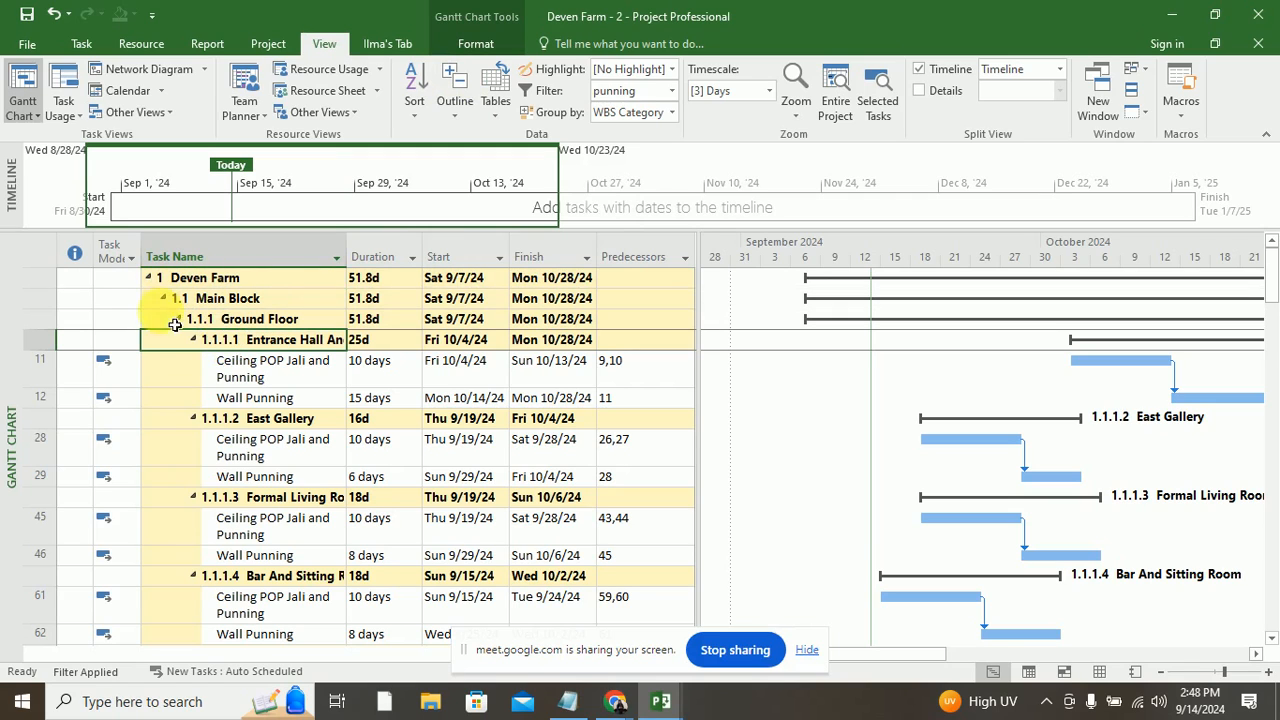
{"action": "key", "text": "F2"}
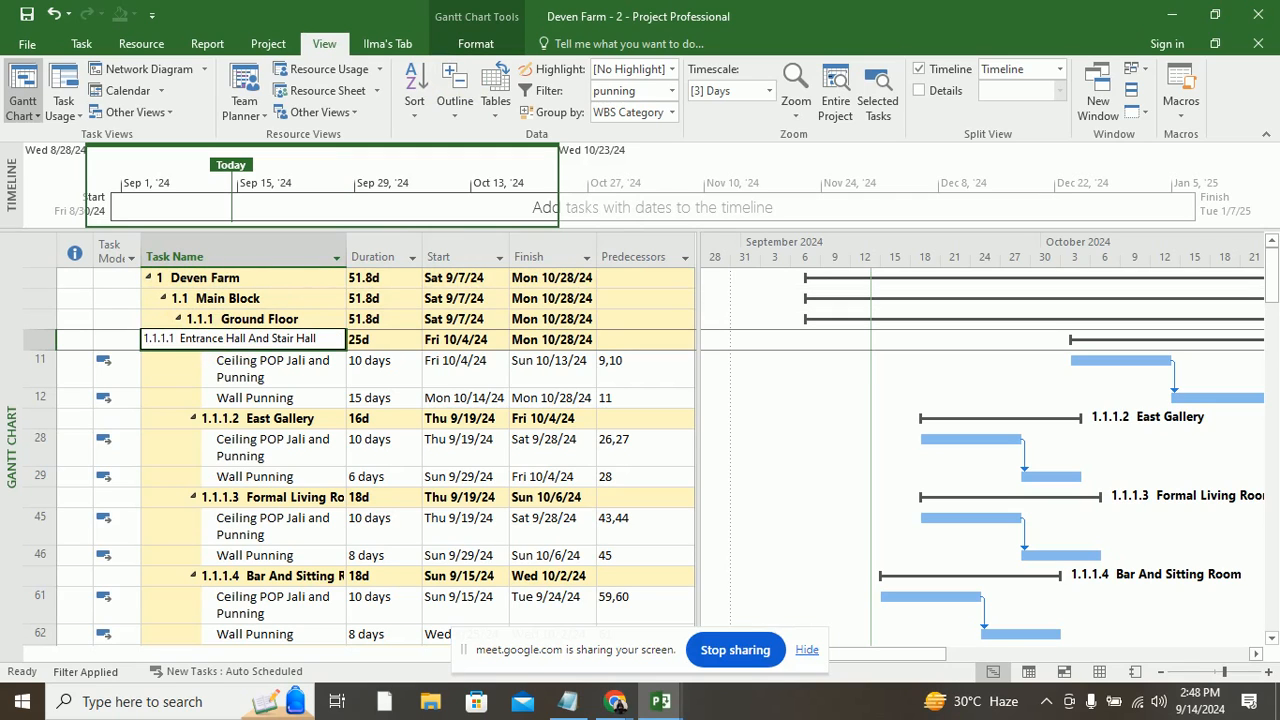
{"action": "key", "text": "Escape"}
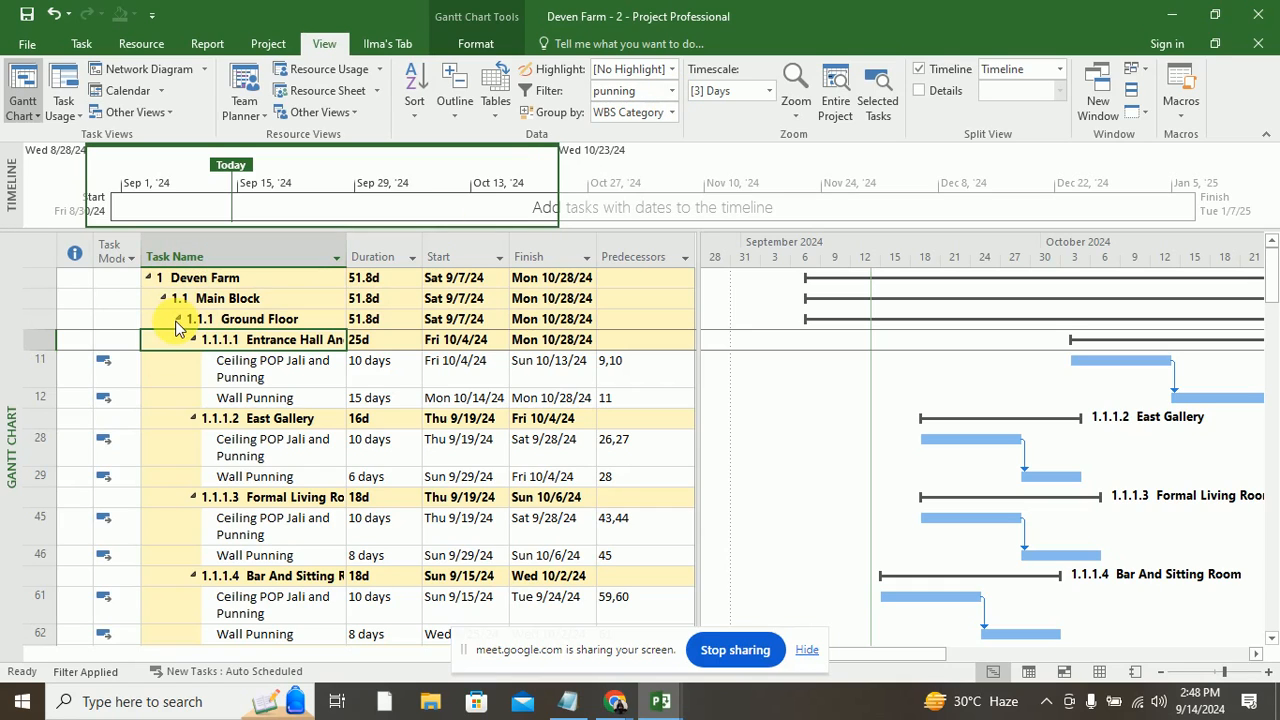
{"action": "left_click", "coordinate": [188, 378]}
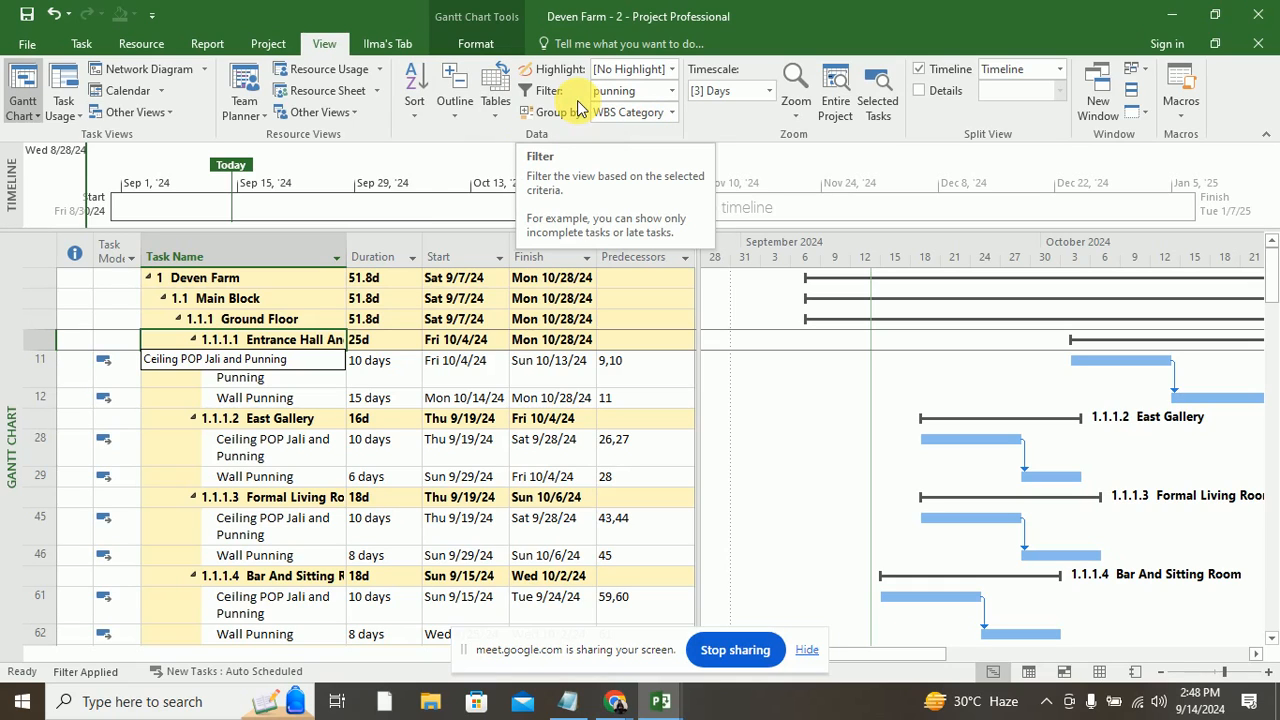
Step: Show the grouped punning tasks at outline Level 1, Level 2, Level 3 and Level 4 in turn
{"action": "left_click", "coordinate": [458, 112]}
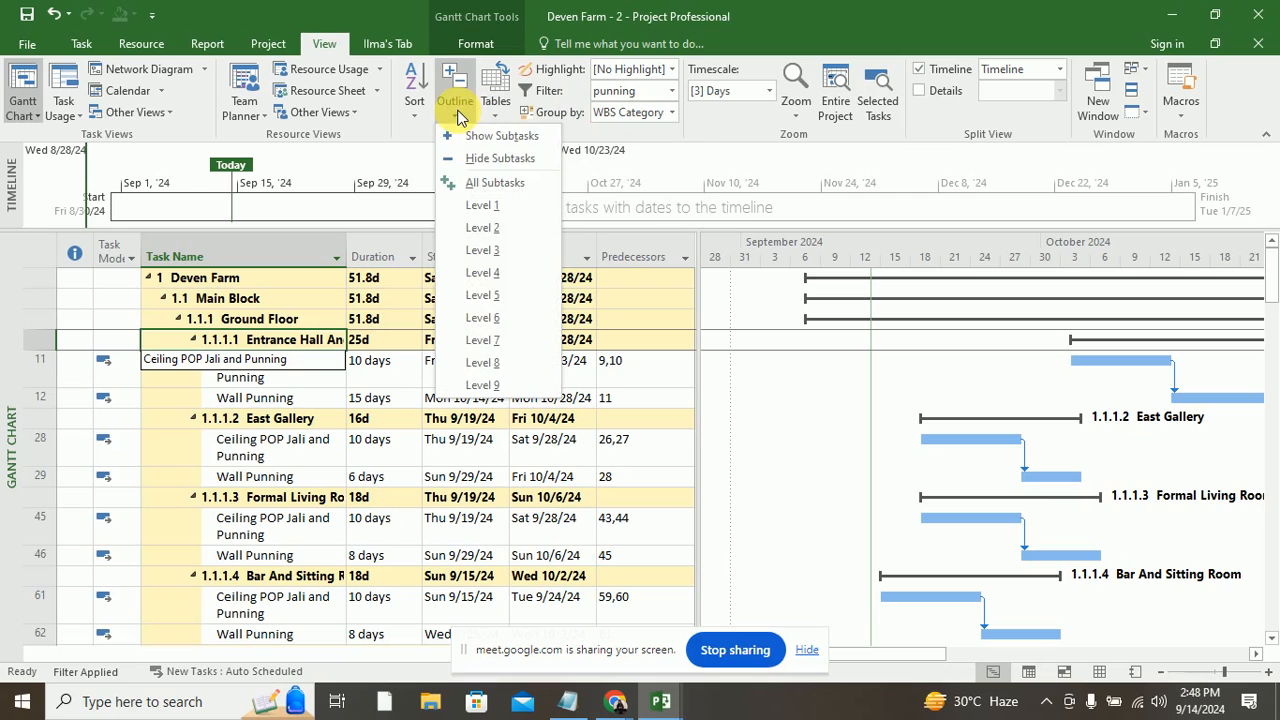
{"action": "left_click", "coordinate": [494, 206]}
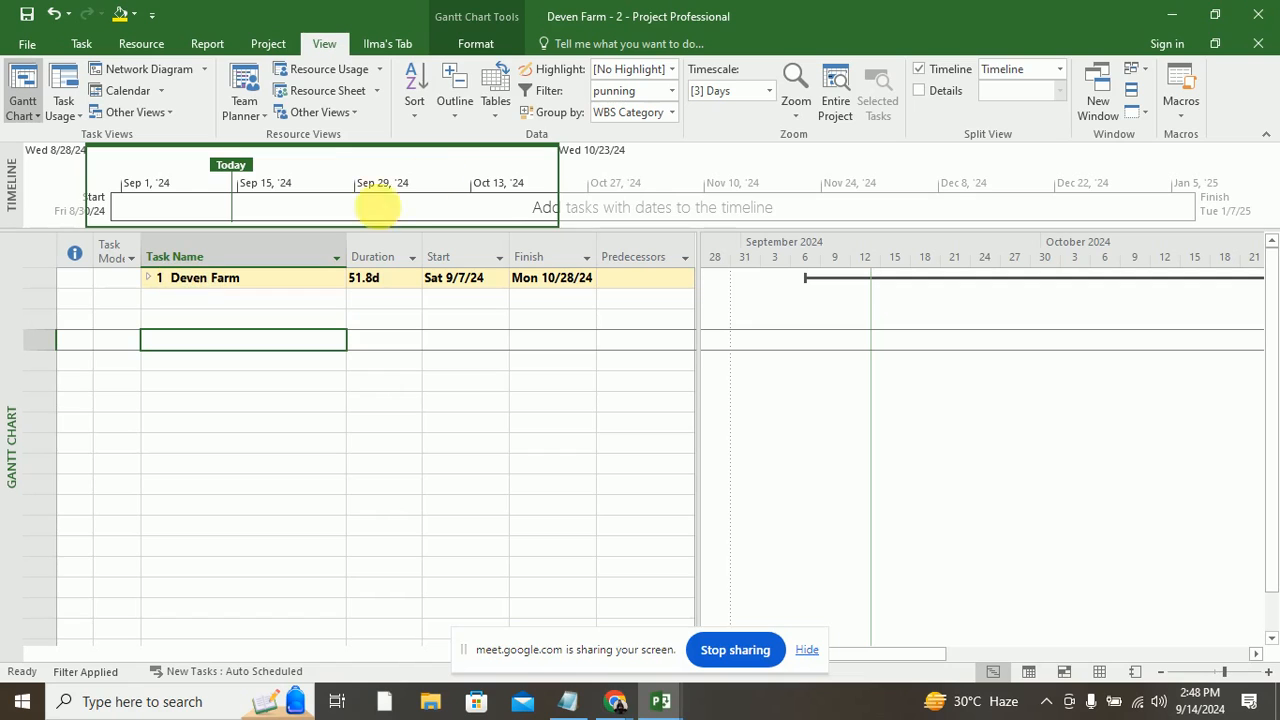
{"action": "left_click", "coordinate": [455, 102]}
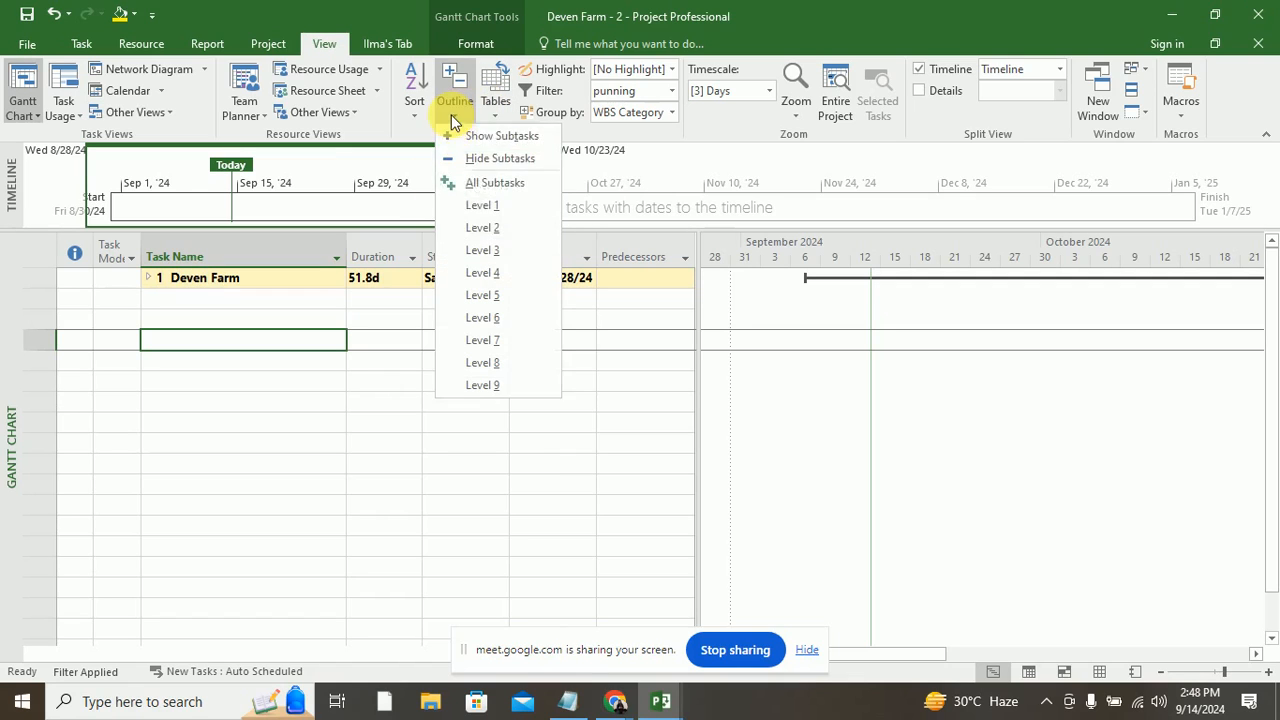
{"action": "left_click", "coordinate": [481, 227]}
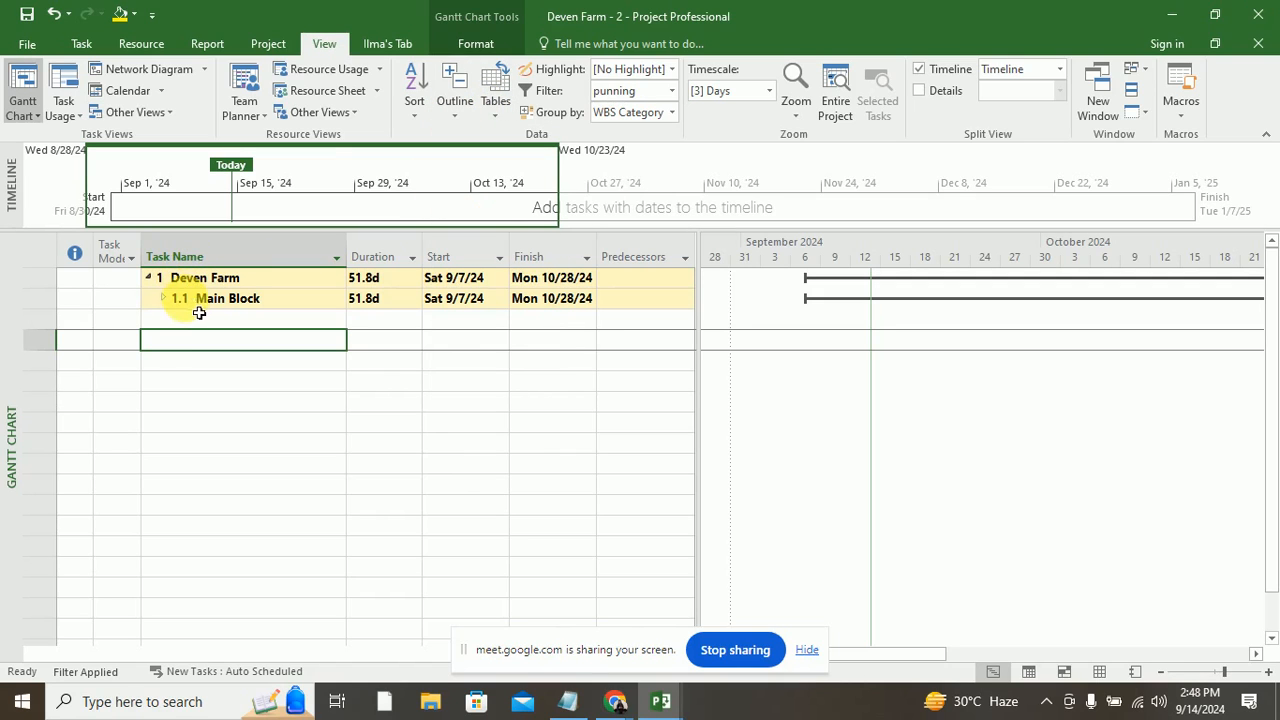
{"action": "left_click", "coordinate": [452, 110]}
{"action": "left_click", "coordinate": [482, 250]}
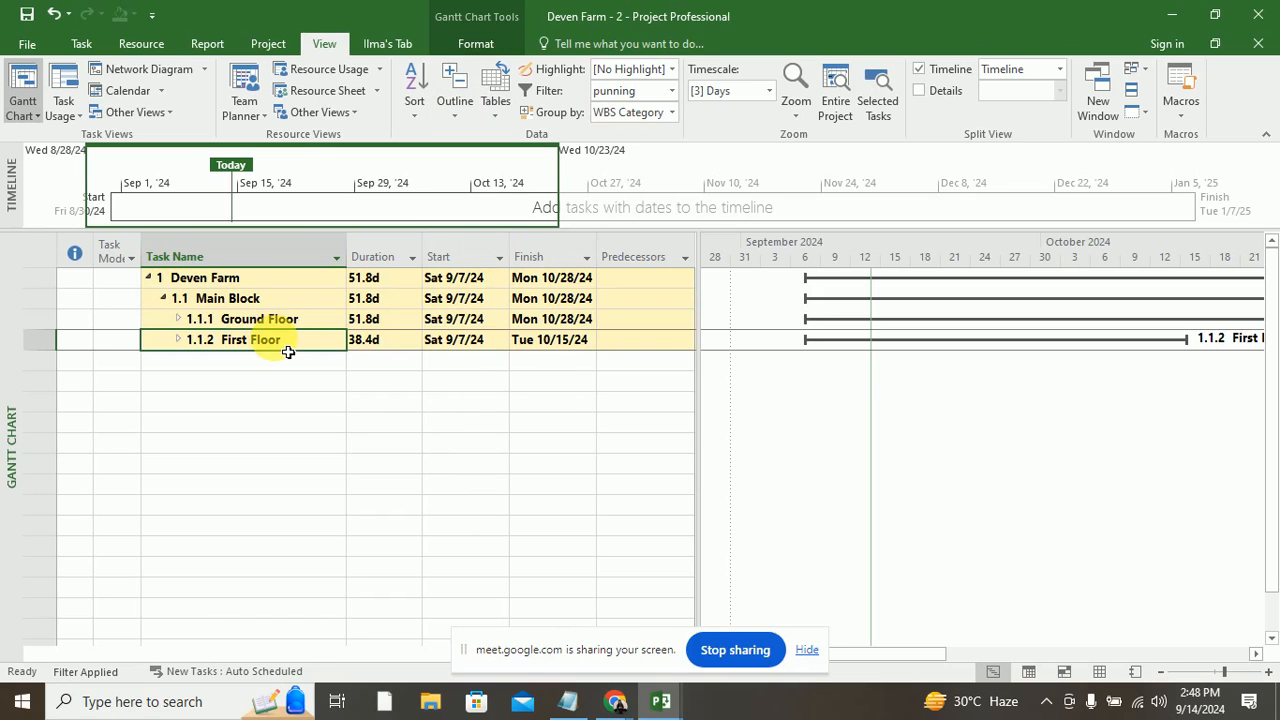
{"action": "left_click", "coordinate": [452, 110]}
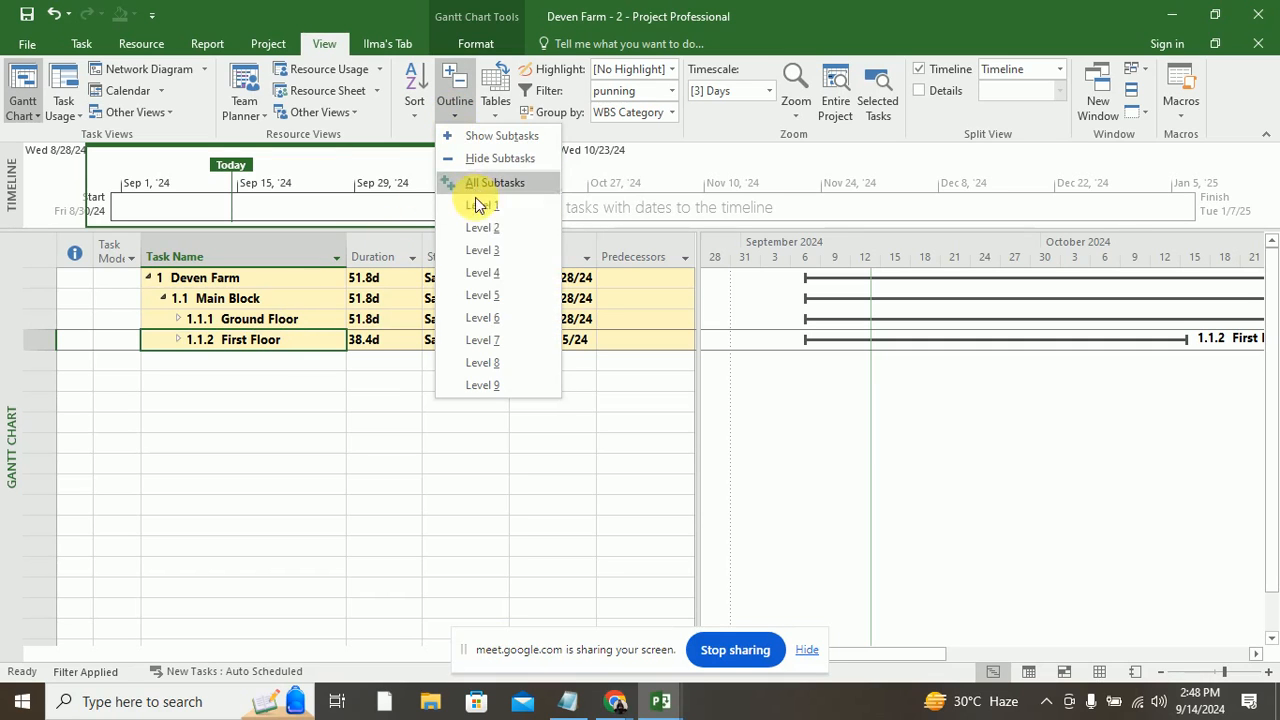
{"action": "left_click", "coordinate": [481, 273]}
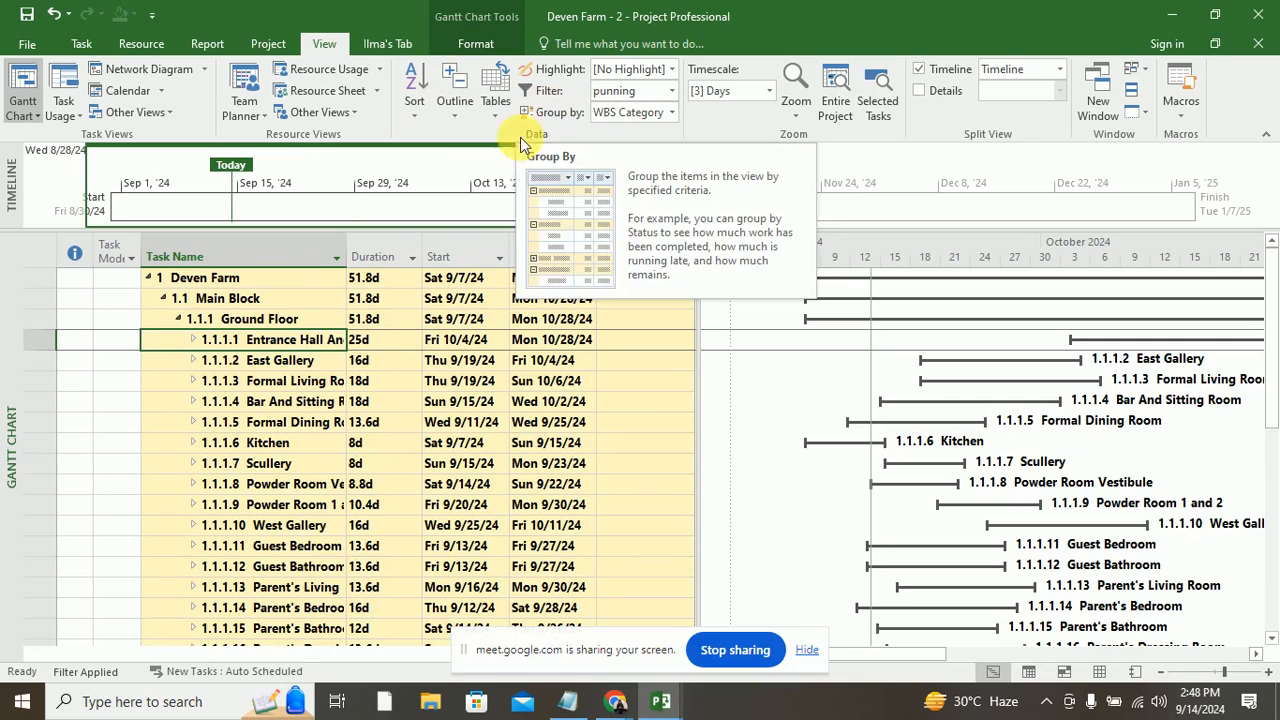
Step: Examine the Level 4 hierarchy by selecting the Deven Farm, Main Block, Ground Floor and 1.1.1.1 headings in turn
{"action": "left_click", "coordinate": [456, 106]}
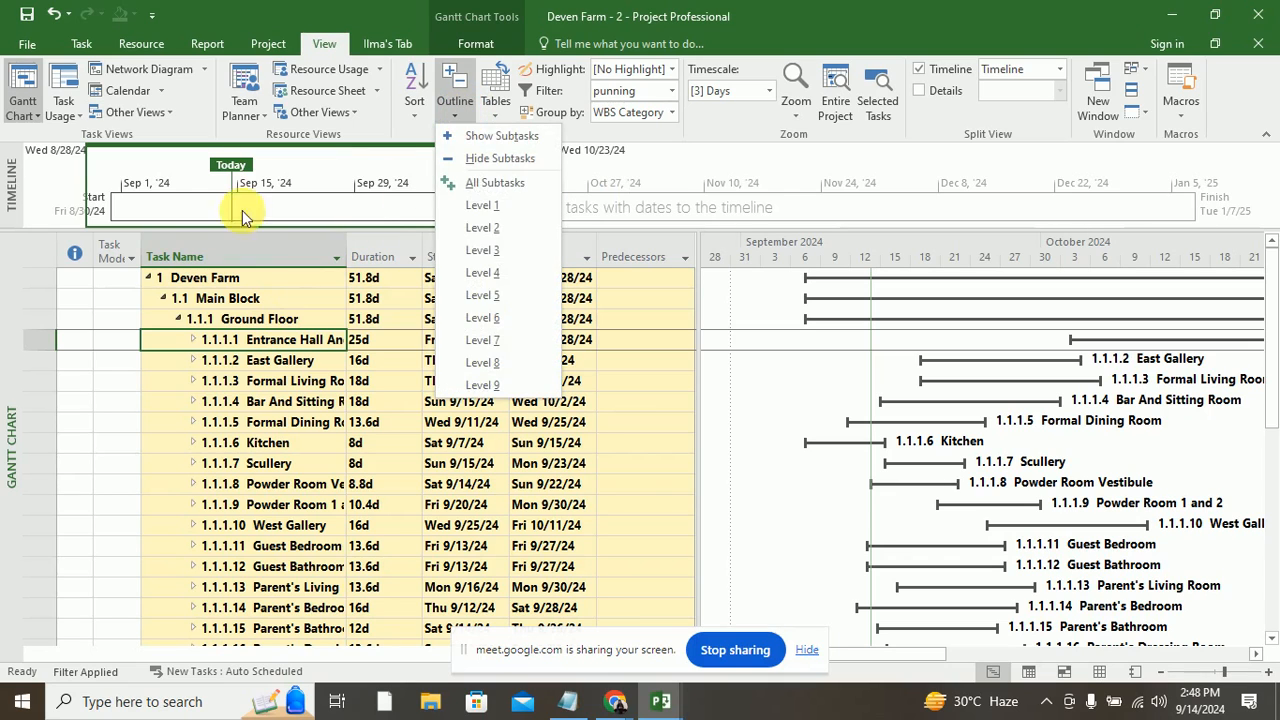
{"action": "left_click", "coordinate": [177, 282]}
{"action": "left_click", "coordinate": [207, 298]}
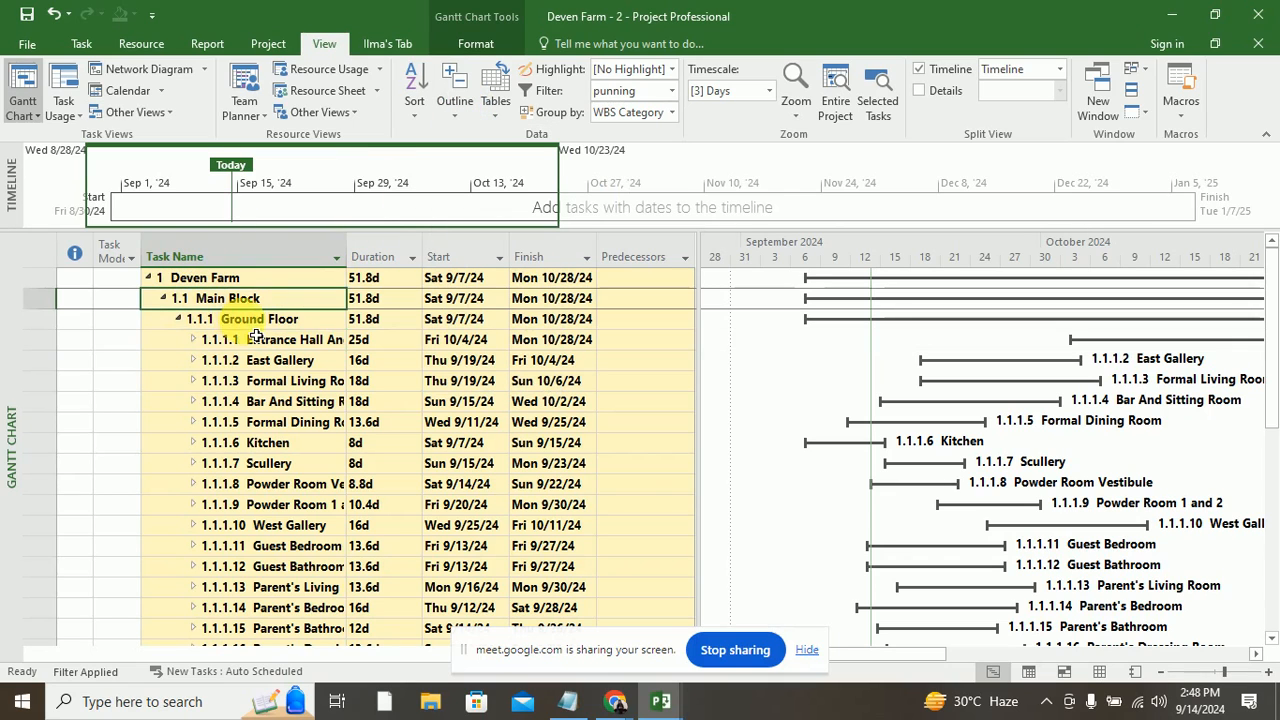
{"action": "left_click", "coordinate": [245, 322]}
{"action": "left_click", "coordinate": [255, 340]}
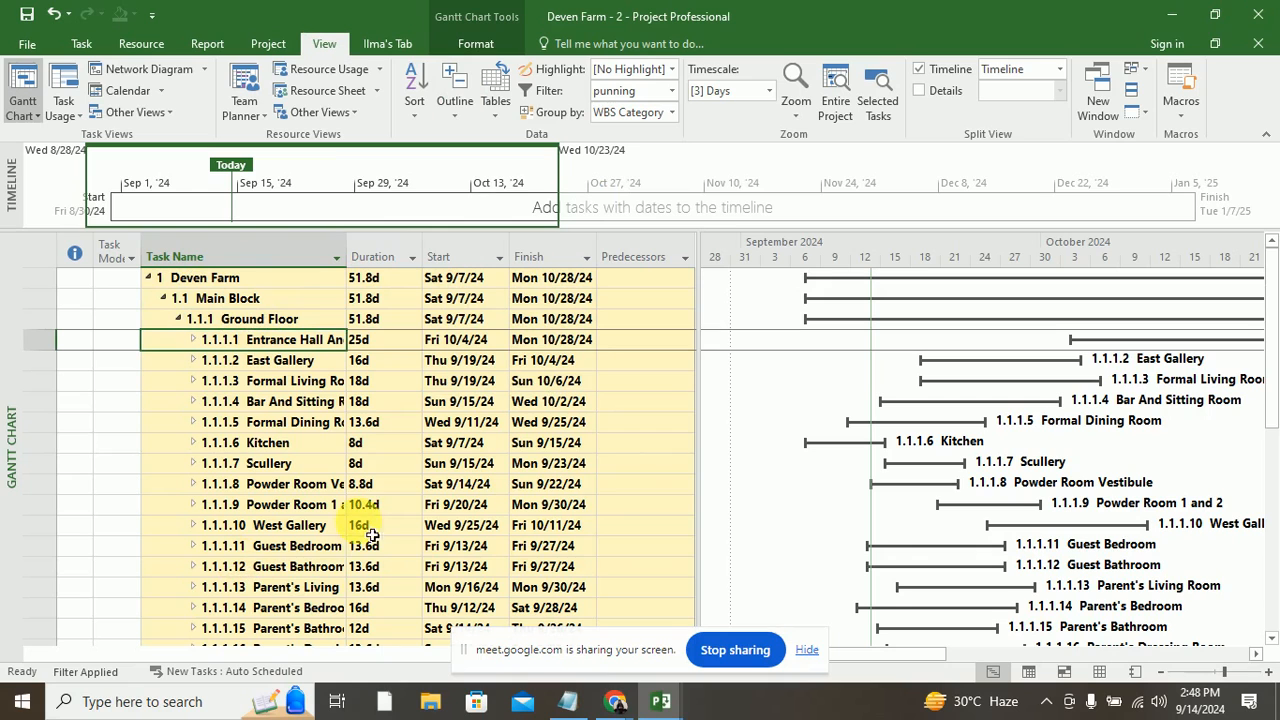
Step: Show the grouped tasks at outline Level 5, view the full name of the East Gallery ceiling task, and show Level 6
{"action": "left_click", "coordinate": [456, 106]}
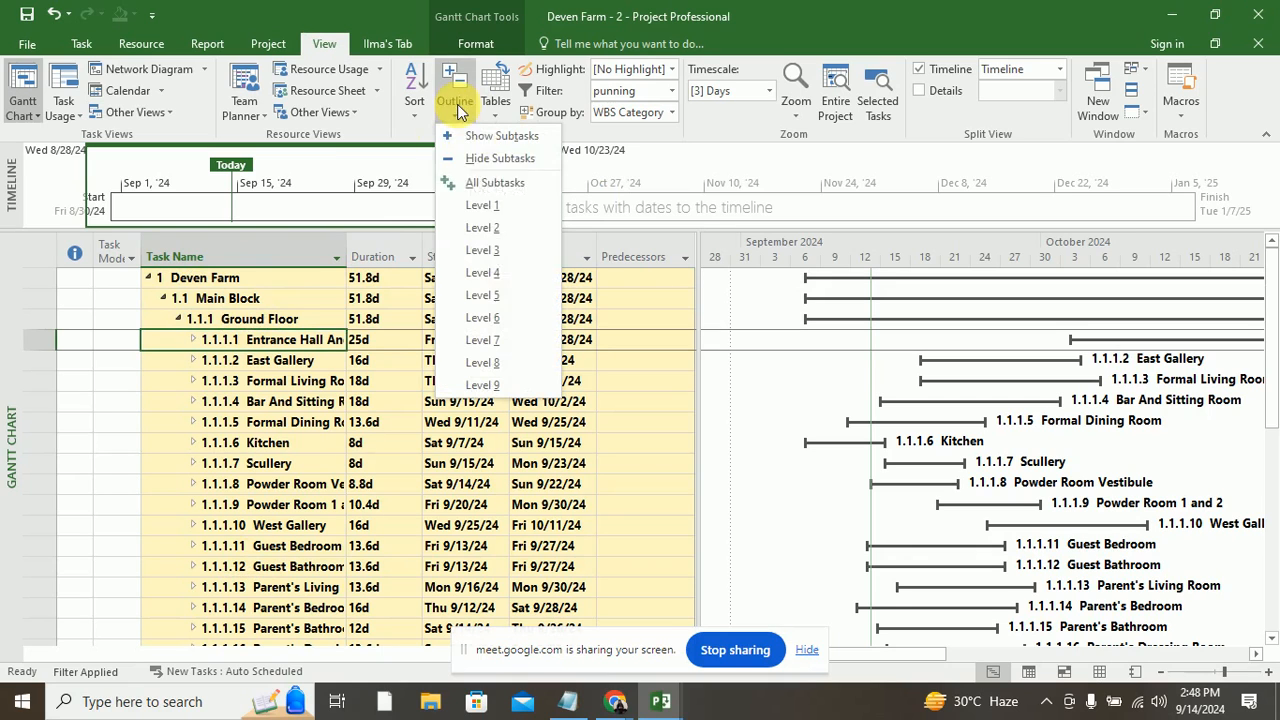
{"action": "left_click", "coordinate": [484, 297]}
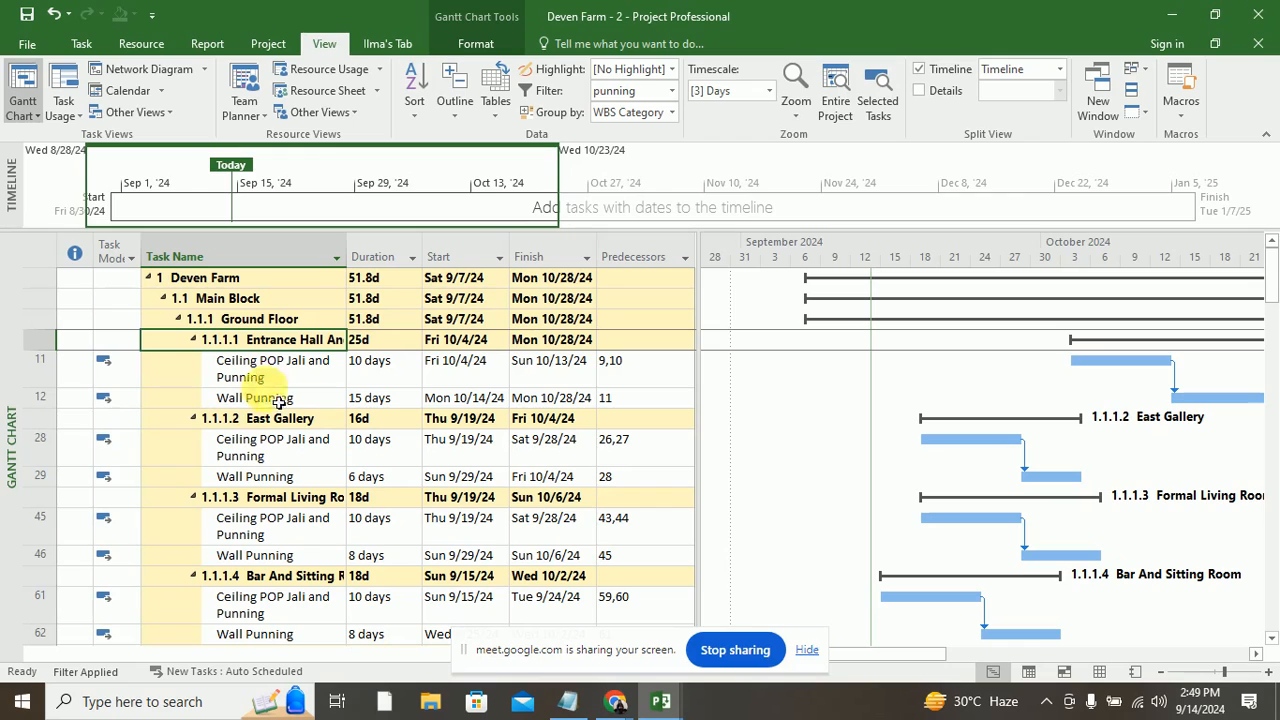
{"action": "double_click", "coordinate": [257, 456]}
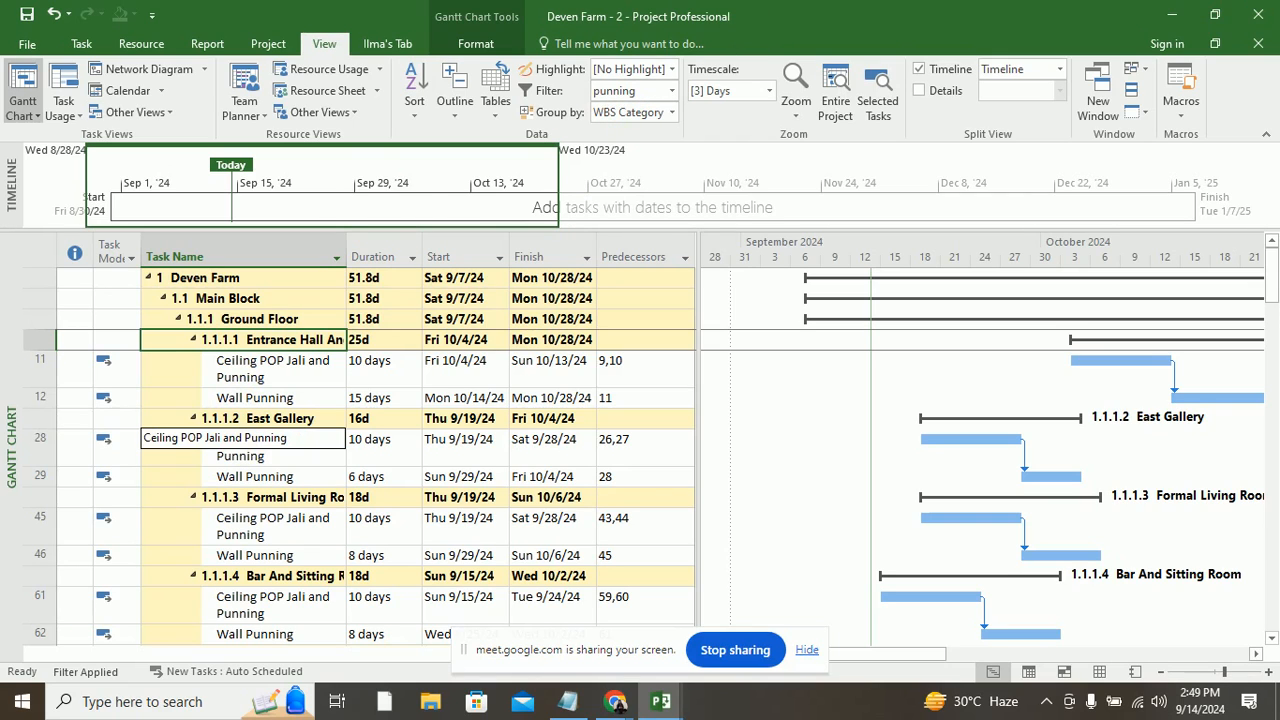
{"action": "key", "text": "Escape"}
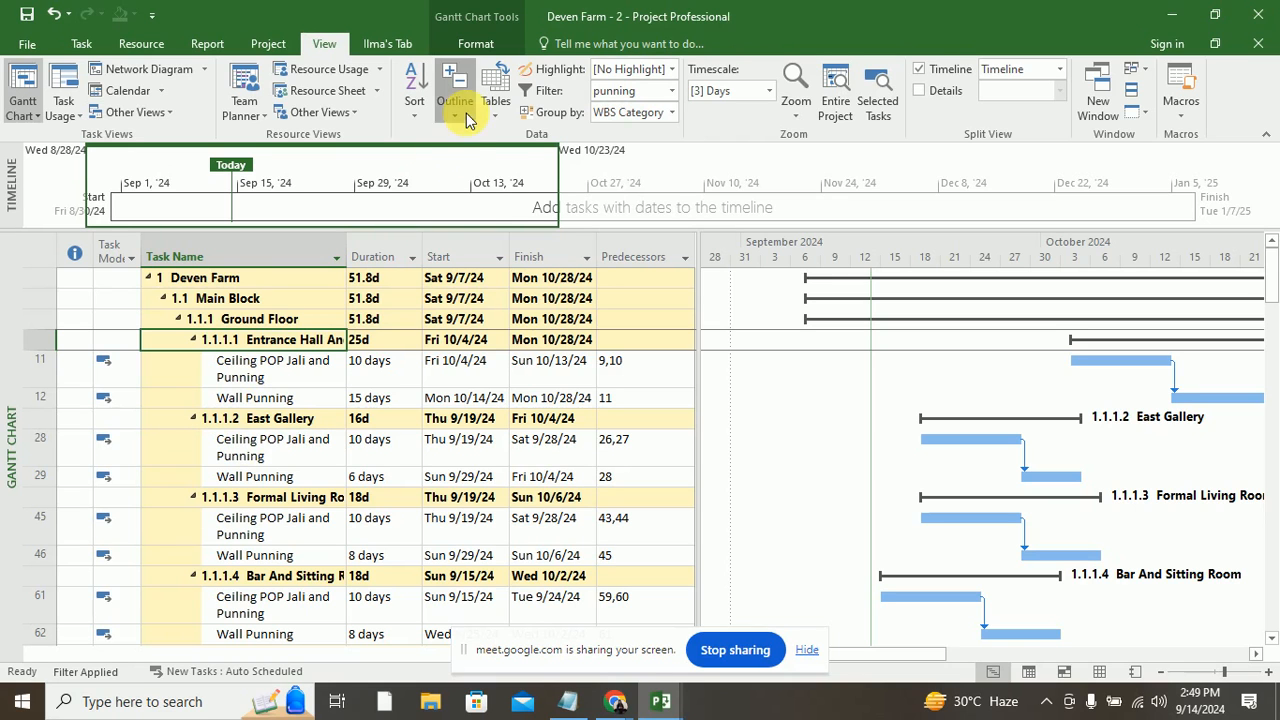
{"action": "left_click", "coordinate": [455, 105]}
{"action": "left_click", "coordinate": [483, 318]}
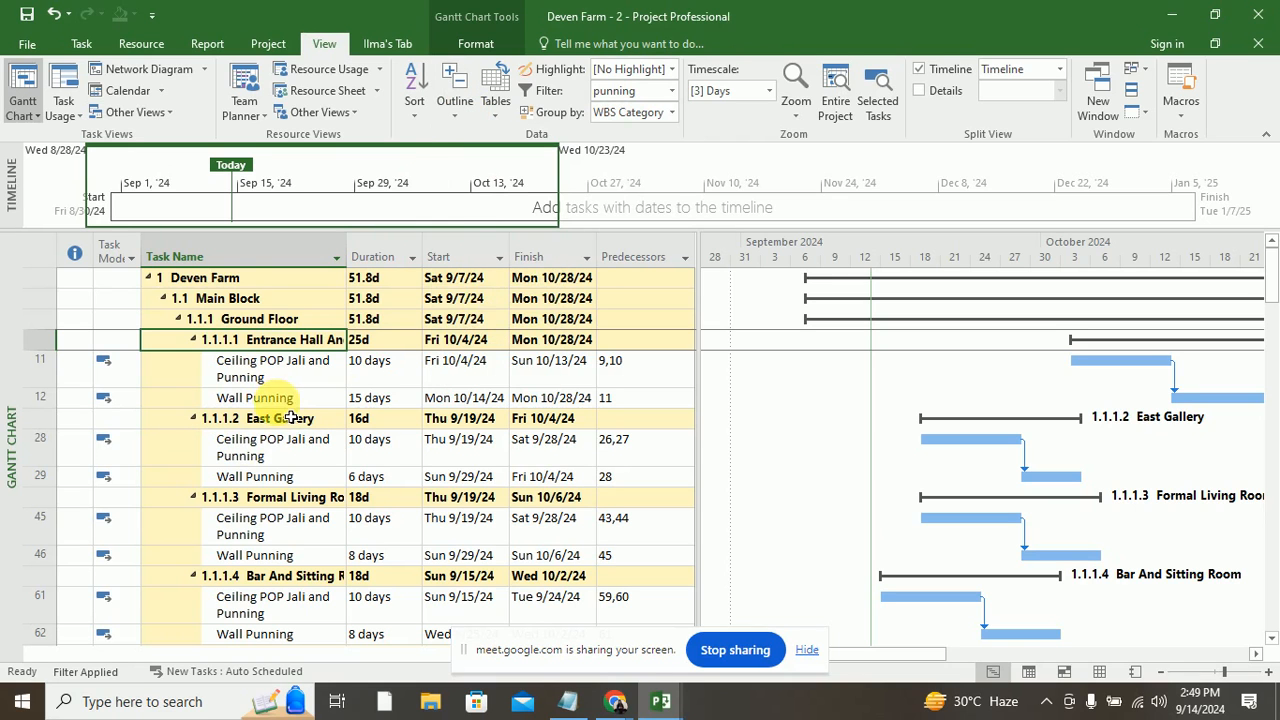
Step: Look through the expanded groups to 1.1.1.14 and view the full name of that group heading
{"action": "scroll", "coordinate": [270, 418], "scroll_direction": "down", "scroll_amount": 6}
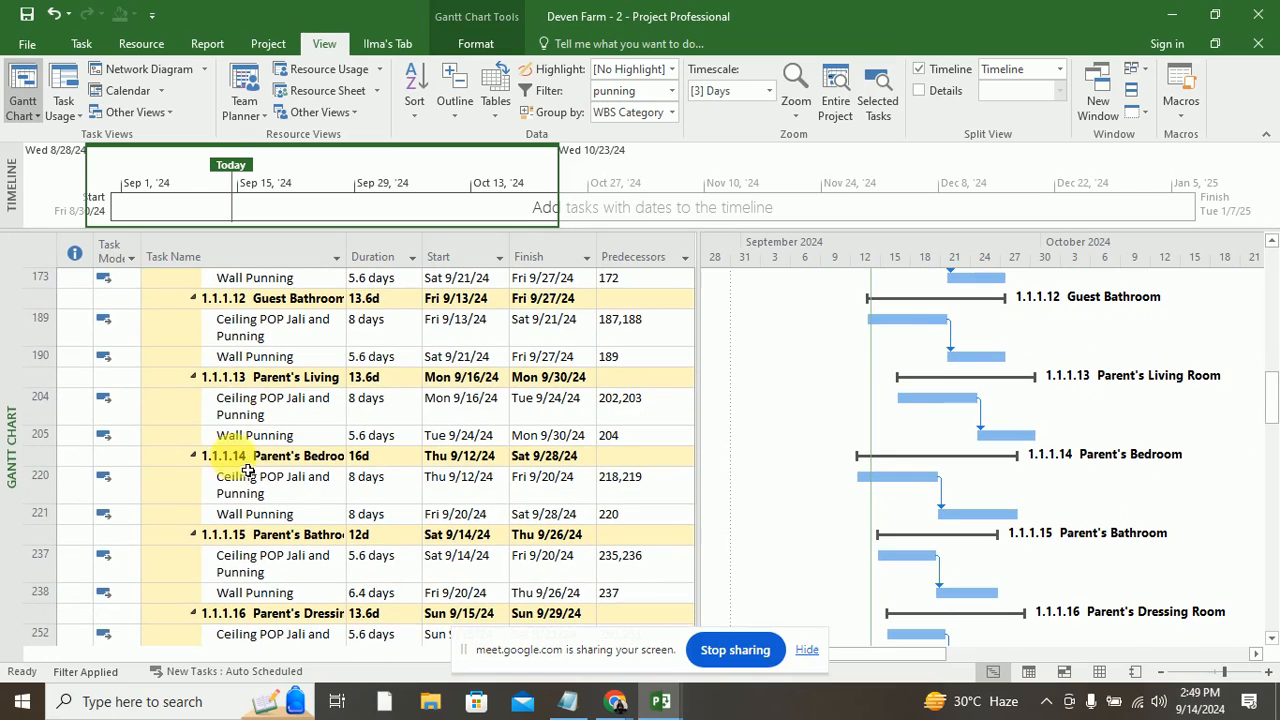
{"action": "left_click", "coordinate": [276, 462]}
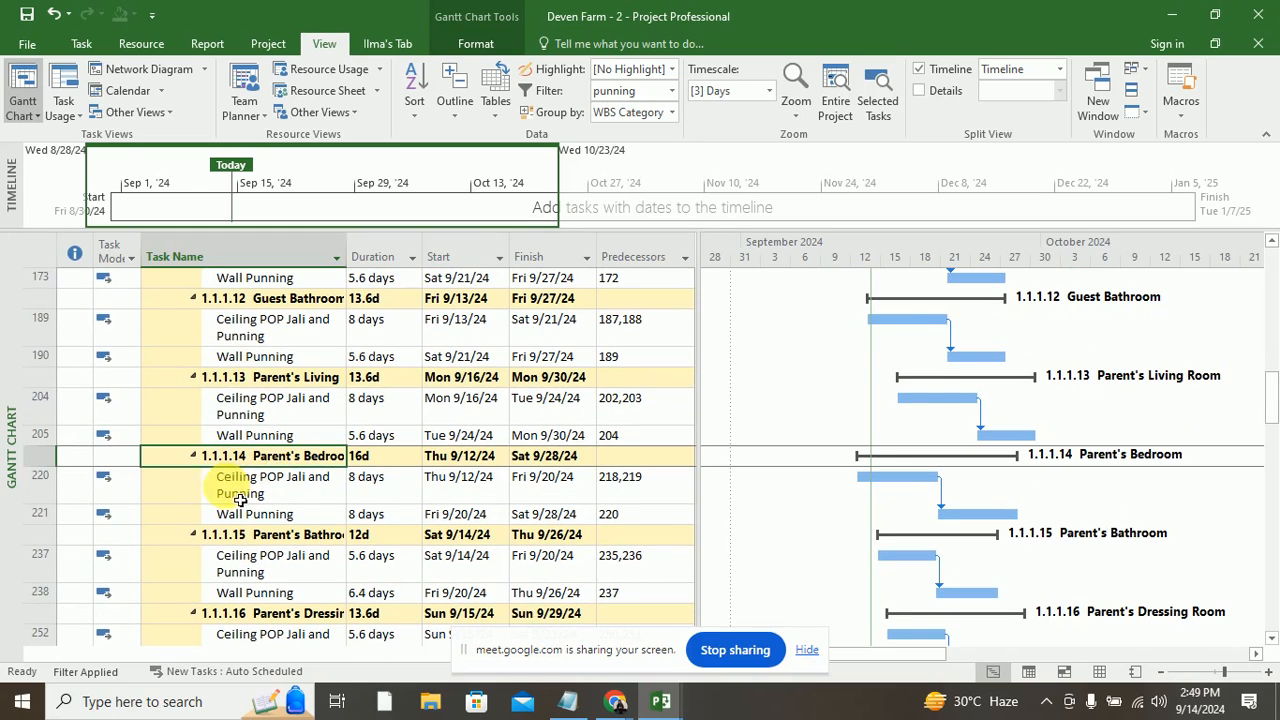
{"action": "left_click", "coordinate": [240, 493]}
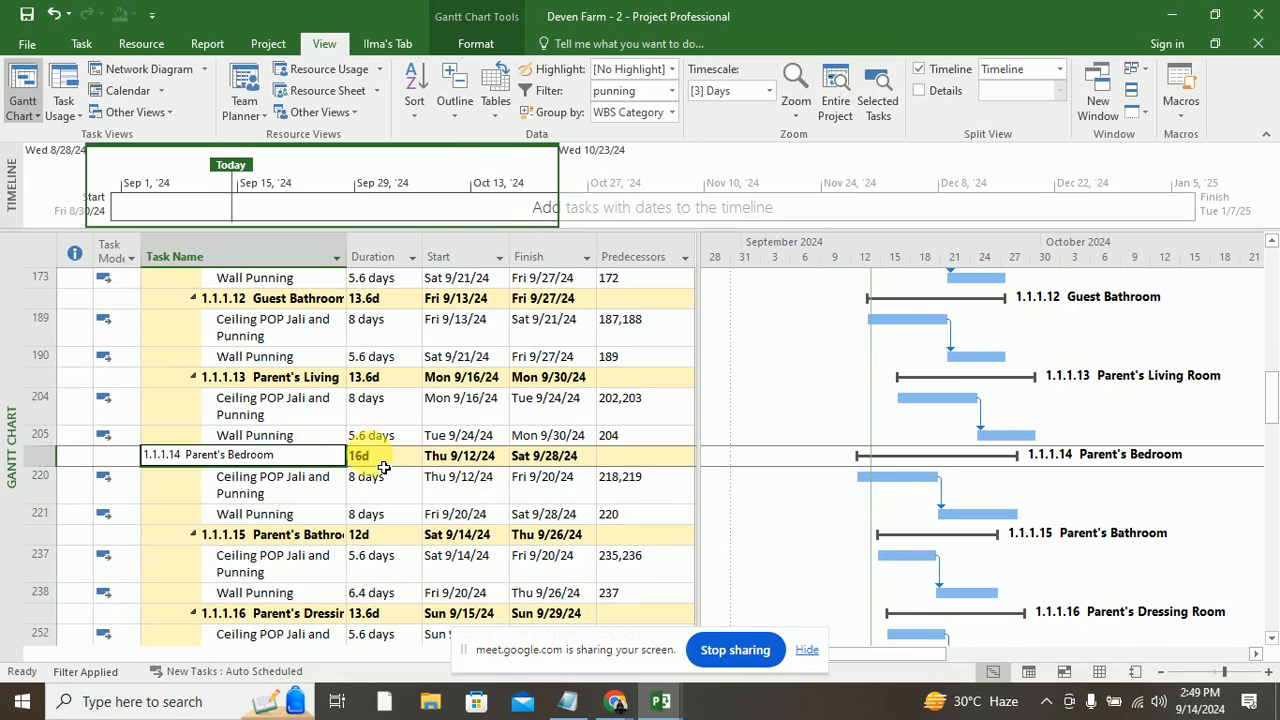
Step: Select the 1.1.1.1 group heading near the start of the schedule and remove the punning filter
{"action": "scroll", "coordinate": [280, 414], "scroll_direction": "up", "scroll_amount": 11}
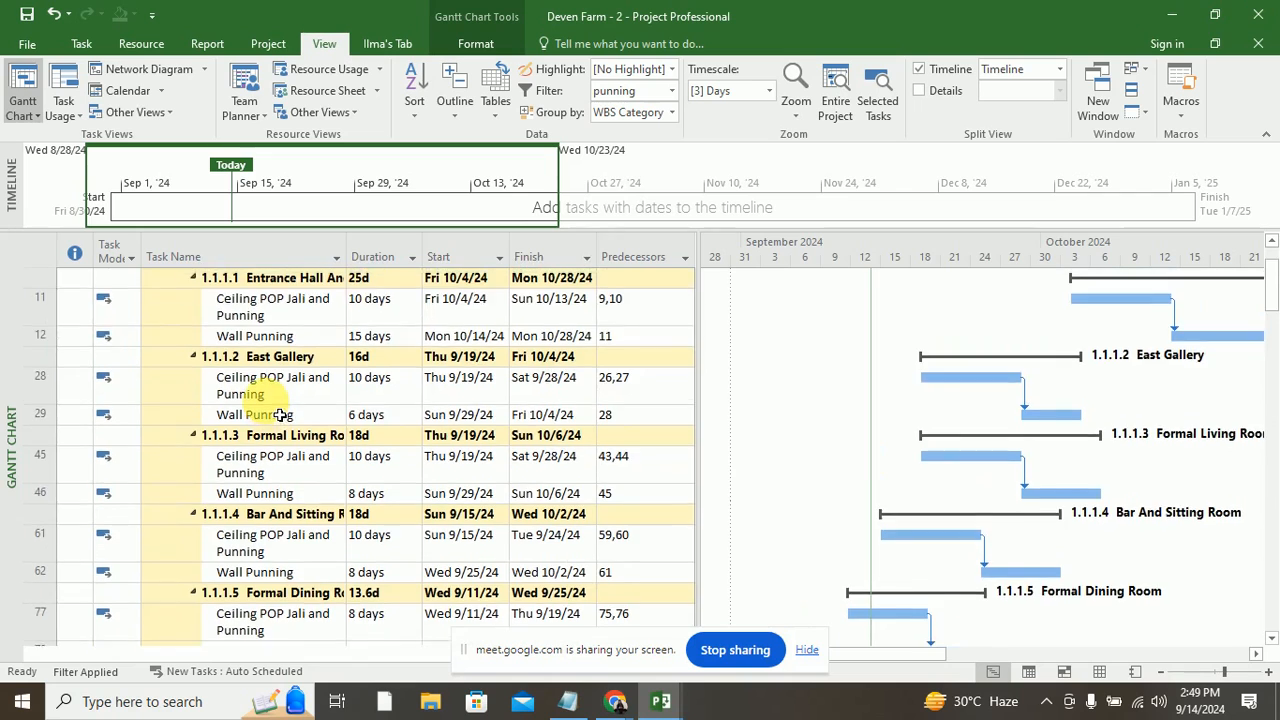
{"action": "scroll", "coordinate": [280, 414], "scroll_direction": "up", "scroll_amount": 1}
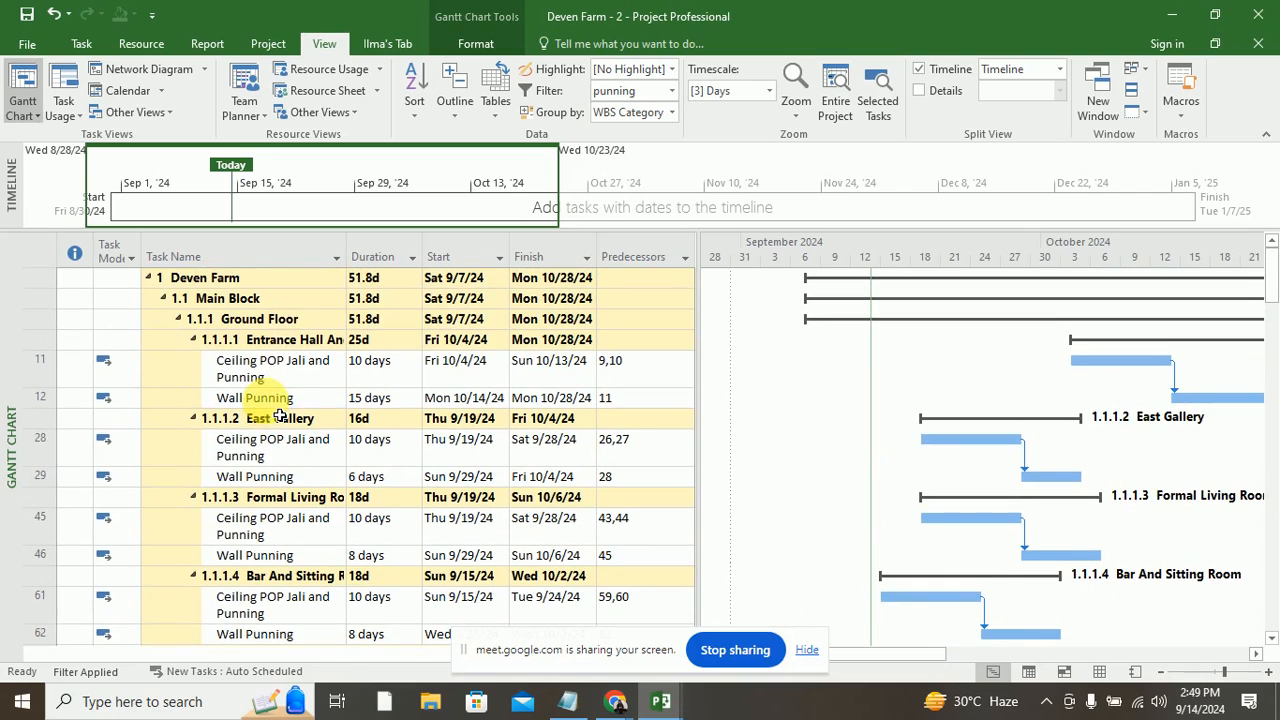
{"action": "left_click", "coordinate": [278, 339]}
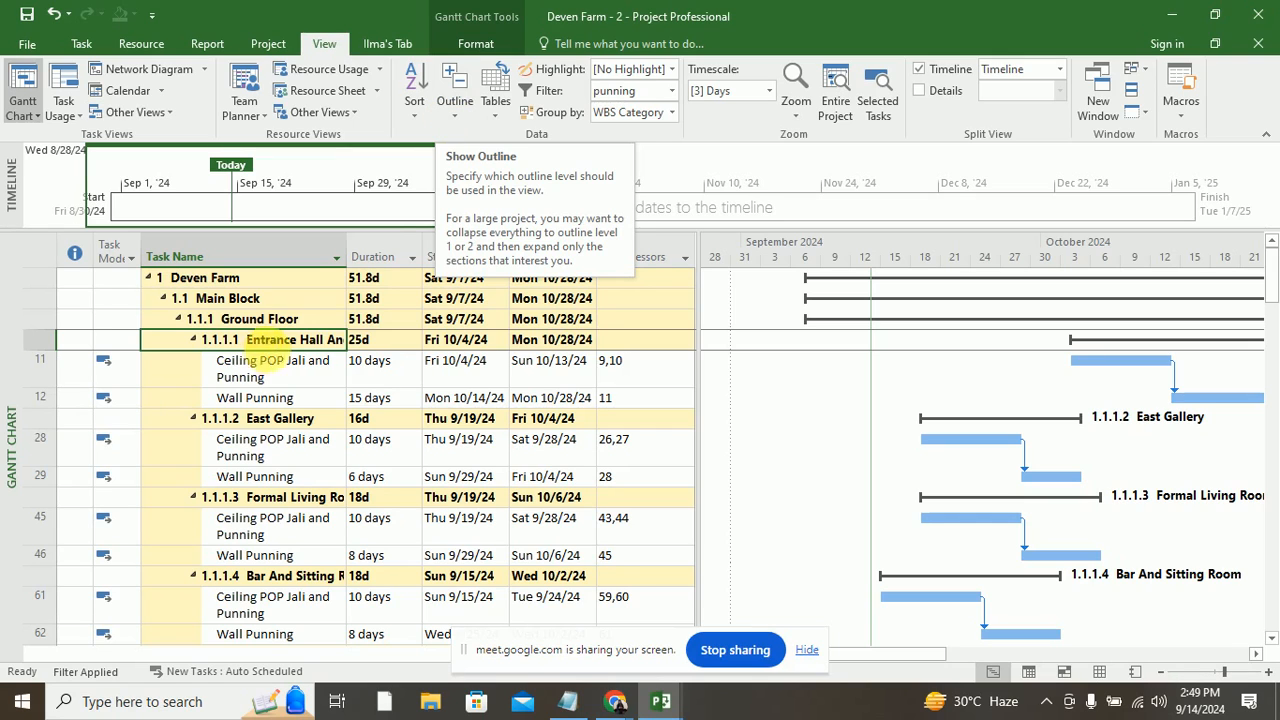
{"action": "left_click", "coordinate": [672, 90]}
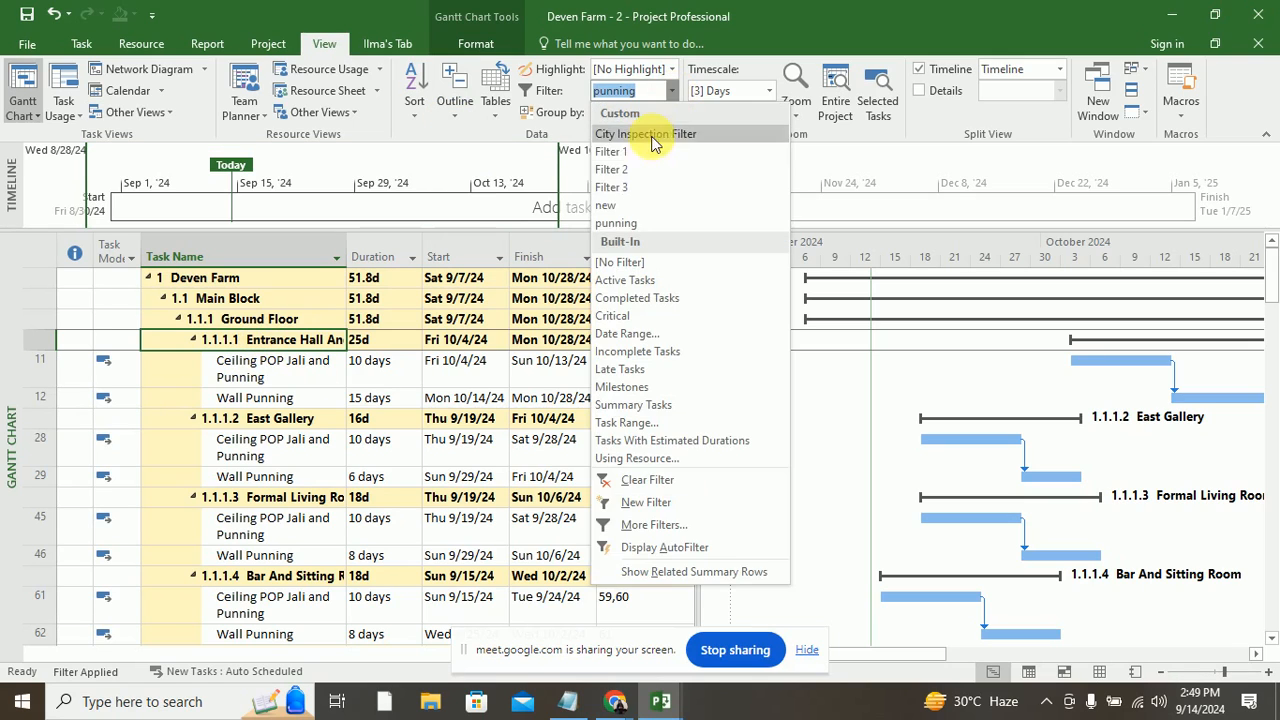
{"action": "left_click", "coordinate": [636, 268]}
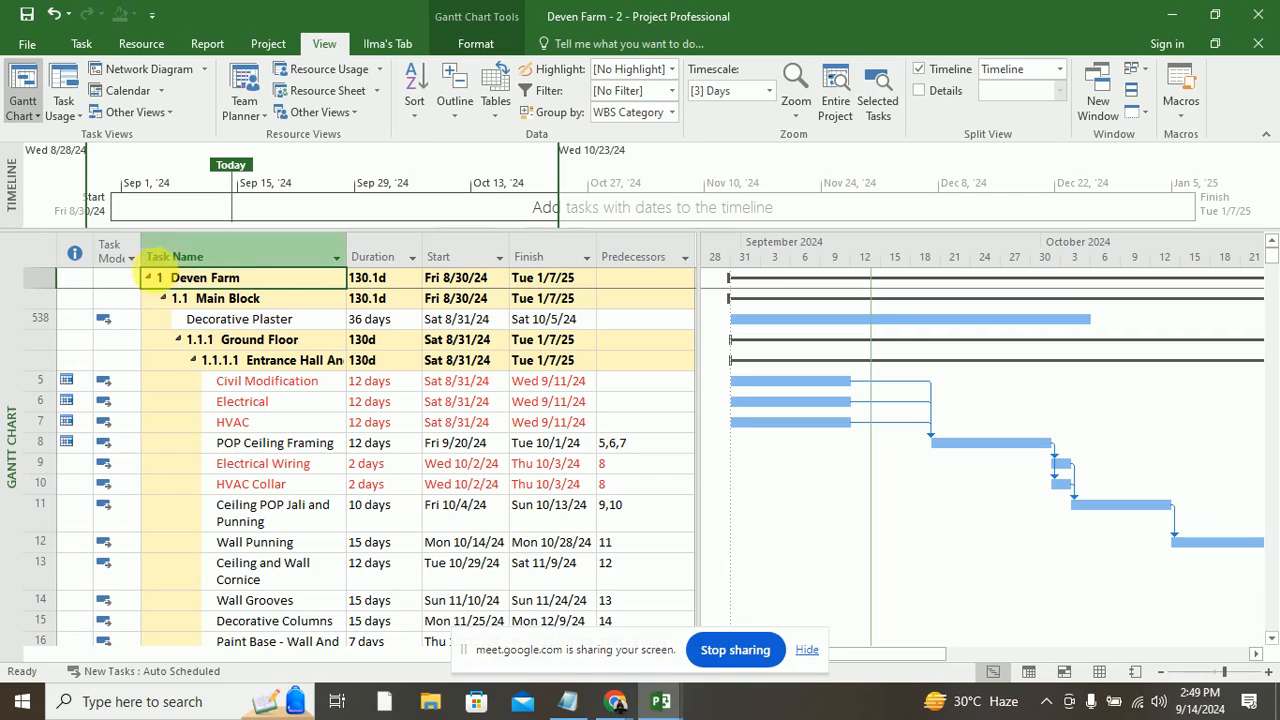
Step: Collapse and re-expand the Main Block group, and collapse its Ground Floor, First Floor and Terrace Shingle roof groups
{"action": "left_click", "coordinate": [164, 300]}
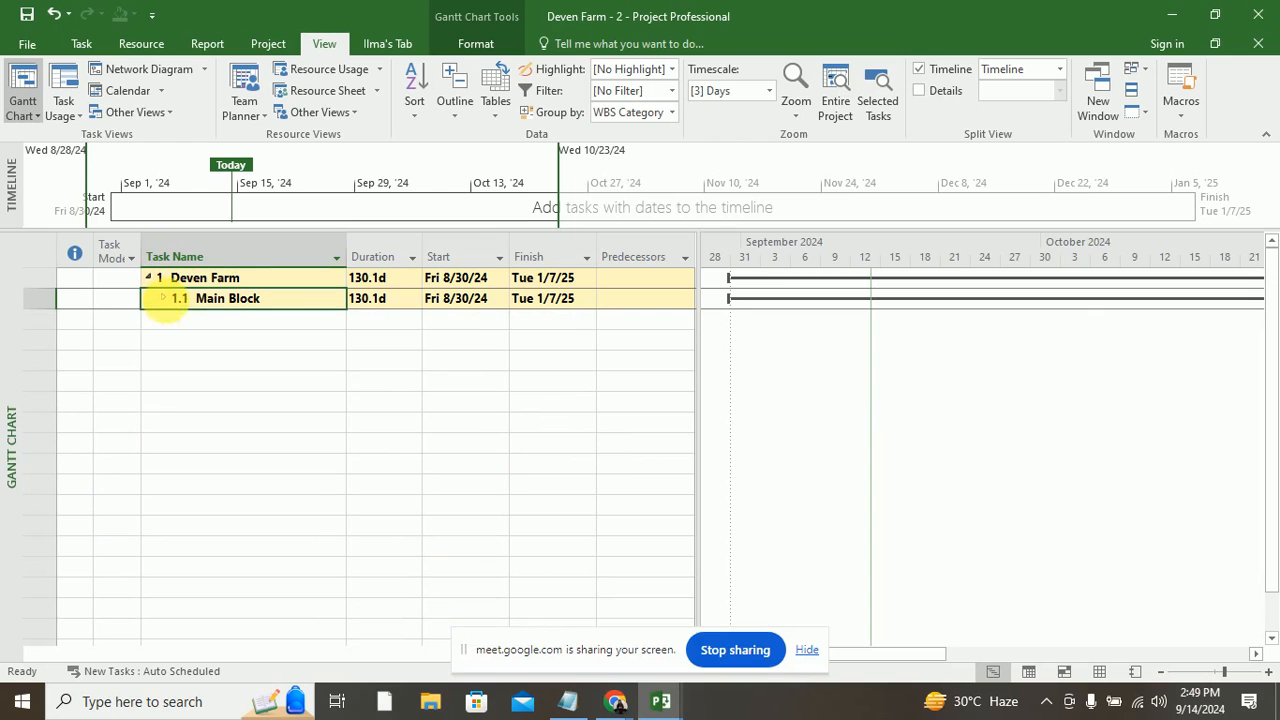
{"action": "left_click", "coordinate": [165, 300]}
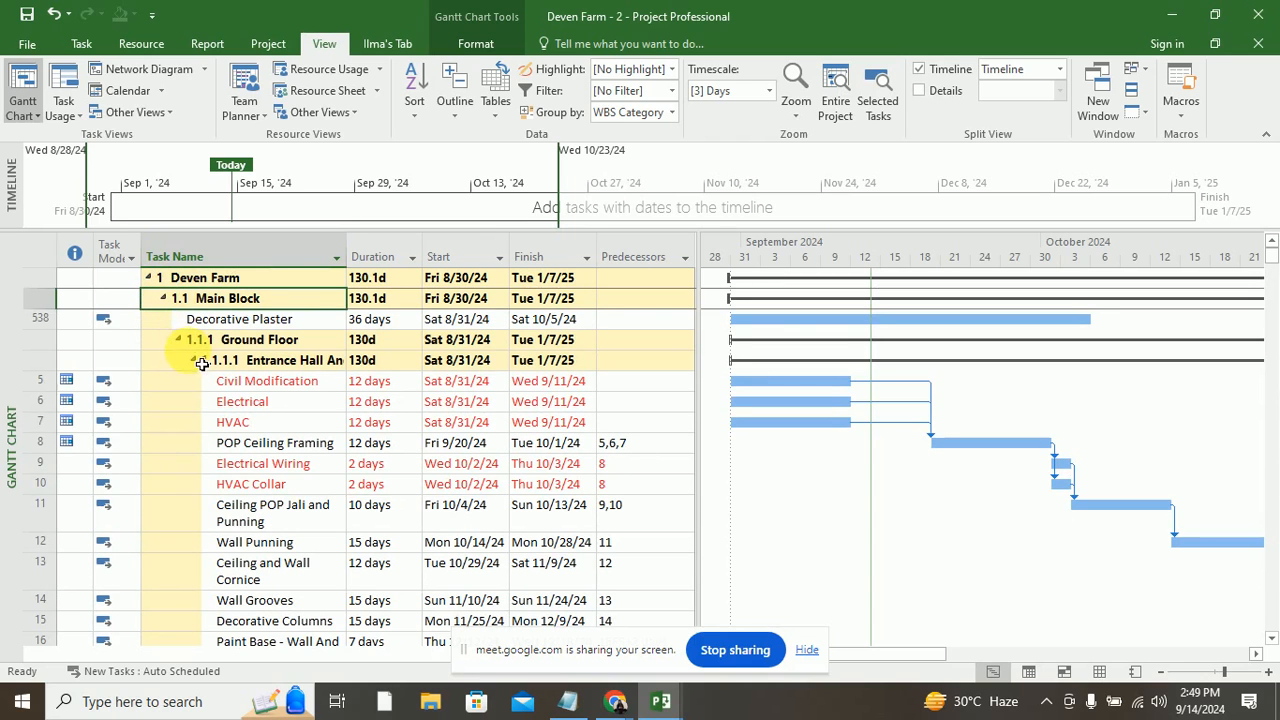
{"action": "left_click", "coordinate": [180, 341]}
{"action": "left_click", "coordinate": [178, 359]}
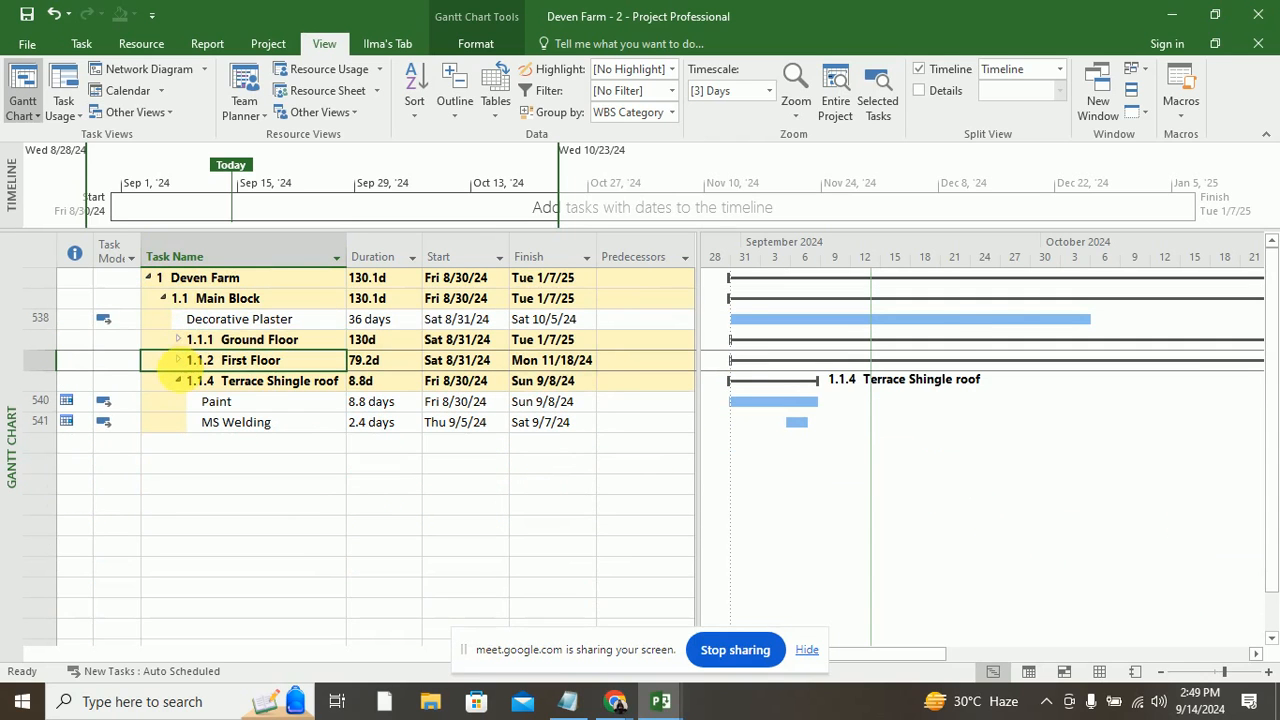
{"action": "left_click", "coordinate": [179, 380]}
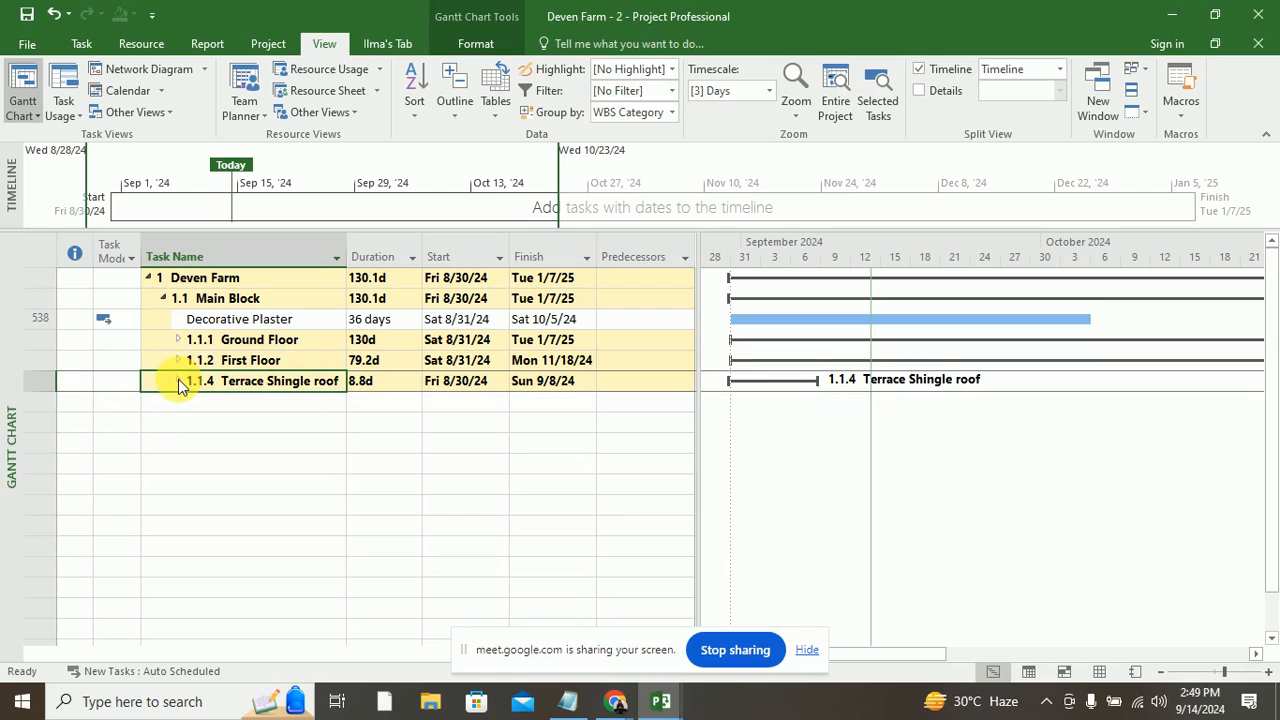
Step: Expand the Ground Floor group, collapse its groups 1.1.1.1 to 1.1.1.3, and re-expand group 1.1.1.1
{"action": "left_click", "coordinate": [180, 340]}
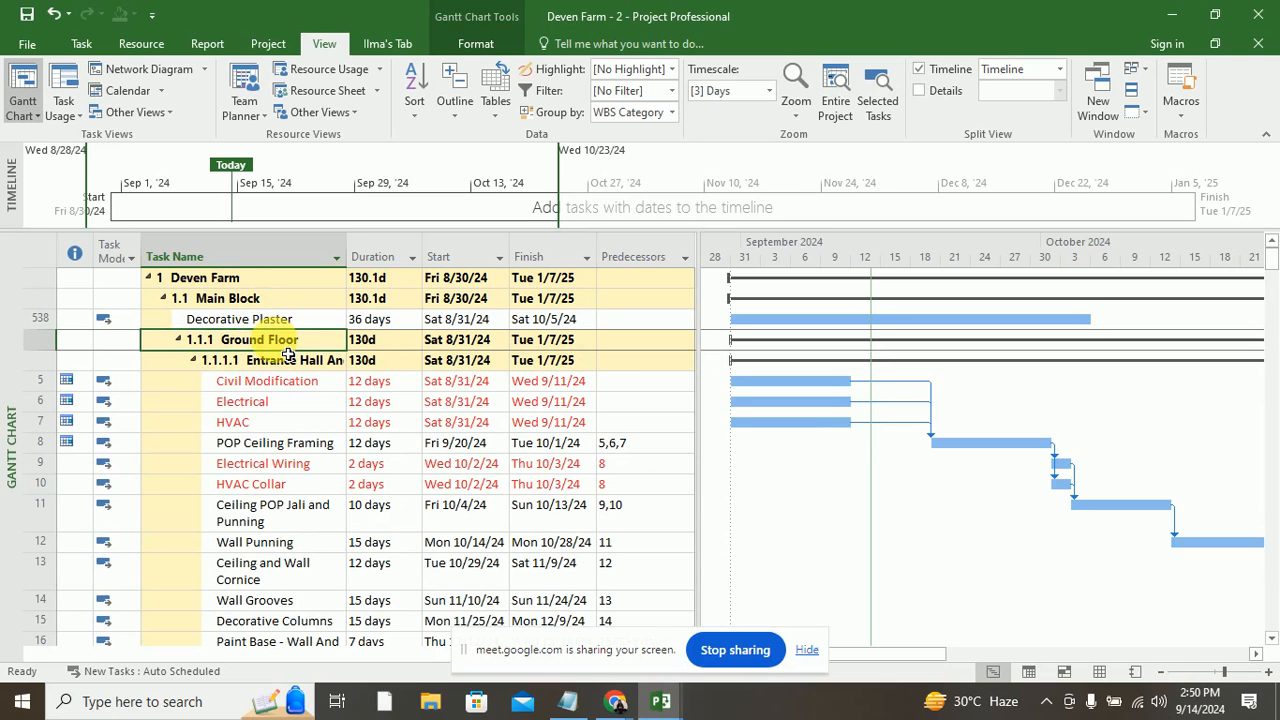
{"action": "left_click", "coordinate": [193, 360]}
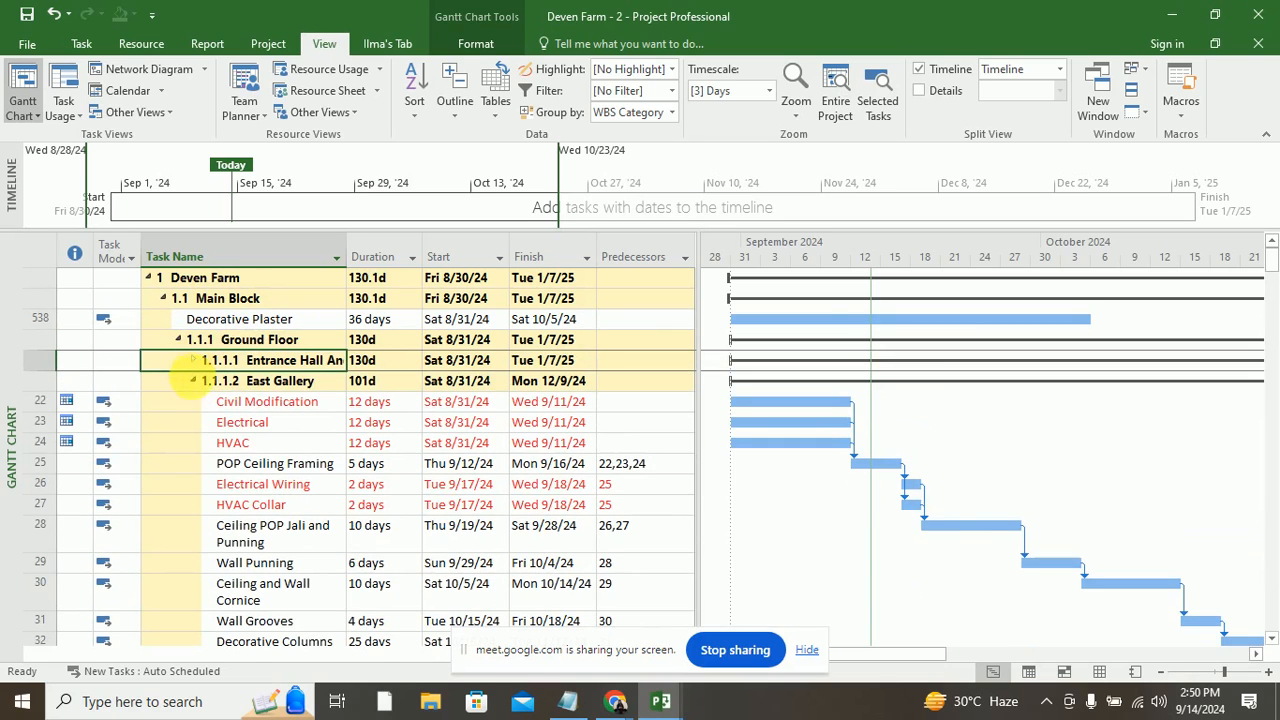
{"action": "left_click", "coordinate": [193, 381]}
{"action": "left_click", "coordinate": [194, 401]}
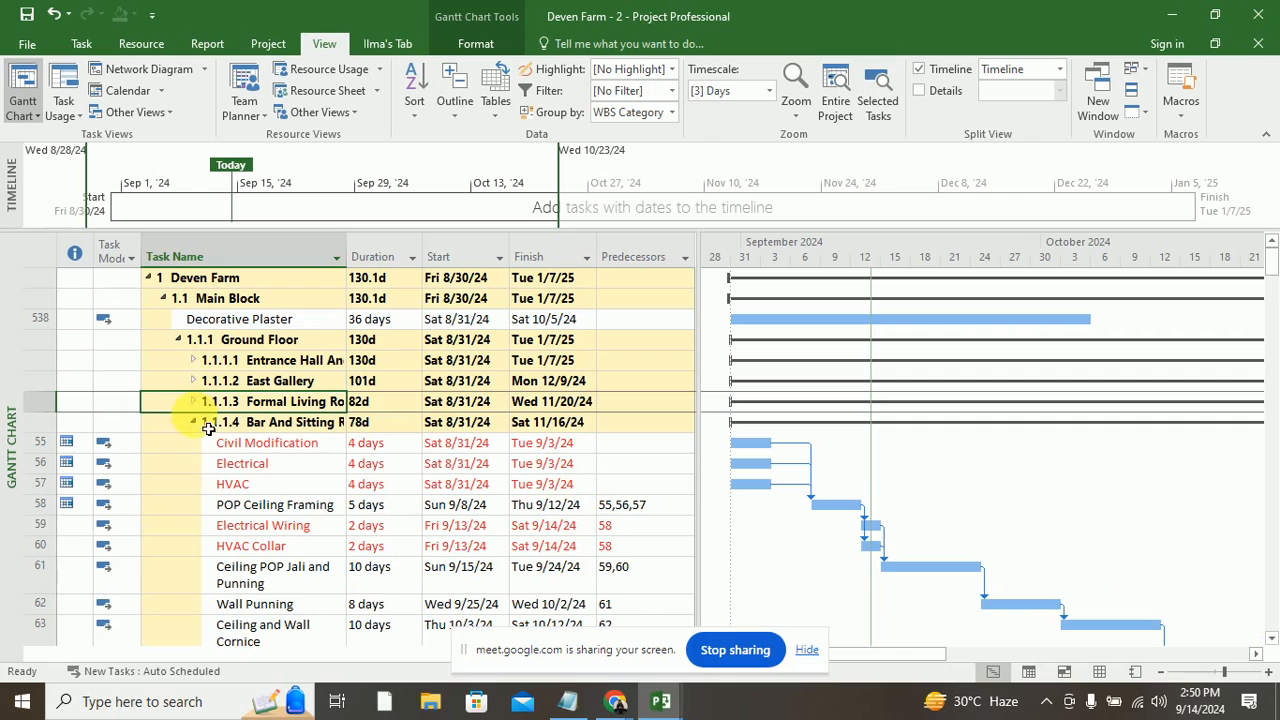
{"action": "left_click", "coordinate": [266, 362]}
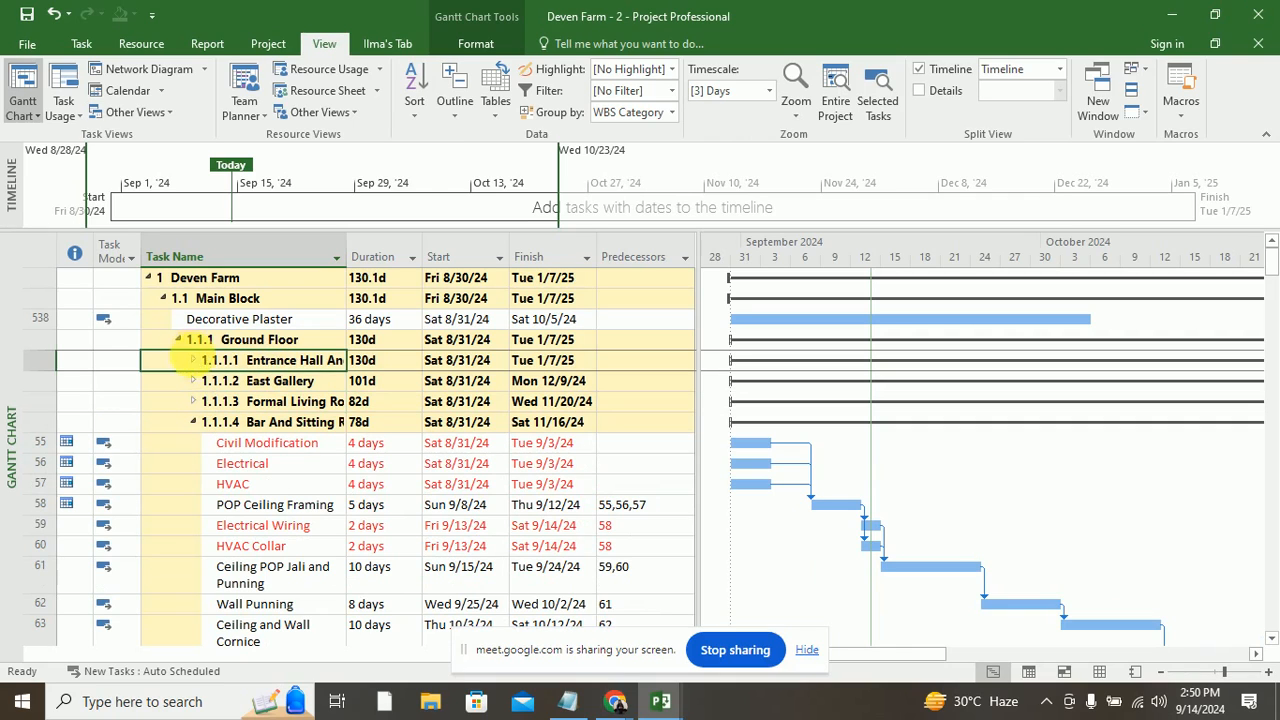
{"action": "left_click", "coordinate": [194, 361]}
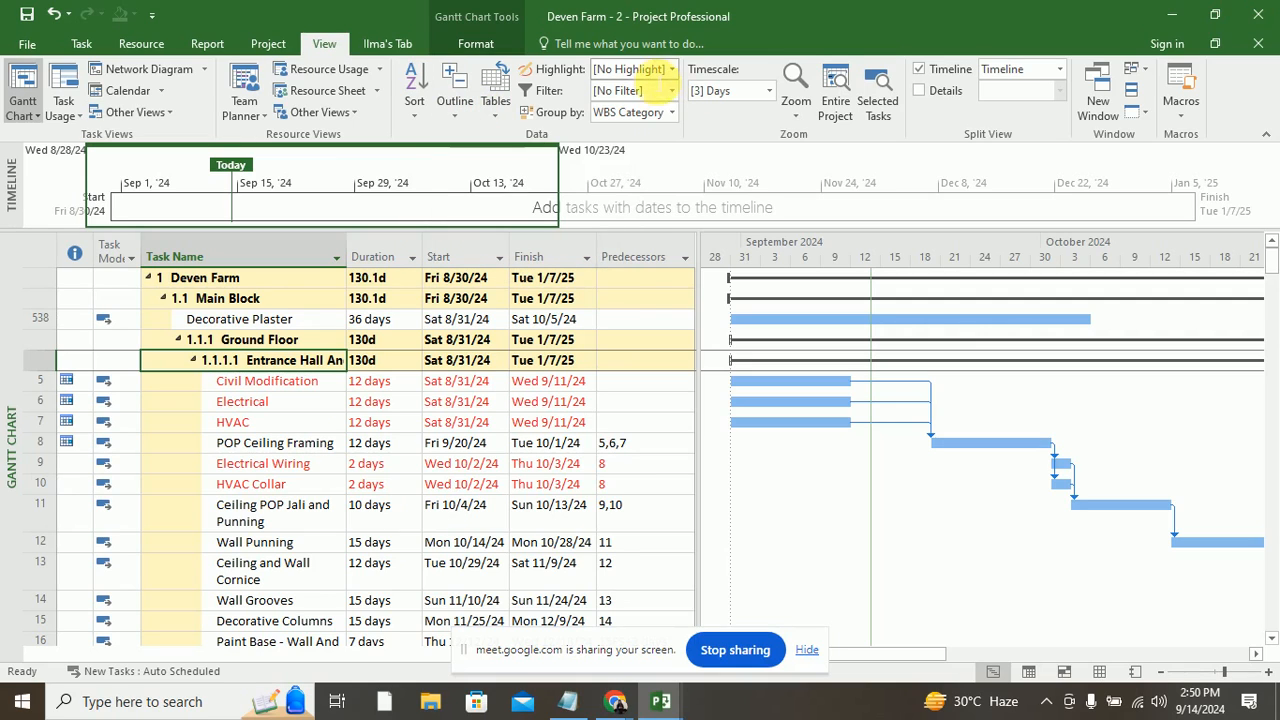
Step: Start a new custom task filter and name it "cornice filter"
{"action": "left_click", "coordinate": [672, 91]}
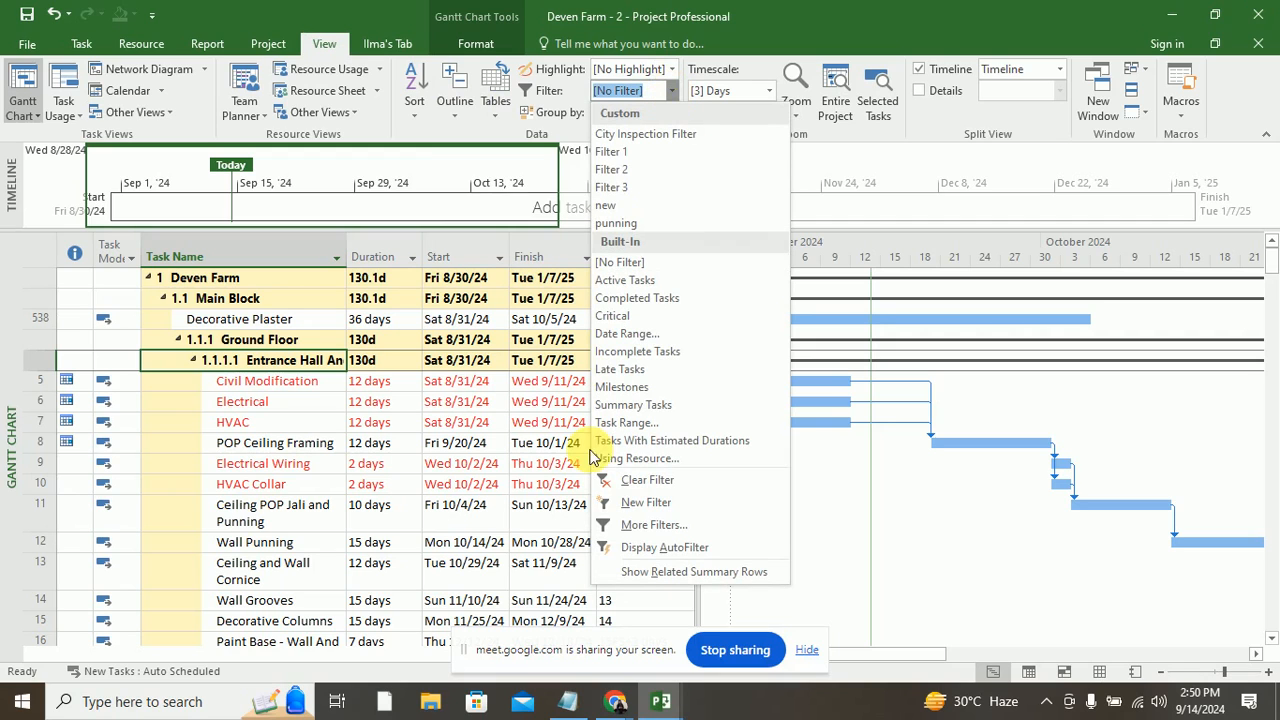
{"action": "left_click", "coordinate": [675, 510]}
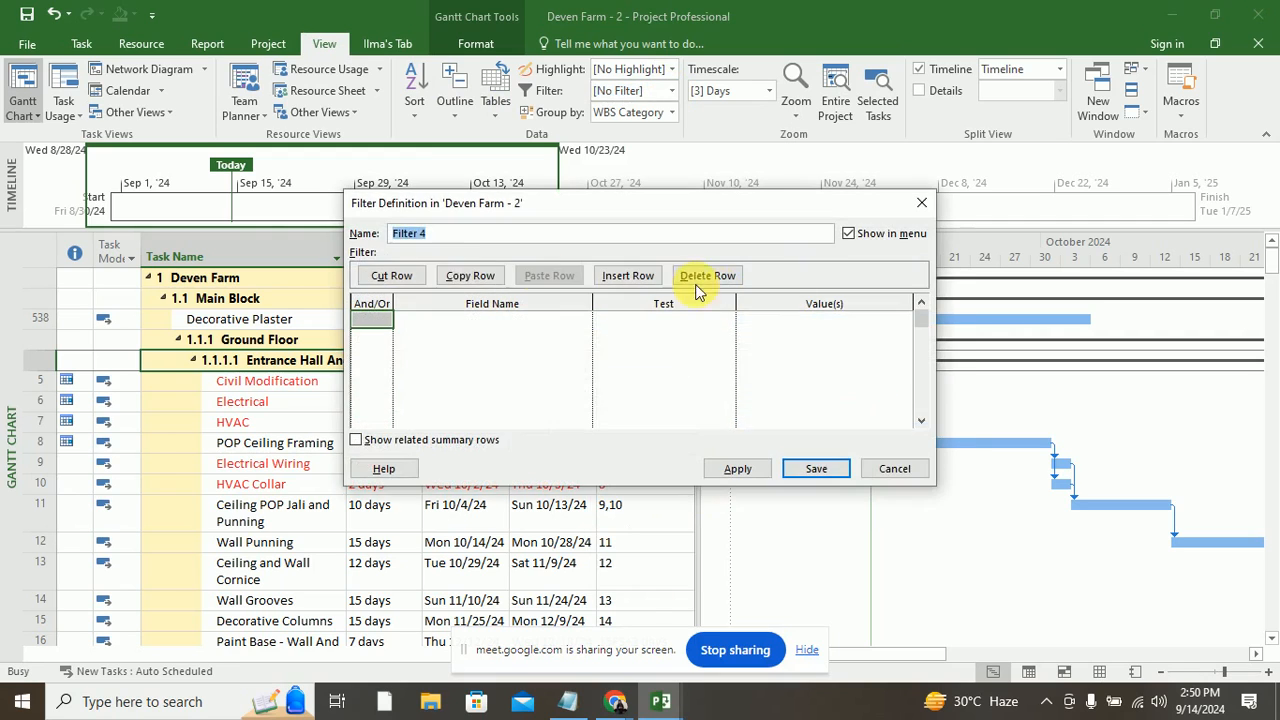
{"action": "type", "text": "cor"}
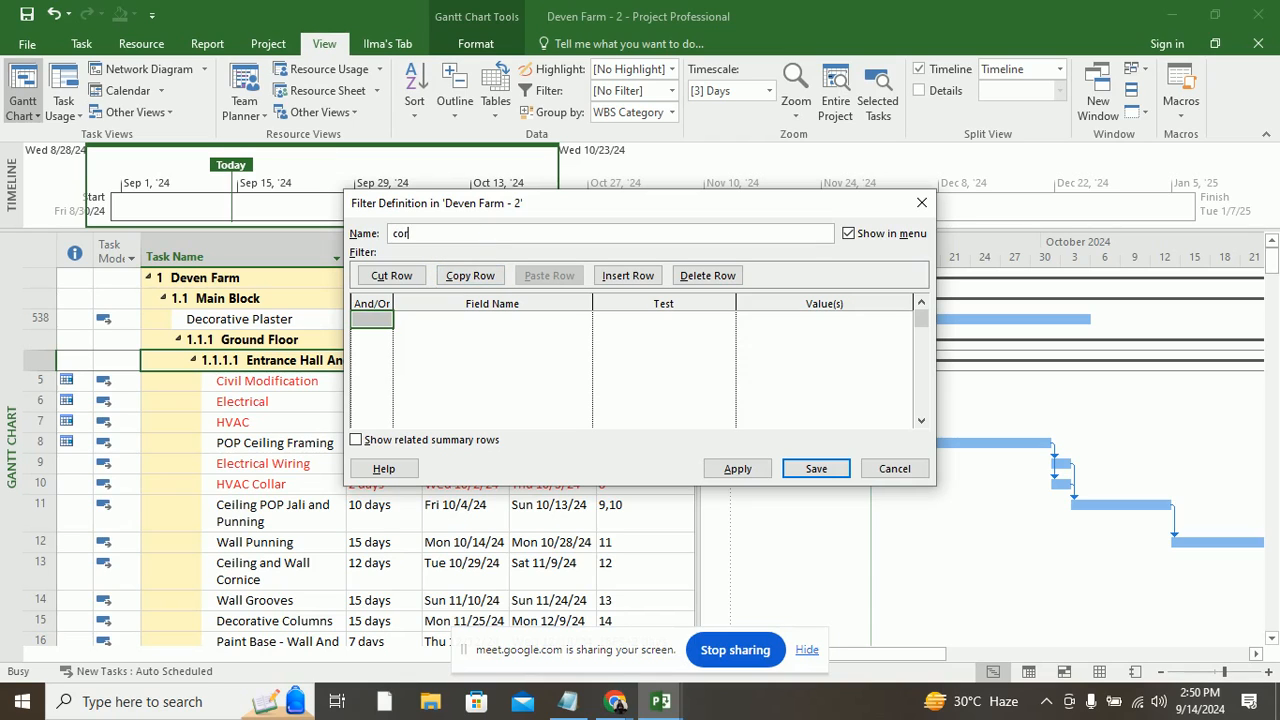
{"action": "type", "text": "nice filter"}
Step: Define the cornice filter's criterion on the Name field with the contains test and a text value, and save it
{"action": "left_click", "coordinate": [540, 322]}
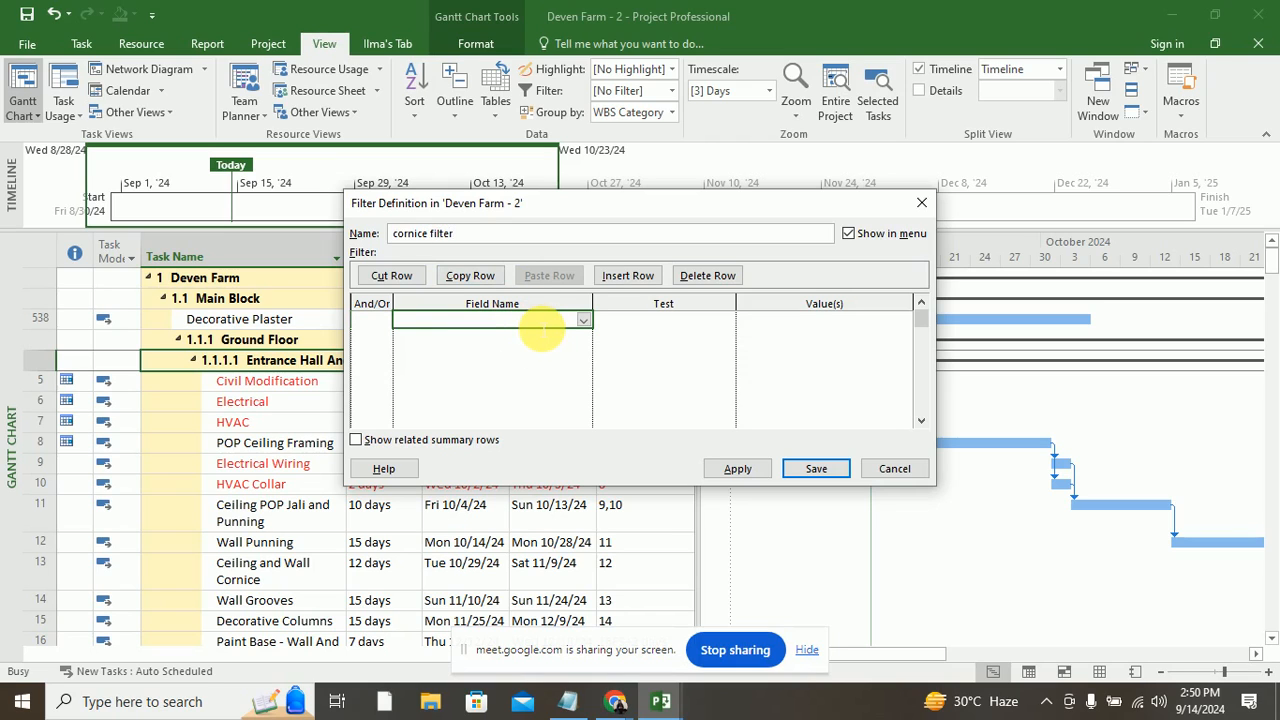
{"action": "left_click", "coordinate": [712, 326]}
{"action": "left_click", "coordinate": [748, 326]}
{"action": "left_click", "coordinate": [700, 320]}
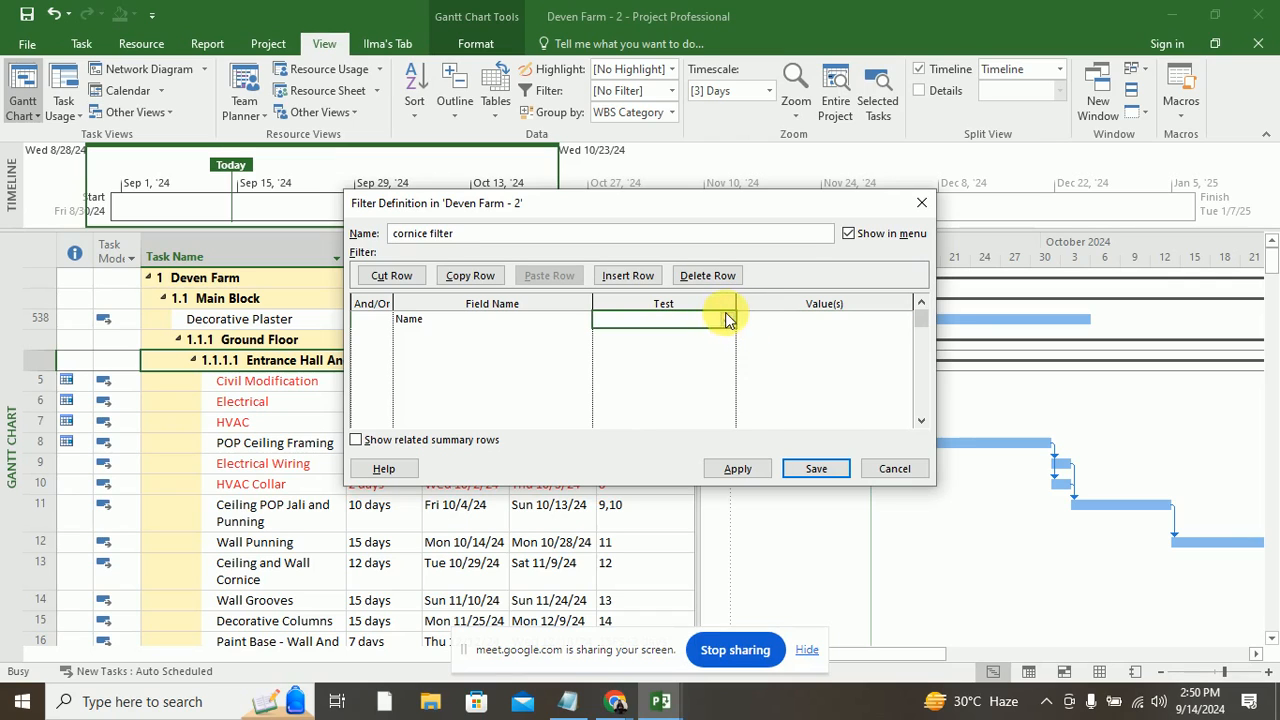
{"action": "left_click", "coordinate": [726, 319]}
{"action": "left_click", "coordinate": [628, 446]}
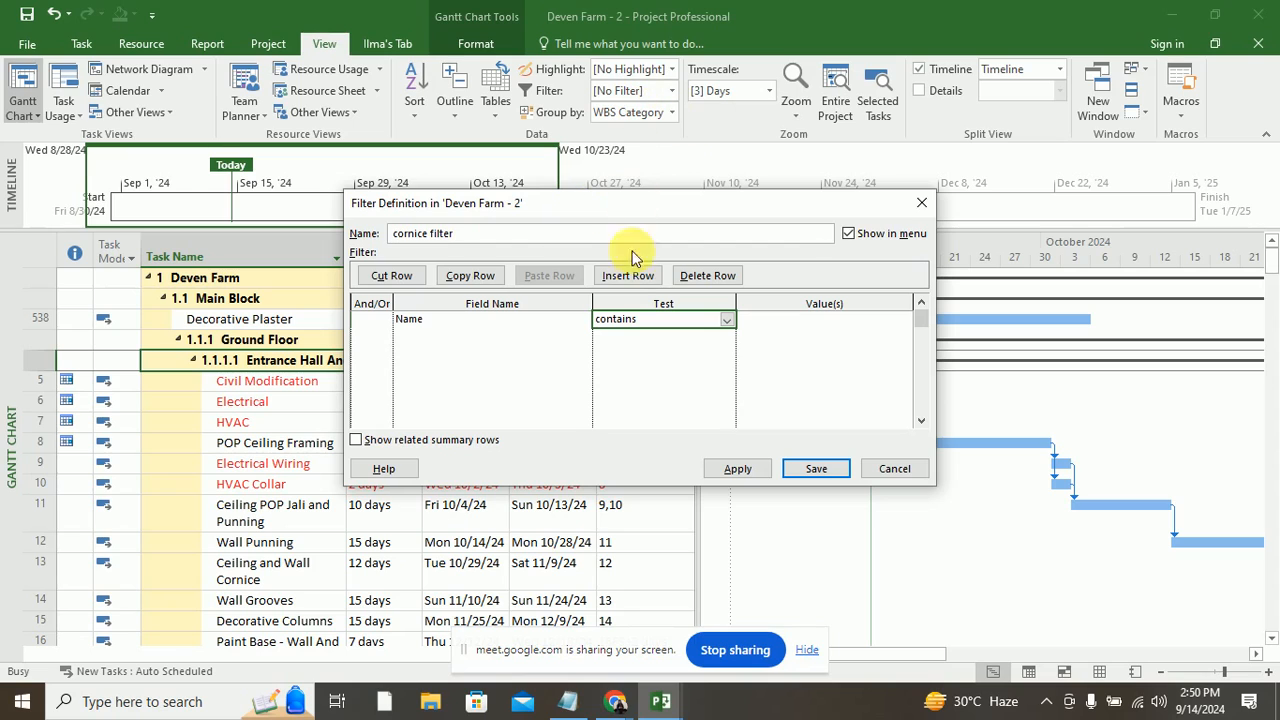
{"action": "left_click", "coordinate": [850, 322]}
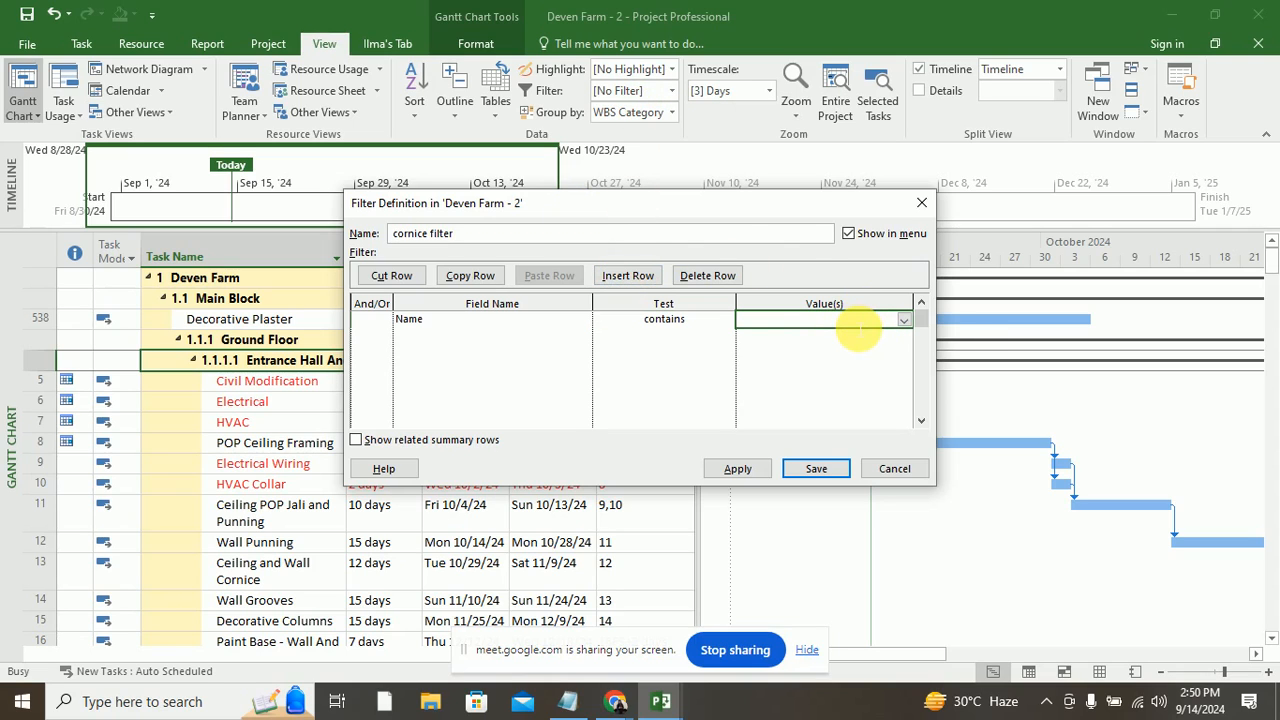
{"action": "left_click", "coordinate": [820, 470]}
Step: Apply the cornice filter to the WBS Category grouping and show all subtasks of its collapsed groups
{"action": "left_click", "coordinate": [670, 91]}
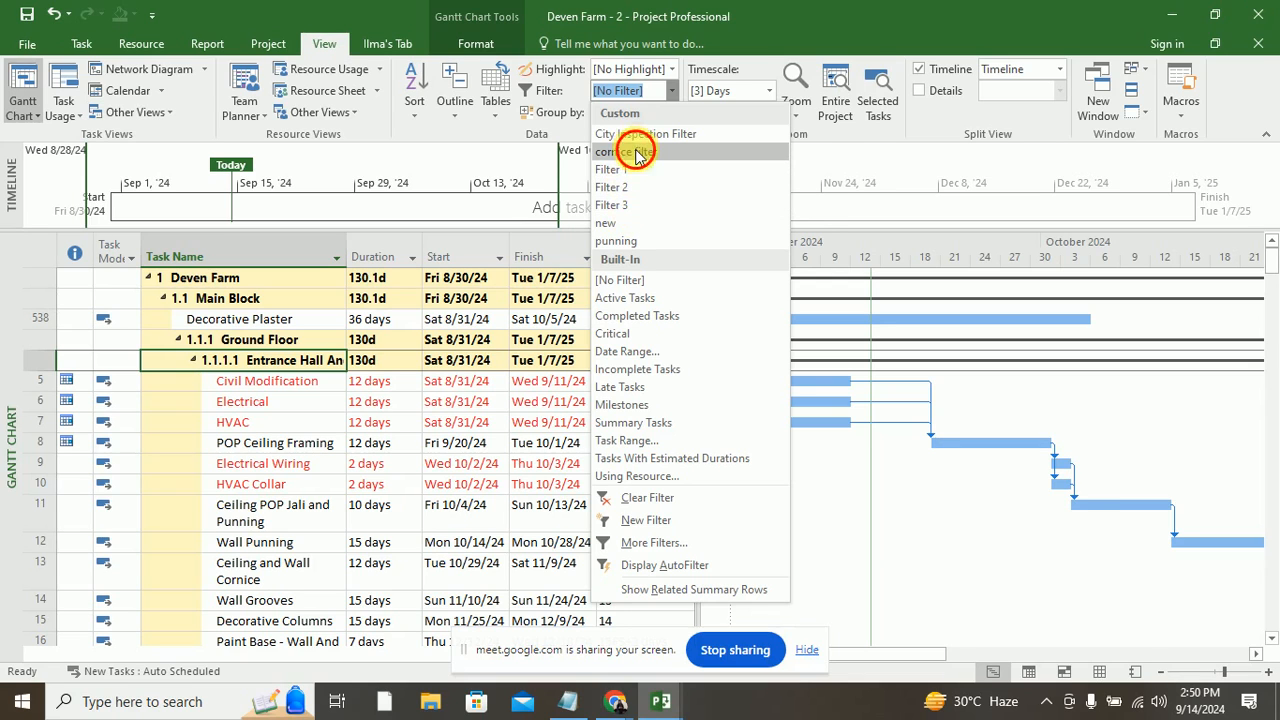
{"action": "left_click", "coordinate": [635, 151]}
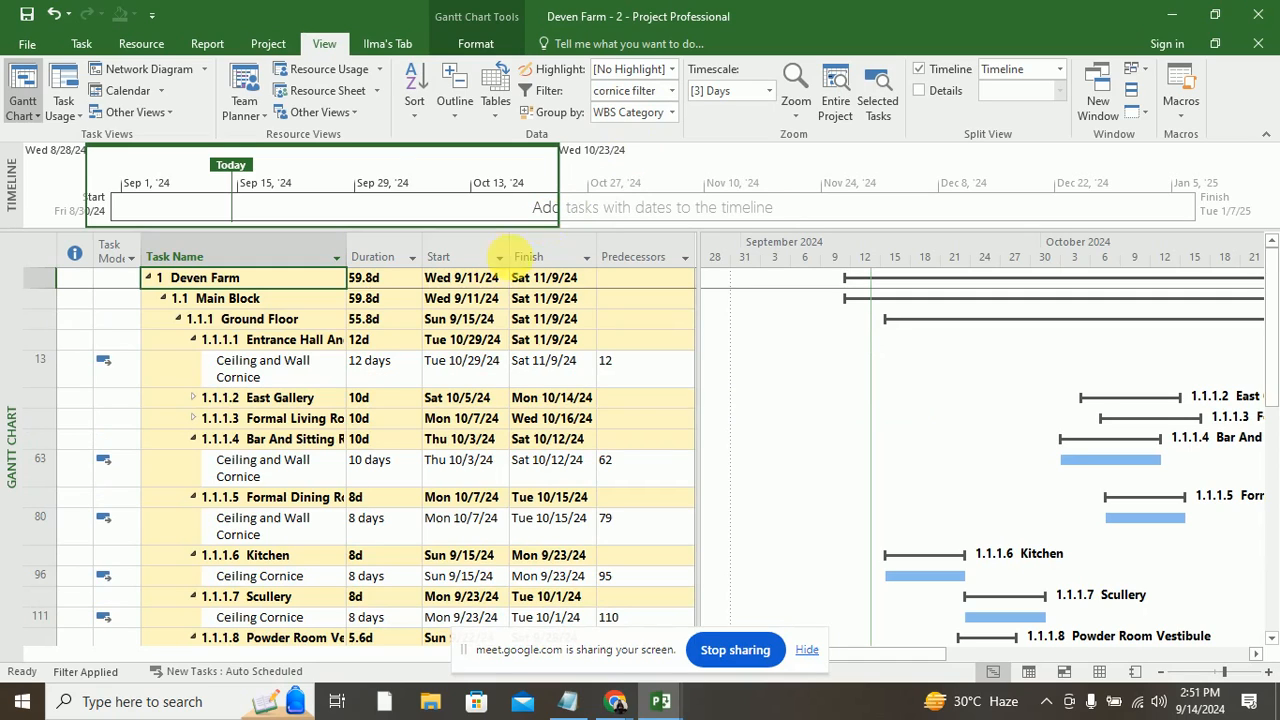
{"action": "left_click", "coordinate": [194, 400]}
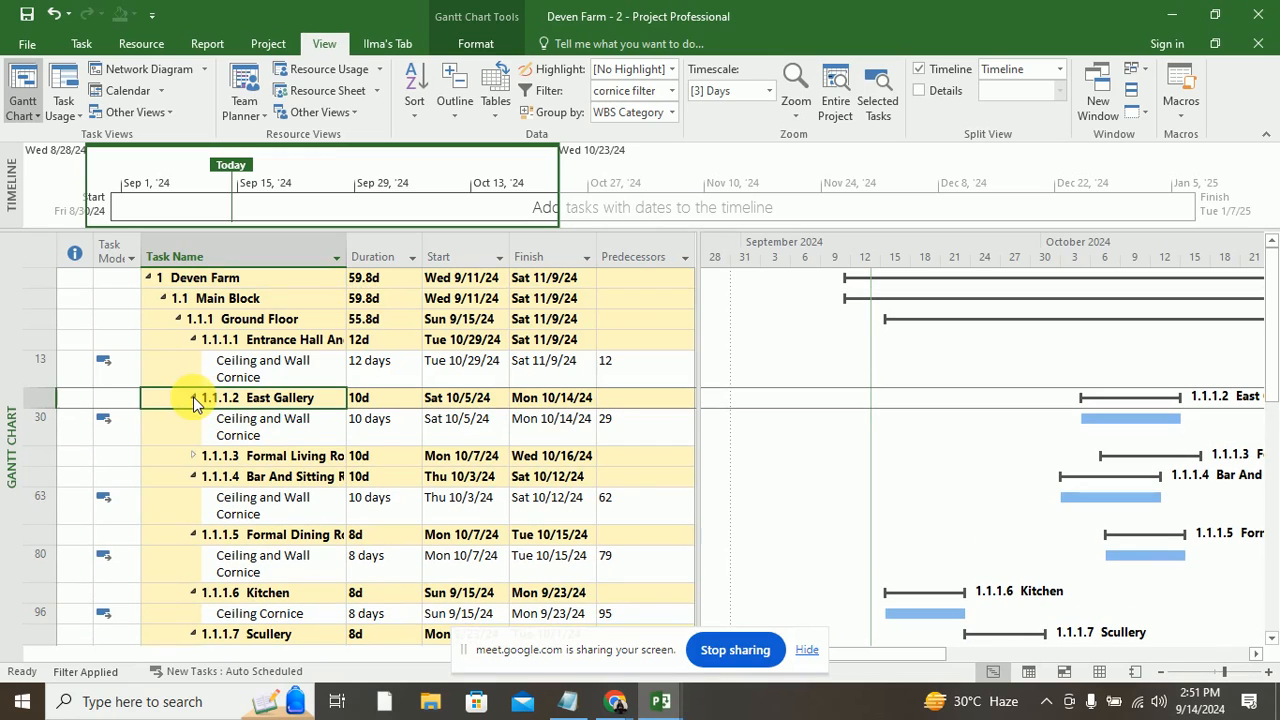
{"action": "left_click", "coordinate": [194, 400]}
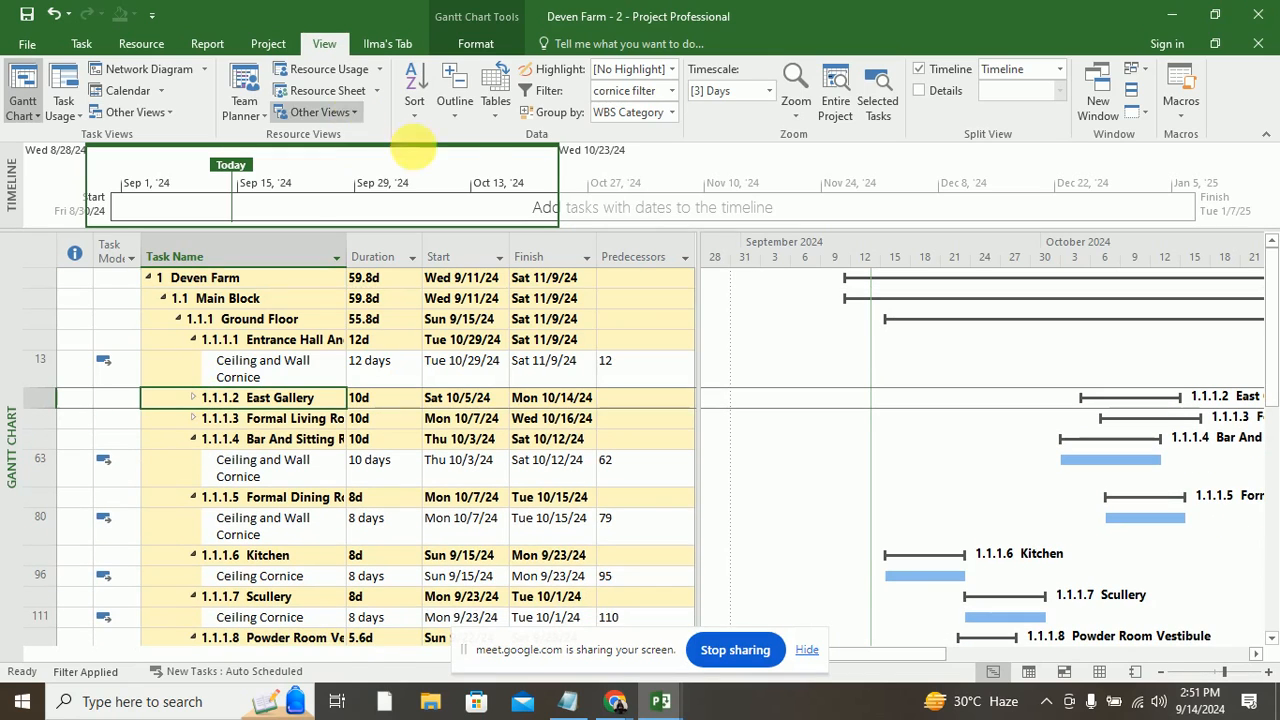
{"action": "left_click", "coordinate": [462, 115]}
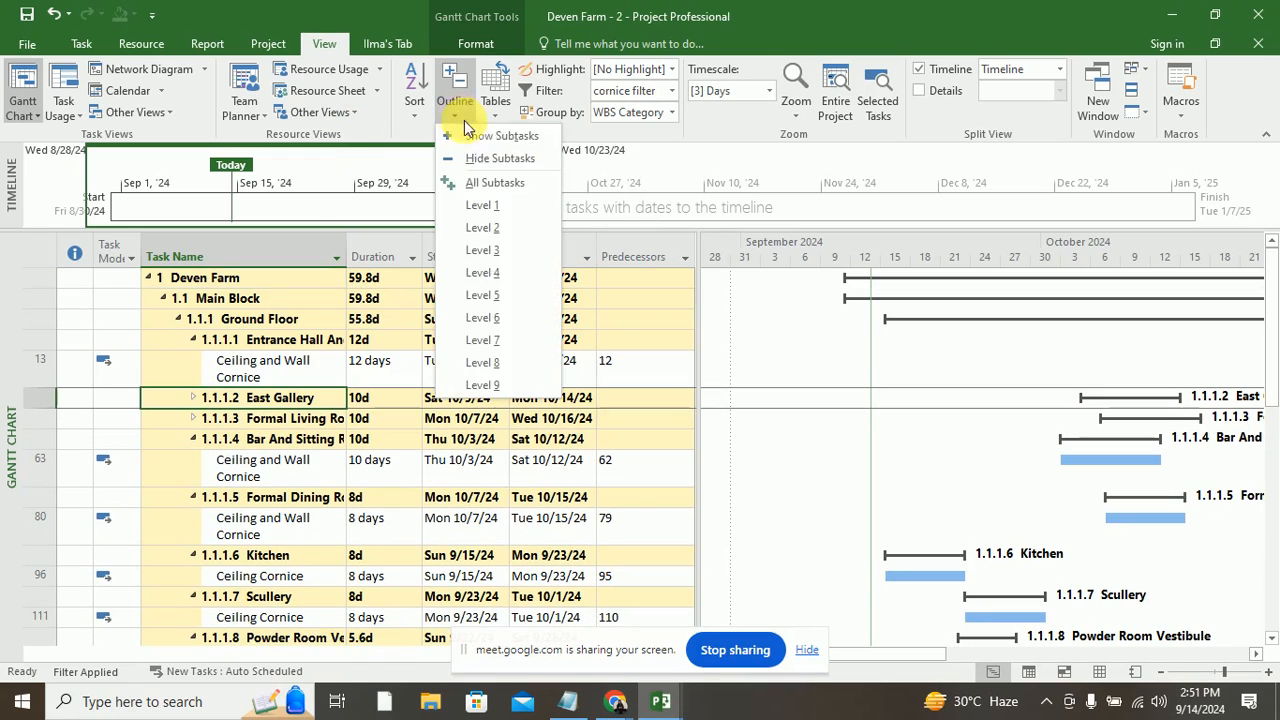
{"action": "left_click", "coordinate": [495, 183]}
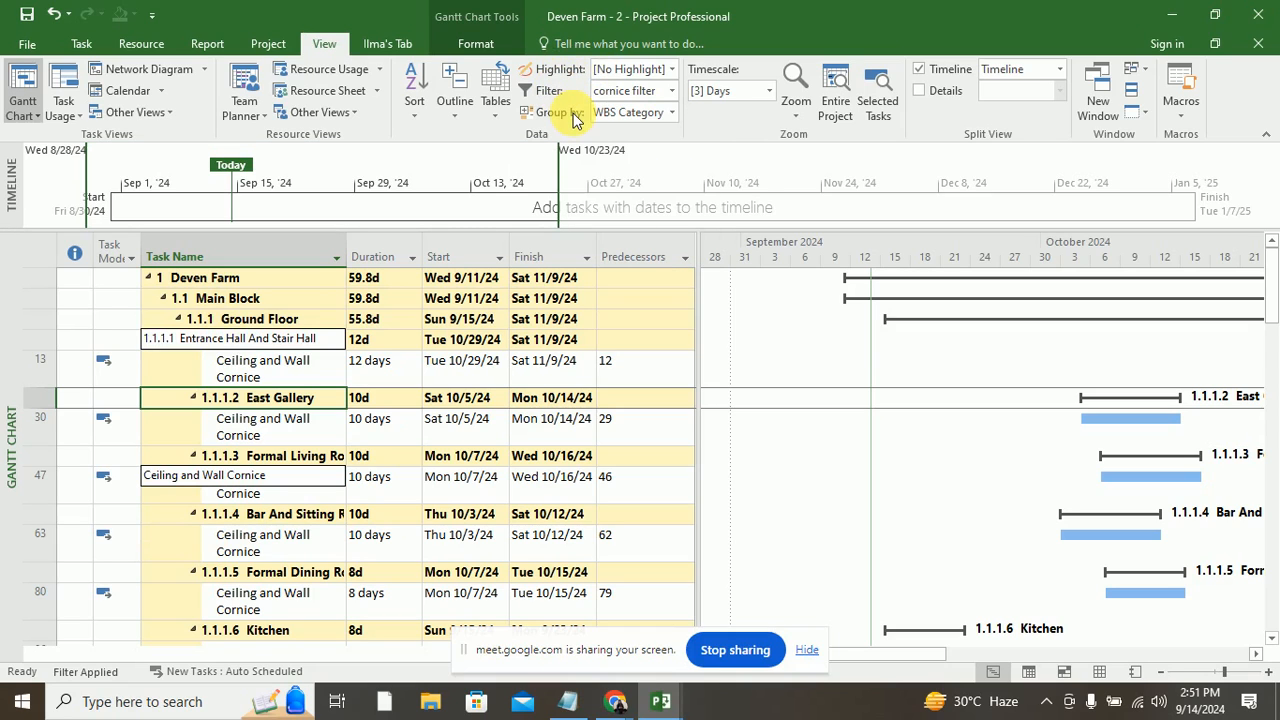
Step: View the available sort options and the filters offered for the Task Name column
{"action": "left_click", "coordinate": [415, 110]}
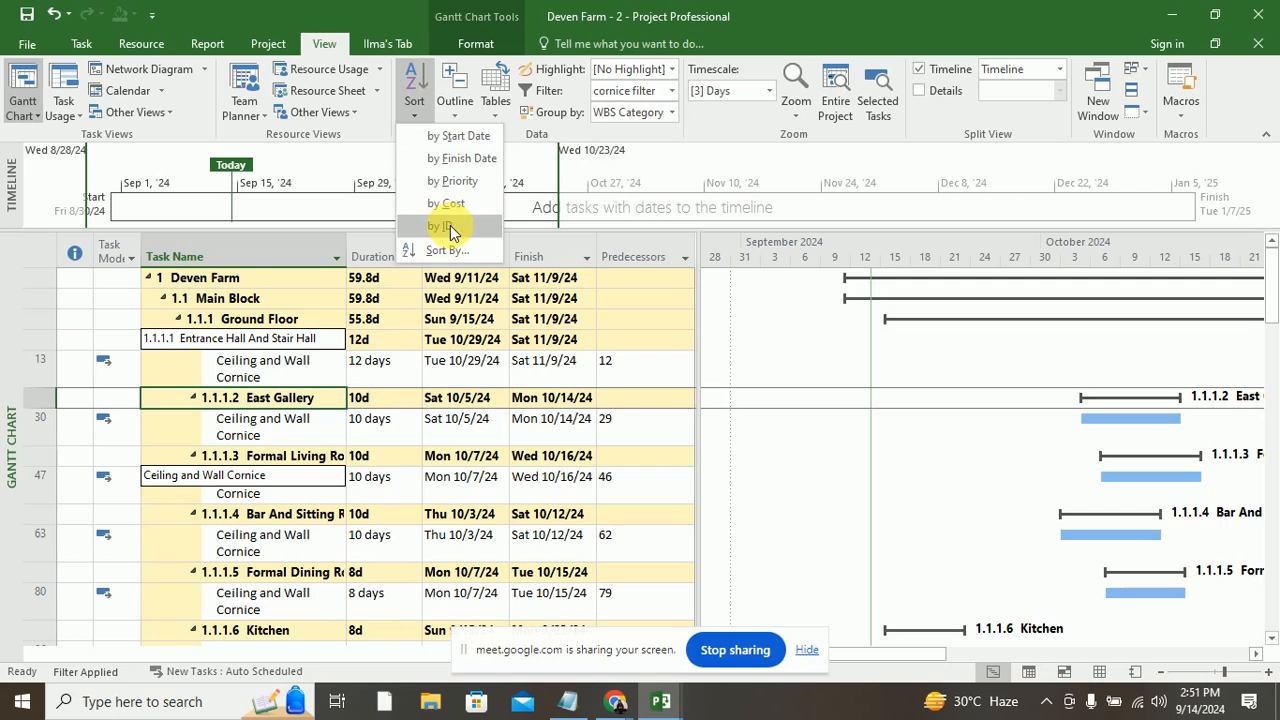
{"action": "left_click", "coordinate": [415, 88]}
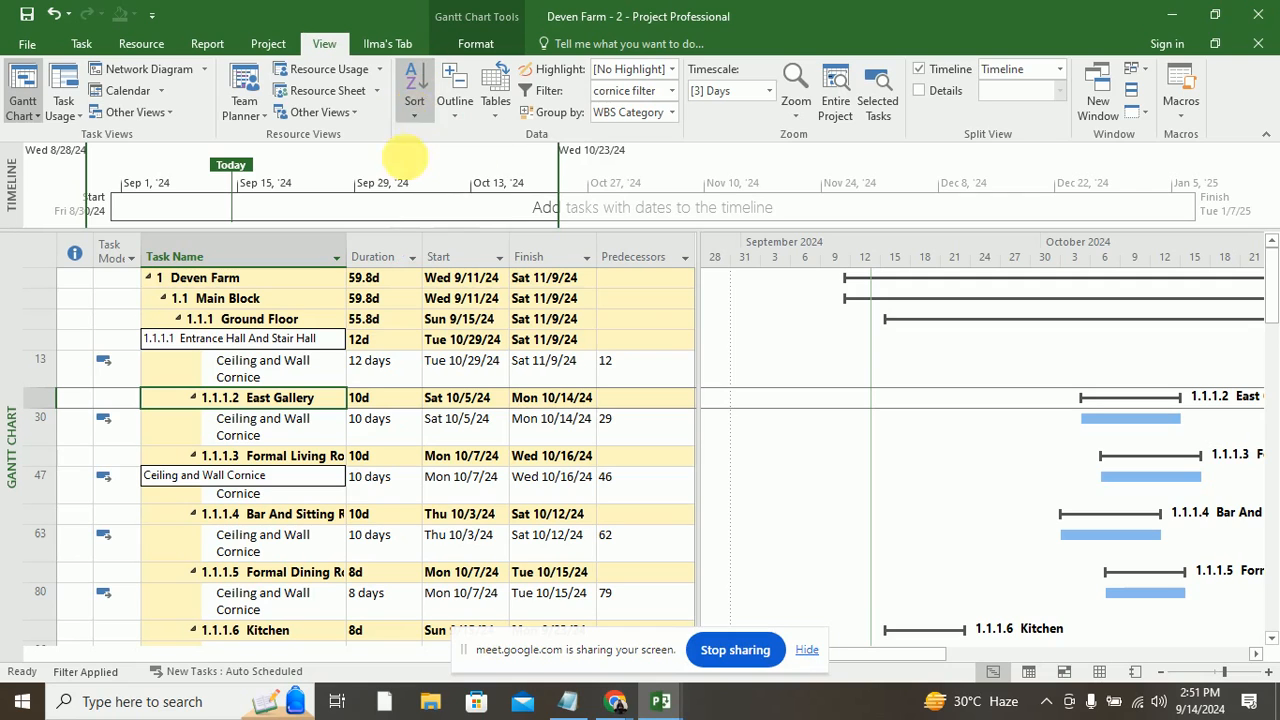
{"action": "left_click", "coordinate": [338, 263]}
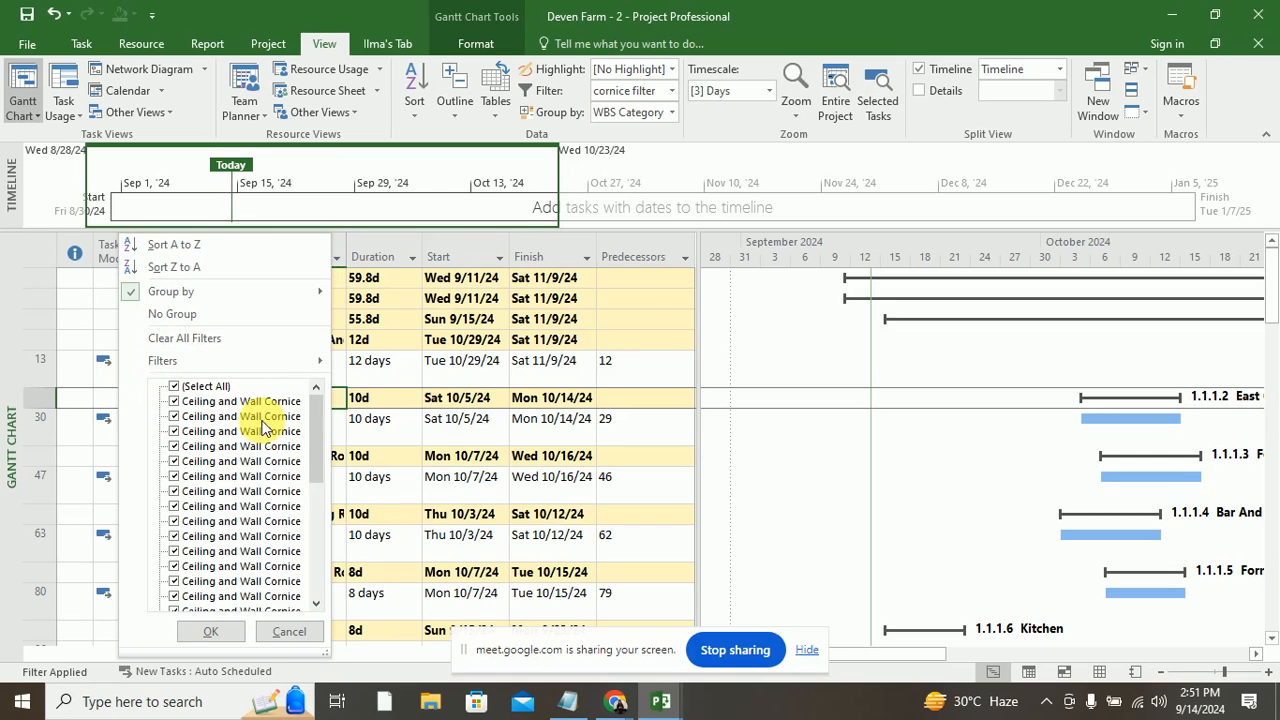
{"action": "mouse_move", "coordinate": [270, 368]}
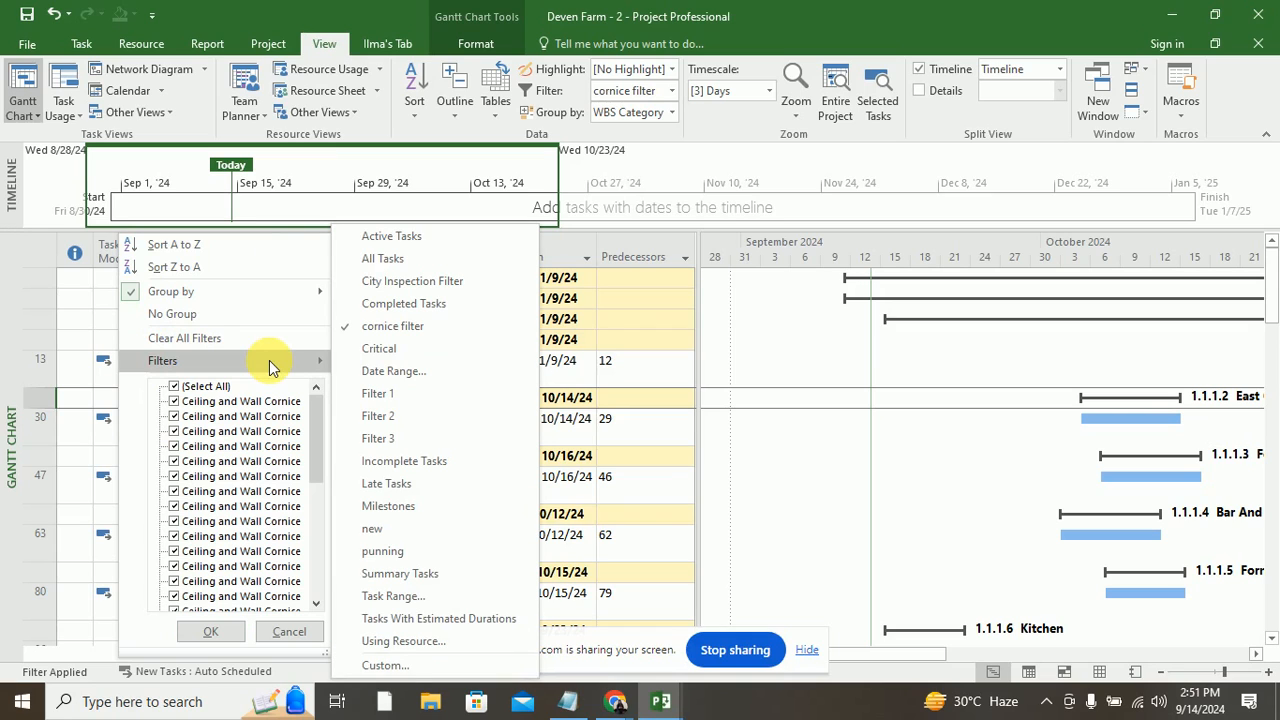
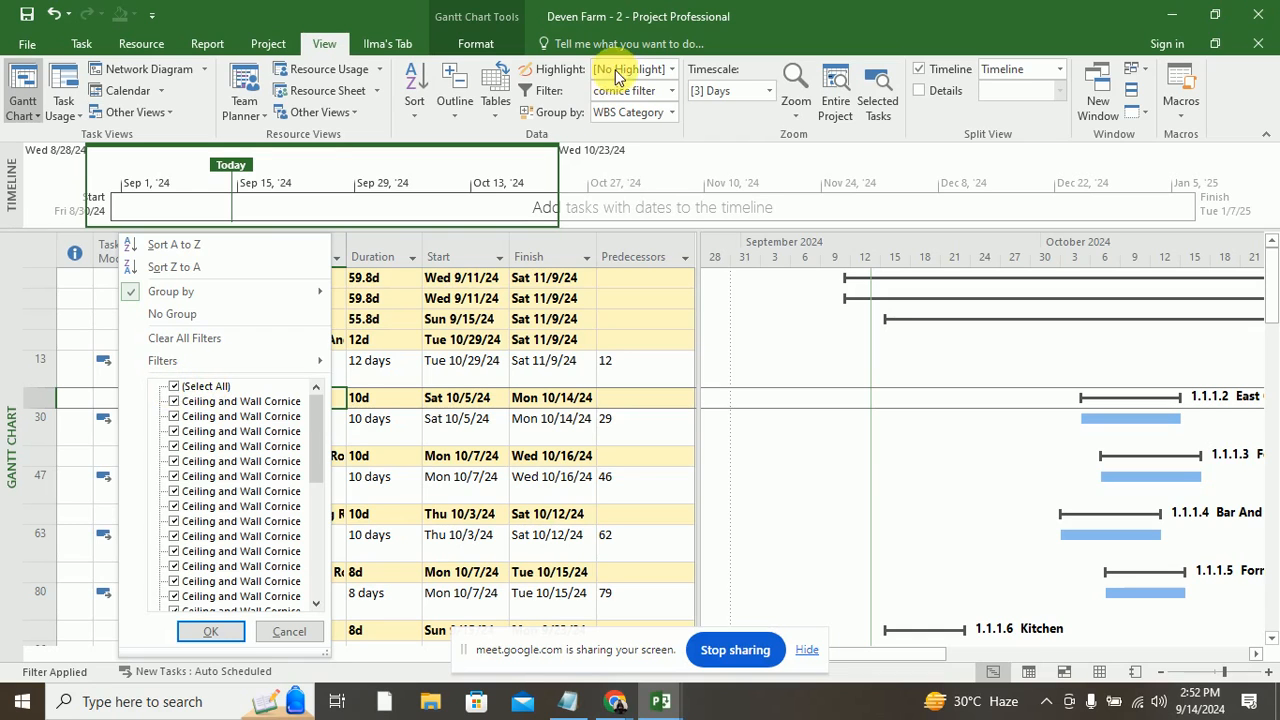
Step: Remove the cornice filter and the WBS Category grouping from the task list
{"action": "left_click", "coordinate": [650, 89]}
{"action": "left_click", "coordinate": [672, 90]}
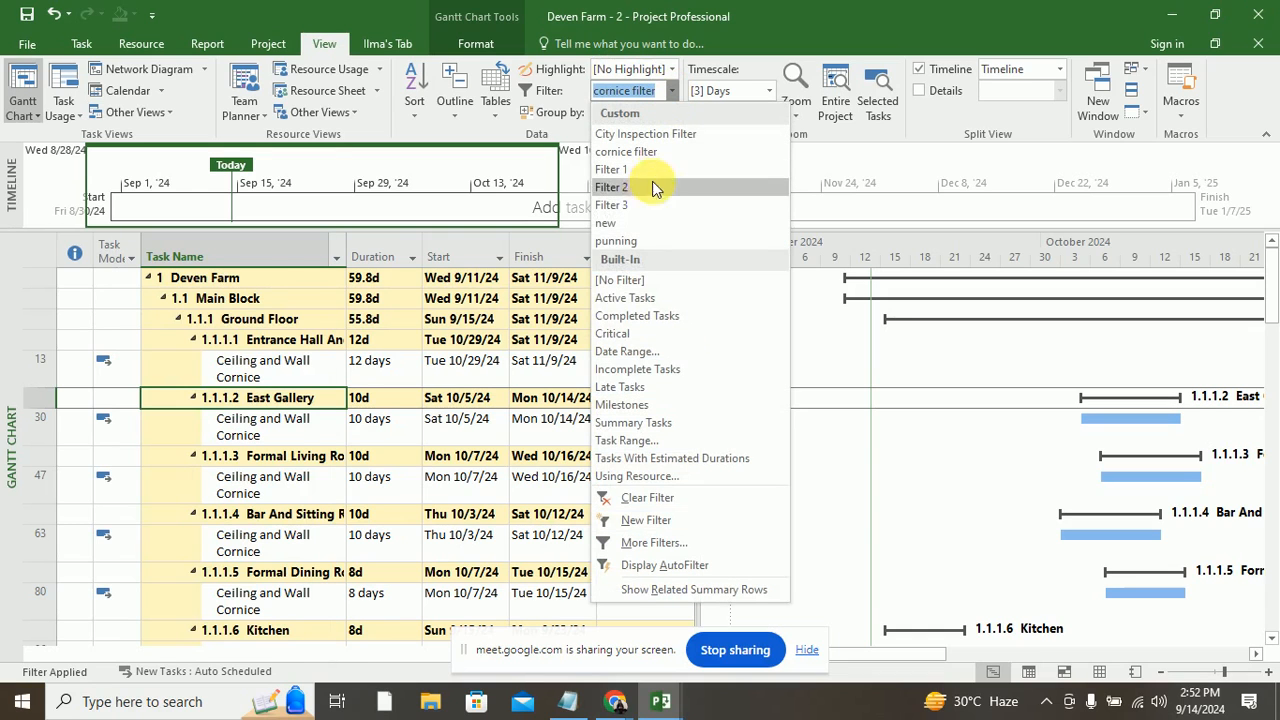
{"action": "left_click", "coordinate": [620, 281]}
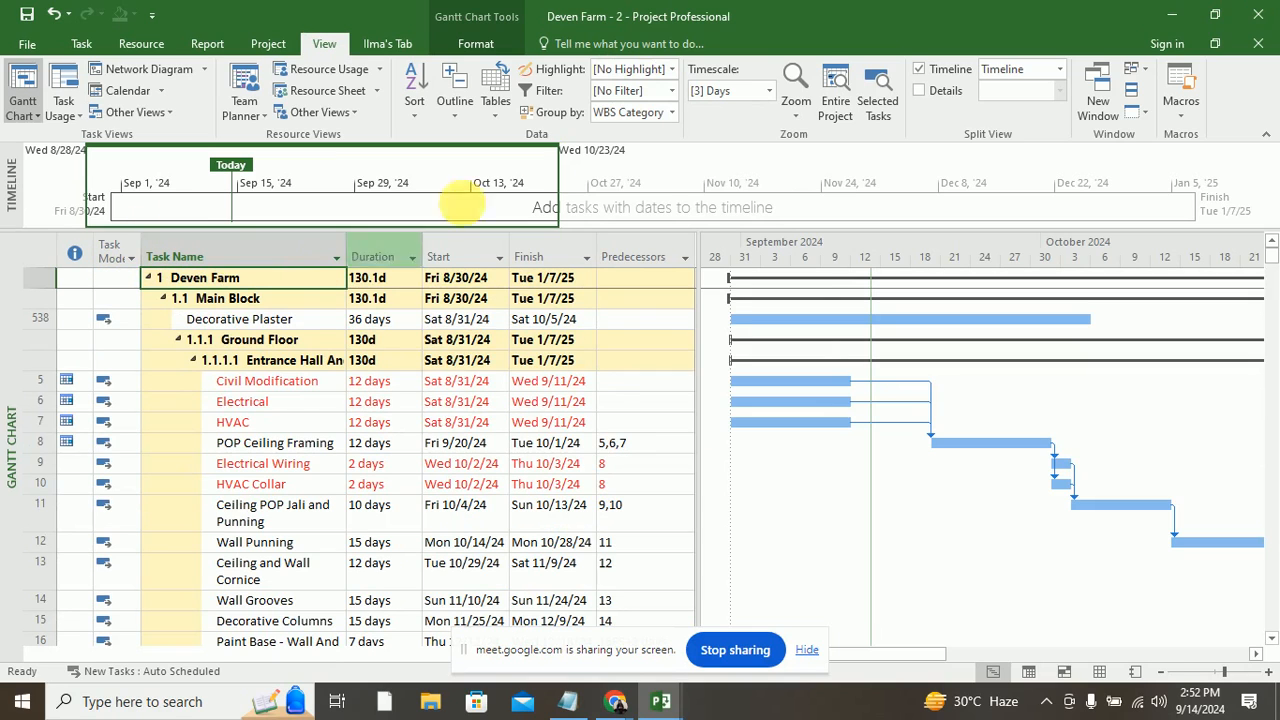
{"action": "left_click", "coordinate": [672, 112]}
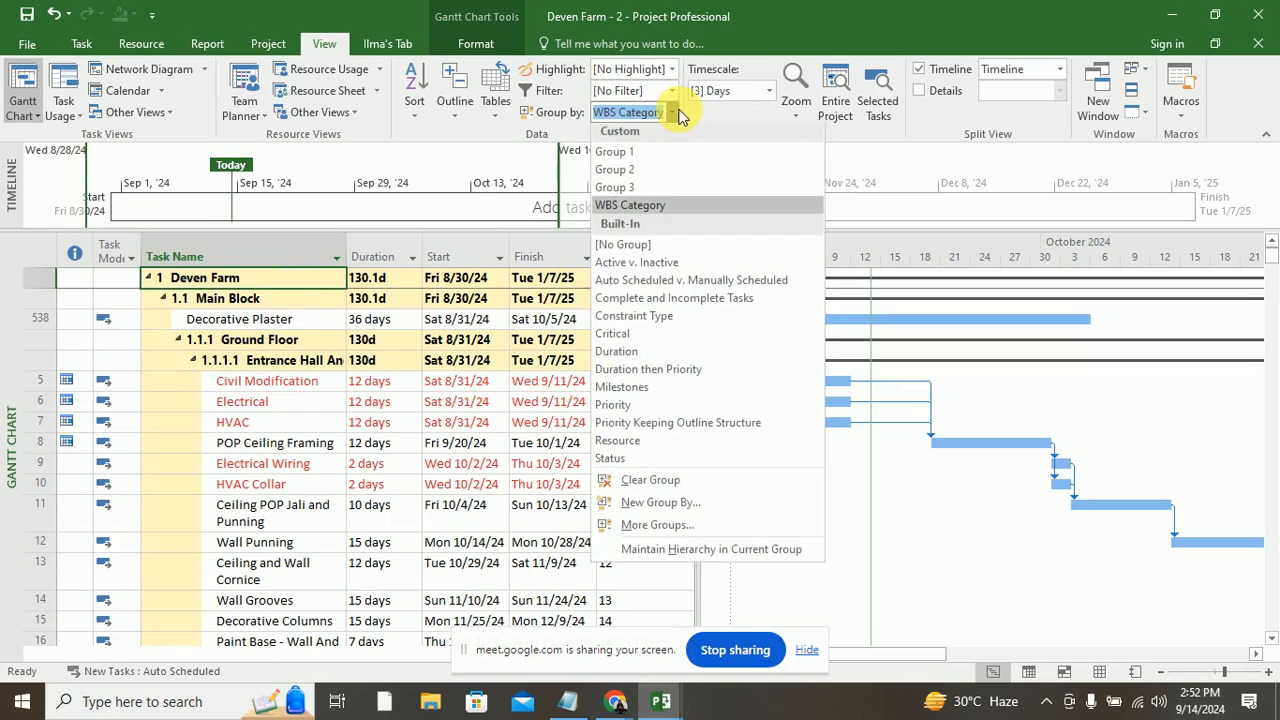
{"action": "left_click", "coordinate": [635, 249]}
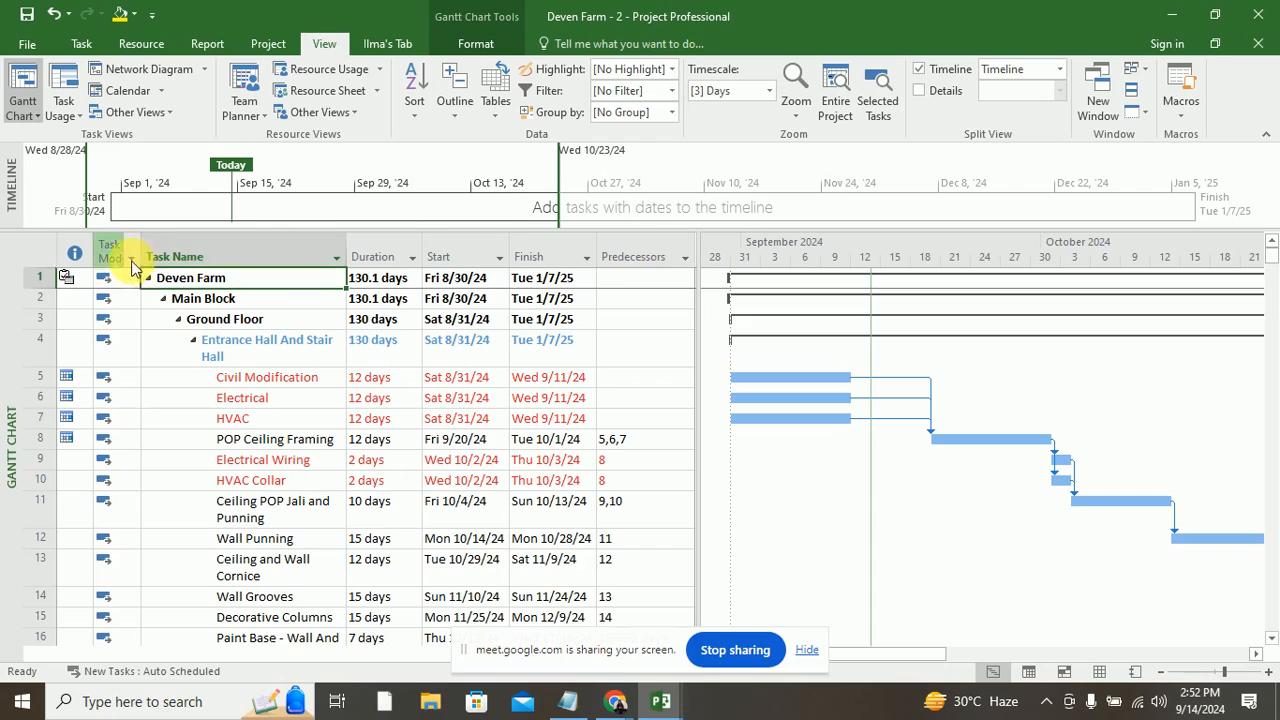
Step: Examine the Task Name filter checklist from Deven Farm down through the First Floor rooms and their tasks
{"action": "left_click", "coordinate": [336, 259]}
{"action": "left_click", "coordinate": [168, 400]}
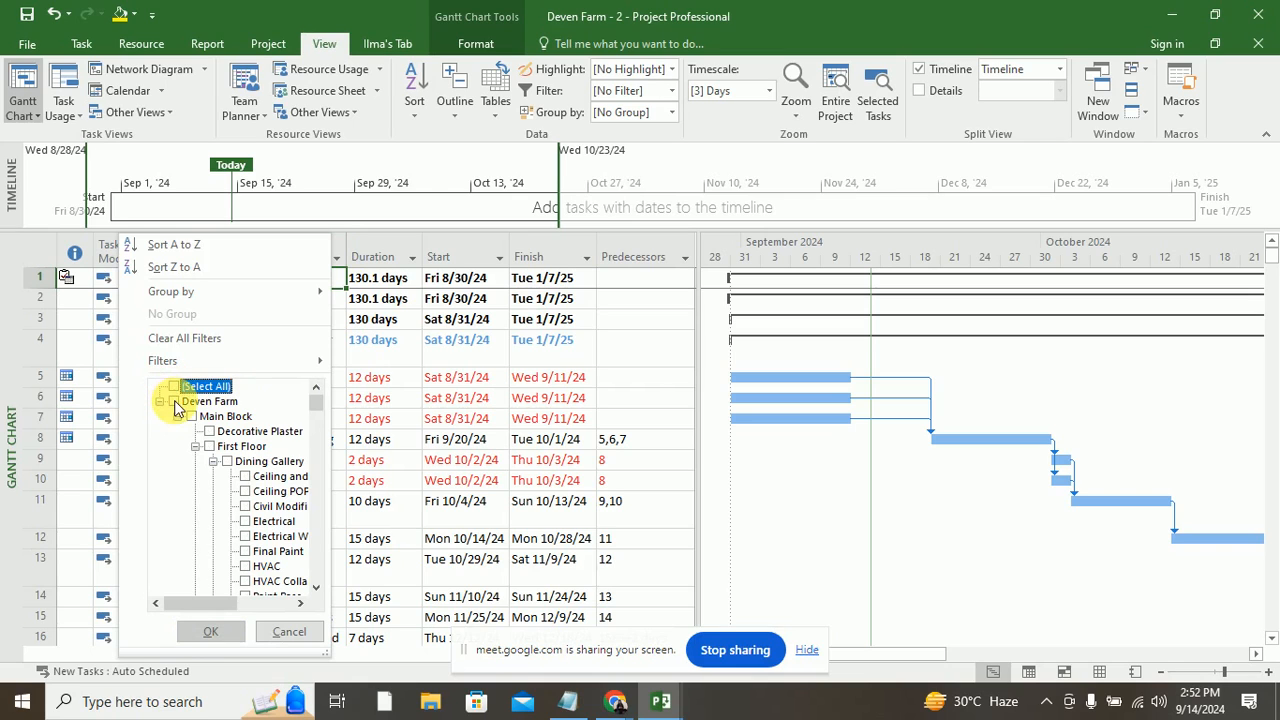
{"action": "left_click", "coordinate": [176, 401]}
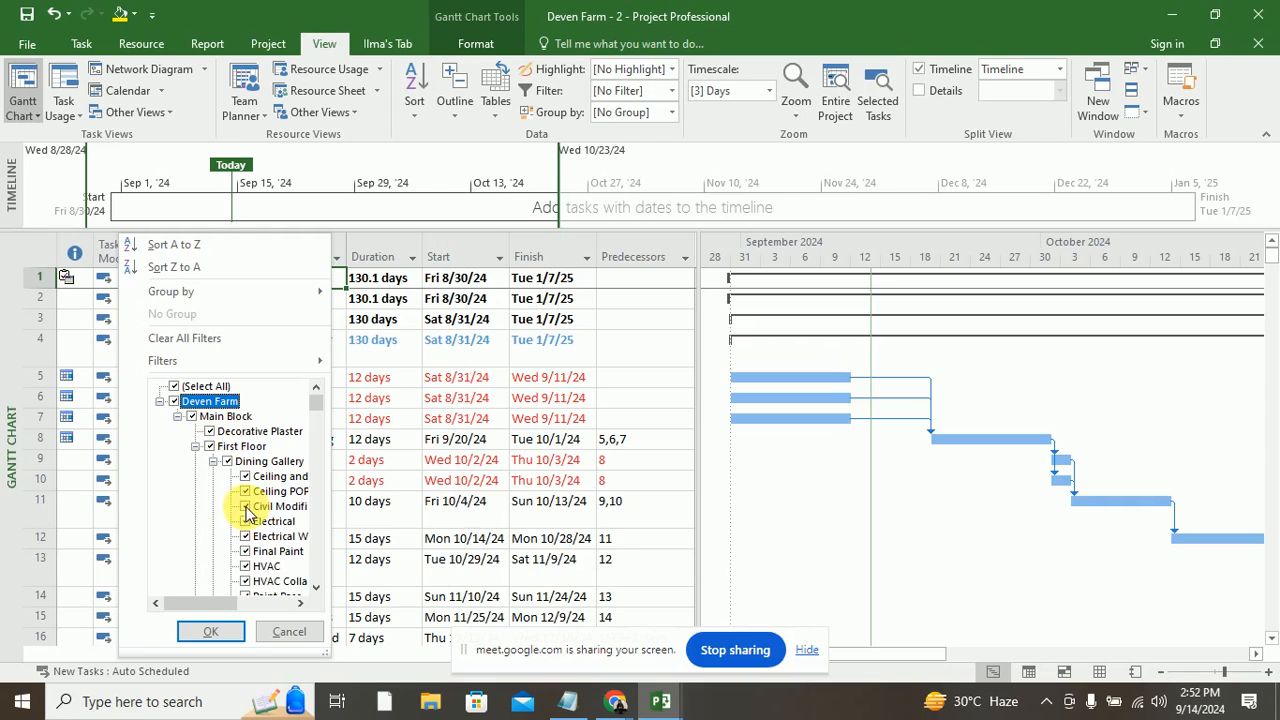
{"action": "left_click", "coordinate": [300, 603]}
{"action": "left_click", "coordinate": [300, 603]}
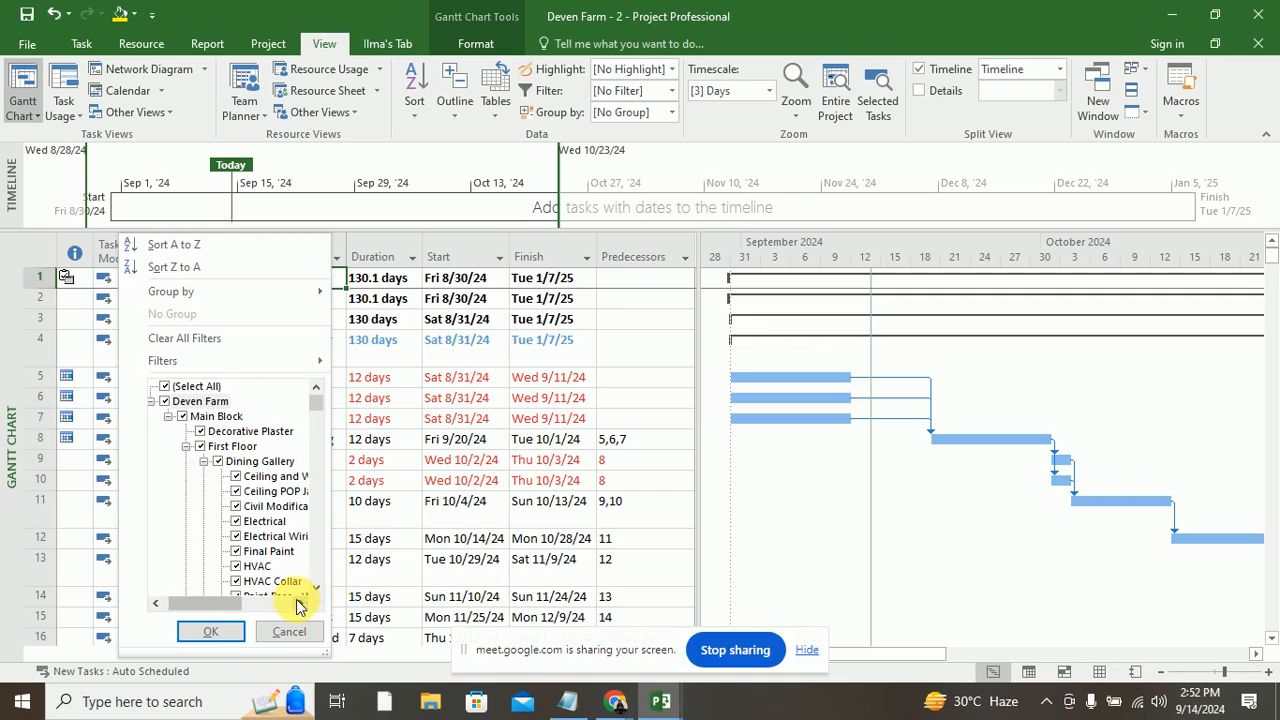
{"action": "left_click", "coordinate": [300, 603]}
{"action": "scroll", "coordinate": [265, 525], "scroll_direction": "down", "scroll_amount": 2}
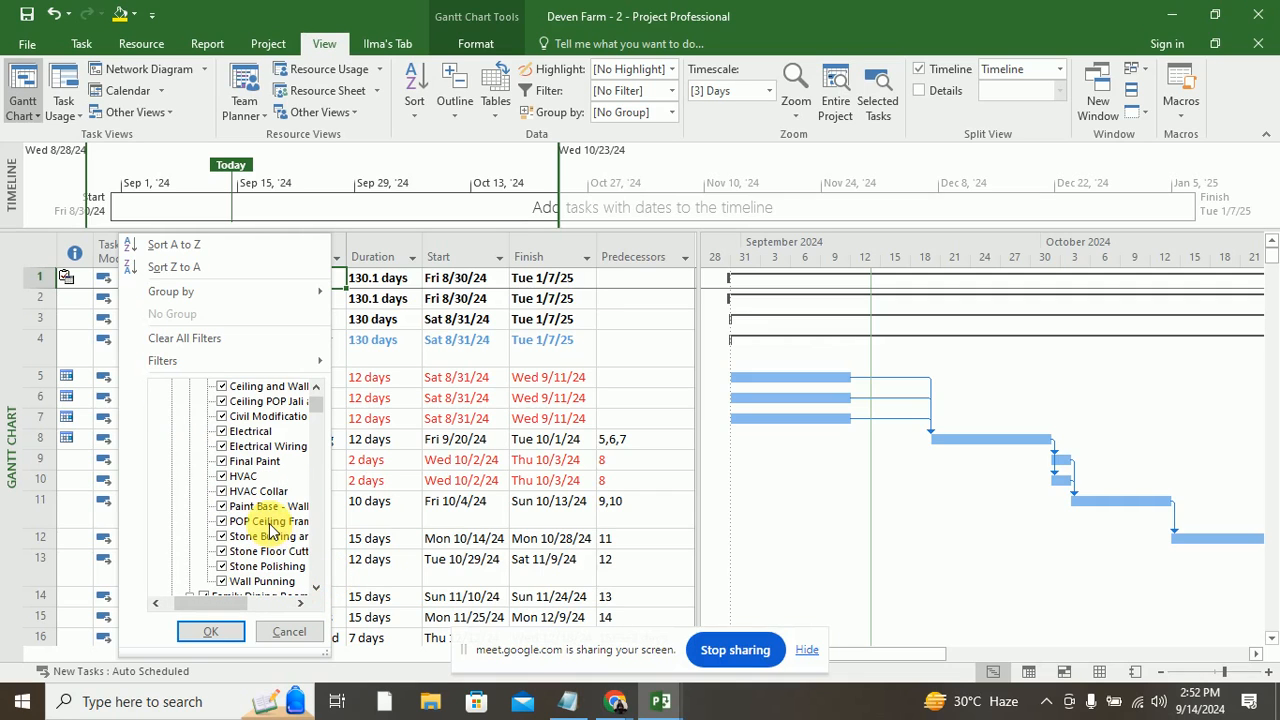
{"action": "scroll", "coordinate": [265, 525], "scroll_direction": "up", "scroll_amount": 2}
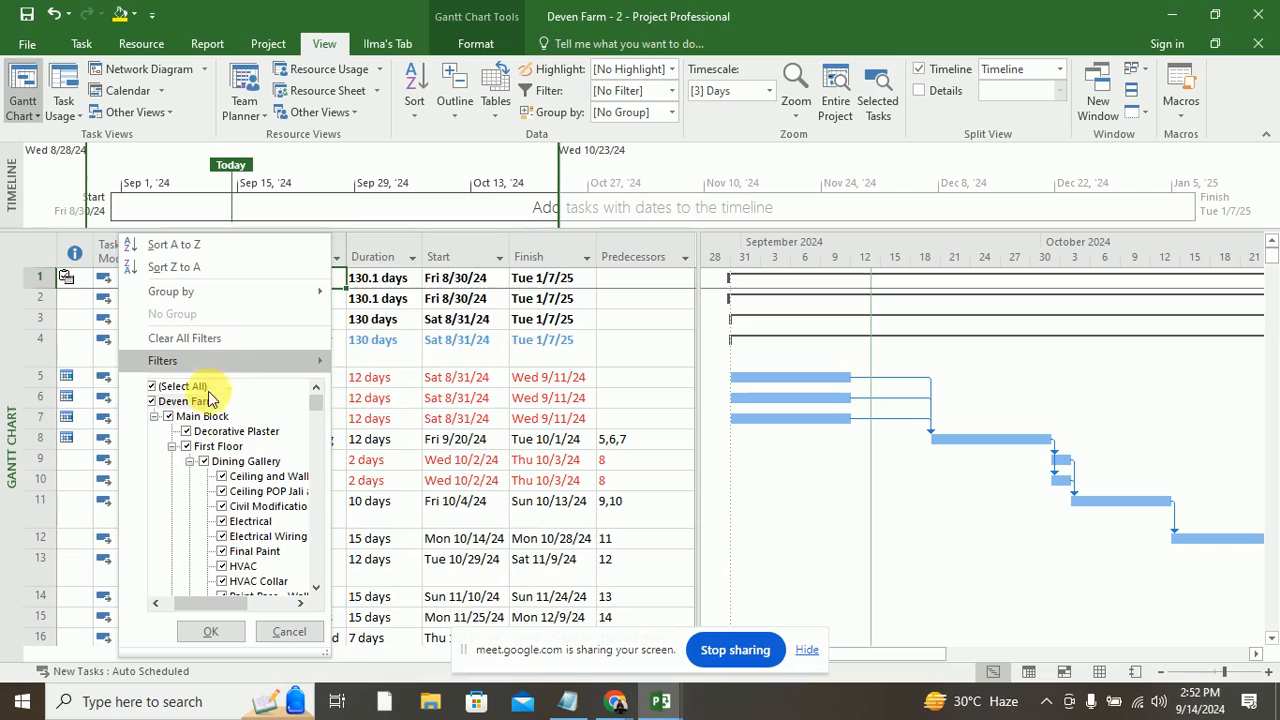
{"action": "left_click", "coordinate": [172, 446]}
{"action": "left_click", "coordinate": [172, 461]}
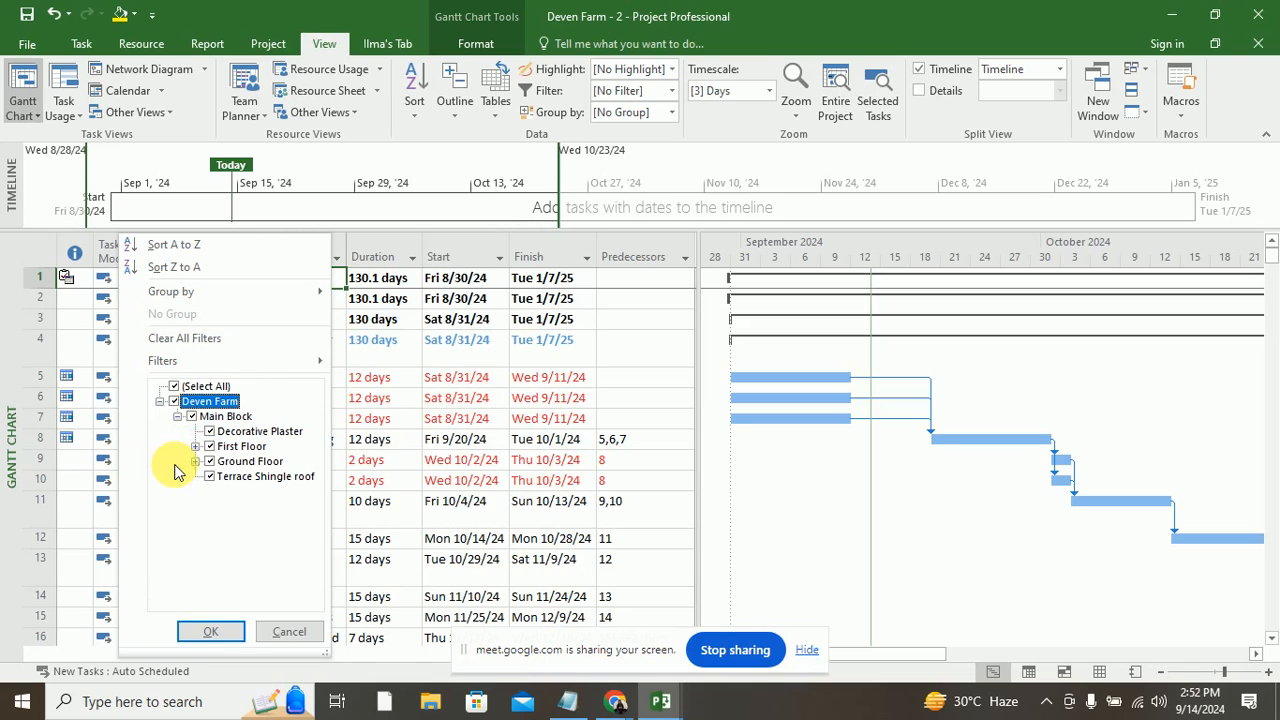
{"action": "left_click", "coordinate": [172, 446]}
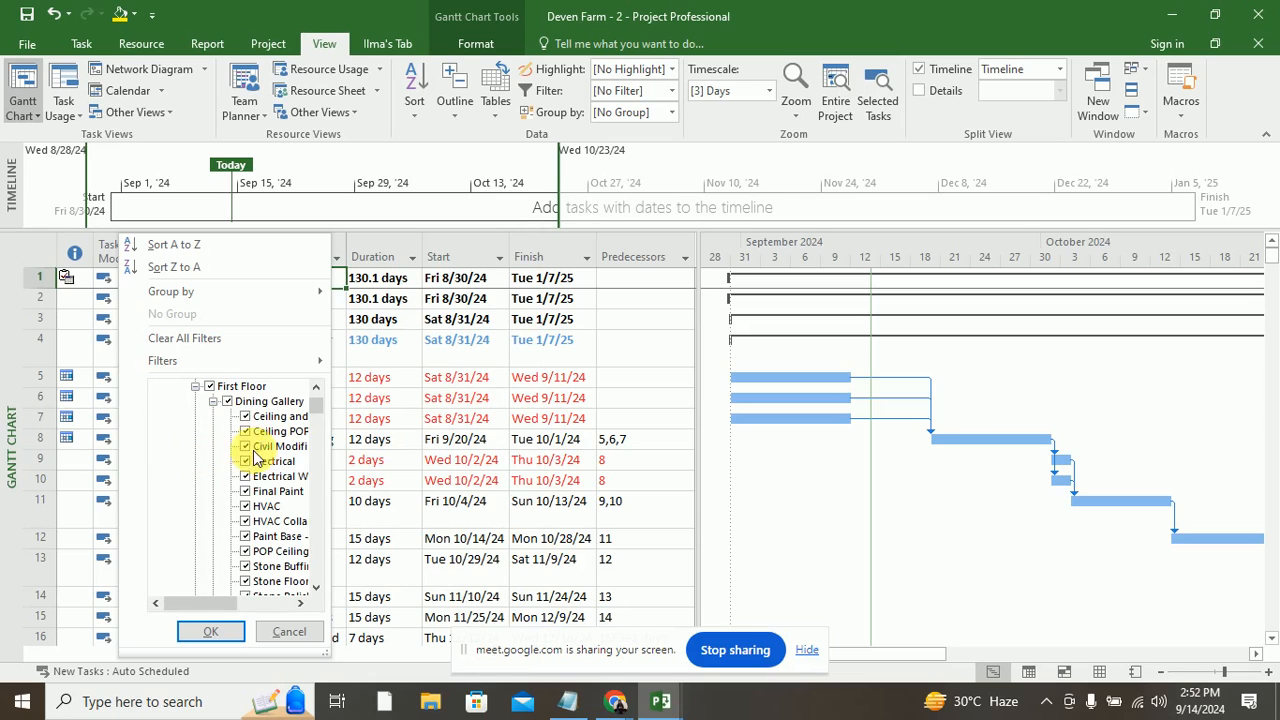
Step: In the Task Name filter, keep only HVAC Collar for the First Floor's Dining Gallery and Family Dining Room
{"action": "left_click", "coordinate": [227, 401]}
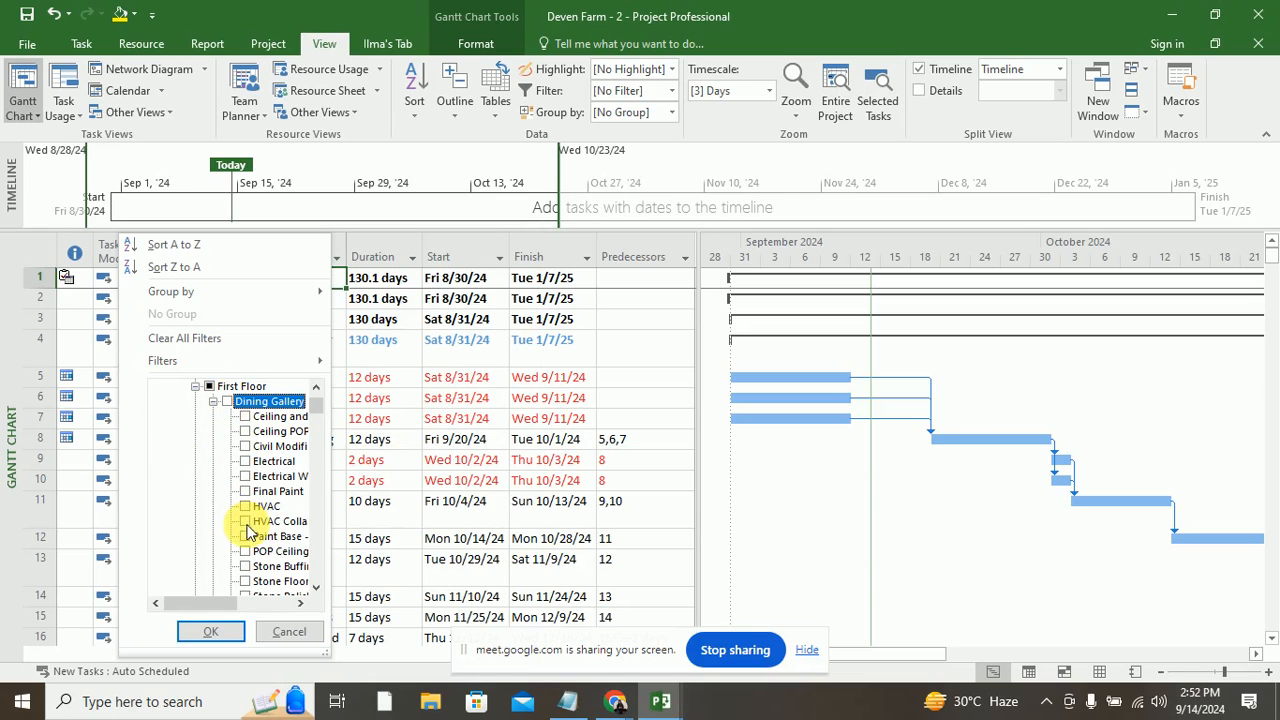
{"action": "left_click", "coordinate": [245, 521]}
{"action": "left_click", "coordinate": [213, 401]}
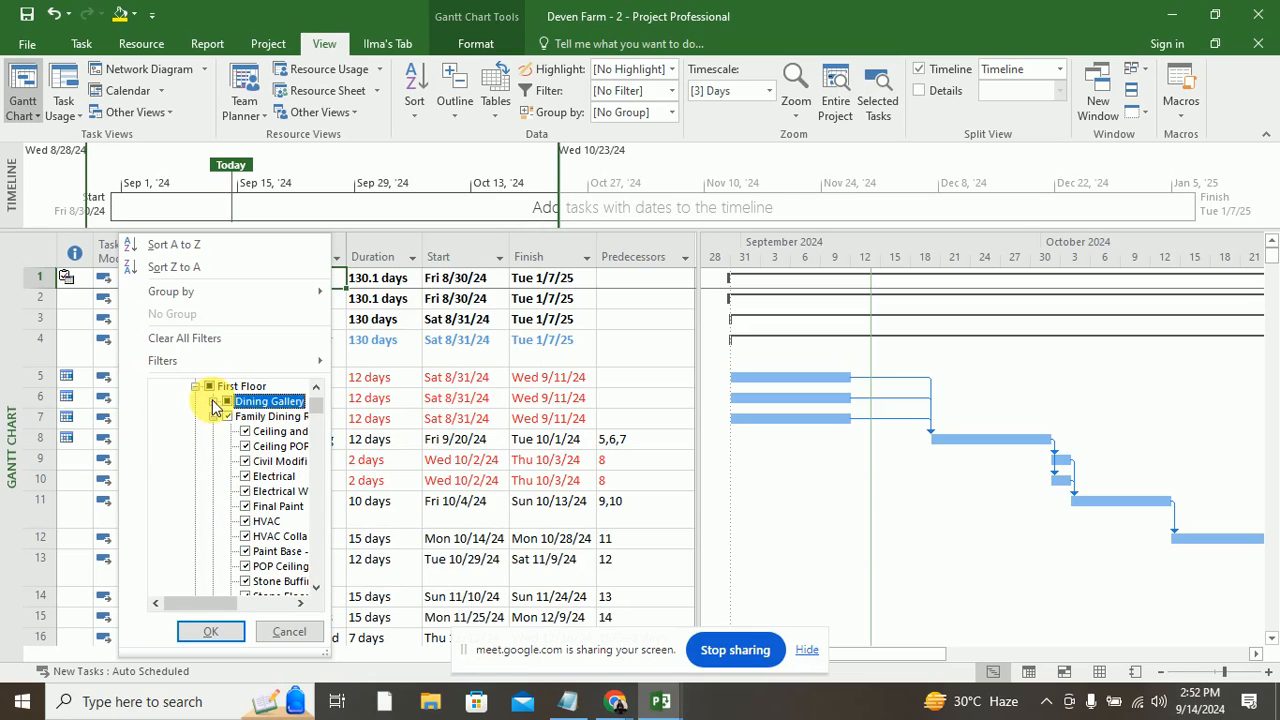
{"action": "left_click", "coordinate": [240, 417]}
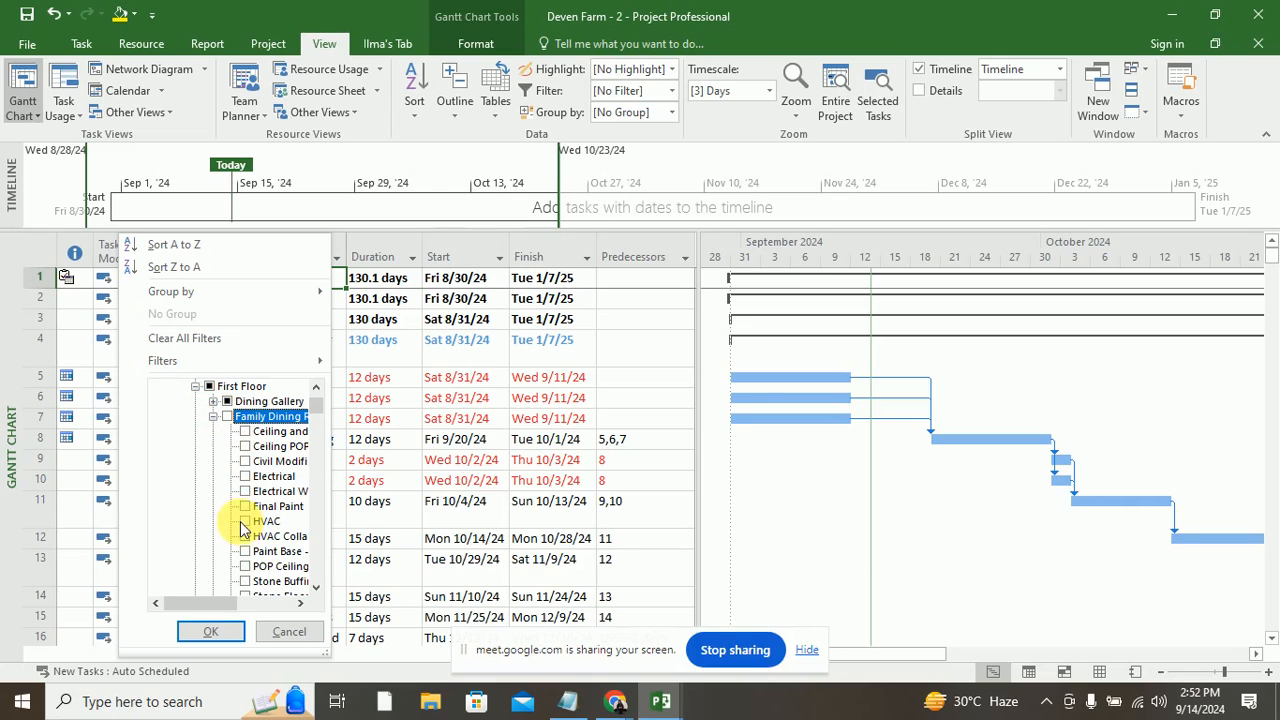
{"action": "scroll", "coordinate": [243, 535], "scroll_direction": "down", "scroll_amount": 1}
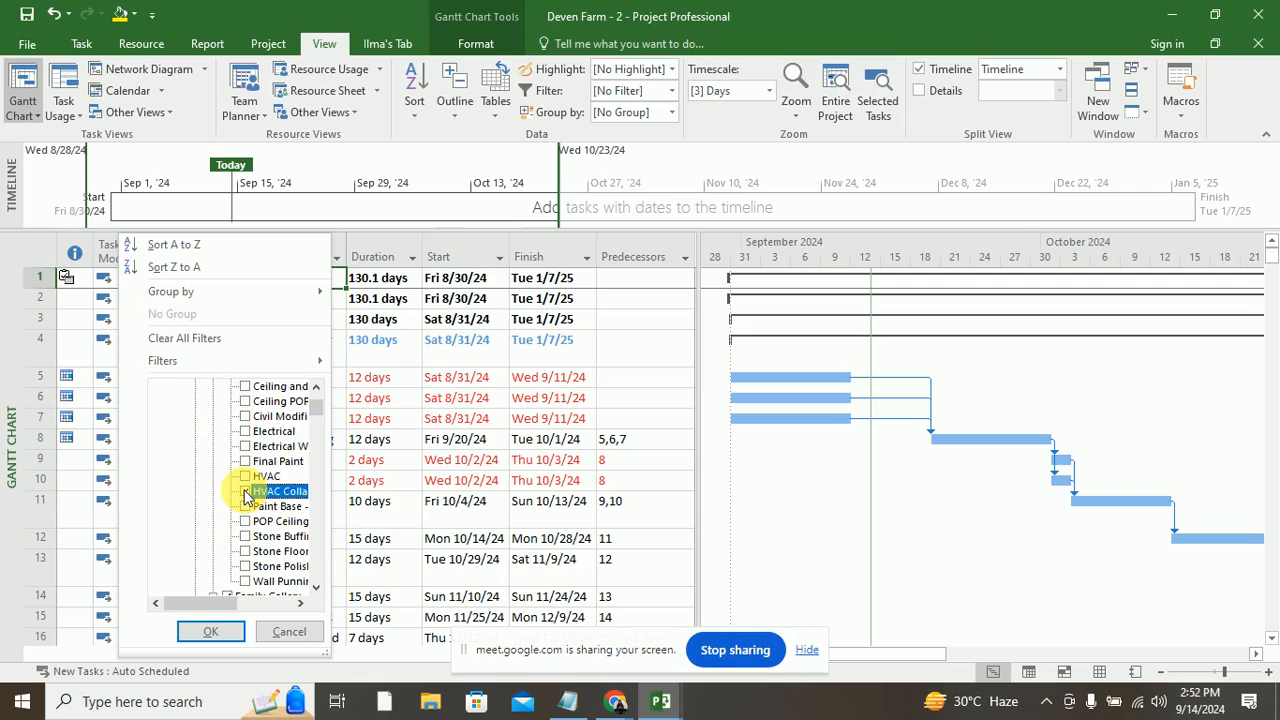
{"action": "scroll", "coordinate": [247, 497], "scroll_direction": "up", "scroll_amount": 2}
{"action": "left_click", "coordinate": [213, 461]}
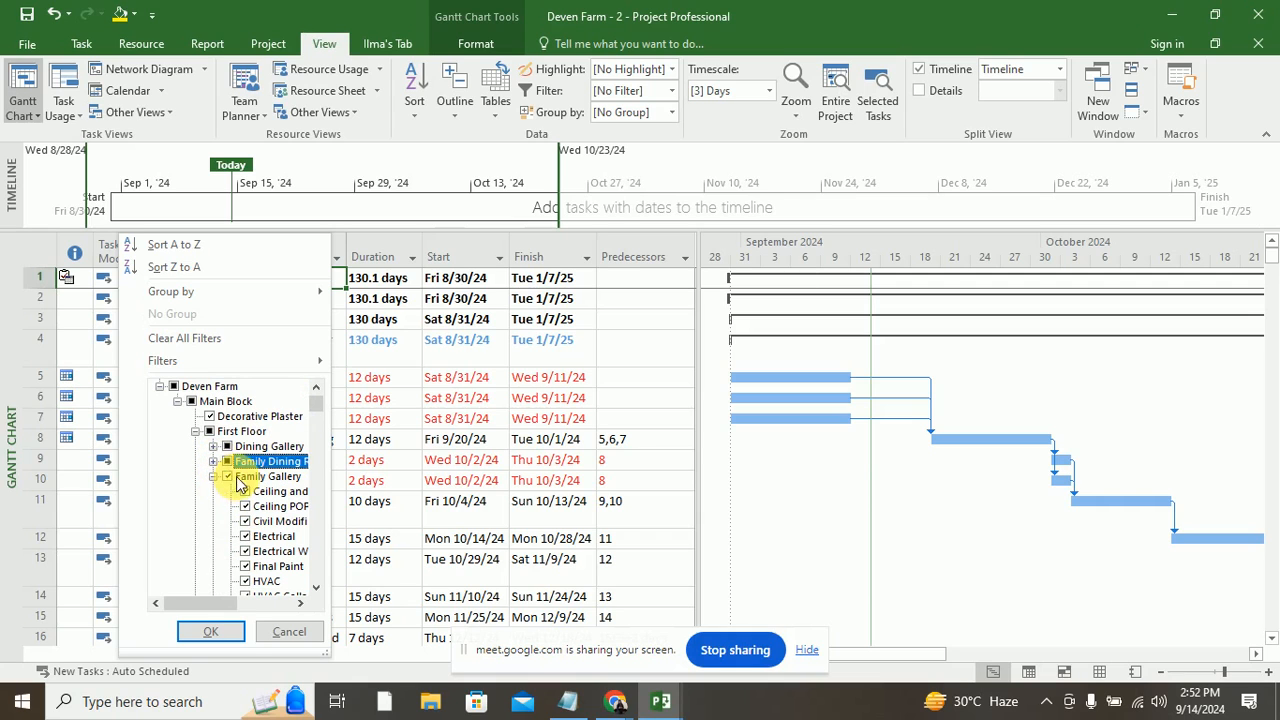
Step: Keep only HVAC Collar for the Family Gallery and Family Living Room in the filter checklist
{"action": "left_click", "coordinate": [239, 479]}
{"action": "scroll", "coordinate": [250, 560], "scroll_direction": "down", "scroll_amount": 1}
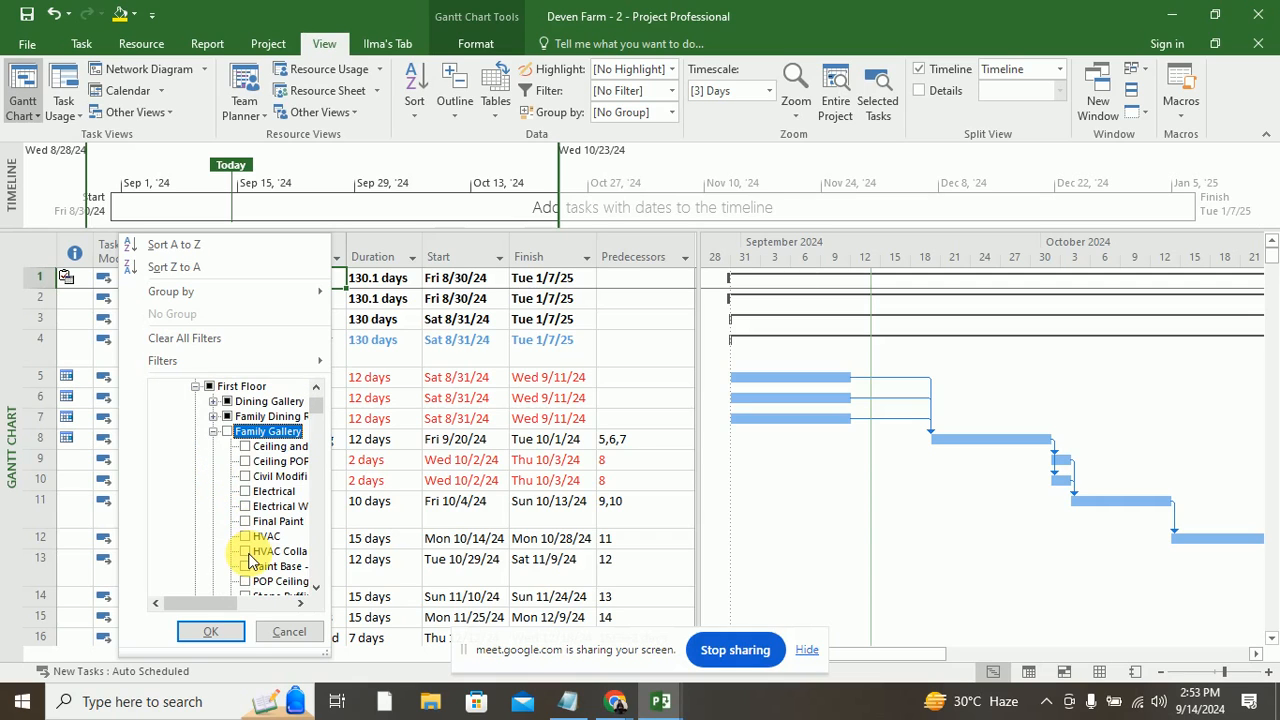
{"action": "left_click", "coordinate": [213, 431]}
{"action": "scroll", "coordinate": [213, 431], "scroll_direction": "up", "scroll_amount": 2}
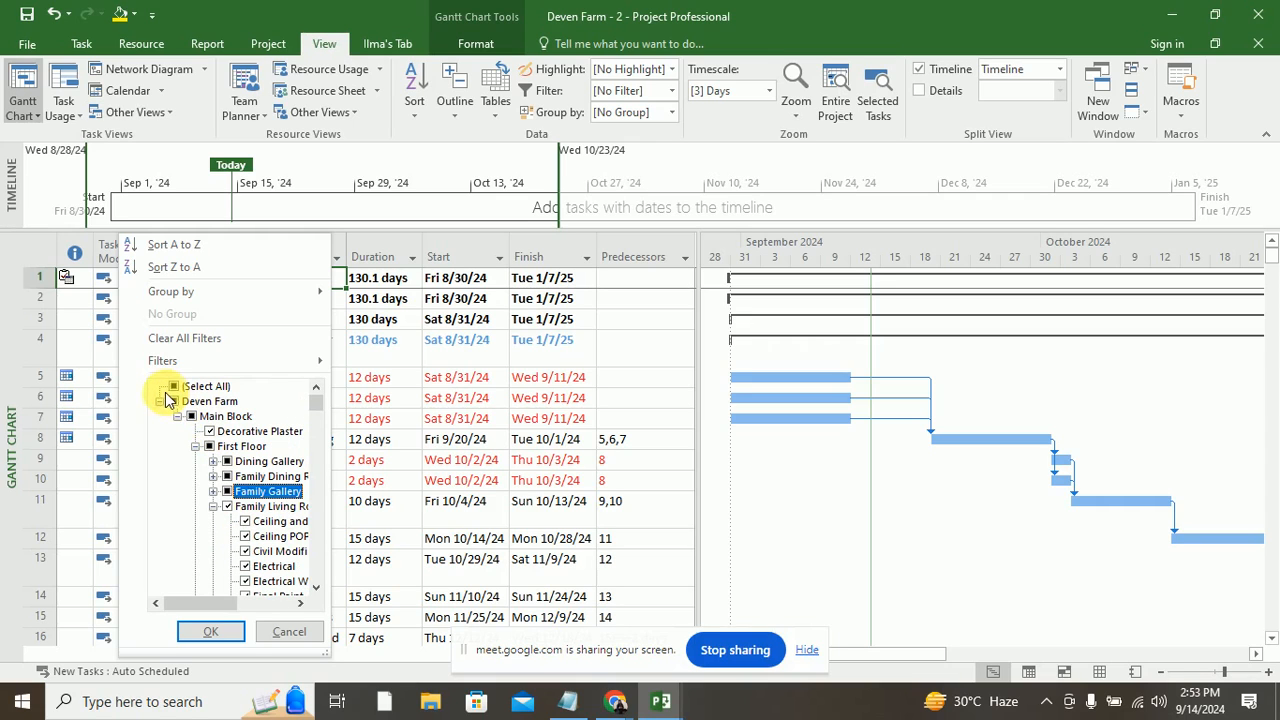
{"action": "left_click", "coordinate": [227, 507]}
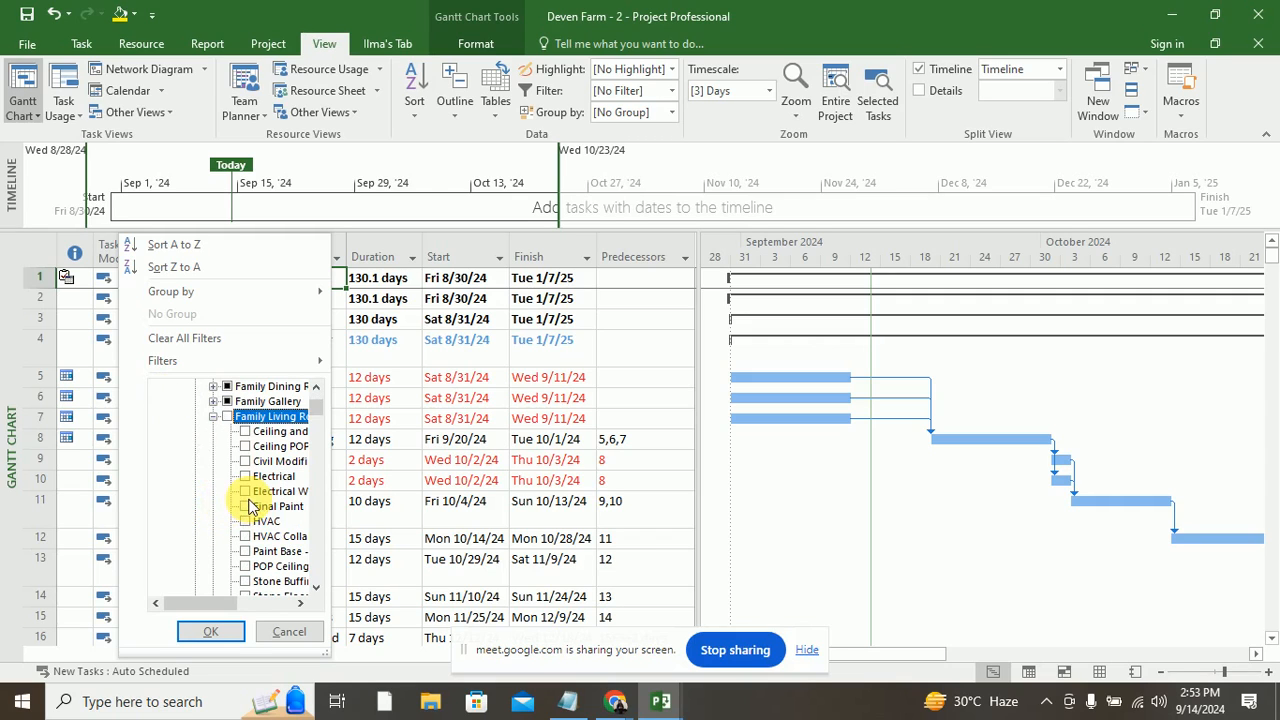
{"action": "left_click", "coordinate": [213, 416]}
Step: Keep only HVAC Collar for the Guest Bathroom and Guest Bedroom, and apply the Task Name filter
{"action": "left_click", "coordinate": [227, 431]}
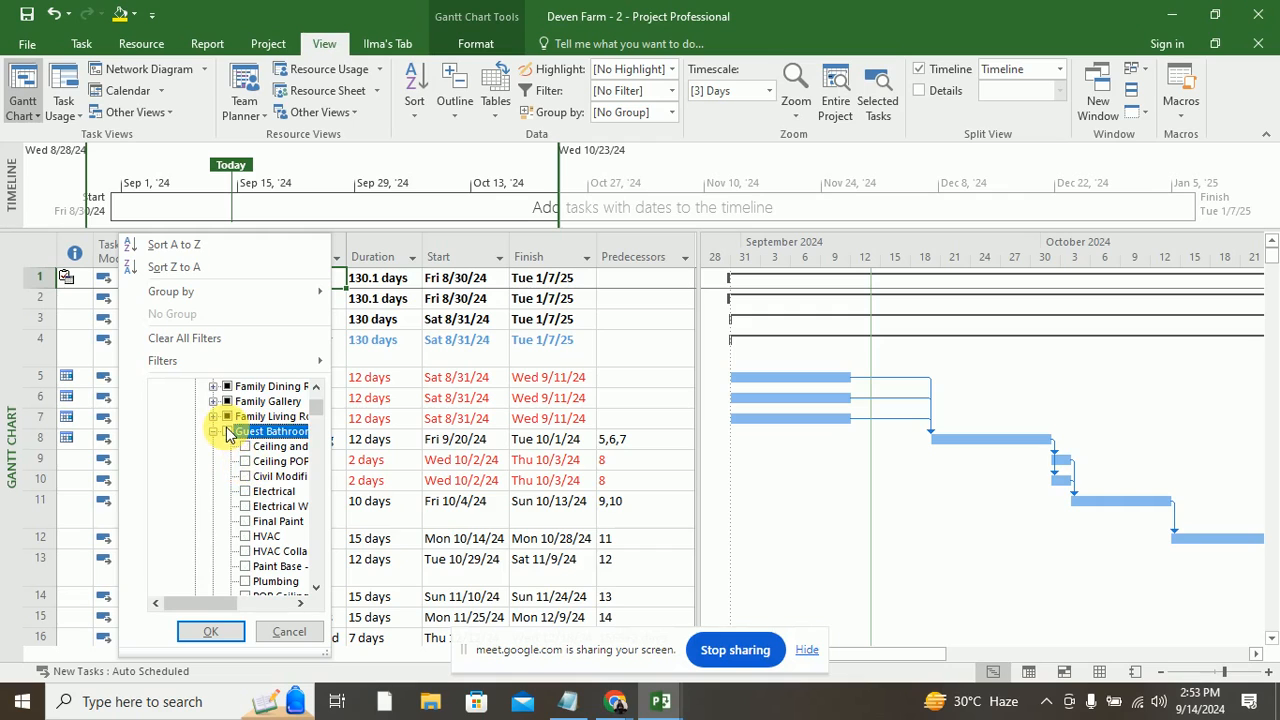
{"action": "left_click", "coordinate": [249, 553]}
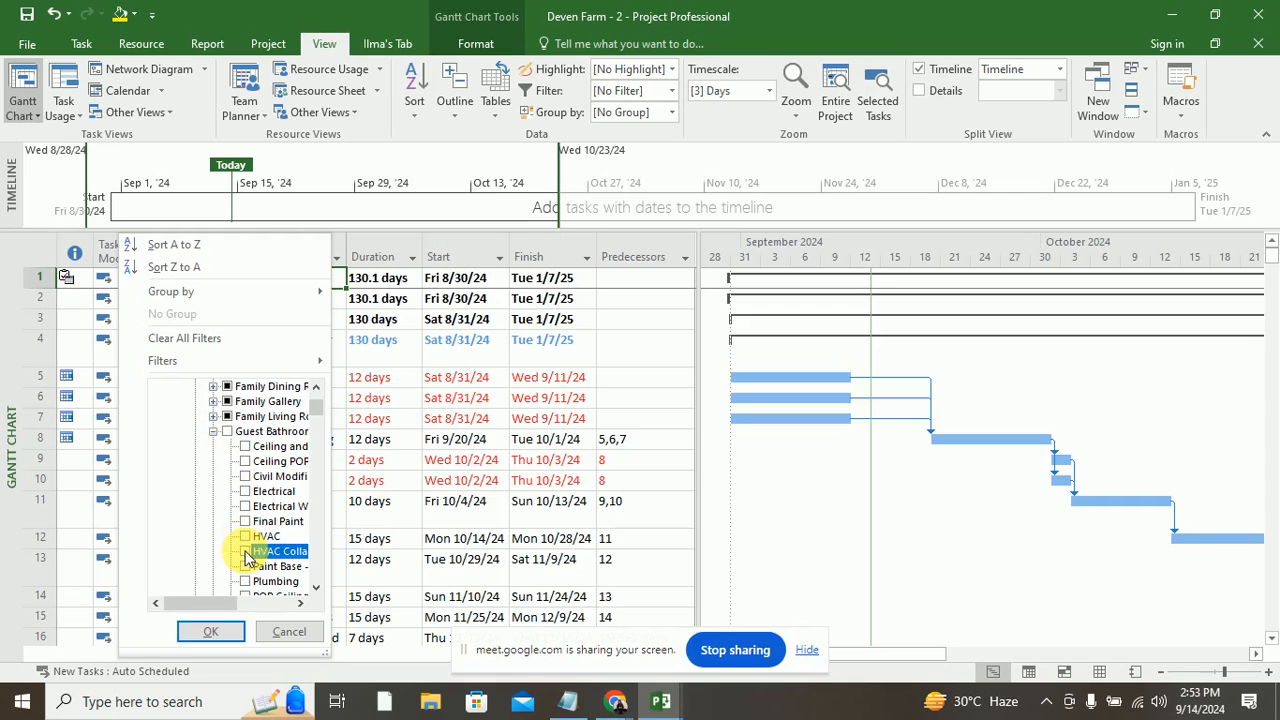
{"action": "left_click", "coordinate": [213, 431]}
{"action": "left_click", "coordinate": [227, 401]}
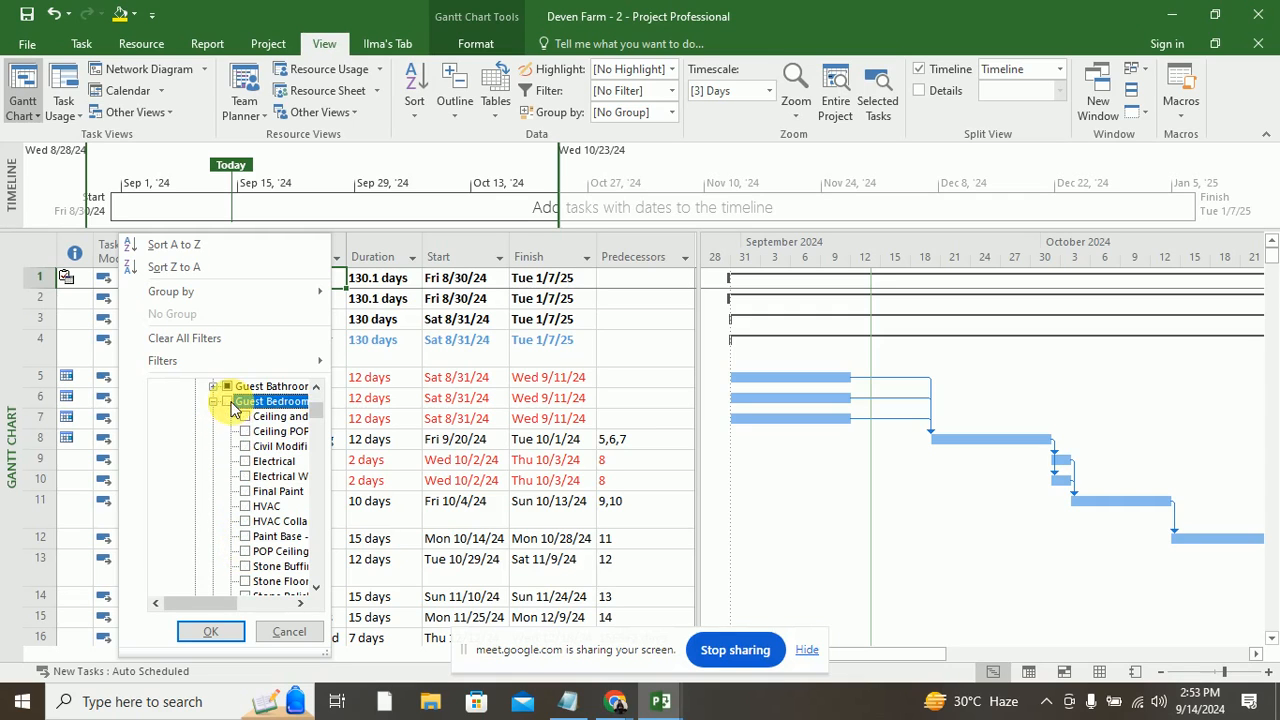
{"action": "left_click", "coordinate": [249, 524]}
{"action": "left_click", "coordinate": [213, 401]}
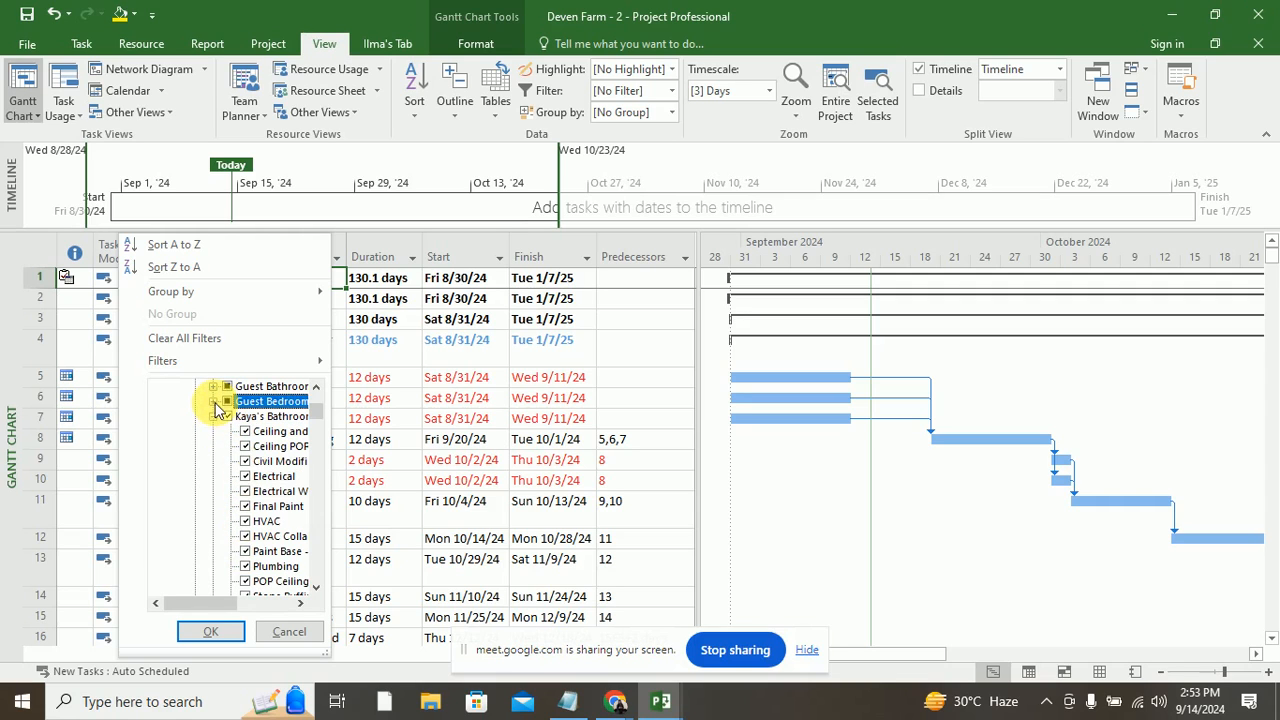
{"action": "left_click", "coordinate": [211, 631]}
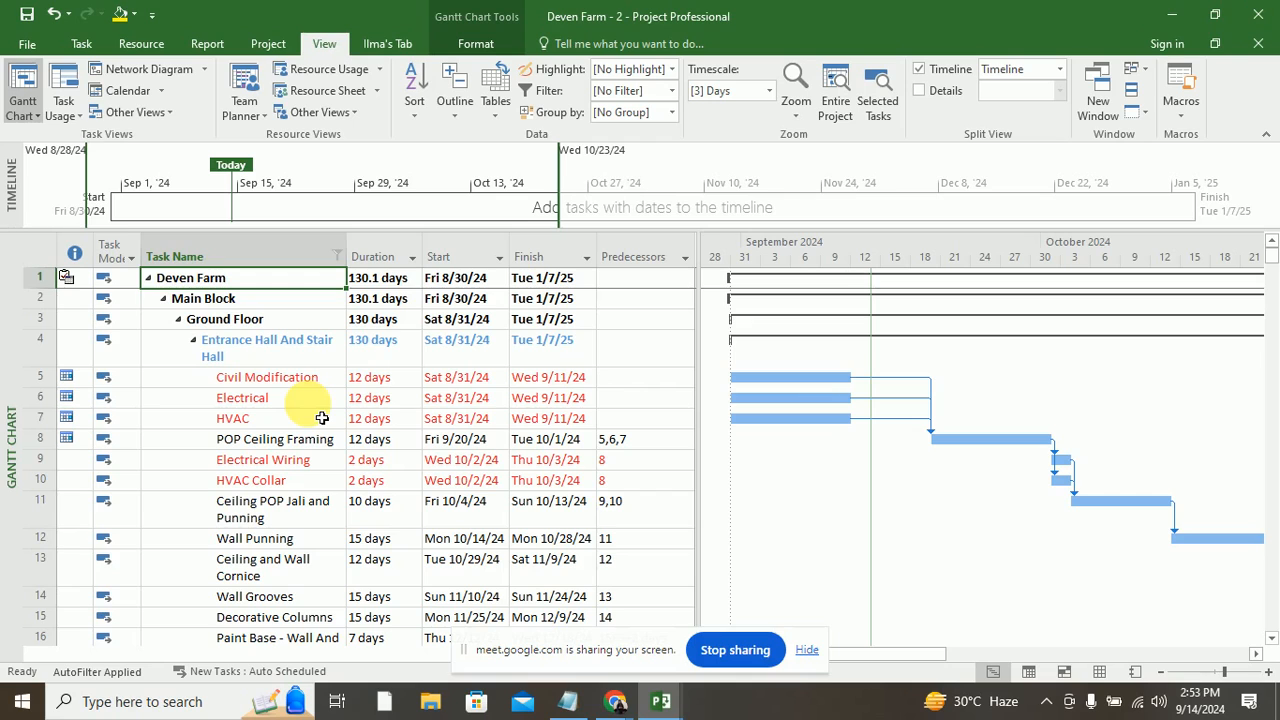
Step: Try to limit the Dining Gallery to HVAC Collar again, excluding Decorative Plaster and the Family Dining Room
{"action": "left_click", "coordinate": [337, 257]}
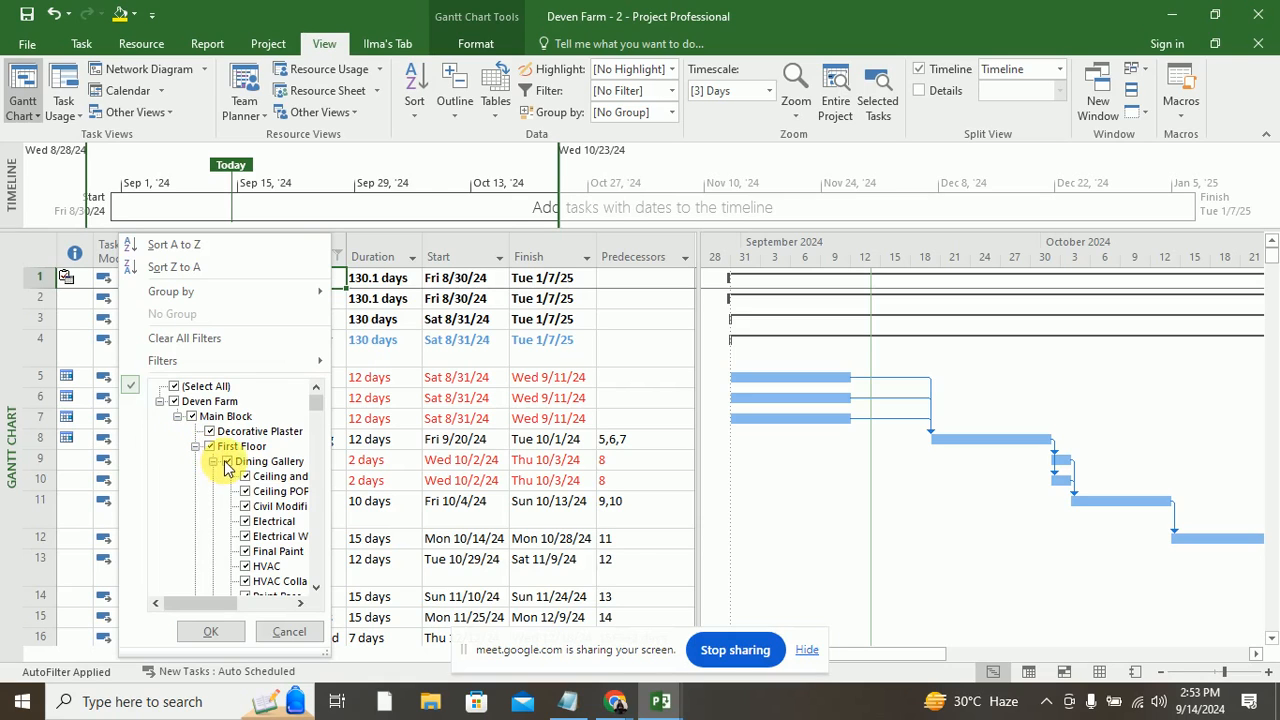
{"action": "left_click", "coordinate": [227, 462]}
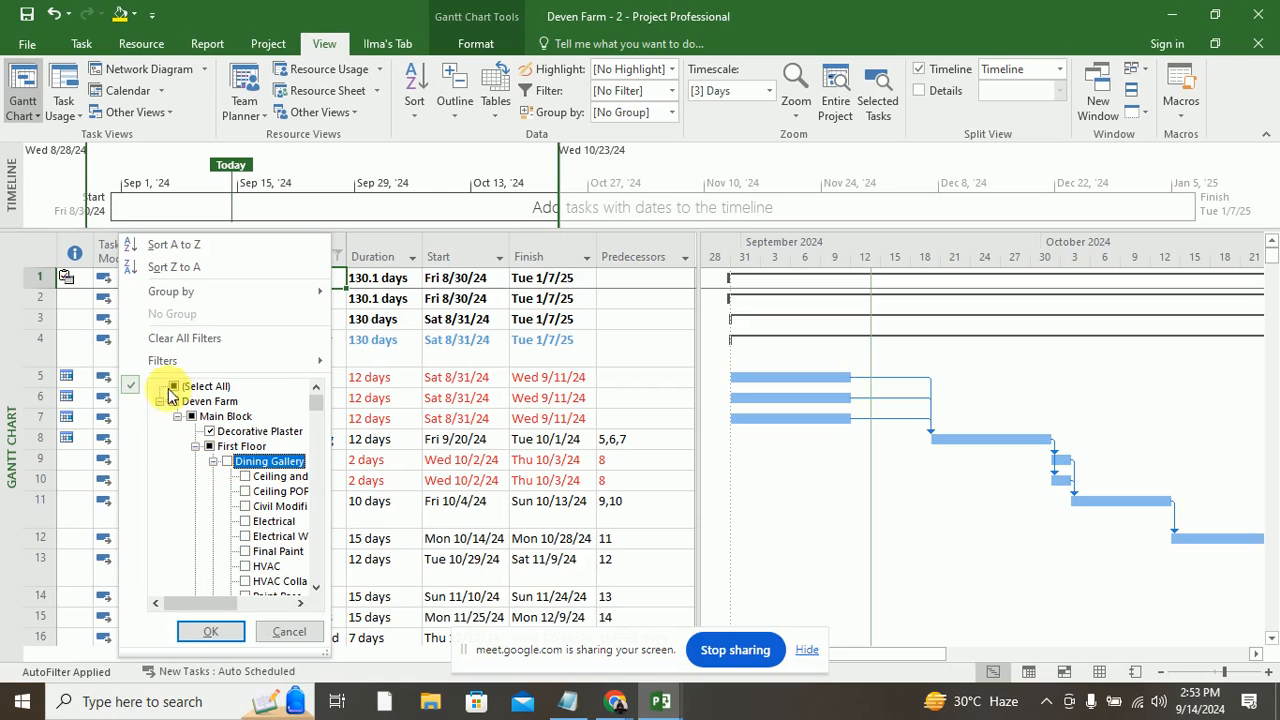
{"action": "scroll", "coordinate": [240, 423], "scroll_direction": "down", "scroll_amount": 1}
{"action": "left_click", "coordinate": [210, 387]}
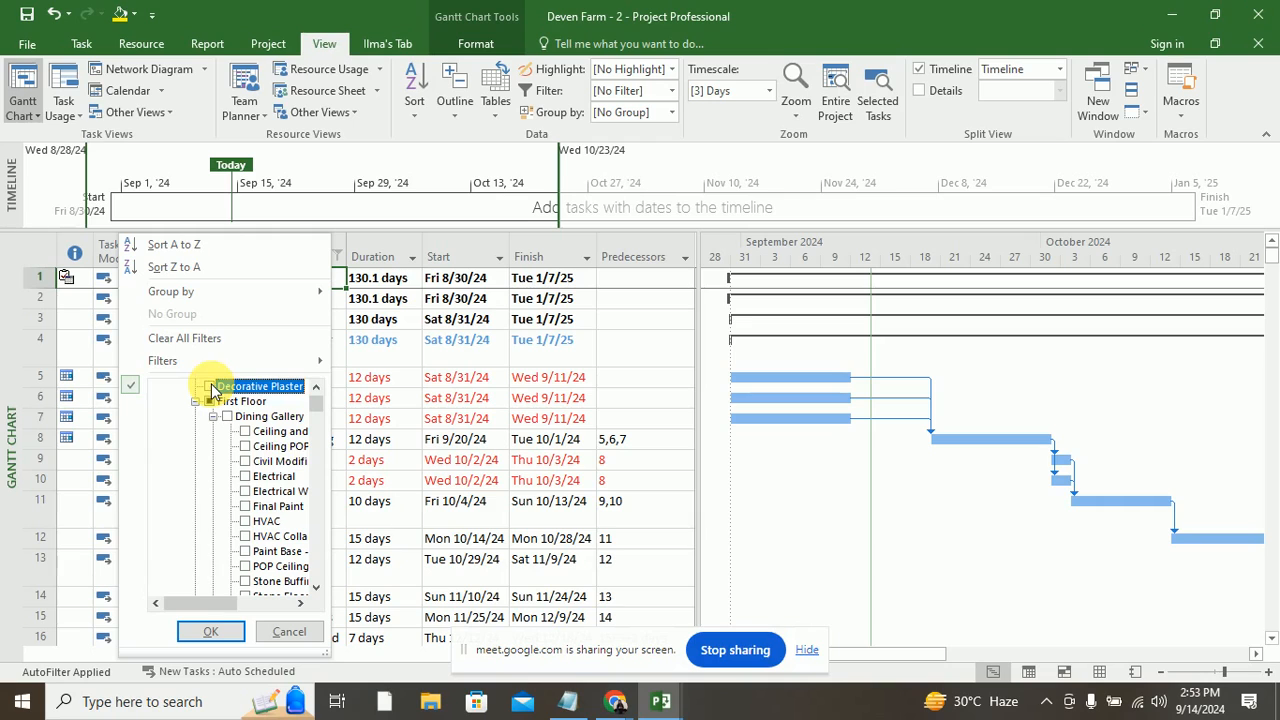
{"action": "left_click", "coordinate": [245, 537]}
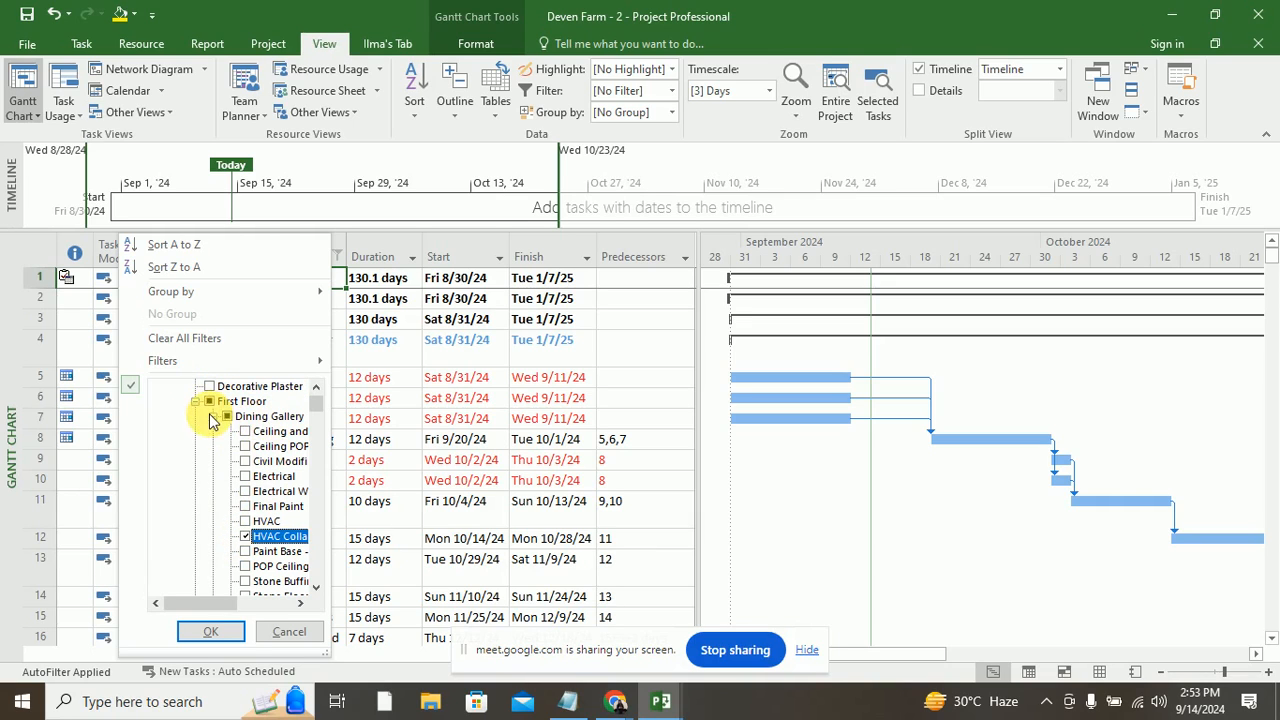
{"action": "left_click", "coordinate": [212, 416]}
{"action": "left_click", "coordinate": [228, 433]}
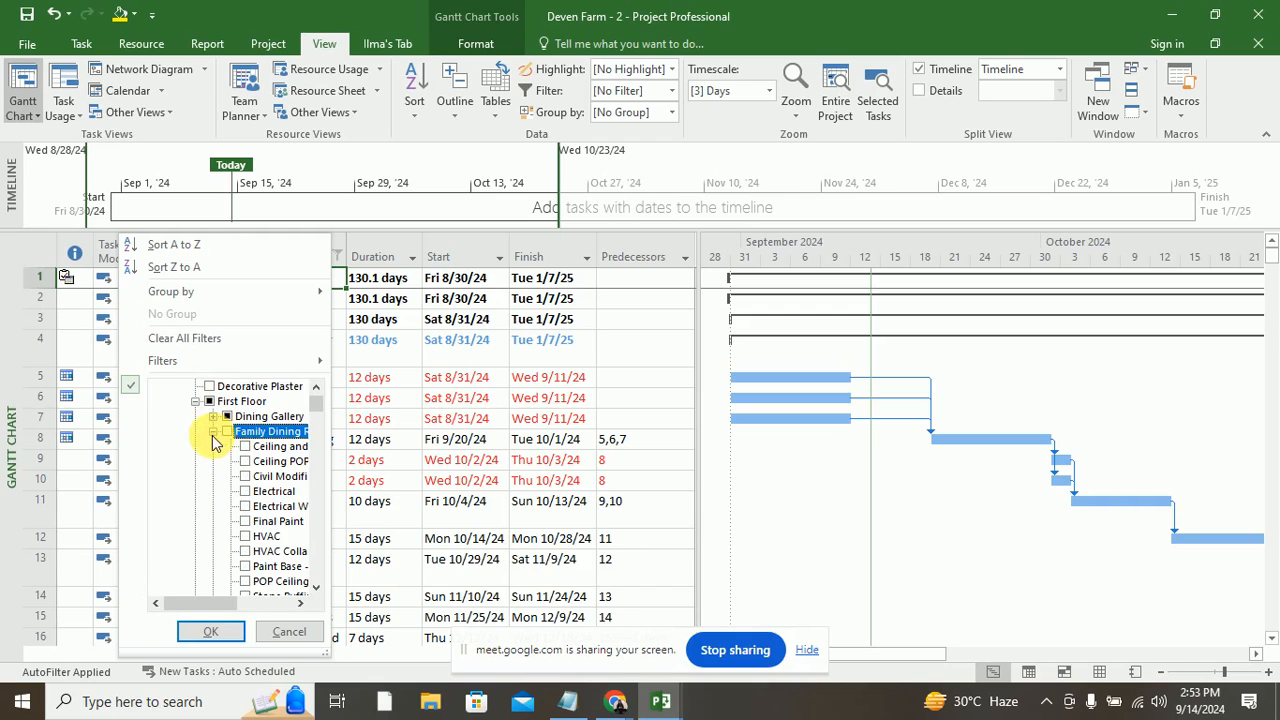
{"action": "left_click", "coordinate": [212, 433]}
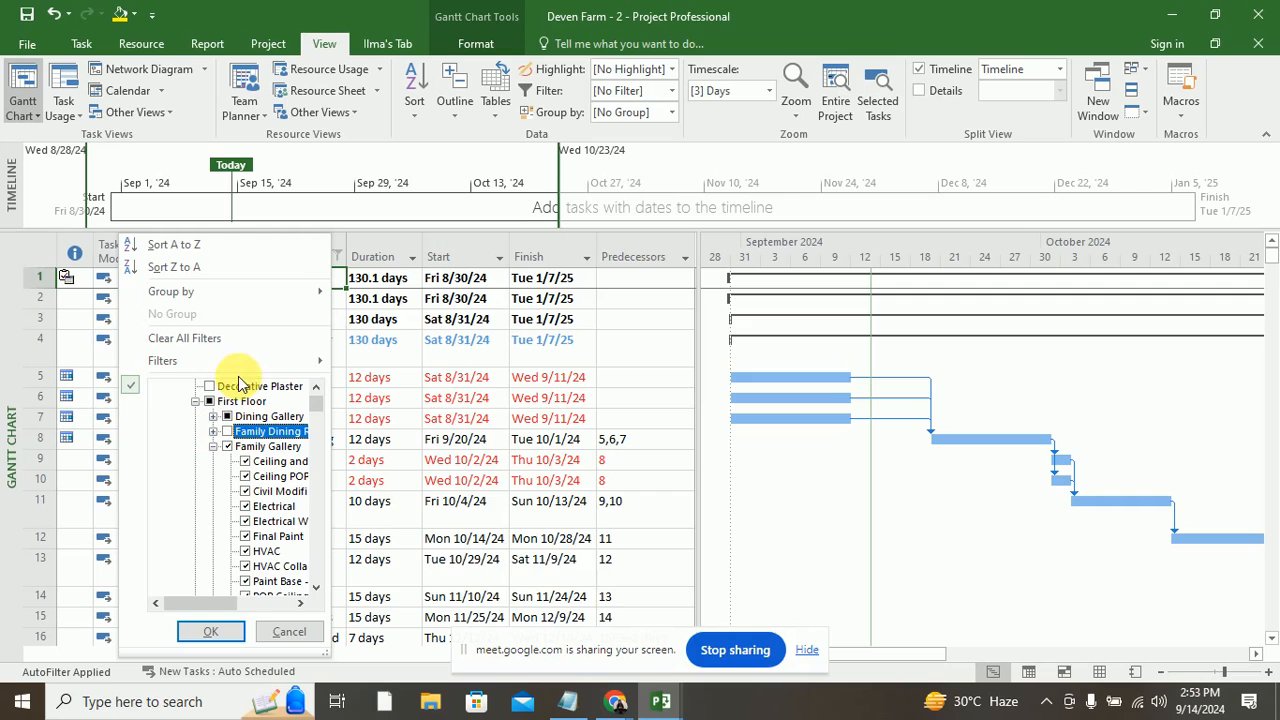
Step: Apply a custom AutoFilter on Task Name that shows rows whose name contains HVAC Collar
{"action": "mouse_move", "coordinate": [313, 372]}
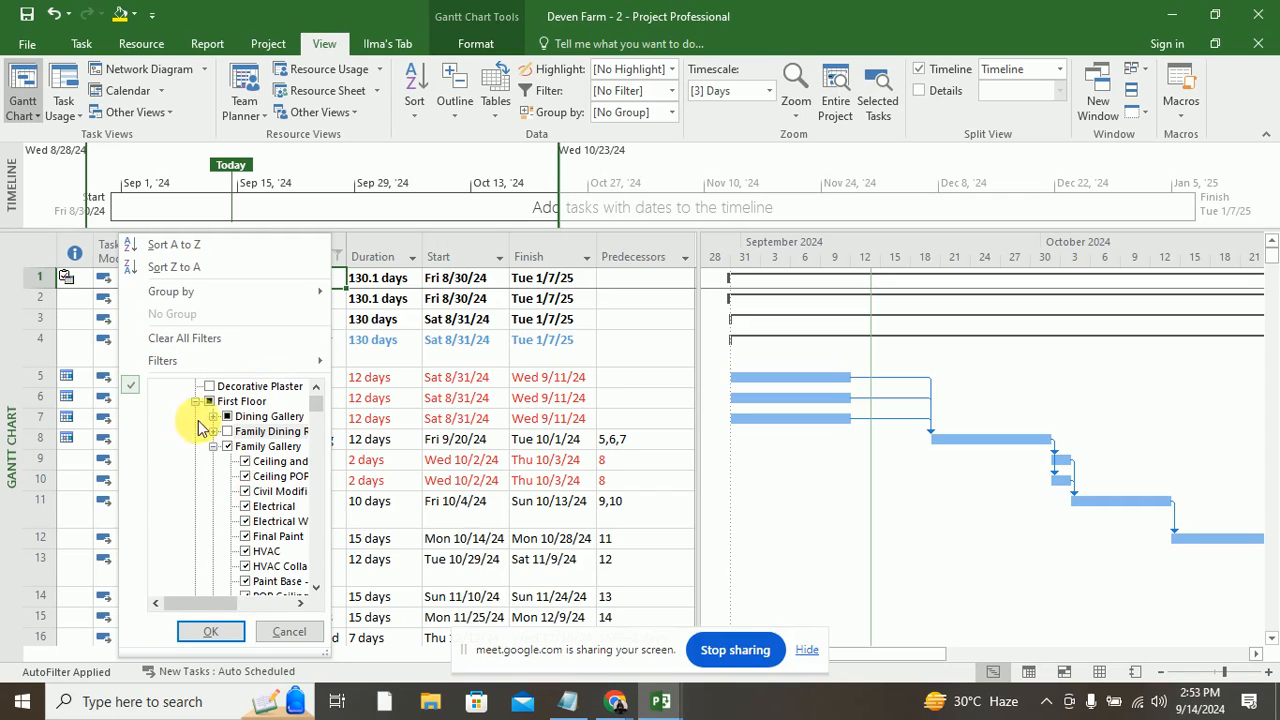
{"action": "mouse_move", "coordinate": [160, 368]}
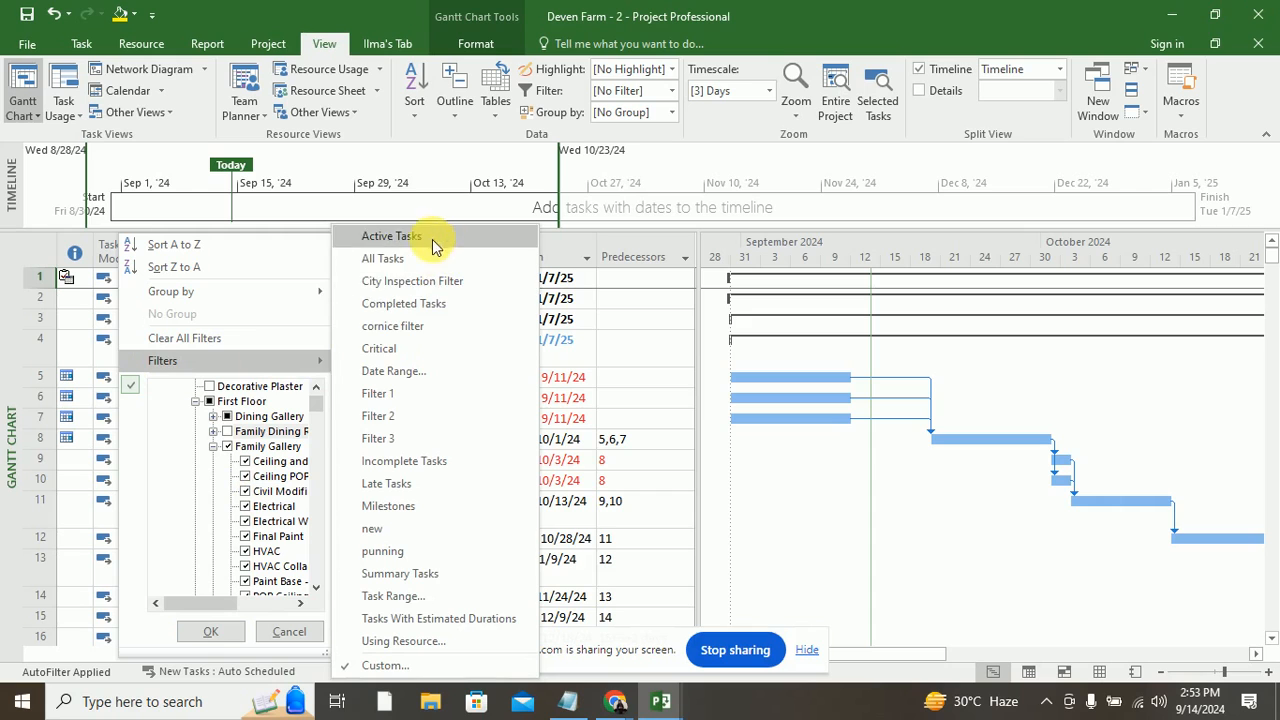
{"action": "left_click", "coordinate": [395, 664]}
{"action": "left_click", "coordinate": [508, 332]}
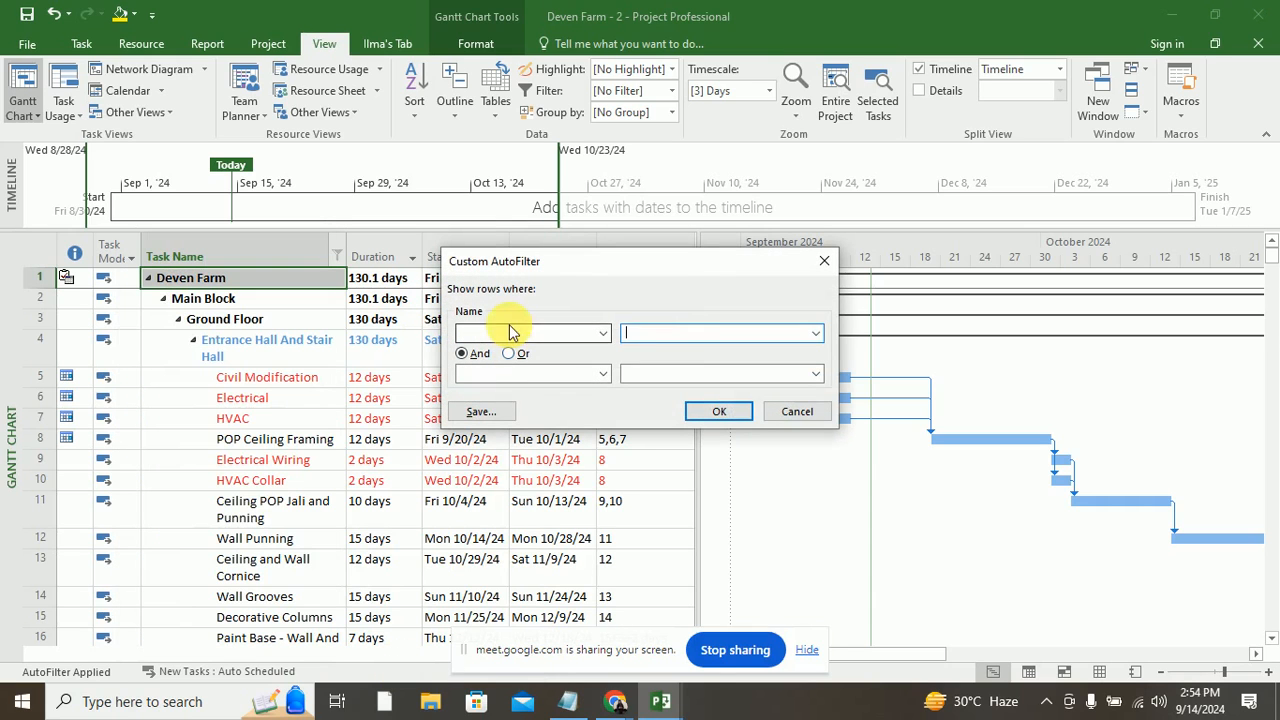
{"action": "left_click", "coordinate": [675, 332]}
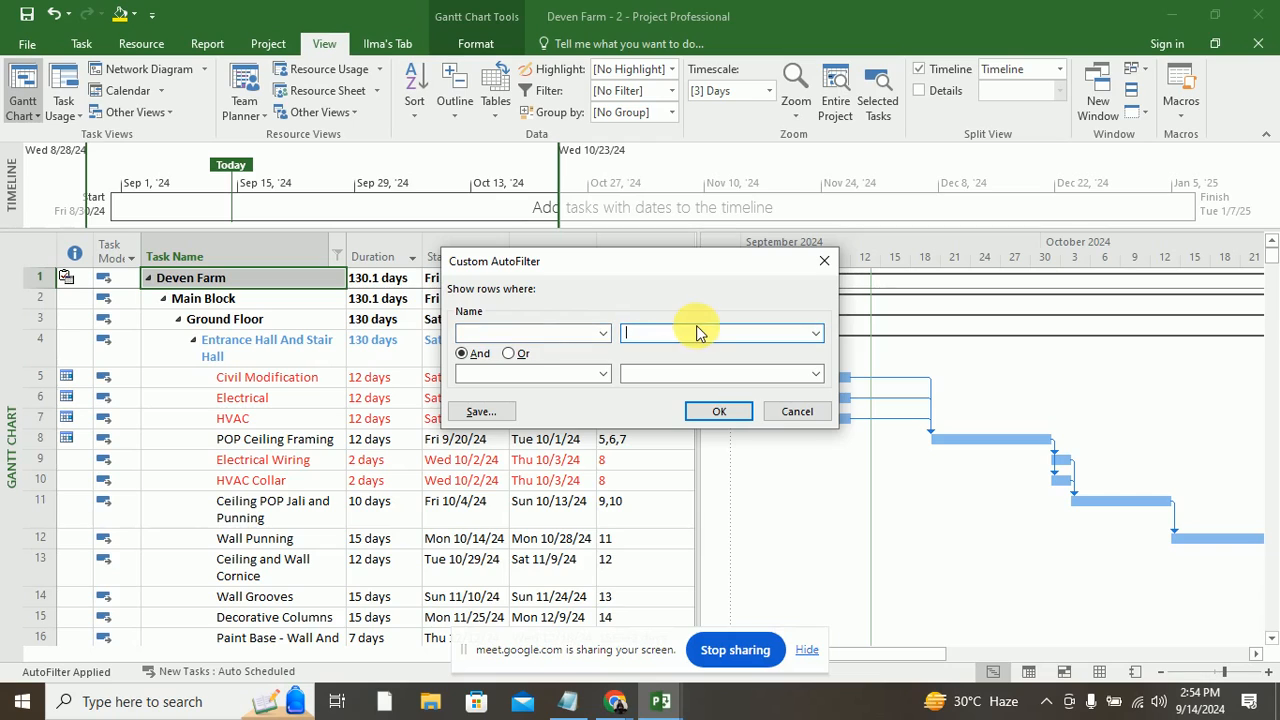
{"action": "left_click", "coordinate": [528, 338]}
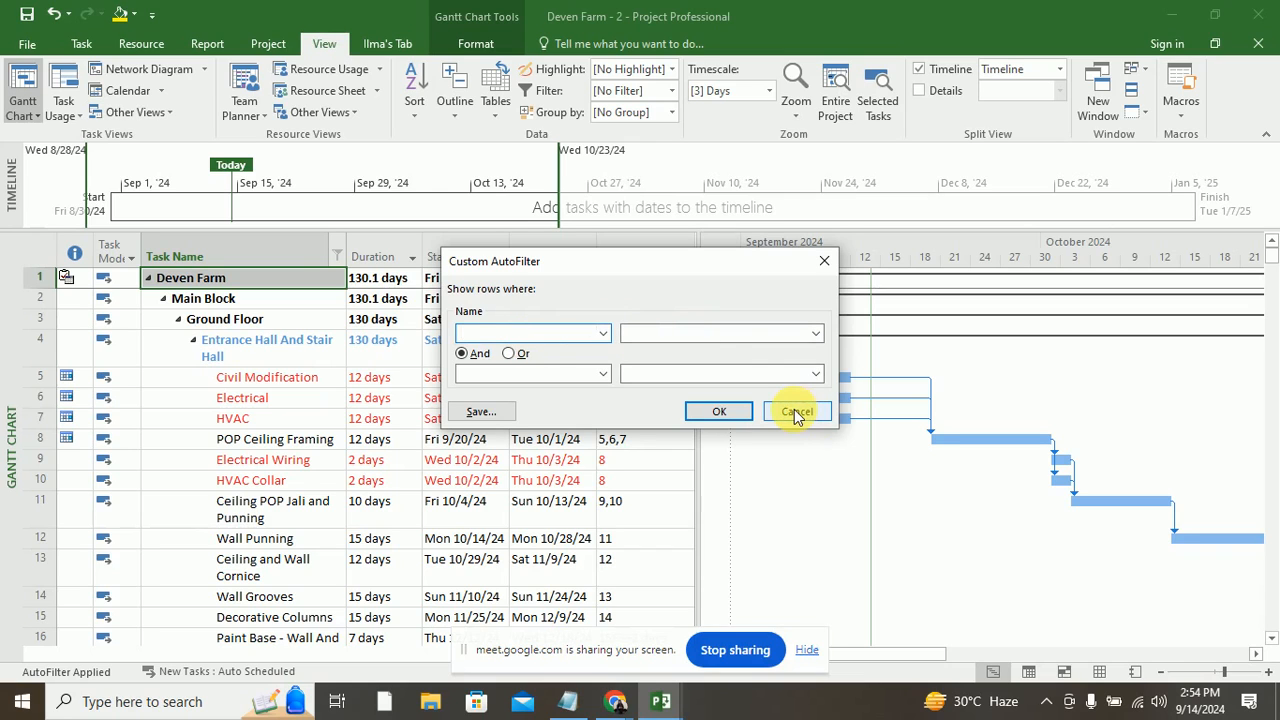
{"action": "left_click", "coordinate": [600, 335]}
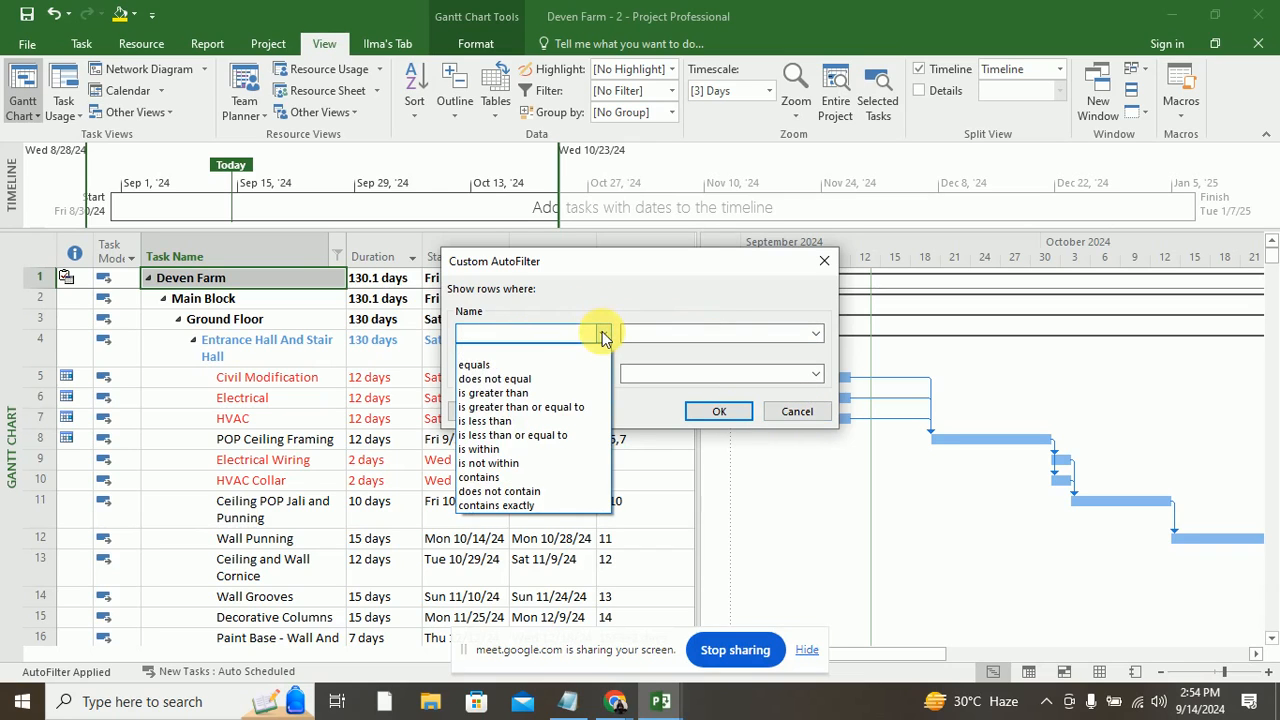
{"action": "left_click", "coordinate": [490, 478]}
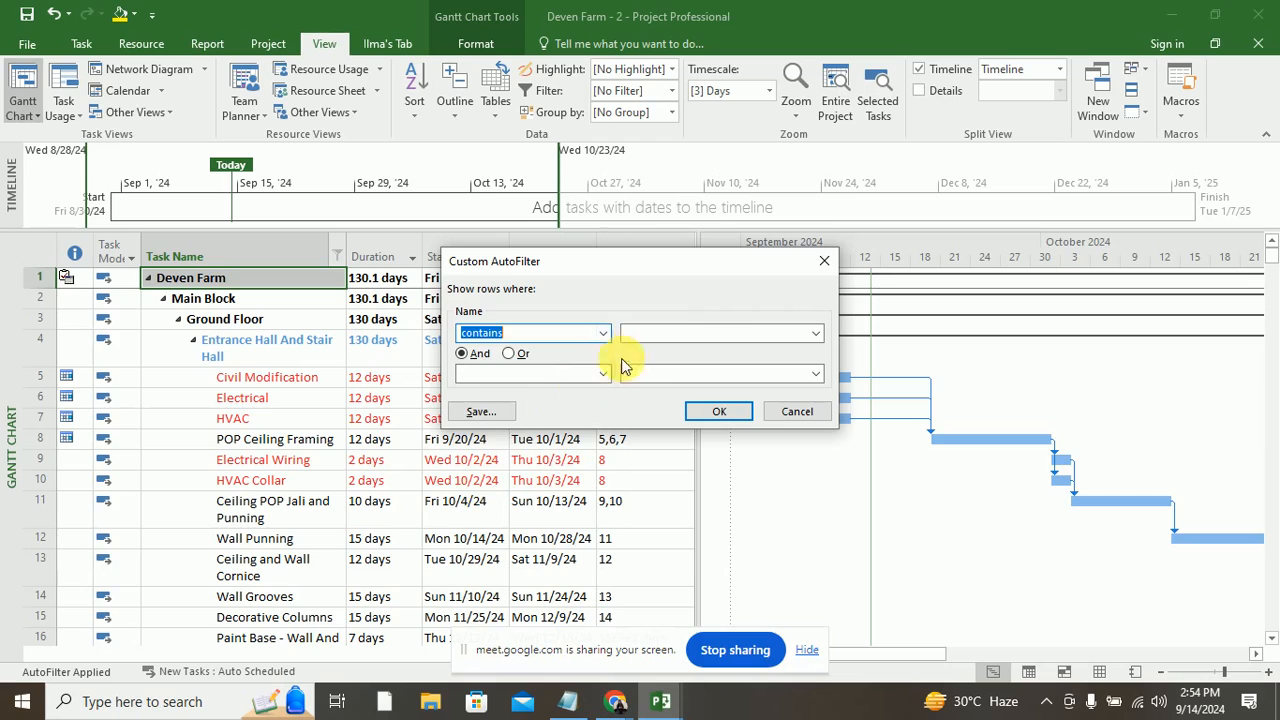
{"action": "left_click", "coordinate": [677, 334]}
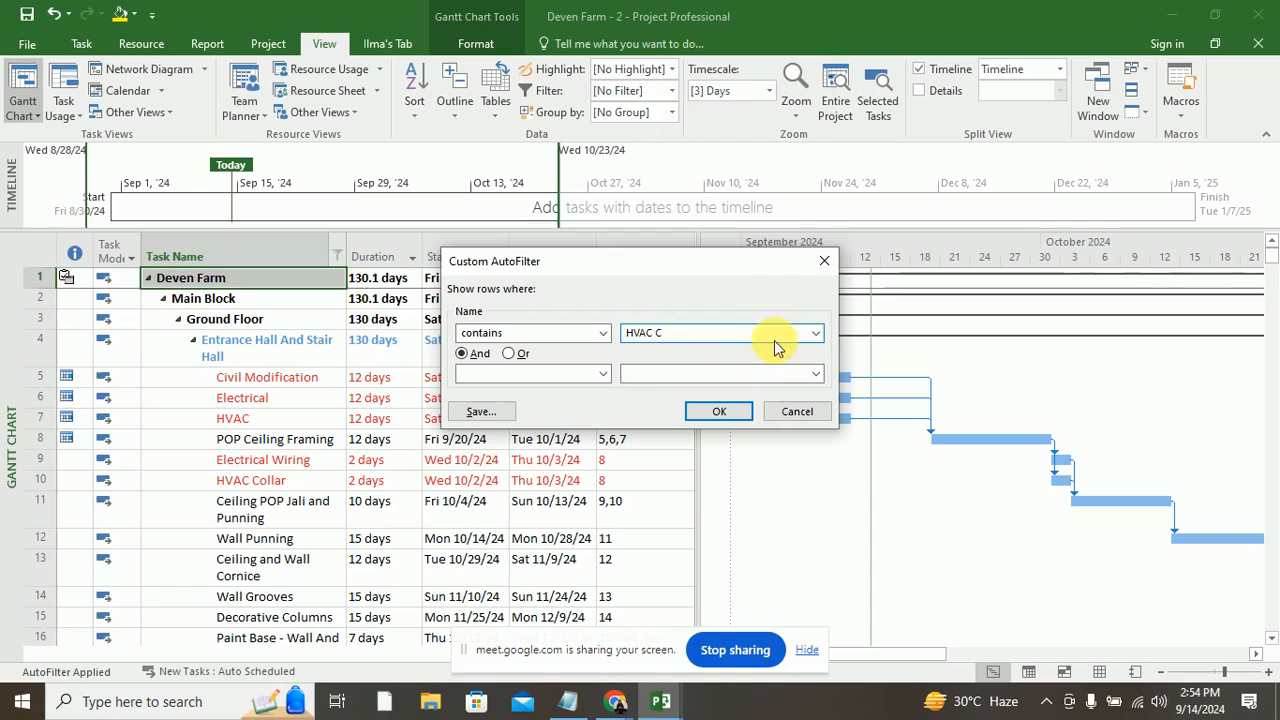
{"action": "left_click", "coordinate": [816, 332]}
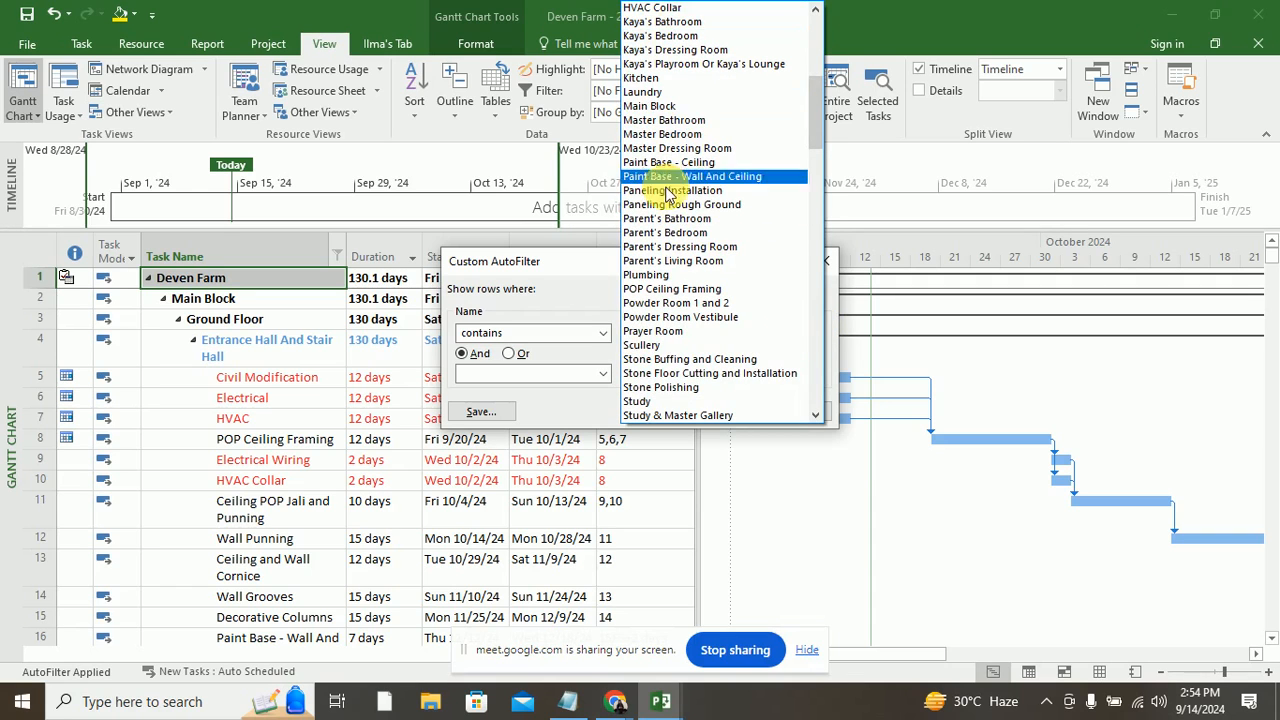
{"action": "left_click", "coordinate": [700, 8]}
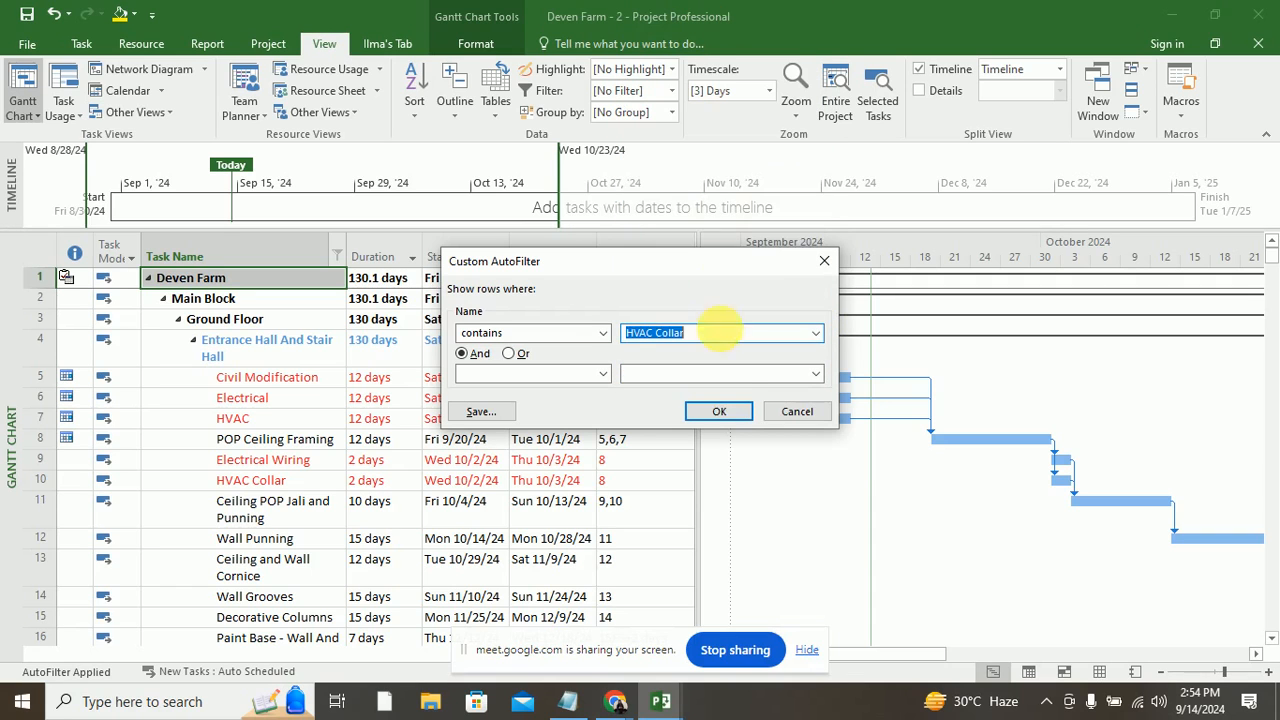
{"action": "left_click", "coordinate": [719, 411]}
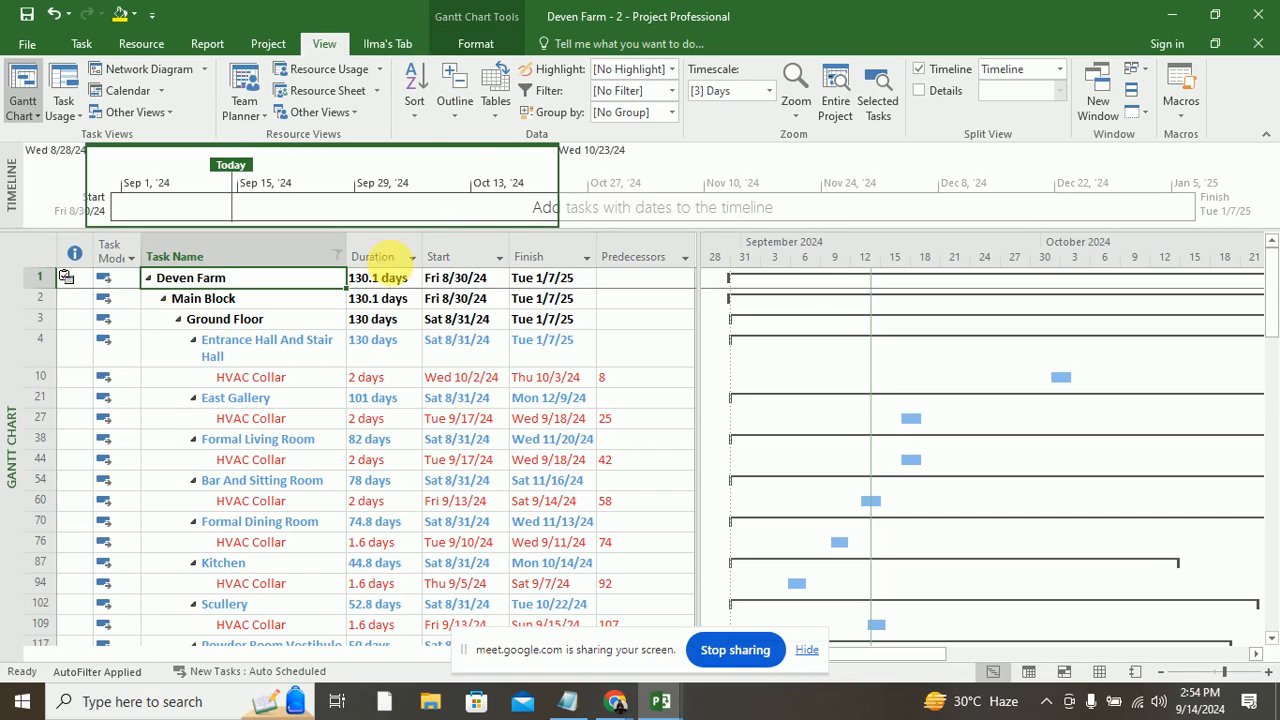
Step: Reselect every item in the Task Name filter checklist and apply it, replacing the custom HVAC Collar filter
{"action": "left_click", "coordinate": [337, 257]}
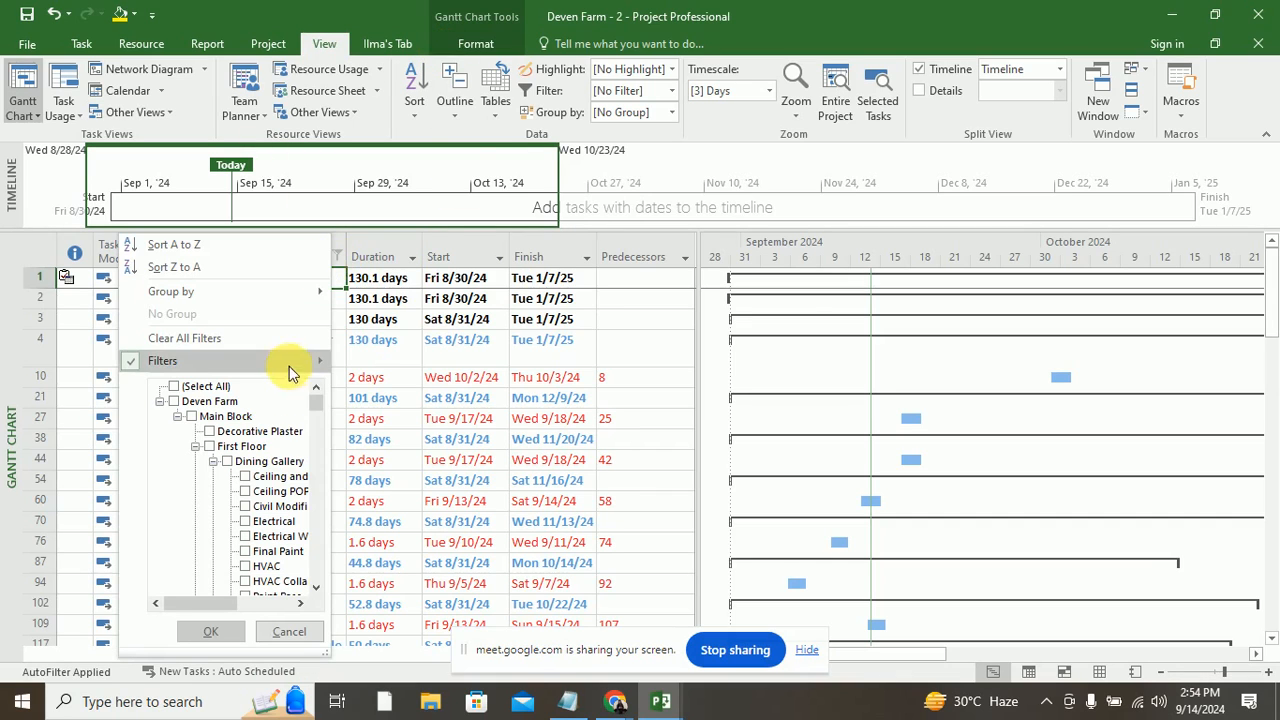
{"action": "mouse_move", "coordinate": [125, 363]}
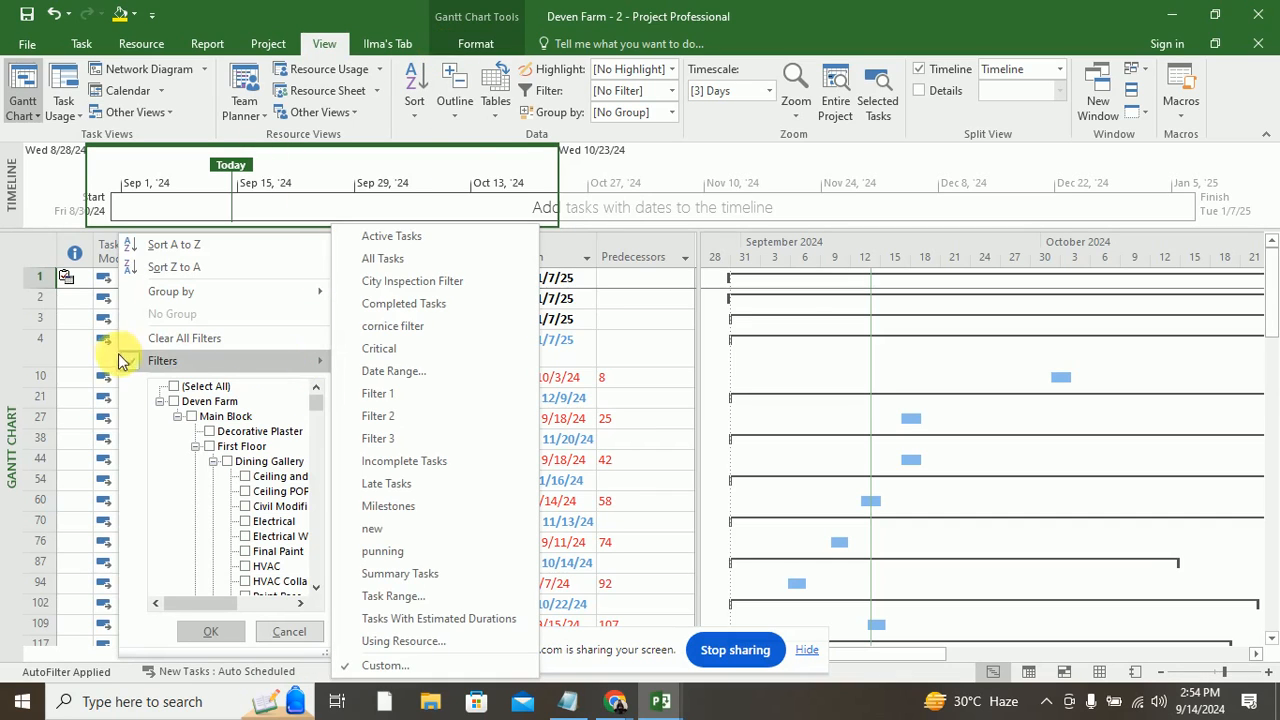
{"action": "left_click", "coordinate": [174, 387]}
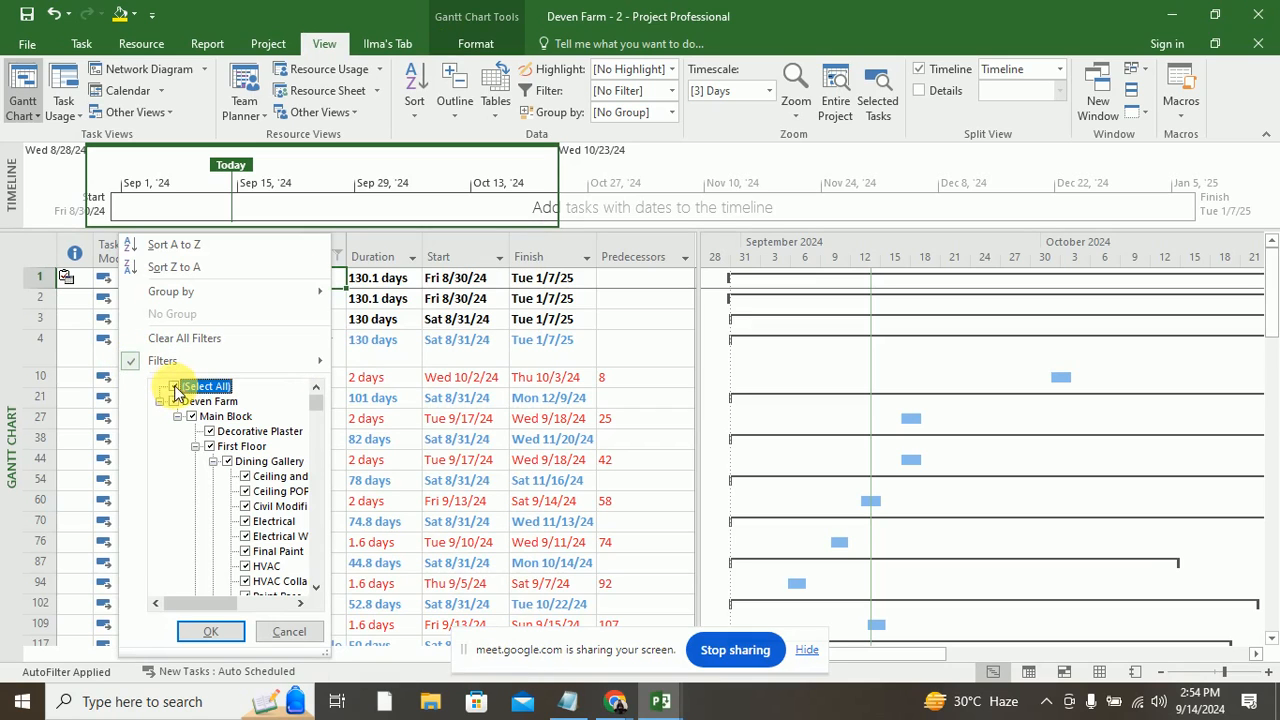
{"action": "left_click", "coordinate": [230, 631]}
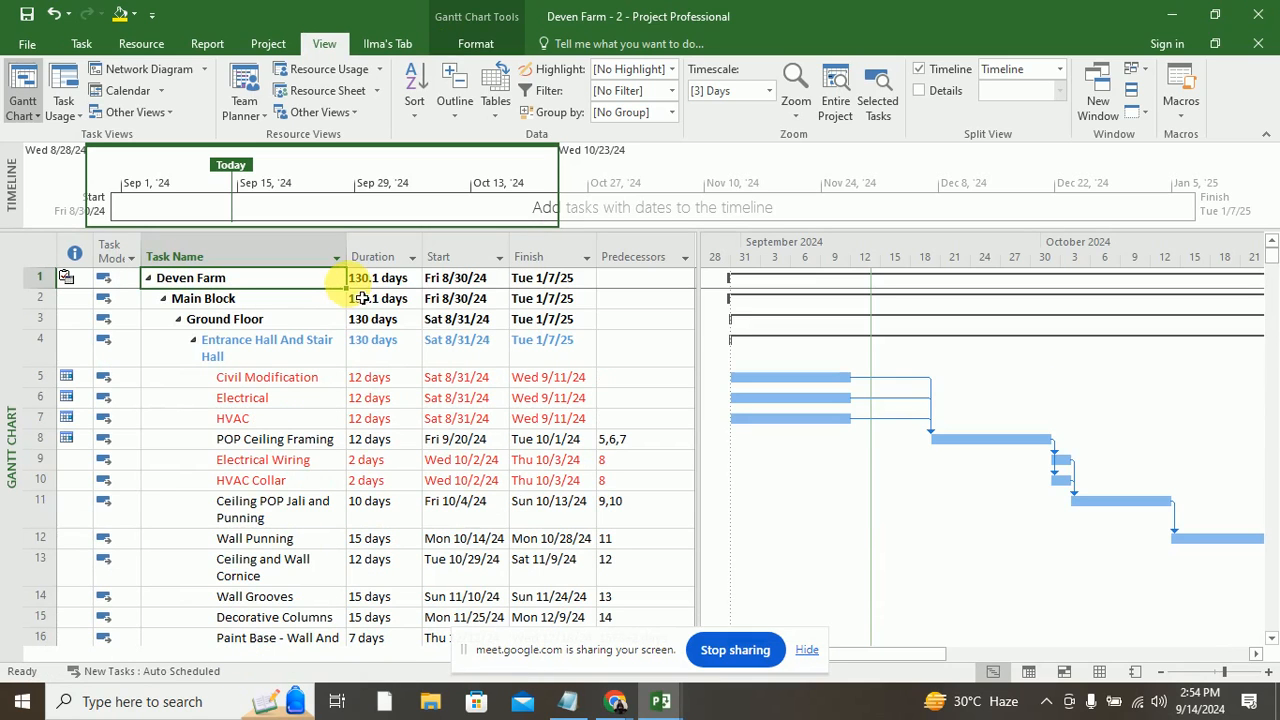
Step: Clear the Task Name filter checklist, select only HVAC Collar under the Dining Gallery, and apply the filter
{"action": "left_click", "coordinate": [336, 257]}
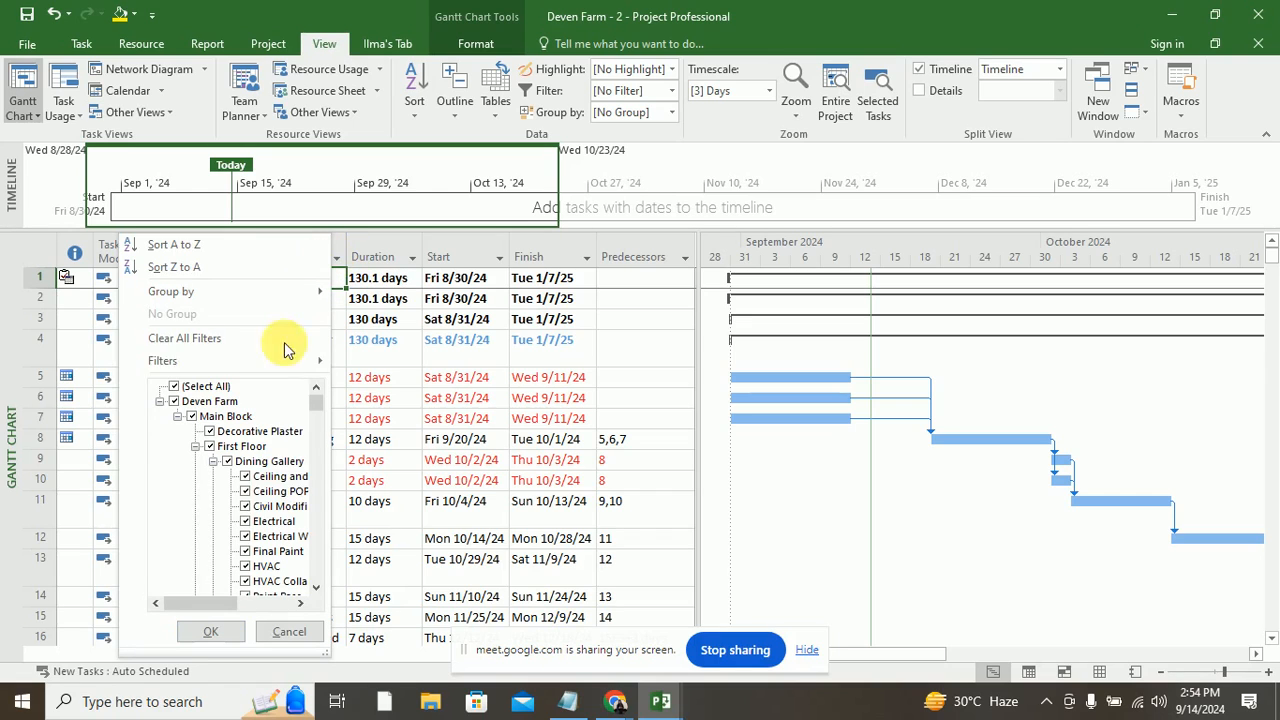
{"action": "left_click", "coordinate": [173, 386]}
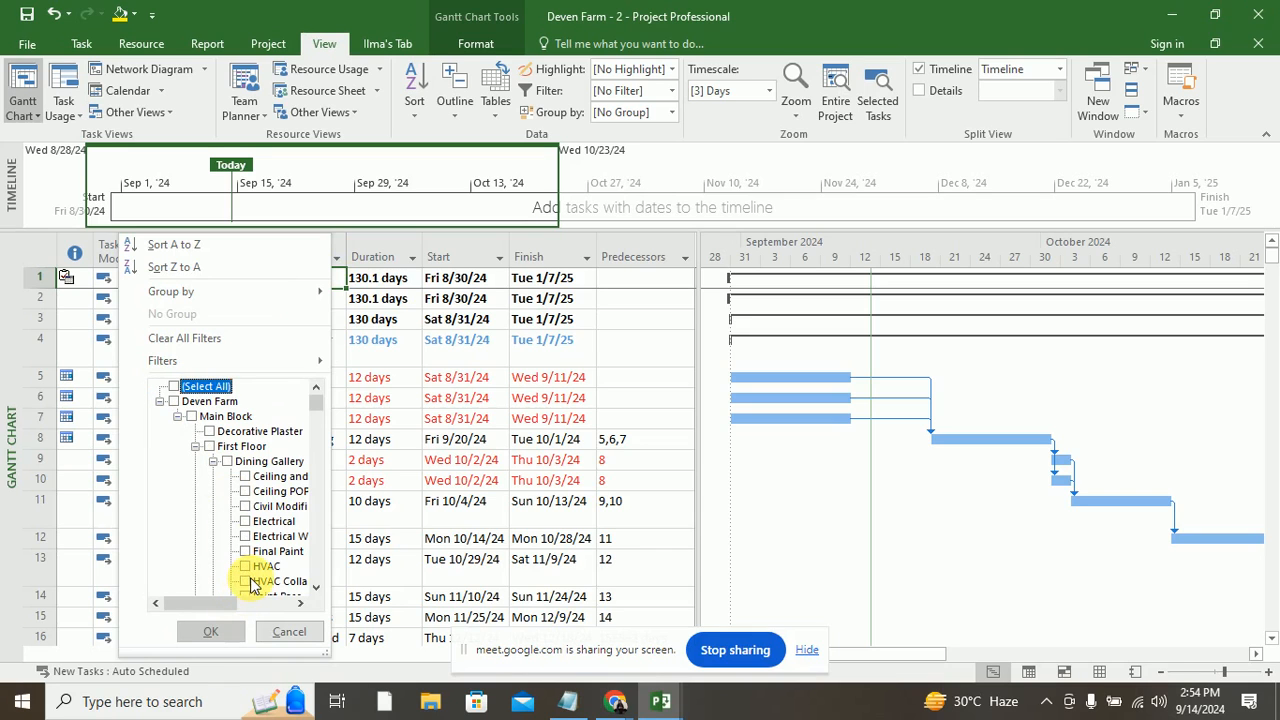
{"action": "left_click", "coordinate": [246, 582]}
{"action": "scroll", "coordinate": [235, 510], "scroll_direction": "down", "scroll_amount": 2}
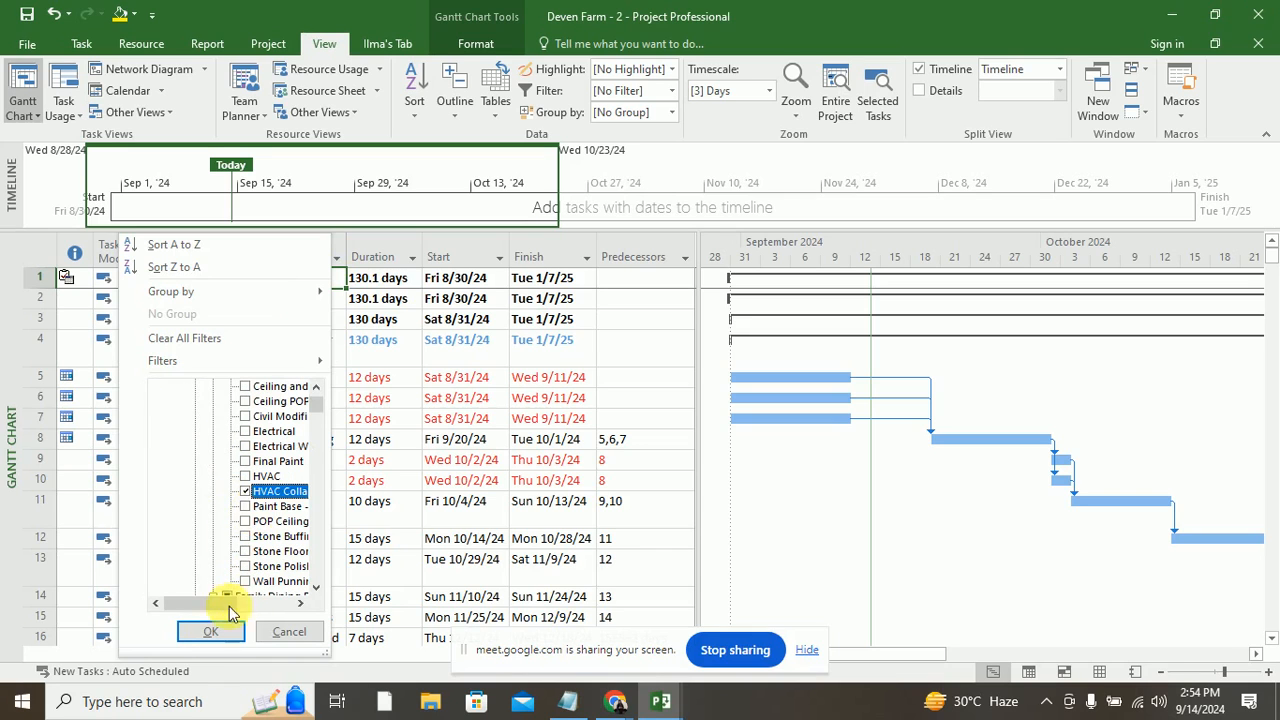
{"action": "left_click", "coordinate": [212, 630]}
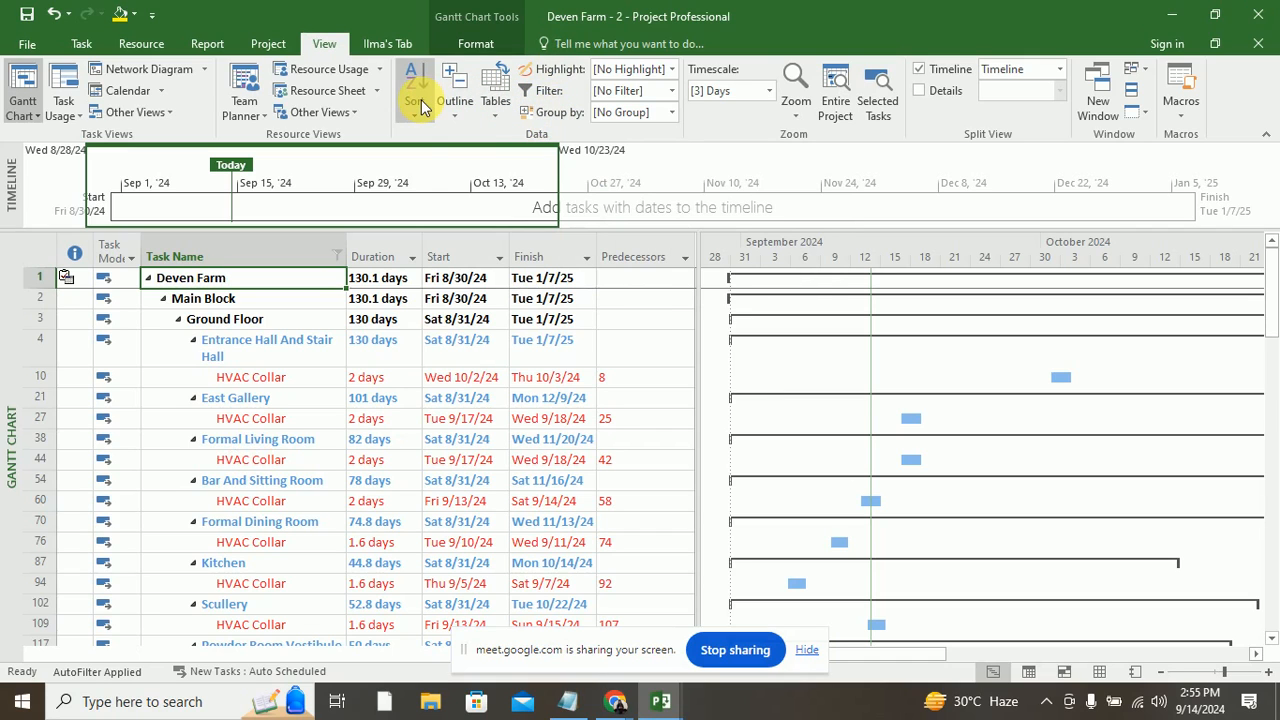
Step: Check the MSP topics list in Notepad, hide the screen-sharing notice from the Google Meet window, and return to Project
{"action": "left_click", "coordinate": [584, 705]}
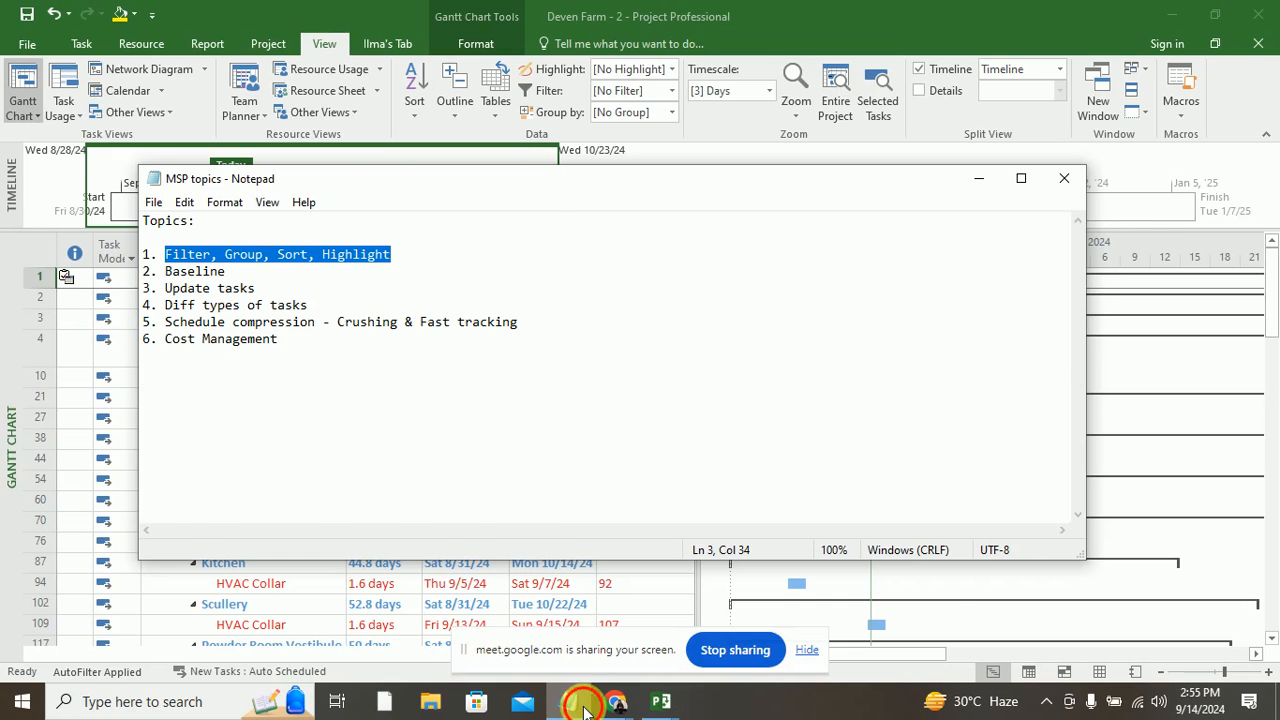
{"action": "left_click", "coordinate": [584, 705]}
{"action": "mouse_move", "coordinate": [614, 700]}
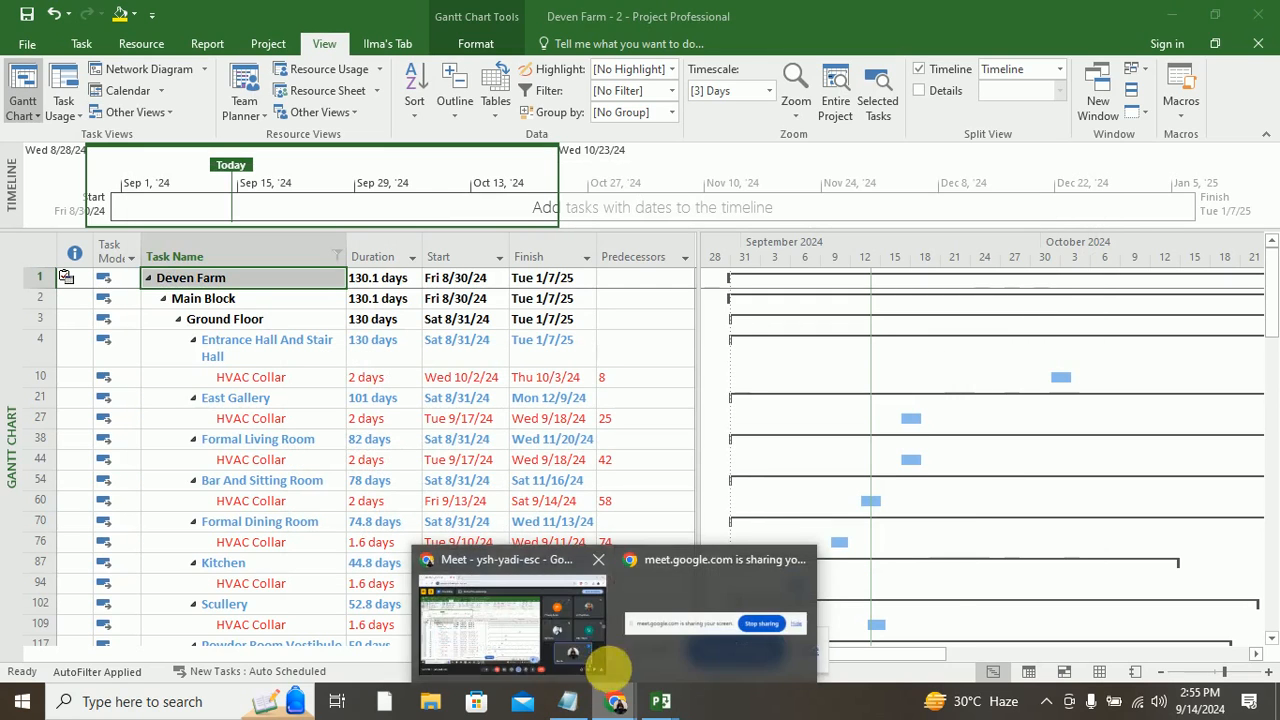
{"action": "left_click", "coordinate": [553, 630]}
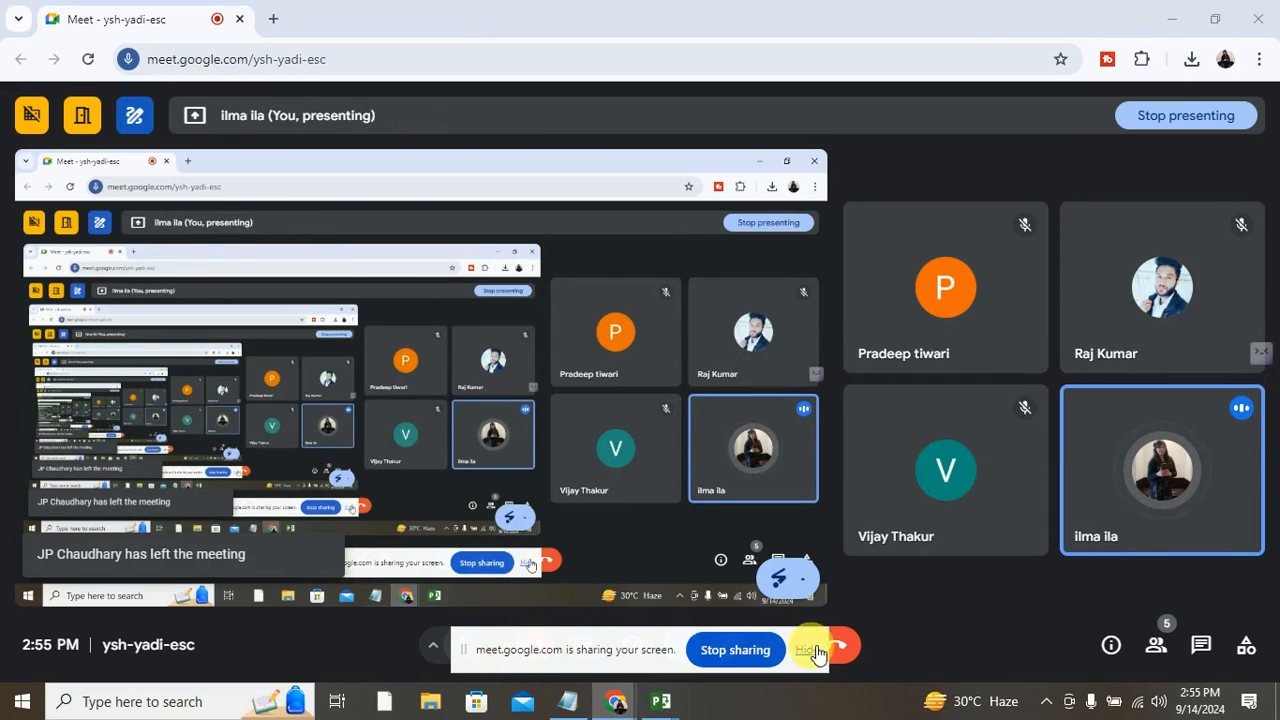
{"action": "left_click", "coordinate": [812, 650]}
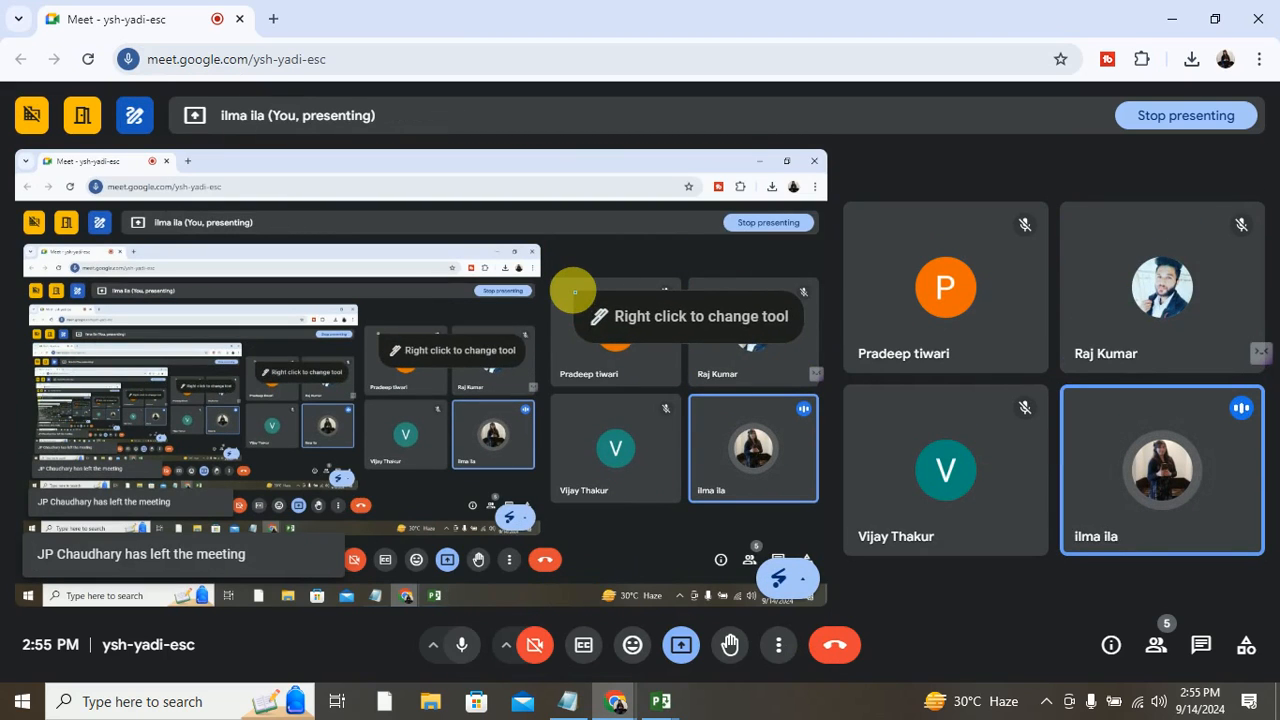
{"action": "left_click", "coordinate": [1172, 20]}
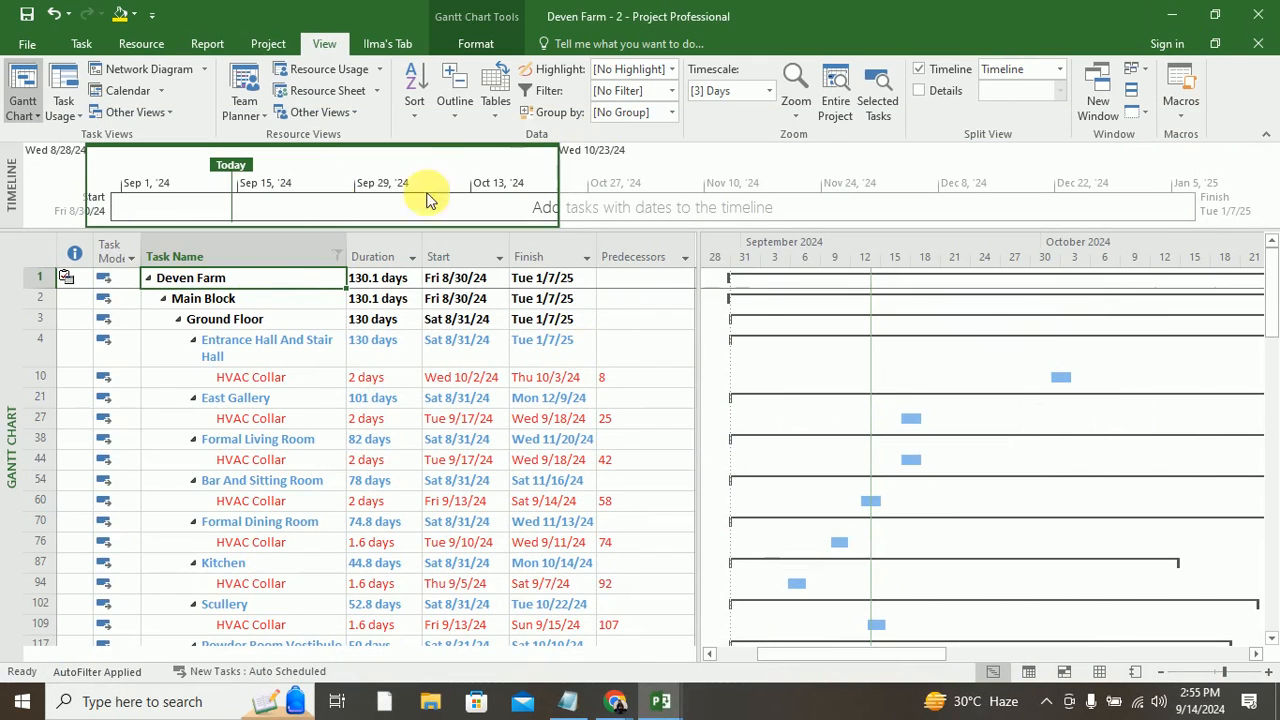
Step: Remove the Task Name filter by selecting all tasks again
{"action": "left_click", "coordinate": [337, 256]}
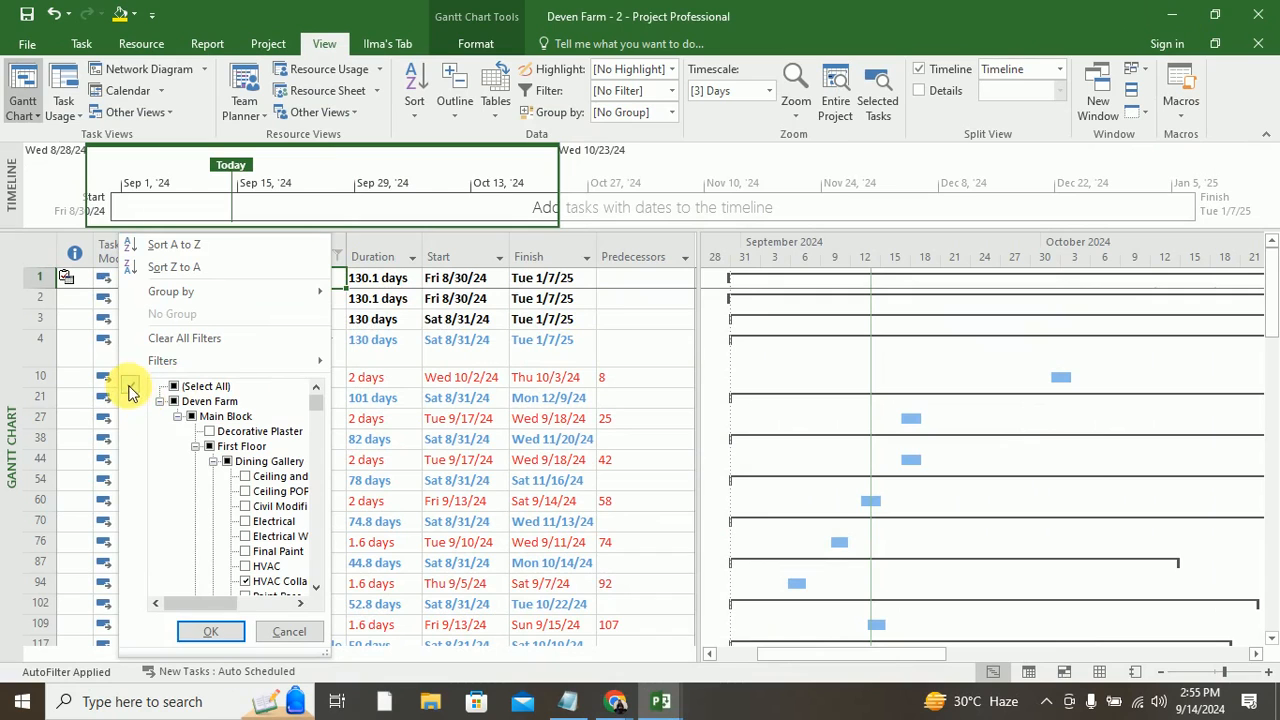
{"action": "left_click", "coordinate": [174, 388]}
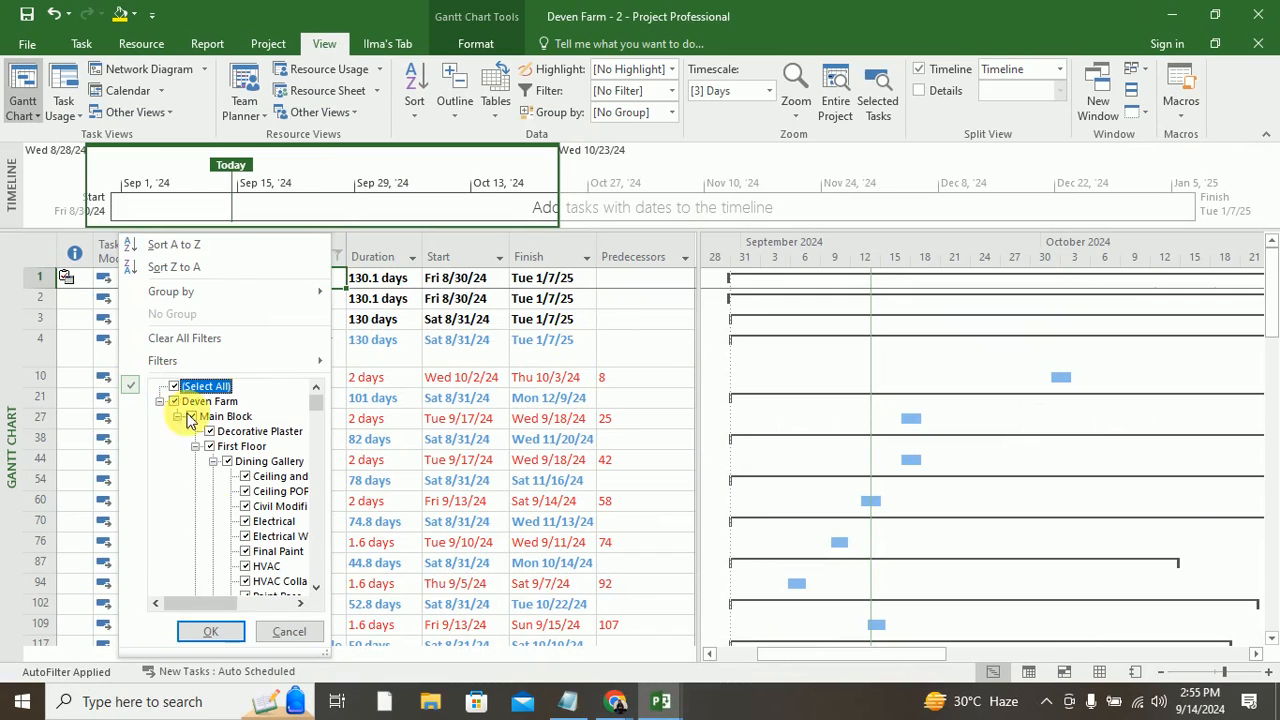
{"action": "left_click", "coordinate": [210, 631]}
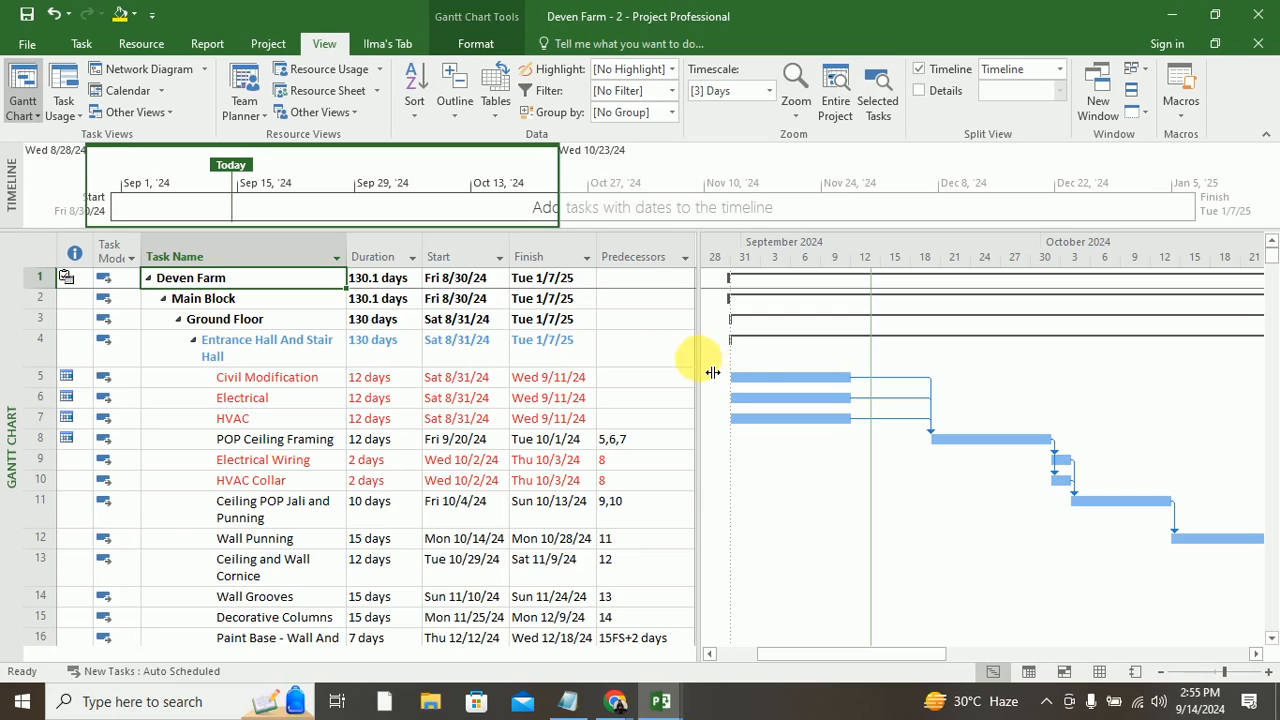
{"action": "left_click_drag", "start_coordinate": [700, 362], "coordinate": [823, 365]}
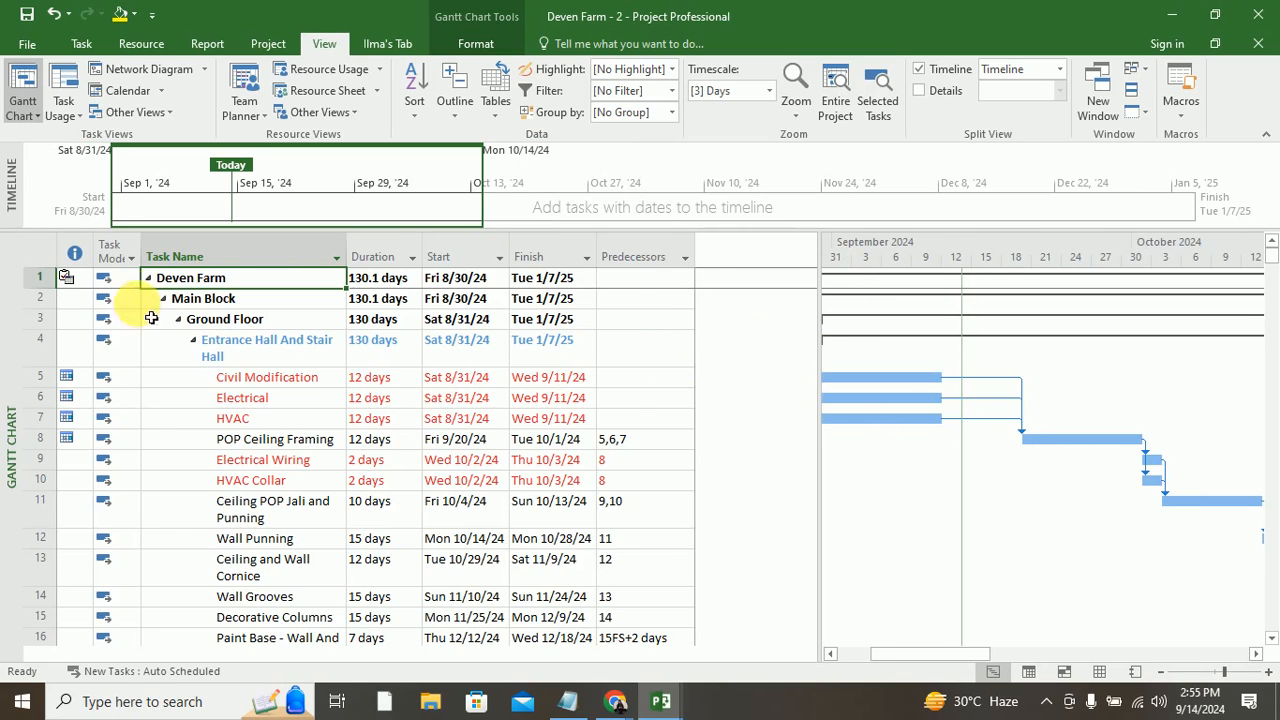
{"action": "left_click", "coordinate": [201, 508]}
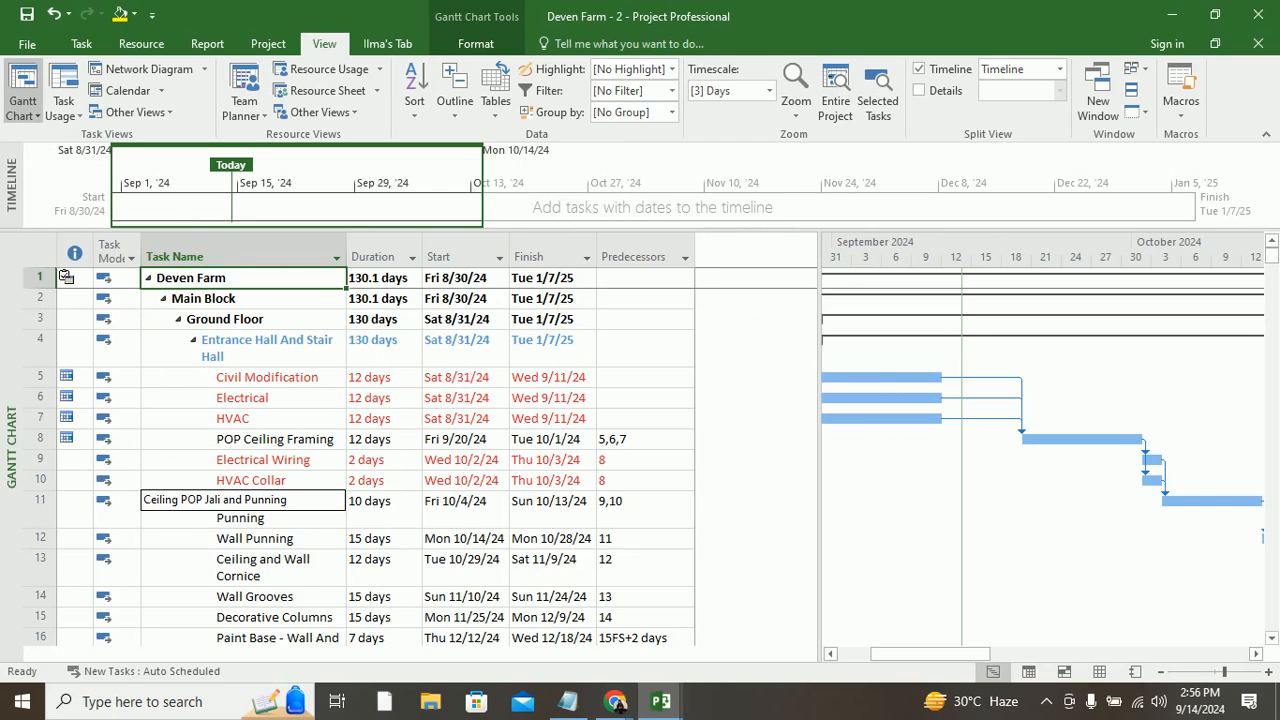
{"action": "left_click", "coordinate": [202, 508]}
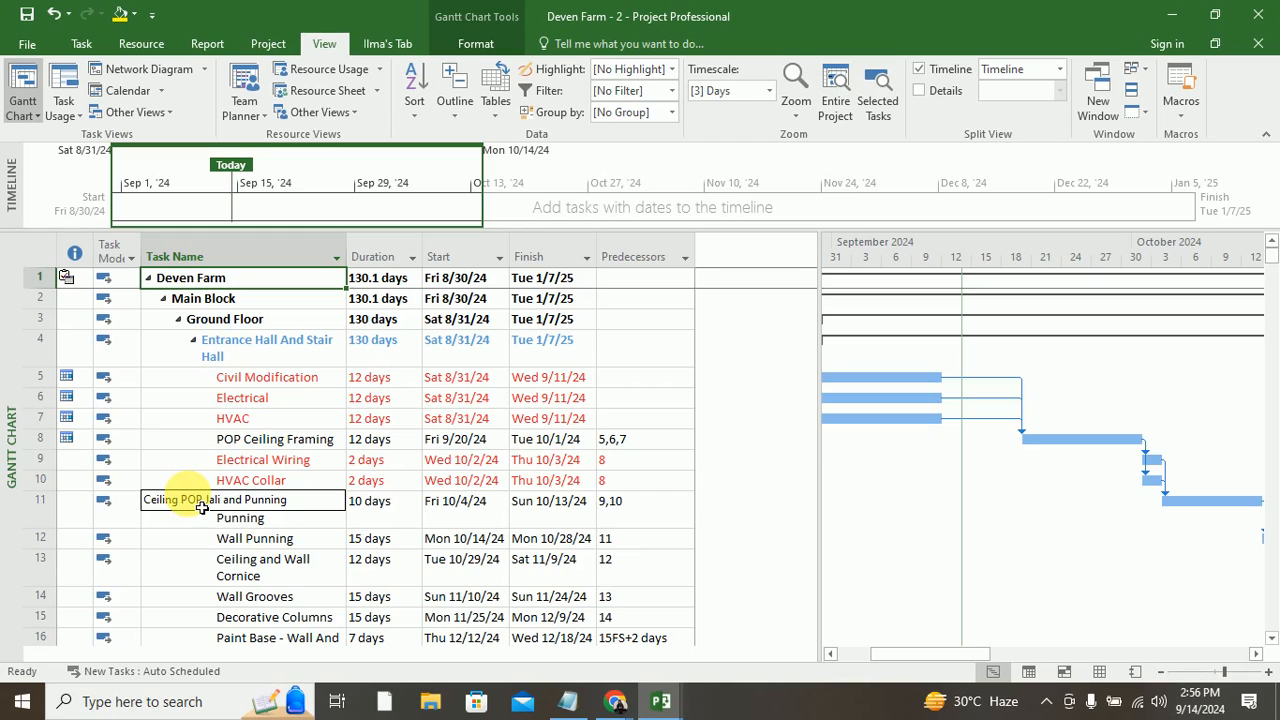
{"action": "left_click", "coordinate": [252, 345]}
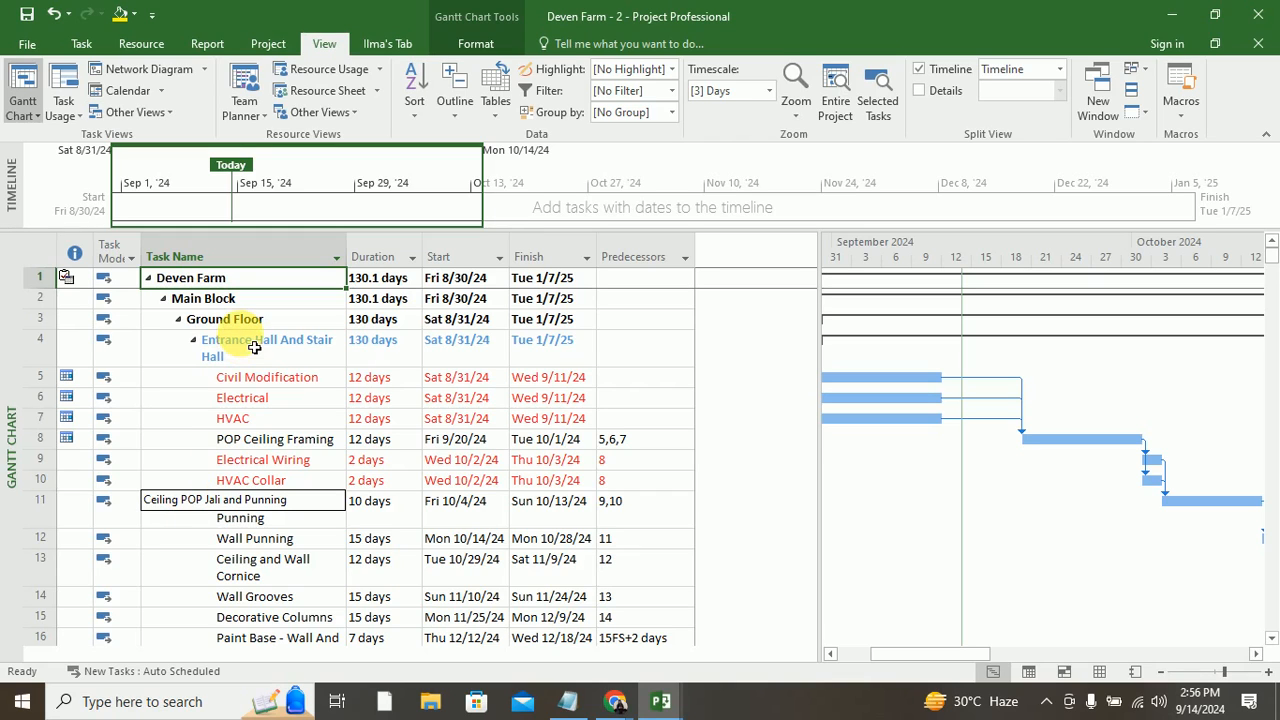
{"action": "left_click", "coordinate": [254, 346]}
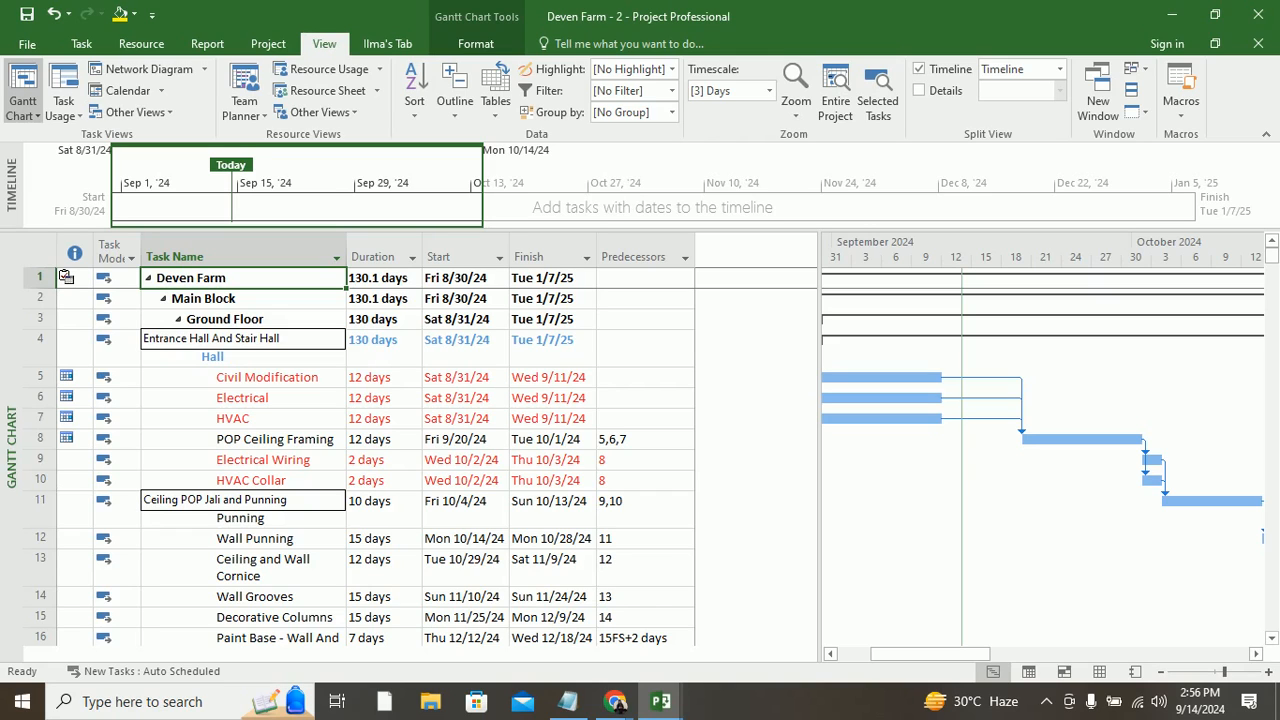
{"action": "left_click", "coordinate": [255, 347]}
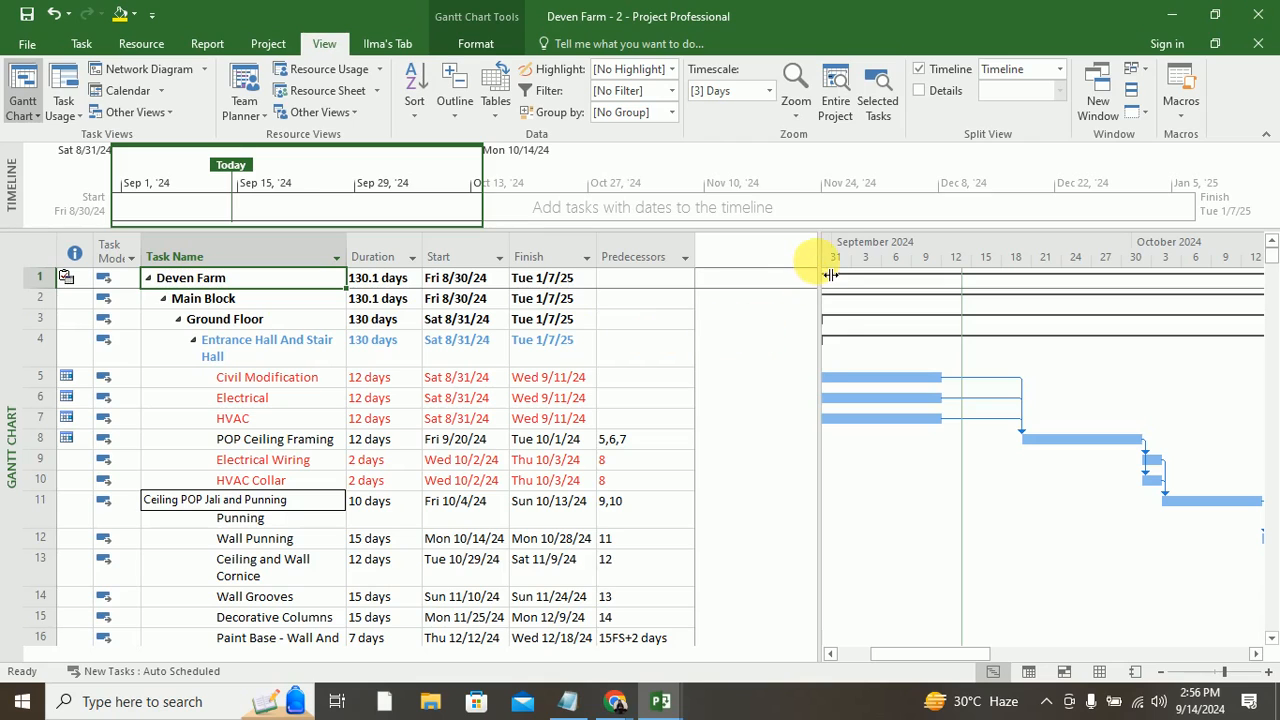
{"action": "left_click_drag", "start_coordinate": [823, 262], "coordinate": [708, 281]}
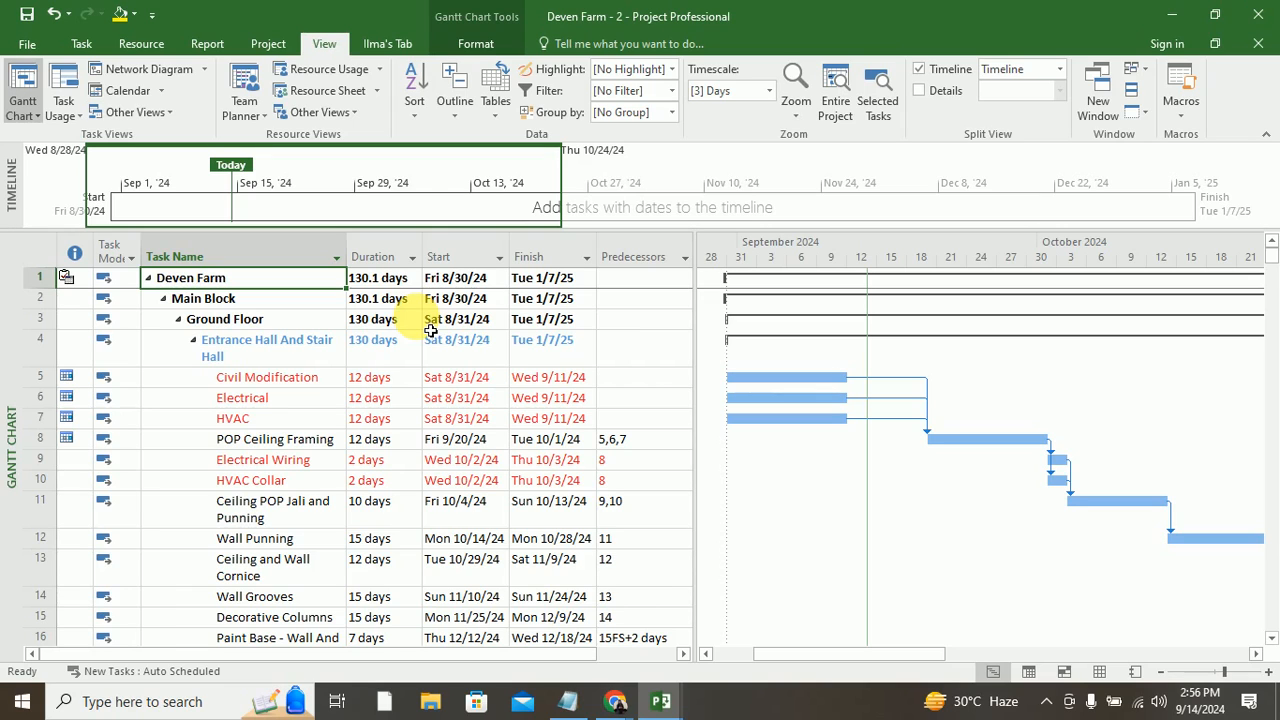
Step: Set a baseline for the entire project in the Deven Farm schedule using the default Baseline option
{"action": "left_click", "coordinate": [268, 44]}
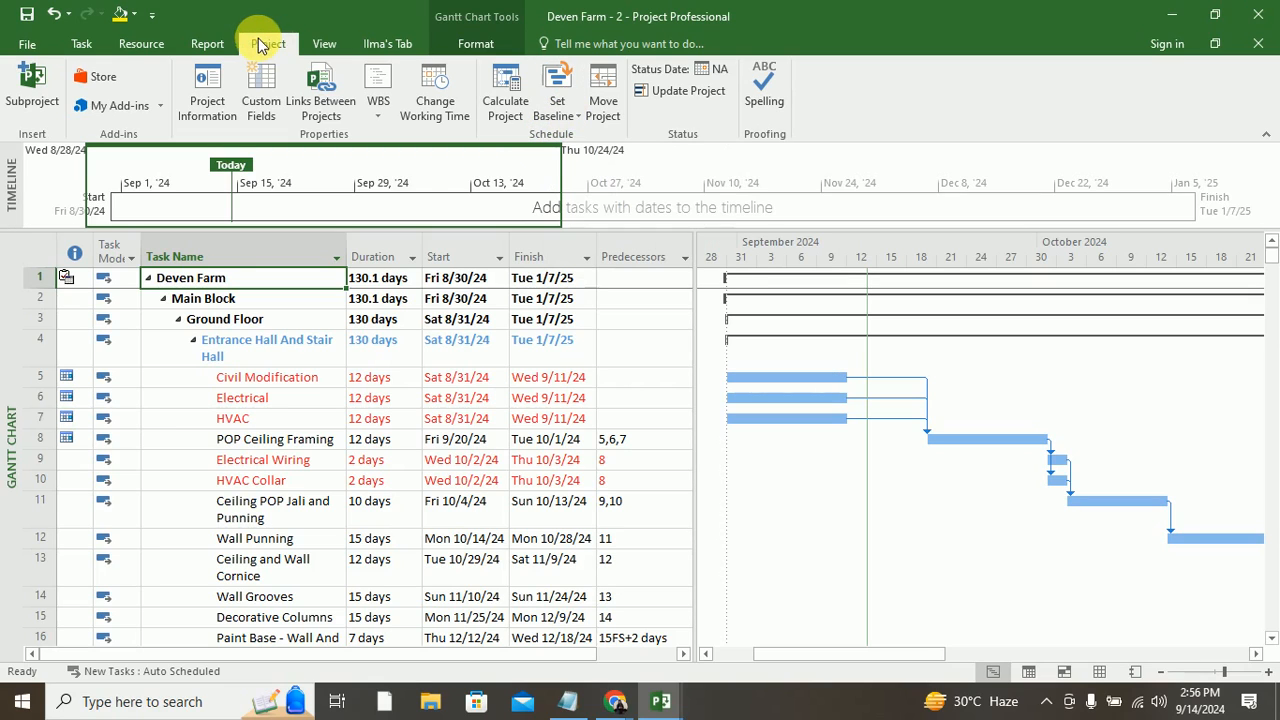
{"action": "left_click", "coordinate": [560, 116]}
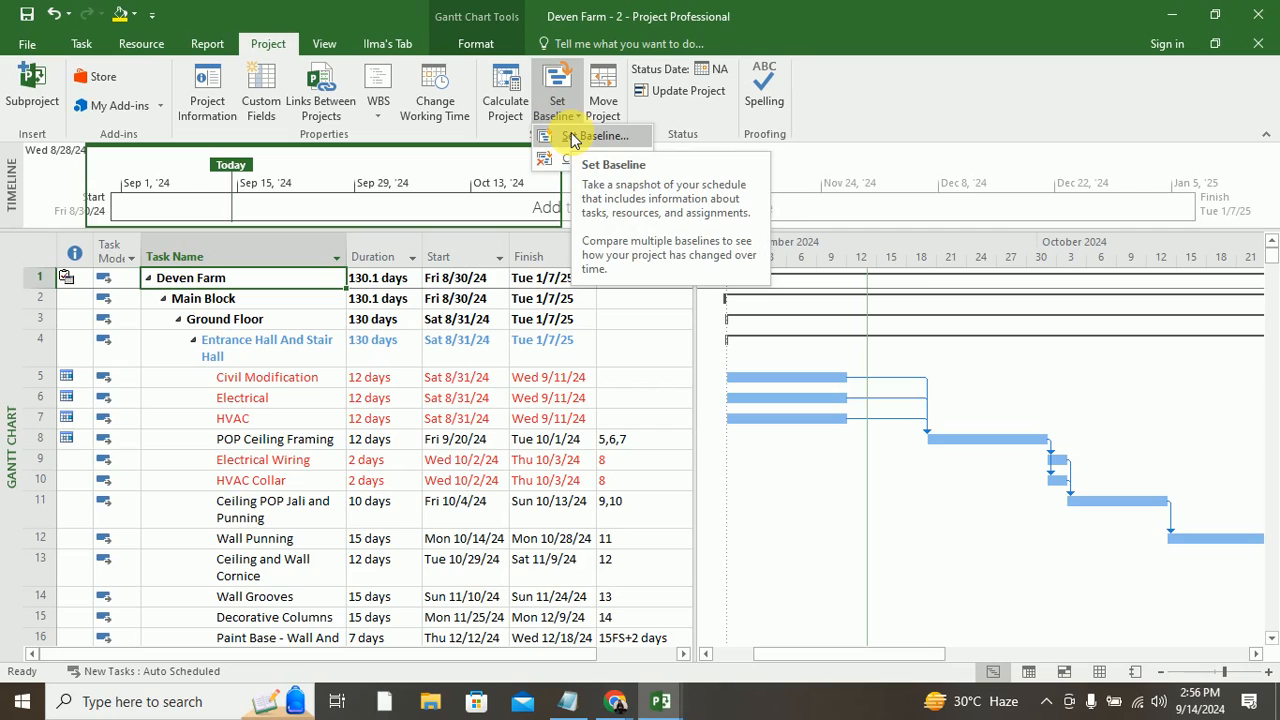
{"action": "left_click", "coordinate": [571, 135]}
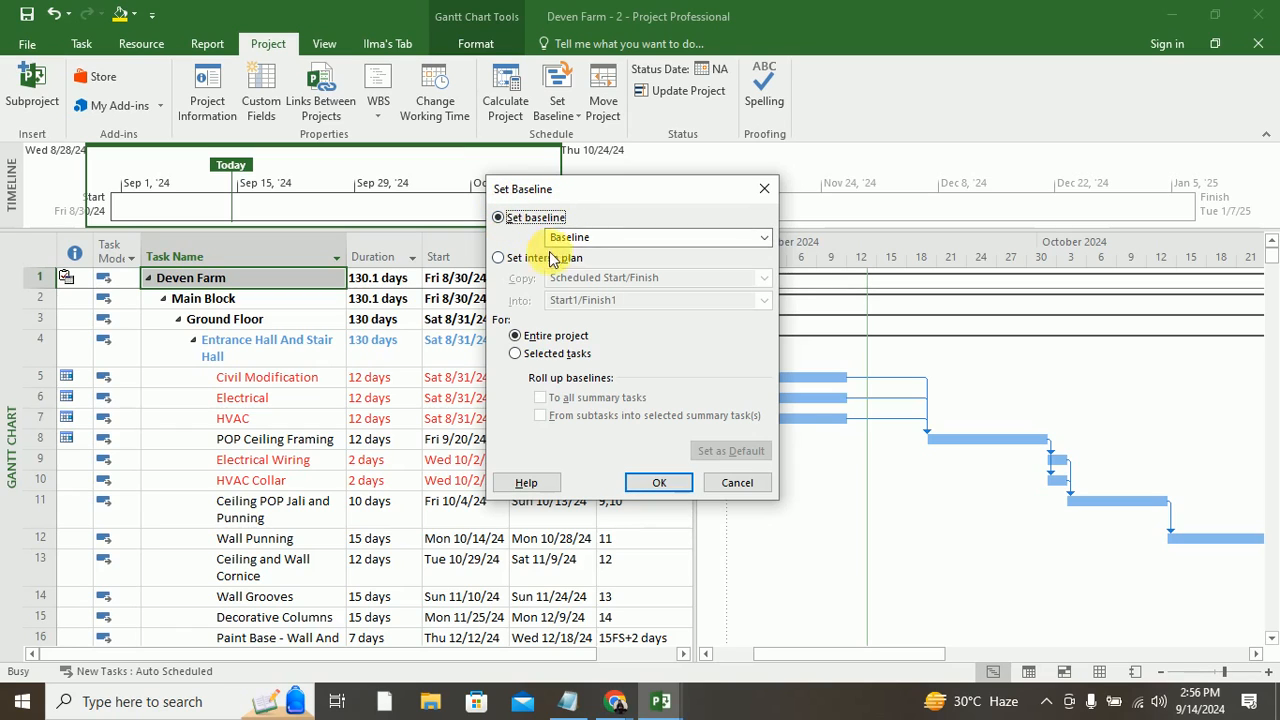
{"action": "left_click", "coordinate": [765, 238]}
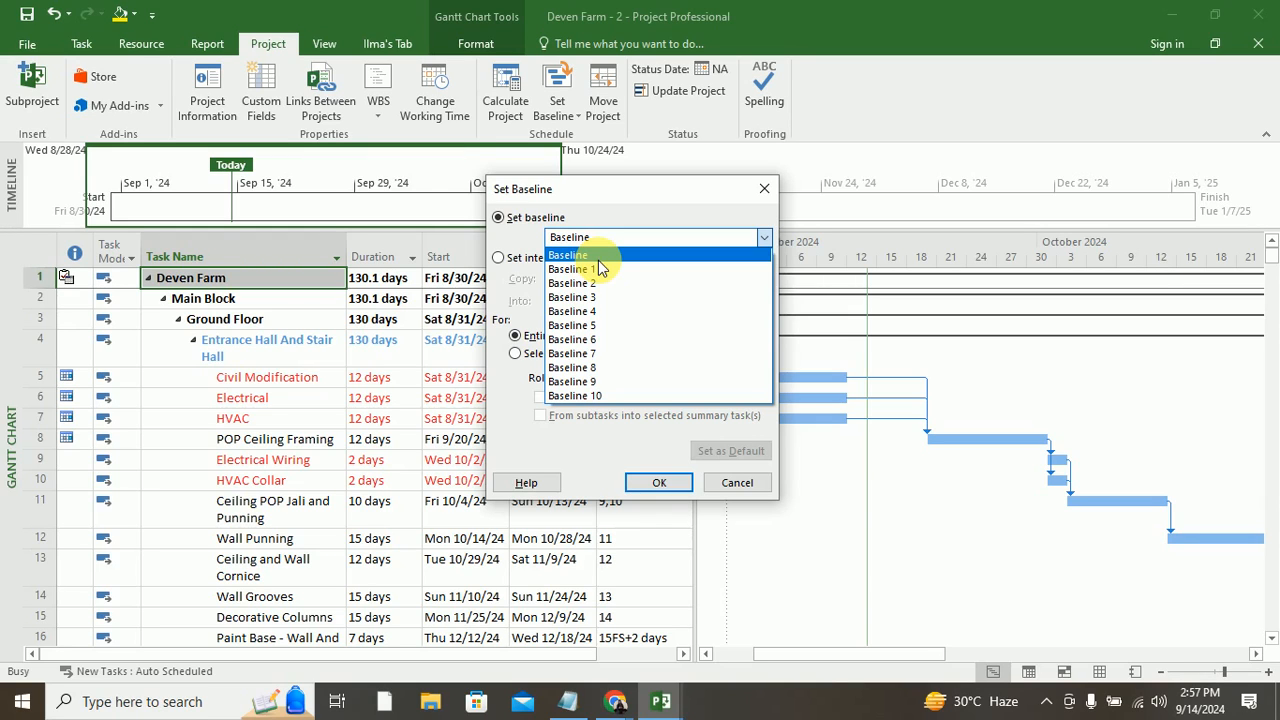
{"action": "left_click", "coordinate": [598, 259]}
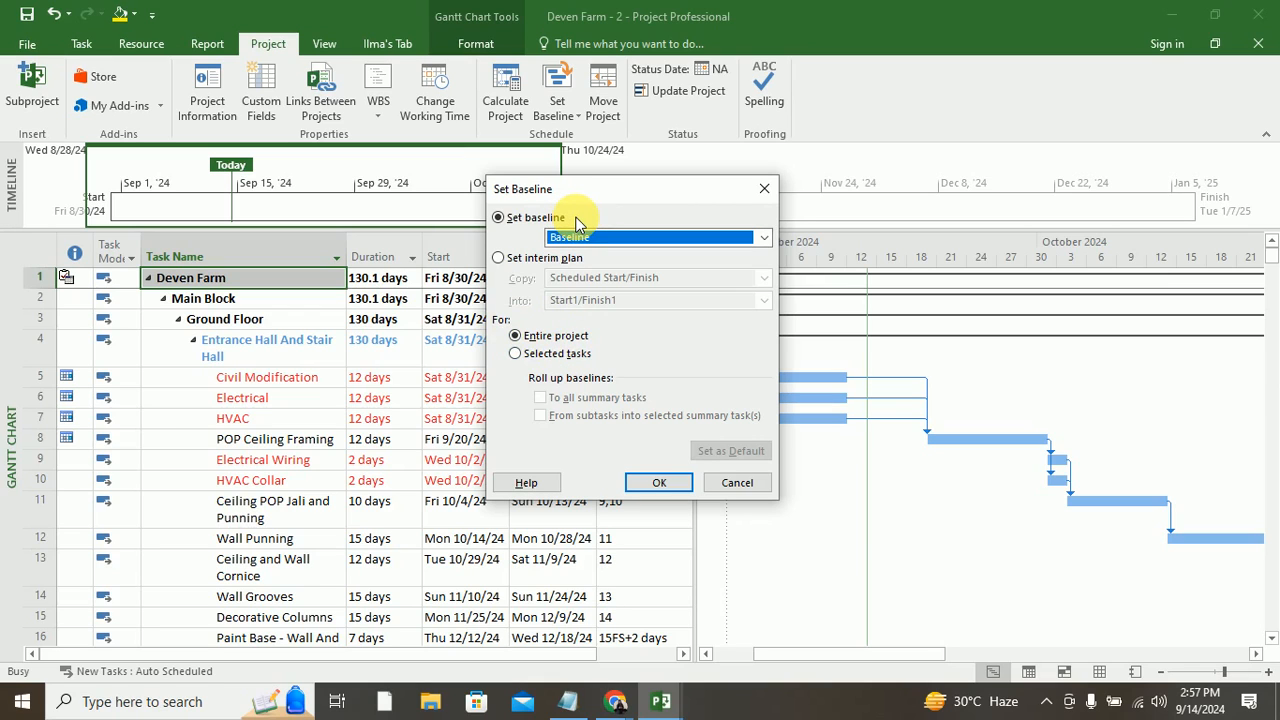
{"action": "left_click", "coordinate": [662, 484]}
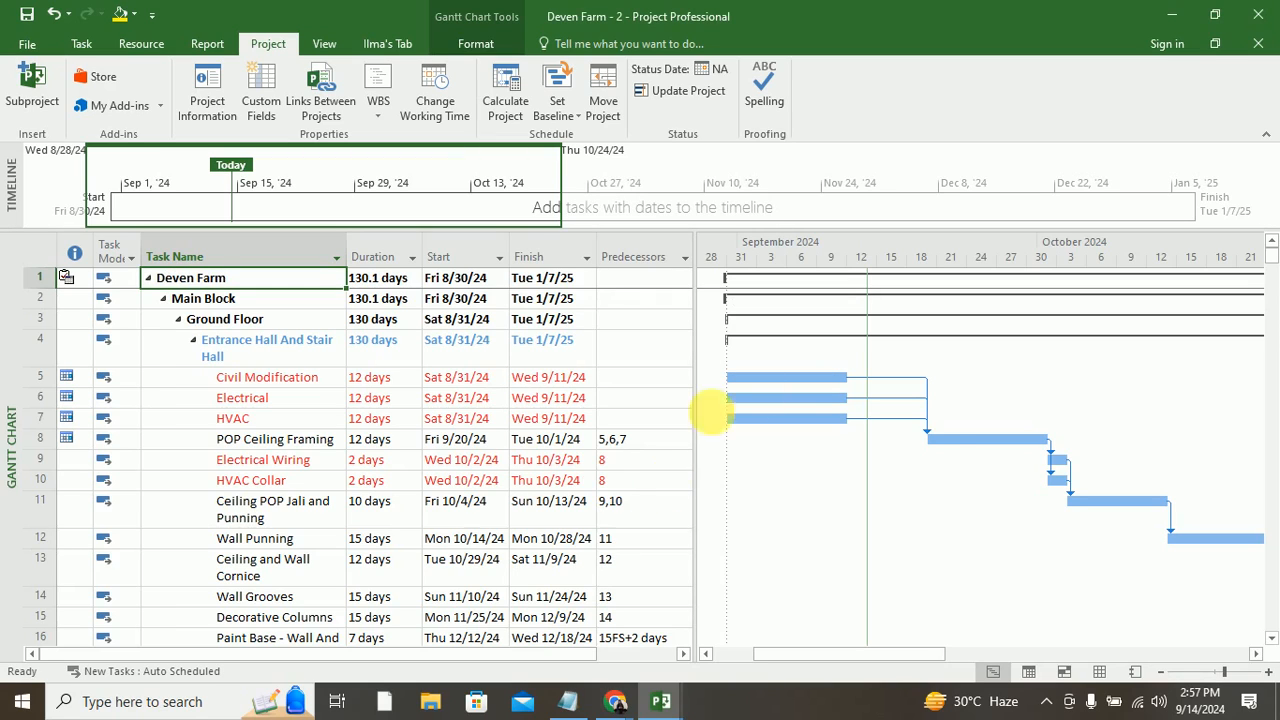
Step: Display the schedule in the Tracking Gantt view and bring the early September 2024 bars into view
{"action": "left_click_drag", "start_coordinate": [842, 660], "coordinate": [740, 648]}
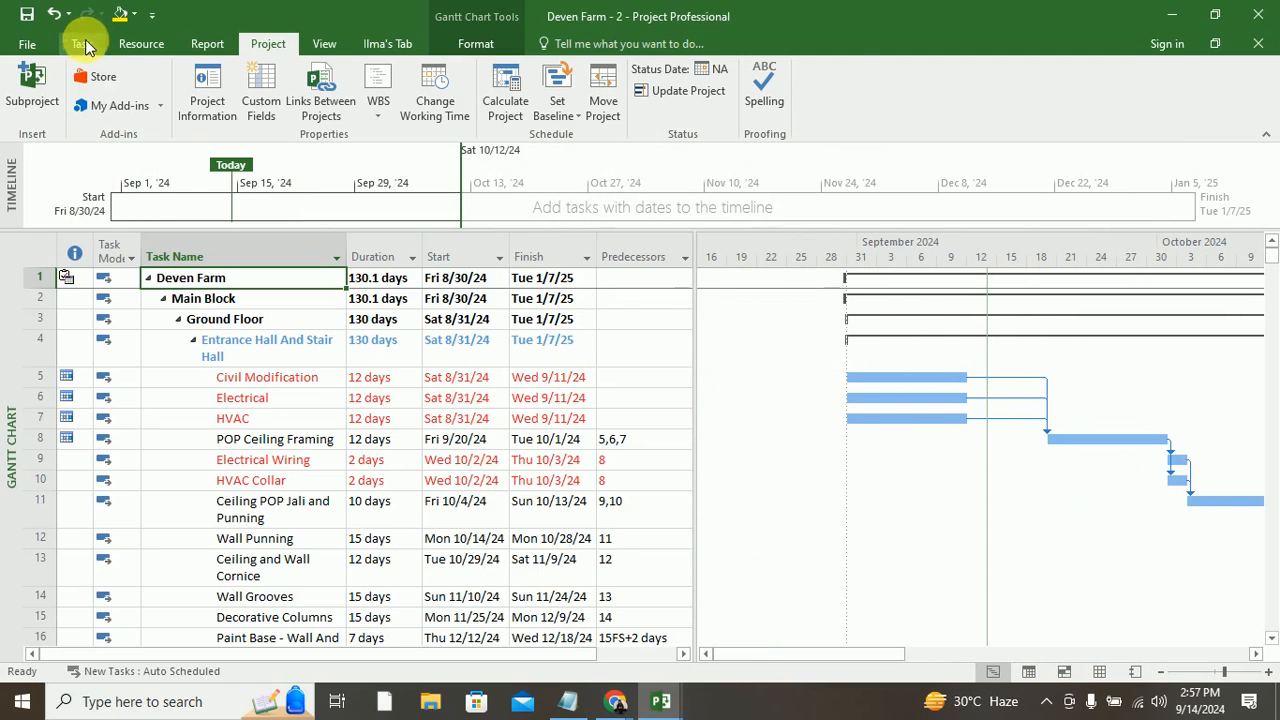
{"action": "left_click", "coordinate": [79, 44]}
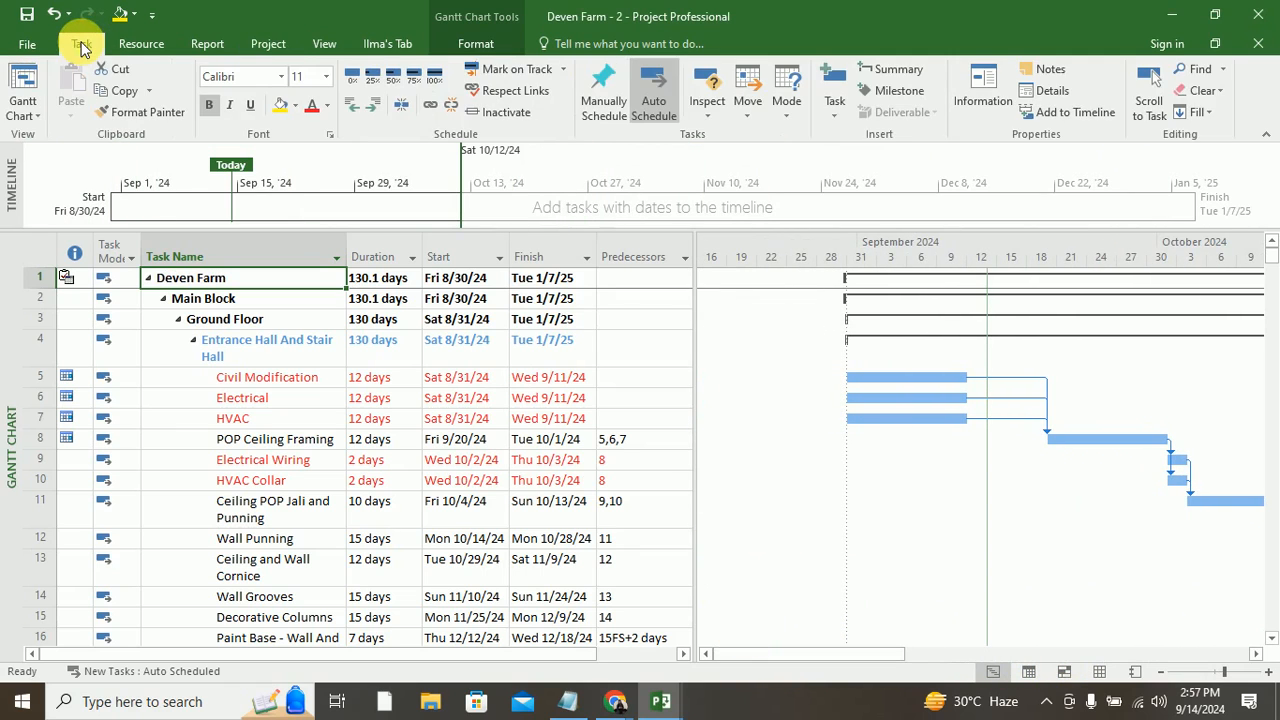
{"action": "left_click", "coordinate": [37, 118]}
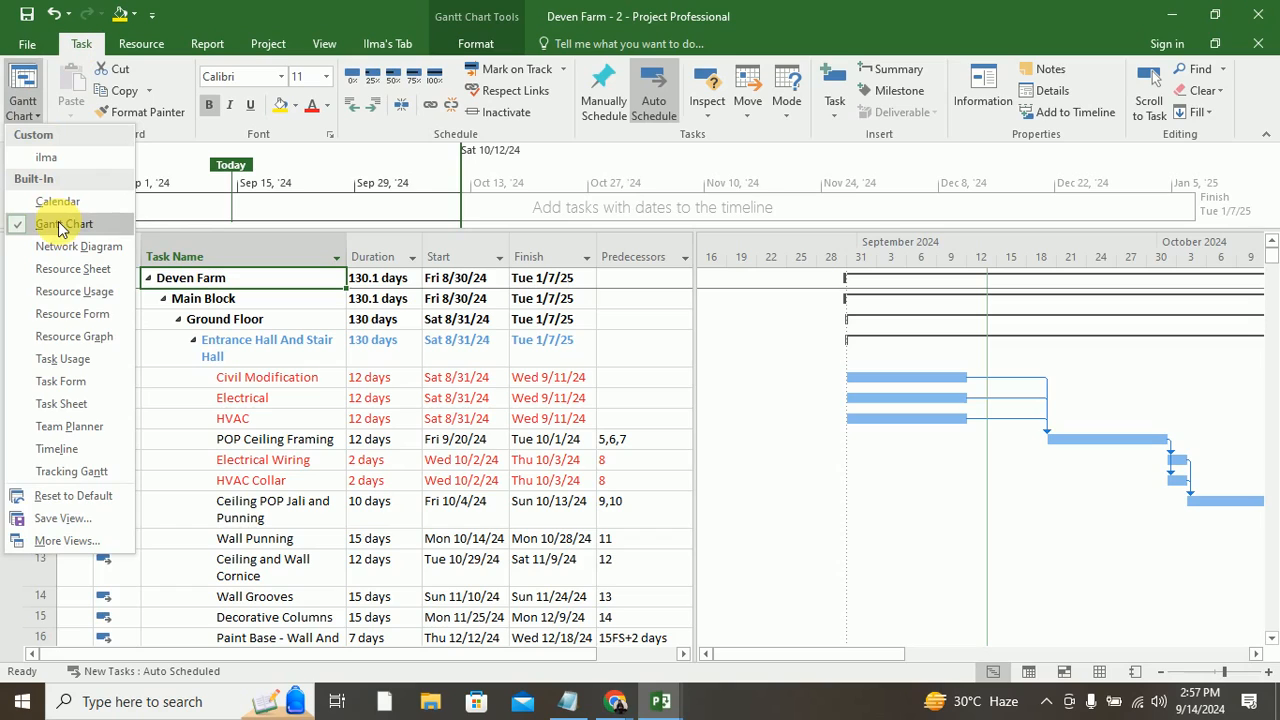
{"action": "left_click", "coordinate": [62, 473]}
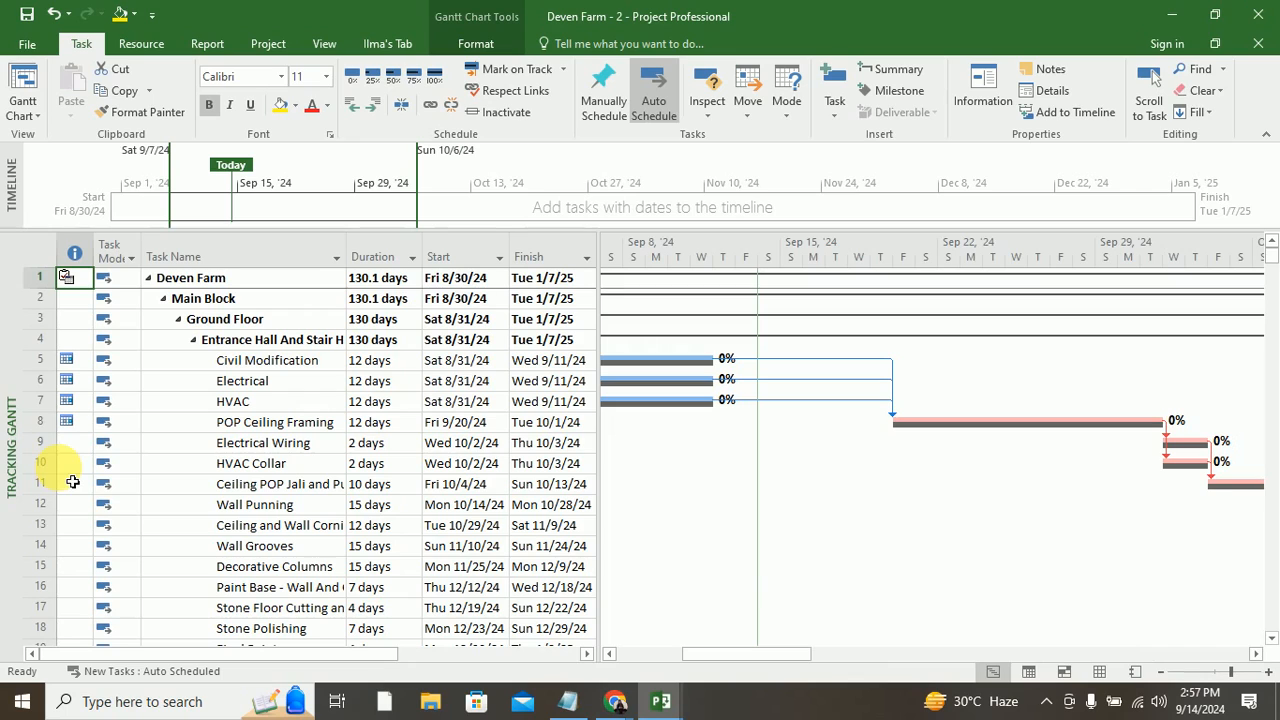
{"action": "left_click_drag", "start_coordinate": [706, 656], "coordinate": [649, 656]}
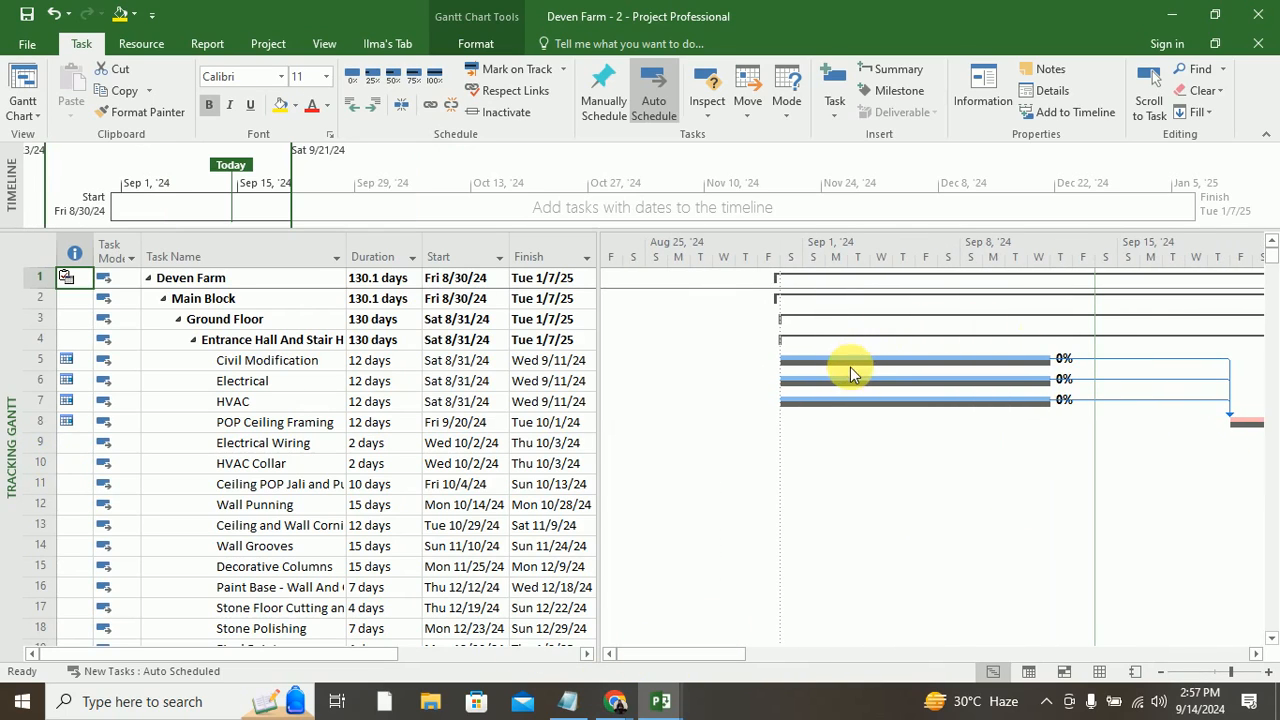
Step: Compare the Civil Modification and Electrical bars in the standard Gantt Chart view with their bars in the Tracking Gantt view
{"action": "left_click", "coordinate": [23, 106]}
{"action": "left_click", "coordinate": [64, 224]}
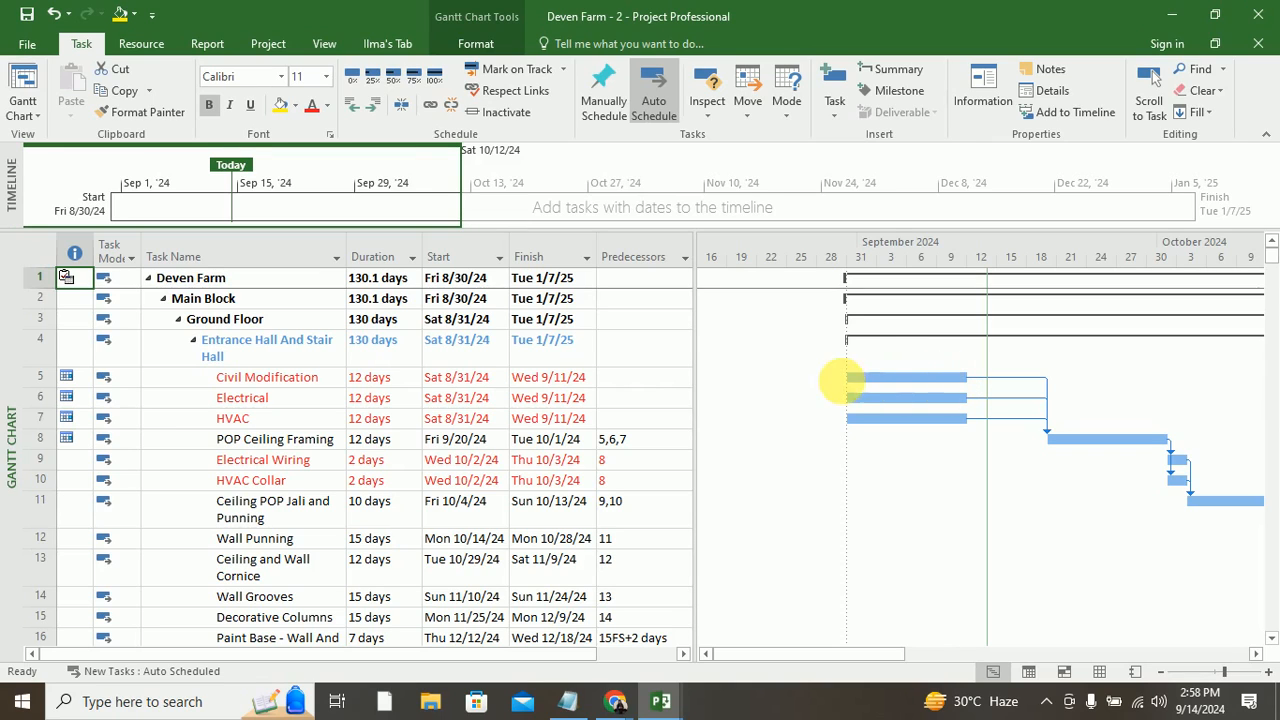
{"action": "left_click", "coordinate": [965, 394]}
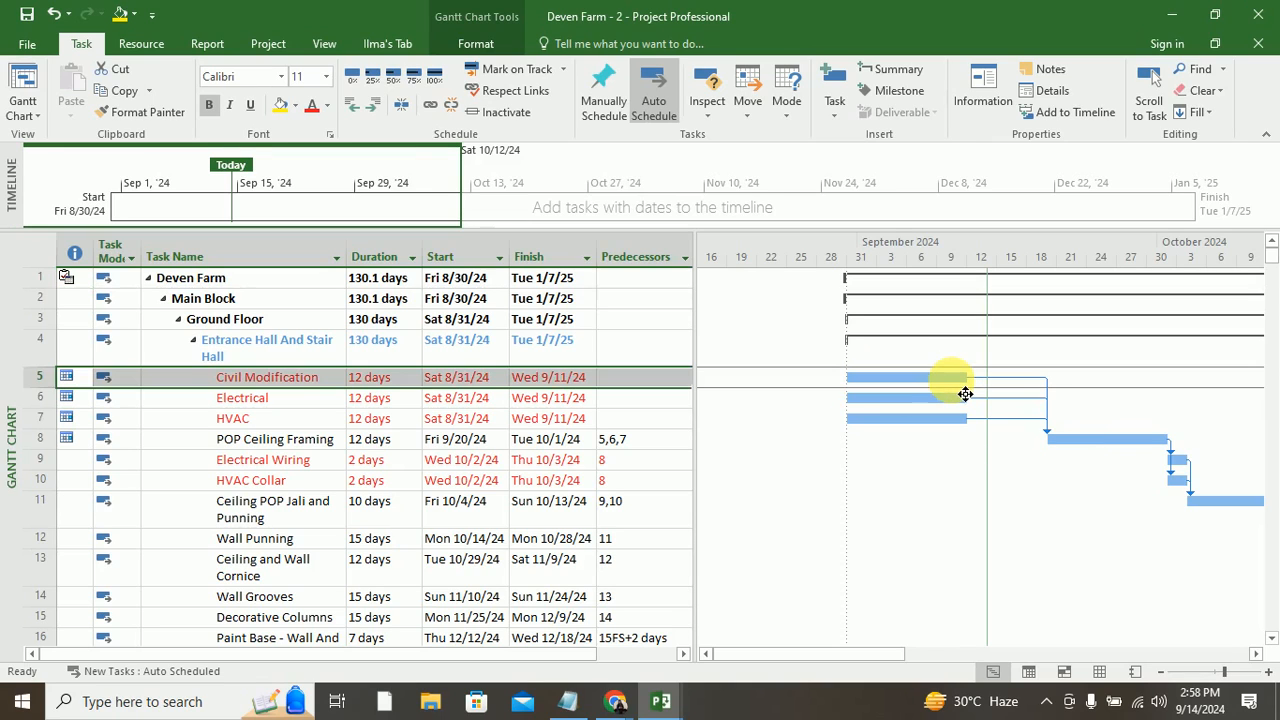
{"action": "left_click", "coordinate": [945, 400]}
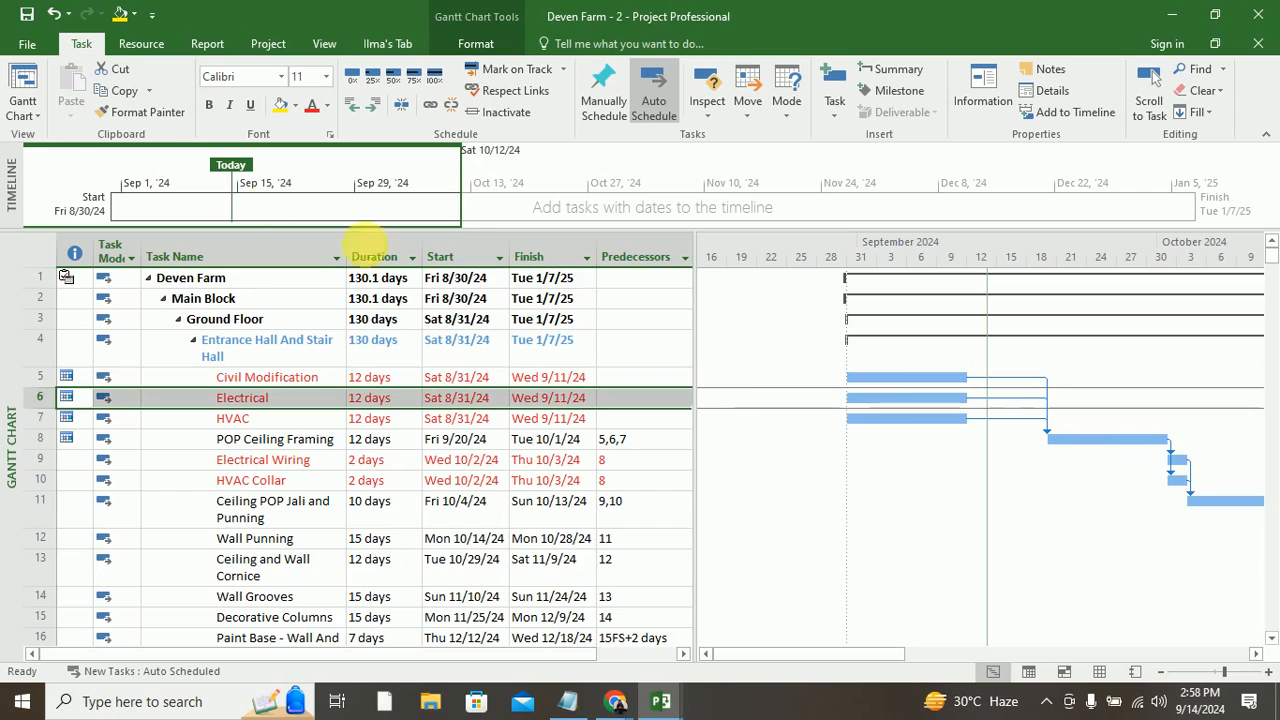
{"action": "left_click", "coordinate": [23, 108]}
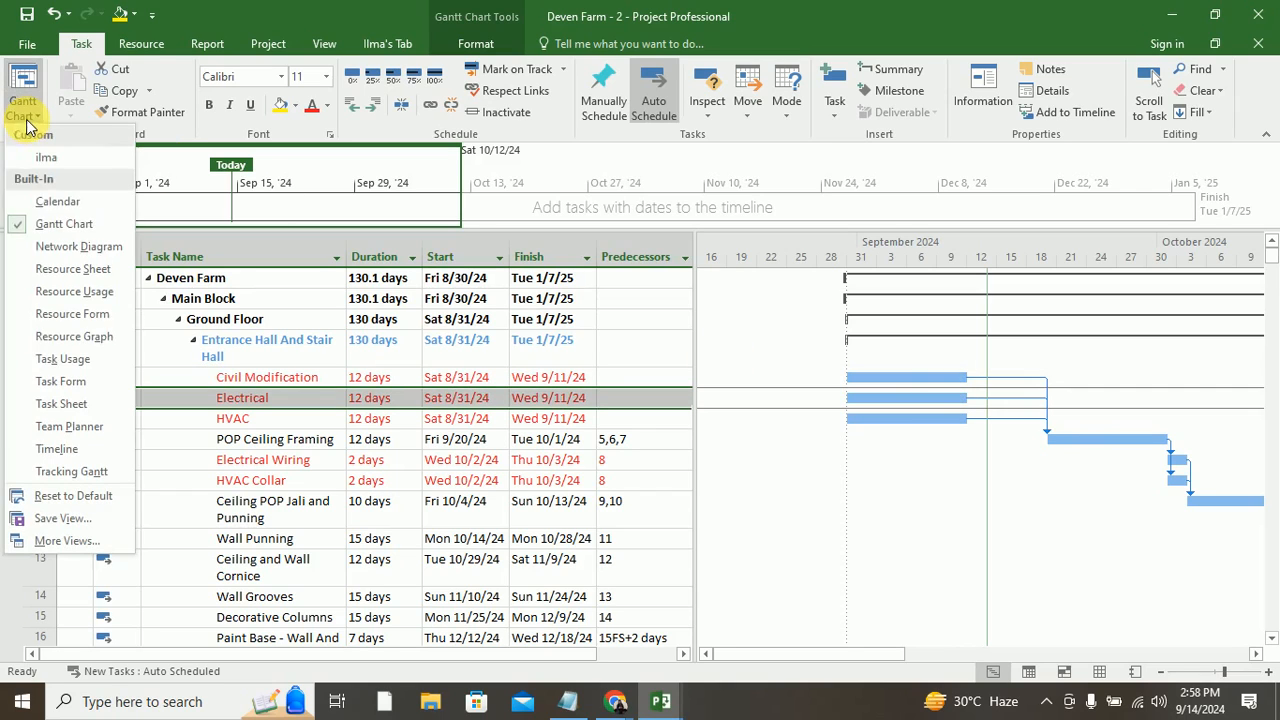
{"action": "left_click", "coordinate": [72, 471]}
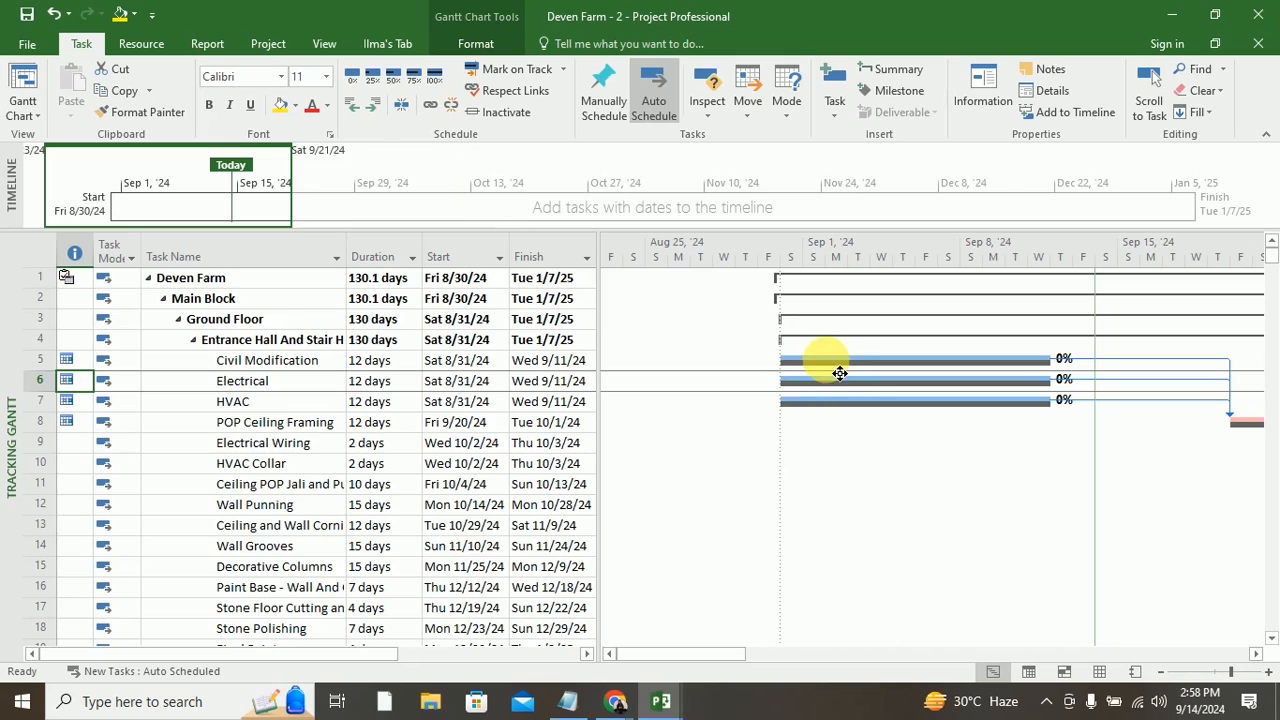
Step: Examine the baseline bars of Civil Modification and POP Ceiling Framing in the Tracking Gantt chart
{"action": "left_click", "coordinate": [840, 367]}
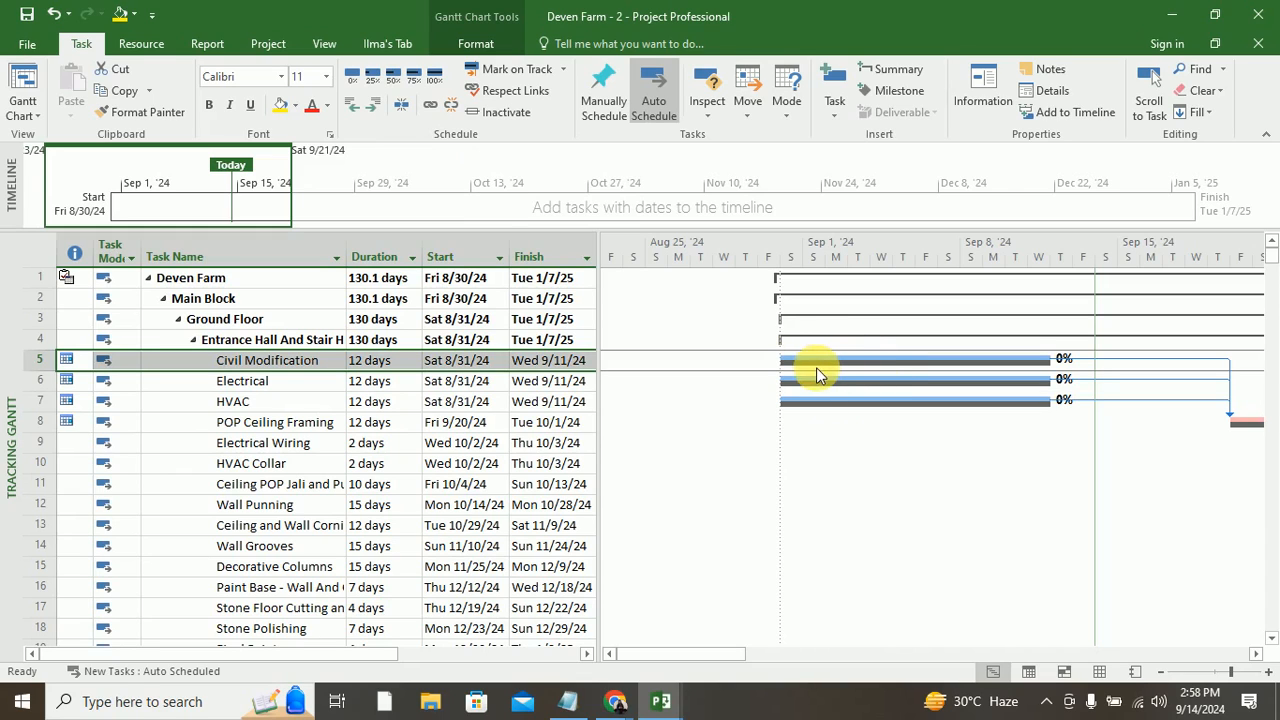
{"action": "mouse_move", "coordinate": [938, 364]}
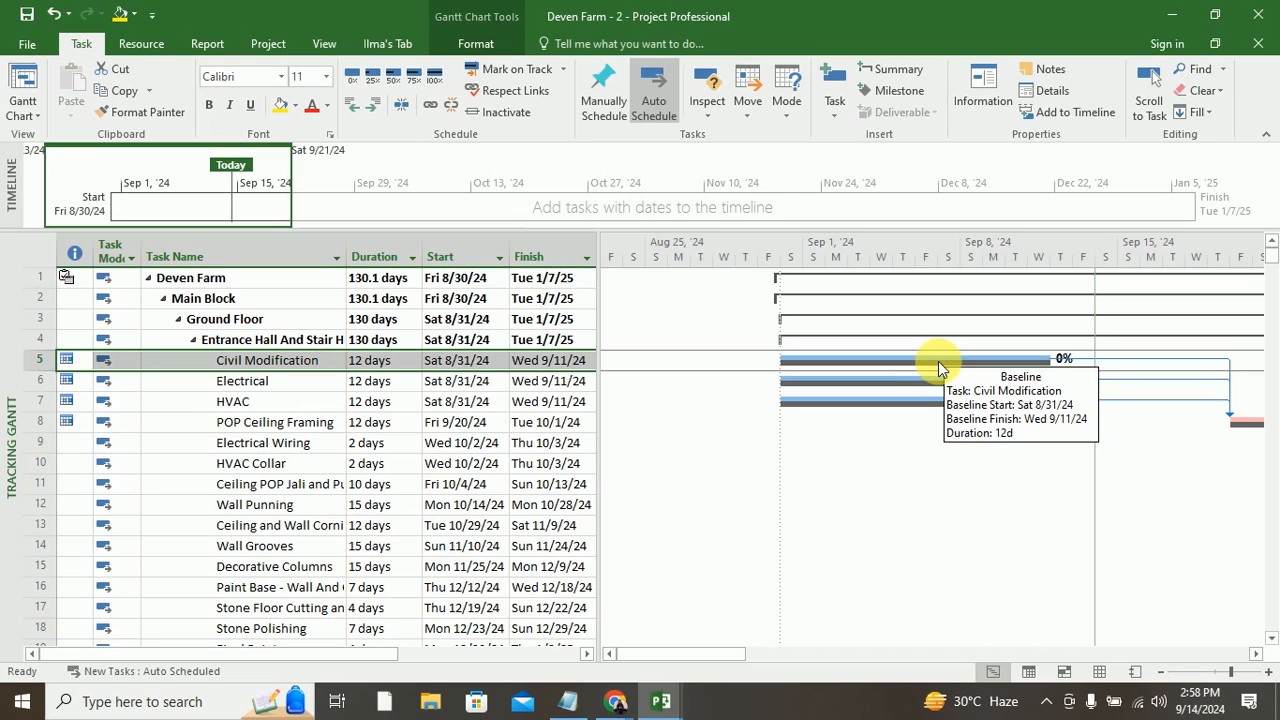
{"action": "left_click", "coordinate": [265, 42]}
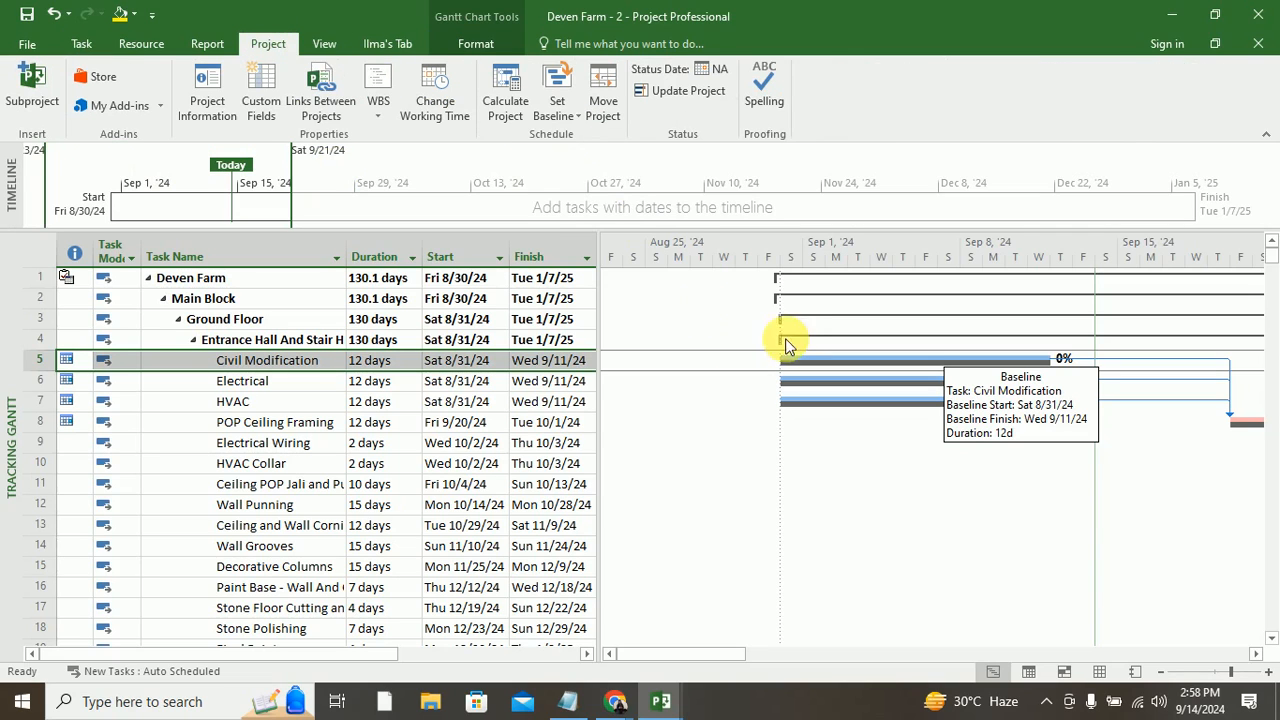
{"action": "left_click", "coordinate": [73, 44]}
{"action": "scroll", "coordinate": [903, 437], "scroll_direction": "down", "scroll_amount": 1}
{"action": "scroll", "coordinate": [903, 437], "scroll_direction": "up", "scroll_amount": 1}
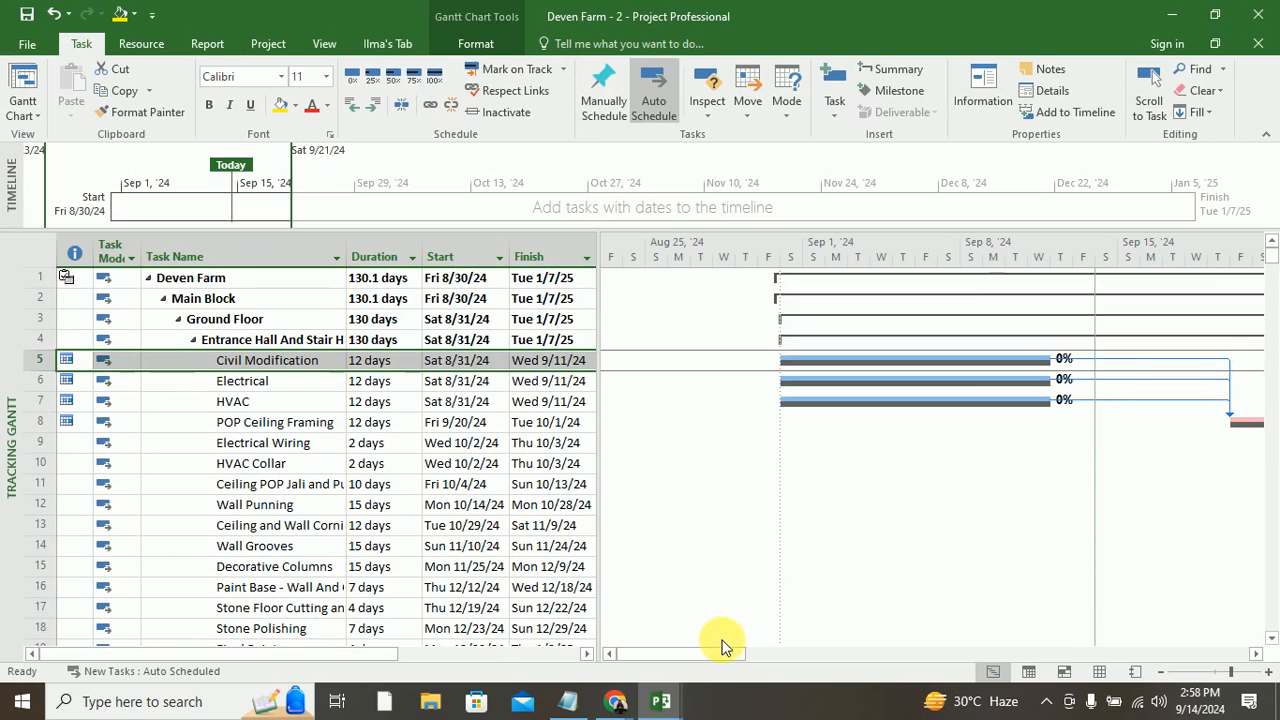
{"action": "left_click_drag", "start_coordinate": [715, 655], "coordinate": [760, 669]}
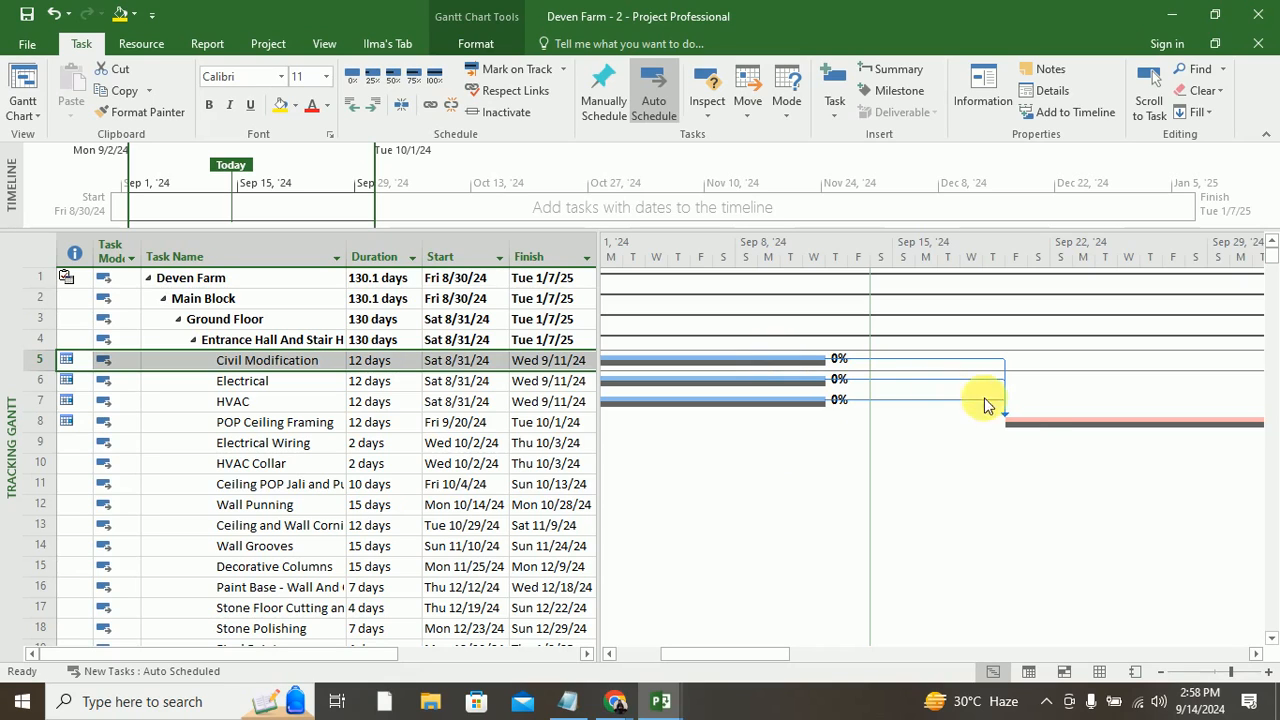
{"action": "left_click", "coordinate": [1034, 426]}
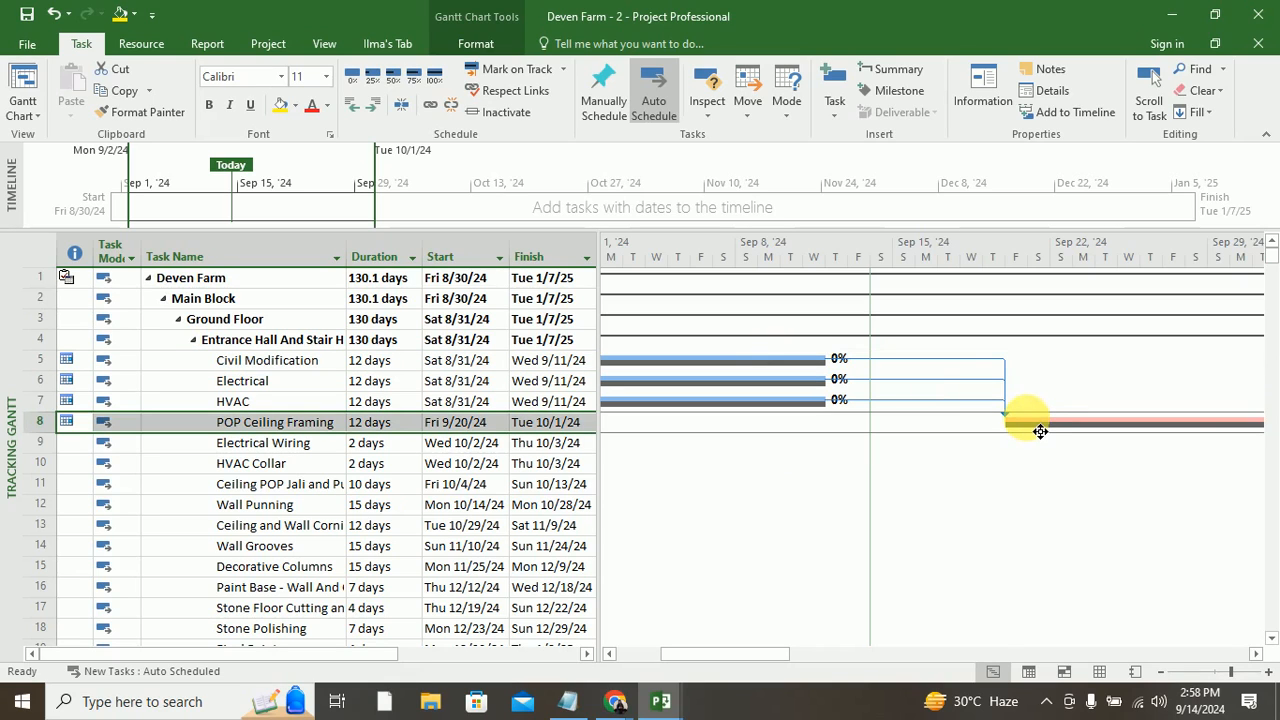
{"action": "mouse_move", "coordinate": [1036, 430]}
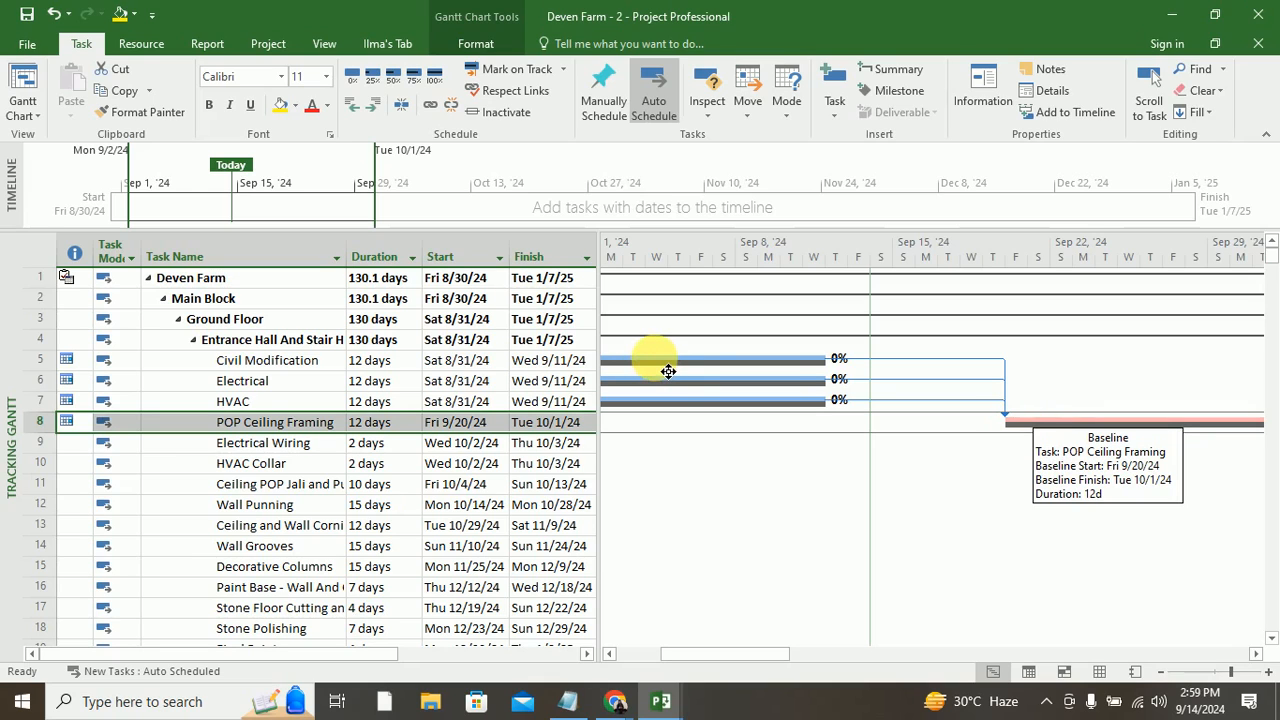
{"action": "mouse_move", "coordinate": [730, 372]}
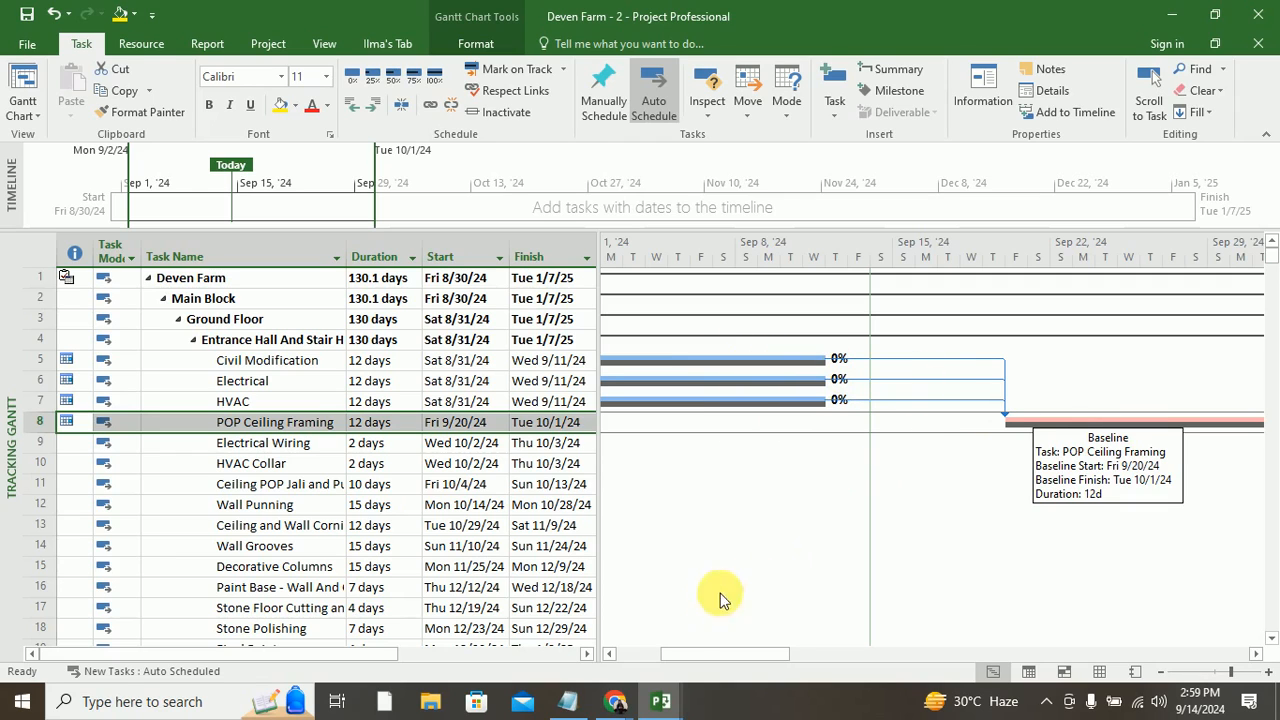
{"action": "left_click_drag", "start_coordinate": [709, 655], "coordinate": [657, 656]}
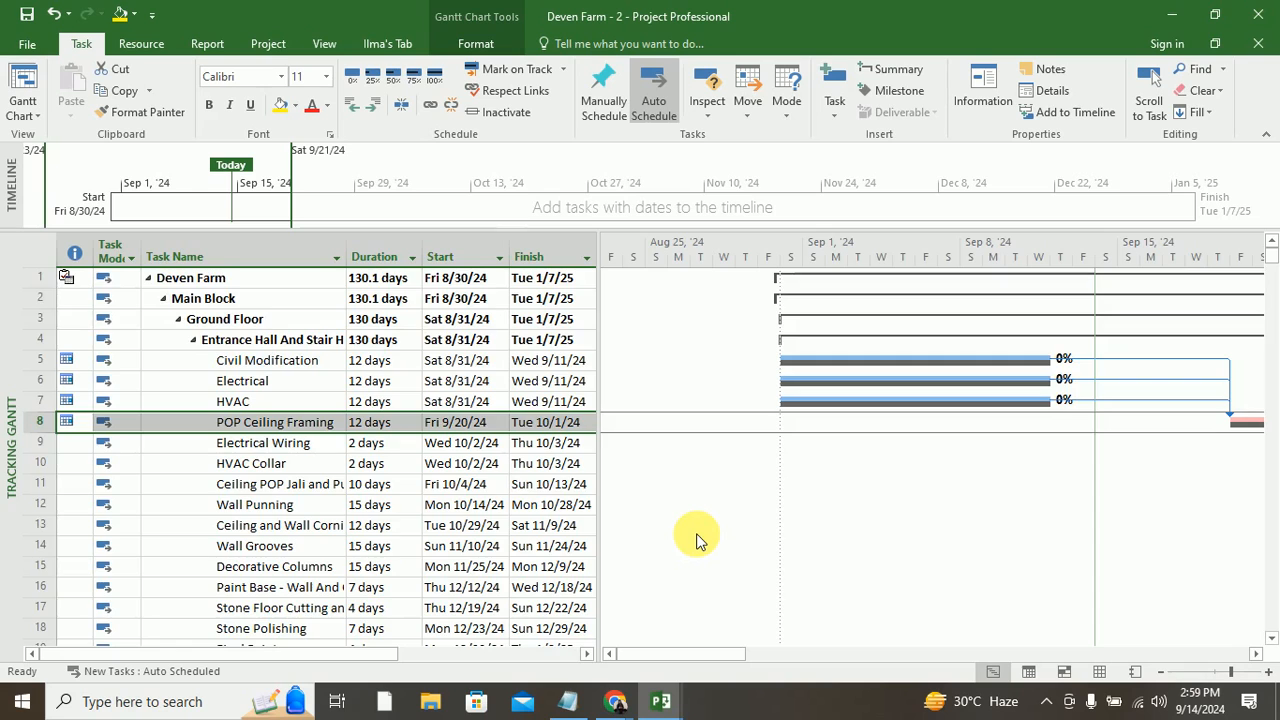
{"action": "scroll", "coordinate": [697, 540], "scroll_direction": "down", "scroll_amount": 2}
{"action": "scroll", "coordinate": [695, 537], "scroll_direction": "up", "scroll_amount": 2}
Step: Show the task details form for POP Ceiling Framing in a split view below the chart
{"action": "left_click", "coordinate": [262, 340]}
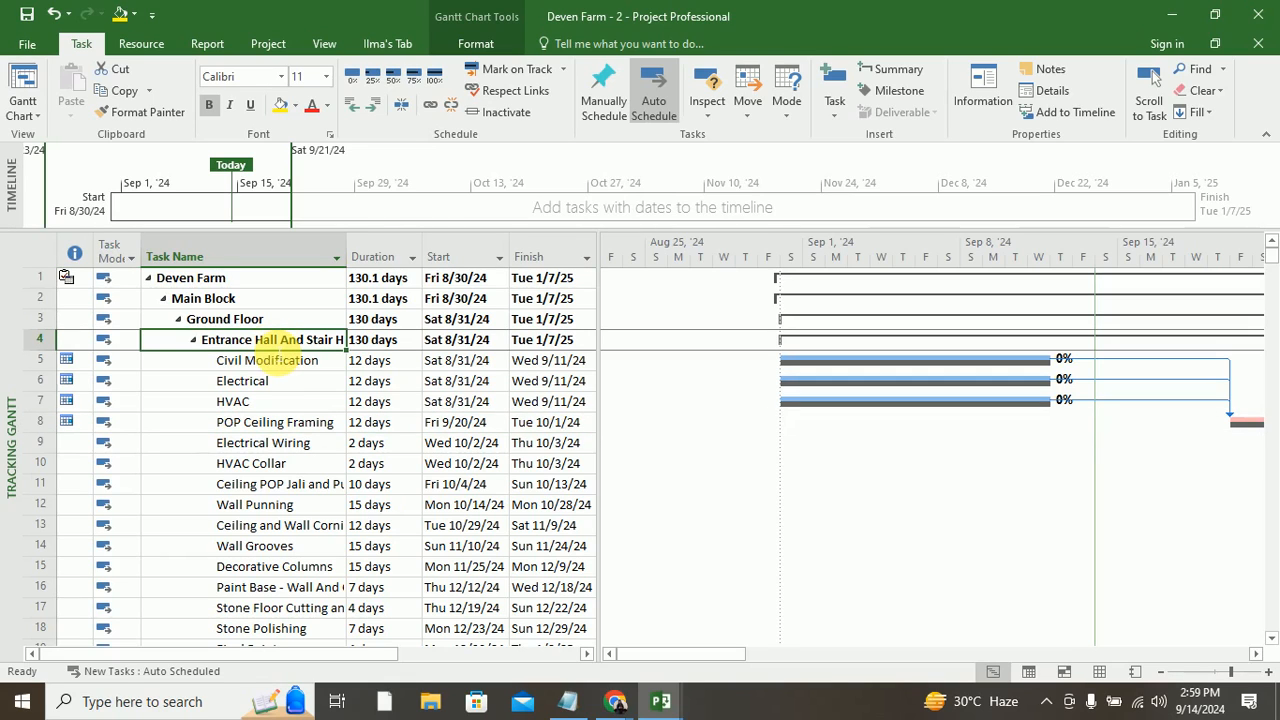
{"action": "left_click", "coordinate": [278, 362]}
{"action": "left_click", "coordinate": [270, 426]}
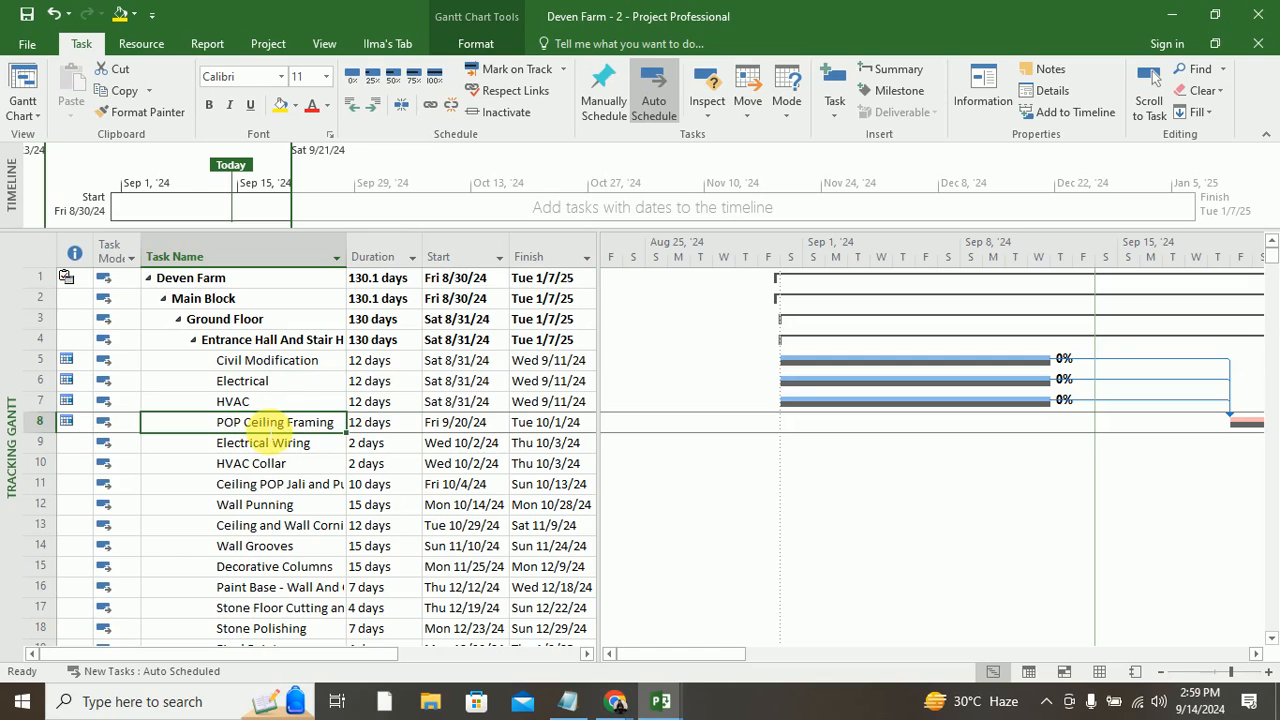
{"action": "left_click", "coordinate": [325, 44]}
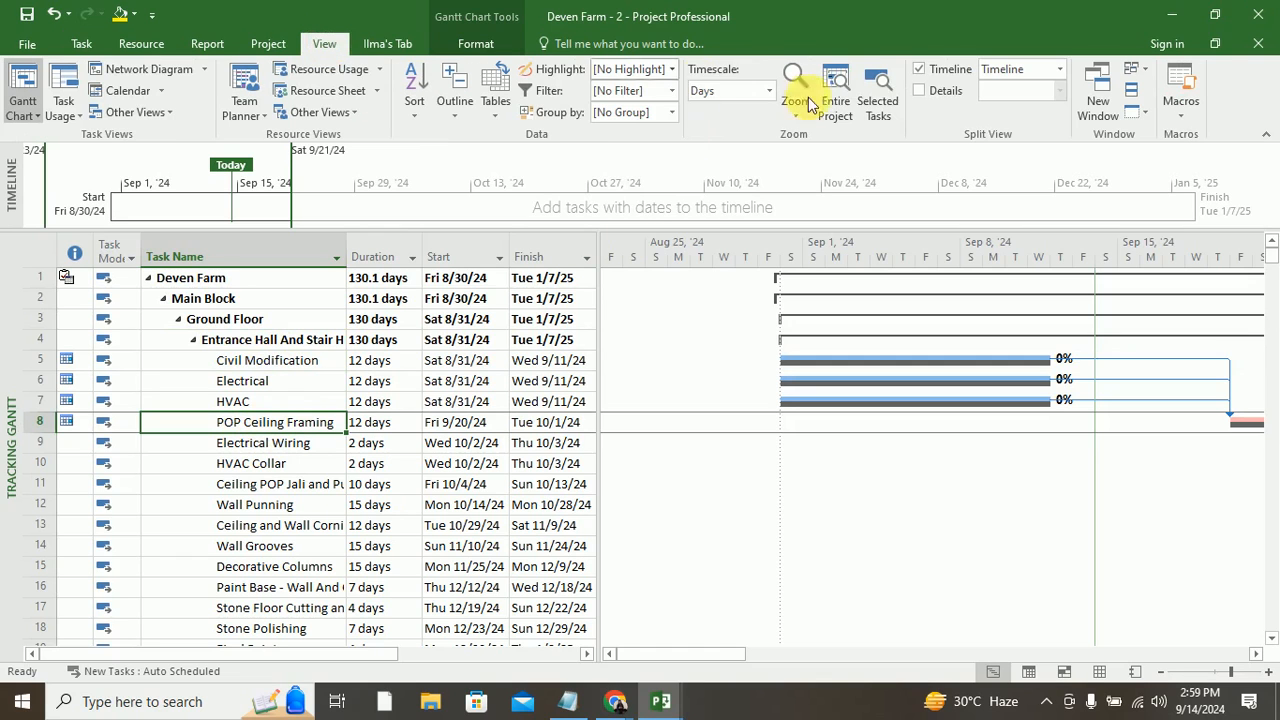
{"action": "left_click", "coordinate": [919, 91]}
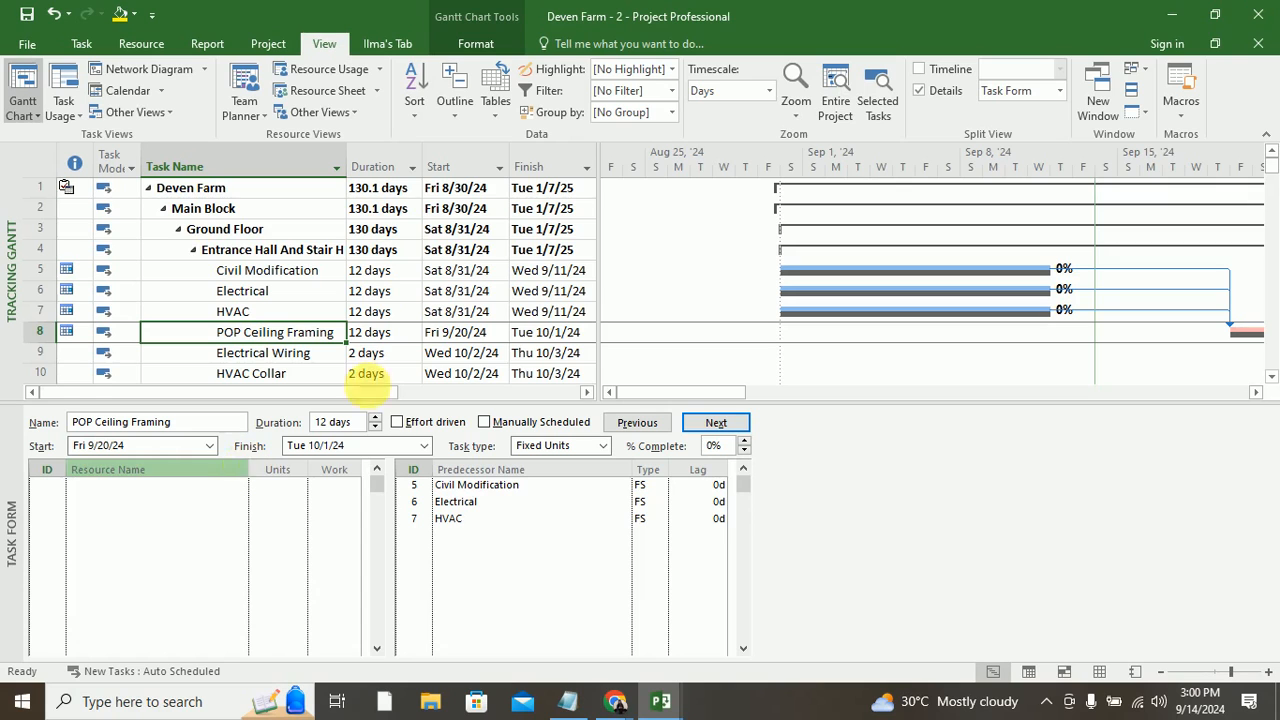
Step: Insert a Resource Names column before the Predecessors column of the task table
{"action": "left_click", "coordinate": [587, 392]}
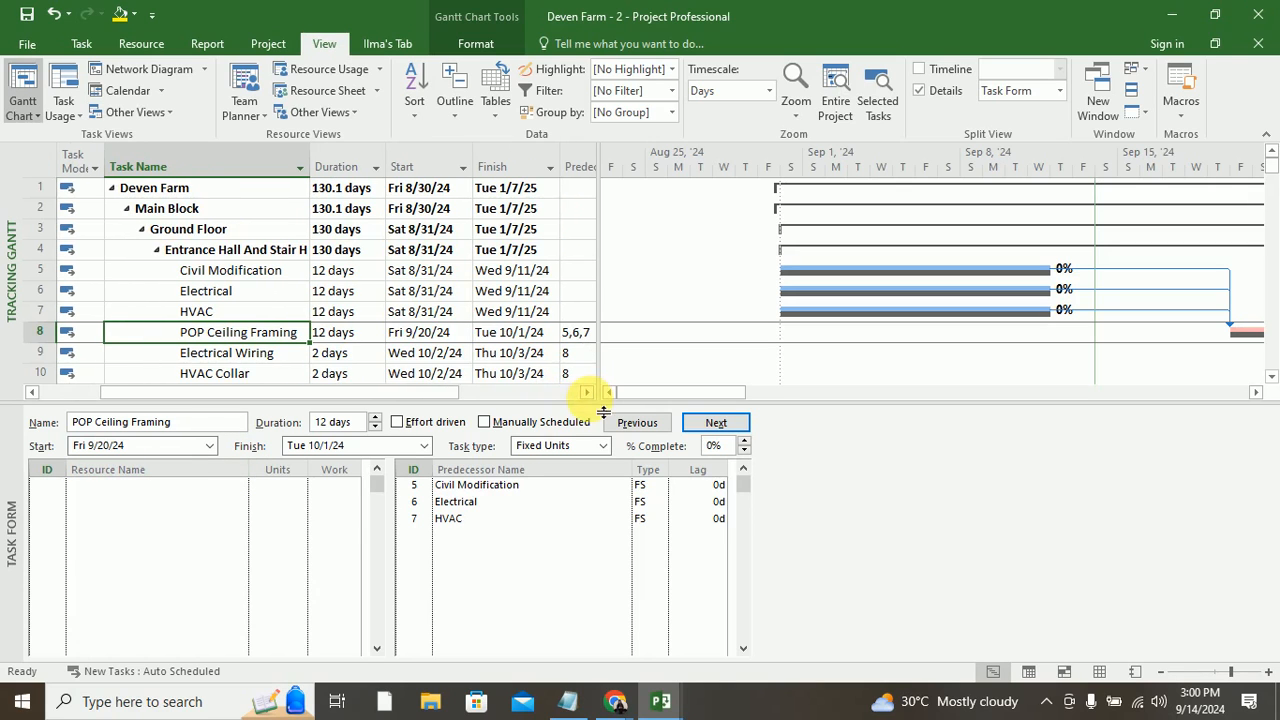
{"action": "left_click", "coordinate": [587, 392]}
{"action": "left_click", "coordinate": [587, 392]}
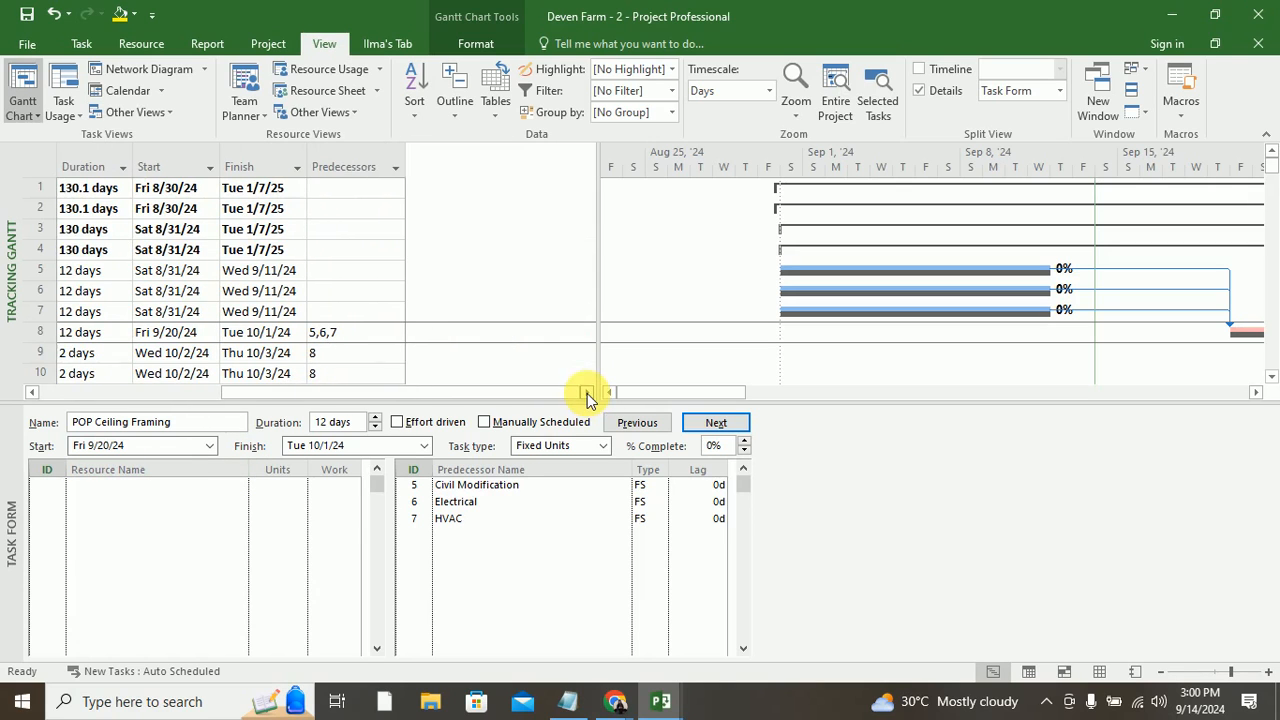
{"action": "right_click", "coordinate": [366, 164]}
{"action": "left_click", "coordinate": [431, 285]}
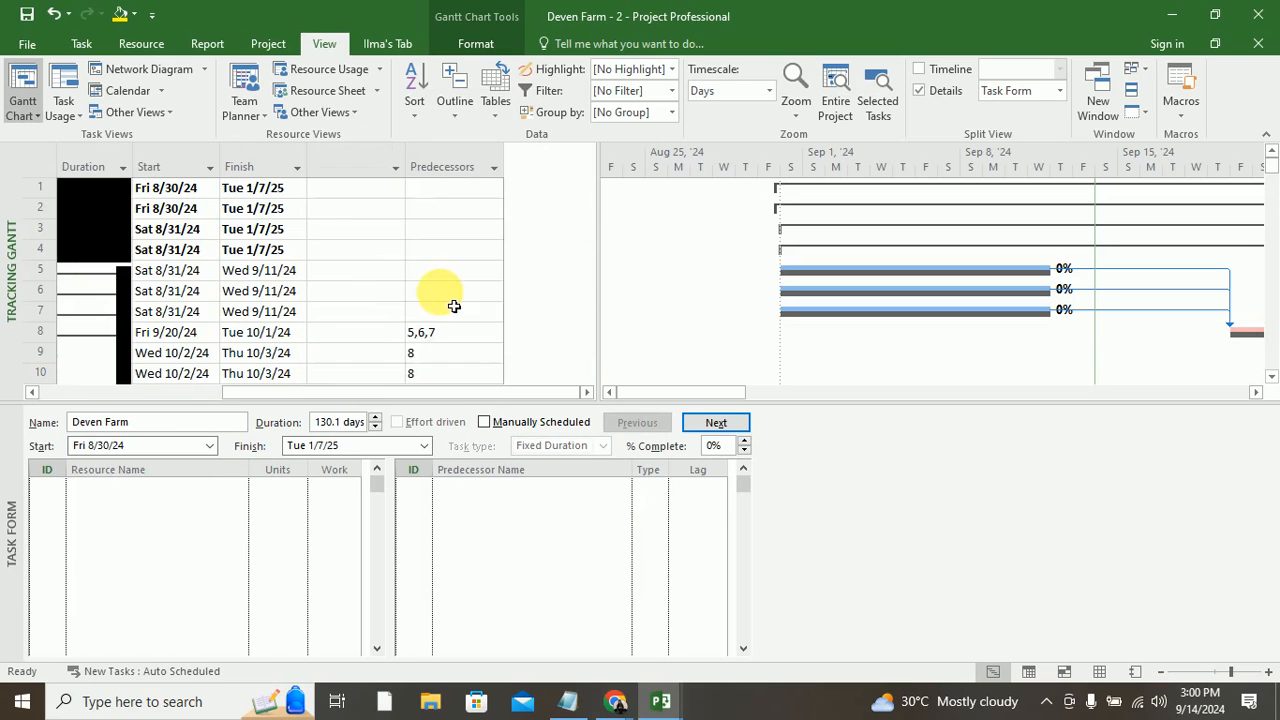
{"action": "type", "text": "resource Group"}
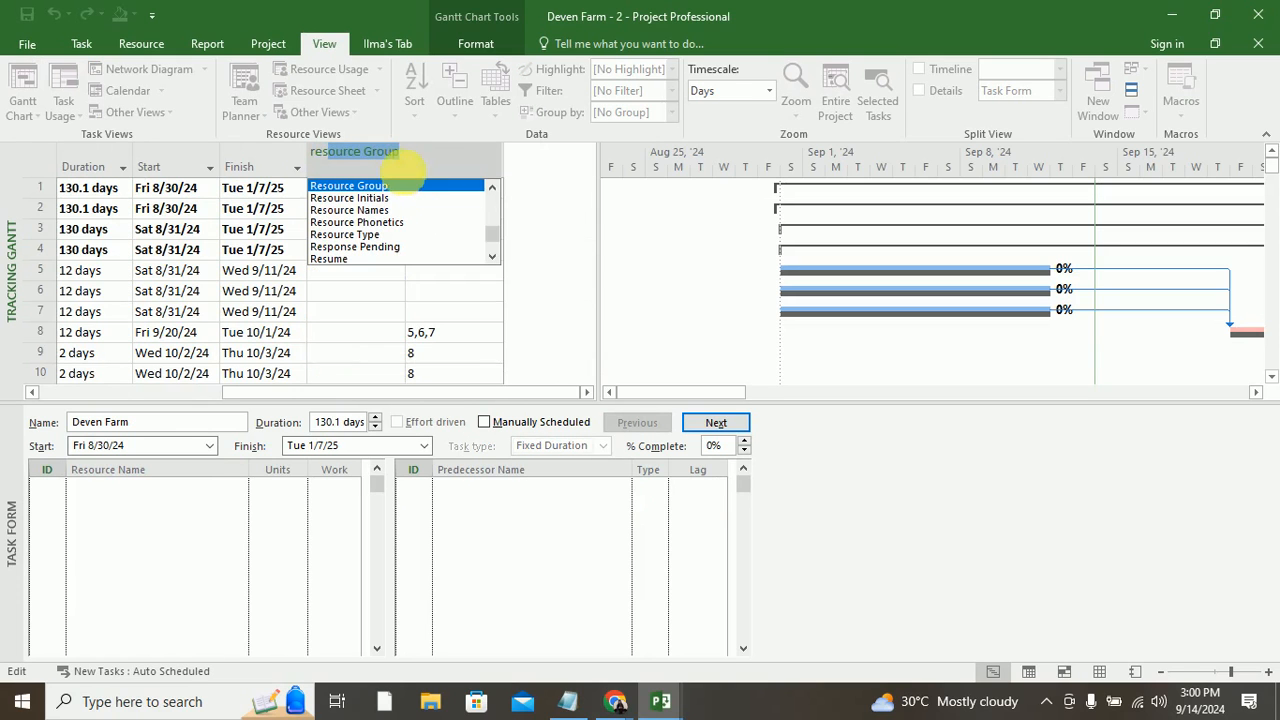
{"action": "left_click", "coordinate": [394, 226]}
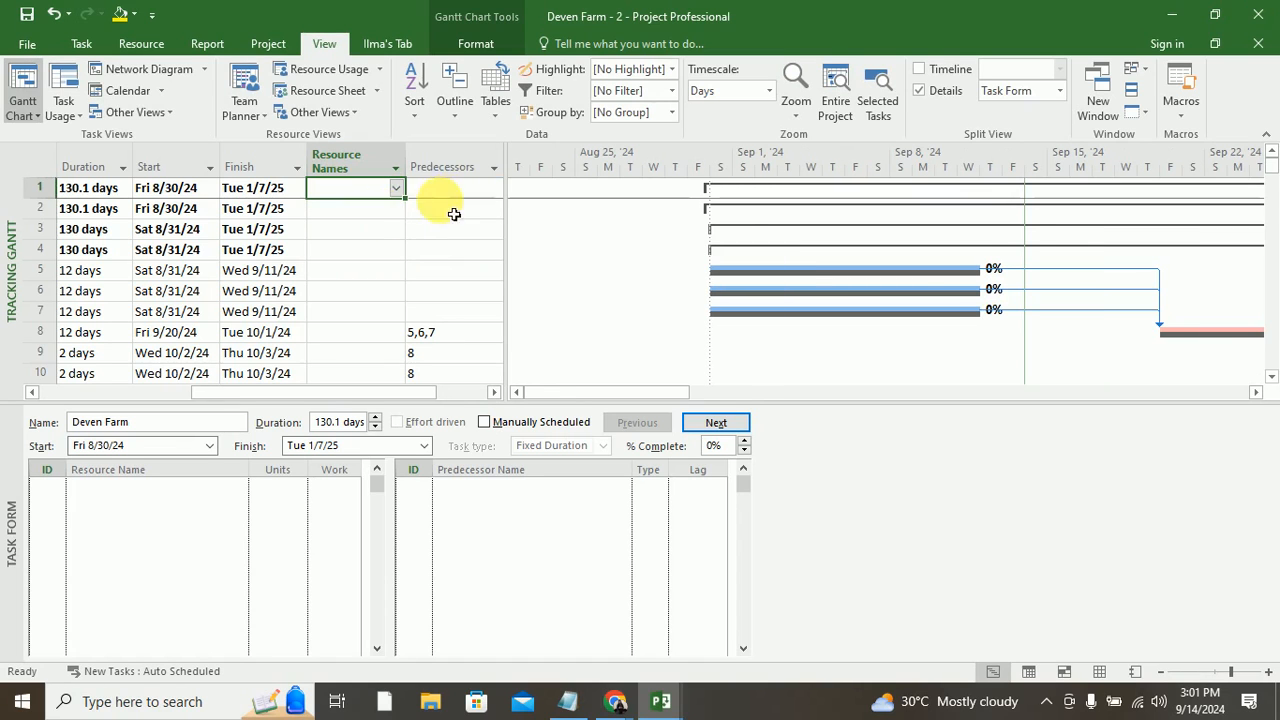
Step: Try to choose a resource for the Civil Modification task in the task form
{"action": "left_click", "coordinate": [340, 250]}
{"action": "left_click_drag", "start_coordinate": [432, 392], "coordinate": [278, 398]}
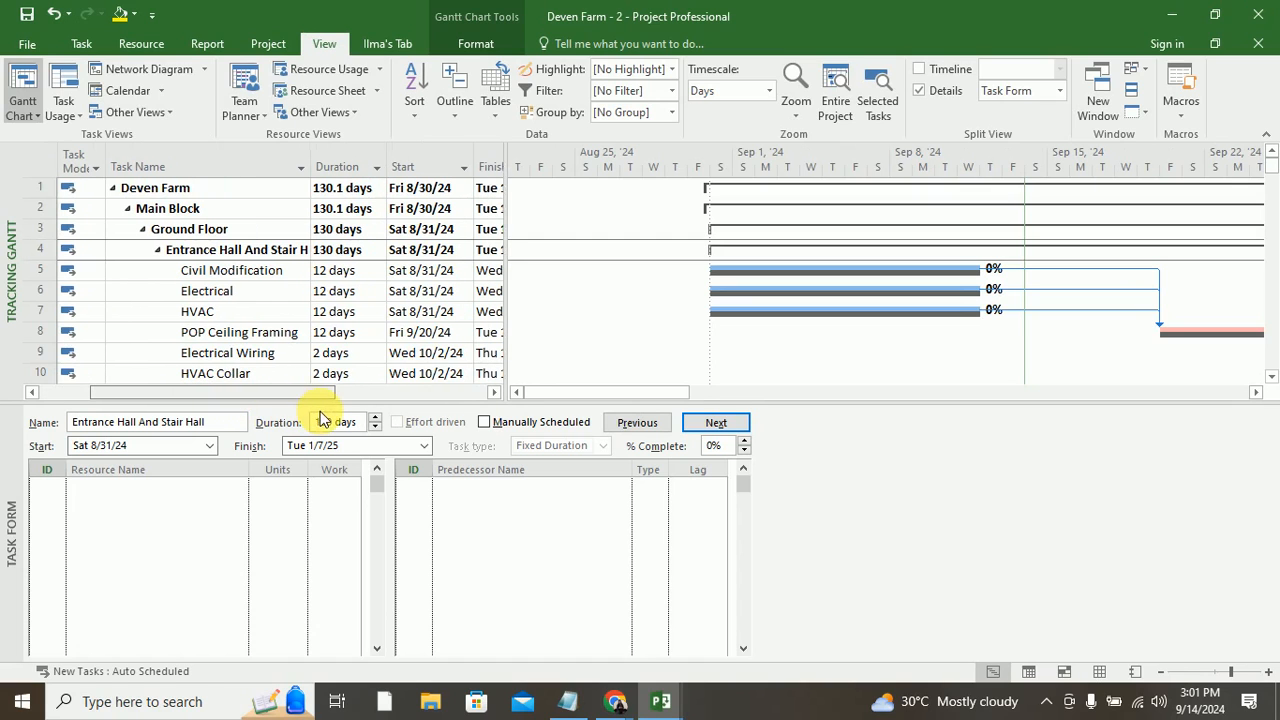
{"action": "left_click", "coordinate": [145, 487]}
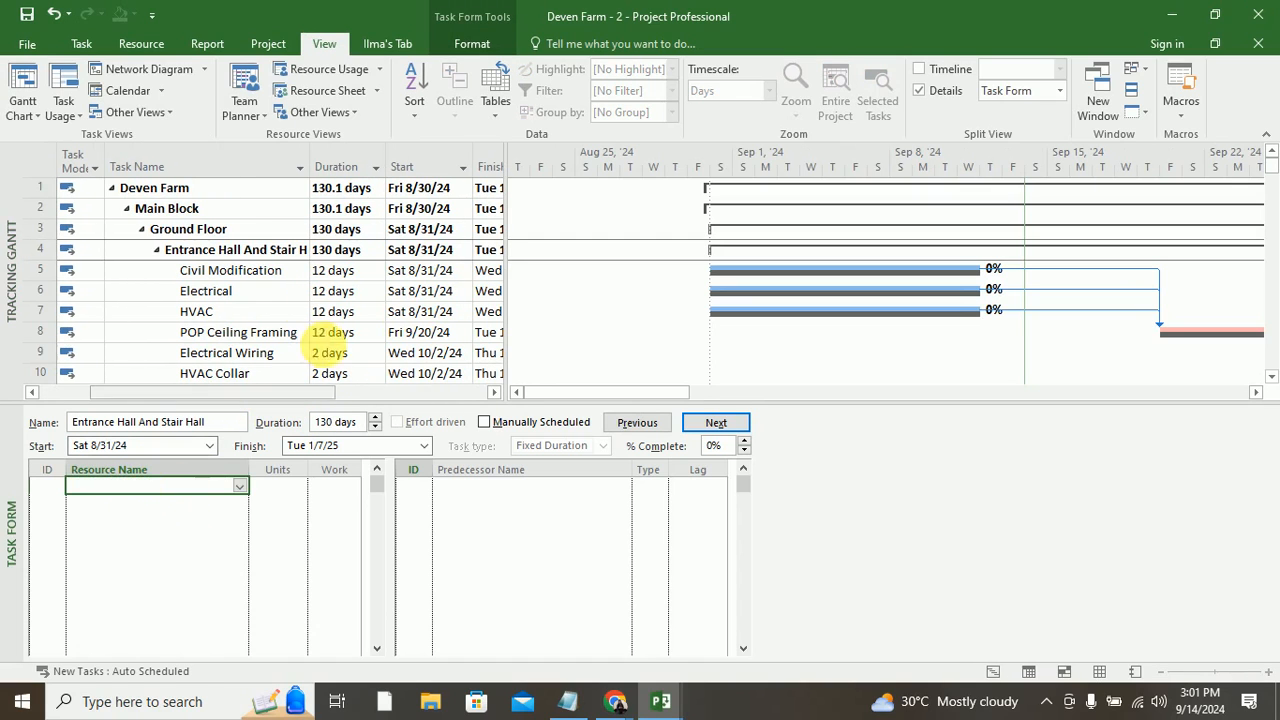
{"action": "left_click", "coordinate": [250, 270]}
{"action": "left_click", "coordinate": [240, 488]}
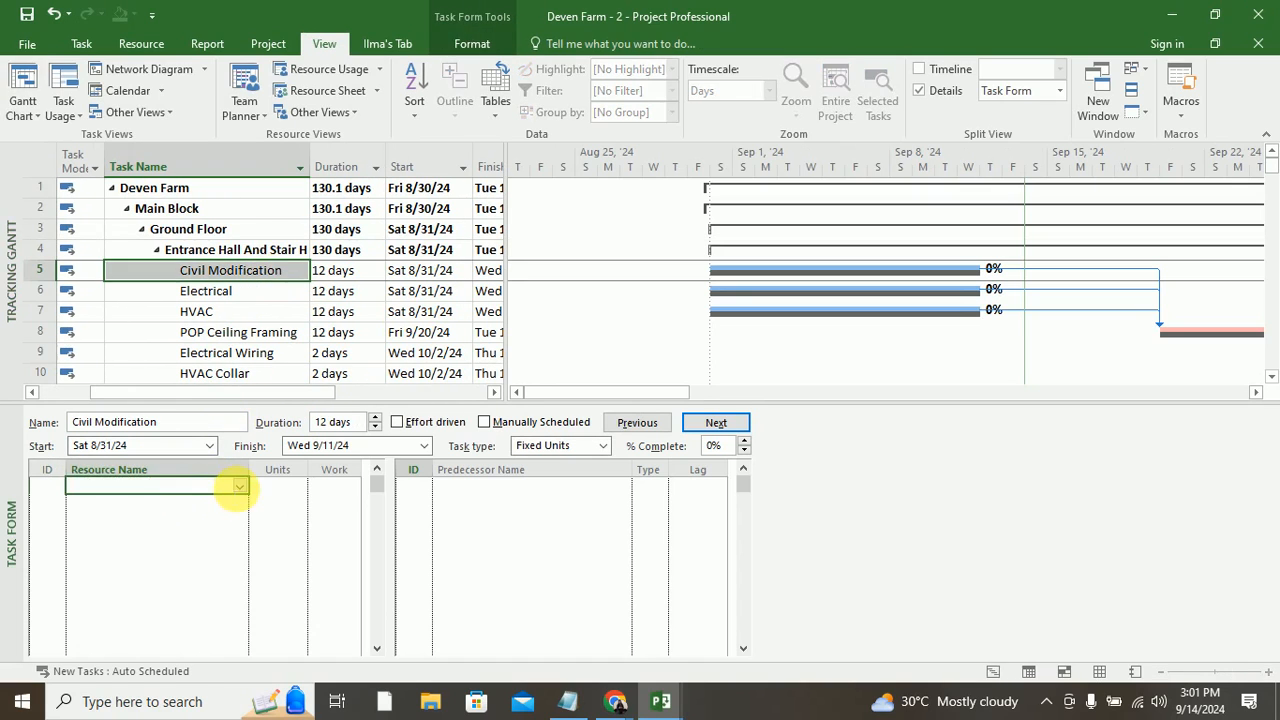
{"action": "left_click", "coordinate": [240, 488]}
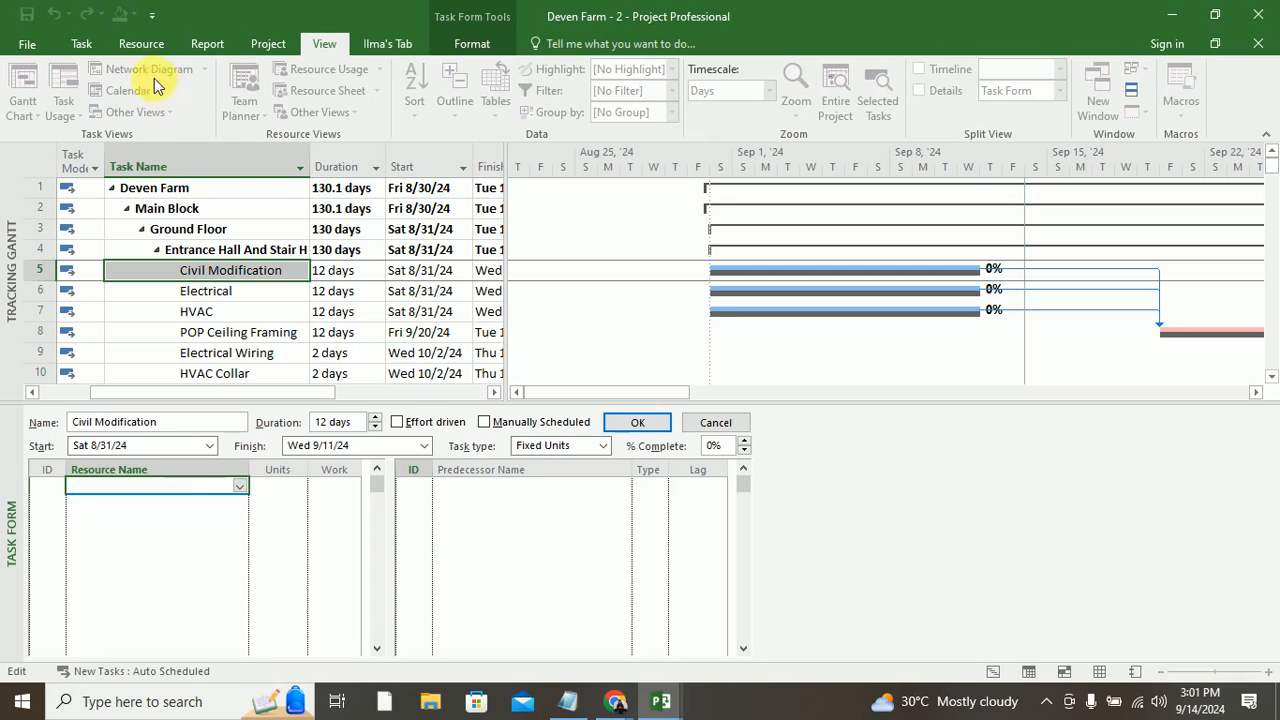
Step: Switch the lower split pane from the task form to the Resource Sheet
{"action": "left_click", "coordinate": [141, 44]}
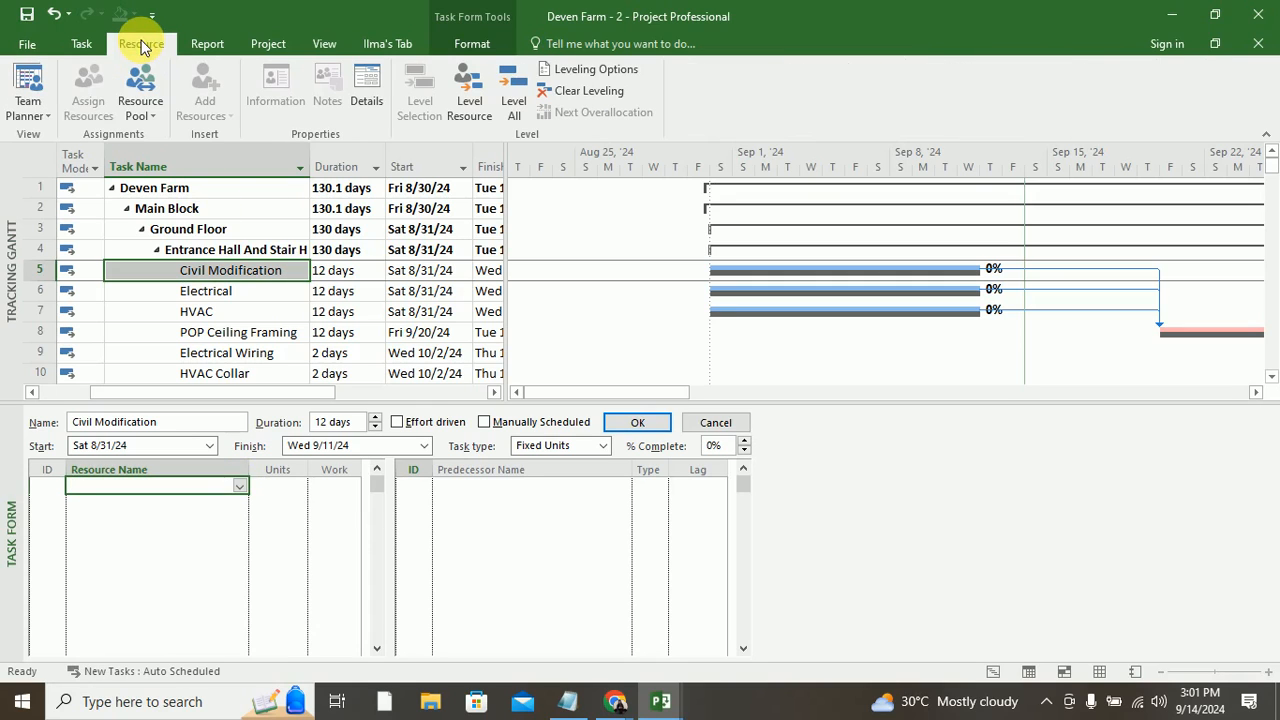
{"action": "left_click", "coordinate": [81, 44]}
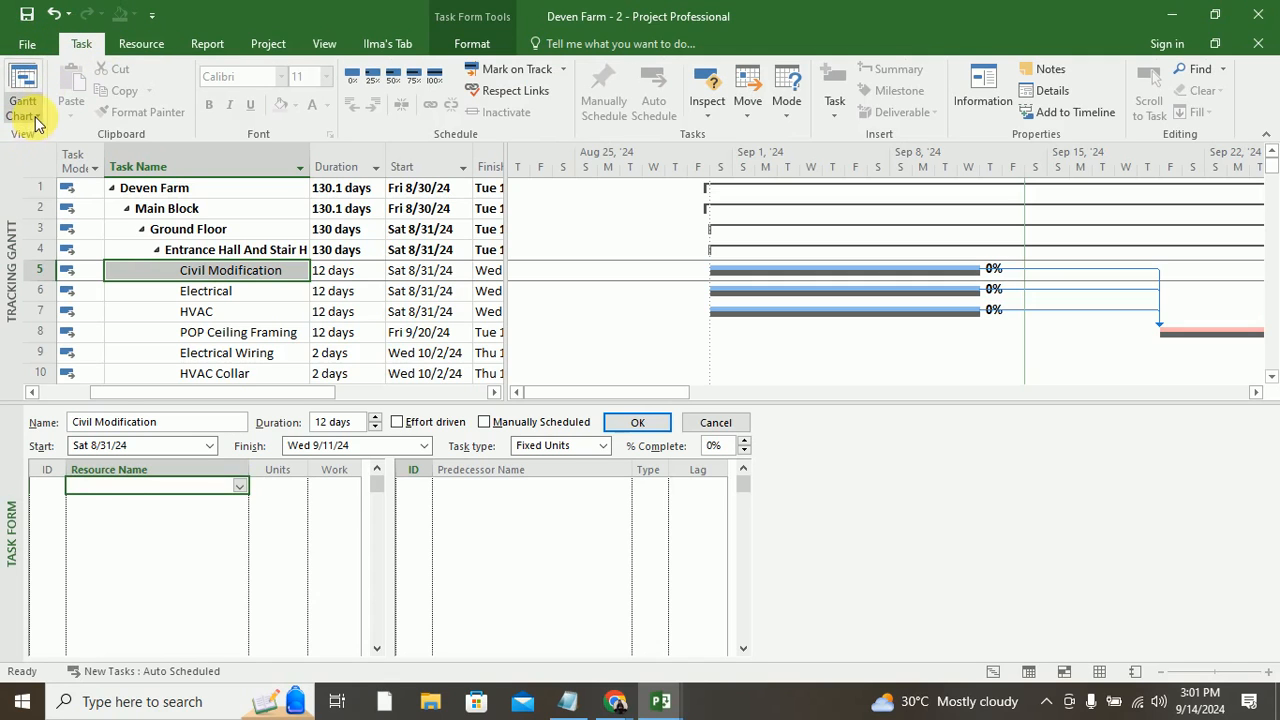
{"action": "left_click", "coordinate": [22, 112]}
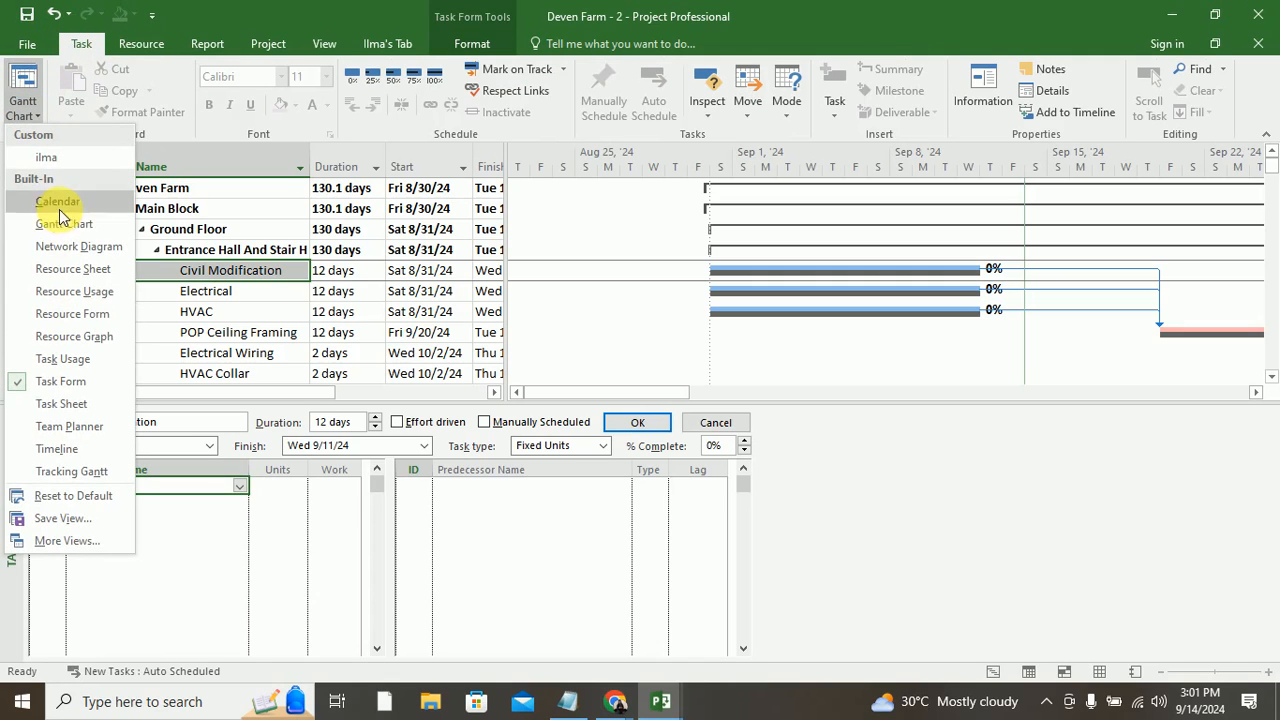
{"action": "left_click", "coordinate": [60, 269]}
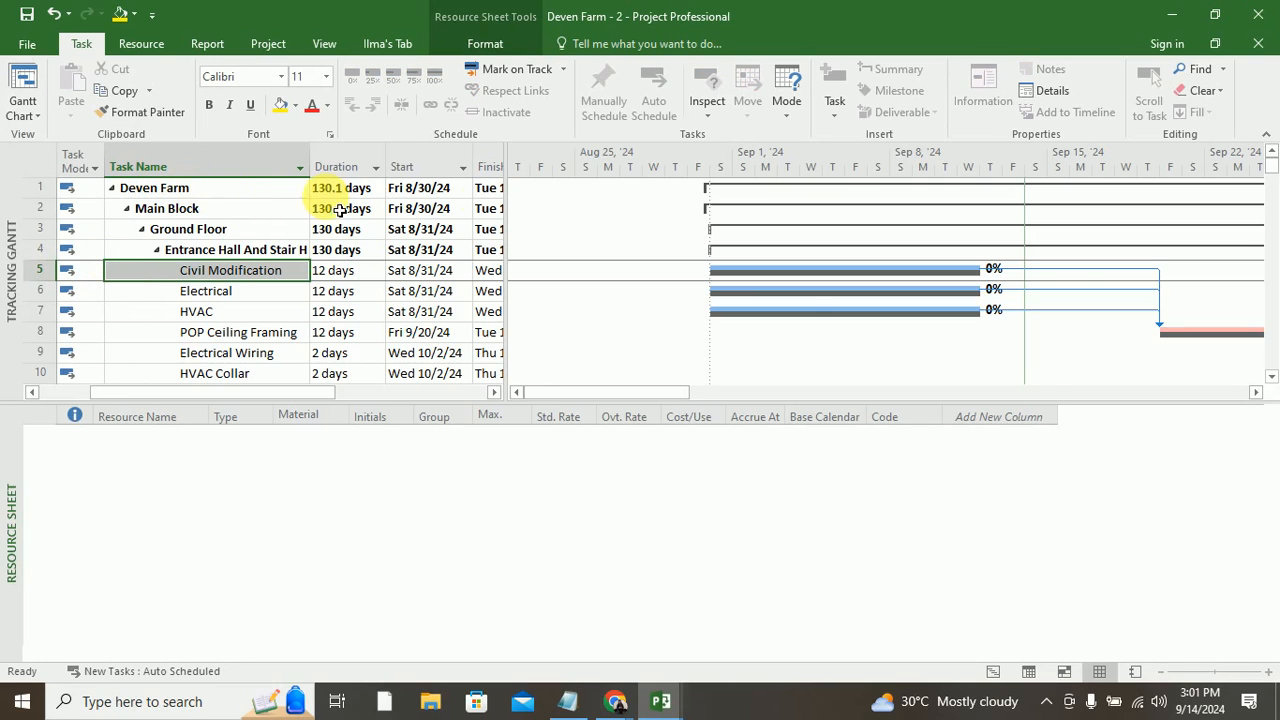
Step: Close the split details pane and replace the Tracking Gantt with the full Resource Sheet view
{"action": "left_click", "coordinate": [252, 45]}
{"action": "left_click", "coordinate": [324, 43]}
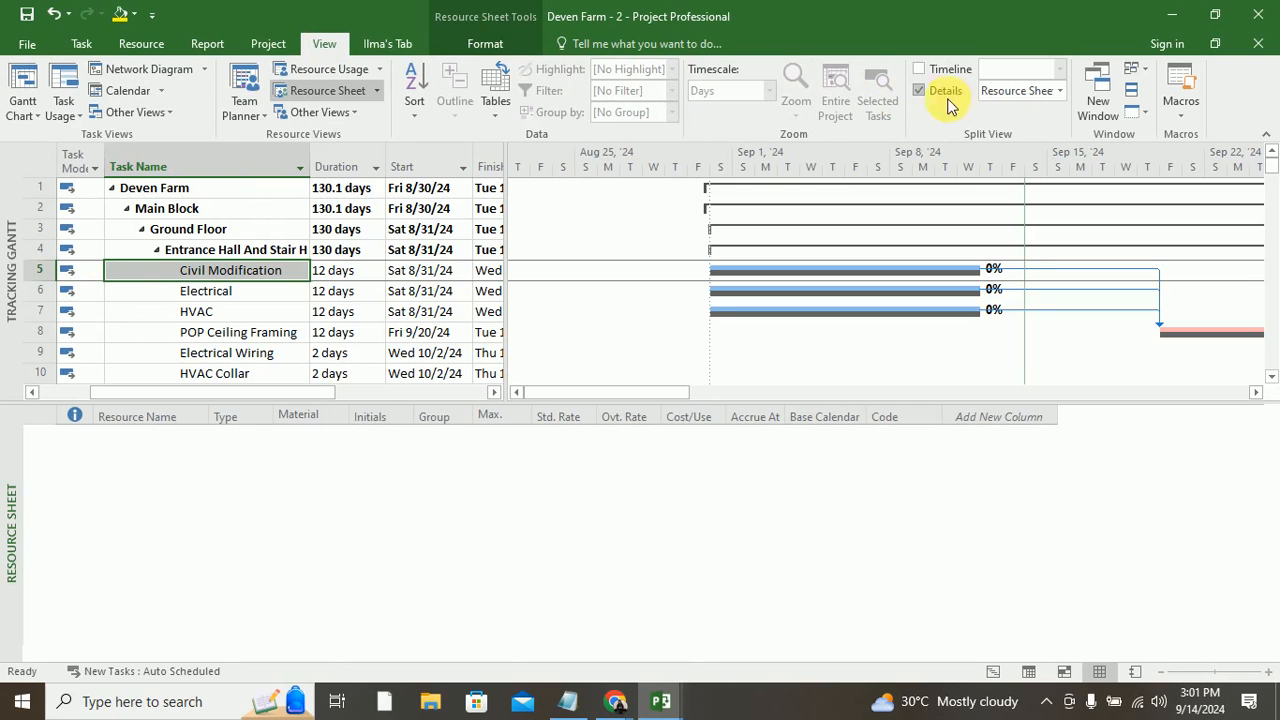
{"action": "left_click", "coordinate": [919, 90]}
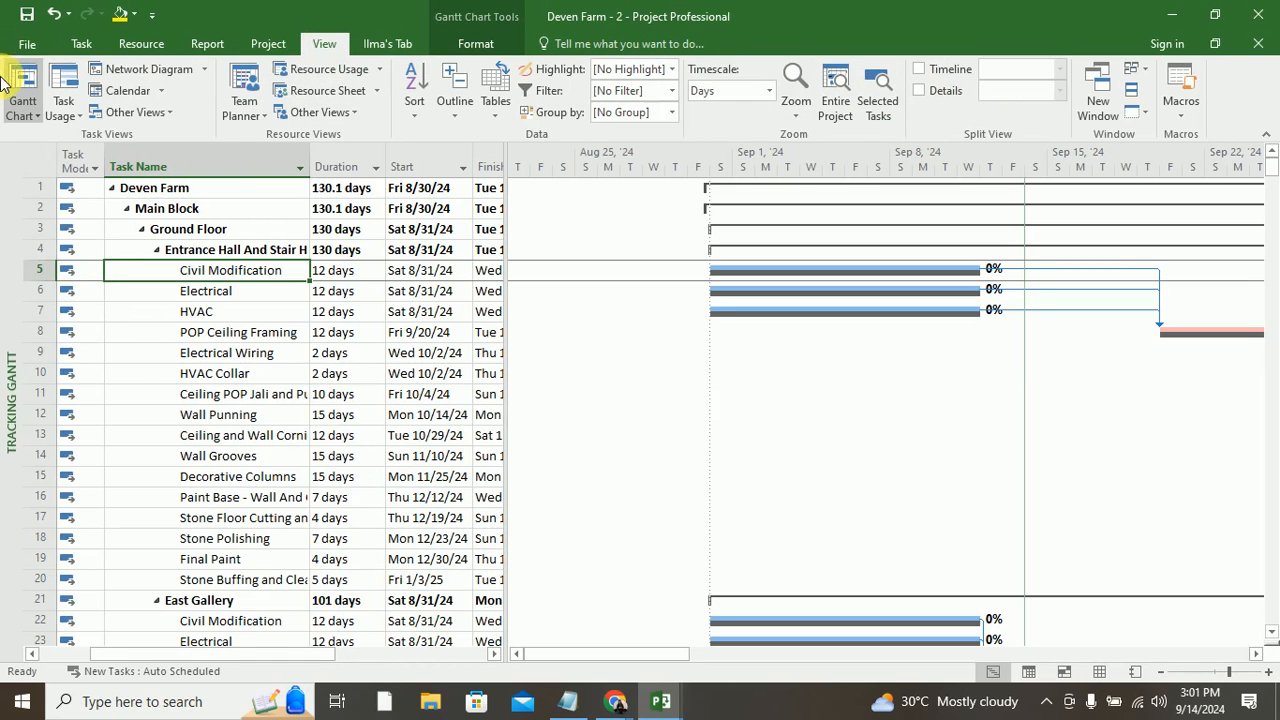
{"action": "left_click", "coordinate": [22, 110]}
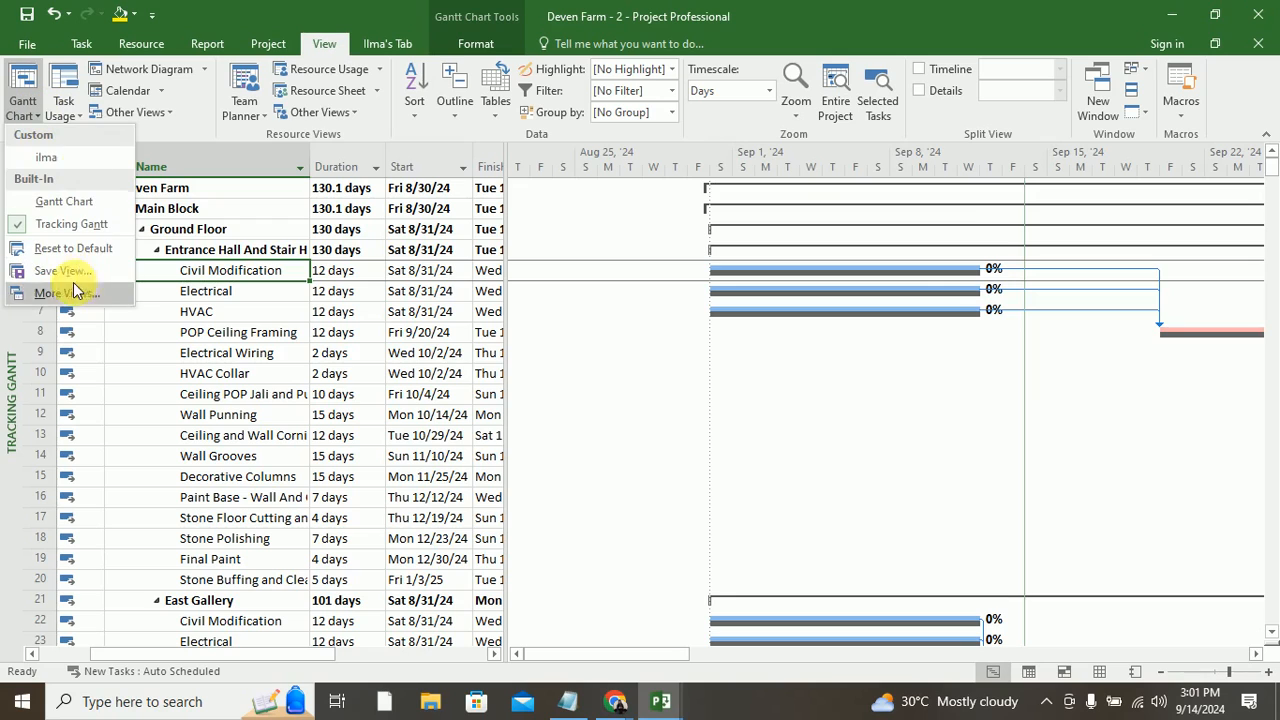
{"action": "left_click", "coordinate": [81, 44]}
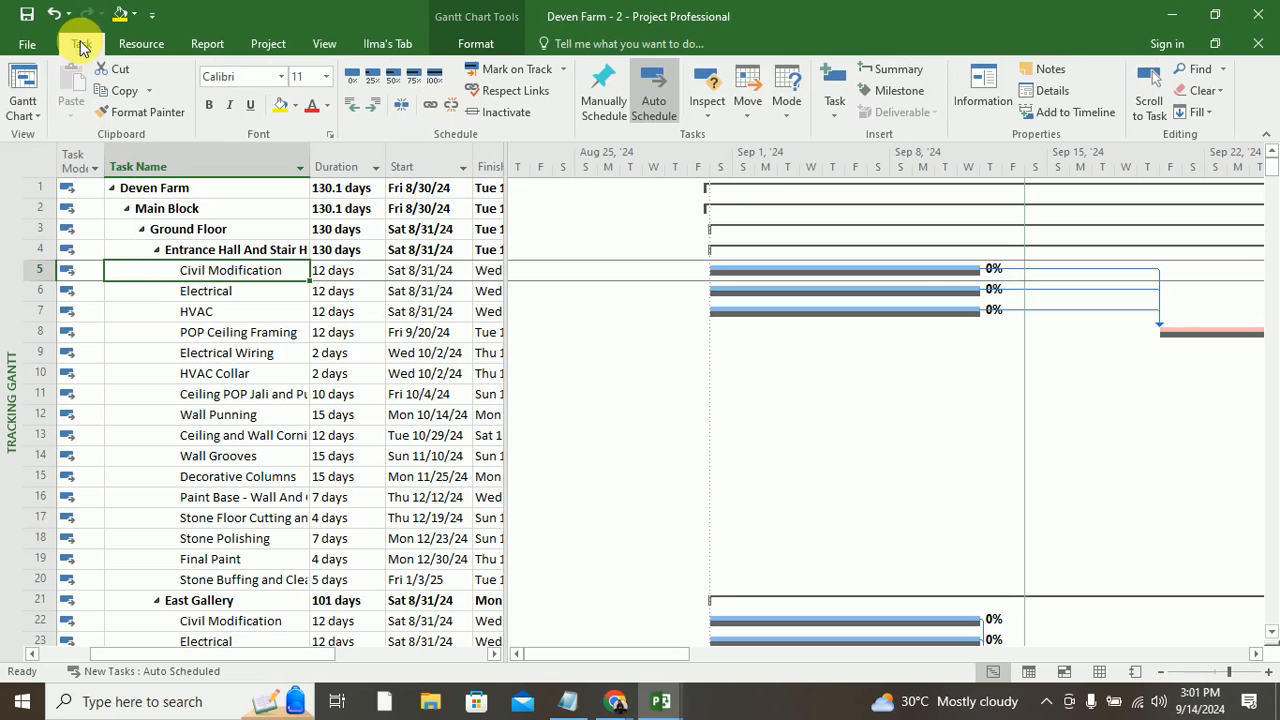
{"action": "left_click", "coordinate": [22, 108]}
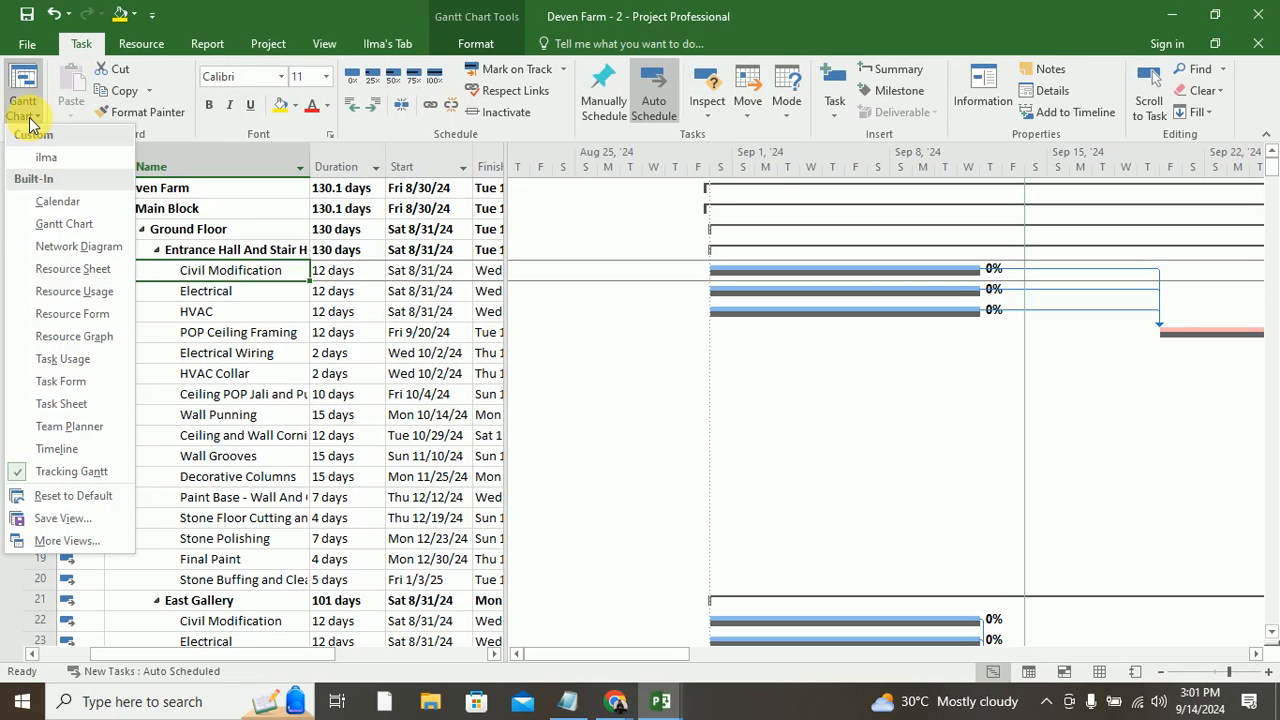
{"action": "left_click", "coordinate": [66, 269]}
Step: Add a work resource in the first row, named "Contractor -" followed by the contractor's first name
{"action": "double_click", "coordinate": [171, 172]}
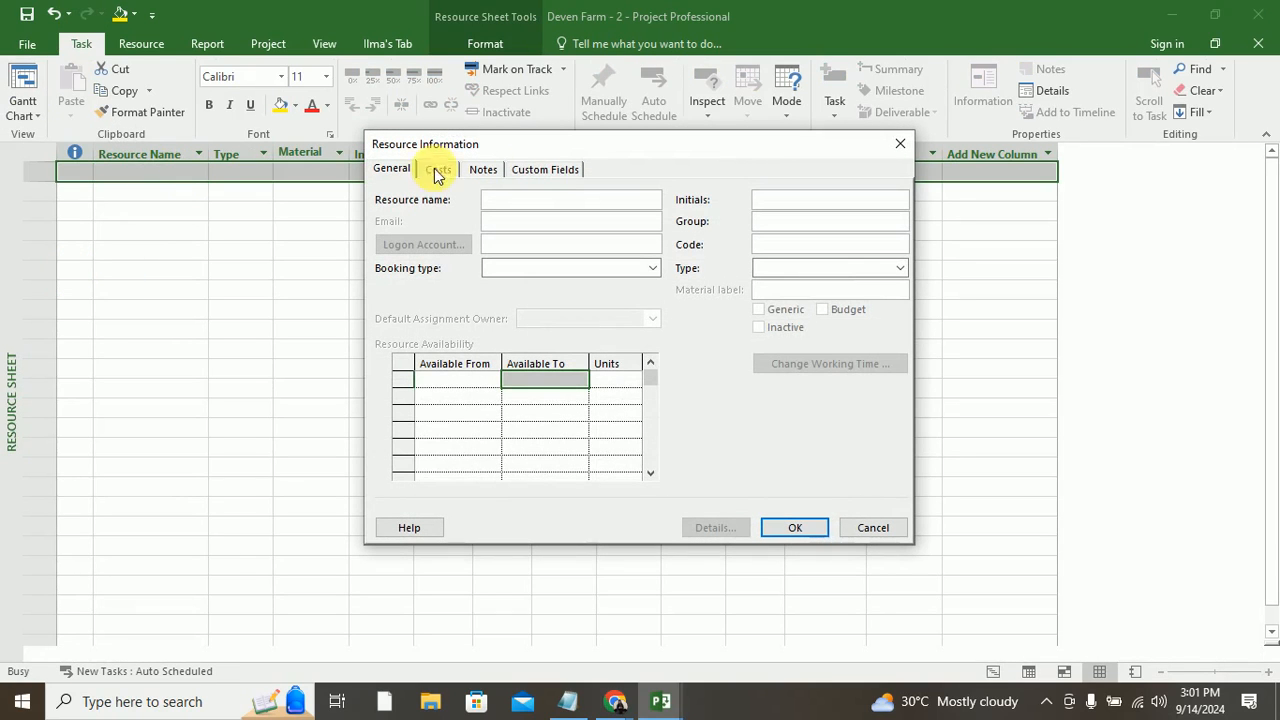
{"action": "left_click", "coordinate": [900, 143]}
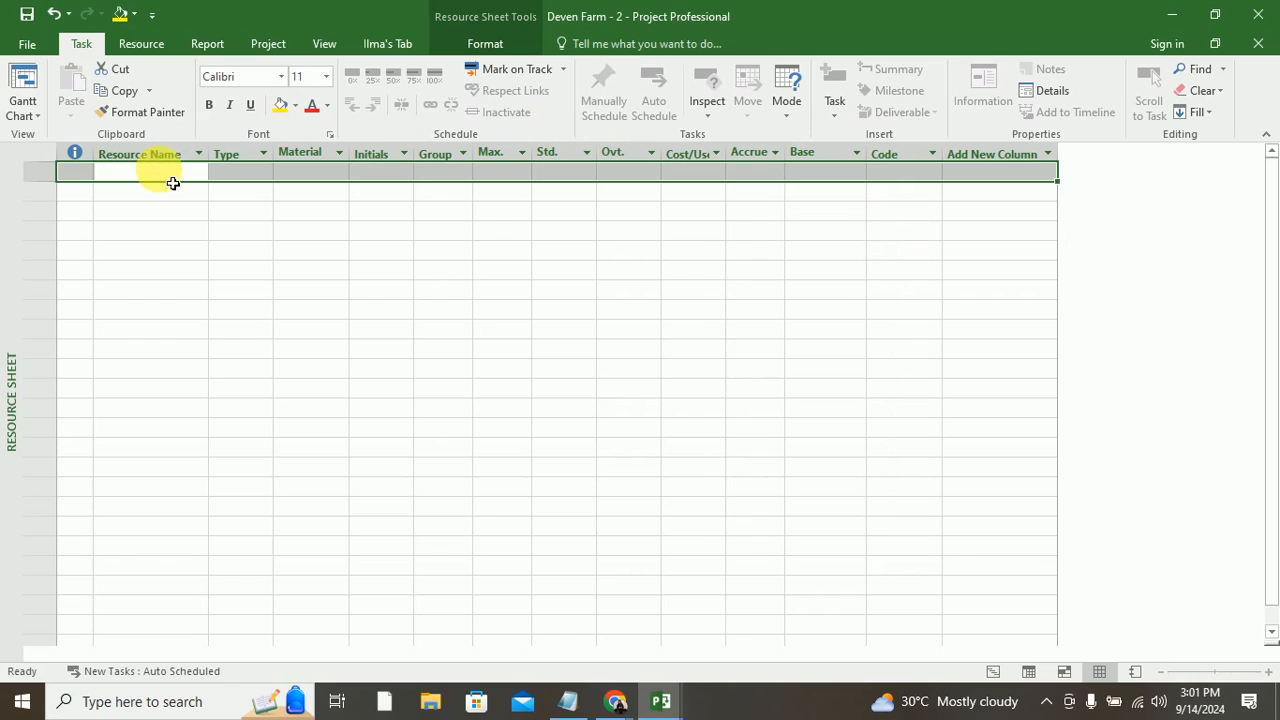
{"action": "type", "text": "Contractor"}
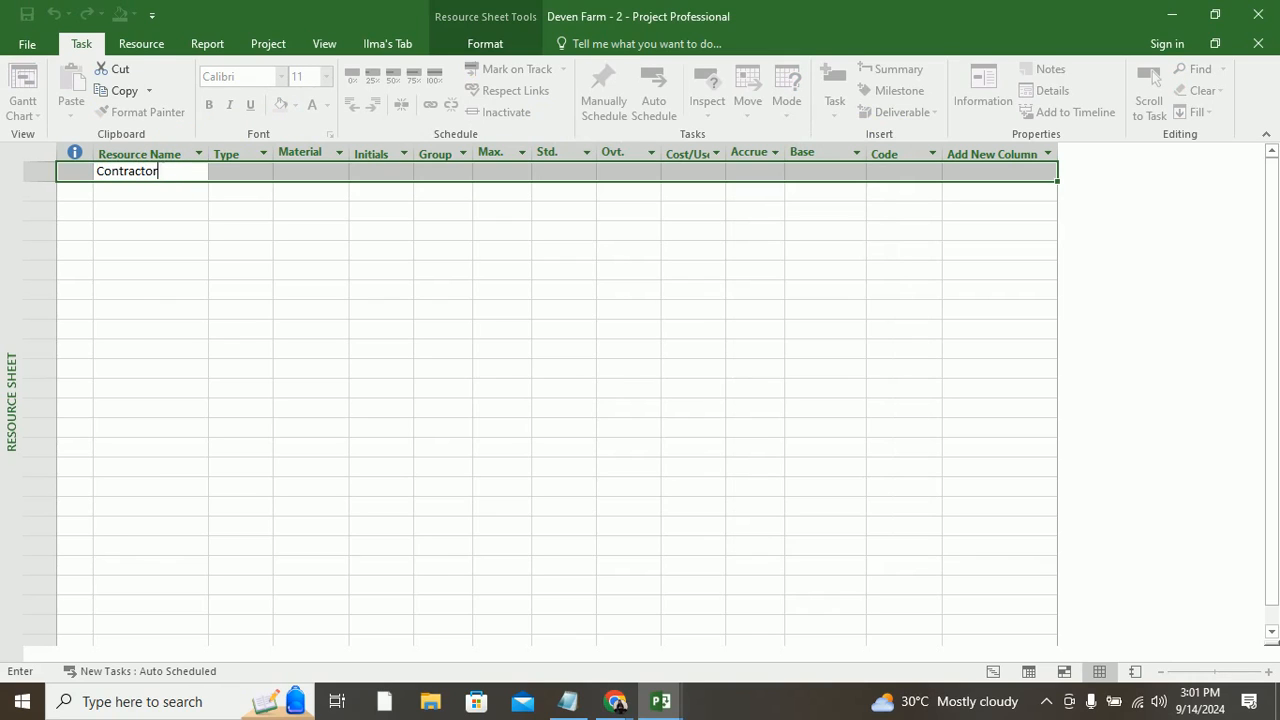
{"action": "type", "text": " - Ajay"}
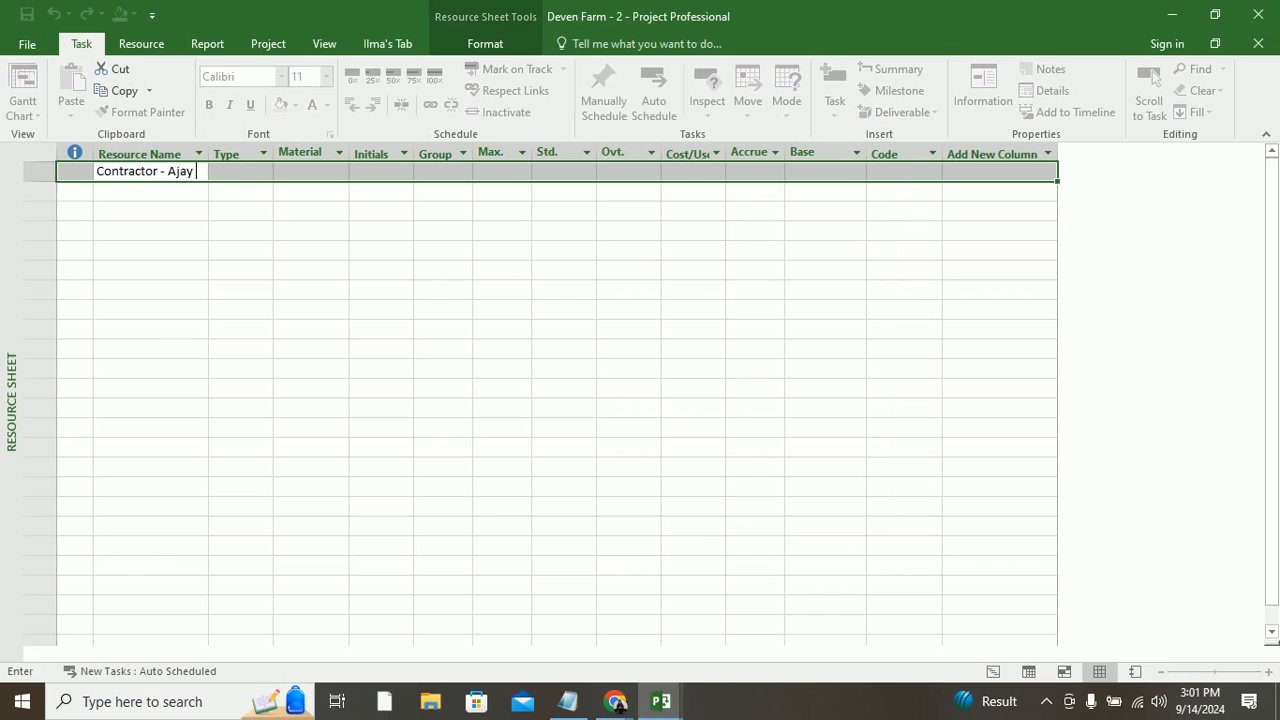
{"action": "left_click", "coordinate": [236, 172]}
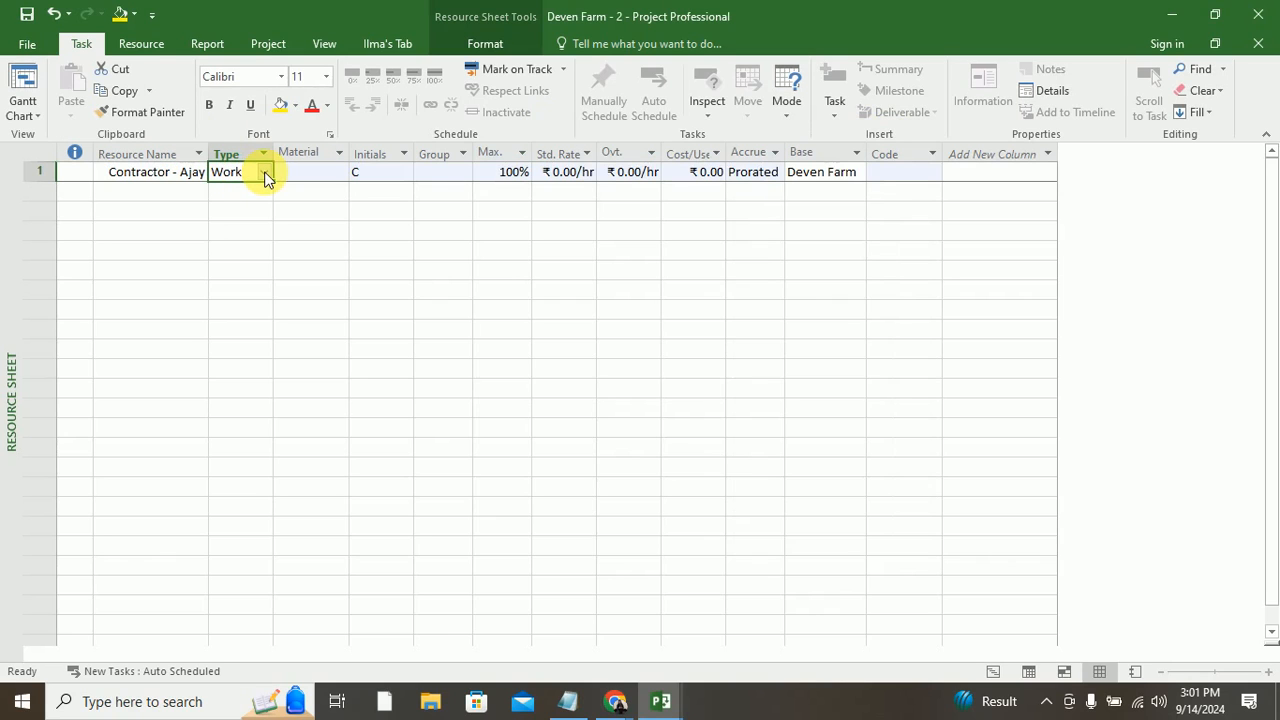
Step: Set the first contractor's maximum units to 1,000%
{"action": "left_click", "coordinate": [495, 172]}
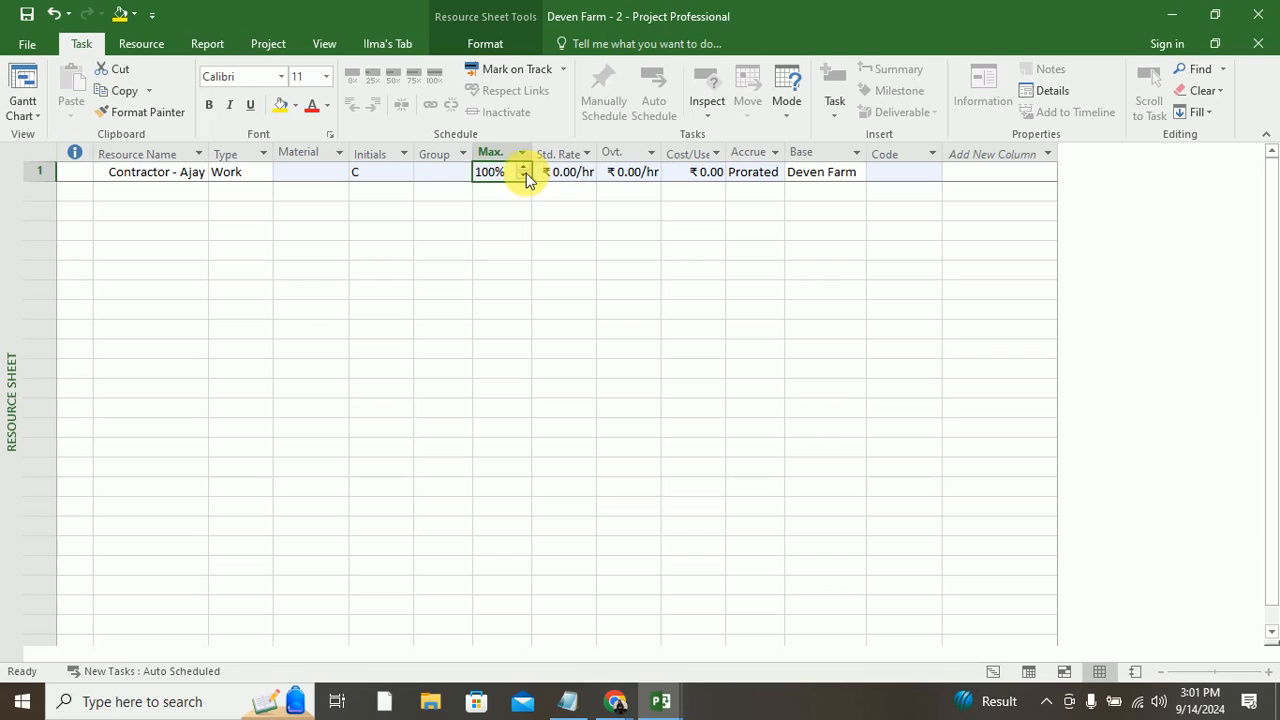
{"action": "left_click", "coordinate": [492, 180]}
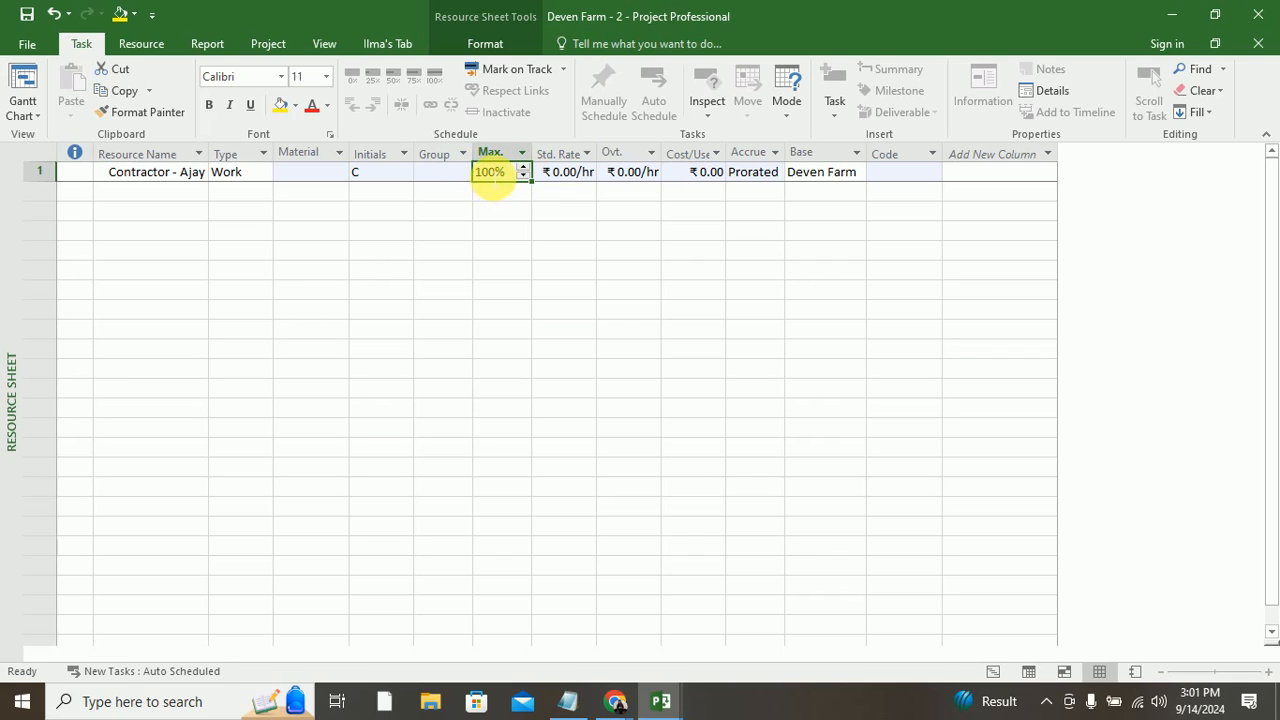
{"action": "type", "text": "1000"}
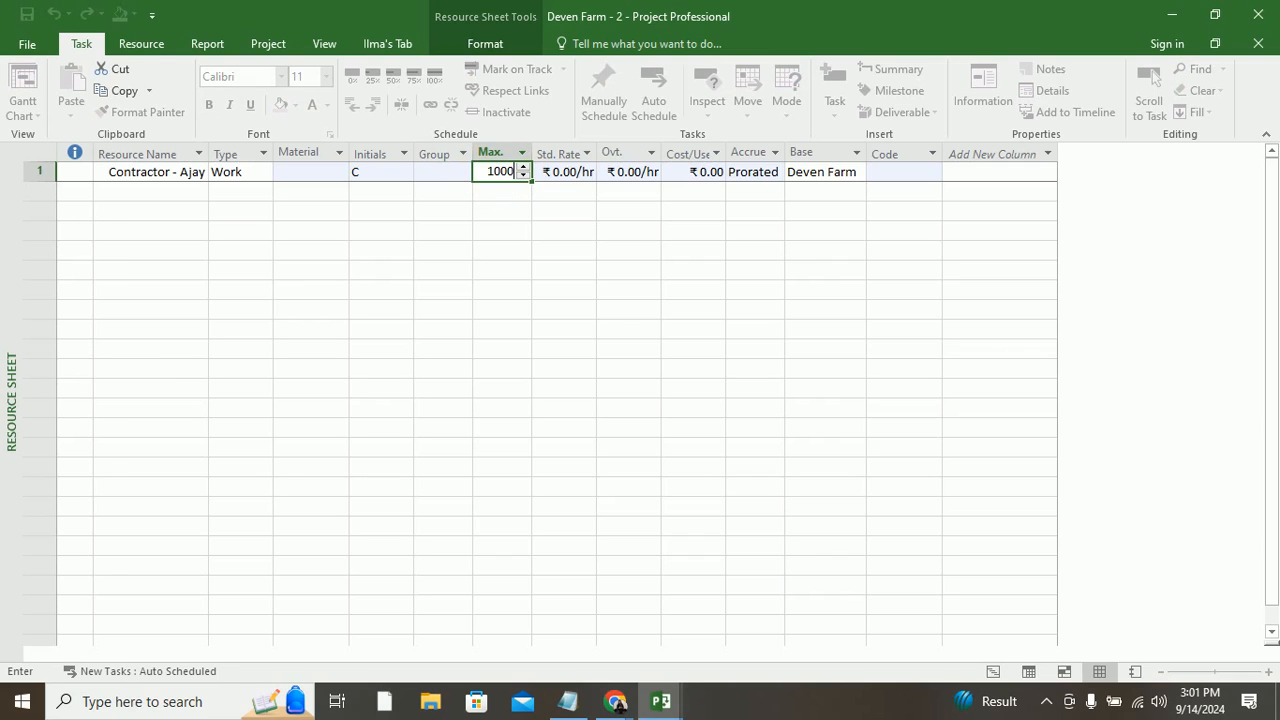
{"action": "left_click", "coordinate": [498, 184]}
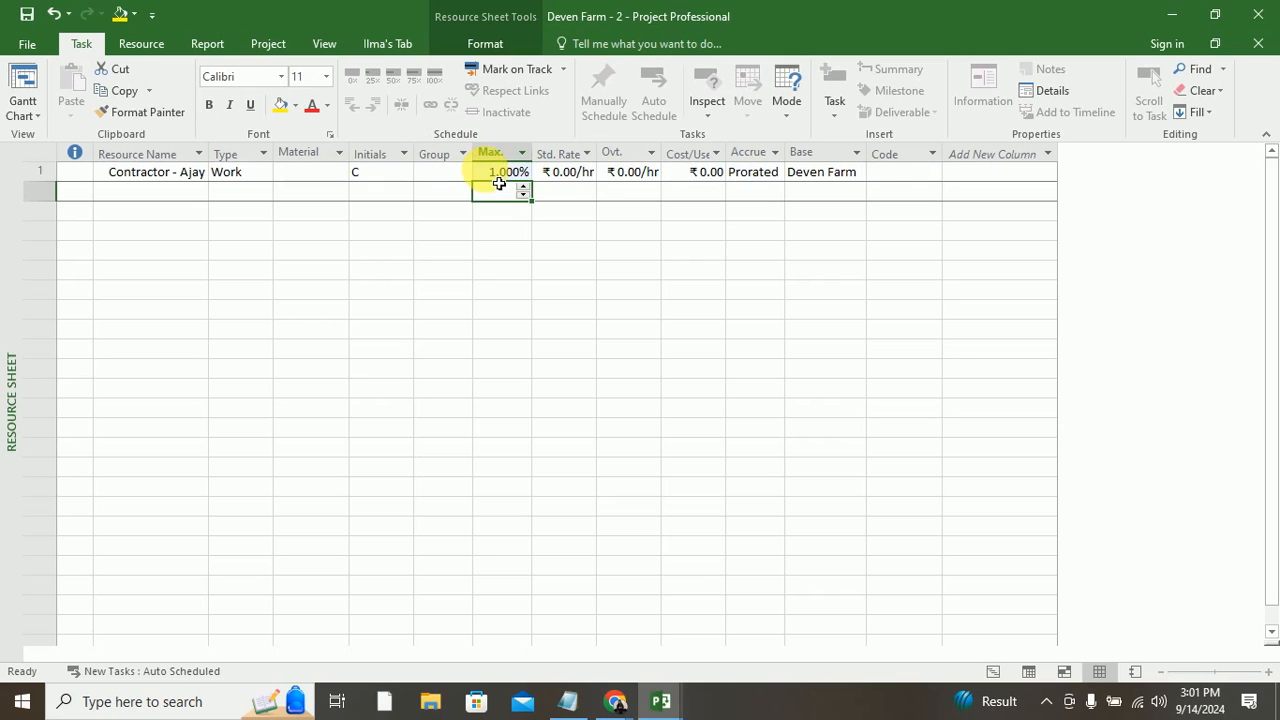
Step: Set the first contractor's standard rate to ₹150.00/h in default cost rate table A of its Resource Information
{"action": "double_click", "coordinate": [571, 172]}
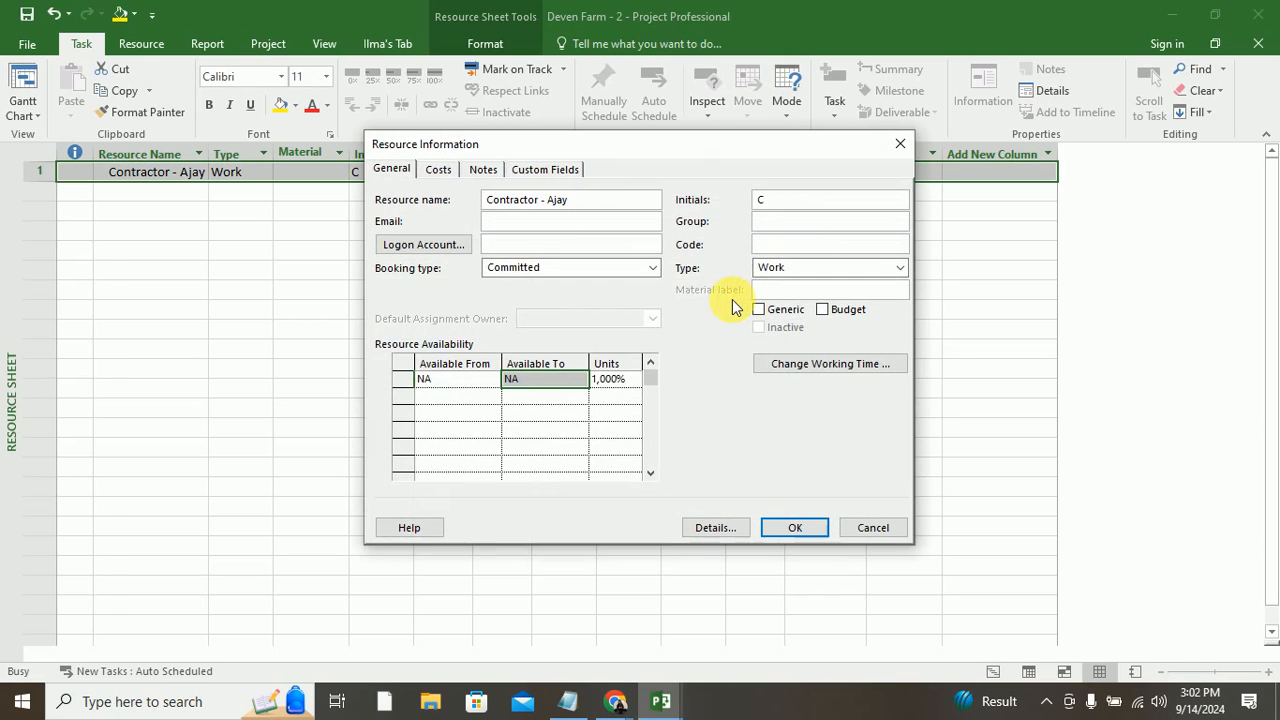
{"action": "left_click", "coordinate": [437, 170]}
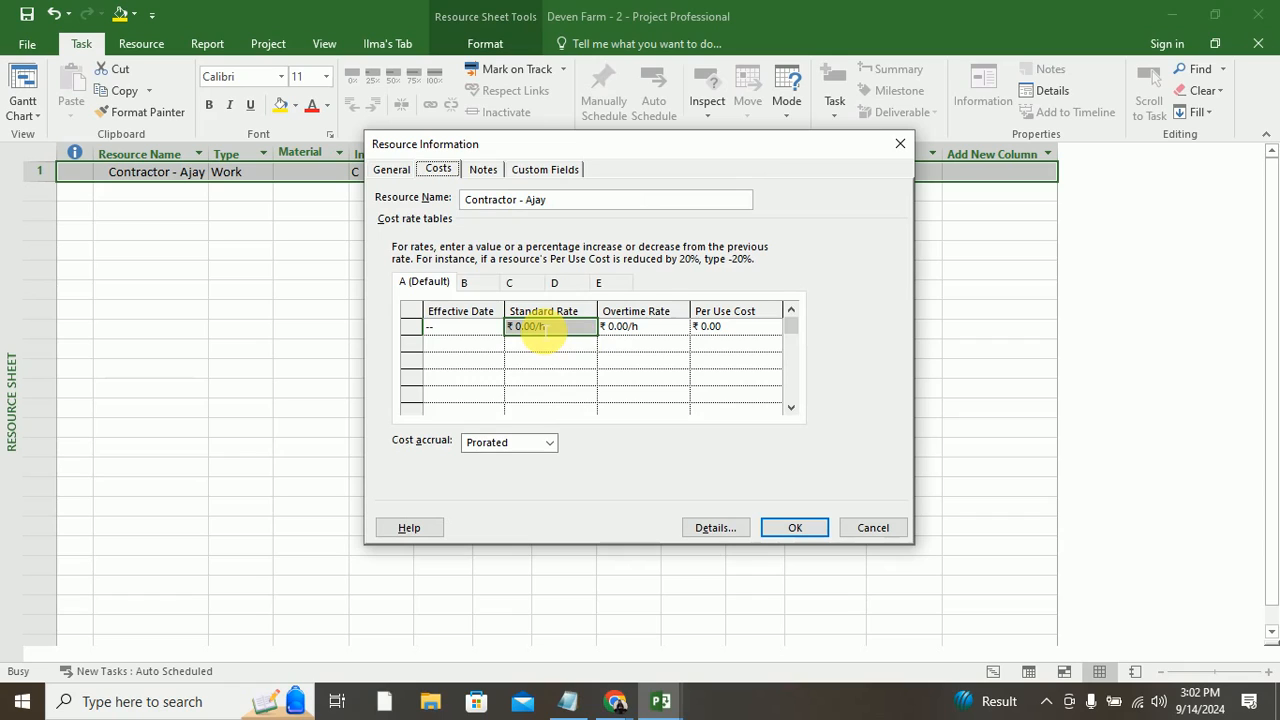
{"action": "left_click", "coordinate": [532, 338]}
{"action": "key", "text": "BackSpace"}
{"action": "type", "text": "1"}
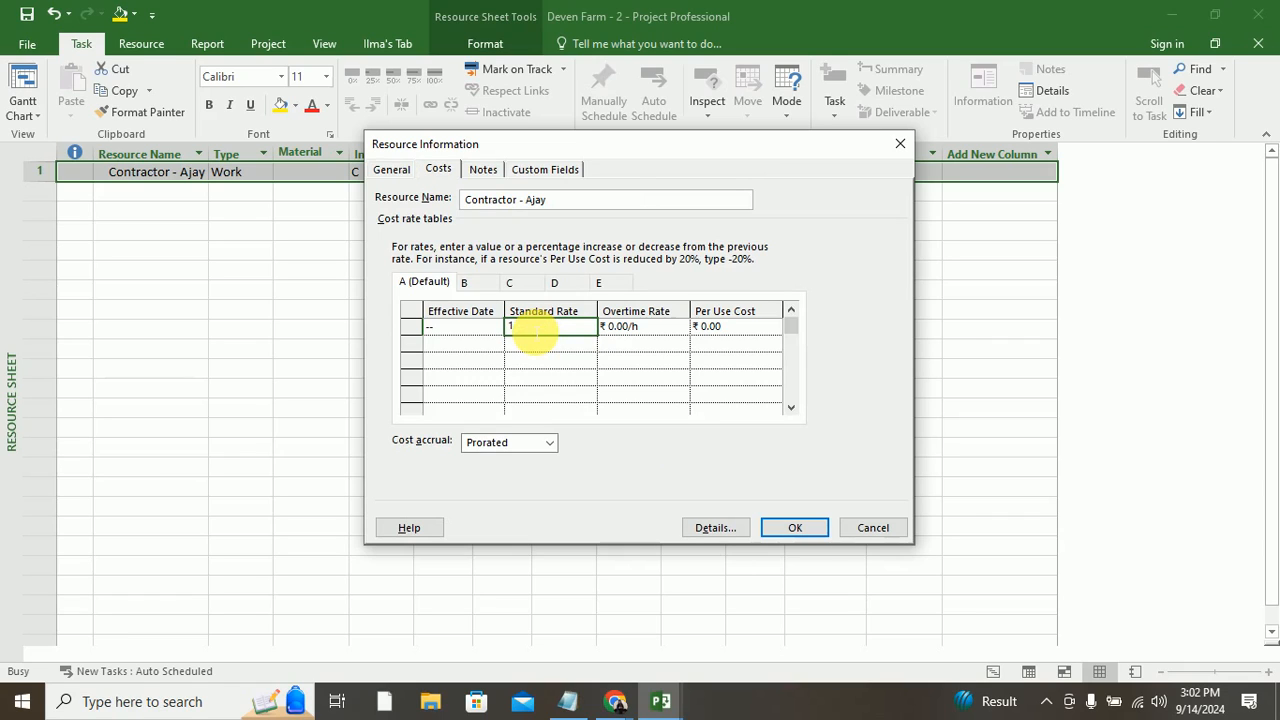
{"action": "type", "text": "50"}
{"action": "key", "text": "Return"}
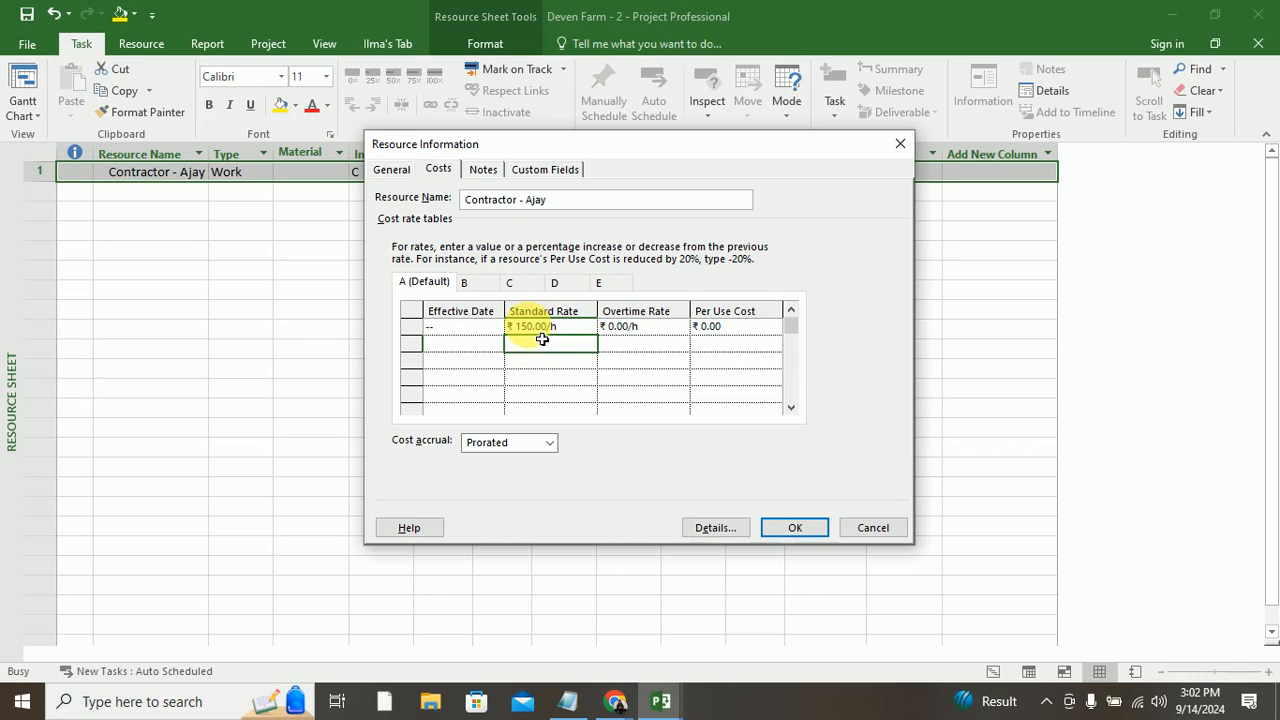
{"action": "left_click_drag", "start_coordinate": [678, 149], "coordinate": [660, 222]}
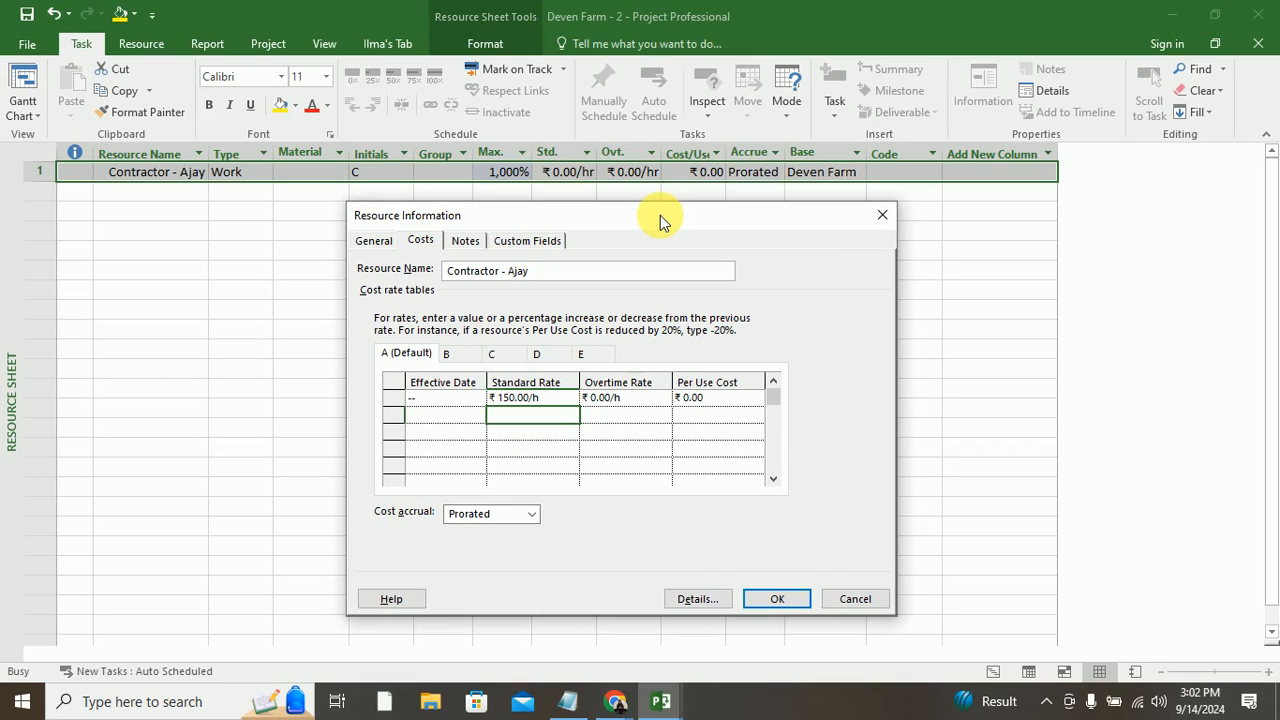
{"action": "left_click", "coordinate": [768, 598]}
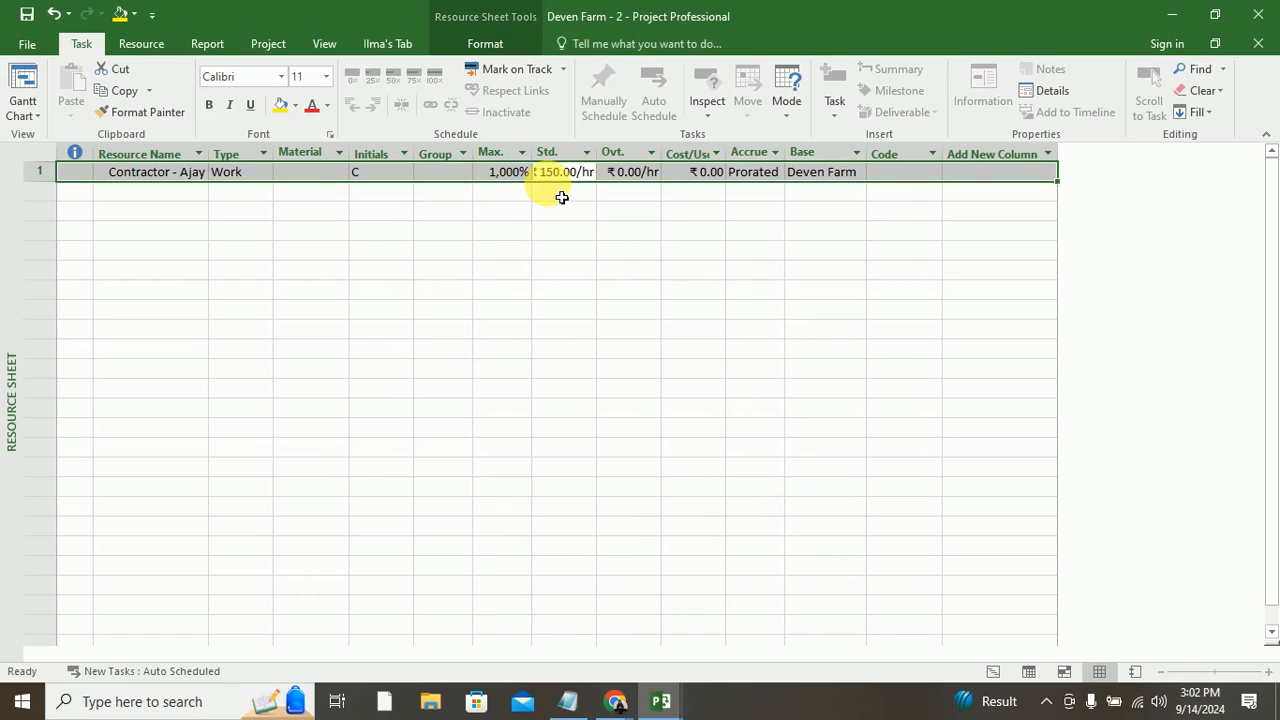
Step: Add a second work resource in the next row, named "Contractor -" followed by that contractor's first name
{"action": "left_click", "coordinate": [160, 197]}
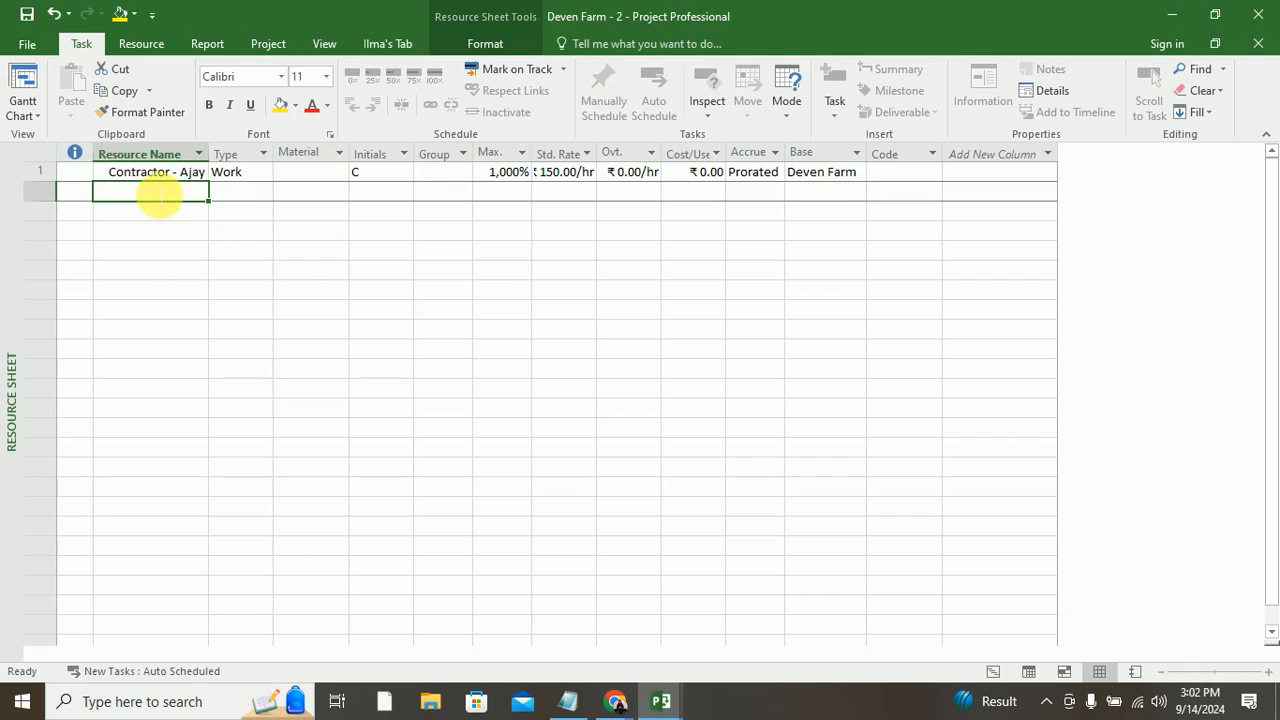
{"action": "type", "text": "Contractor - De"}
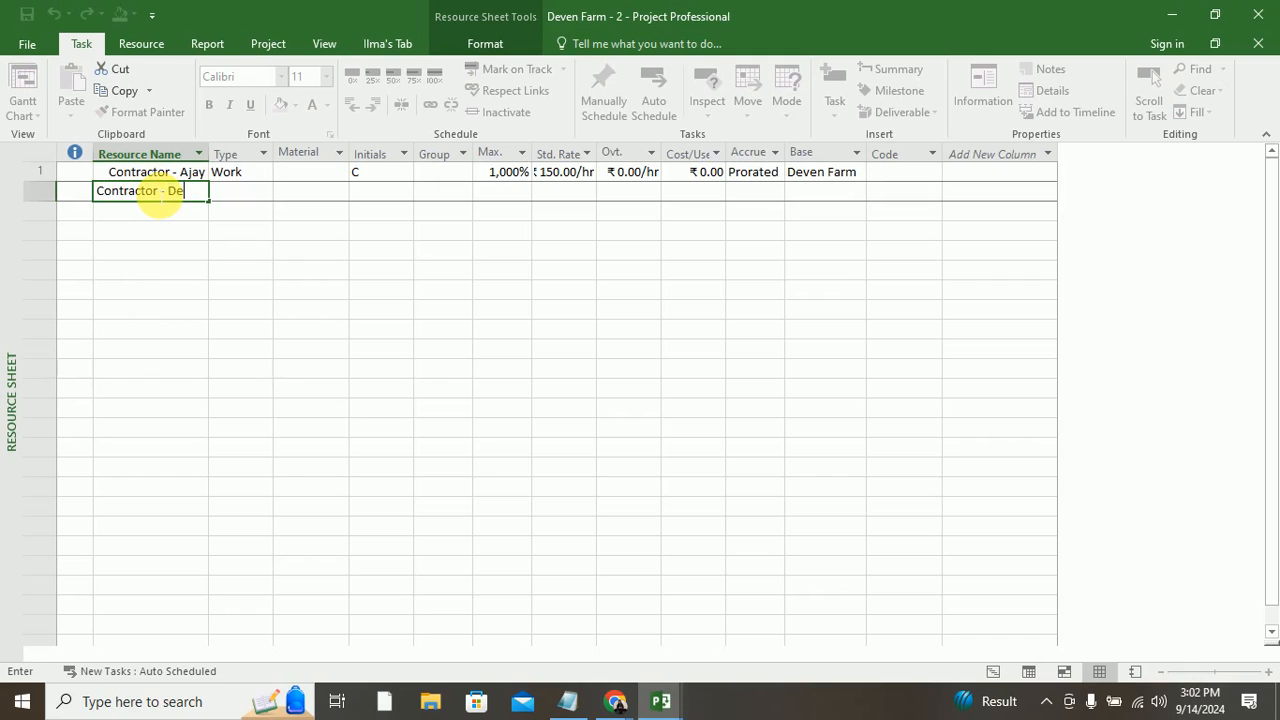
{"action": "key", "text": "BackSpace"}
{"action": "key", "text": "BackSpace"}
{"action": "type", "text": "Rakesh"}
{"action": "left_click", "coordinate": [257, 206]}
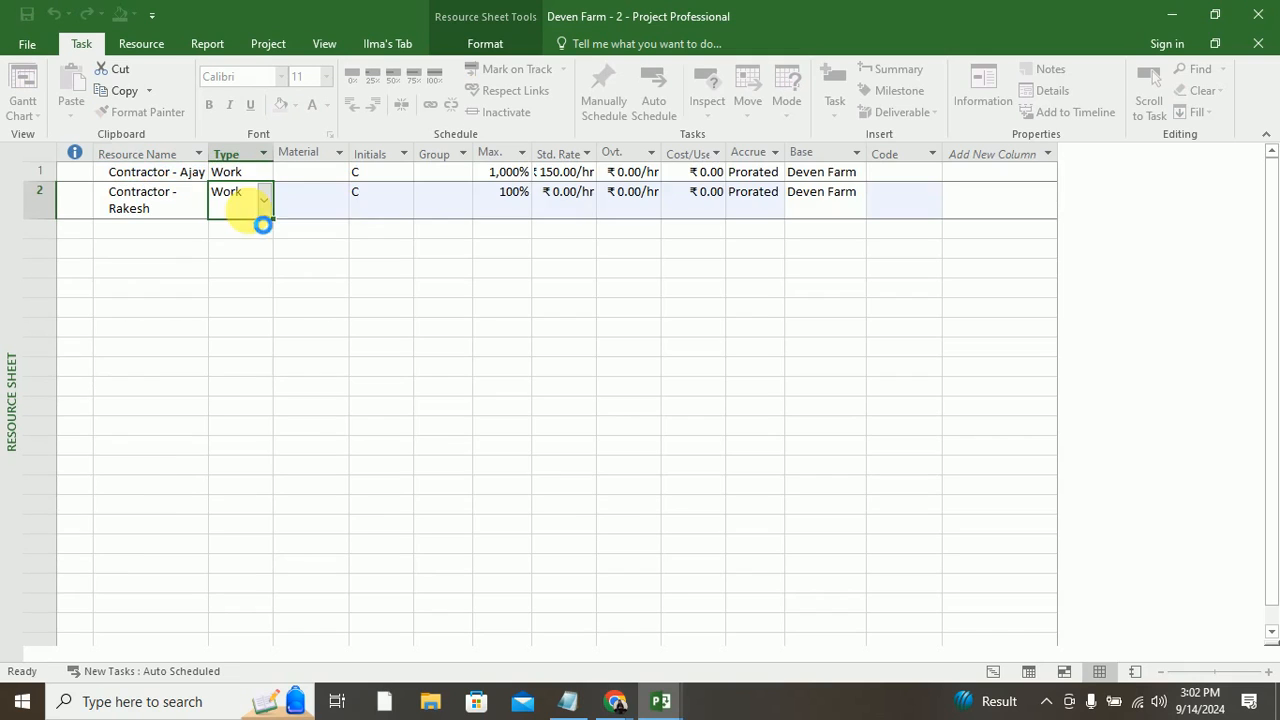
Step: Set the second contractor's initials to CR in its general Resource Information
{"action": "double_click", "coordinate": [367, 203]}
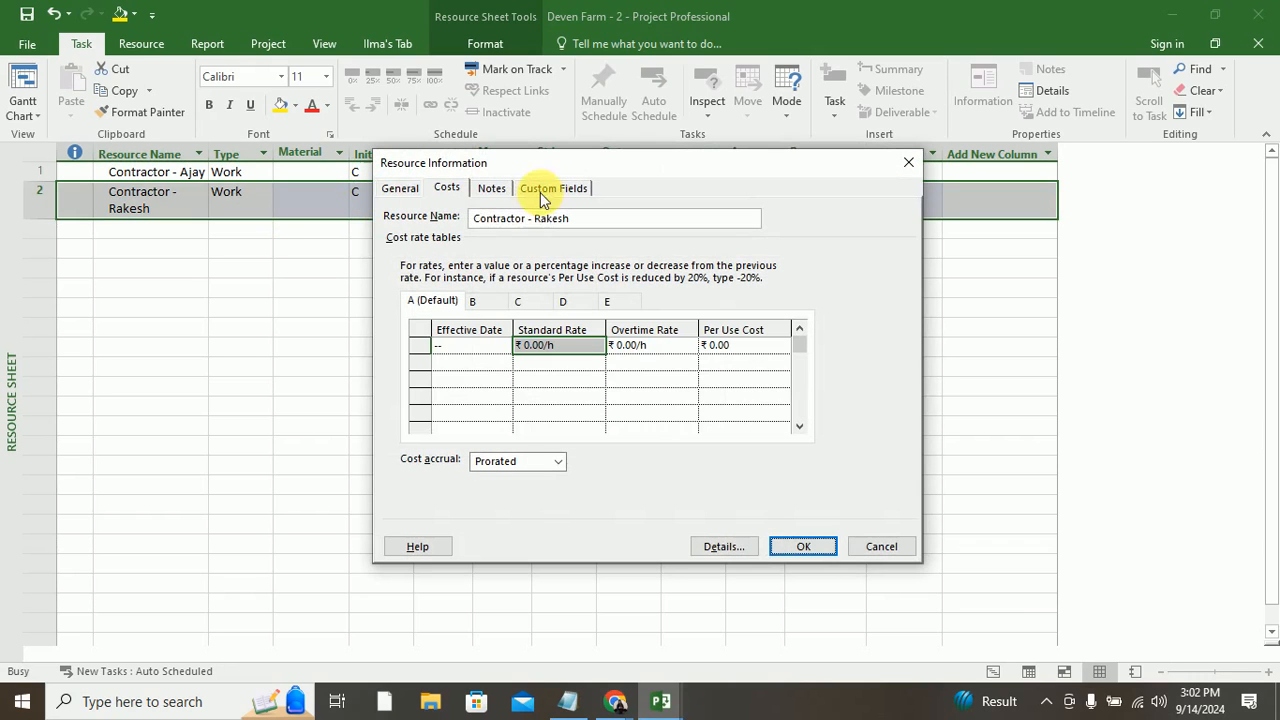
{"action": "left_click", "coordinate": [392, 169]}
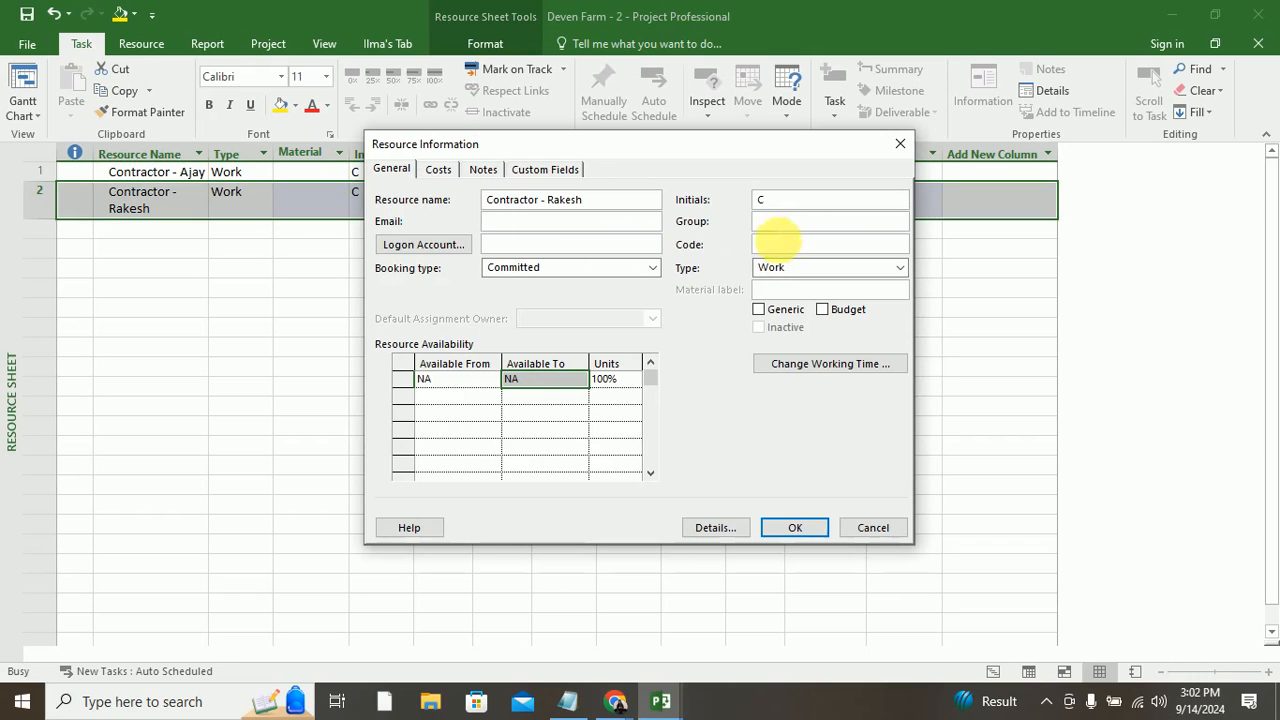
{"action": "left_click", "coordinate": [791, 203]}
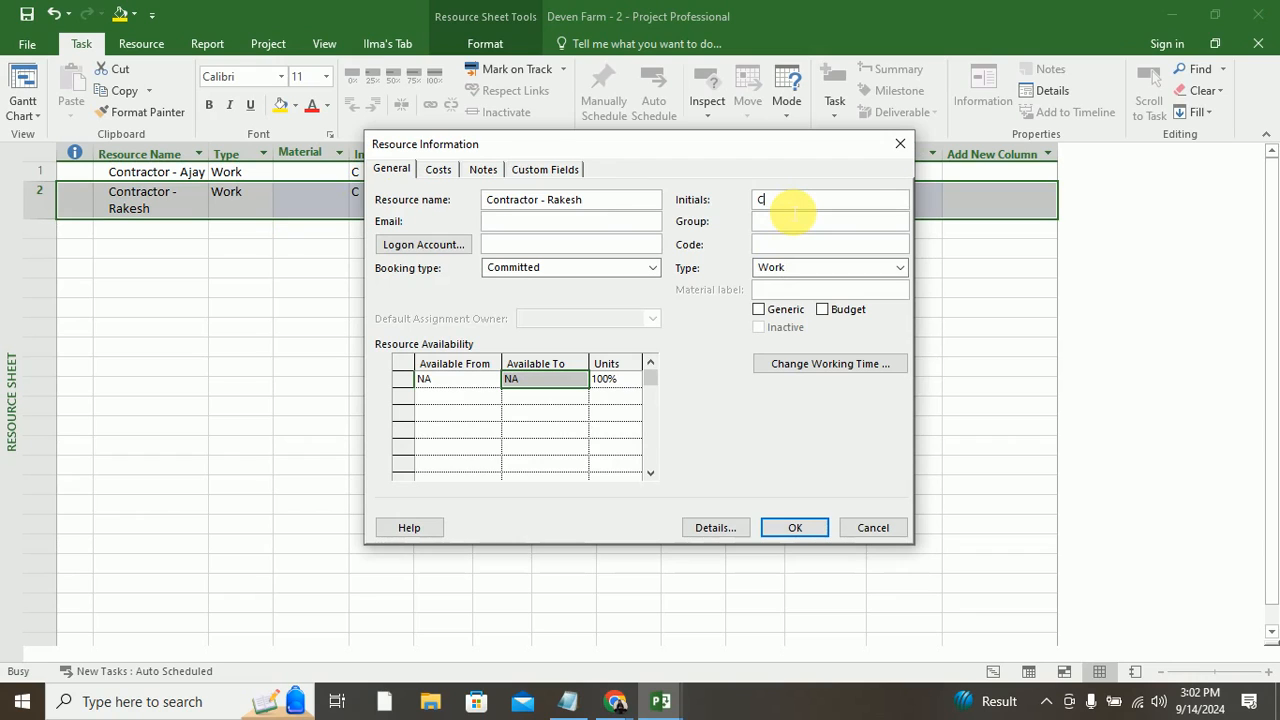
{"action": "type", "text": "1"}
{"action": "key", "text": "BackSpace"}
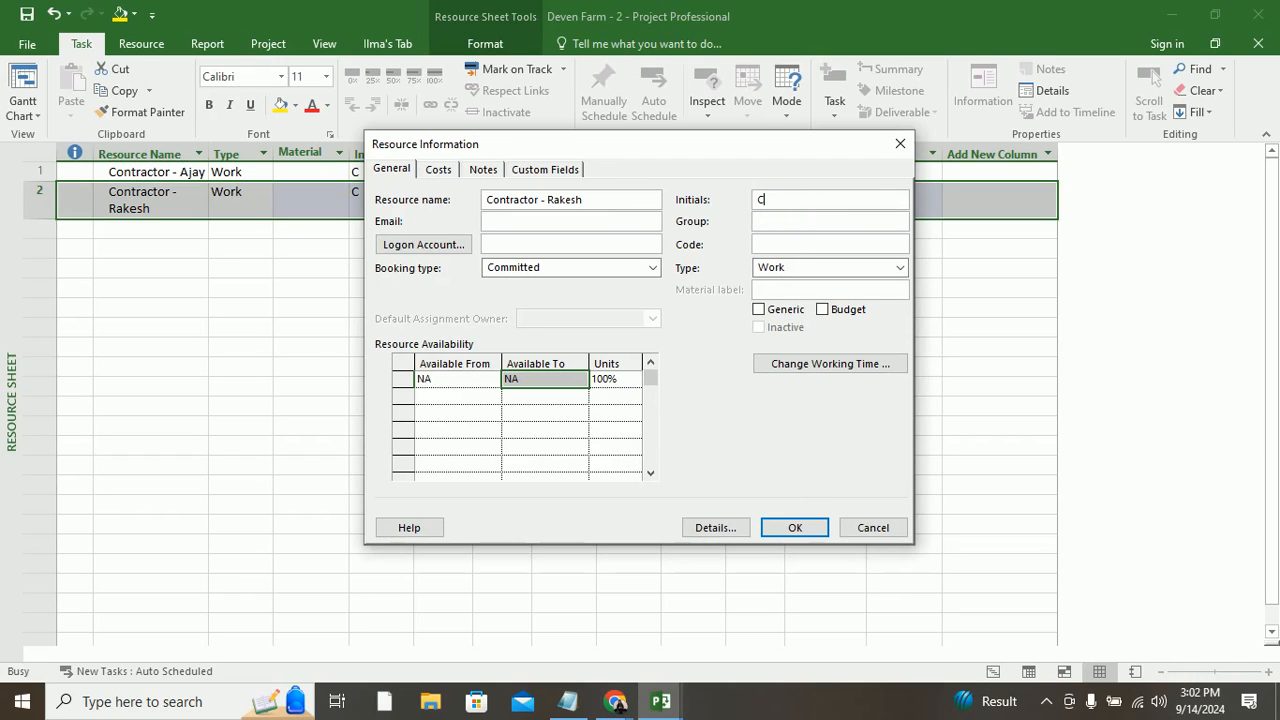
{"action": "type", "text": "R"}
{"action": "left_click", "coordinate": [797, 530]}
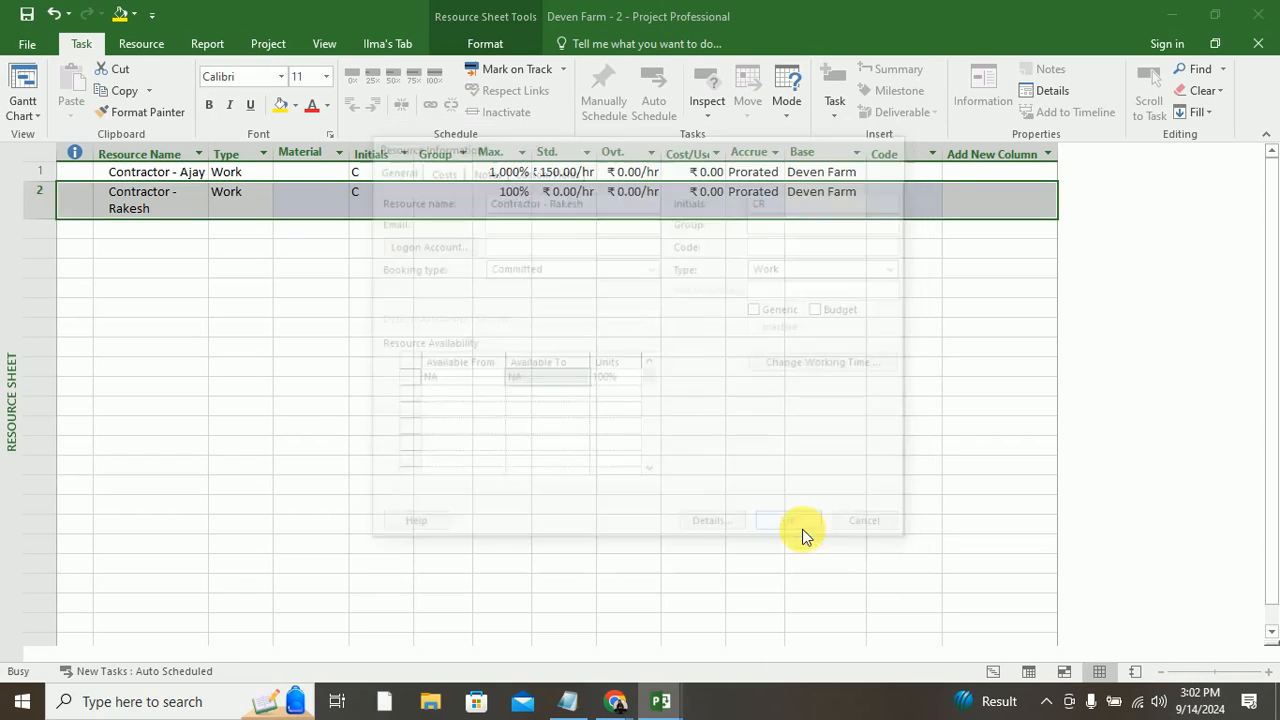
Step: Raise the second contractor's maximum units to 500%
{"action": "left_click", "coordinate": [520, 197]}
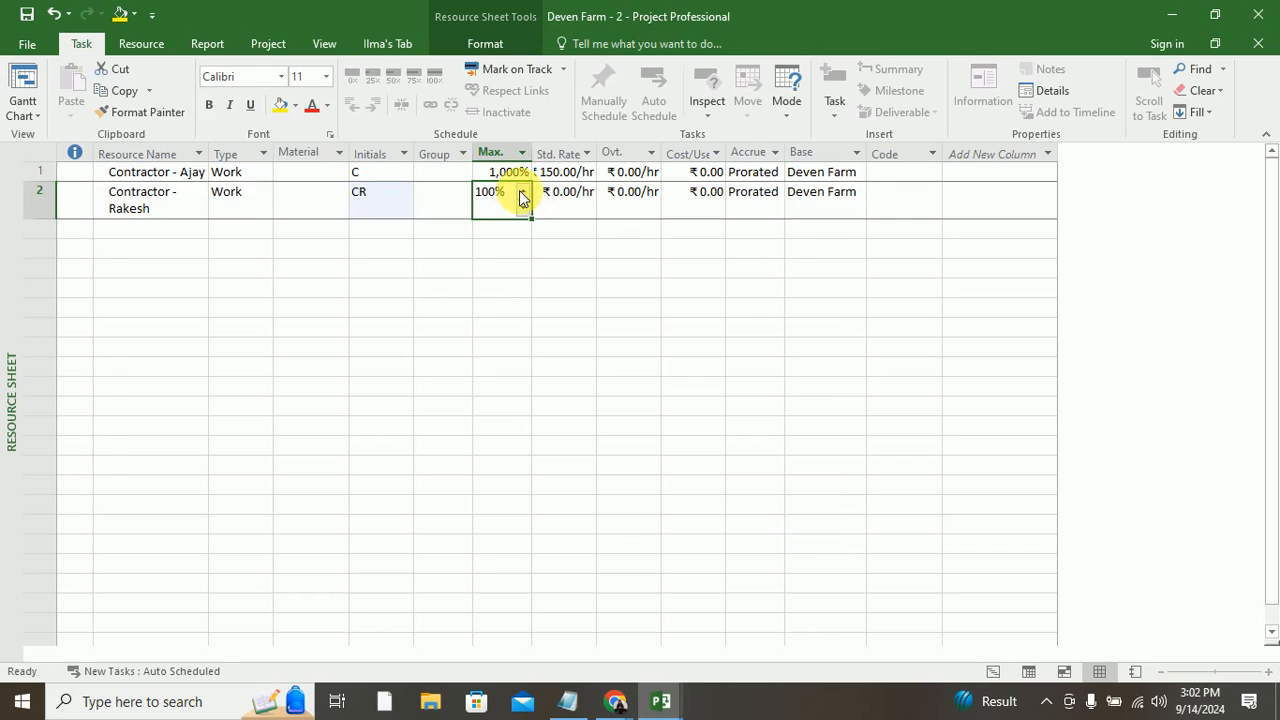
{"action": "left_click", "coordinate": [519, 190]}
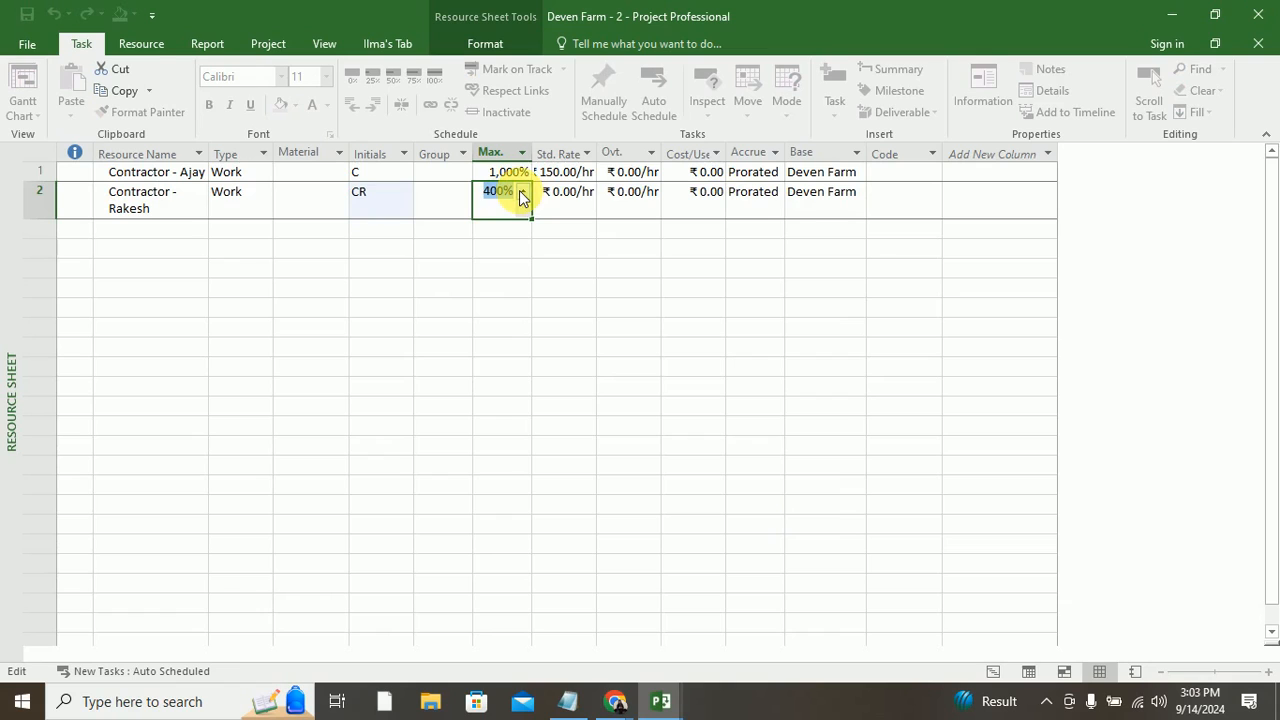
{"action": "left_click", "coordinate": [519, 190]}
{"action": "left_click", "coordinate": [548, 250]}
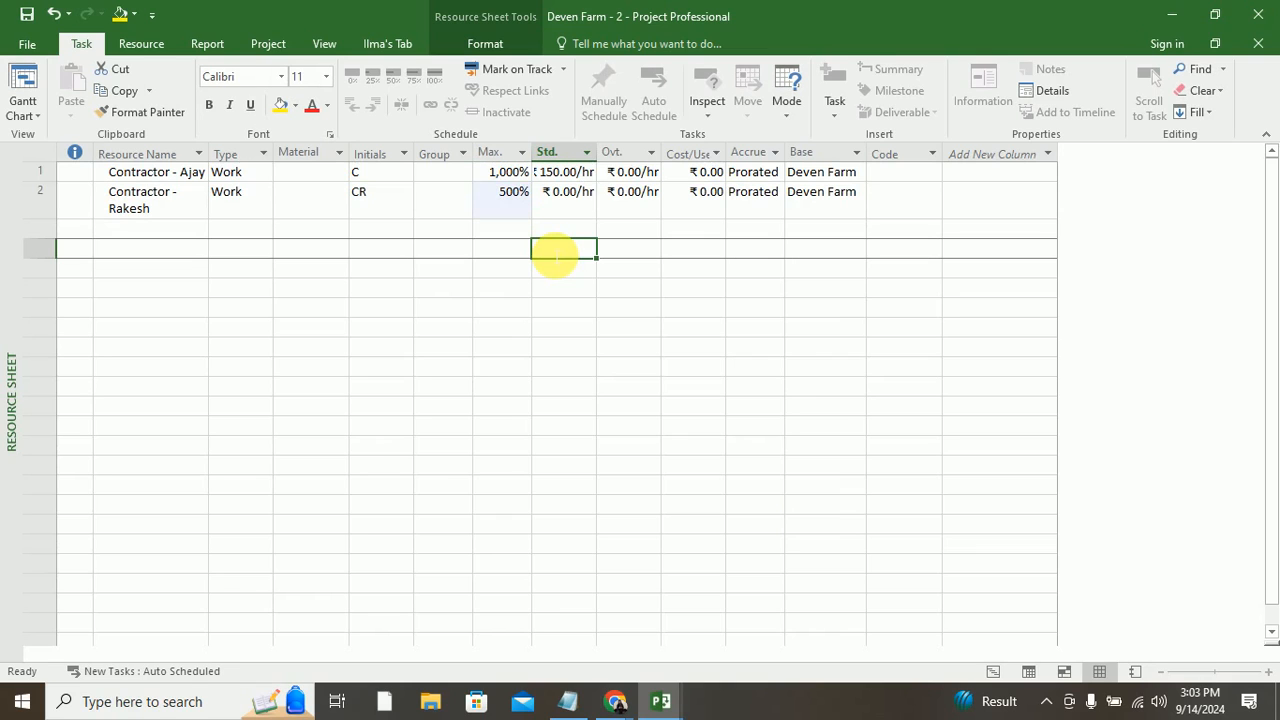
Step: Set the second contractor's standard rate to ₹200.00/hr in the resource table
{"action": "left_click", "coordinate": [566, 210]}
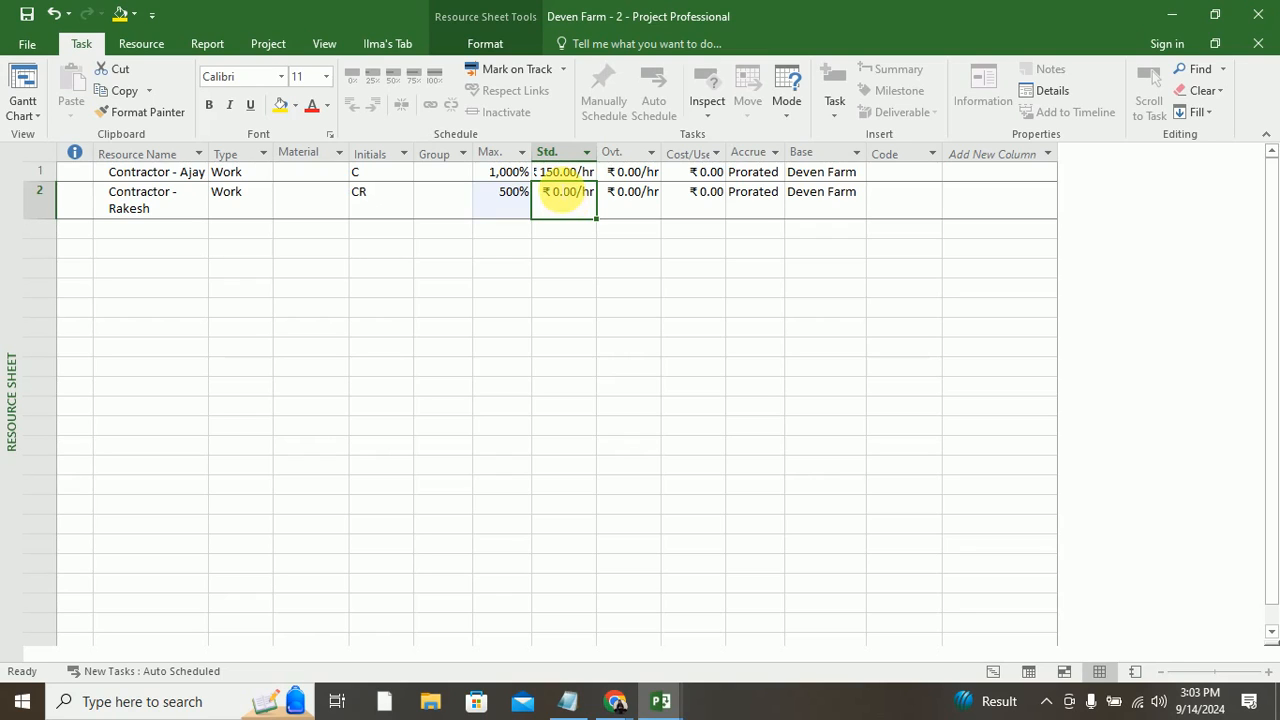
{"action": "left_click", "coordinate": [563, 192]}
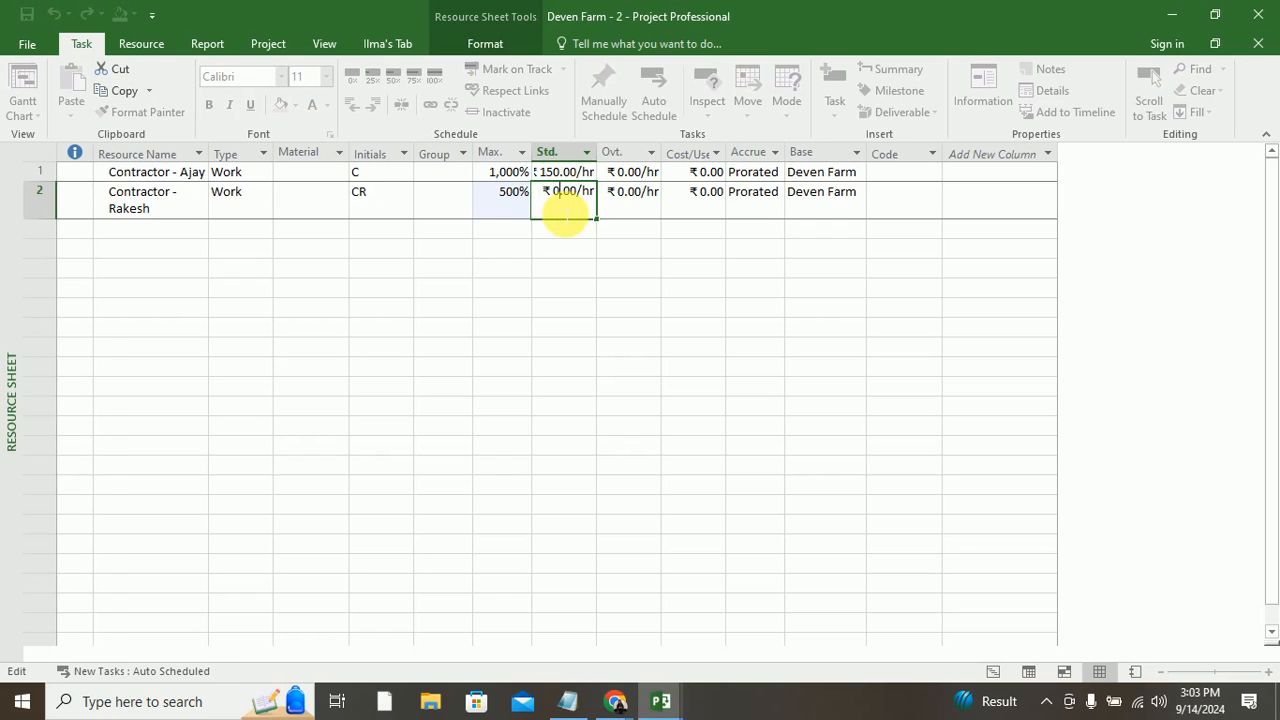
{"action": "key", "text": "BackSpace"}
{"action": "type", "text": "200"}
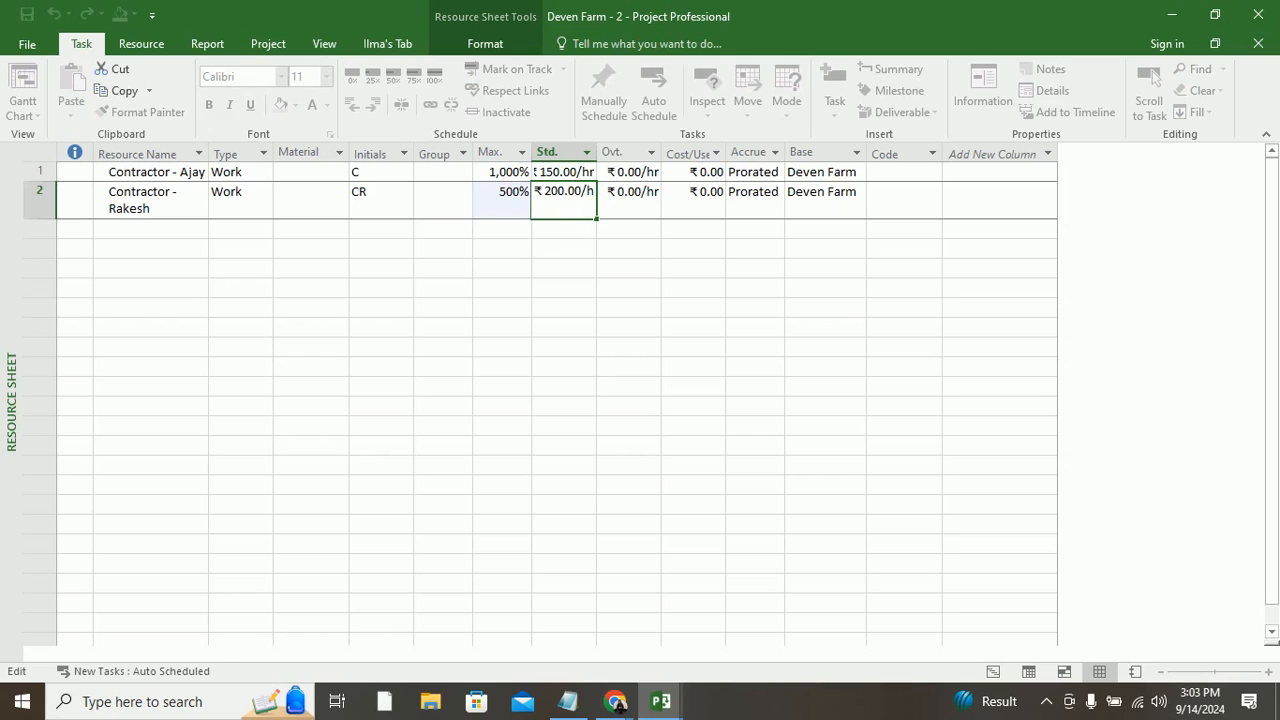
{"action": "key", "text": "Return"}
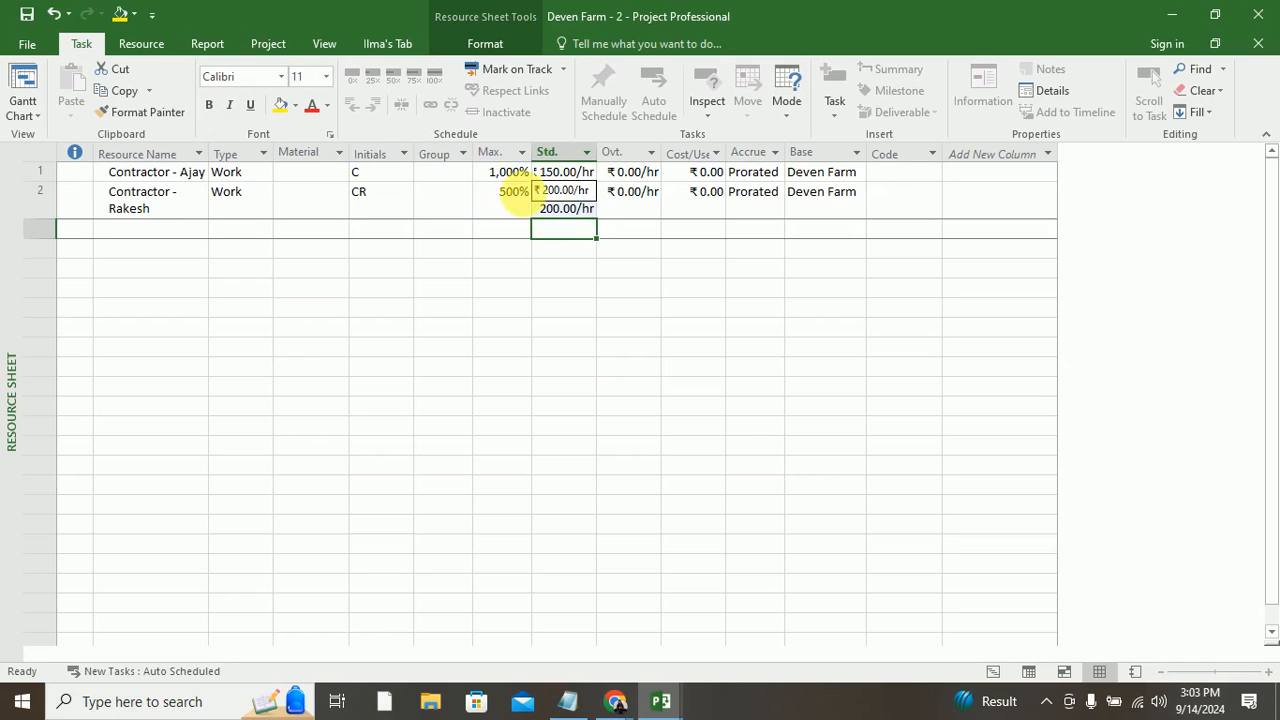
Step: Return to the Gantt Chart view and select the Civil Modification task under Entrance Hall And Stair Hall
{"action": "left_click", "coordinate": [30, 122]}
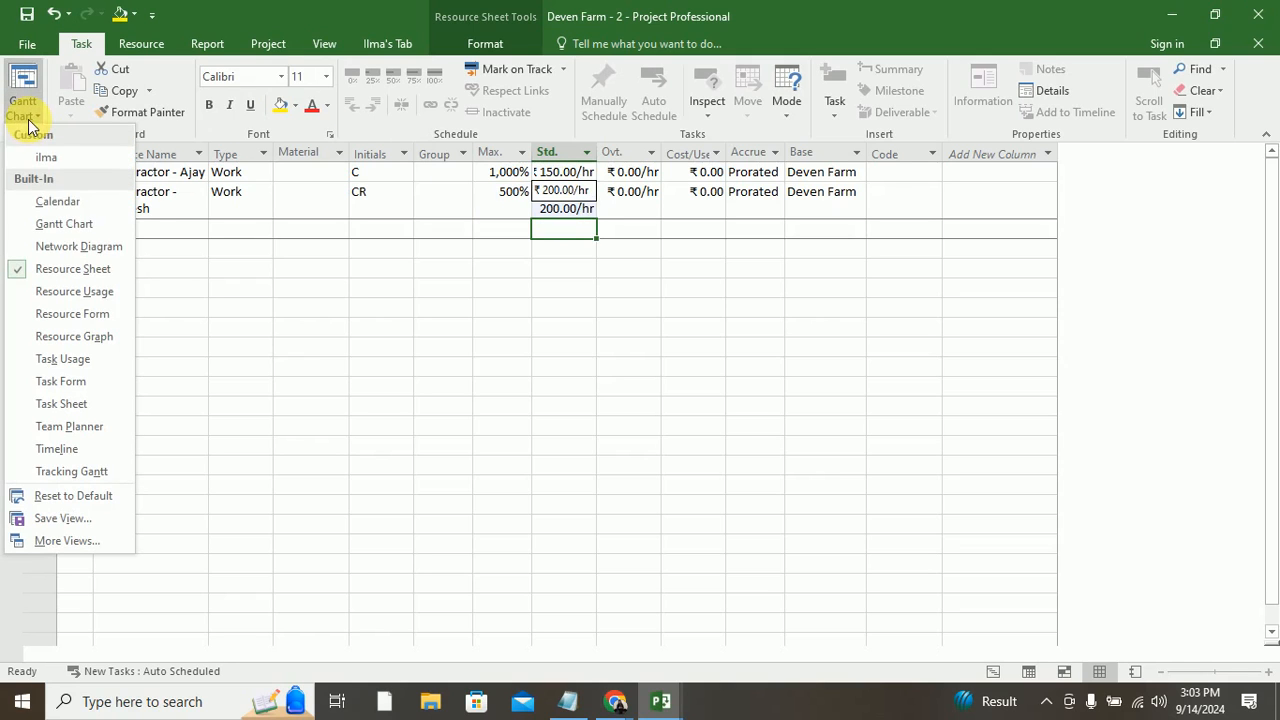
{"action": "left_click", "coordinate": [62, 222]}
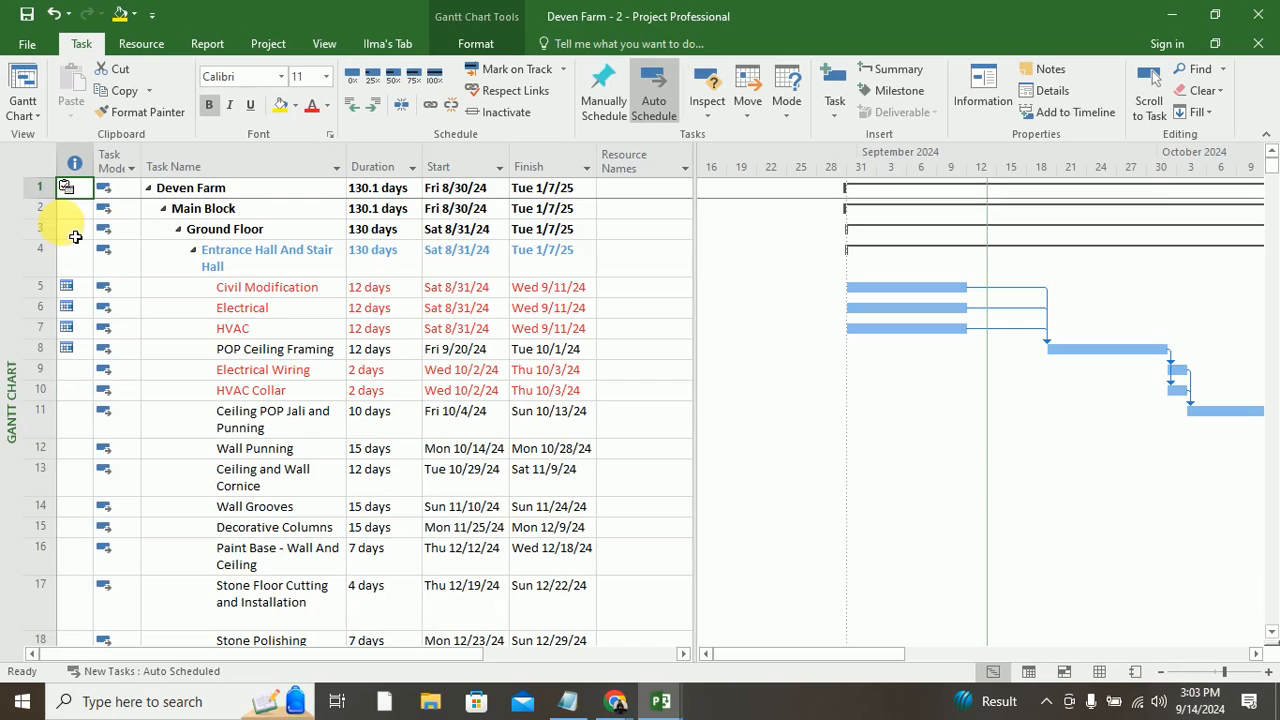
{"action": "left_click", "coordinate": [198, 285]}
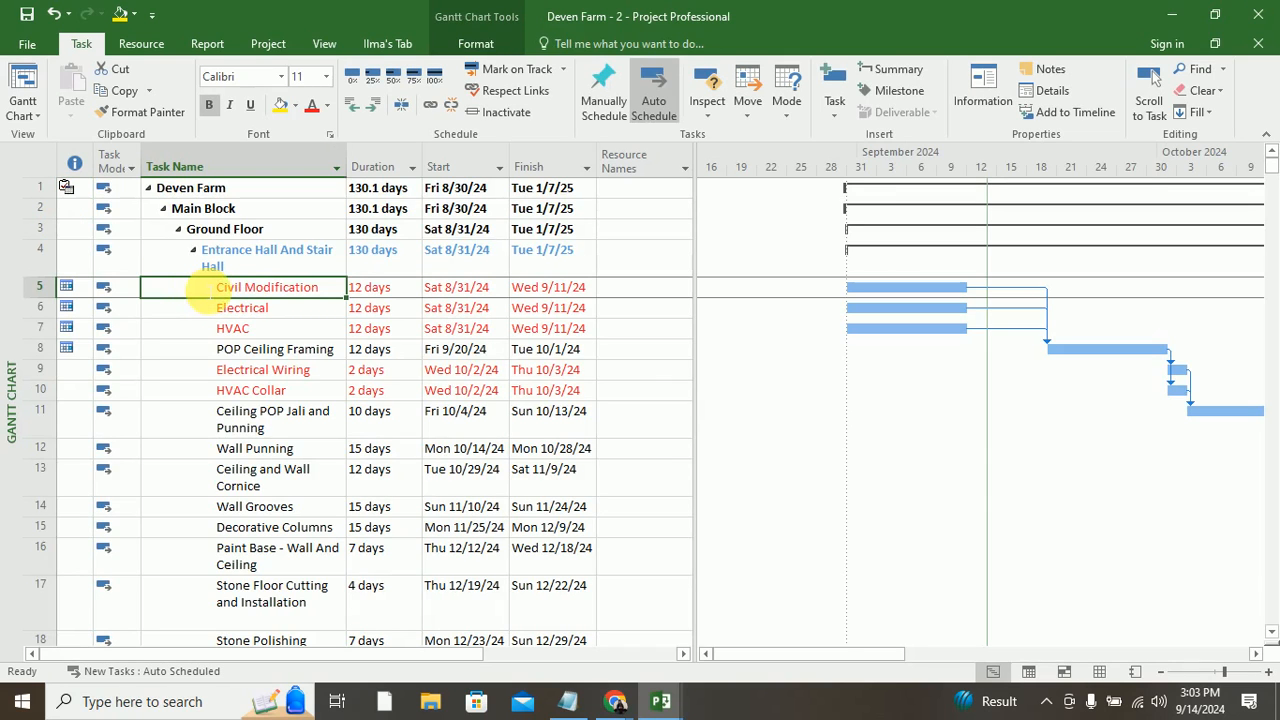
{"action": "left_click", "coordinate": [268, 44]}
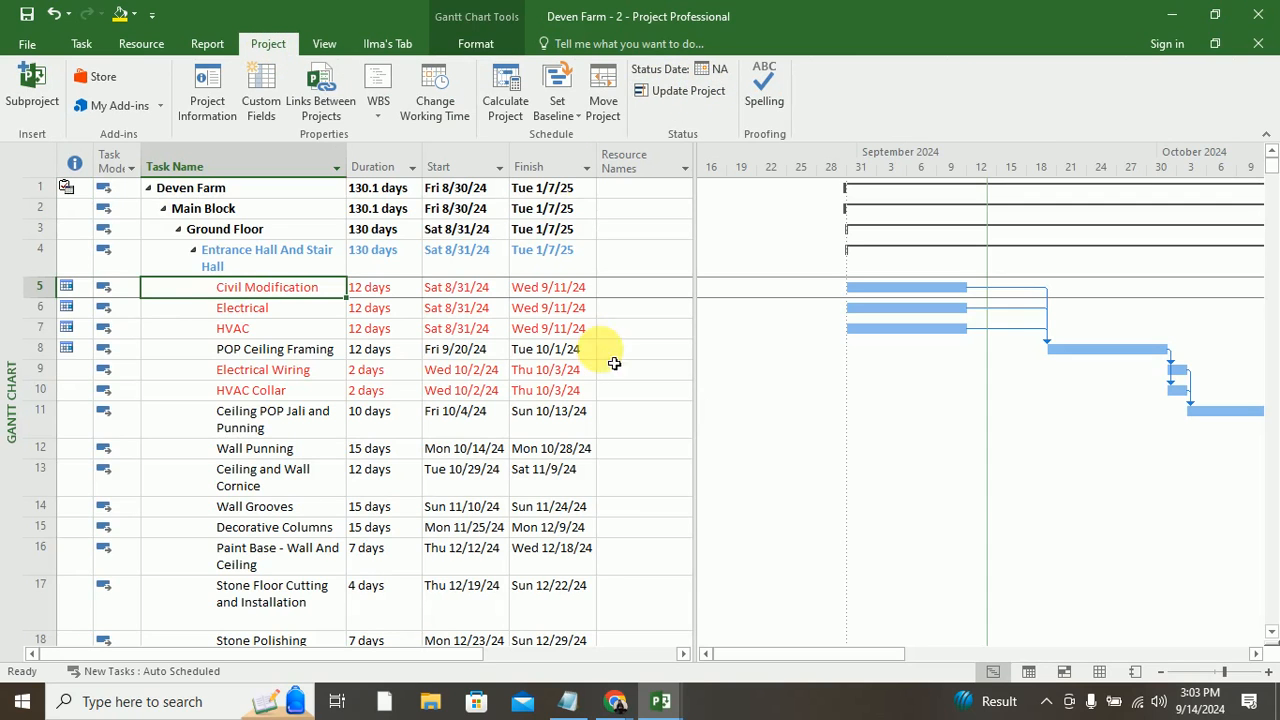
{"action": "left_click", "coordinate": [684, 654]}
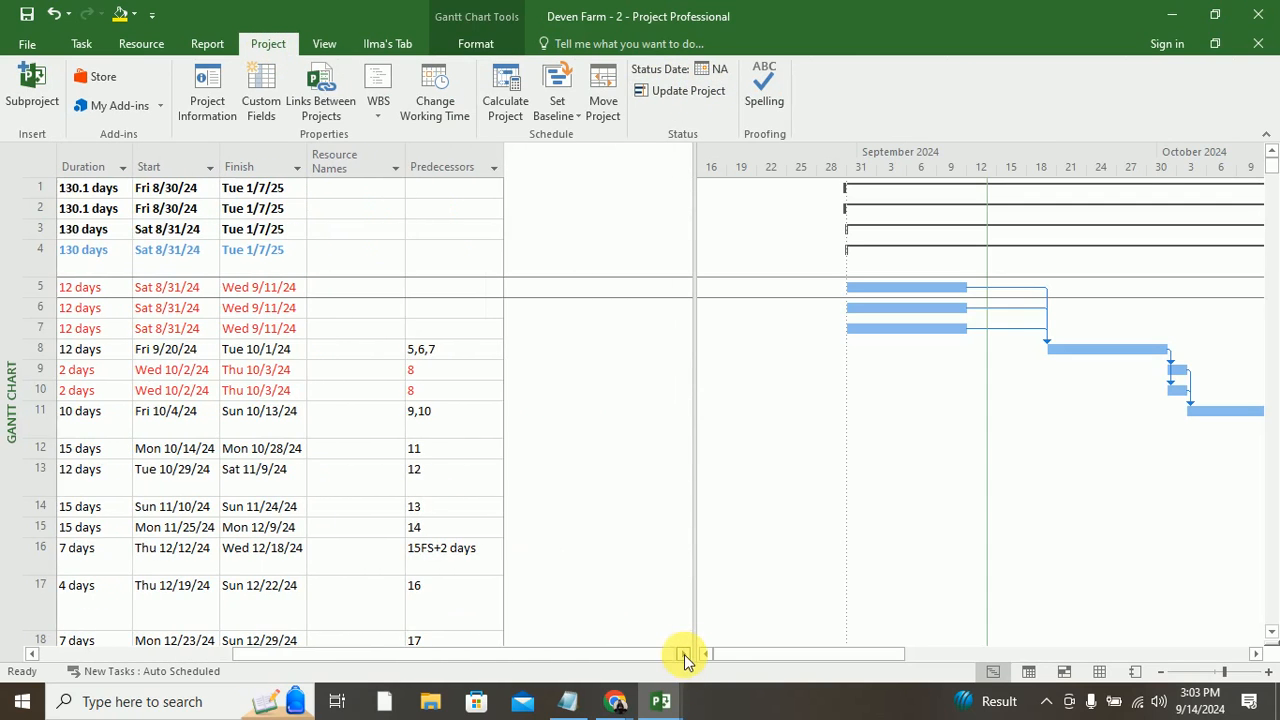
Step: Assign both contractor resources to the Civil Modification task under Entrance Hall And Stair Hall
{"action": "left_click", "coordinate": [395, 288]}
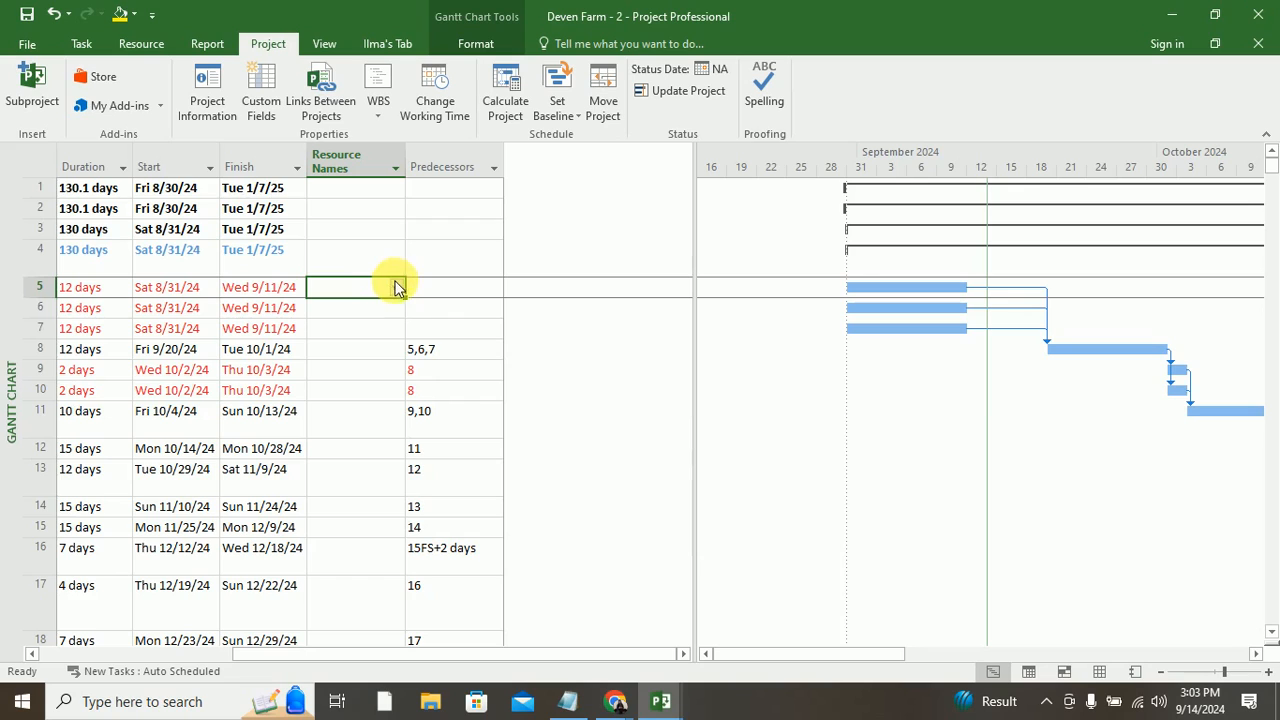
{"action": "left_click", "coordinate": [394, 288]}
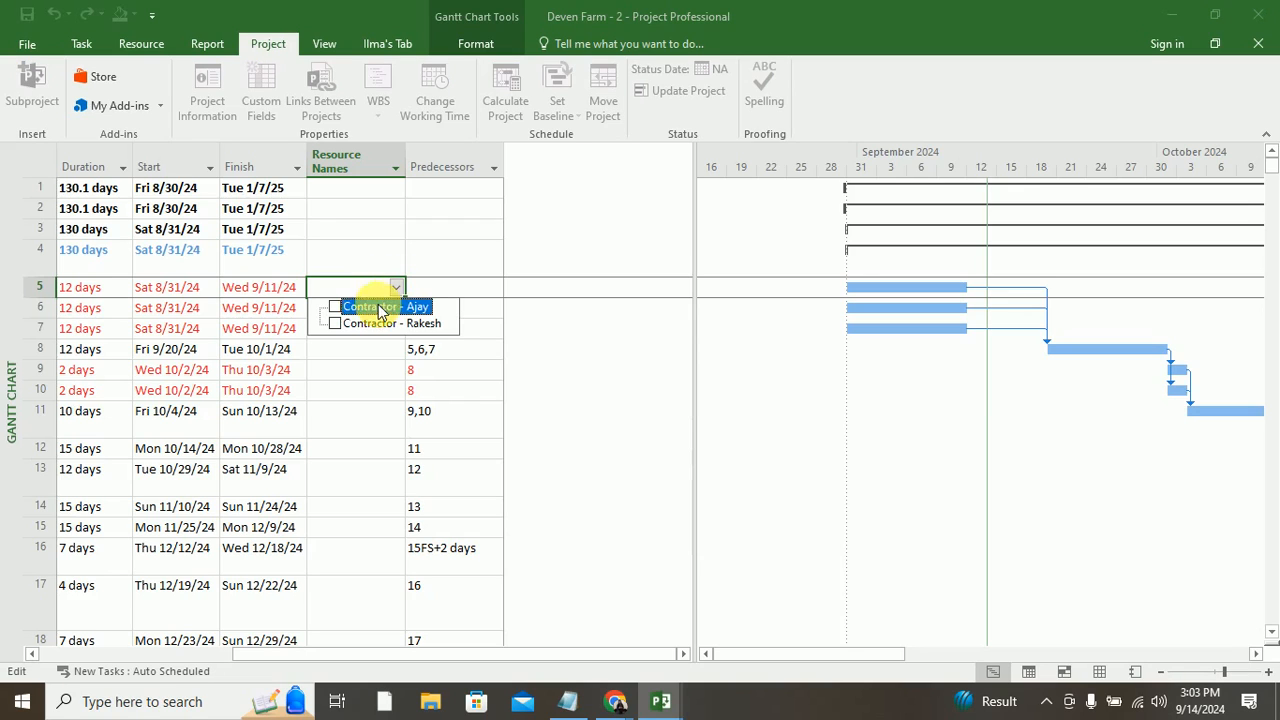
{"action": "left_click", "coordinate": [334, 309]}
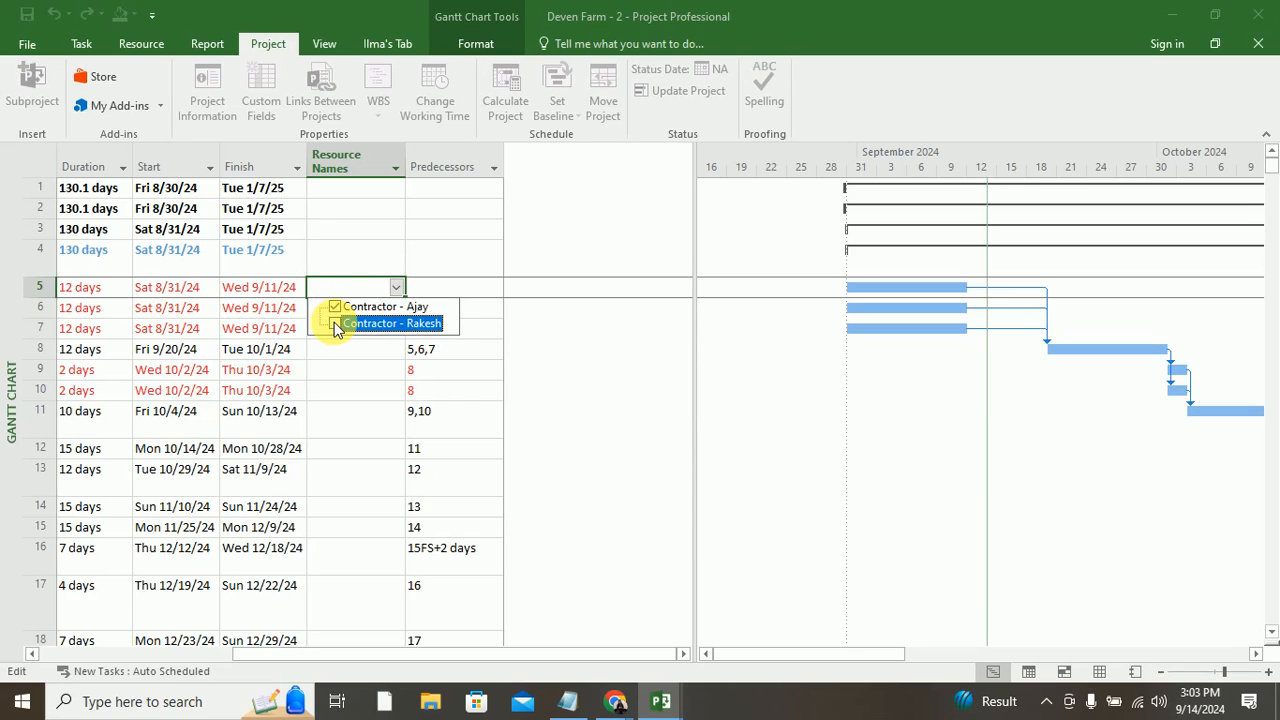
{"action": "left_click", "coordinate": [336, 326]}
{"action": "left_click", "coordinate": [598, 327]}
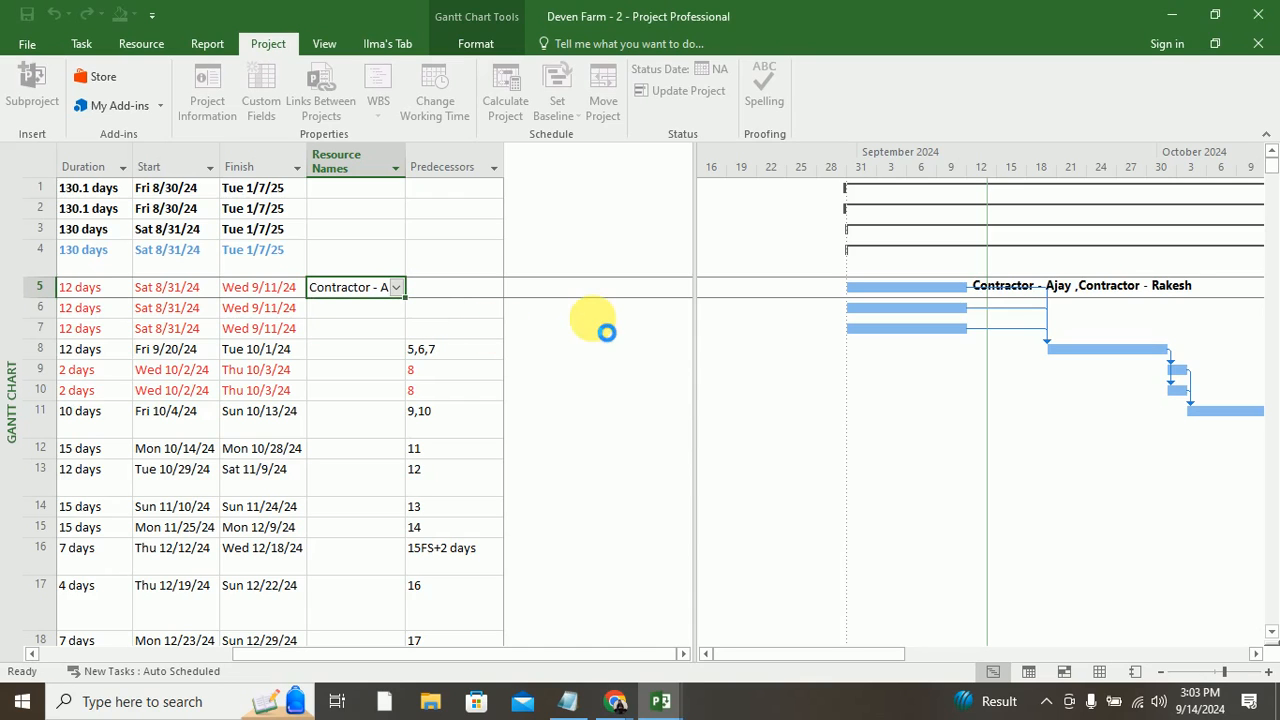
Step: Set the first contractor's assignment units to 500% in the Civil Modification task's resource information
{"action": "double_click", "coordinate": [338, 292]}
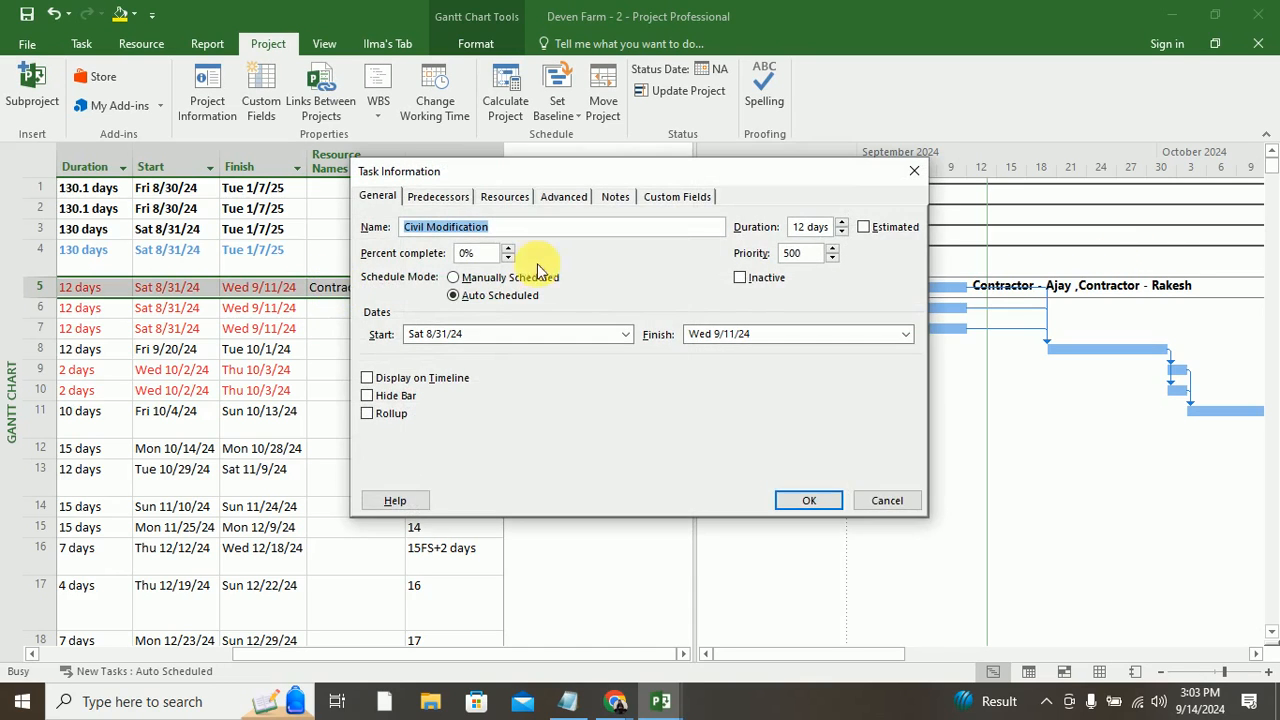
{"action": "left_click", "coordinate": [440, 197]}
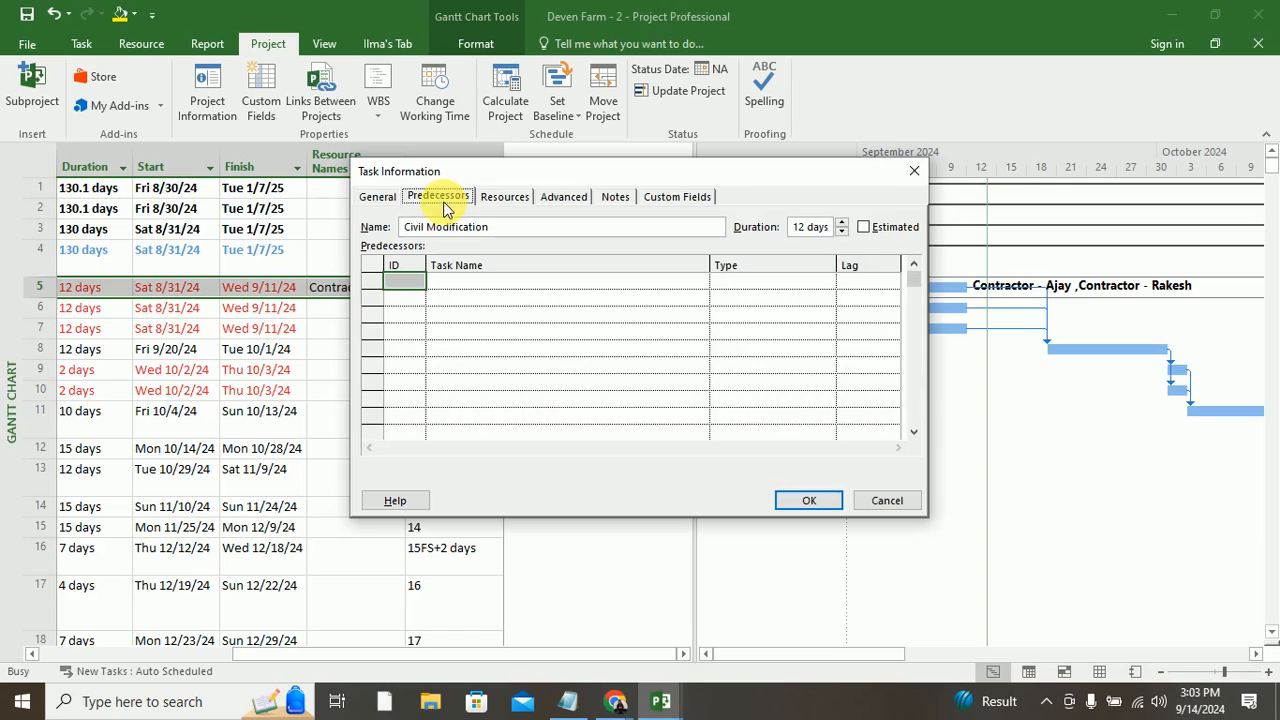
{"action": "left_click", "coordinate": [504, 197]}
{"action": "left_click", "coordinate": [748, 280]}
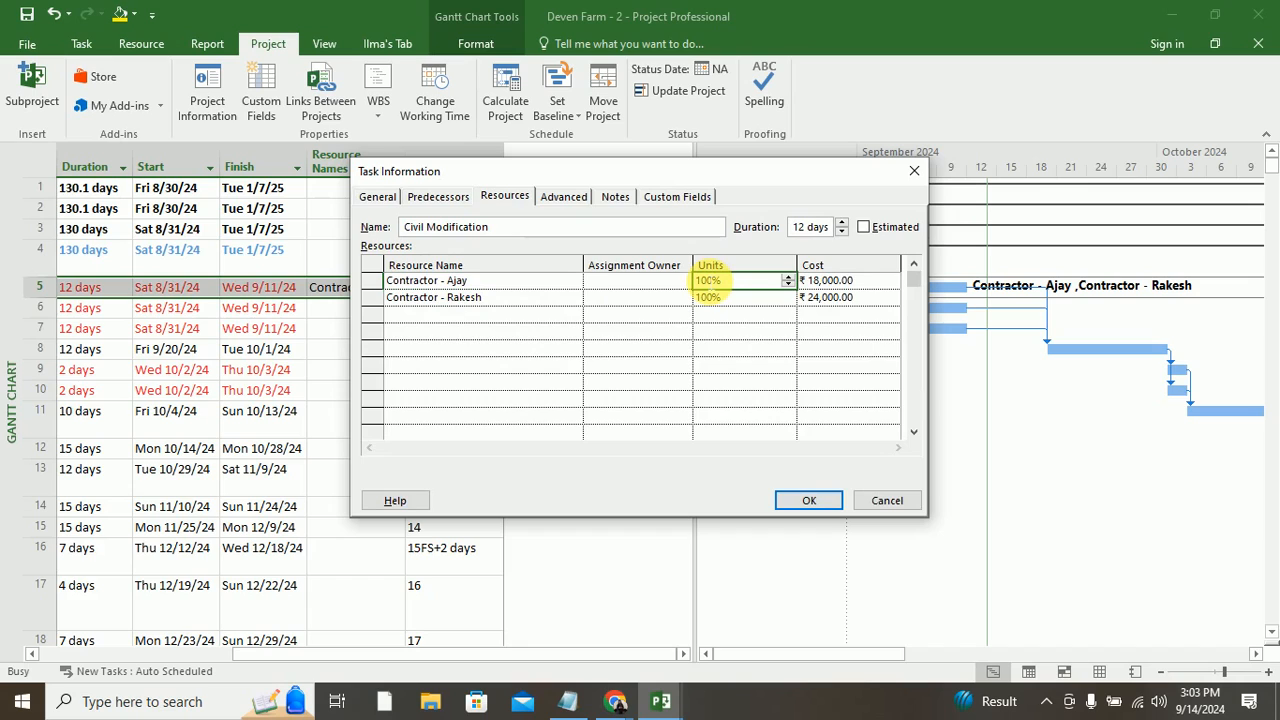
{"action": "left_click", "coordinate": [789, 278]}
{"action": "left_click", "coordinate": [789, 278]}
{"action": "left_click", "coordinate": [789, 278]}
{"action": "left_click", "coordinate": [789, 278]}
{"action": "left_click", "coordinate": [789, 278]}
{"action": "left_click", "coordinate": [789, 278]}
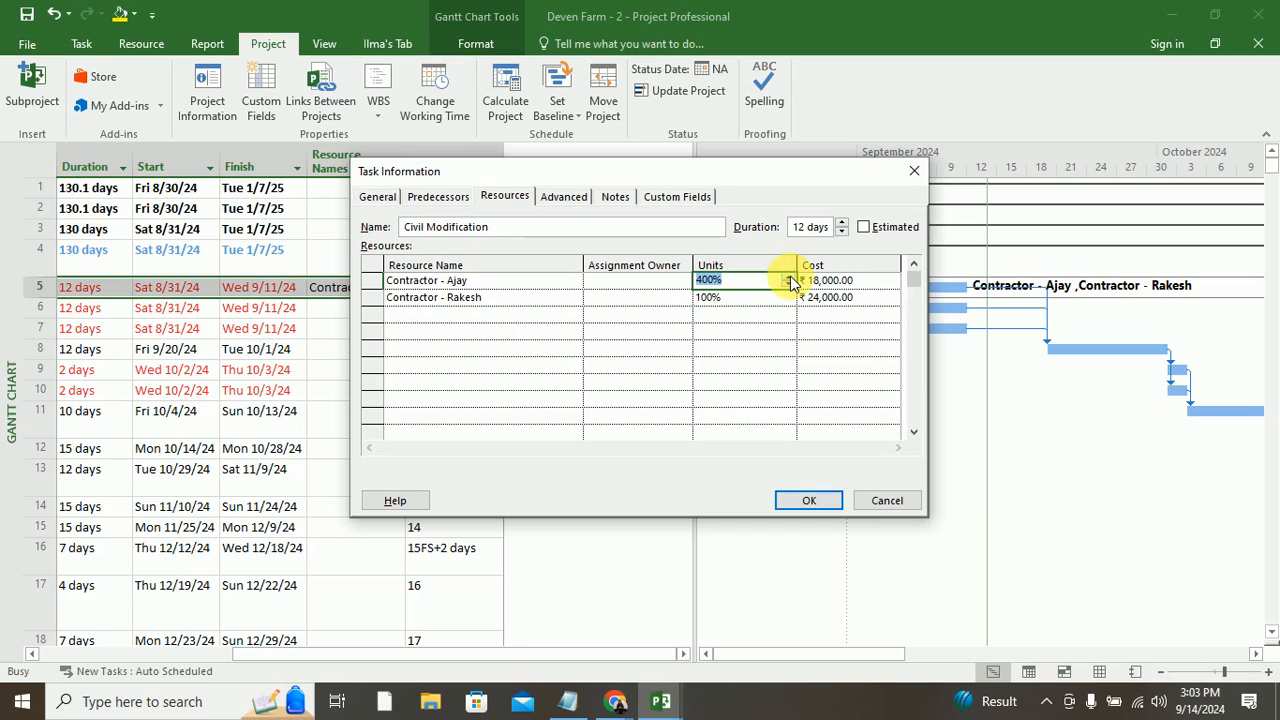
{"action": "left_click", "coordinate": [789, 278]}
{"action": "left_click", "coordinate": [789, 280]}
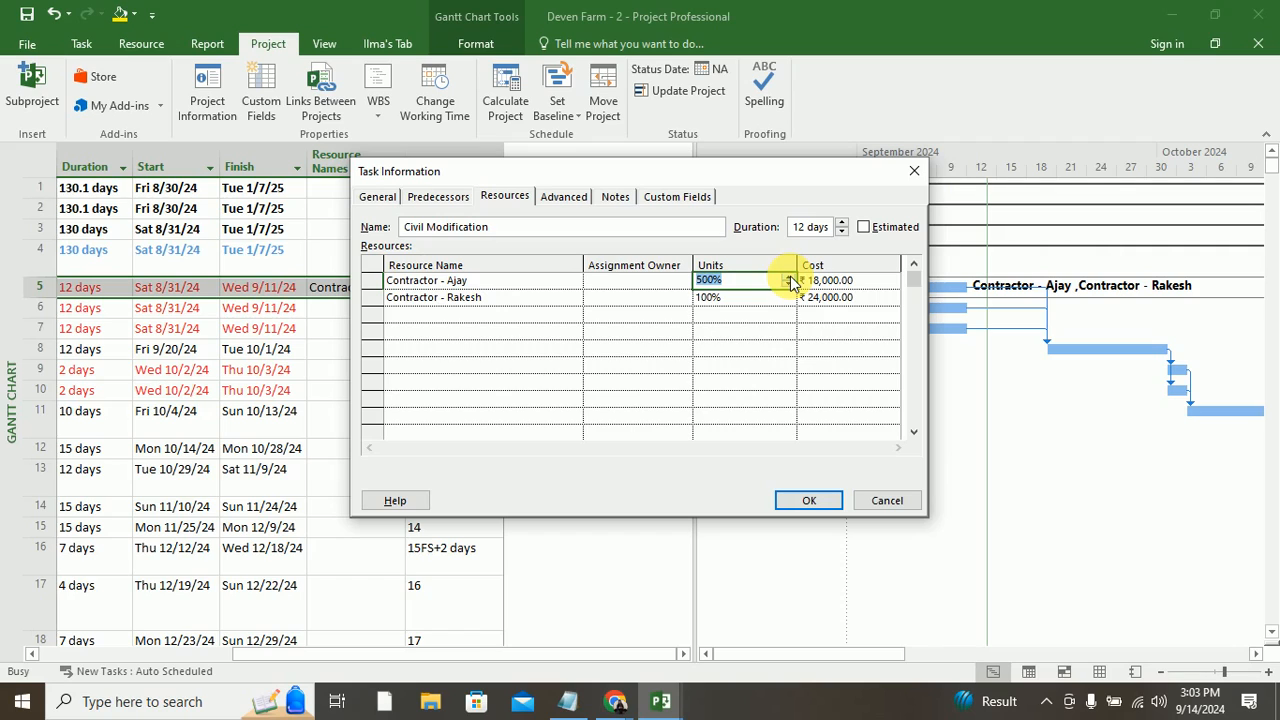
Step: Set the second contractor's assignment units on Civil Modification to 500% and apply the task changes
{"action": "left_click", "coordinate": [735, 300]}
{"action": "left_click", "coordinate": [689, 298]}
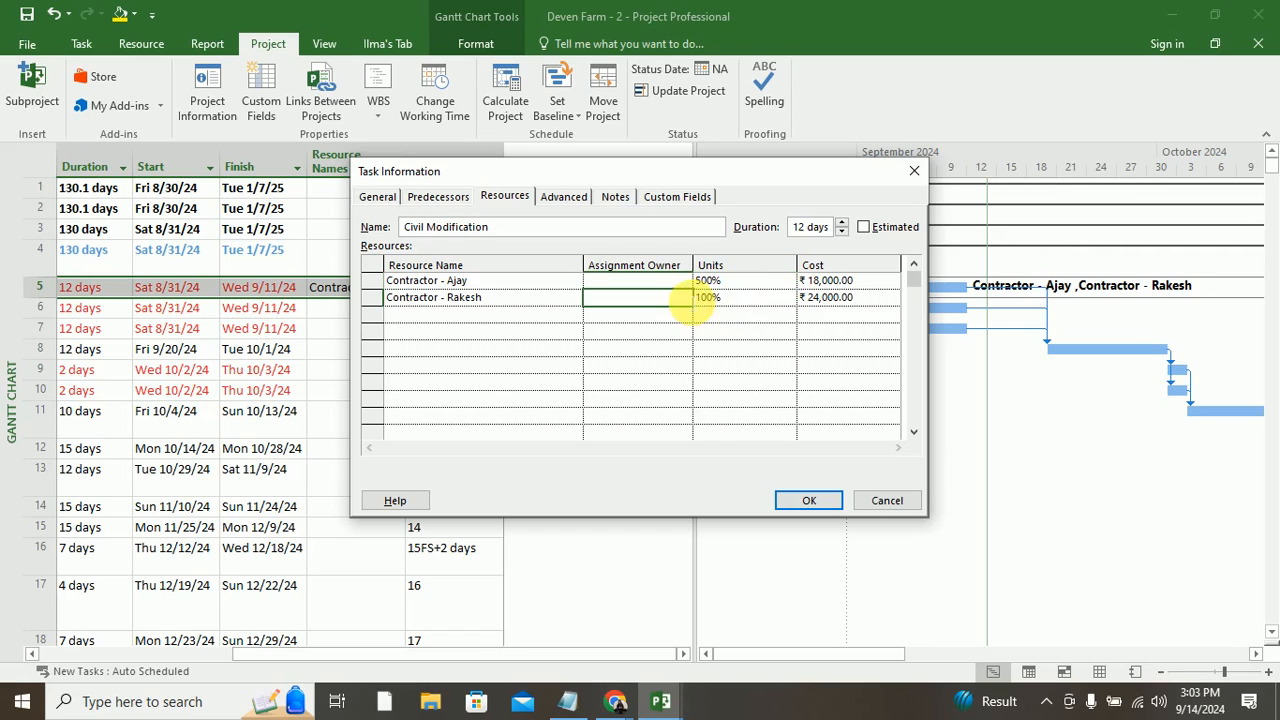
{"action": "left_click", "coordinate": [766, 302]}
{"action": "left_click", "coordinate": [788, 295]}
{"action": "left_click", "coordinate": [788, 295]}
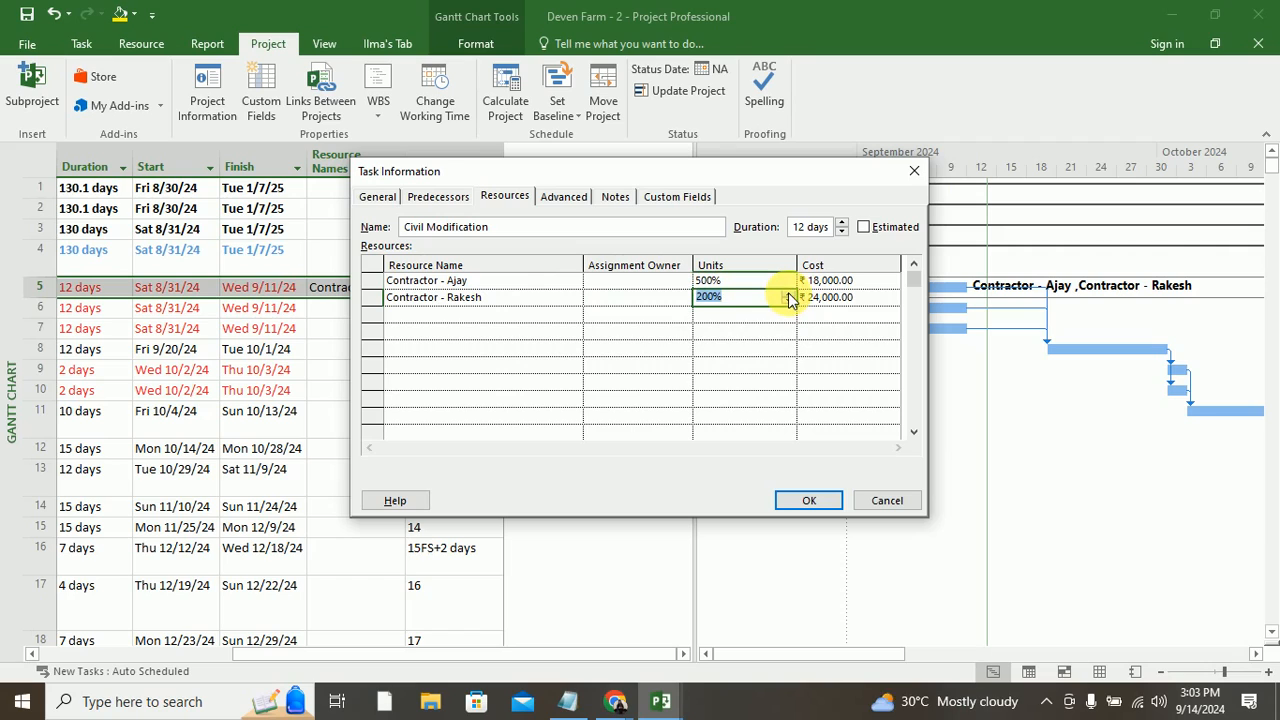
{"action": "left_click", "coordinate": [788, 295]}
{"action": "left_click", "coordinate": [788, 295]}
{"action": "left_click", "coordinate": [788, 295]}
{"action": "left_click", "coordinate": [788, 295]}
{"action": "left_click", "coordinate": [788, 295]}
{"action": "left_click", "coordinate": [788, 295]}
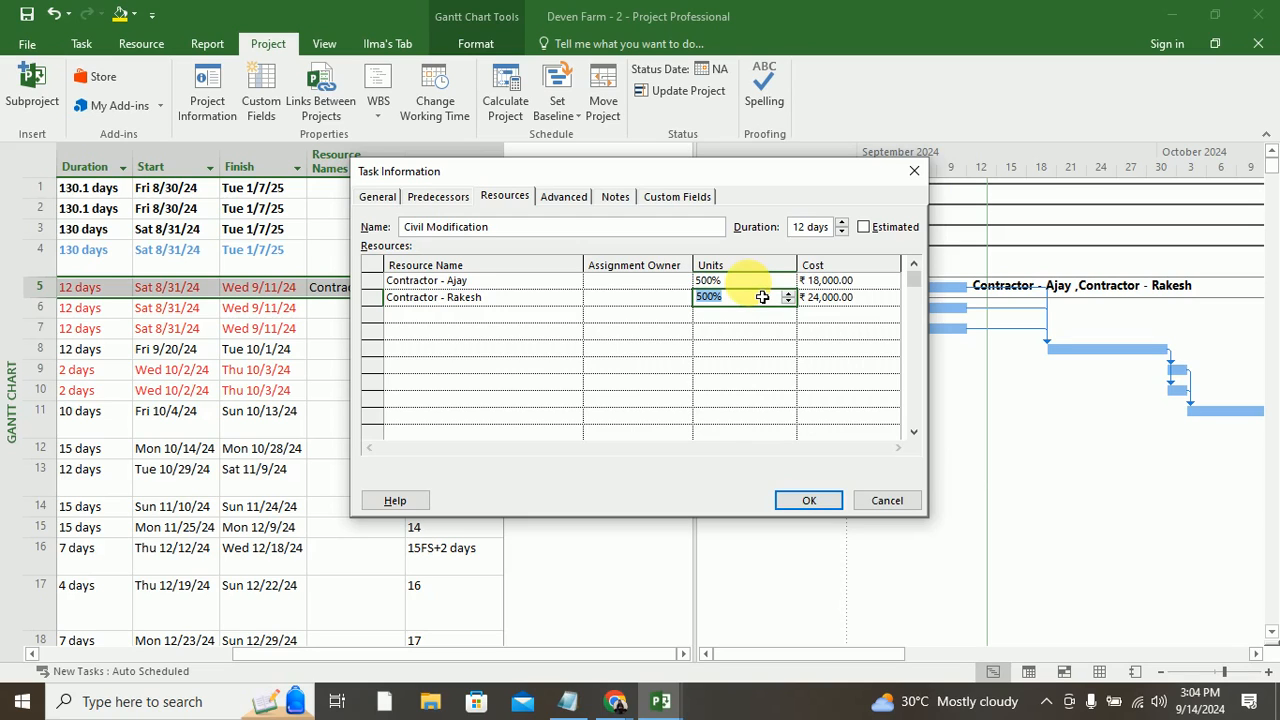
{"action": "left_click", "coordinate": [817, 503]}
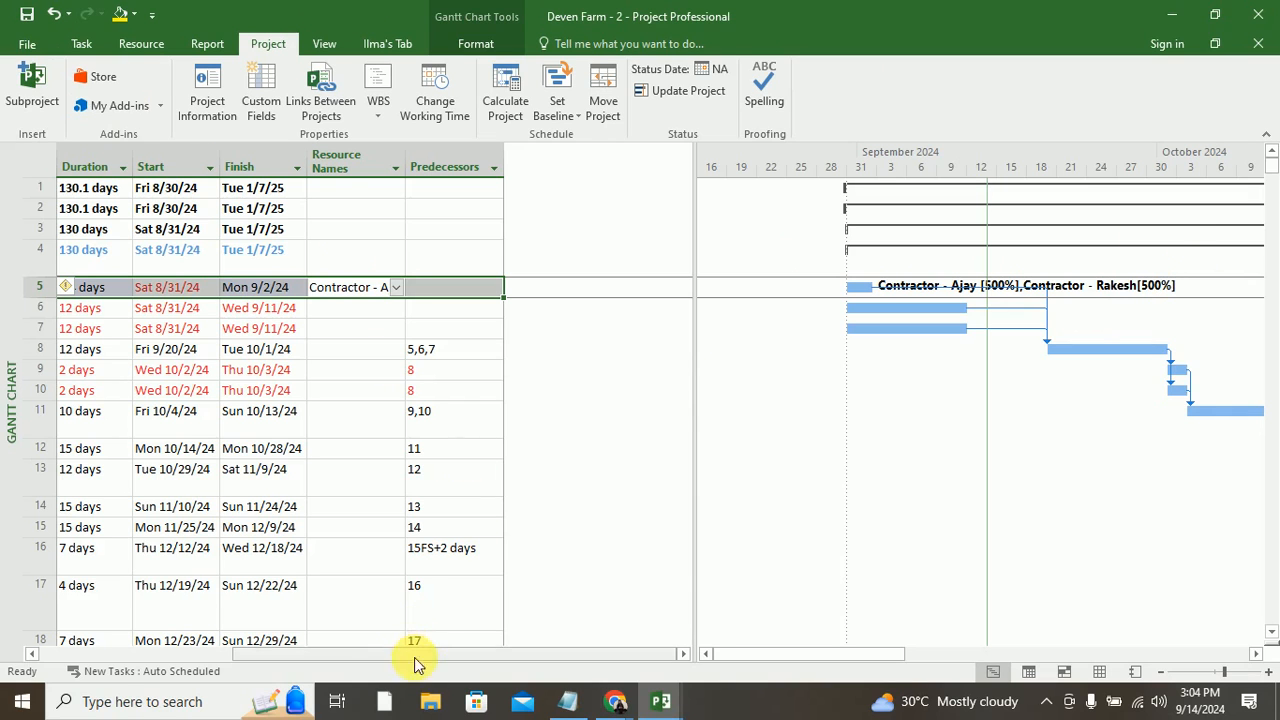
Step: Change the project's Schedule options to show assignment units as Decimal instead of Percentage
{"action": "left_click_drag", "start_coordinate": [417, 665], "coordinate": [466, 666]}
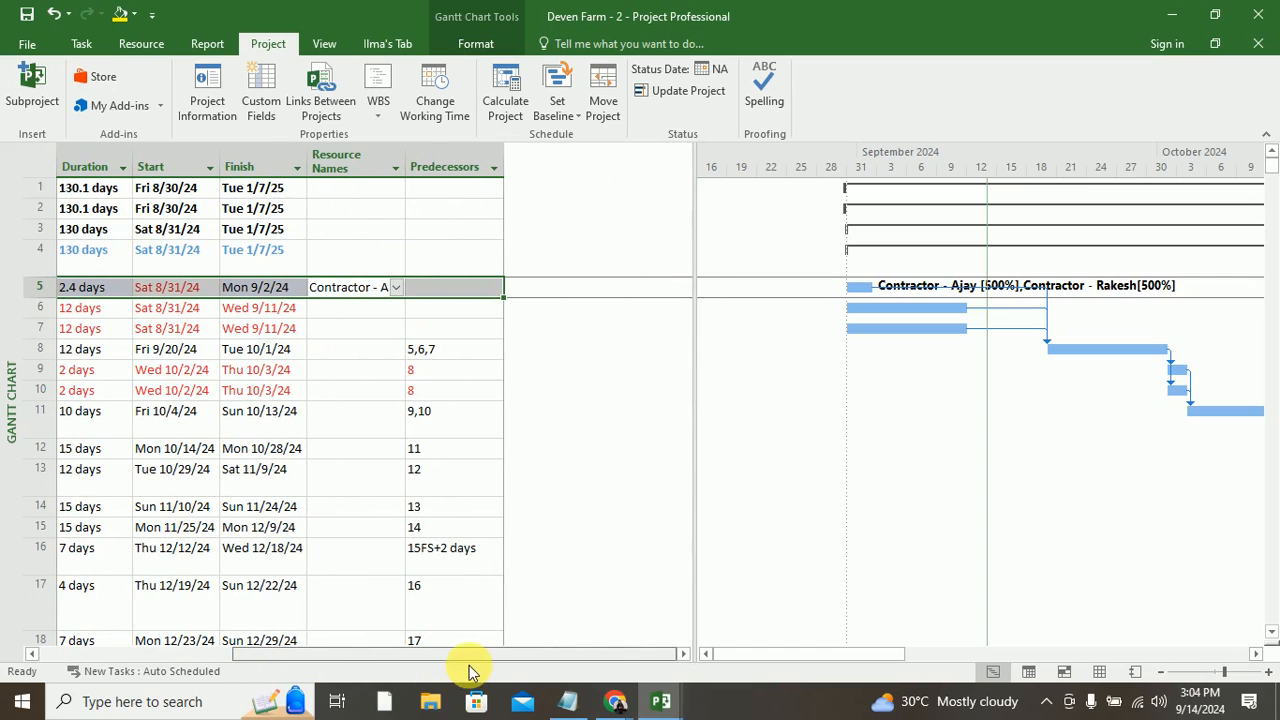
{"action": "left_click", "coordinate": [24, 46]}
{"action": "left_click", "coordinate": [33, 466]}
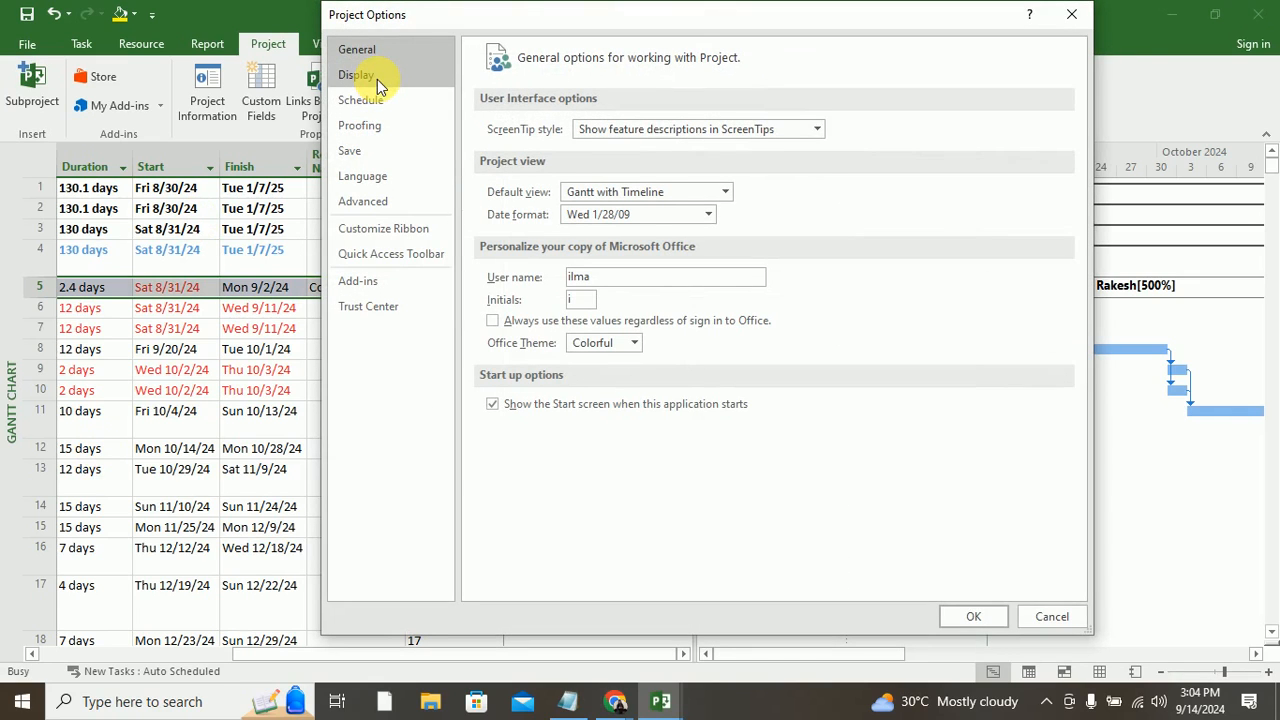
{"action": "left_click", "coordinate": [377, 79]}
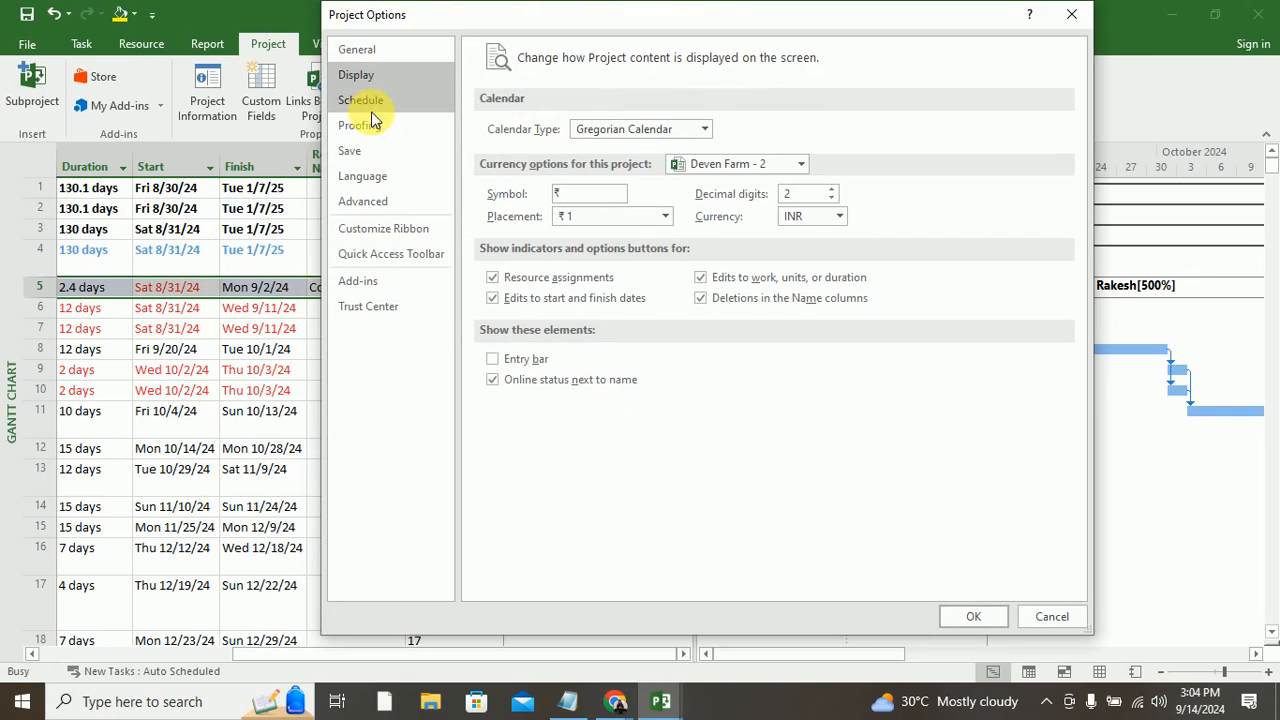
{"action": "left_click", "coordinate": [362, 100]}
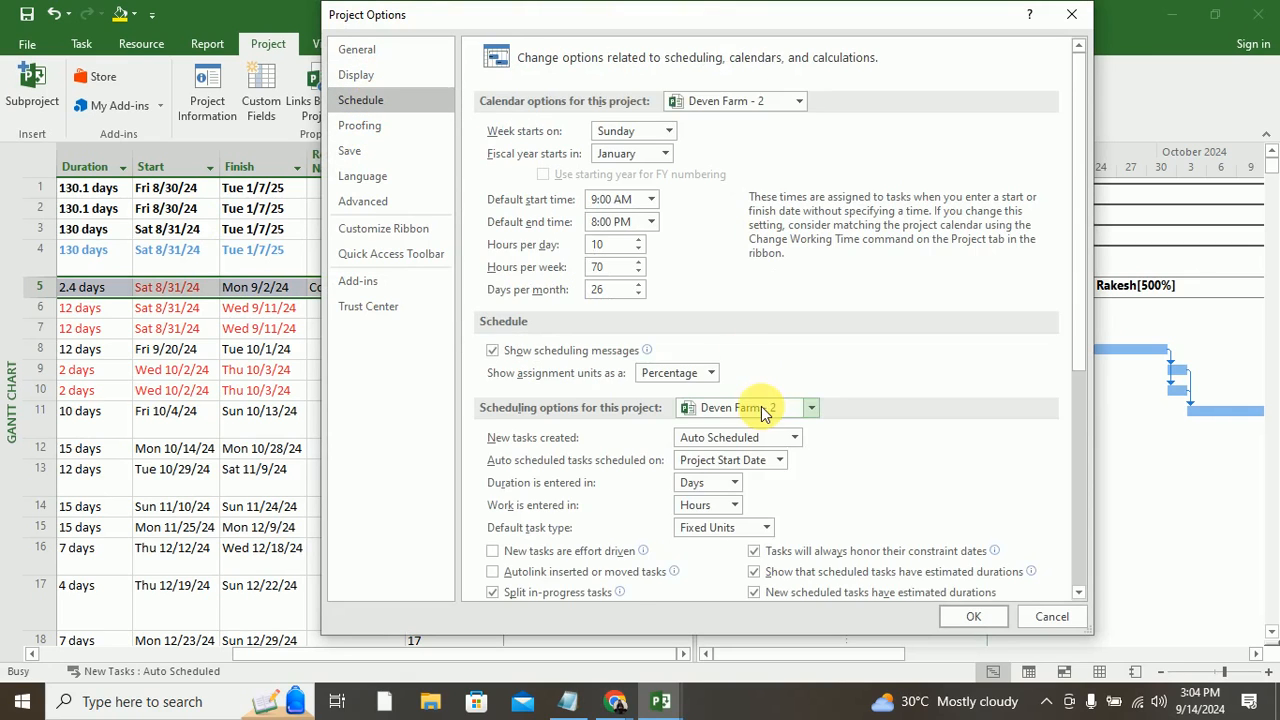
{"action": "scroll", "coordinate": [755, 410], "scroll_direction": "down", "scroll_amount": 3}
{"action": "scroll", "coordinate": [760, 413], "scroll_direction": "down", "scroll_amount": 5}
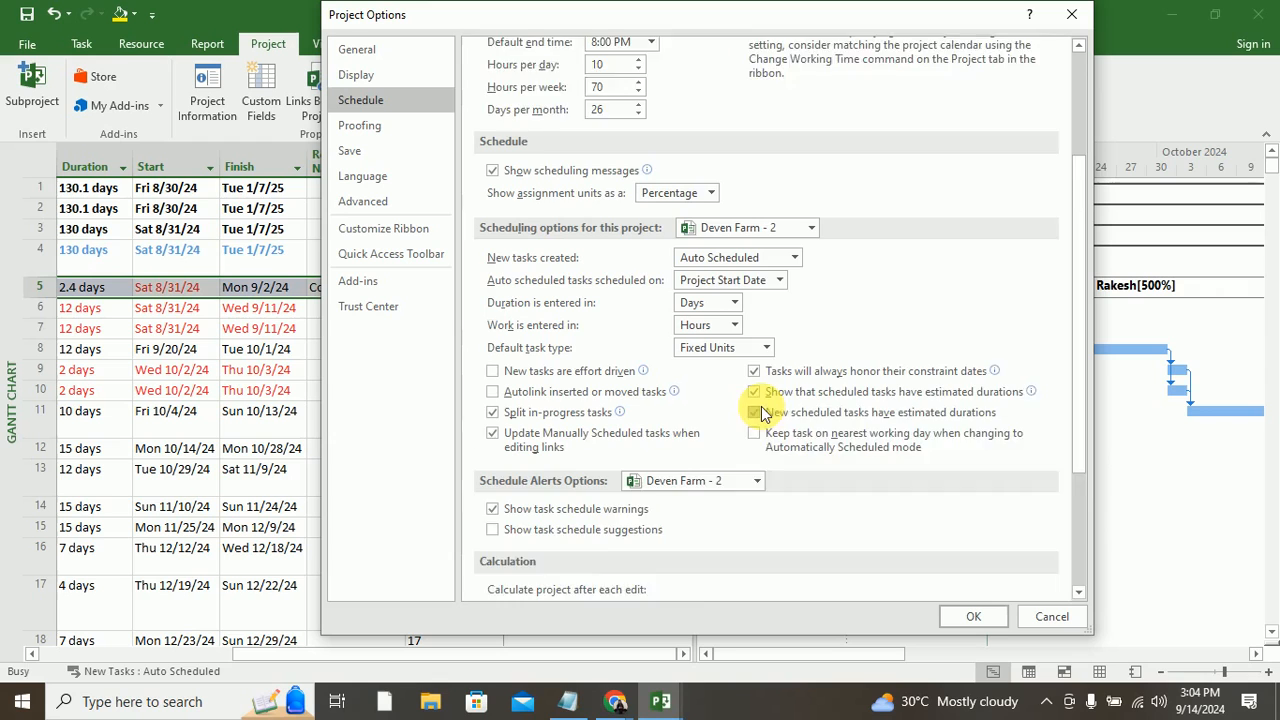
{"action": "scroll", "coordinate": [760, 413], "scroll_direction": "down", "scroll_amount": 1}
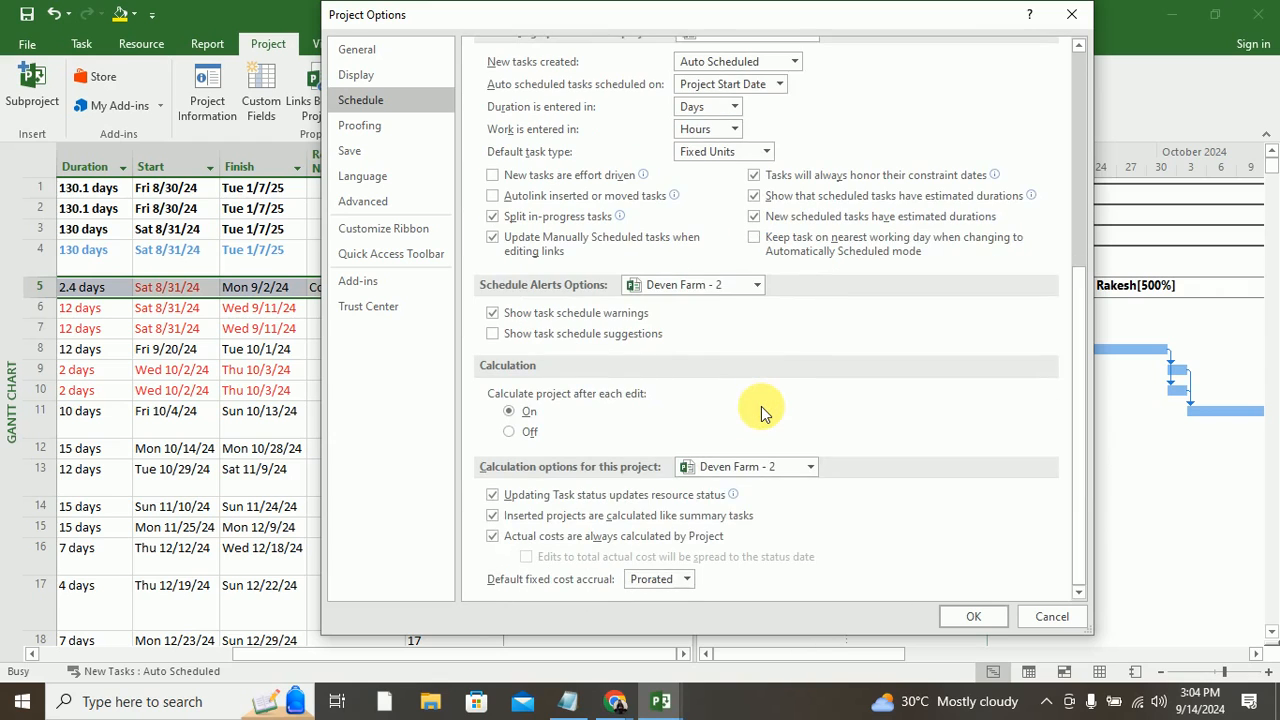
{"action": "scroll", "coordinate": [760, 413], "scroll_direction": "up", "scroll_amount": 2}
{"action": "scroll", "coordinate": [760, 413], "scroll_direction": "up", "scroll_amount": 6}
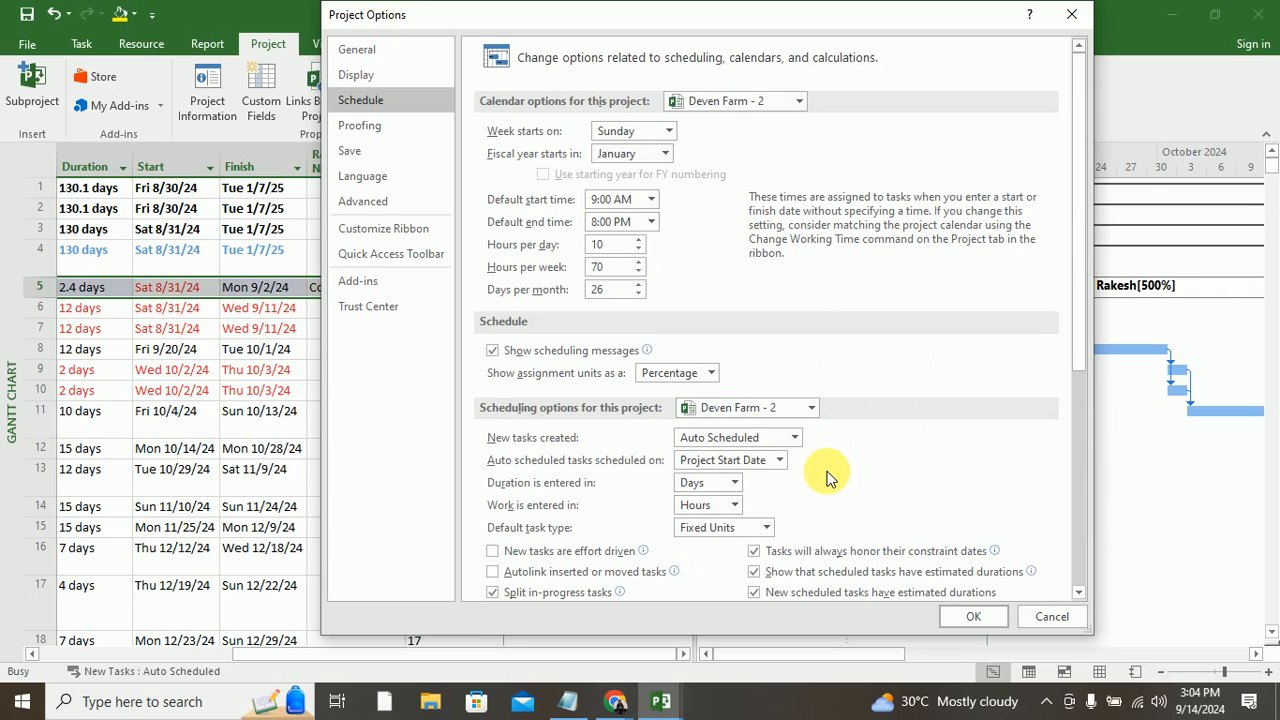
{"action": "scroll", "coordinate": [827, 477], "scroll_direction": "down", "scroll_amount": 1}
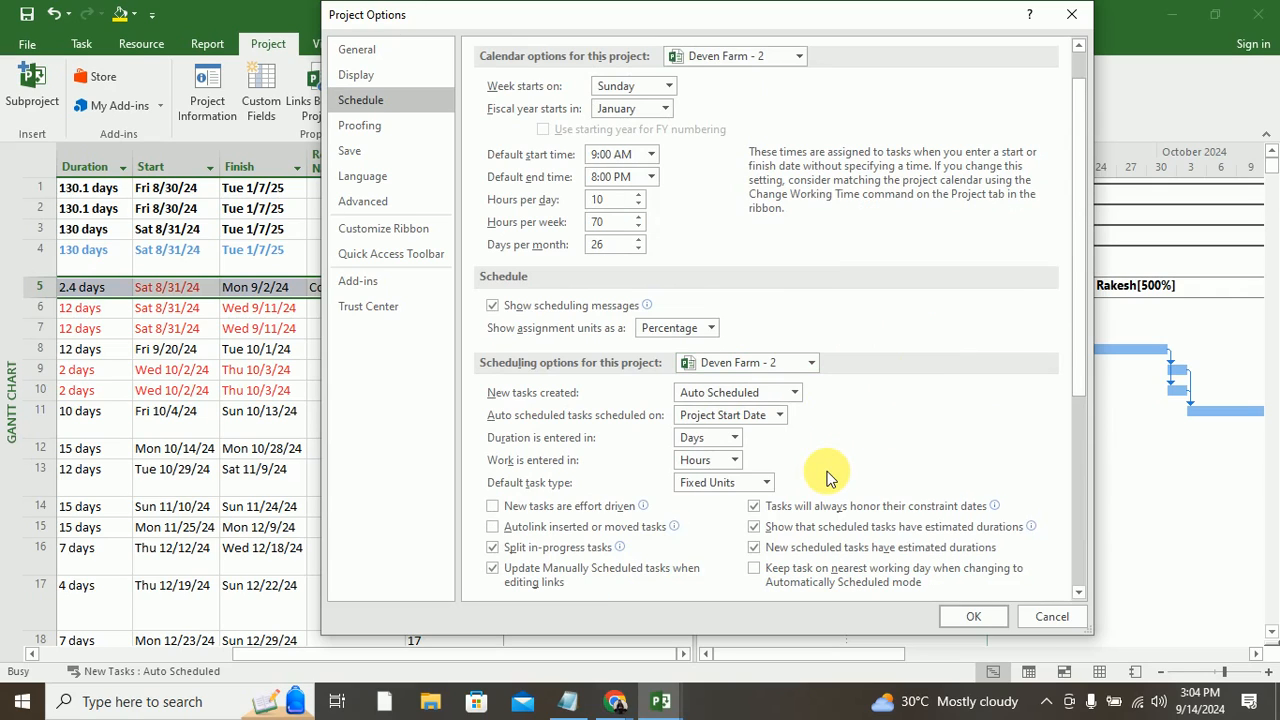
{"action": "scroll", "coordinate": [827, 477], "scroll_direction": "down", "scroll_amount": 2}
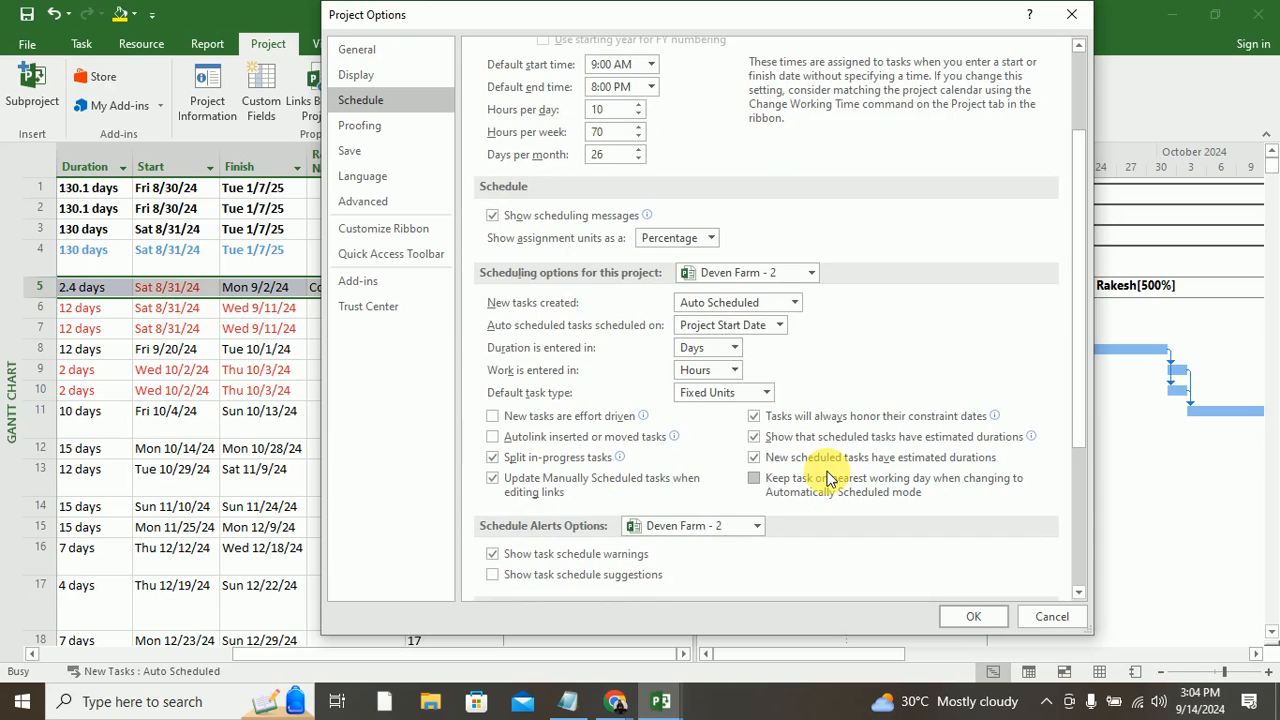
{"action": "scroll", "coordinate": [827, 477], "scroll_direction": "up", "scroll_amount": 3}
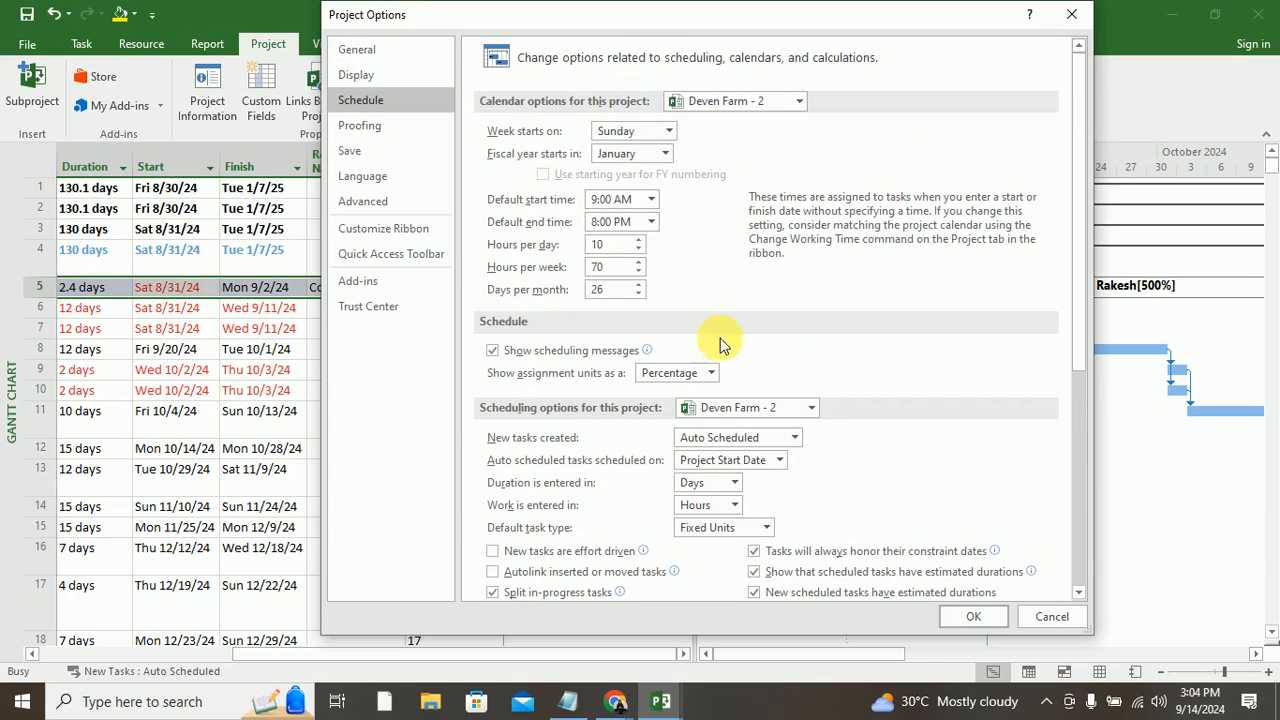
{"action": "left_click", "coordinate": [709, 372]}
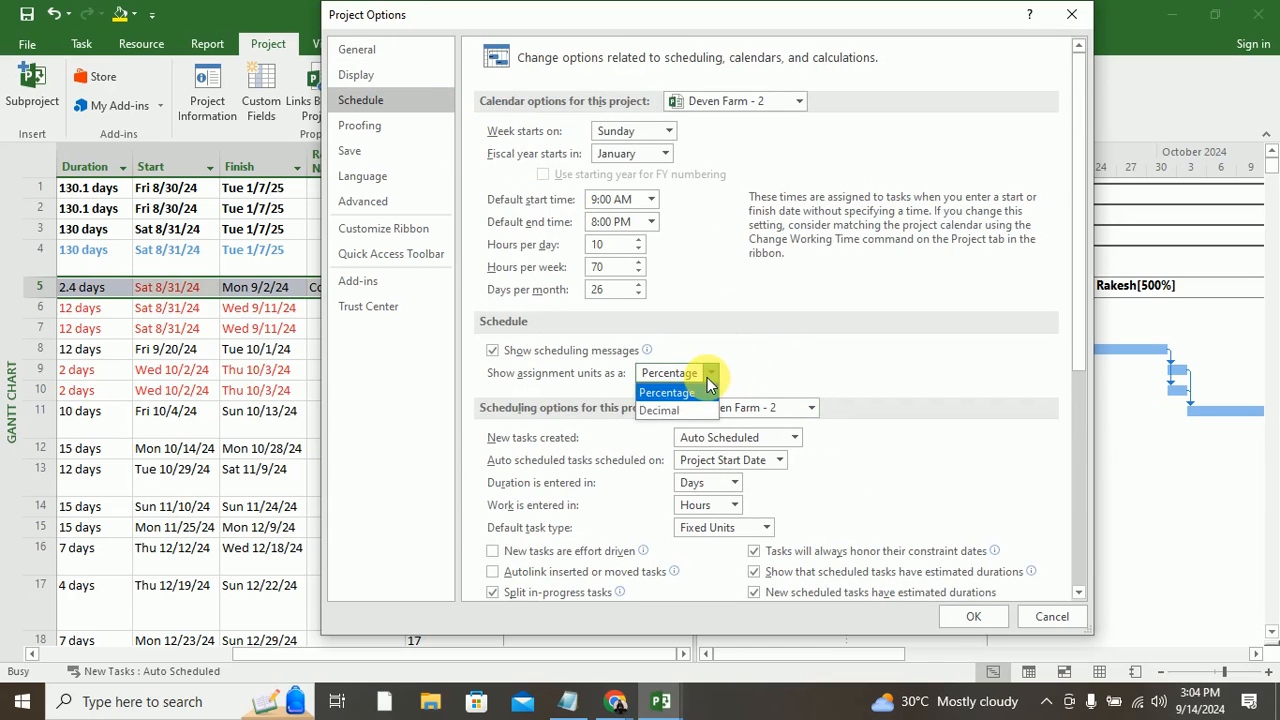
{"action": "left_click", "coordinate": [662, 418]}
{"action": "left_click", "coordinate": [973, 616]}
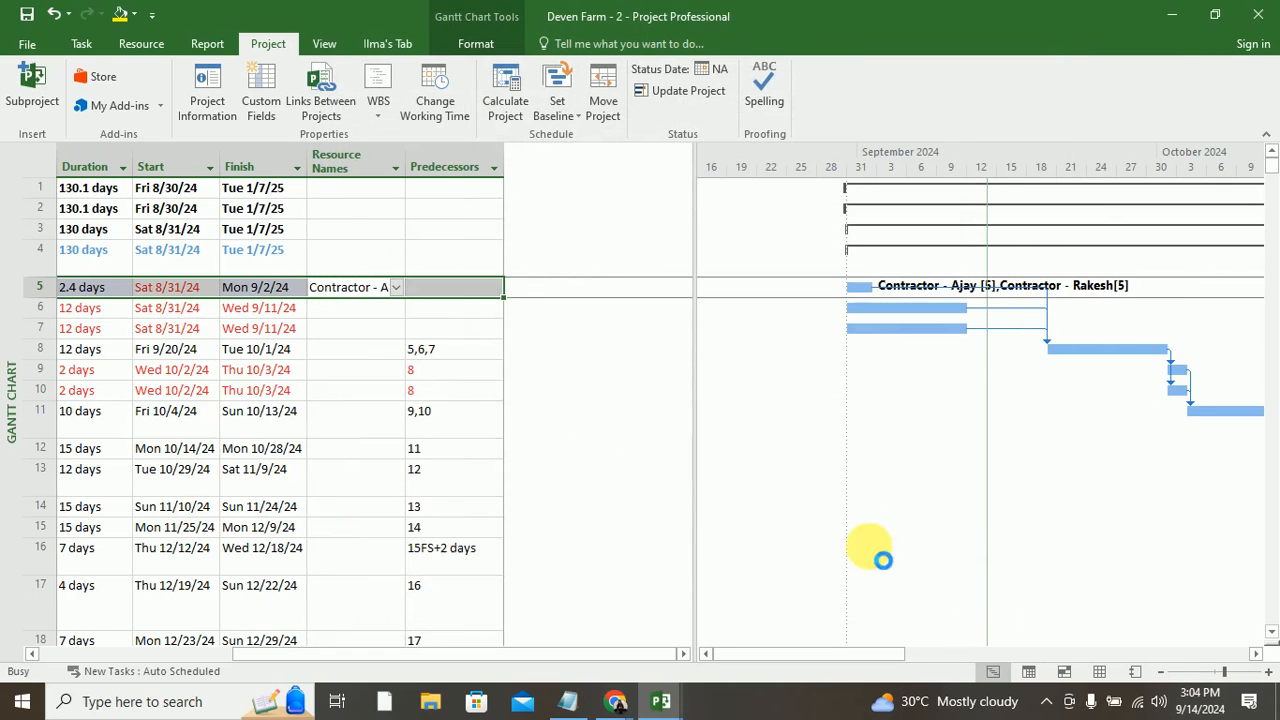
Step: Check how both contractors' assignment units are shown in the Civil Modification task's resource information
{"action": "double_click", "coordinate": [334, 289]}
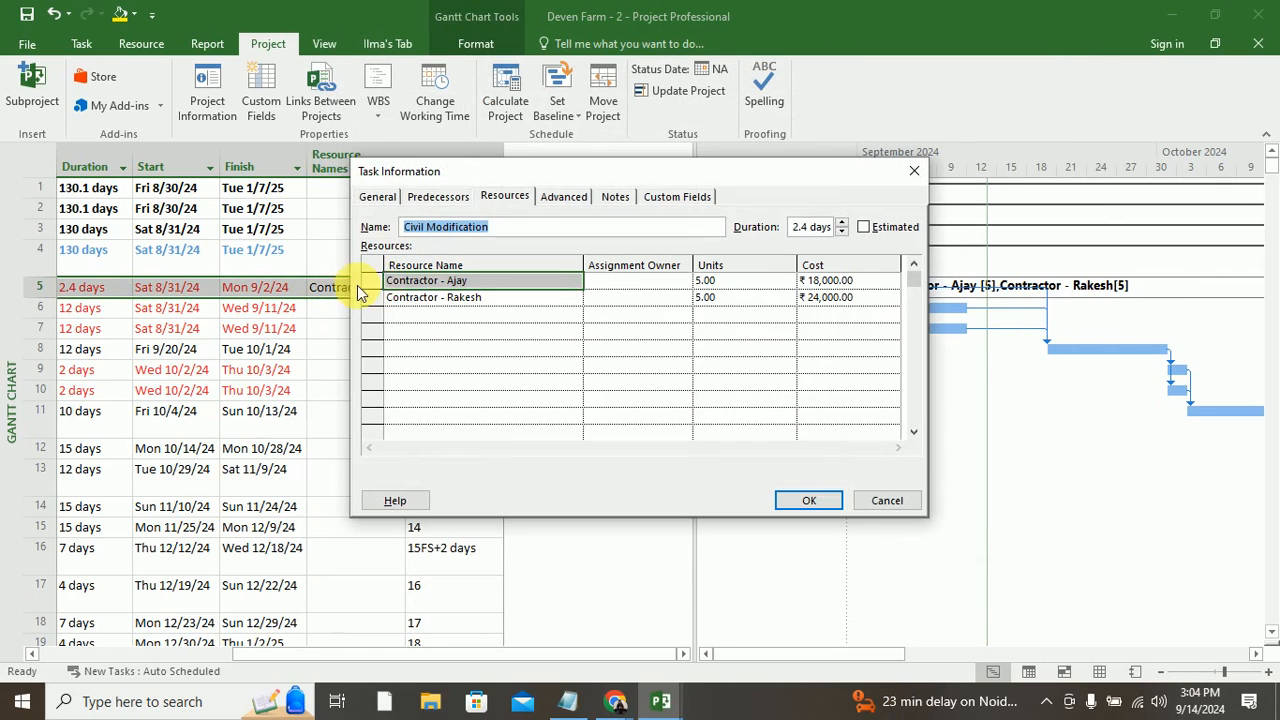
{"action": "left_click", "coordinate": [760, 282]}
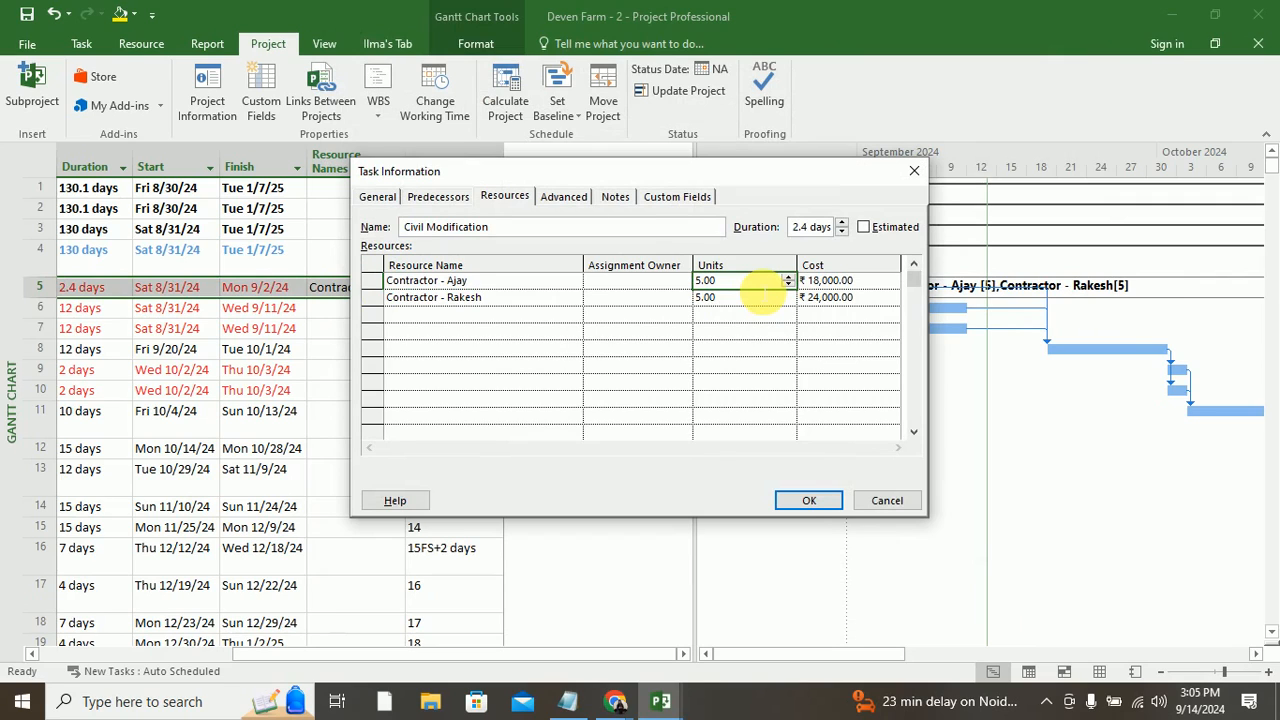
{"action": "left_click", "coordinate": [807, 500]}
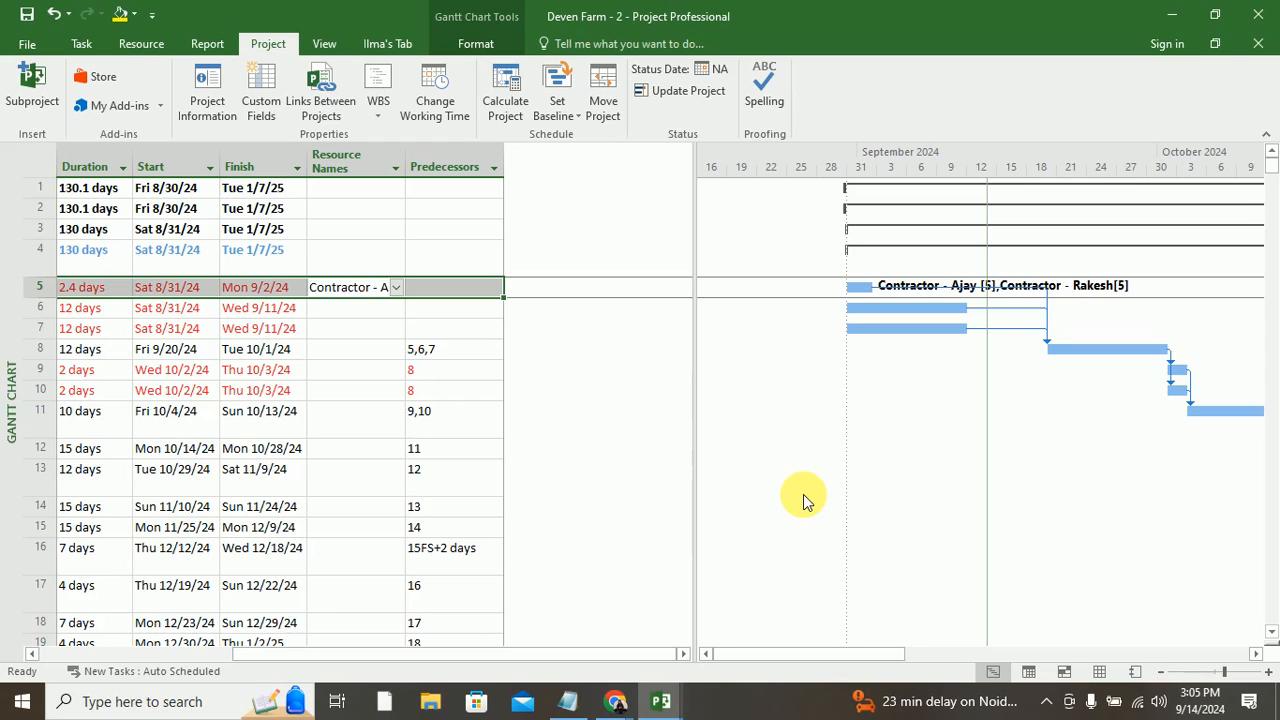
Step: Compare the Civil Modification bar with the Electrical bar below it in the Gantt chart
{"action": "left_click", "coordinate": [912, 318]}
{"action": "left_click", "coordinate": [860, 288]}
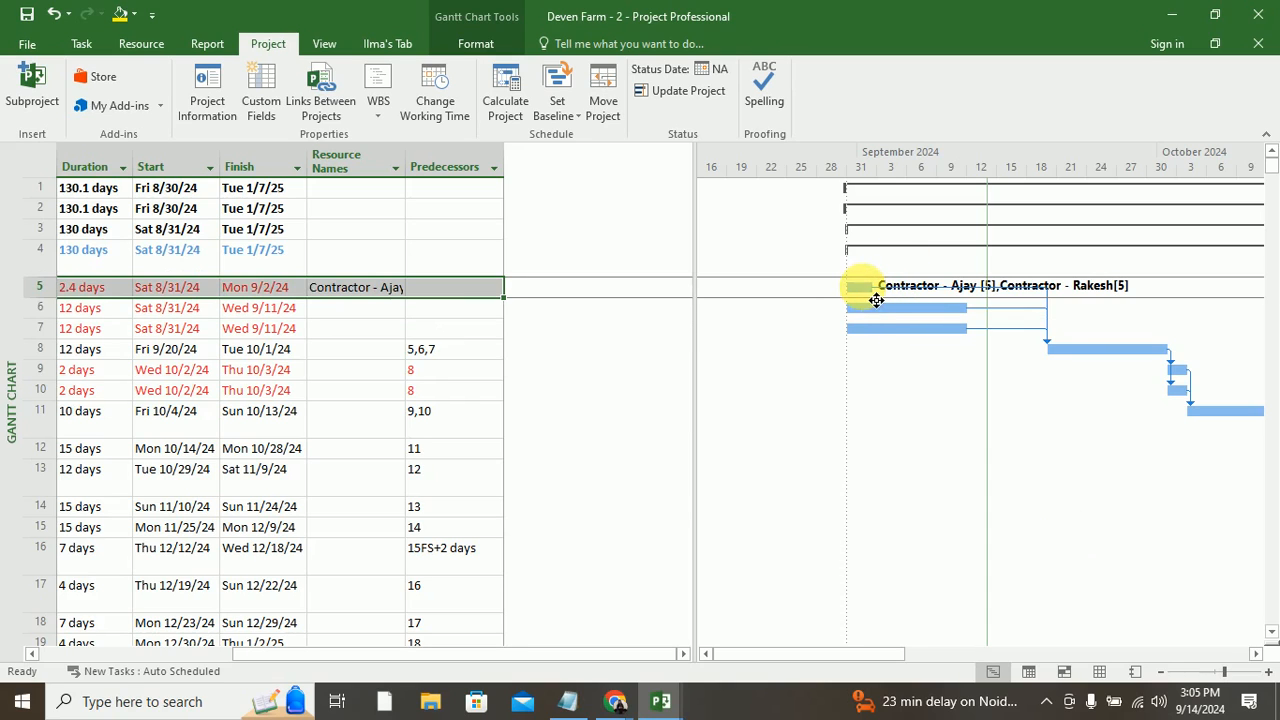
{"action": "left_click", "coordinate": [876, 305]}
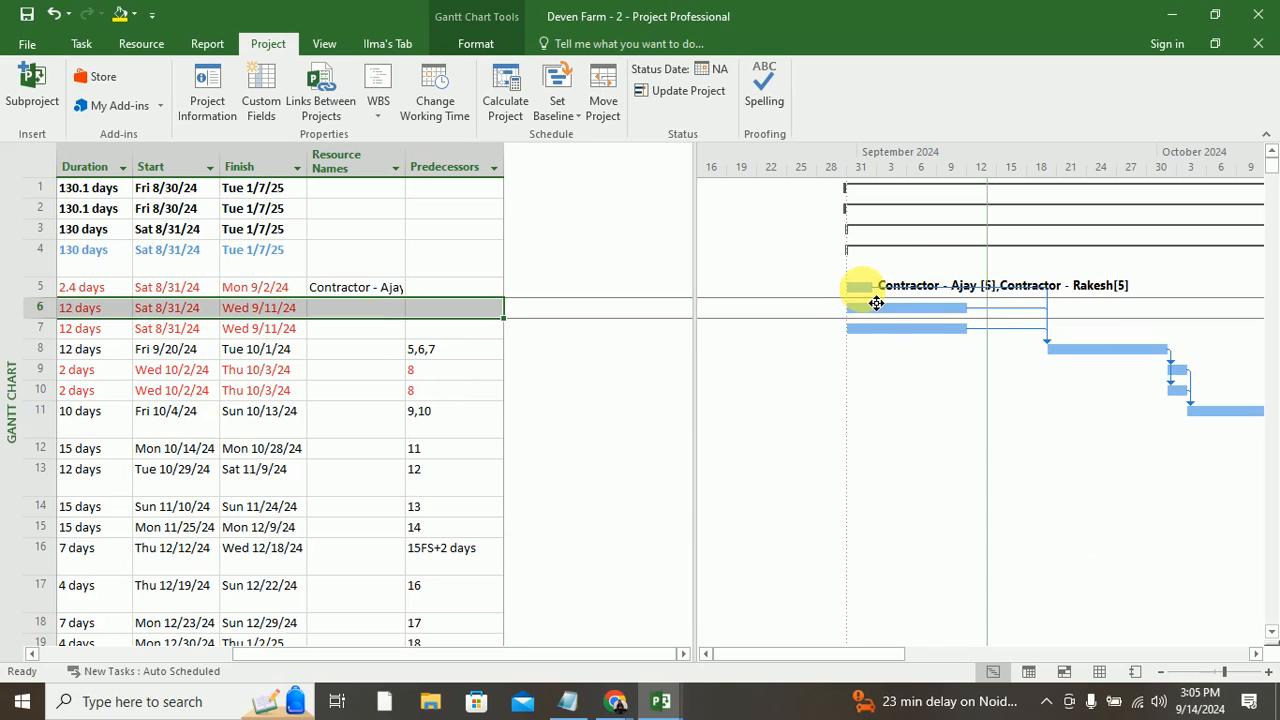
{"action": "left_click", "coordinate": [873, 292]}
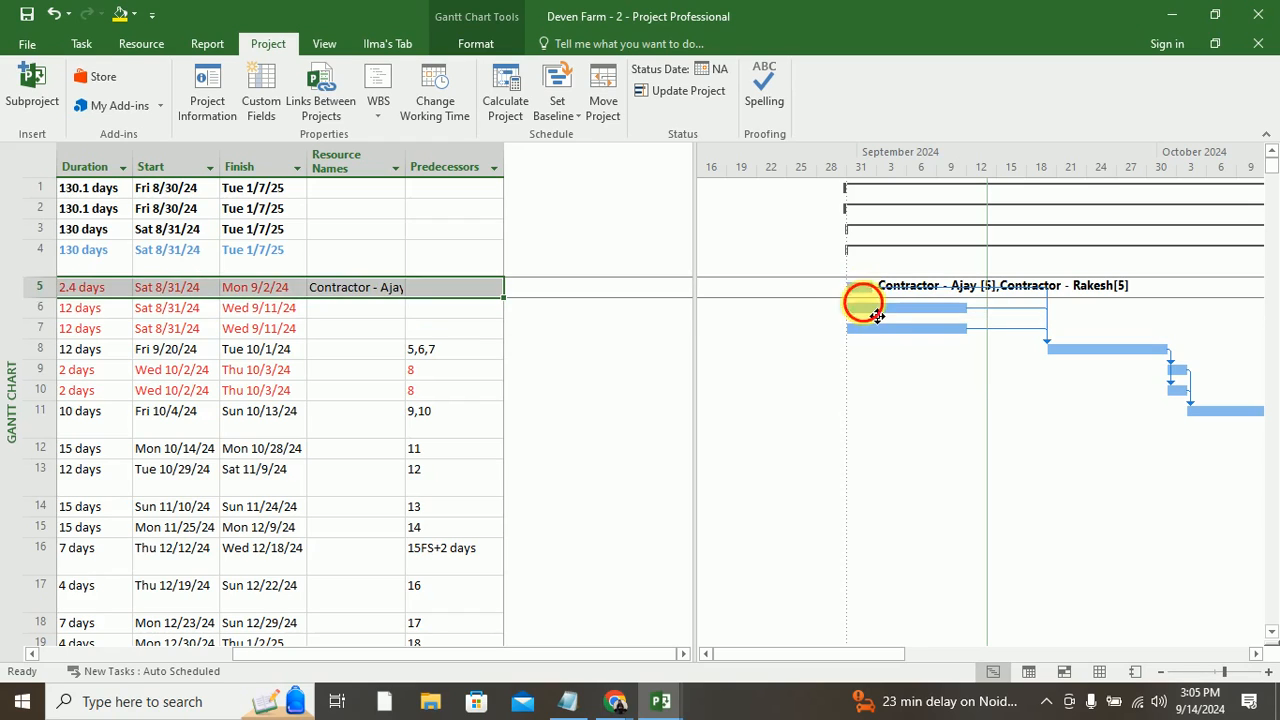
{"action": "left_click", "coordinate": [877, 312]}
{"action": "mouse_move", "coordinate": [877, 316]}
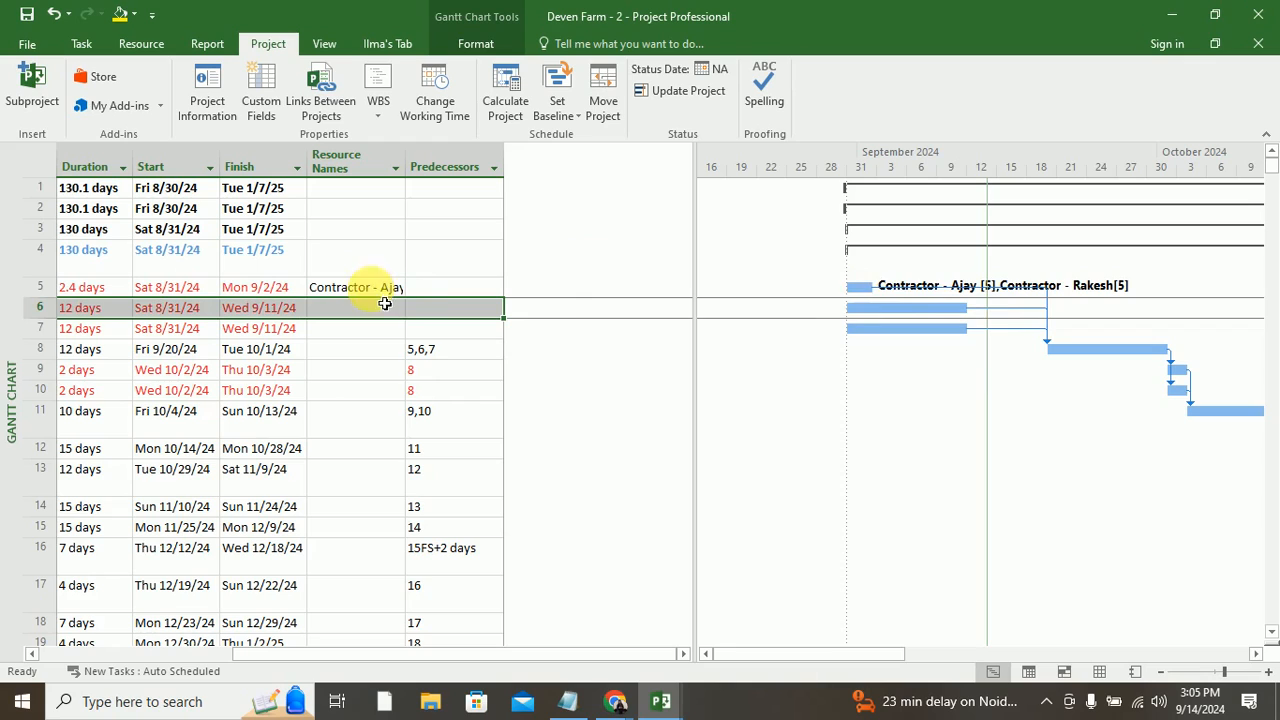
{"action": "left_click", "coordinate": [872, 289]}
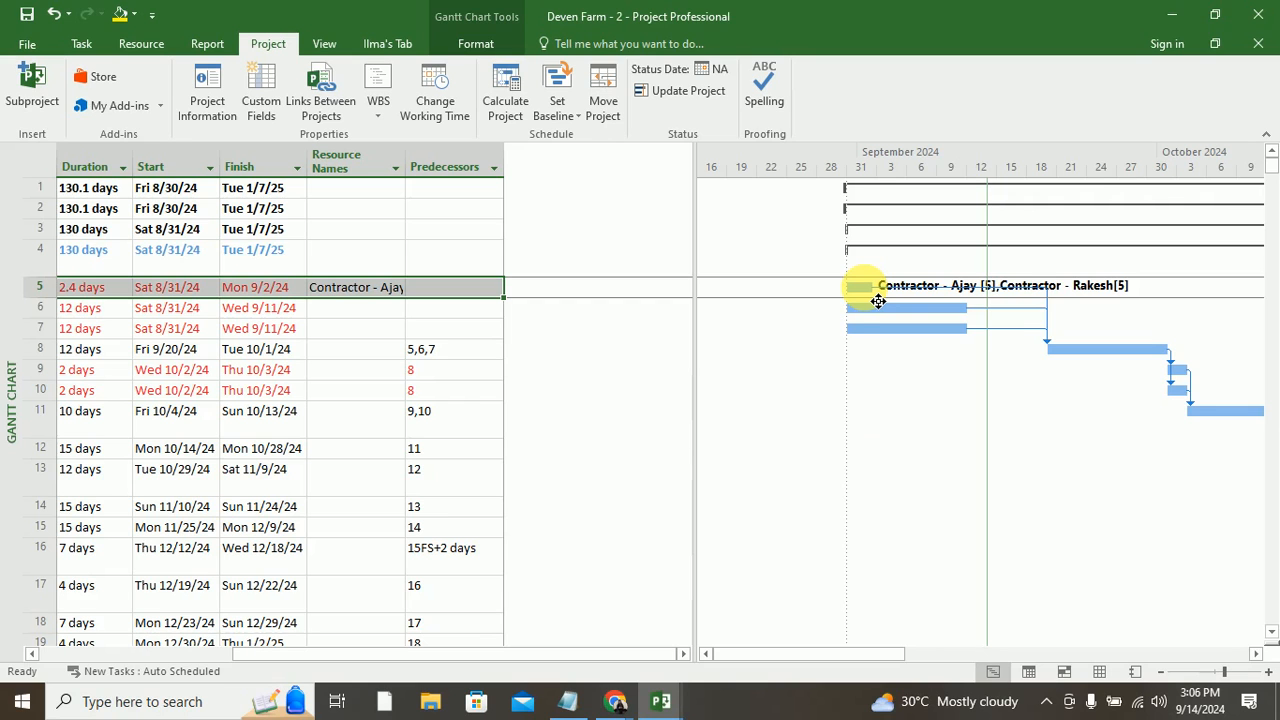
{"action": "left_click_drag", "start_coordinate": [509, 656], "coordinate": [295, 656]}
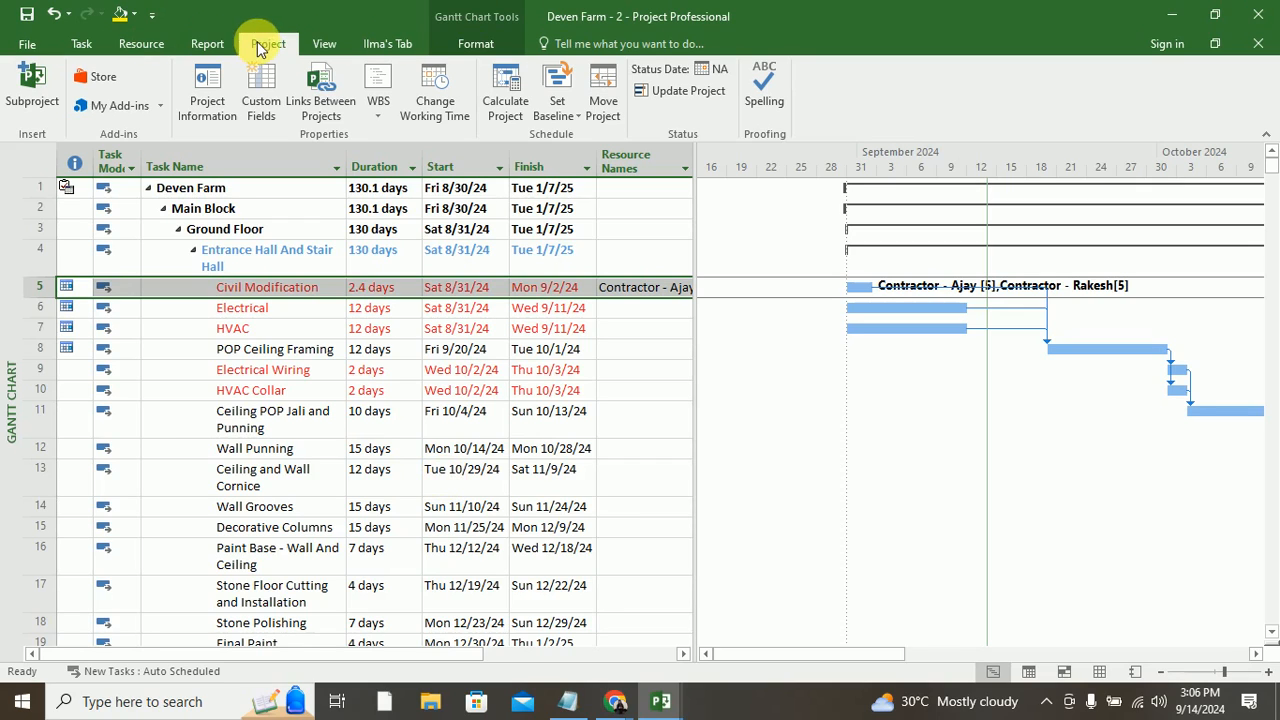
{"action": "left_click", "coordinate": [550, 106]}
{"action": "left_click", "coordinate": [574, 162]}
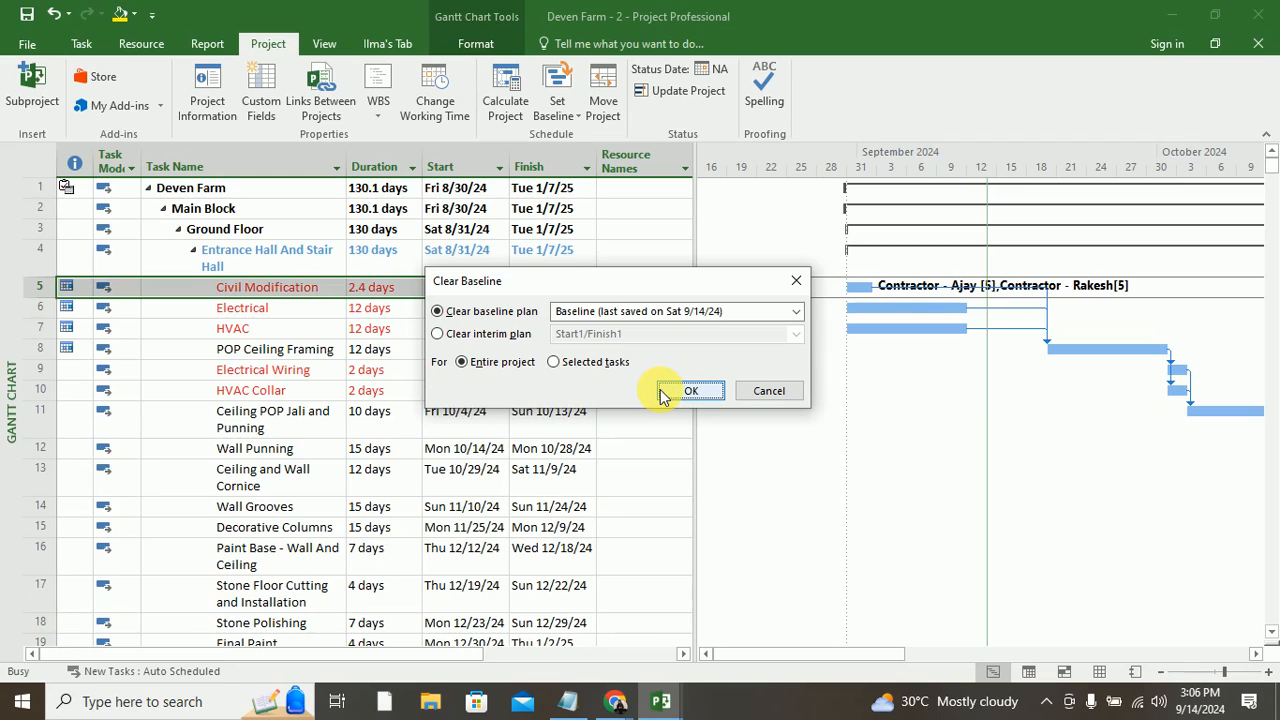
{"action": "left_click", "coordinate": [788, 394]}
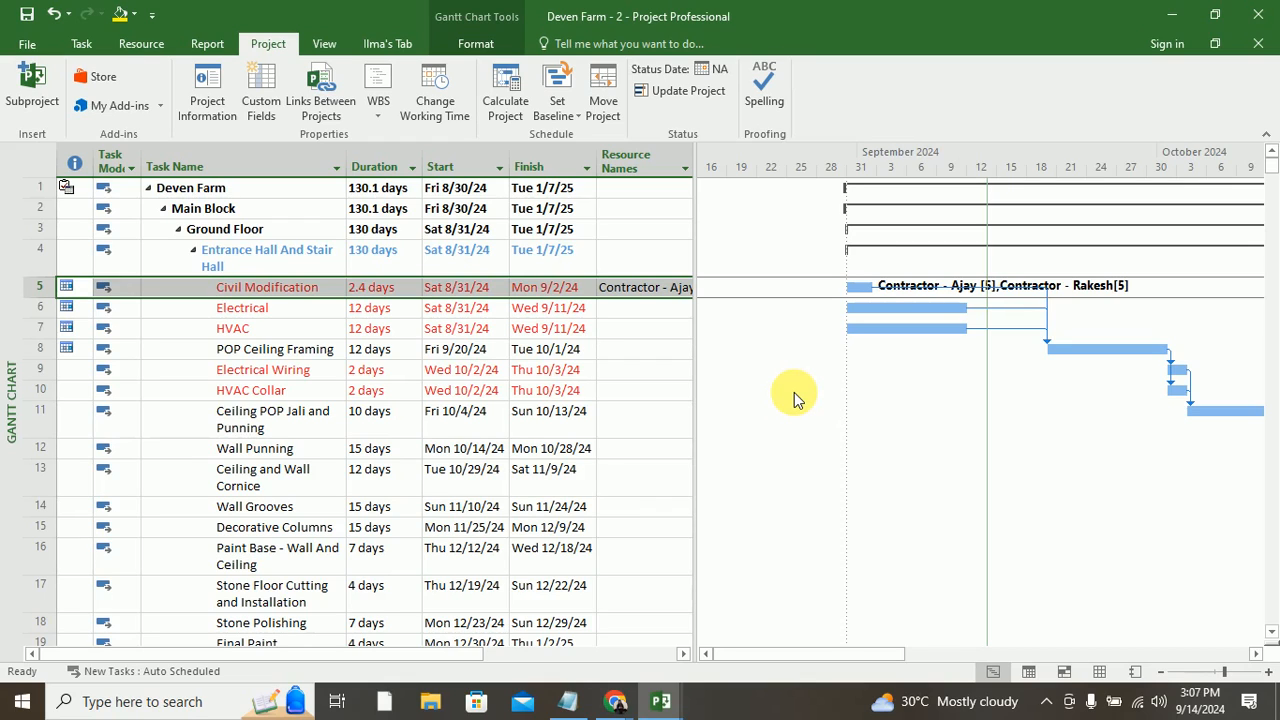
Step: Insert a Cost column before the Resource Names column and select the Civil Modification task's cost
{"action": "right_click", "coordinate": [645, 183]}
{"action": "left_click", "coordinate": [682, 297]}
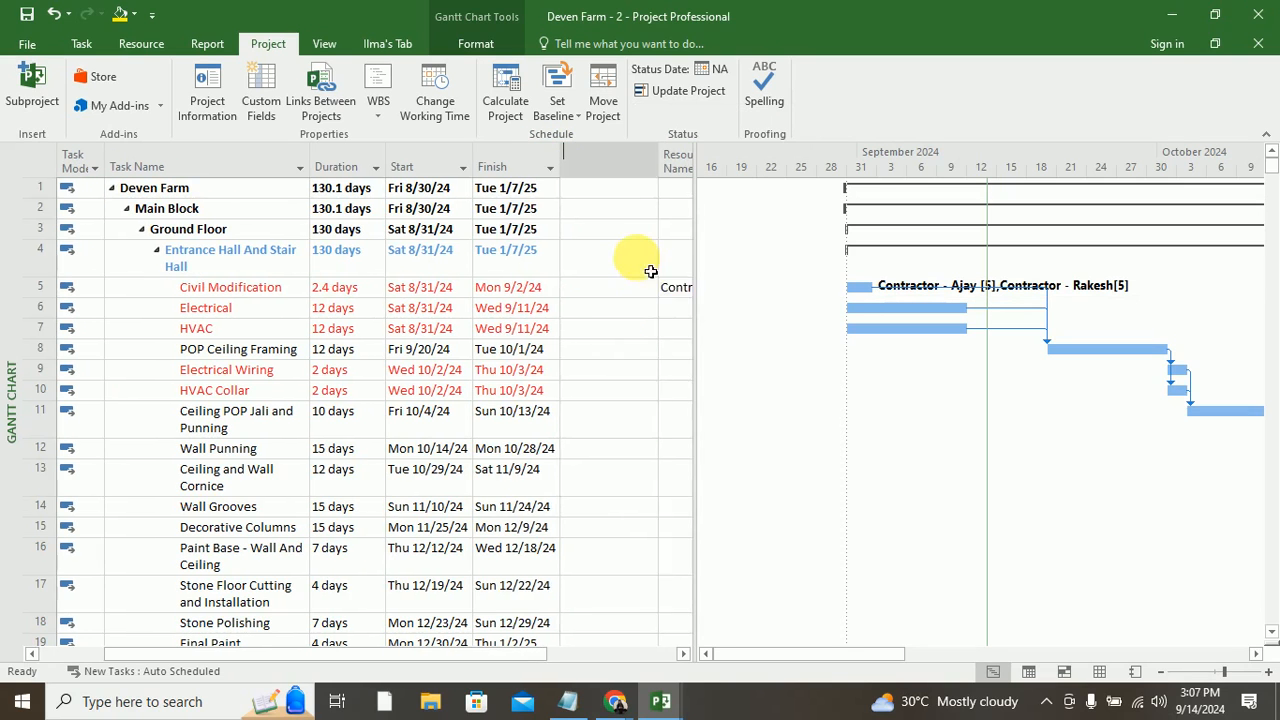
{"action": "type", "text": "cost"}
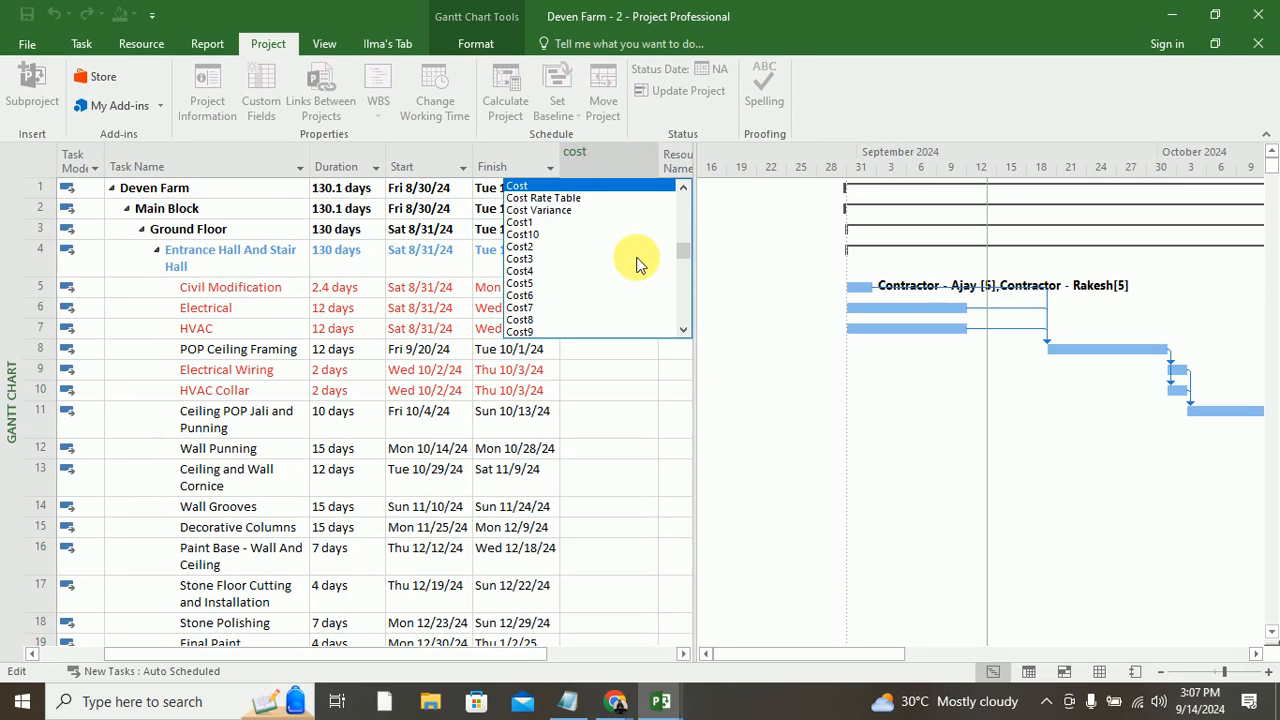
{"action": "left_click", "coordinate": [520, 187]}
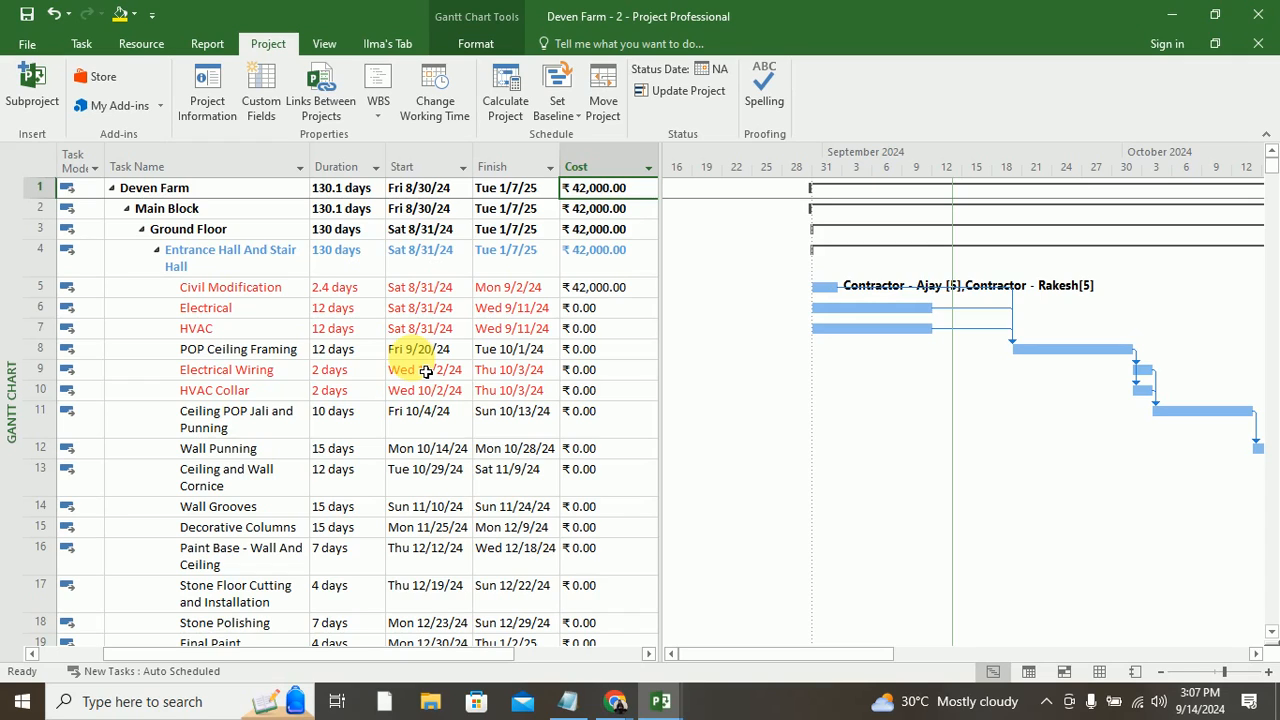
{"action": "left_click", "coordinate": [615, 289]}
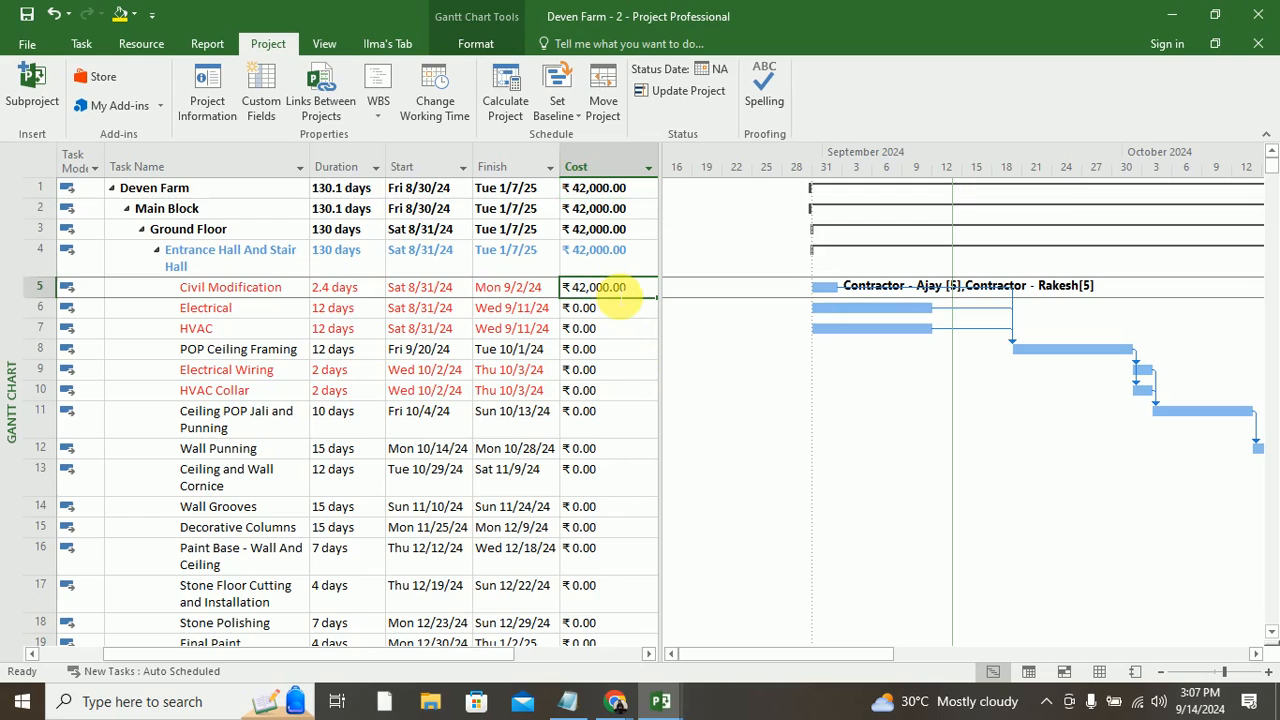
Step: Change the second contractor's type to Material in the Resource Sheet view, accepting the effect on existing assignments
{"action": "left_click", "coordinate": [81, 44]}
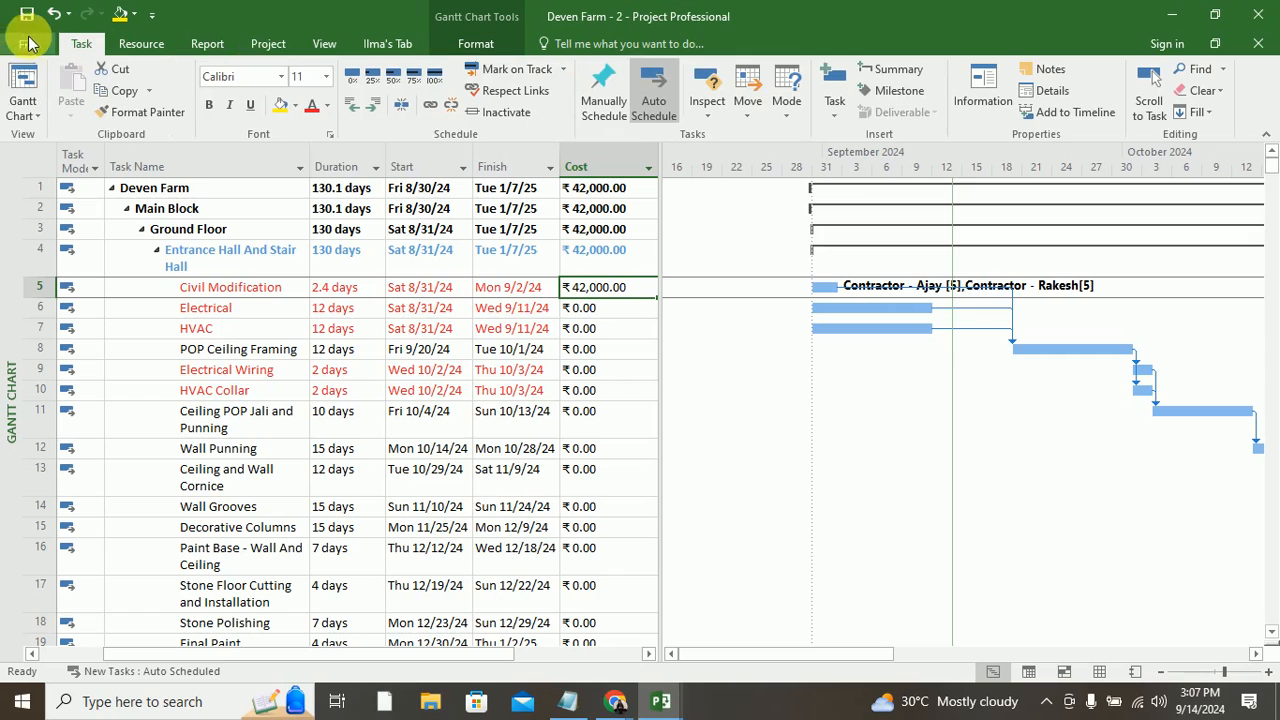
{"action": "left_click", "coordinate": [22, 108]}
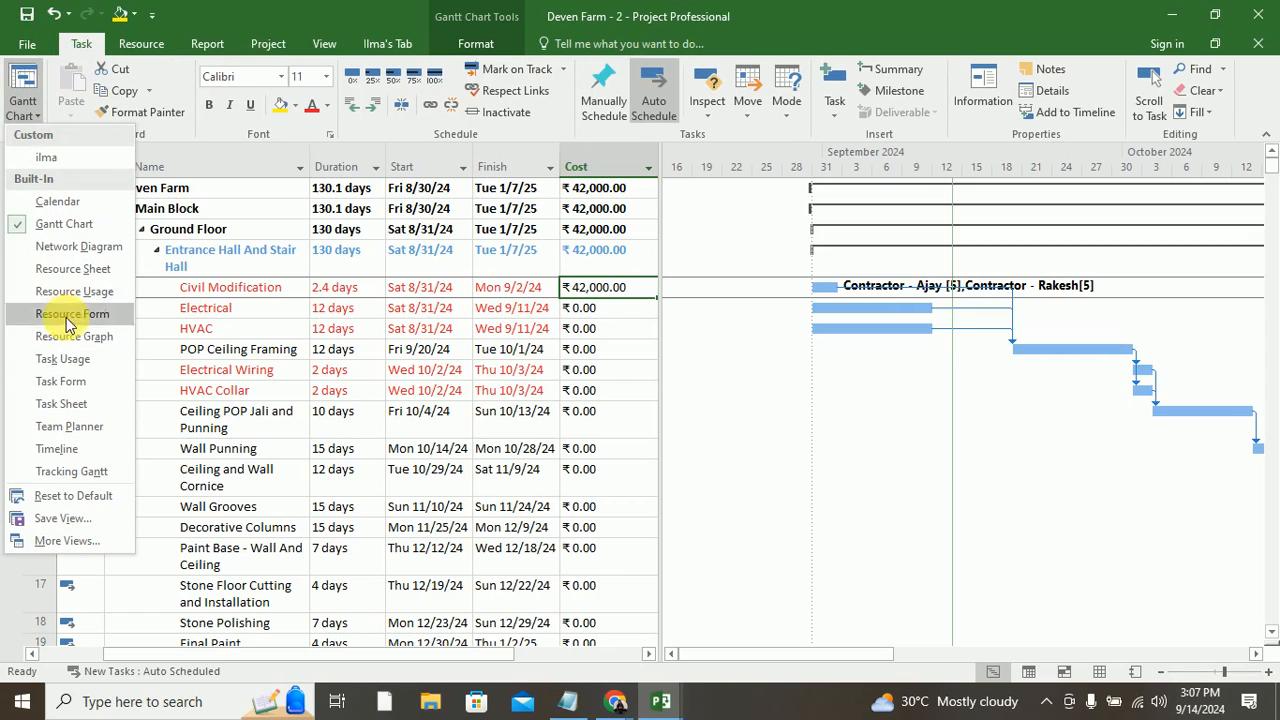
{"action": "left_click", "coordinate": [70, 268]}
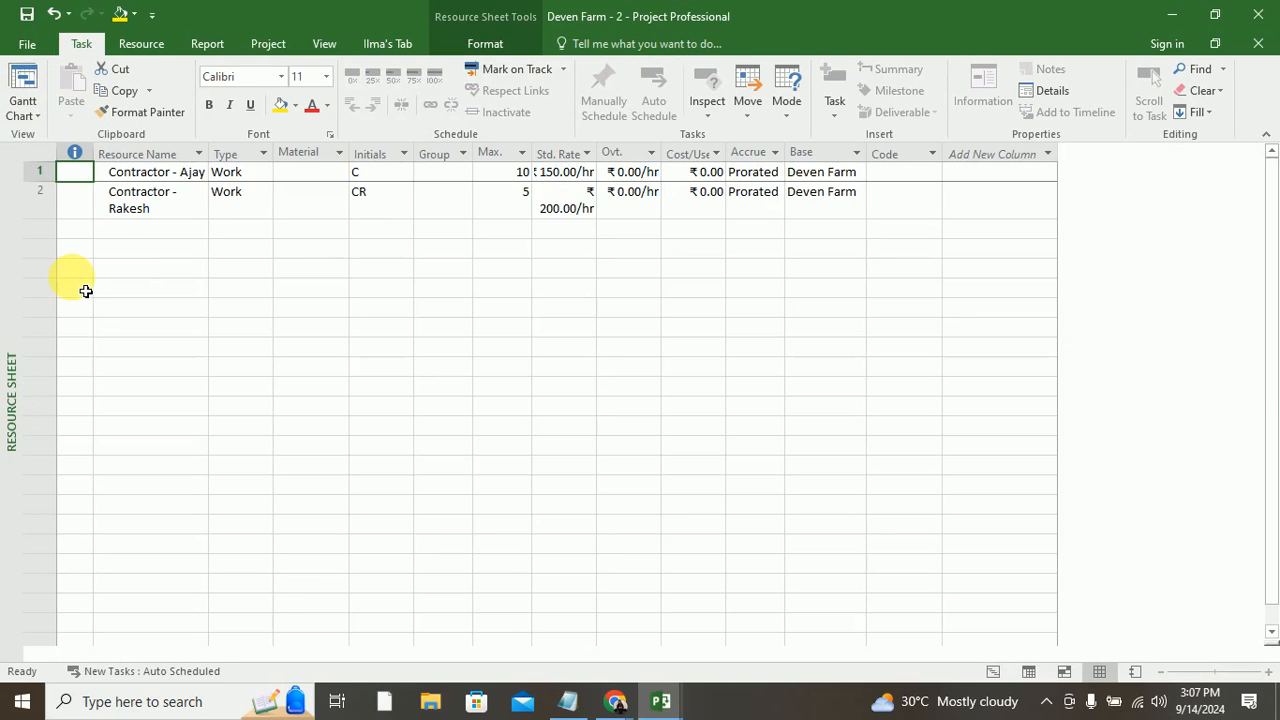
{"action": "left_click", "coordinate": [220, 194]}
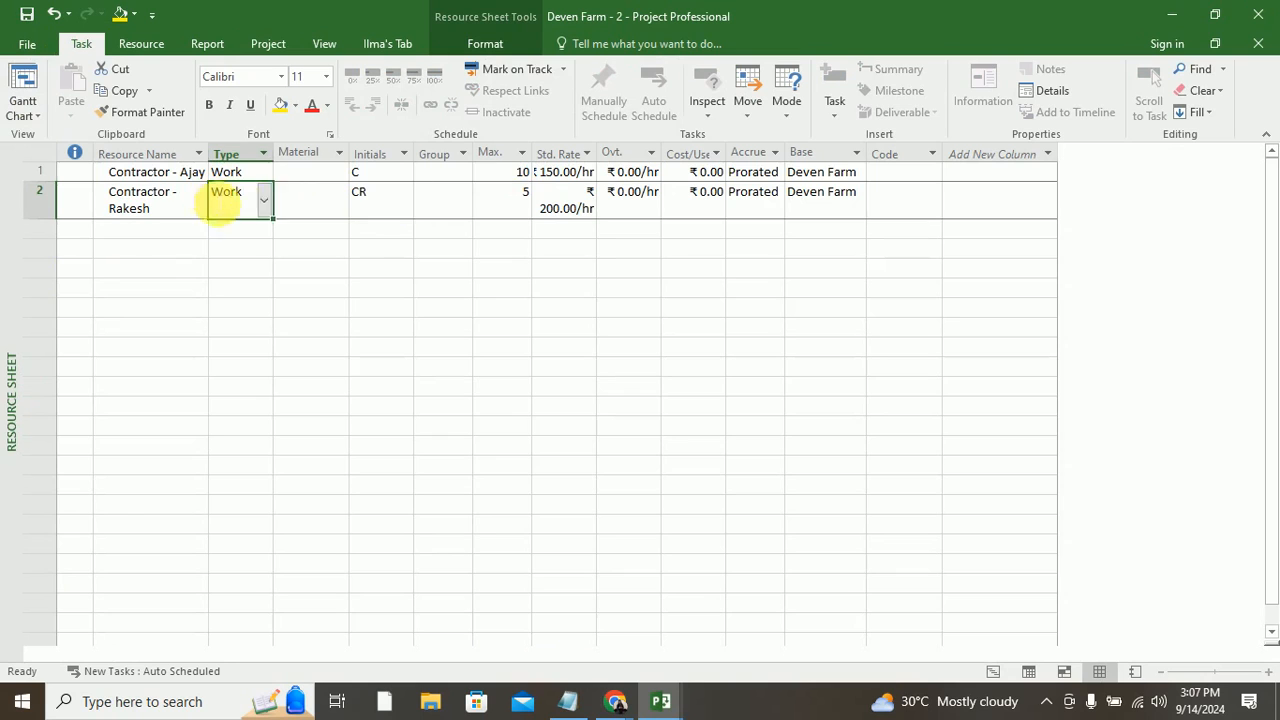
{"action": "left_click", "coordinate": [266, 200]}
{"action": "left_click", "coordinate": [250, 239]}
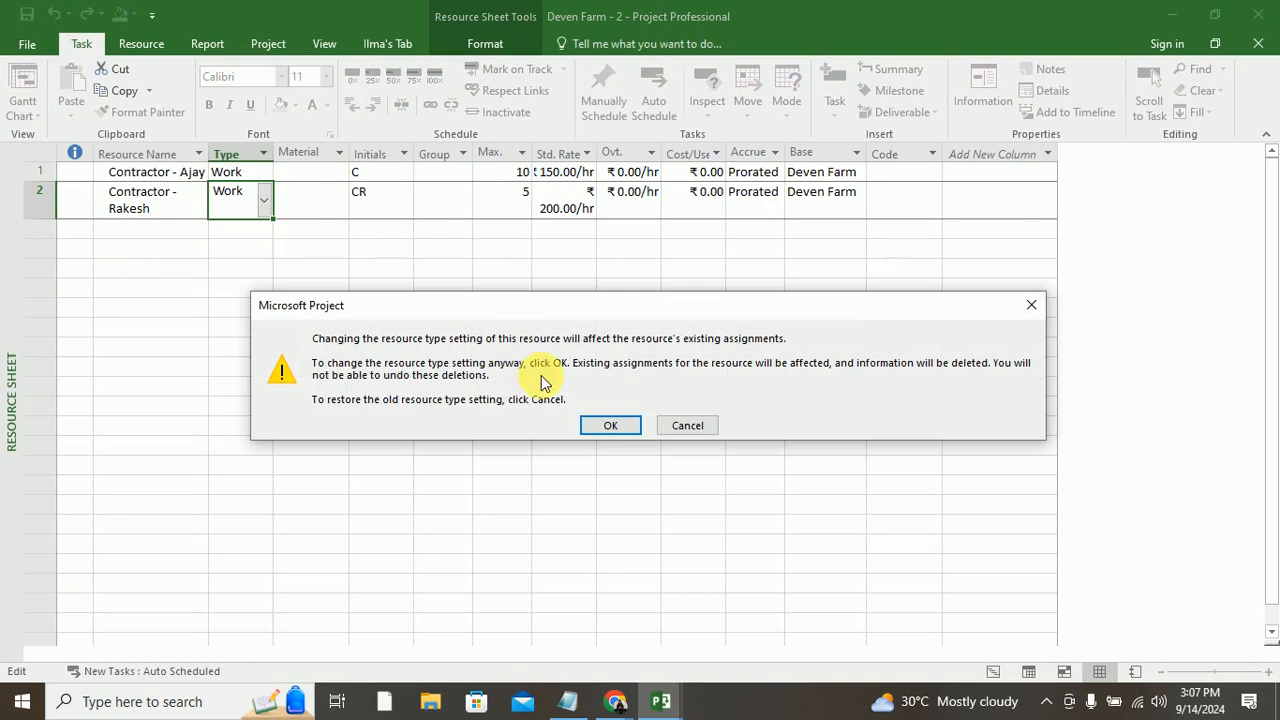
{"action": "left_click", "coordinate": [600, 426]}
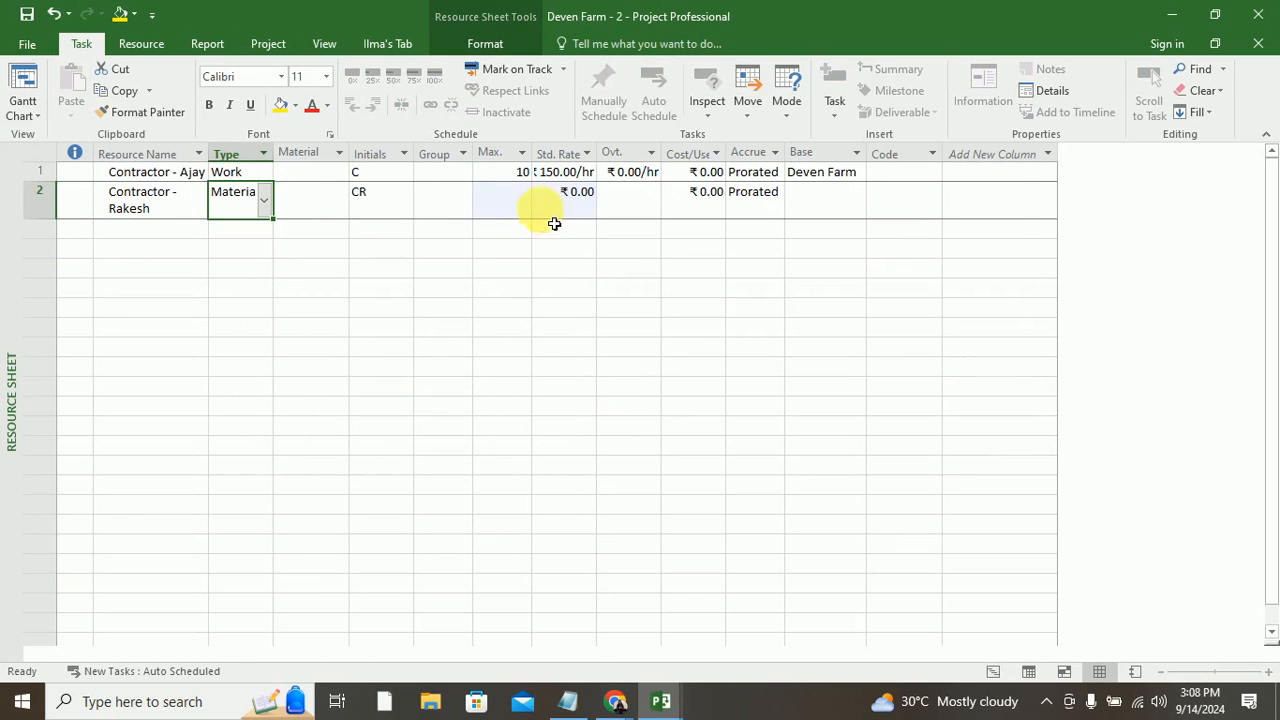
Step: Enter "per person" as the second contractor's material label
{"action": "left_click", "coordinate": [310, 215]}
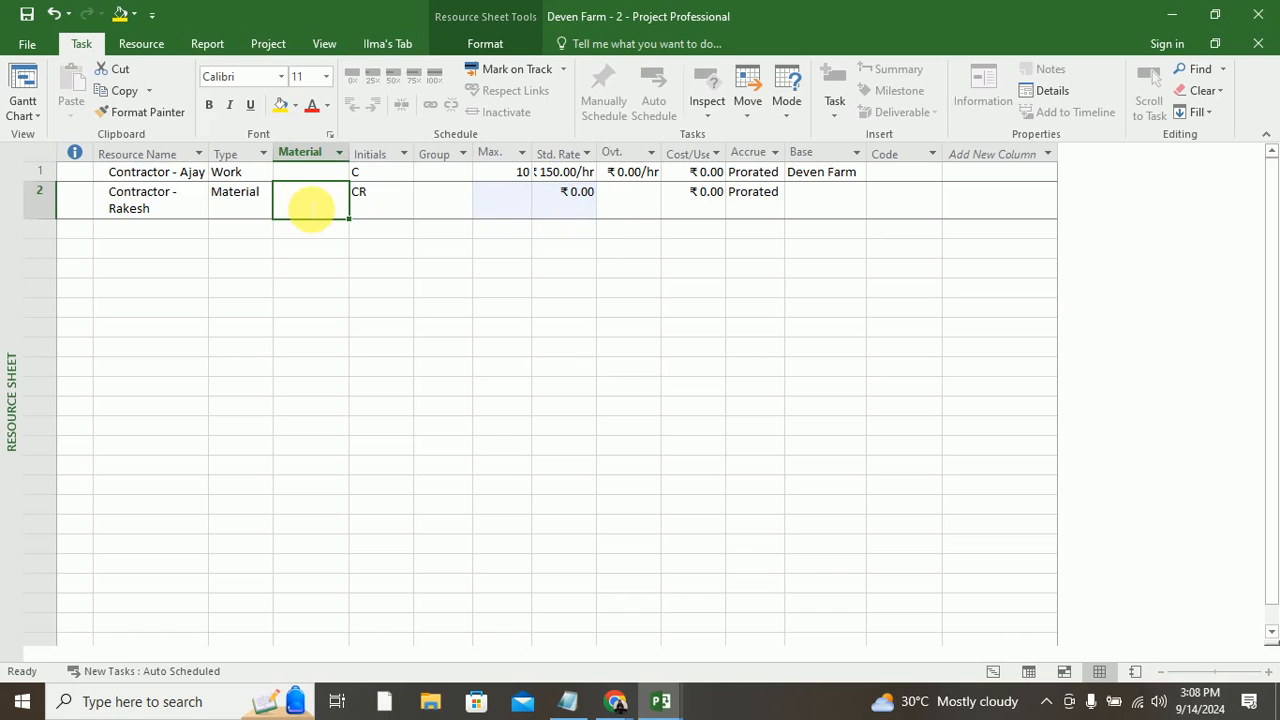
{"action": "double_click", "coordinate": [305, 203]}
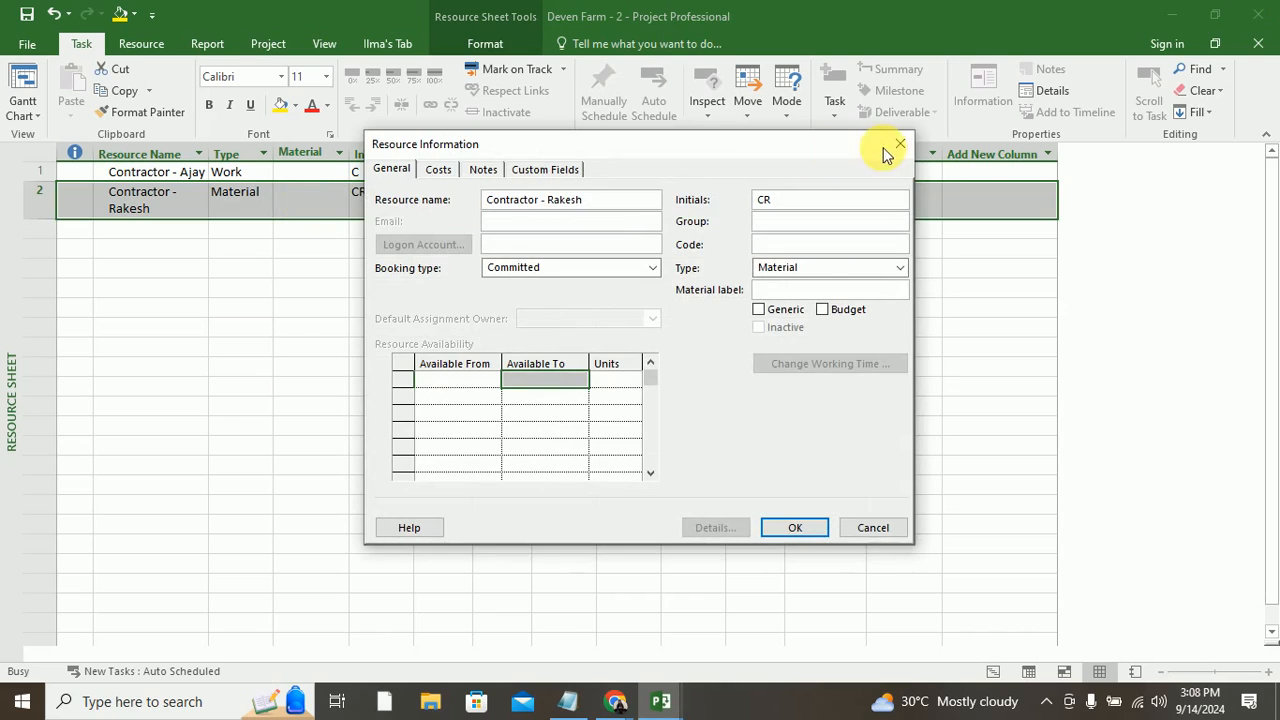
{"action": "left_click", "coordinate": [899, 144]}
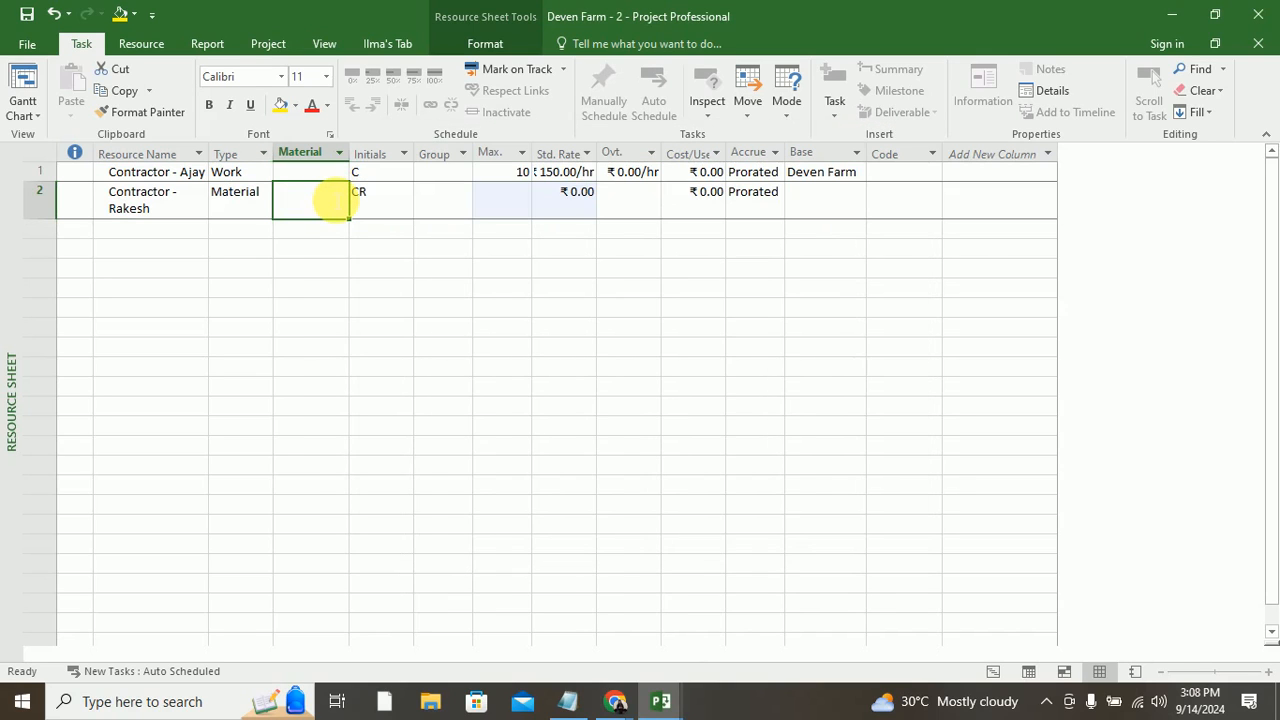
{"action": "type", "text": "per person"}
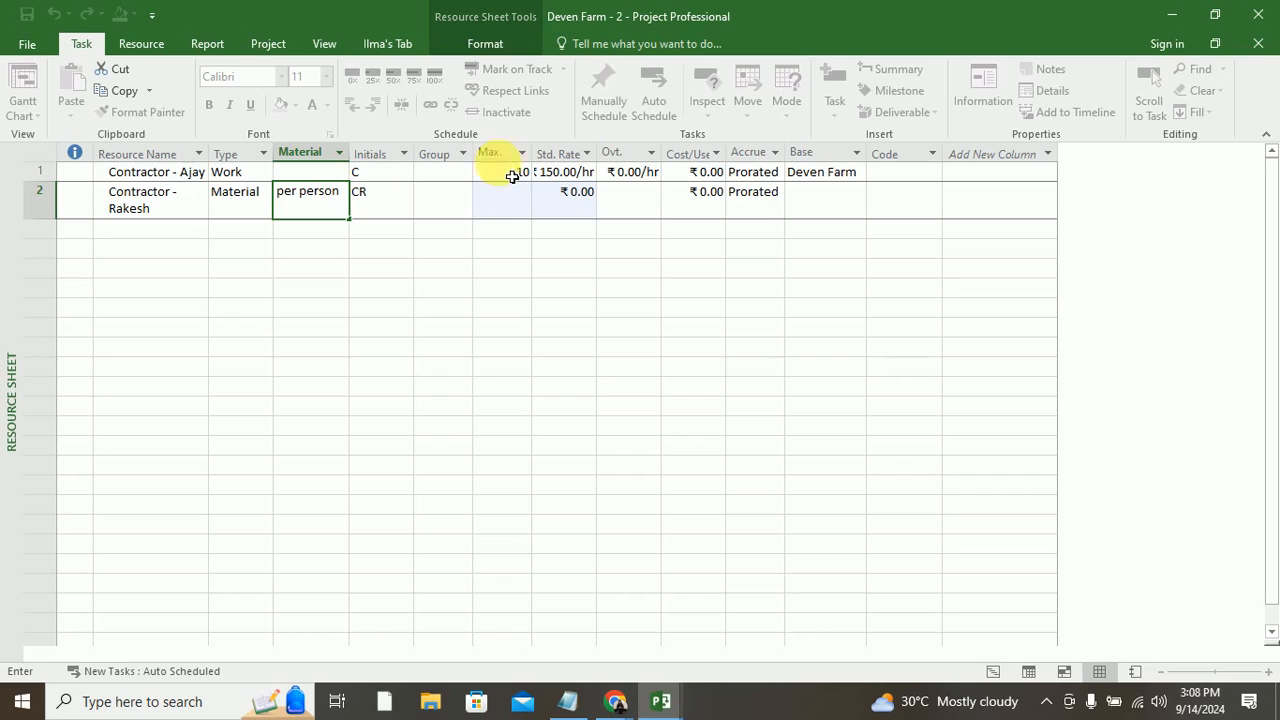
{"action": "left_click", "coordinate": [578, 200]}
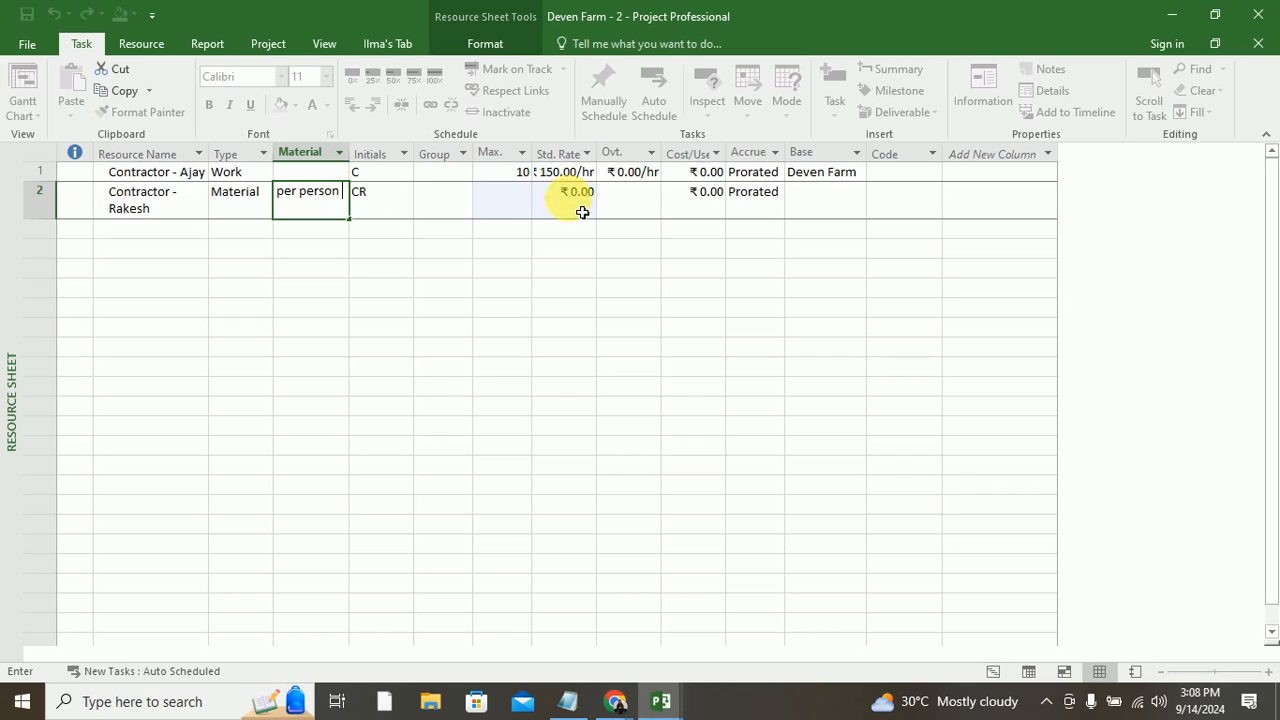
Step: Set the second contractor's material label to sft and standard rate to 126
{"action": "left_click", "coordinate": [310, 207]}
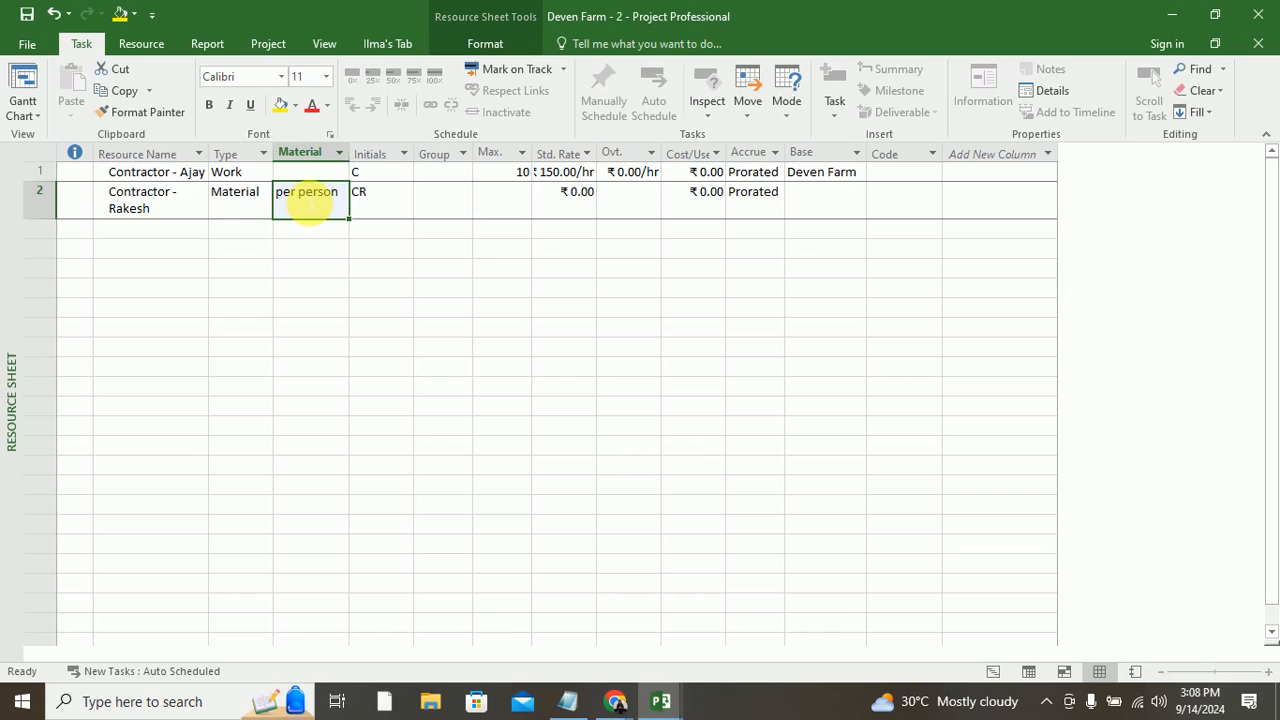
{"action": "type", "text": "sft"}
{"action": "key", "text": "Return"}
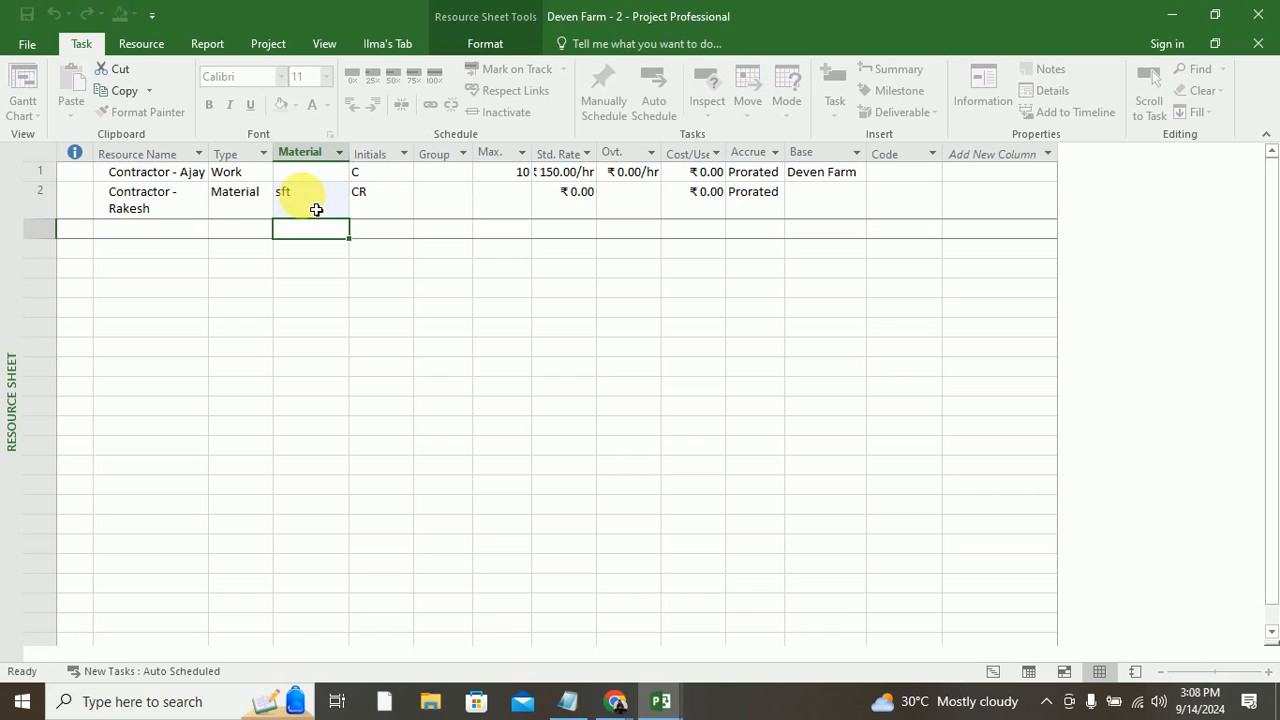
{"action": "left_click", "coordinate": [594, 204]}
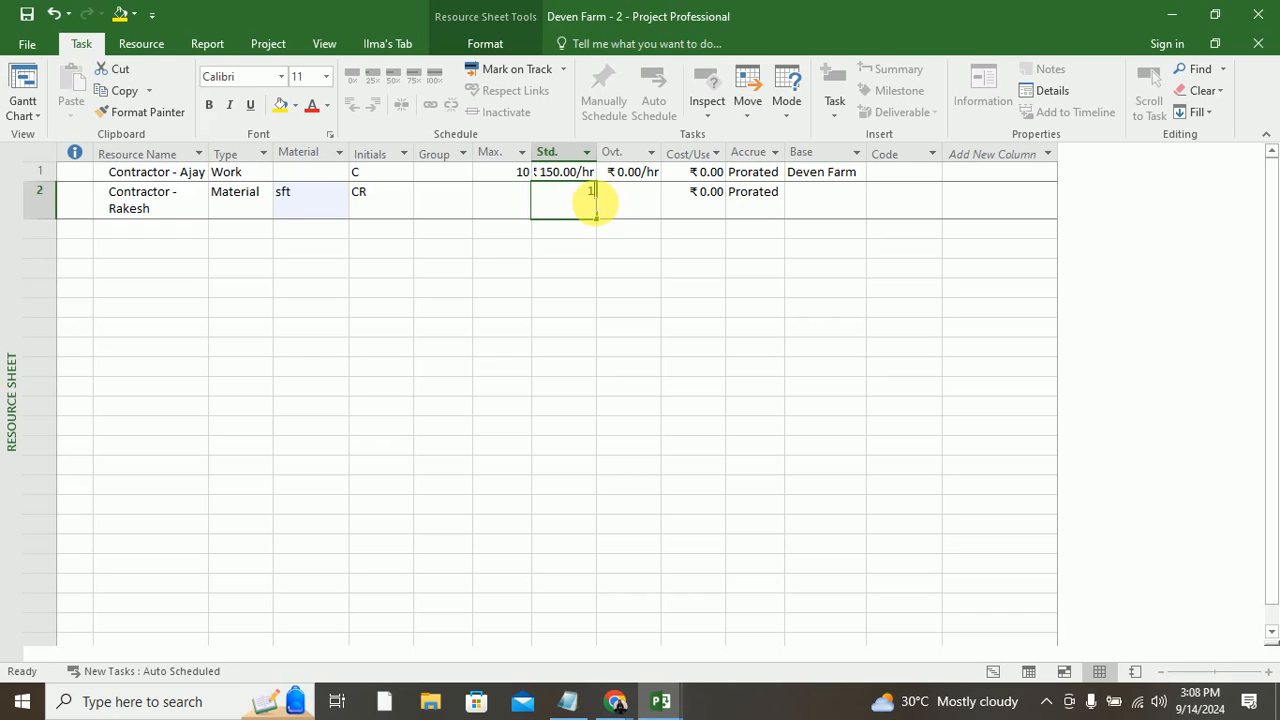
{"action": "type", "text": "126"}
{"action": "key", "text": "Return"}
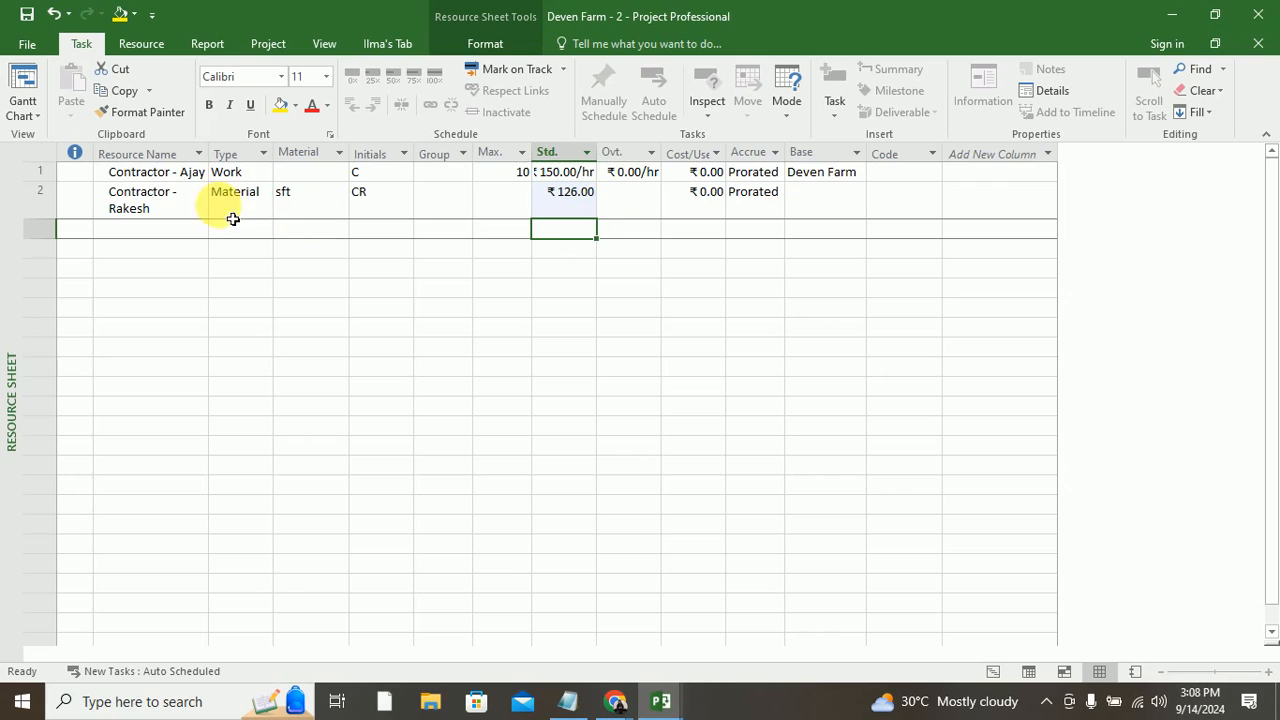
Step: Change the first contractor's resource type from Work to Material, accepting the effect on existing assignments
{"action": "left_click", "coordinate": [232, 172]}
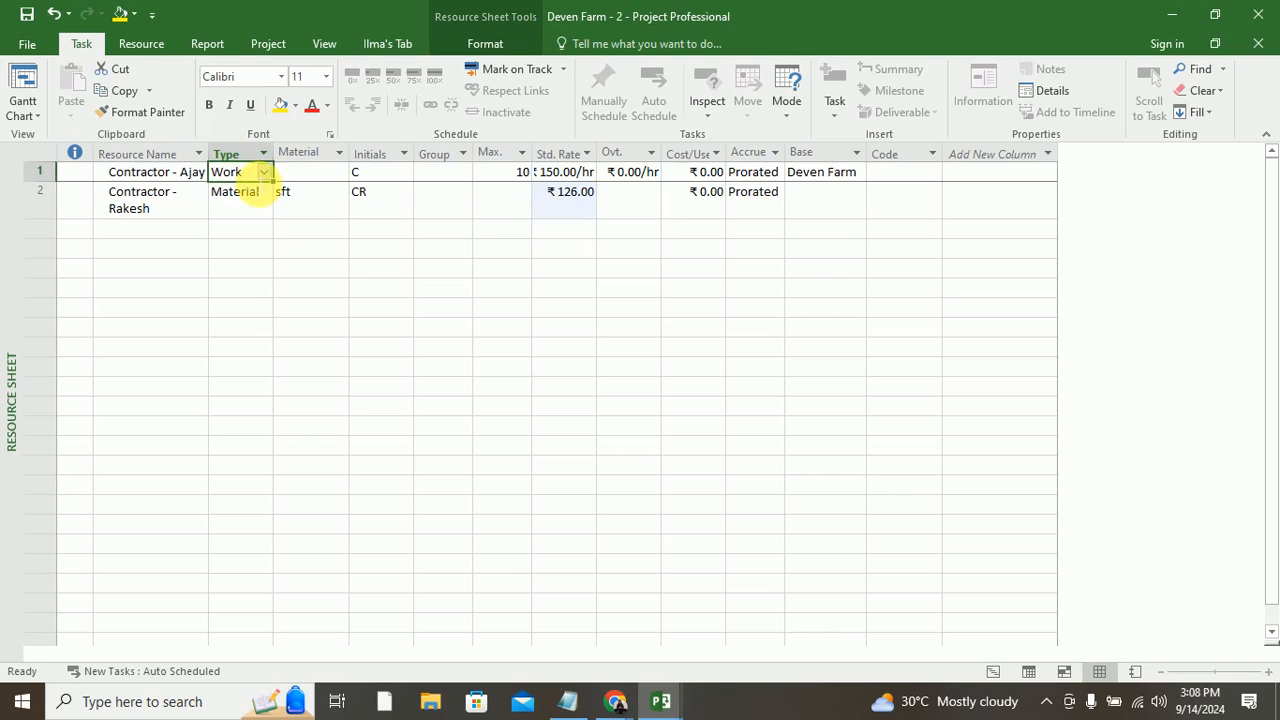
{"action": "left_click", "coordinate": [266, 172]}
{"action": "left_click", "coordinate": [248, 207]}
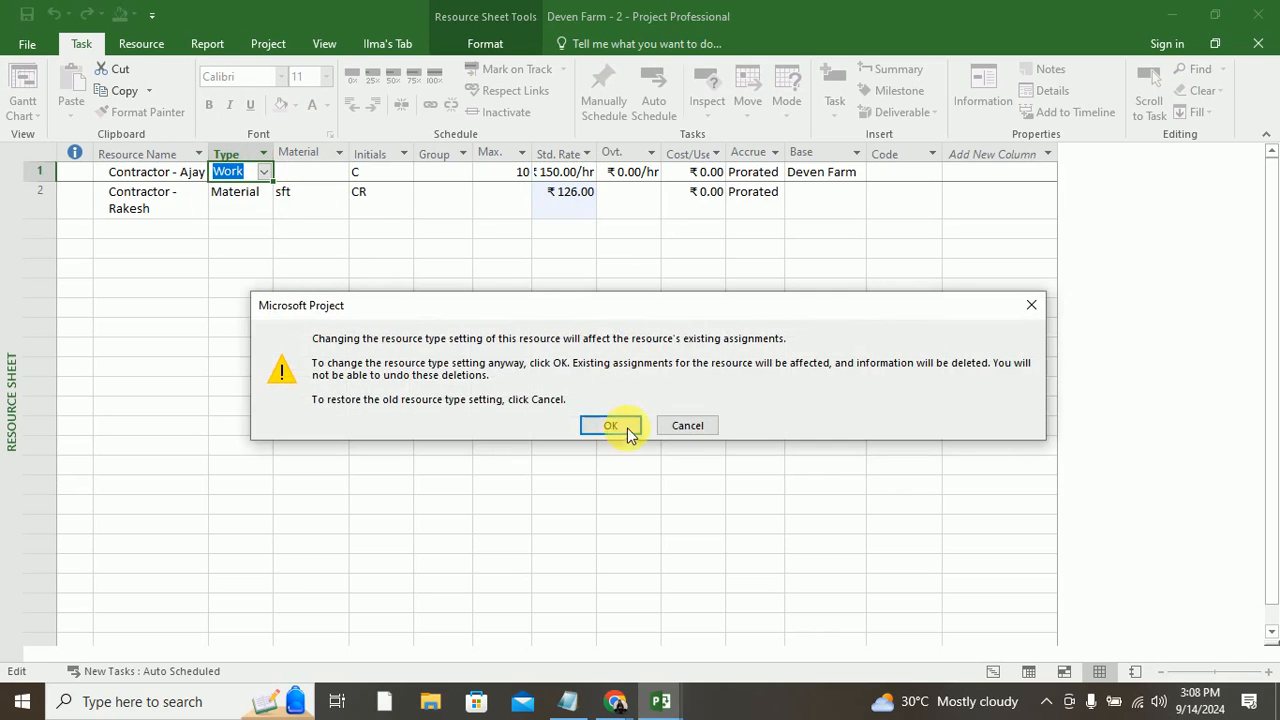
{"action": "left_click", "coordinate": [634, 418]}
Step: Set the first contractor's standard rate to 130 in cost rate table A of its resource information
{"action": "left_click", "coordinate": [571, 172]}
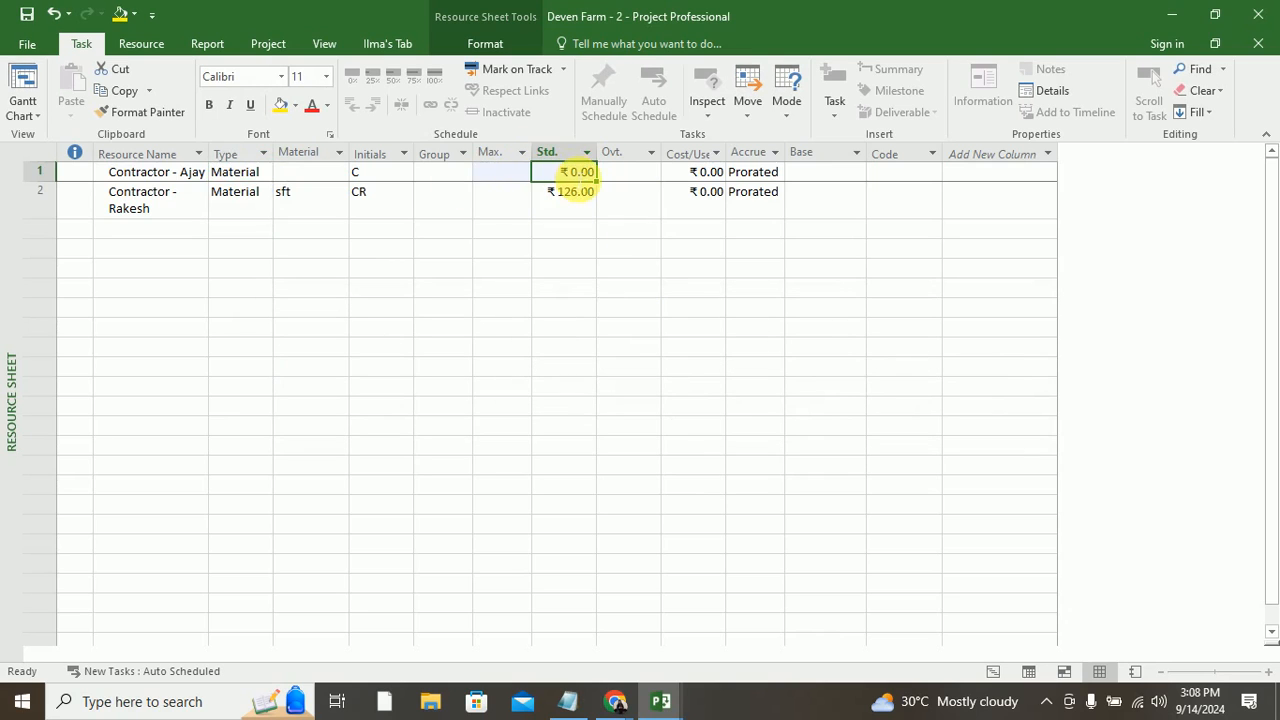
{"action": "double_click", "coordinate": [571, 172]}
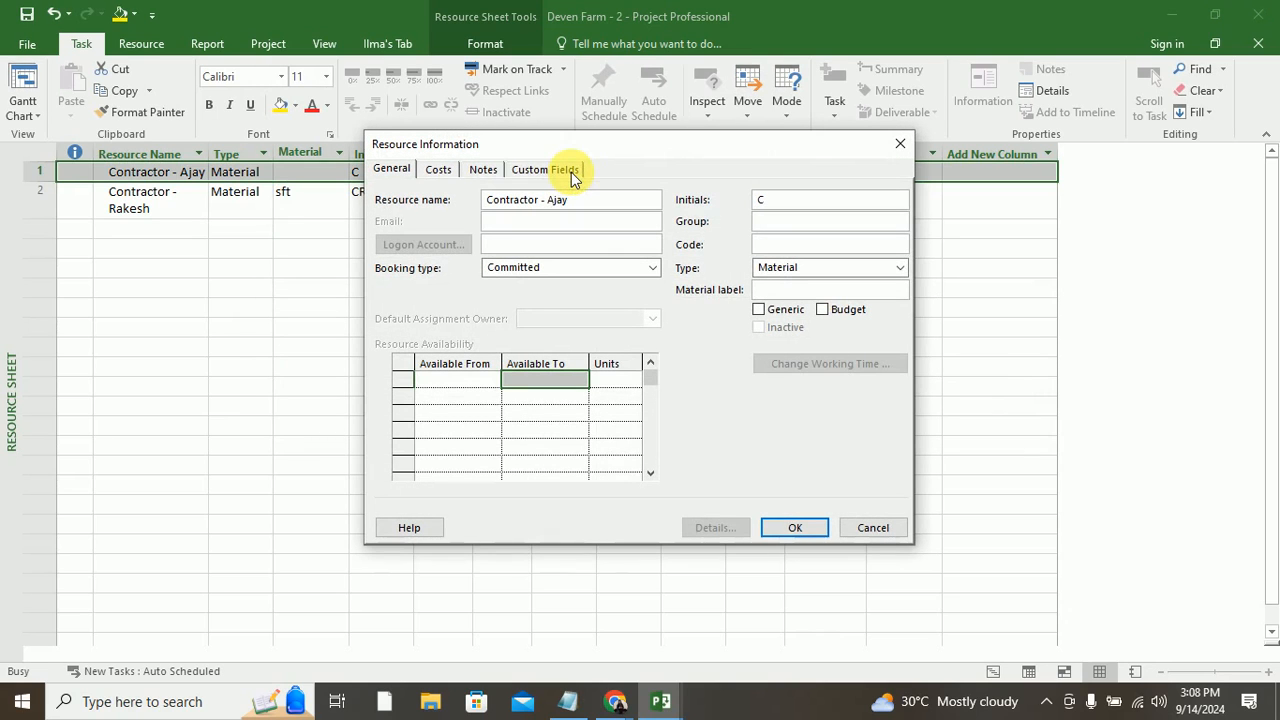
{"action": "left_click", "coordinate": [438, 169]}
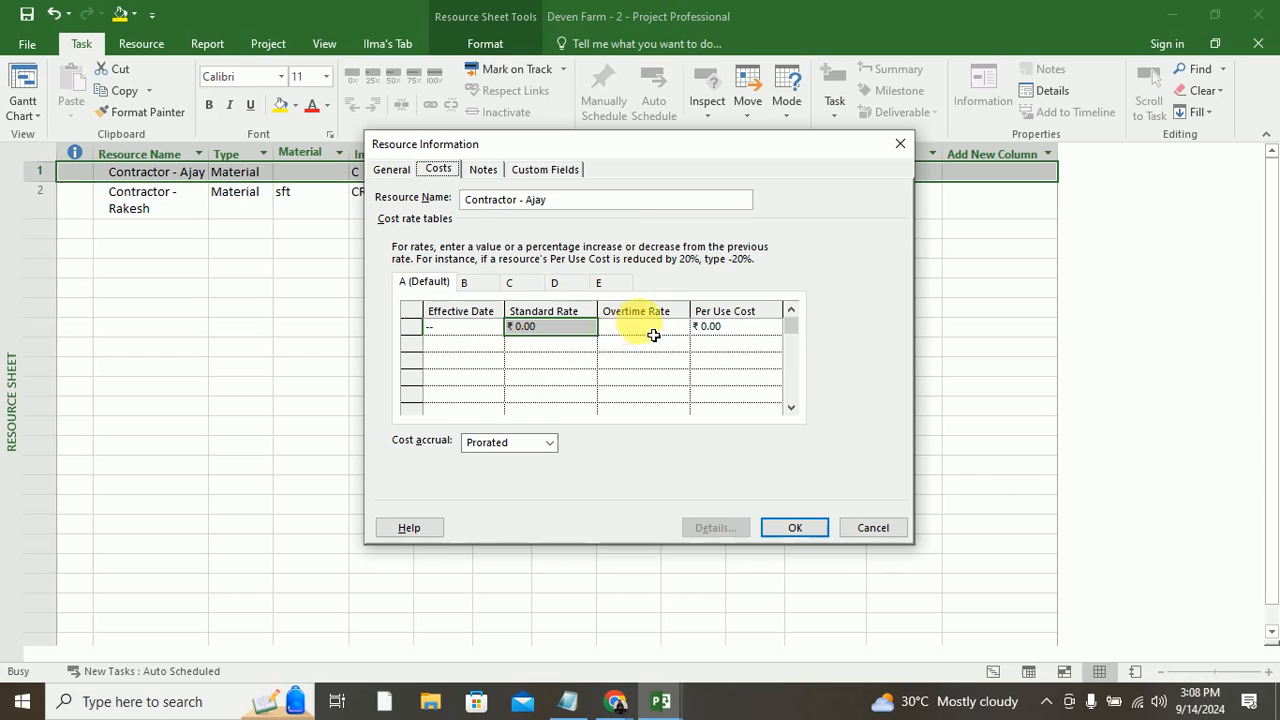
{"action": "type", "text": "130"}
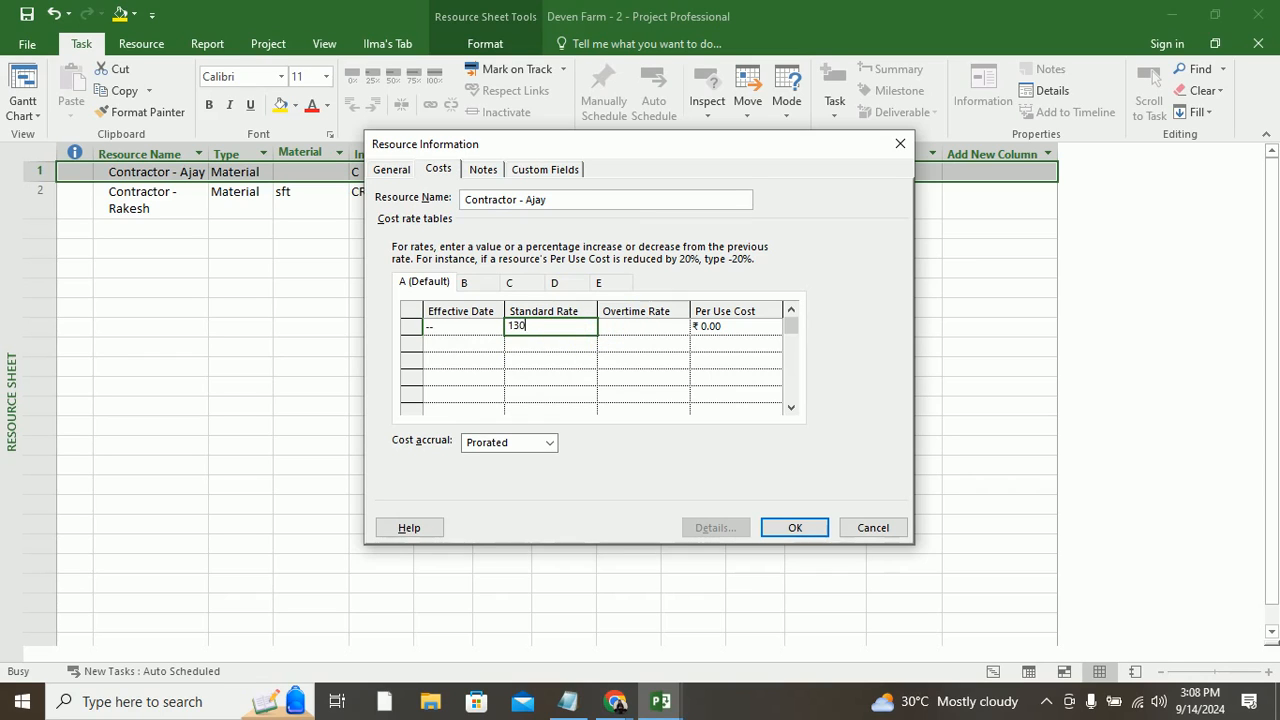
{"action": "key", "text": "Return"}
{"action": "left_click", "coordinate": [789, 526]}
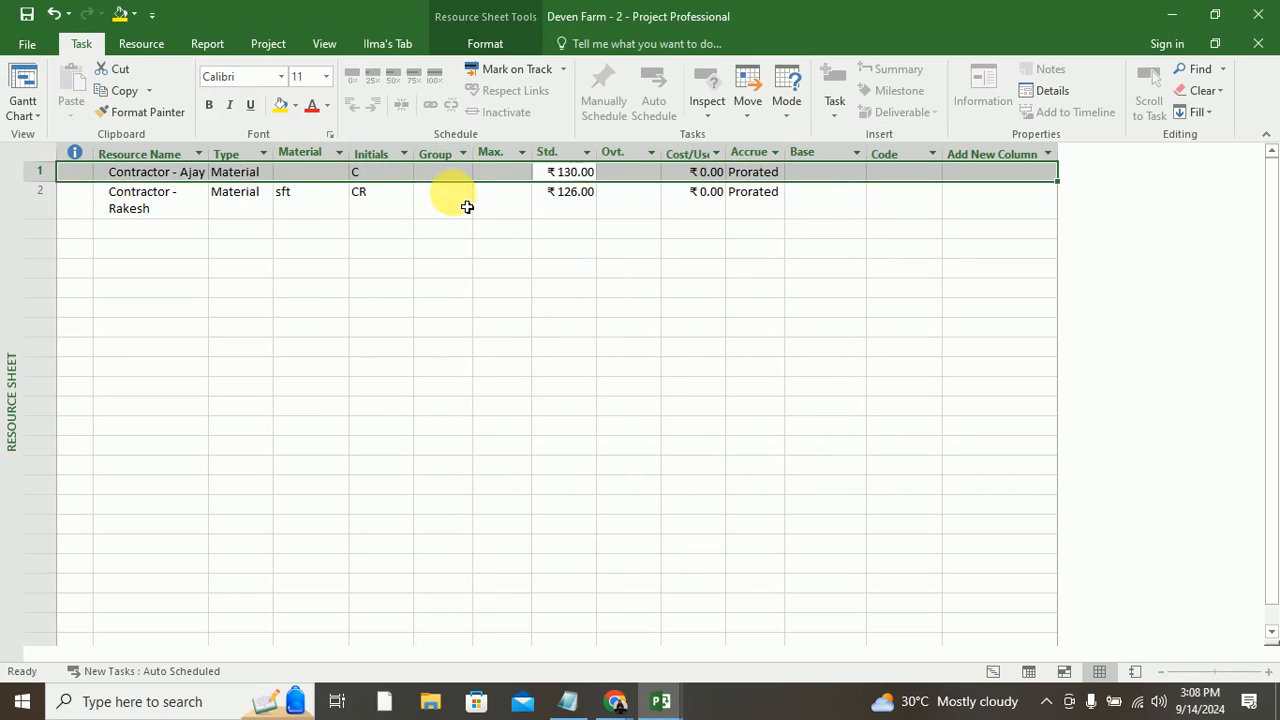
Step: Set the first contractor's material label to sft
{"action": "left_click", "coordinate": [322, 174]}
{"action": "type", "text": "sft"}
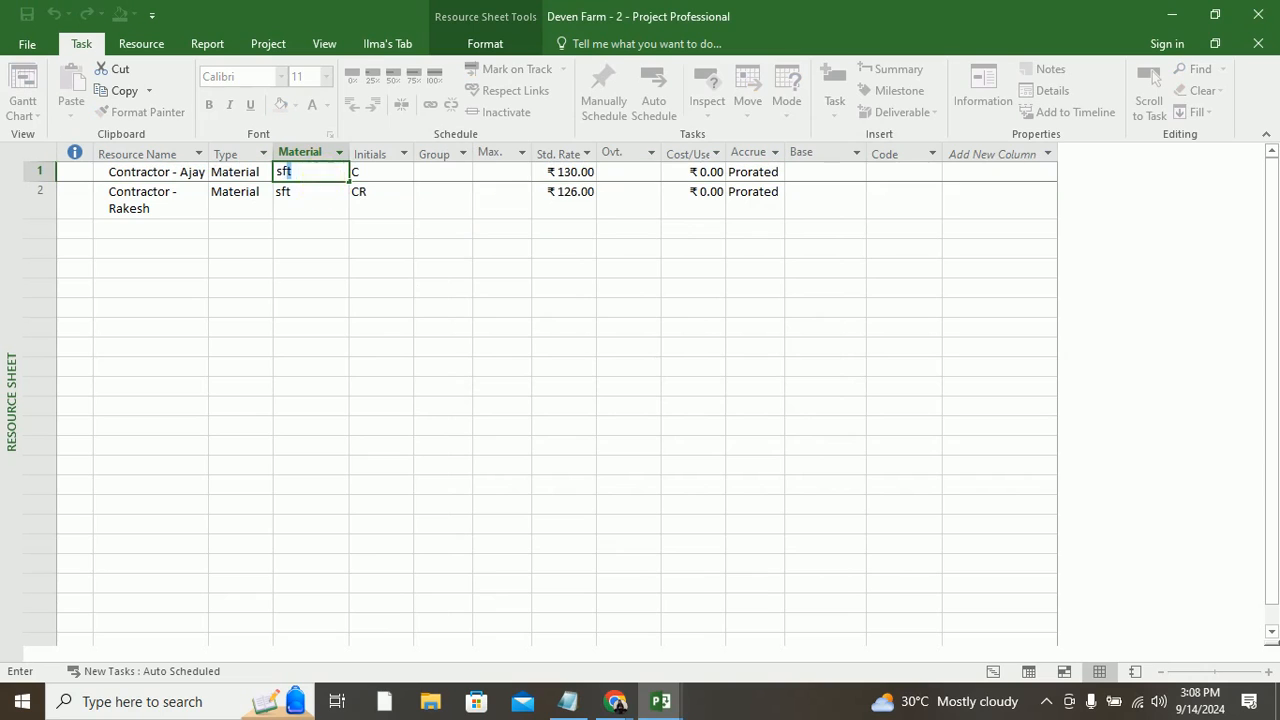
{"action": "key", "text": "Return"}
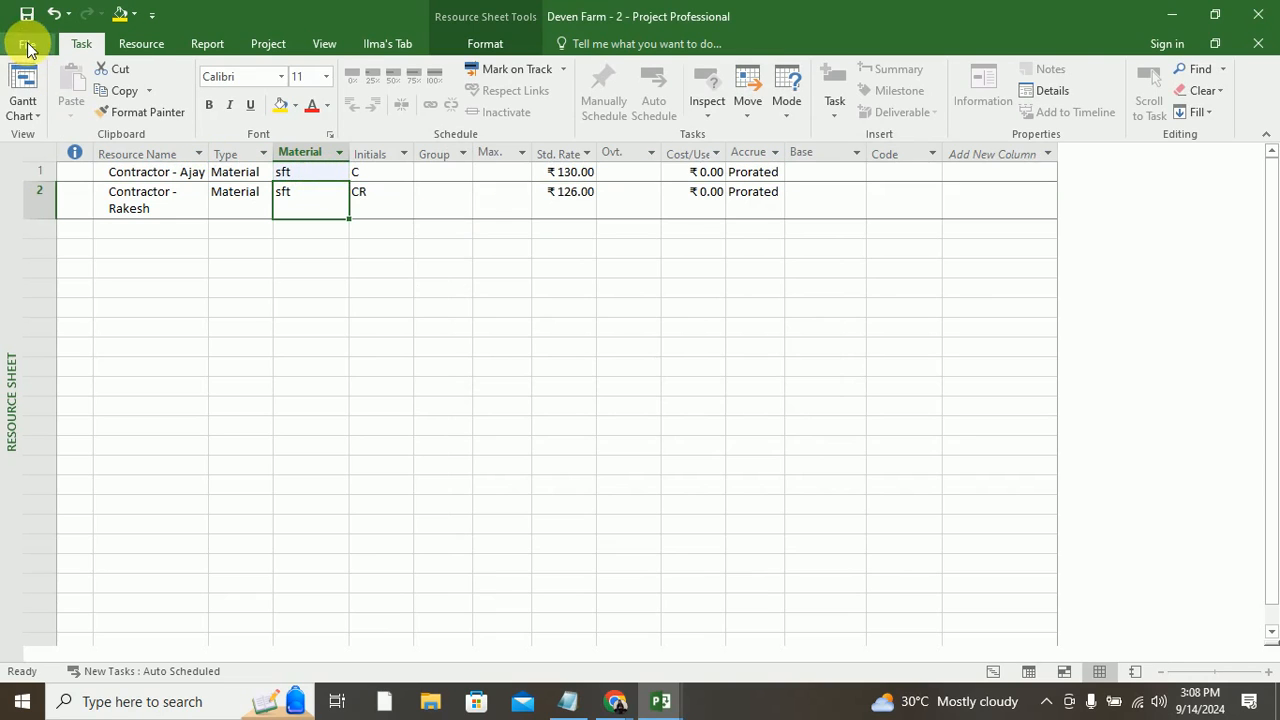
Step: Switch from the Resource Sheet back to the Gantt Chart view
{"action": "left_click", "coordinate": [27, 43]}
{"action": "left_click", "coordinate": [30, 42]}
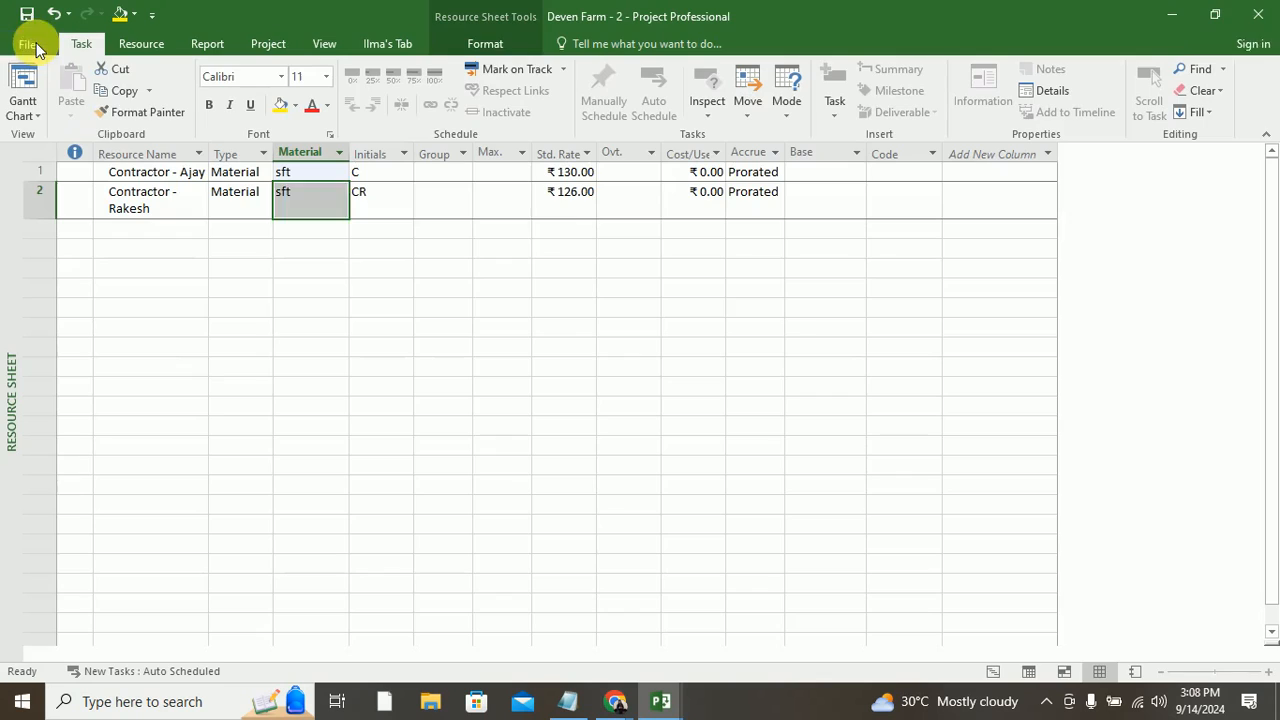
{"action": "left_click", "coordinate": [571, 249]}
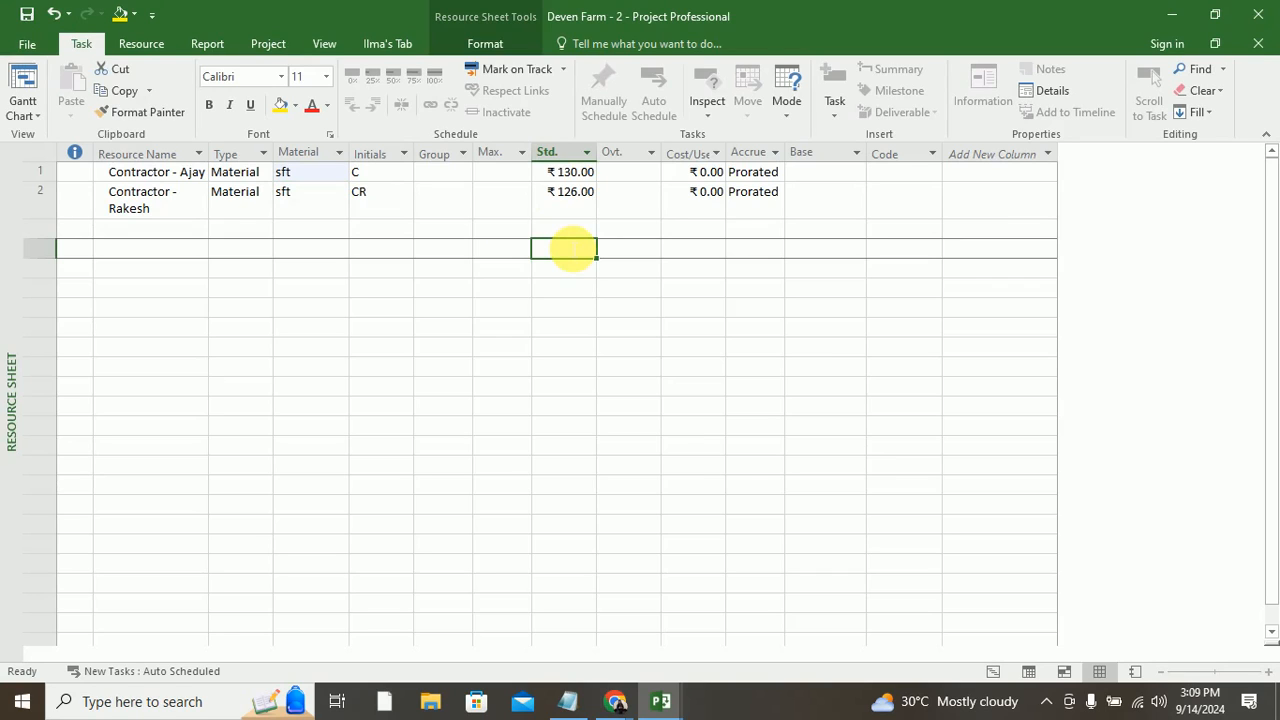
{"action": "left_click", "coordinate": [25, 117]}
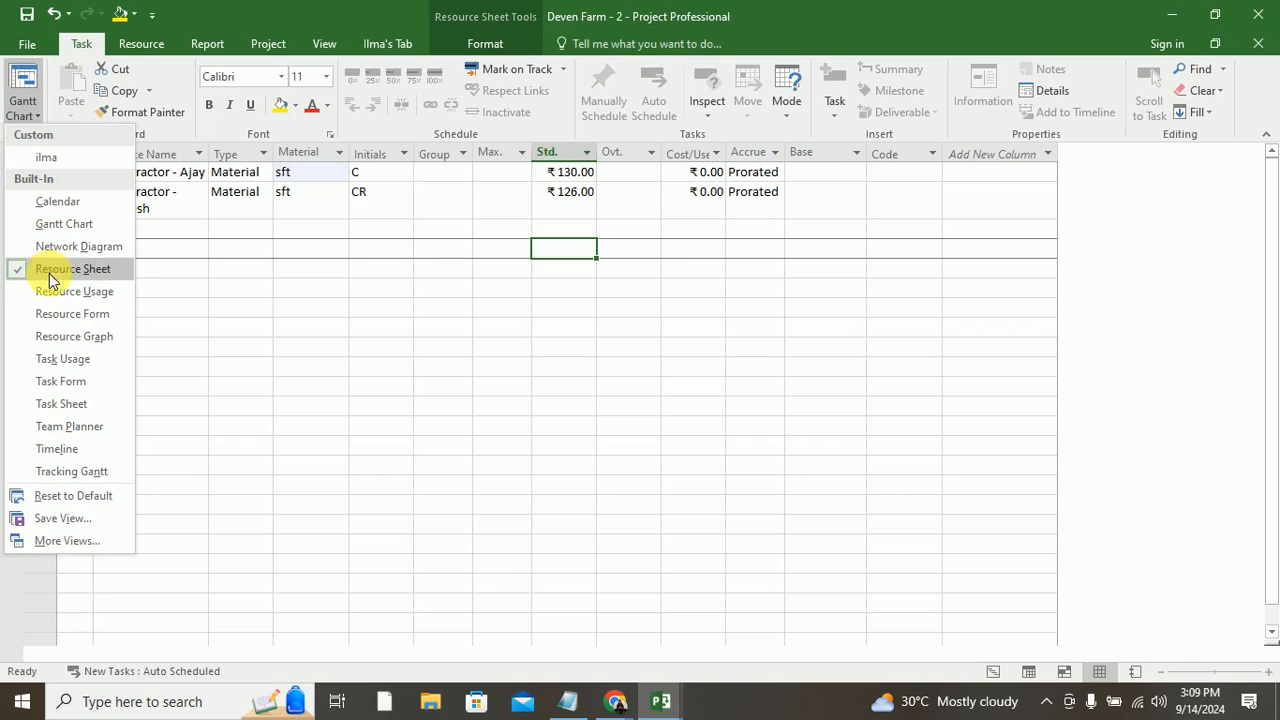
{"action": "left_click", "coordinate": [15, 224]}
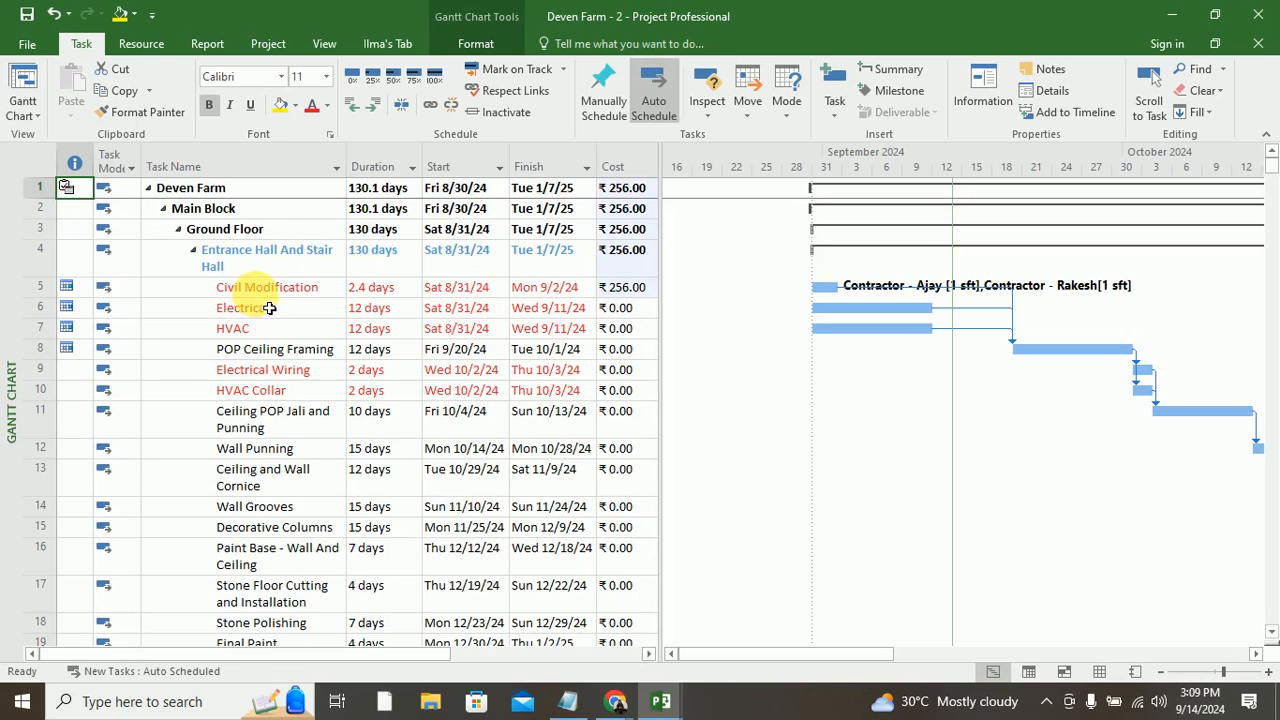
Step: Show the Task Form details pane below the Gantt Chart for the Civil Modification task
{"action": "left_click", "coordinate": [264, 287]}
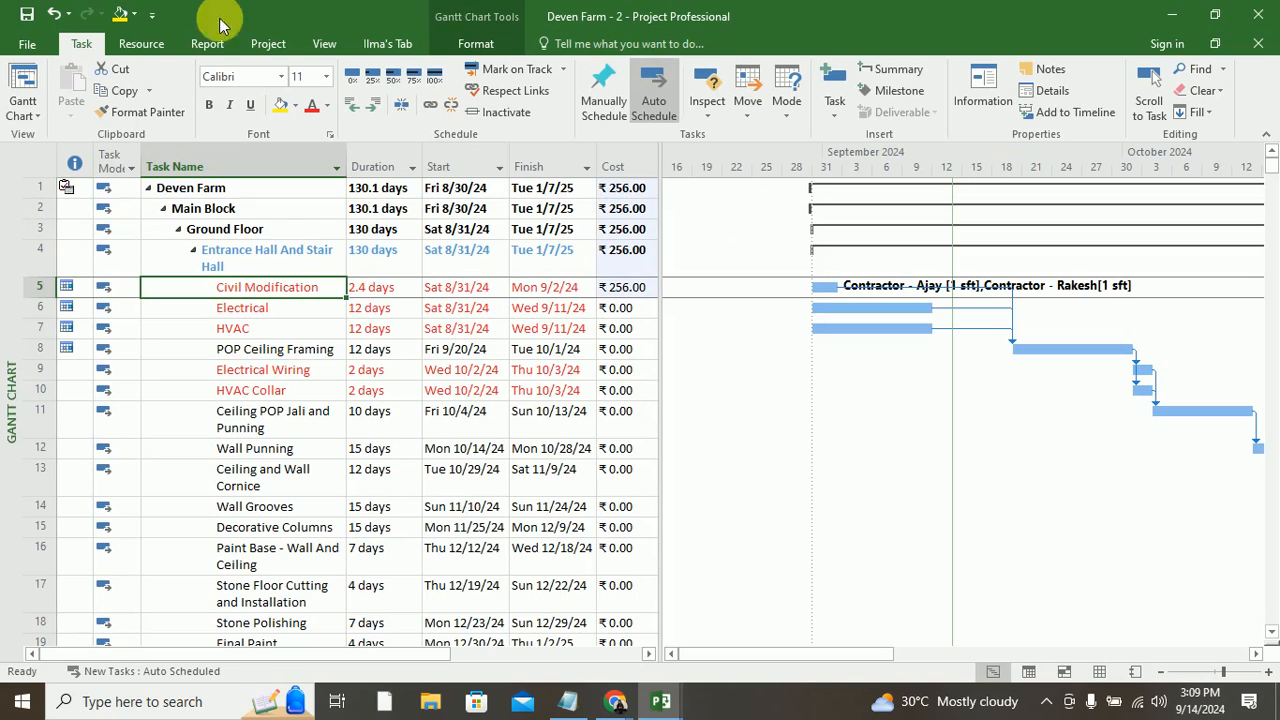
{"action": "left_click", "coordinate": [326, 45]}
{"action": "left_click", "coordinate": [935, 92]}
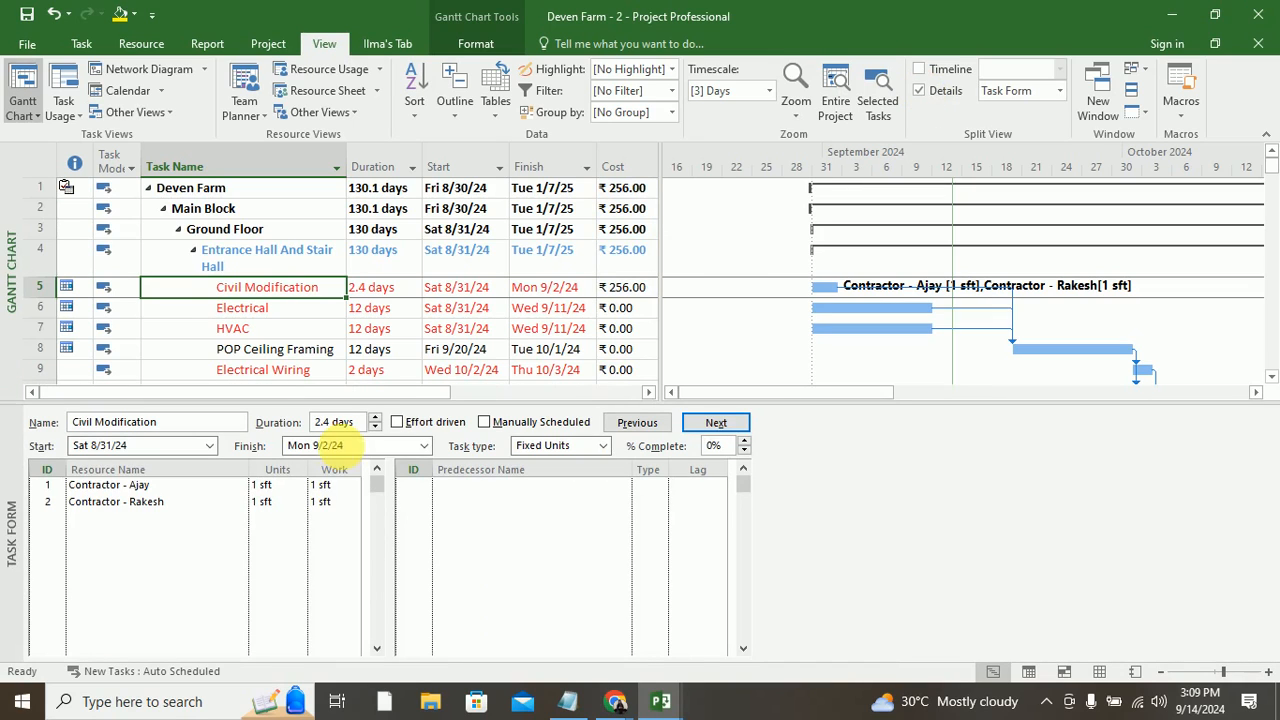
Step: Set the Civil Modification assignment units to 4000 for the first contractor and 3000 for the second, and apply them
{"action": "left_click", "coordinate": [100, 487]}
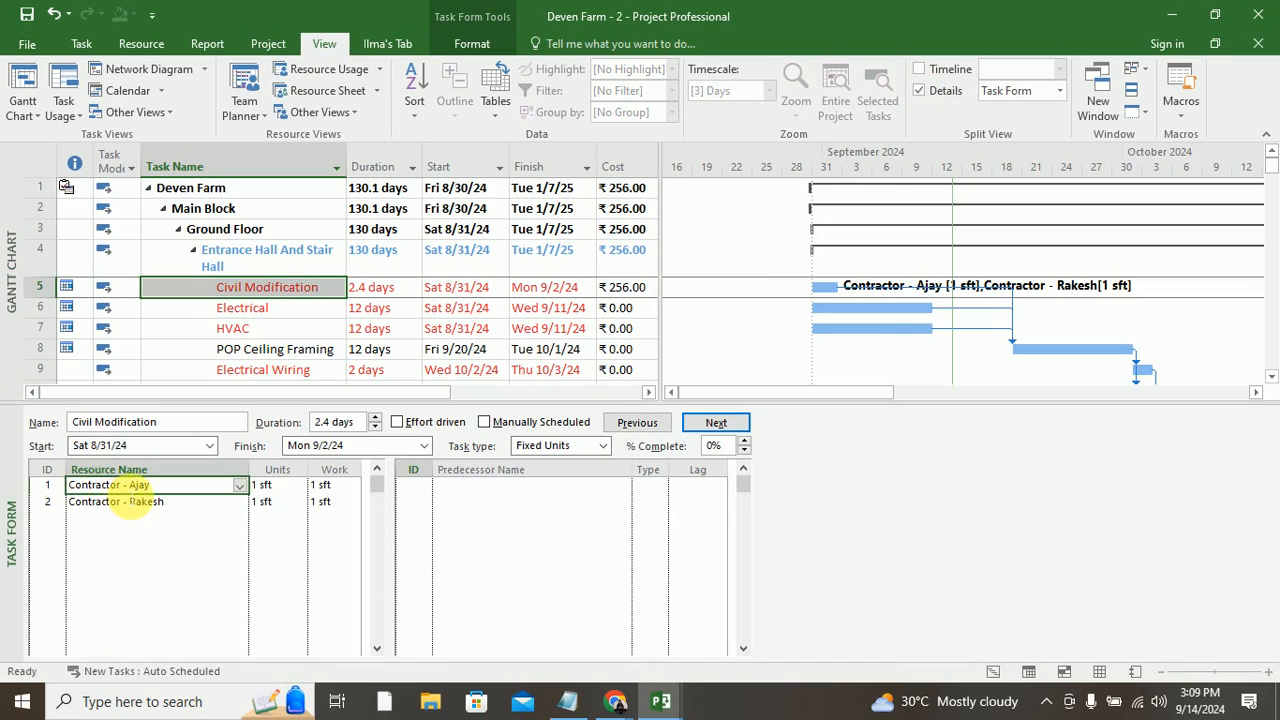
{"action": "key", "text": "Tab"}
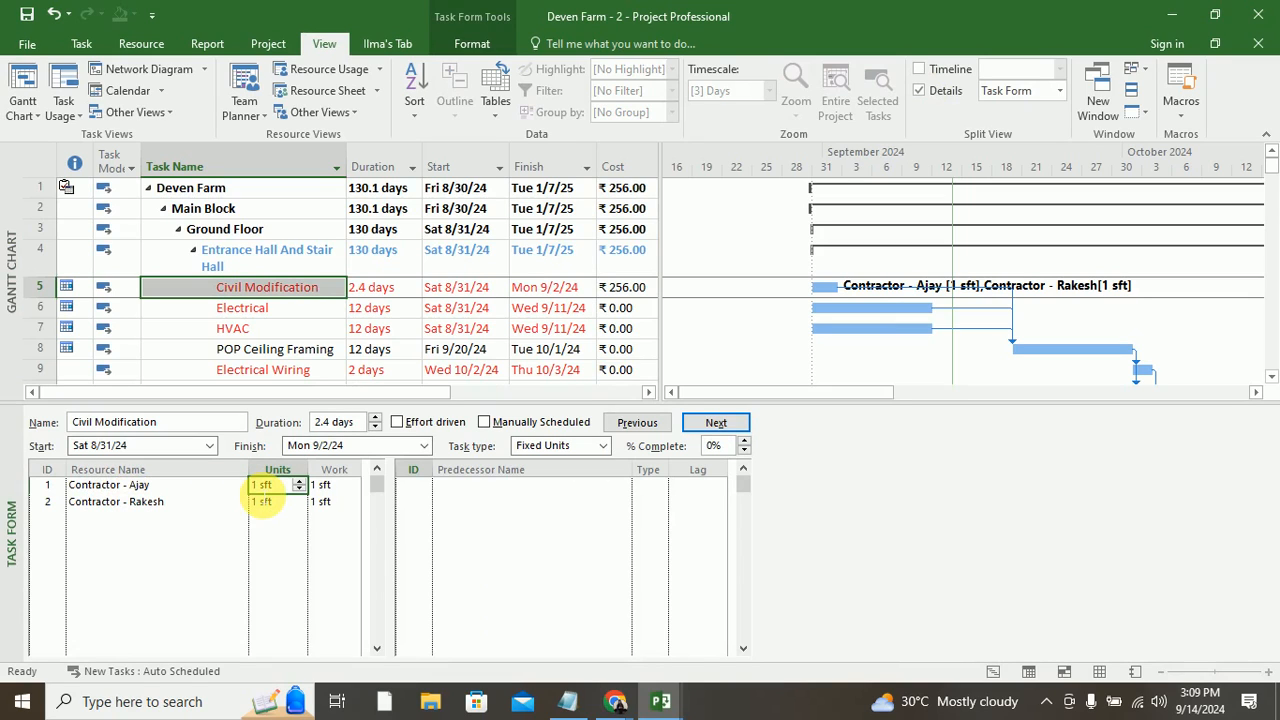
{"action": "type", "text": "4000"}
{"action": "left_click", "coordinate": [269, 502]}
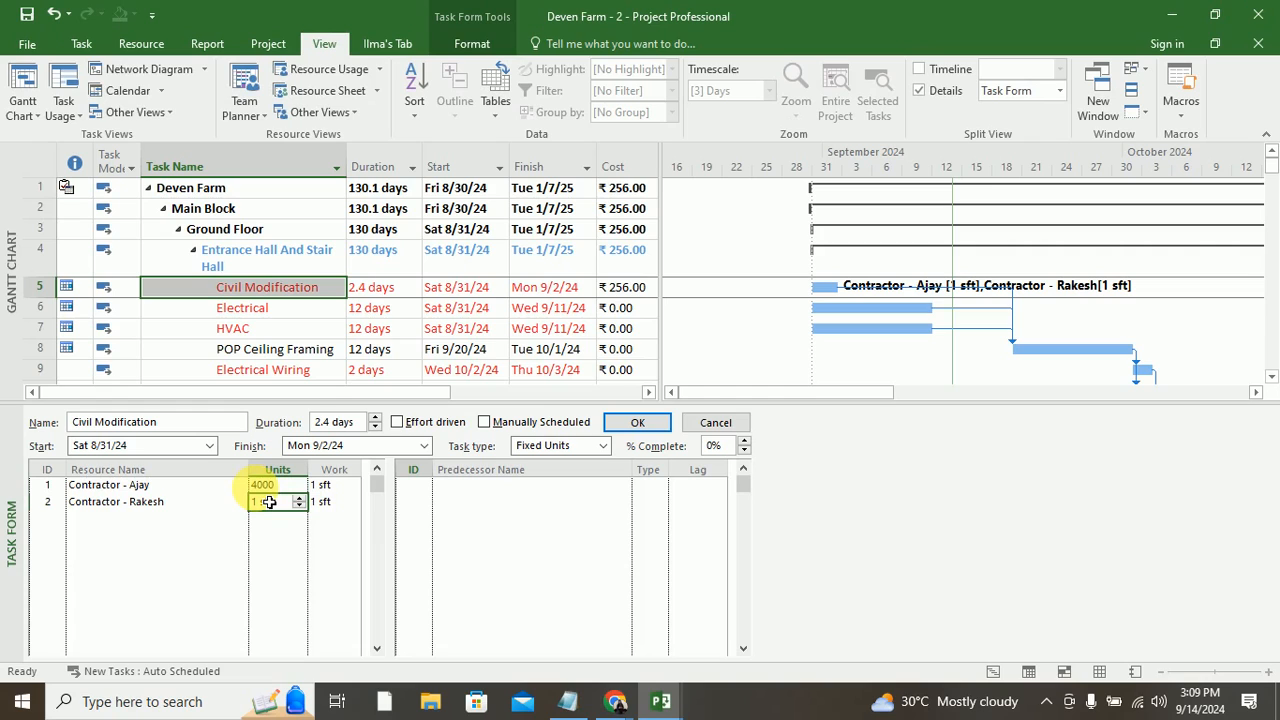
{"action": "type", "text": "3000"}
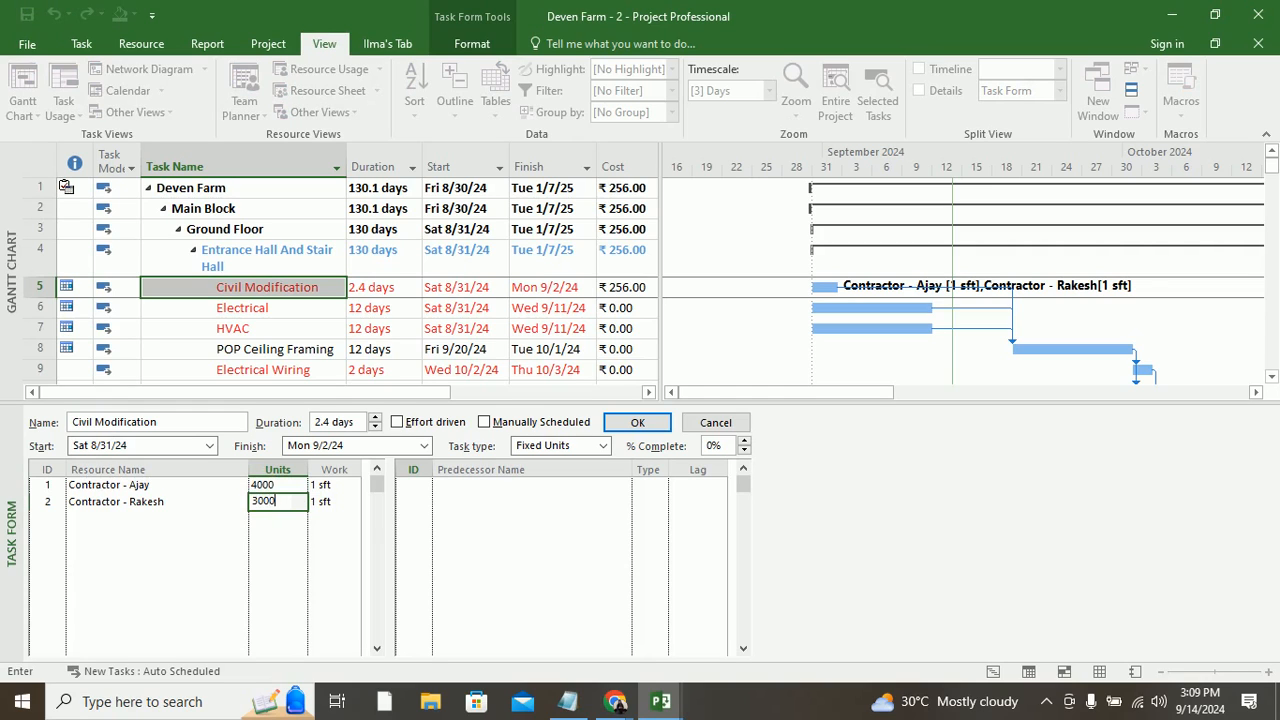
{"action": "key", "text": "Return"}
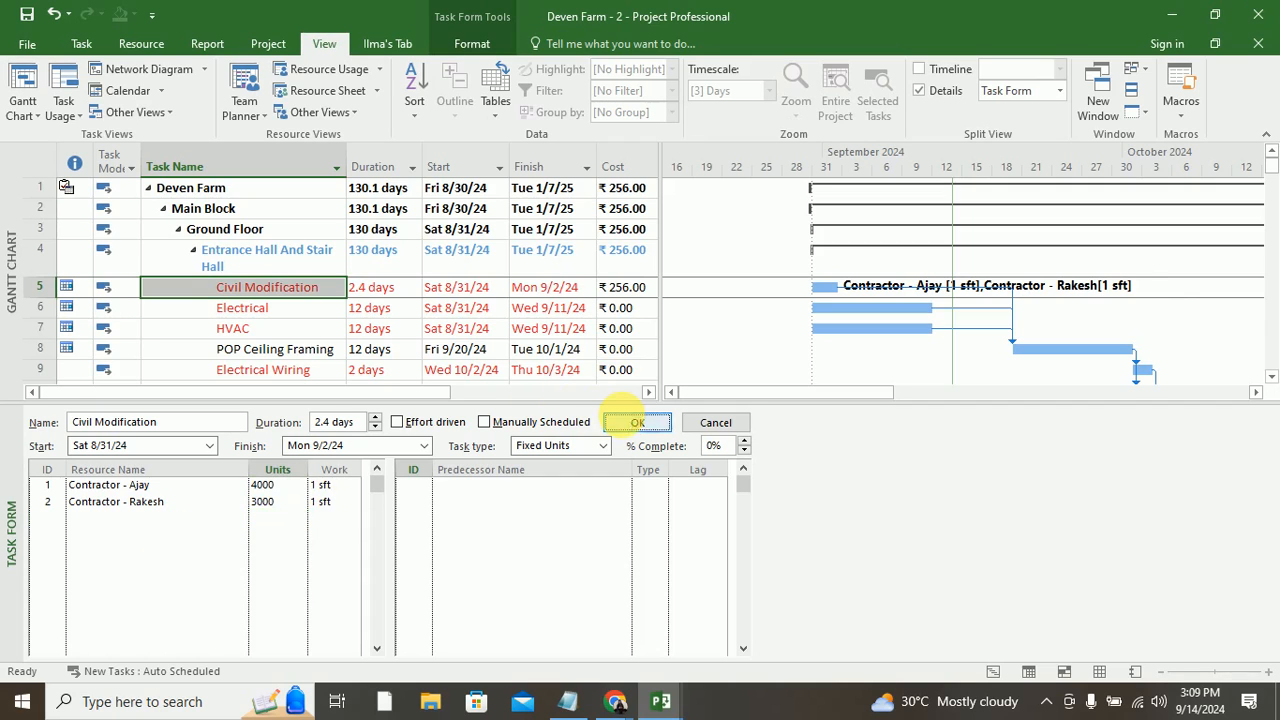
{"action": "left_click", "coordinate": [634, 422]}
Step: Check each contractor's cost in the resource assignments of Civil Modification's Task Information
{"action": "left_click", "coordinate": [643, 288]}
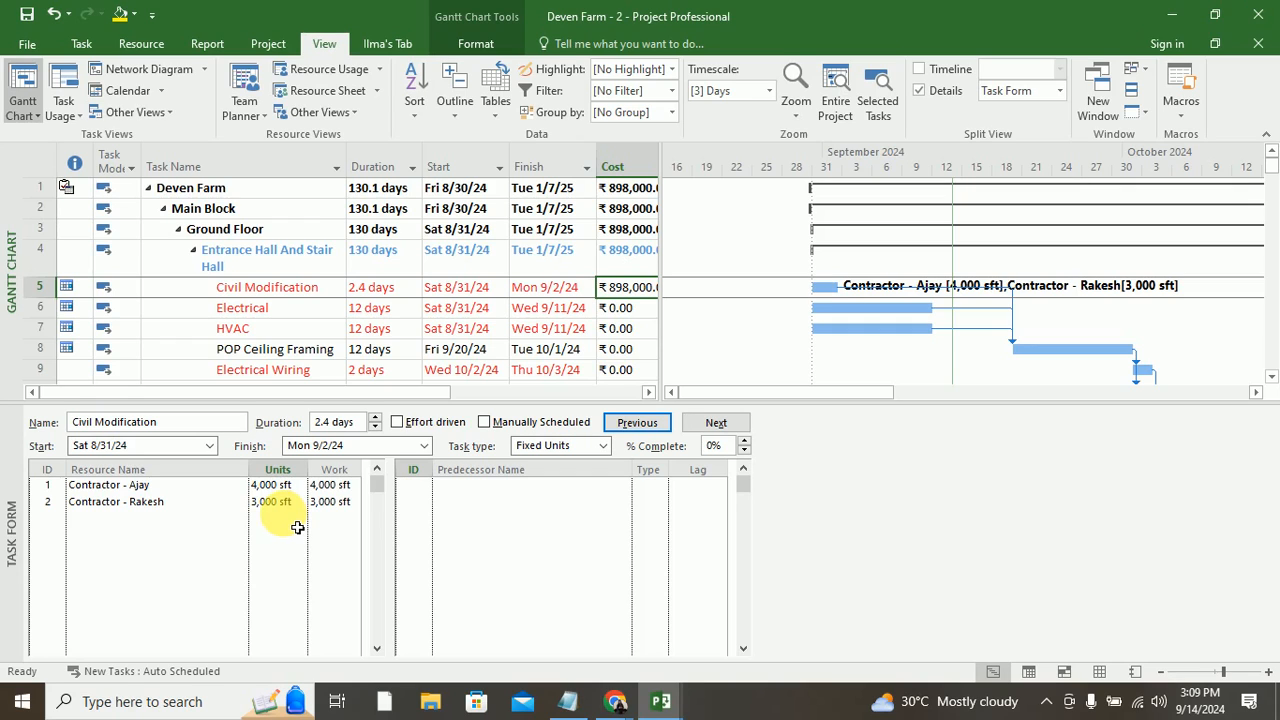
{"action": "left_click", "coordinate": [617, 291]}
{"action": "key", "text": "Escape"}
{"action": "left_click", "coordinate": [616, 289]}
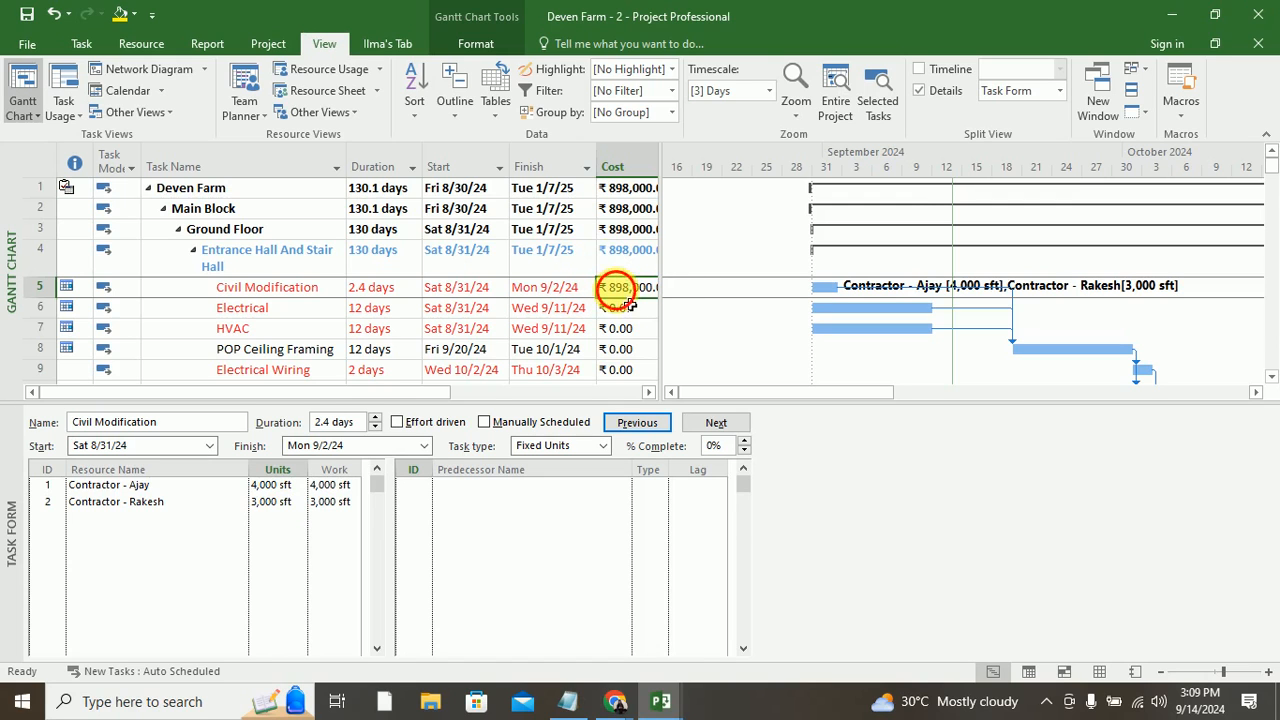
{"action": "double_click", "coordinate": [616, 289]}
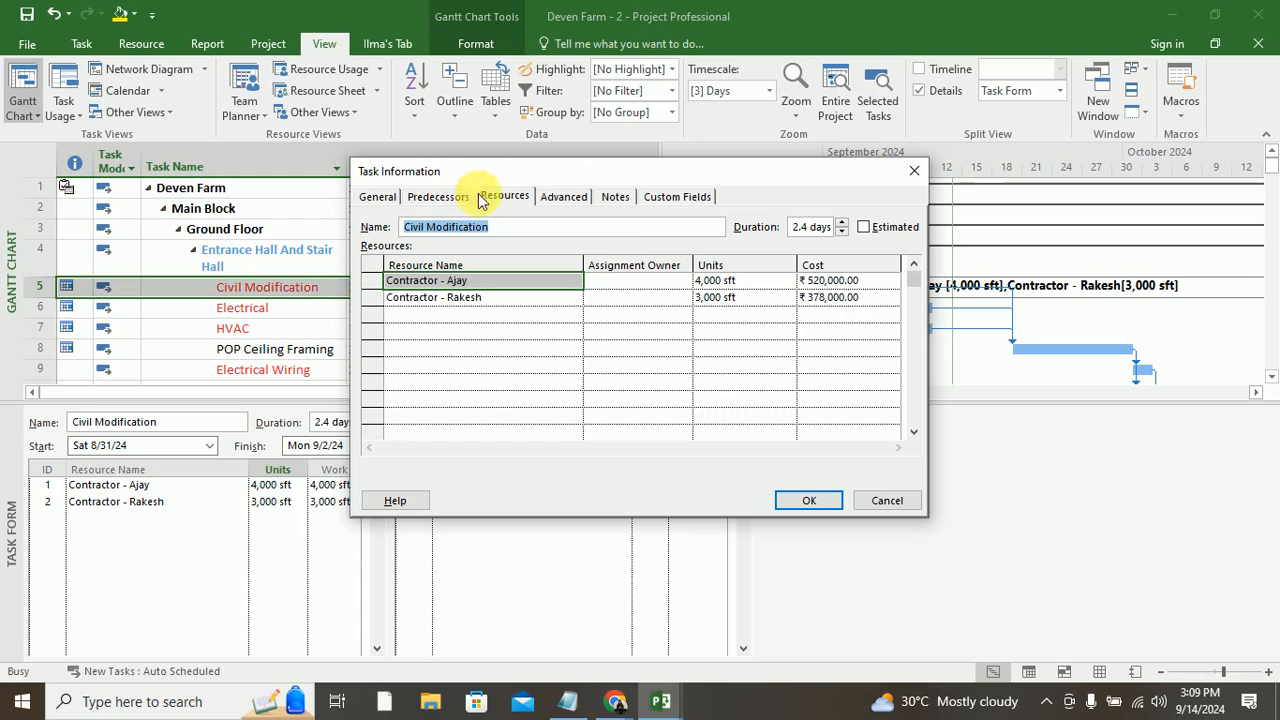
{"action": "left_click_drag", "start_coordinate": [853, 296], "coordinate": [845, 283]}
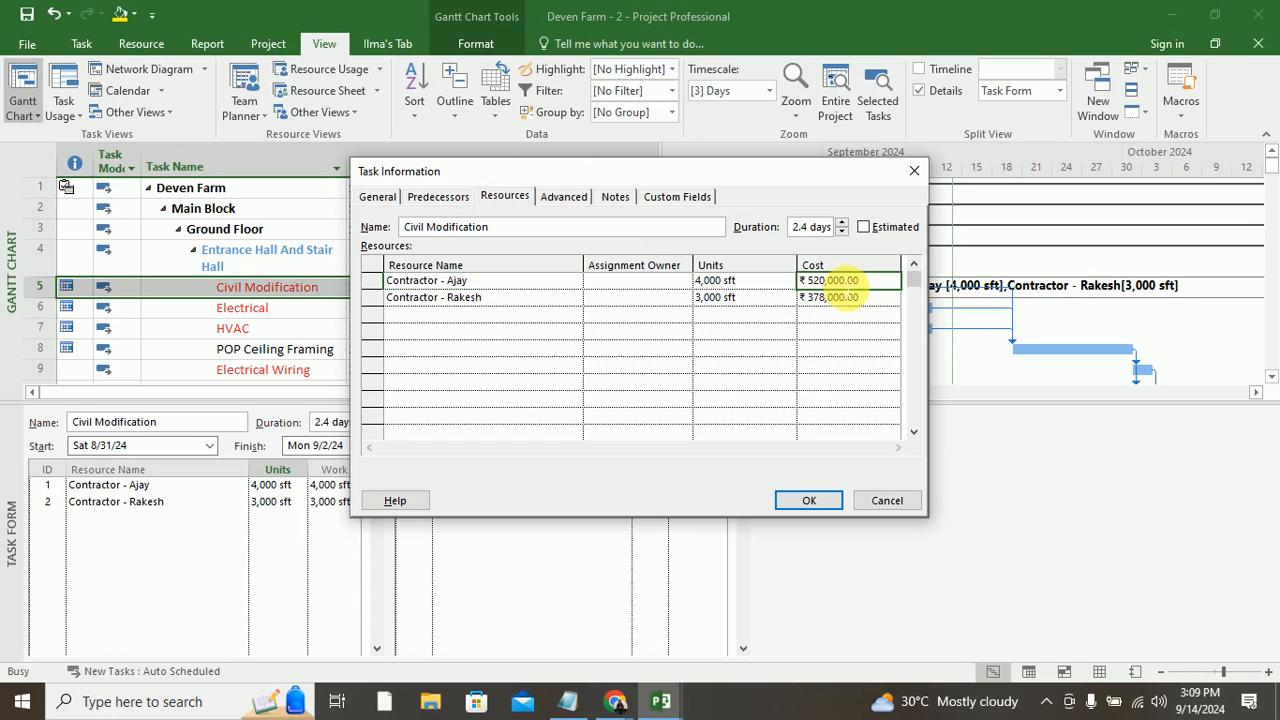
{"action": "left_click", "coordinate": [848, 298]}
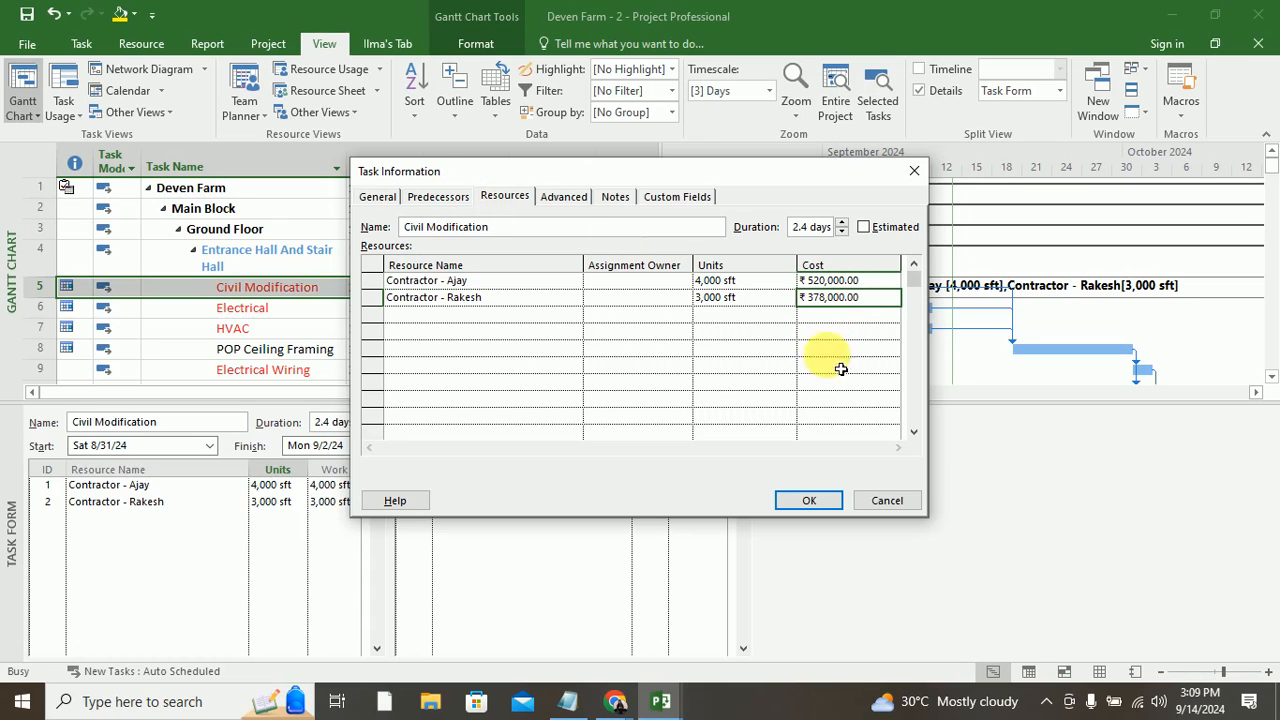
{"action": "left_click", "coordinate": [790, 500]}
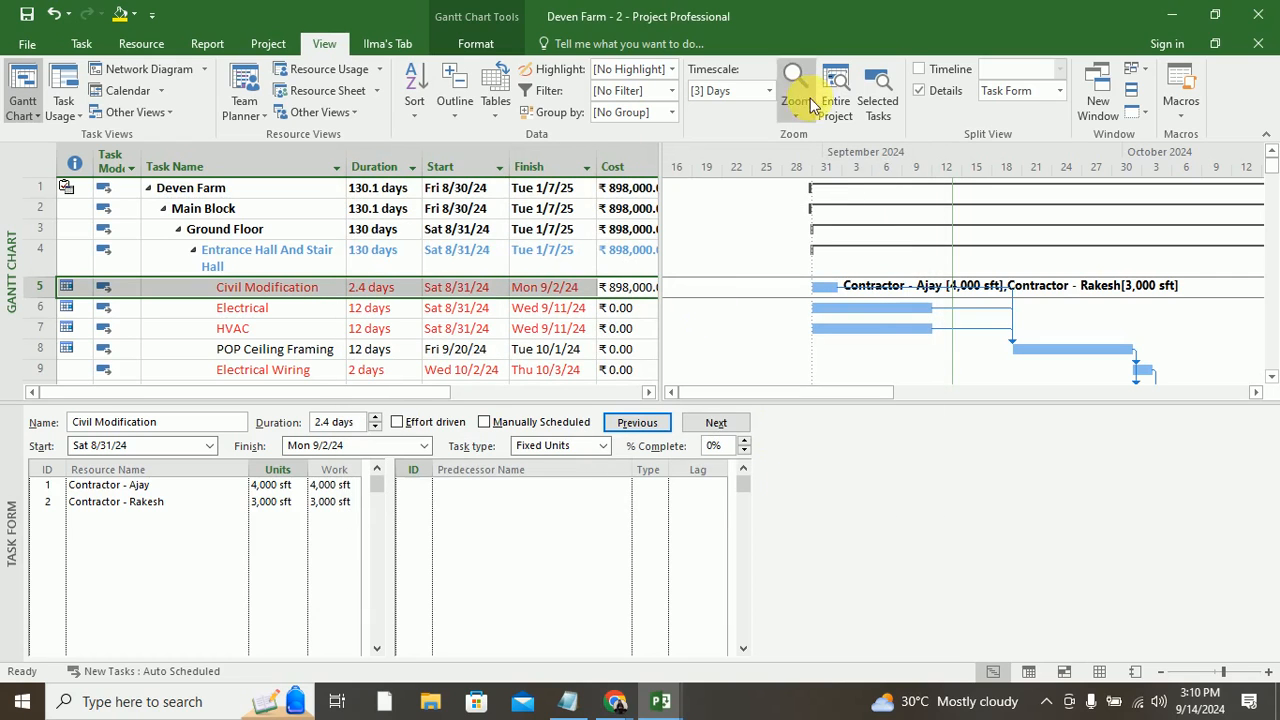
Step: Change the details pane from the Task Form to the Task Details Form
{"action": "left_click", "coordinate": [1059, 91]}
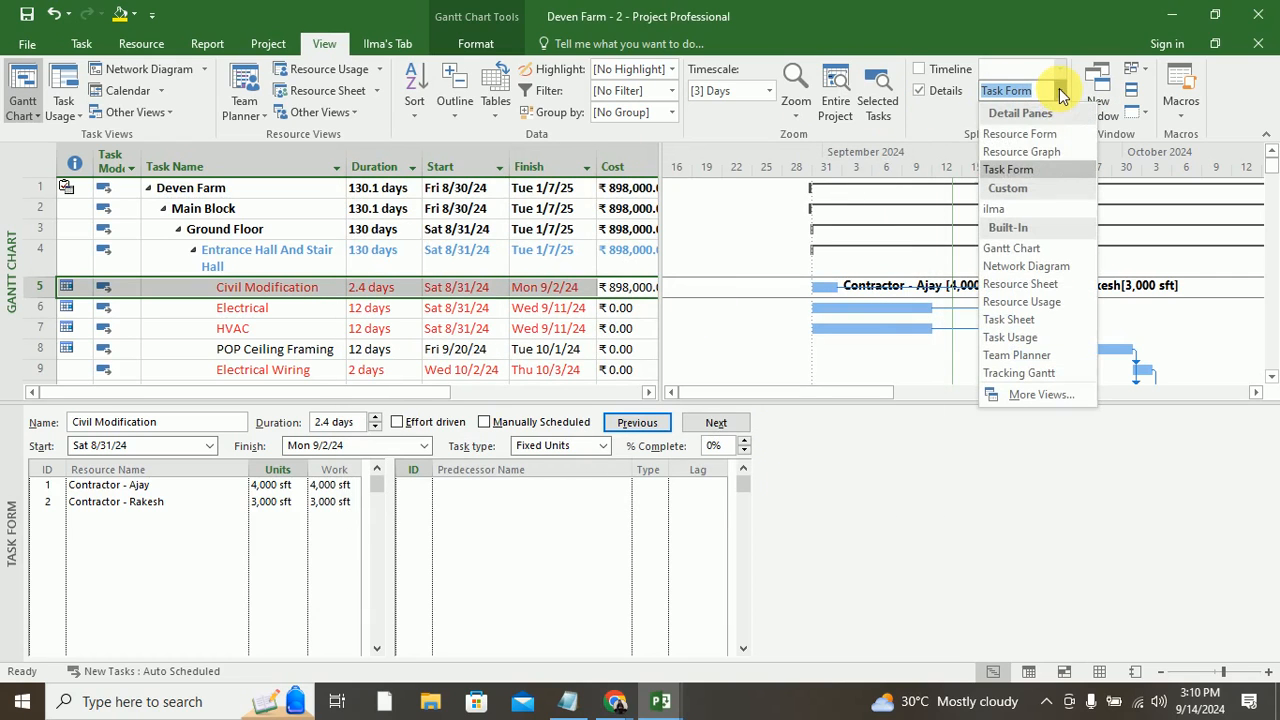
{"action": "left_click", "coordinate": [1042, 396]}
{"action": "scroll", "coordinate": [255, 180], "scroll_direction": "down", "scroll_amount": 1}
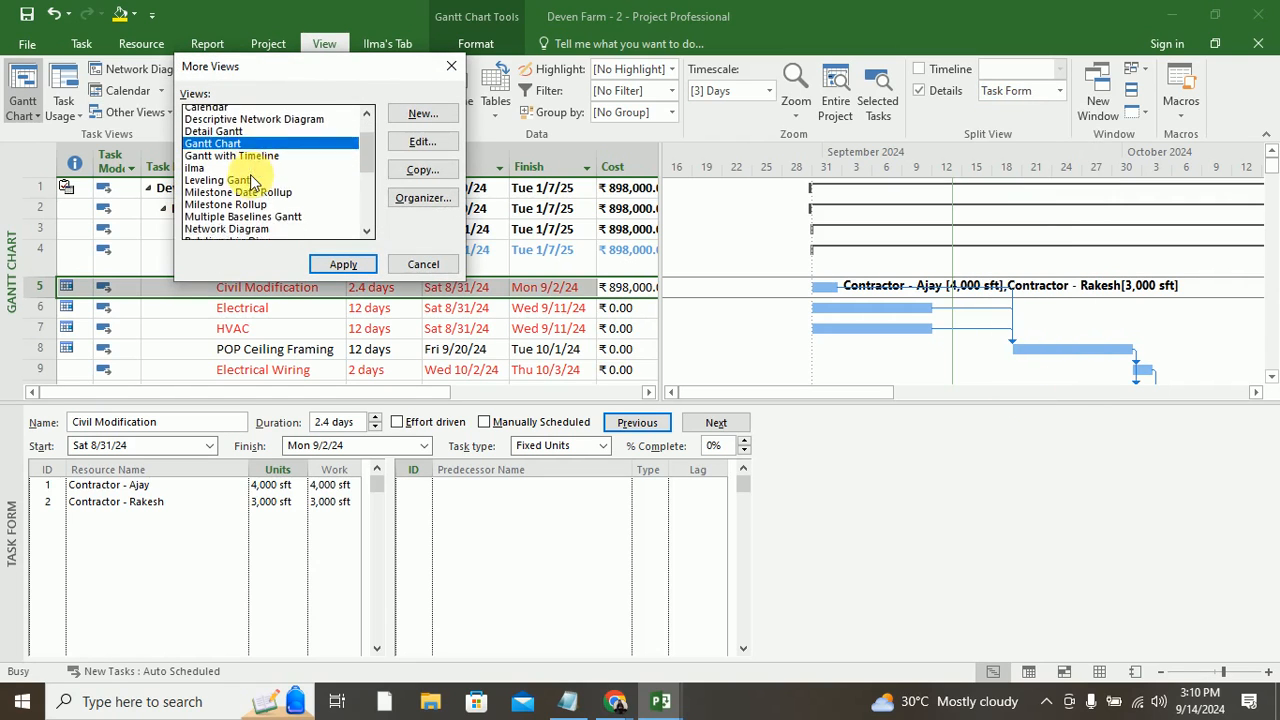
{"action": "scroll", "coordinate": [253, 182], "scroll_direction": "down", "scroll_amount": 4}
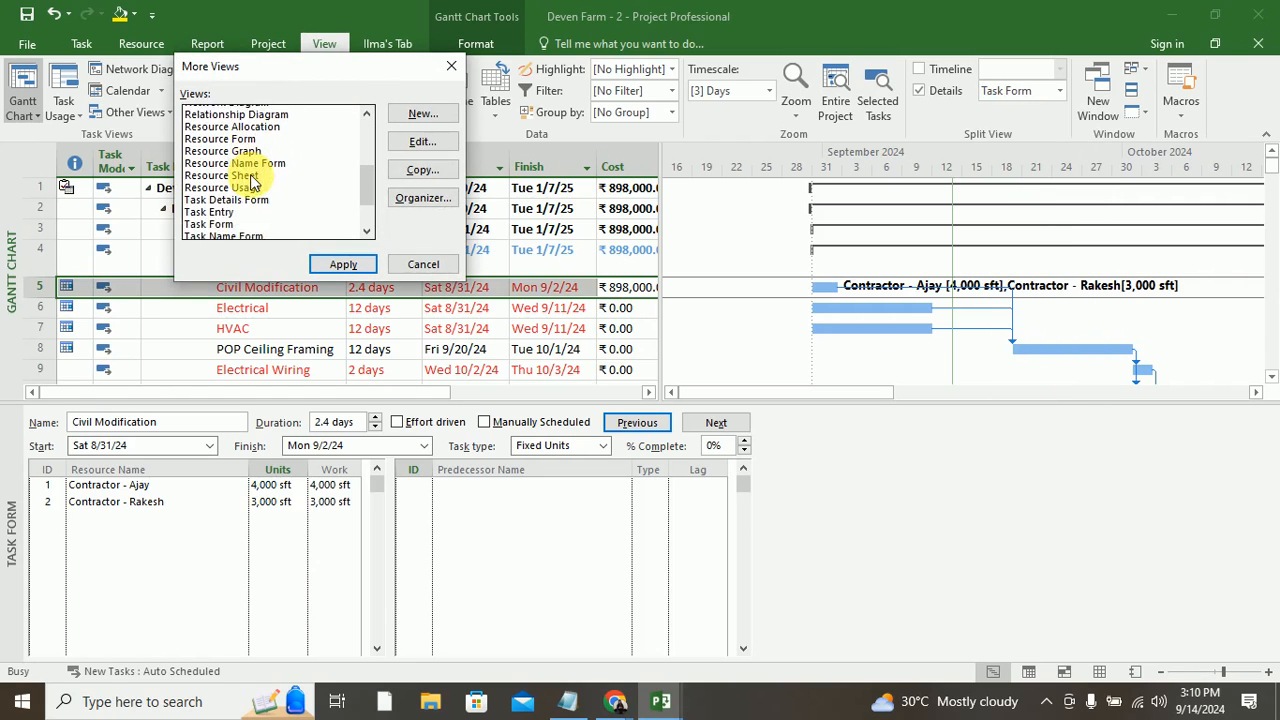
{"action": "scroll", "coordinate": [253, 182], "scroll_direction": "down", "scroll_amount": 1}
{"action": "left_click", "coordinate": [250, 135]}
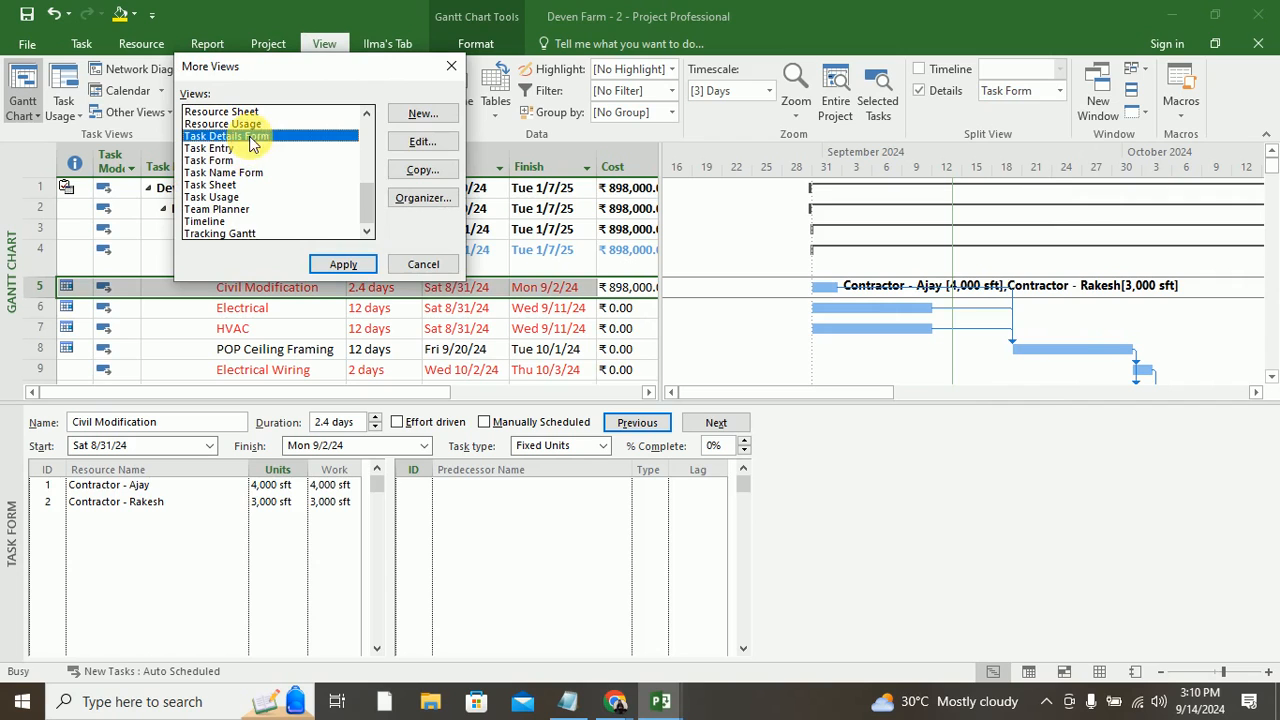
{"action": "left_click", "coordinate": [345, 265]}
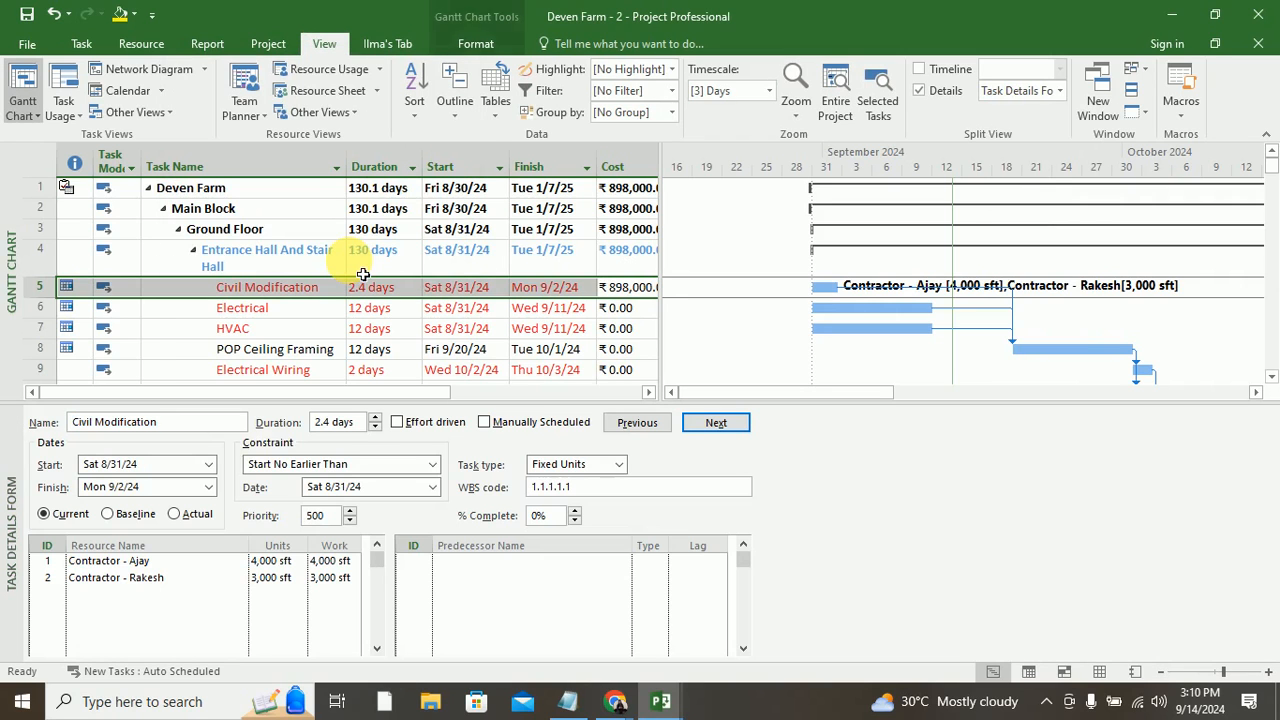
{"action": "left_click", "coordinate": [215, 561]}
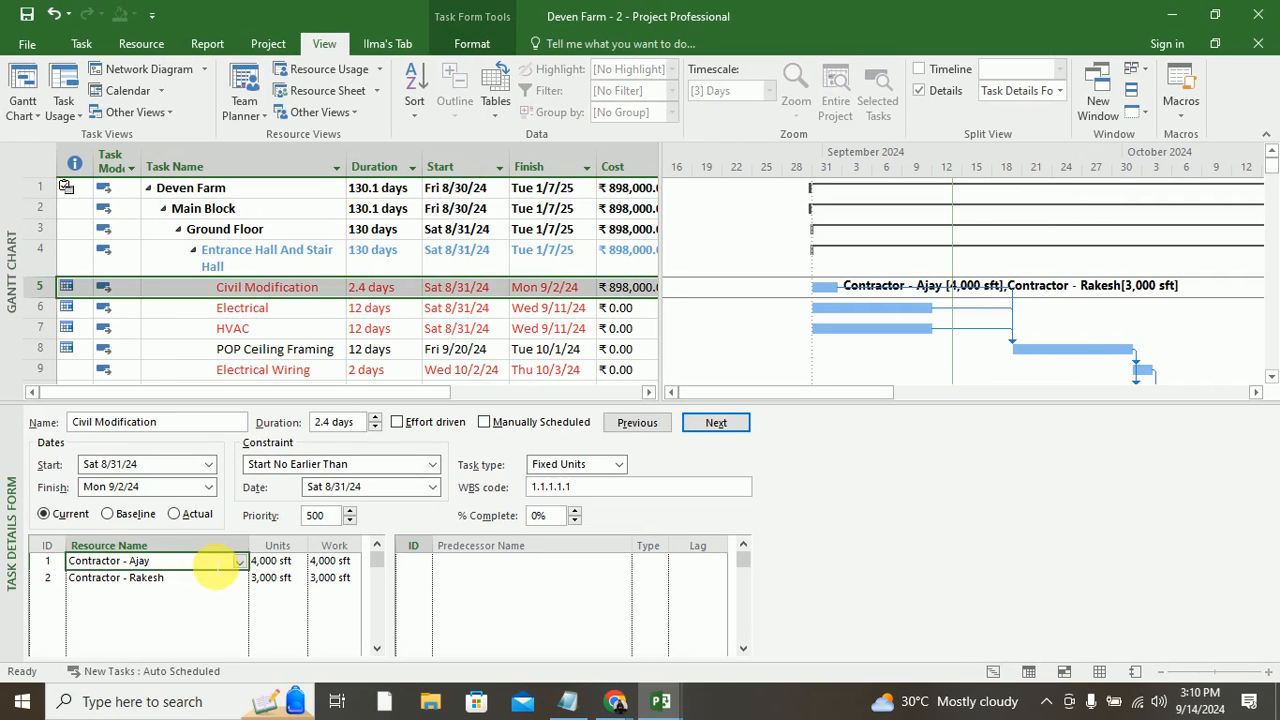
{"action": "left_click", "coordinate": [276, 560]}
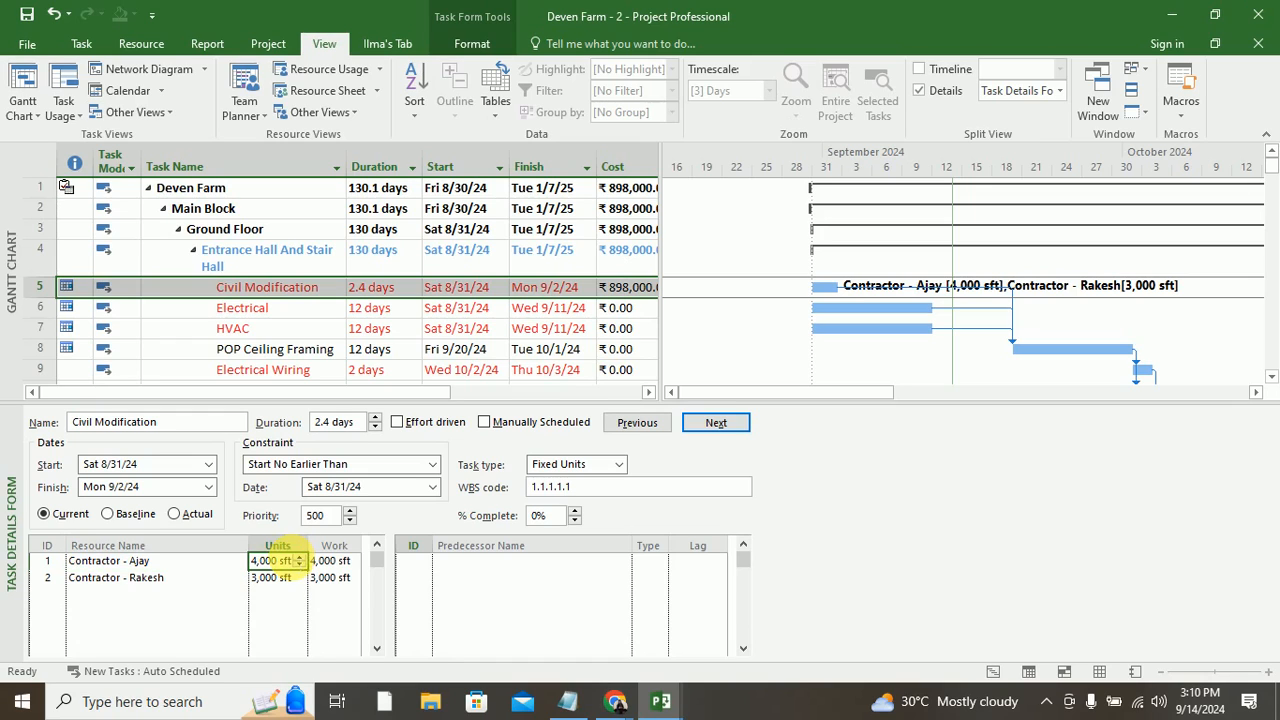
{"action": "key", "text": "Tab"}
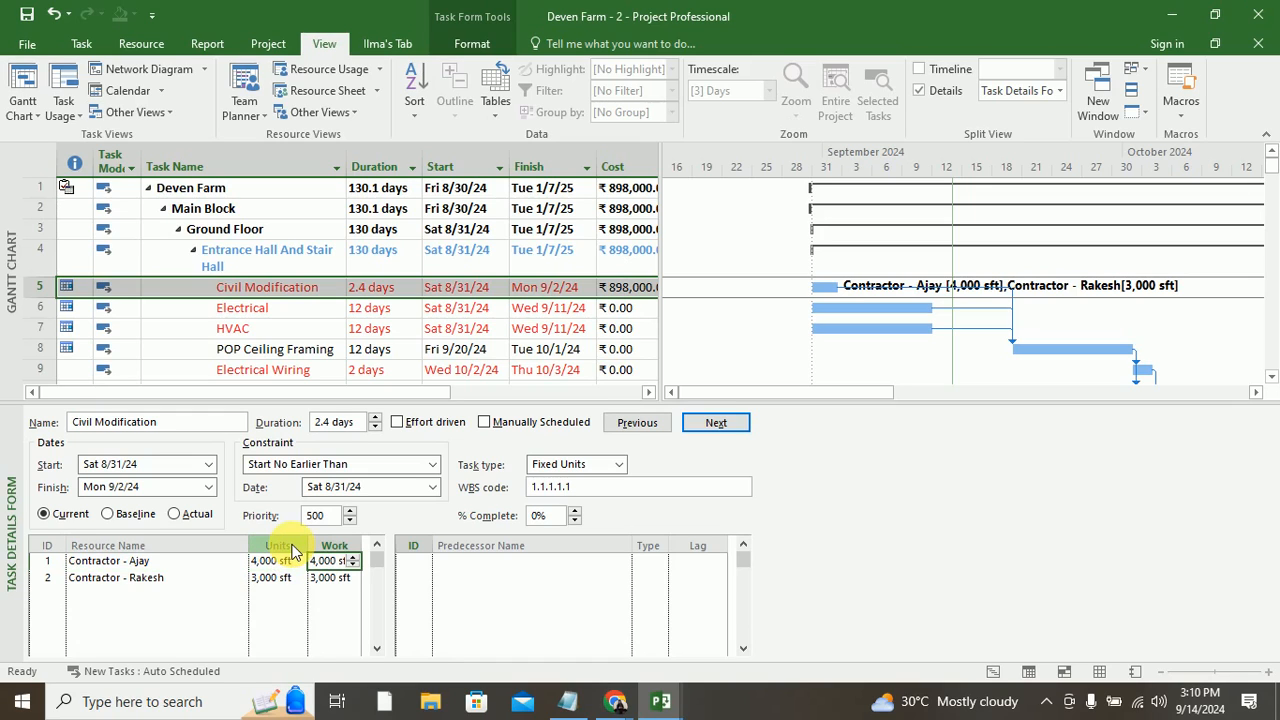
{"action": "key", "text": "Return"}
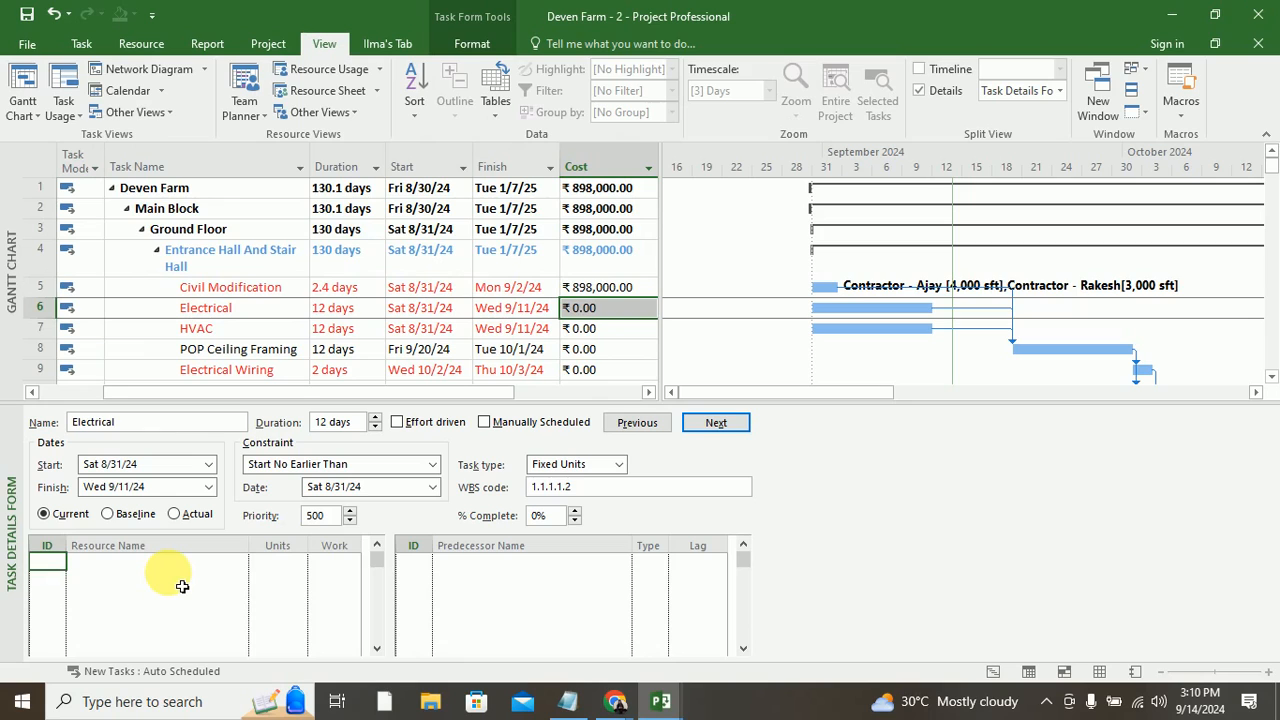
{"action": "scroll", "coordinate": [182, 587], "scroll_direction": "up", "scroll_amount": 1}
{"action": "scroll", "coordinate": [182, 587], "scroll_direction": "up", "scroll_amount": 1}
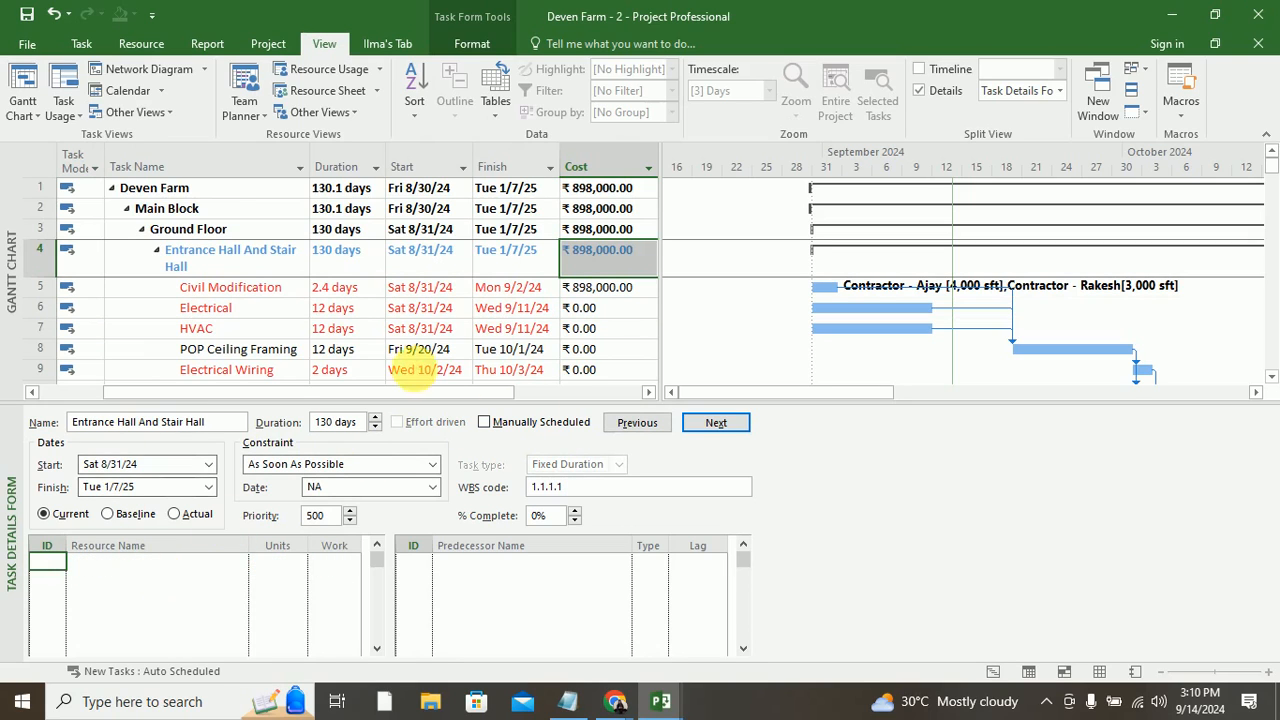
Step: Display the Cost details of the Civil Modification resources in the Task Details Form
{"action": "left_click", "coordinate": [236, 287]}
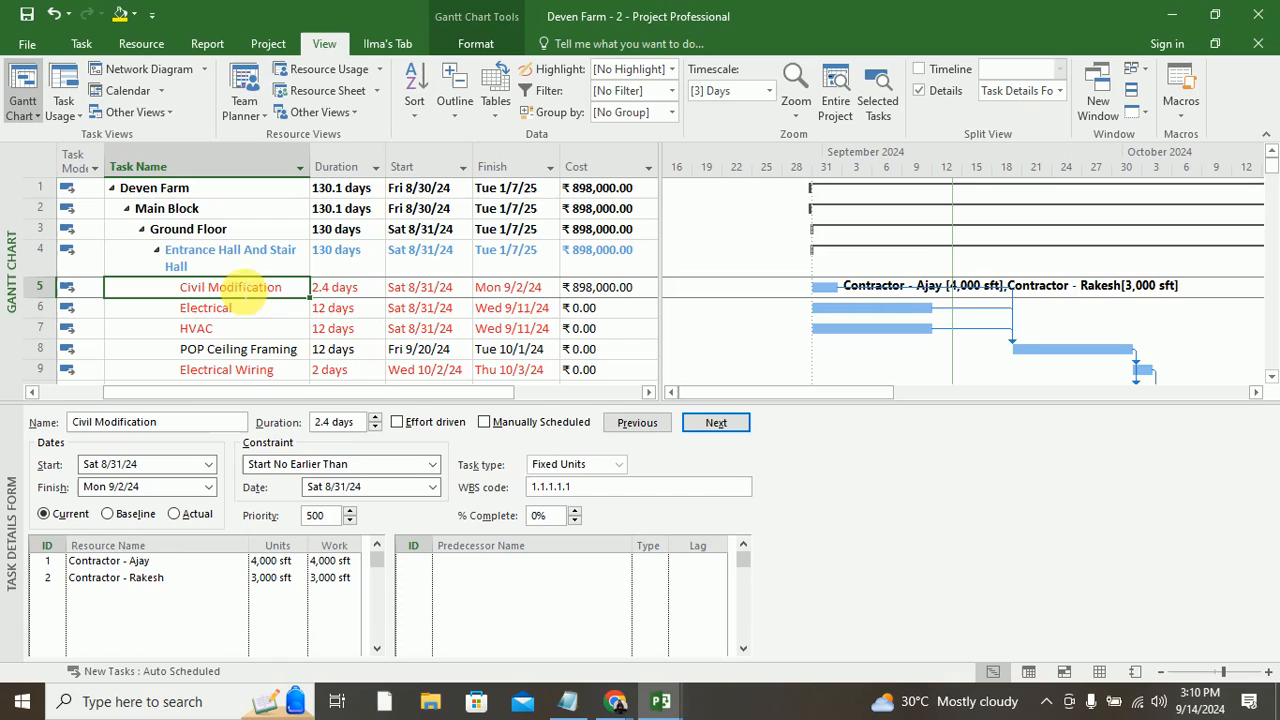
{"action": "right_click", "coordinate": [176, 565]}
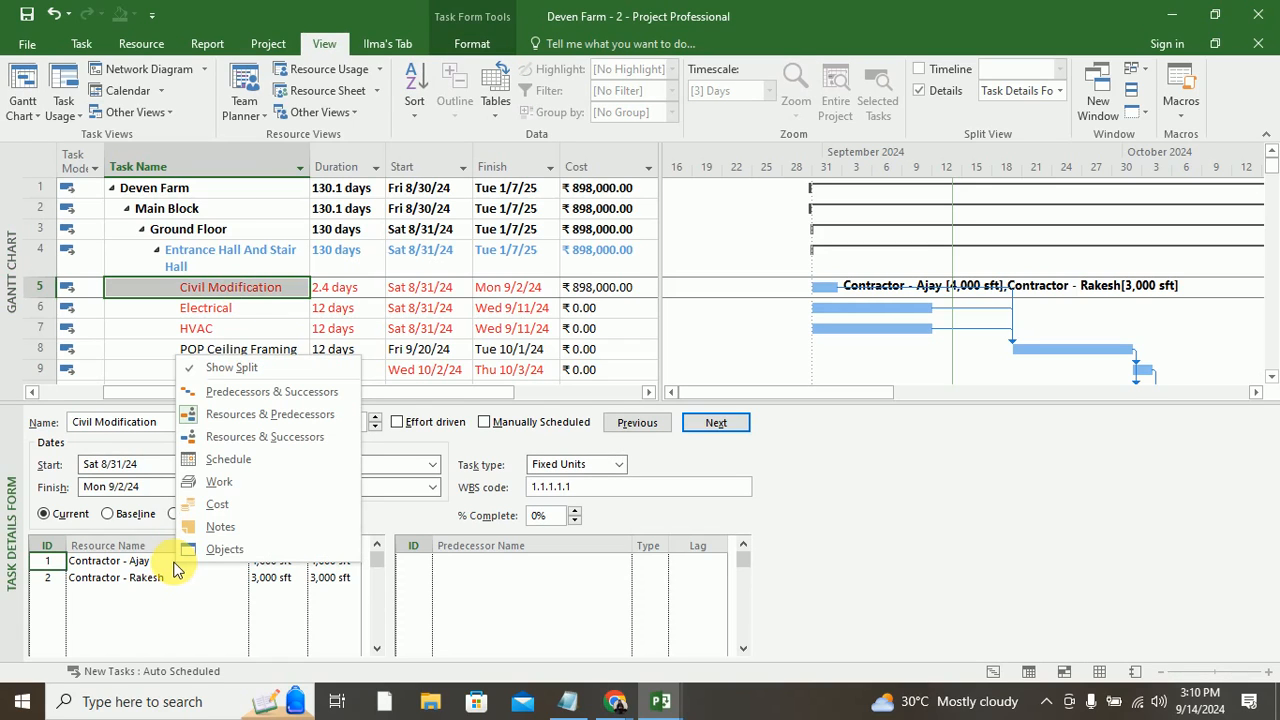
{"action": "left_click", "coordinate": [152, 588]}
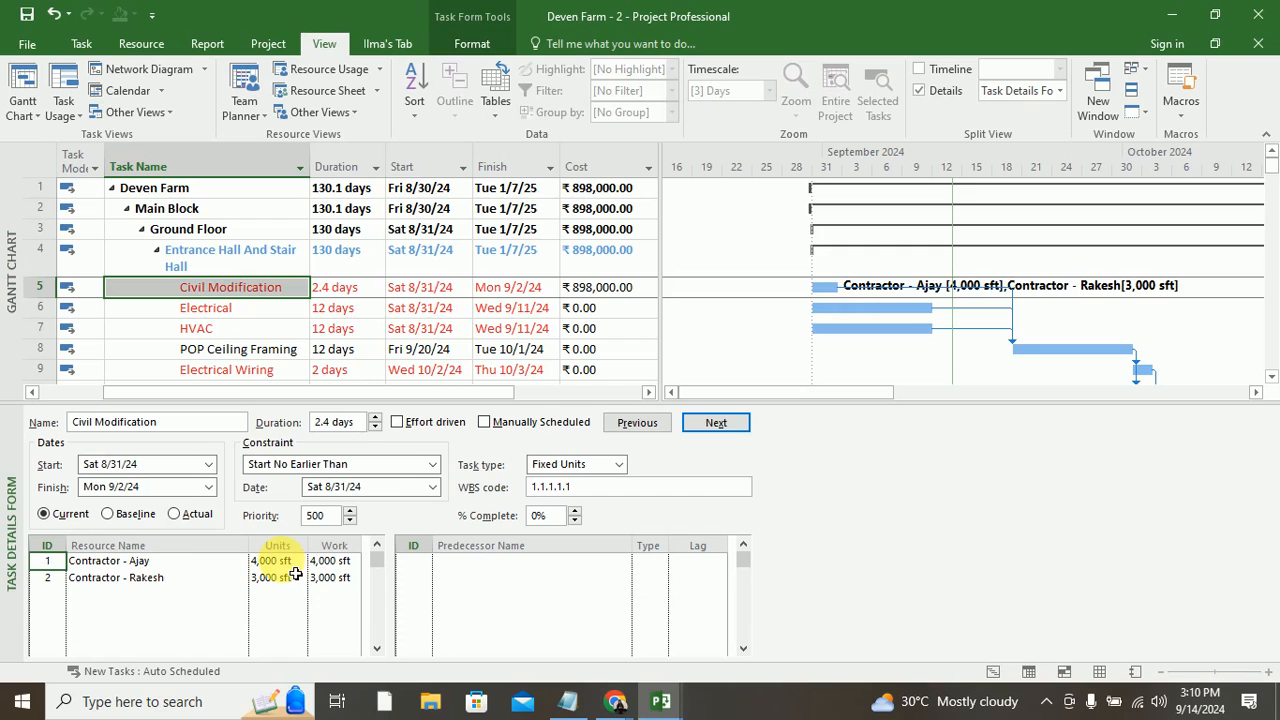
{"action": "right_click", "coordinate": [153, 588]}
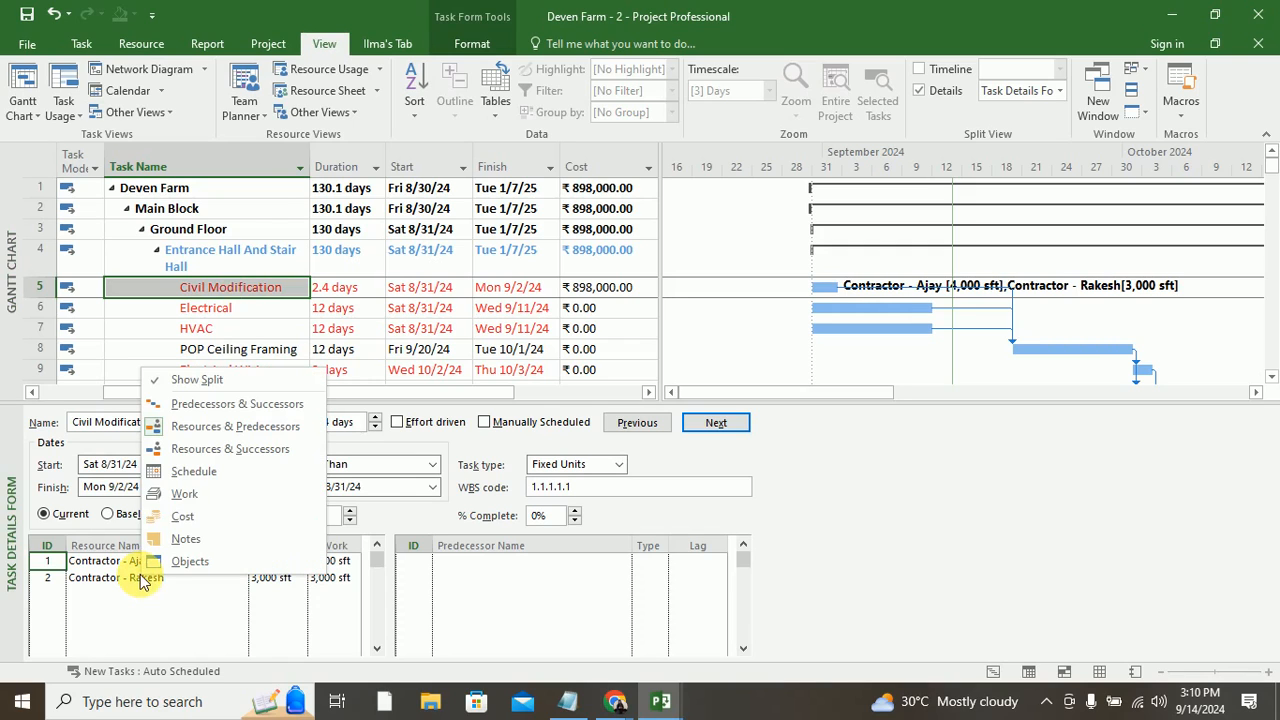
{"action": "left_click", "coordinate": [190, 516]}
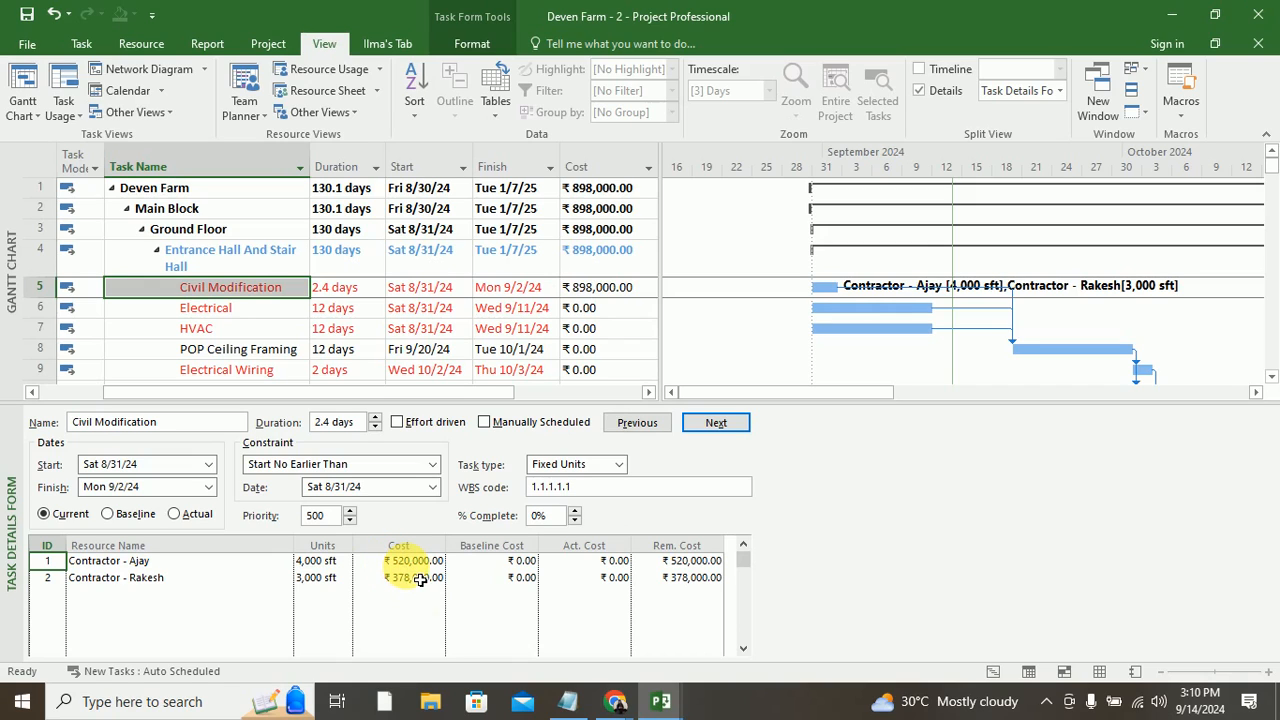
Step: View the Work and then the Schedule details of the Civil Modification resources in the form
{"action": "right_click", "coordinate": [213, 612]}
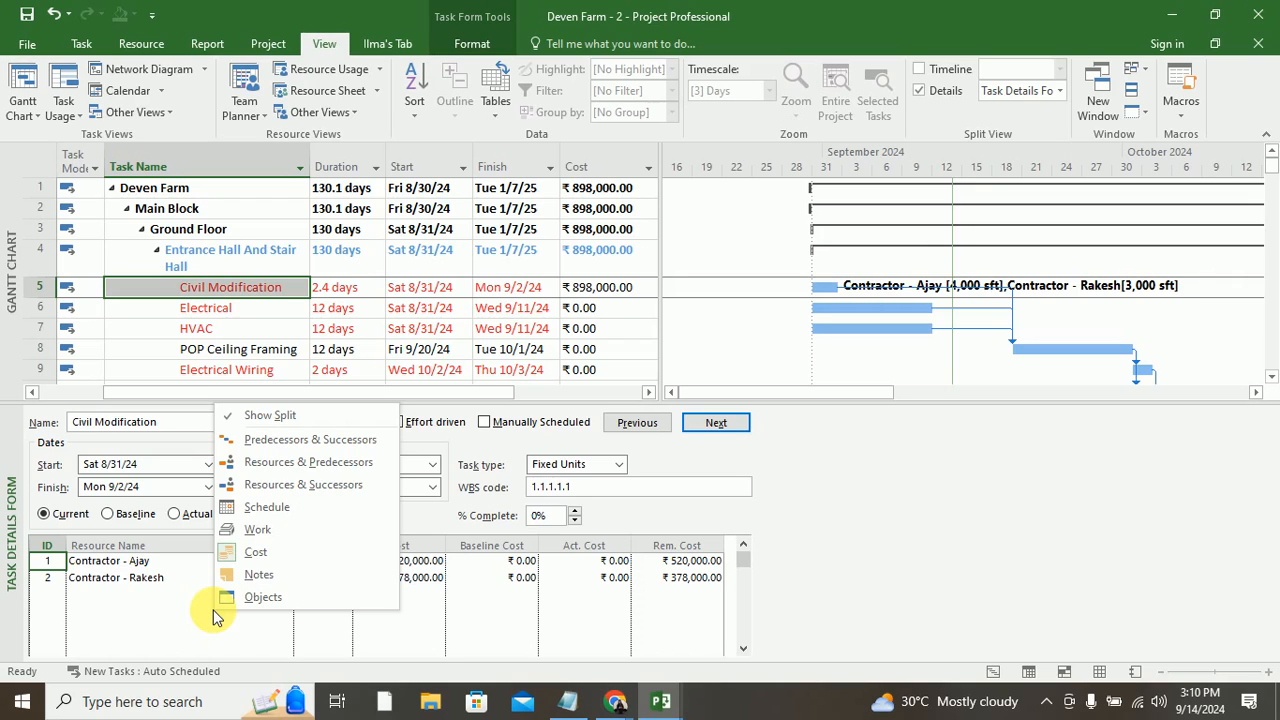
{"action": "left_click", "coordinate": [281, 531]}
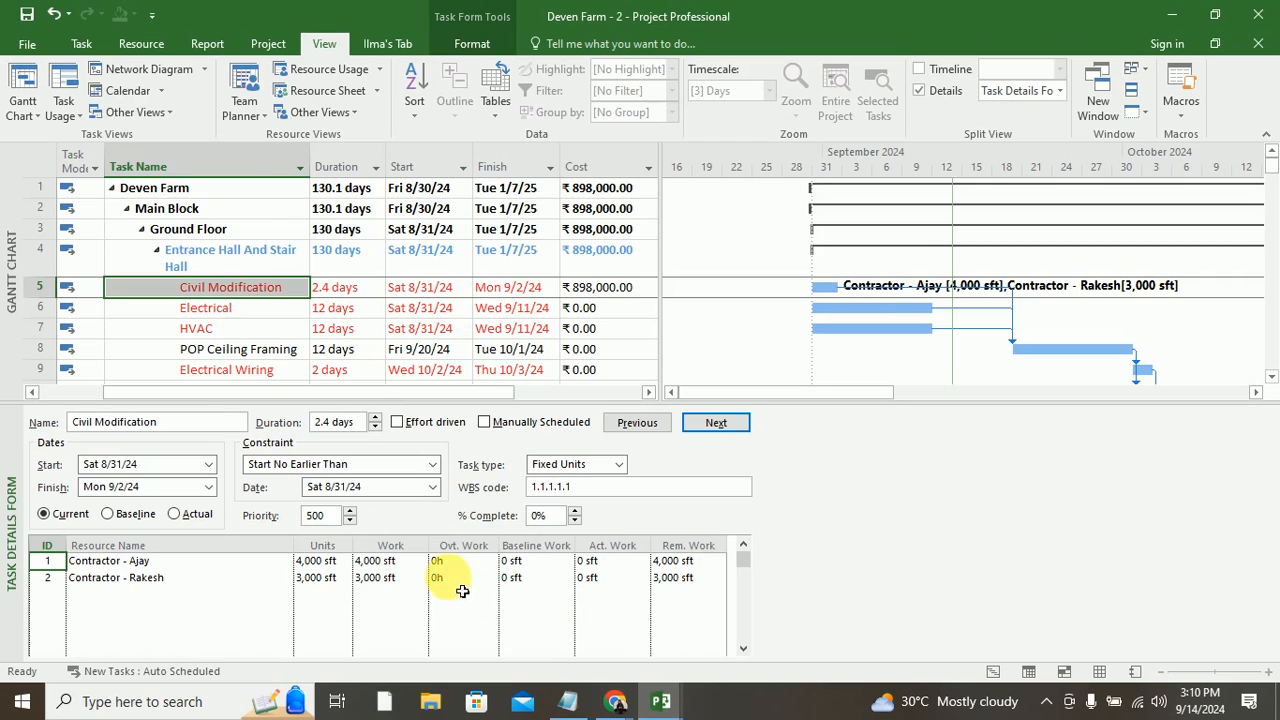
{"action": "right_click", "coordinate": [245, 574]}
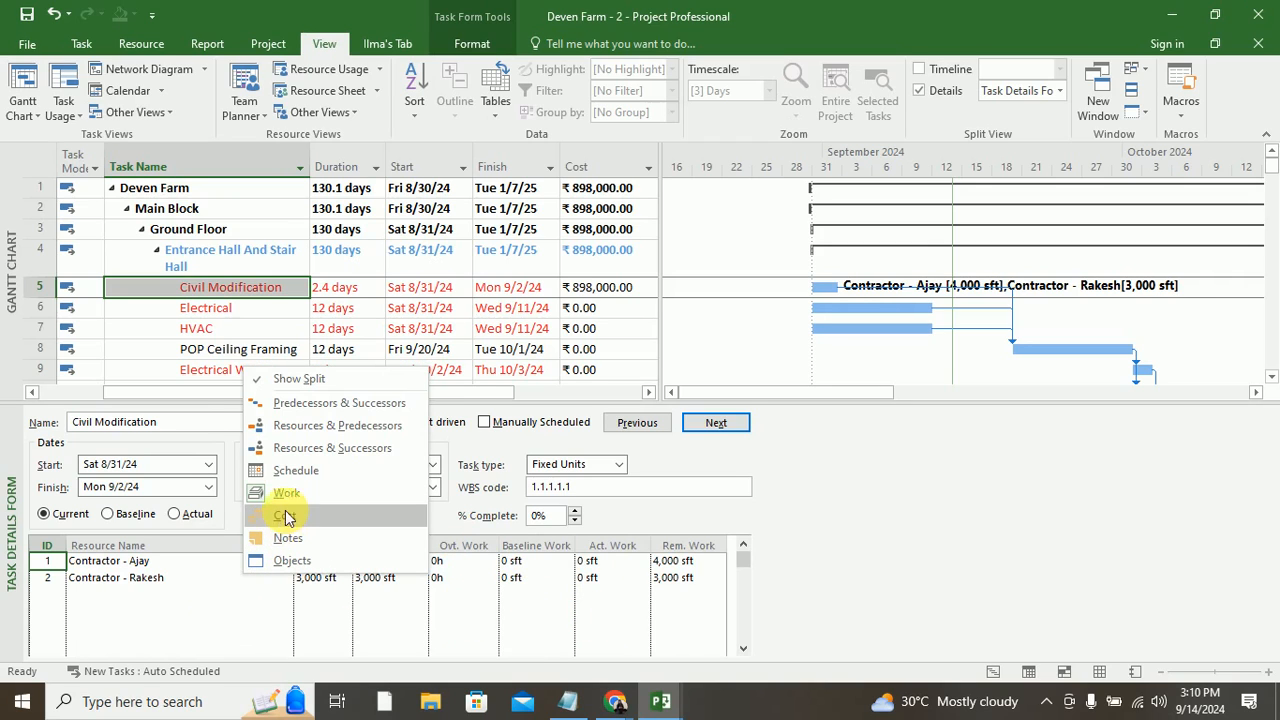
{"action": "left_click", "coordinate": [292, 470]}
Step: Return the Task Details Form to showing Resources & Predecessors
{"action": "right_click", "coordinate": [207, 591]}
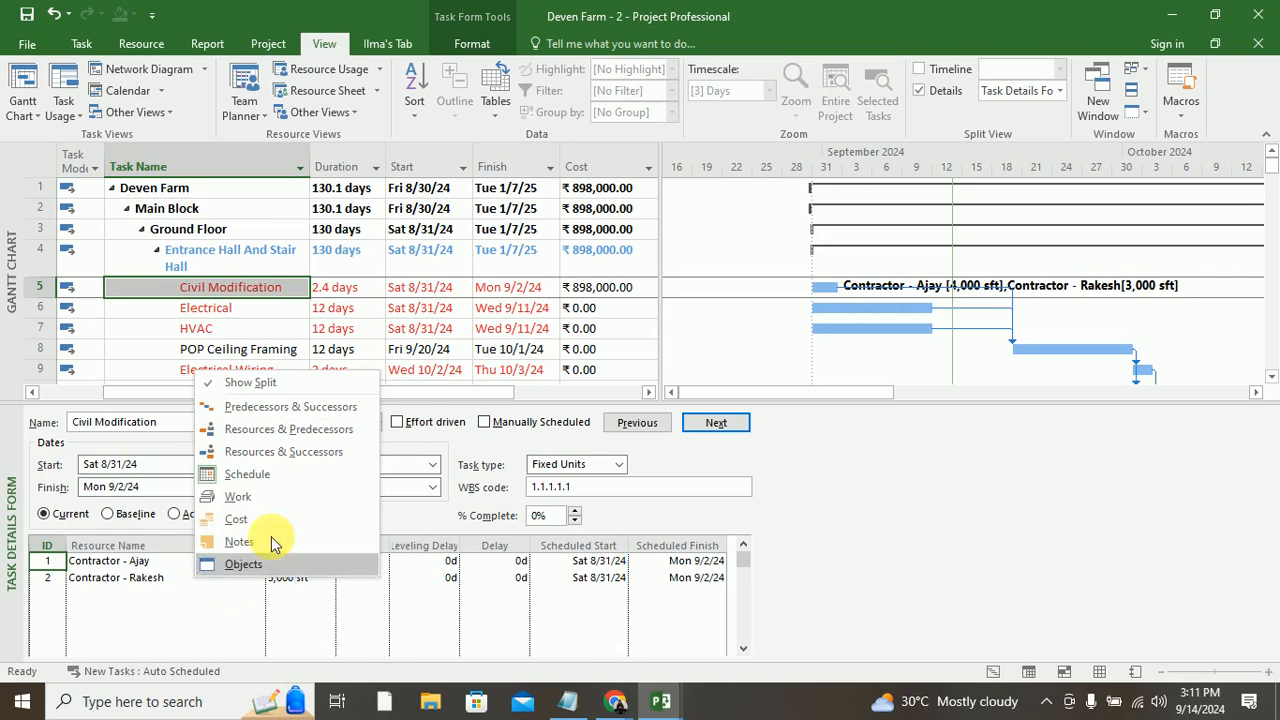
{"action": "left_click", "coordinate": [285, 429]}
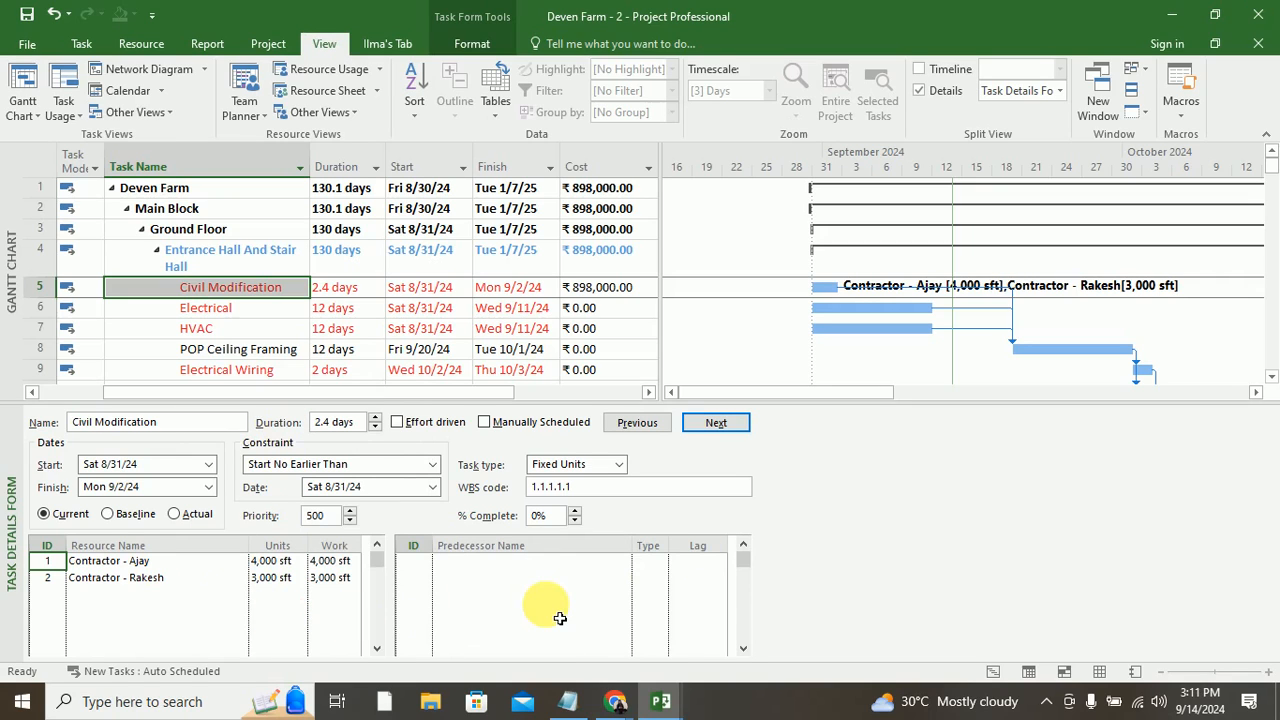
{"action": "right_click", "coordinate": [165, 590]}
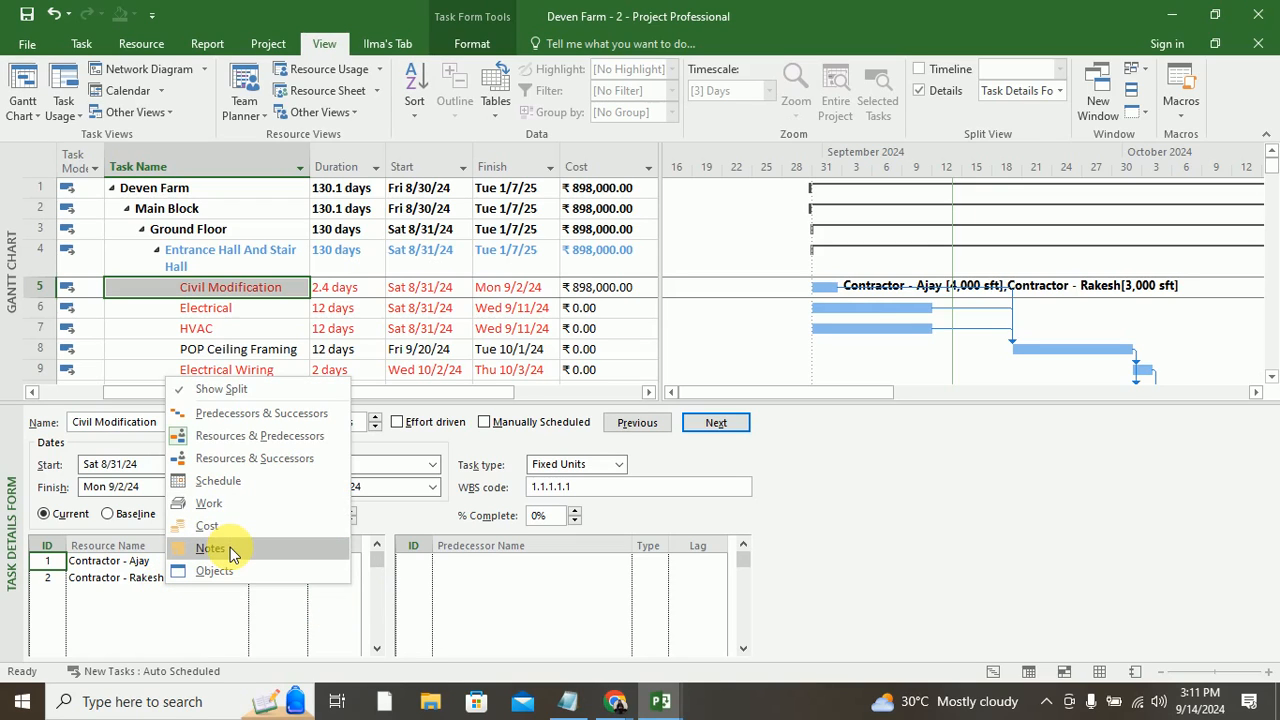
{"action": "left_click", "coordinate": [153, 640]}
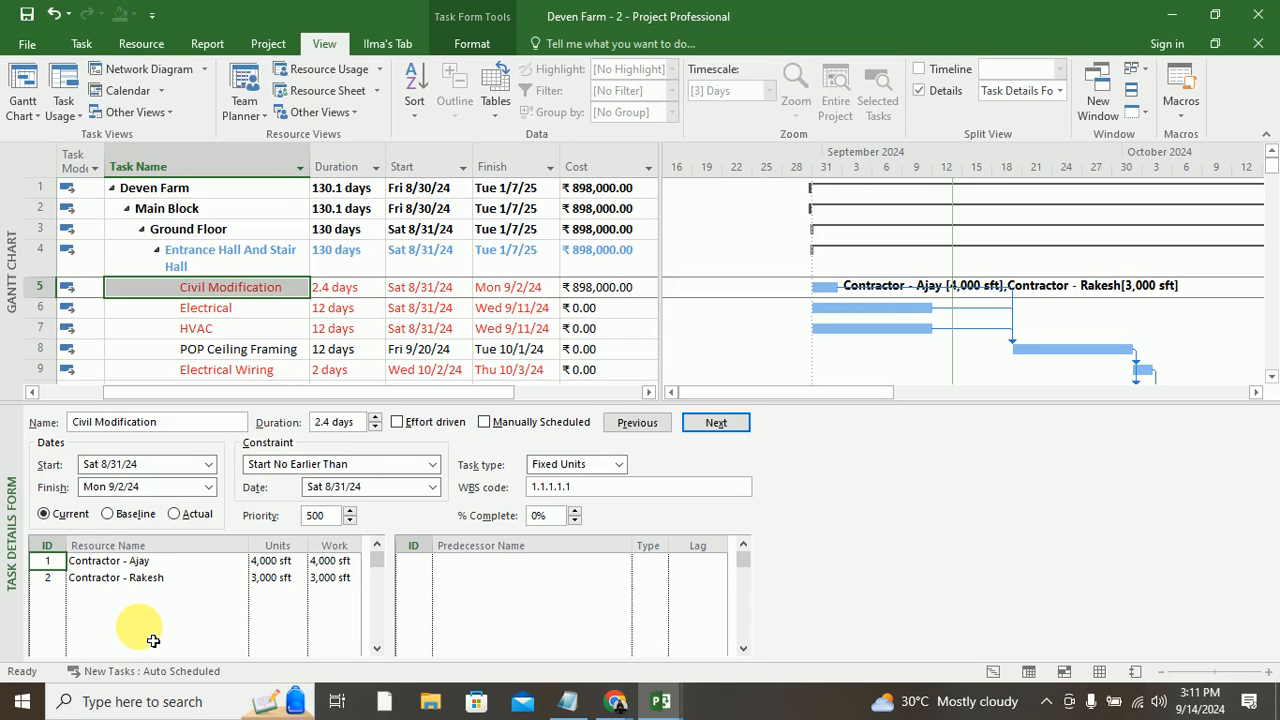
Step: Show the Tracking Gantt in the details pane and close the split so only the Gantt Chart remains
{"action": "left_click", "coordinate": [82, 44]}
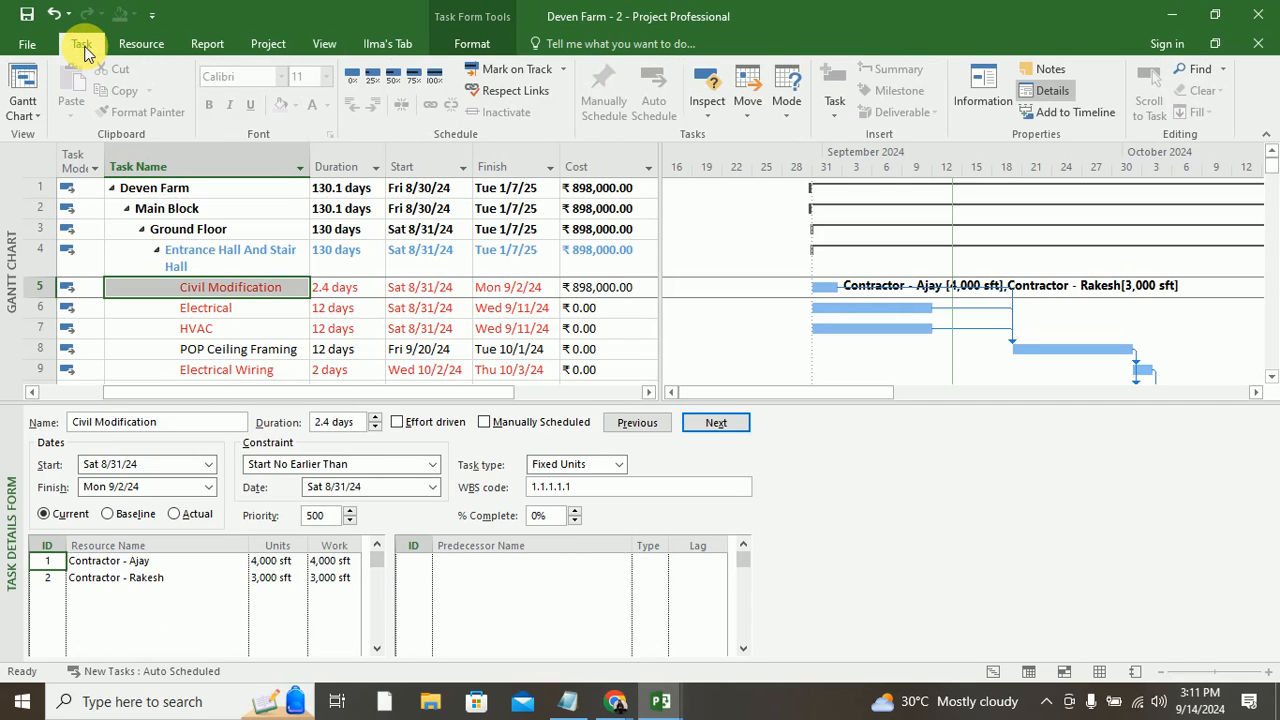
{"action": "left_click", "coordinate": [22, 112]}
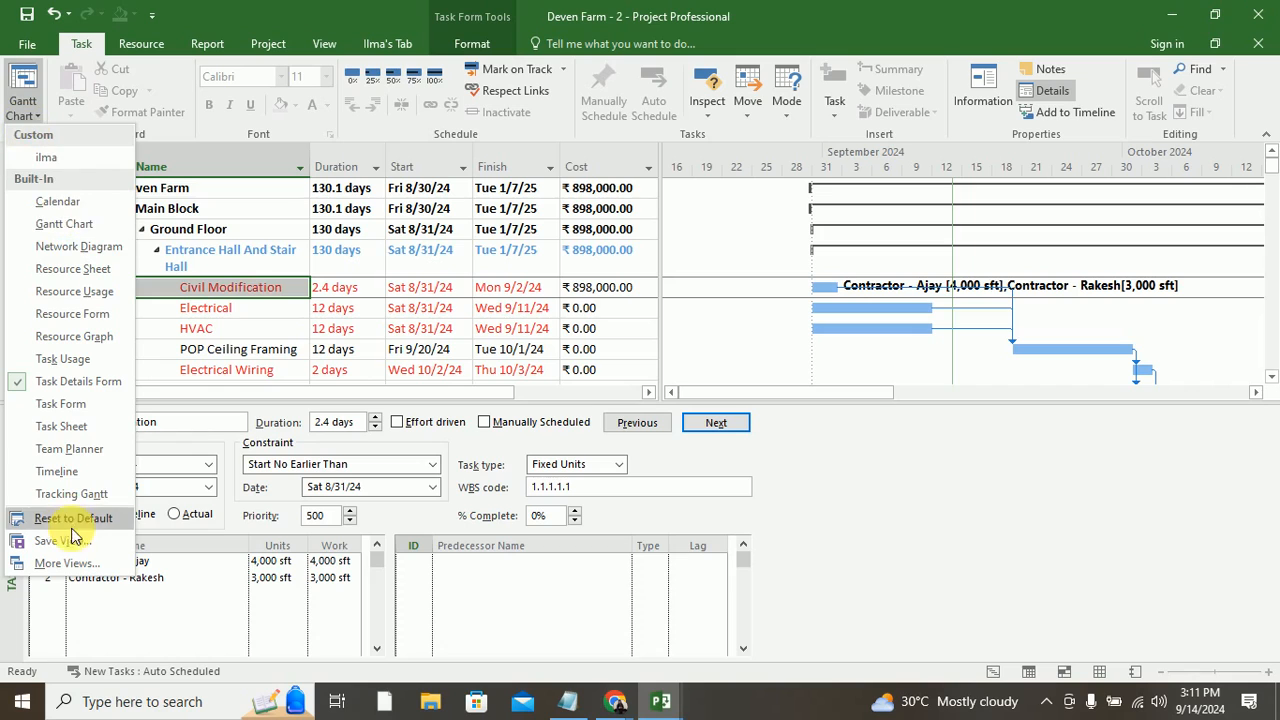
{"action": "left_click", "coordinate": [71, 493]}
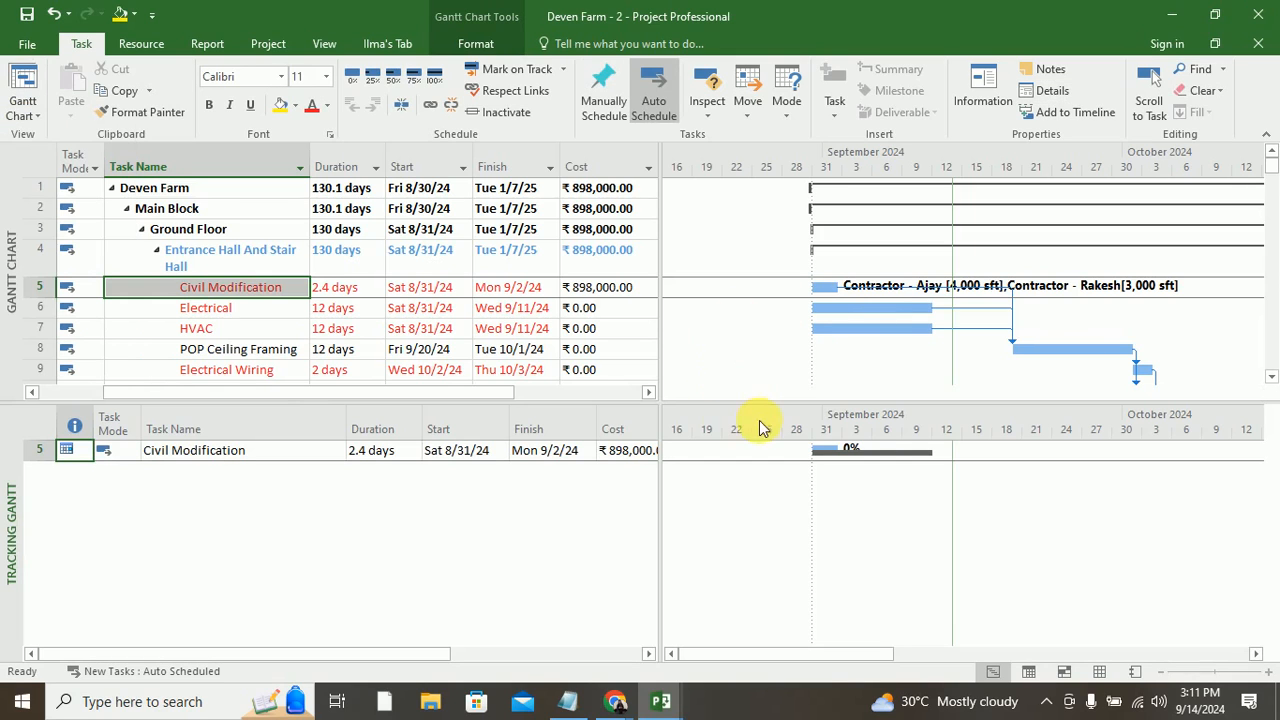
{"action": "left_click", "coordinate": [323, 44]}
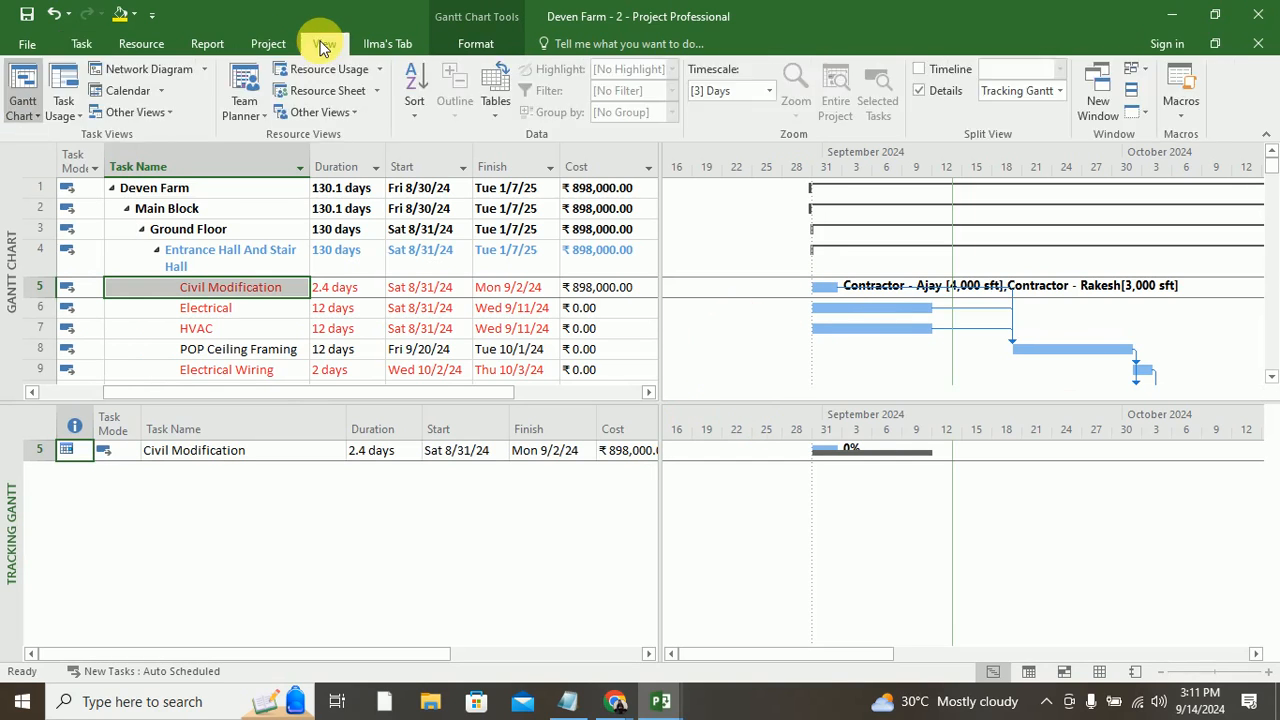
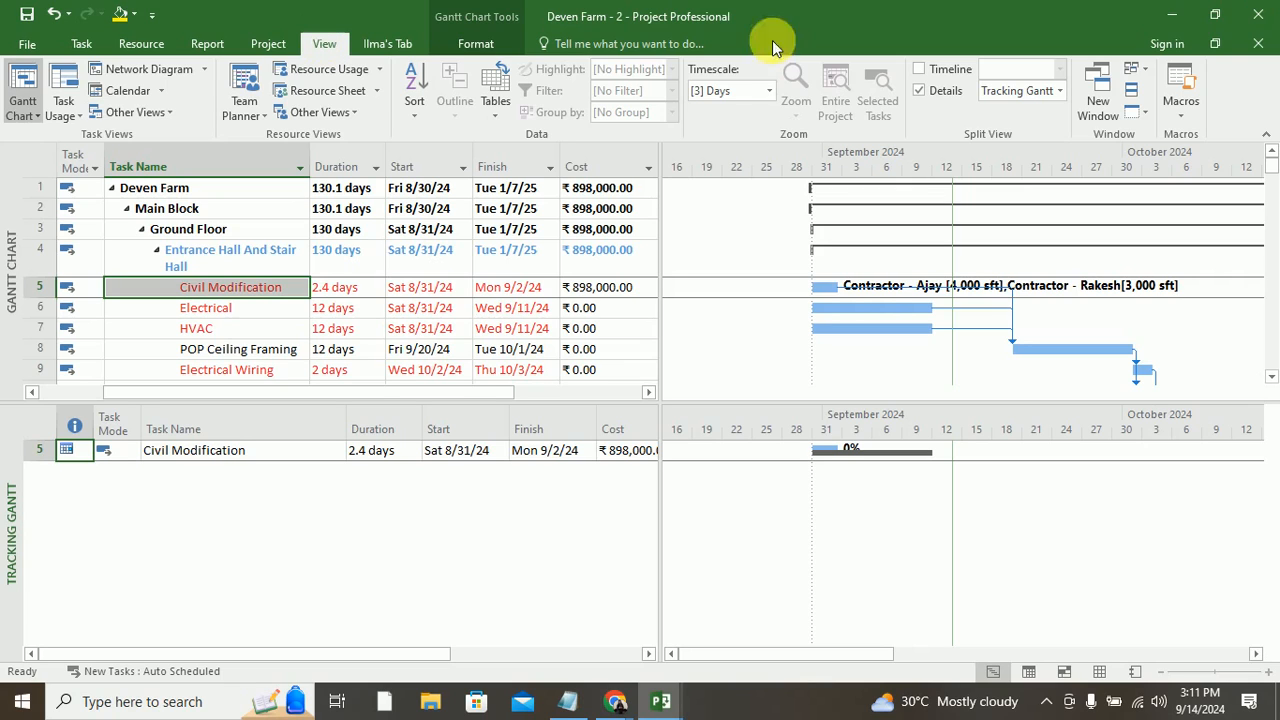
{"action": "left_click", "coordinate": [918, 90]}
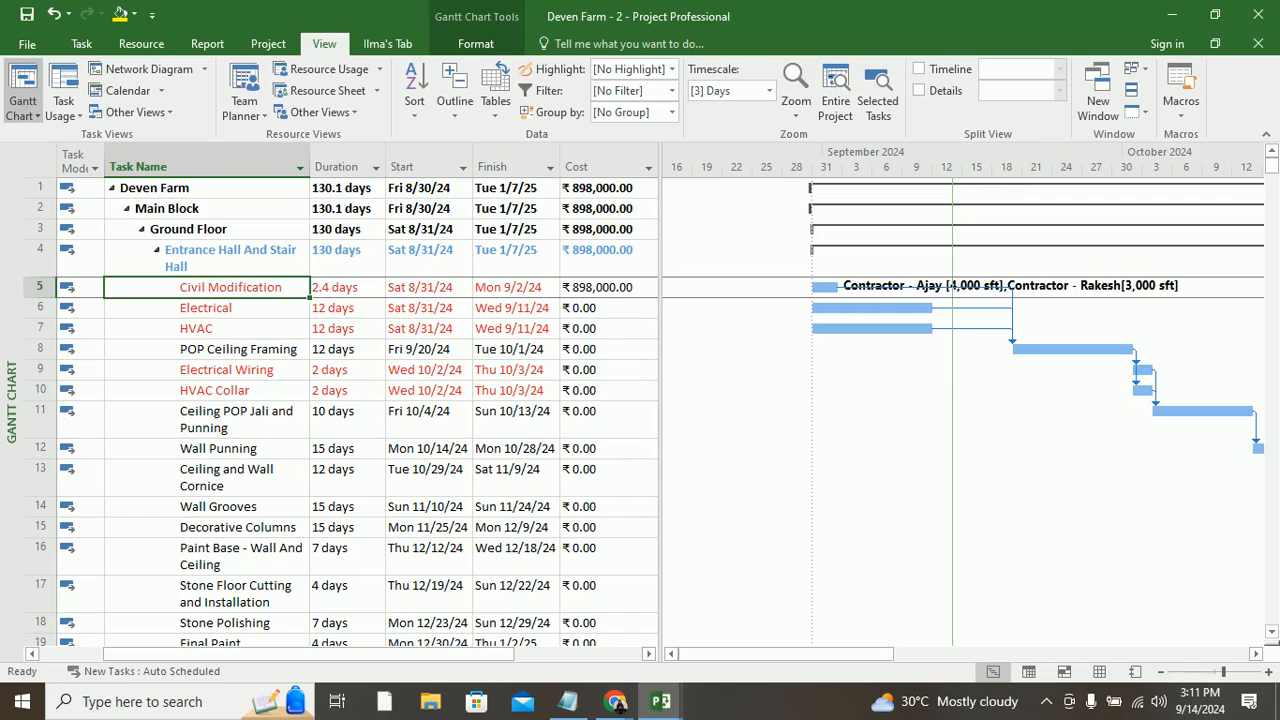
Step: Switch from the Gantt Chart to the Resource Sheet view
{"action": "left_click", "coordinate": [672, 113]}
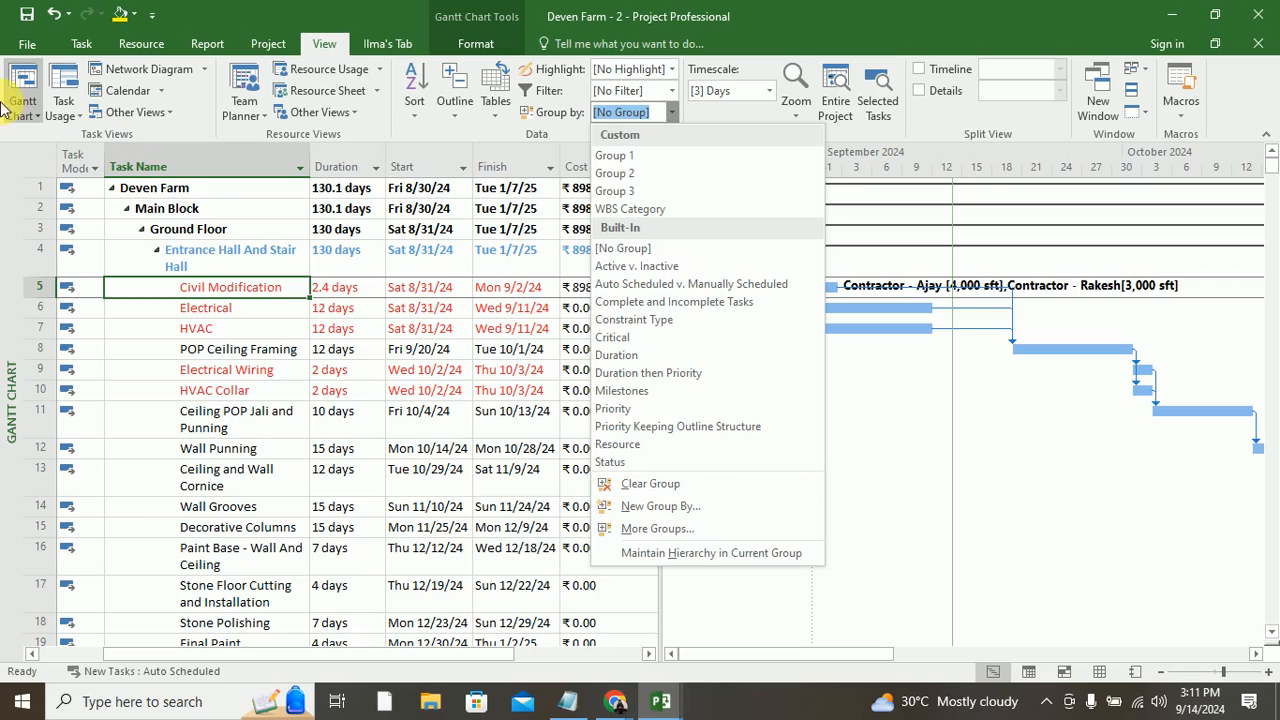
{"action": "left_click", "coordinate": [160, 43]}
{"action": "left_click", "coordinate": [160, 43]}
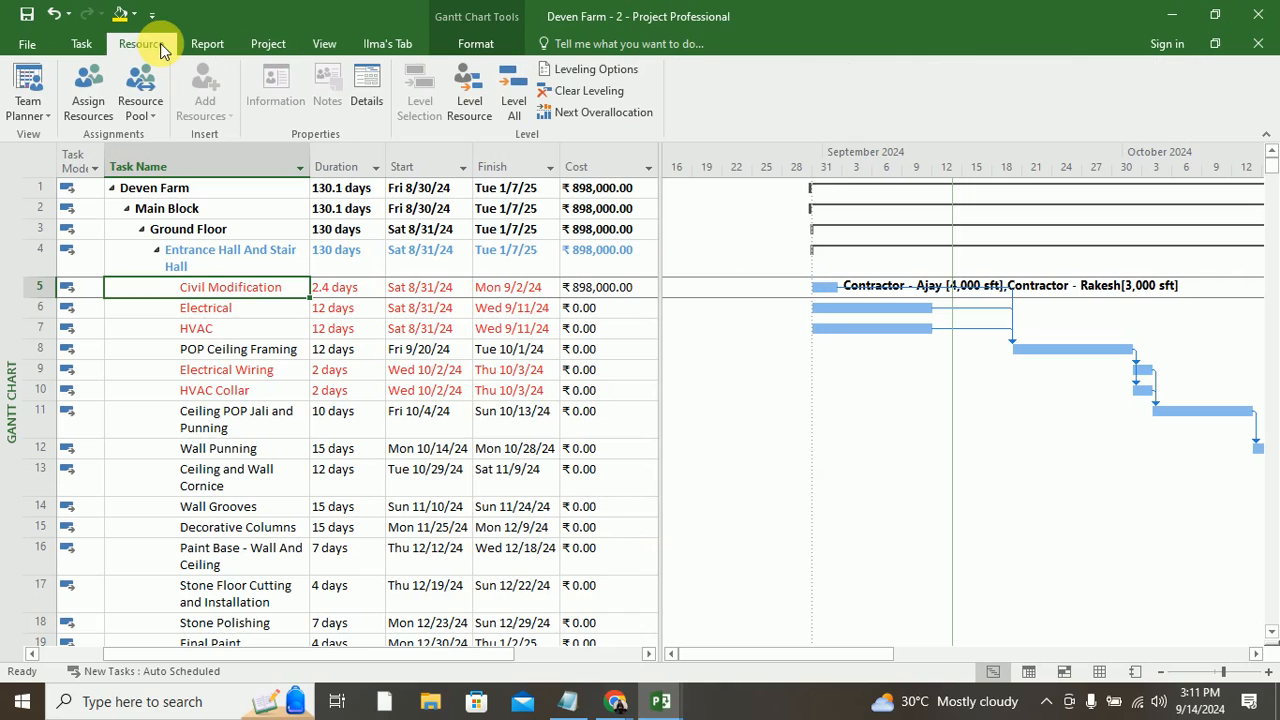
{"action": "left_click", "coordinate": [81, 44]}
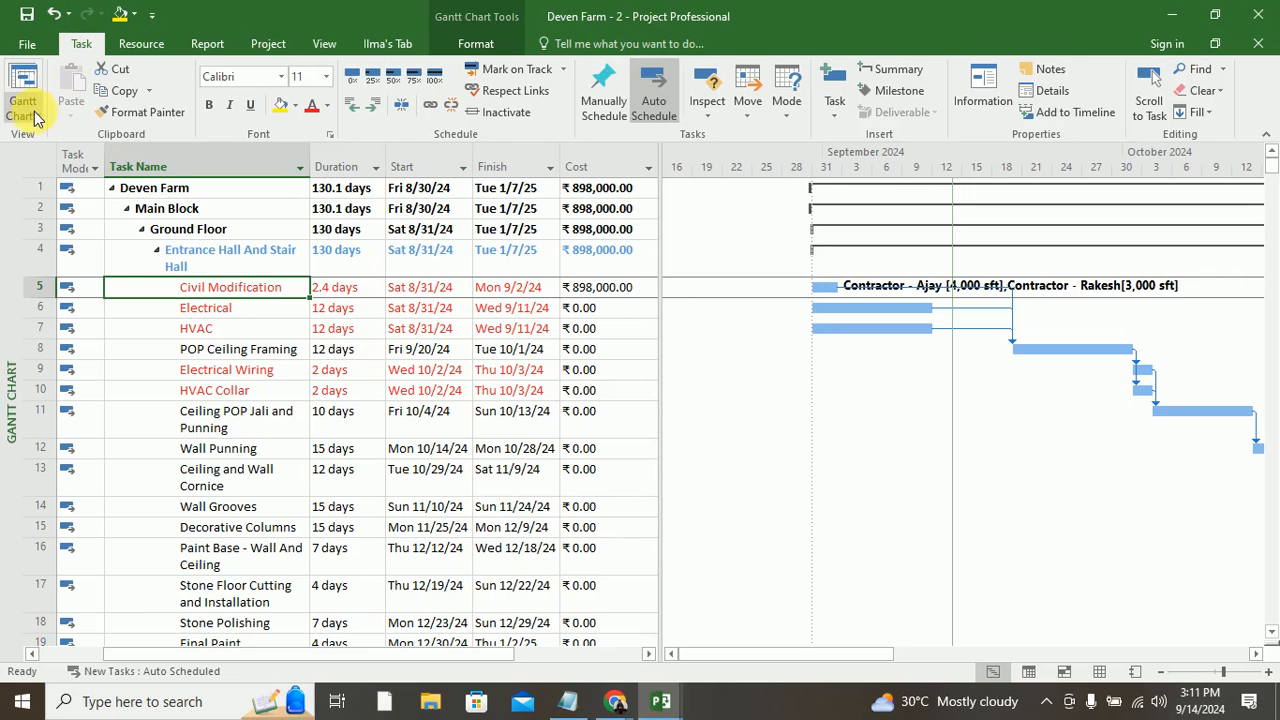
{"action": "left_click", "coordinate": [22, 108]}
{"action": "left_click", "coordinate": [73, 268]}
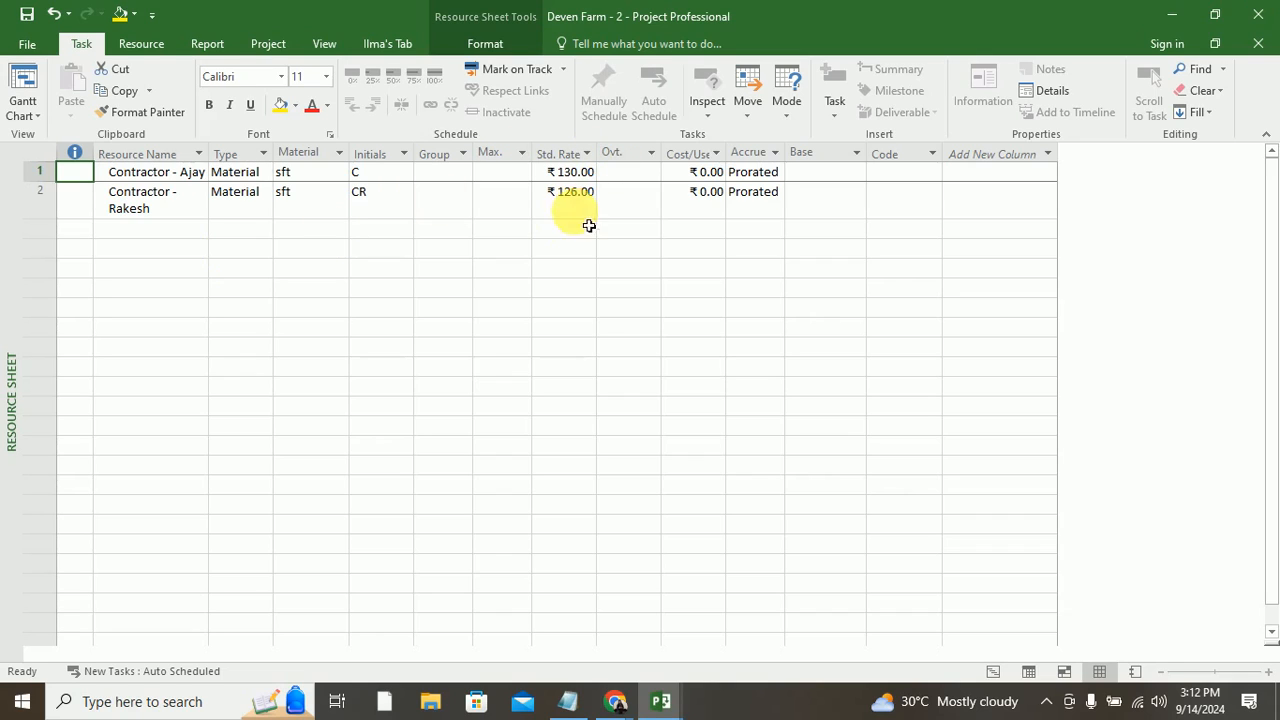
Step: Enter the first contractor's own first name as the Group of that contractor's resource
{"action": "left_click", "coordinate": [450, 173]}
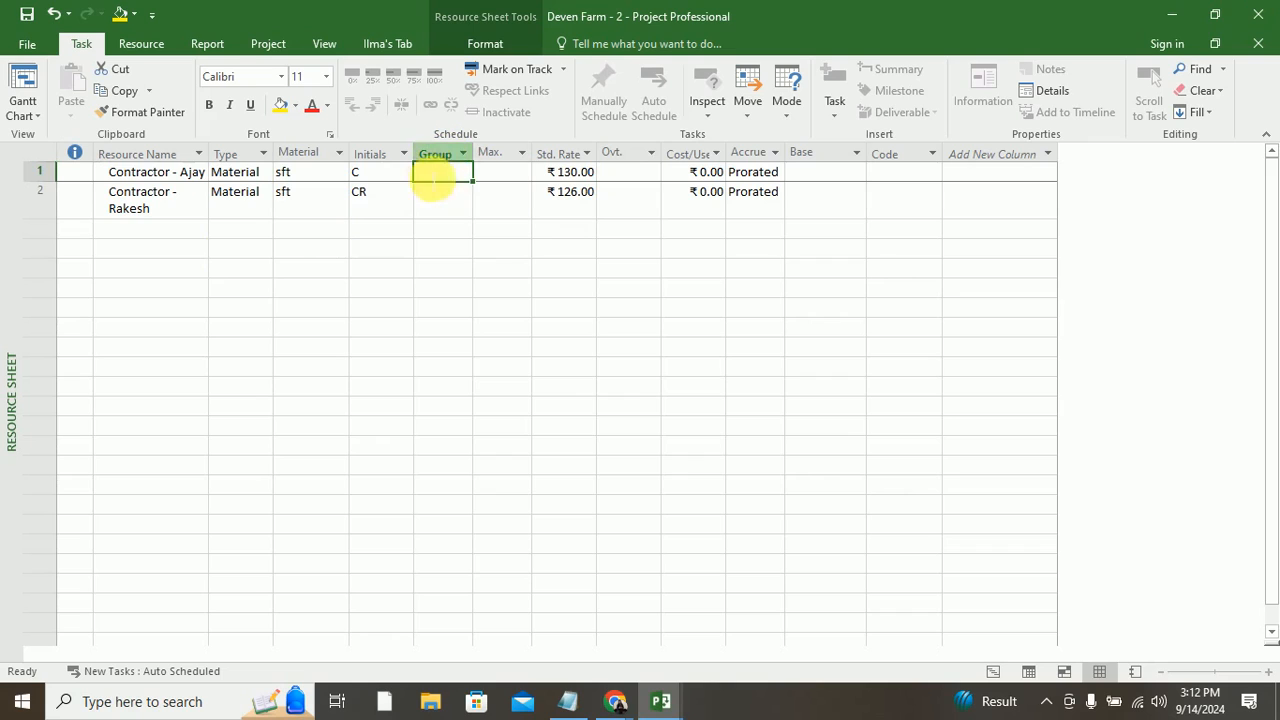
{"action": "left_click", "coordinate": [463, 154]}
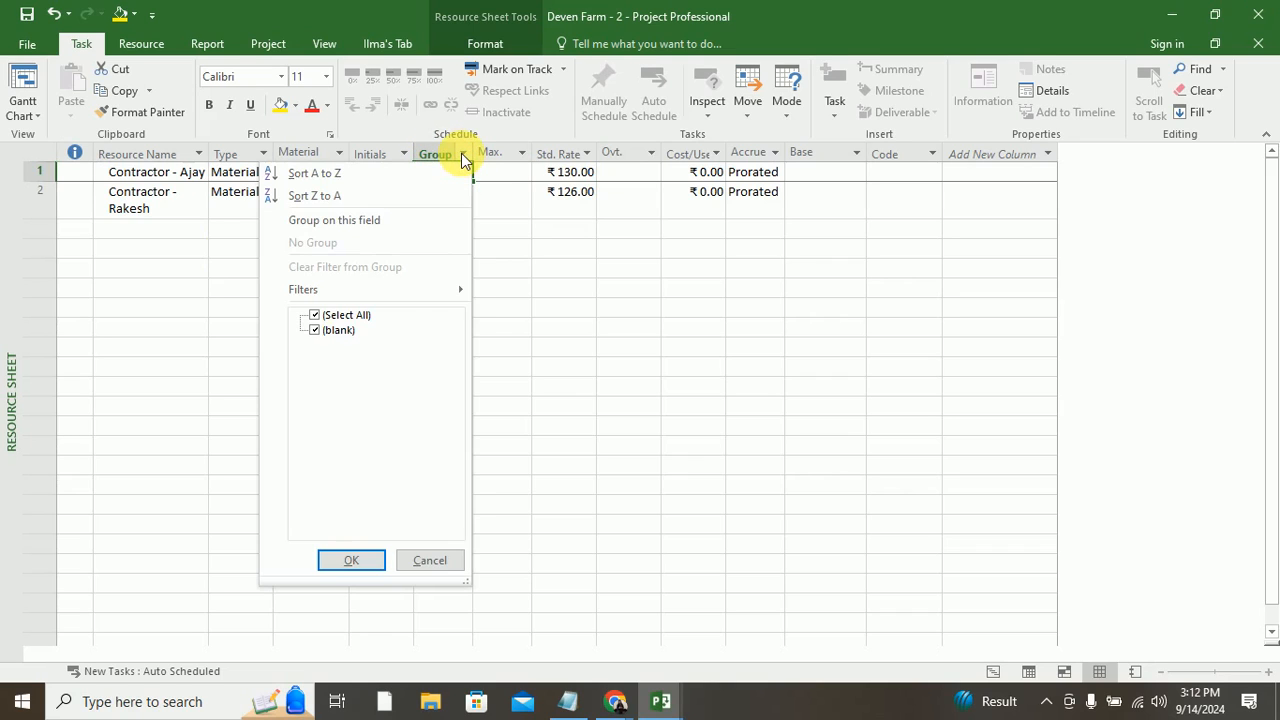
{"action": "left_click", "coordinate": [463, 160]}
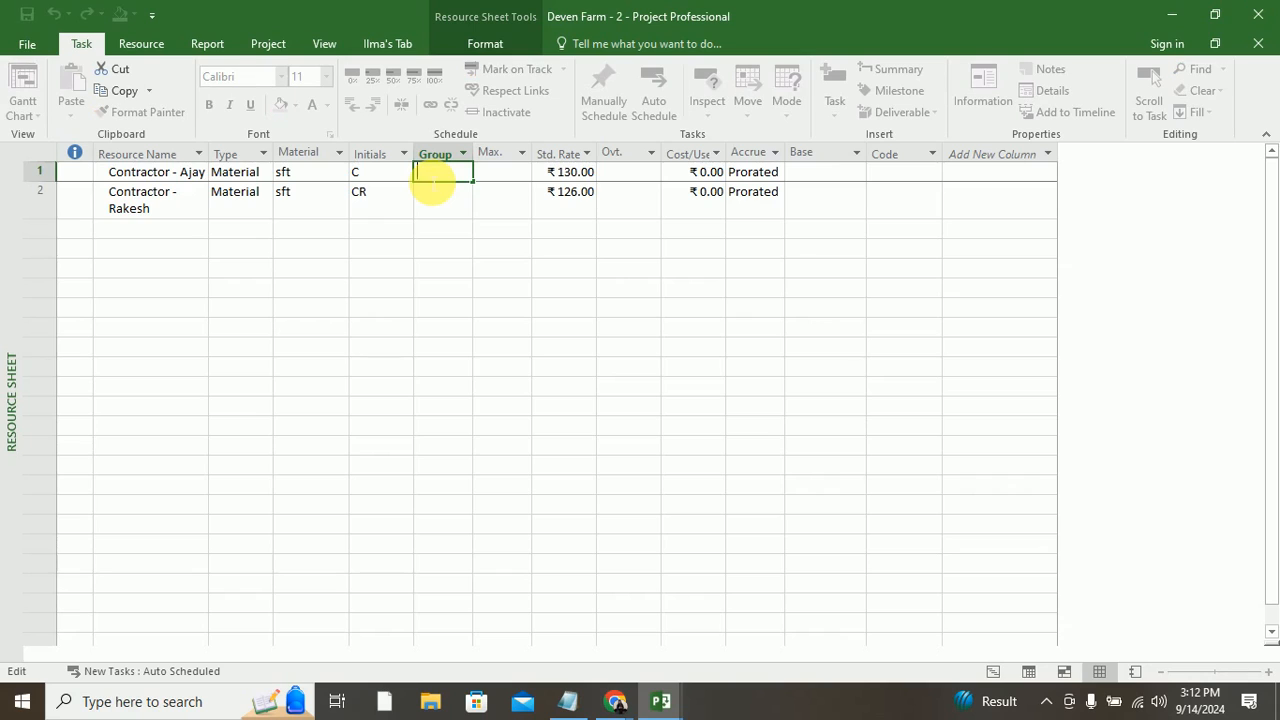
{"action": "type", "text": "Ajay"}
{"action": "key", "text": "Return"}
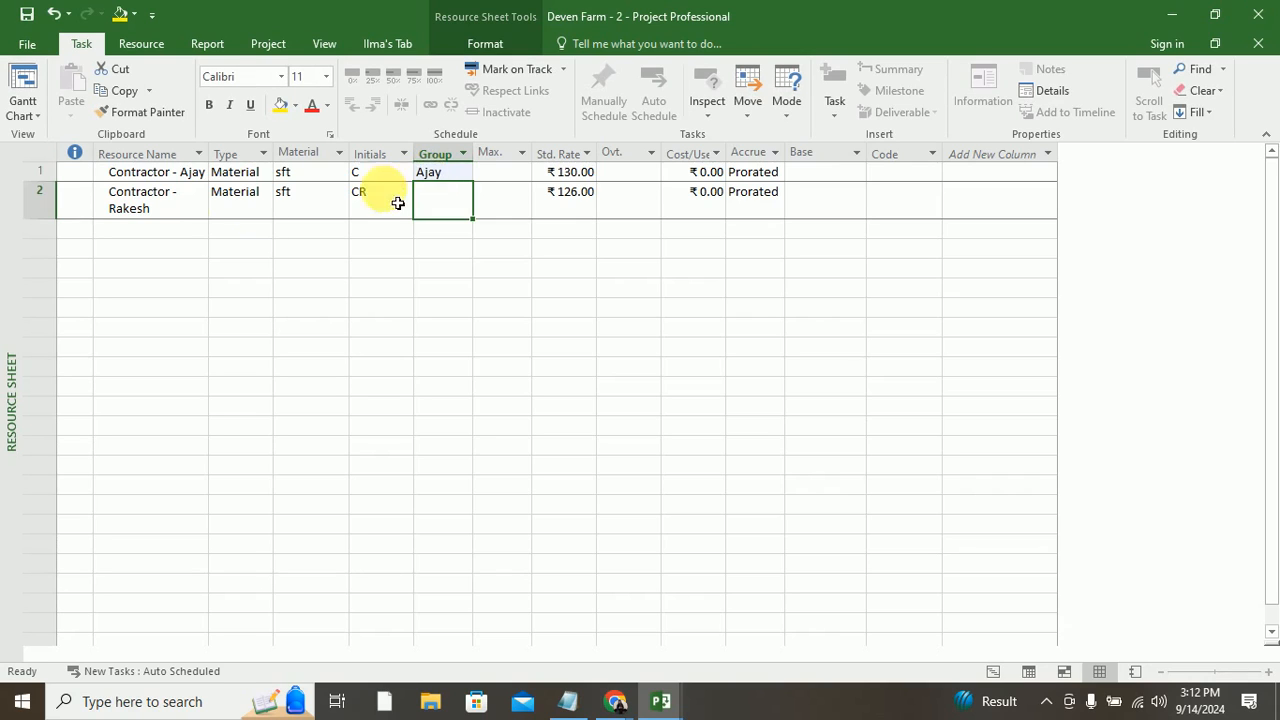
Step: Add two resources below the existing ones, named with the first contractor's name plus "- Punning" and "- ceilling"
{"action": "left_click", "coordinate": [170, 232]}
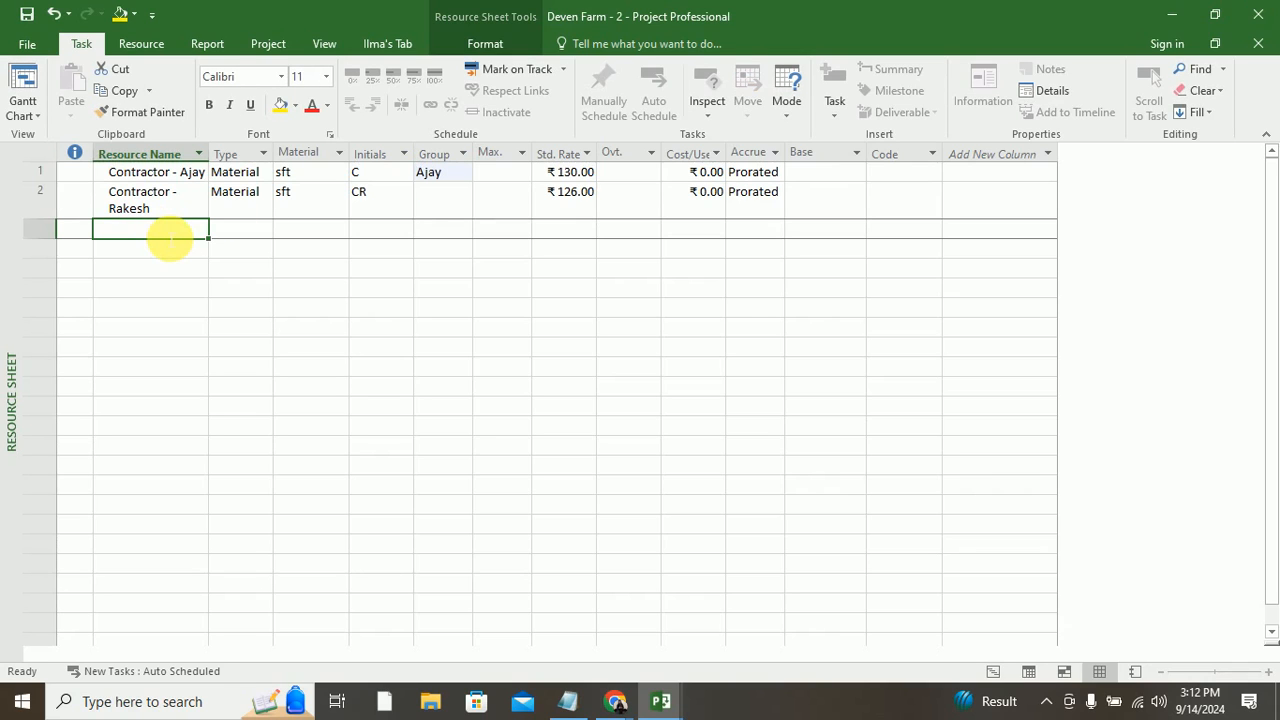
{"action": "type", "text": "Ajay - Punning"}
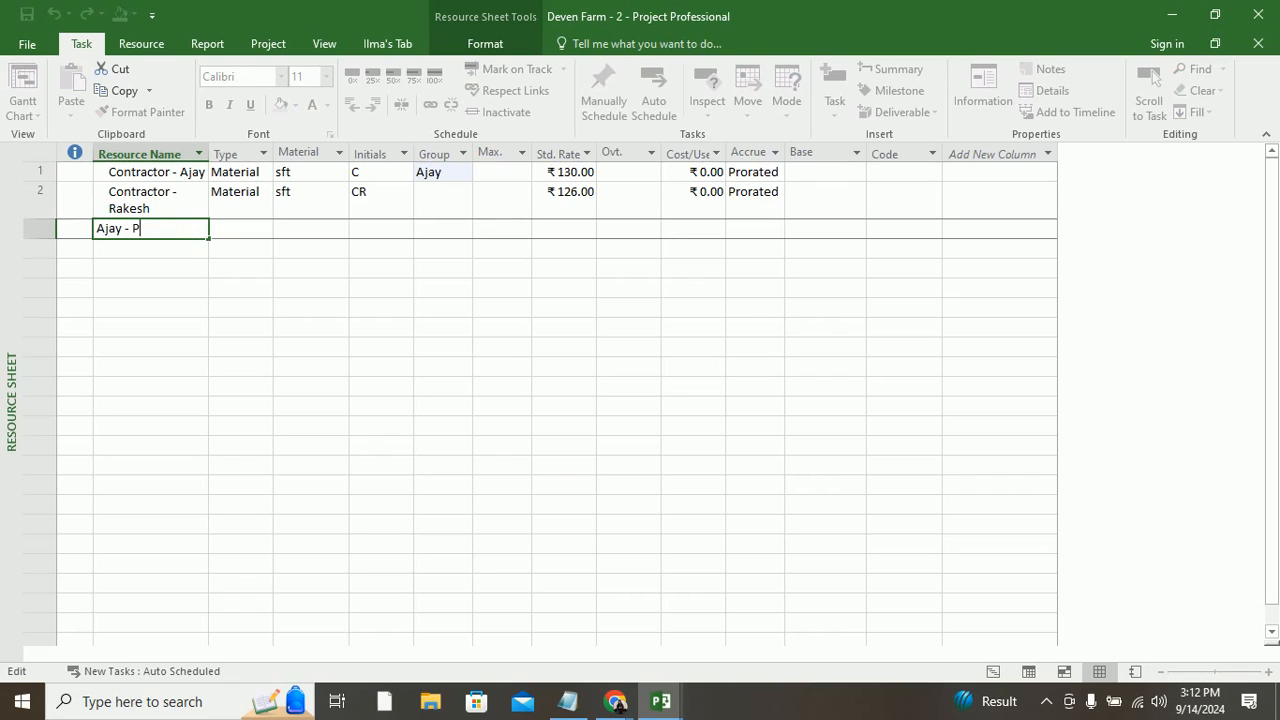
{"action": "left_click", "coordinate": [176, 252]}
{"action": "type", "text": "Ajay - "}
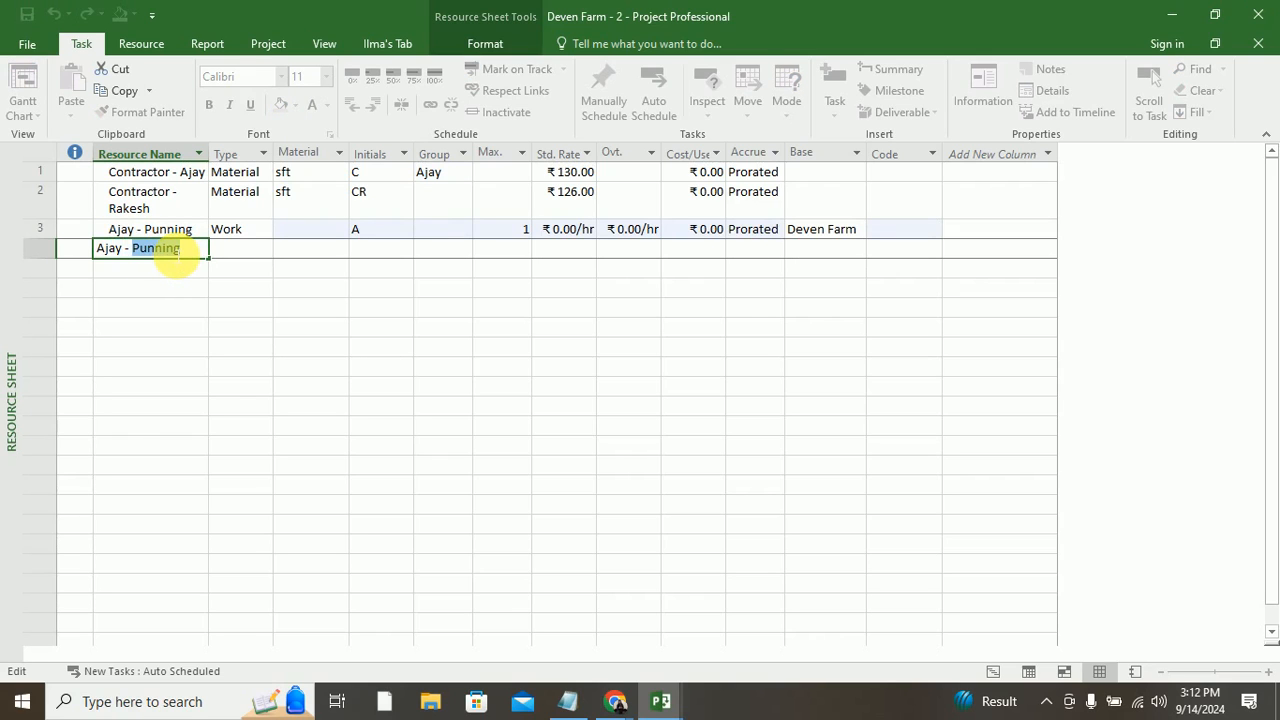
{"action": "type", "text": "ceilling"}
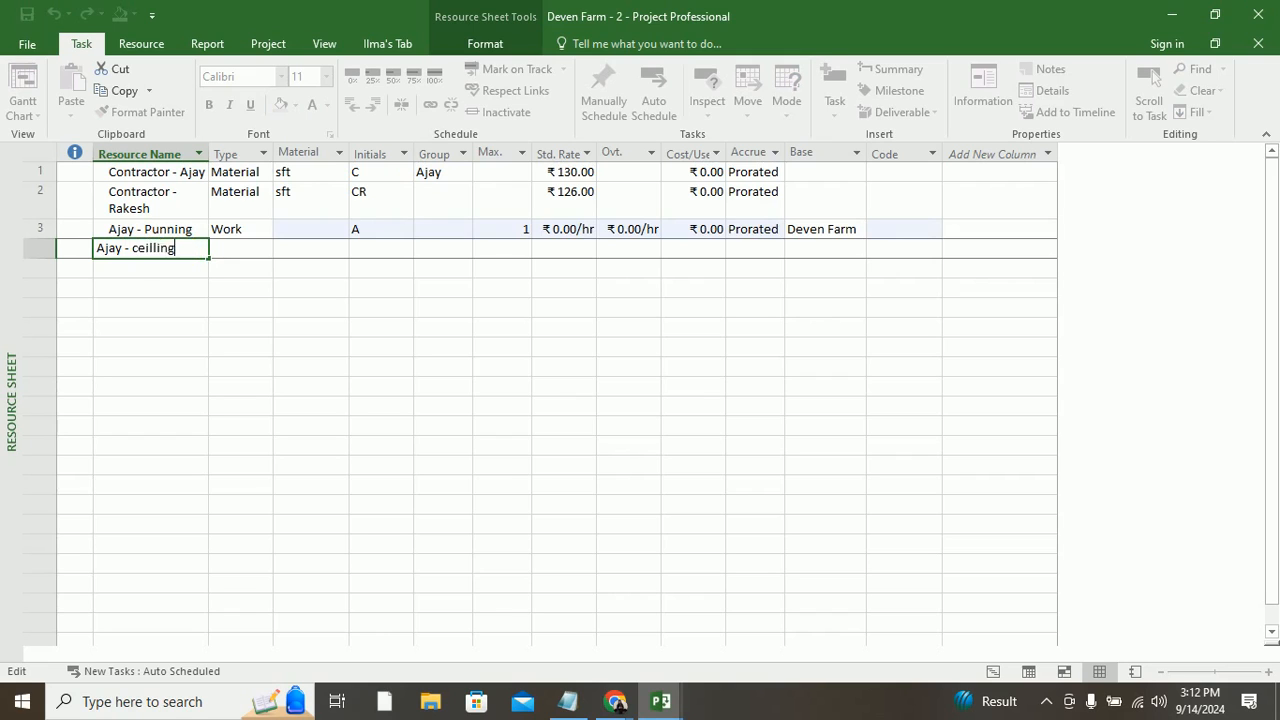
{"action": "key", "text": "Return"}
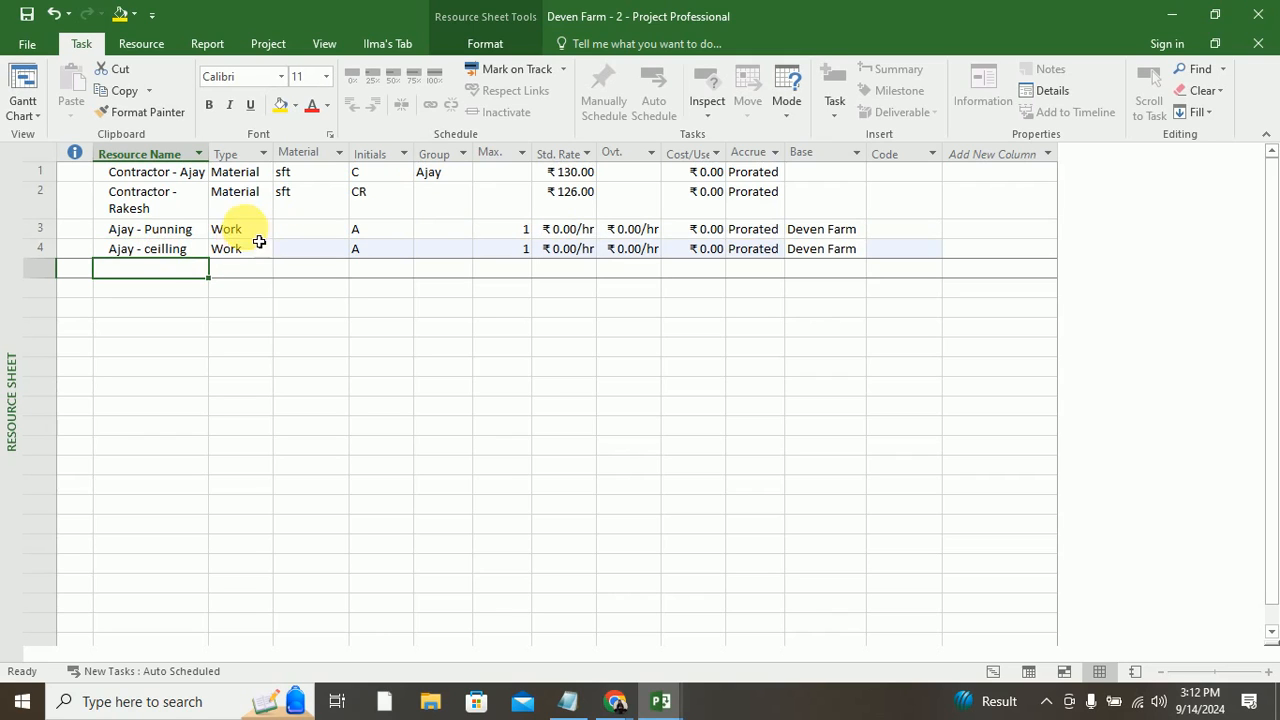
Step: Add a resource in the next empty row, named with the second contractor's name plus "- ceiling"
{"action": "left_click", "coordinate": [259, 235]}
{"action": "left_click", "coordinate": [146, 274]}
{"action": "type", "text": "r"}
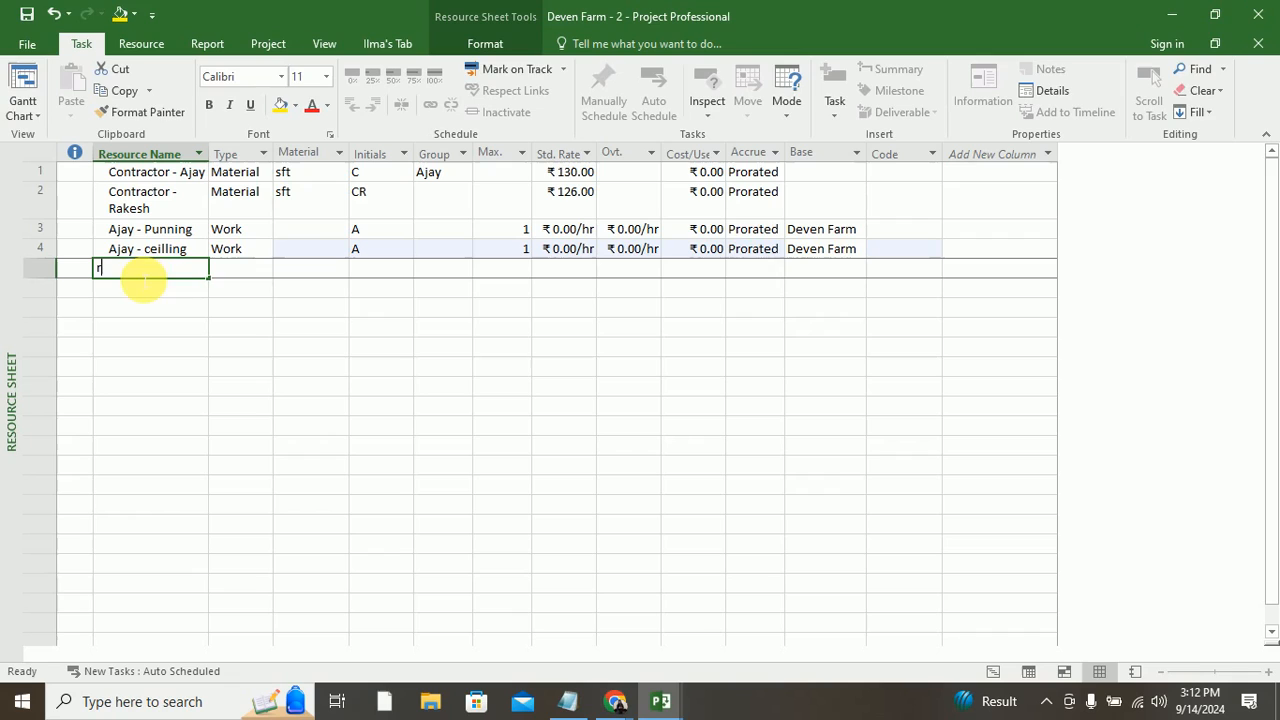
{"action": "type", "text": "akesh"}
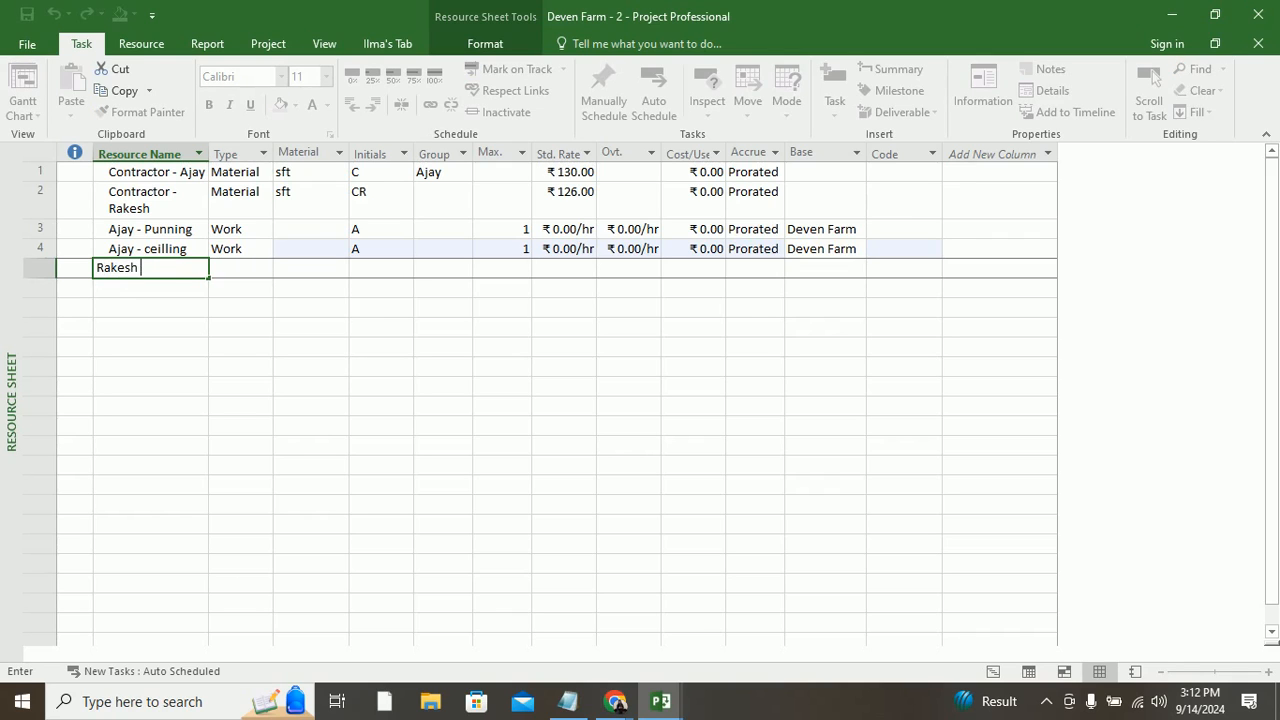
{"action": "type", "text": "ng"}
{"action": "key", "text": "Return"}
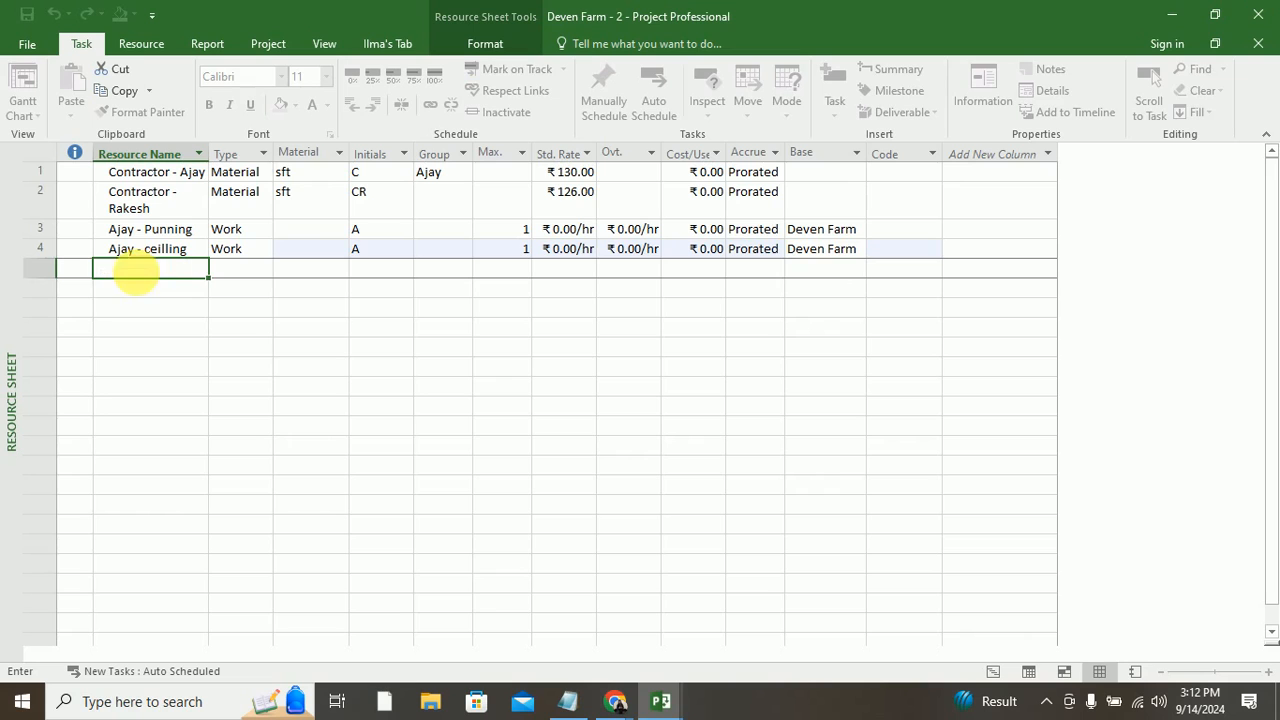
Step: Create another resource through Resource Information, named with the second contractor's name plus "- Punning"
{"action": "double_click", "coordinate": [134, 286]}
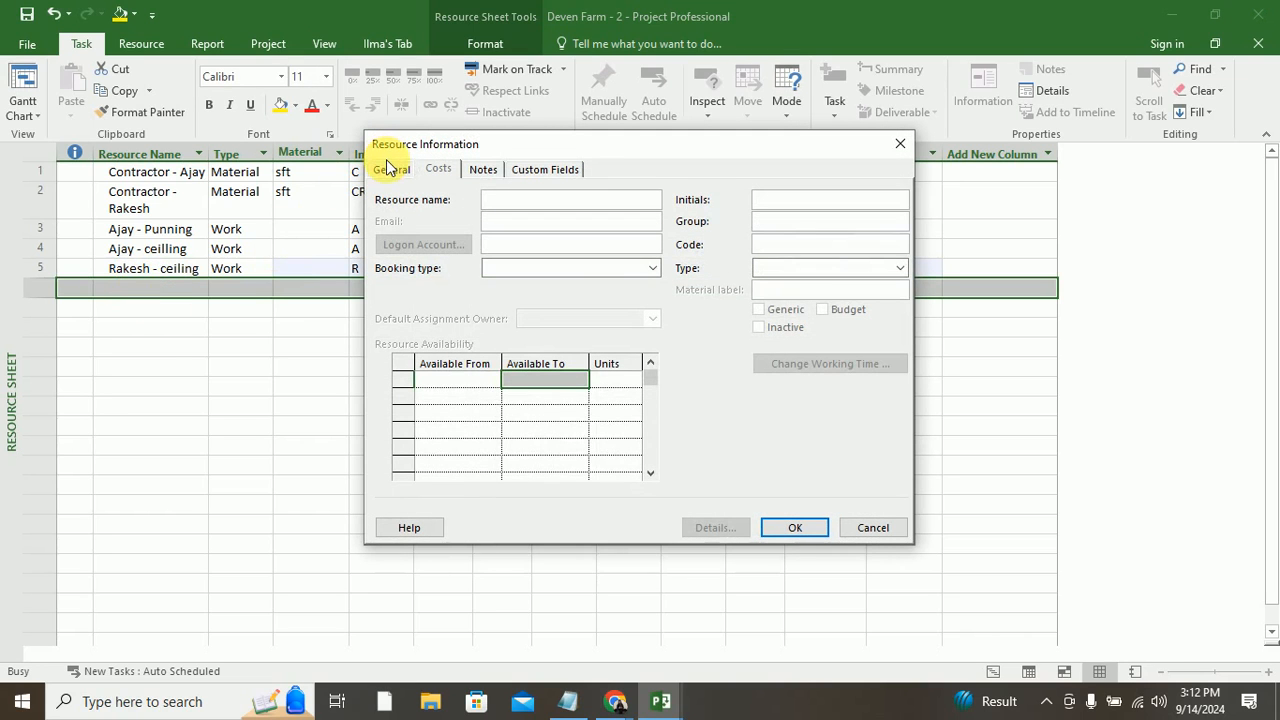
{"action": "left_click", "coordinate": [513, 204]}
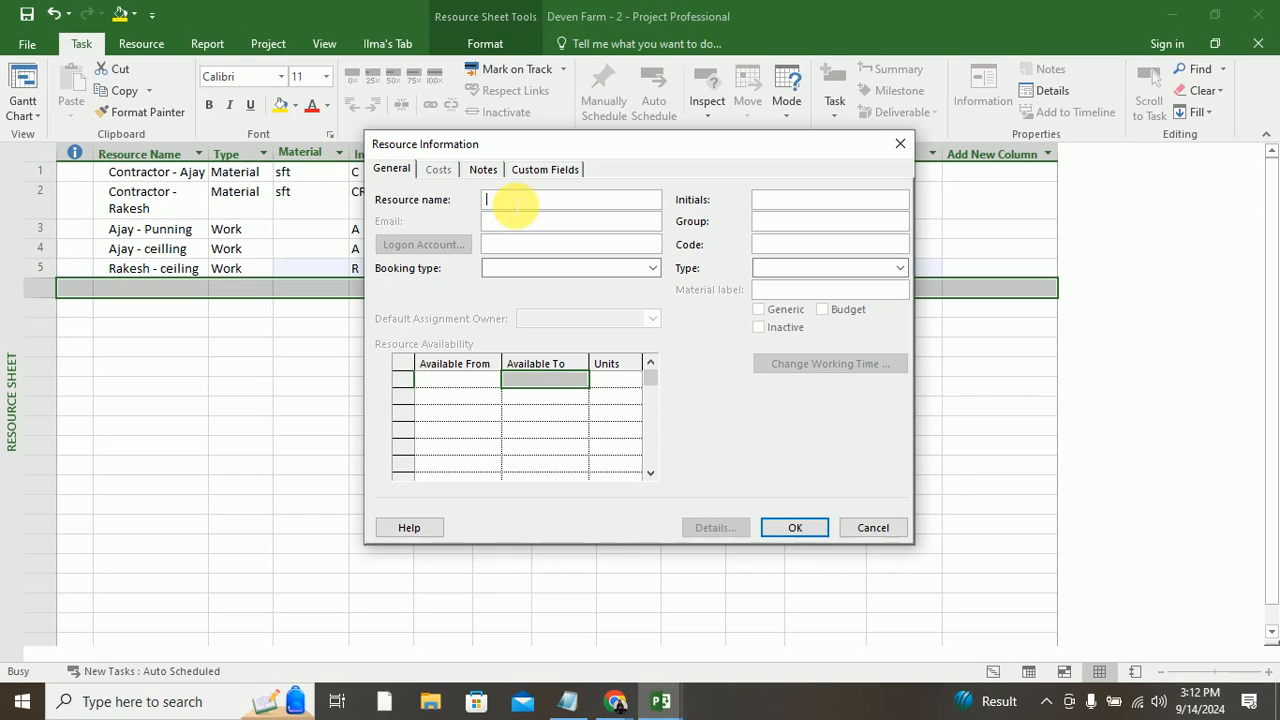
{"action": "type", "text": "Rakesh -"}
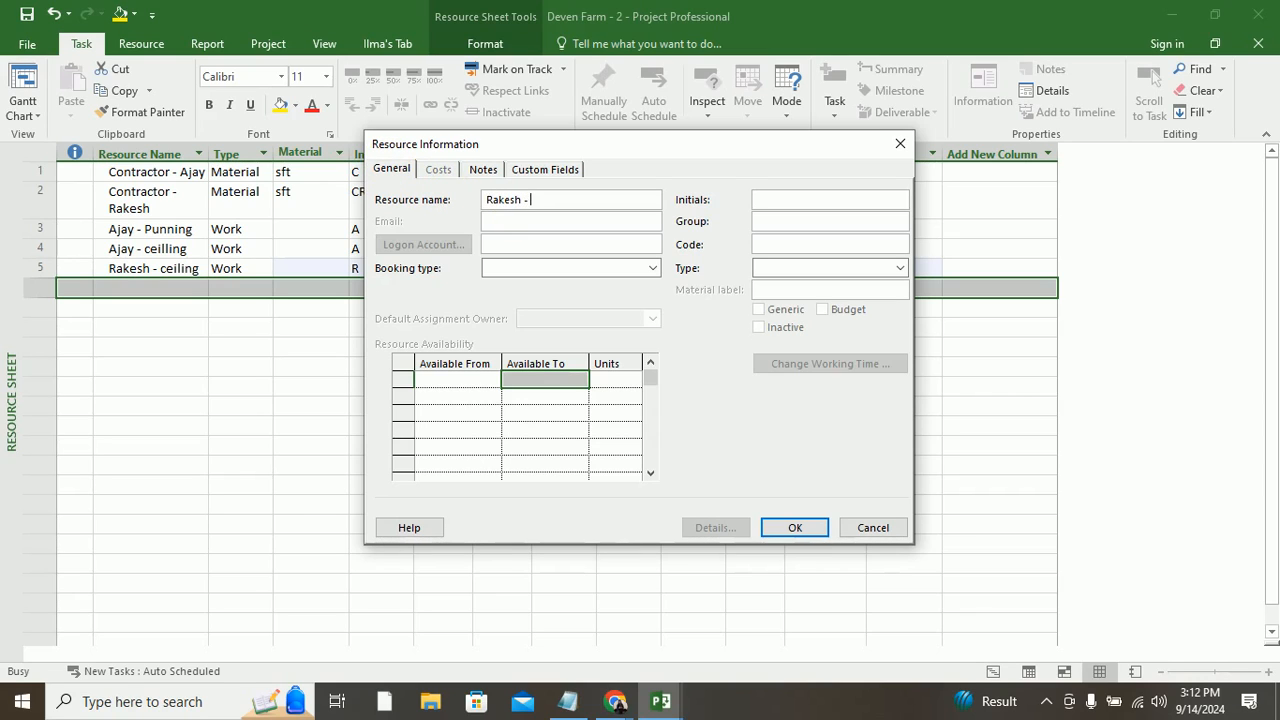
{"action": "type", "text": " Punning"}
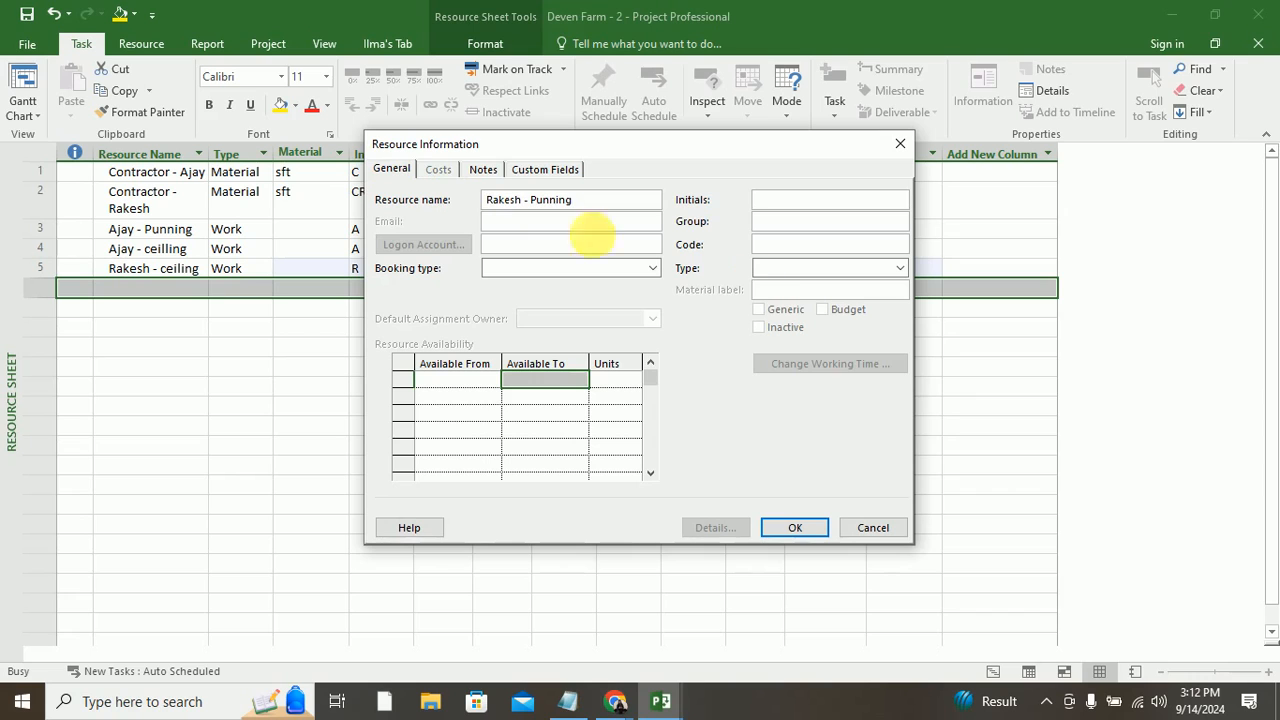
{"action": "left_click", "coordinate": [794, 527]}
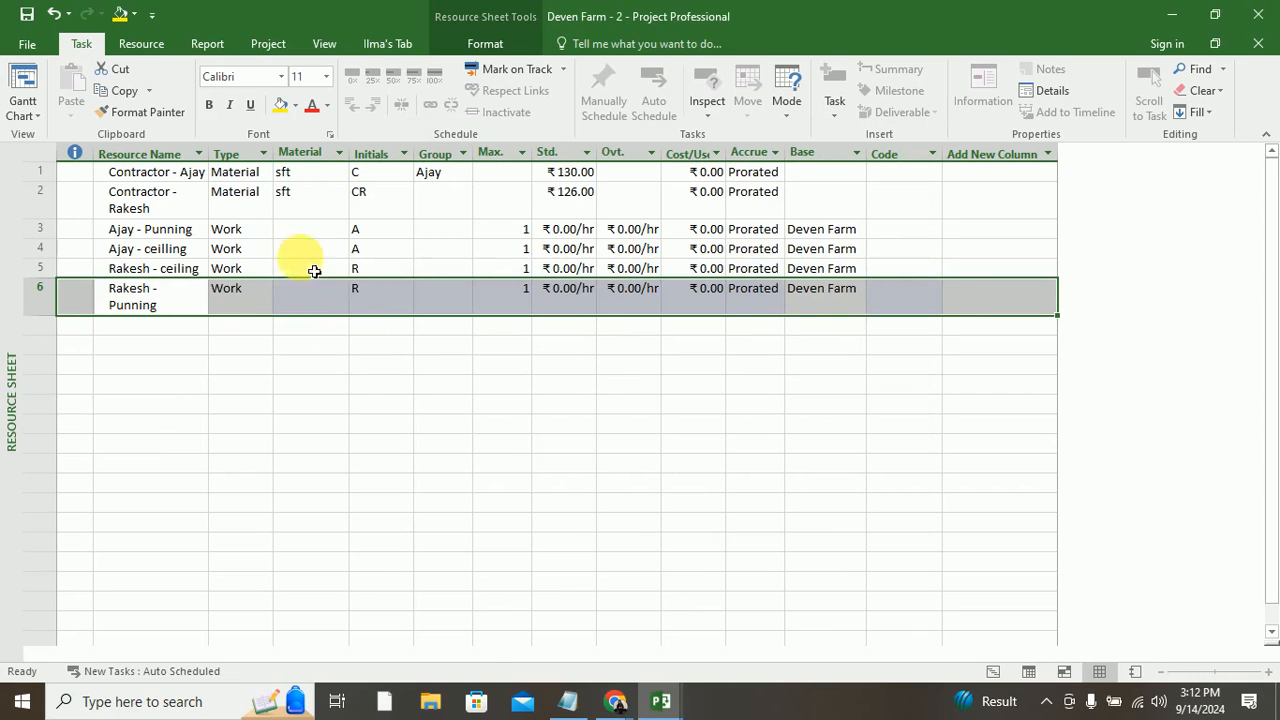
Step: Set the type of the first contractor's Punning and ceilling resources to Material
{"action": "left_click", "coordinate": [250, 229]}
{"action": "left_click", "coordinate": [265, 230]}
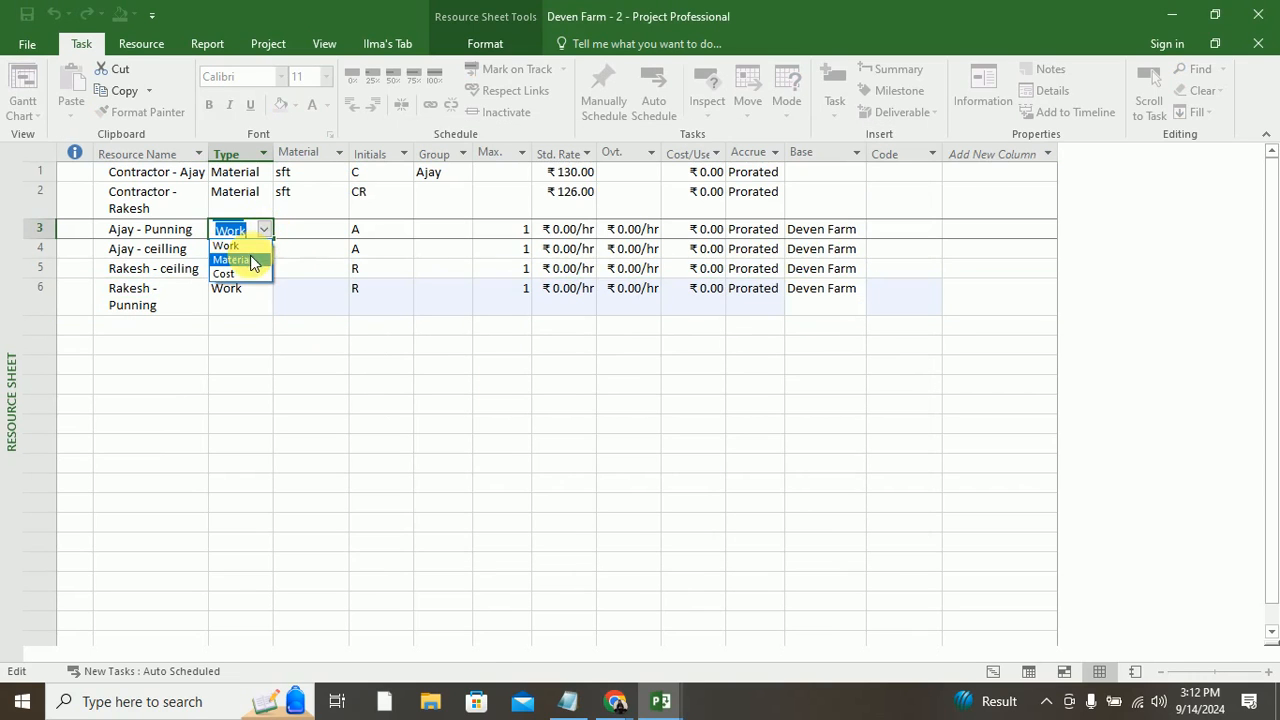
{"action": "left_click", "coordinate": [255, 260]}
{"action": "left_click", "coordinate": [265, 255]}
{"action": "left_click", "coordinate": [265, 250]}
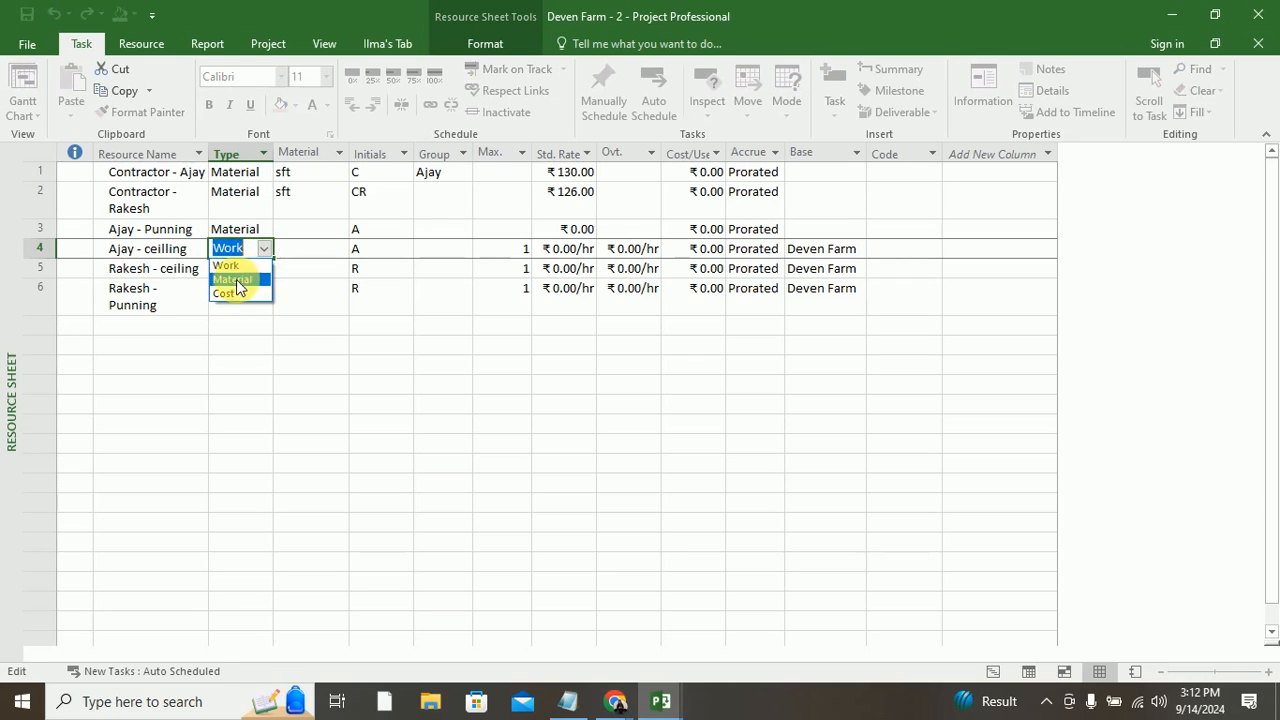
{"action": "left_click", "coordinate": [255, 281]}
Step: Set the type of the second contractor's ceiling and Punning resources to Material
{"action": "left_click", "coordinate": [265, 270]}
{"action": "left_click", "coordinate": [265, 268]}
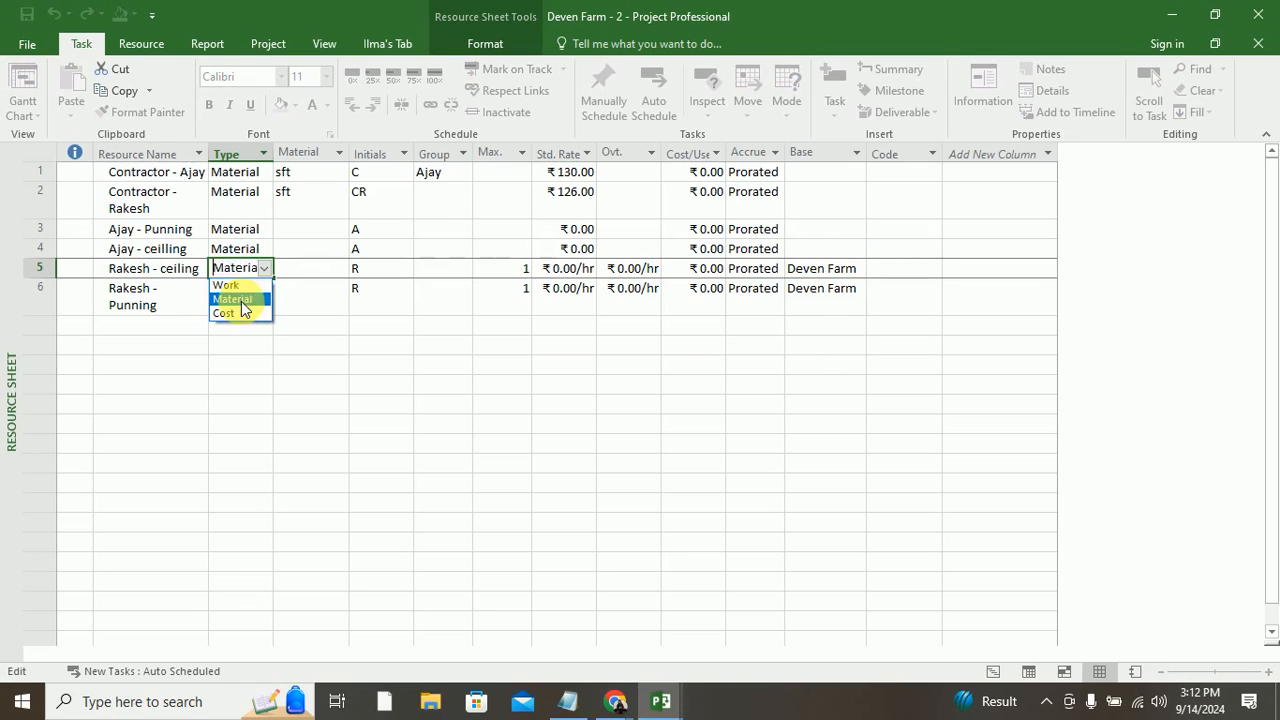
{"action": "left_click", "coordinate": [240, 298]}
{"action": "left_click", "coordinate": [555, 330]}
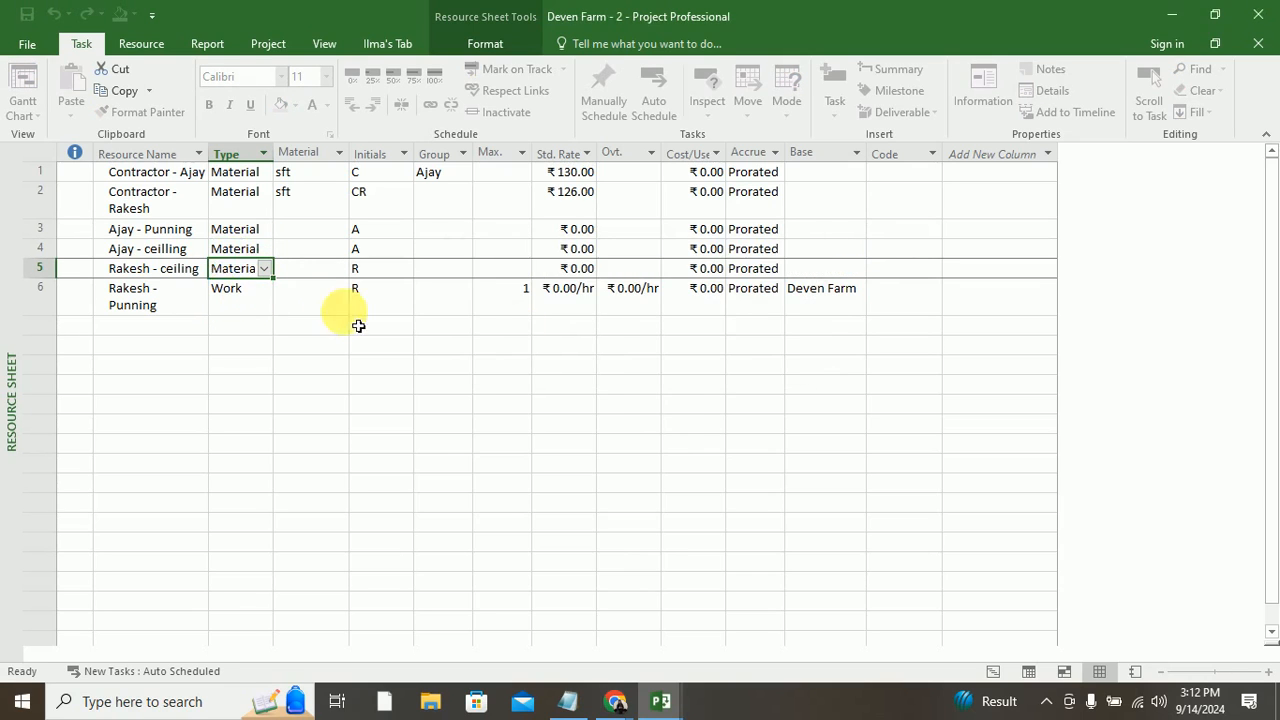
{"action": "left_click", "coordinate": [245, 297]}
{"action": "left_click", "coordinate": [258, 300]}
{"action": "left_click", "coordinate": [248, 334]}
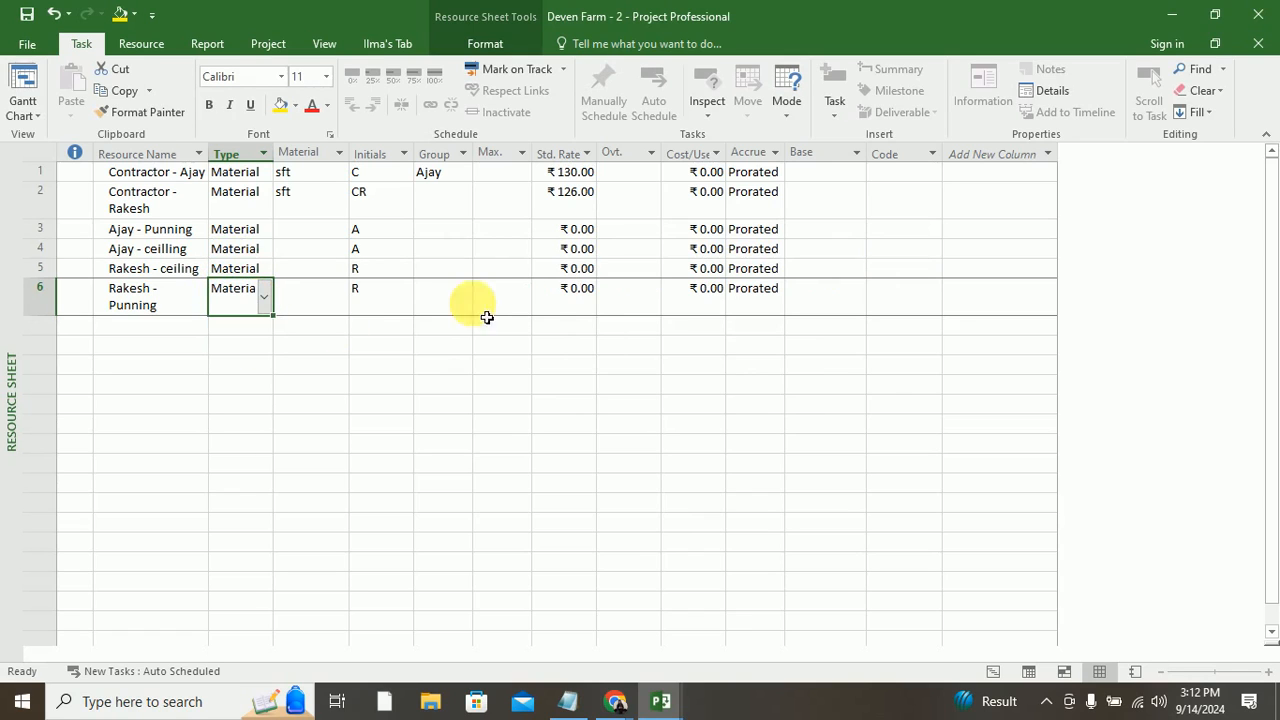
Step: Set the standard rates to 100 for the first contractor's Punning, 200 for their ceilling, and 300 for the second contractor's ceiling
{"action": "left_click", "coordinate": [560, 232]}
{"action": "type", "text": "100"}
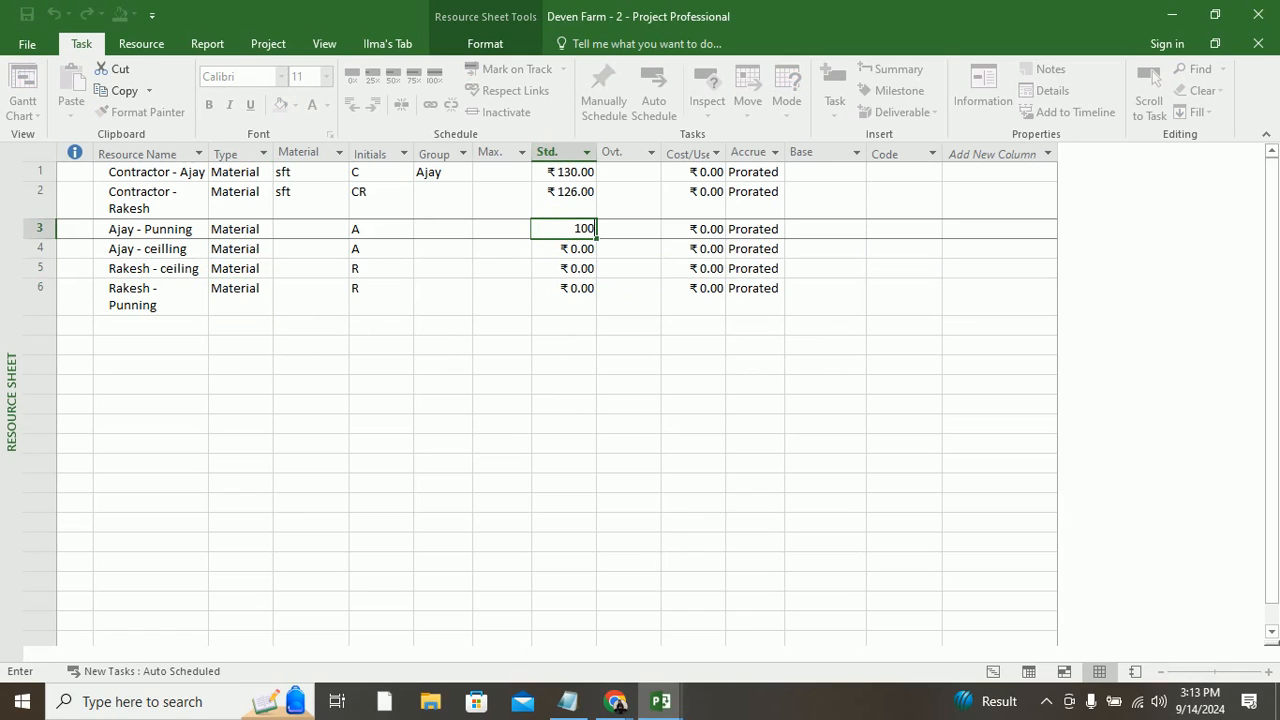
{"action": "left_click", "coordinate": [548, 254]}
{"action": "type", "text": "200"}
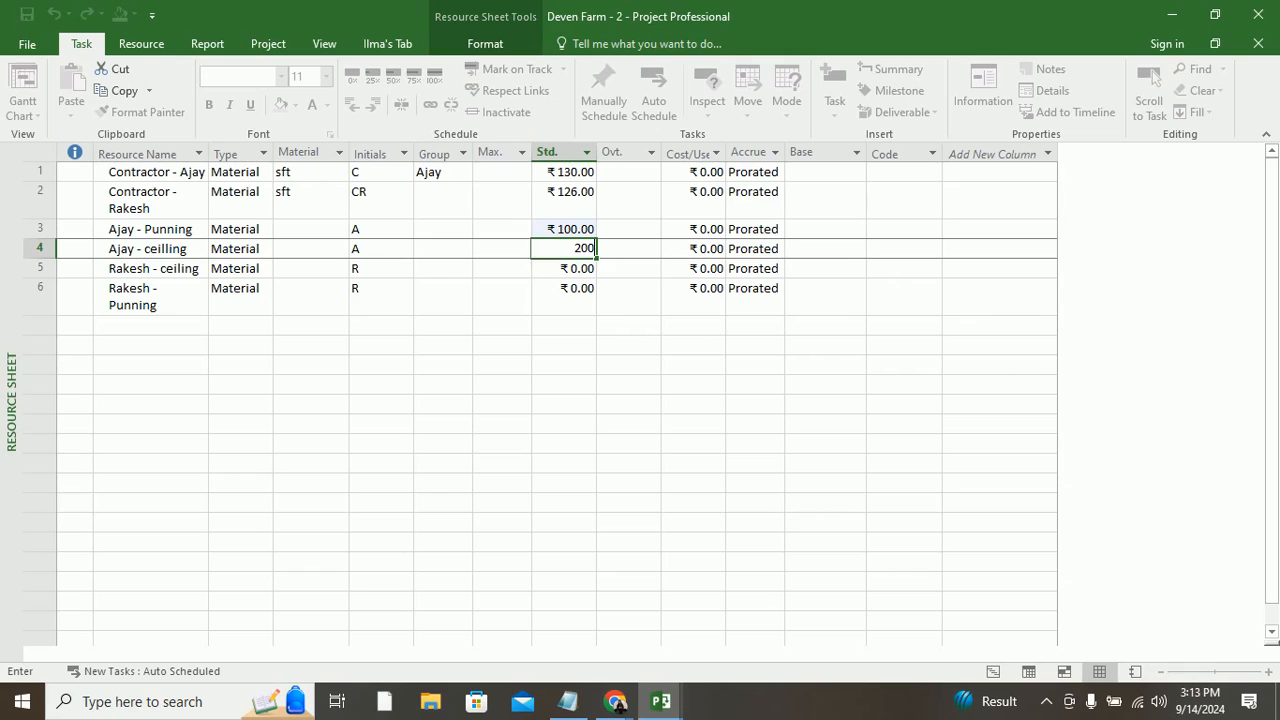
{"action": "left_click", "coordinate": [560, 268]}
{"action": "type", "text": "300"}
{"action": "key", "text": "Return"}
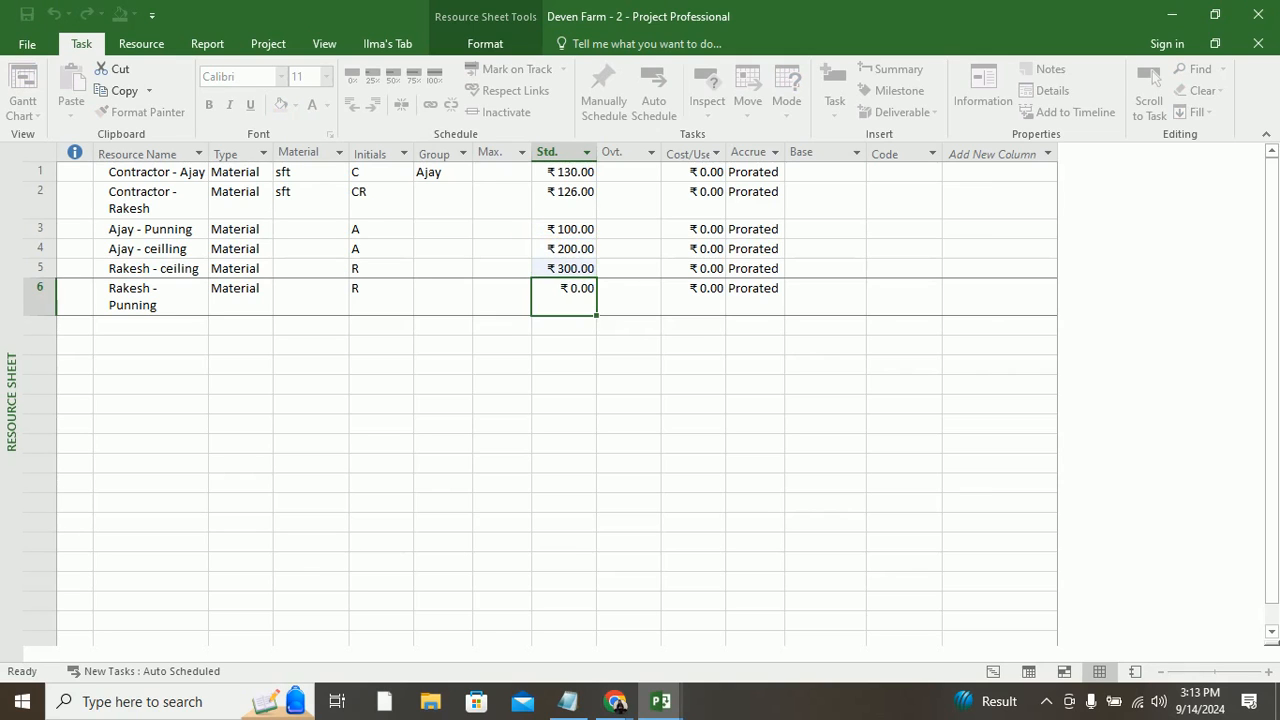
Step: Set the standard rate of the second contractor's Punning resource to 400
{"action": "type", "text": "400\\"}
{"action": "key", "text": "Return"}
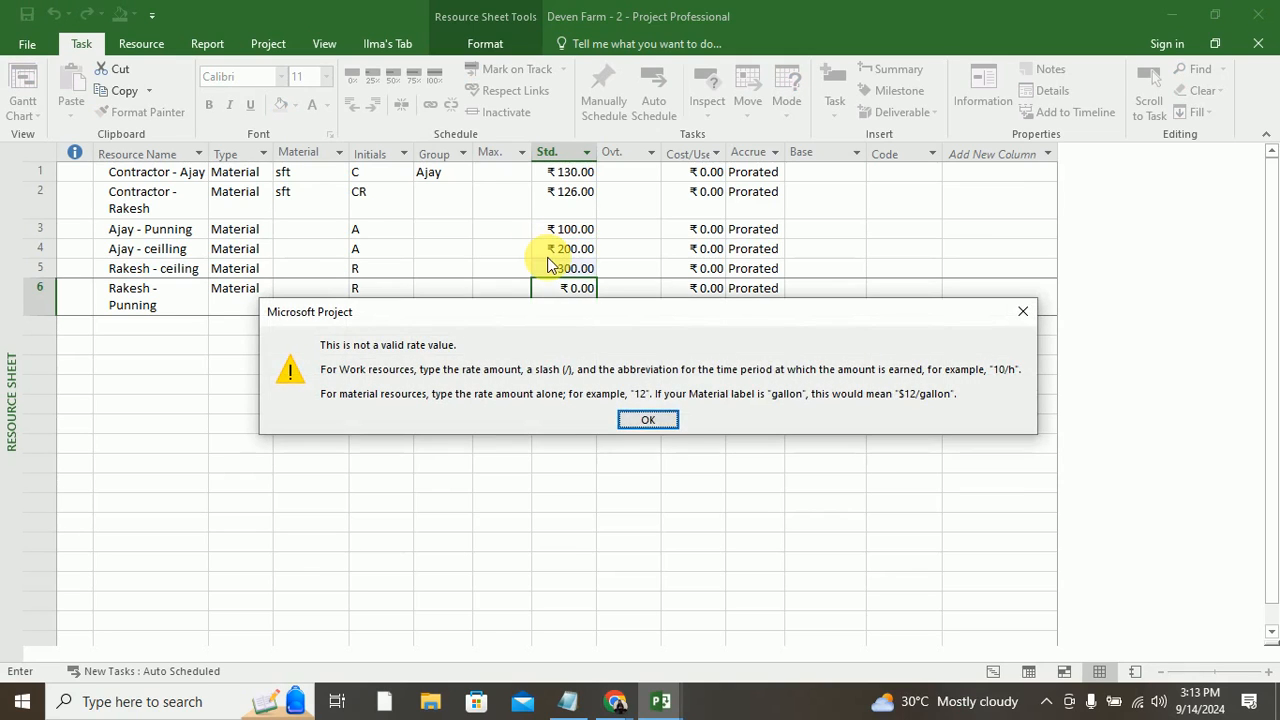
{"action": "left_click", "coordinate": [650, 418]}
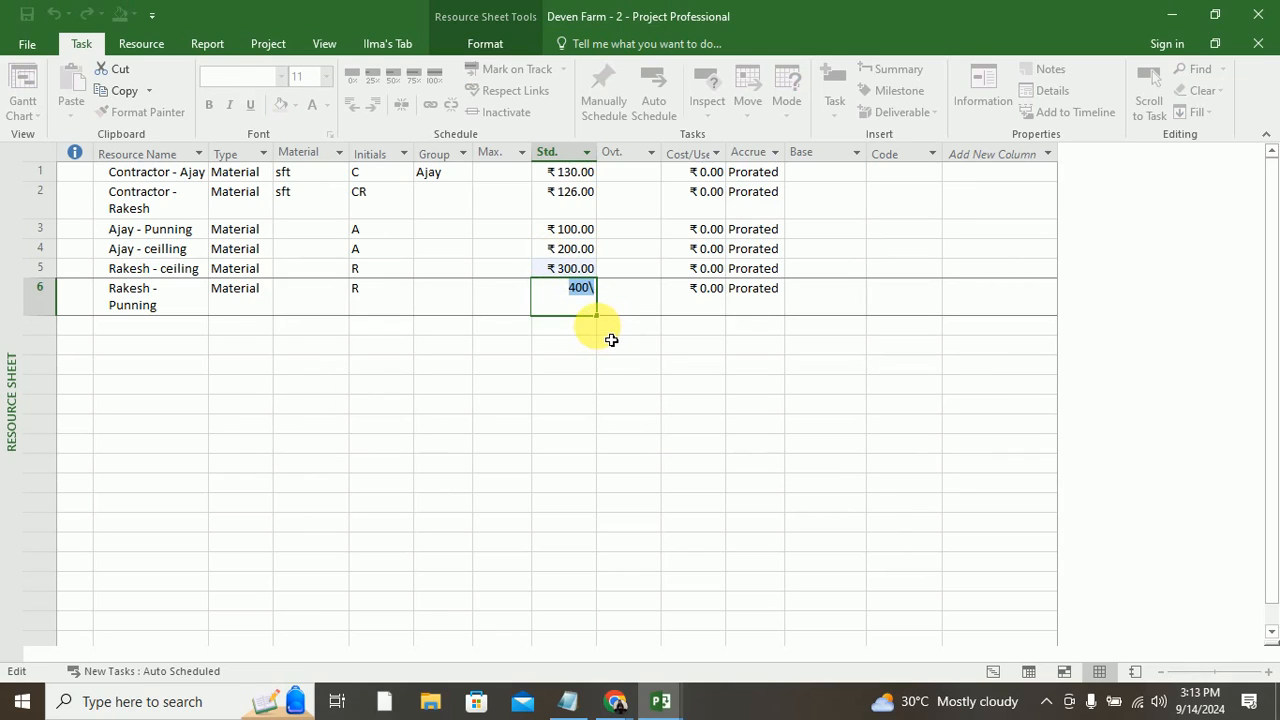
{"action": "key", "text": "End"}
{"action": "key", "text": "Return"}
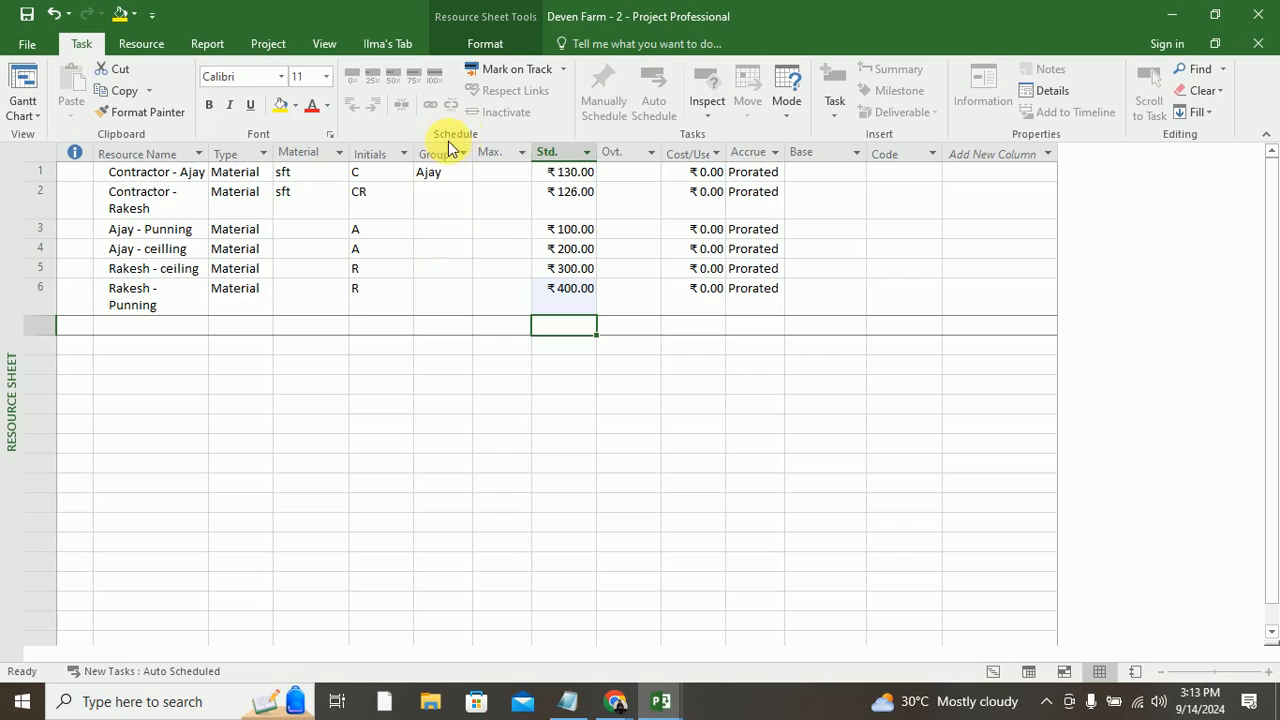
Step: Enter the first contractor's name as the group for their Punning and ceilling resources
{"action": "left_click", "coordinate": [440, 234]}
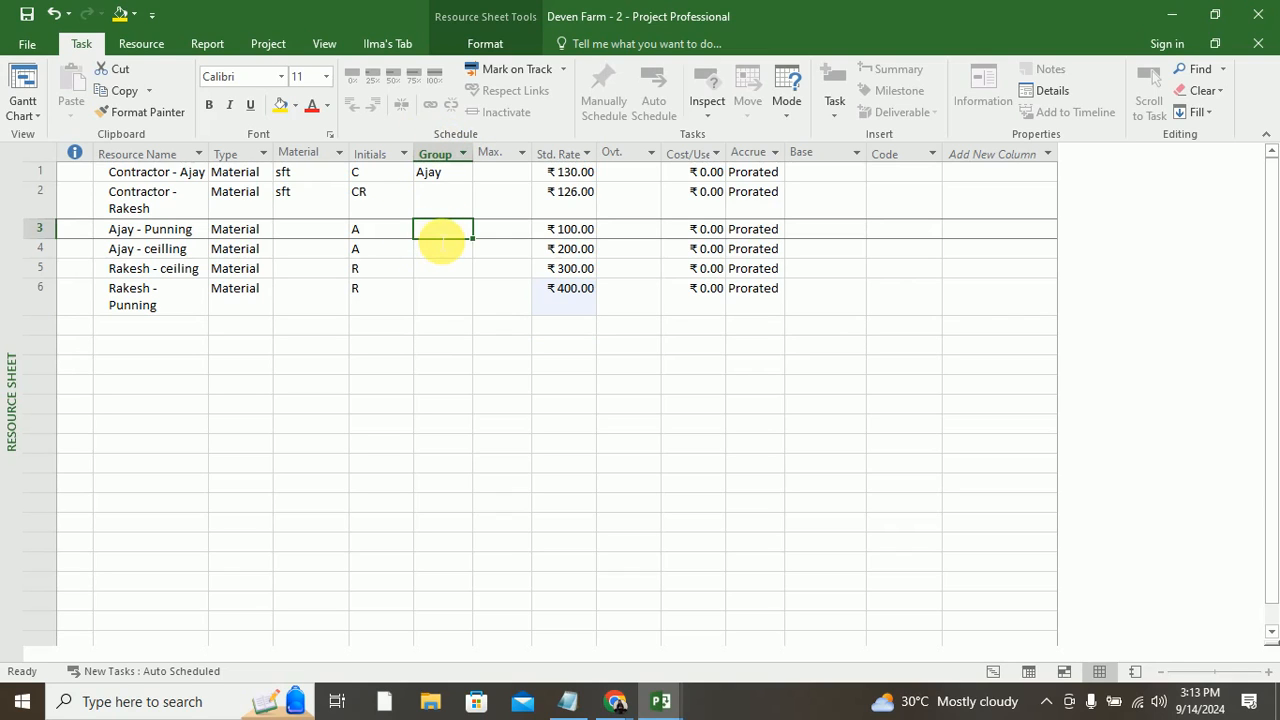
{"action": "type", "text": "Ajay"}
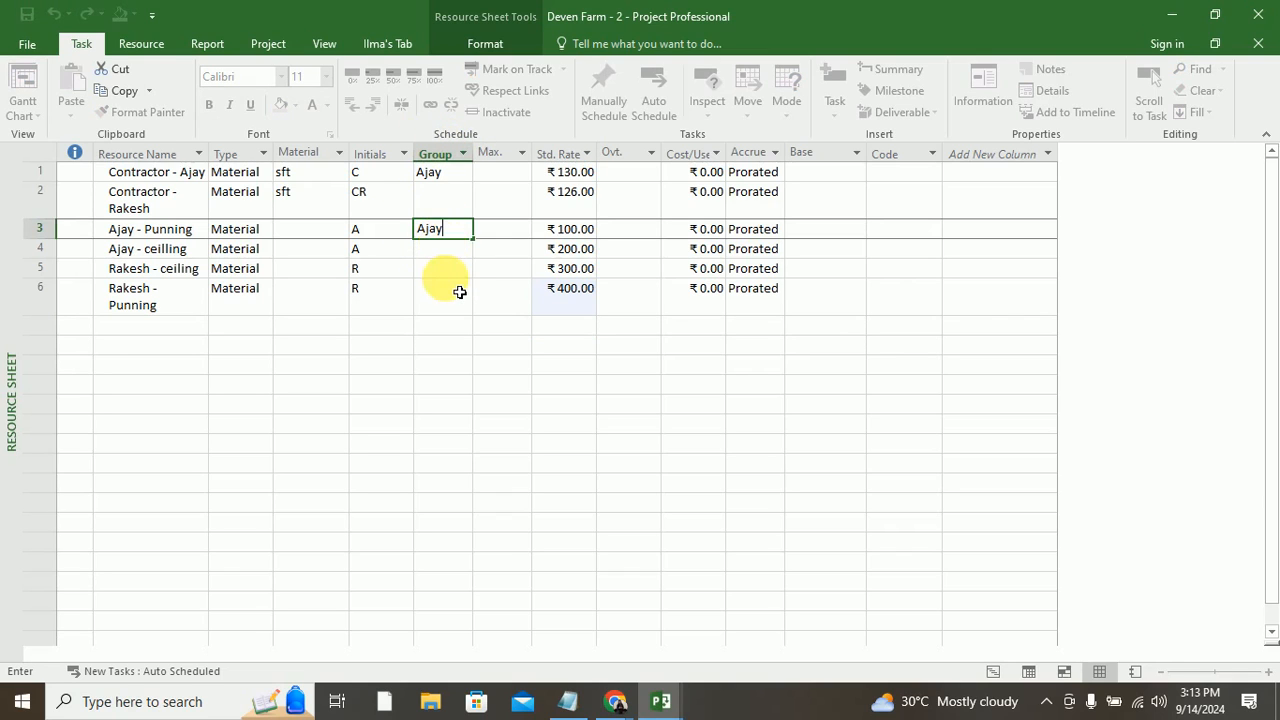
{"action": "left_click", "coordinate": [450, 258]}
{"action": "type", "text": "Ajay"}
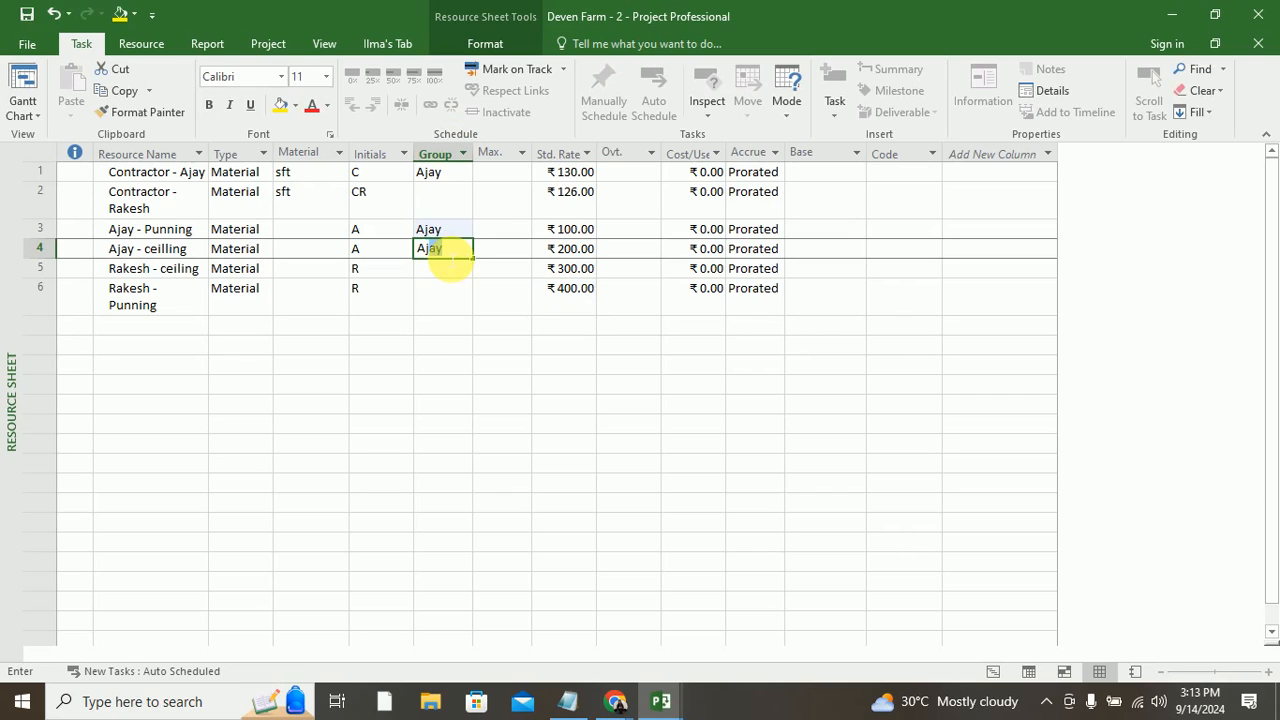
Step: Enter the second contractor's name as the group for their ceiling and Punning resources
{"action": "left_click", "coordinate": [457, 266]}
{"action": "type", "text": "Ra"}
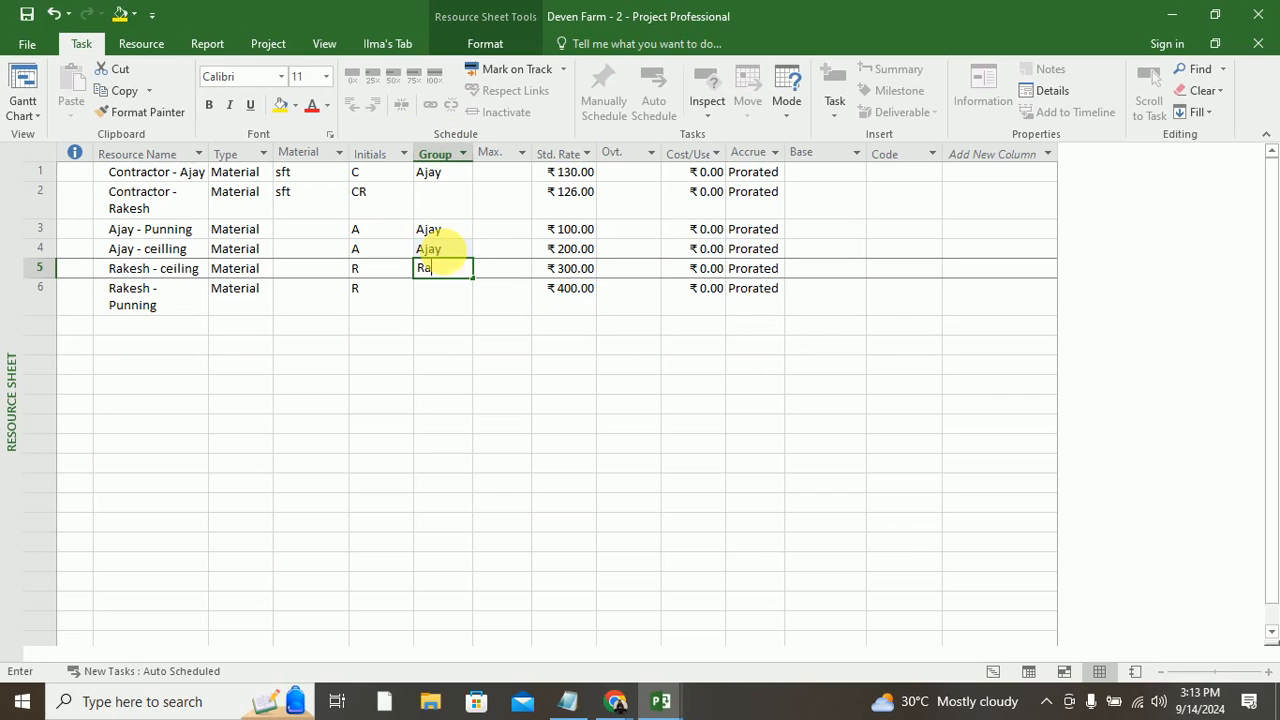
{"action": "type", "text": "kesh"}
{"action": "left_click", "coordinate": [447, 300]}
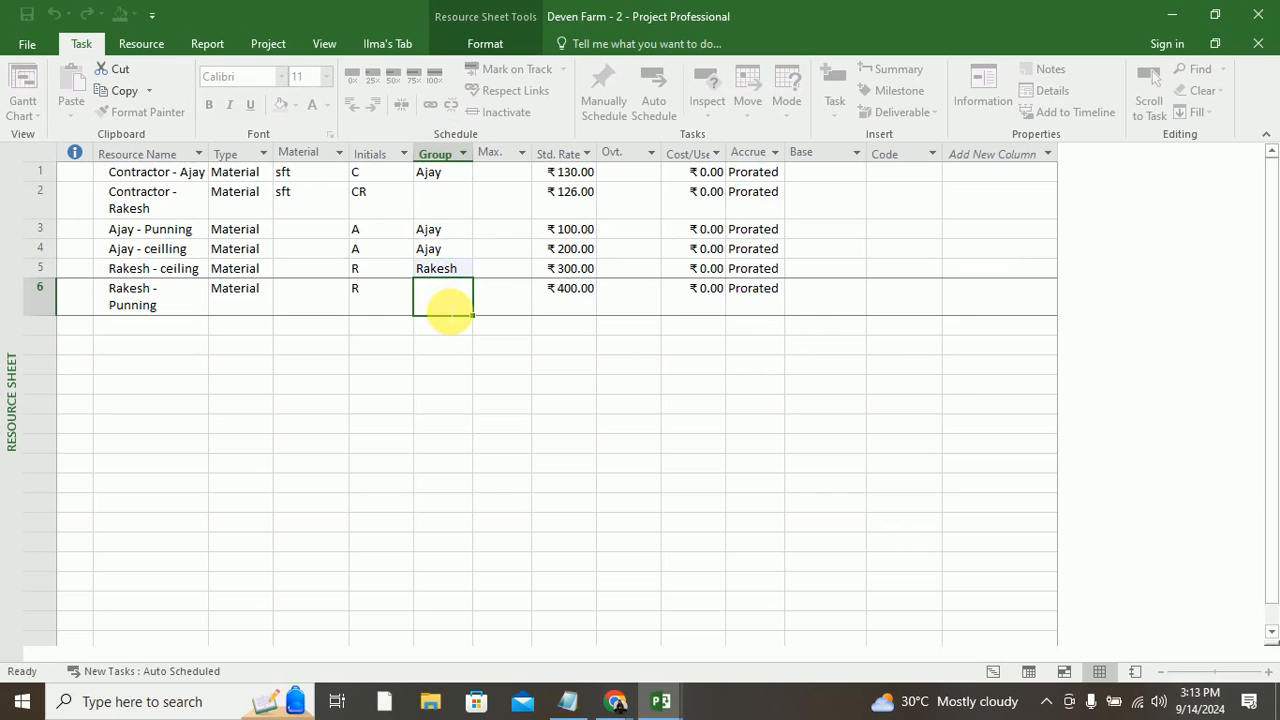
{"action": "type", "text": "Rakesh"}
{"action": "left_click", "coordinate": [455, 320]}
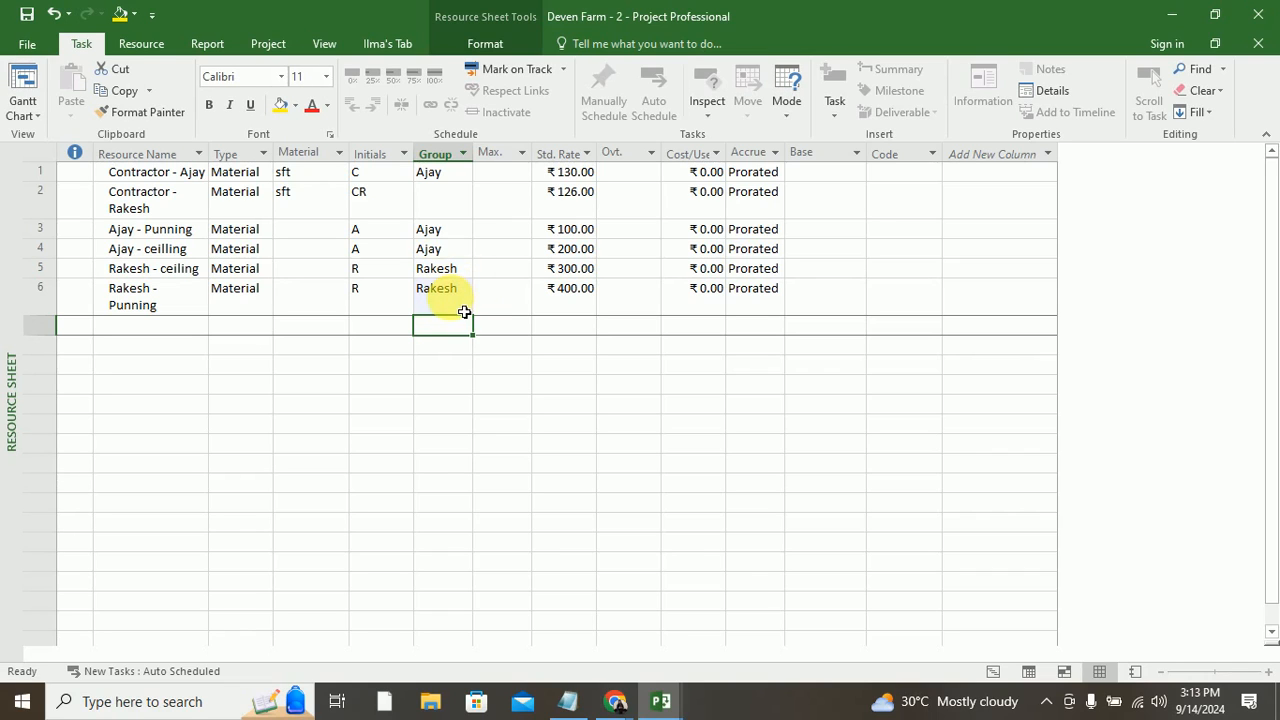
Step: Review the filter values of the Group column and the Resource Usage view
{"action": "left_click", "coordinate": [464, 158]}
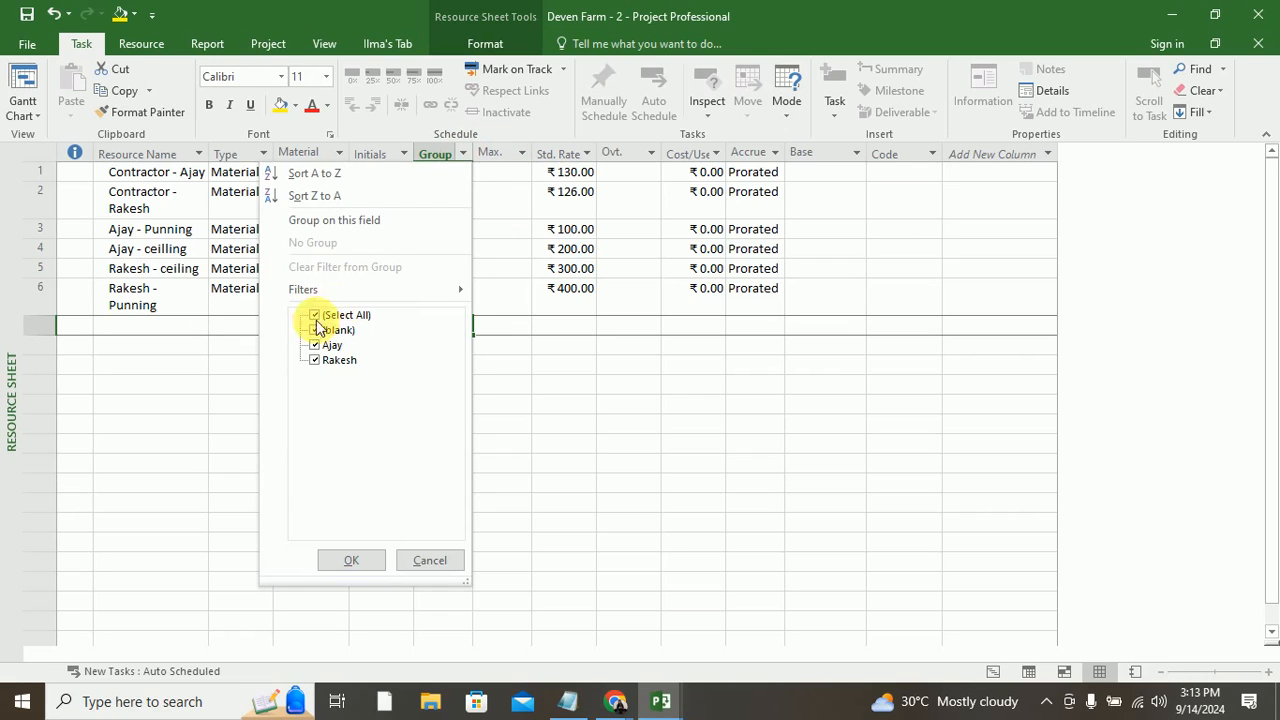
{"action": "left_click", "coordinate": [349, 564]}
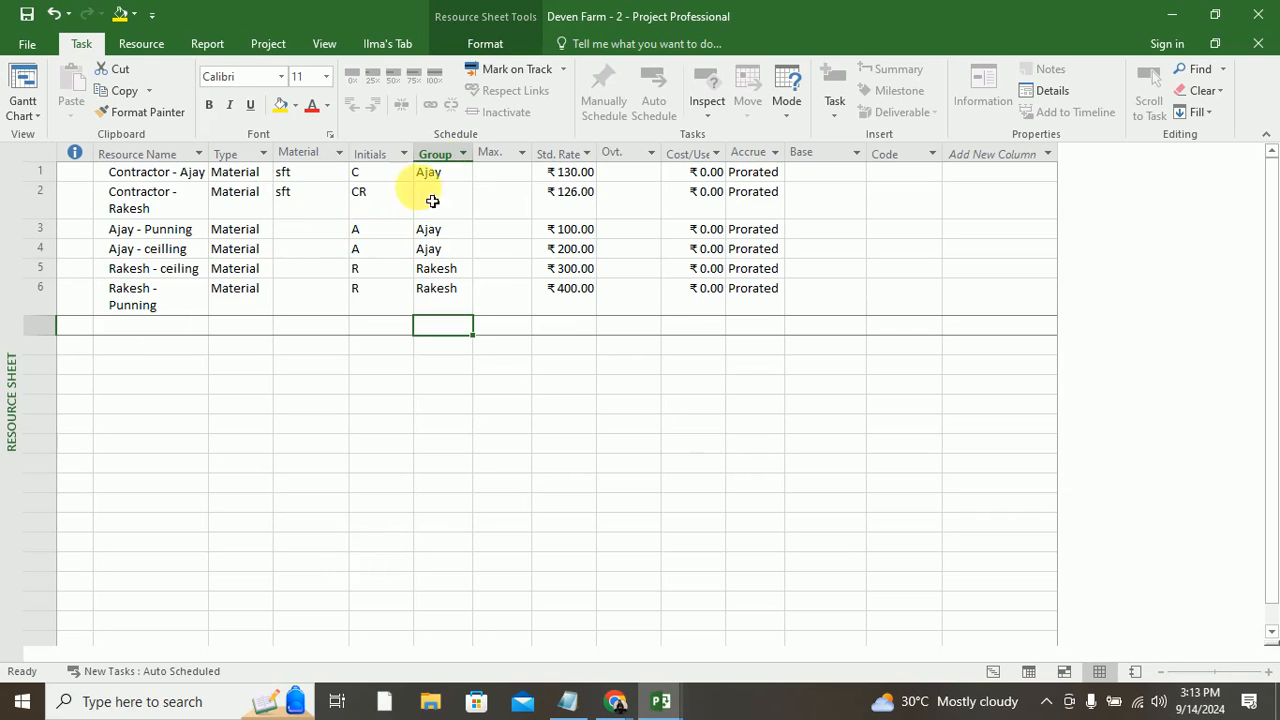
{"action": "left_click", "coordinate": [24, 120]}
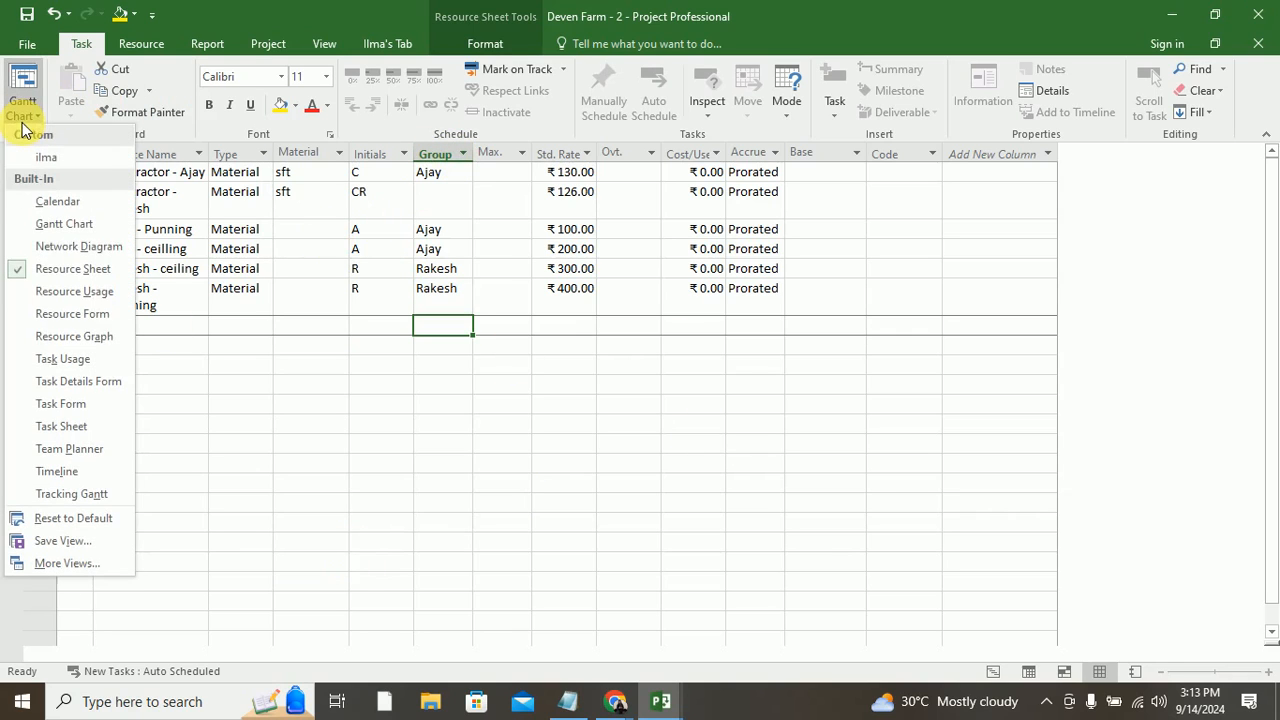
{"action": "left_click", "coordinate": [90, 292]}
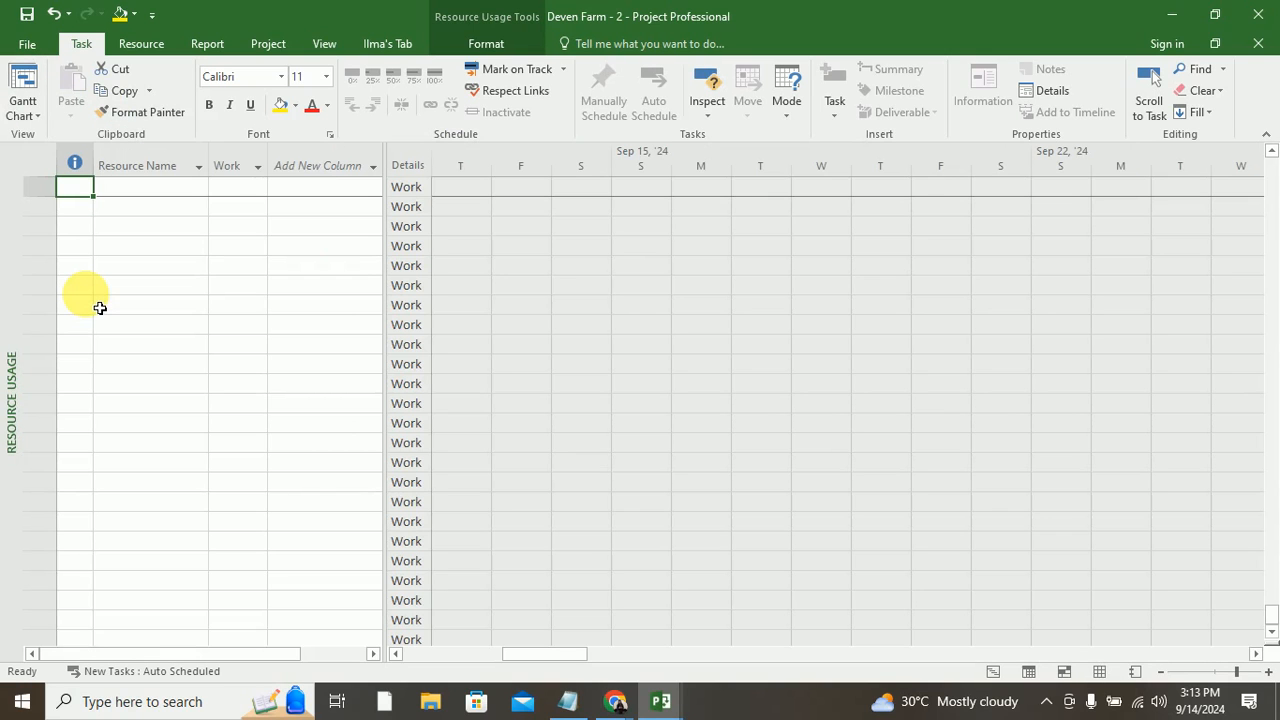
Step: Switch to the Gantt Chart view and show the Task Form details for the Electrical task
{"action": "left_click", "coordinate": [24, 112]}
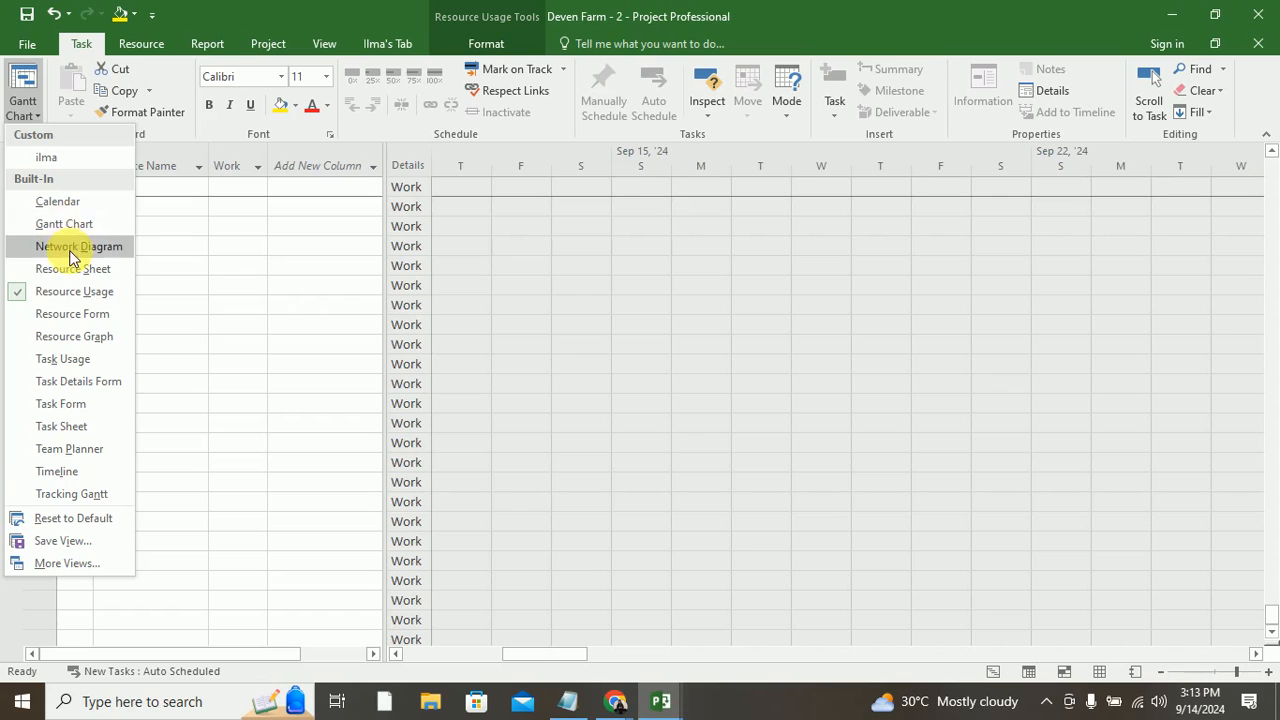
{"action": "left_click", "coordinate": [66, 224]}
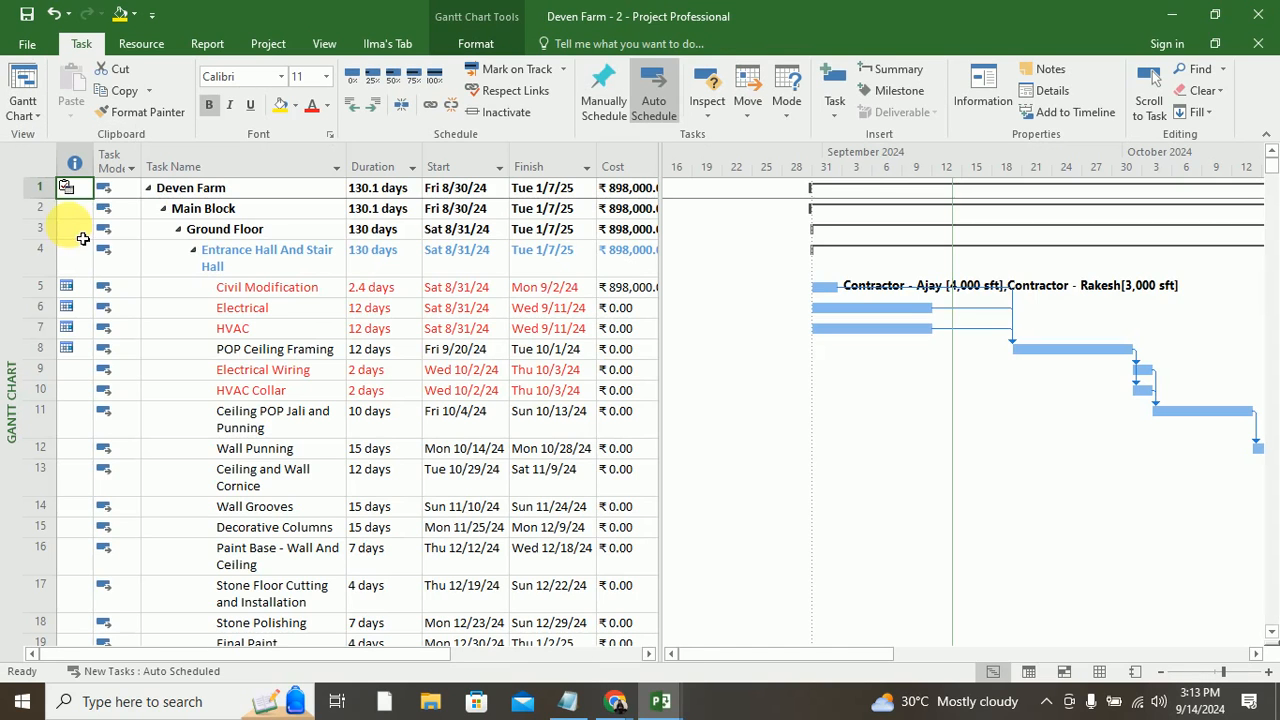
{"action": "left_click", "coordinate": [305, 290]}
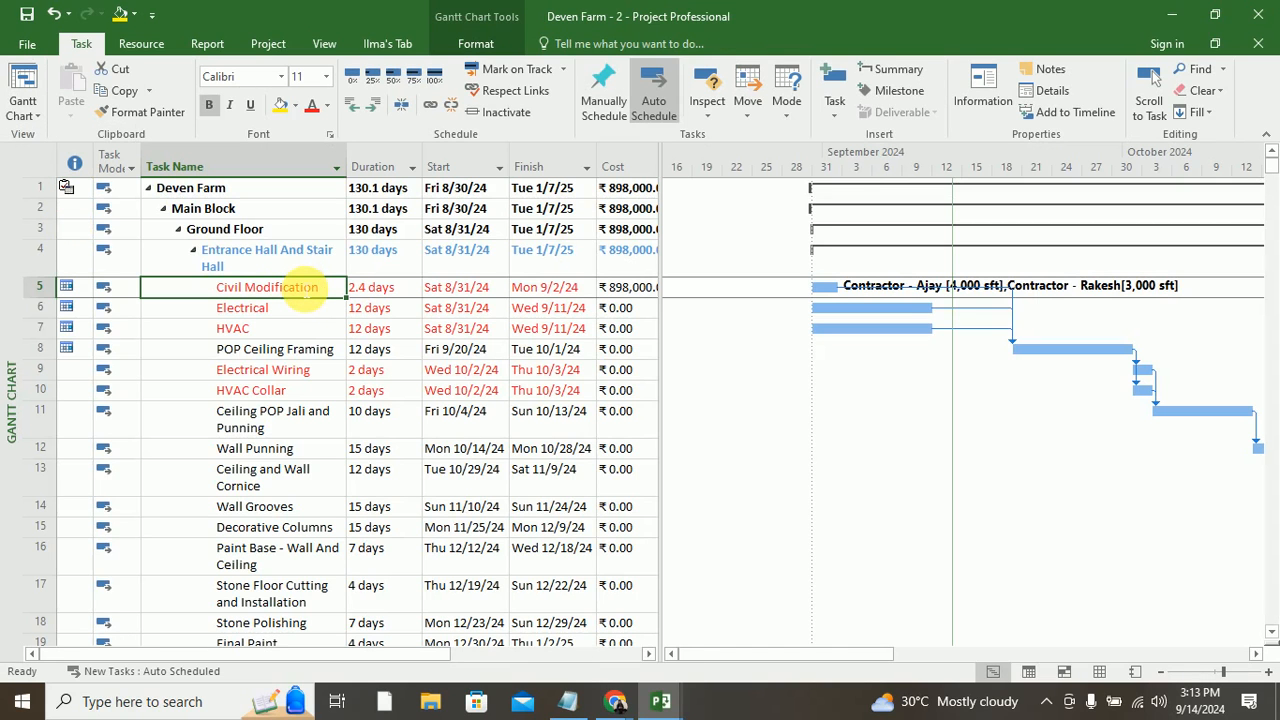
{"action": "left_click", "coordinate": [257, 309]}
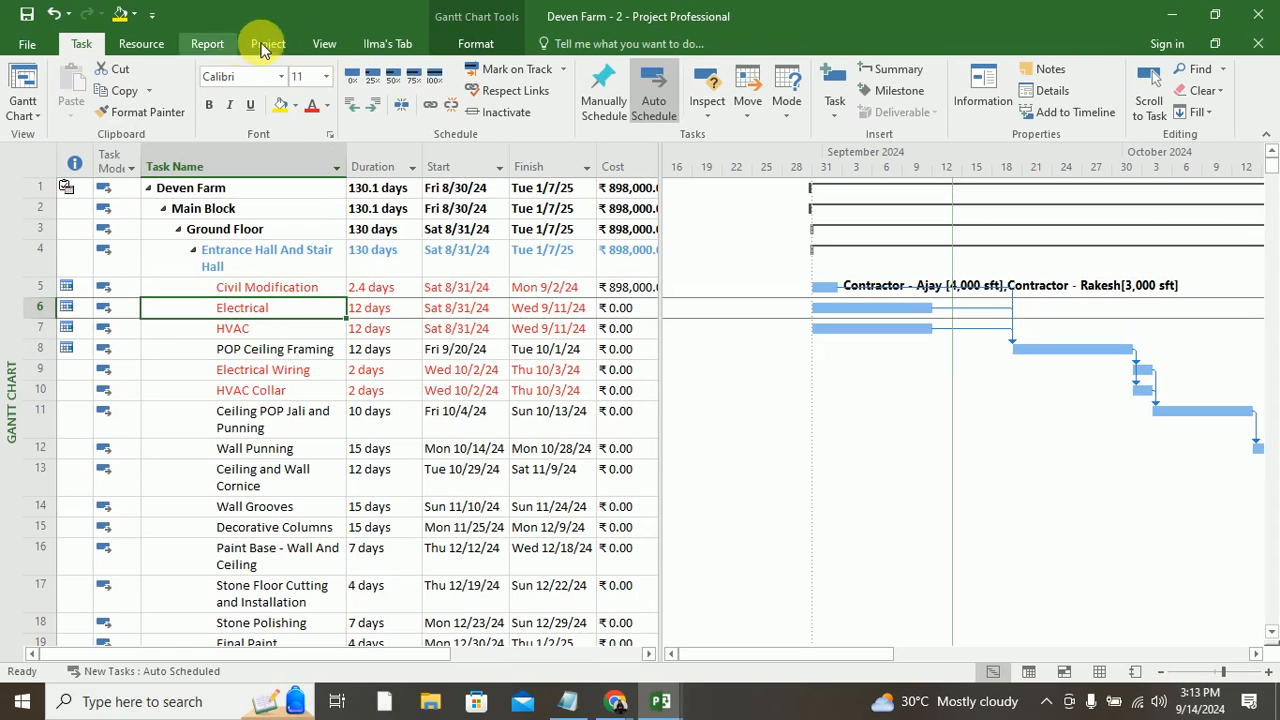
{"action": "left_click", "coordinate": [325, 47]}
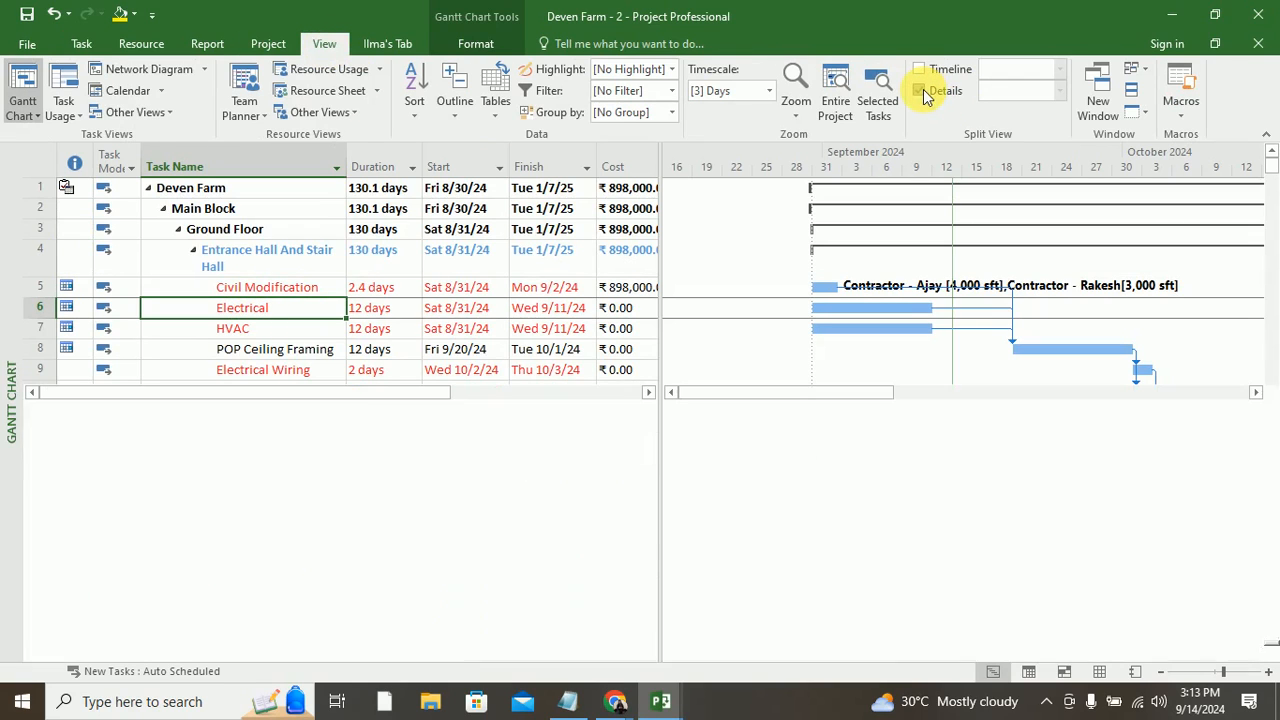
{"action": "left_click", "coordinate": [919, 91]}
Step: Assign the first contractor's ceilling resource to the Electrical task
{"action": "left_click", "coordinate": [200, 488]}
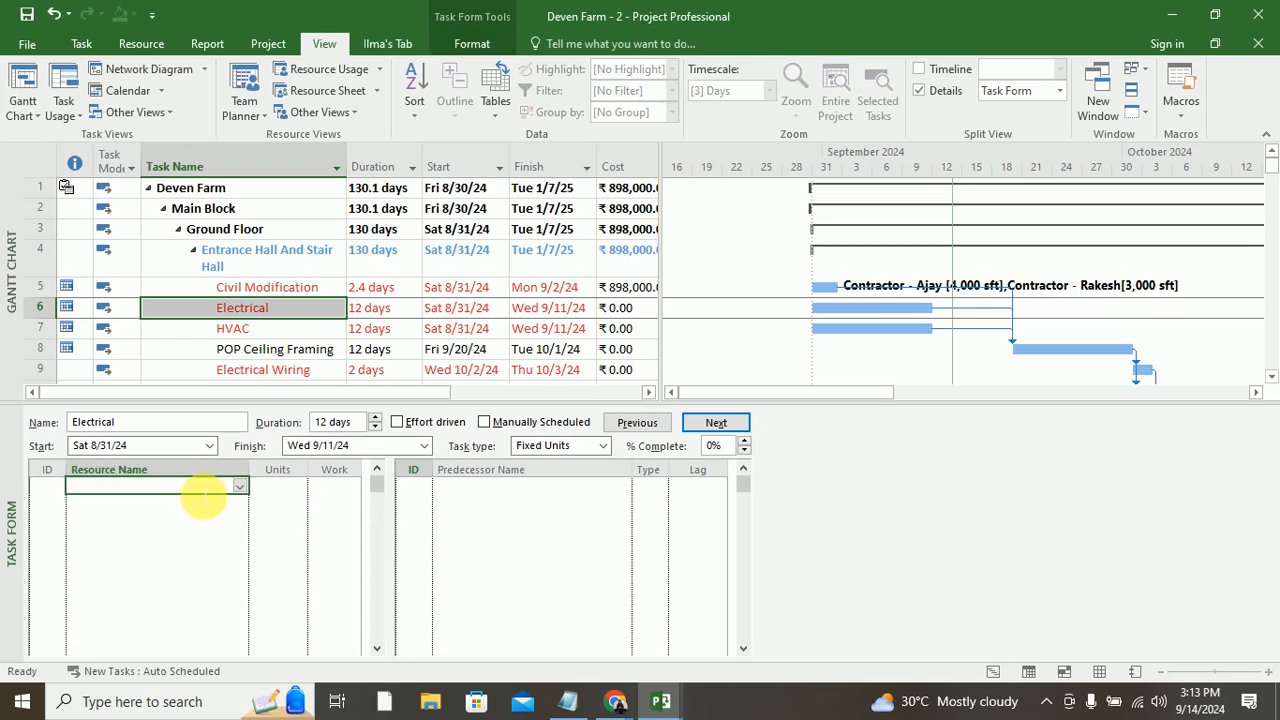
{"action": "left_click", "coordinate": [239, 485]}
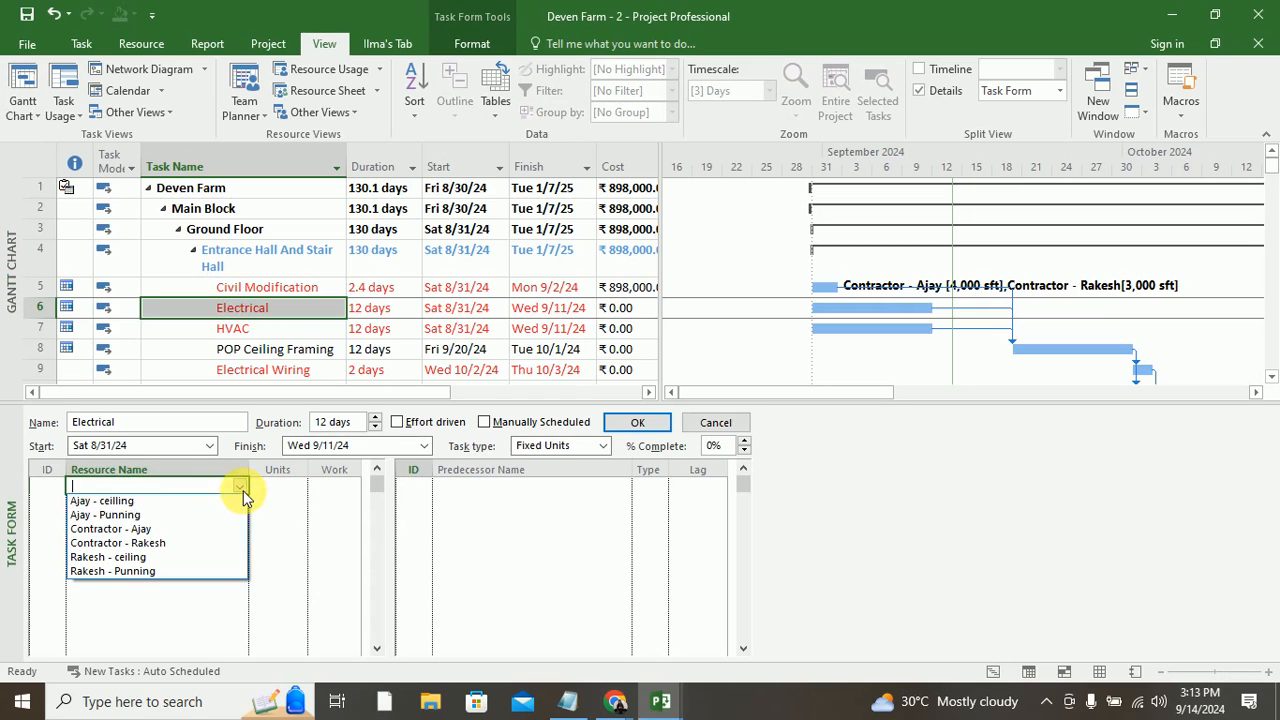
{"action": "left_click", "coordinate": [160, 500]}
{"action": "key", "text": "Return"}
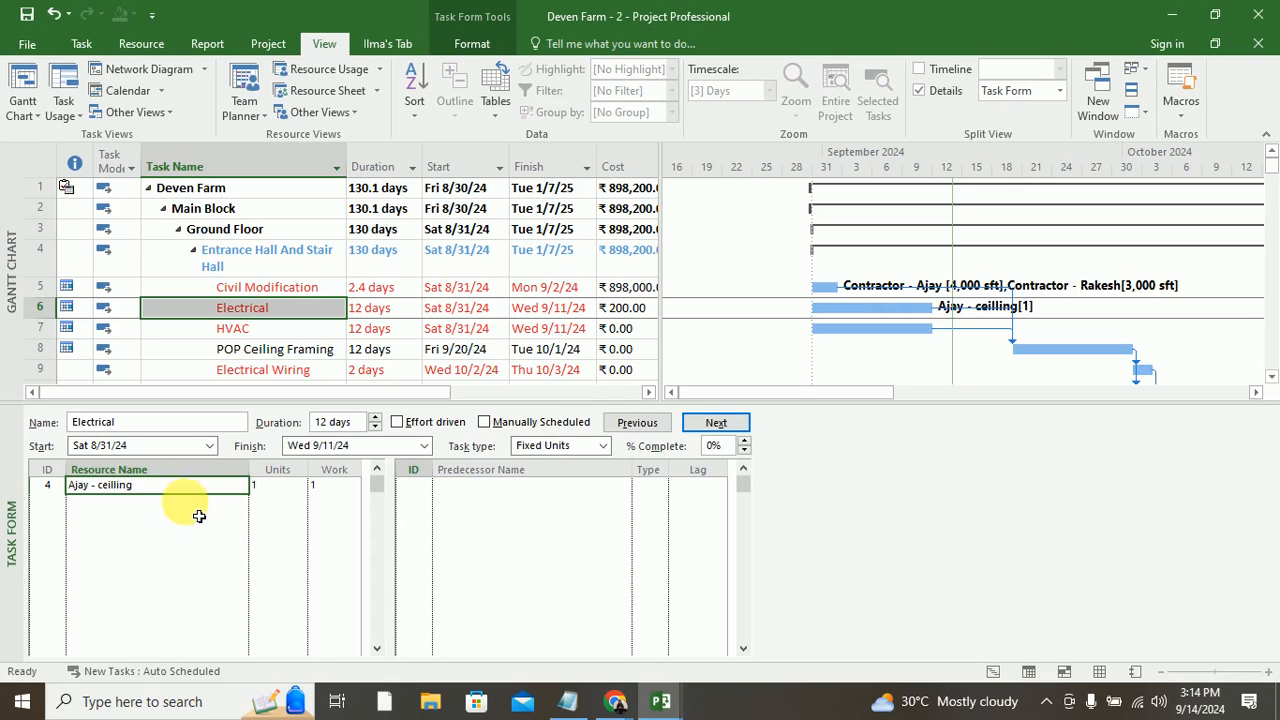
Step: Assign the second contractor's Punning resource to the Electrical task with 3 units
{"action": "left_click", "coordinate": [199, 510]}
{"action": "left_click", "coordinate": [240, 503]}
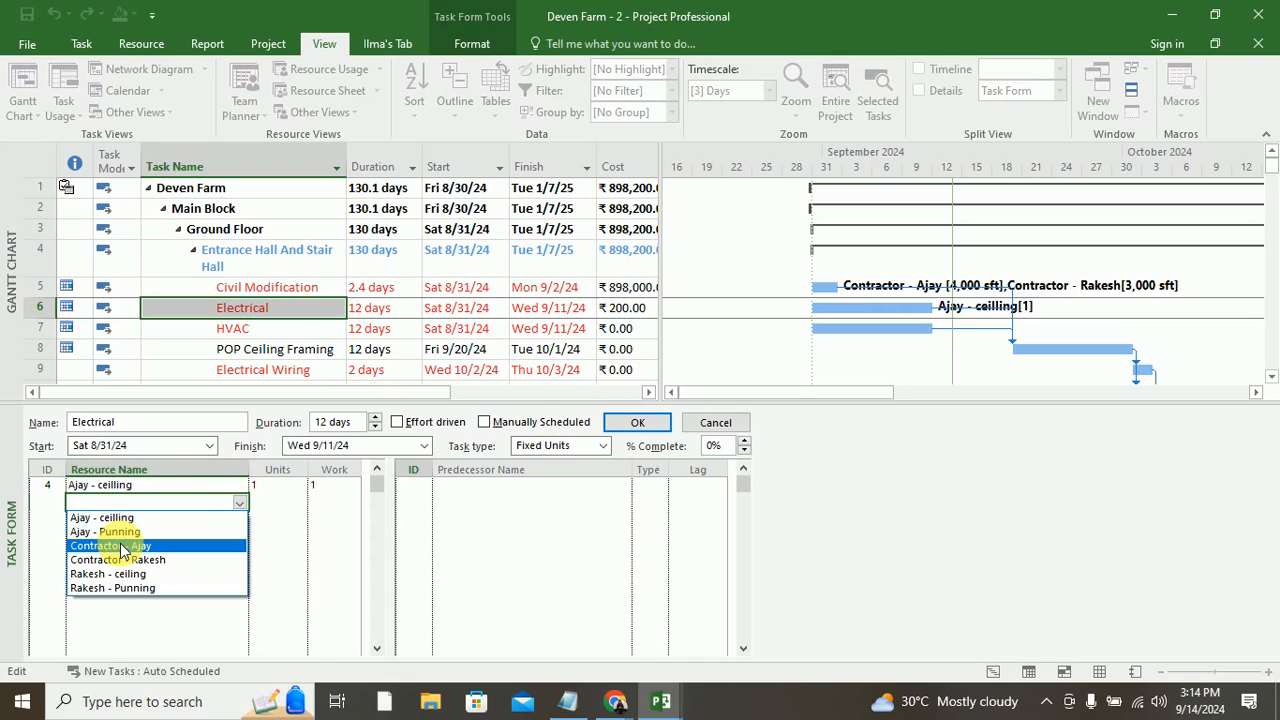
{"action": "left_click", "coordinate": [126, 588]}
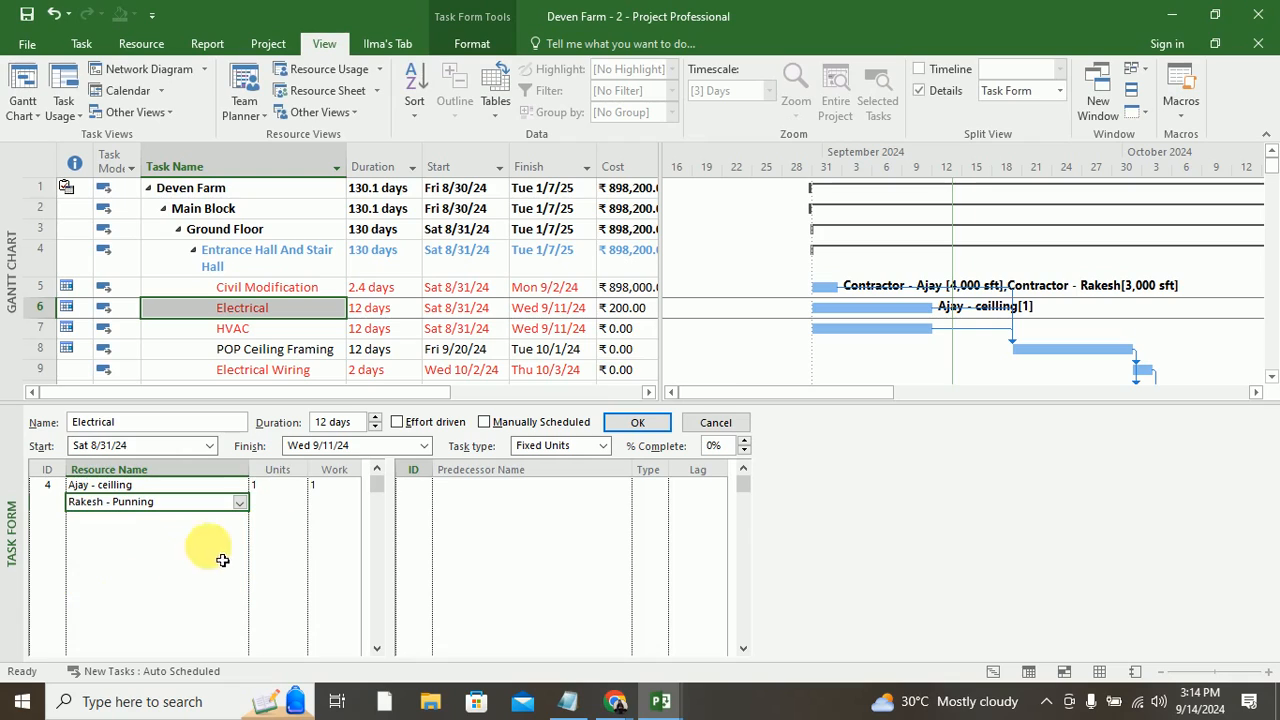
{"action": "left_click", "coordinate": [278, 502]}
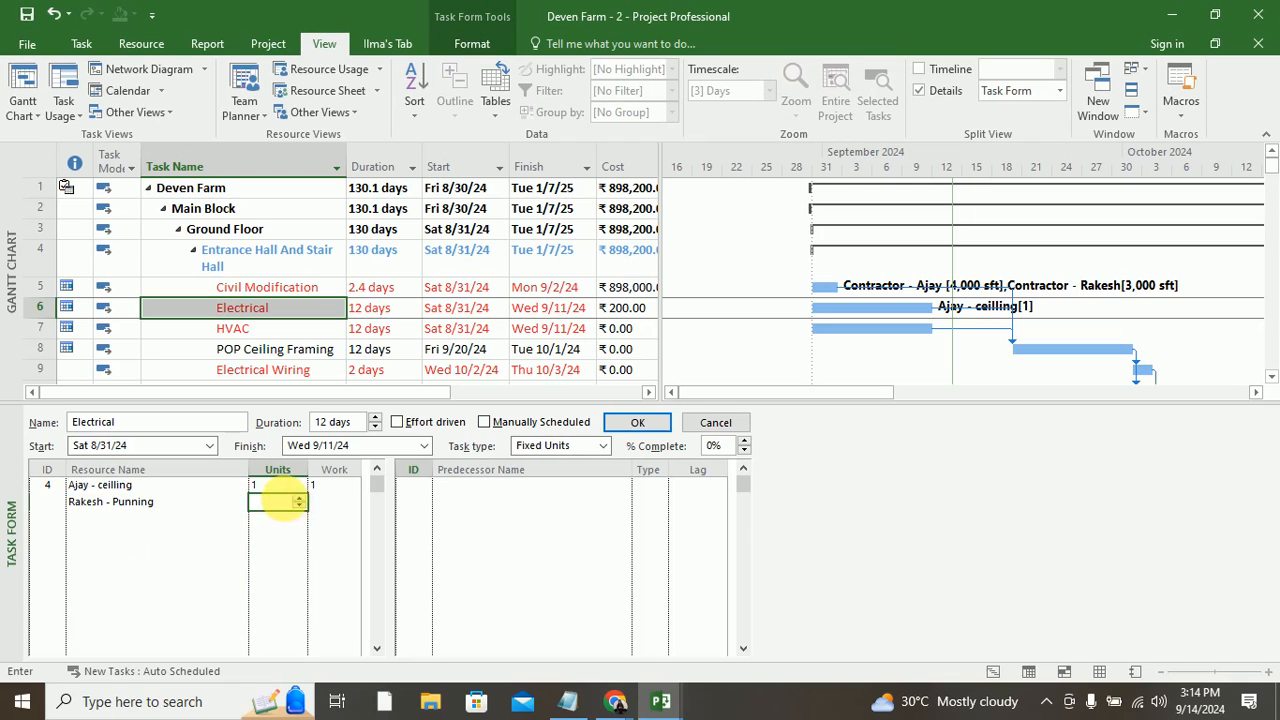
{"action": "type", "text": "3"}
{"action": "key", "text": "Return"}
{"action": "left_click", "coordinate": [190, 519]}
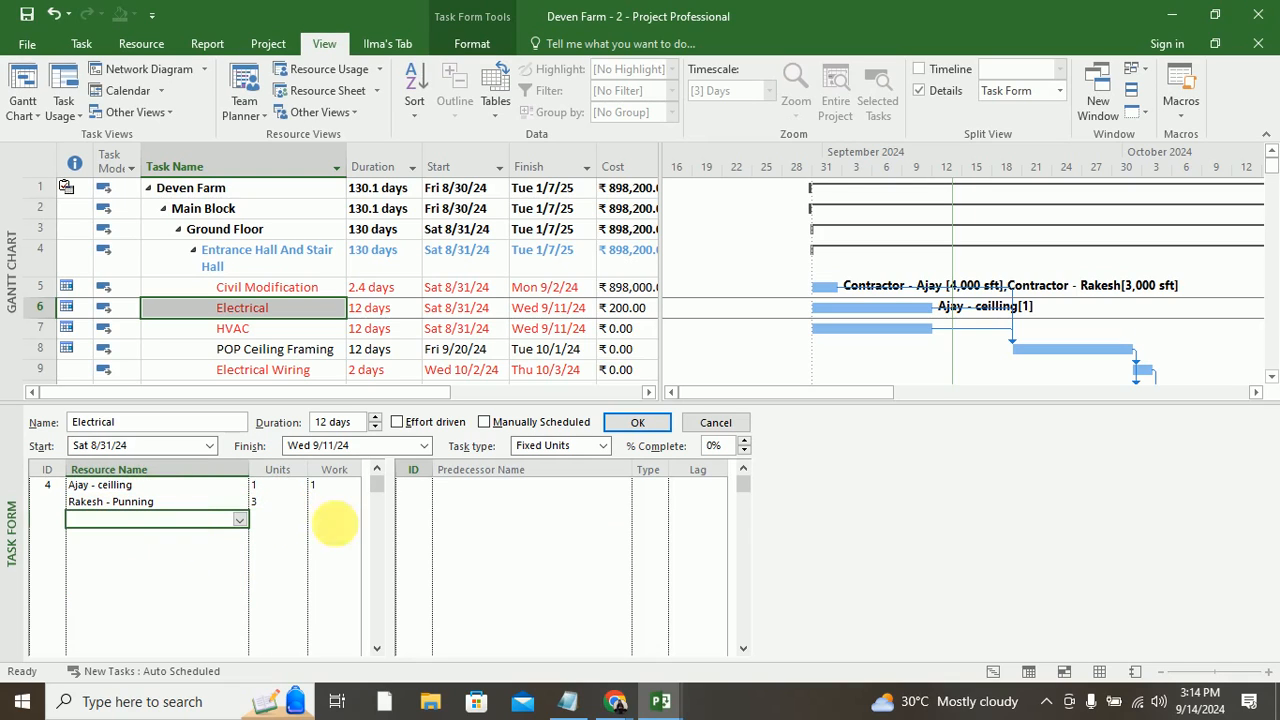
{"action": "left_click", "coordinate": [630, 422]}
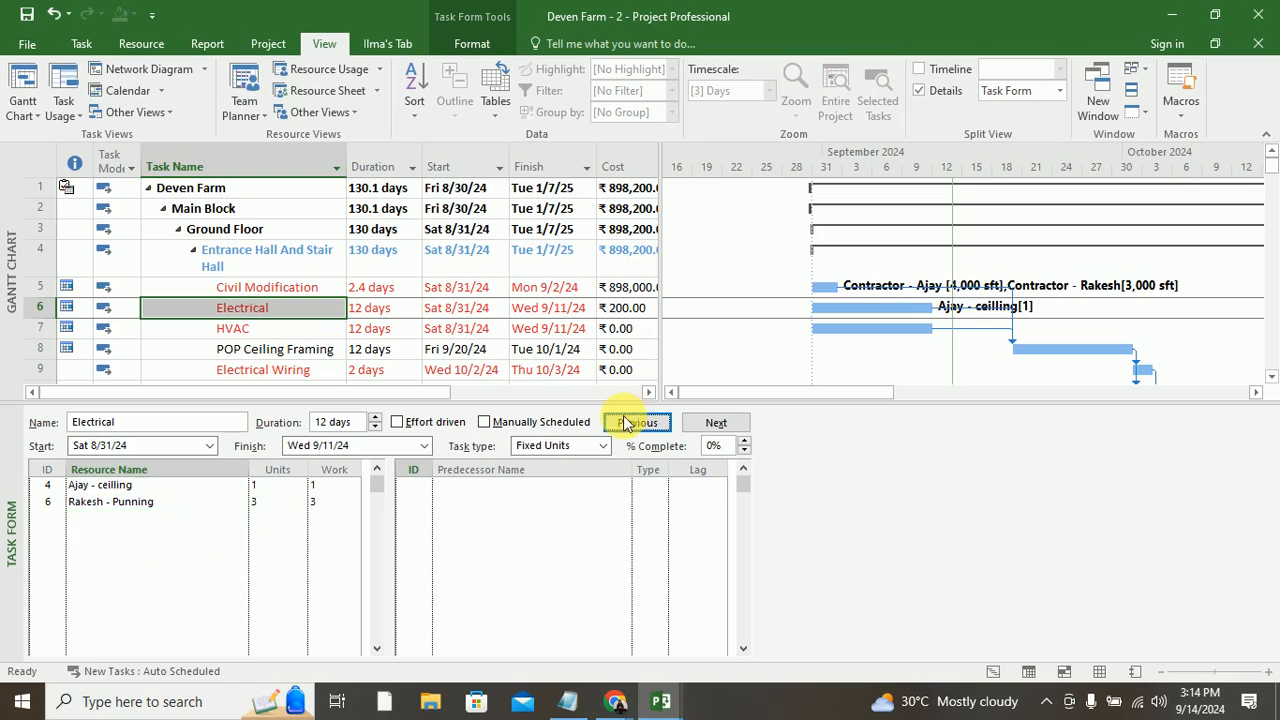
Step: Add the first contractor's Punning resource to the HVAC task with 1 unit
{"action": "left_click", "coordinate": [275, 329]}
{"action": "left_click", "coordinate": [207, 505]}
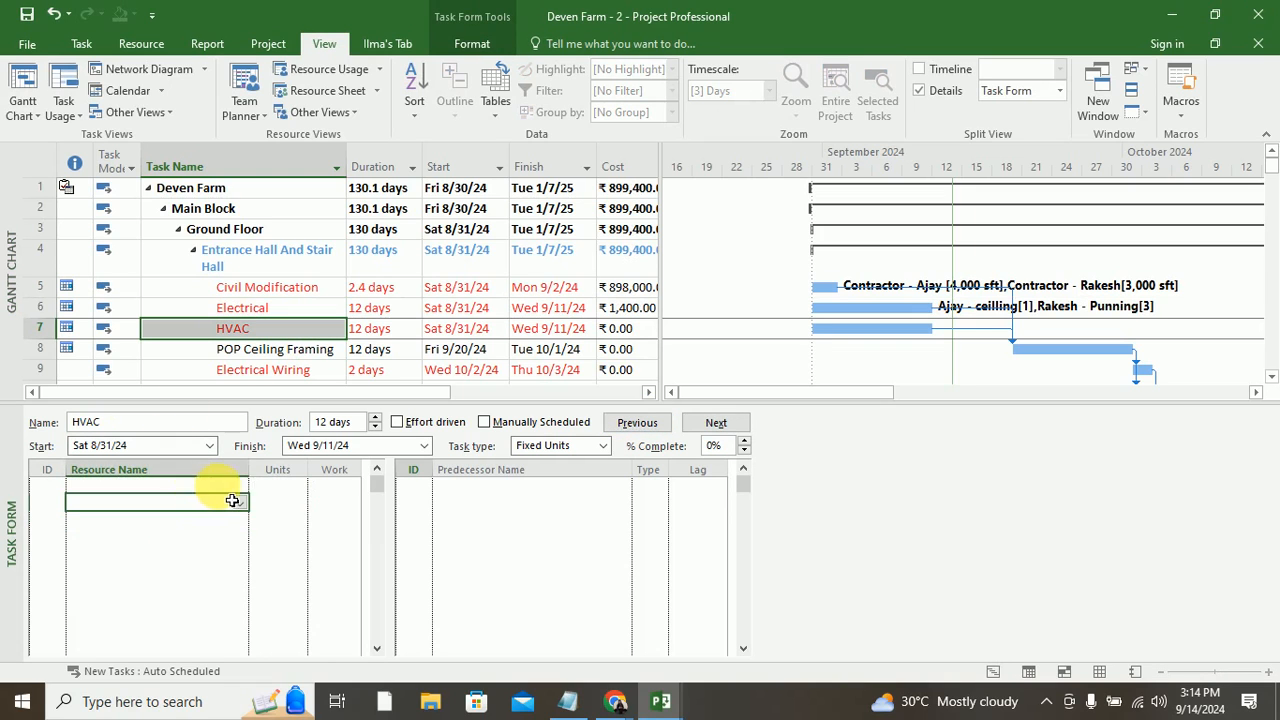
{"action": "left_click", "coordinate": [239, 486]}
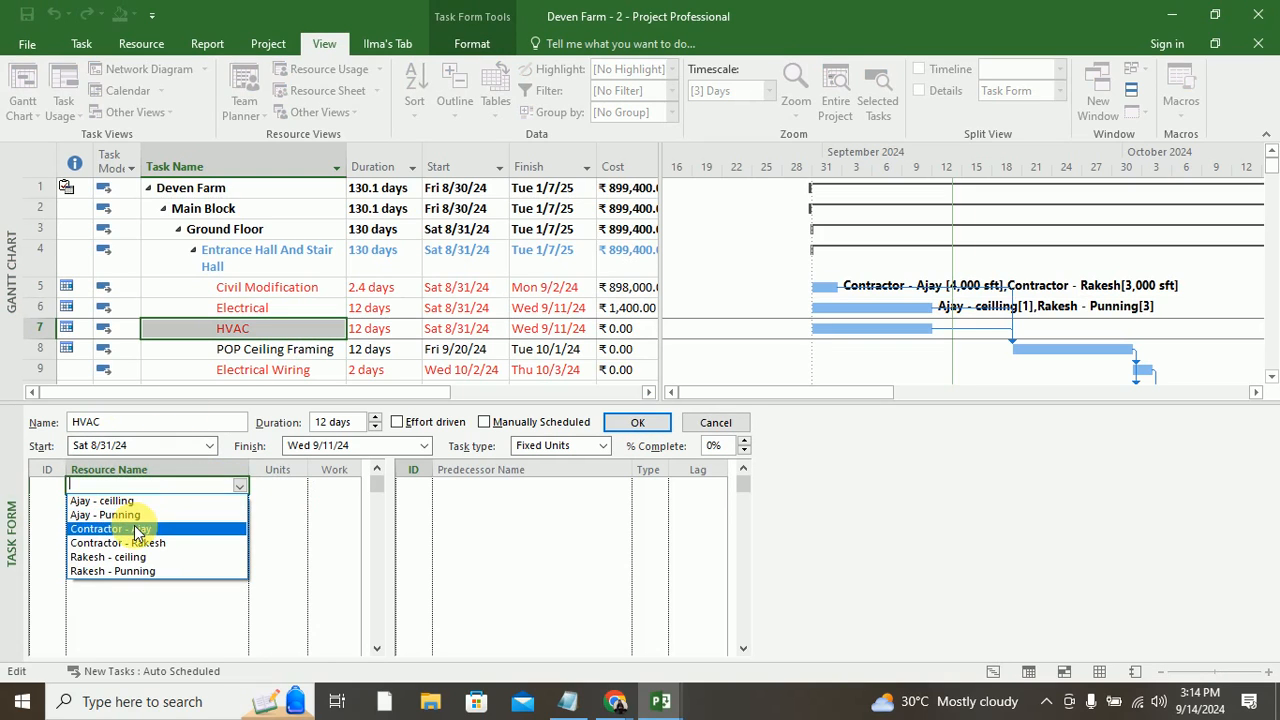
{"action": "left_click", "coordinate": [120, 515]}
{"action": "left_click", "coordinate": [222, 519]}
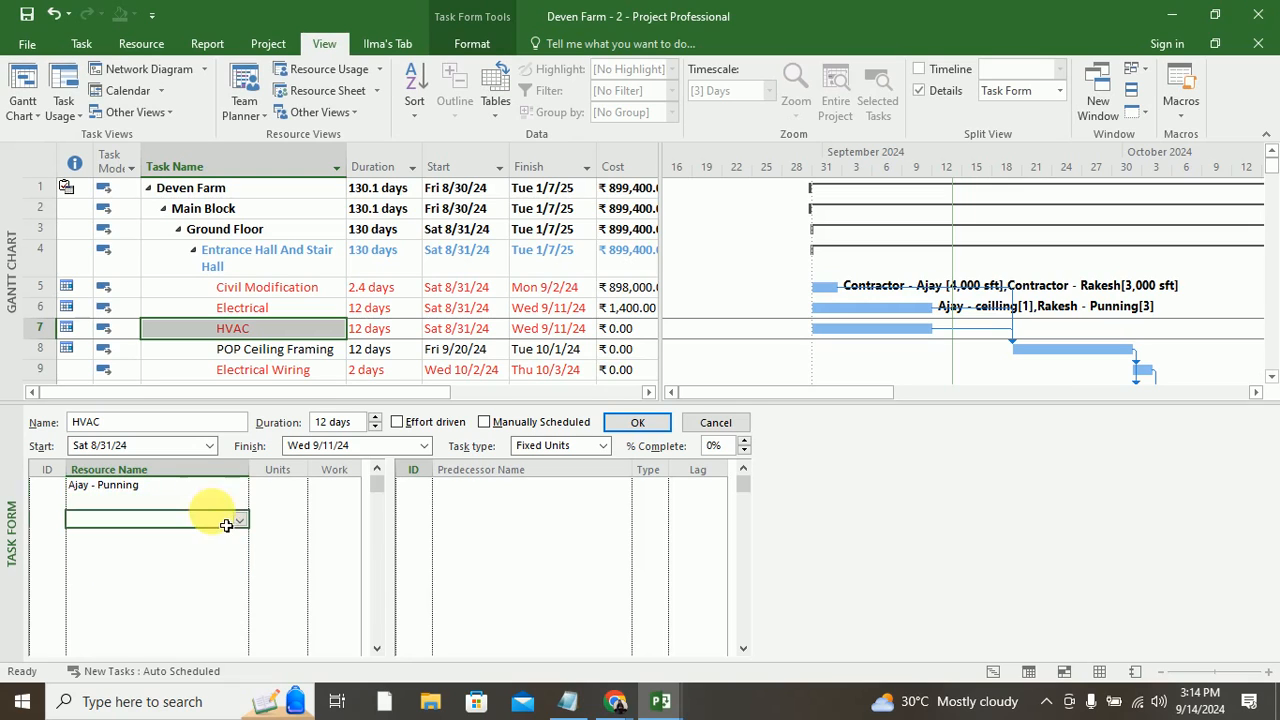
{"action": "left_click", "coordinate": [236, 488]}
{"action": "left_click", "coordinate": [275, 486]}
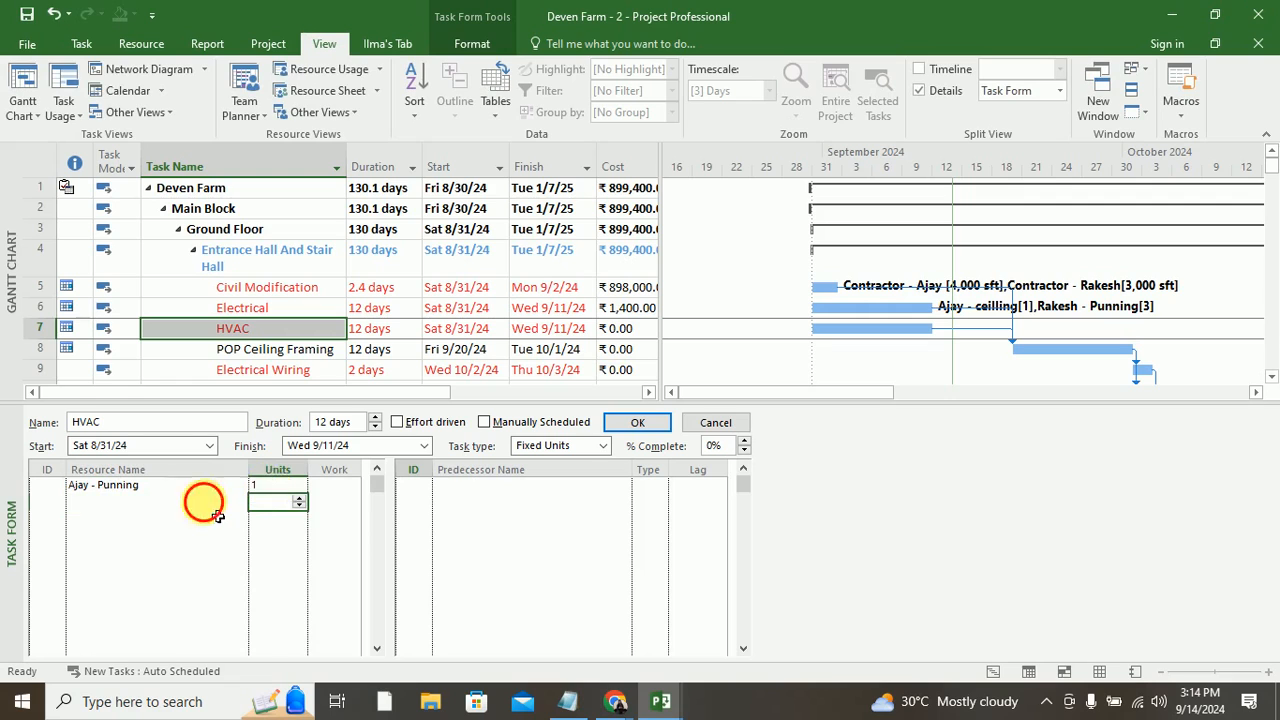
Step: Add the second contractor's ceiling resource to the HVAC task with 3 units and apply both assignments
{"action": "left_click", "coordinate": [222, 505]}
{"action": "left_click", "coordinate": [240, 503]}
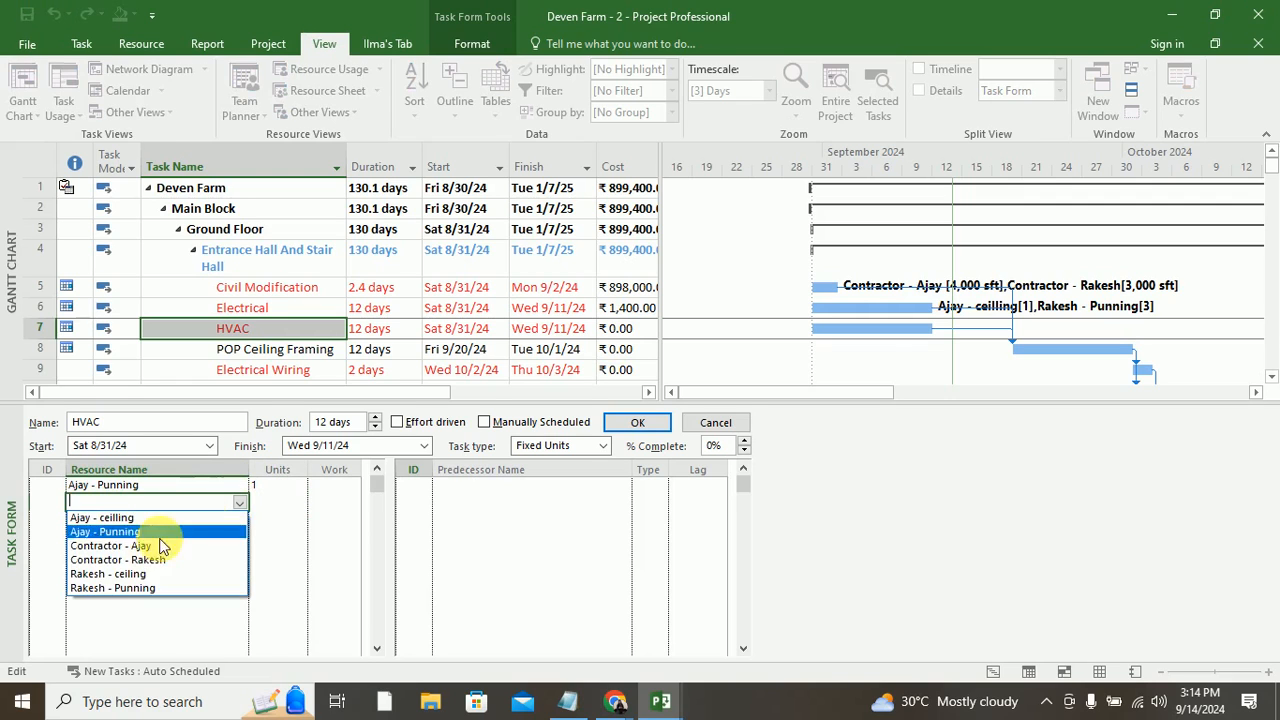
{"action": "left_click", "coordinate": [171, 568]}
{"action": "left_click", "coordinate": [277, 502]}
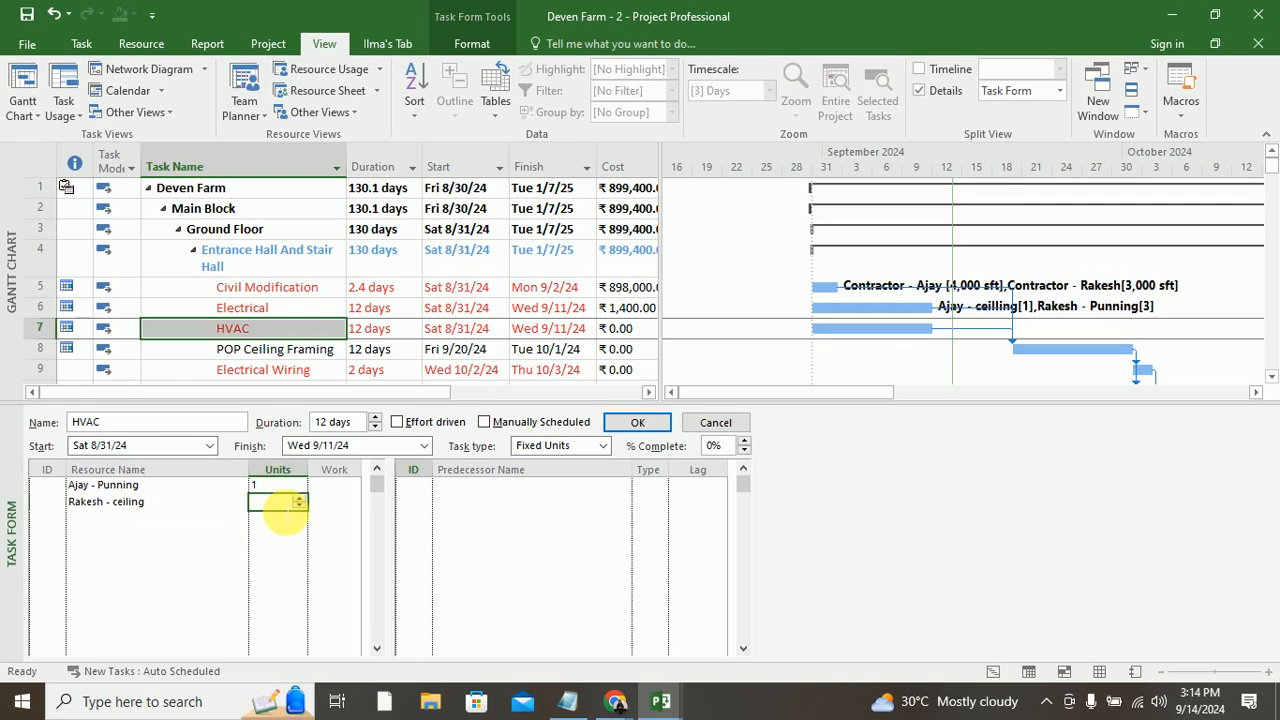
{"action": "type", "text": "3"}
{"action": "key", "text": "Return"}
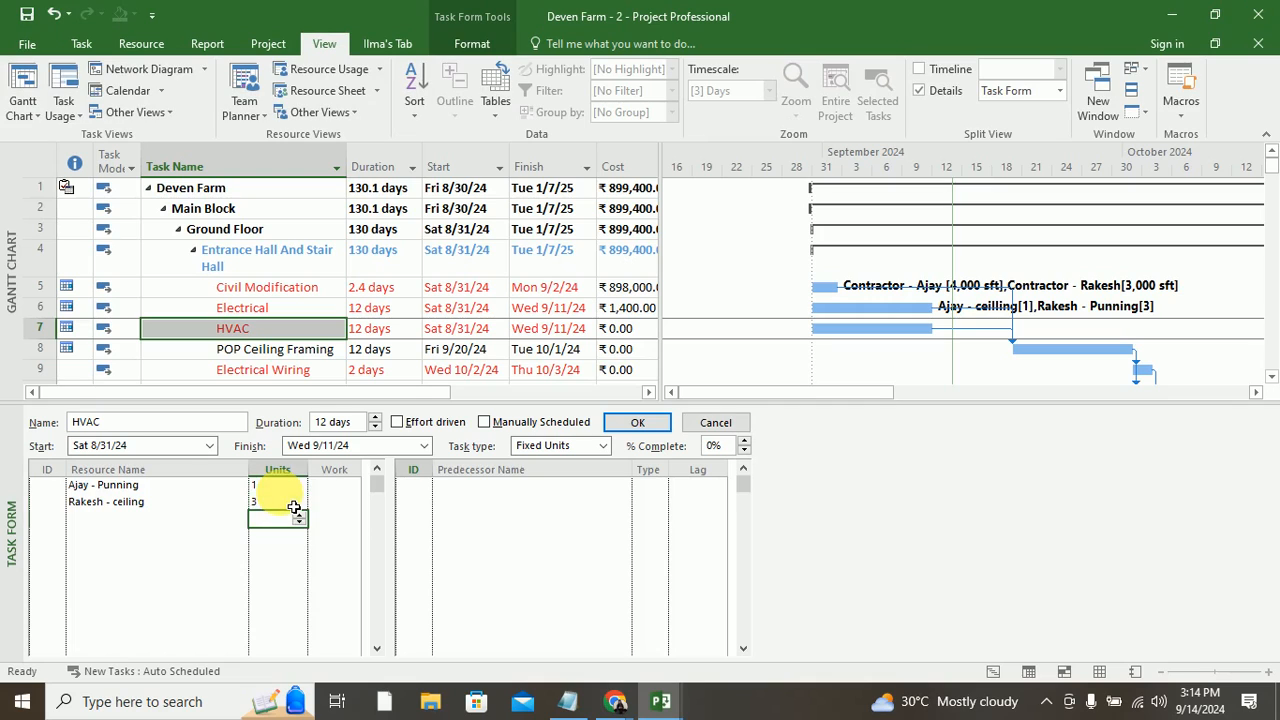
{"action": "left_click", "coordinate": [637, 422]}
Step: Show the Resource Usage view and enlarge its pane above the task form
{"action": "left_click", "coordinate": [407, 393]}
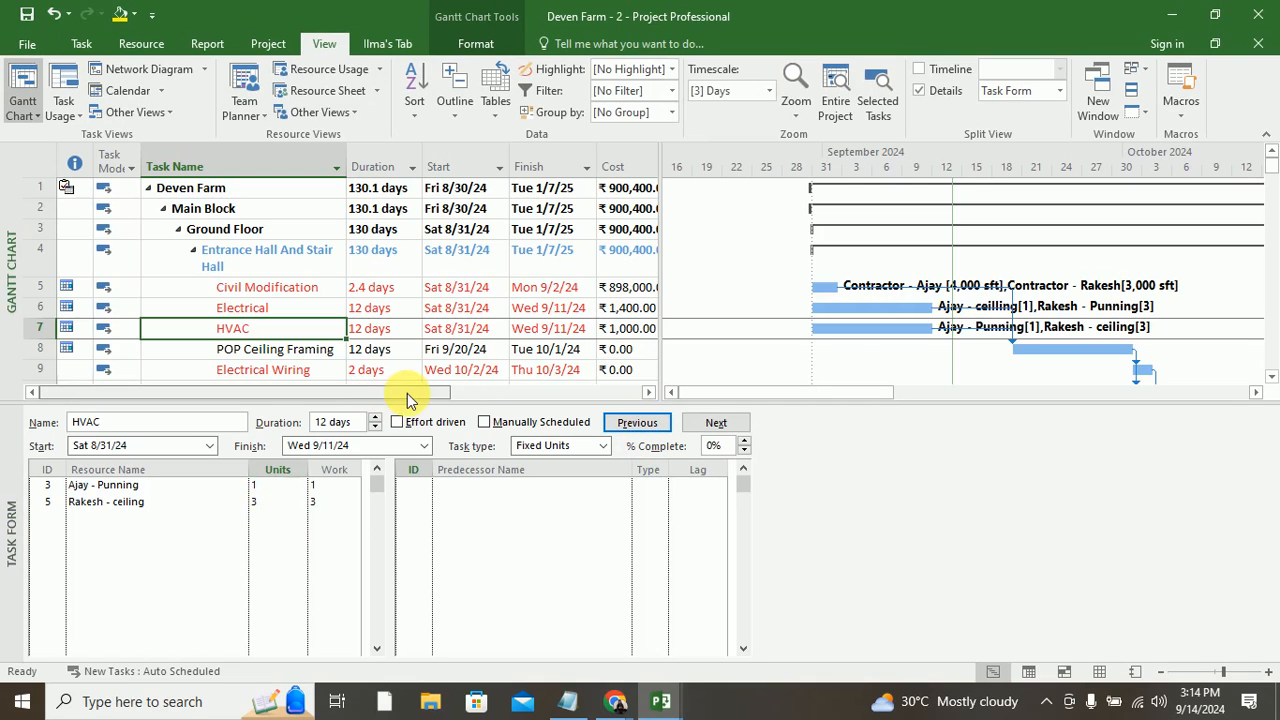
{"action": "left_click", "coordinate": [22, 108]}
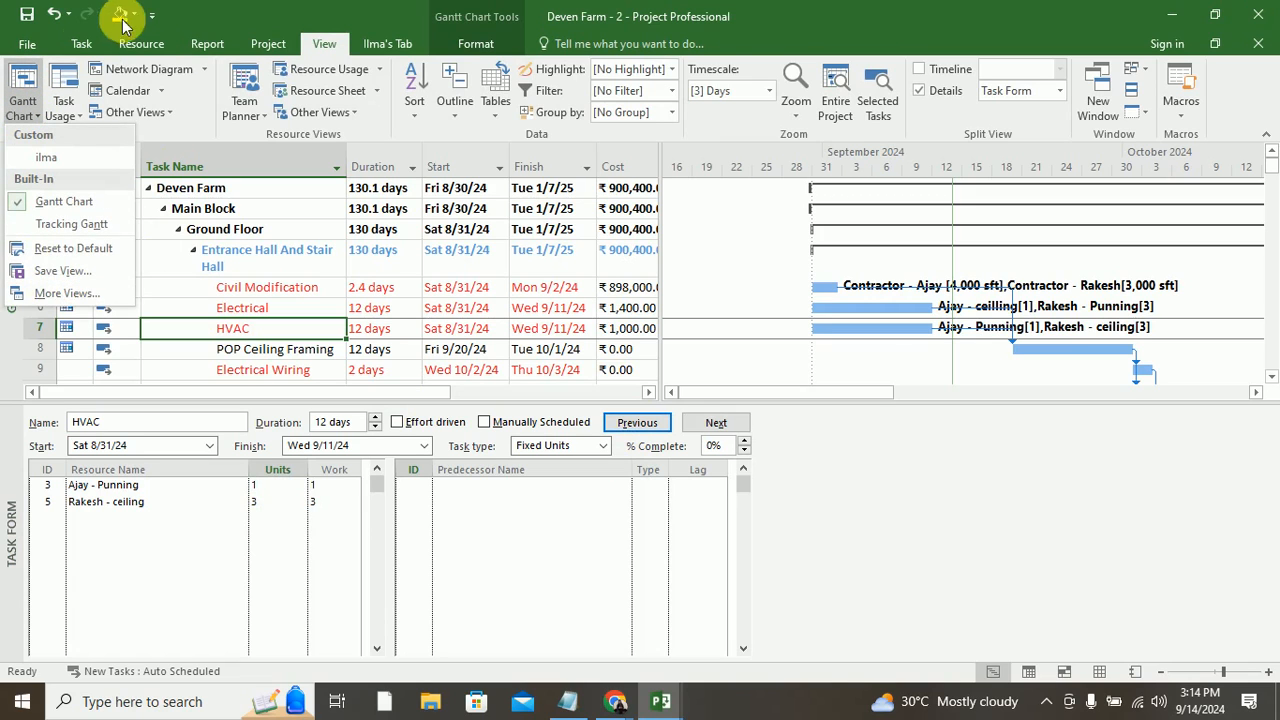
{"action": "left_click", "coordinate": [81, 43]}
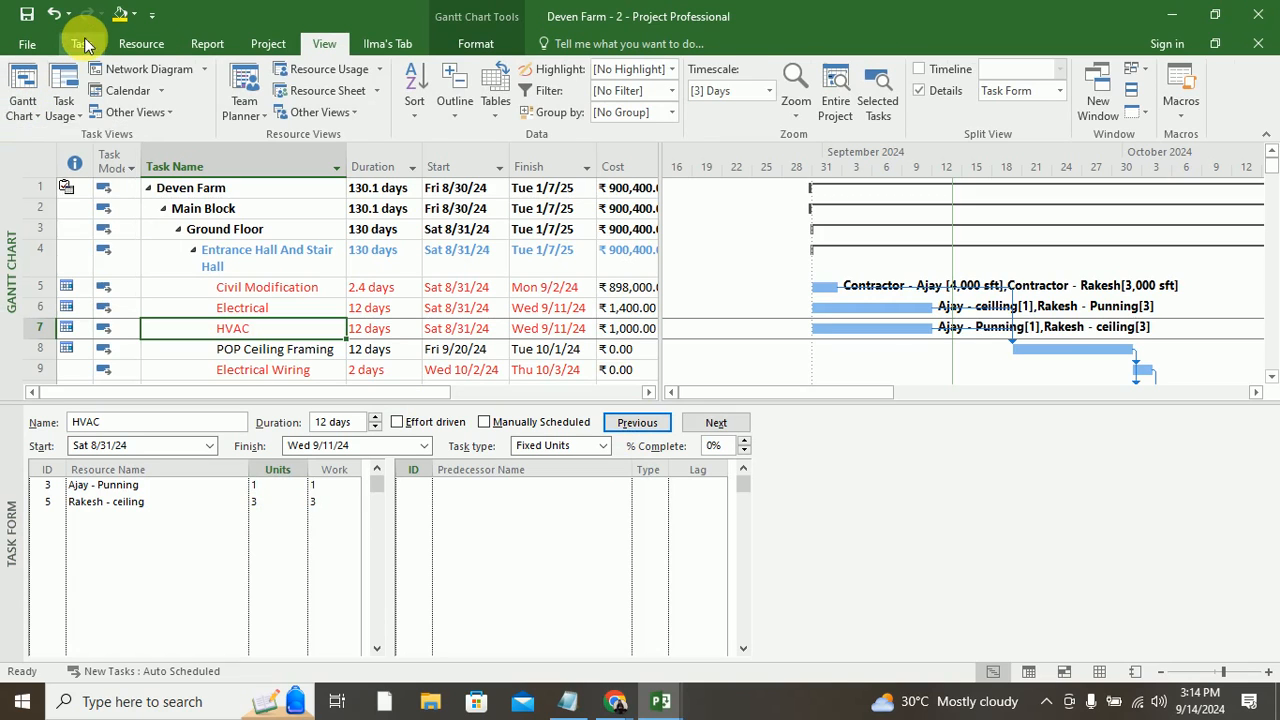
{"action": "left_click", "coordinate": [22, 108]}
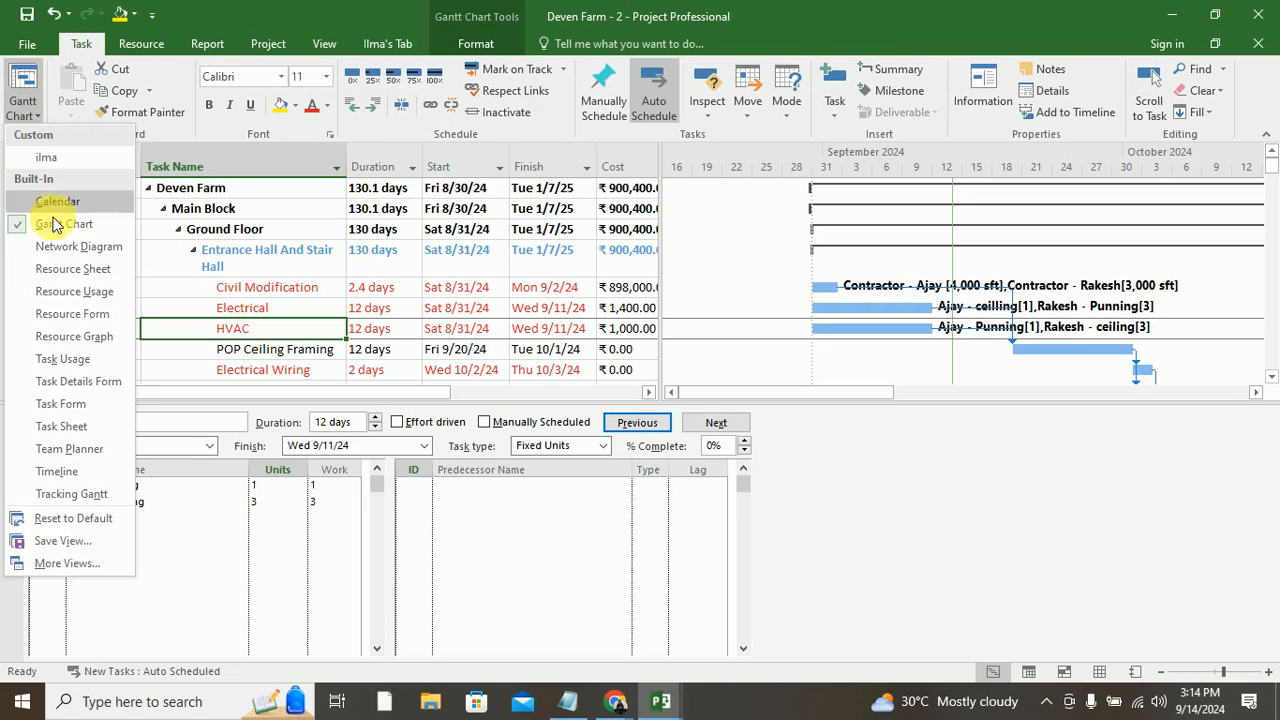
{"action": "left_click", "coordinate": [57, 295]}
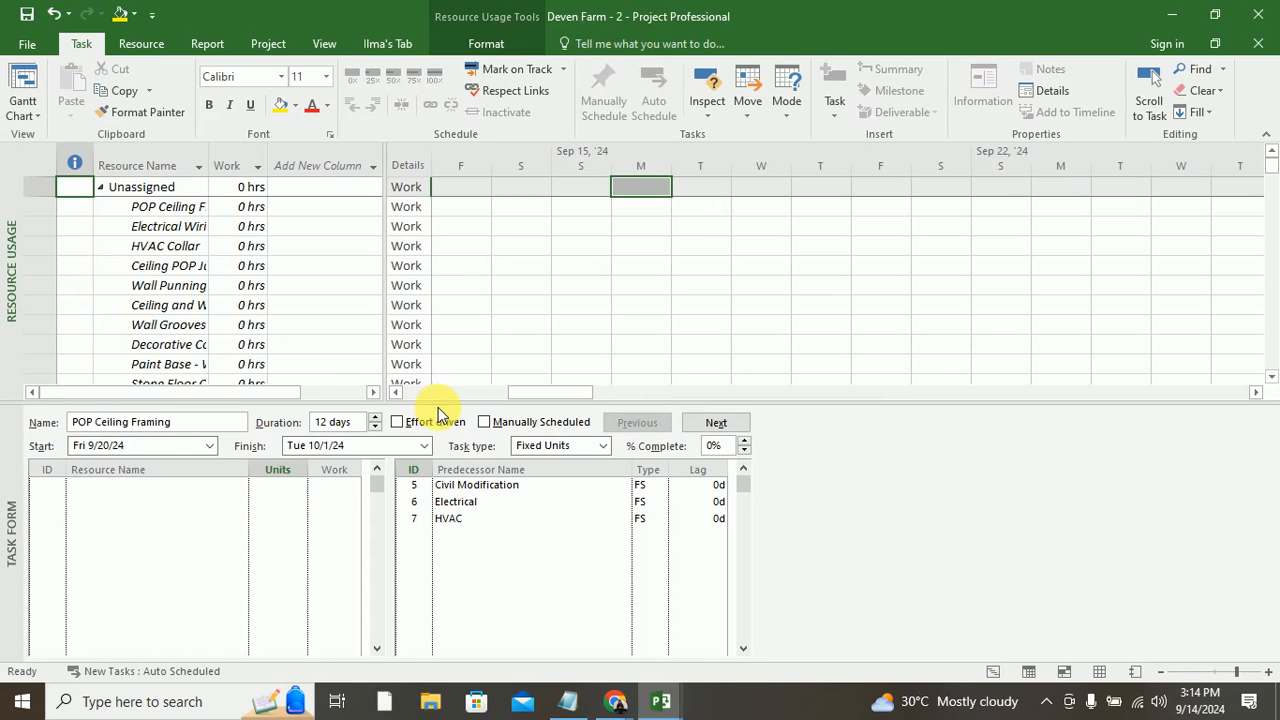
{"action": "left_click_drag", "start_coordinate": [444, 413], "coordinate": [430, 471]}
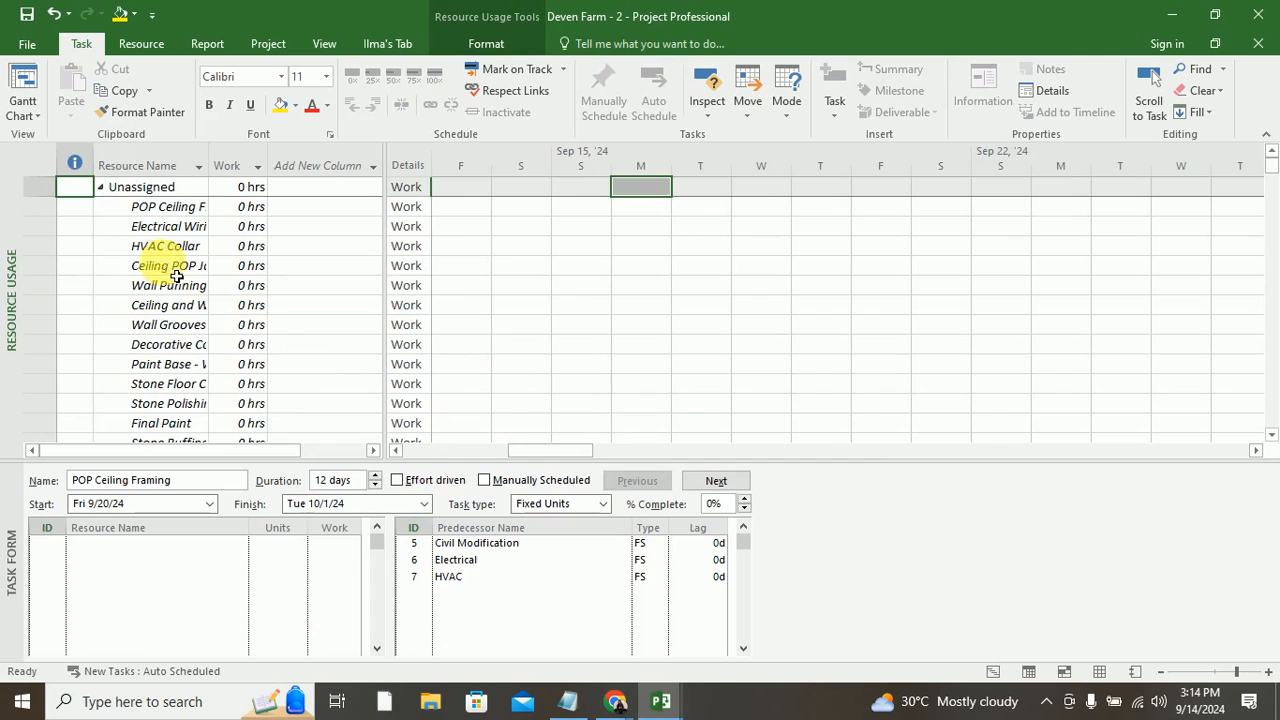
Step: Collapse the Unassigned group and widen the Resource Name column to fit the full names
{"action": "left_click", "coordinate": [101, 188]}
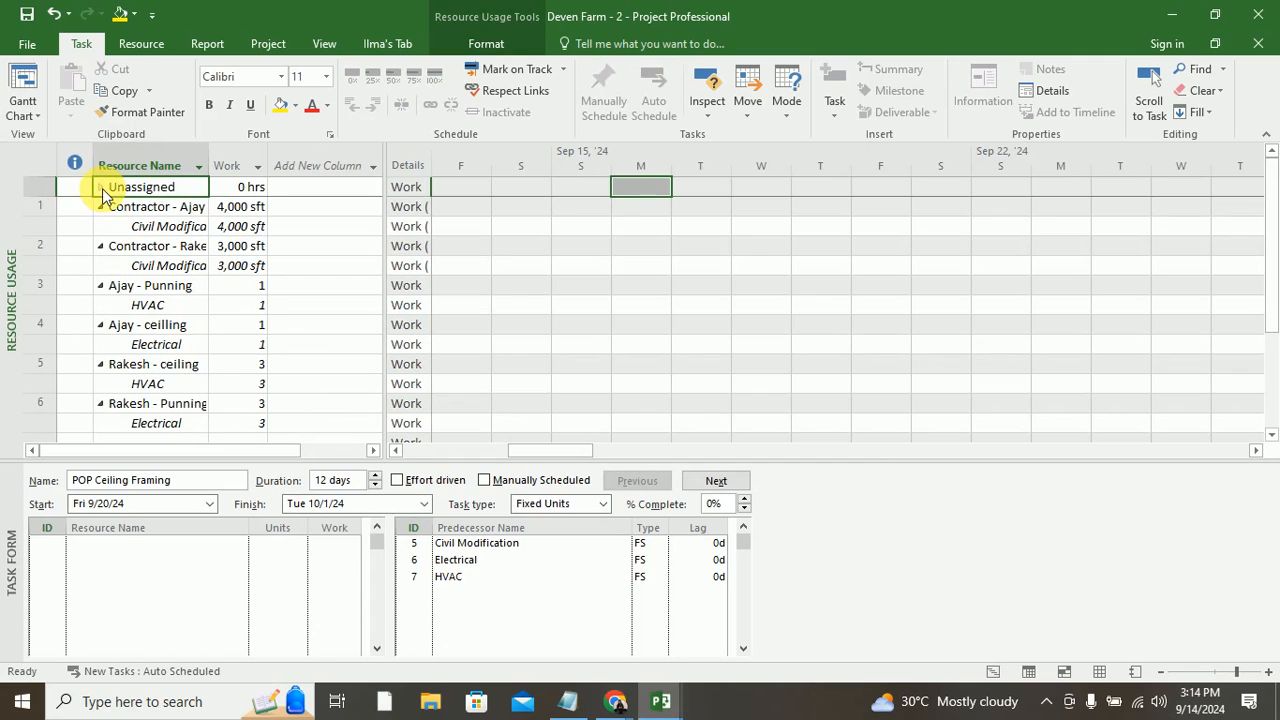
{"action": "left_click", "coordinate": [163, 227]}
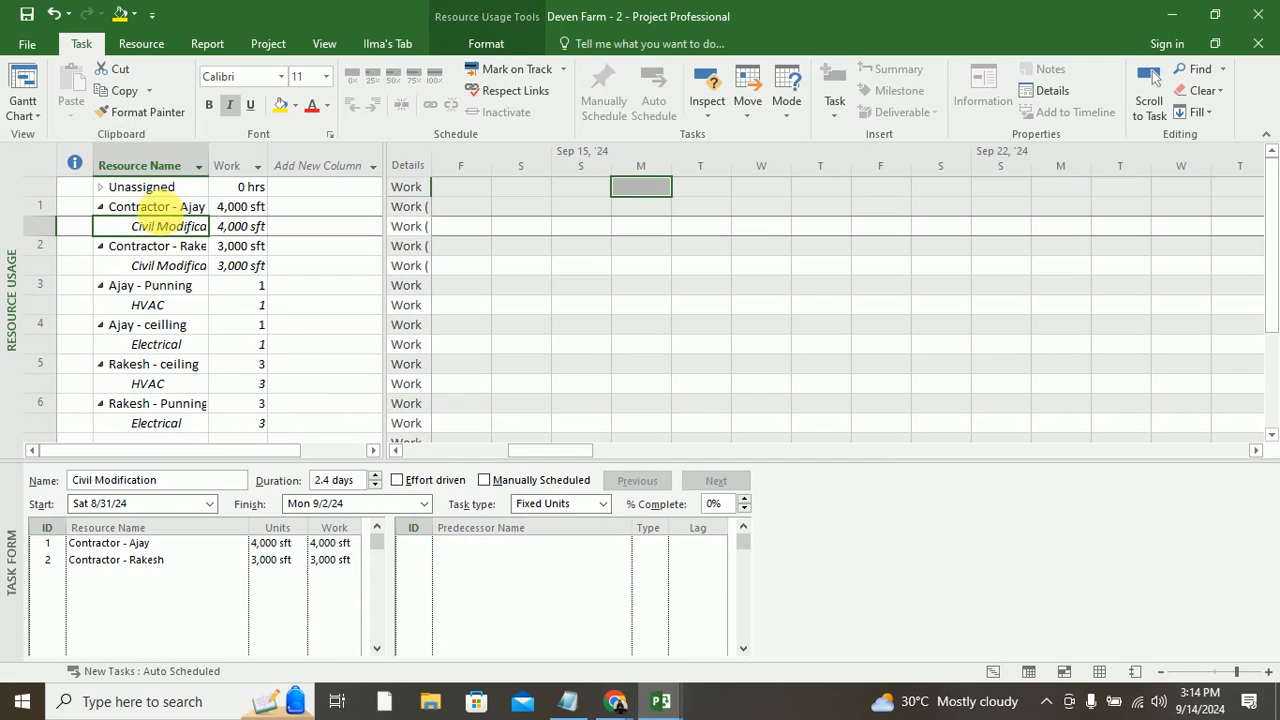
{"action": "left_click", "coordinate": [162, 207]}
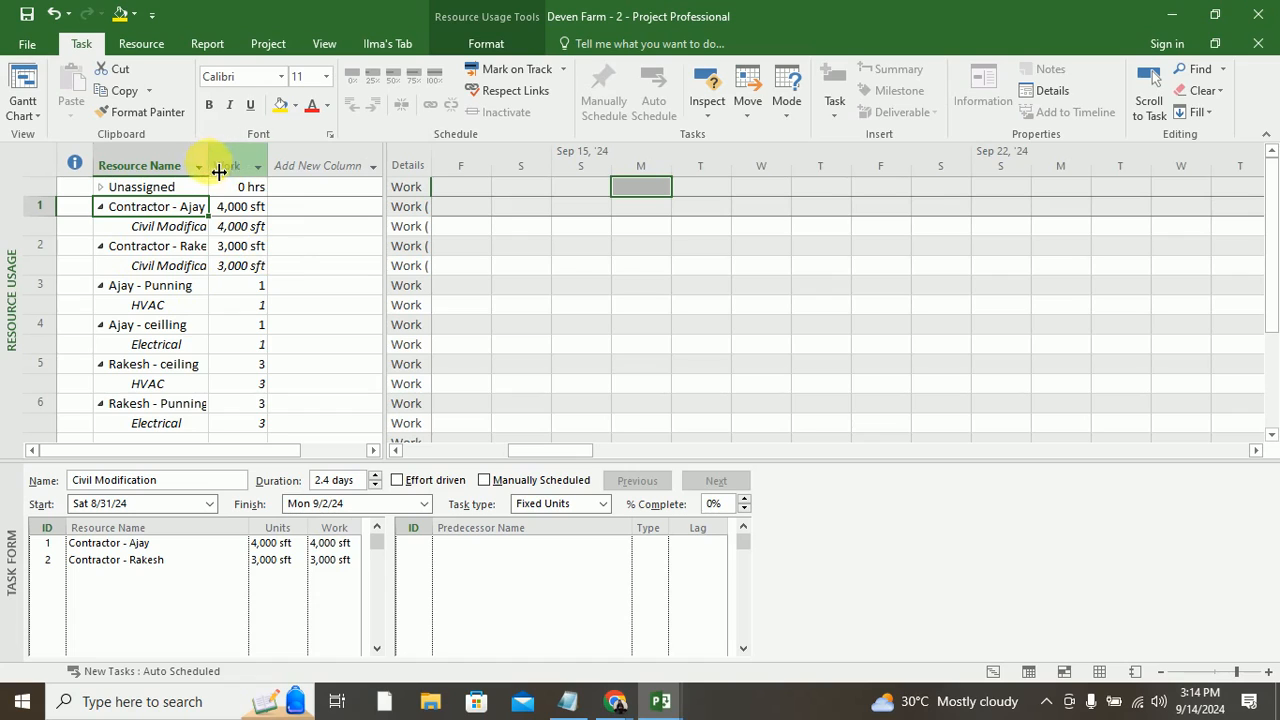
{"action": "left_click_drag", "start_coordinate": [208, 165], "coordinate": [305, 168]}
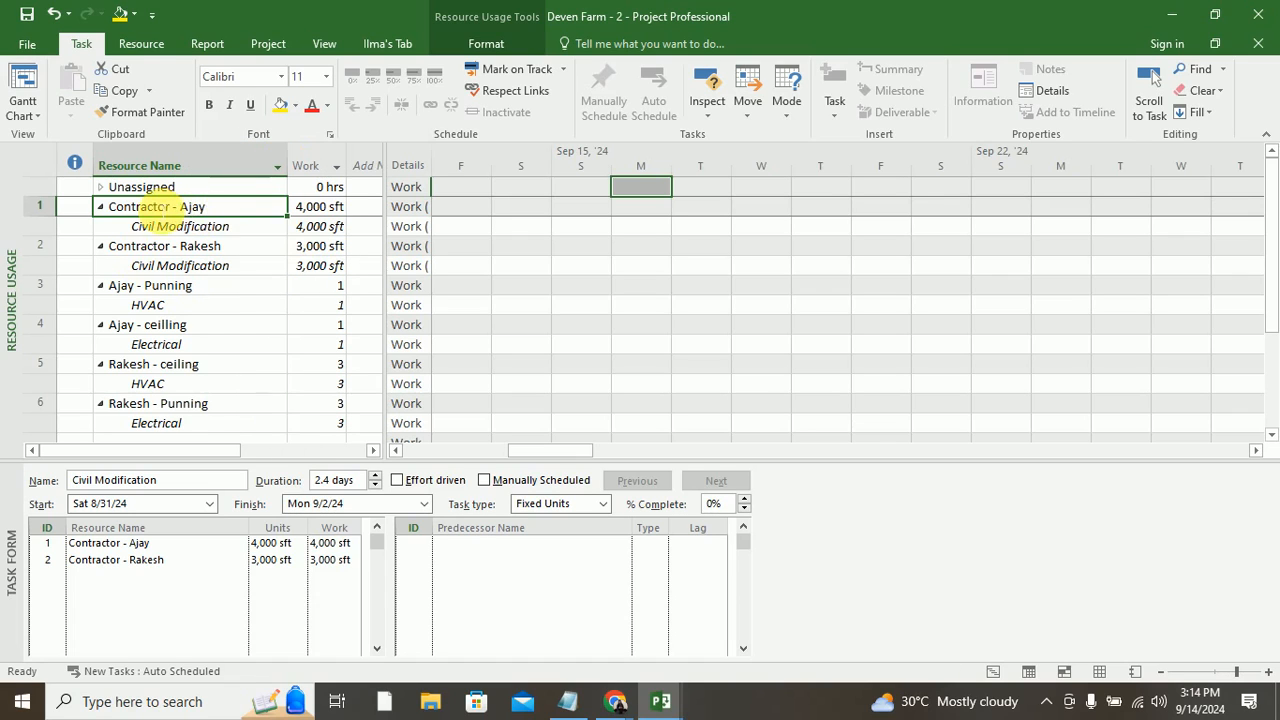
Step: Review the HVAC and Electrical assignments listed under each contractor's Punning and ceiling resources
{"action": "left_click", "coordinate": [146, 286]}
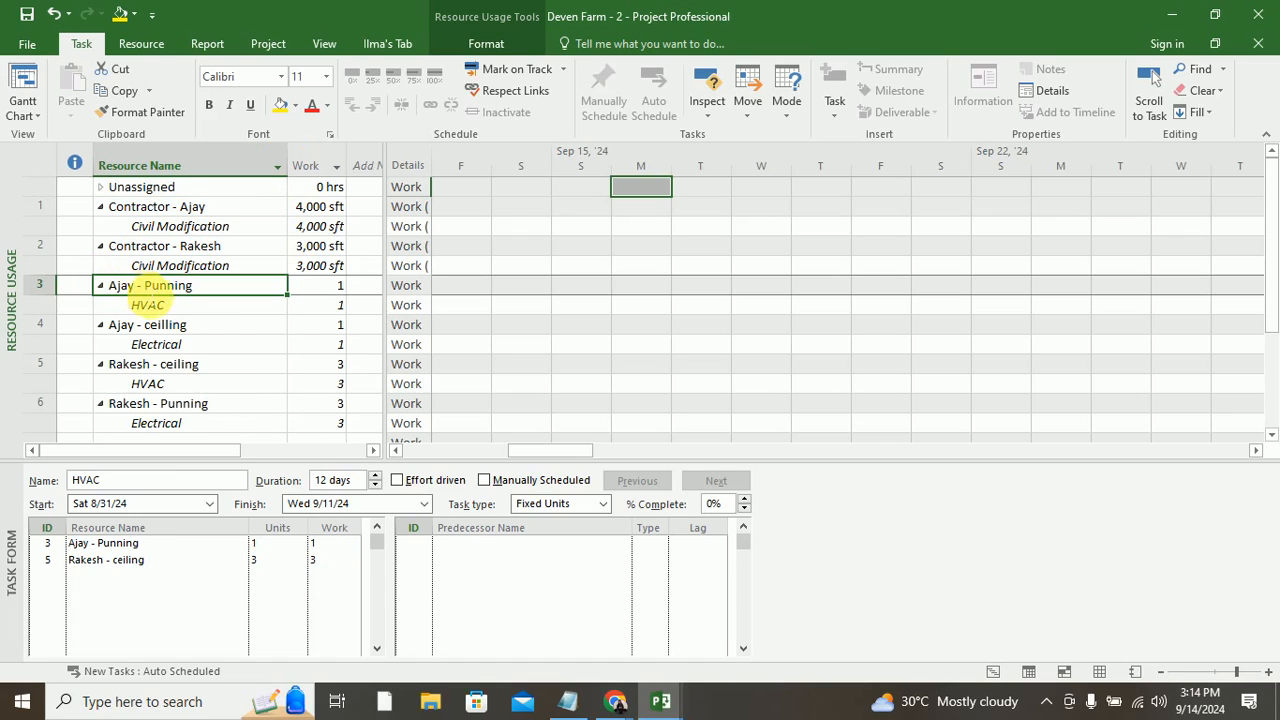
{"action": "key", "text": "Down"}
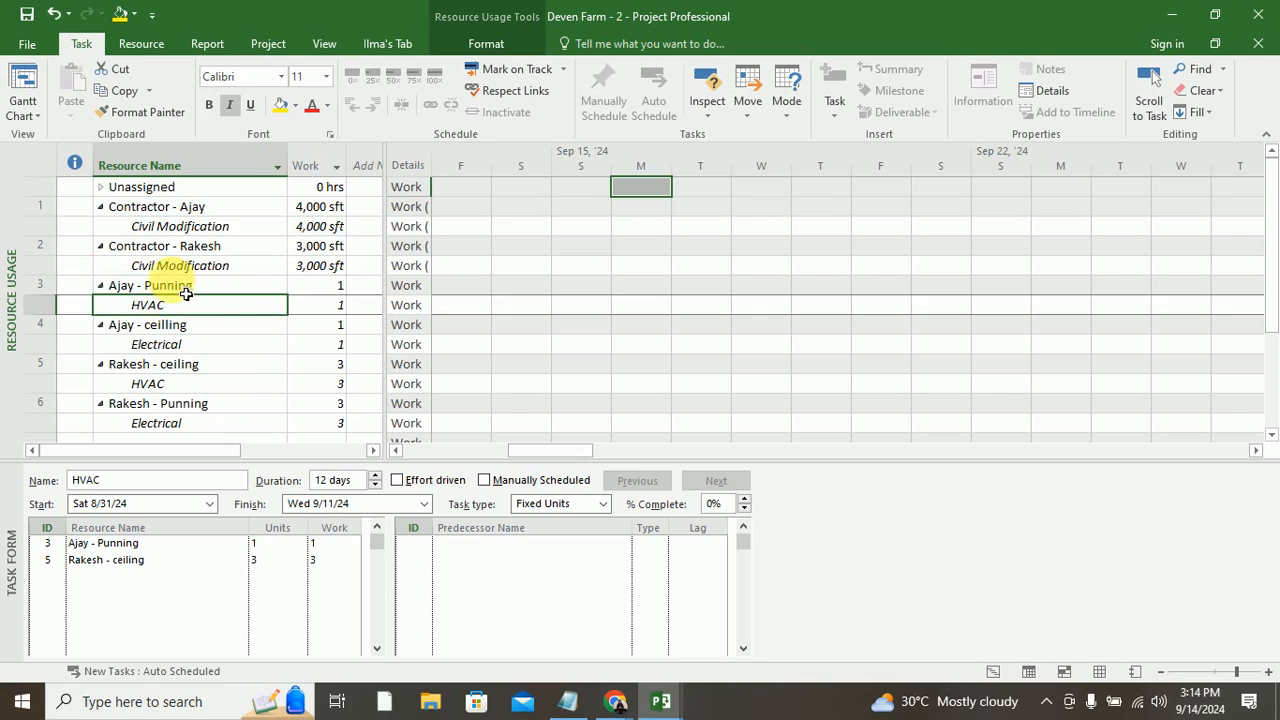
{"action": "left_click", "coordinate": [178, 290]}
{"action": "key", "text": "Down"}
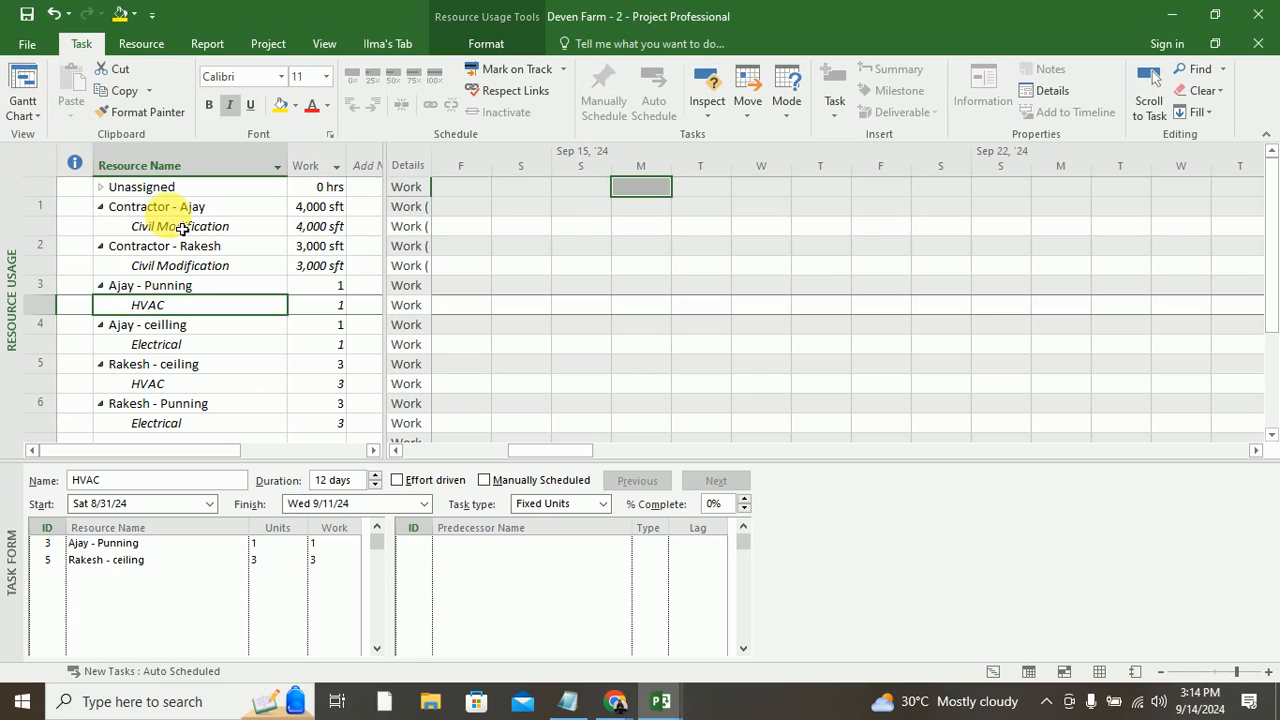
{"action": "left_click", "coordinate": [33, 120]}
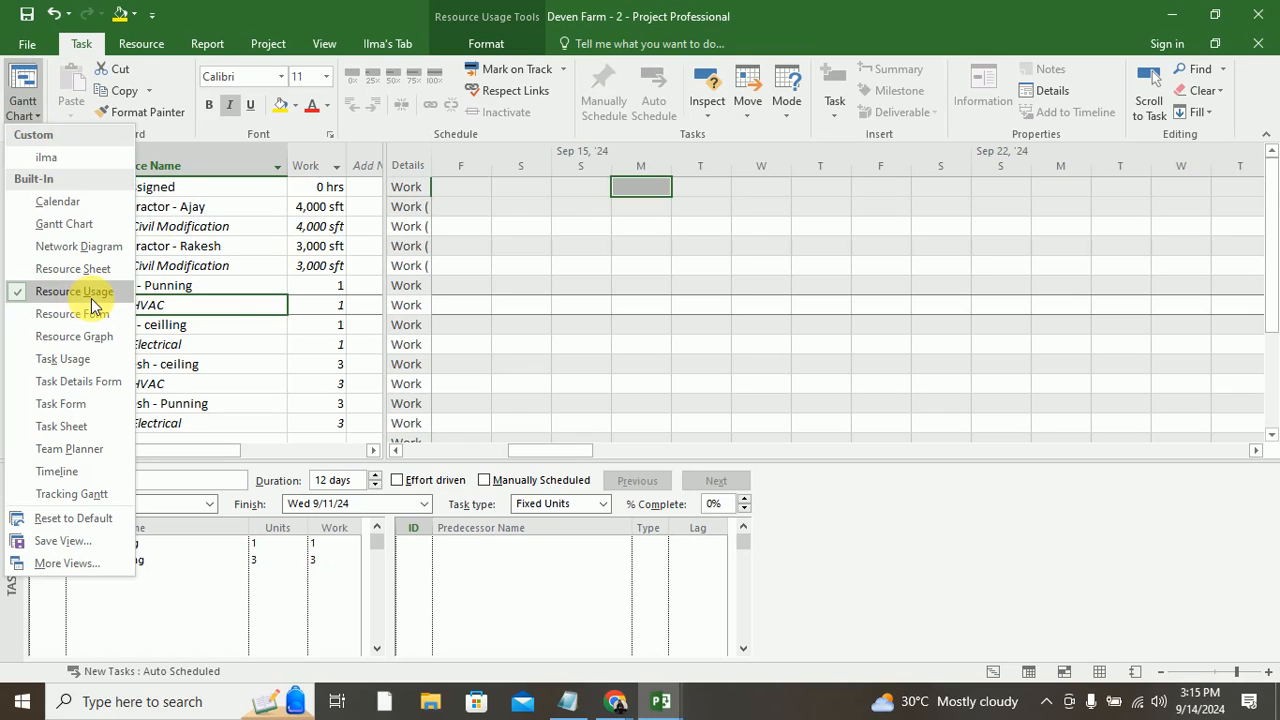
{"action": "left_click", "coordinate": [238, 302]}
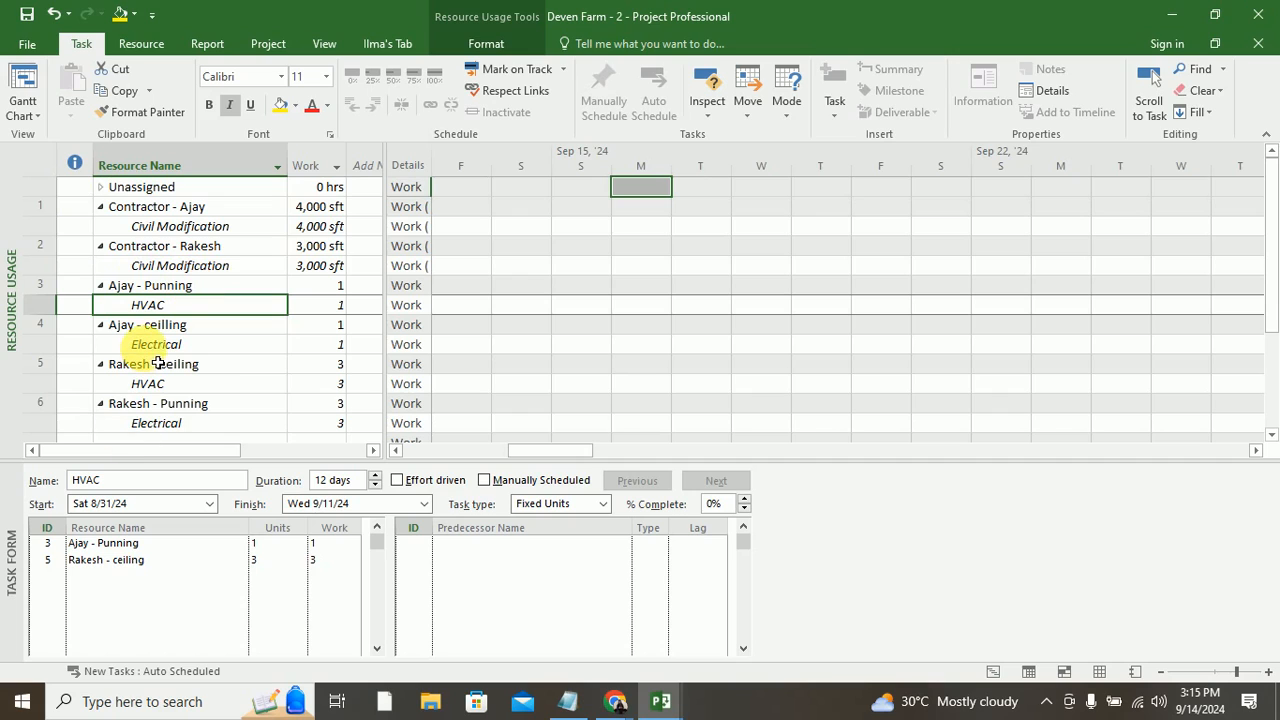
{"action": "left_click", "coordinate": [164, 323]}
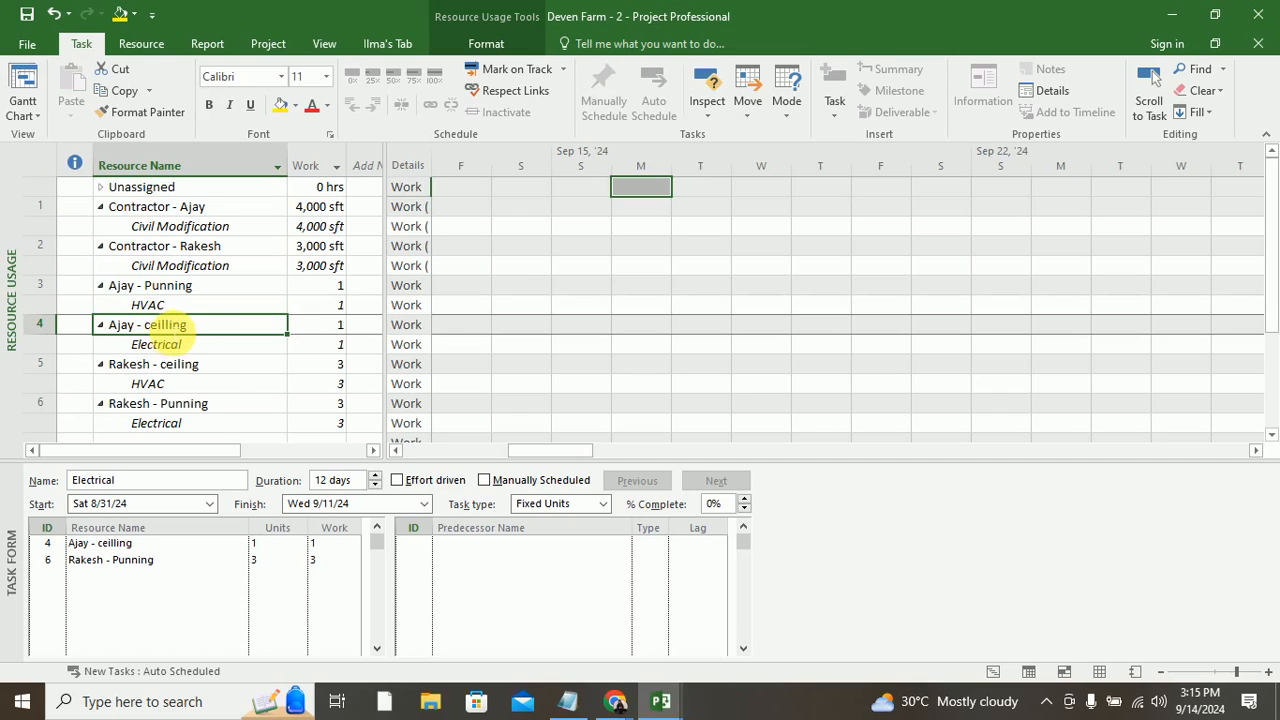
{"action": "left_click", "coordinate": [148, 349]}
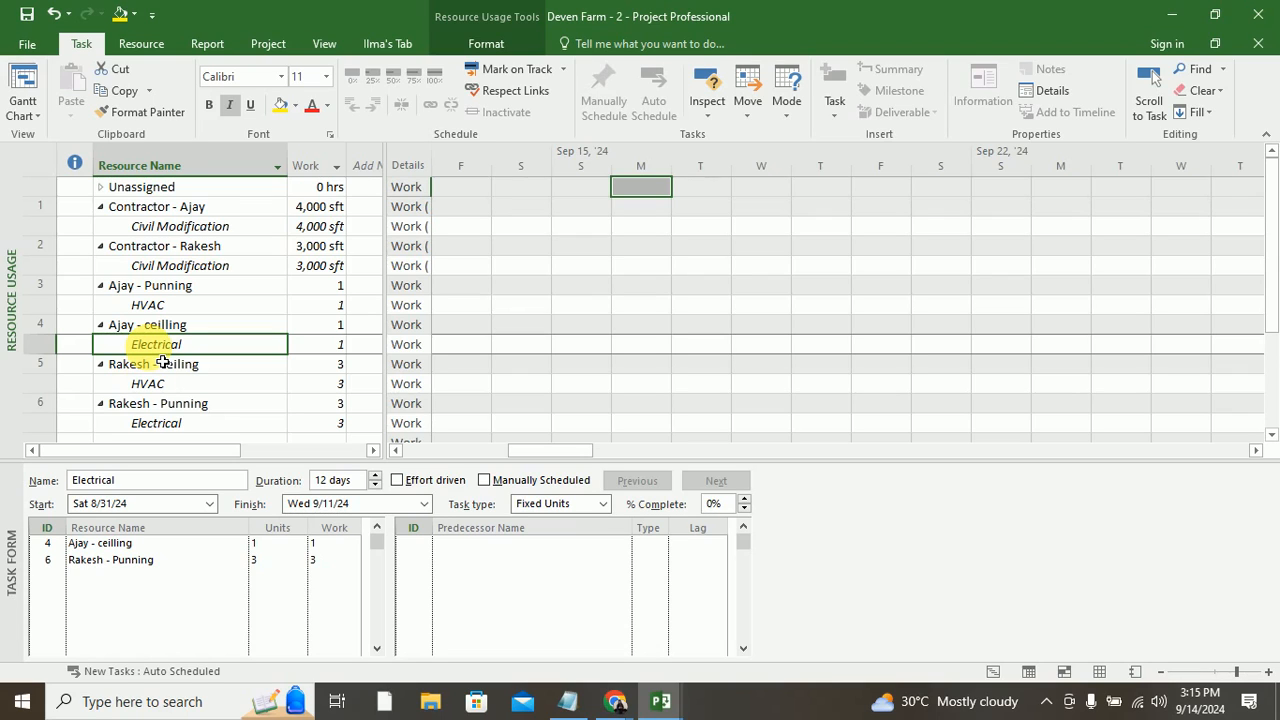
{"action": "left_click", "coordinate": [182, 367]}
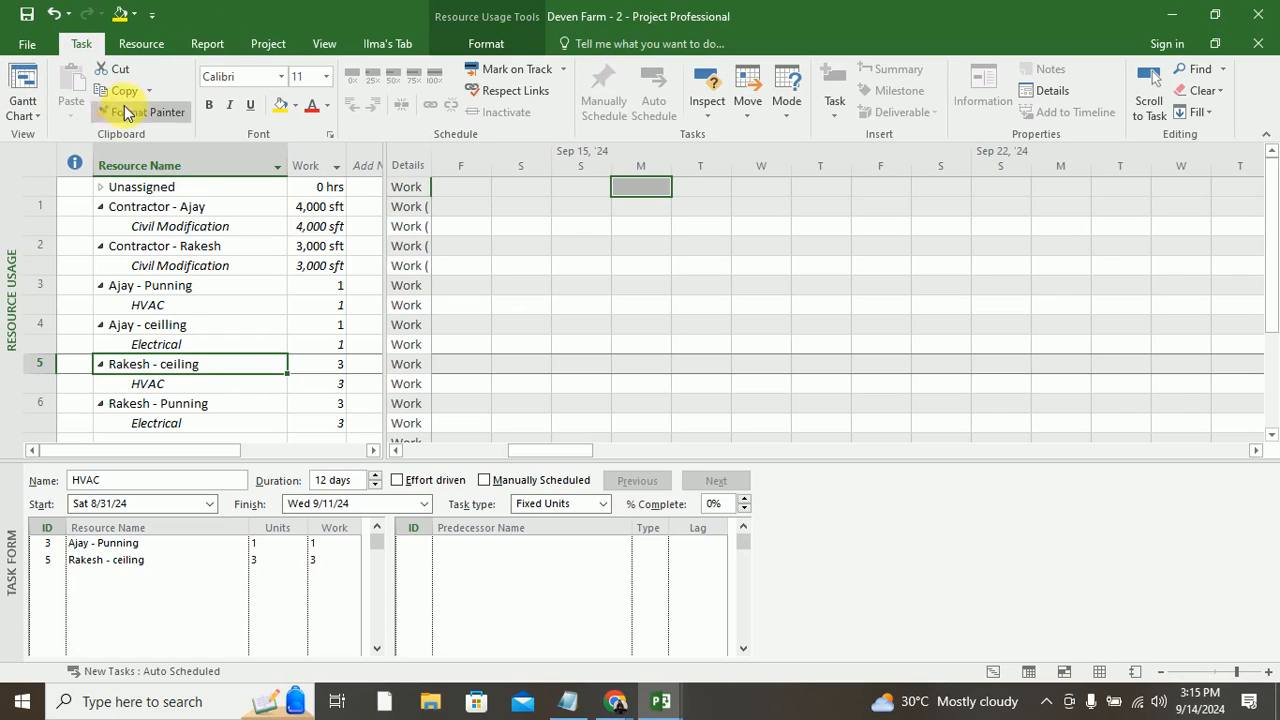
Step: Show the project in the Tracking Gantt view and enlarge its pane above the task form
{"action": "left_click", "coordinate": [22, 116]}
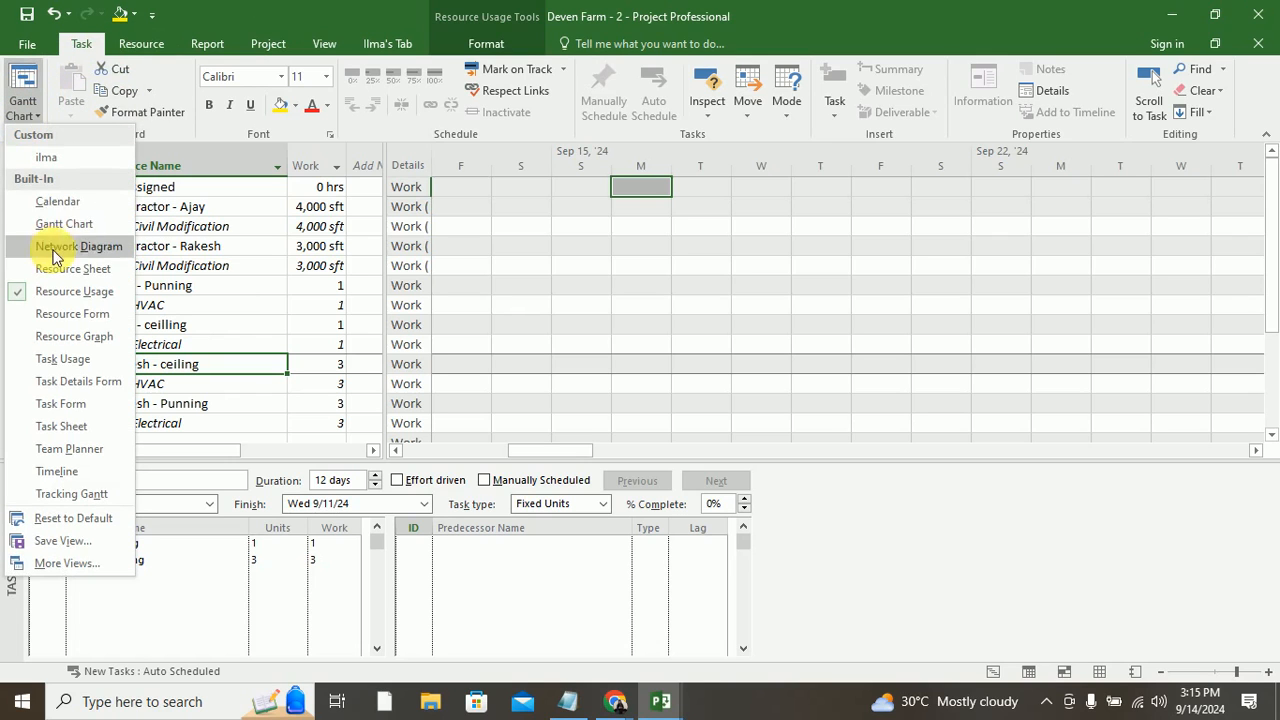
{"action": "left_click", "coordinate": [57, 223]}
{"action": "left_click", "coordinate": [33, 122]}
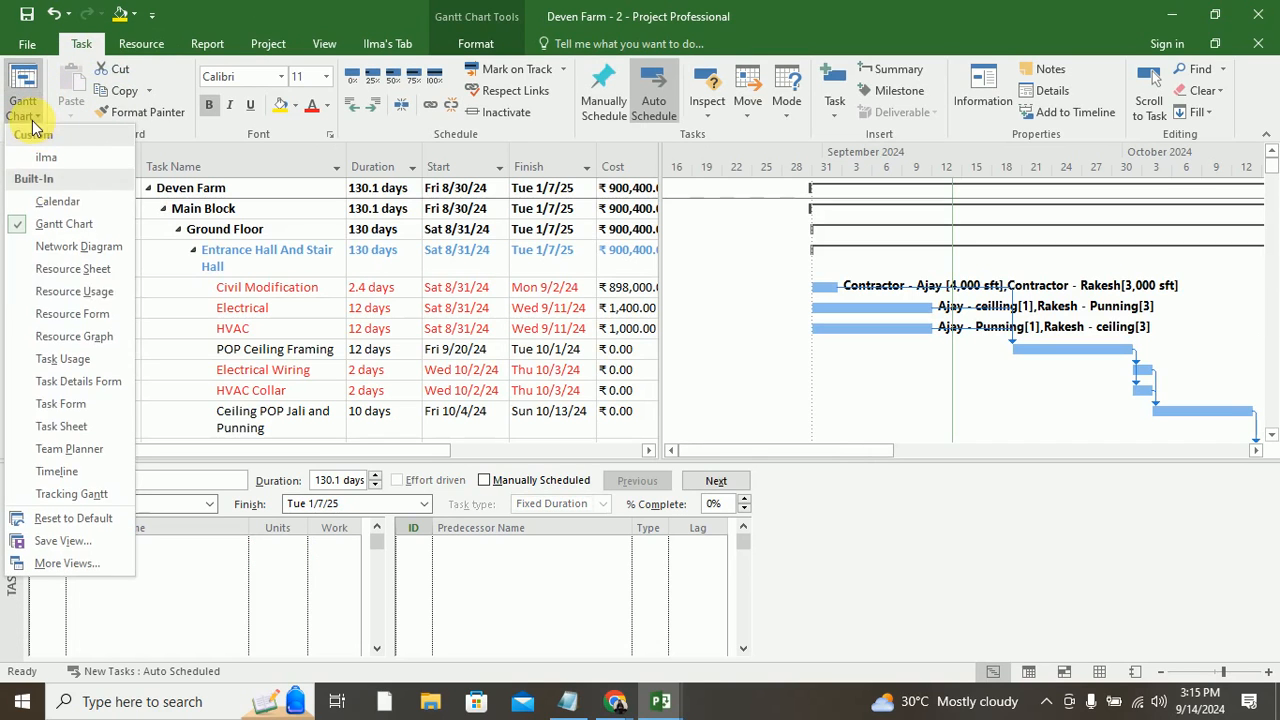
{"action": "left_click", "coordinate": [78, 494]}
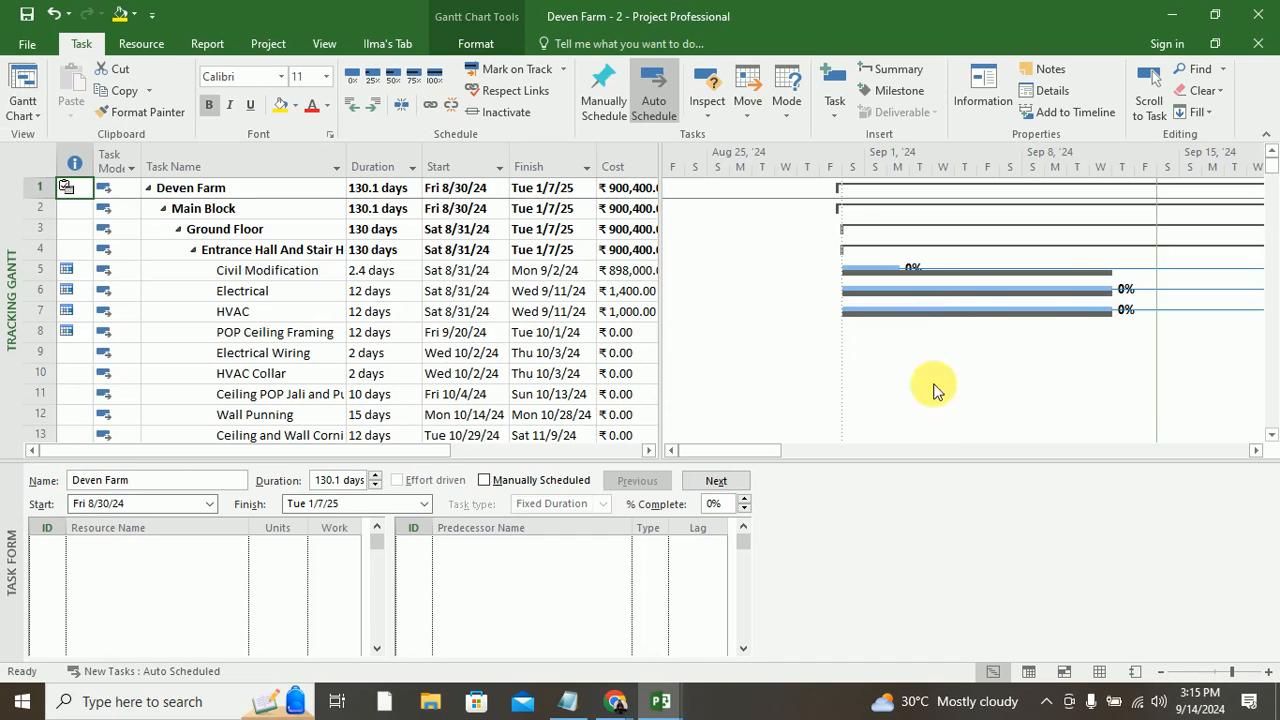
{"action": "left_click_drag", "start_coordinate": [726, 452], "coordinate": [814, 449]}
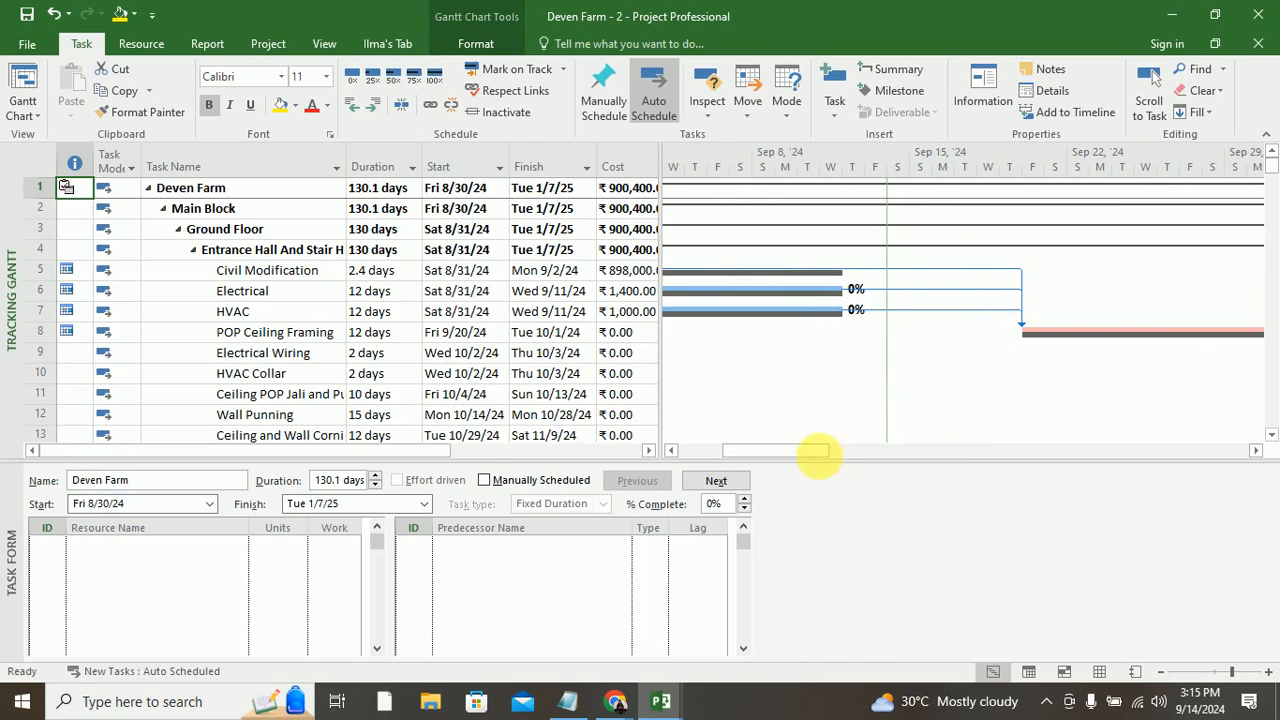
{"action": "left_click_drag", "start_coordinate": [706, 476], "coordinate": [709, 520]}
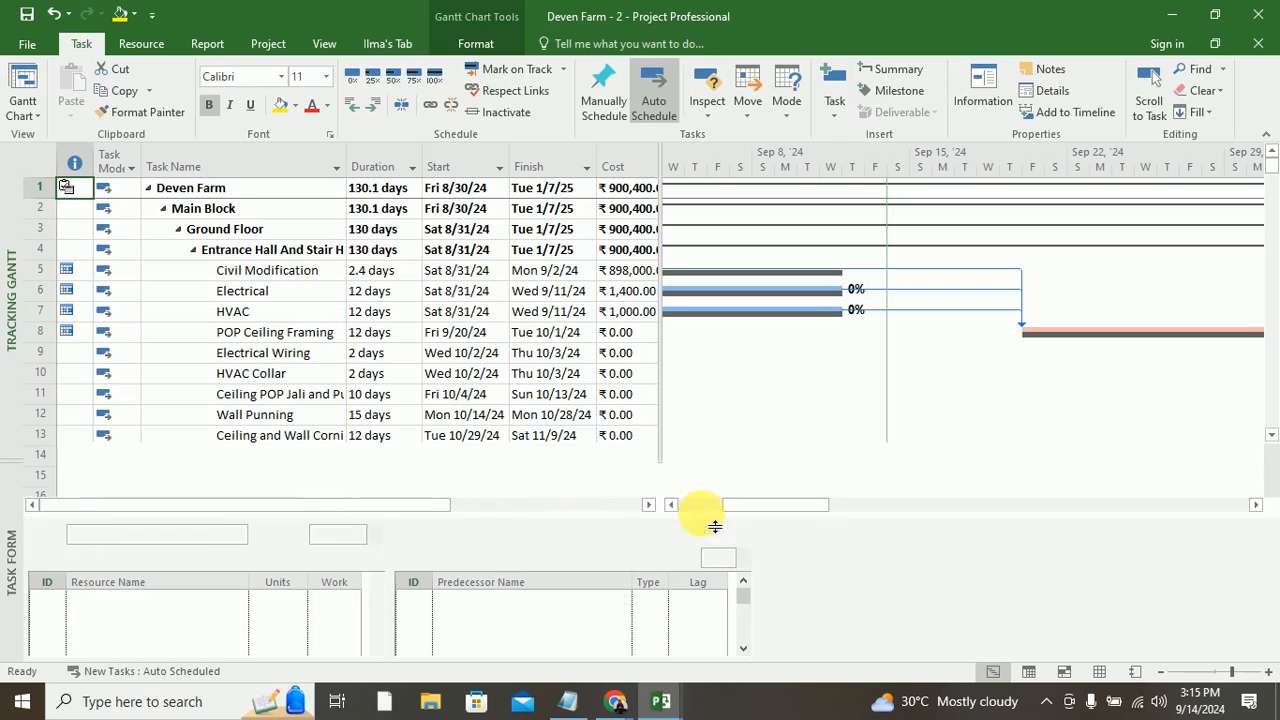
Step: Set the baseline for the entire project, overwriting the previously saved Baseline
{"action": "left_click", "coordinate": [252, 45]}
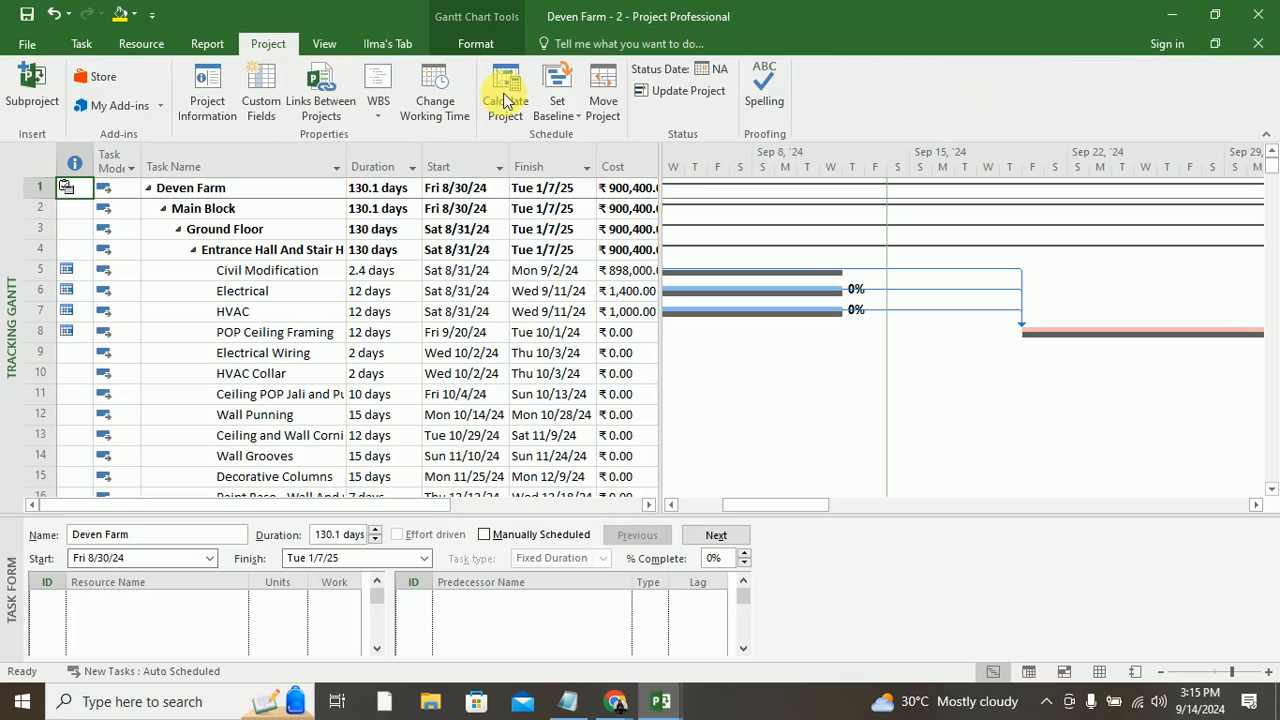
{"action": "left_click", "coordinate": [567, 117]}
{"action": "left_click", "coordinate": [588, 135]}
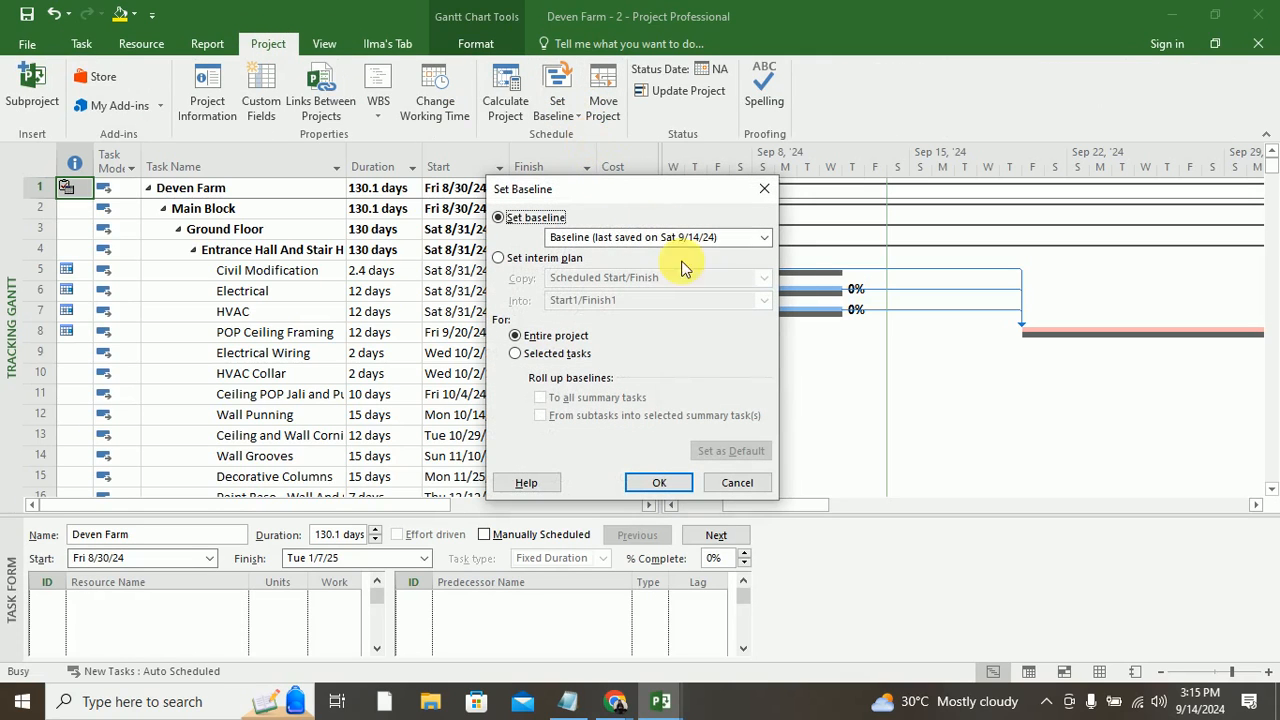
{"action": "left_click", "coordinate": [659, 482]}
{"action": "left_click", "coordinate": [601, 406]}
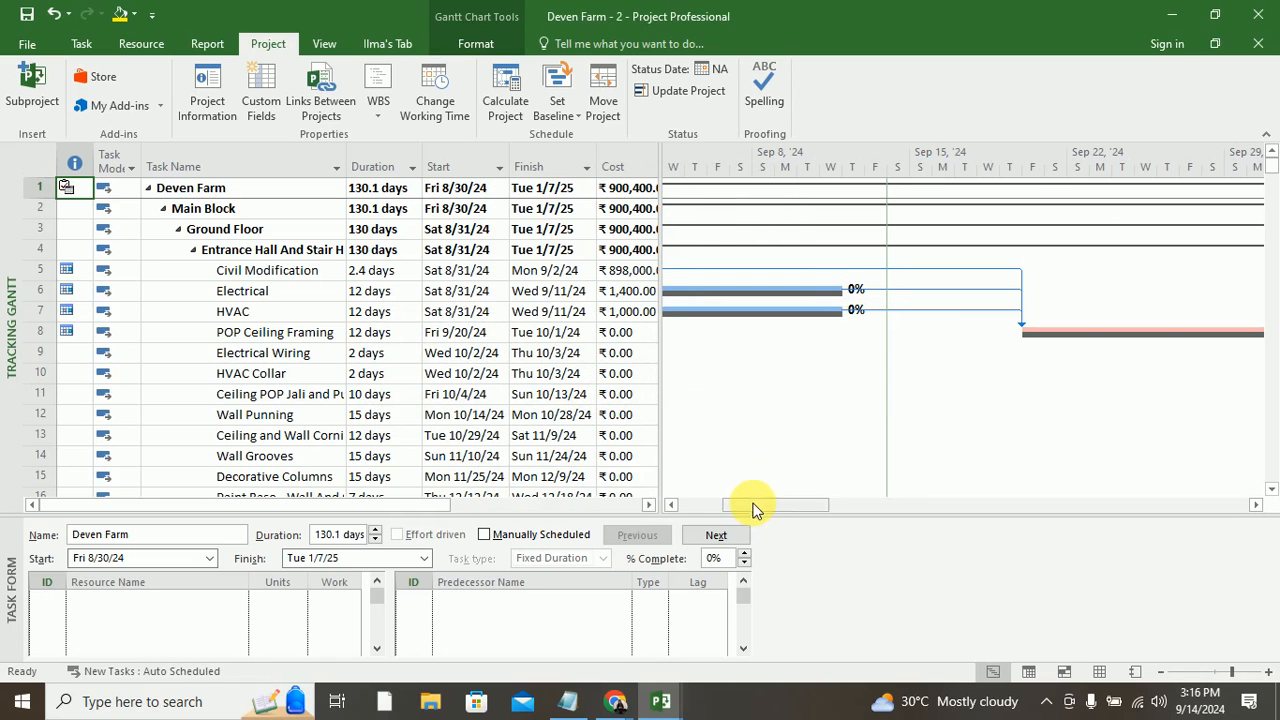
{"action": "left_click_drag", "start_coordinate": [748, 508], "coordinate": [692, 512]}
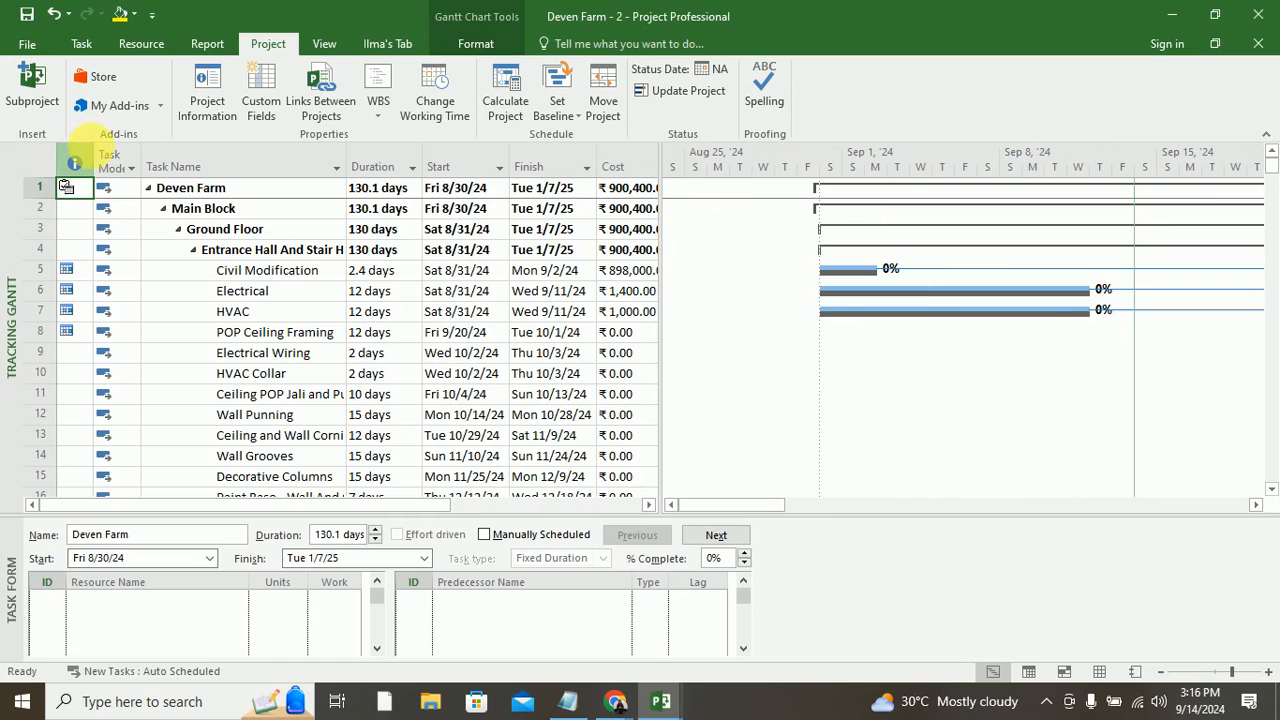
{"action": "left_click", "coordinate": [80, 43]}
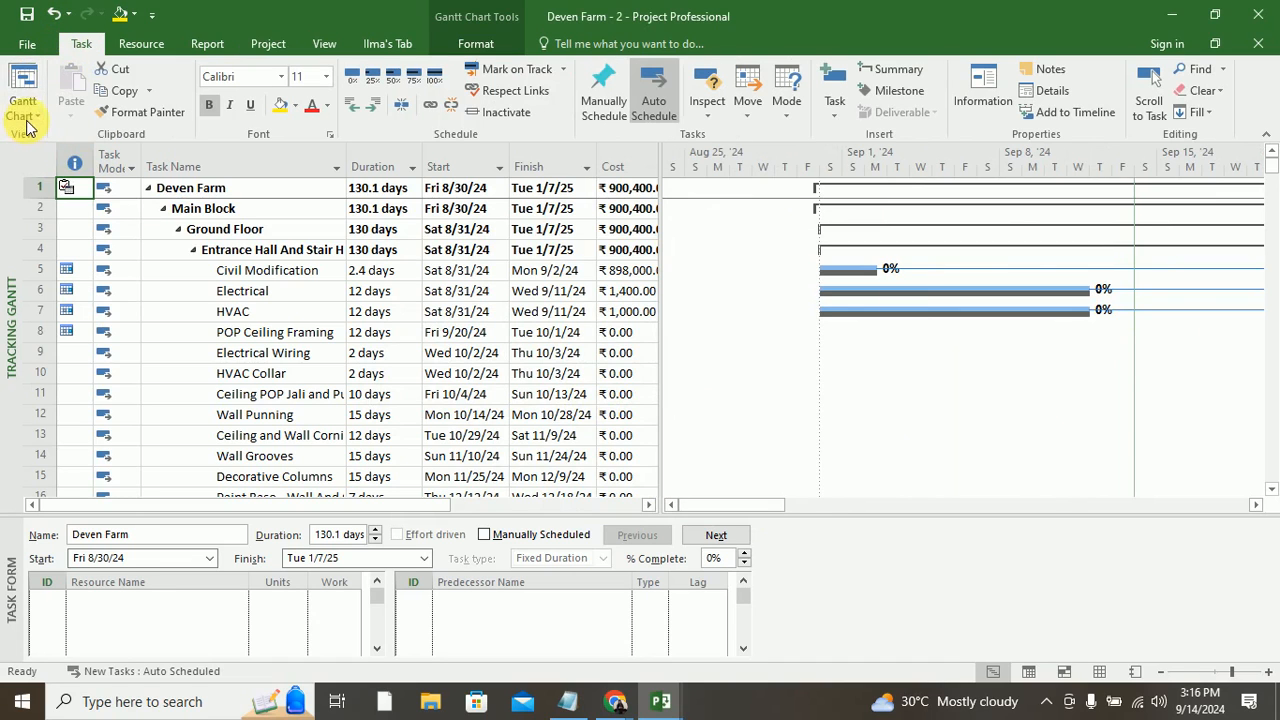
{"action": "left_click", "coordinate": [24, 118]}
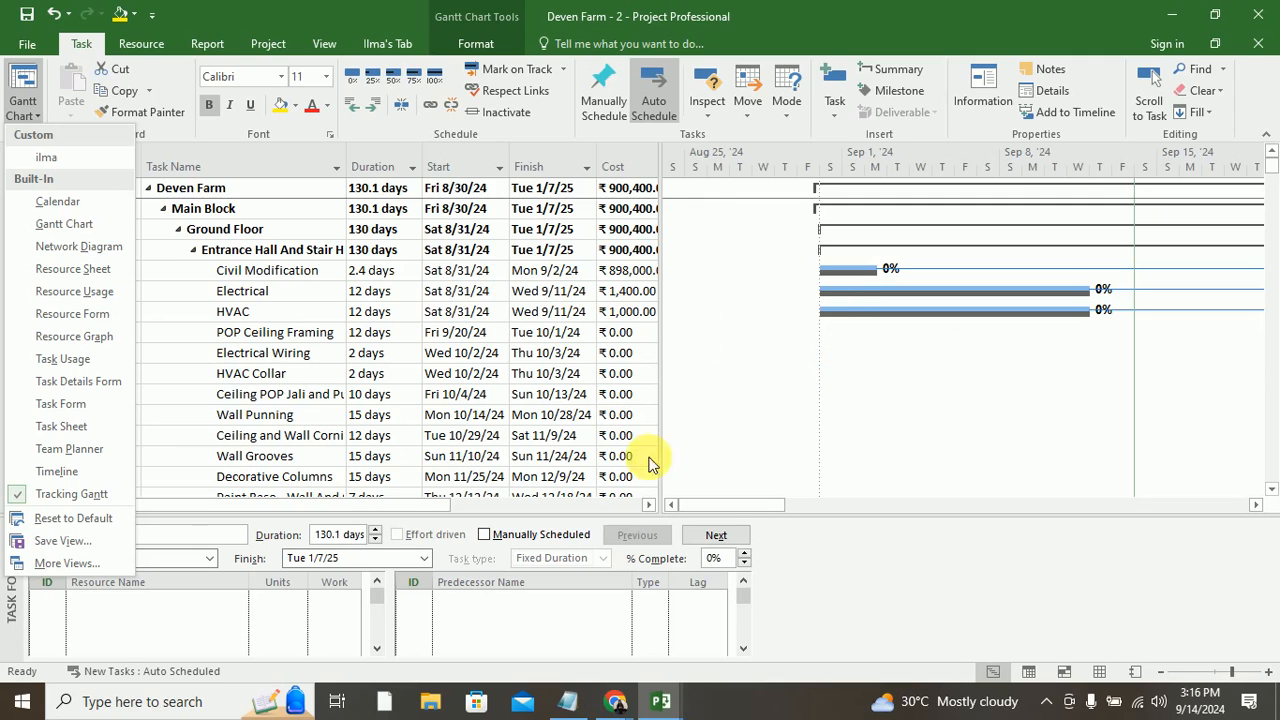
{"action": "left_click", "coordinate": [810, 400]}
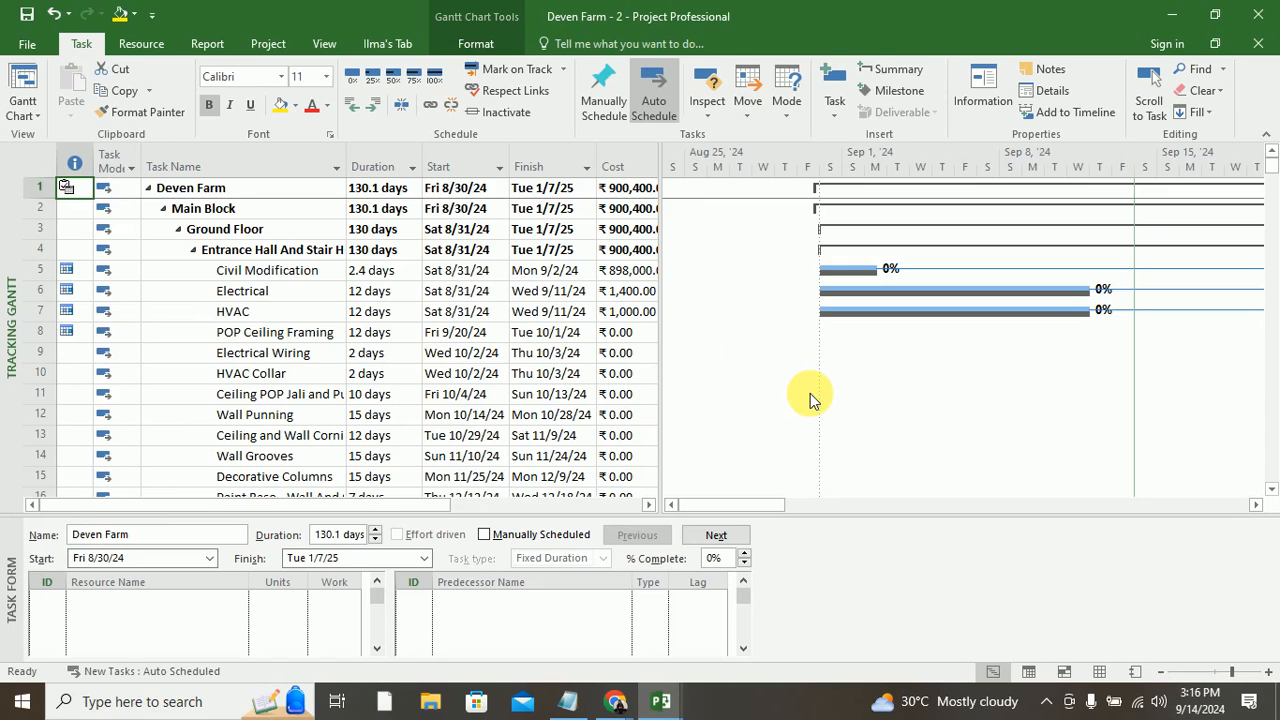
Step: Switch to the MSP topics note in Notepad, highlight the "Update tasks" topic and return to the project
{"action": "left_click", "coordinate": [567, 701]}
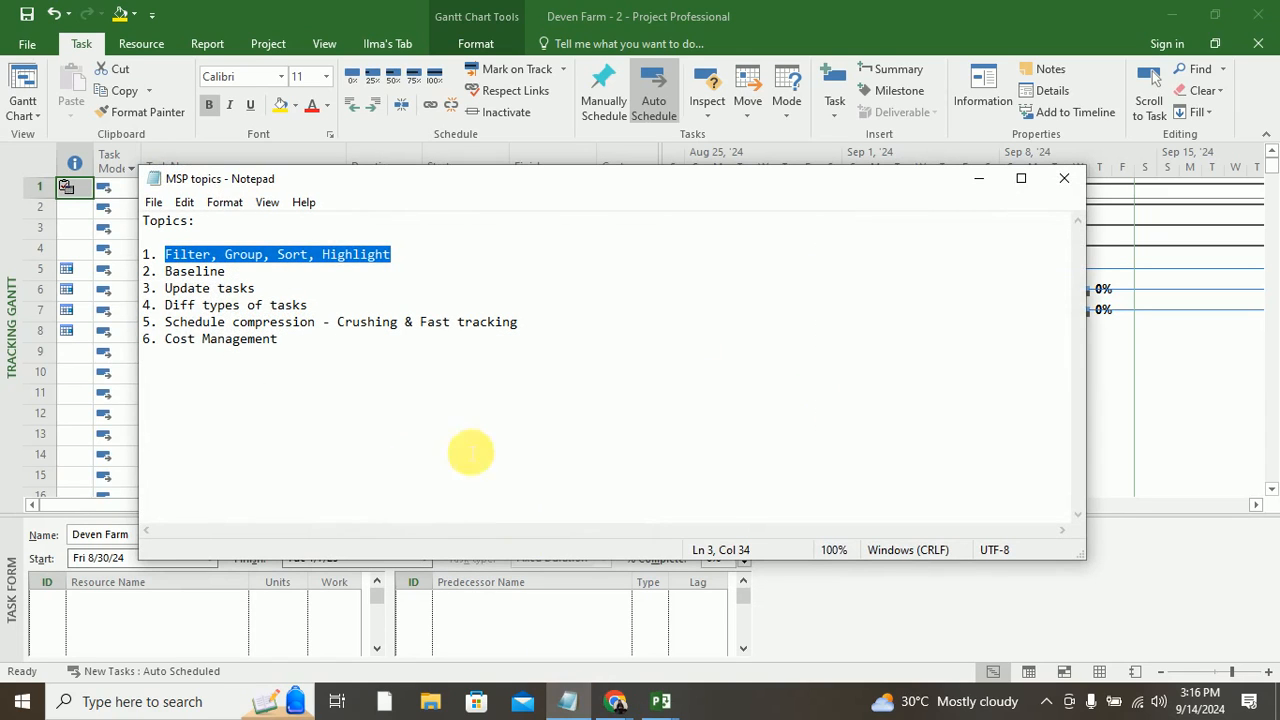
{"action": "left_click_drag", "start_coordinate": [157, 288], "coordinate": [256, 288]}
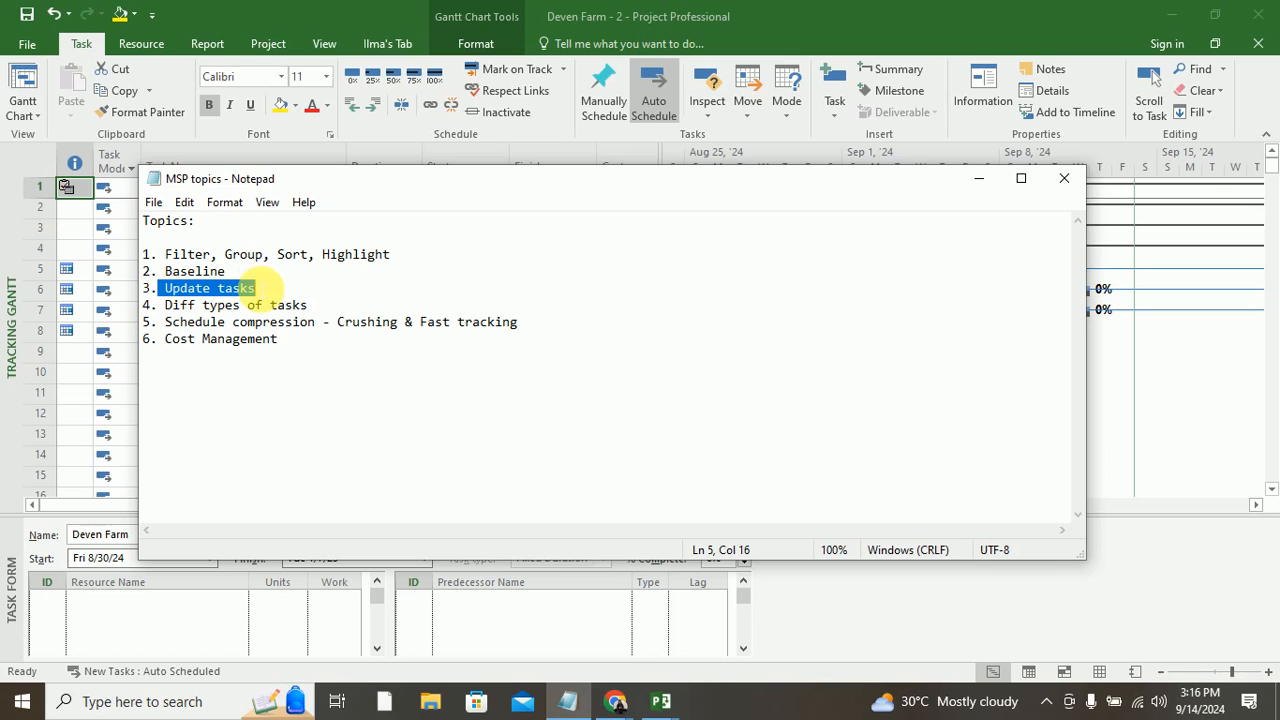
{"action": "left_click", "coordinate": [979, 178]}
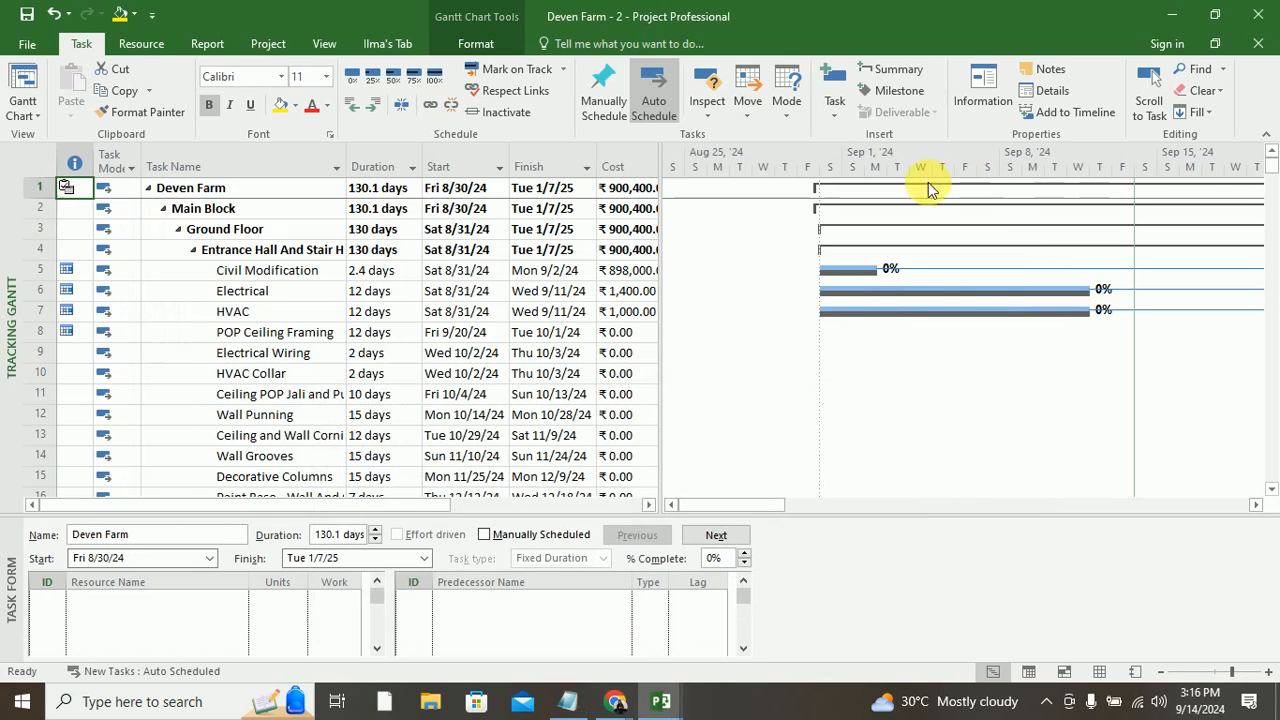
Step: Mark the Civil Modification task as 100% complete
{"action": "left_click", "coordinate": [278, 271]}
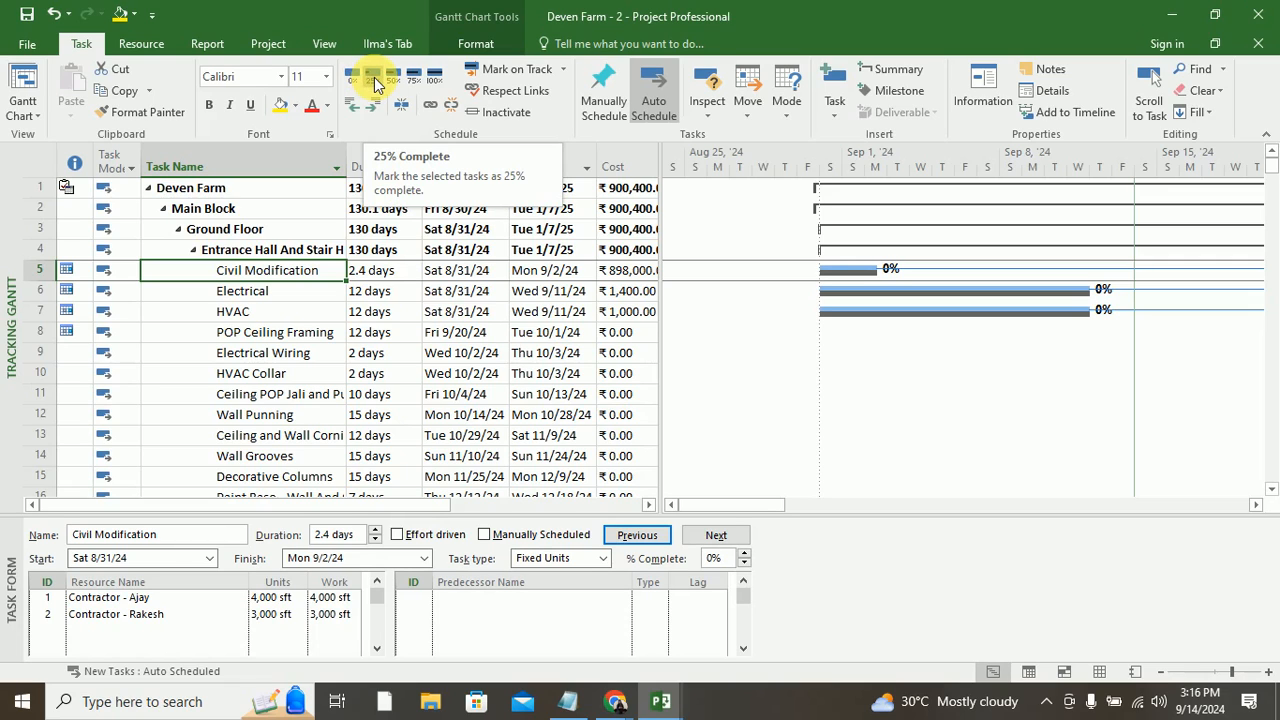
{"action": "left_click", "coordinate": [432, 87]}
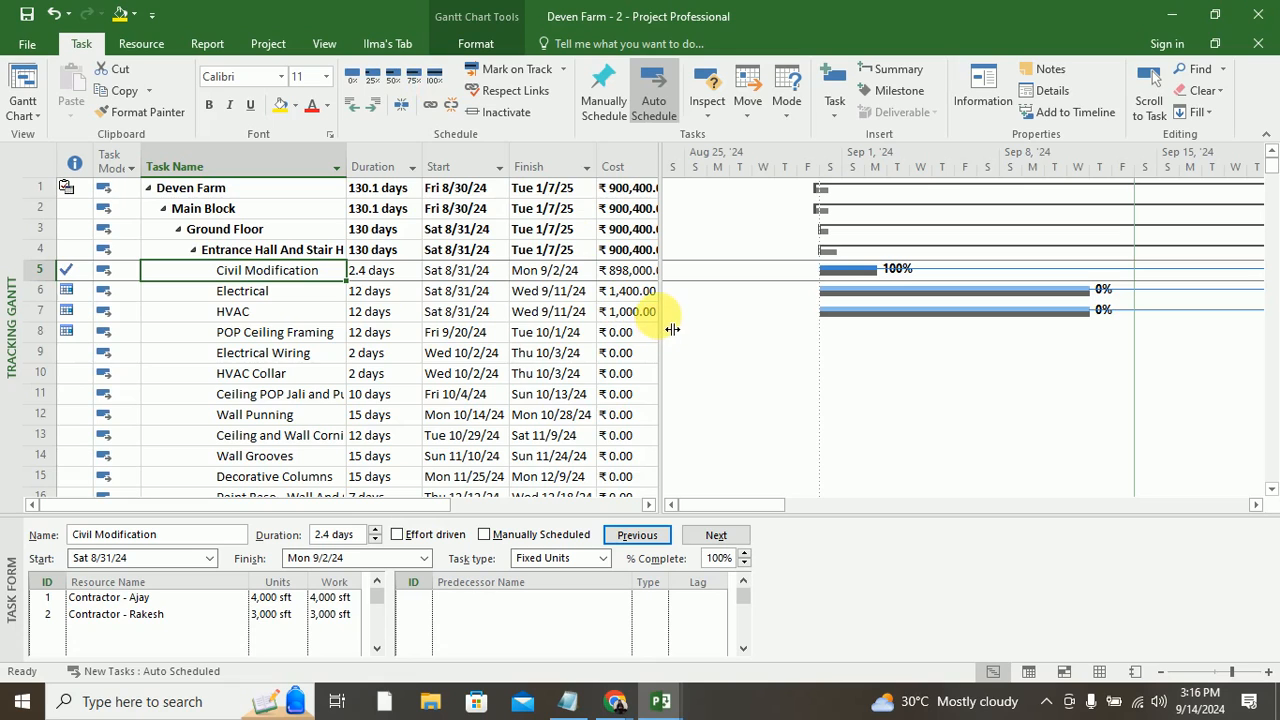
Step: Widen the task table beside the Tracking Gantt chart and insert a % Complete column before the Finish column
{"action": "left_click_drag", "start_coordinate": [673, 329], "coordinate": [829, 349]}
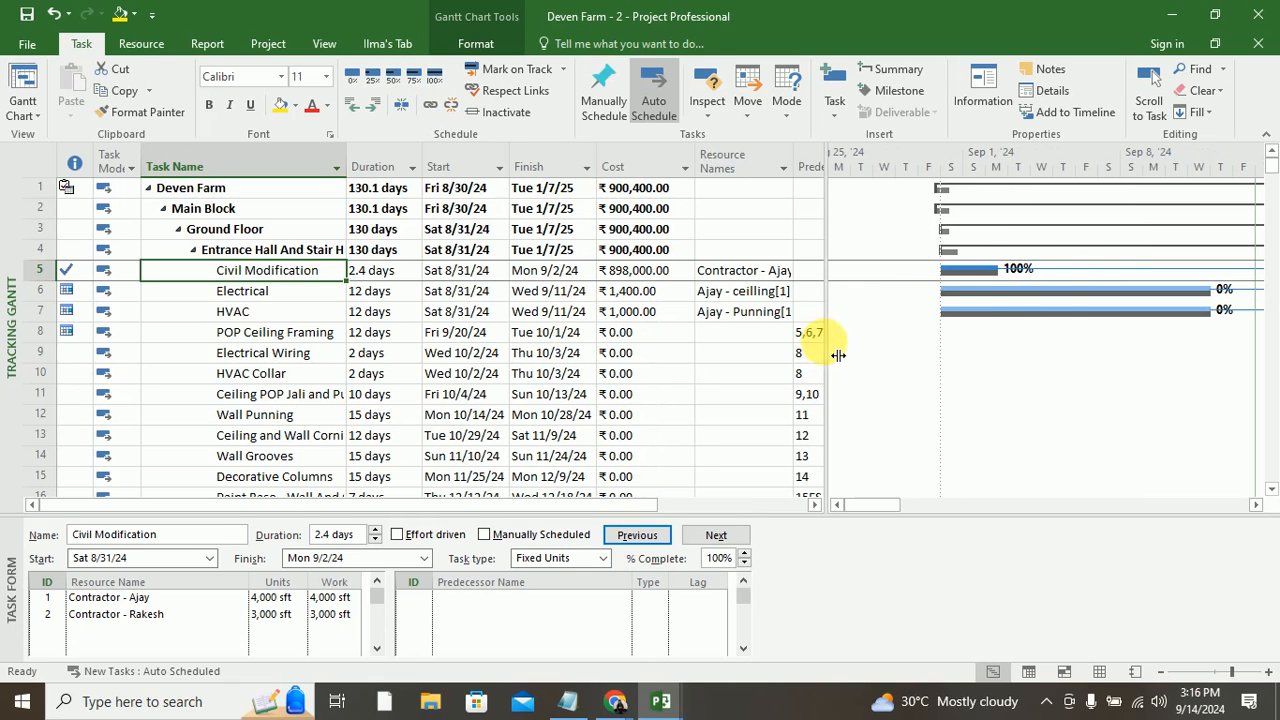
{"action": "right_click", "coordinate": [552, 167]}
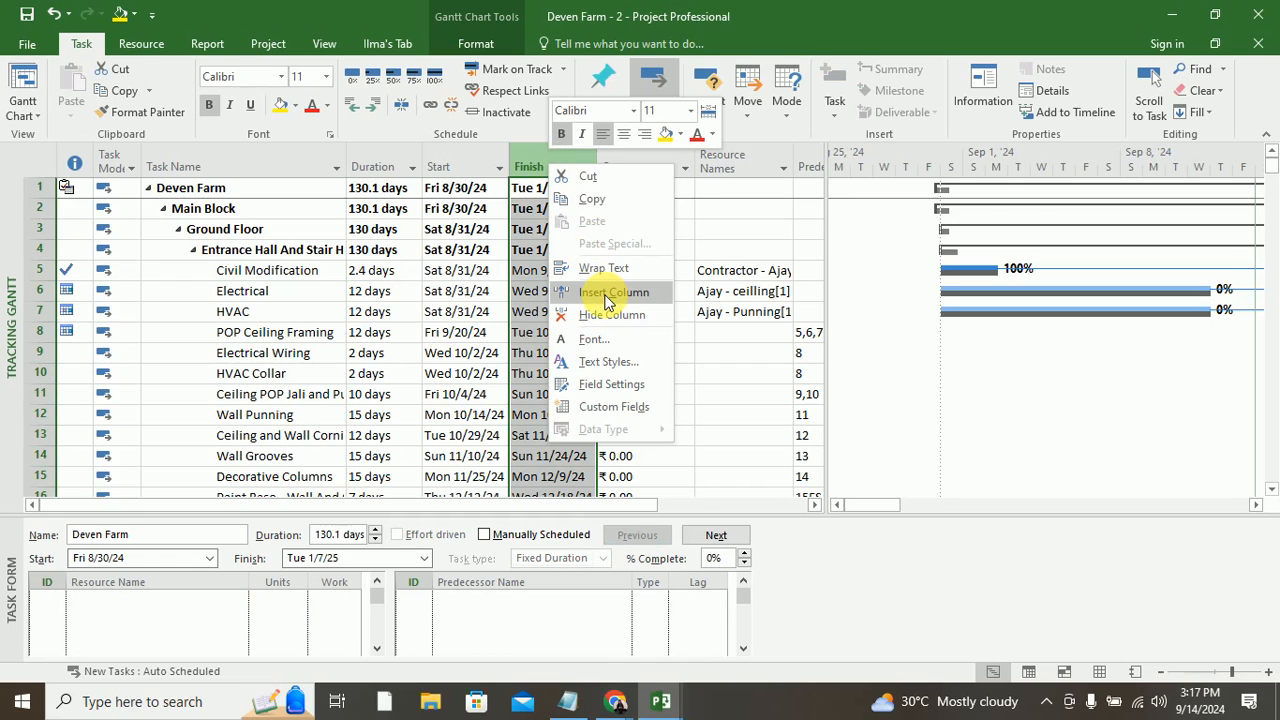
{"action": "left_click", "coordinate": [606, 301]}
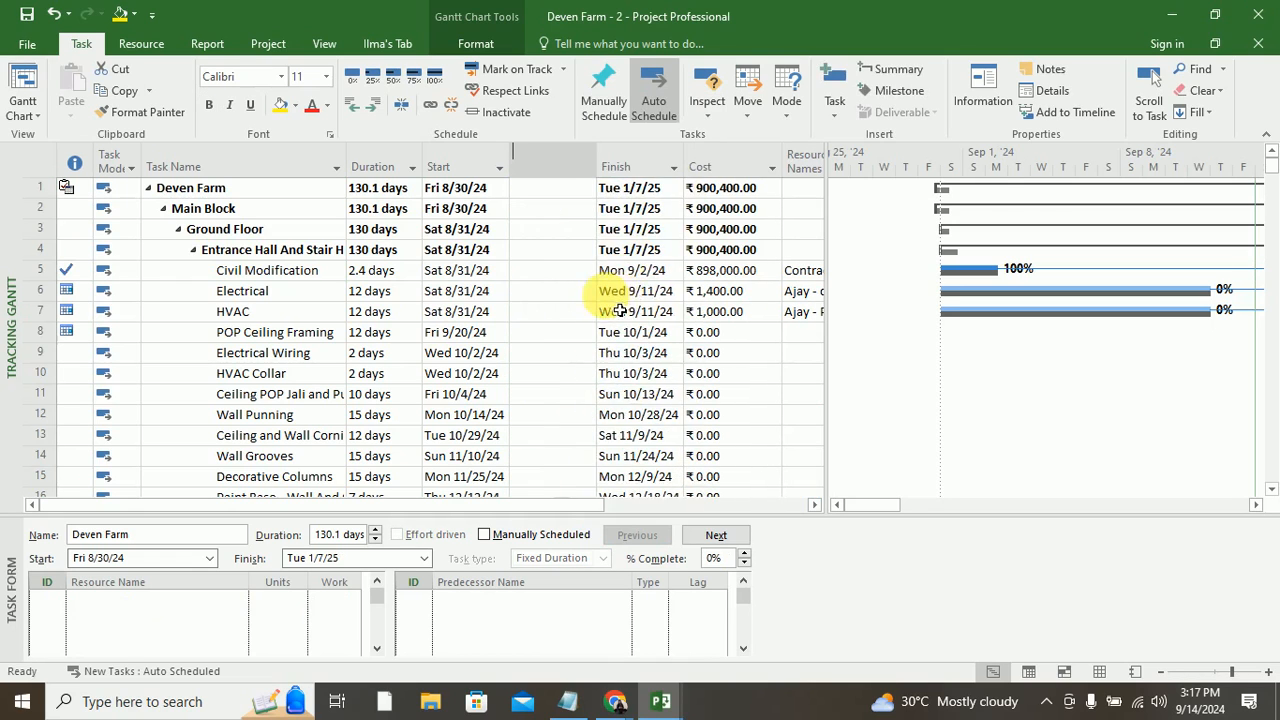
{"action": "left_click", "coordinate": [573, 191]}
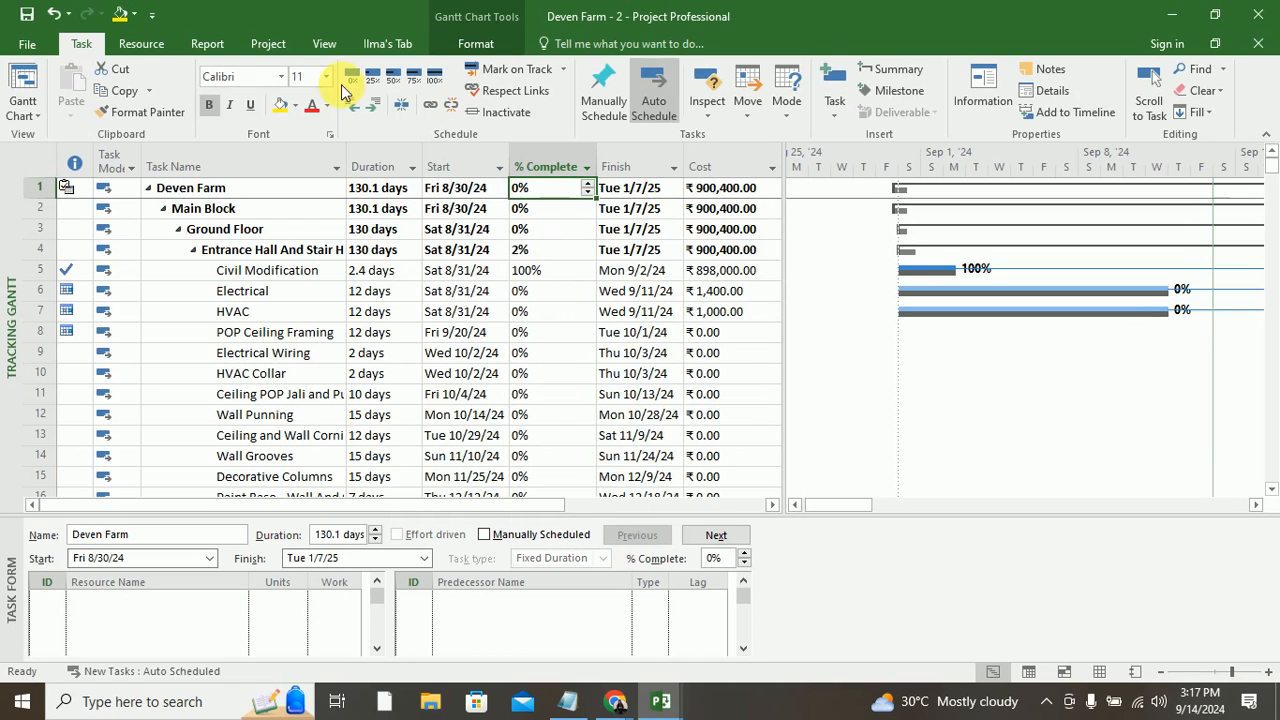
Step: Set the % Complete of the Electrical task under Entrance Hall to 10%
{"action": "left_click", "coordinate": [531, 295]}
{"action": "double_click", "coordinate": [531, 291]}
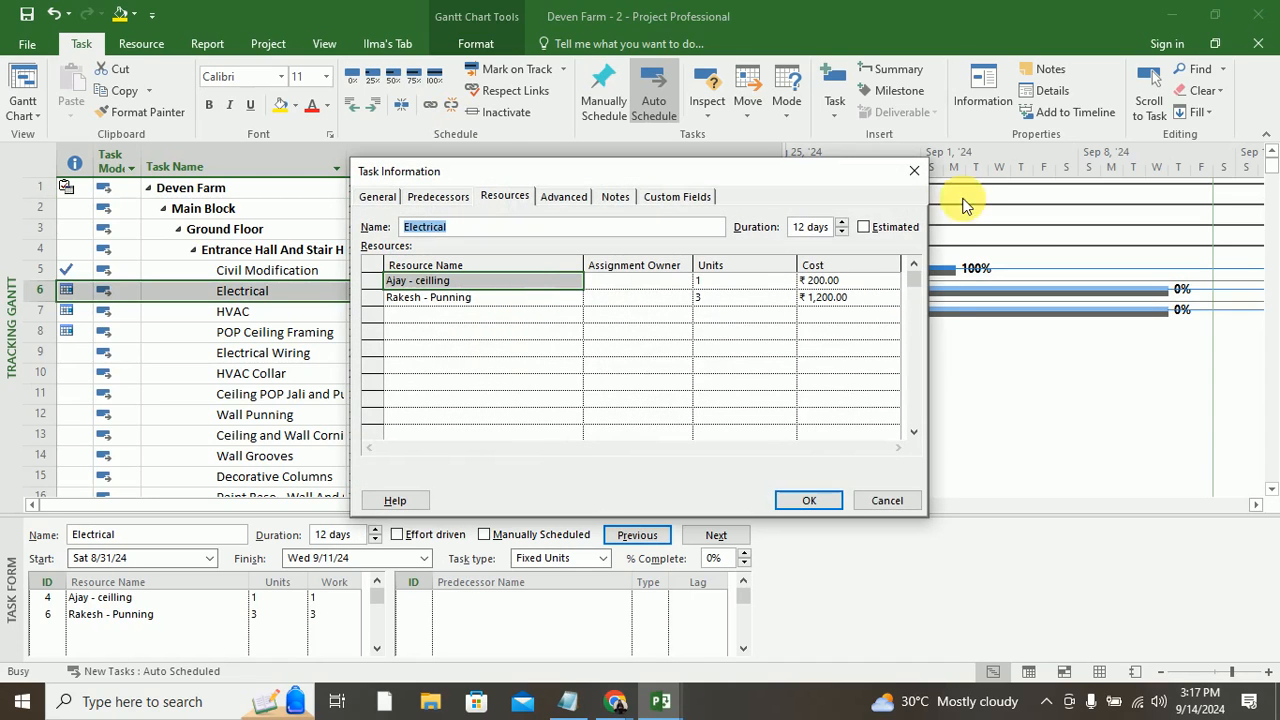
{"action": "key", "text": "Escape"}
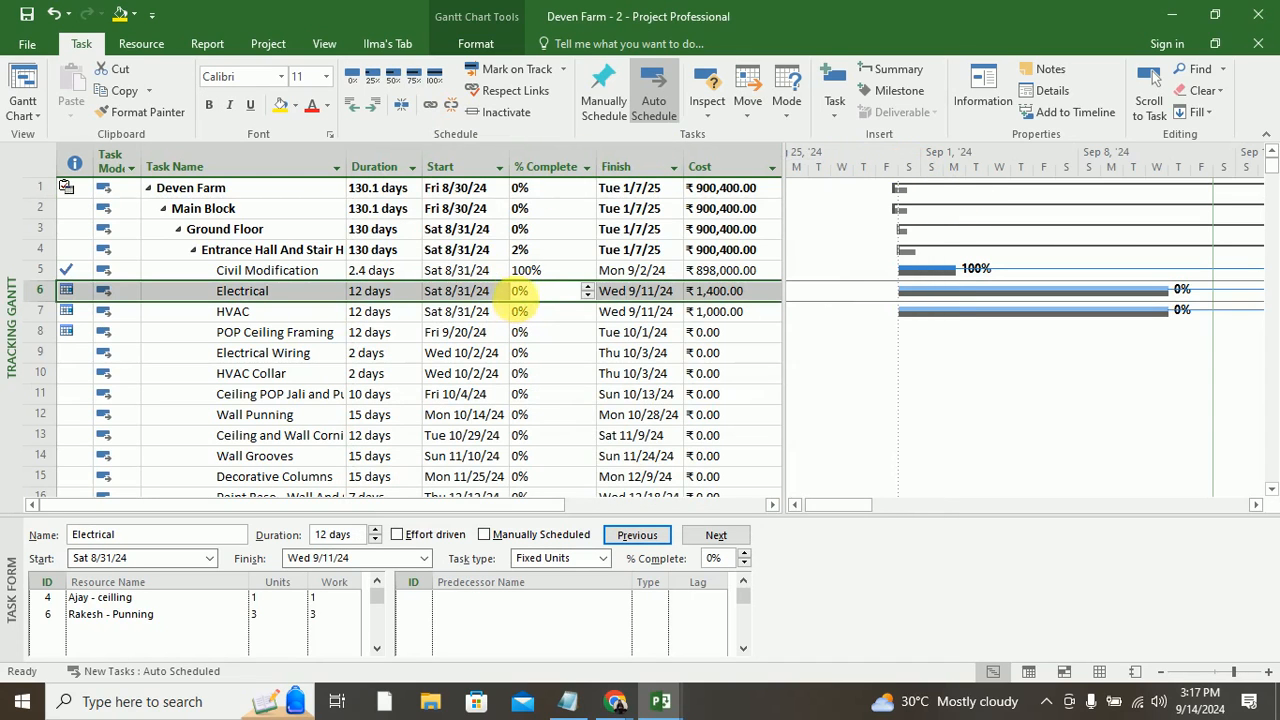
{"action": "left_click", "coordinate": [520, 291]}
{"action": "type", "text": "10"}
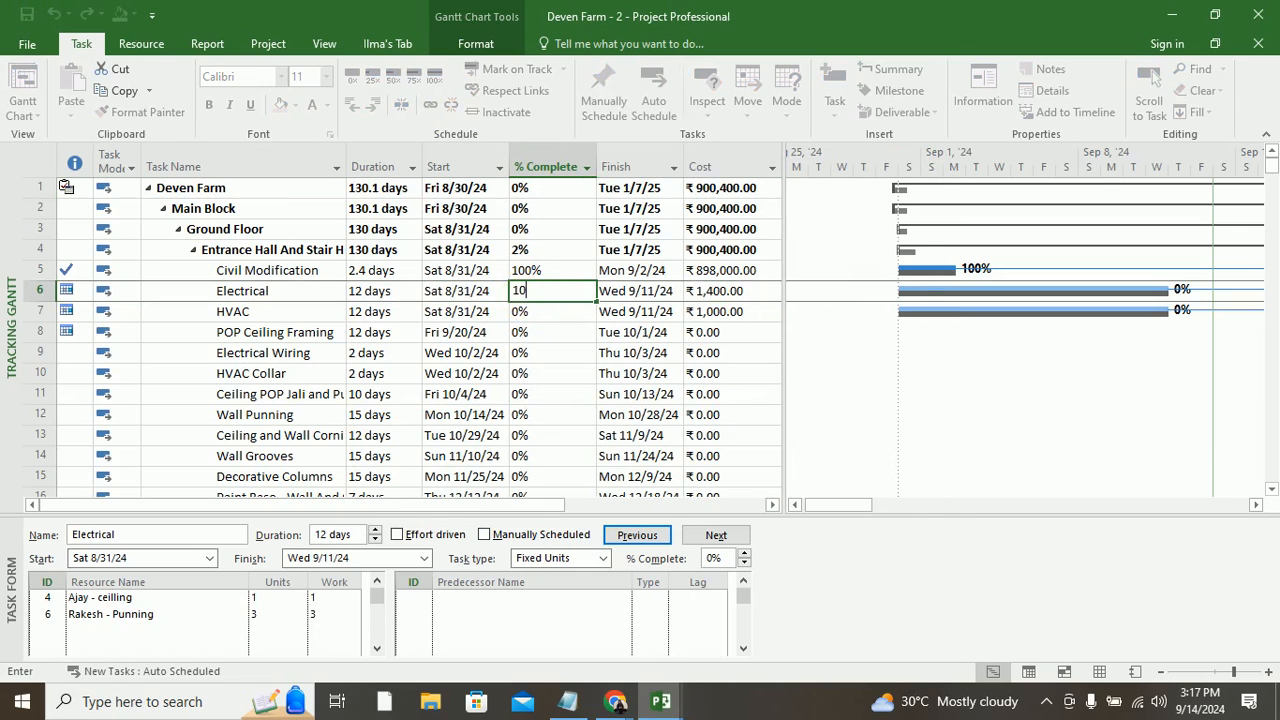
{"action": "key", "text": "Return"}
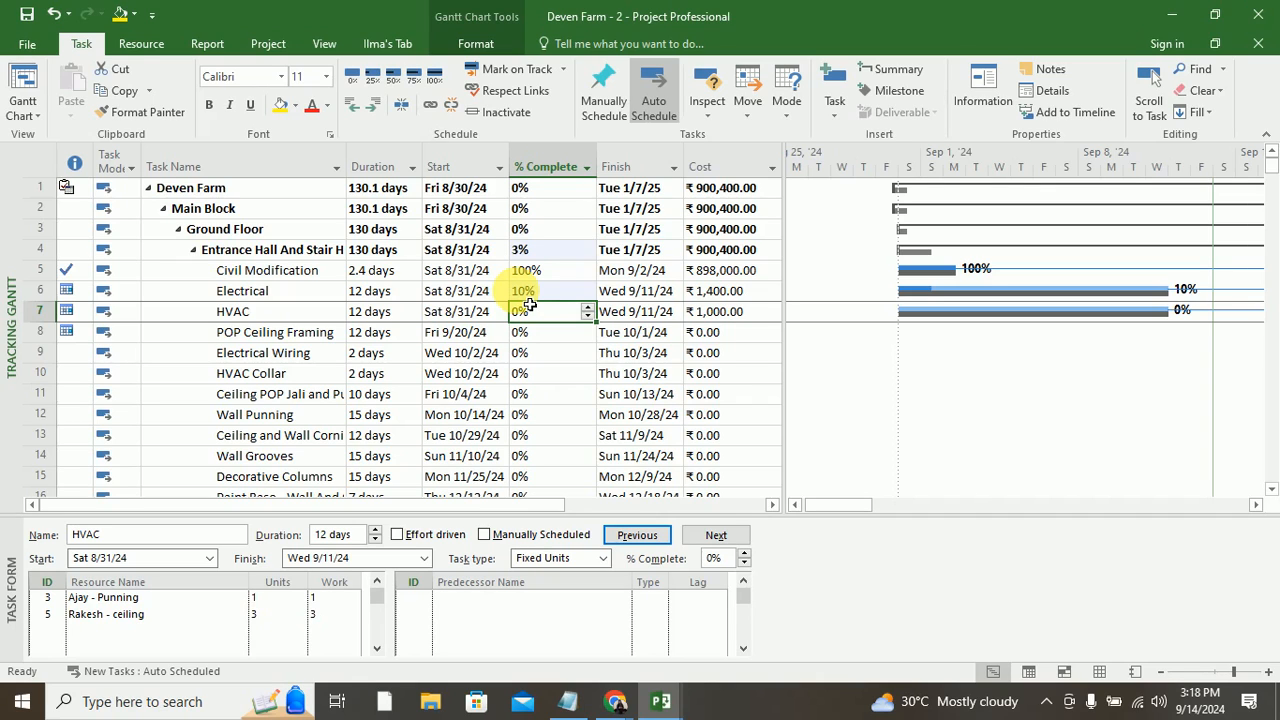
Step: Make the HVAC task effort driven and review its general, predecessor, resource and advanced task information
{"action": "left_click", "coordinate": [399, 537]}
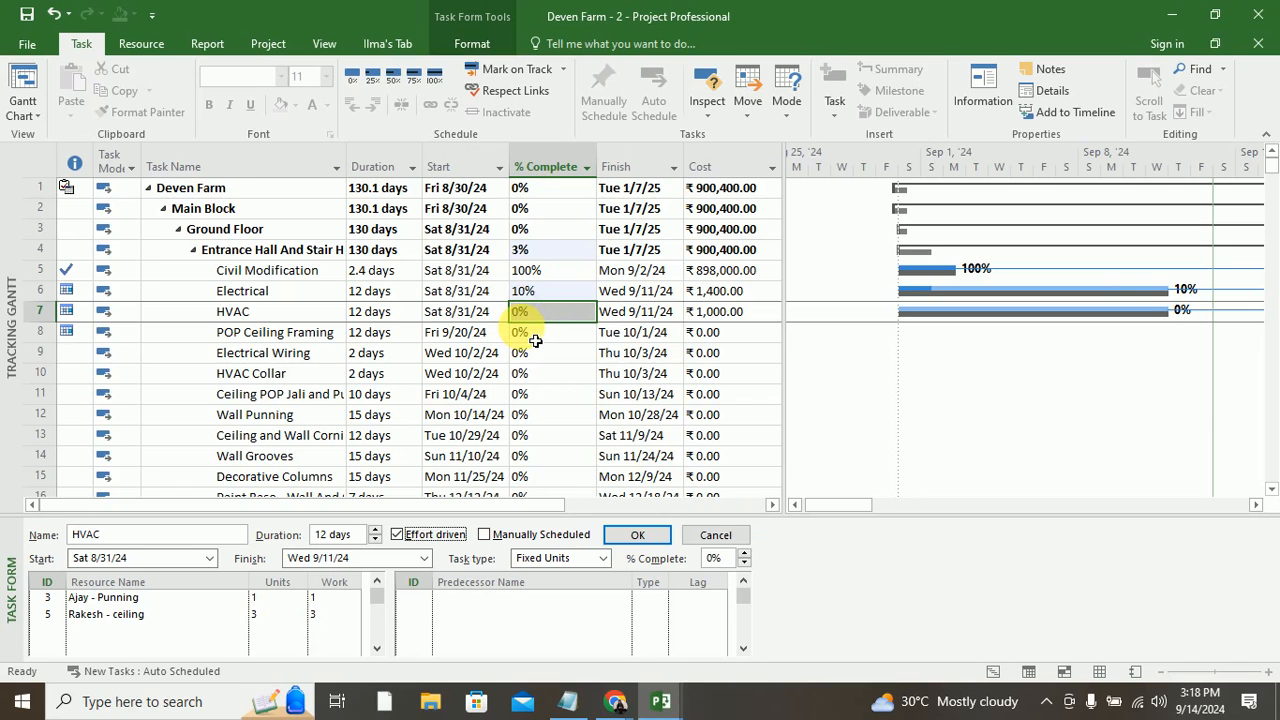
{"action": "double_click", "coordinate": [233, 316]}
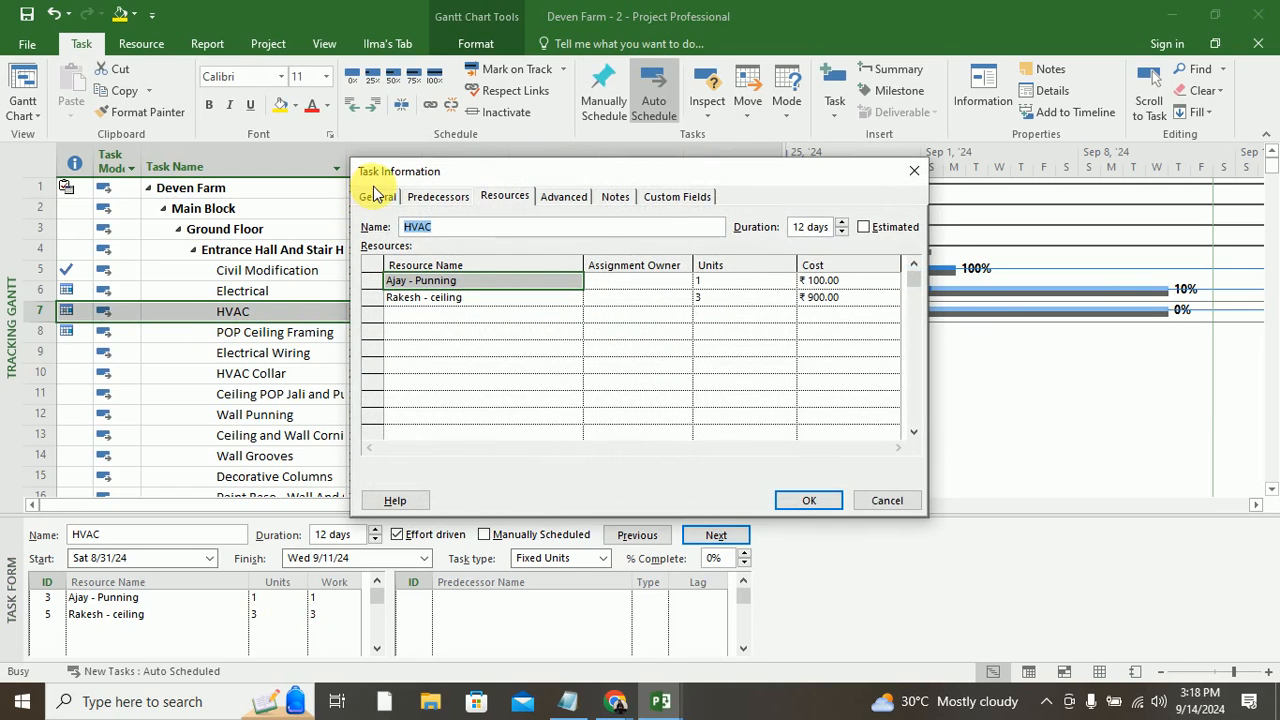
{"action": "left_click", "coordinate": [376, 197]}
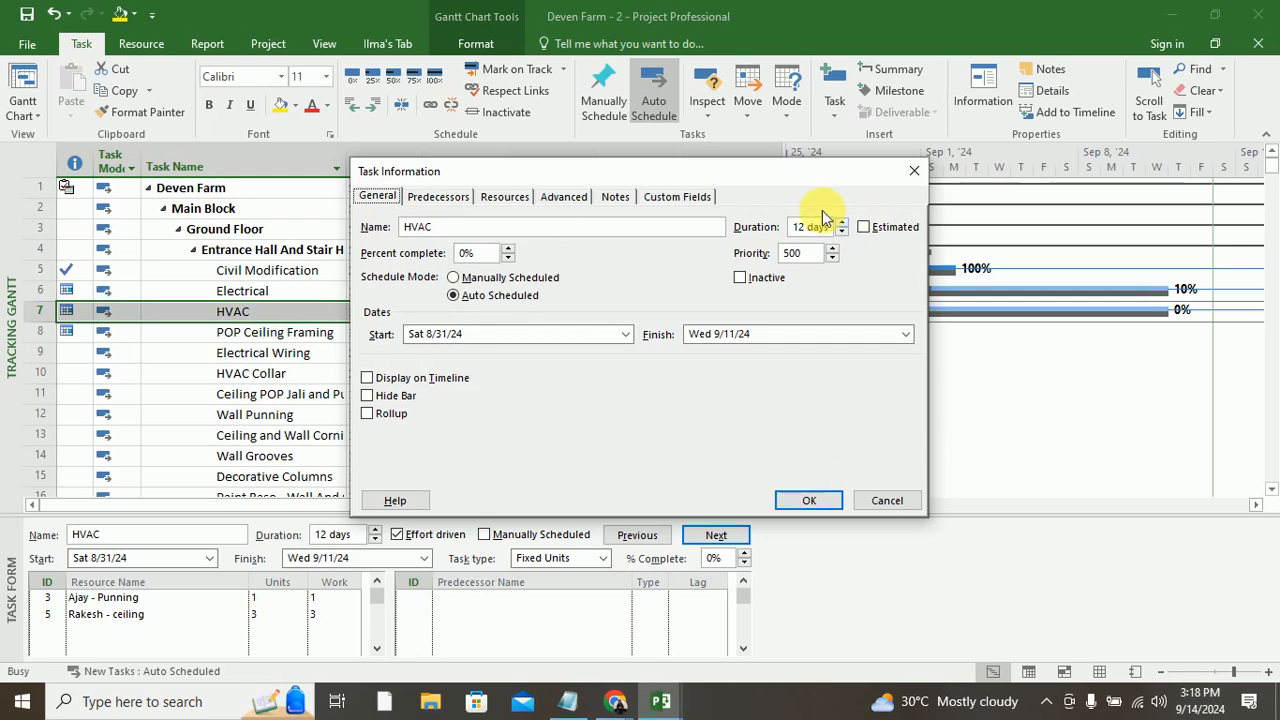
{"action": "left_click", "coordinate": [447, 199]}
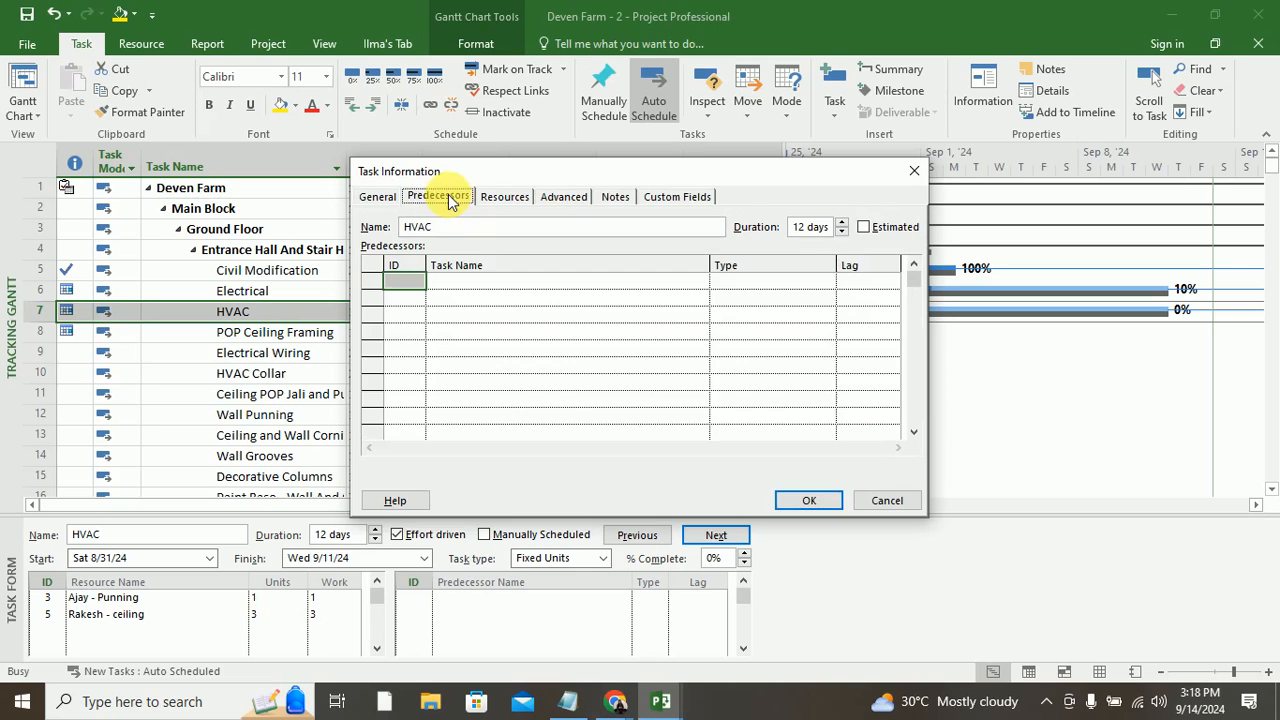
{"action": "left_click", "coordinate": [502, 198]}
{"action": "left_click", "coordinate": [556, 199]}
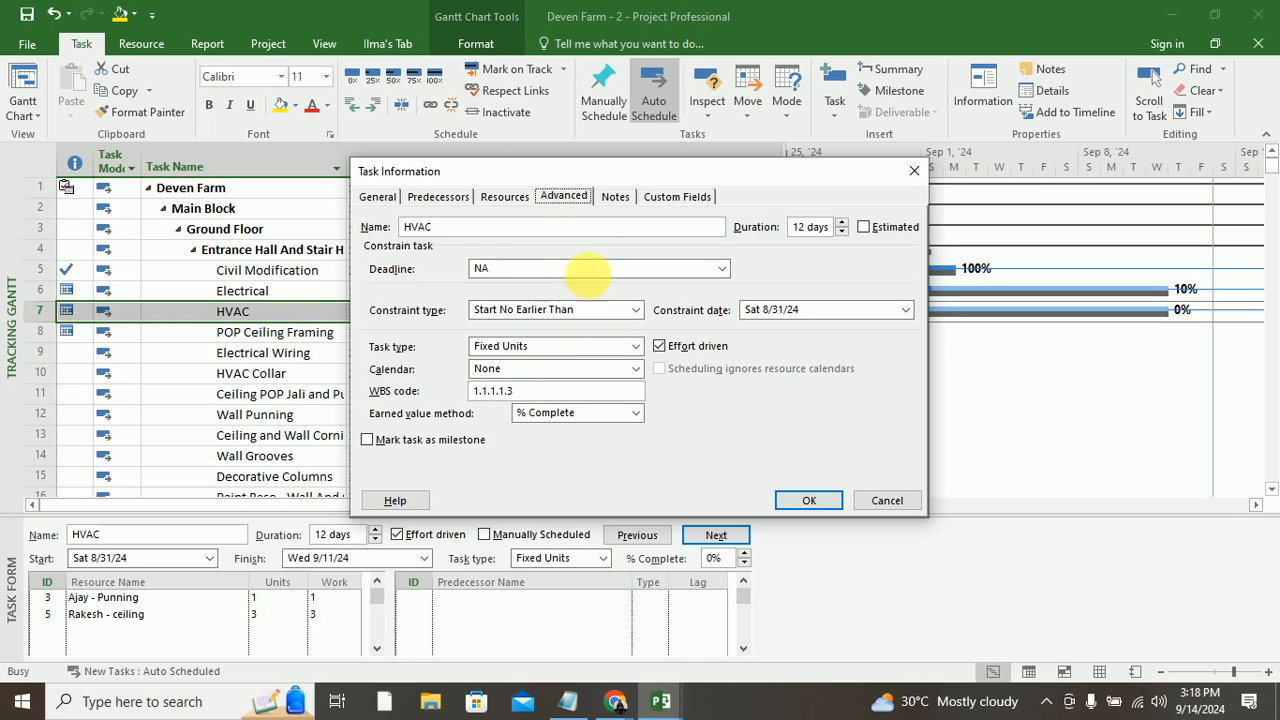
{"action": "left_click", "coordinate": [910, 172]}
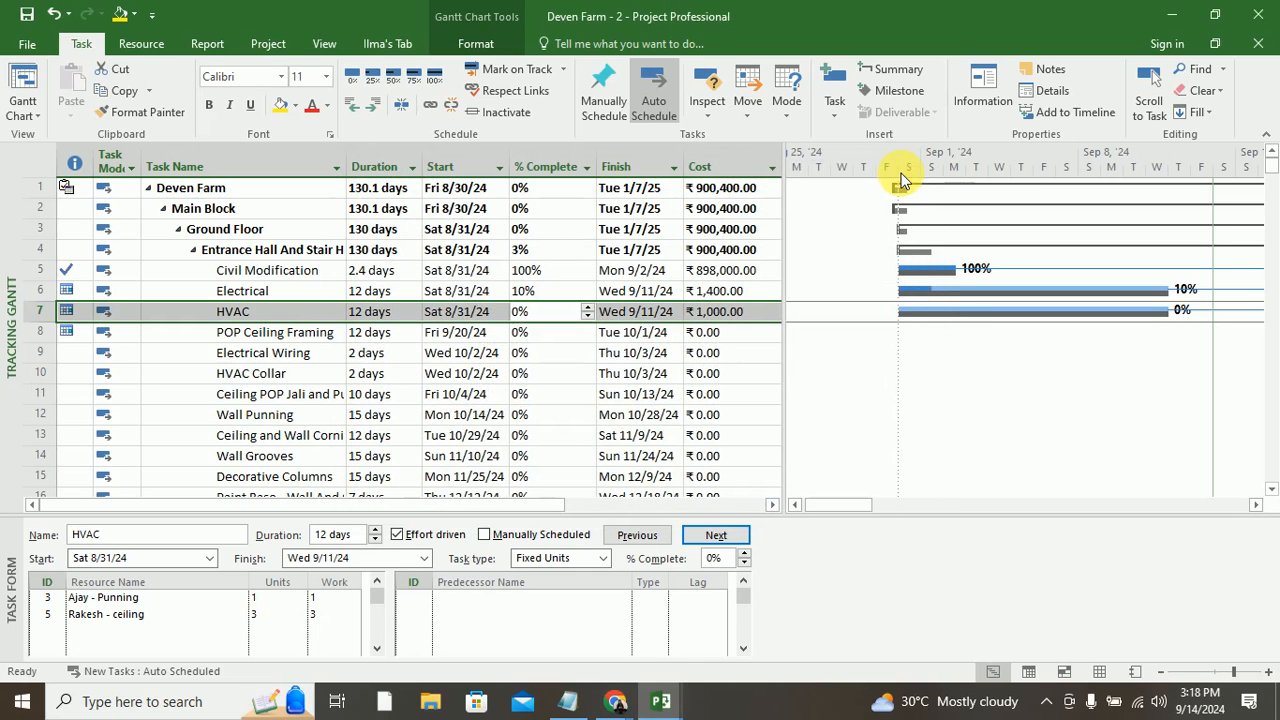
Step: Replace the Task Form in the details pane with the Task Details Form and enlarge that pane
{"action": "left_click", "coordinate": [322, 44]}
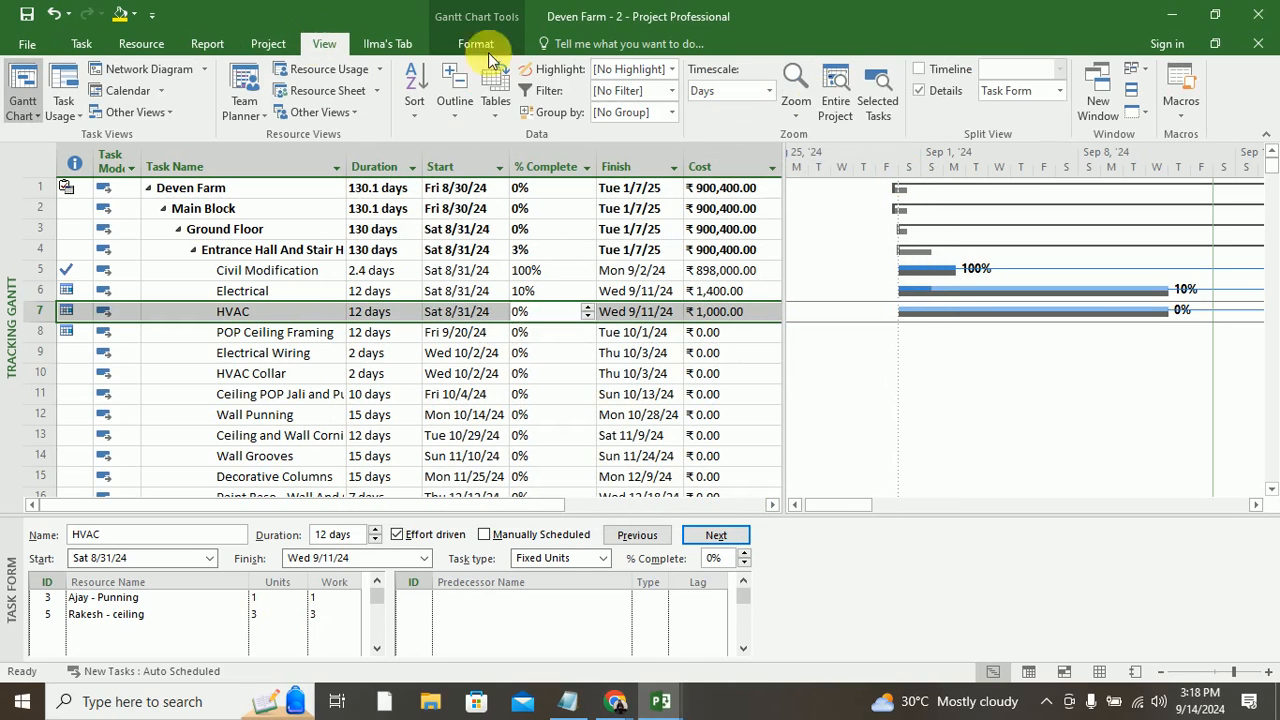
{"action": "left_click", "coordinate": [1059, 93]}
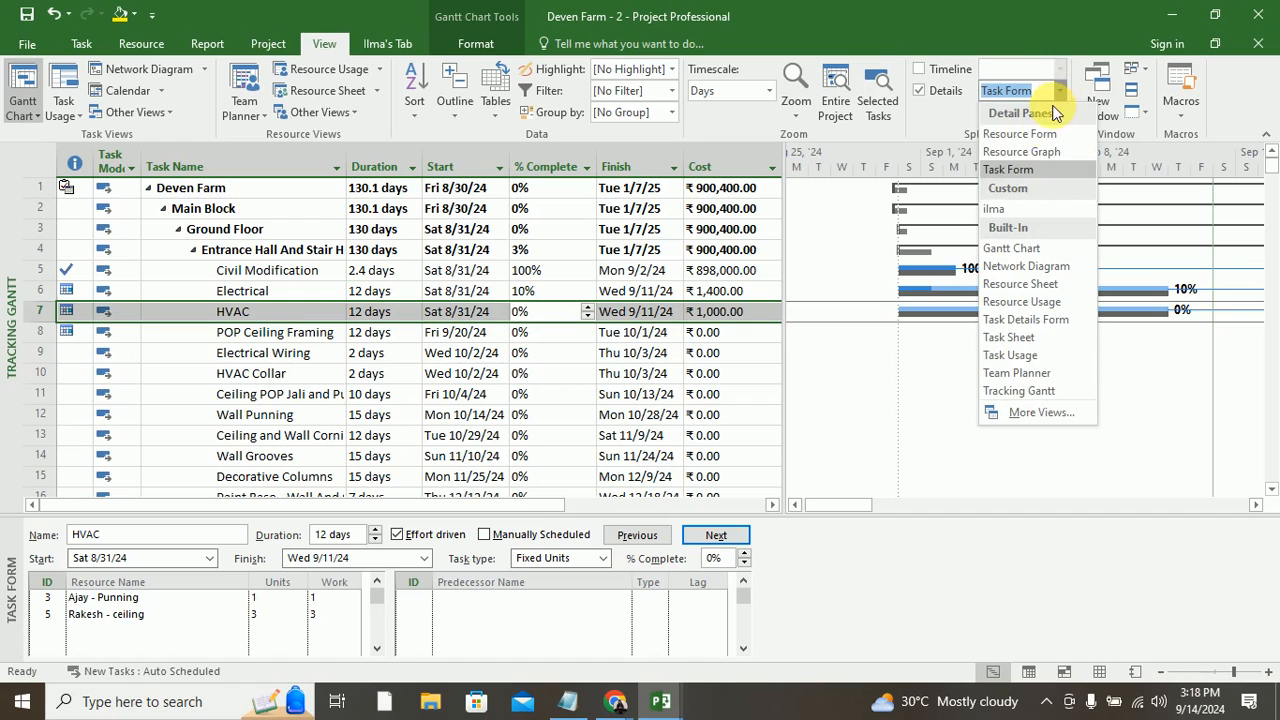
{"action": "left_click", "coordinate": [1040, 411]}
{"action": "left_click", "coordinate": [245, 136]}
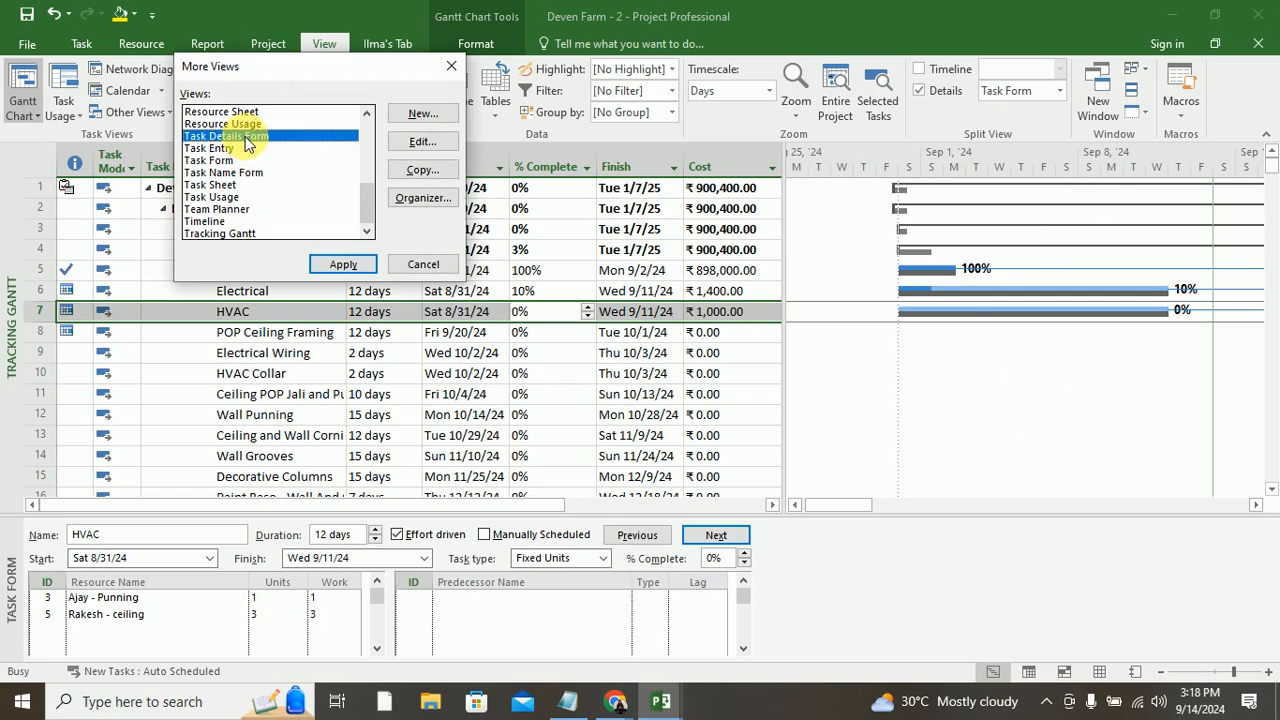
{"action": "left_click", "coordinate": [343, 264]}
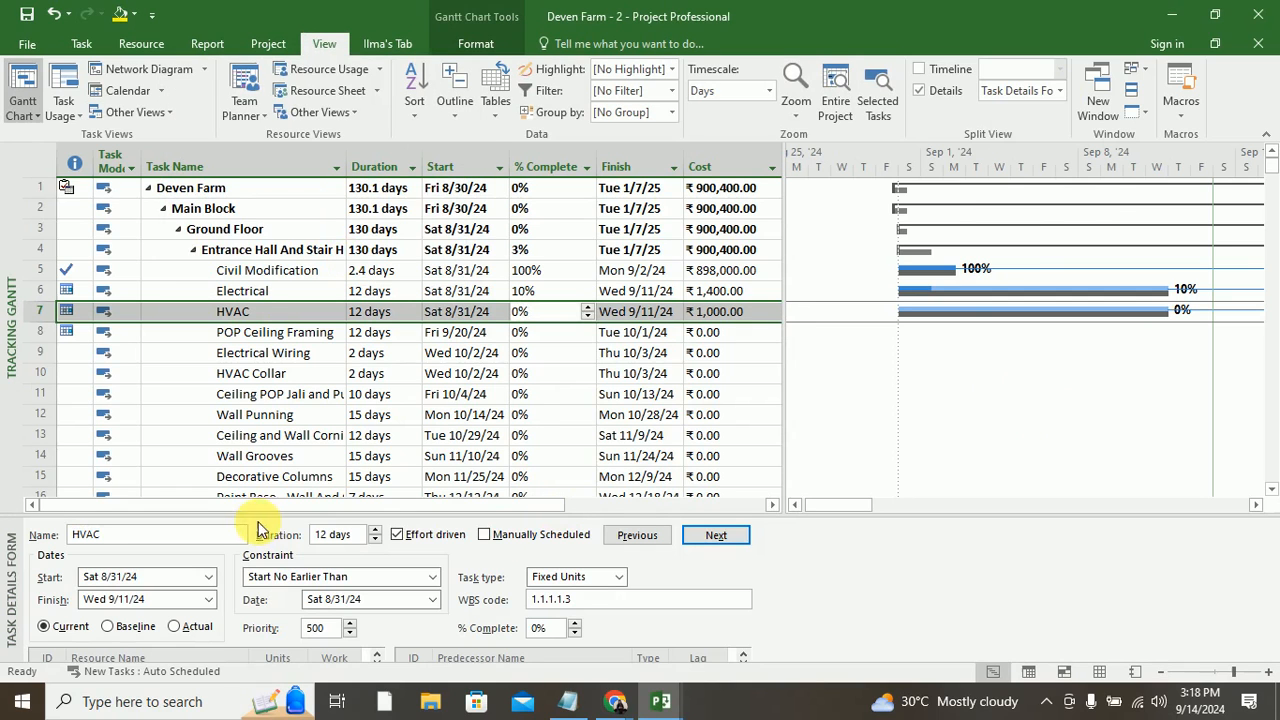
{"action": "left_click_drag", "start_coordinate": [516, 528], "coordinate": [516, 432]}
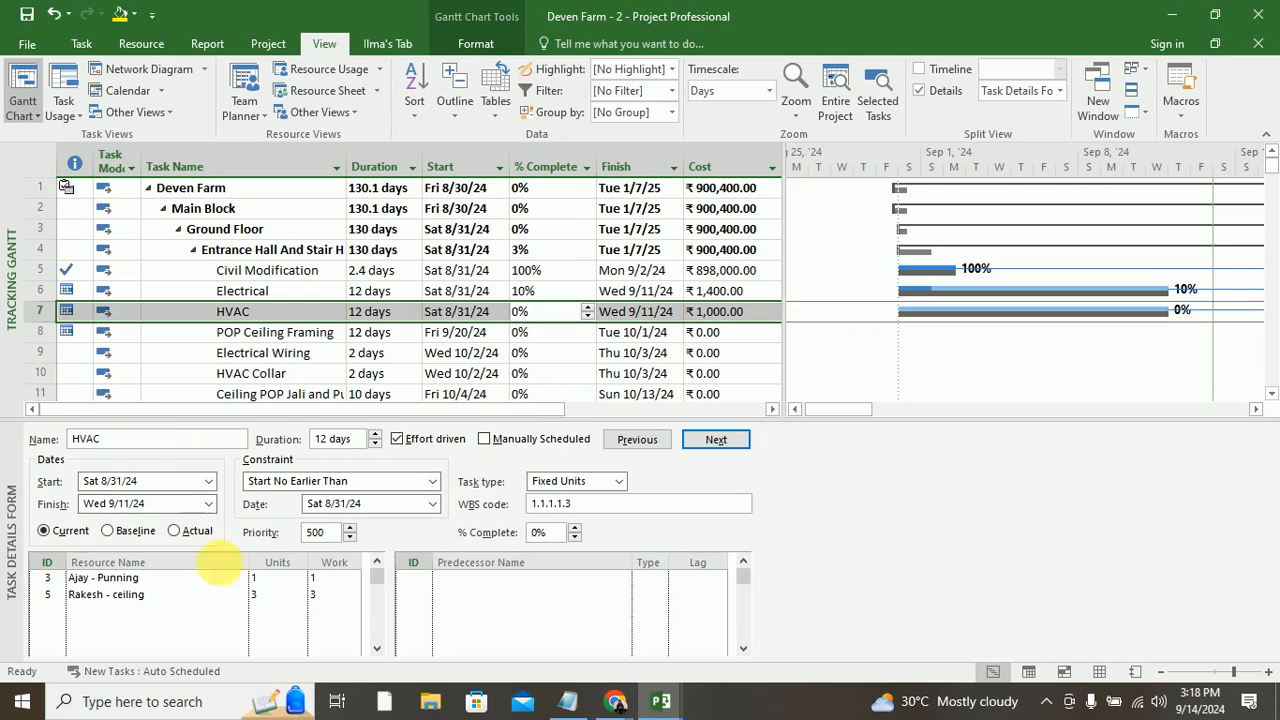
Step: Compare the HVAC task's baseline and current dates and check its task type options, keeping Fixed Units
{"action": "left_click", "coordinate": [228, 577]}
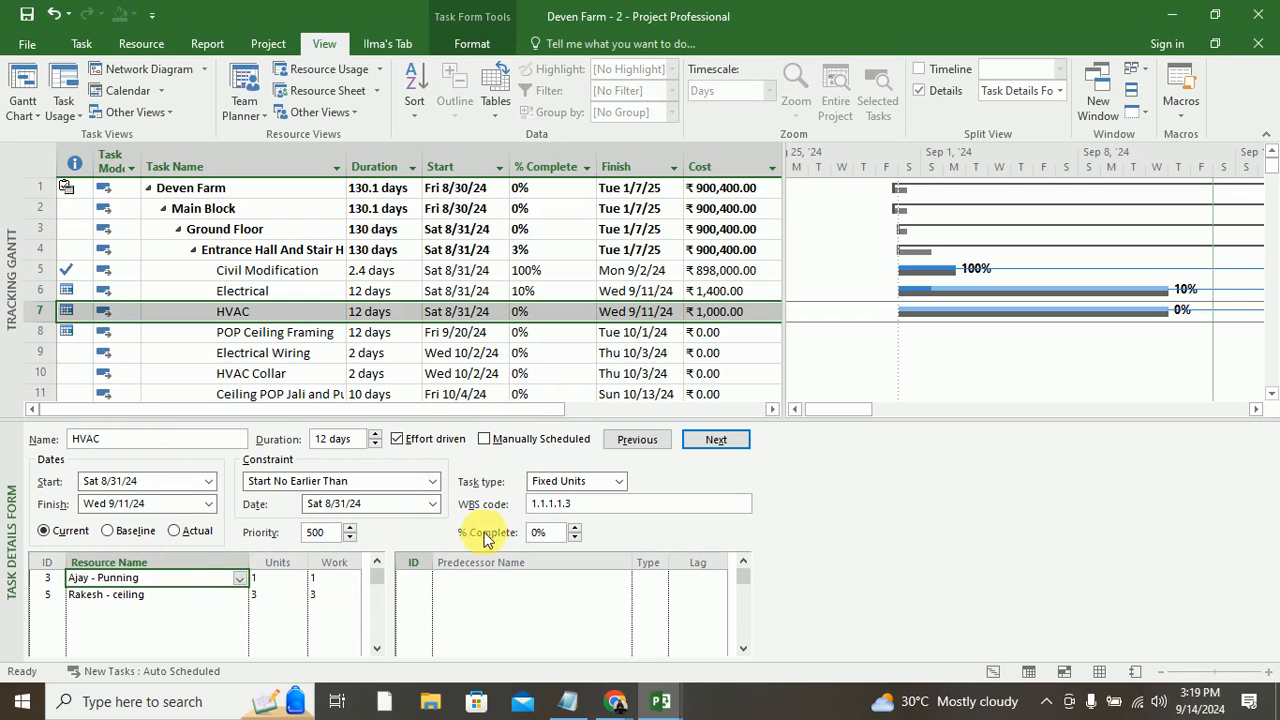
{"action": "left_click", "coordinate": [108, 531]}
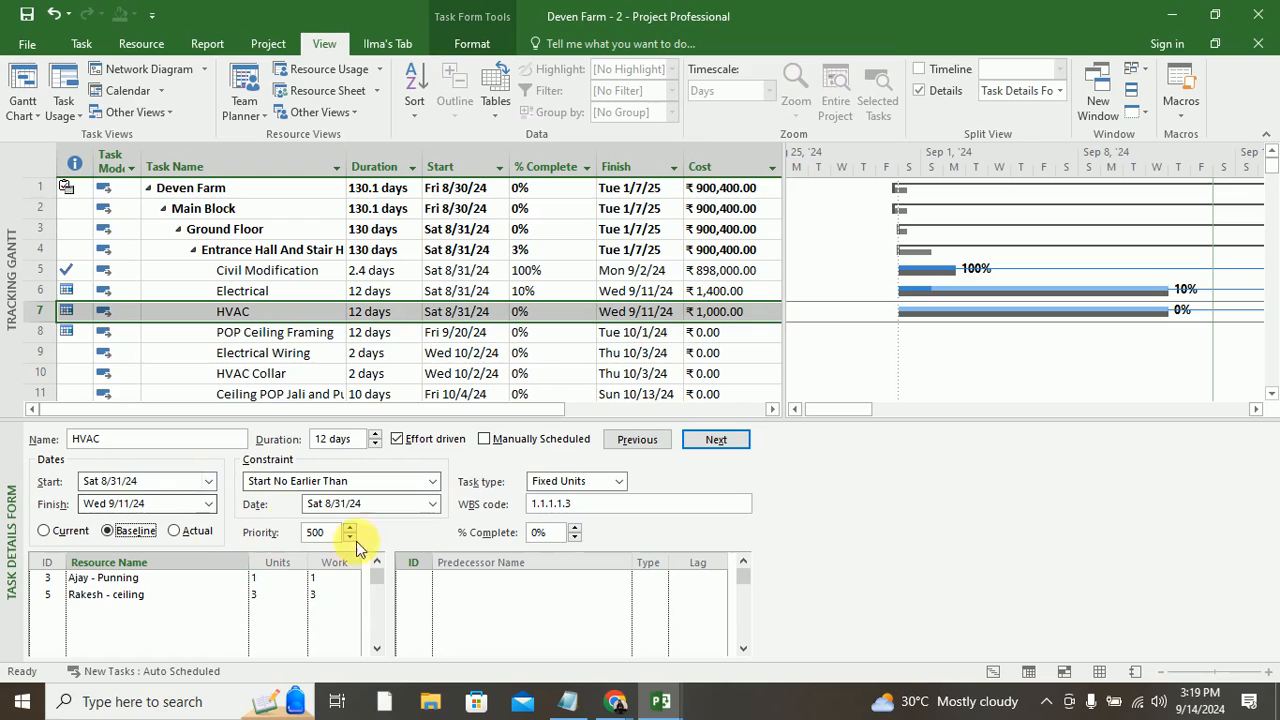
{"action": "left_click", "coordinate": [50, 532]}
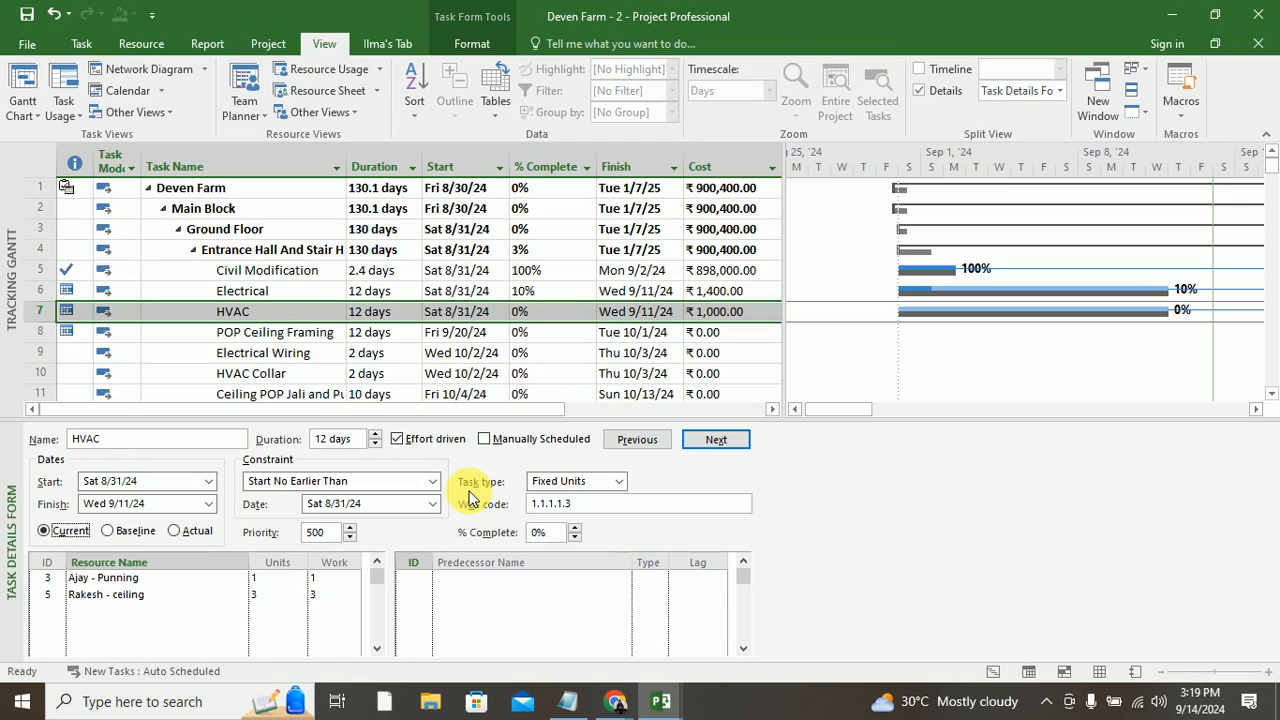
{"action": "left_click", "coordinate": [141, 44]}
{"action": "left_click", "coordinate": [265, 44]}
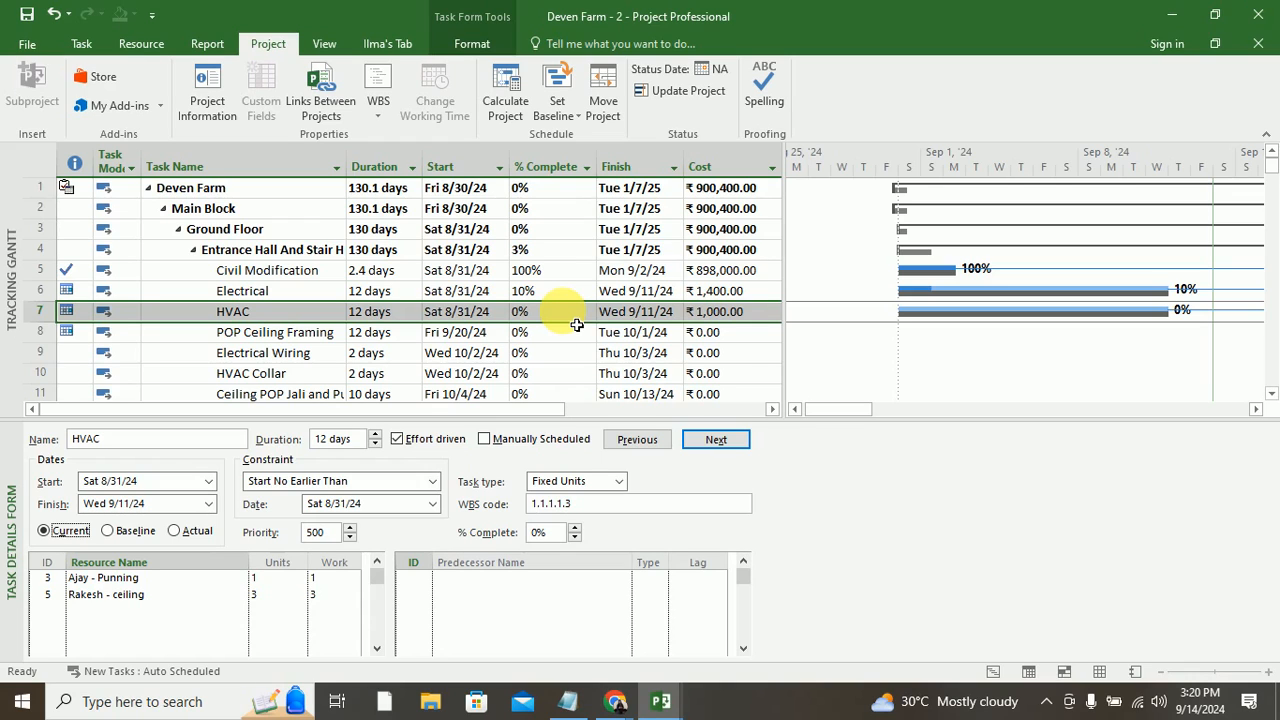
{"action": "left_click", "coordinate": [620, 481]}
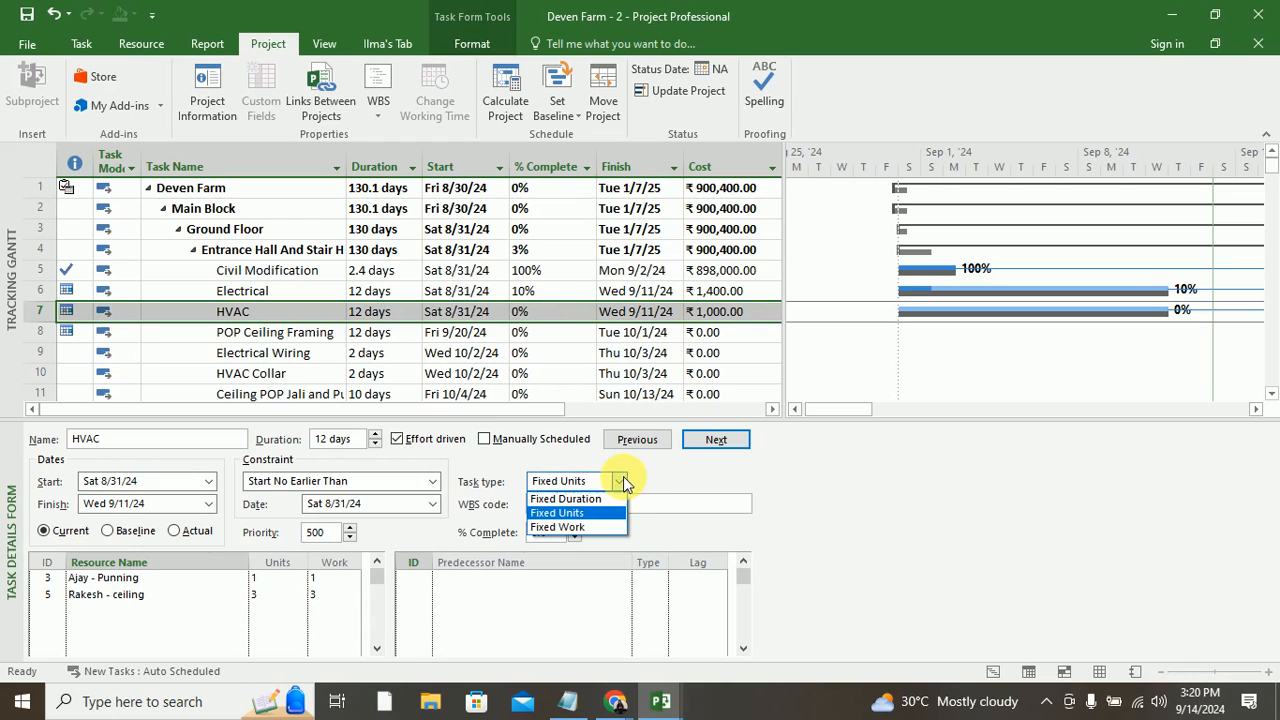
{"action": "left_click", "coordinate": [572, 513]}
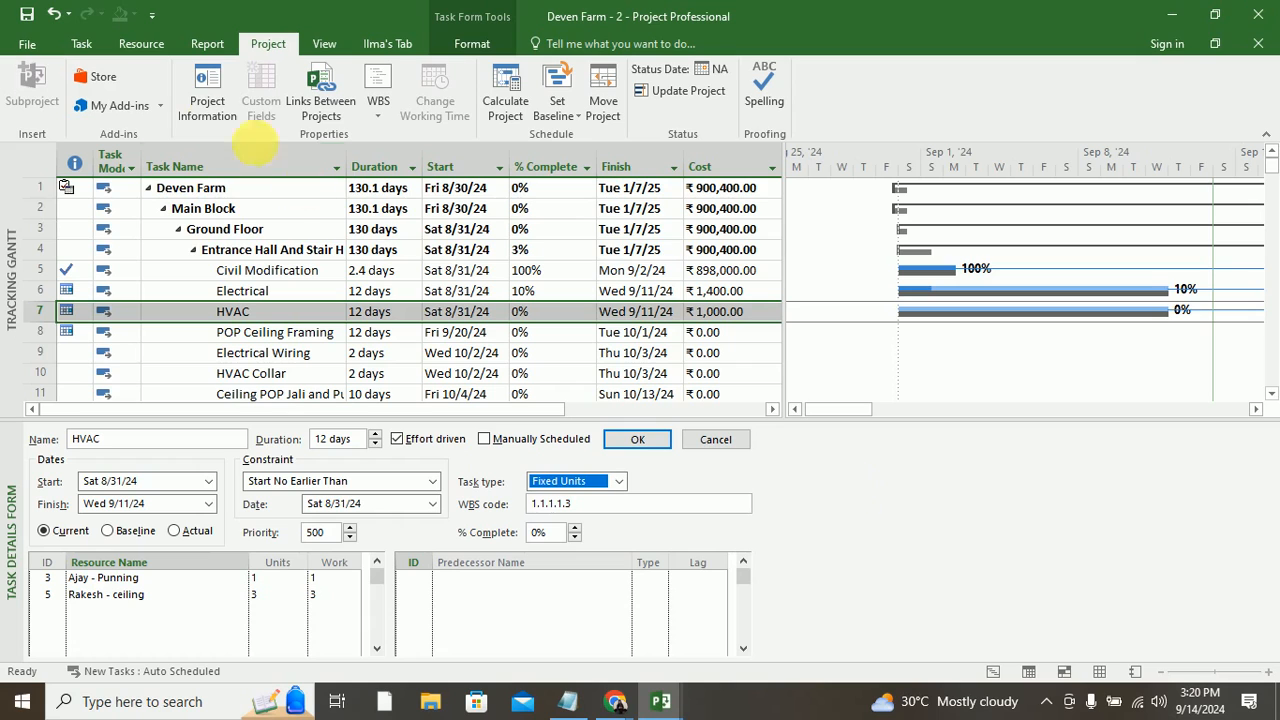
Step: Show the Resource Sheet in the details pane to examine the resources assigned to HVAC
{"action": "left_click", "coordinate": [84, 44]}
{"action": "left_click", "coordinate": [22, 118]}
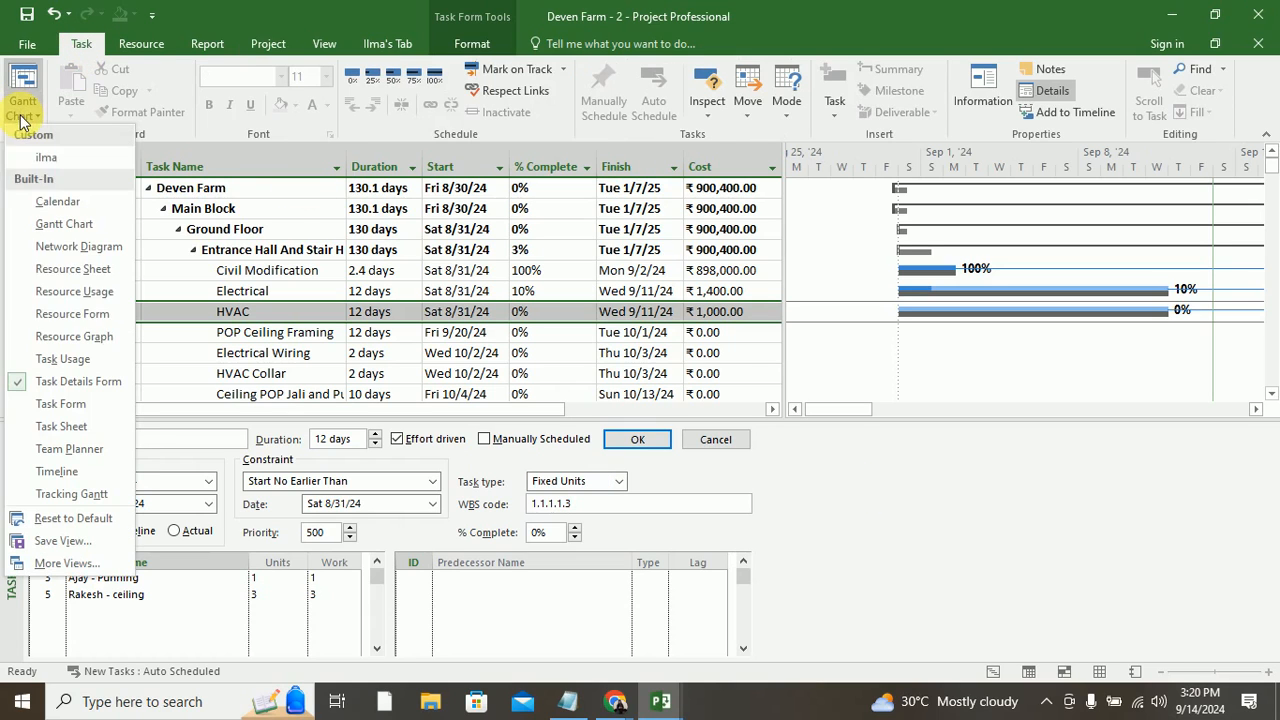
{"action": "left_click", "coordinate": [100, 287]}
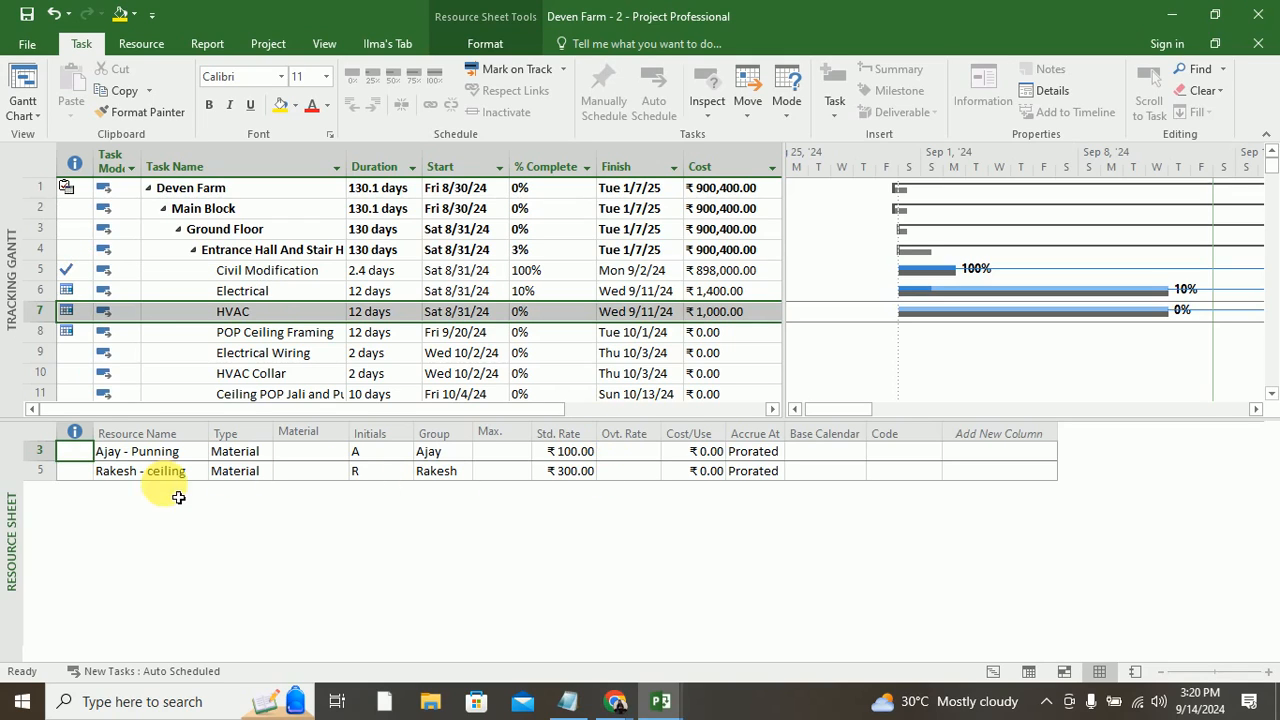
{"action": "left_click", "coordinate": [170, 451]}
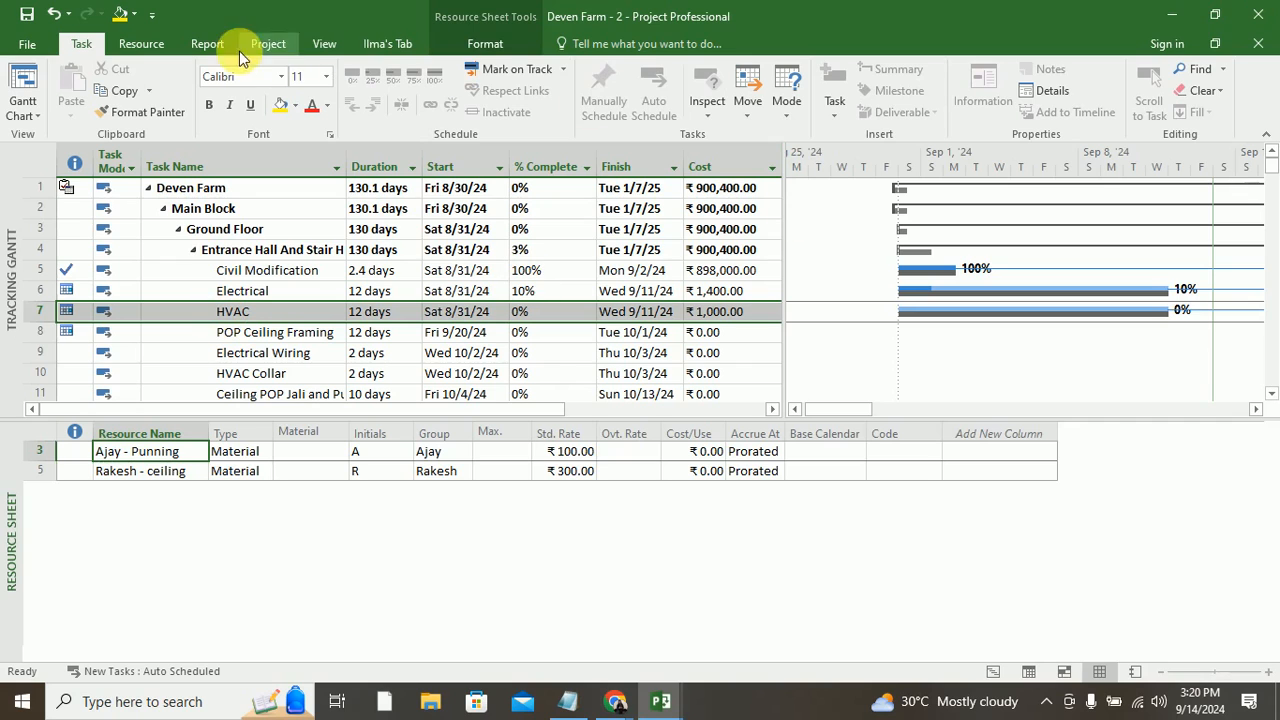
Step: Hide the details pane and inspect the Civil Modification task's cost and the Electrical task's bar in the chart
{"action": "left_click", "coordinate": [318, 46]}
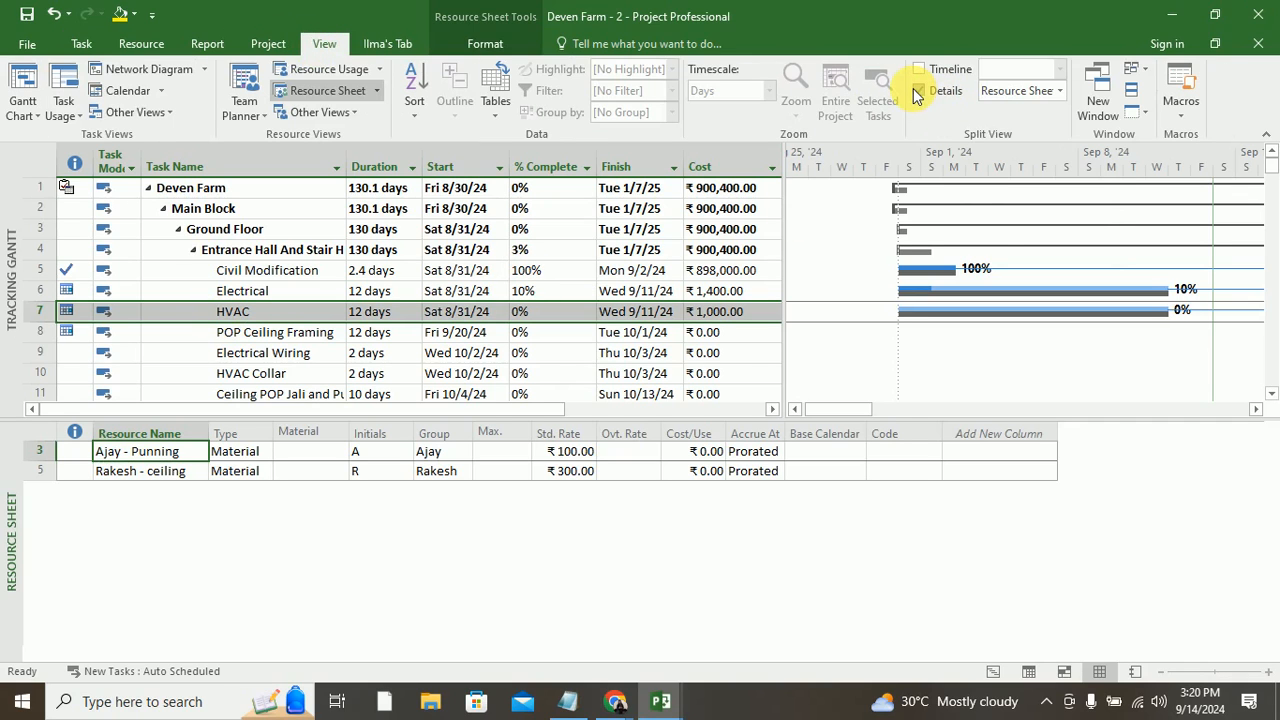
{"action": "left_click", "coordinate": [918, 91]}
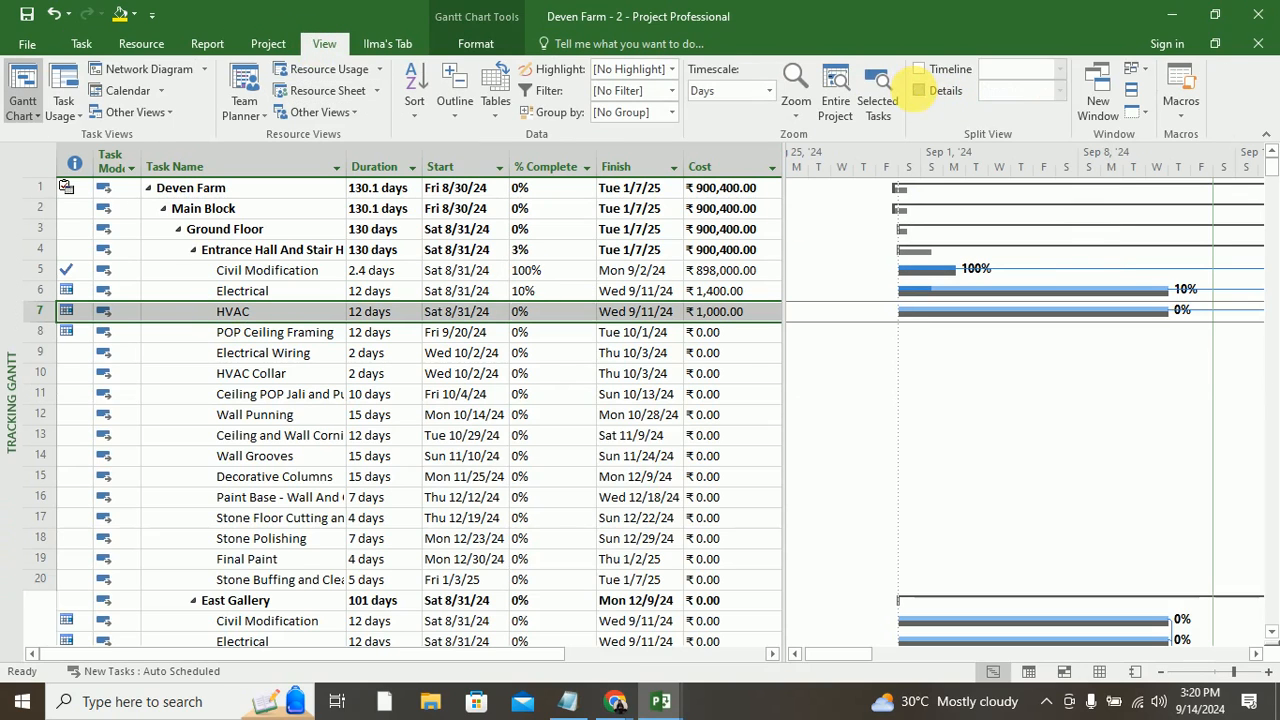
{"action": "left_click", "coordinate": [78, 44]}
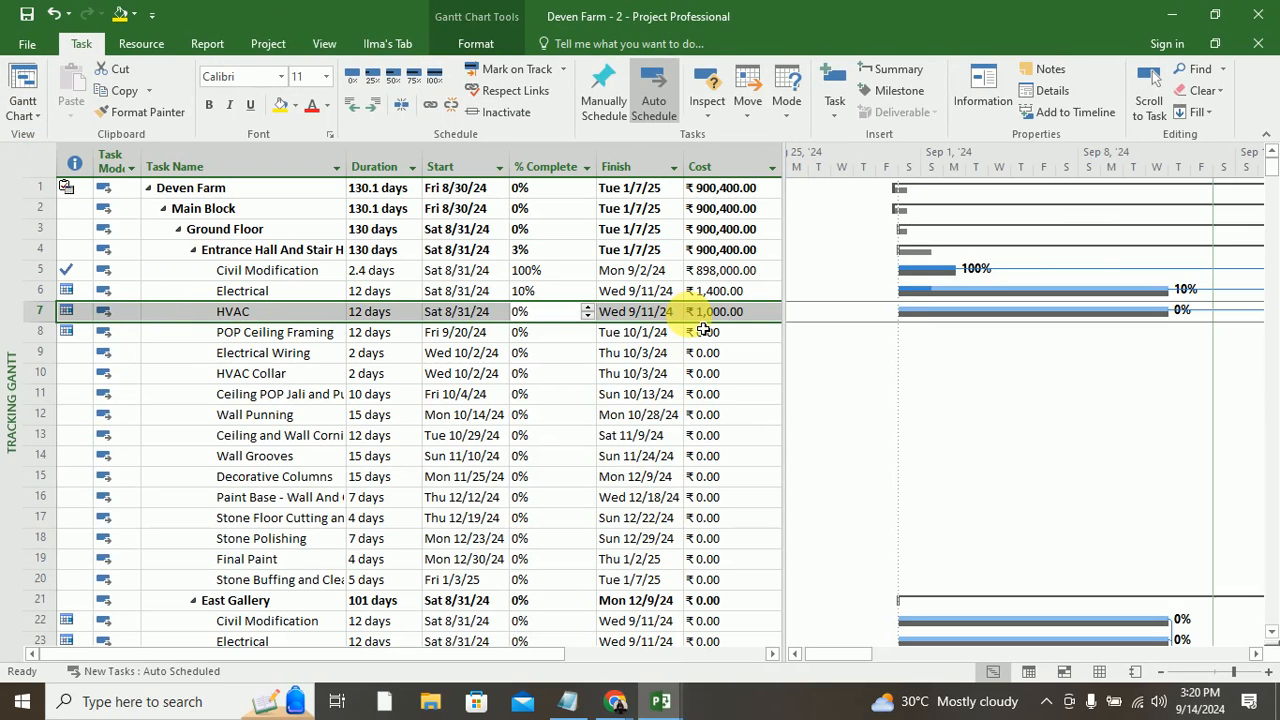
{"action": "left_click", "coordinate": [718, 270]}
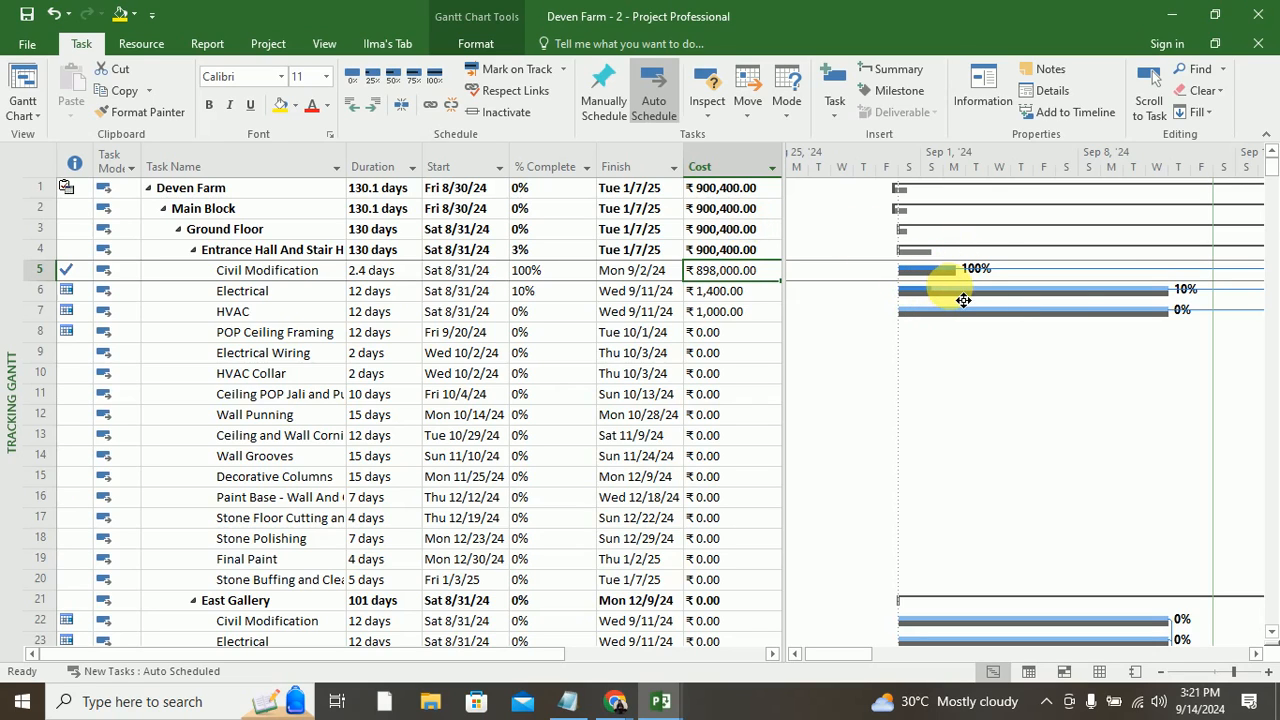
{"action": "mouse_move", "coordinate": [972, 304]}
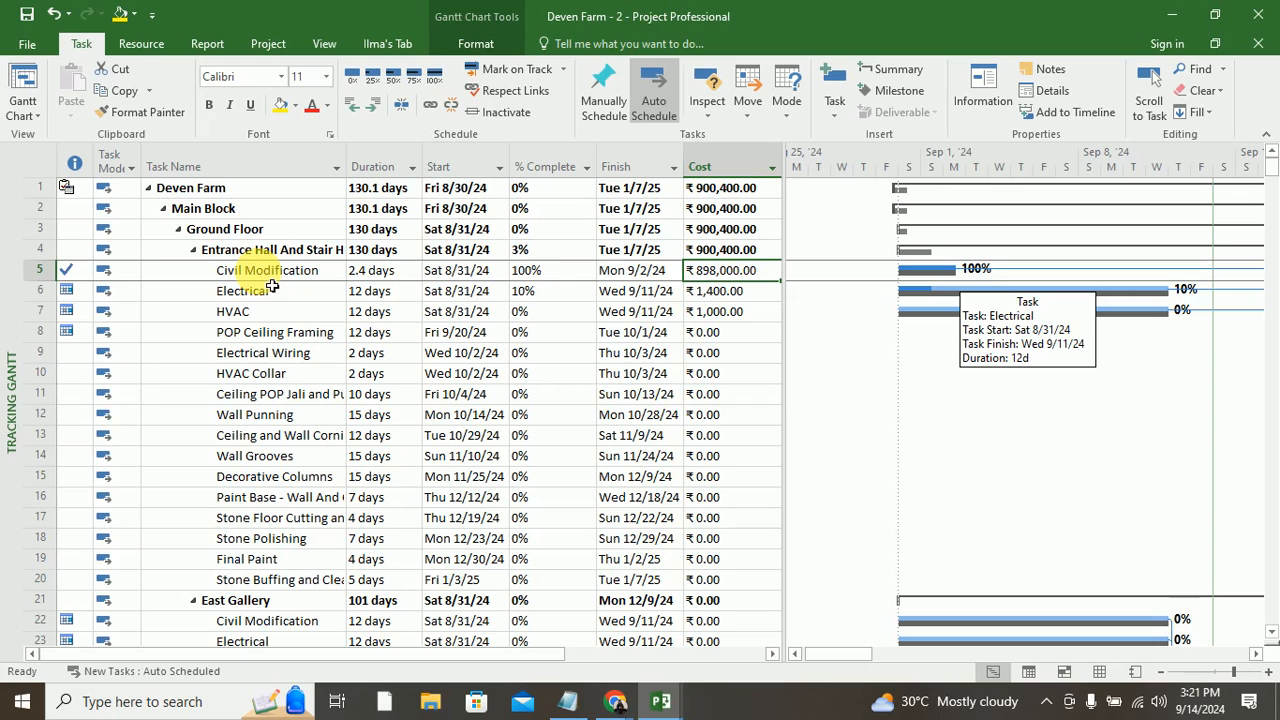
Step: Show the details pane with the Task Form for the Civil Modification task
{"action": "left_click", "coordinate": [321, 41]}
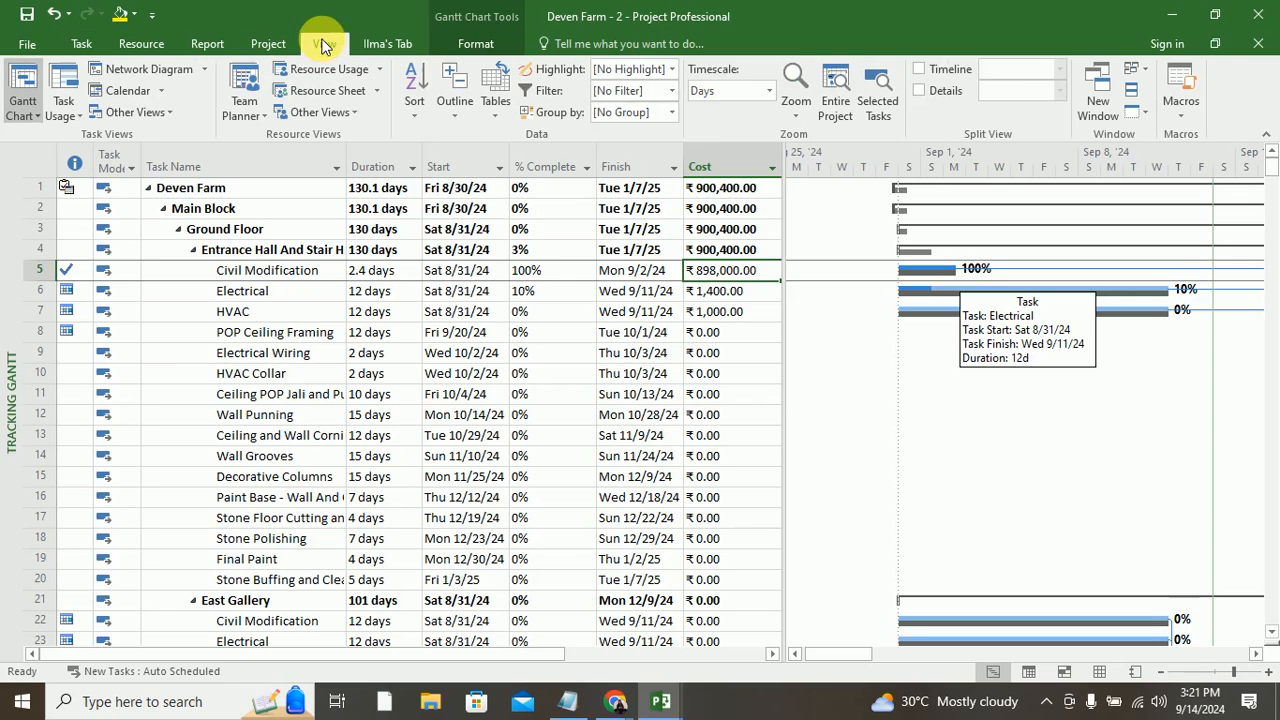
{"action": "left_click", "coordinate": [919, 90]}
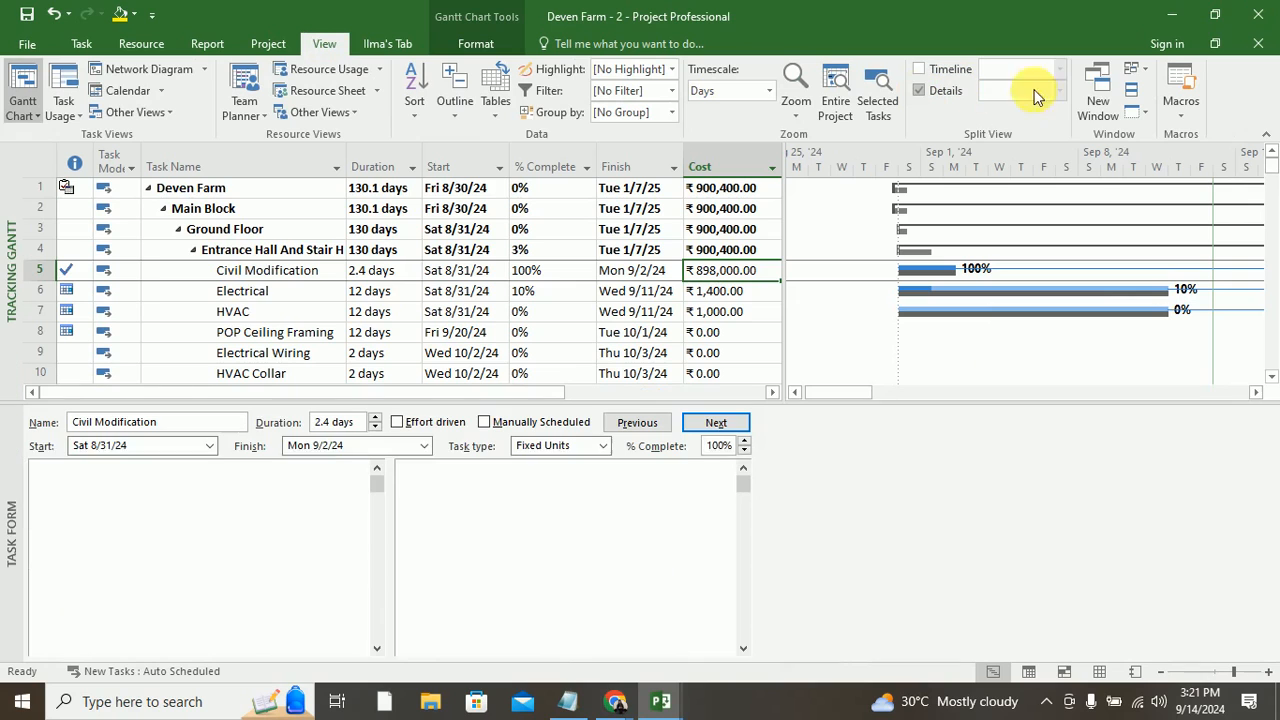
Step: Show the Task Details Form for Civil Modification in the details pane and inspect the first contractor's assigned units
{"action": "left_click", "coordinate": [1061, 91]}
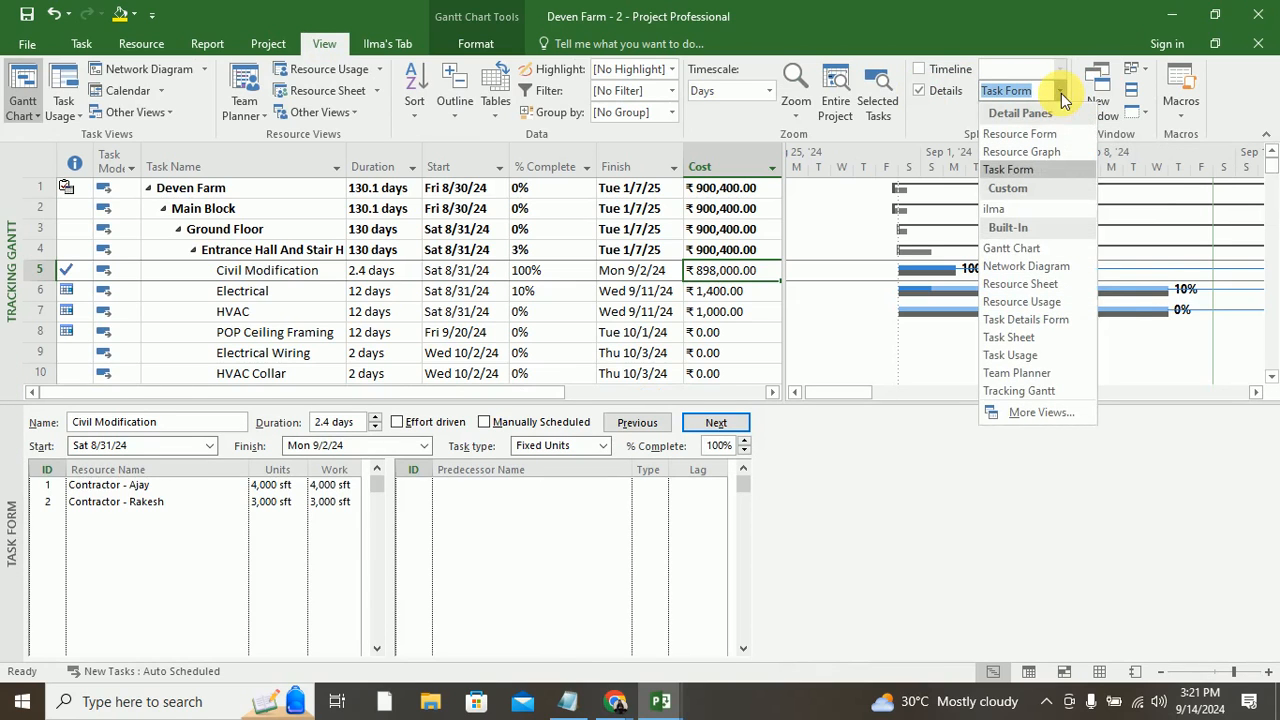
{"action": "left_click", "coordinate": [1045, 413]}
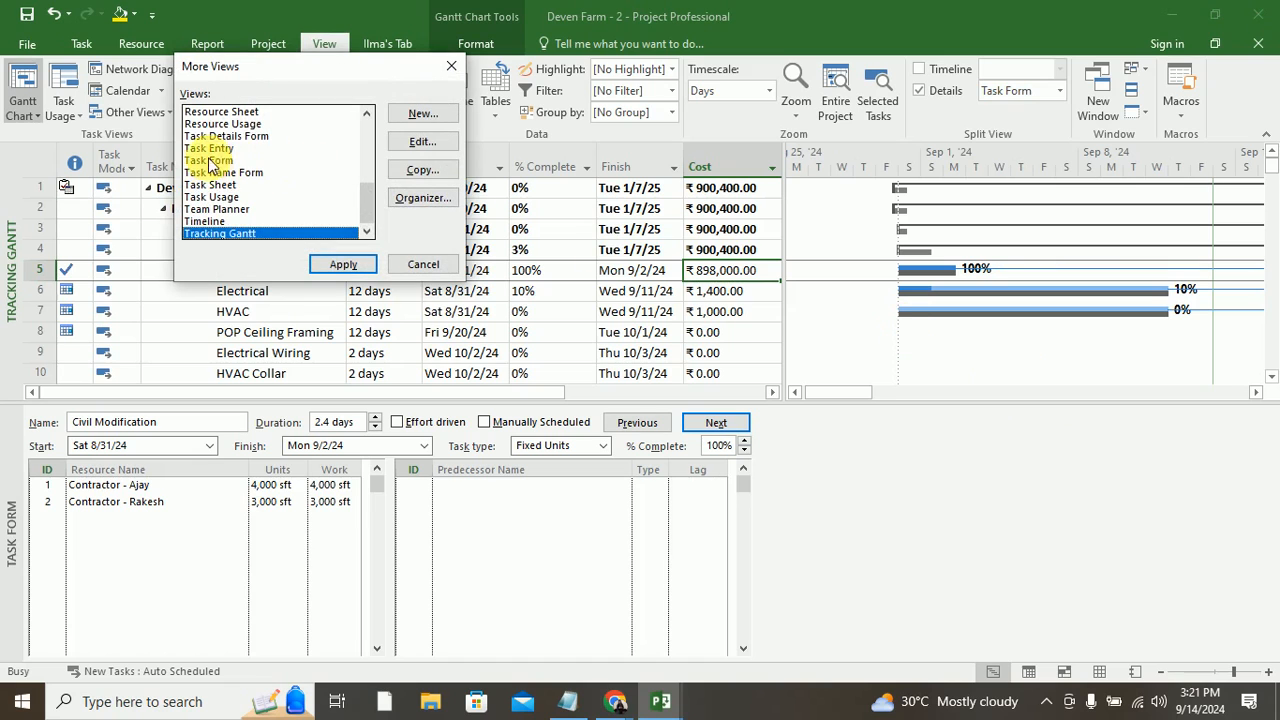
{"action": "left_click", "coordinate": [221, 137]}
{"action": "left_click", "coordinate": [343, 264]}
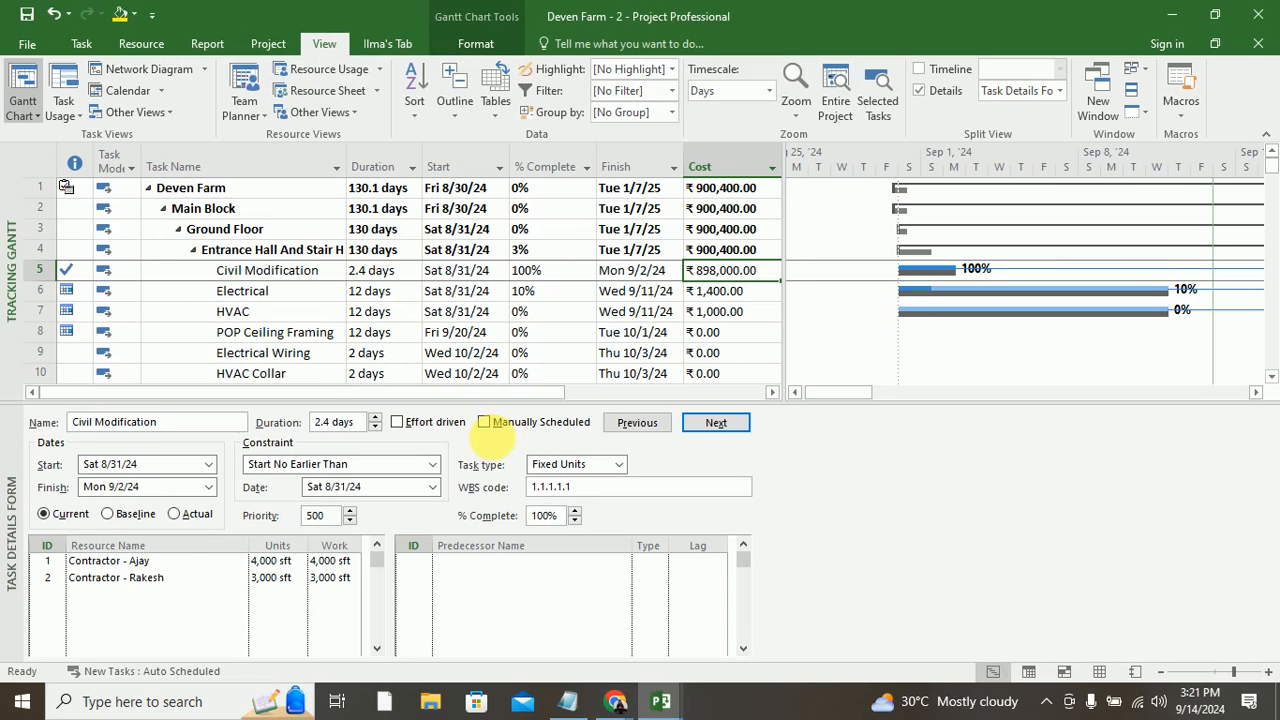
{"action": "left_click", "coordinate": [270, 561]}
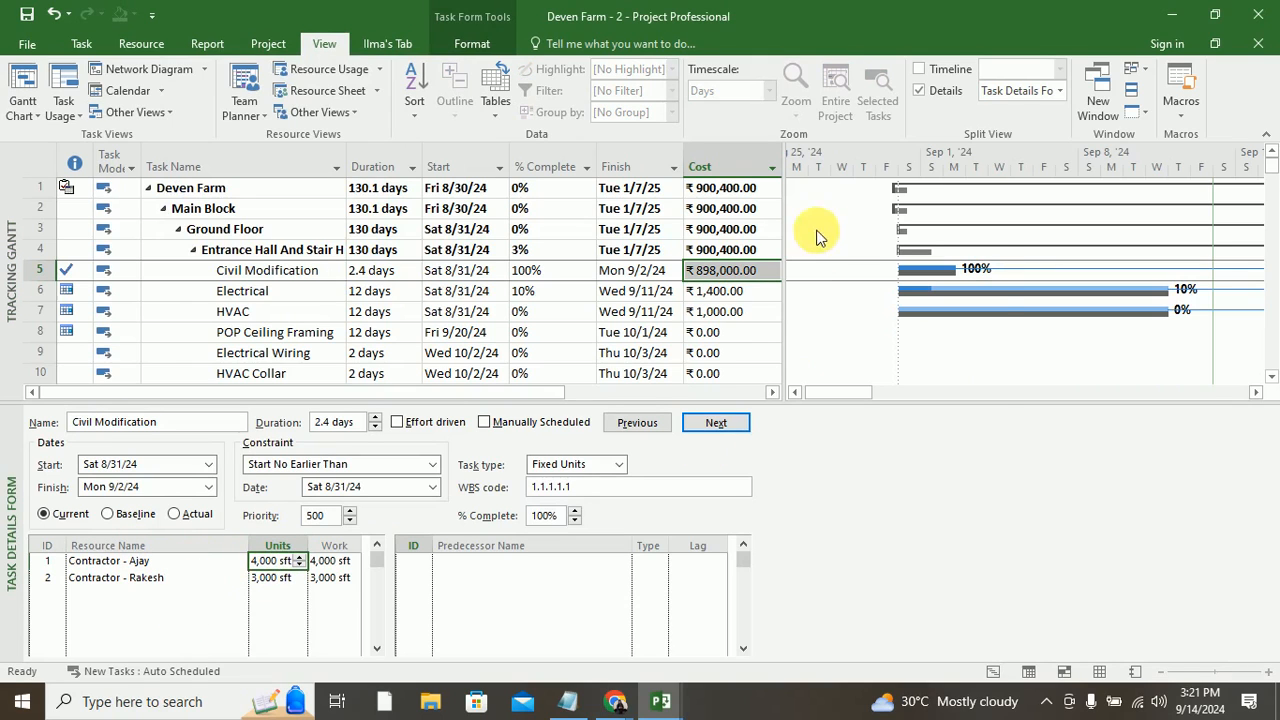
{"action": "right_click", "coordinate": [848, 231]}
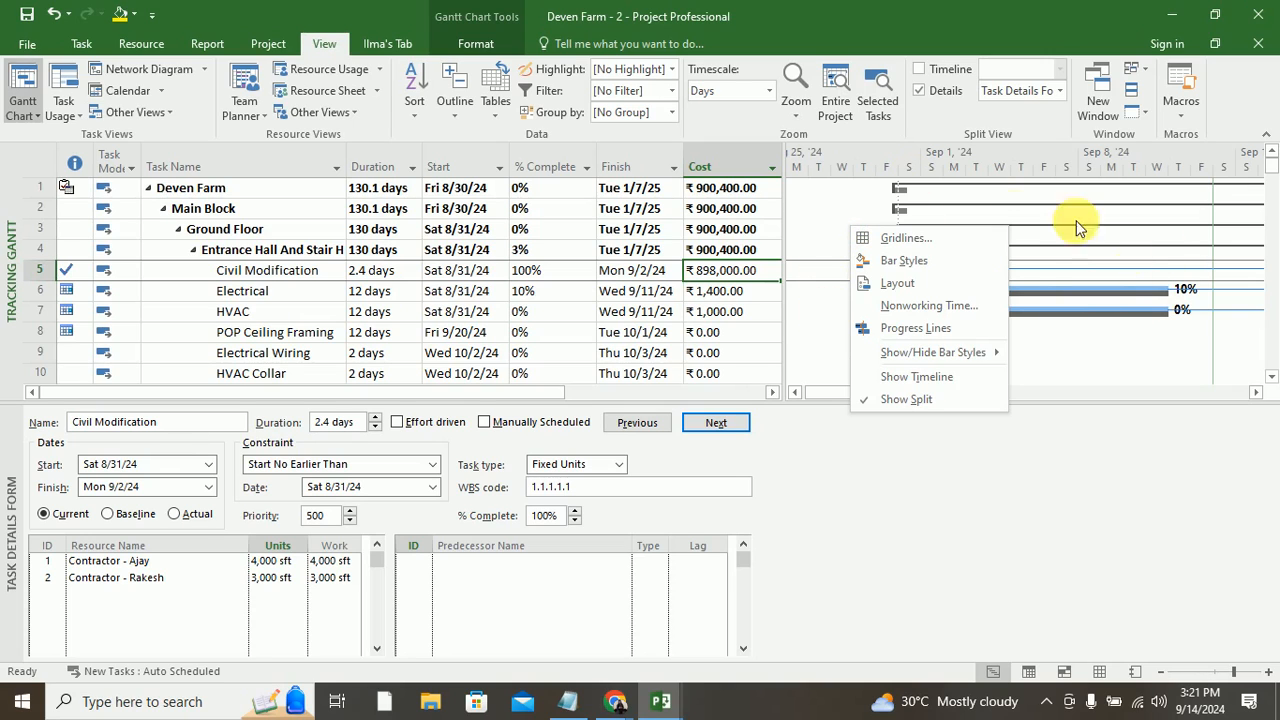
{"action": "left_click", "coordinate": [834, 209]}
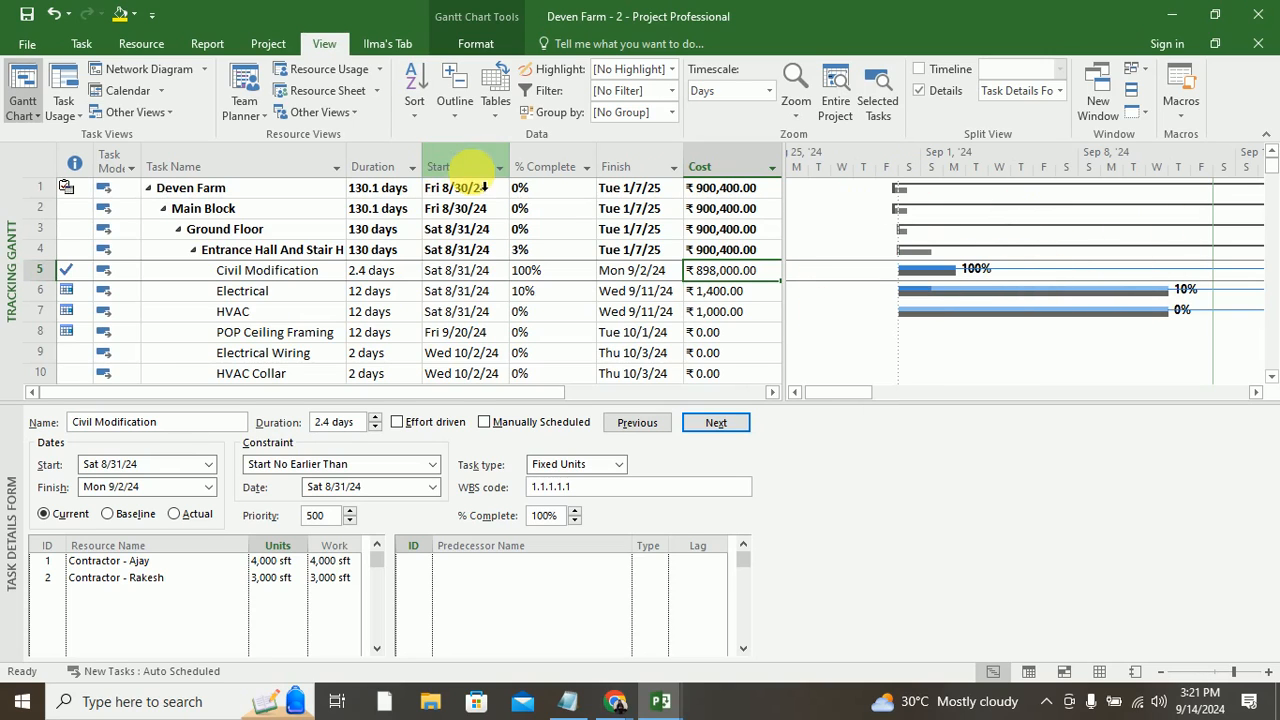
Step: Try to insert a units column before the Finish column, looking through the available fields for a match
{"action": "right_click", "coordinate": [660, 168]}
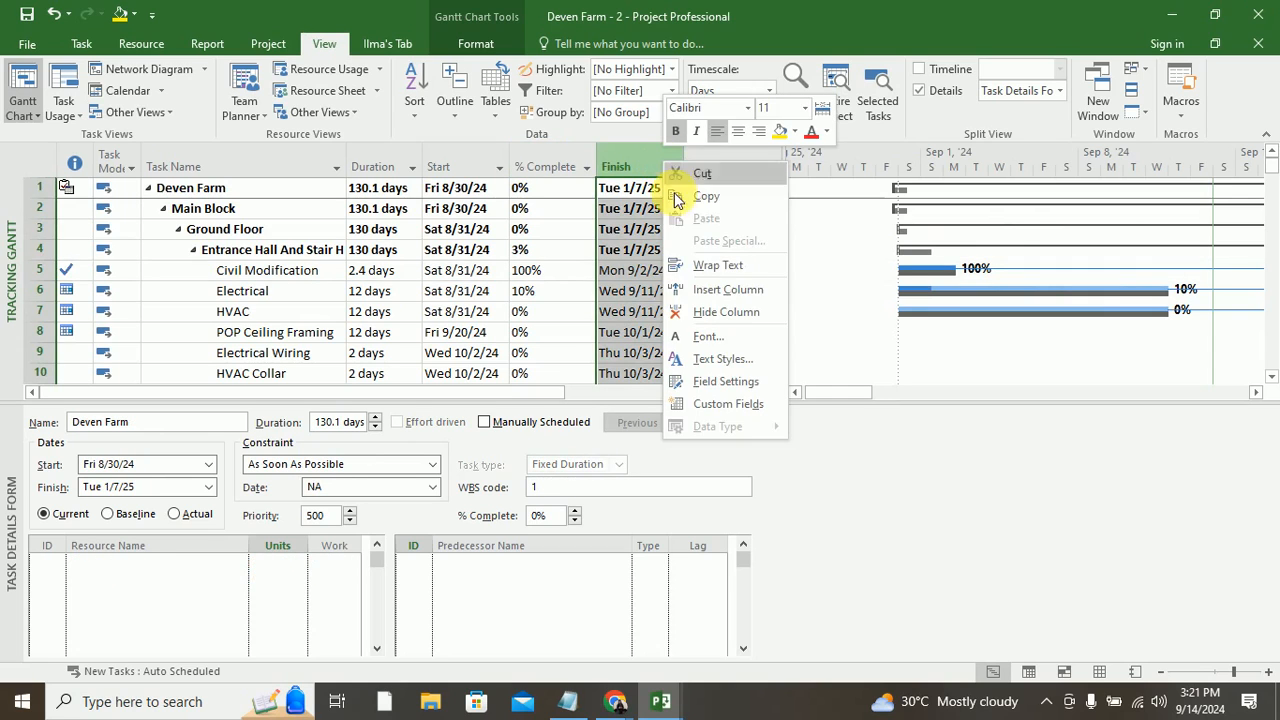
{"action": "left_click", "coordinate": [718, 290]}
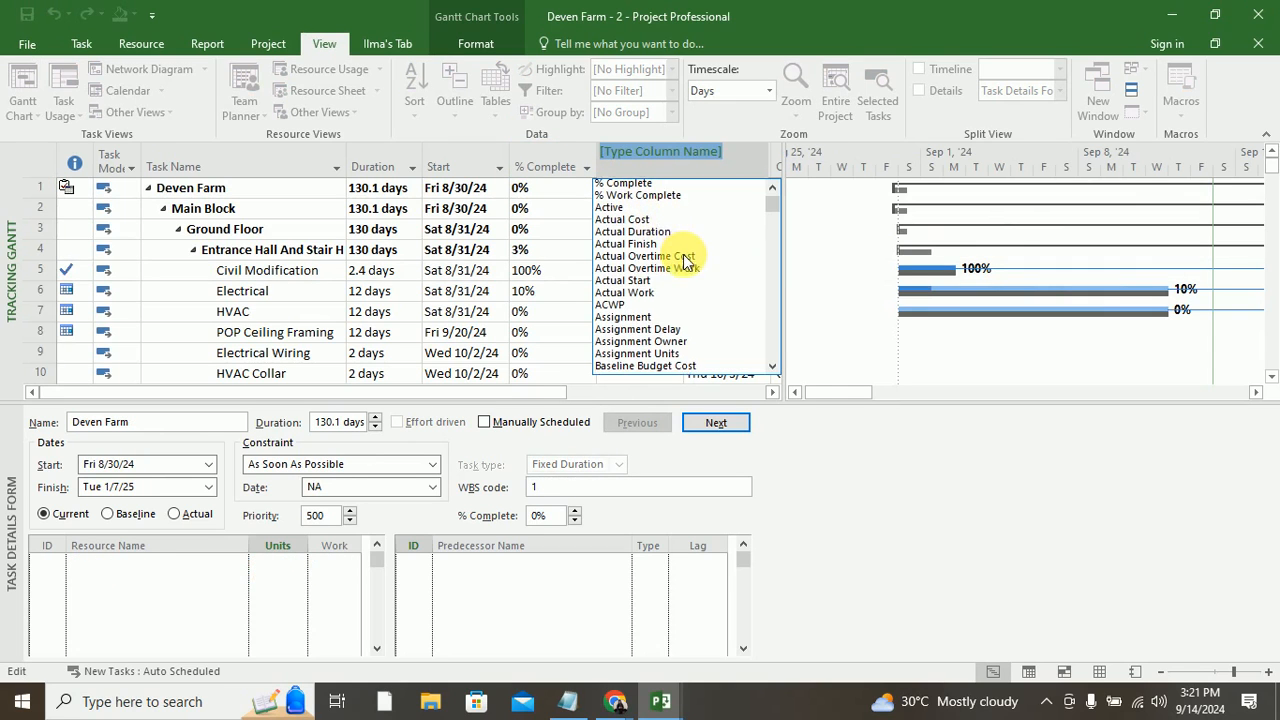
{"action": "scroll", "coordinate": [684, 258], "scroll_direction": "down", "scroll_amount": 2}
{"action": "scroll", "coordinate": [684, 258], "scroll_direction": "down", "scroll_amount": 9}
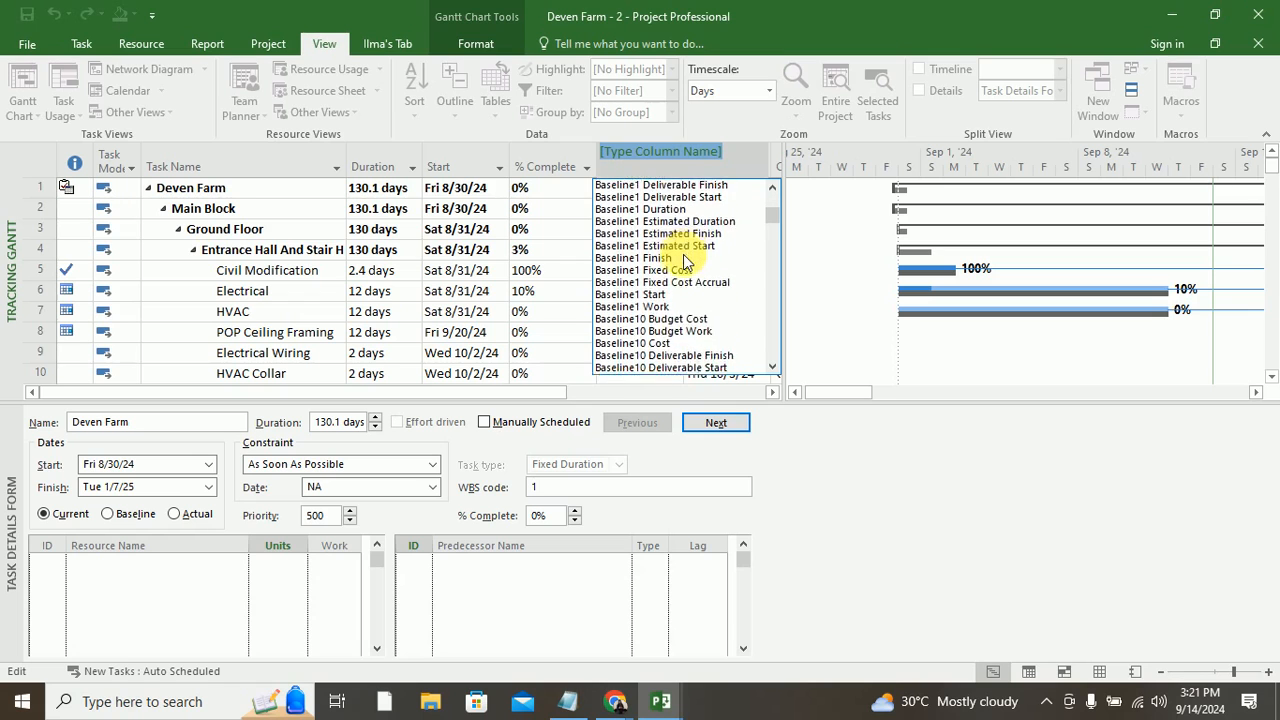
{"action": "scroll", "coordinate": [684, 258], "scroll_direction": "down", "scroll_amount": 20}
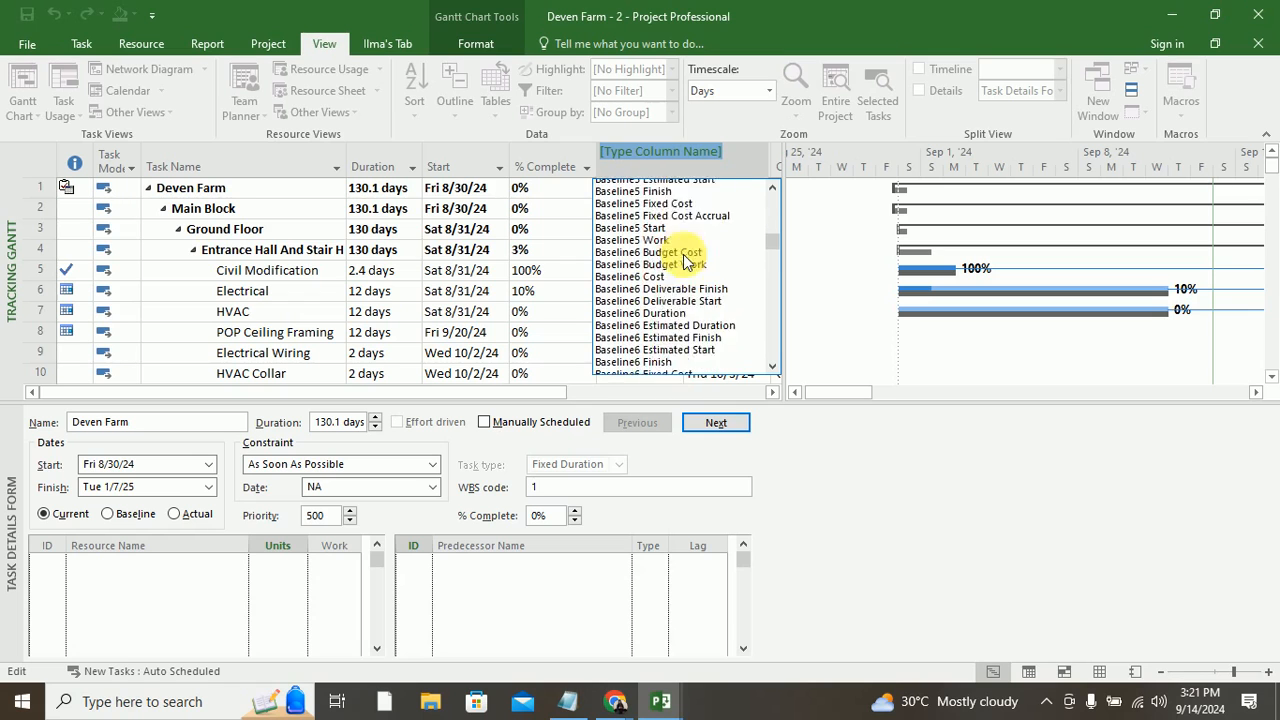
{"action": "scroll", "coordinate": [684, 258], "scroll_direction": "down", "scroll_amount": 20}
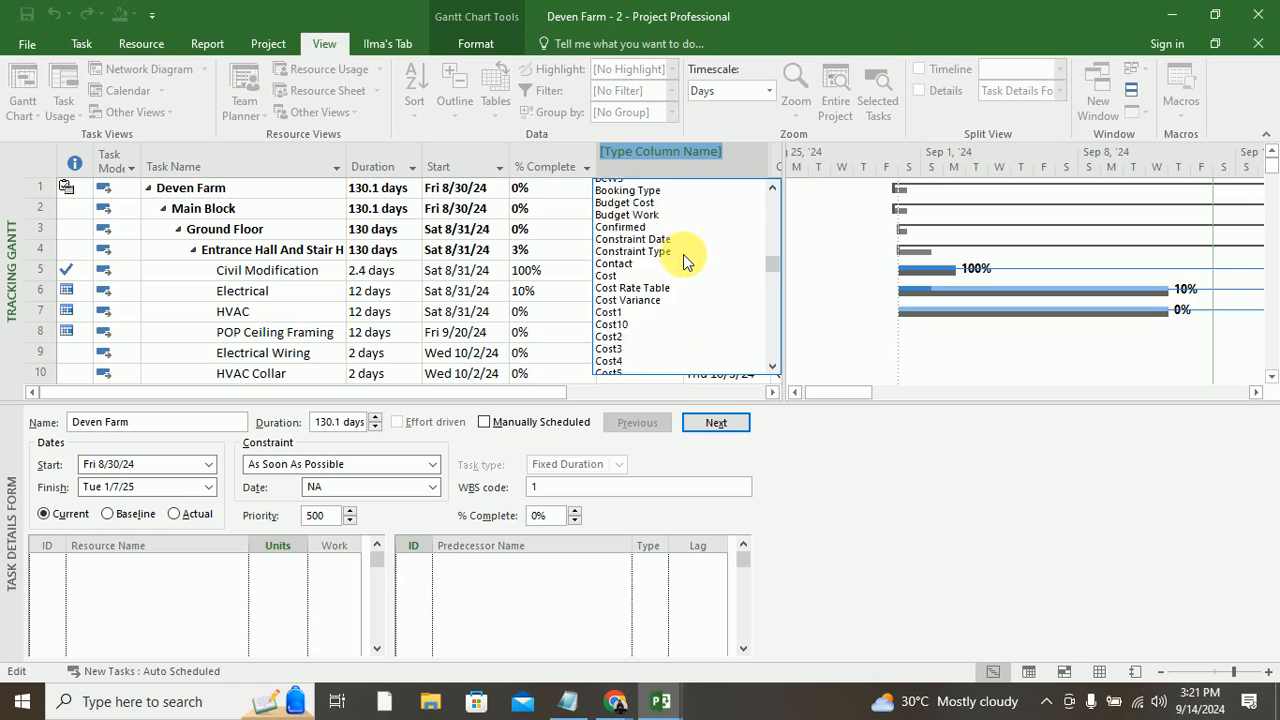
{"action": "scroll", "coordinate": [684, 258], "scroll_direction": "up", "scroll_amount": 2}
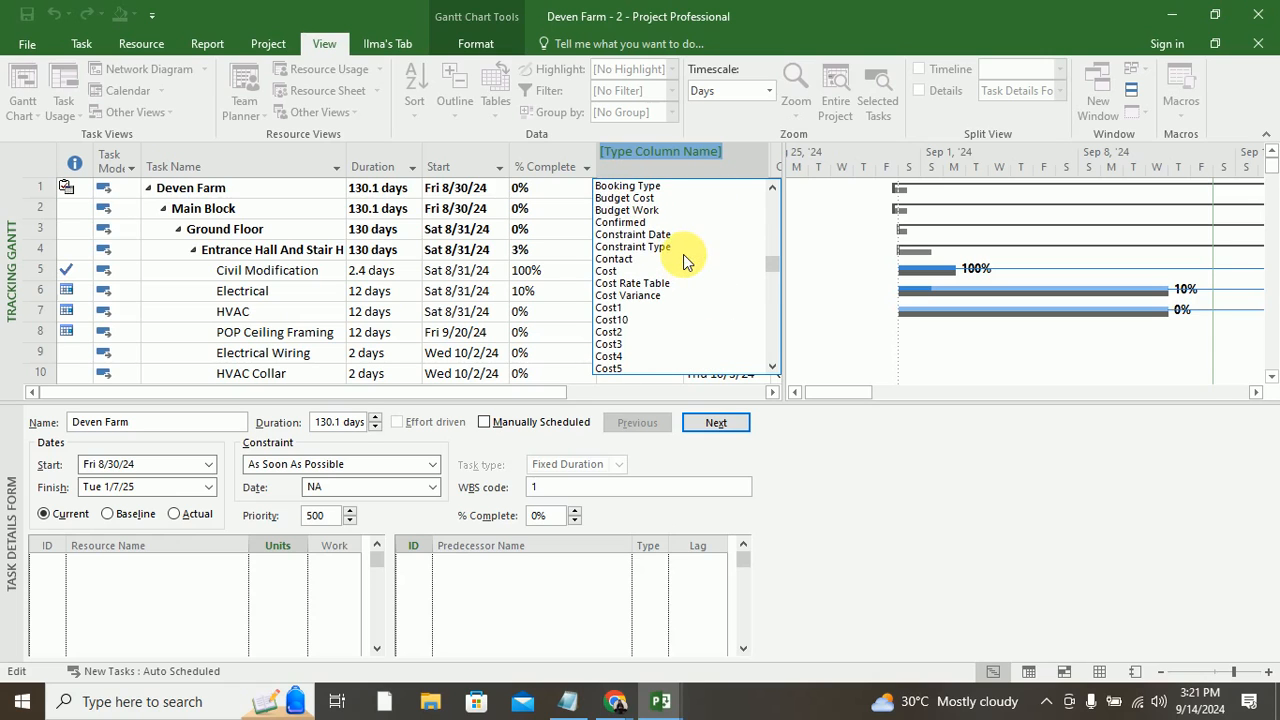
{"action": "scroll", "coordinate": [684, 258], "scroll_direction": "down", "scroll_amount": 12}
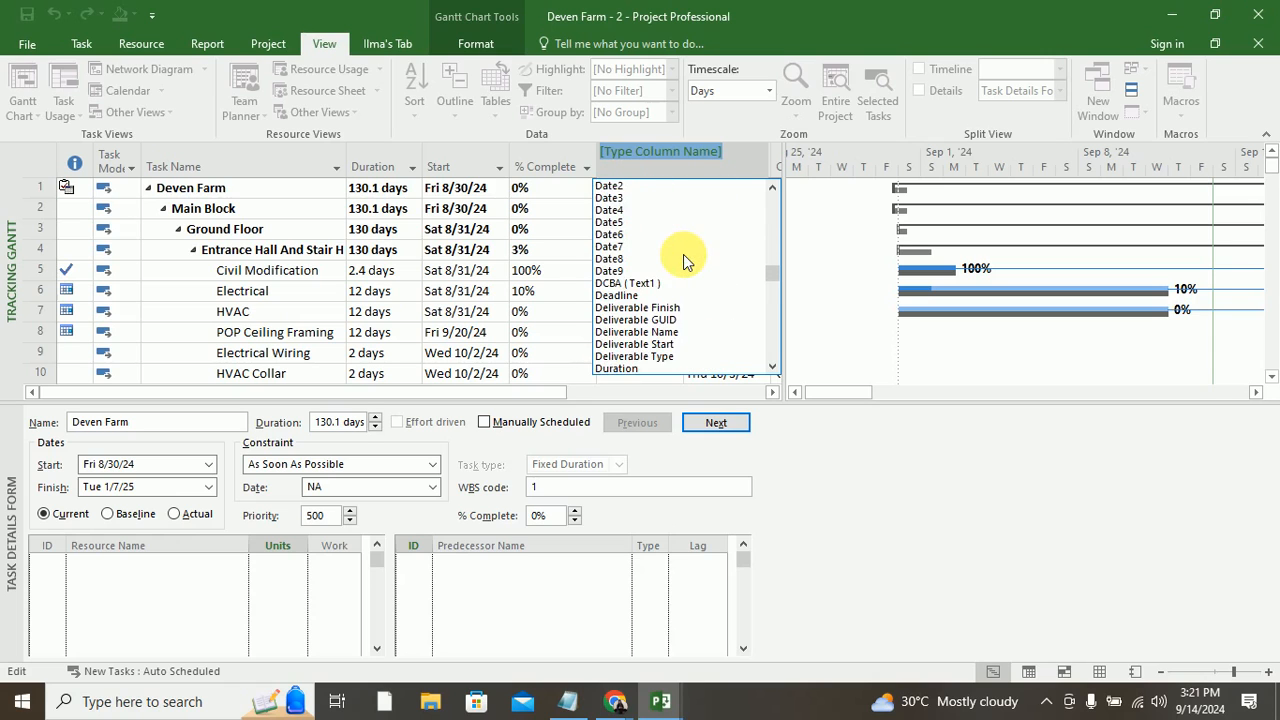
{"action": "scroll", "coordinate": [686, 261], "scroll_direction": "down", "scroll_amount": 3}
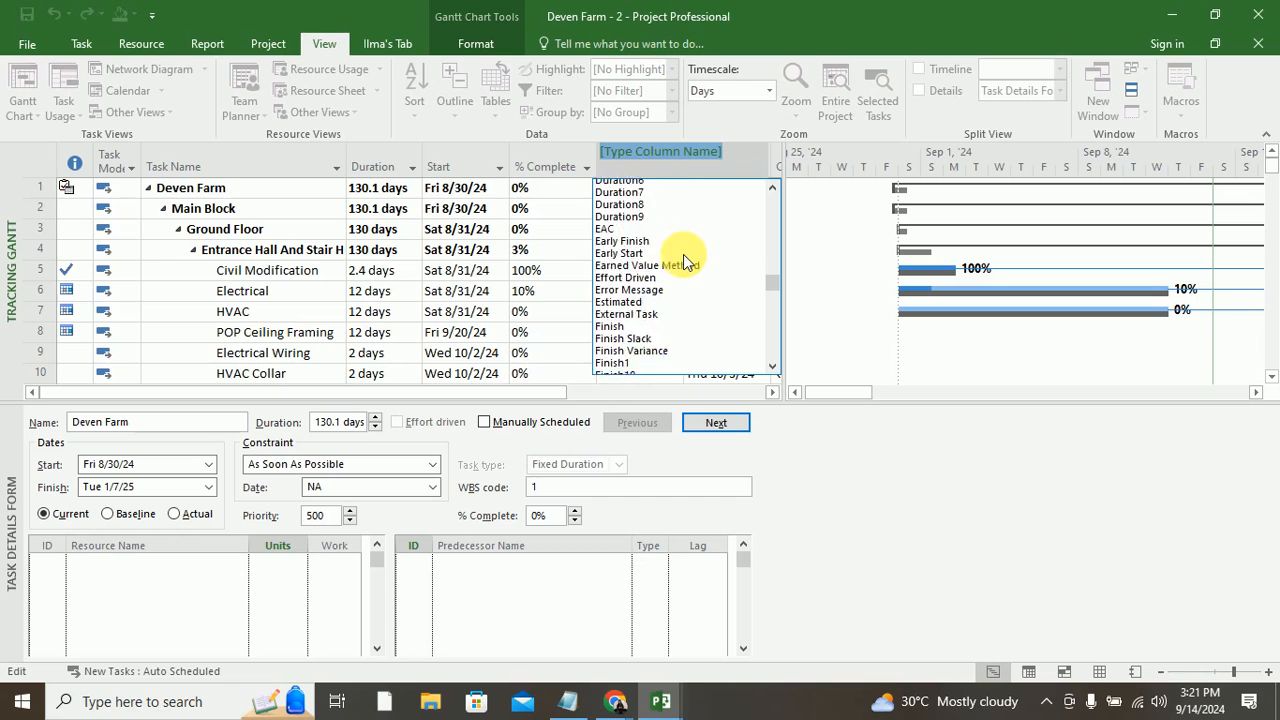
{"action": "scroll", "coordinate": [686, 262], "scroll_direction": "up", "scroll_amount": 1}
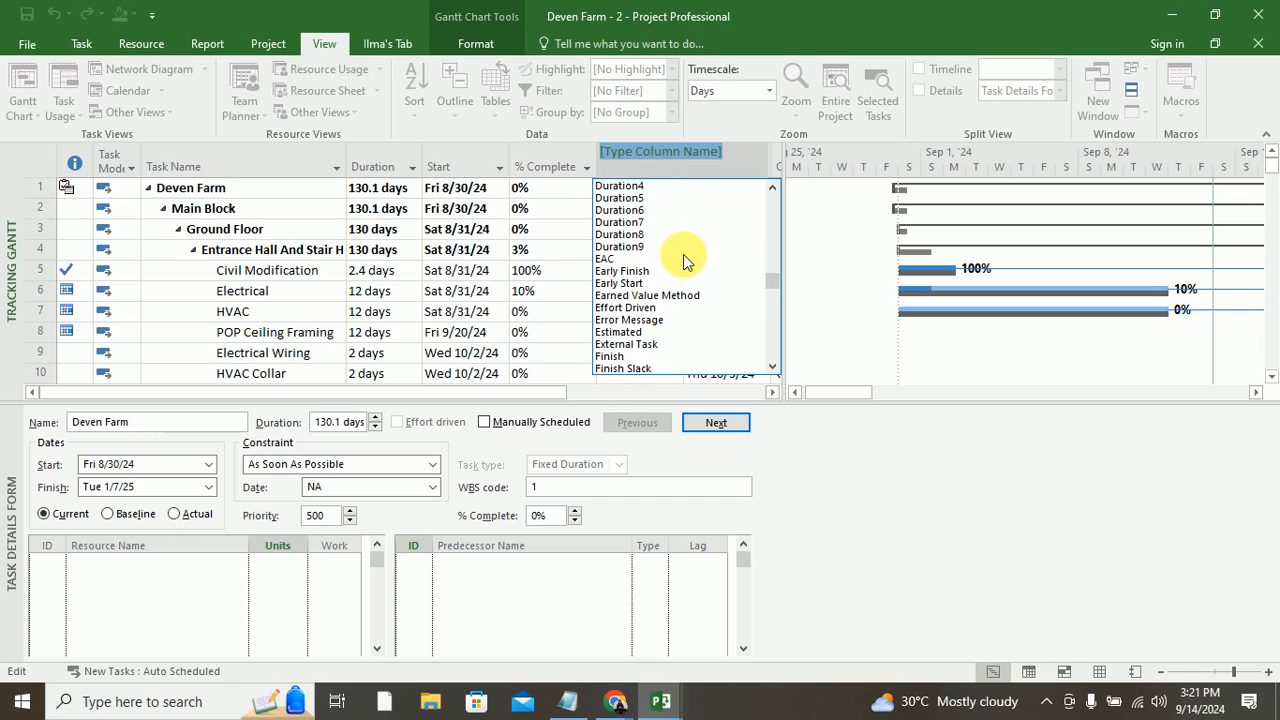
{"action": "scroll", "coordinate": [684, 260], "scroll_direction": "down", "scroll_amount": 4}
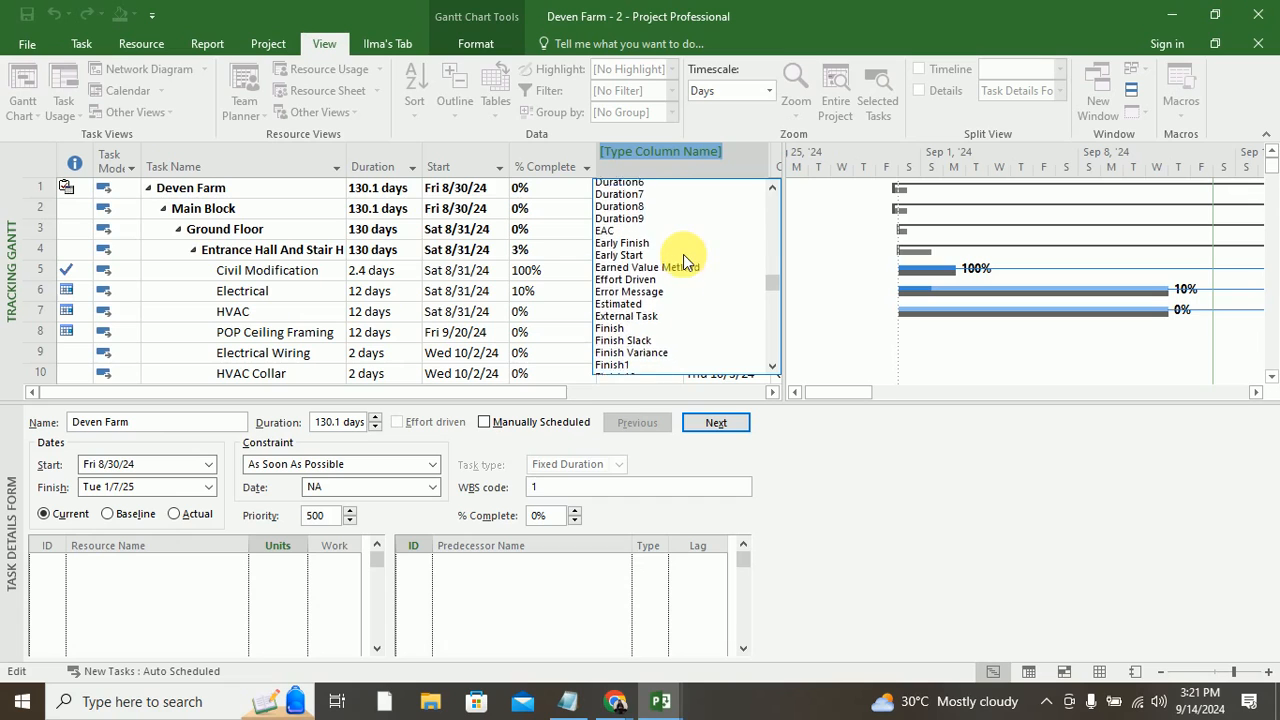
{"action": "scroll", "coordinate": [686, 261], "scroll_direction": "down", "scroll_amount": 12}
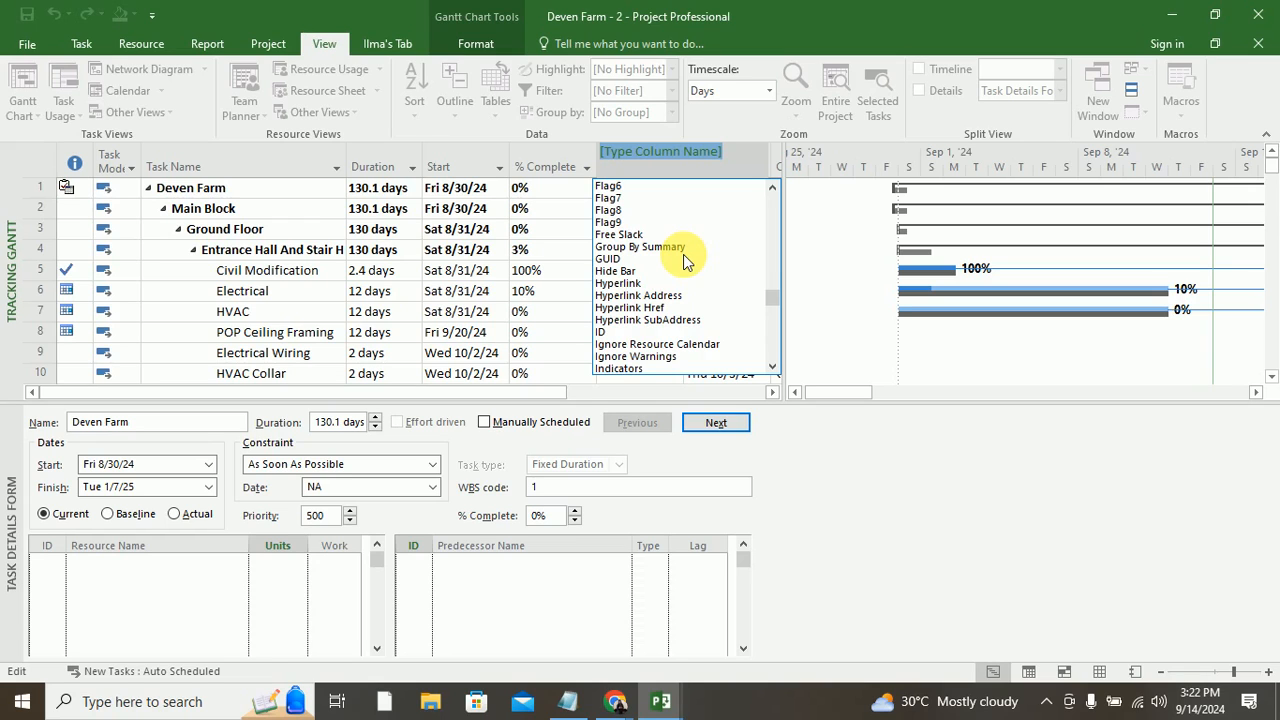
{"action": "scroll", "coordinate": [685, 260], "scroll_direction": "down", "scroll_amount": 6}
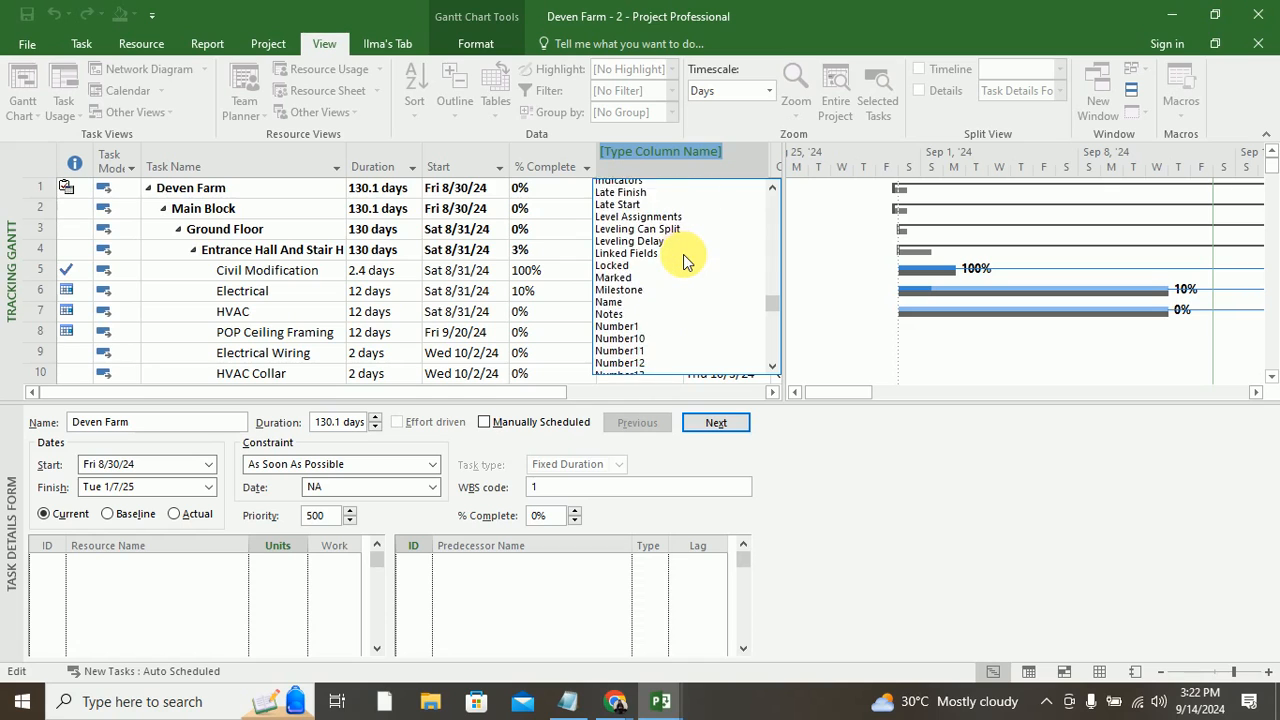
{"action": "scroll", "coordinate": [685, 260], "scroll_direction": "down", "scroll_amount": 6}
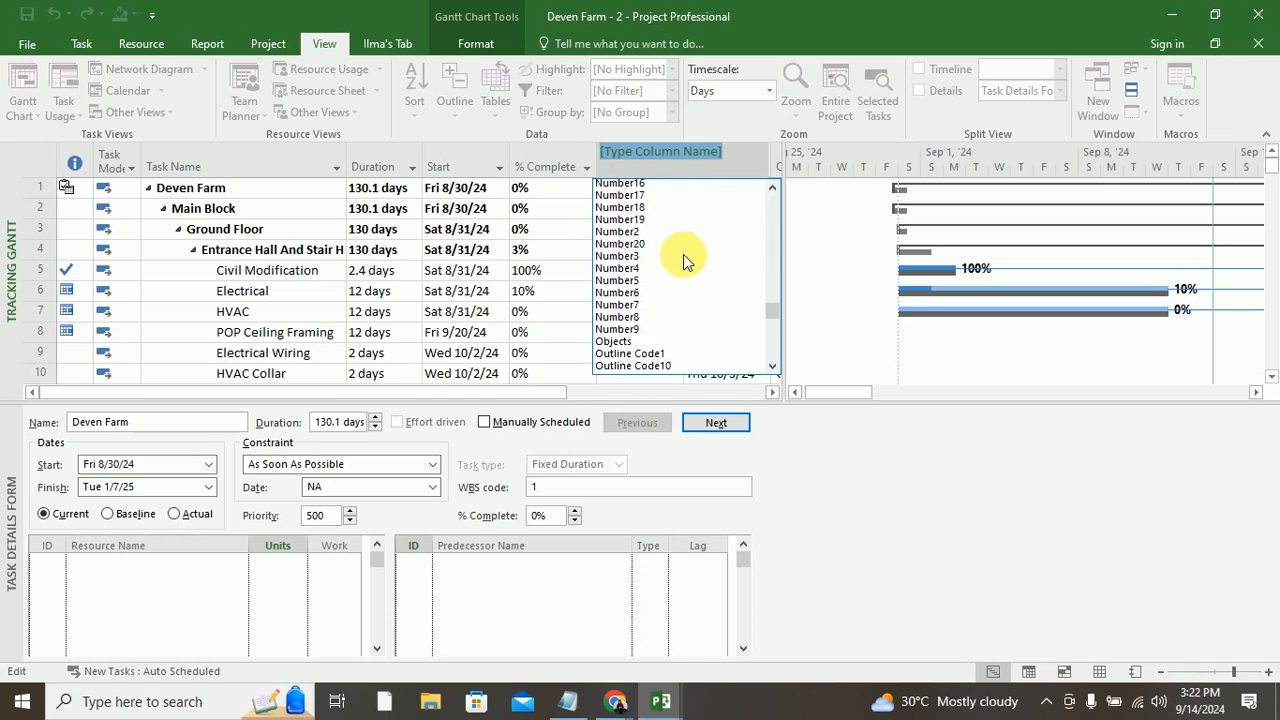
{"action": "scroll", "coordinate": [685, 260], "scroll_direction": "down", "scroll_amount": 6}
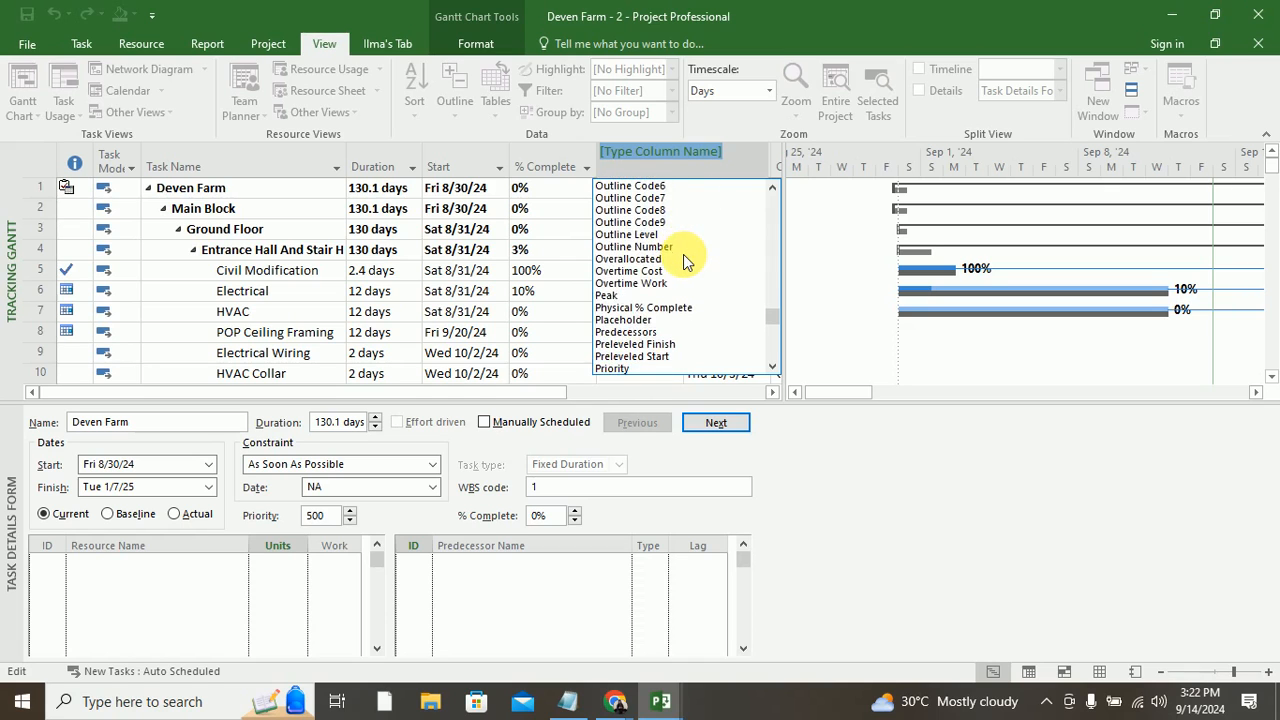
{"action": "scroll", "coordinate": [685, 260], "scroll_direction": "down", "scroll_amount": 3}
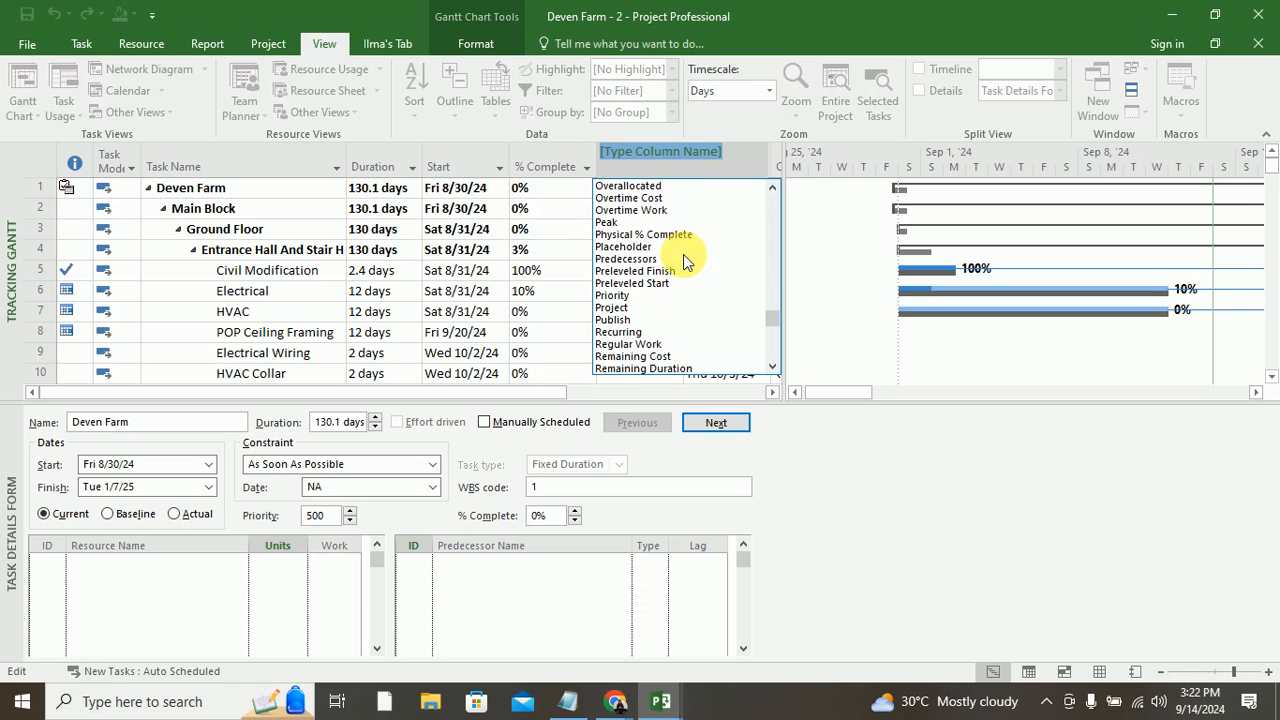
{"action": "scroll", "coordinate": [685, 260], "scroll_direction": "down", "scroll_amount": 7}
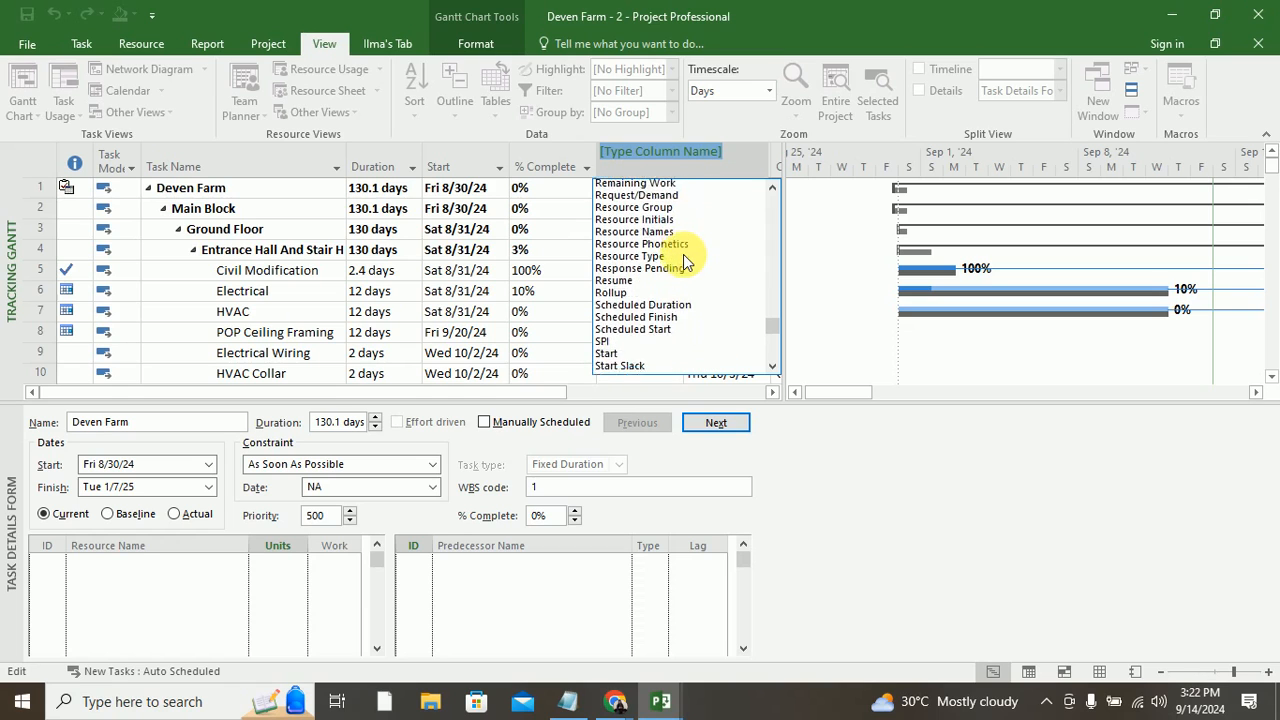
{"action": "type", "text": "uni"}
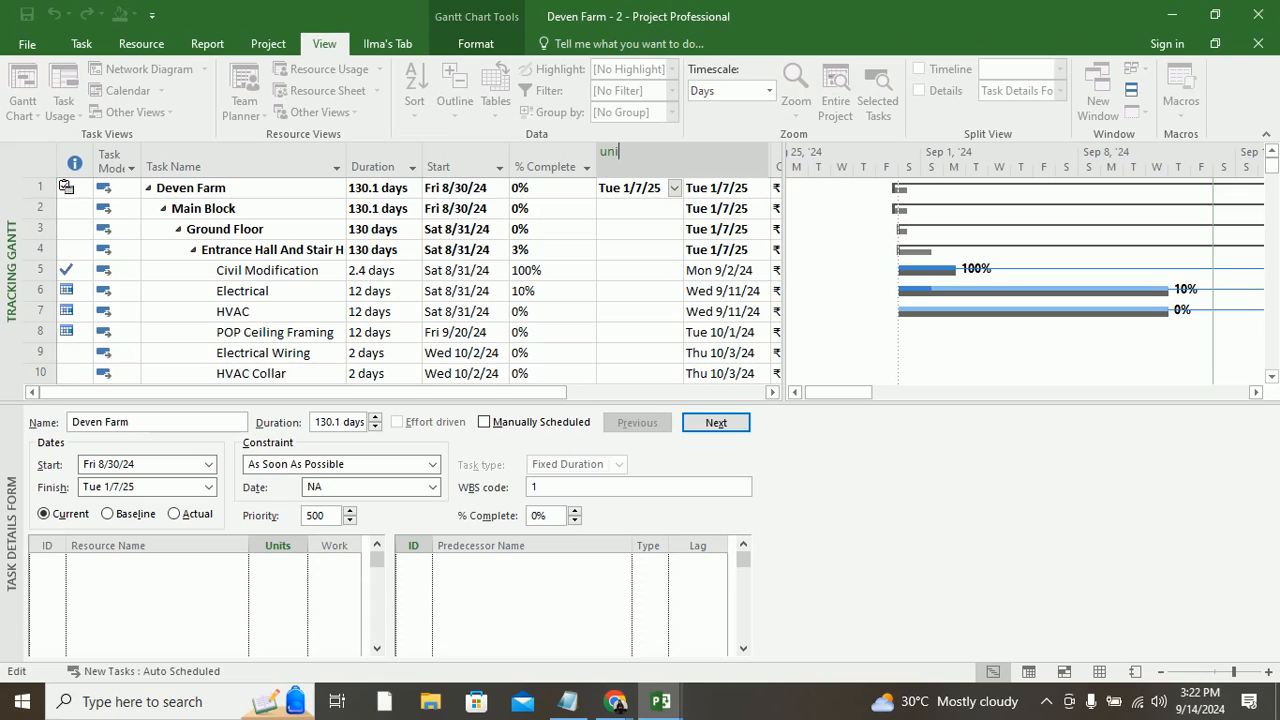
{"action": "key", "text": "BackSpace"}
{"action": "left_click", "coordinate": [640, 293]}
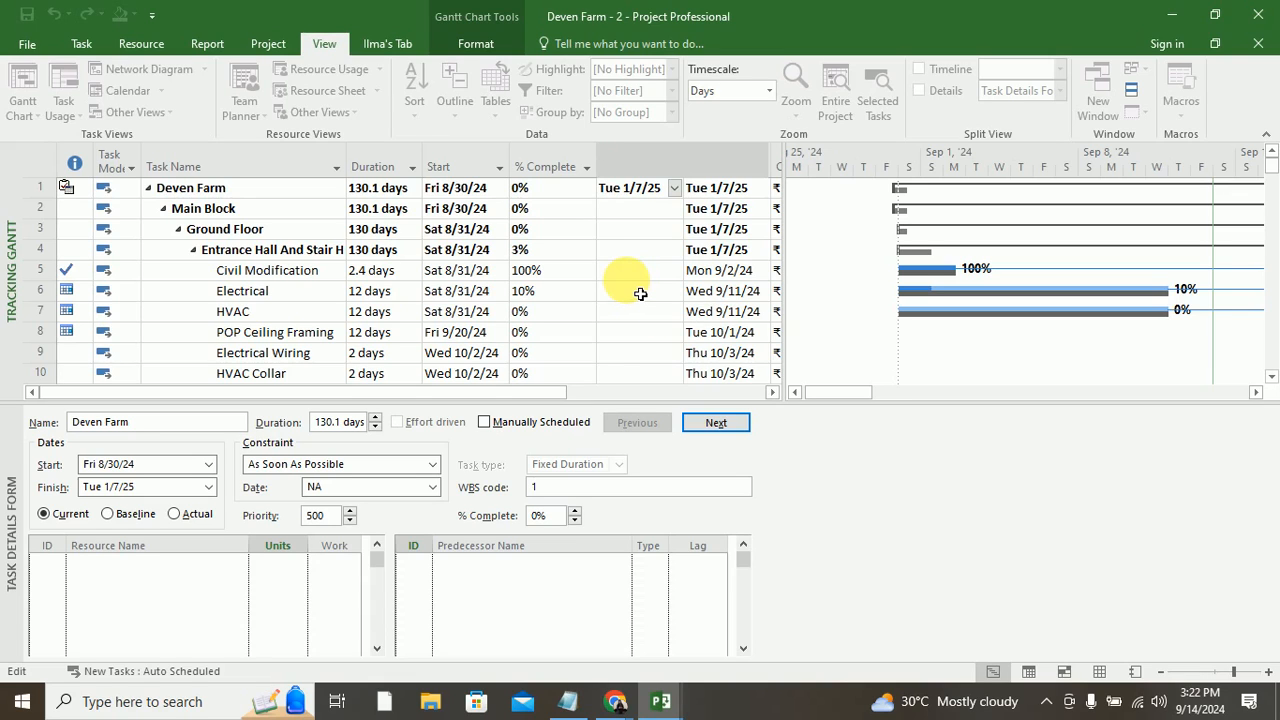
{"action": "left_click", "coordinate": [640, 277]}
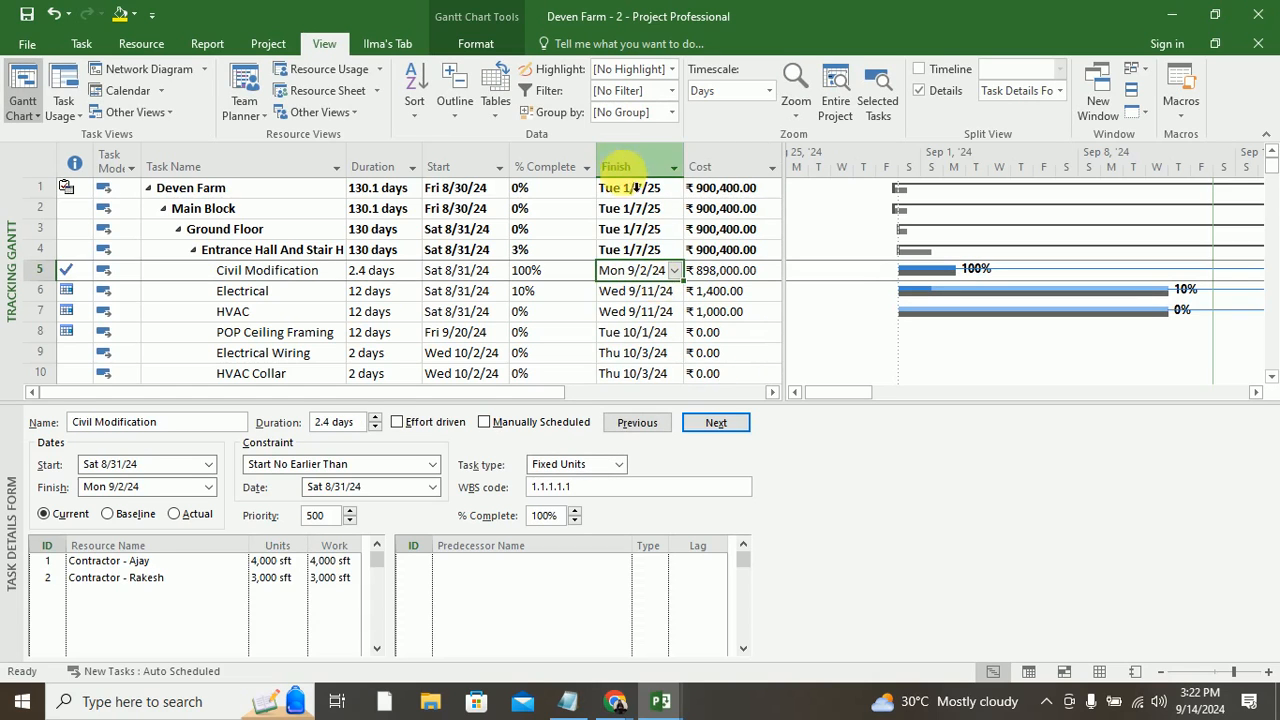
Step: Insert a % Work Complete column before the Finish column
{"action": "right_click", "coordinate": [640, 176]}
{"action": "left_click", "coordinate": [722, 300]}
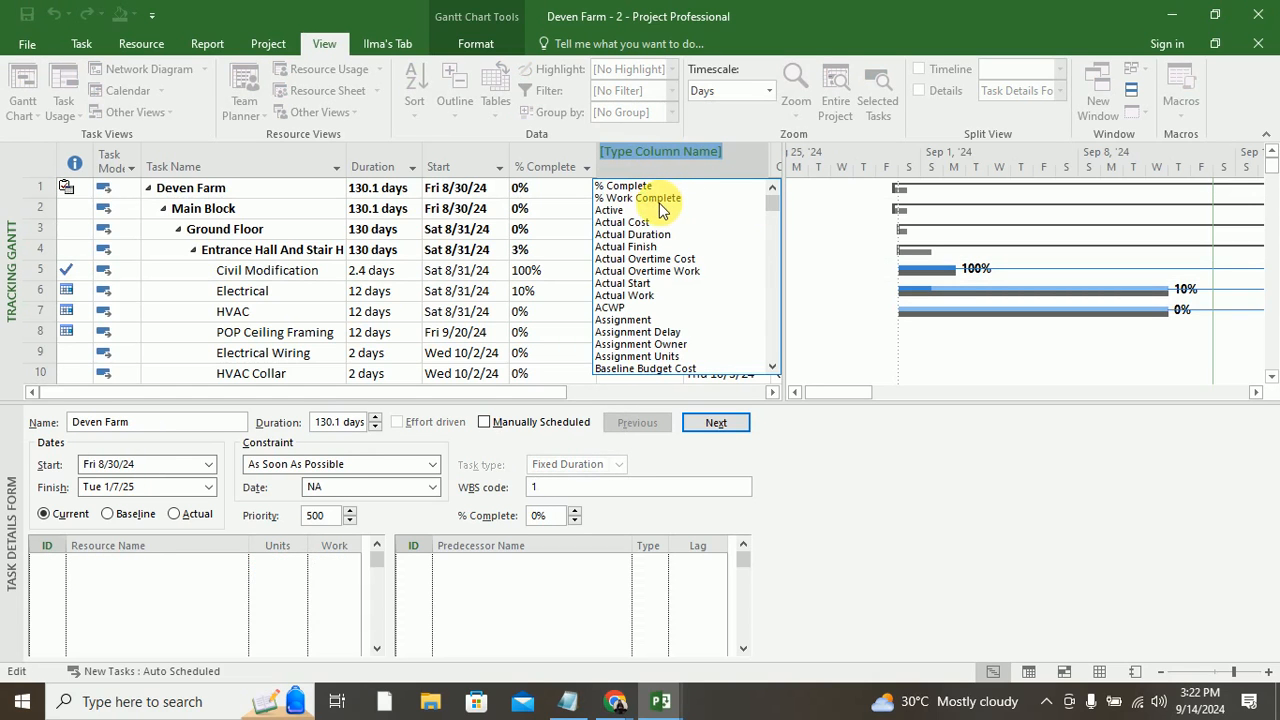
{"action": "left_click", "coordinate": [666, 200]}
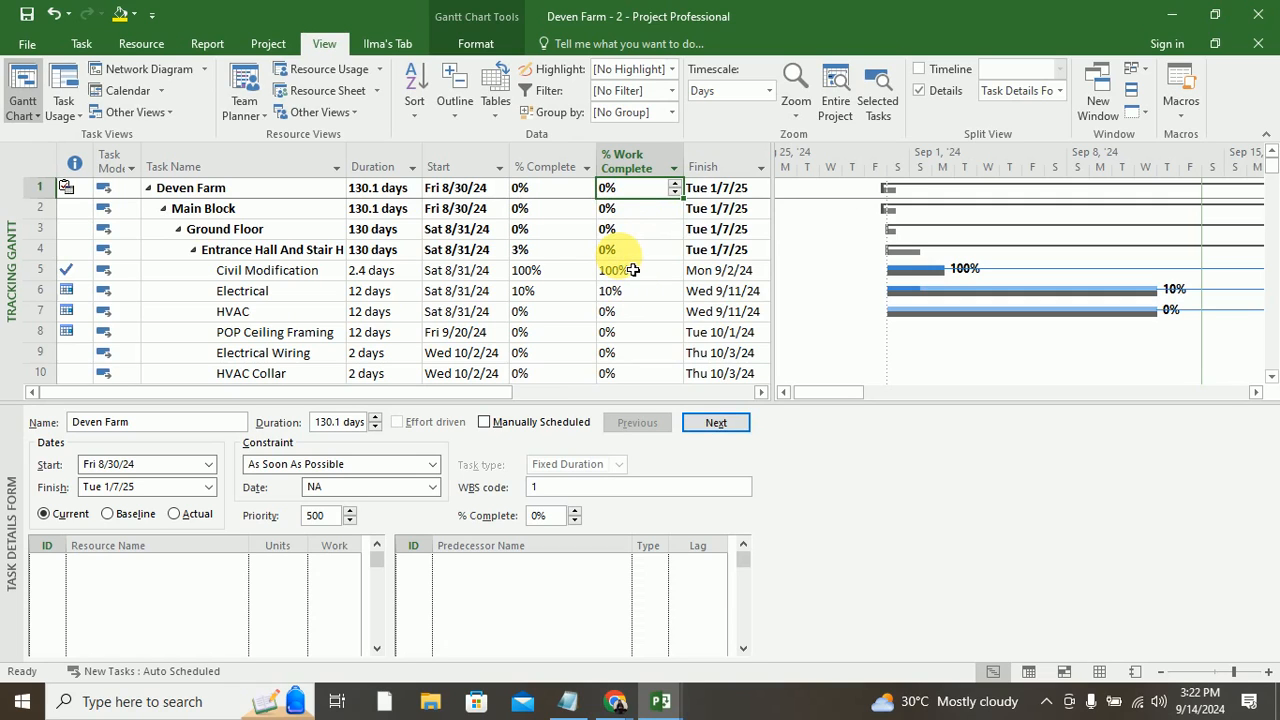
Step: Inspect the Main Block summary task's advanced, predecessor and general information without changing it
{"action": "double_click", "coordinate": [528, 208]}
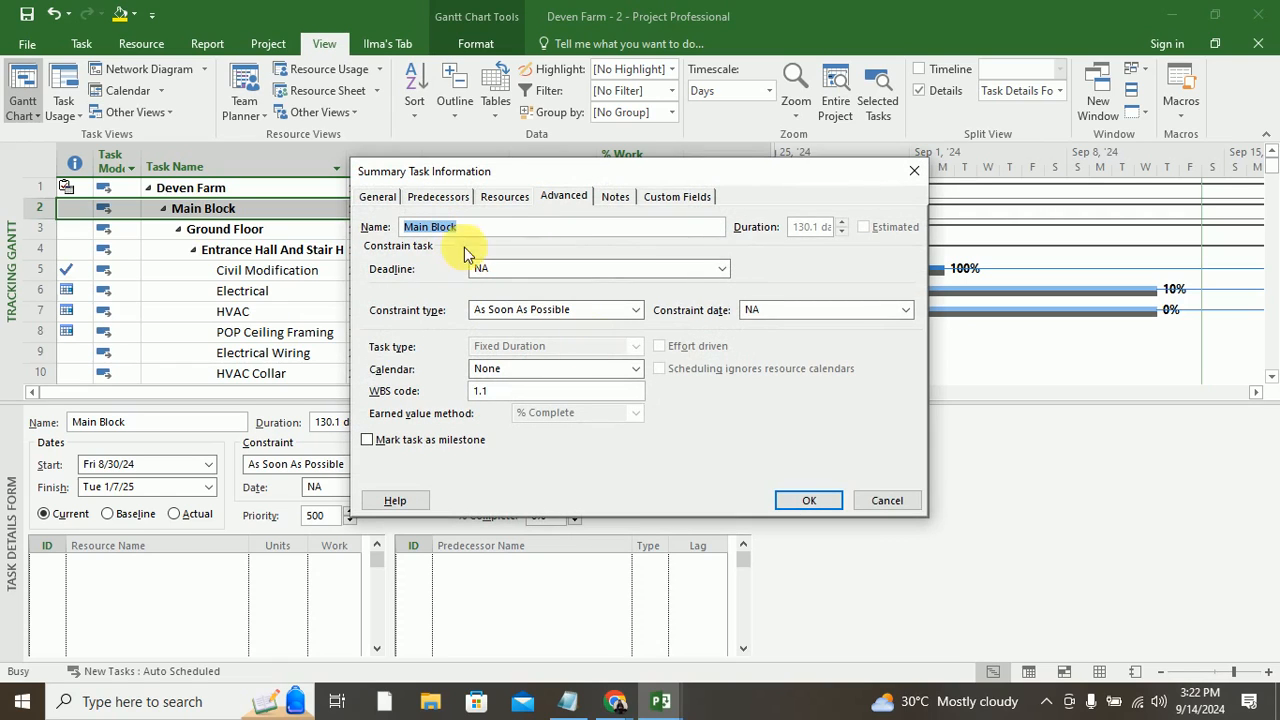
{"action": "left_click", "coordinate": [440, 200]}
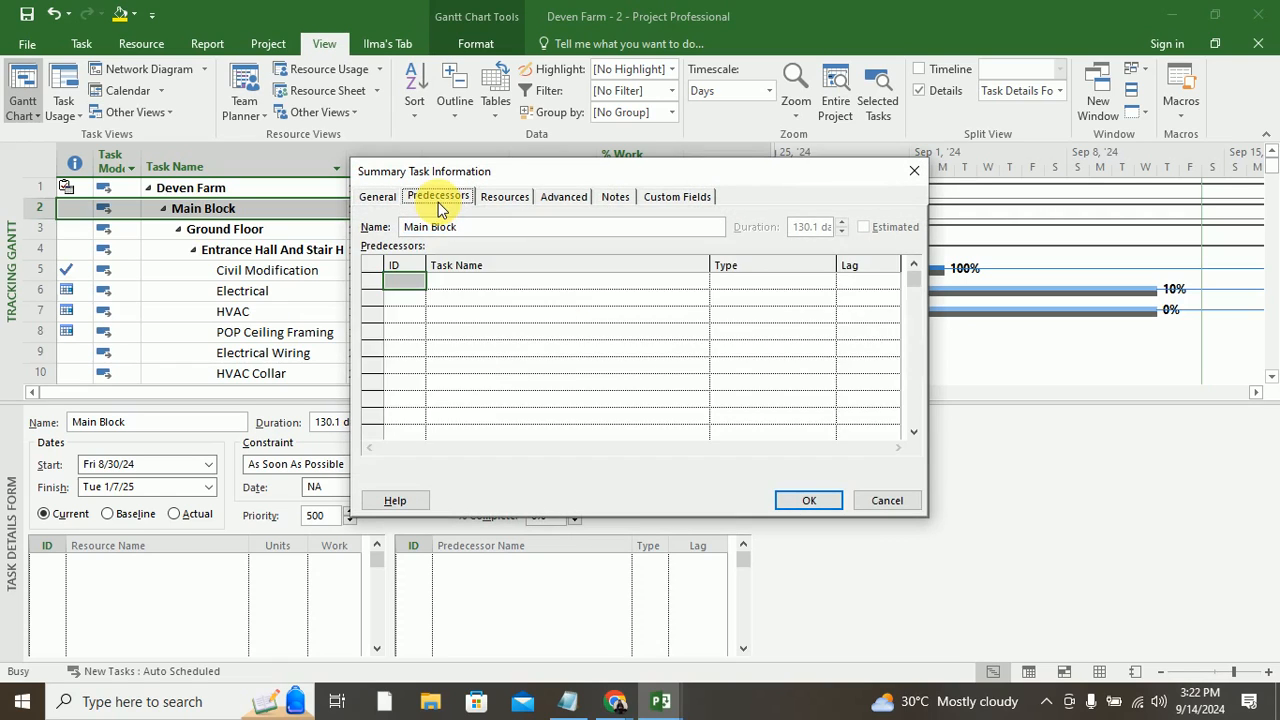
{"action": "left_click", "coordinate": [378, 198]}
{"action": "left_click", "coordinate": [913, 171]}
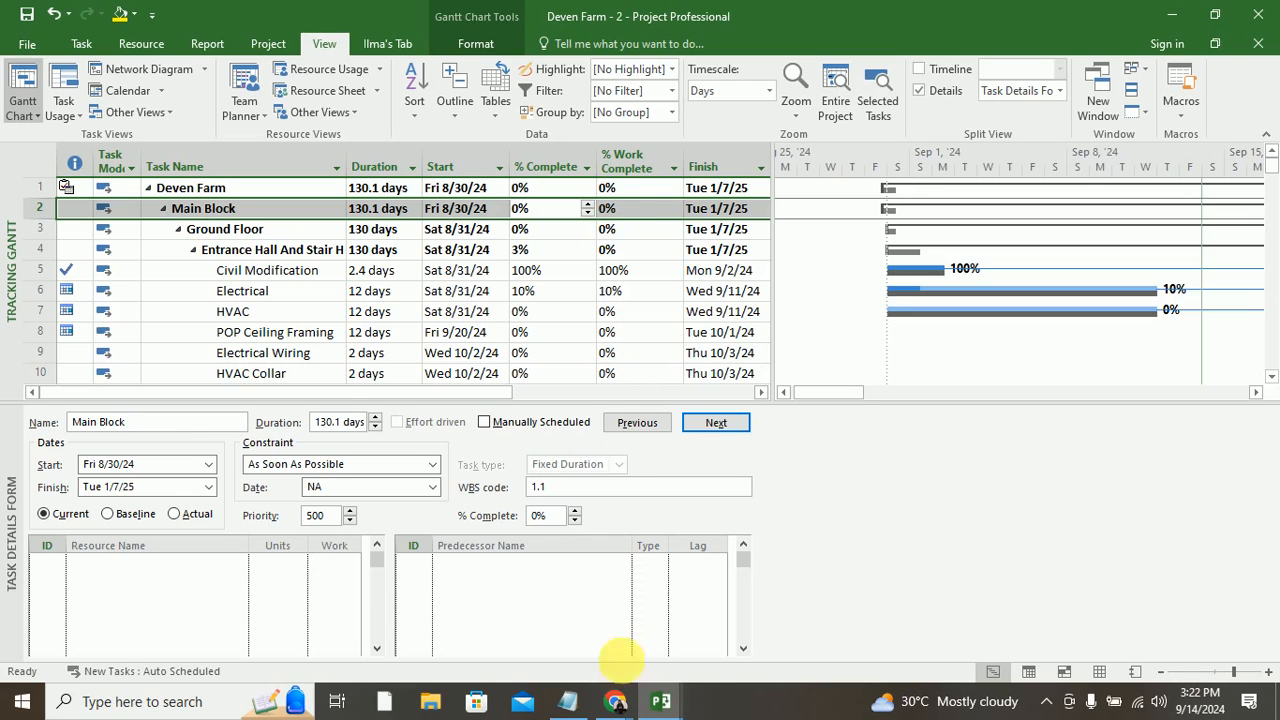
Step: Switch to the MSP topics note in Notepad, highlight the "Diff types of tasks" topic, and return to the project
{"action": "left_click", "coordinate": [570, 703]}
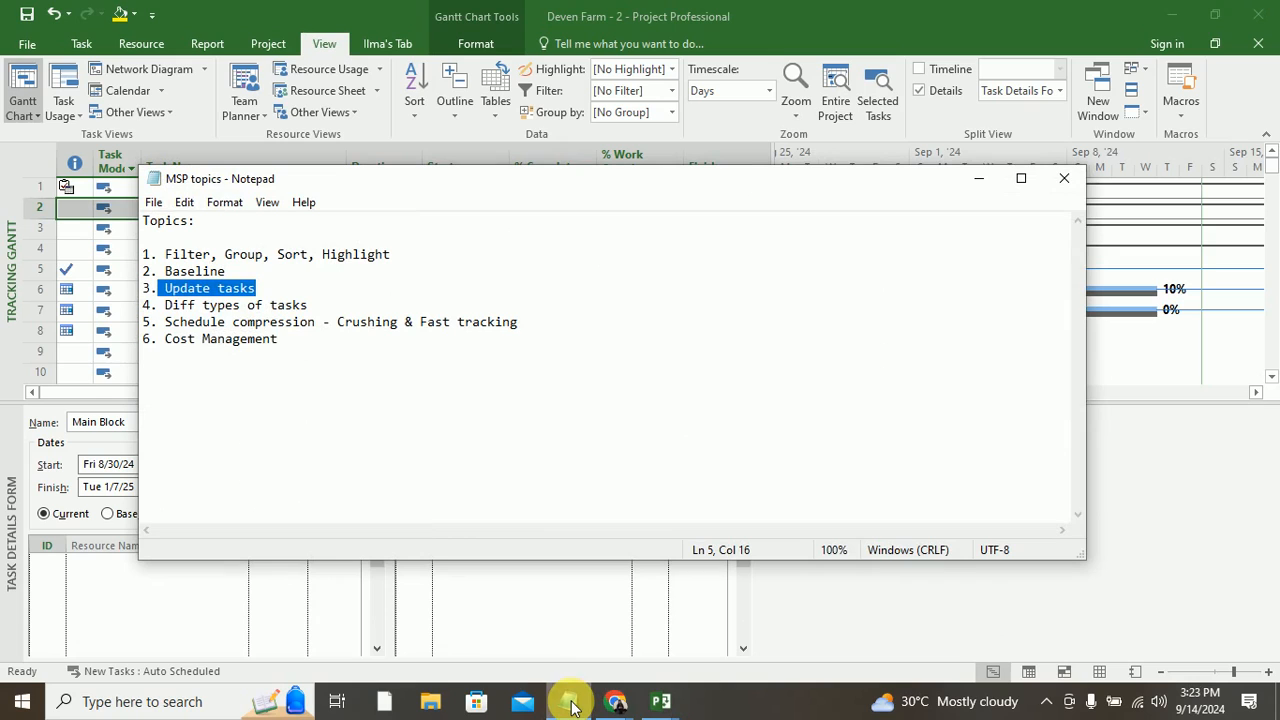
{"action": "left_click_drag", "start_coordinate": [174, 305], "coordinate": [308, 307]}
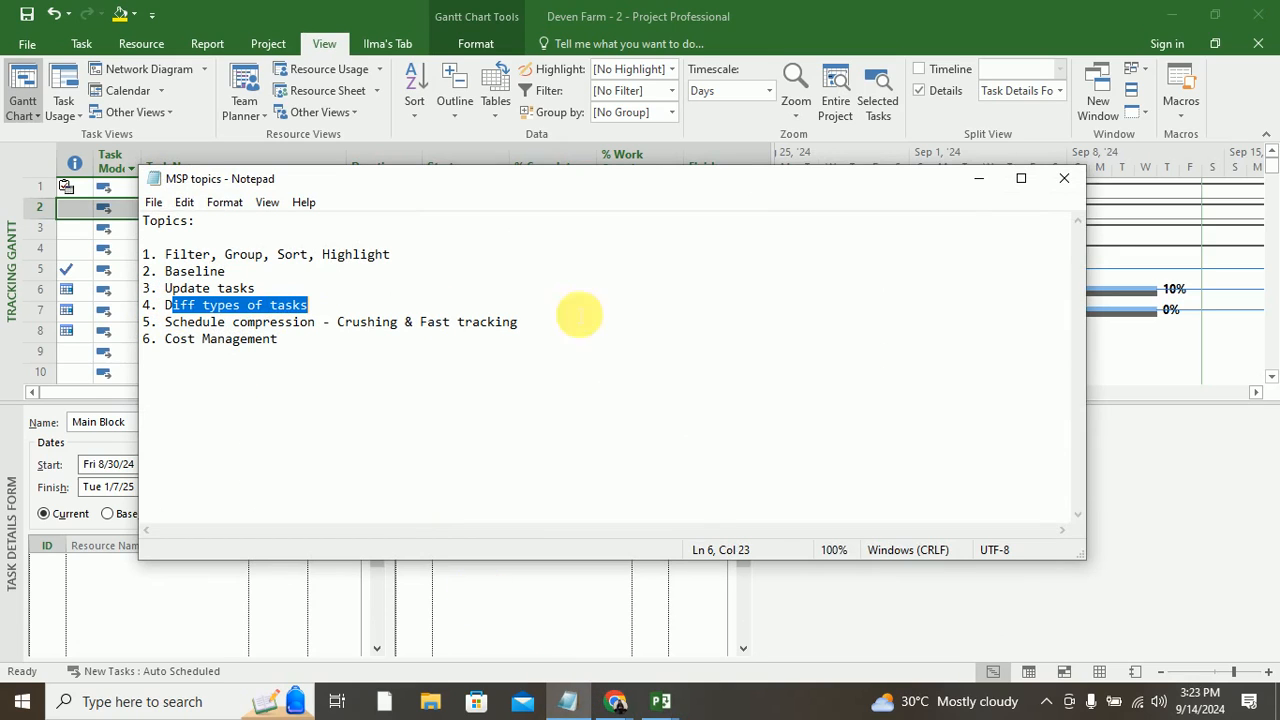
{"action": "left_click", "coordinate": [979, 180]}
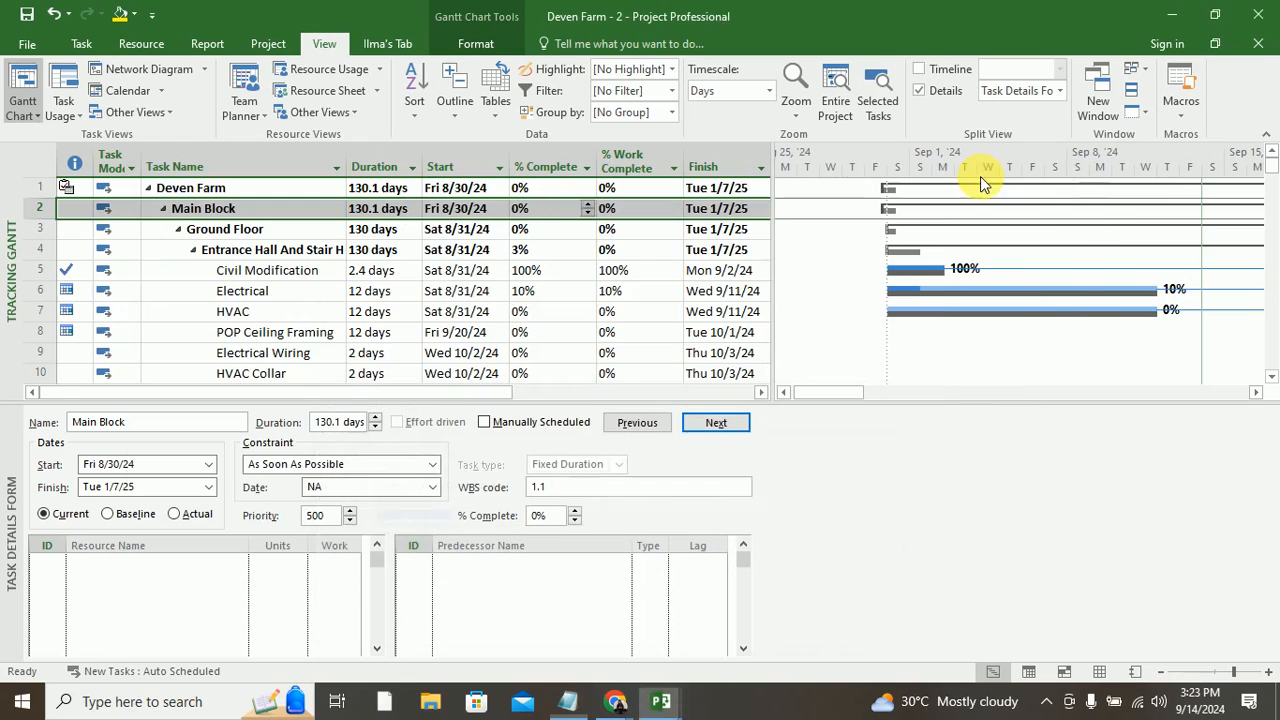
Step: Search the computer for Paint and open it with a blank canvas
{"action": "left_click", "coordinate": [150, 702]}
{"action": "type", "text": "pai"}
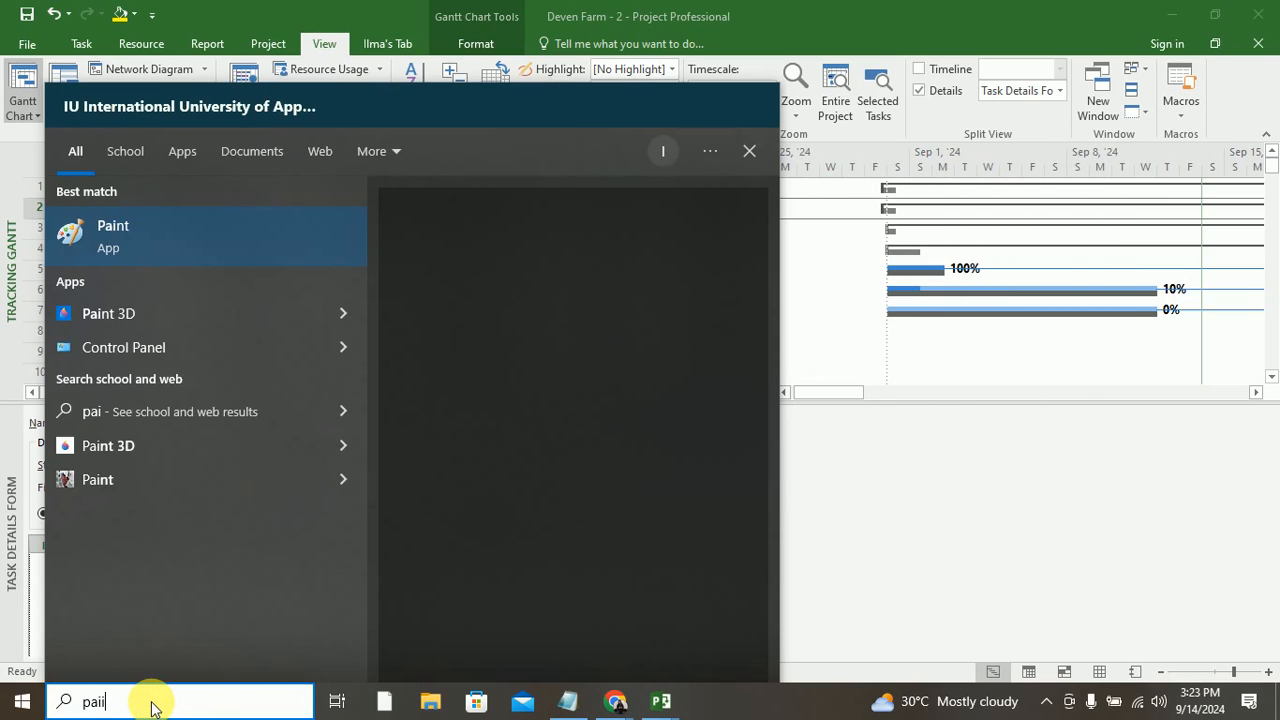
{"action": "type", "text": "nt"}
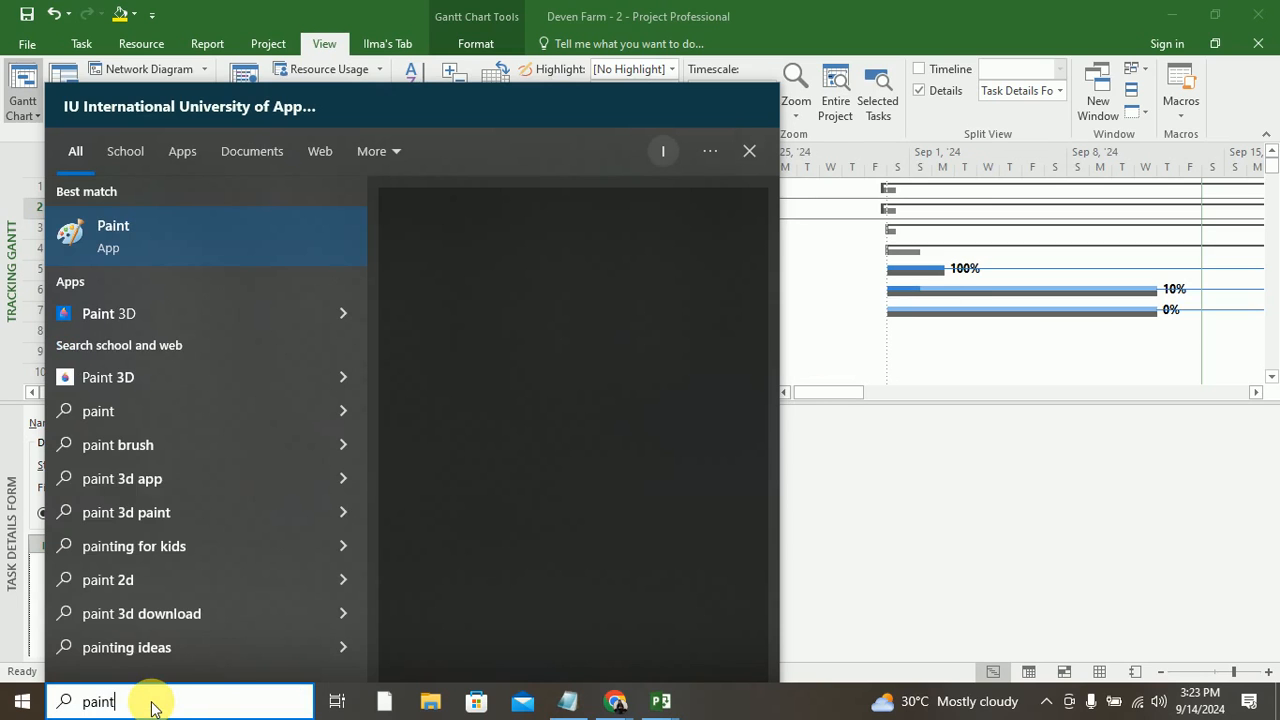
{"action": "left_click", "coordinate": [839, 308]}
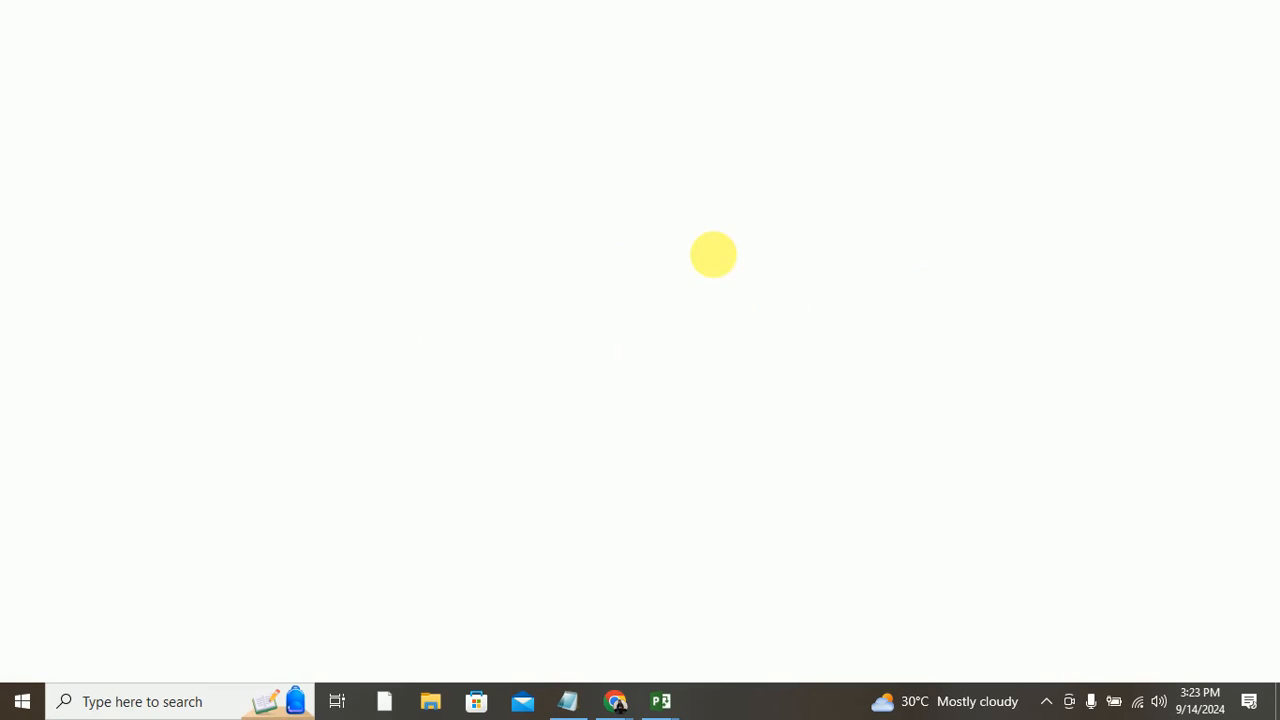
Step: Add a text box near the canvas's upper-left corner listing "1. Work --", "2. Duration" and "3. Units" on separate lines
{"action": "left_click", "coordinate": [275, 68]}
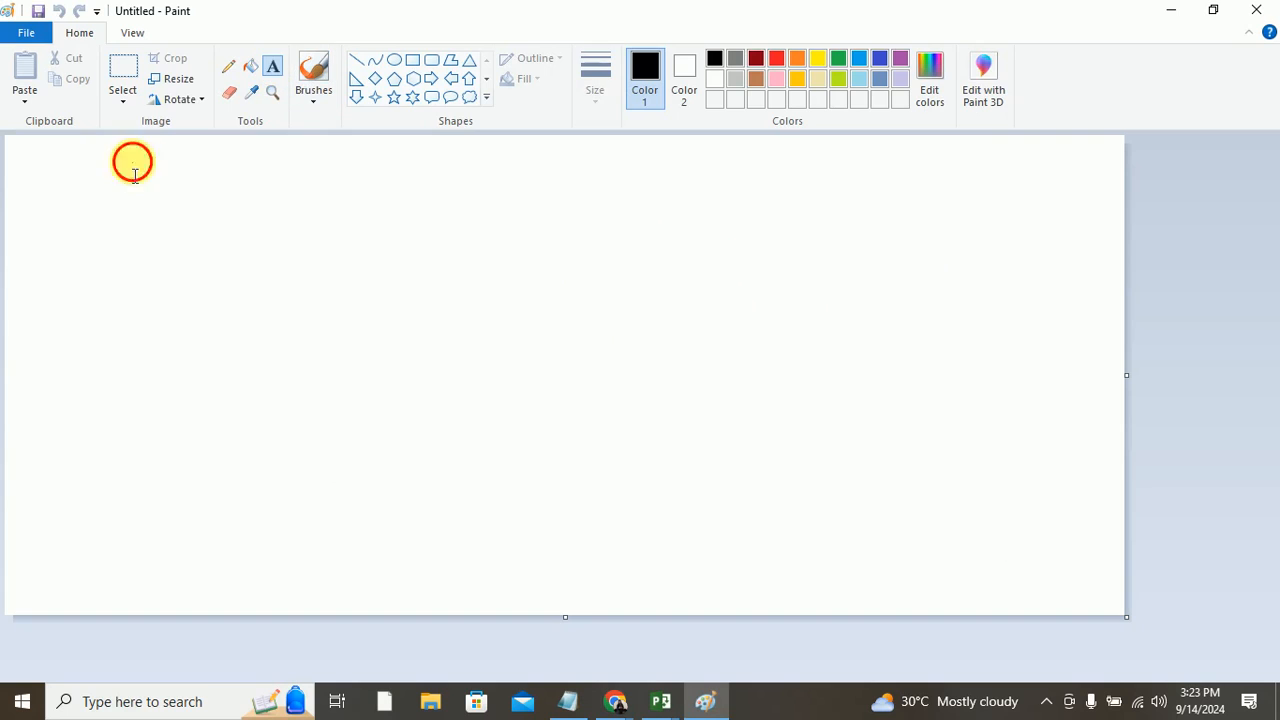
{"action": "left_click_drag", "start_coordinate": [129, 159], "coordinate": [457, 292]}
{"action": "type", "text": "1. "}
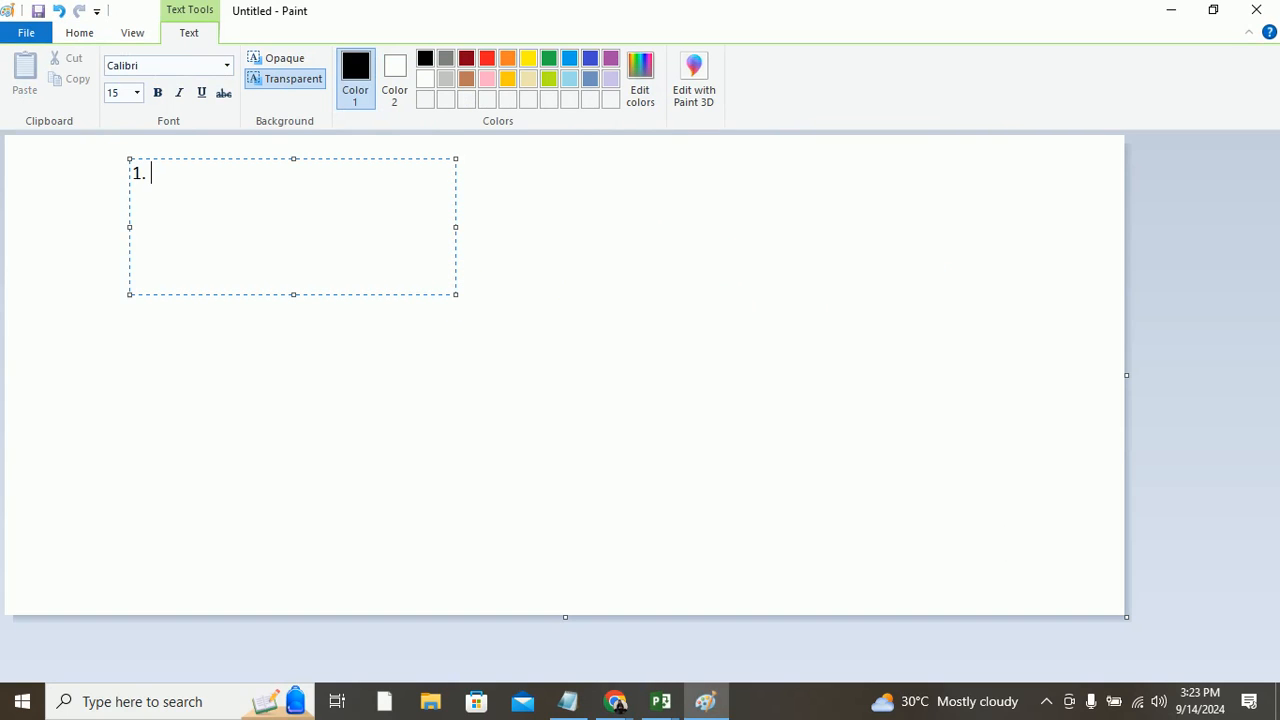
{"action": "type", "text": "Work  --"}
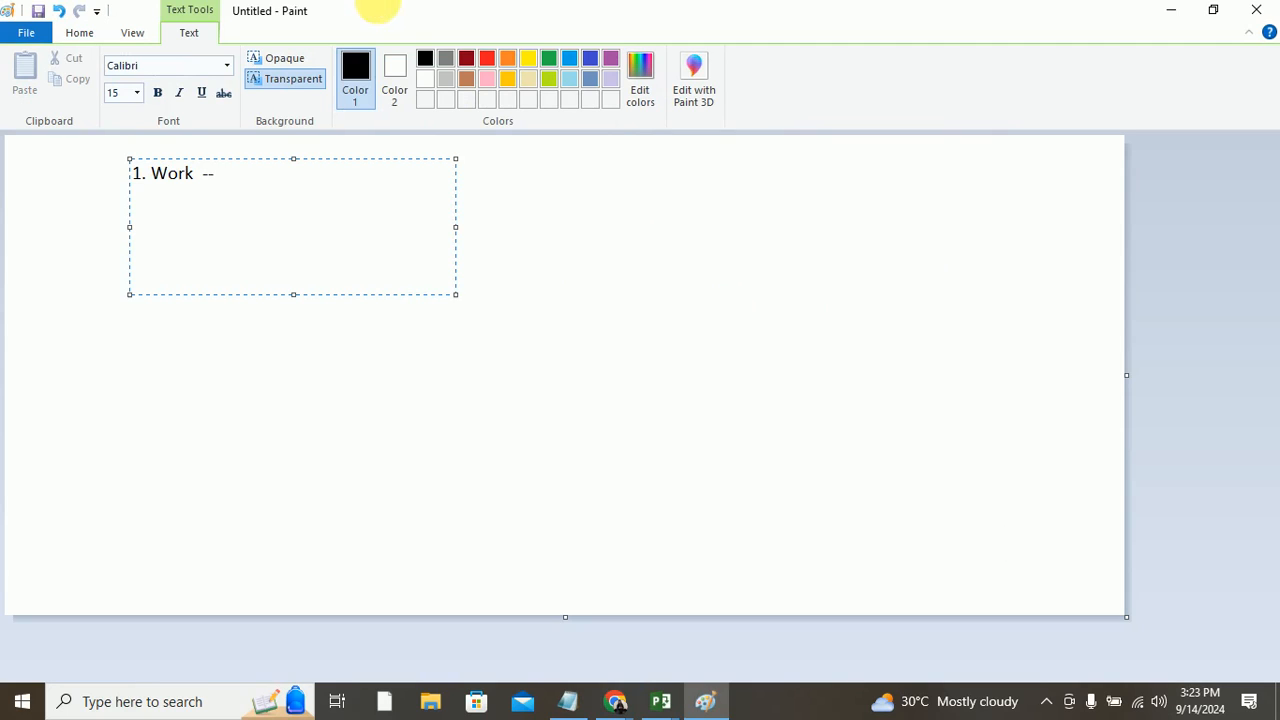
{"action": "type", "text": " hrs"}
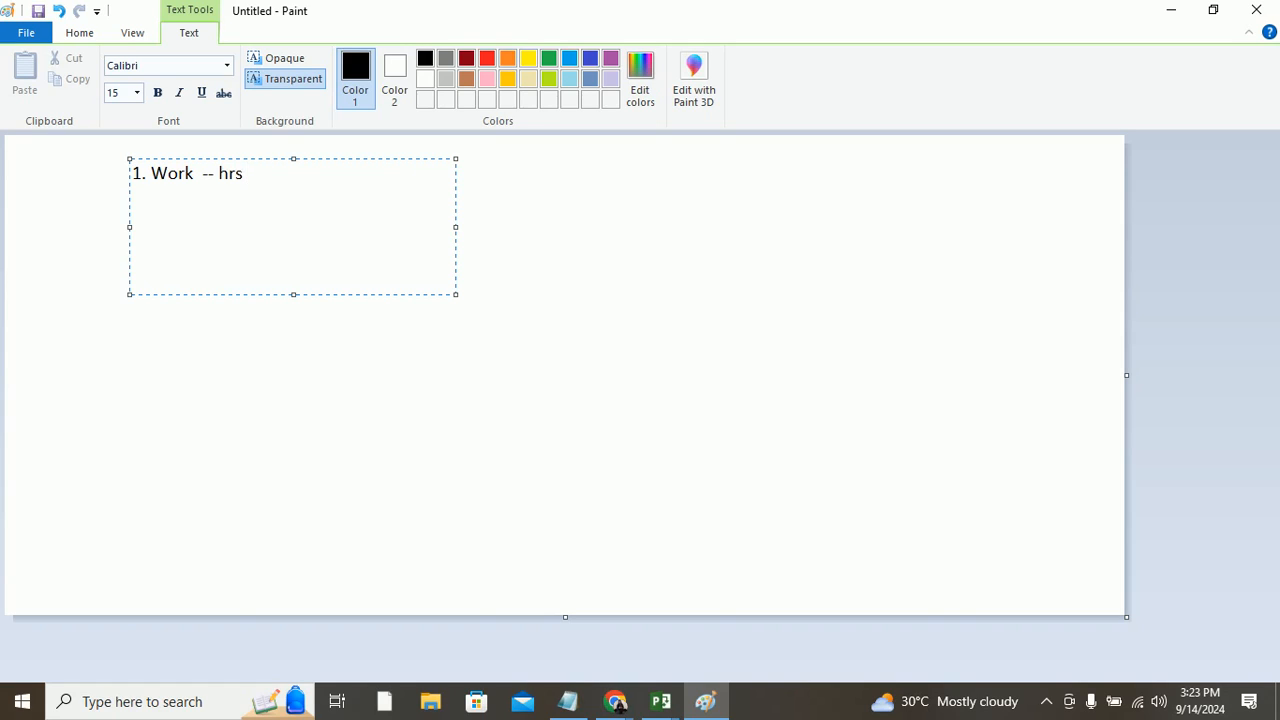
{"action": "key", "text": "BackSpace"}
{"action": "key", "text": "BackSpace"}
{"action": "key", "text": "BackSpace"}
{"action": "key", "text": "BackSpace"}
{"action": "key", "text": "Return"}
{"action": "type", "text": "2. Duration"}
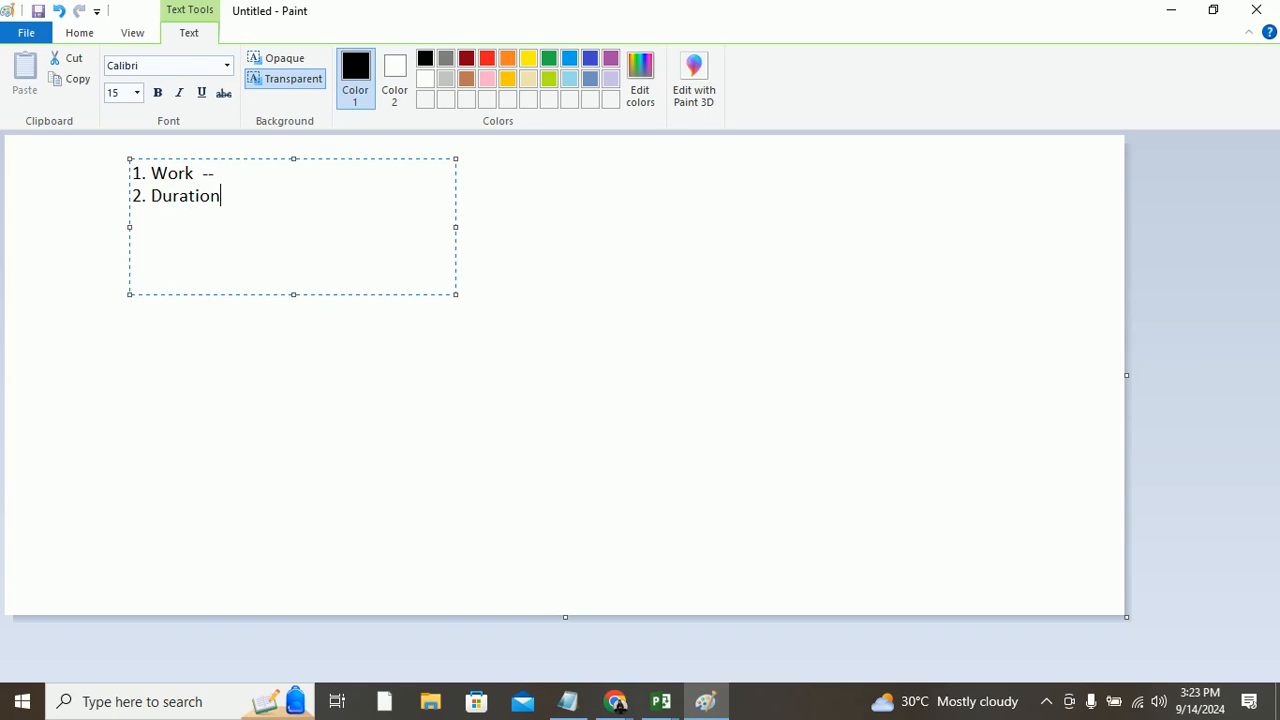
{"action": "key", "text": "Return"}
{"action": "type", "text": "3. Units"}
Step: Complete the list lines with each item's measure: "hr" for Work, "-- day" for Duration and "-- % no of resource" for Units
{"action": "left_click", "coordinate": [250, 180]}
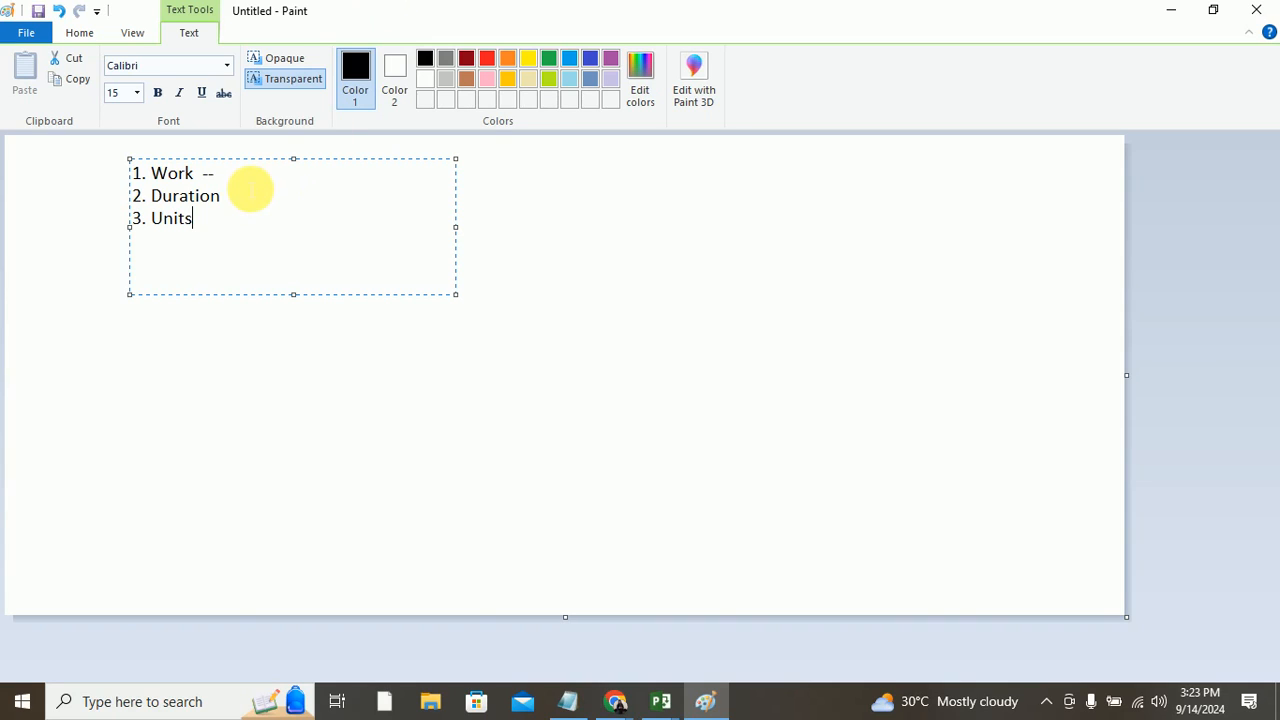
{"action": "type", "text": "hr"}
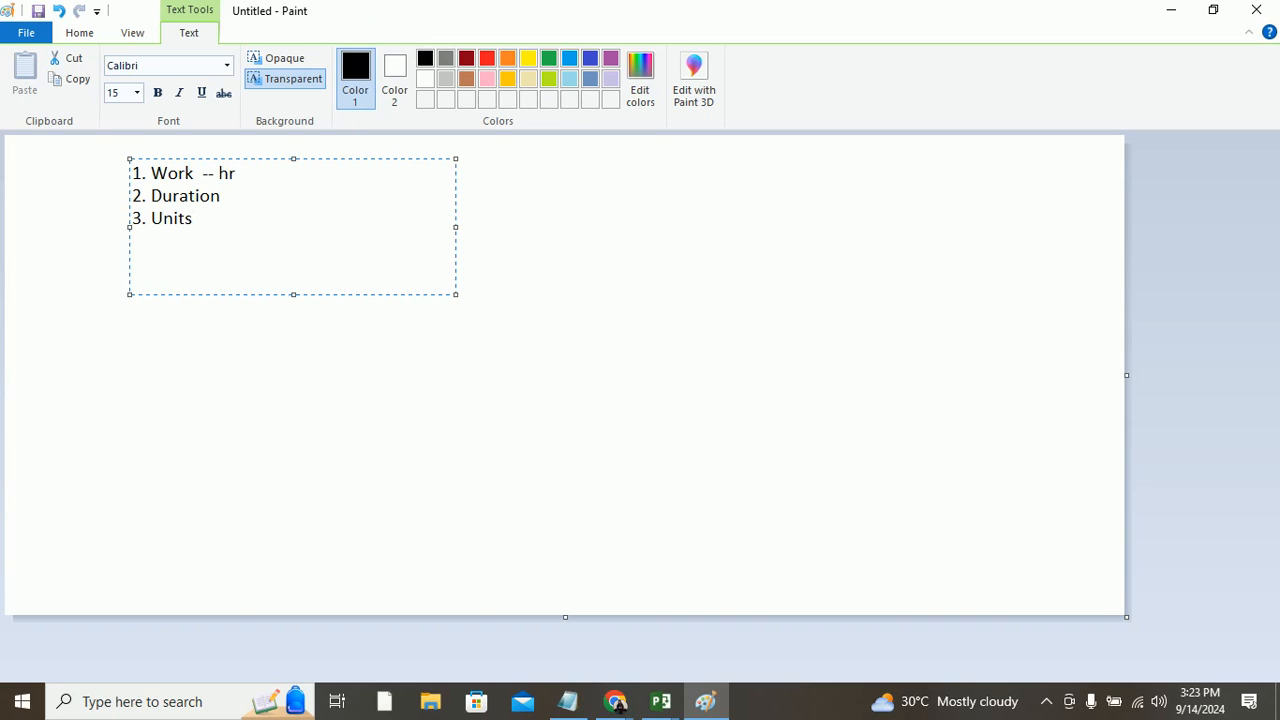
{"action": "left_click", "coordinate": [297, 197]}
{"action": "type", "text": "-- day"}
{"action": "left_click", "coordinate": [306, 216]}
{"action": "type", "text": "-- % no of resource"}
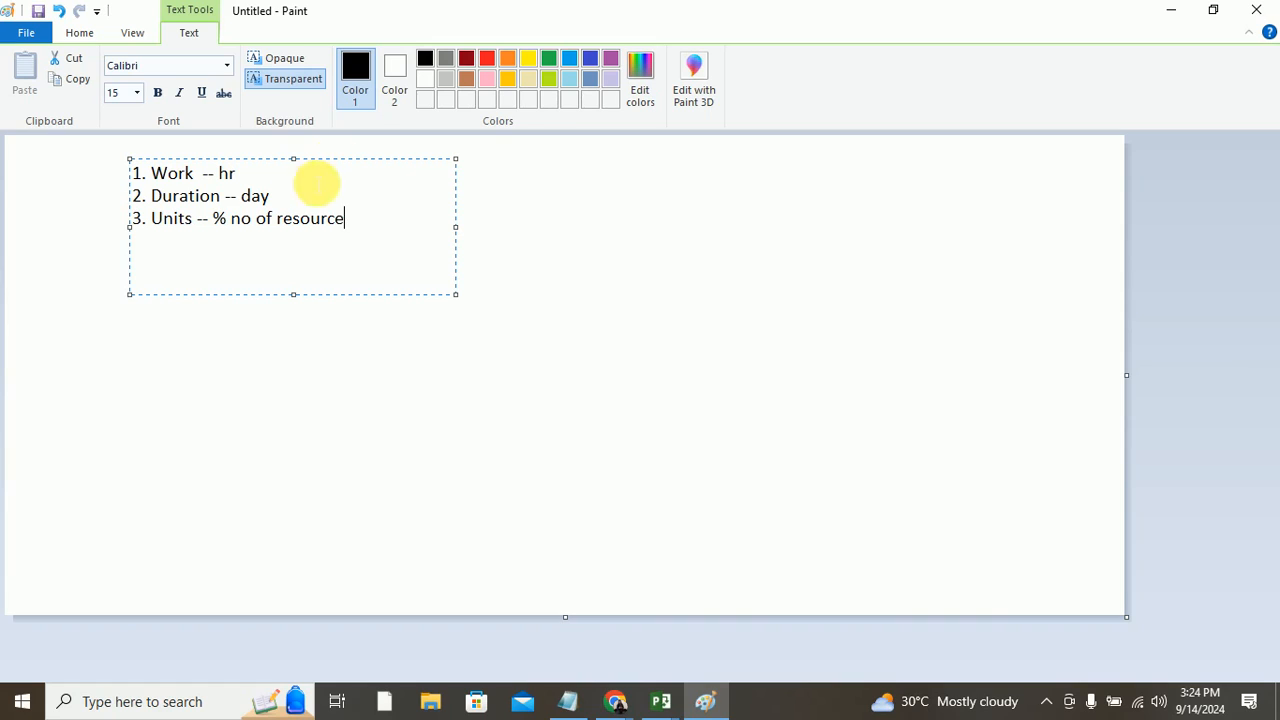
{"action": "left_click", "coordinate": [301, 173]}
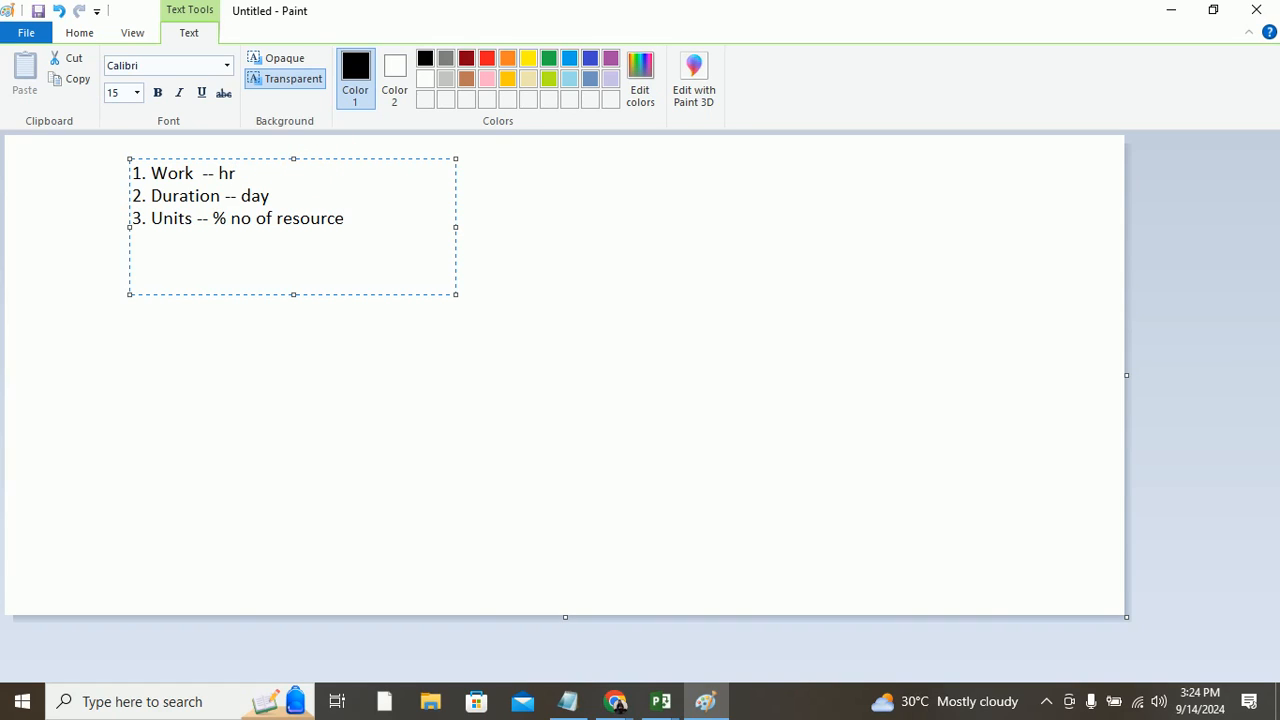
Step: Add "amount of work" after "hr" on the Work line of the text note
{"action": "type", "text": "amount of work"}
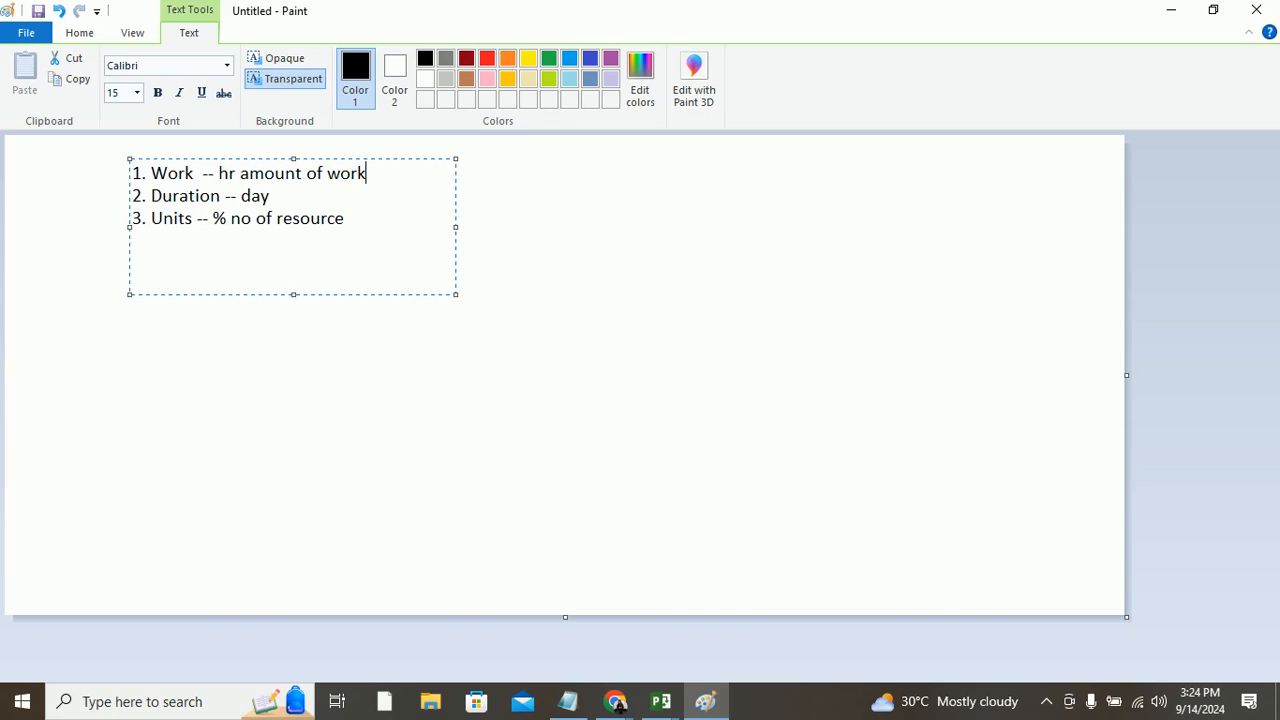
{"action": "left_click", "coordinate": [550, 184]}
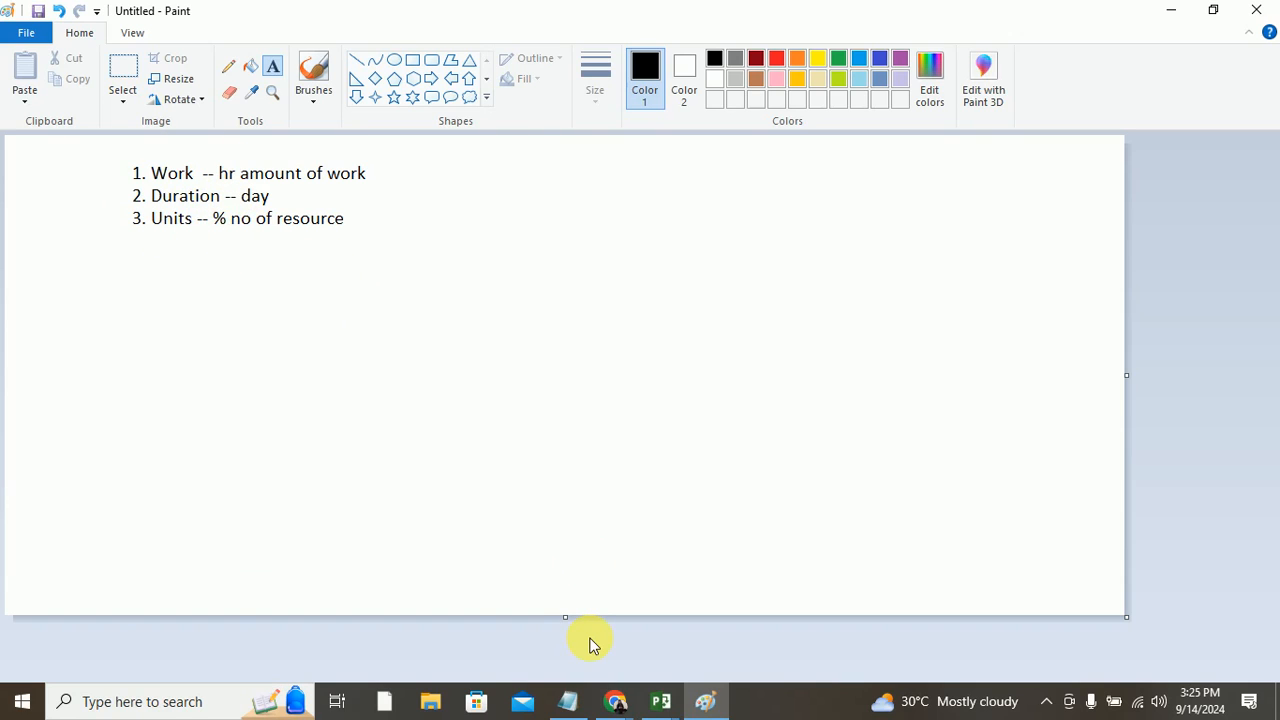
Step: Switch to Microsoft Project and bring up the Deven Farm - 2 schedule
{"action": "left_click", "coordinate": [659, 701]}
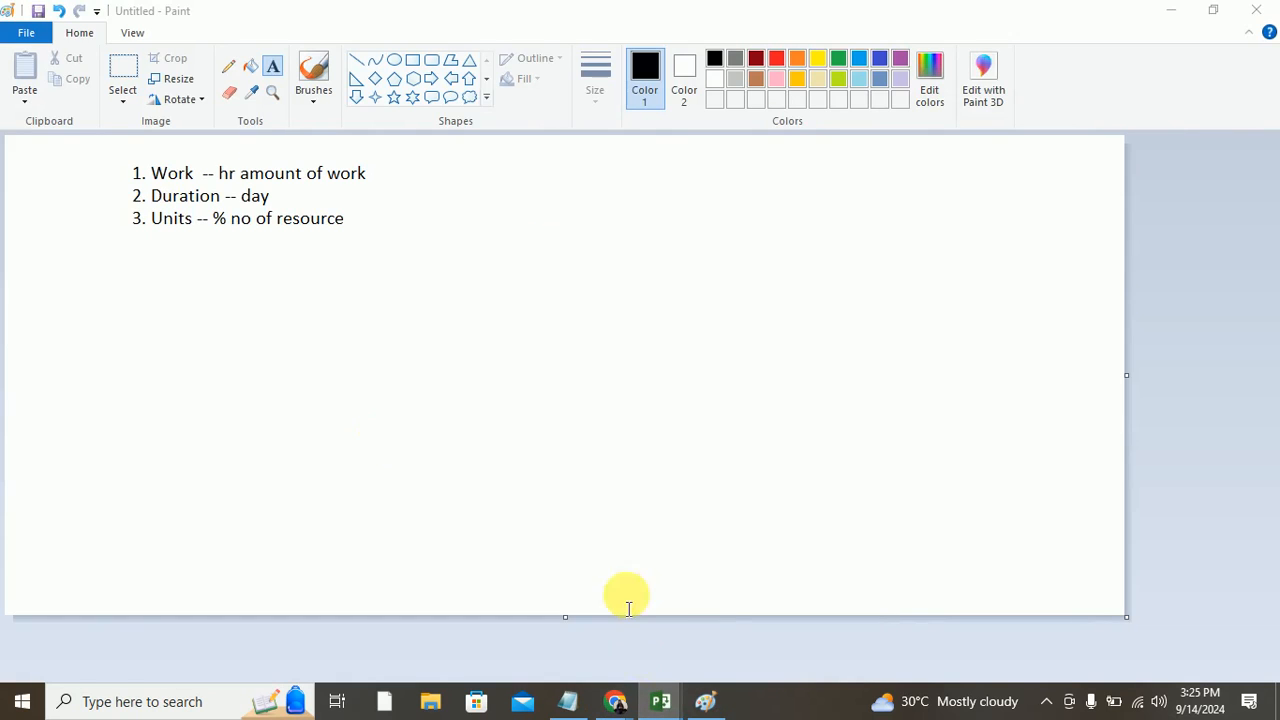
{"action": "left_click", "coordinate": [659, 701]}
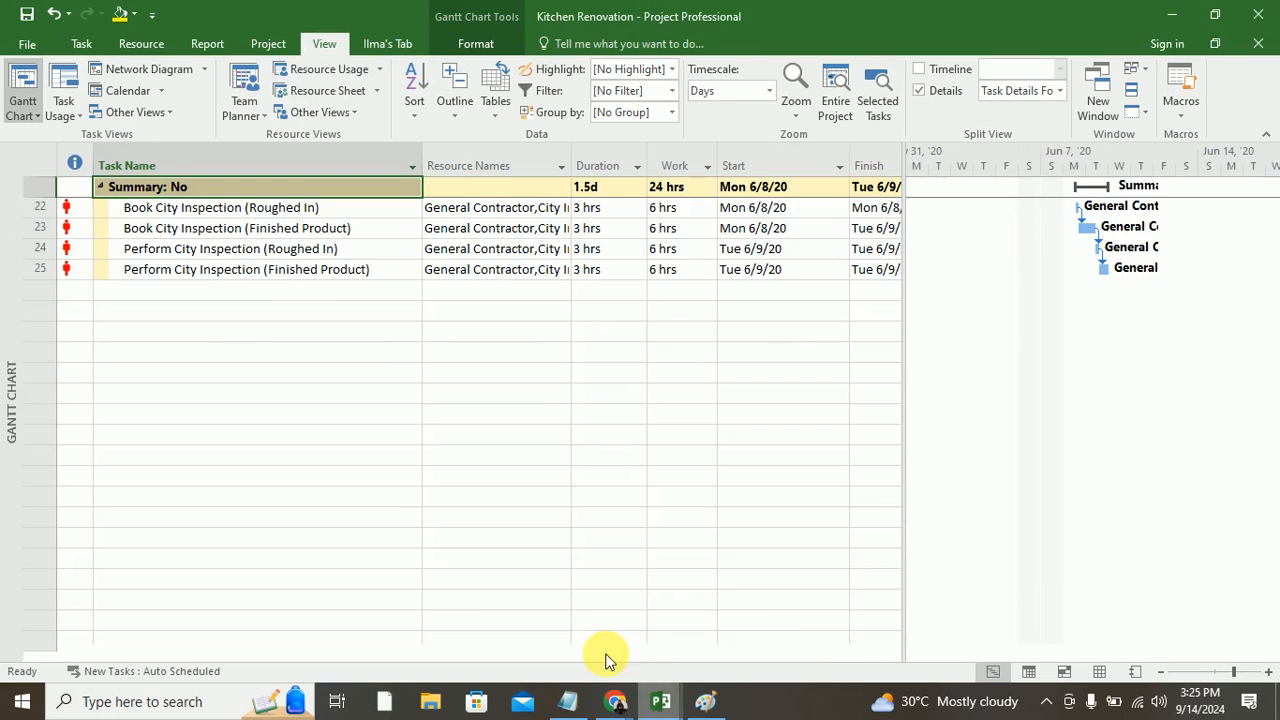
{"action": "left_click", "coordinate": [563, 634]}
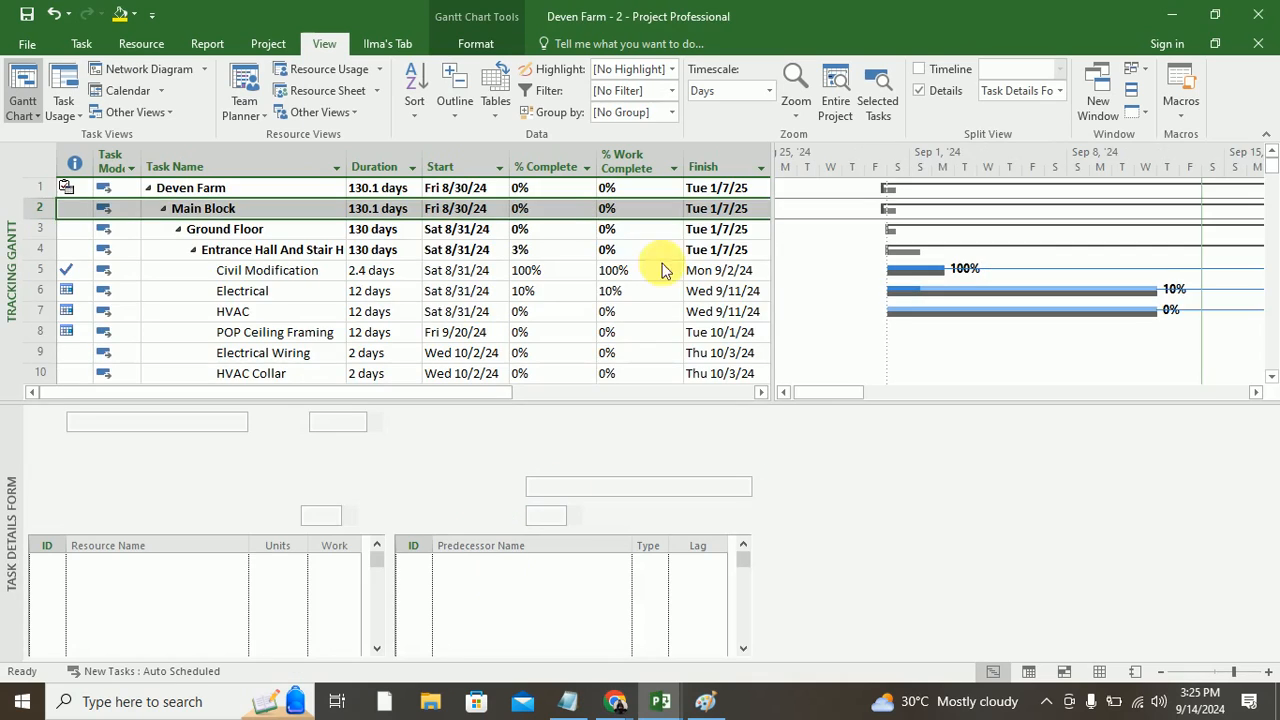
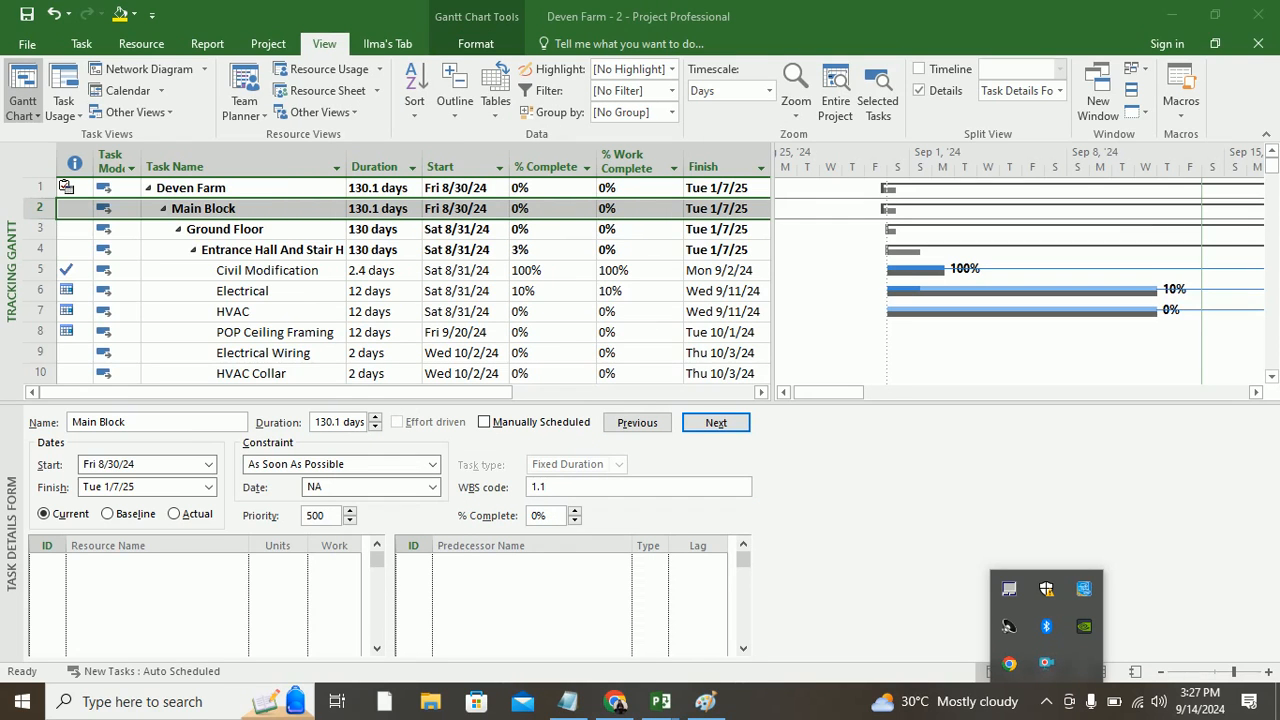
{"action": "left_click", "coordinate": [1046, 664]}
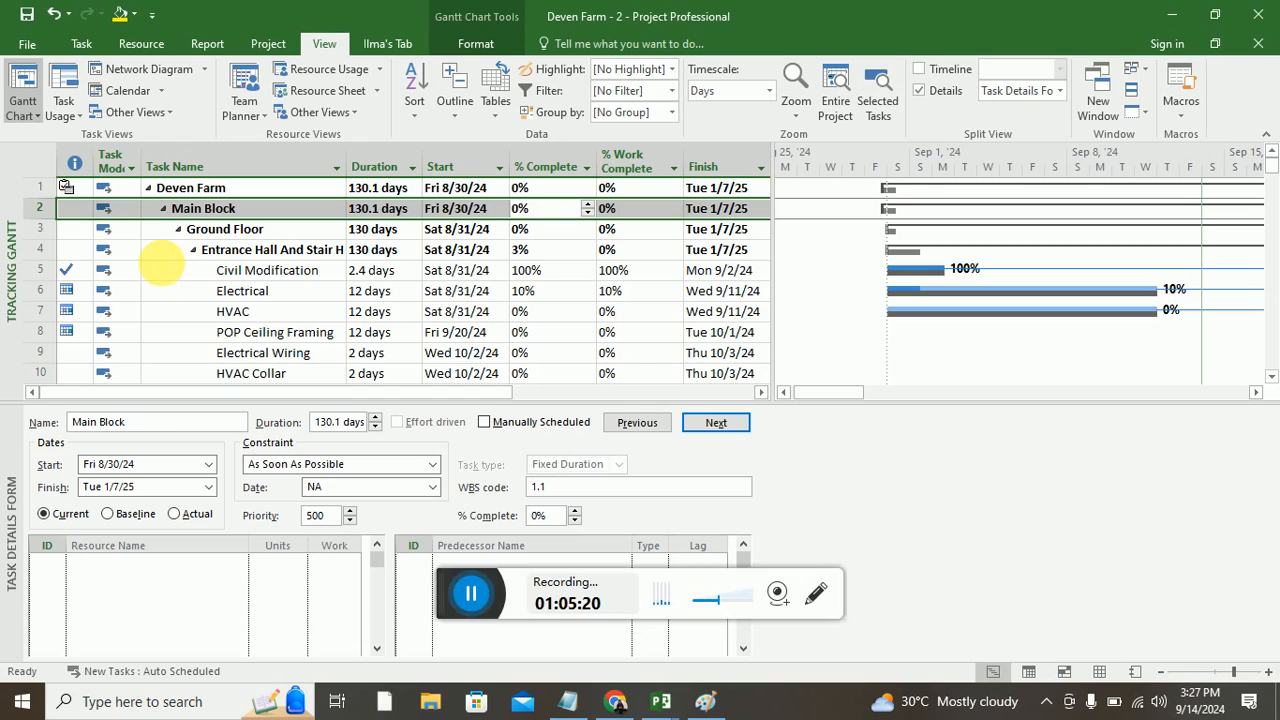
{"action": "left_click", "coordinate": [465, 594]}
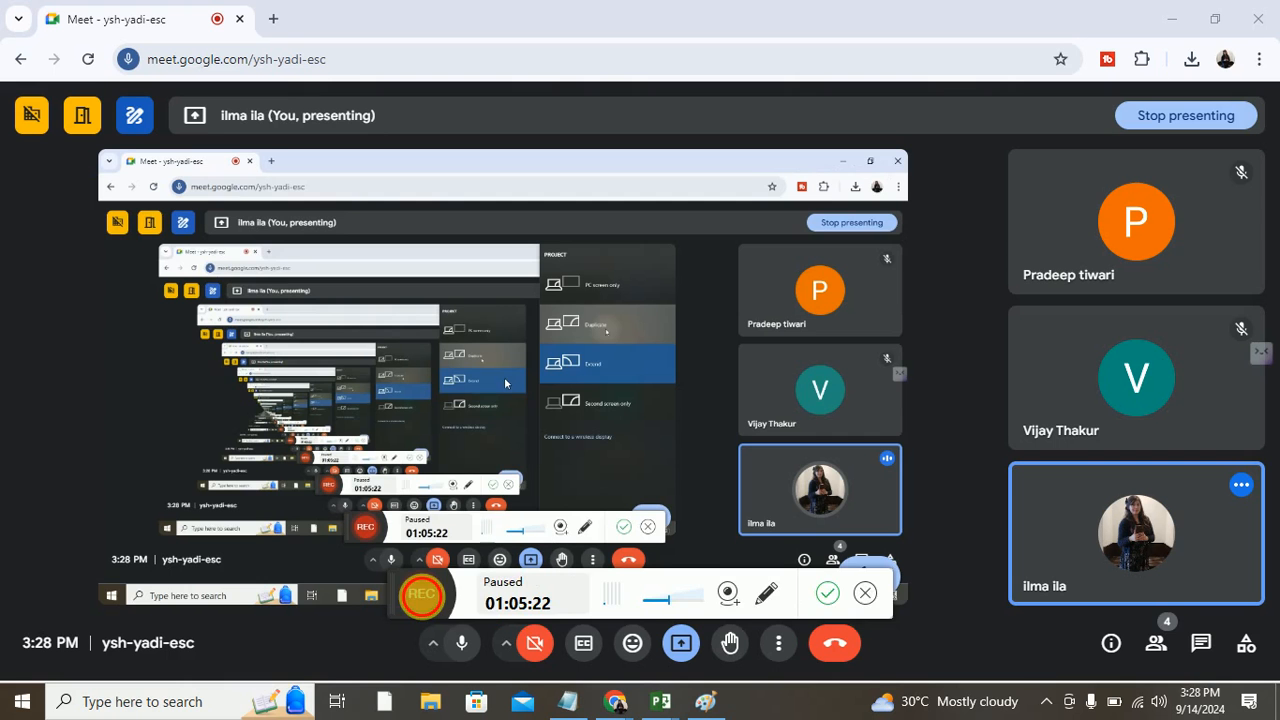
{"action": "left_click", "coordinate": [420, 594]}
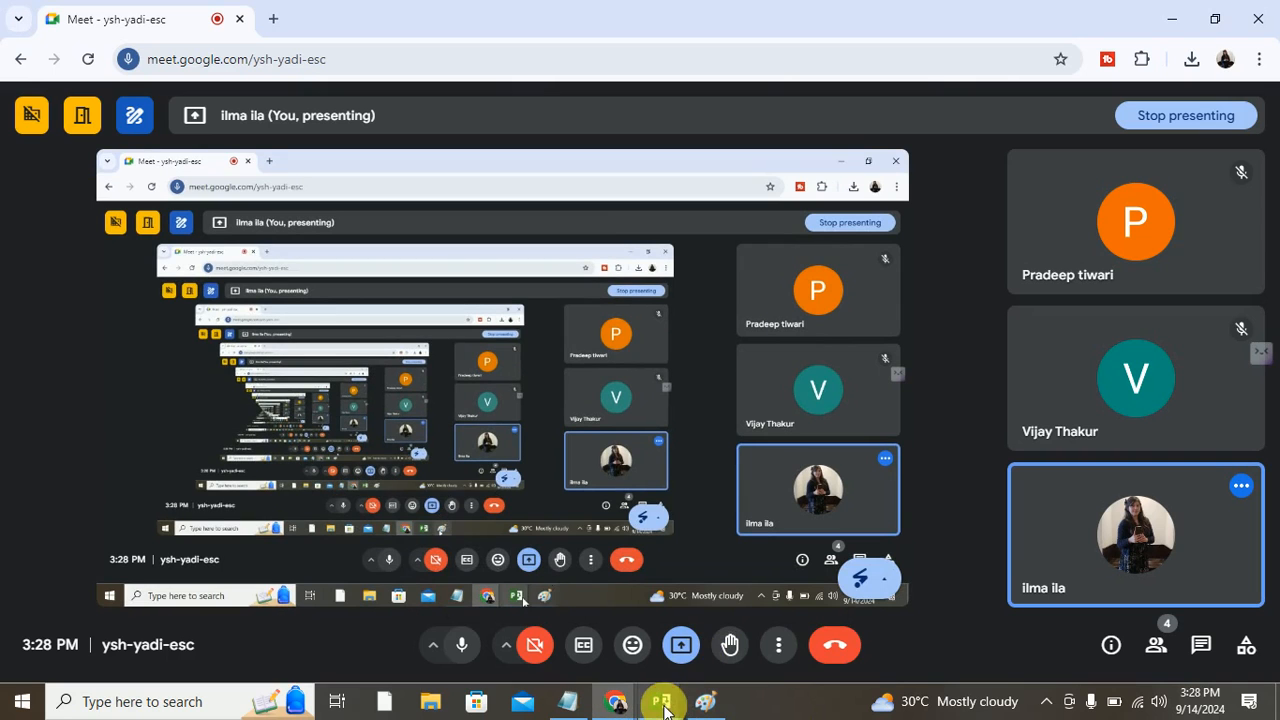
Step: Switch to Deven Farm - 2 in Microsoft Project, making the Civil Modification task effort driven with the Fixed Duration task type
{"action": "mouse_move", "coordinate": [660, 700]}
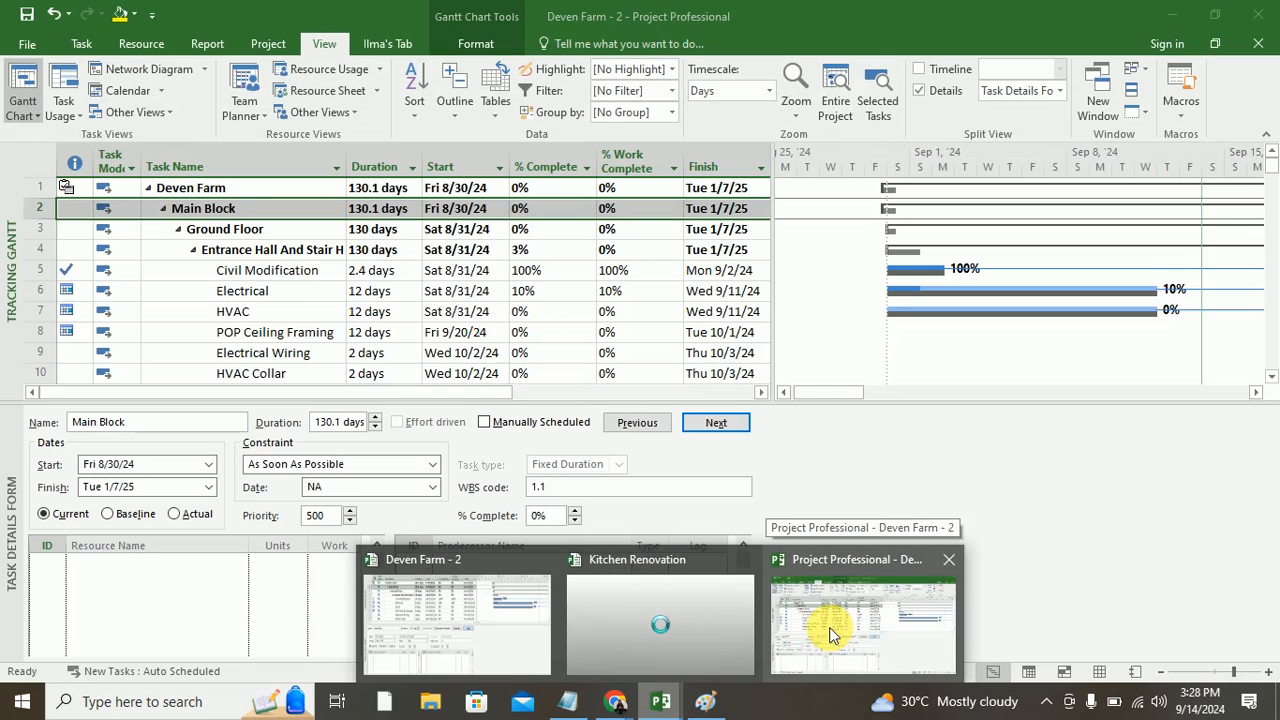
{"action": "left_click", "coordinate": [831, 627]}
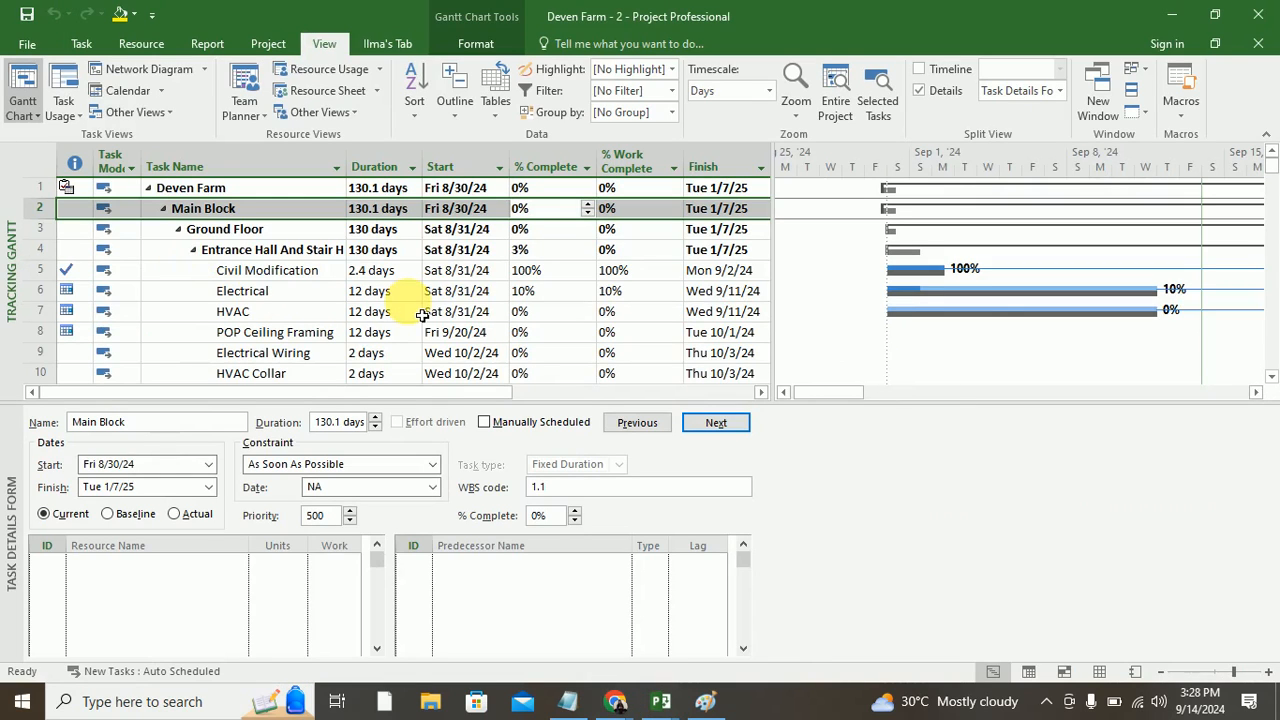
{"action": "left_click", "coordinate": [262, 271]}
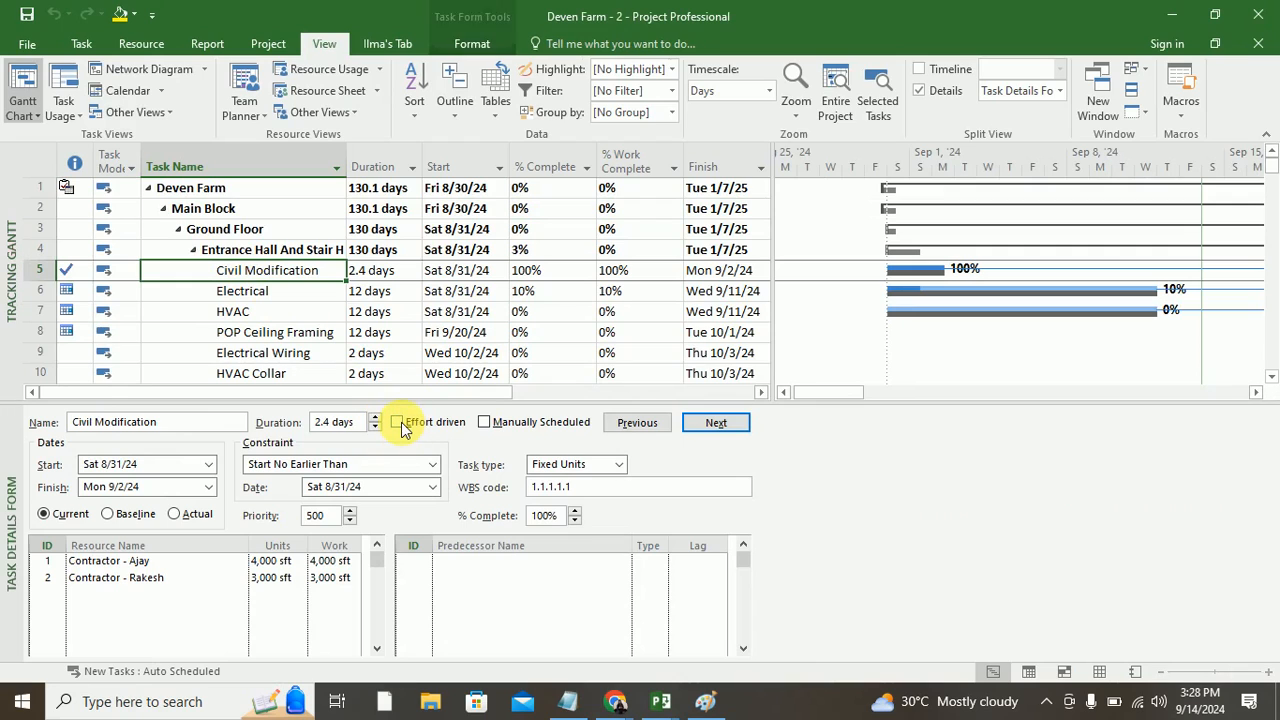
{"action": "left_click", "coordinate": [398, 422]}
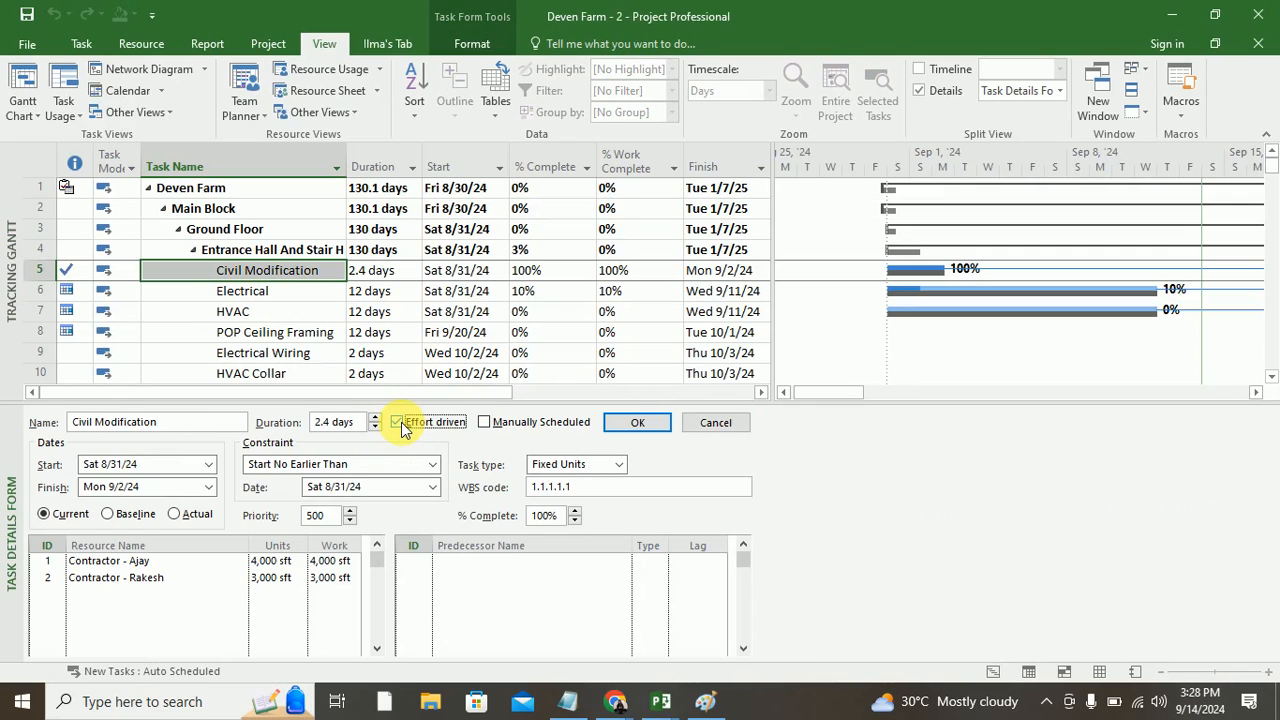
{"action": "left_click", "coordinate": [619, 465]}
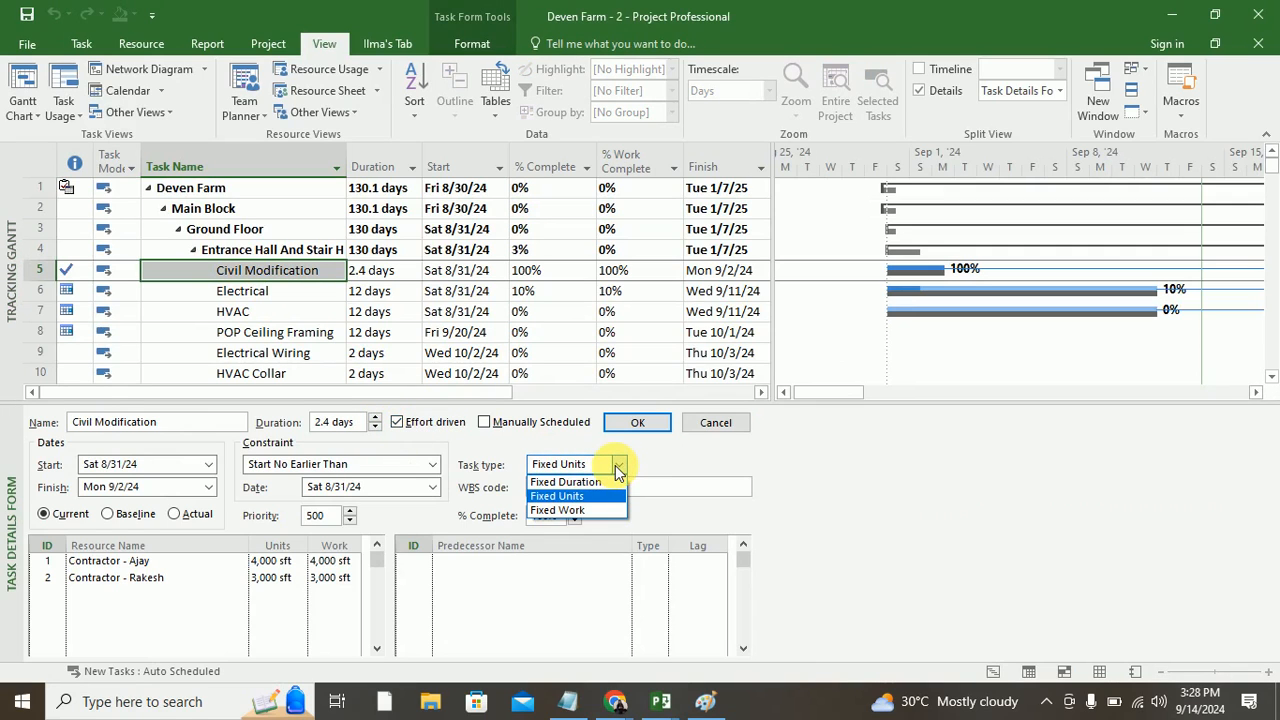
{"action": "left_click", "coordinate": [580, 511]}
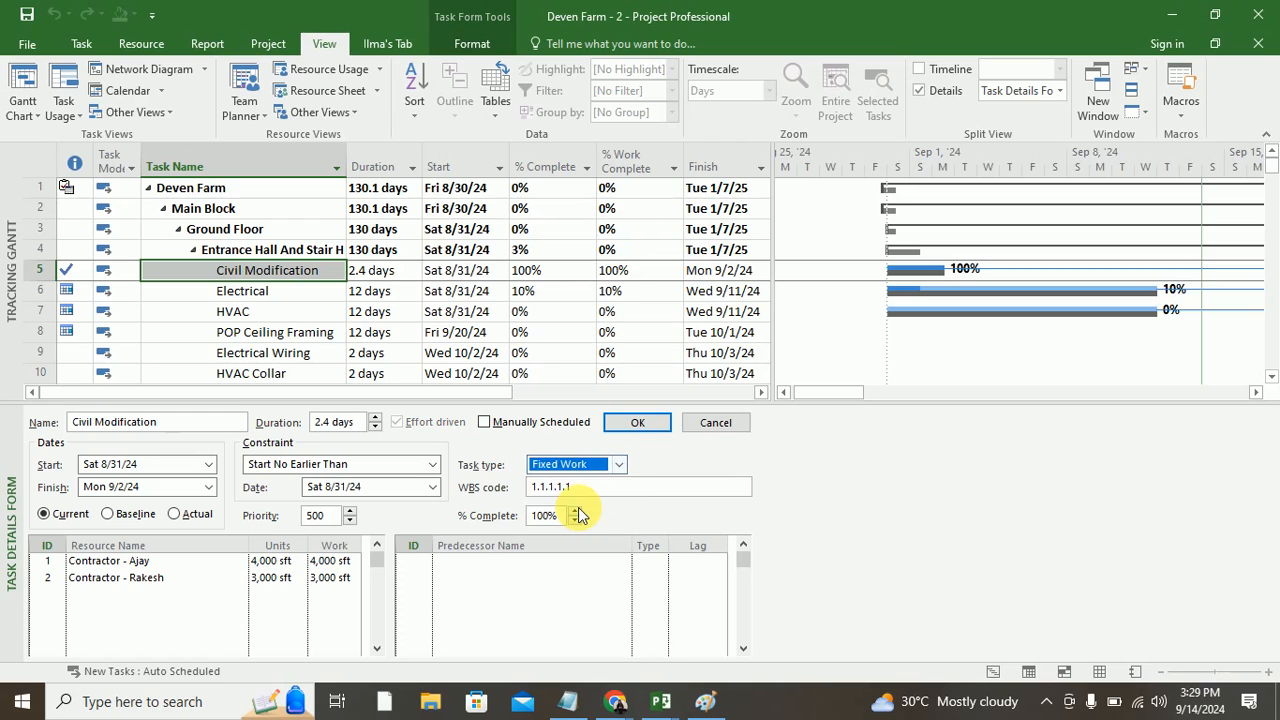
{"action": "left_click", "coordinate": [619, 465]}
{"action": "left_click", "coordinate": [568, 481]}
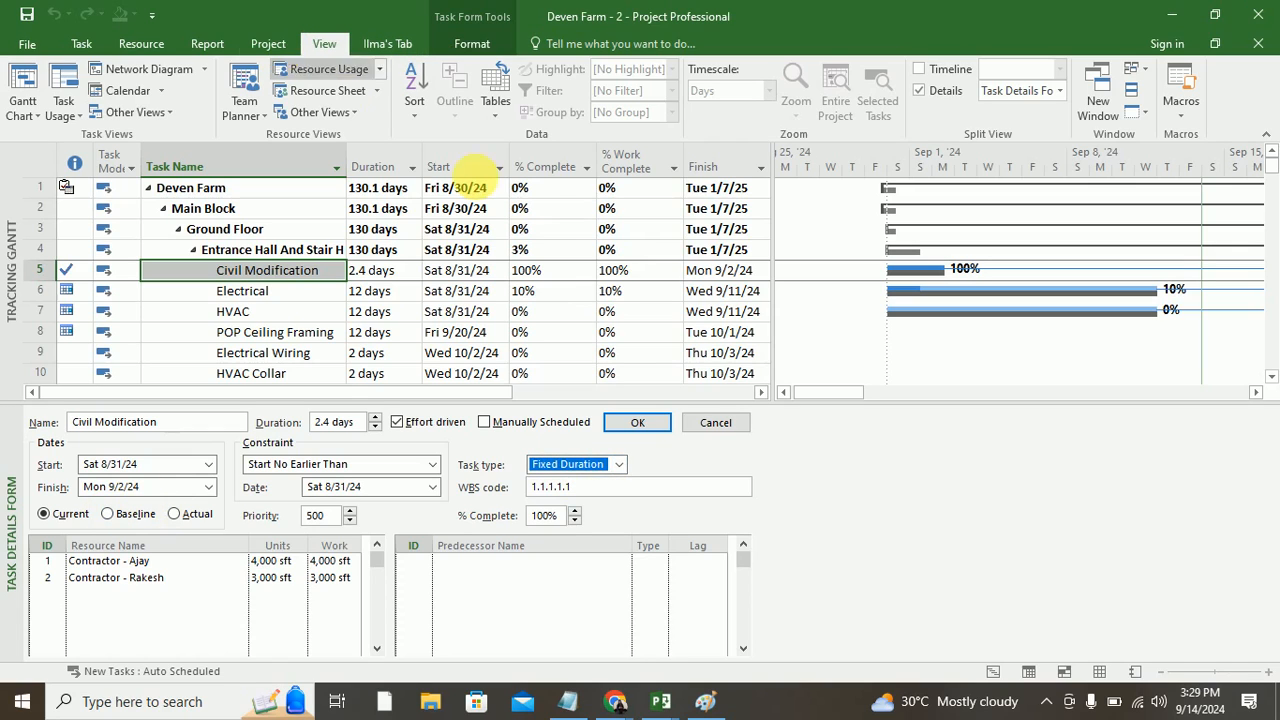
{"action": "left_click", "coordinate": [557, 320]}
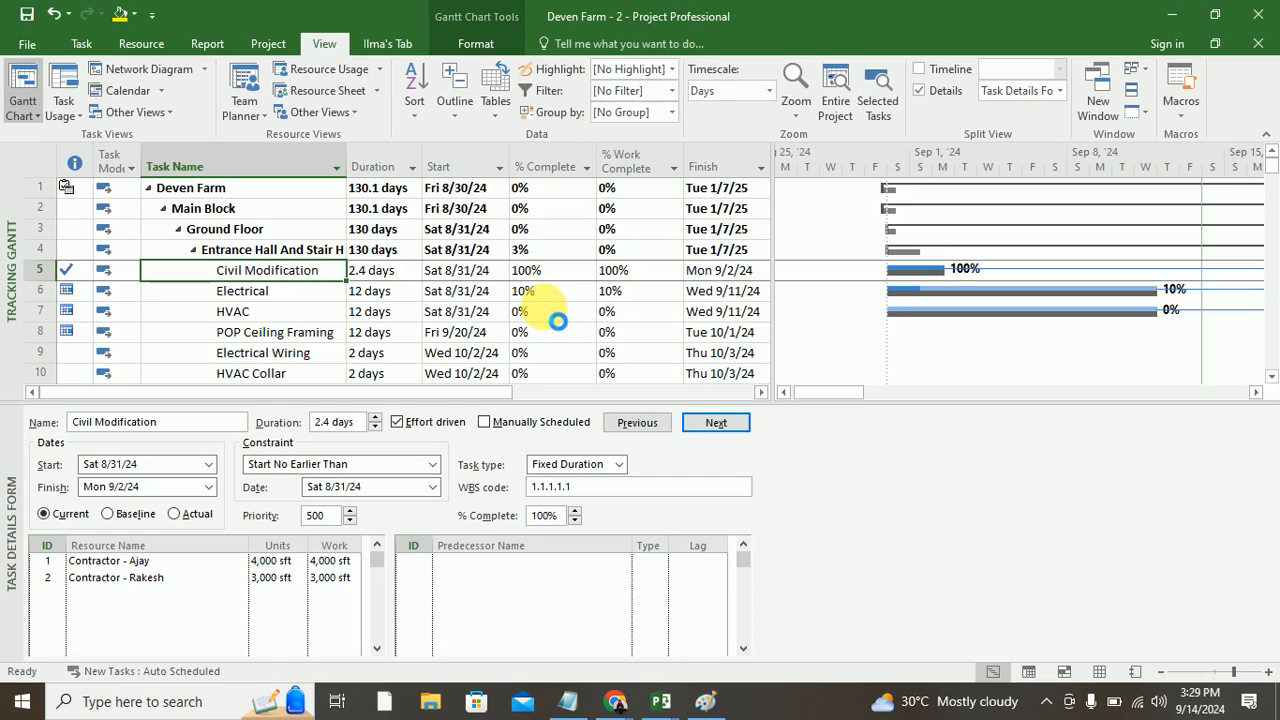
Step: Set the Electrical task's percent complete to 50% in the Entrance Hall section
{"action": "left_click", "coordinate": [538, 313]}
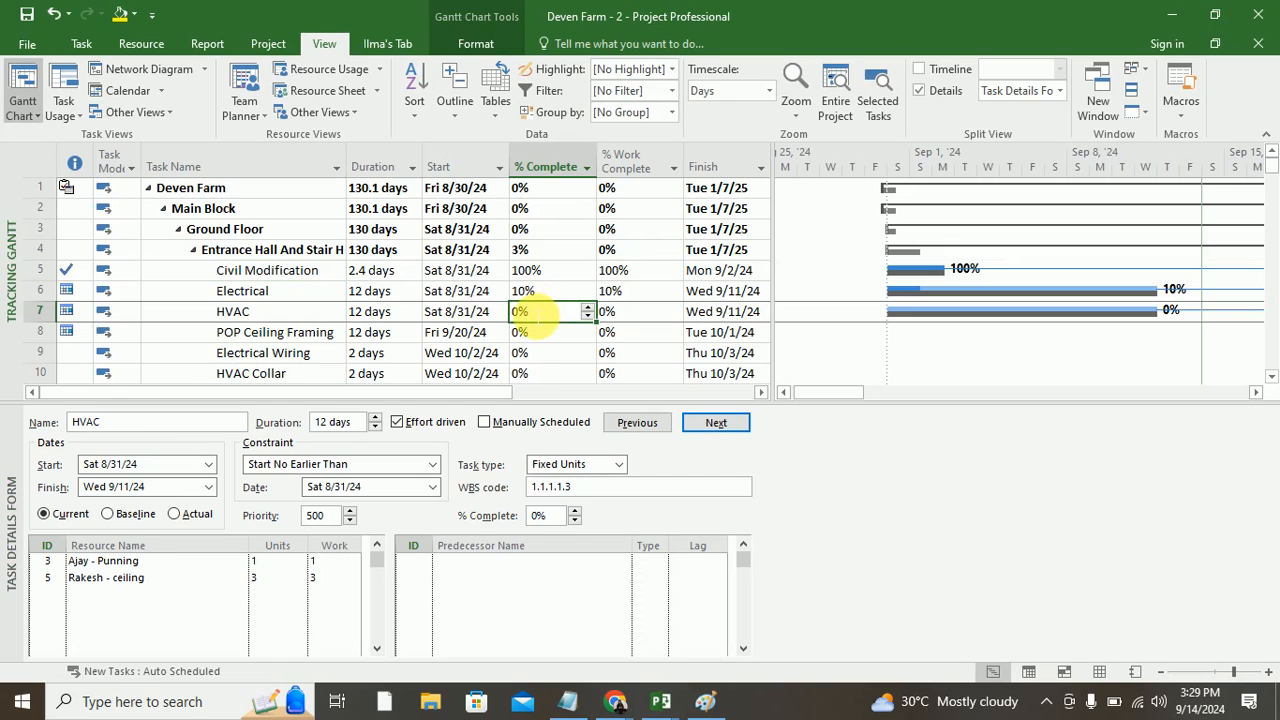
{"action": "left_click", "coordinate": [536, 293]}
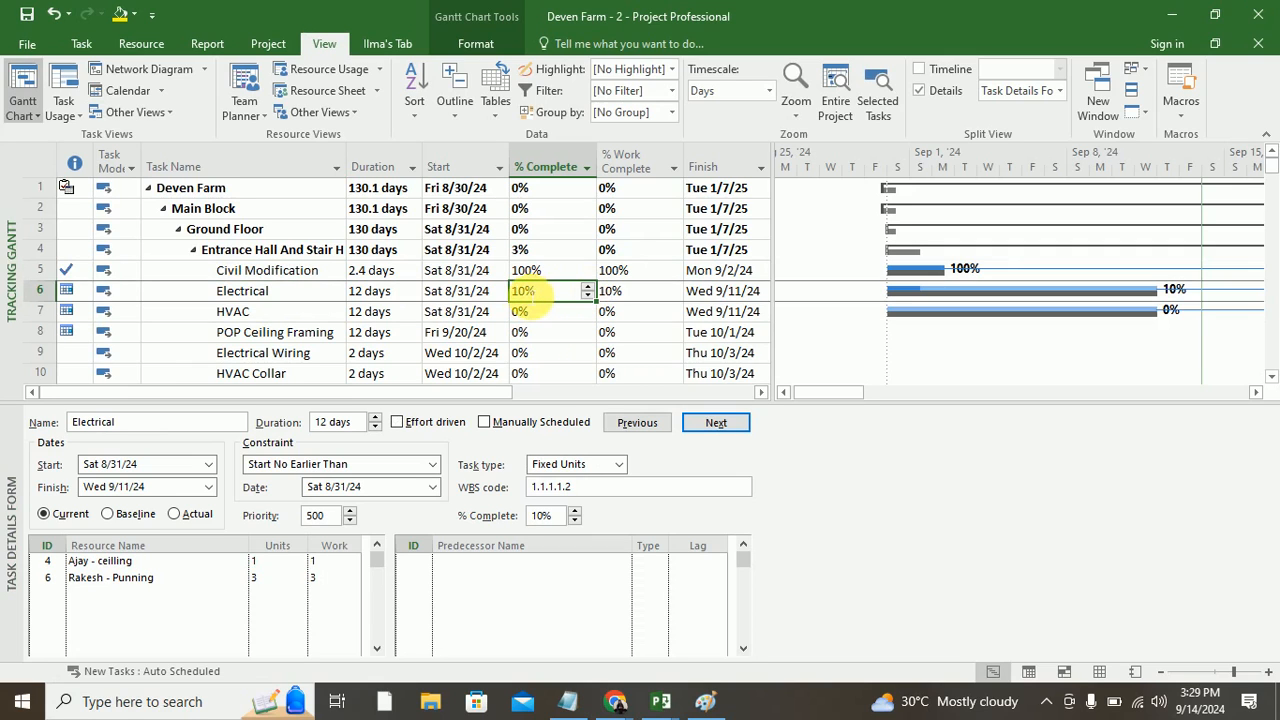
{"action": "type", "text": "50"}
{"action": "key", "text": "Return"}
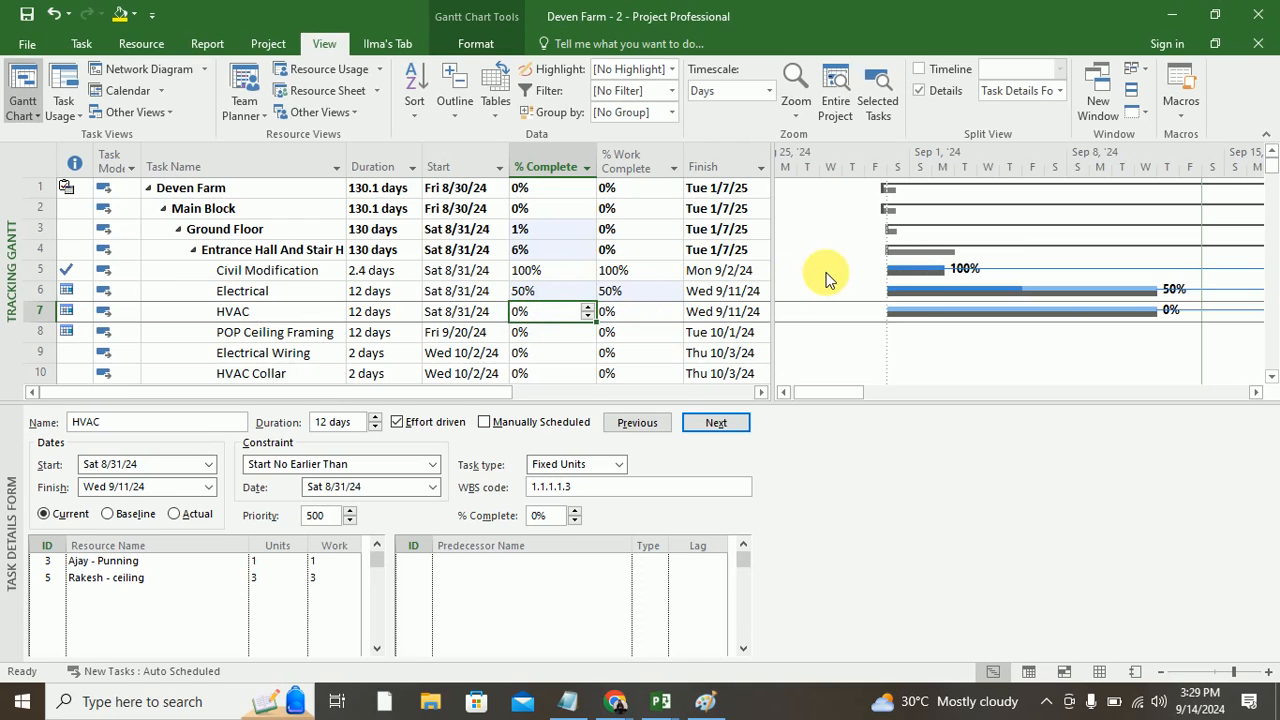
Step: Show the Electrical task's actual dates and its resource work details in the task details form
{"action": "left_click", "coordinate": [268, 290]}
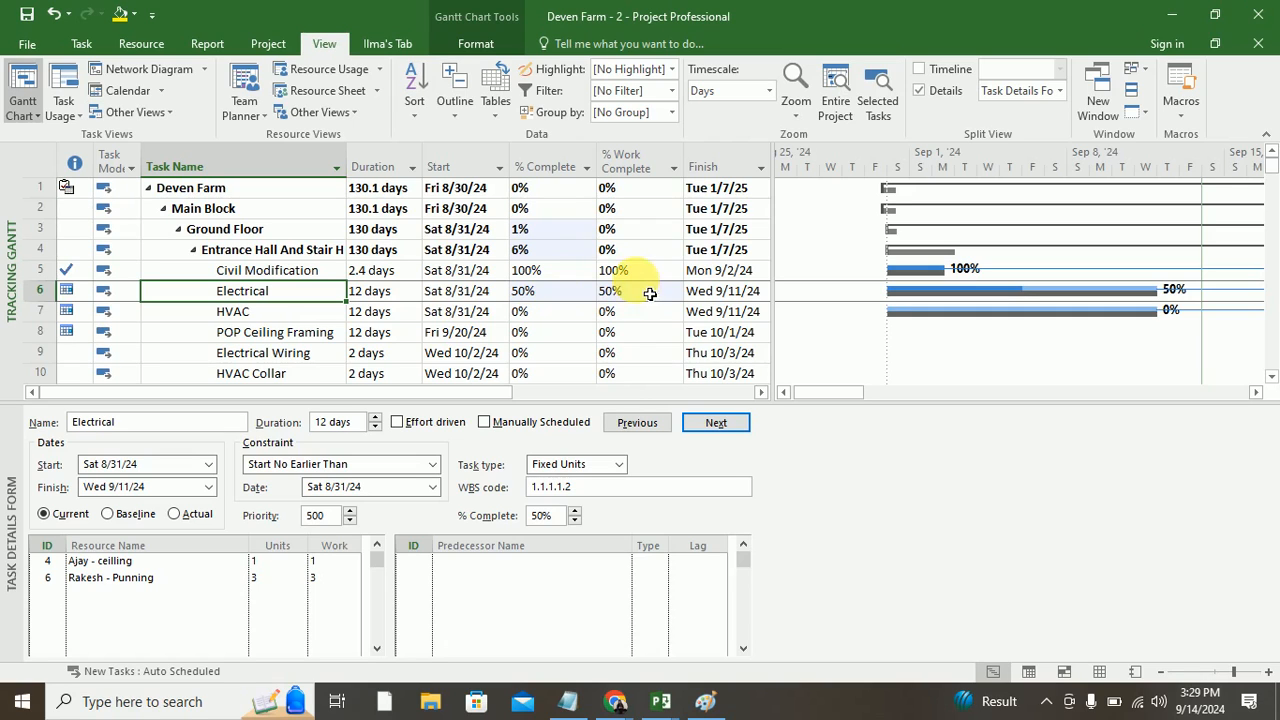
{"action": "left_click", "coordinate": [133, 517]}
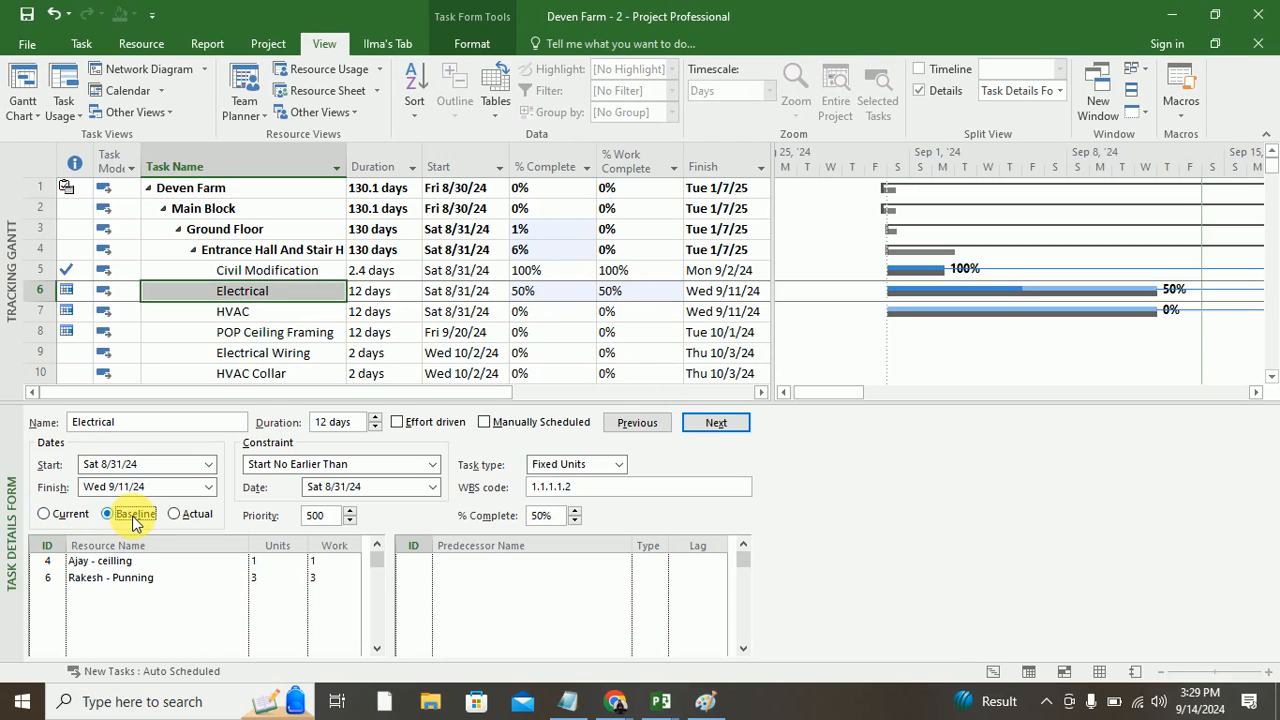
{"action": "left_click", "coordinate": [178, 516]}
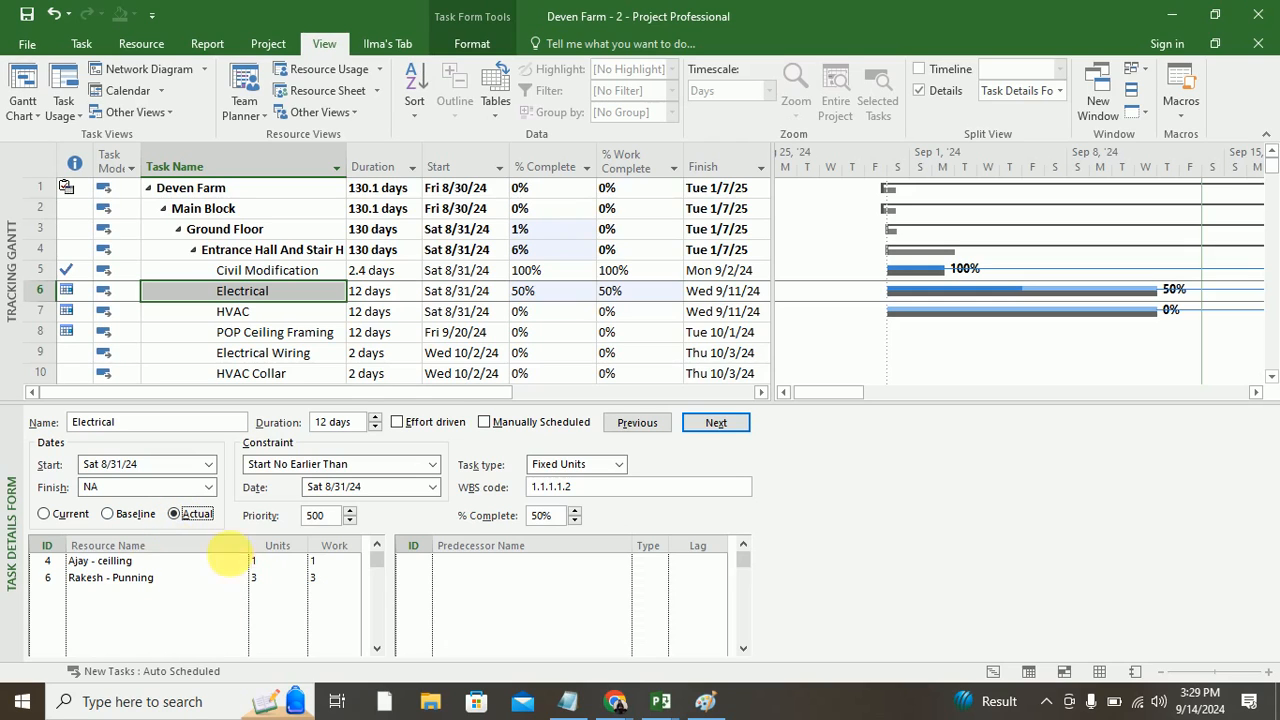
{"action": "right_click", "coordinate": [160, 598]}
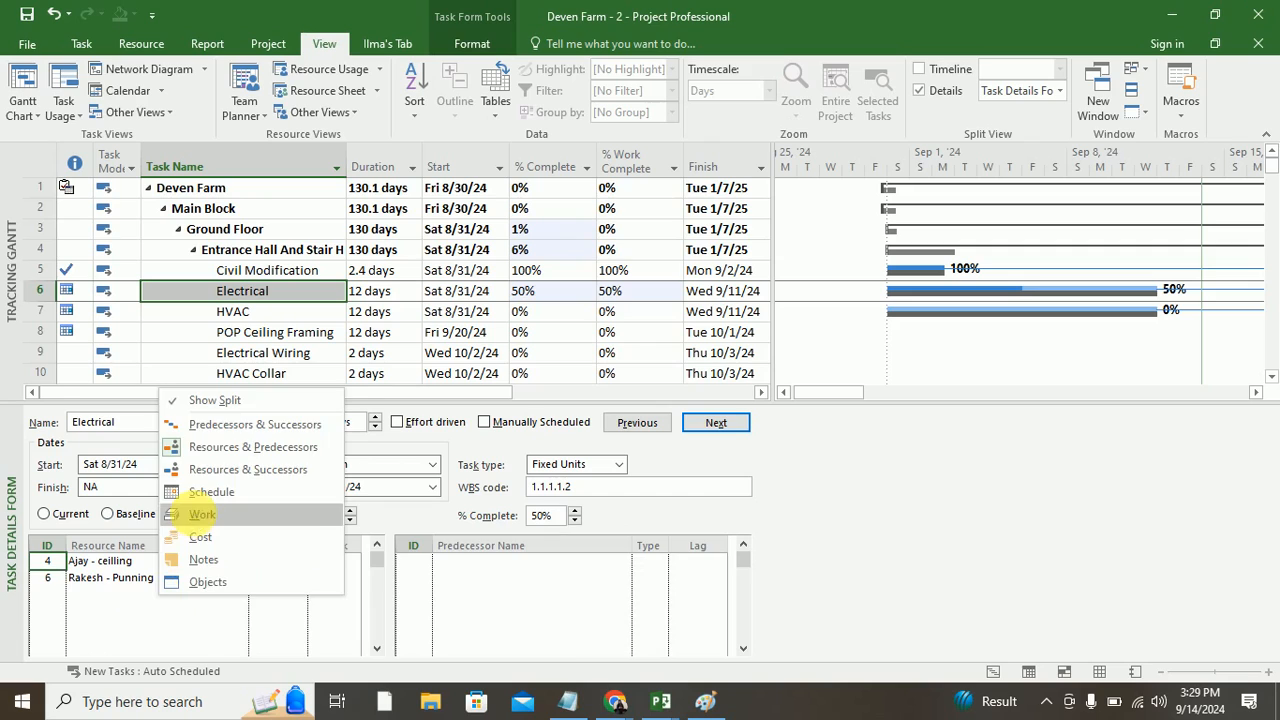
{"action": "left_click", "coordinate": [202, 514]}
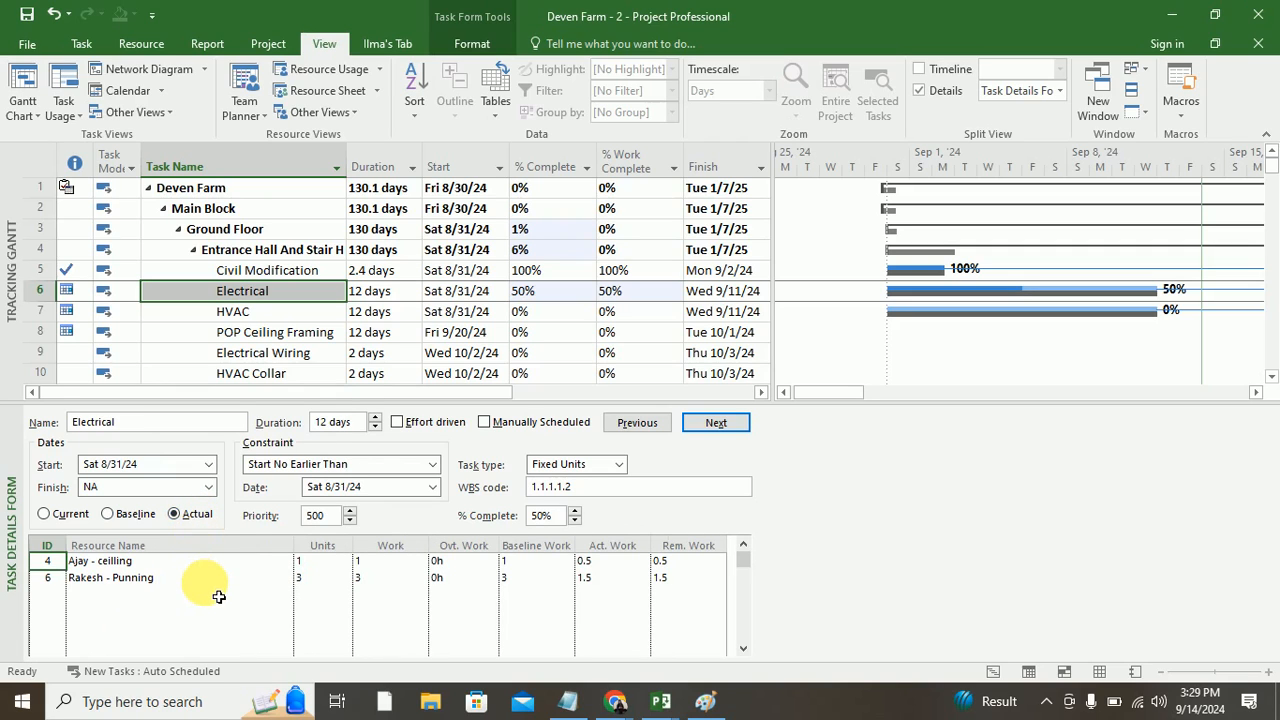
Step: Examine the planned and actual work of the resources assigned to the Electrical task
{"action": "left_click", "coordinate": [390, 565]}
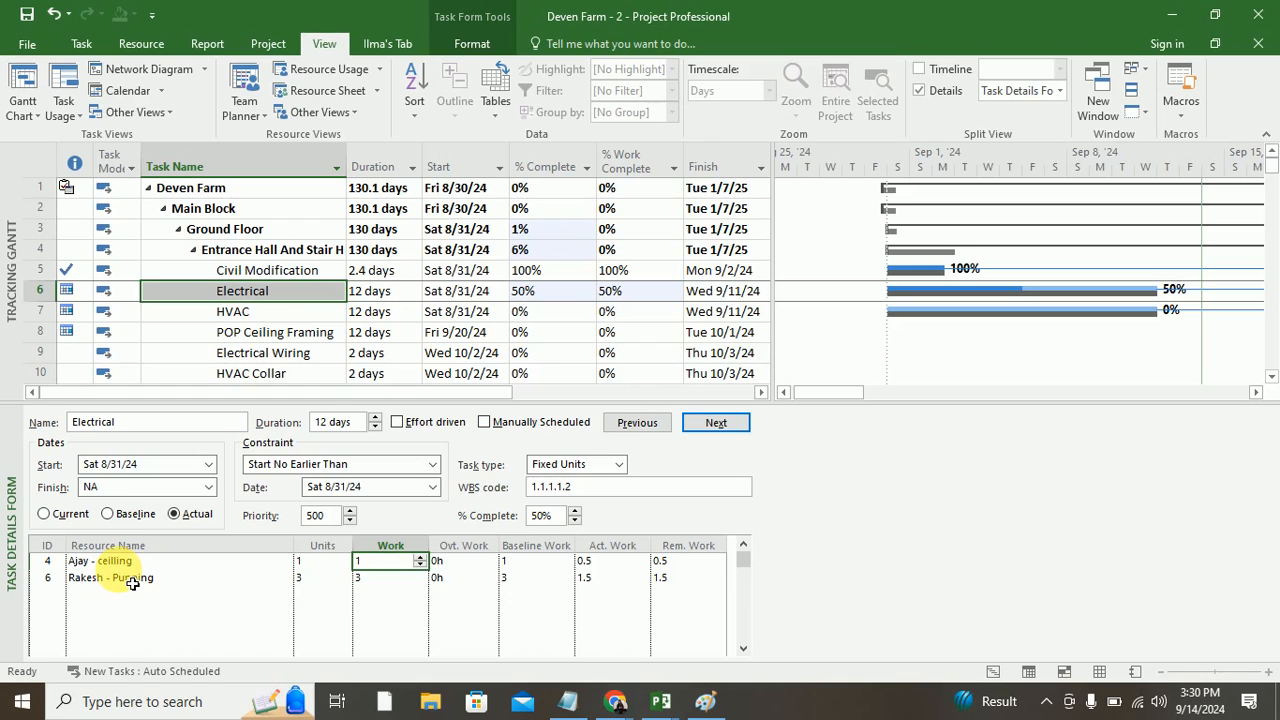
{"action": "left_click", "coordinate": [612, 561]}
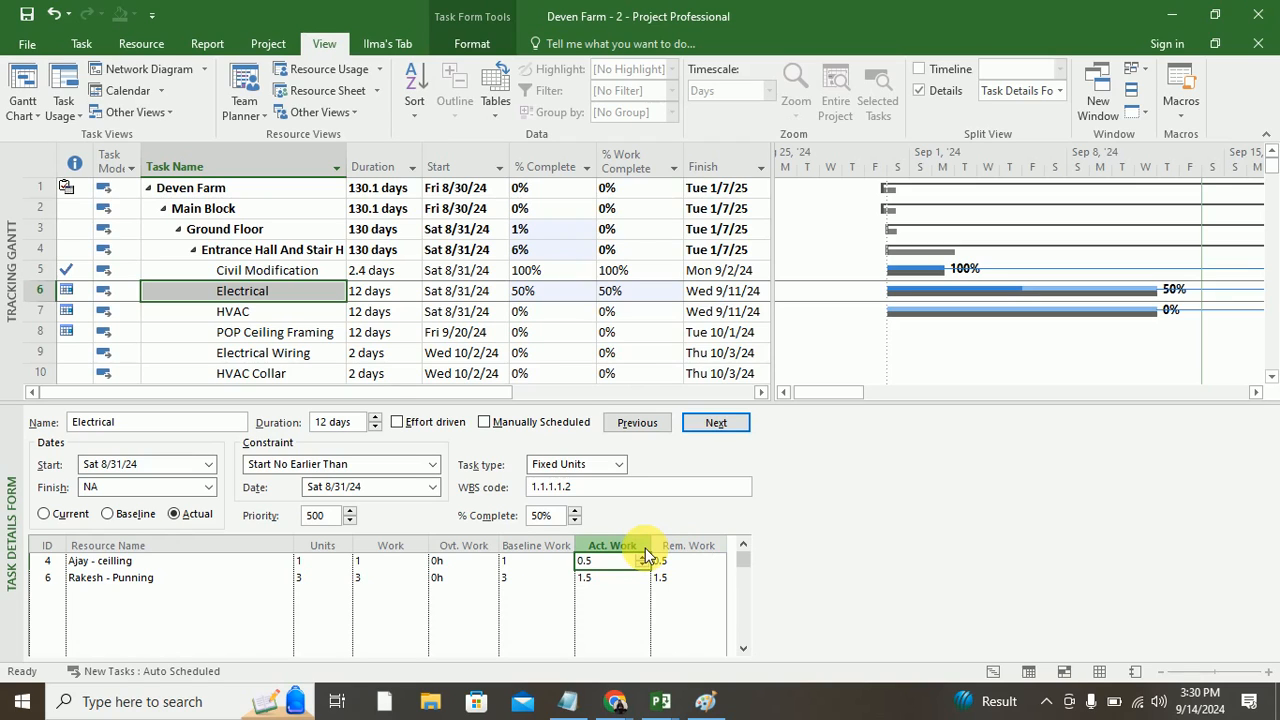
{"action": "left_click", "coordinate": [145, 584]}
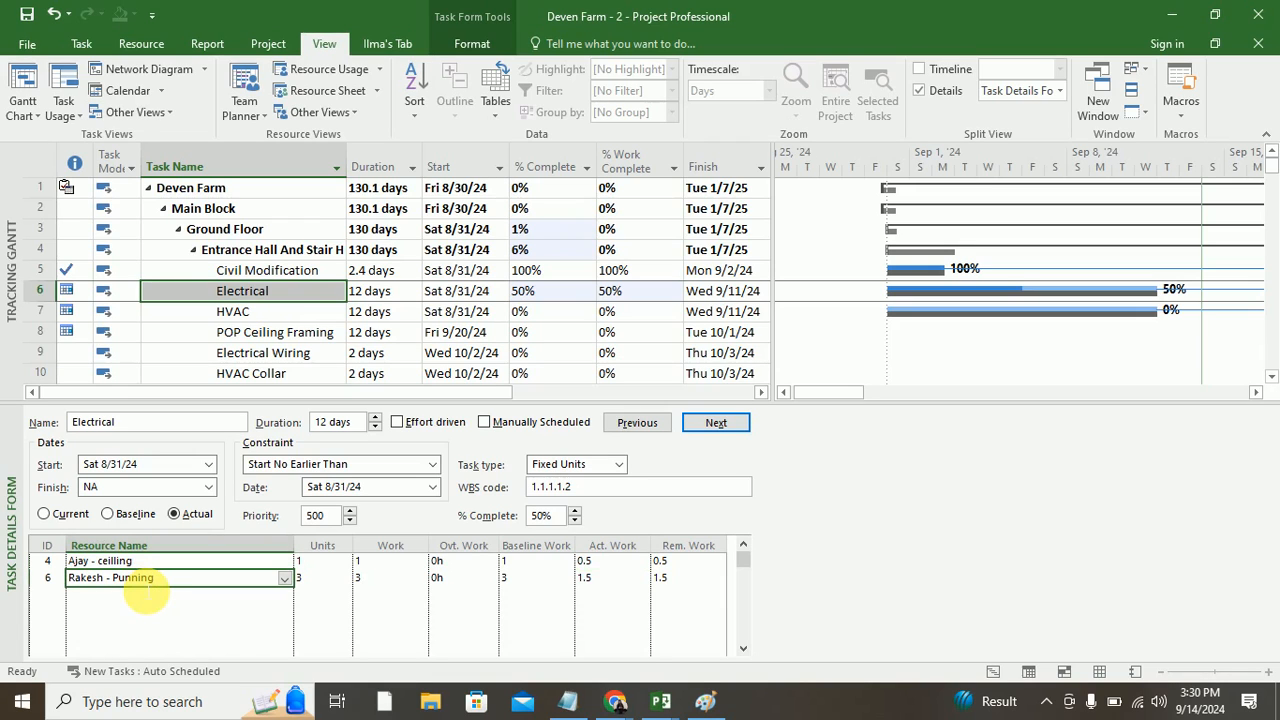
{"action": "left_click", "coordinate": [615, 700]}
{"action": "left_click", "coordinate": [563, 638]}
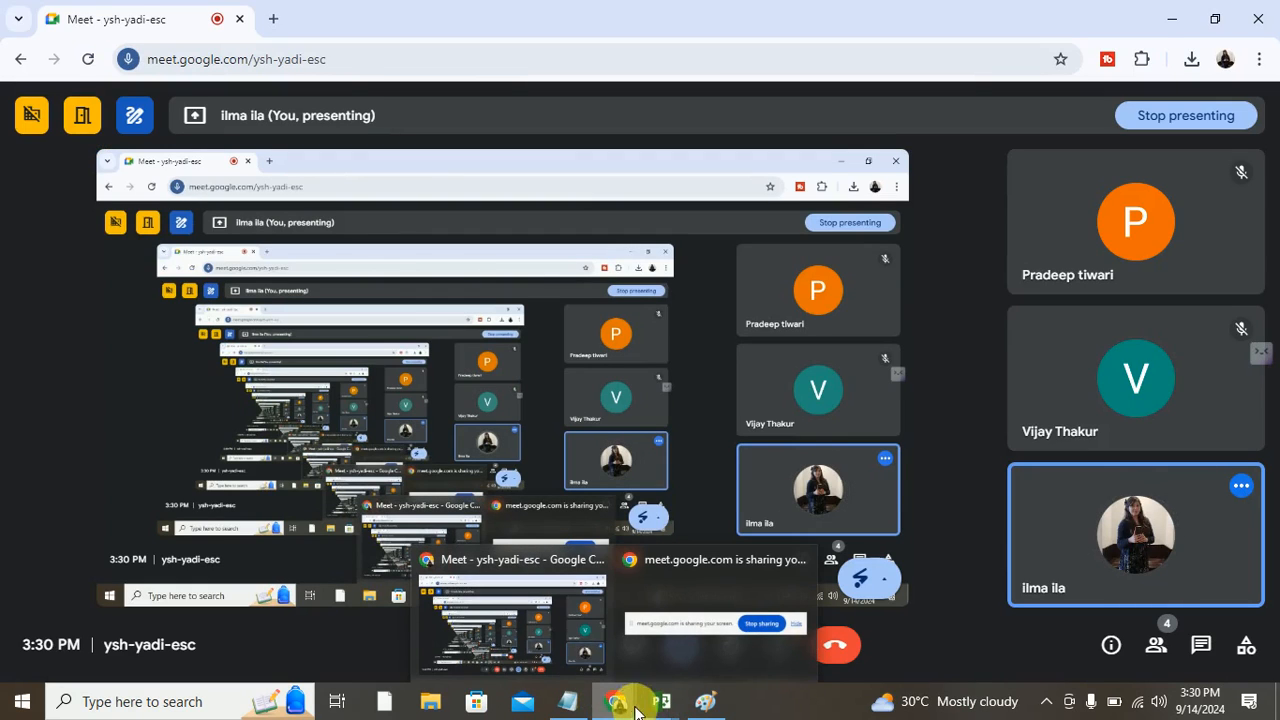
{"action": "mouse_move", "coordinate": [662, 702]}
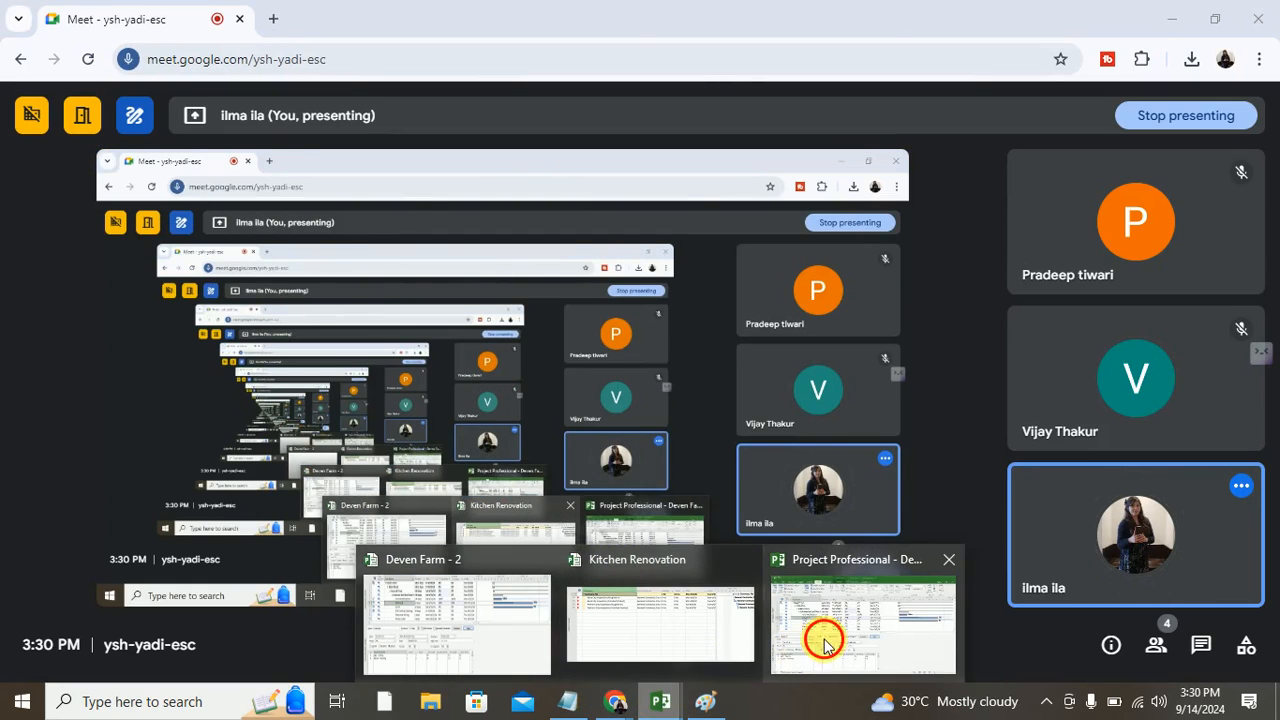
{"action": "left_click", "coordinate": [823, 632]}
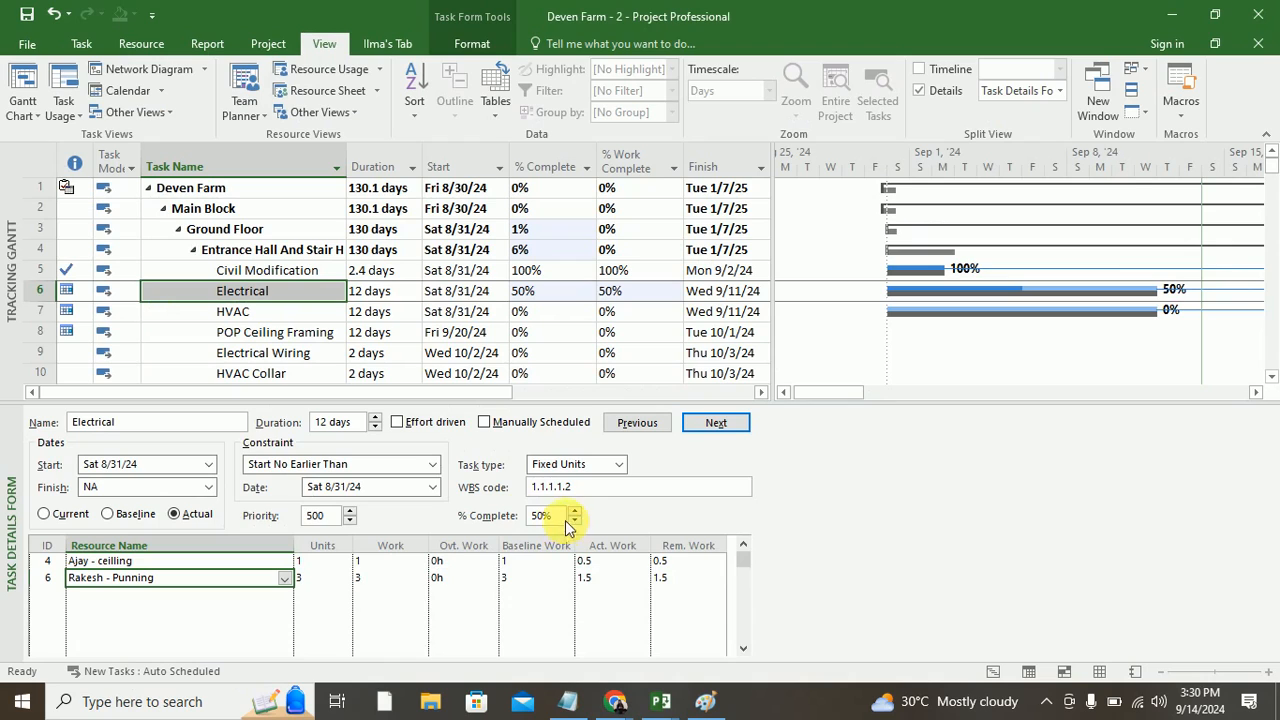
Step: Record 1.5 actual work for the punning resource assigned to the HVAC task
{"action": "left_click", "coordinate": [238, 311]}
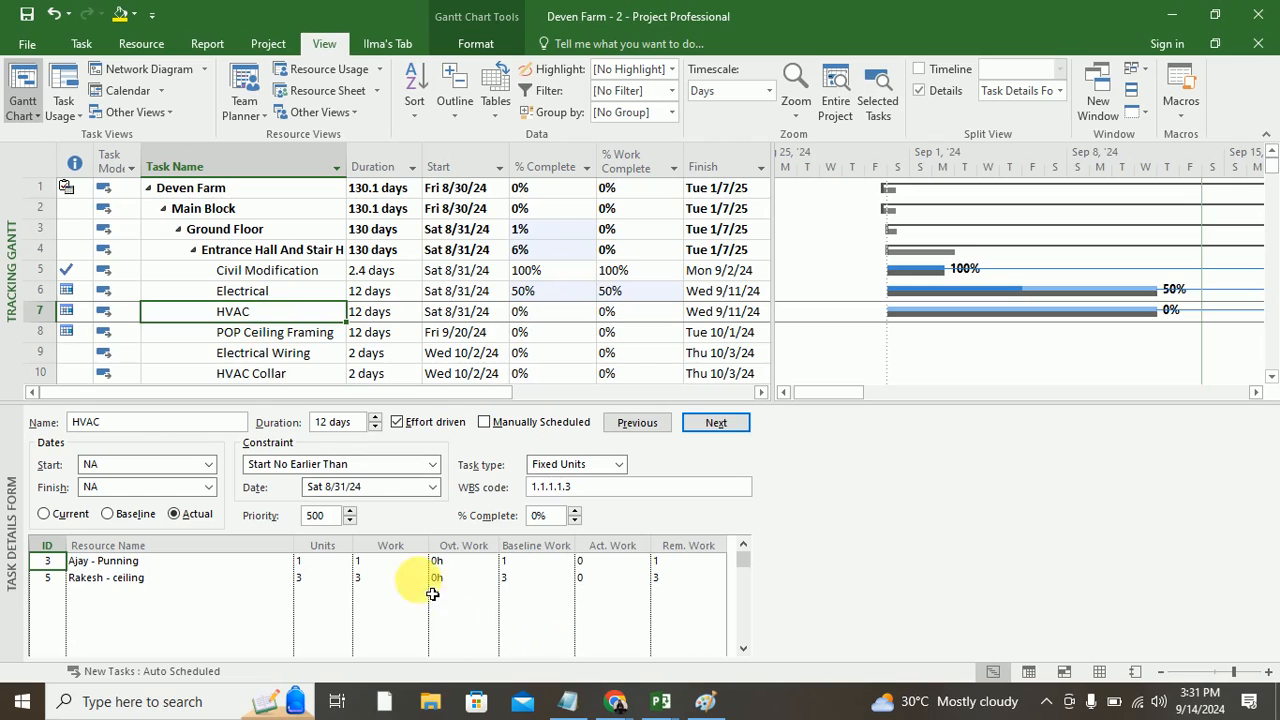
{"action": "left_click", "coordinate": [532, 561]}
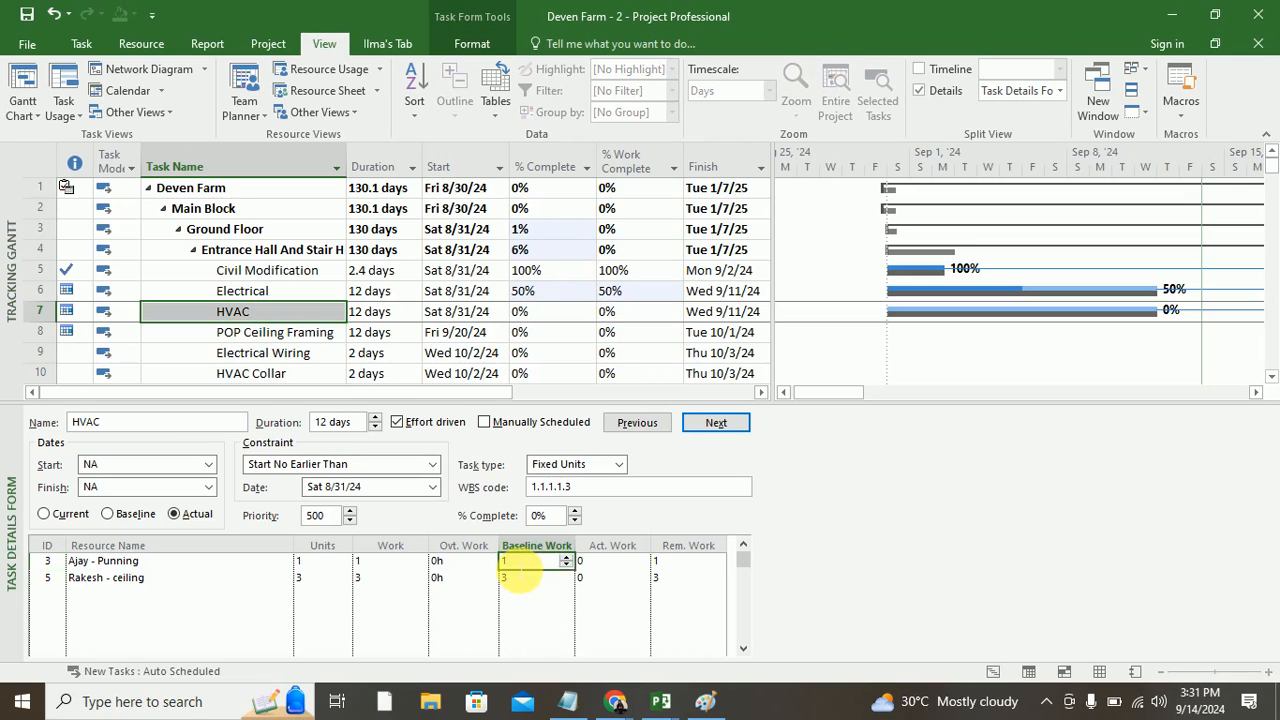
{"action": "left_click", "coordinate": [598, 561]}
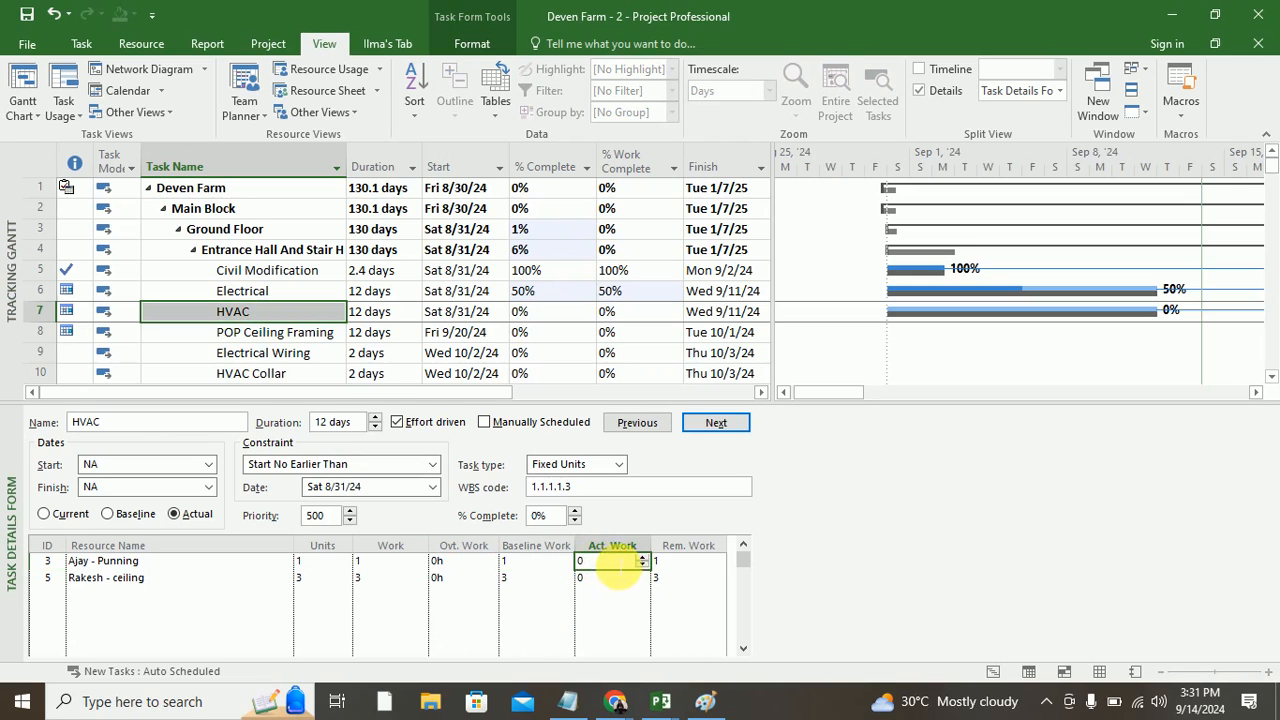
{"action": "type", "text": "1.5"}
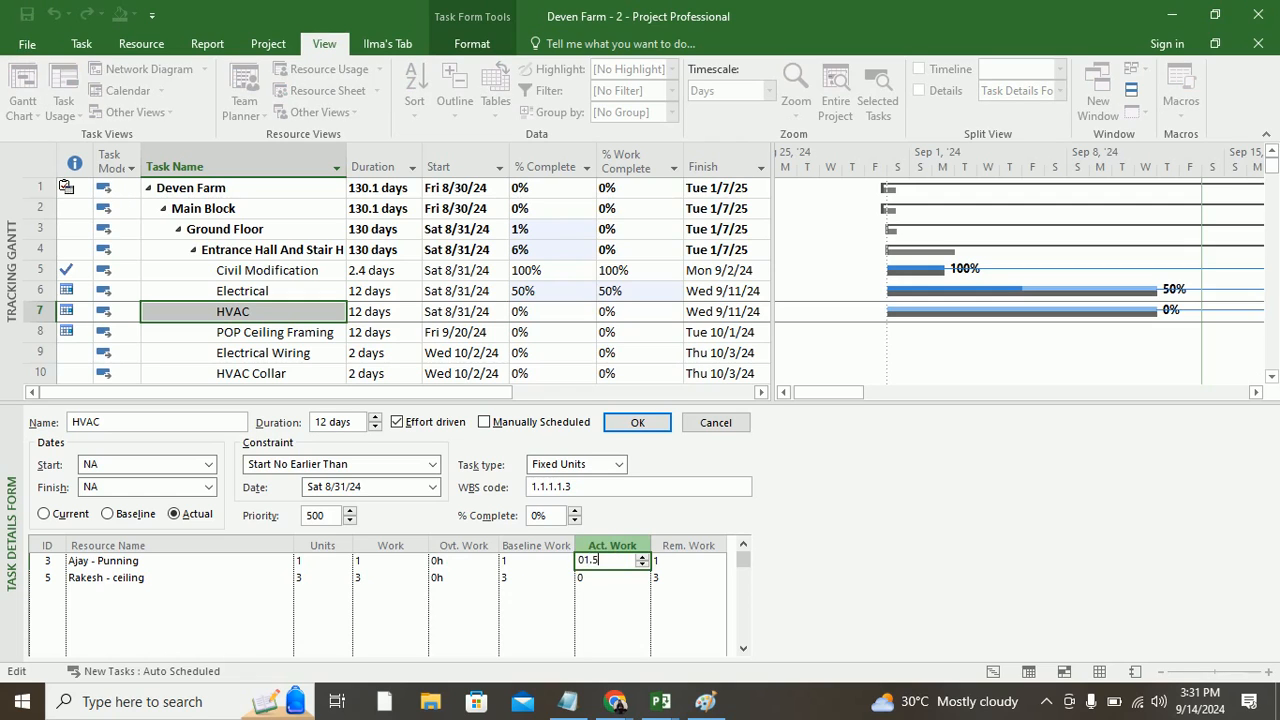
{"action": "key", "text": "Return"}
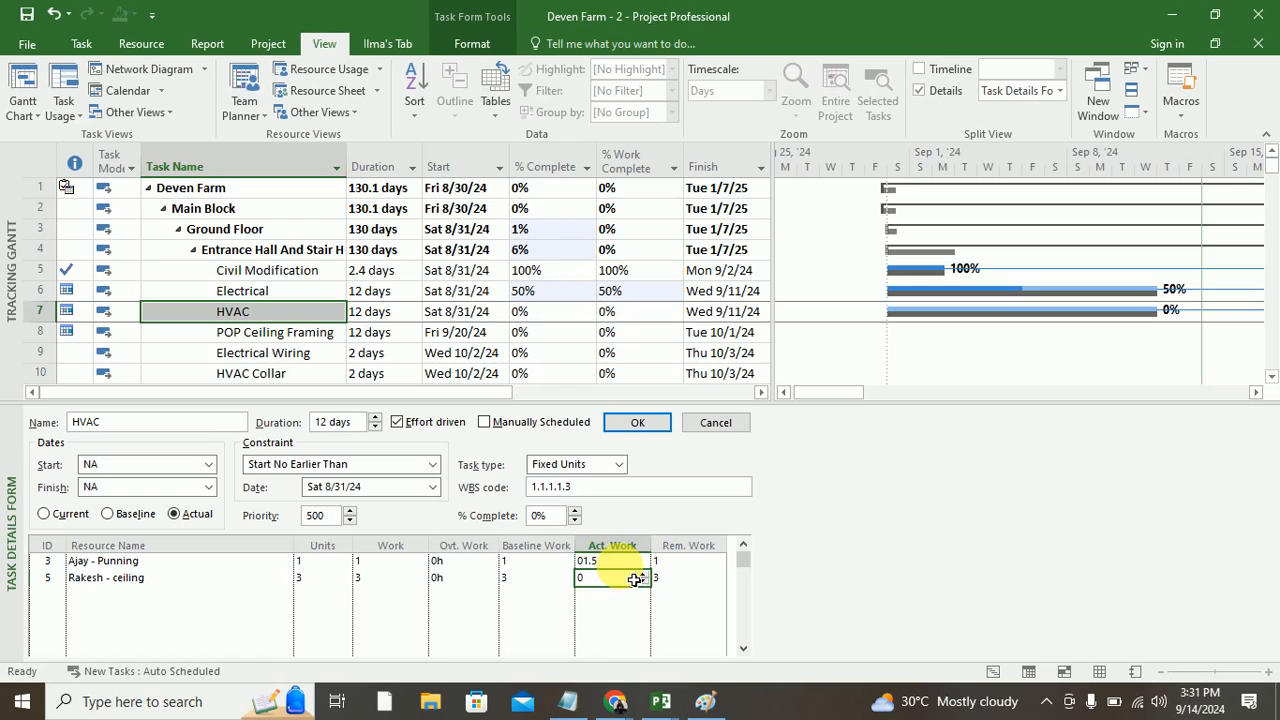
{"action": "left_click", "coordinate": [637, 423]}
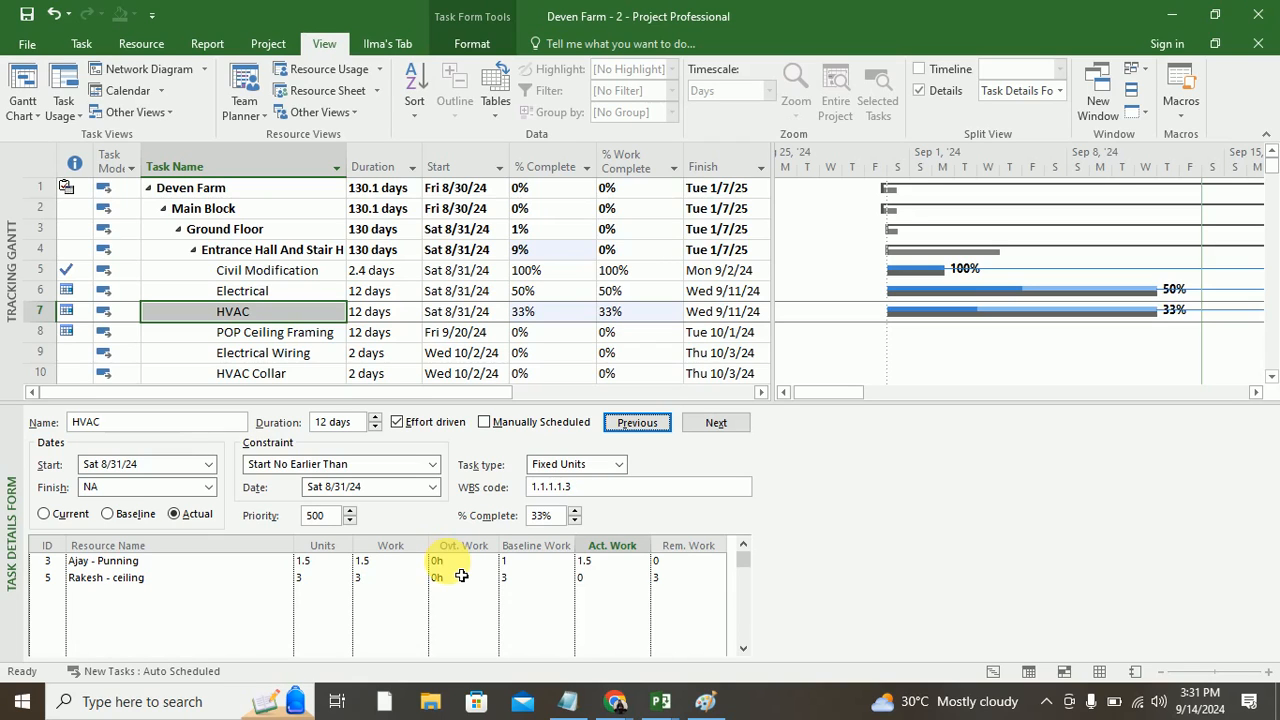
Step: Narrow the Ovt. Work column in the HVAC task's resource details and switch the form's details to Objects
{"action": "left_click", "coordinate": [458, 562]}
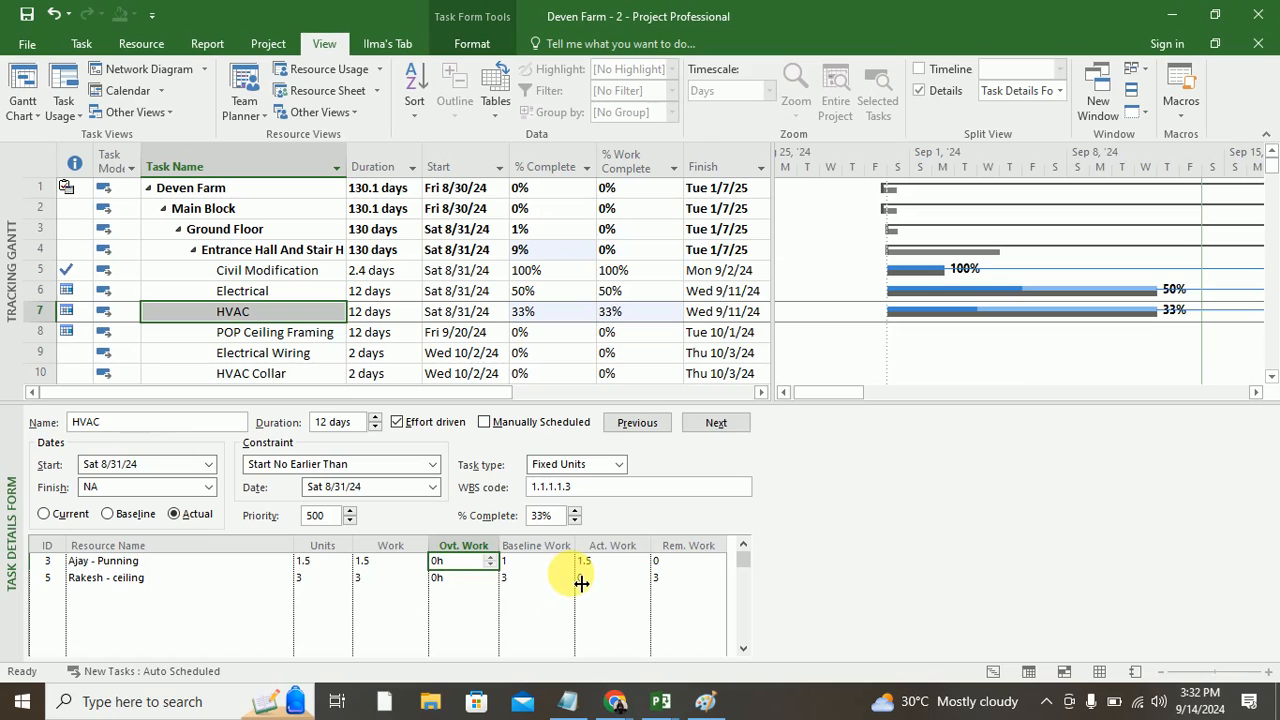
{"action": "left_click", "coordinate": [636, 563]}
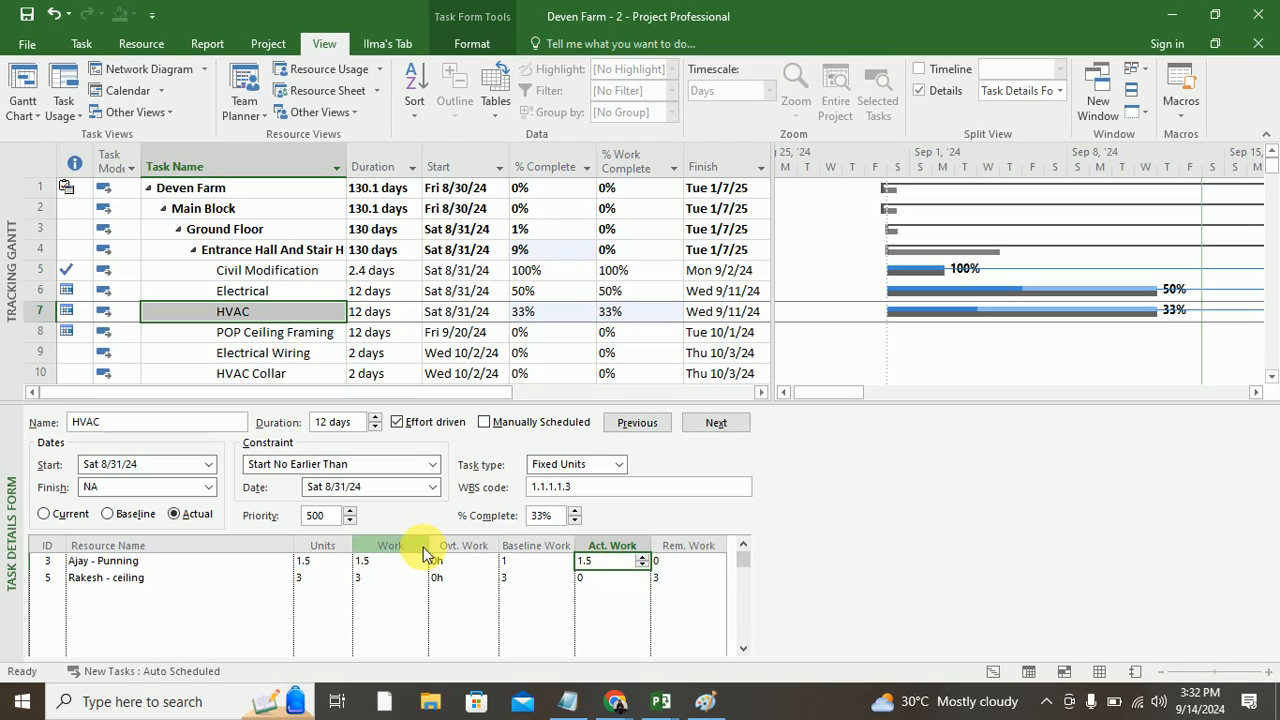
{"action": "left_click_drag", "start_coordinate": [507, 553], "coordinate": [441, 545]}
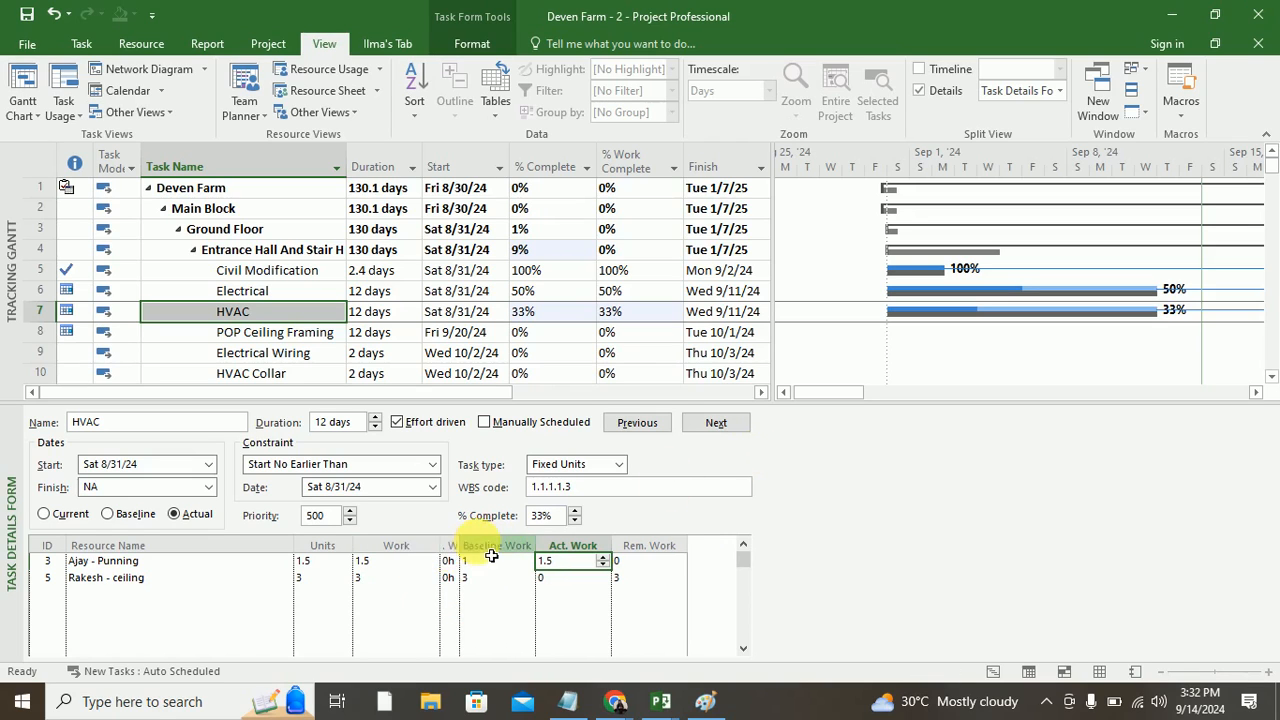
{"action": "right_click", "coordinate": [451, 546]}
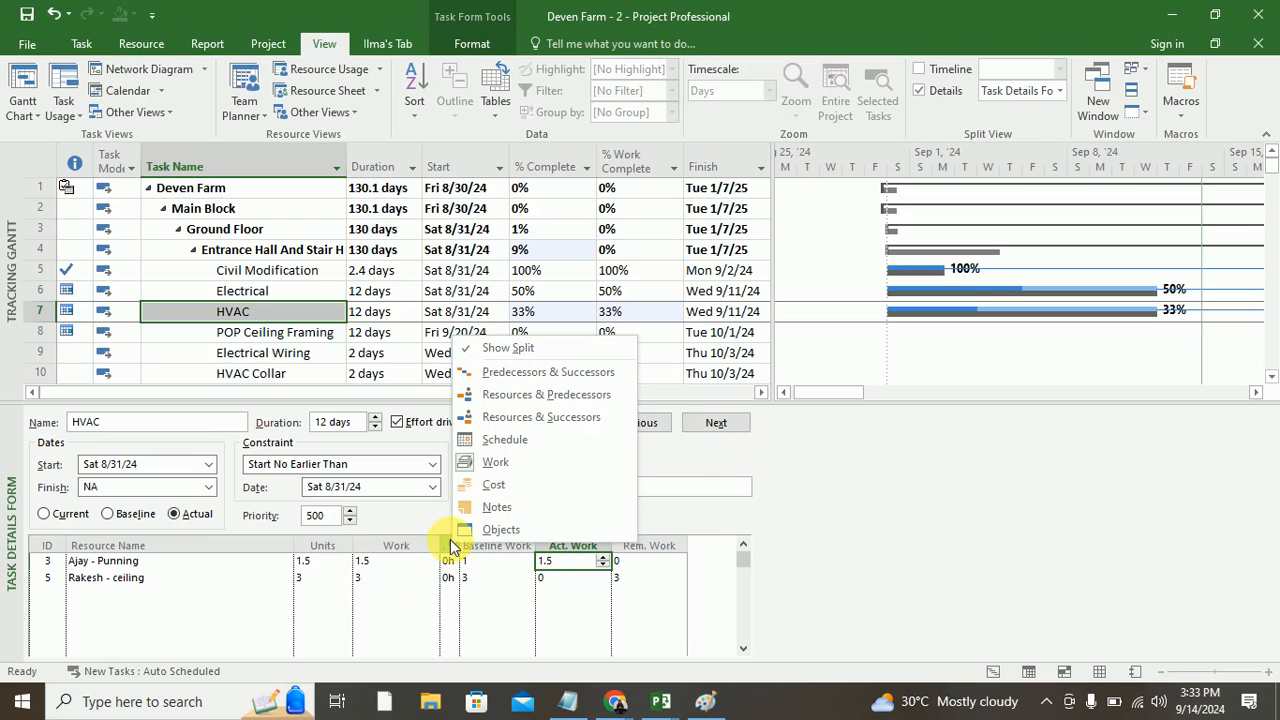
{"action": "left_click", "coordinate": [495, 589]}
{"action": "left_click_drag", "start_coordinate": [459, 548], "coordinate": [491, 559]}
{"action": "right_click", "coordinate": [456, 545]}
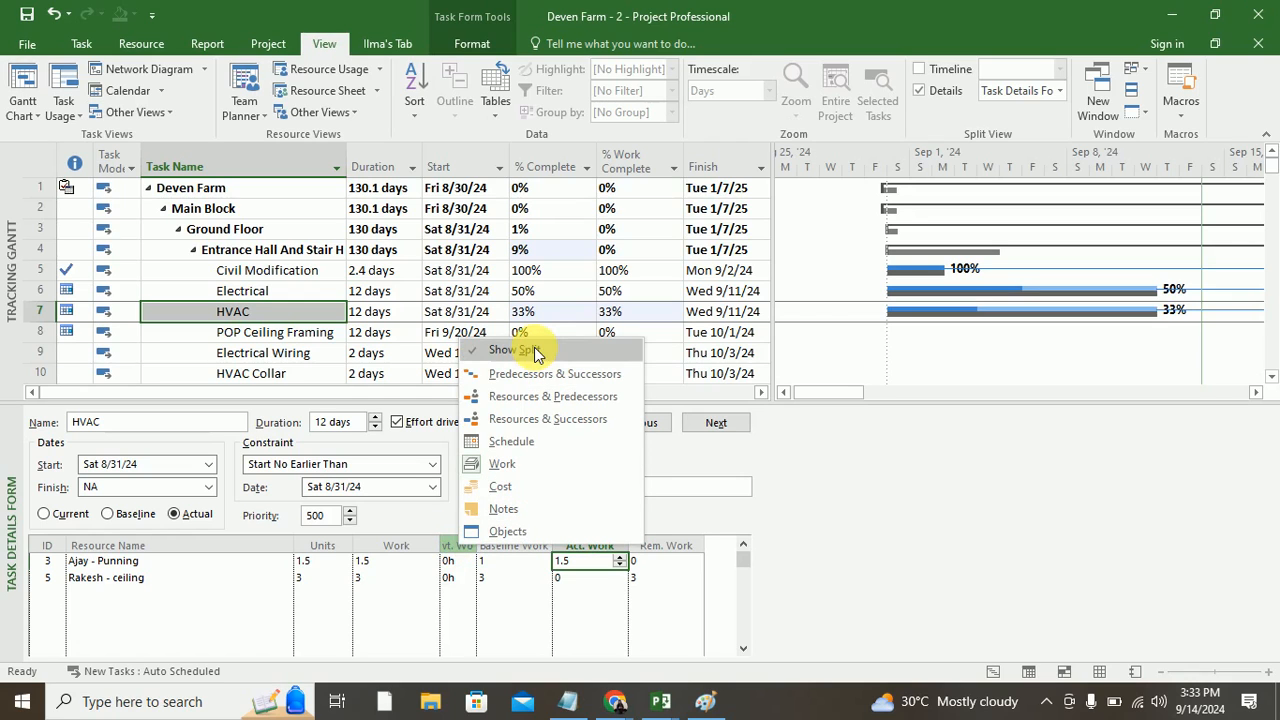
{"action": "left_click", "coordinate": [505, 531]}
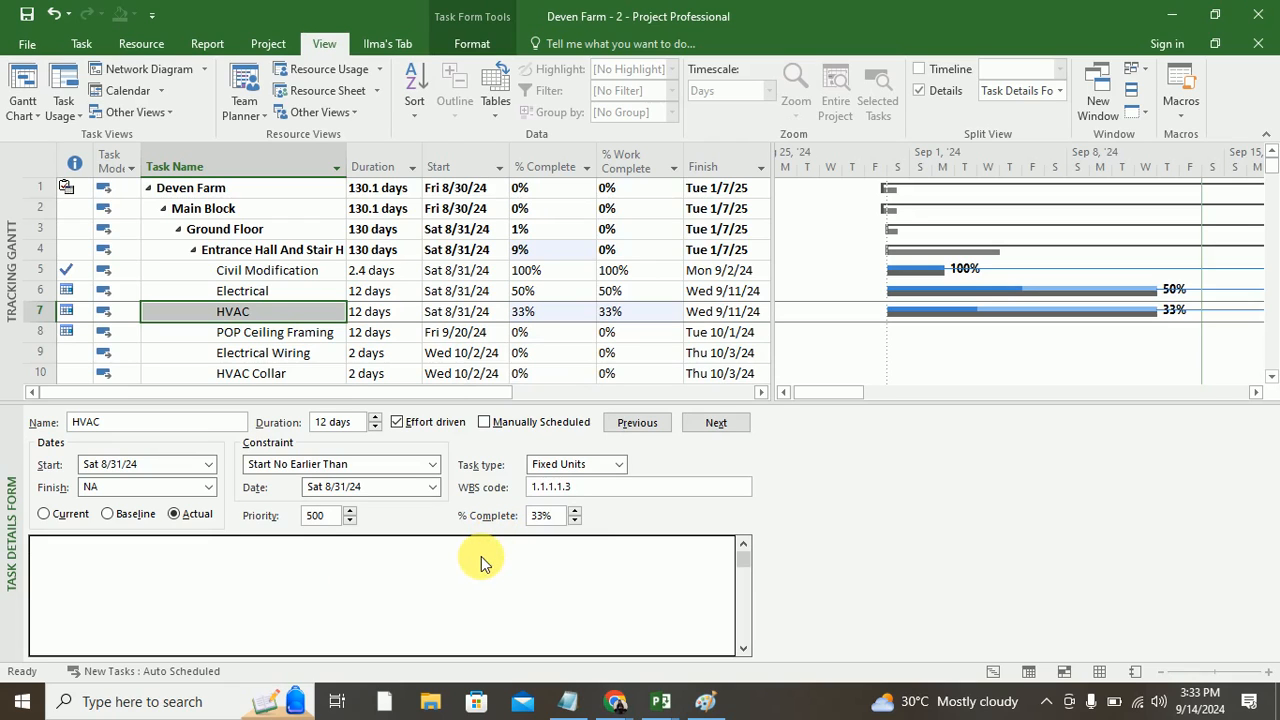
Step: Show the HVAC task's baseline dates and resource work details, with the Ovt. Work column wide enough to read
{"action": "left_click", "coordinate": [130, 514]}
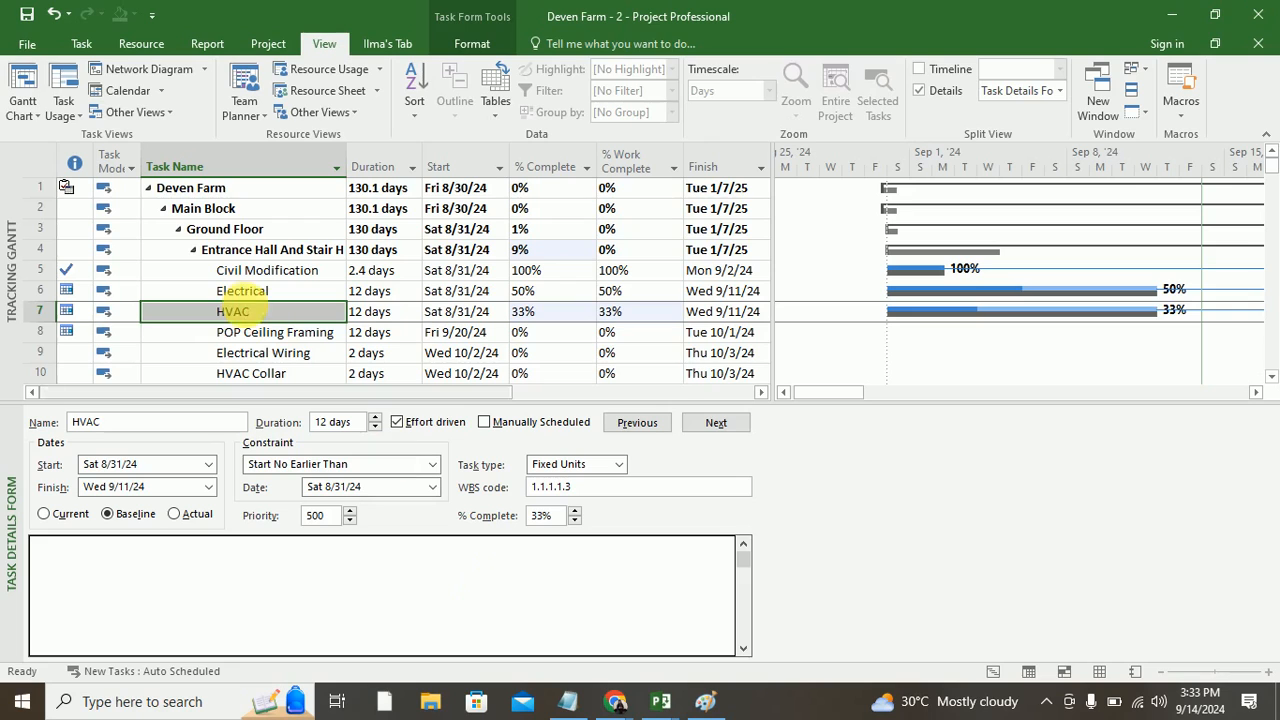
{"action": "left_click", "coordinate": [240, 333]}
{"action": "left_click", "coordinate": [325, 556]}
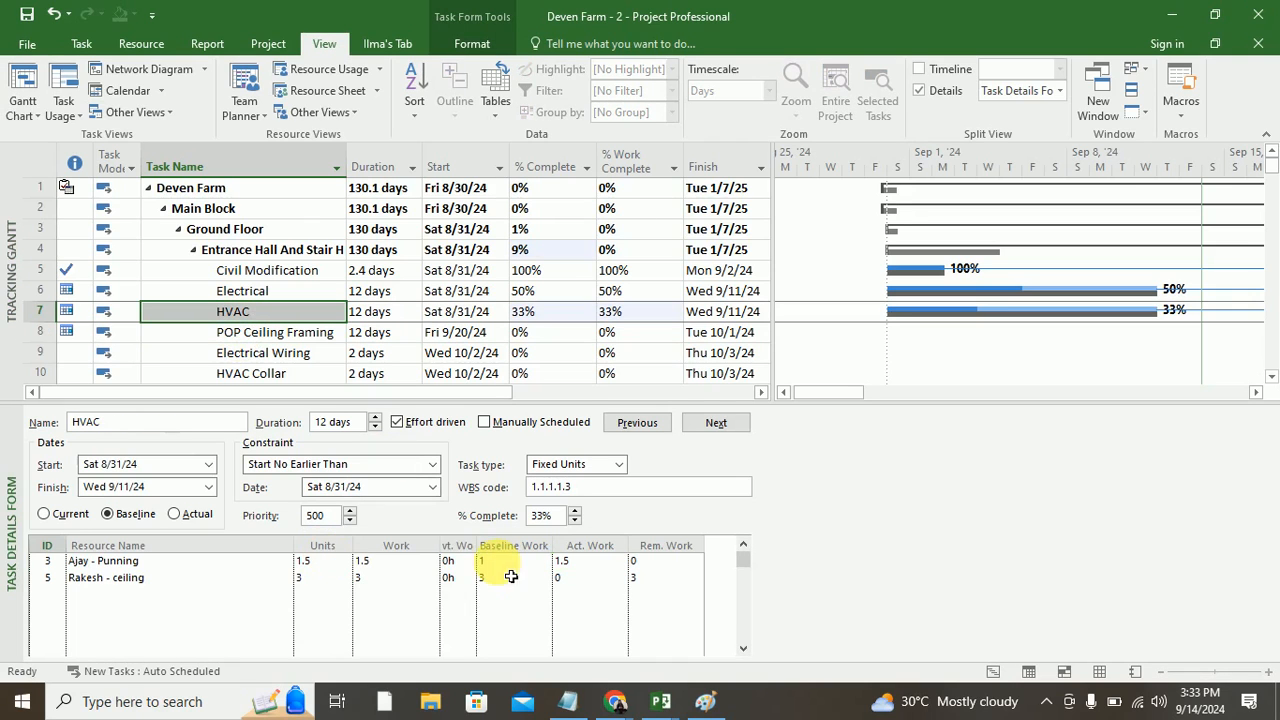
{"action": "left_click_drag", "start_coordinate": [487, 557], "coordinate": [521, 557]}
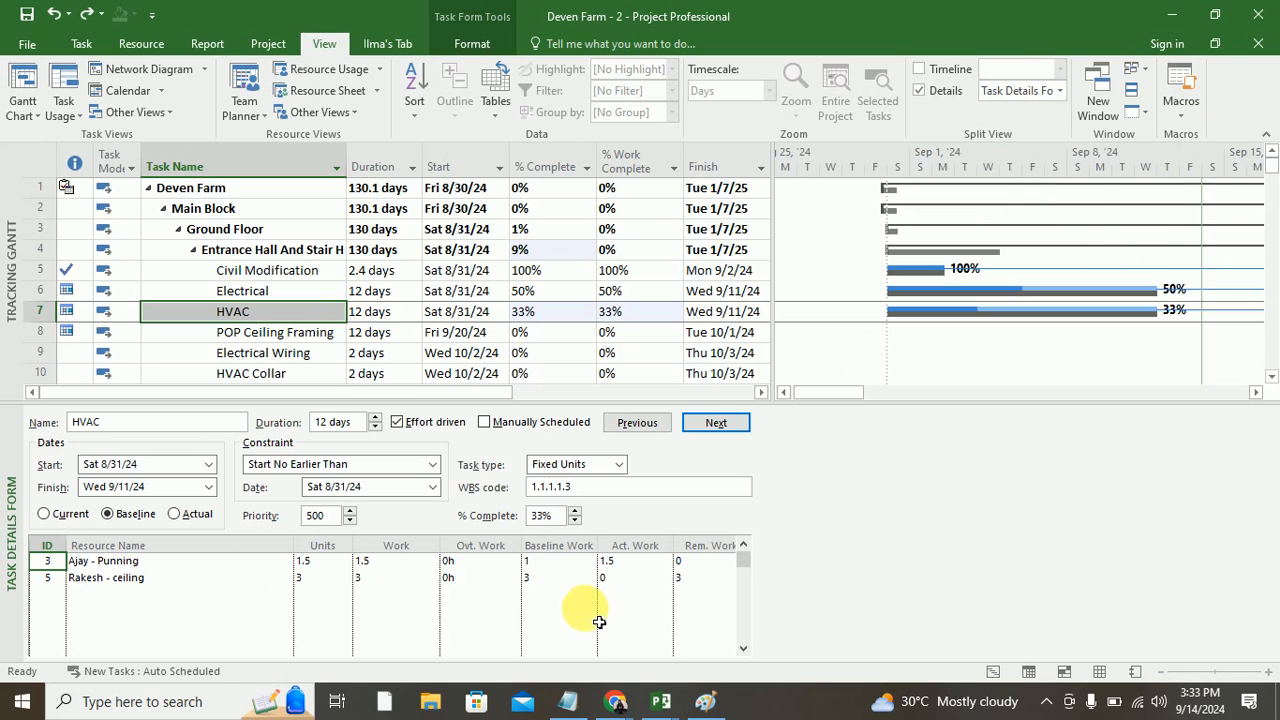
{"action": "right_click", "coordinate": [266, 584]}
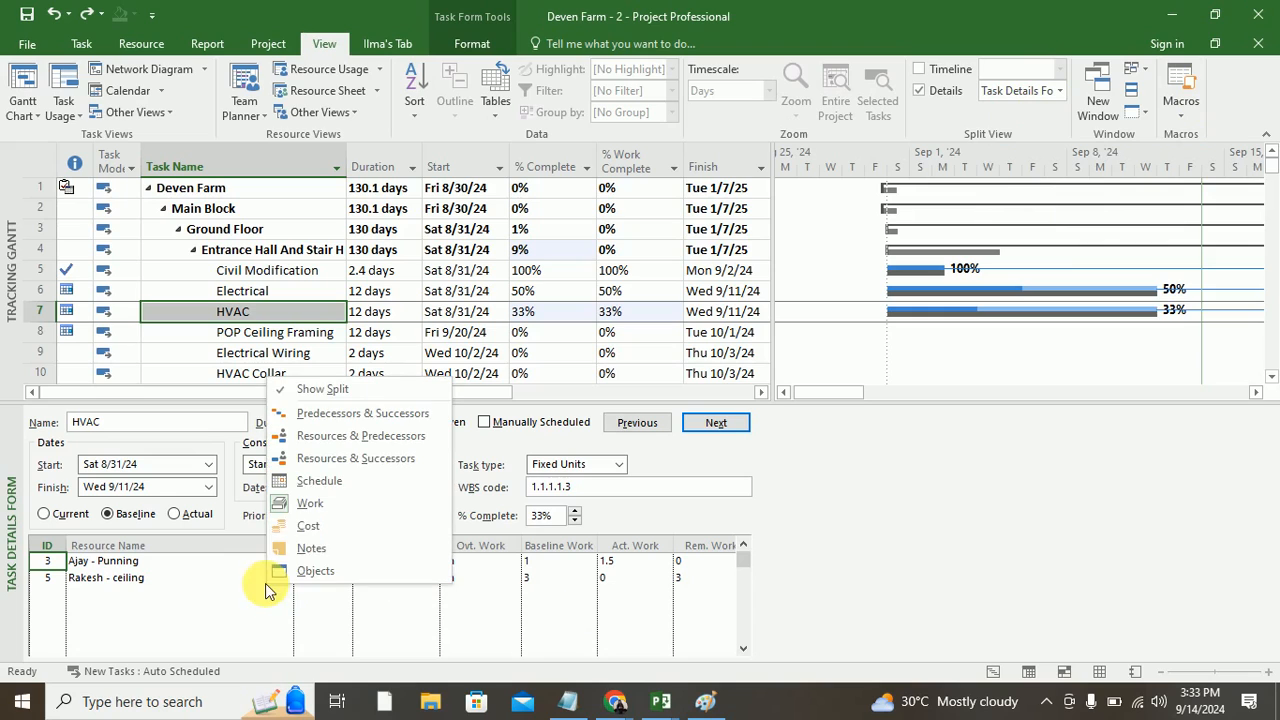
{"action": "left_click", "coordinate": [311, 510]}
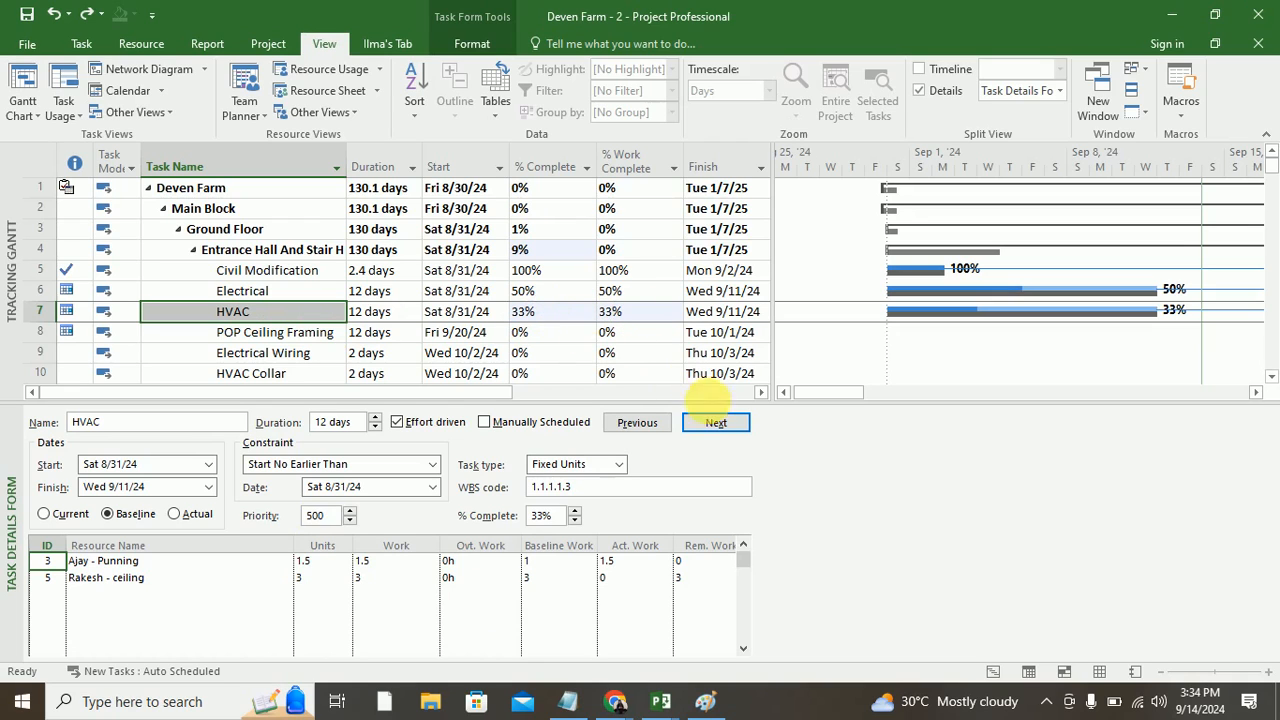
Step: Examine the POP Ceiling Framing task's resource assignments and compare its actual and baseline dates
{"action": "left_click", "coordinate": [715, 424]}
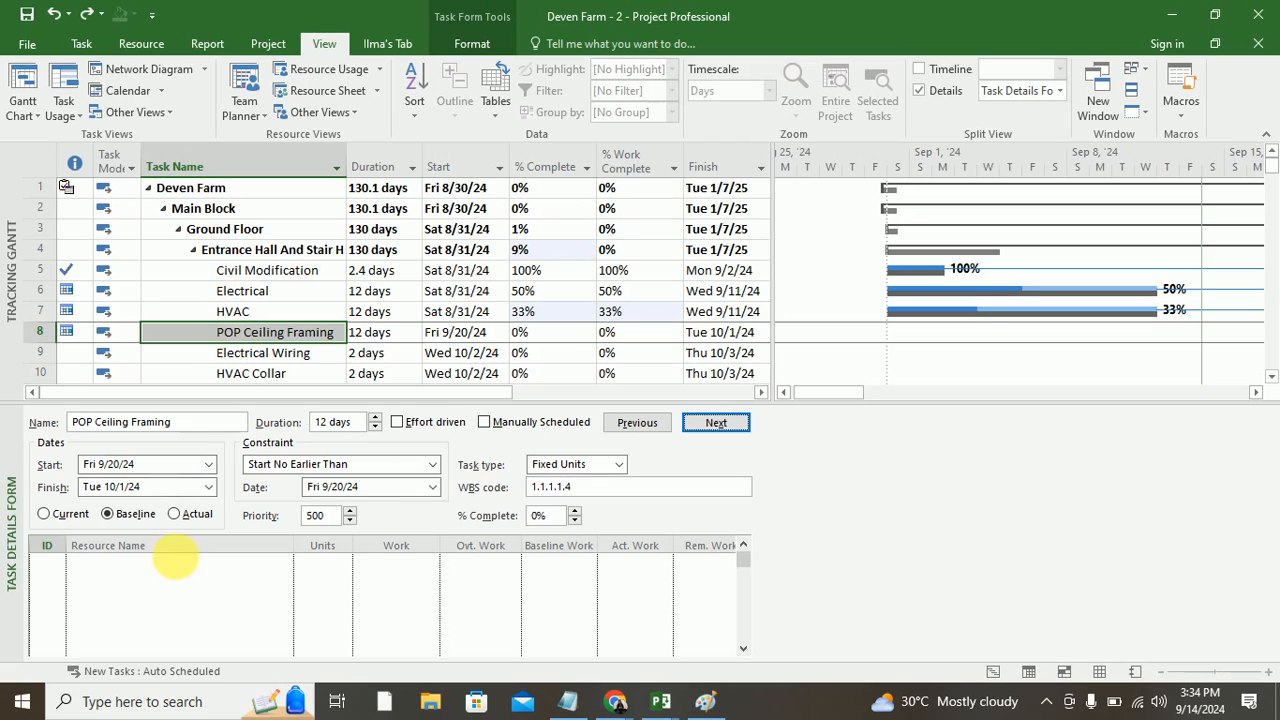
{"action": "left_click", "coordinate": [176, 591]}
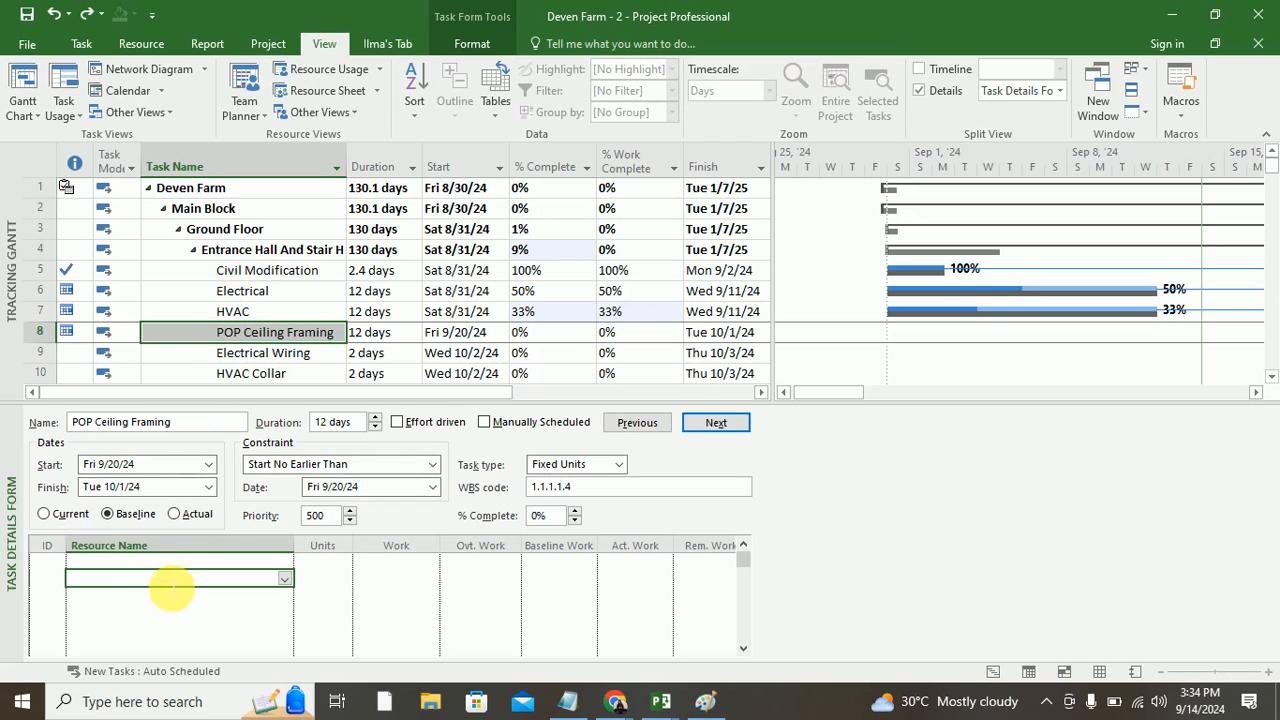
{"action": "left_click", "coordinate": [180, 566]}
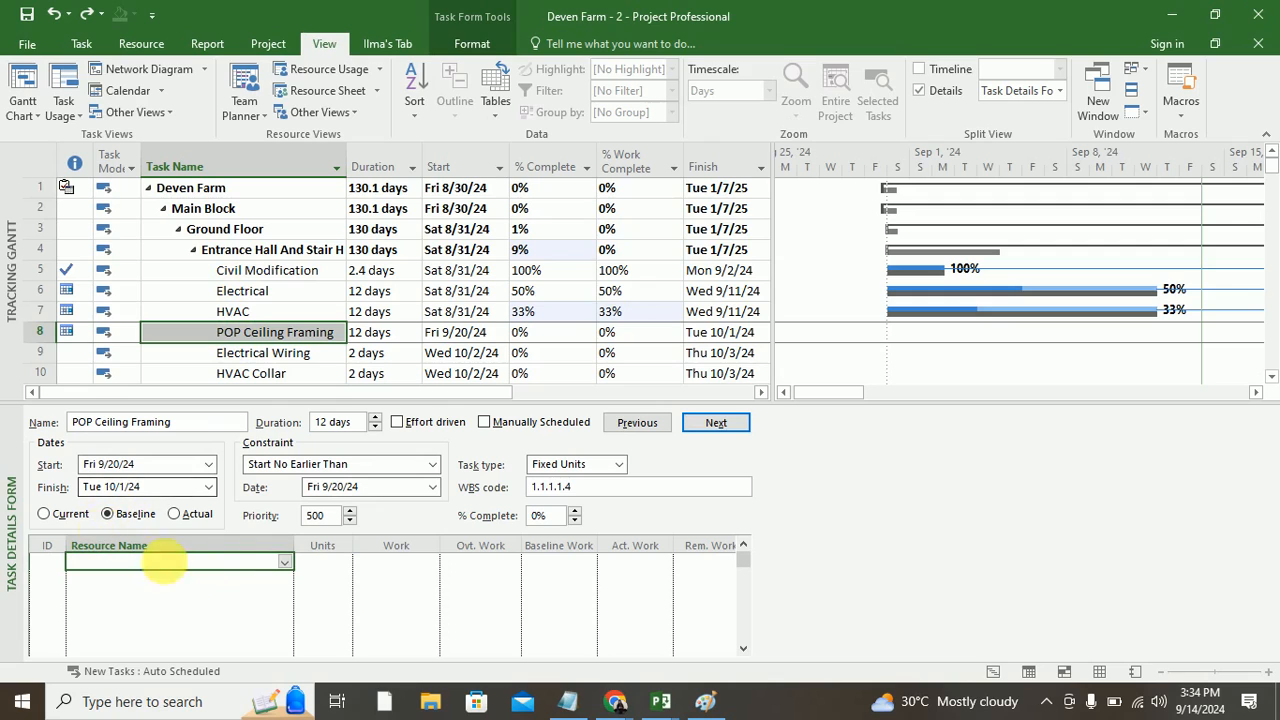
{"action": "left_click", "coordinate": [285, 563]}
{"action": "left_click", "coordinate": [285, 563]}
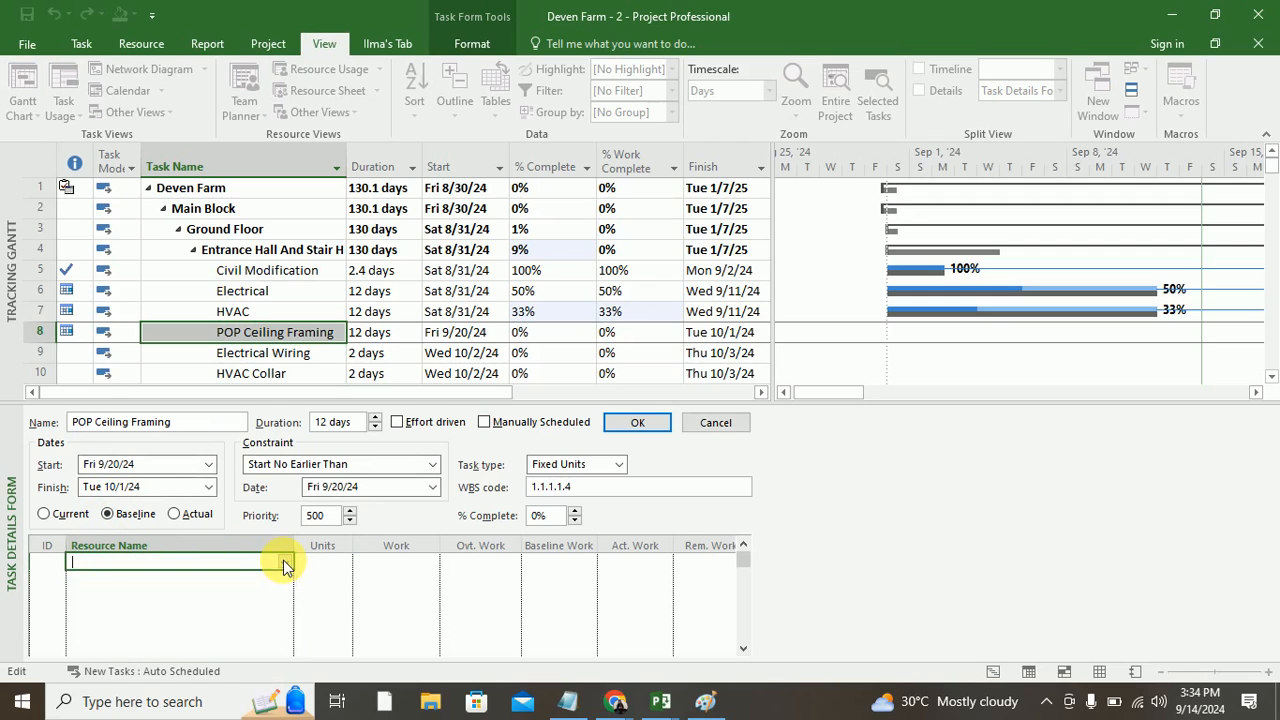
{"action": "left_click", "coordinate": [176, 514]}
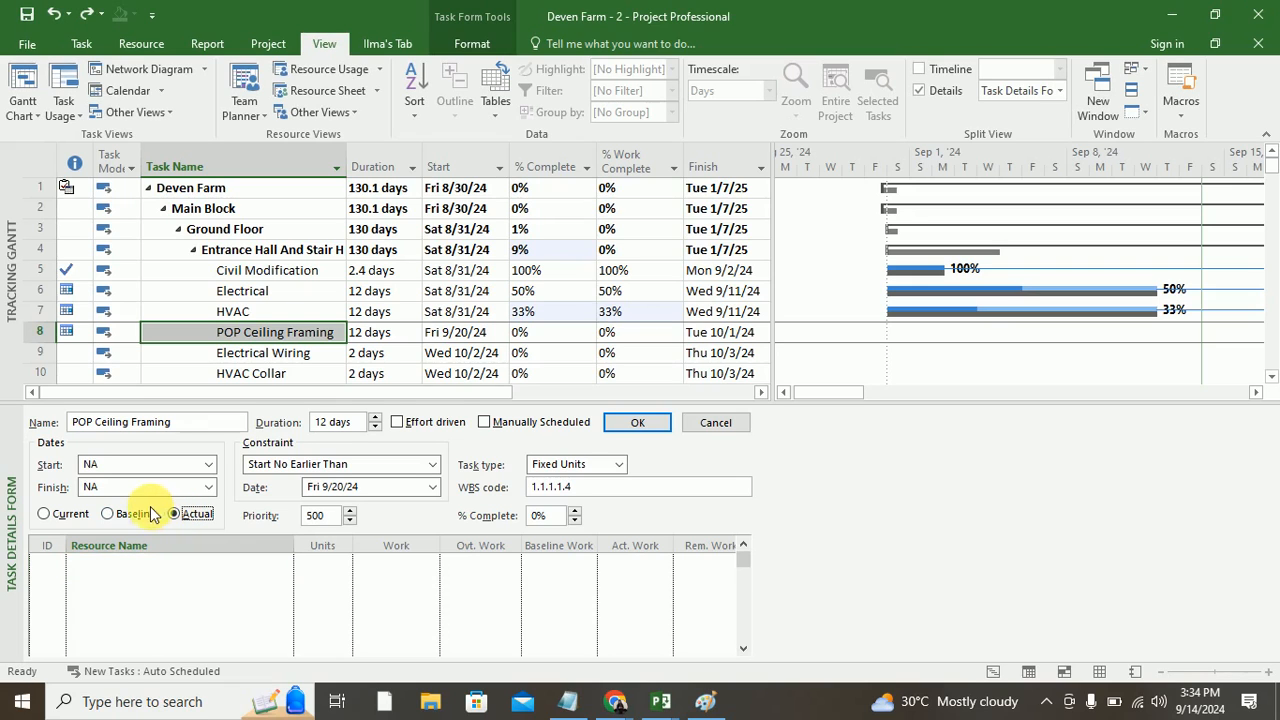
{"action": "left_click", "coordinate": [130, 514]}
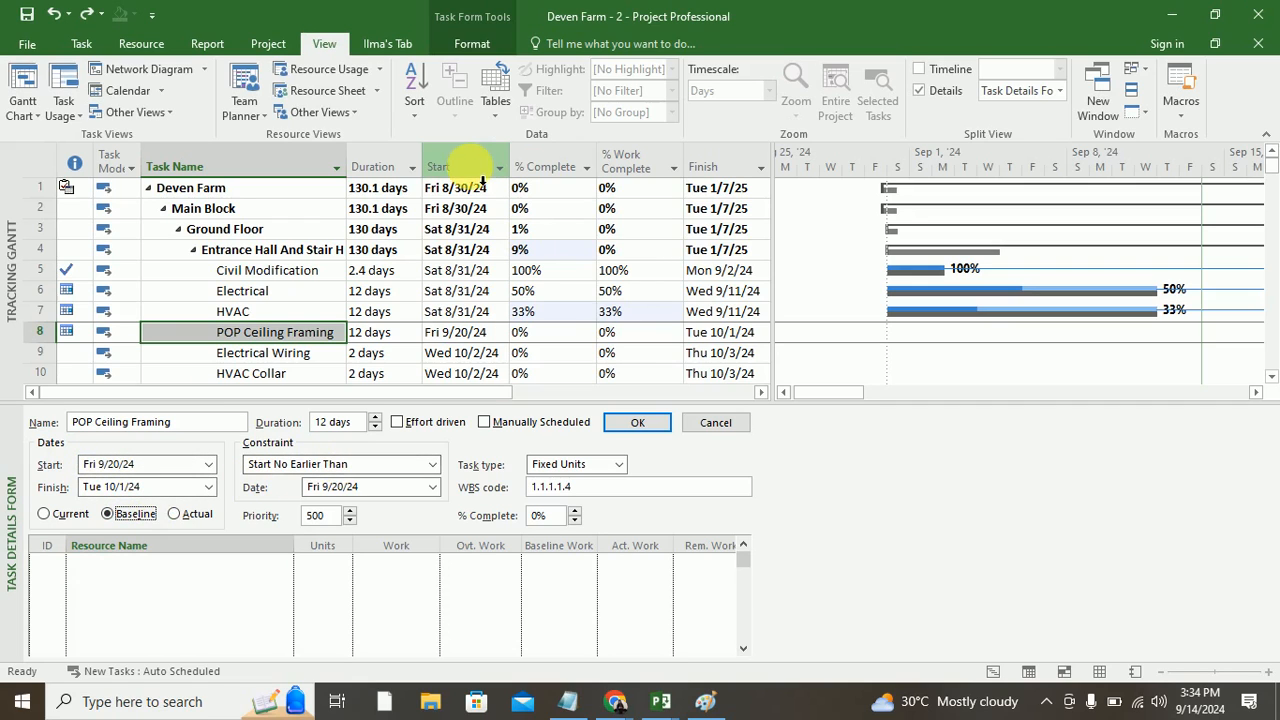
Step: Insert a Baseline Start column before the Start column in the task table
{"action": "left_click", "coordinate": [472, 170]}
{"action": "right_click", "coordinate": [470, 172]}
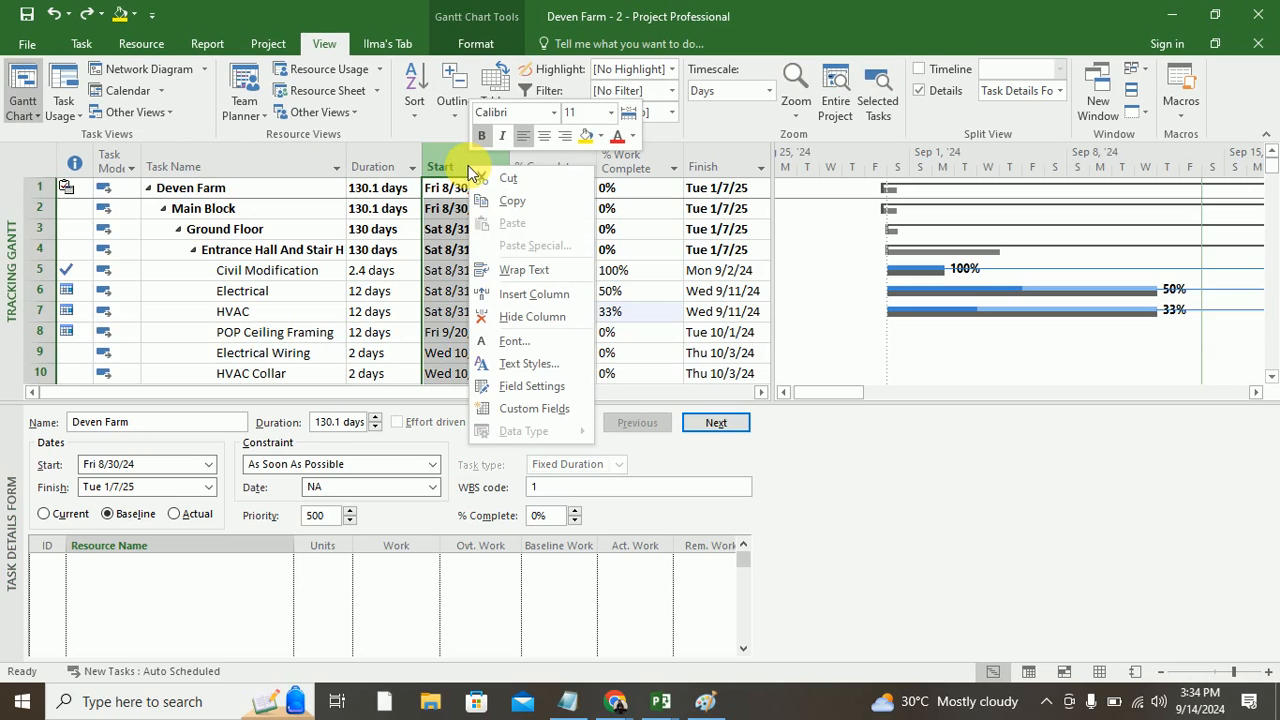
{"action": "left_click", "coordinate": [512, 293]}
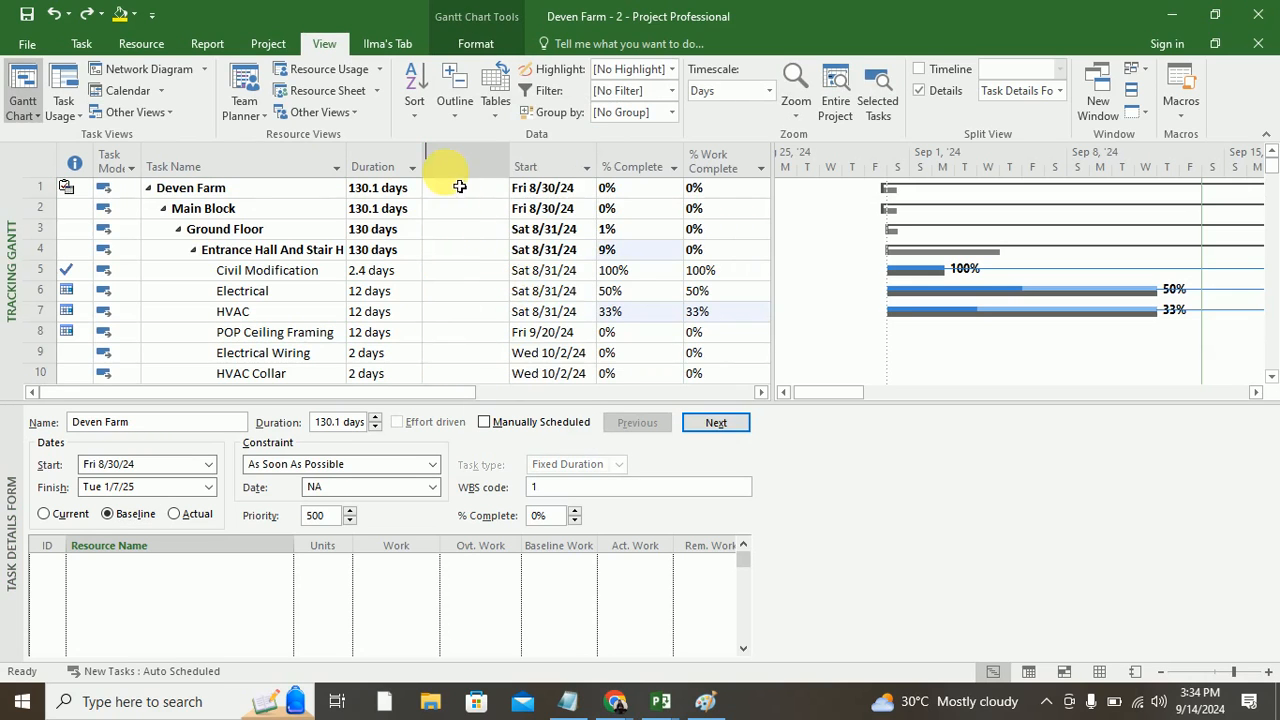
{"action": "type", "text": "baseline Budget Cost"}
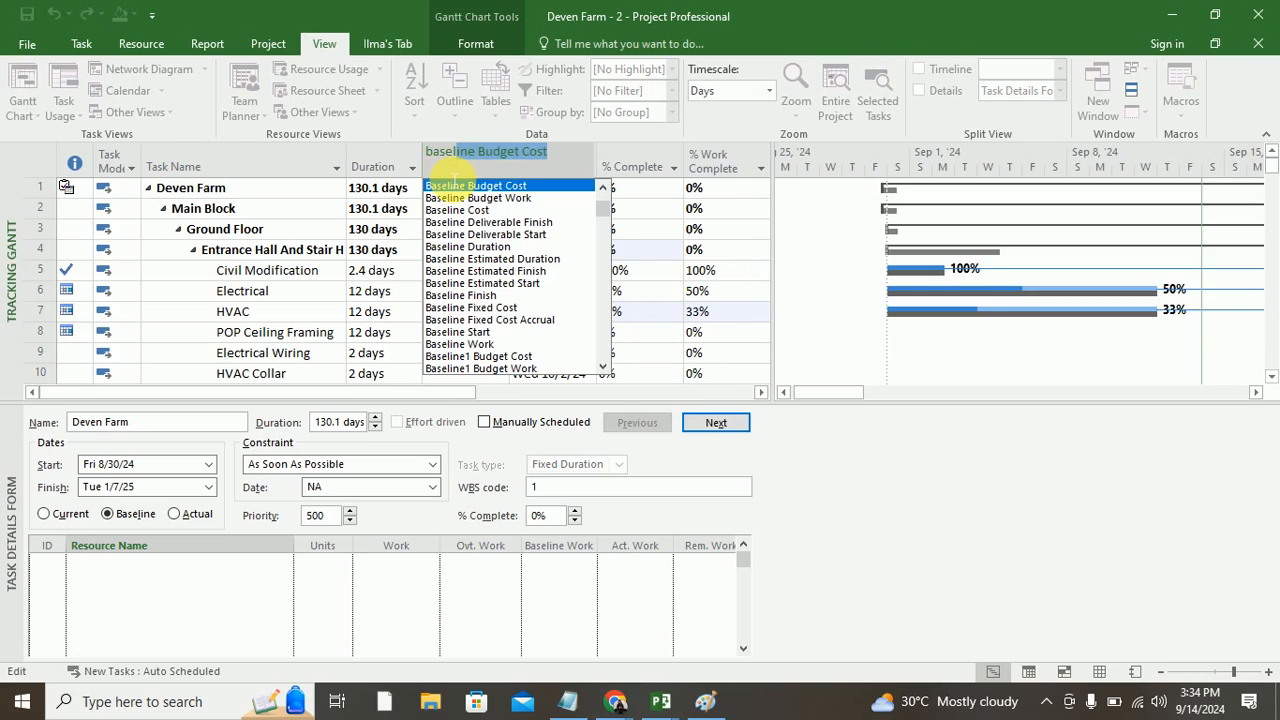
{"action": "left_click", "coordinate": [478, 333]}
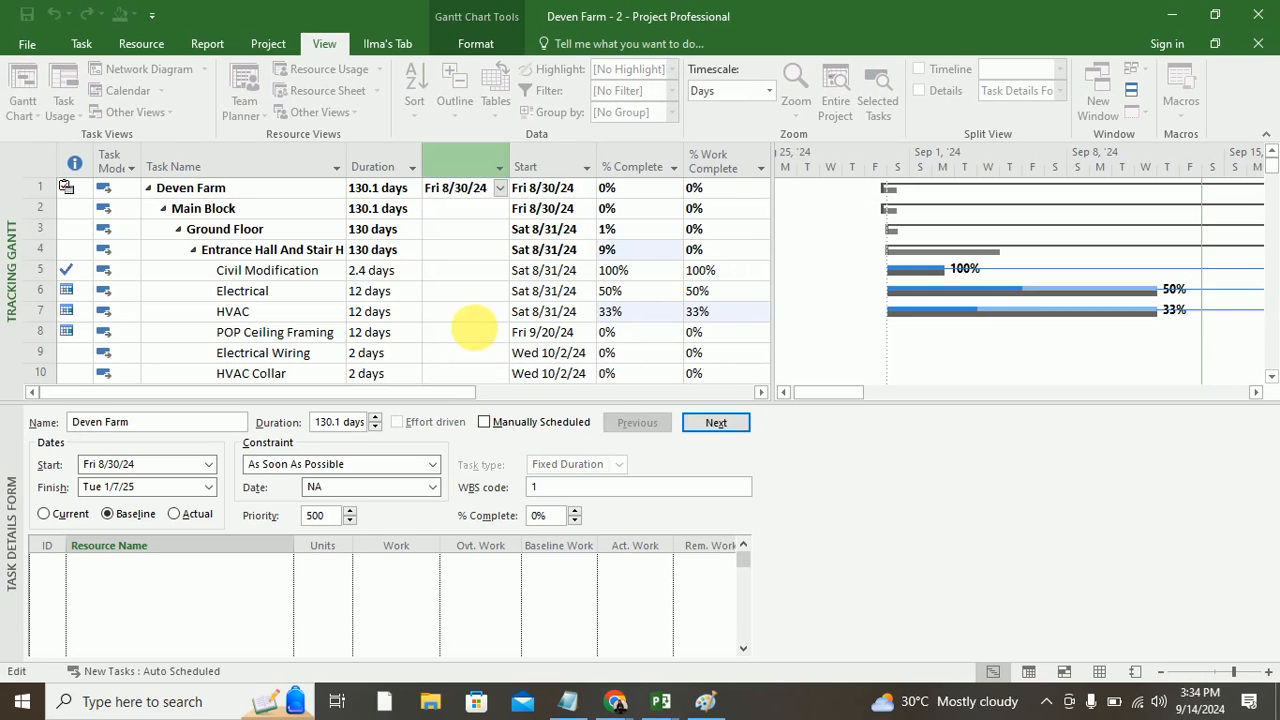
Step: Insert a Baseline Finish column before the Baseline Start column and select both baseline columns
{"action": "right_click", "coordinate": [497, 172]}
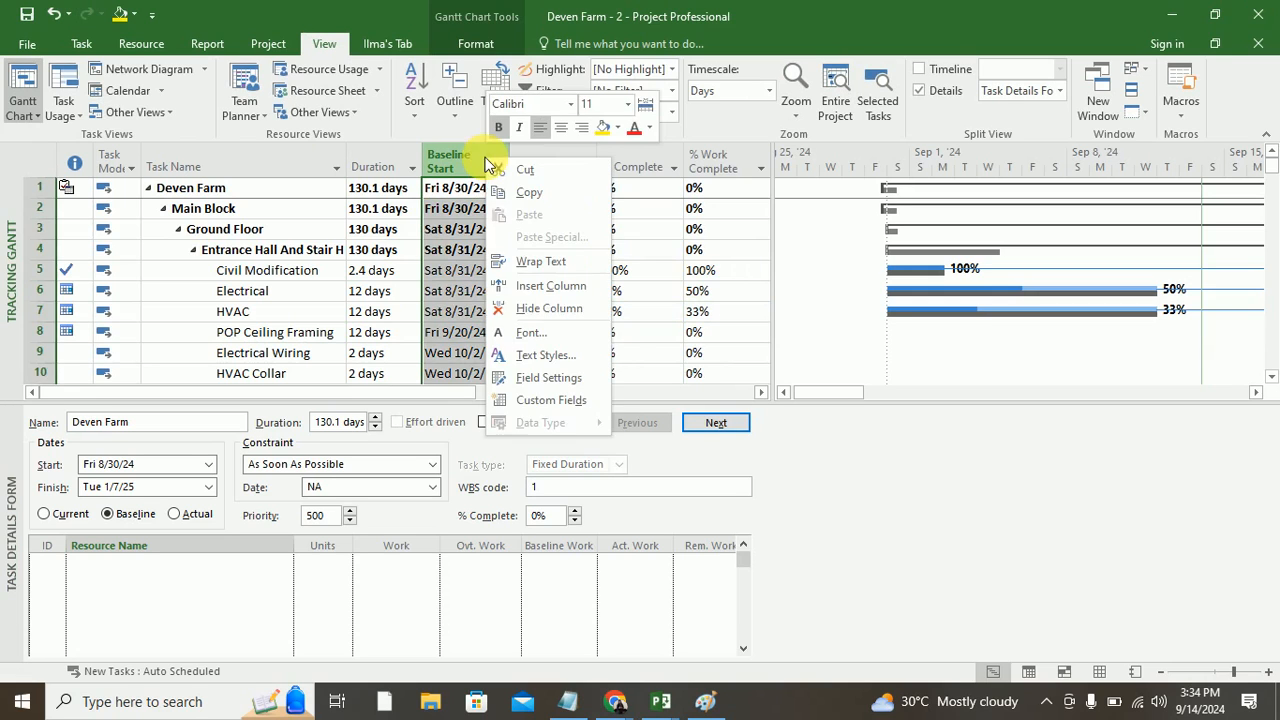
{"action": "left_click", "coordinate": [545, 287]}
{"action": "type", "text": "baseline Budget Cost"}
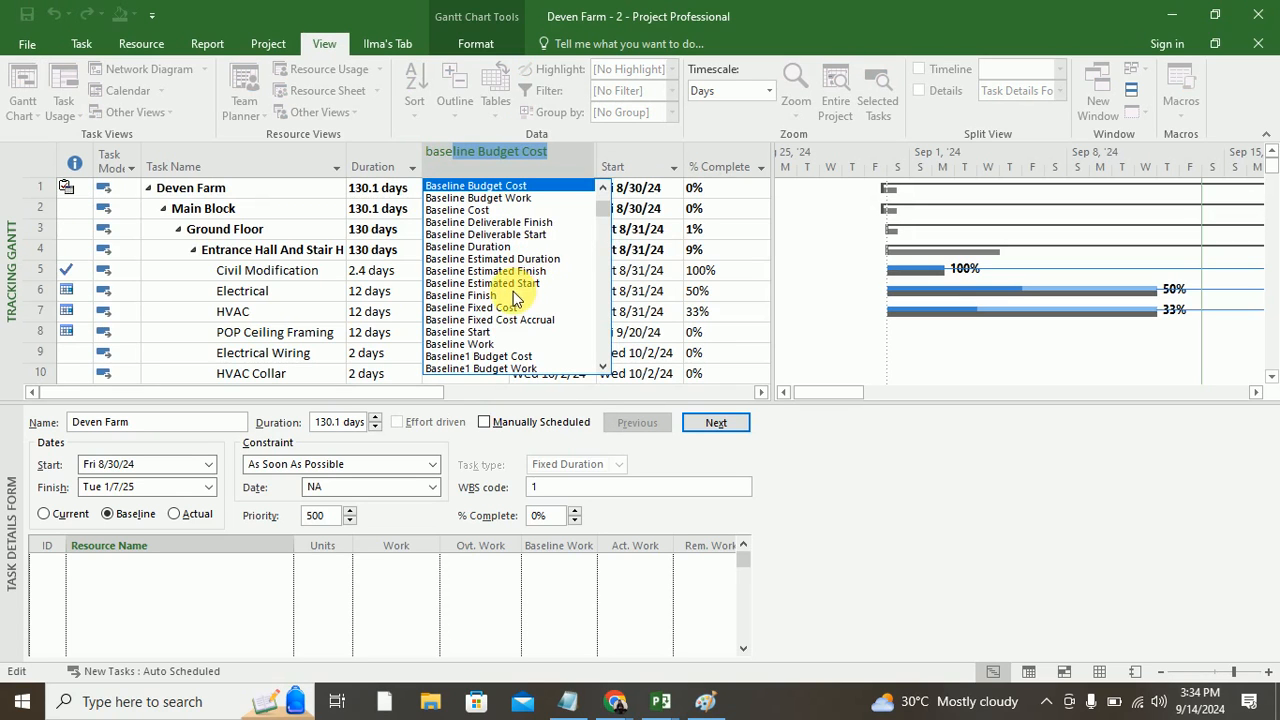
{"action": "left_click", "coordinate": [483, 296]}
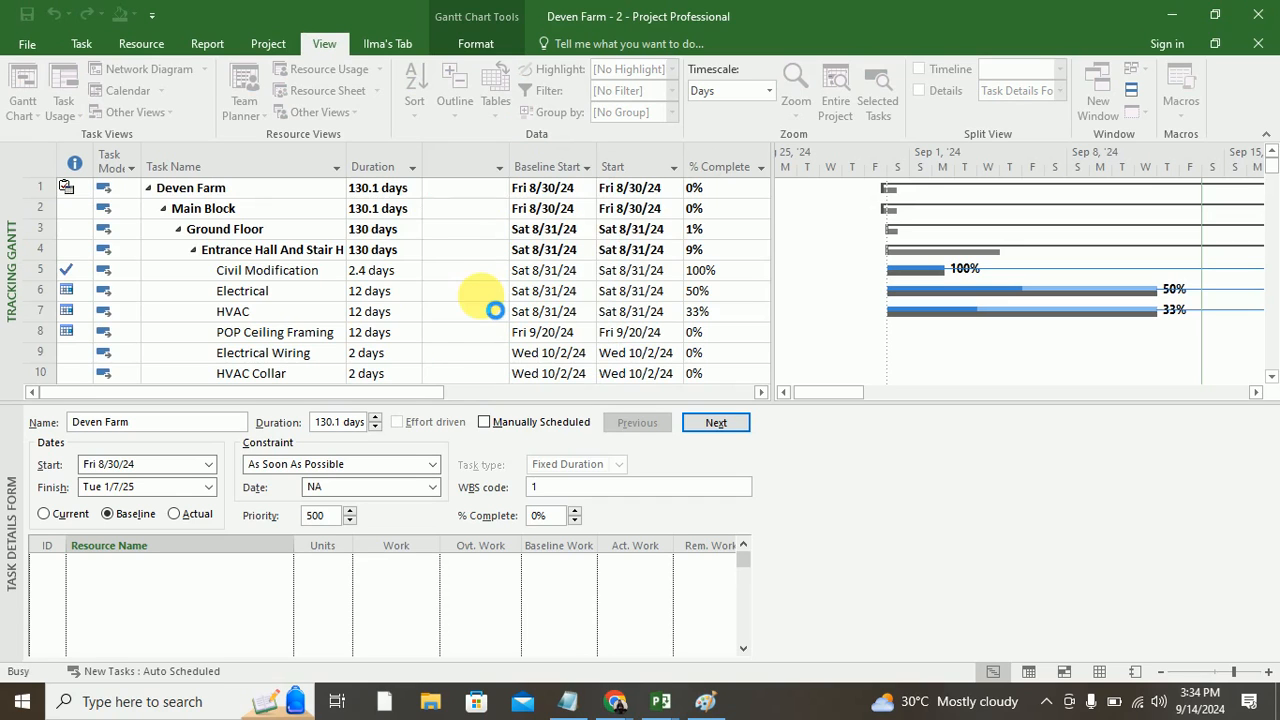
{"action": "left_click_drag", "start_coordinate": [457, 165], "coordinate": [557, 177]}
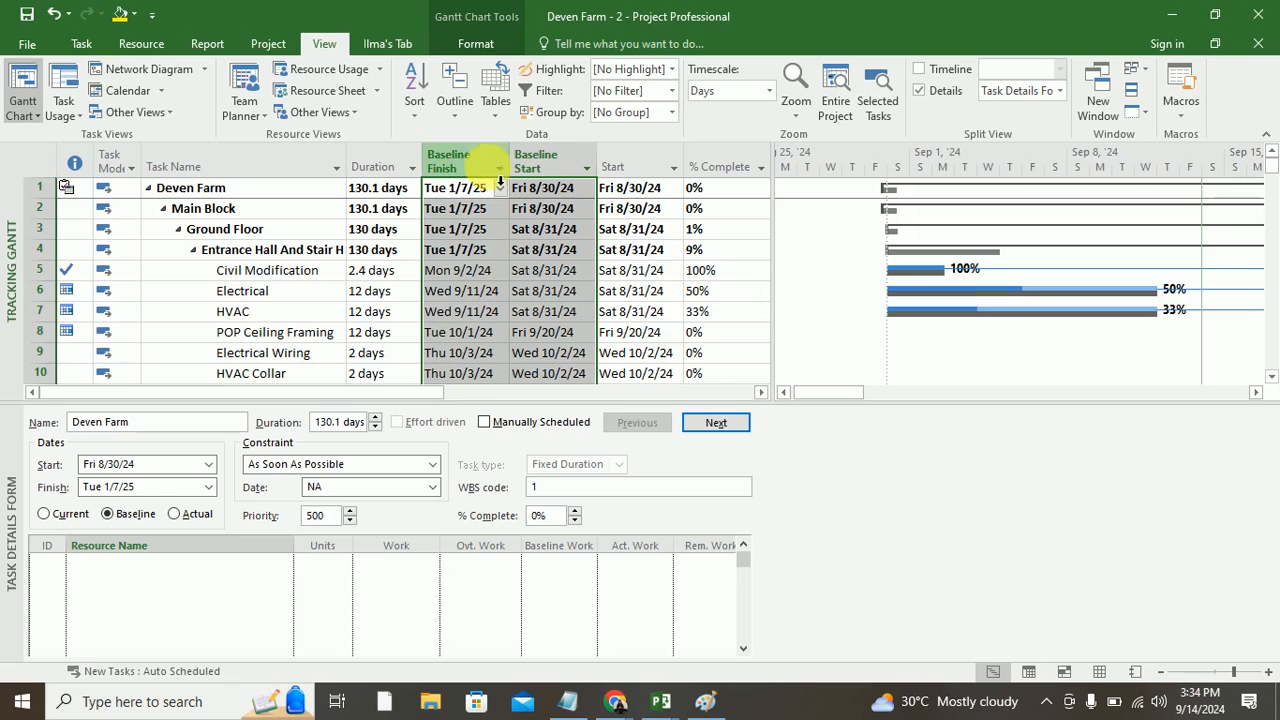
Step: Insert an Actual Start column before the Baseline Finish column in the task table
{"action": "left_click", "coordinate": [758, 392]}
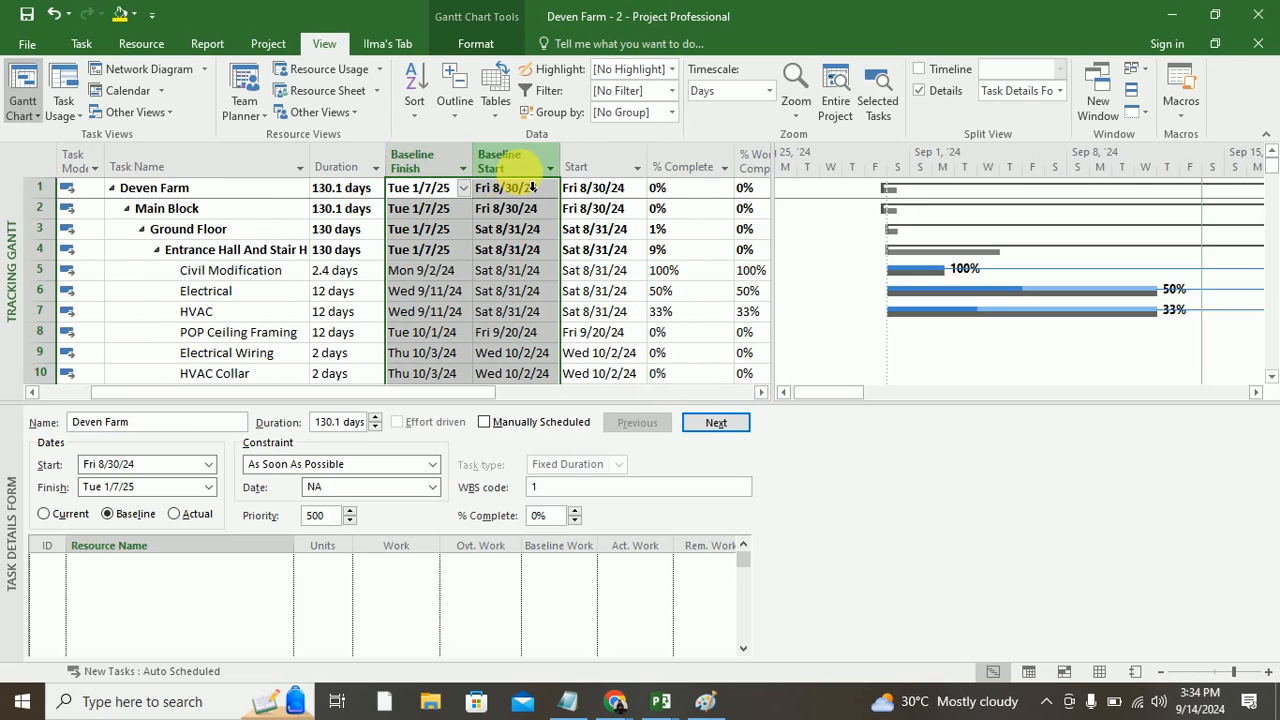
{"action": "right_click", "coordinate": [421, 163]}
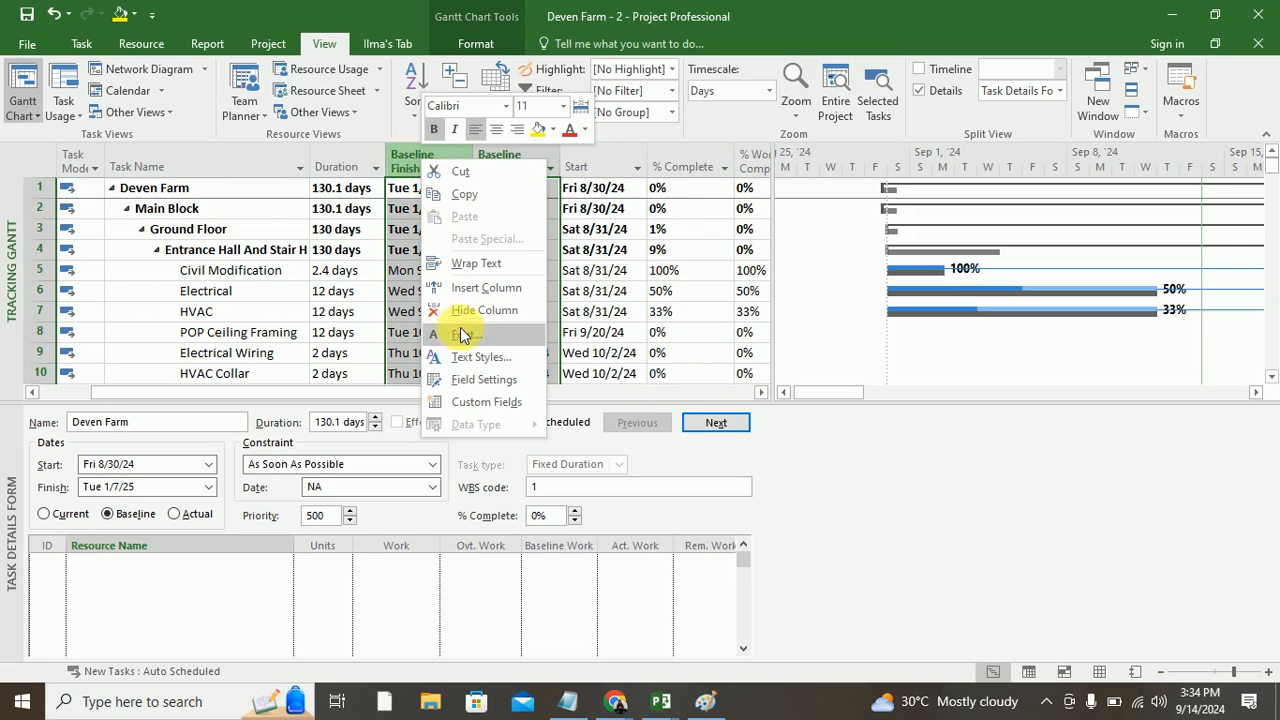
{"action": "left_click", "coordinate": [483, 288]}
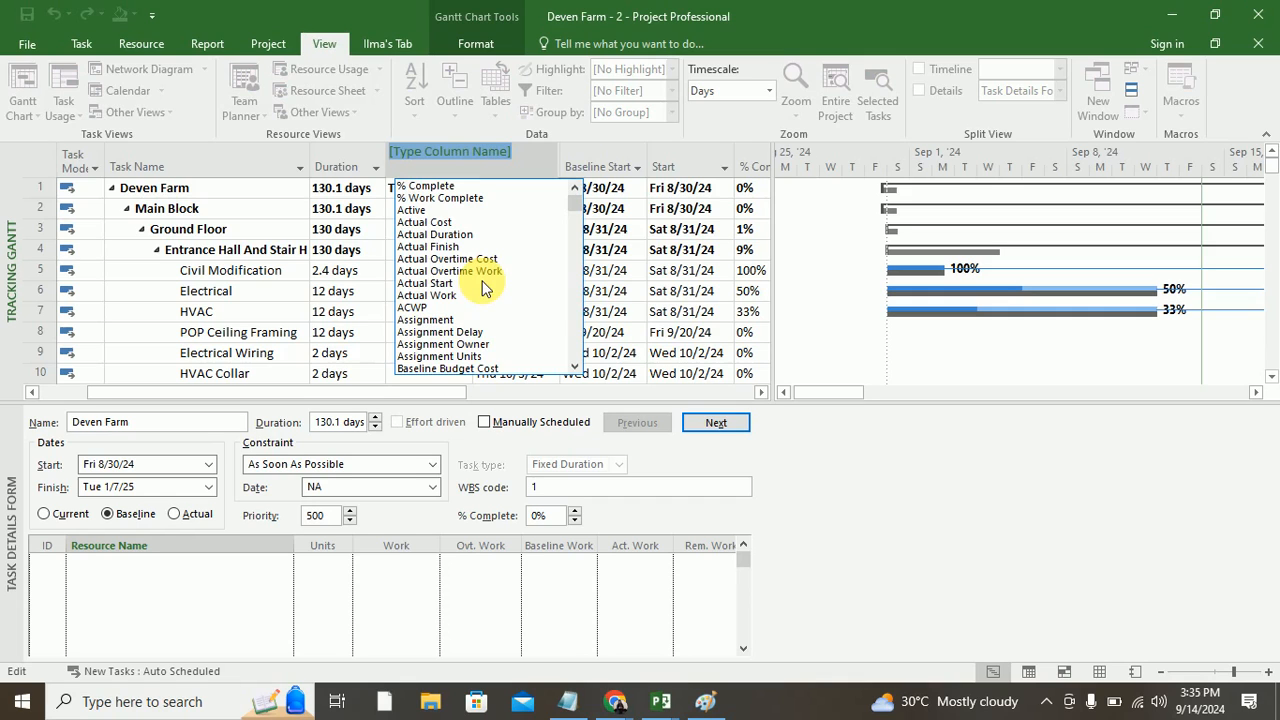
{"action": "type", "text": "actual Cost"}
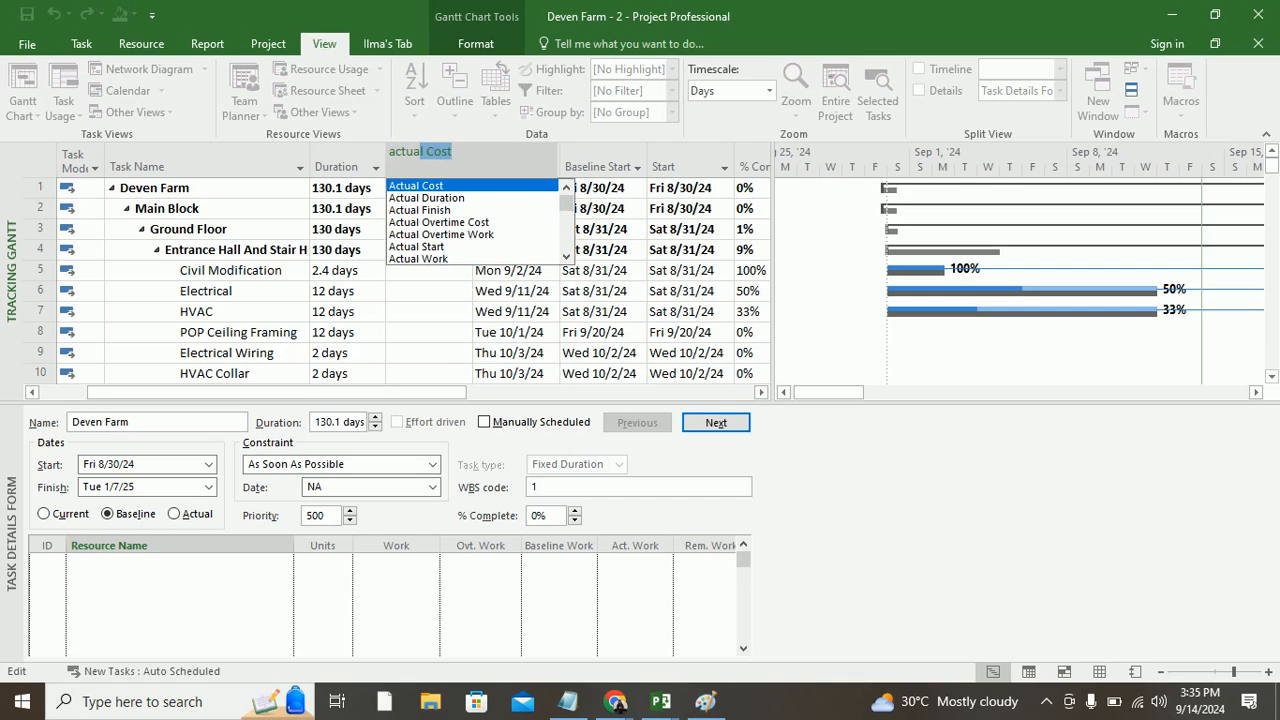
{"action": "left_click", "coordinate": [430, 245]}
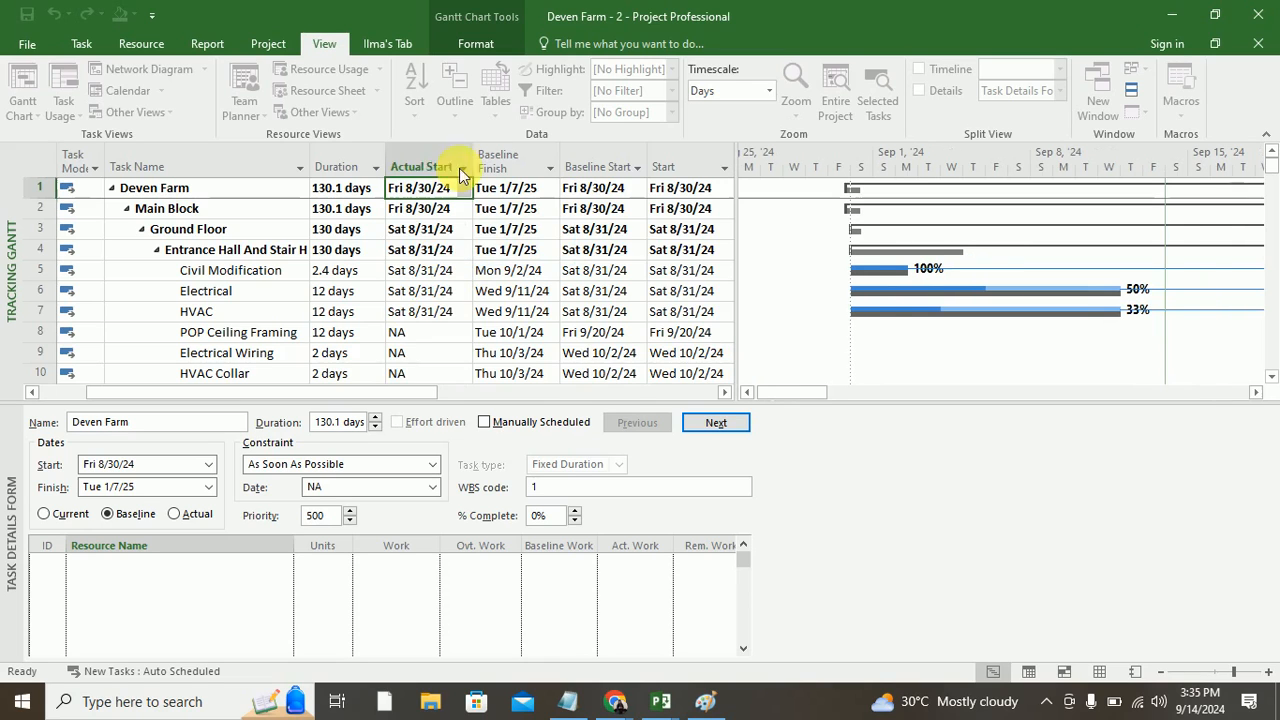
Step: Insert an Actual Finish column before the Actual Start column in the task table
{"action": "left_click", "coordinate": [423, 166]}
{"action": "right_click", "coordinate": [423, 166]}
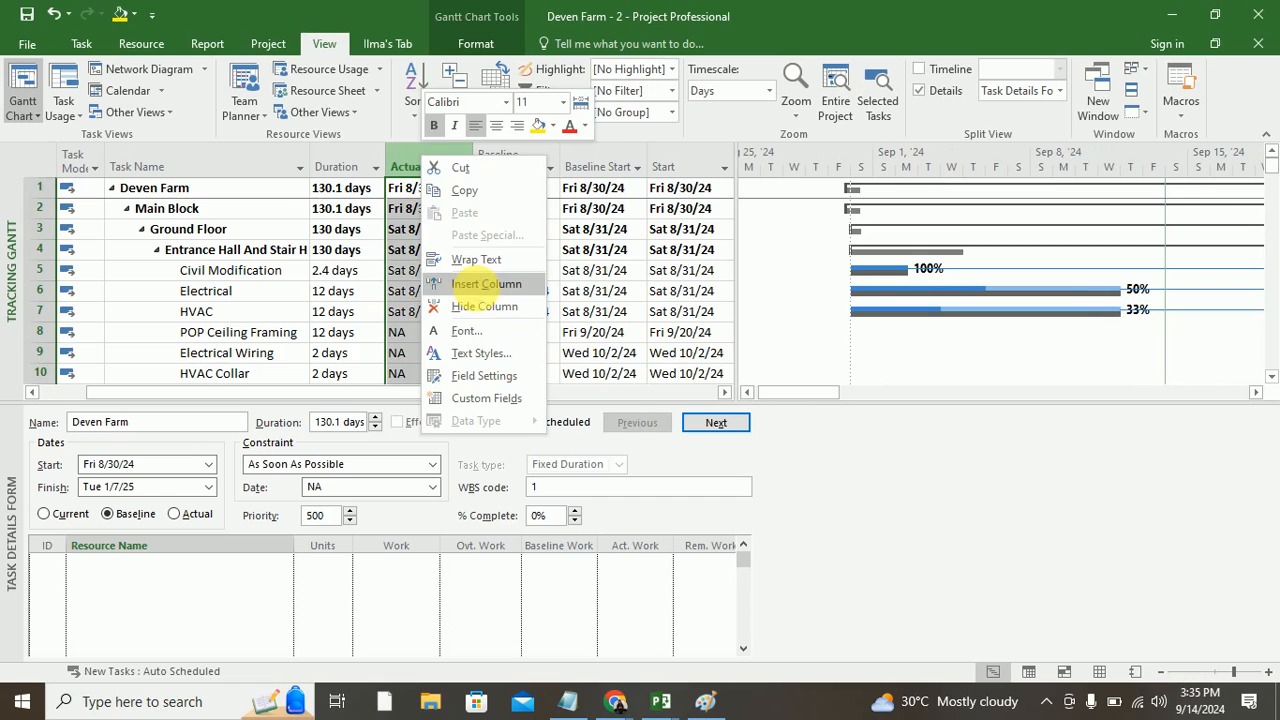
{"action": "left_click", "coordinate": [476, 285]}
{"action": "type", "text": "actualk"}
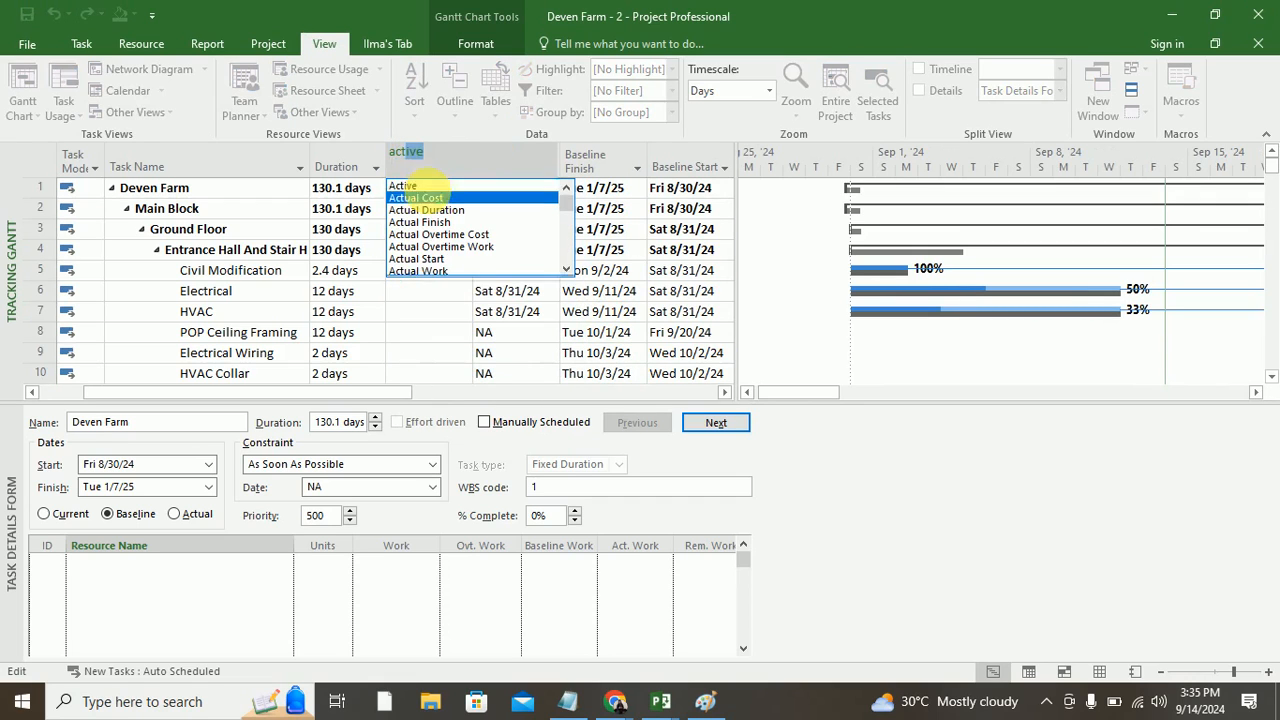
{"action": "key", "text": "BackSpace"}
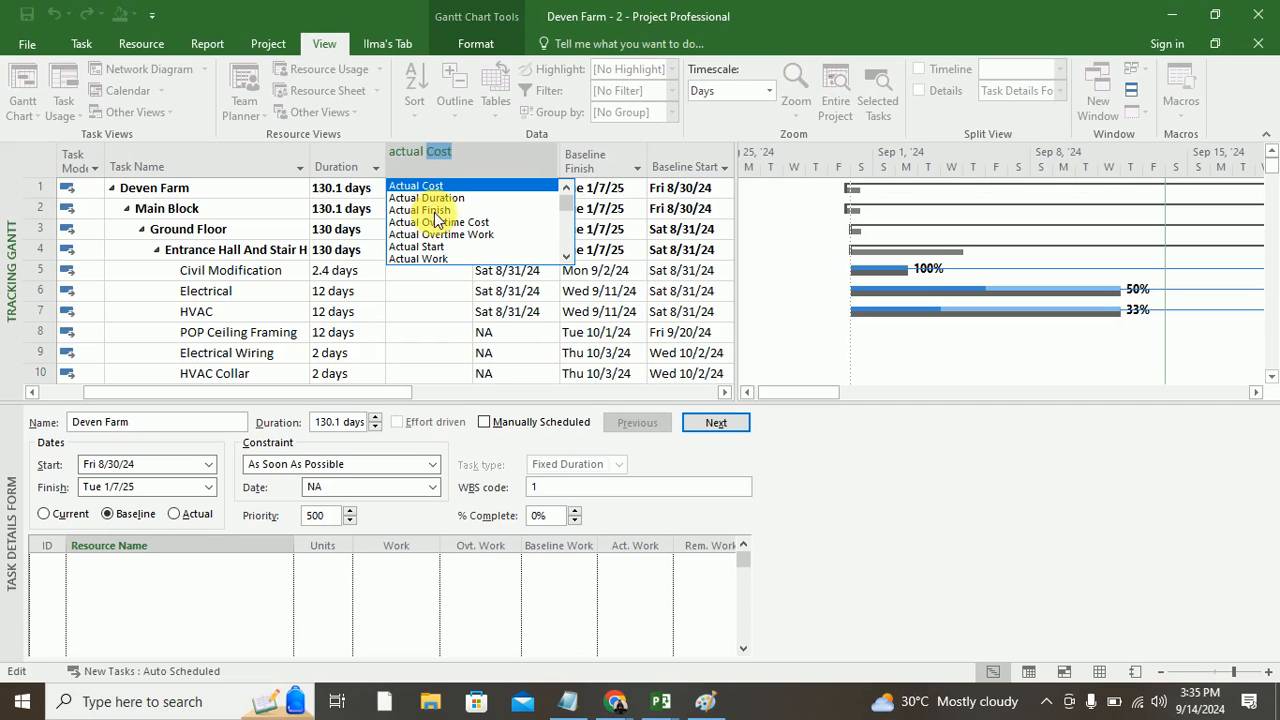
{"action": "left_click", "coordinate": [422, 210]}
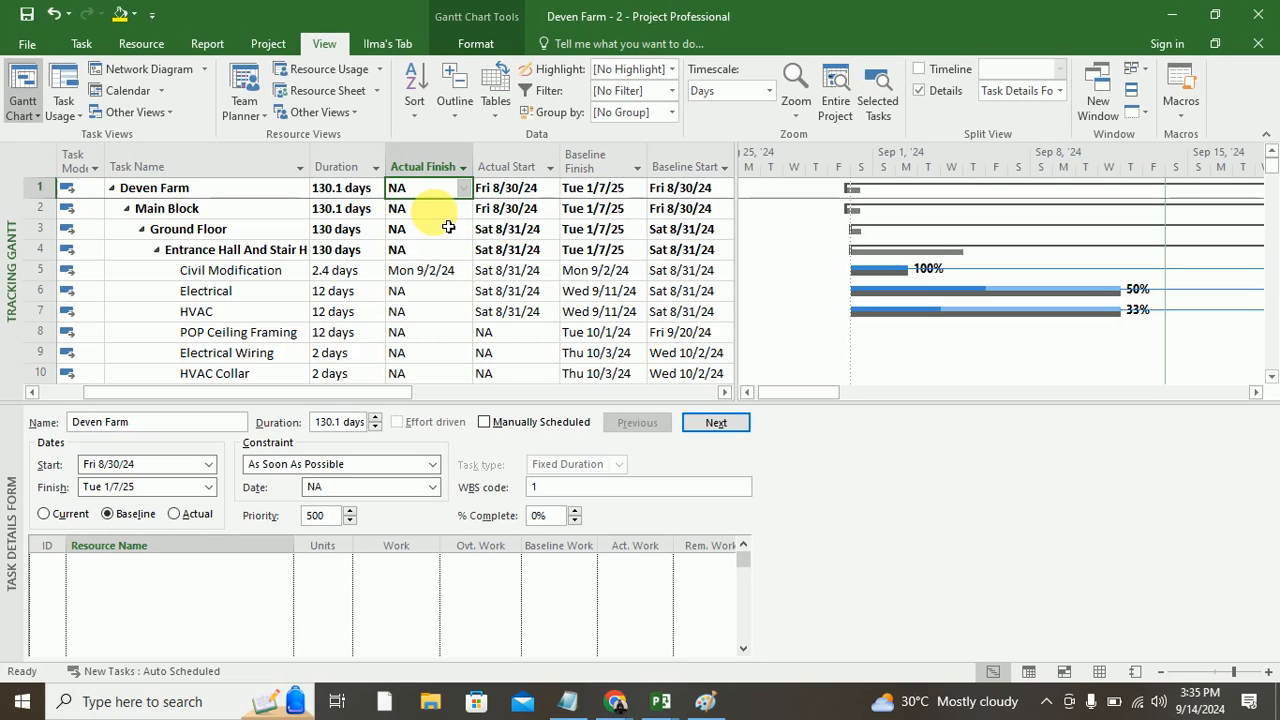
Step: Enlarge the task table area above the task details form to show more task rows from the first column
{"action": "left_click_drag", "start_coordinate": [478, 403], "coordinate": [487, 491]}
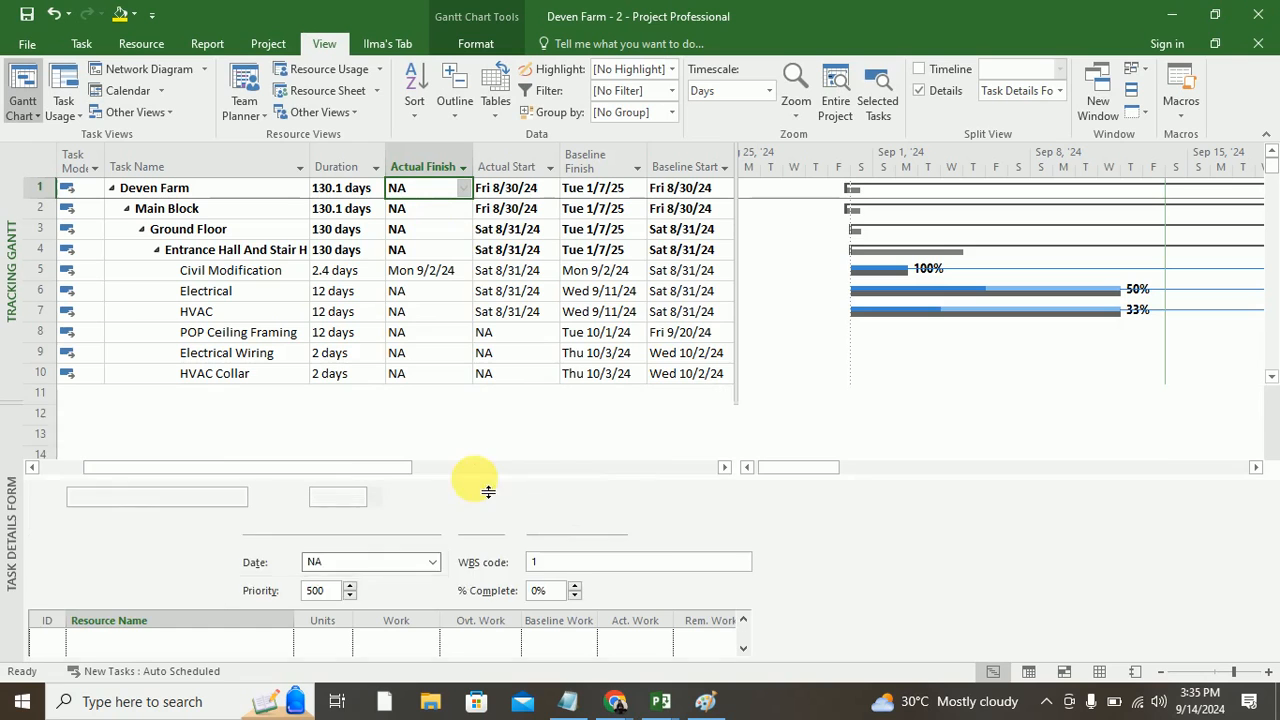
{"action": "left_click_drag", "start_coordinate": [339, 466], "coordinate": [305, 468]}
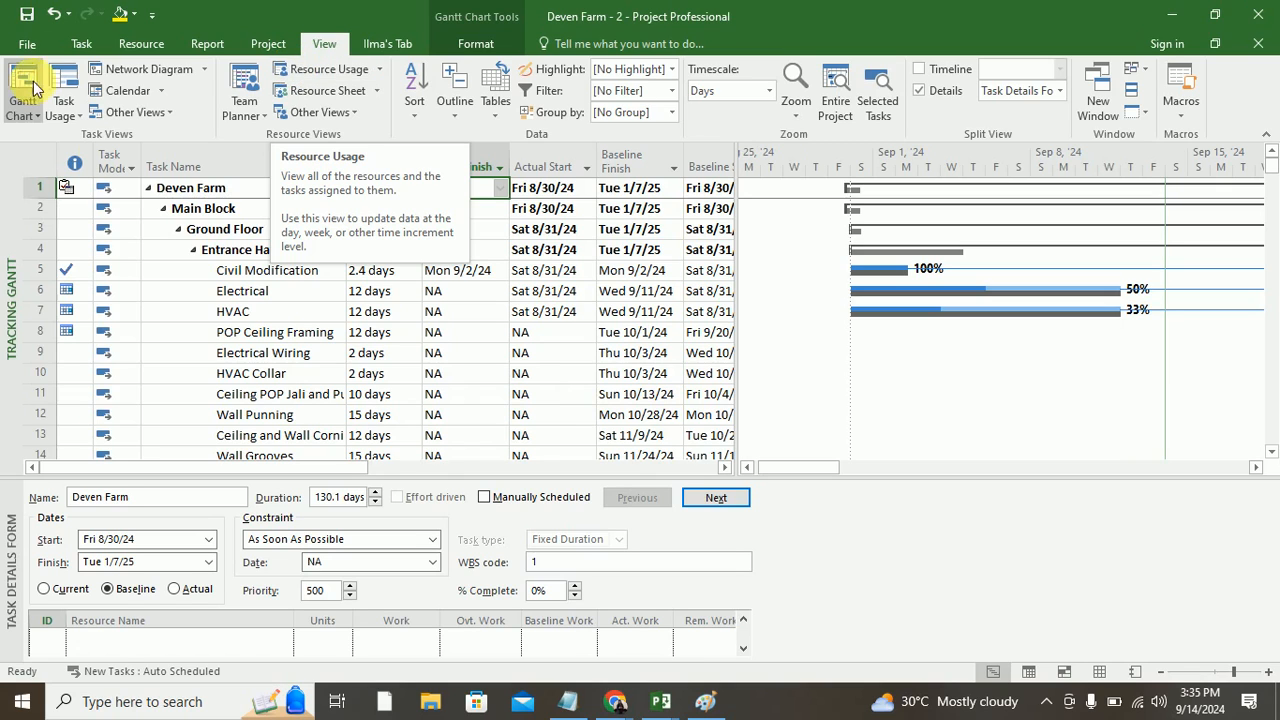
{"action": "left_click", "coordinate": [211, 257]}
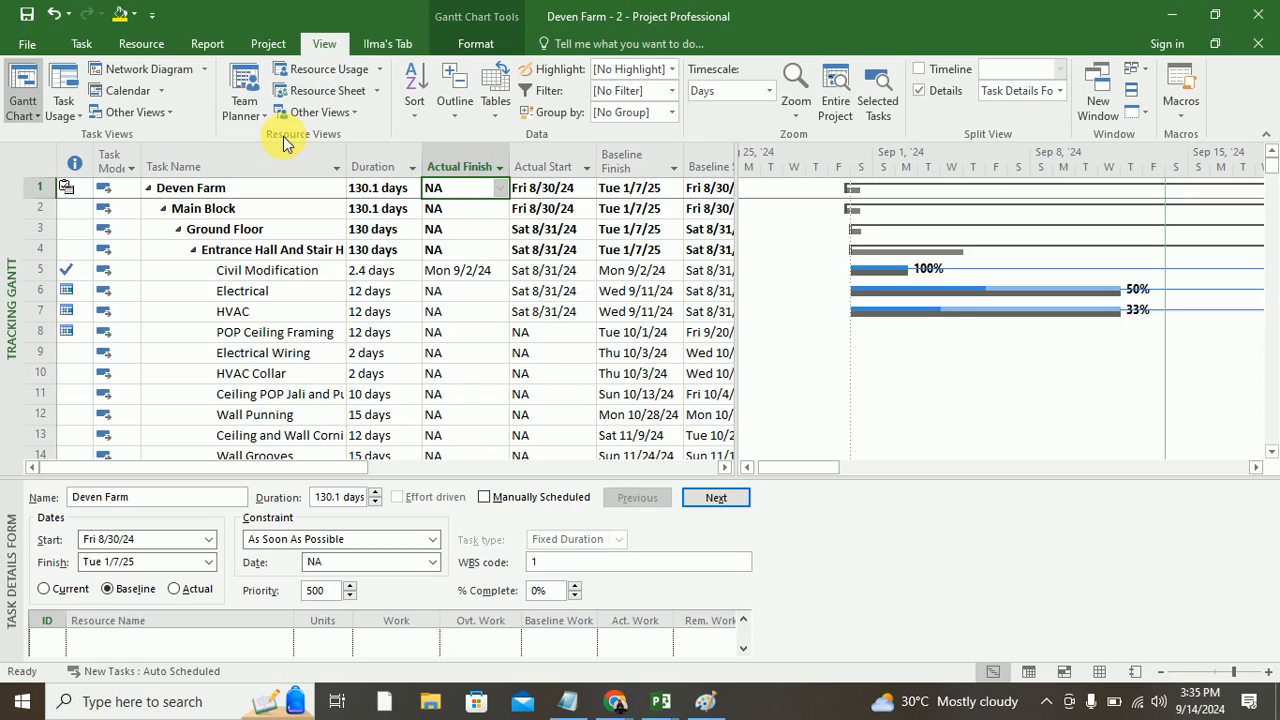
{"action": "left_click", "coordinate": [24, 110]}
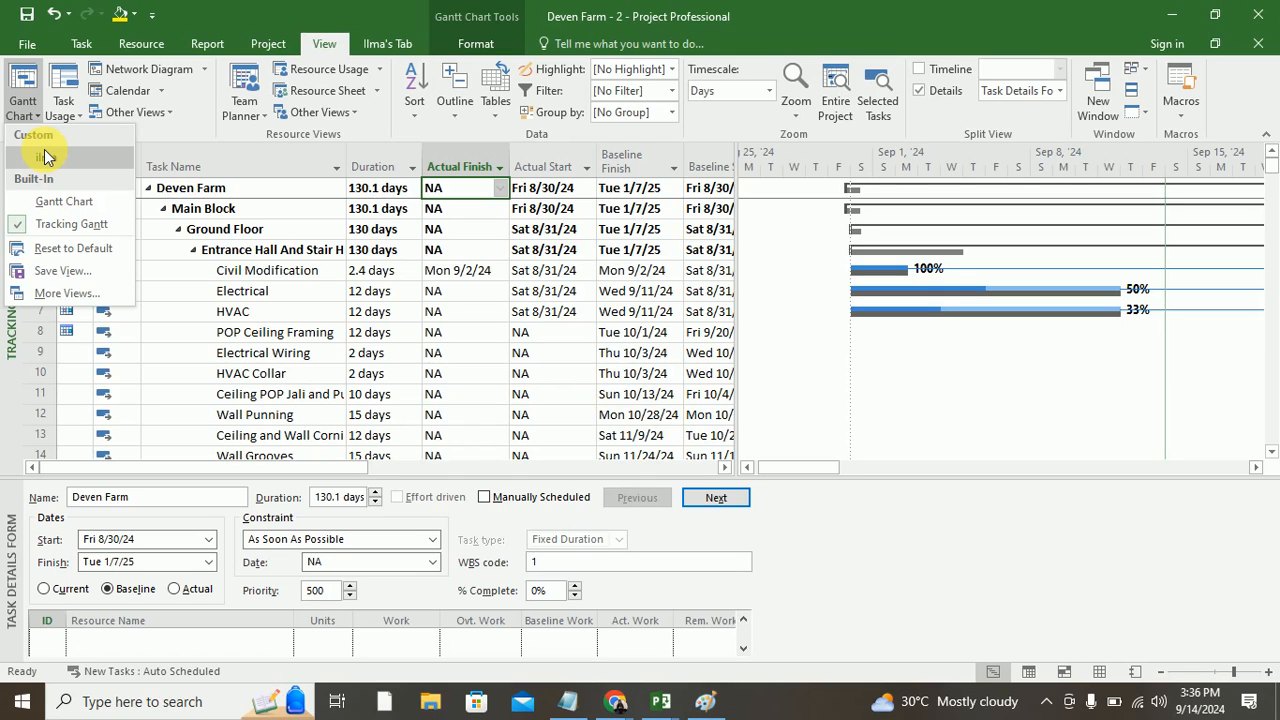
{"action": "left_click", "coordinate": [470, 230]}
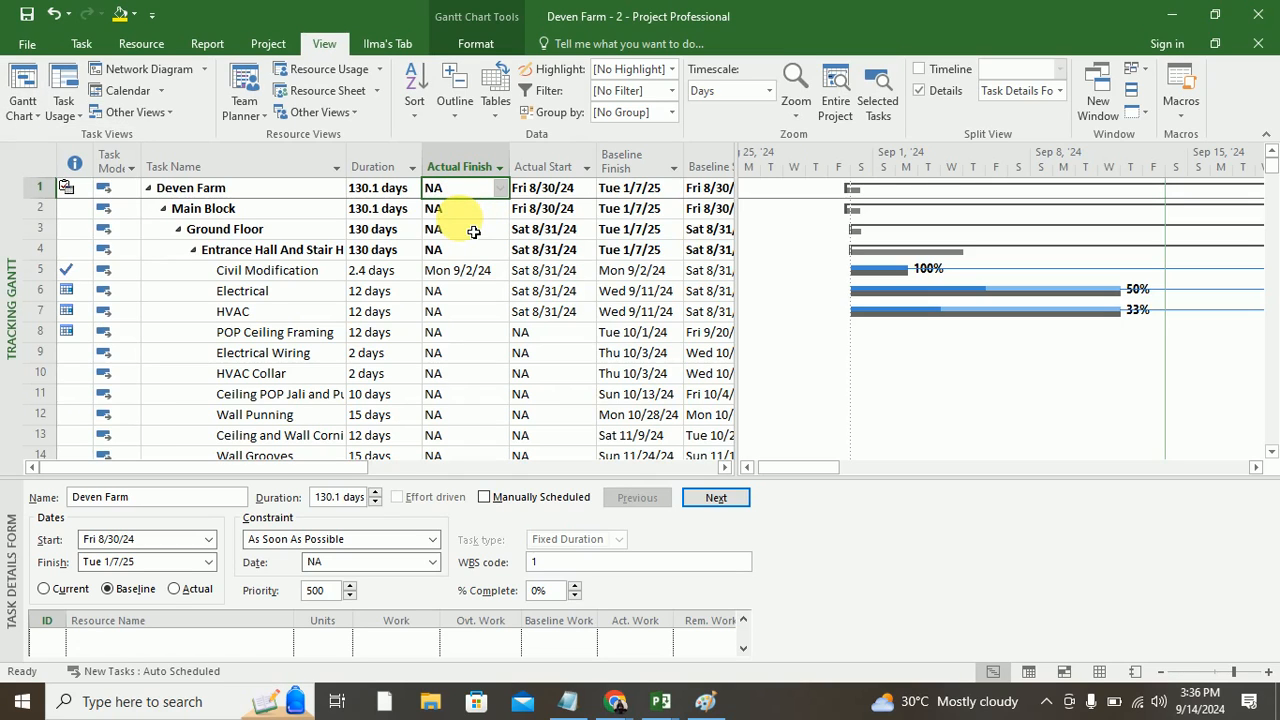
Step: Examine the HVAC task's actual and baseline dates and percent complete alongside its resources' baseline and actual work
{"action": "left_click", "coordinate": [725, 467]}
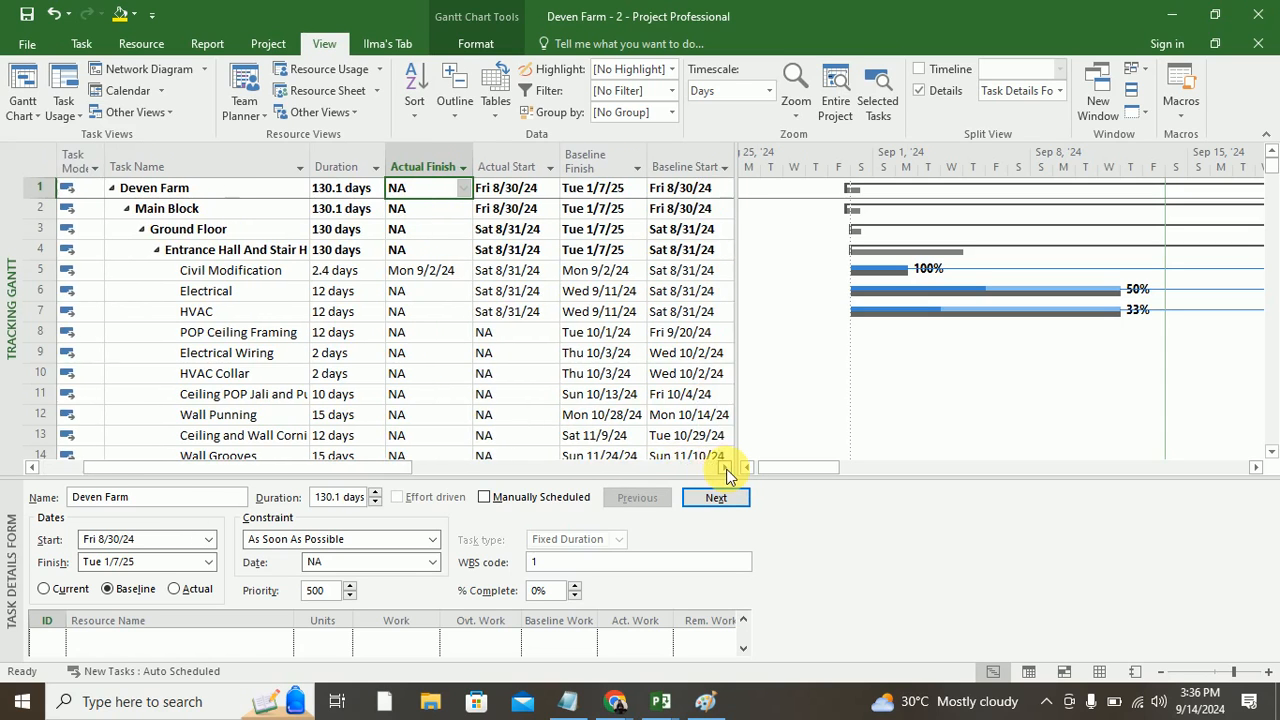
{"action": "left_click", "coordinate": [725, 467]}
{"action": "left_click", "coordinate": [725, 467]}
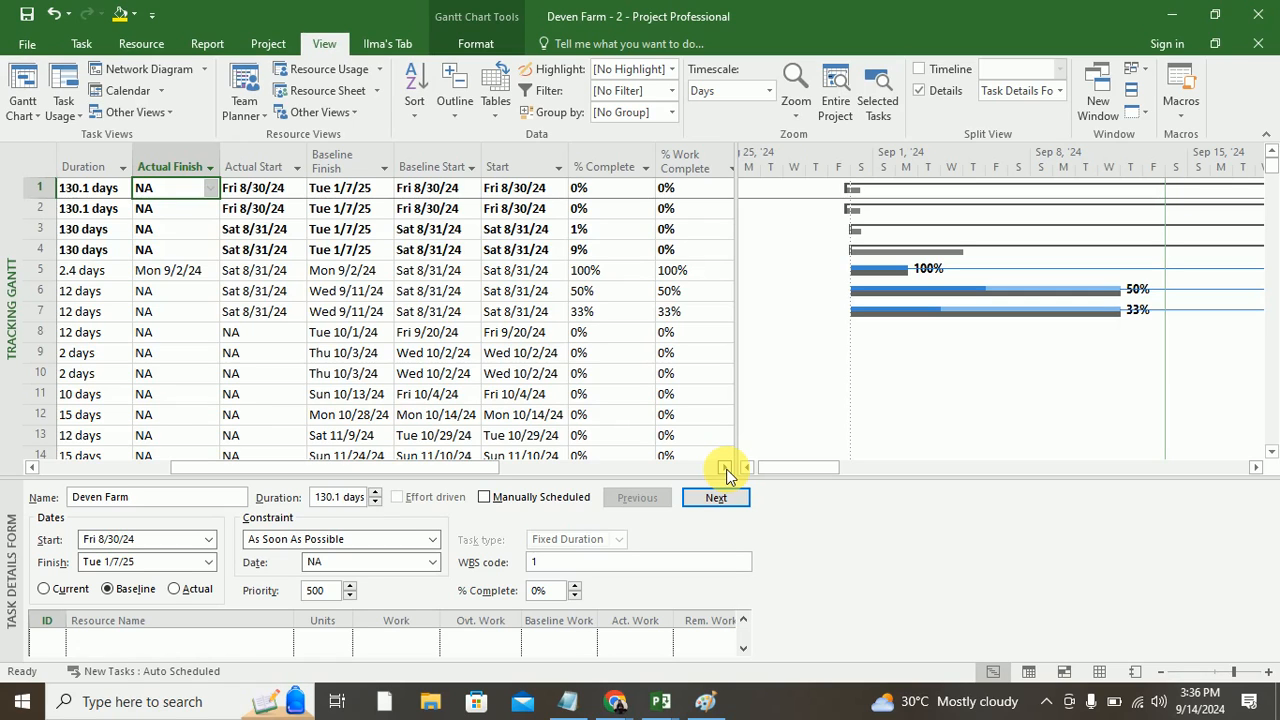
{"action": "left_click", "coordinate": [580, 313]}
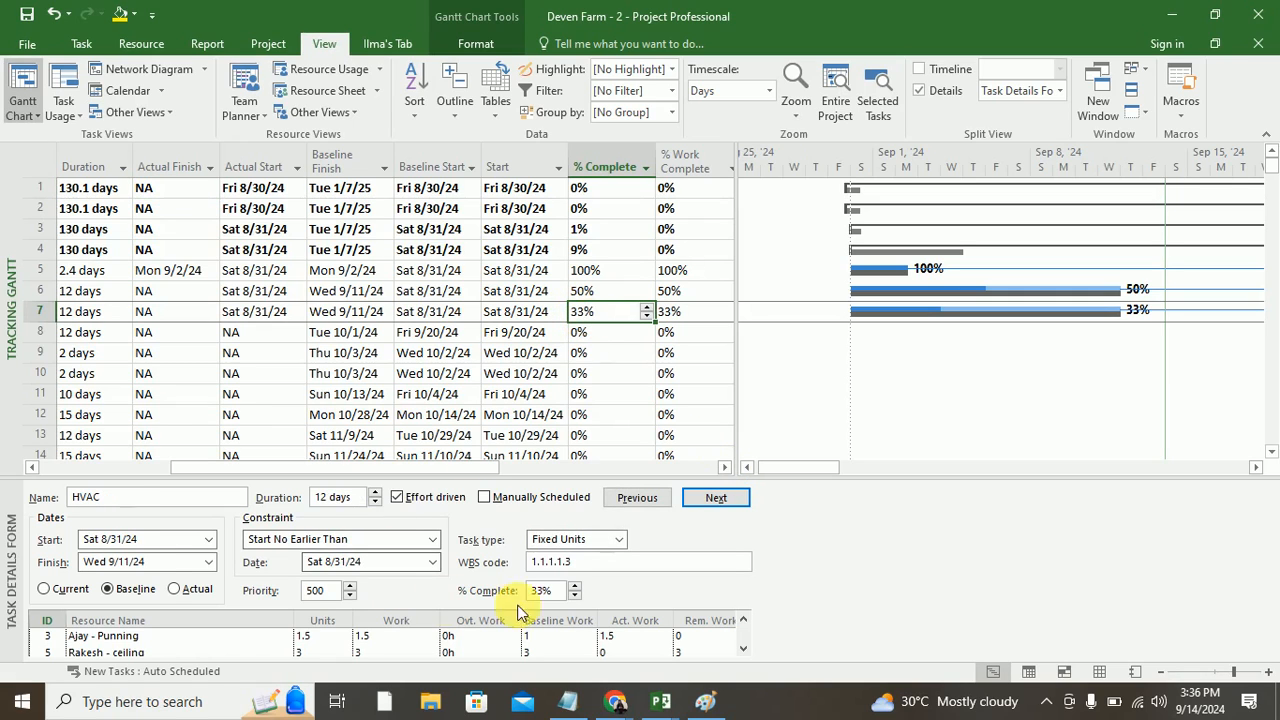
{"action": "scroll", "coordinate": [563, 615], "scroll_direction": "down", "scroll_amount": 1}
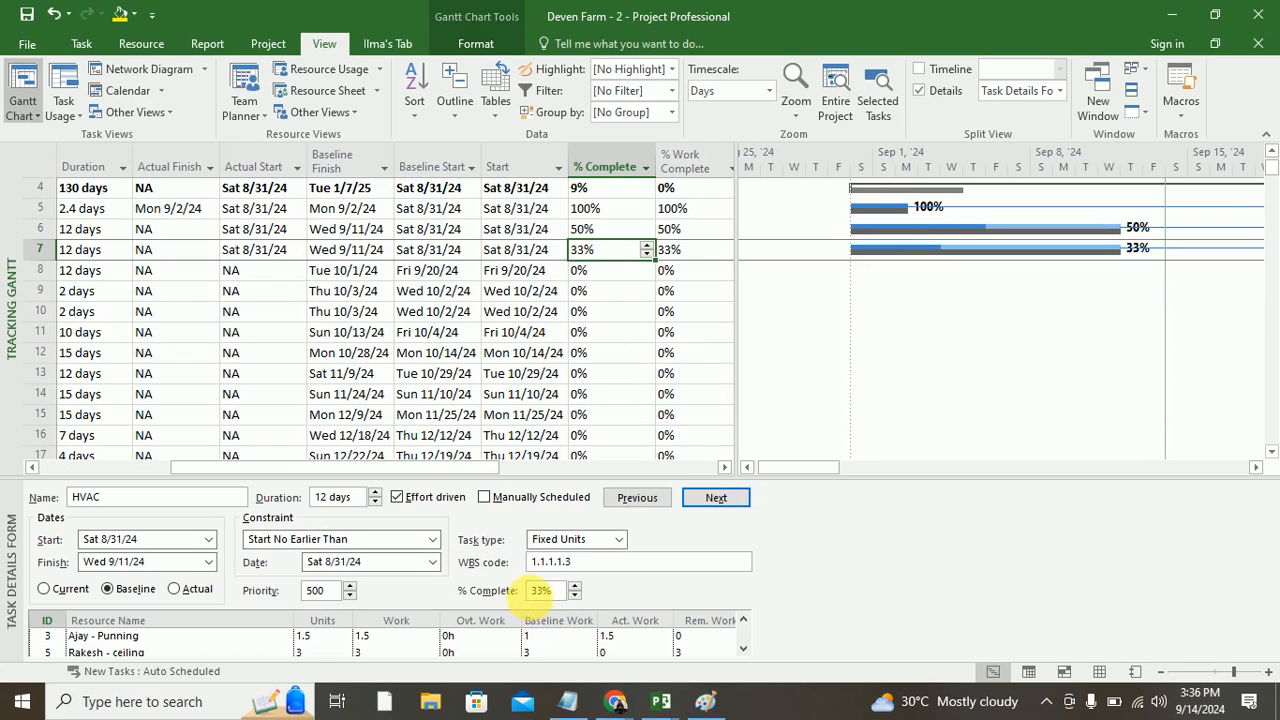
{"action": "left_click", "coordinate": [546, 637]}
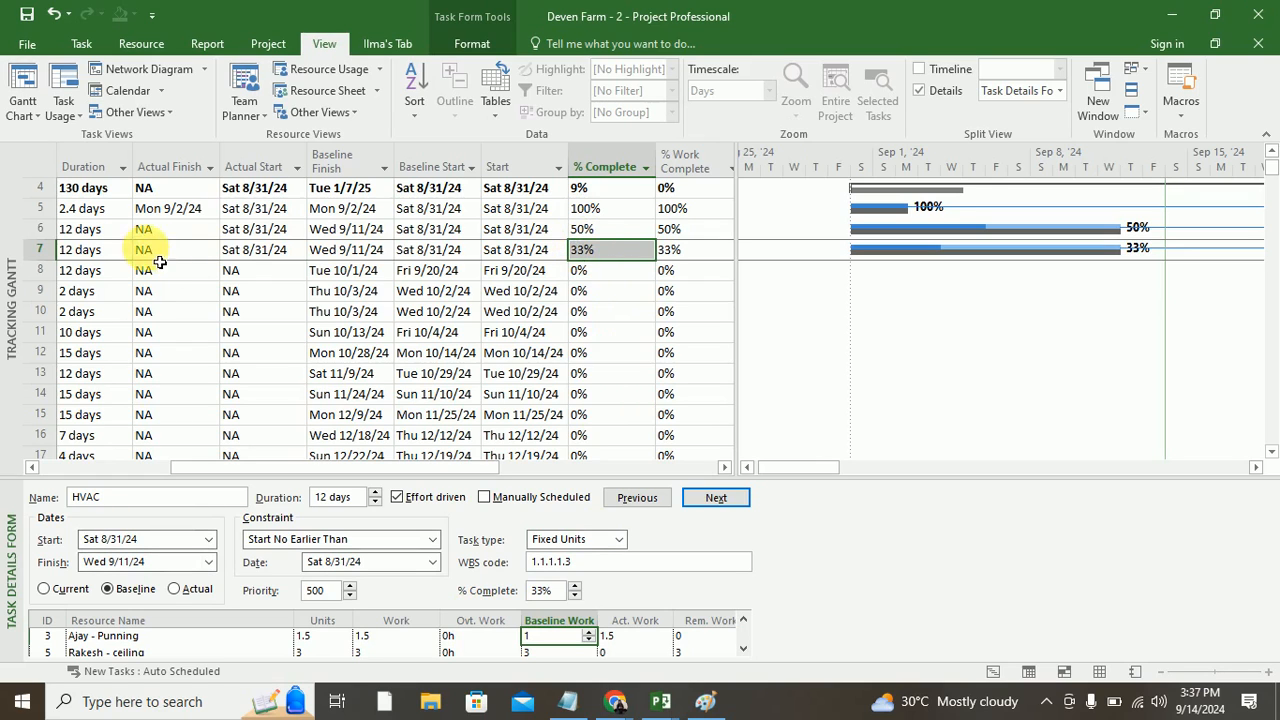
{"action": "left_click_drag", "start_coordinate": [273, 470], "coordinate": [135, 472]}
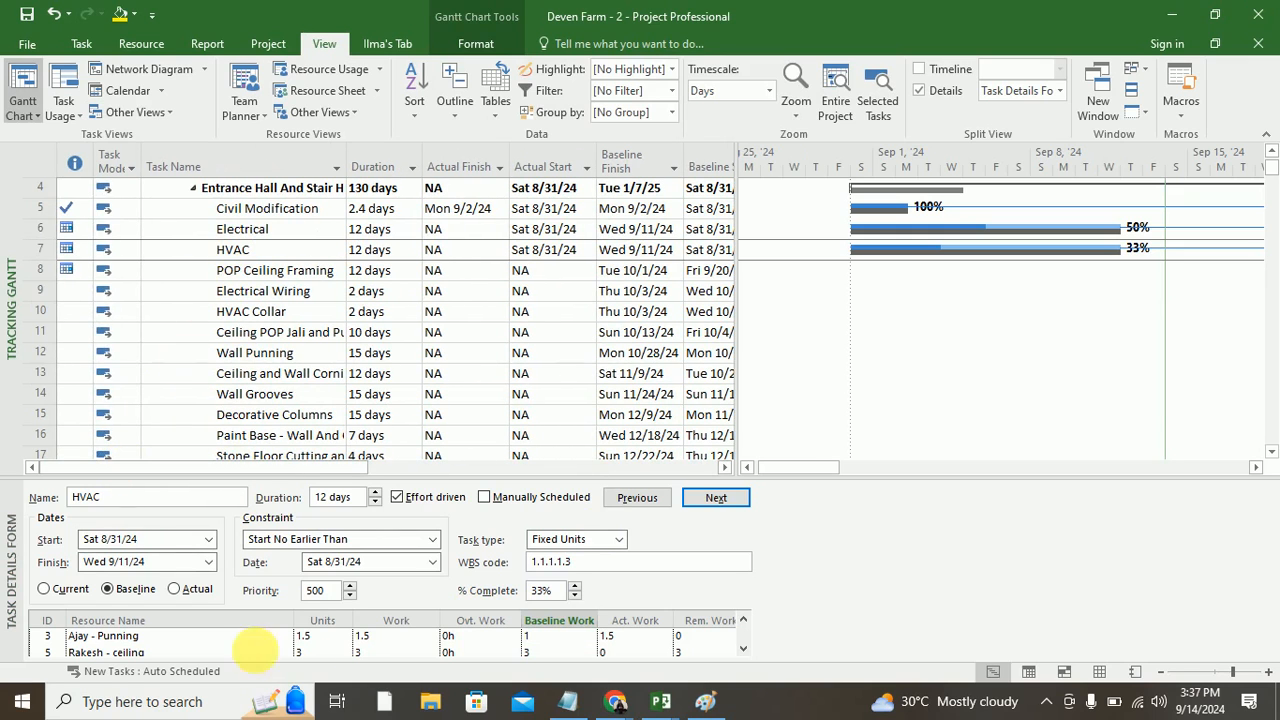
{"action": "left_click_drag", "start_coordinate": [280, 472], "coordinate": [450, 469]}
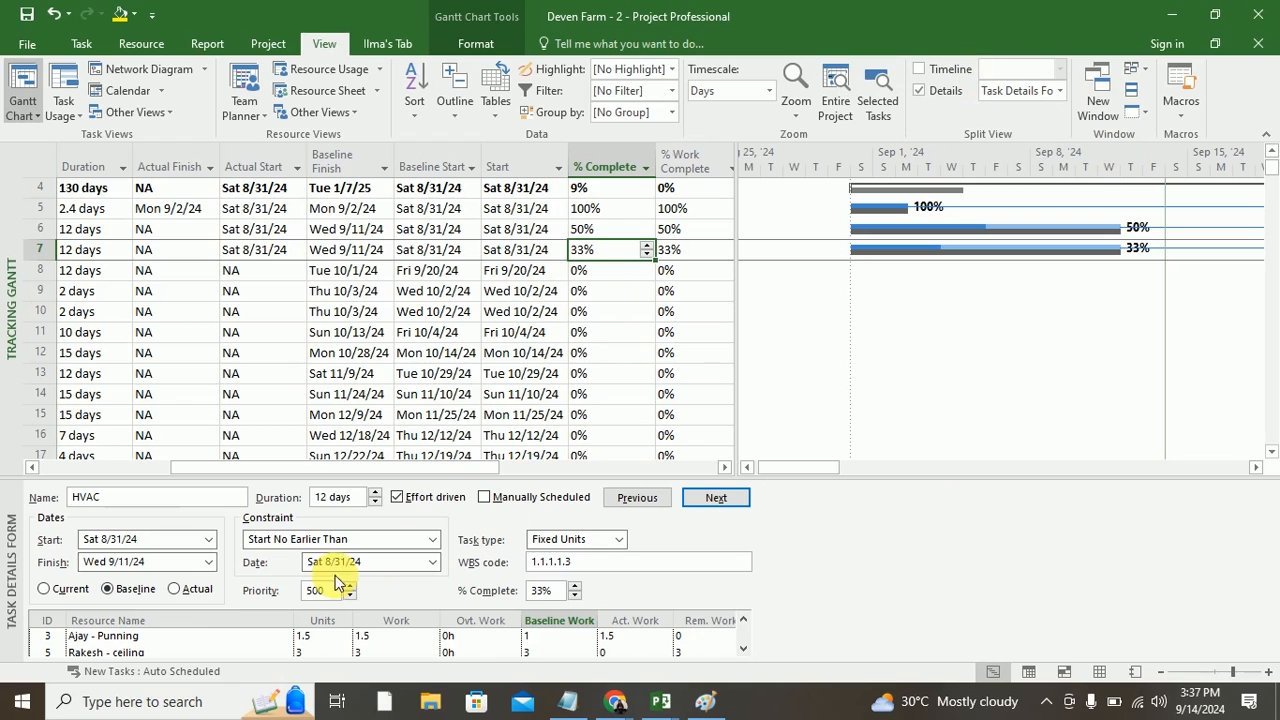
{"action": "left_click", "coordinate": [126, 651]}
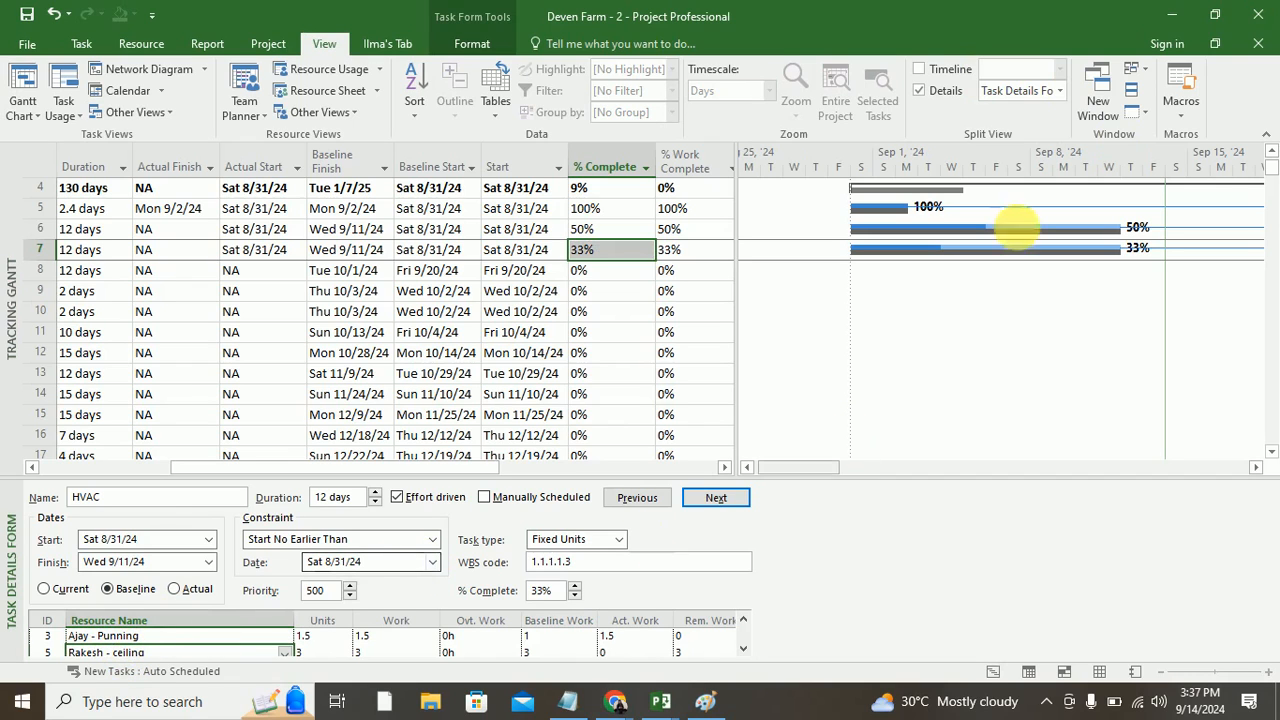
Step: Hide the task details form and review the resources, units and costs in the HVAC task's Task Information
{"action": "left_click", "coordinate": [921, 90]}
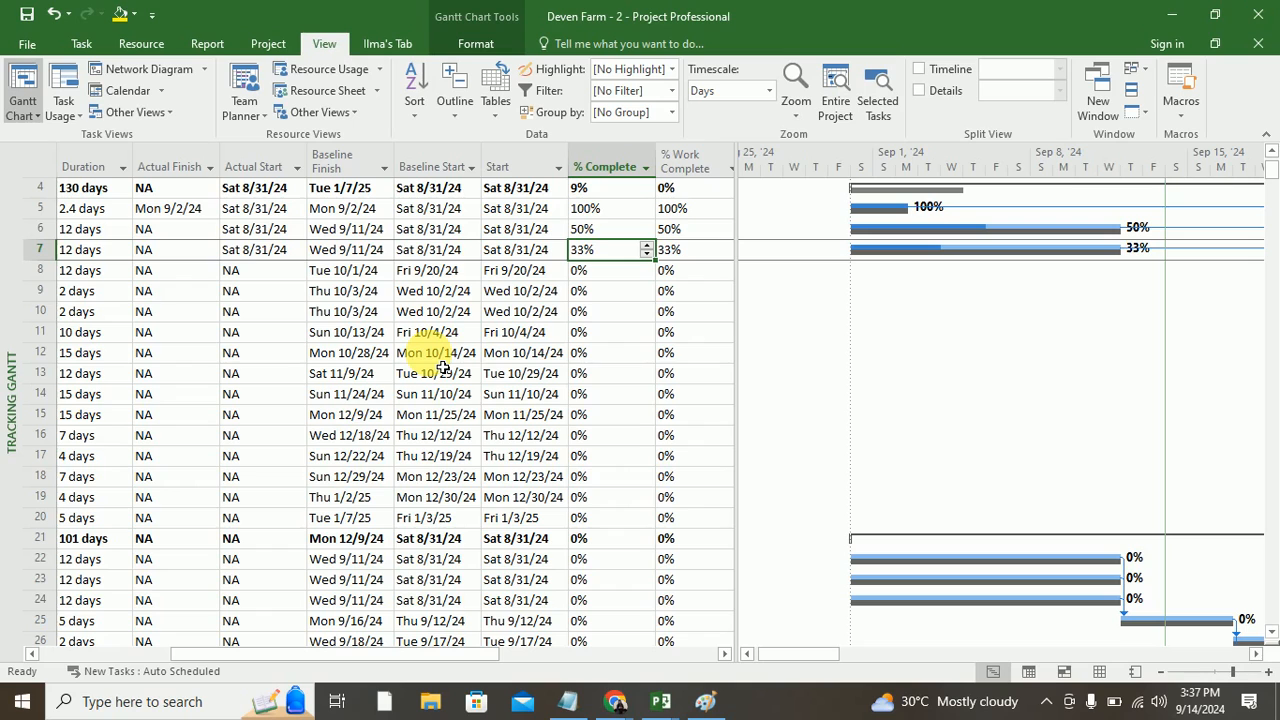
{"action": "left_click", "coordinate": [509, 251]}
{"action": "double_click", "coordinate": [511, 255]}
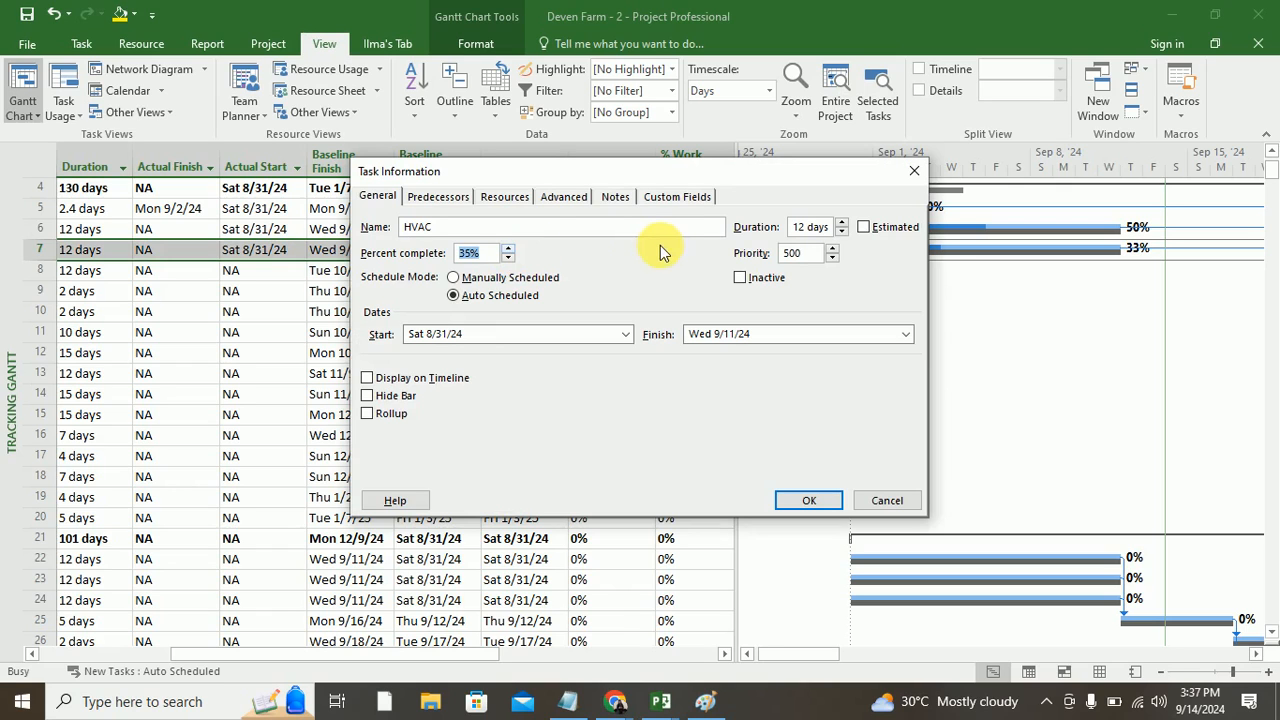
{"action": "left_click", "coordinate": [506, 197]}
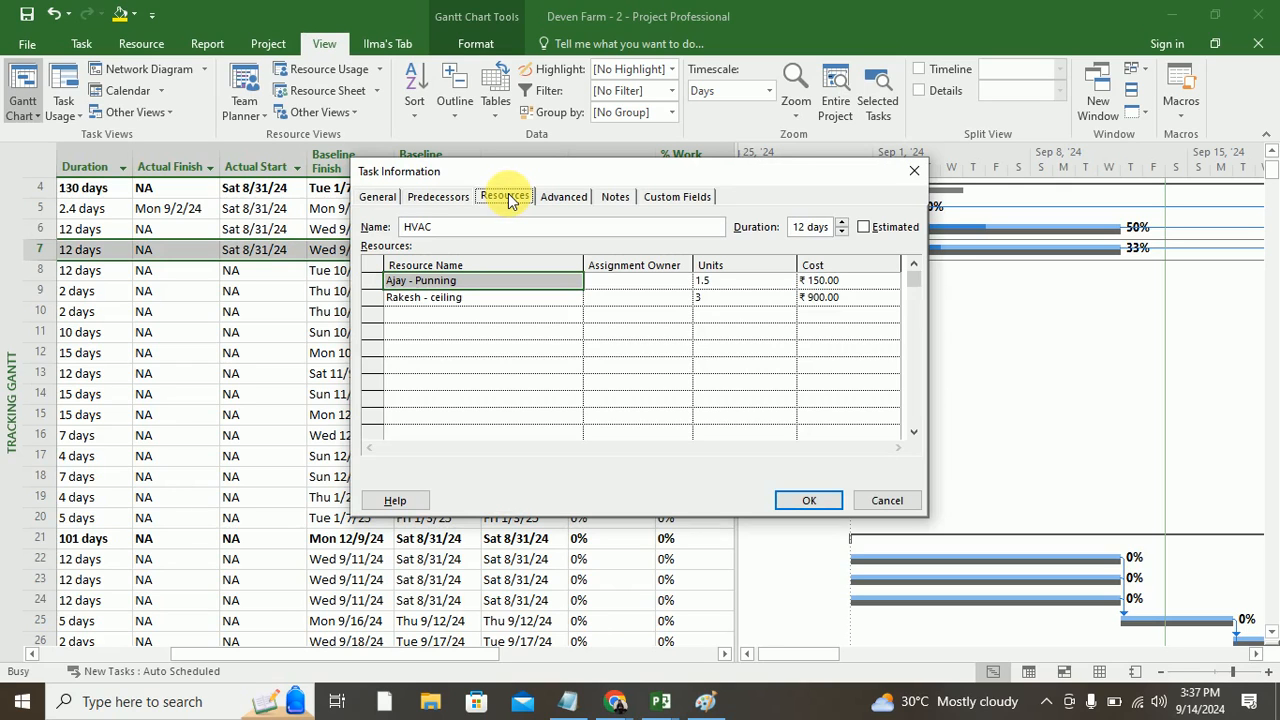
{"action": "left_click_drag", "start_coordinate": [533, 159], "coordinate": [487, 243]}
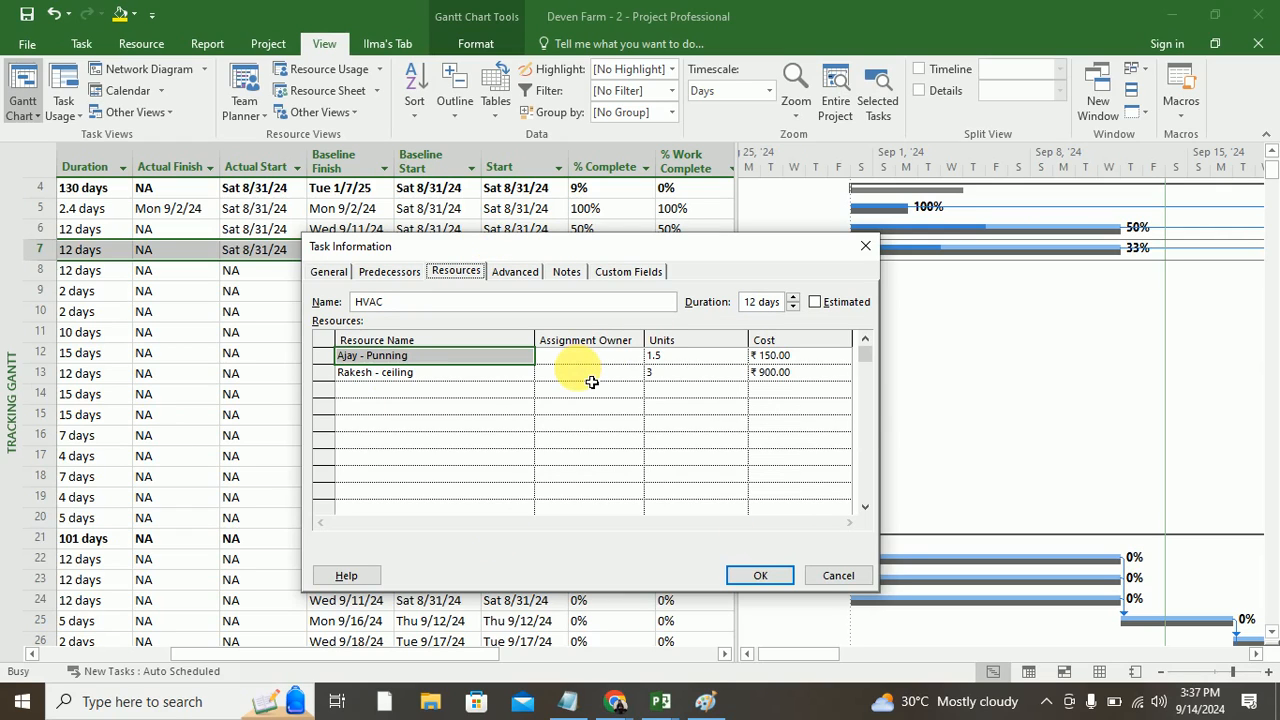
{"action": "left_click_drag", "start_coordinate": [618, 251], "coordinate": [612, 318]}
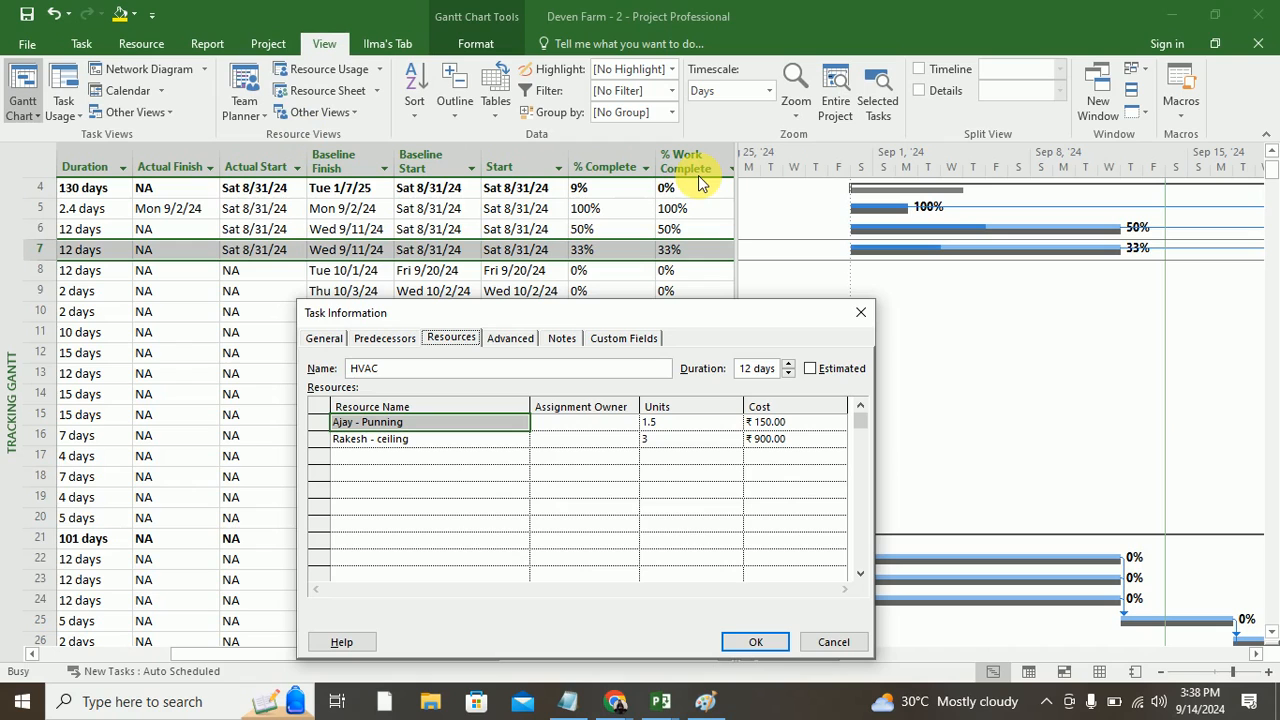
{"action": "left_click", "coordinate": [862, 313]}
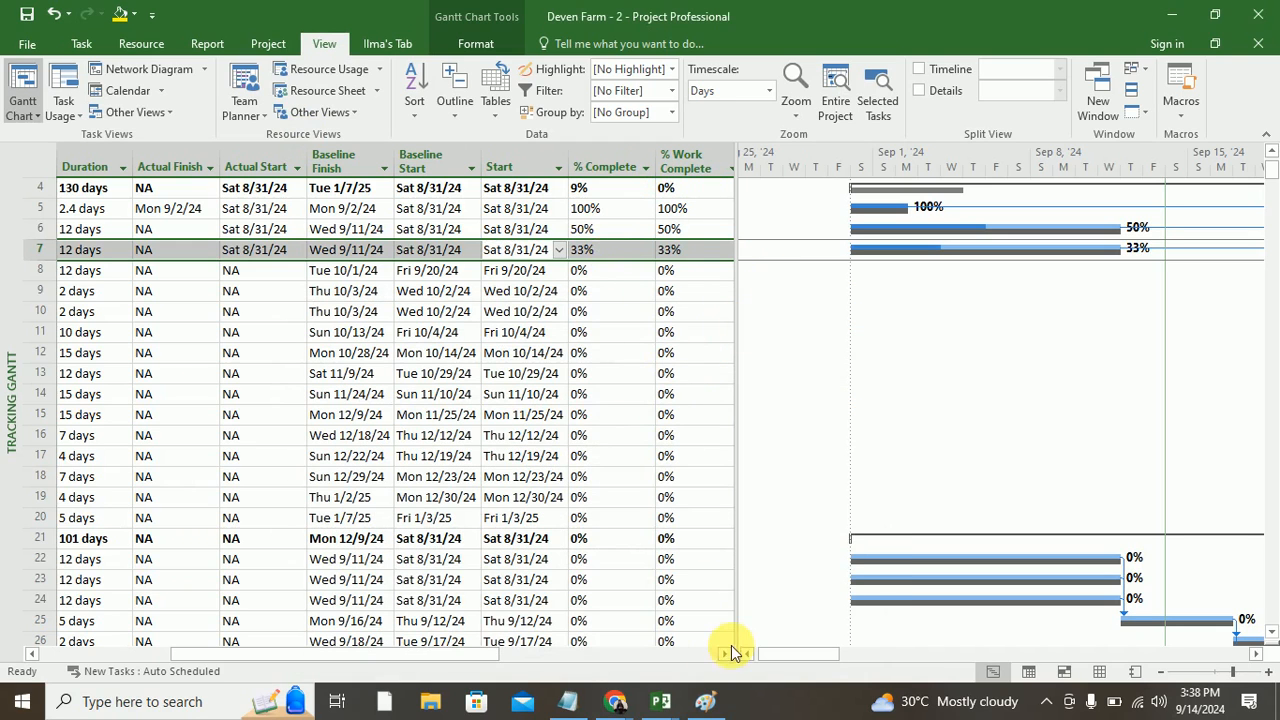
Step: Recheck the HVAC task's assigned resources in its Task Information and in the table's Resource Names column
{"action": "left_click", "coordinate": [726, 654]}
{"action": "left_click", "coordinate": [724, 655]}
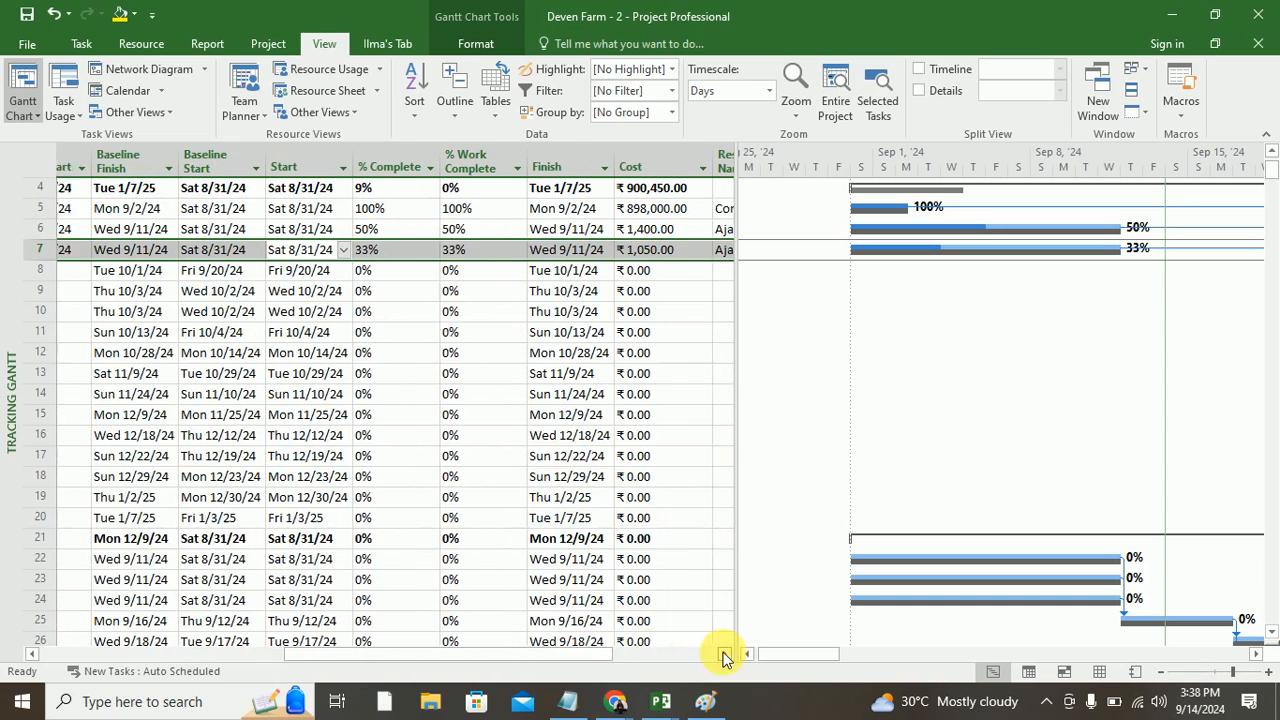
{"action": "left_click", "coordinate": [358, 250]}
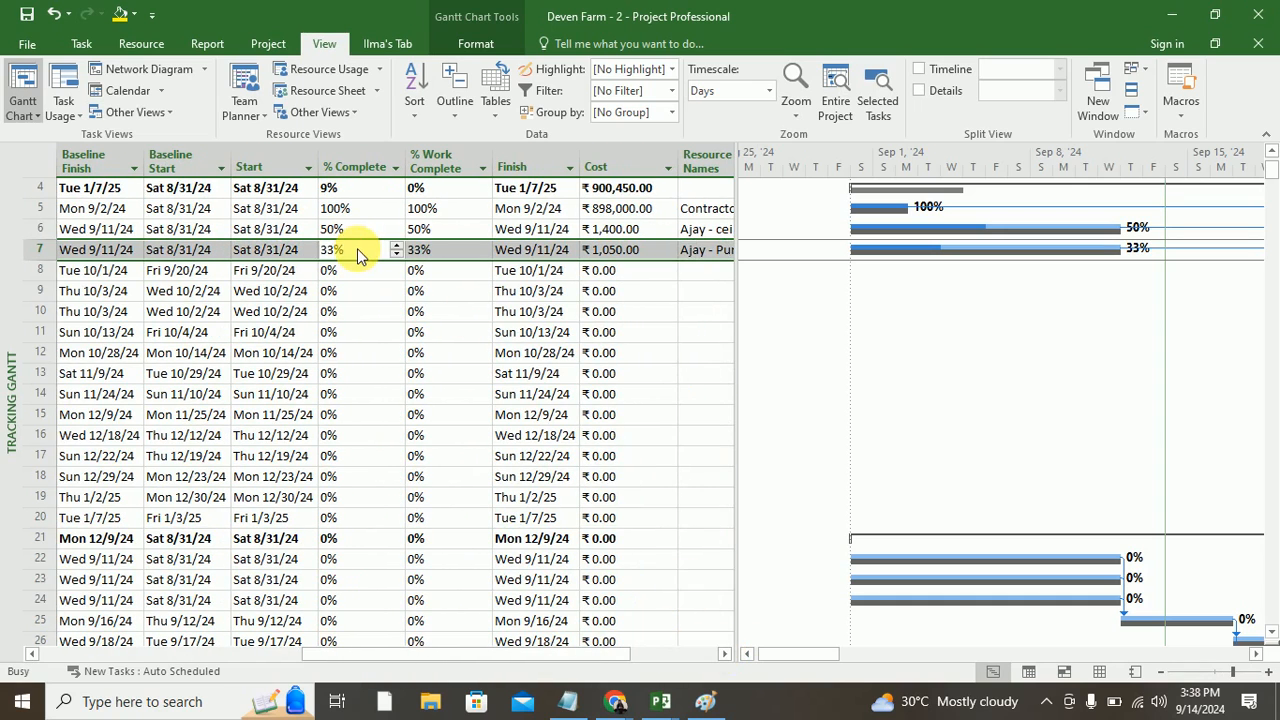
{"action": "double_click", "coordinate": [357, 249]}
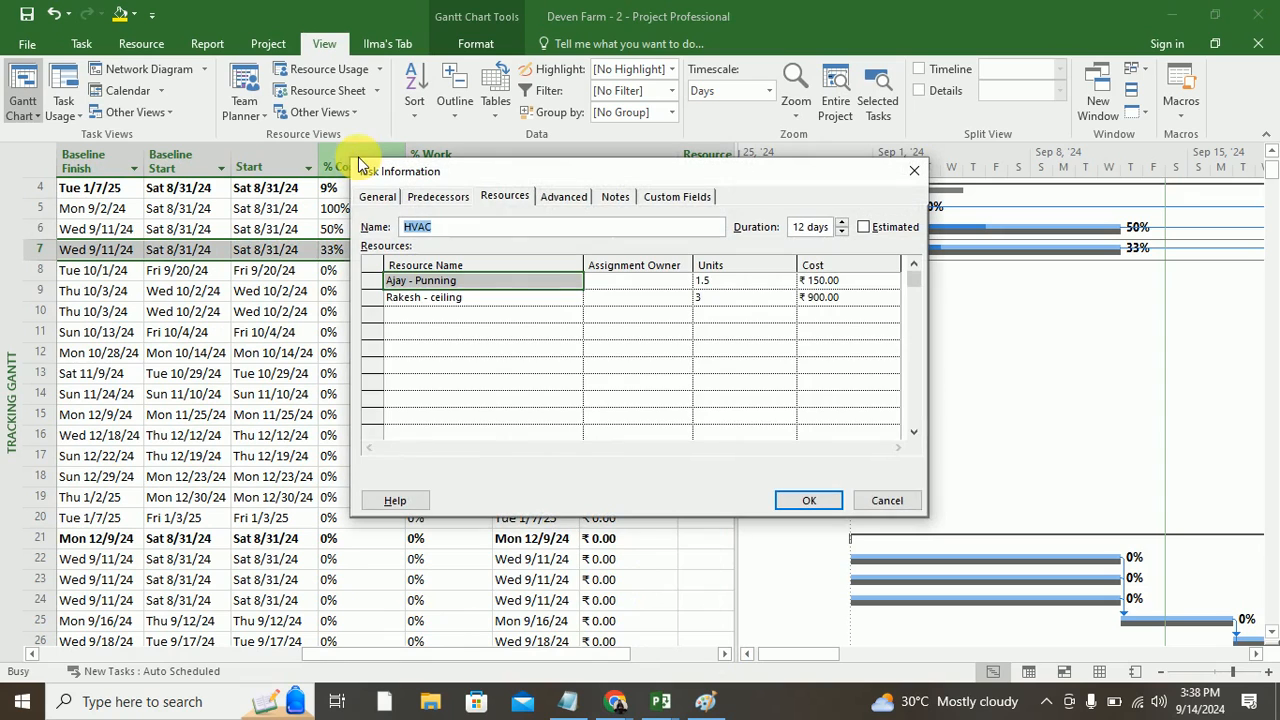
{"action": "left_click_drag", "start_coordinate": [537, 171], "coordinate": [480, 260]}
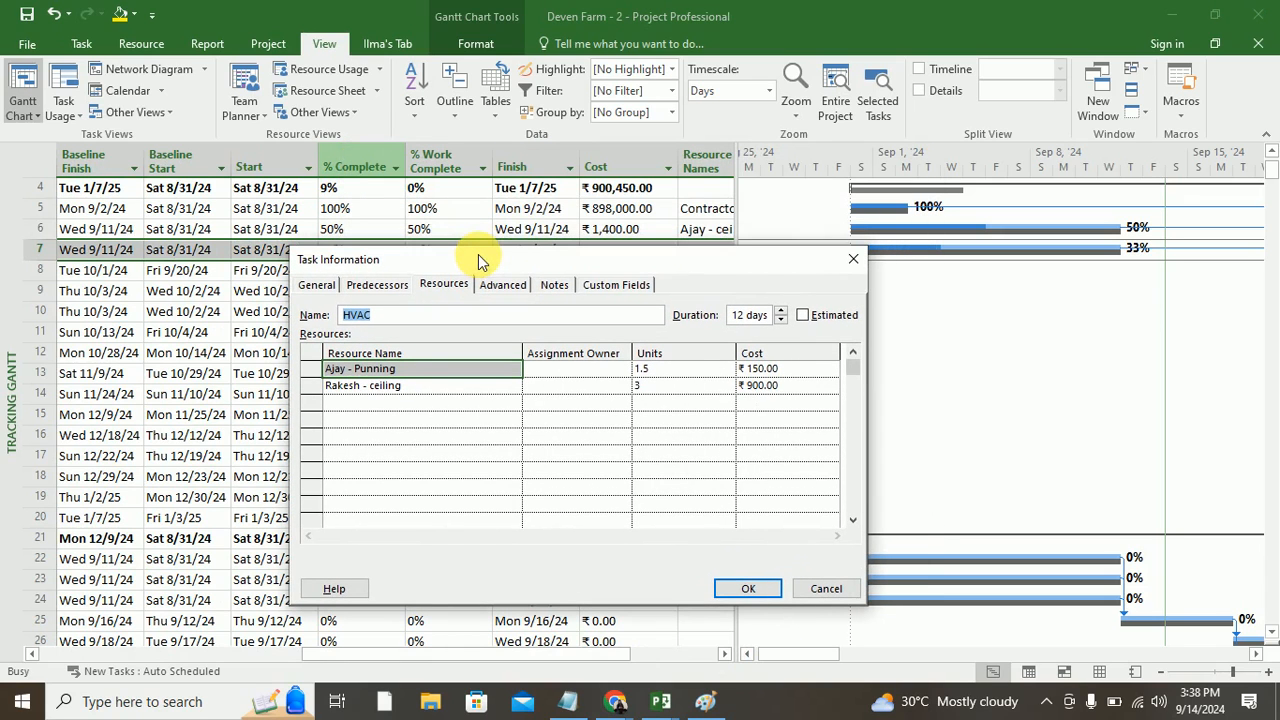
{"action": "left_click", "coordinate": [852, 260]}
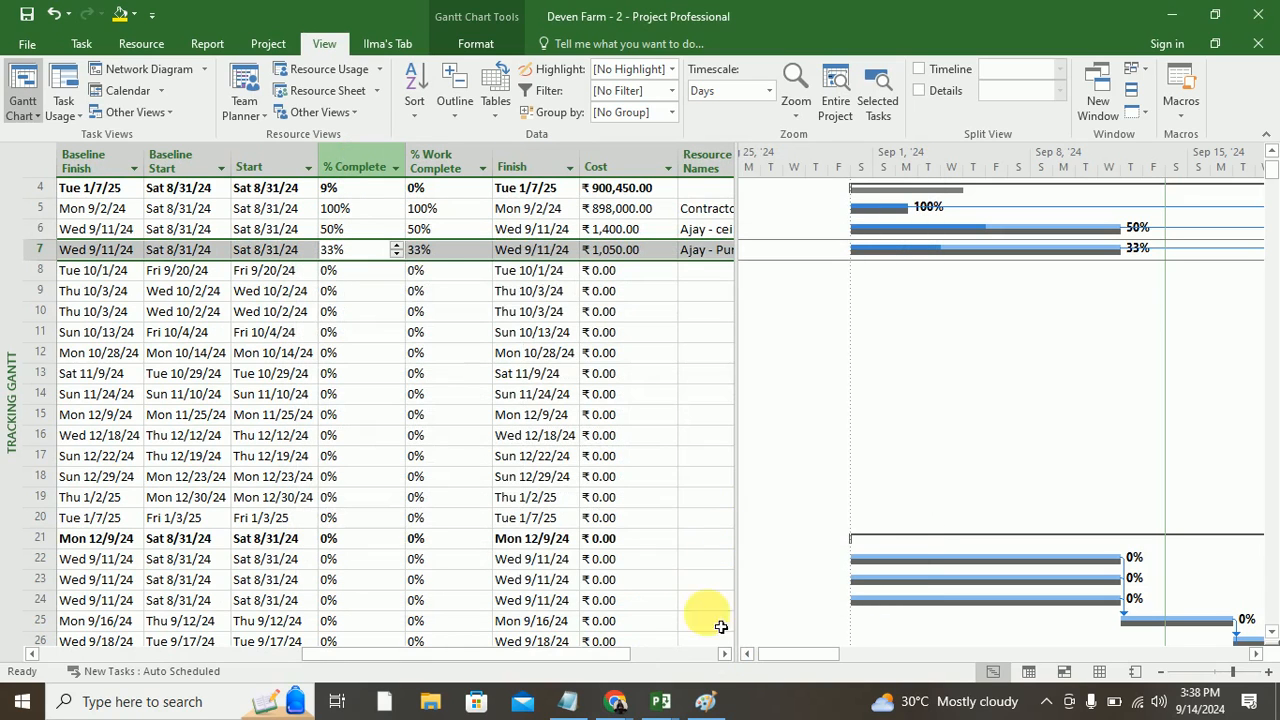
{"action": "left_click", "coordinate": [727, 659]}
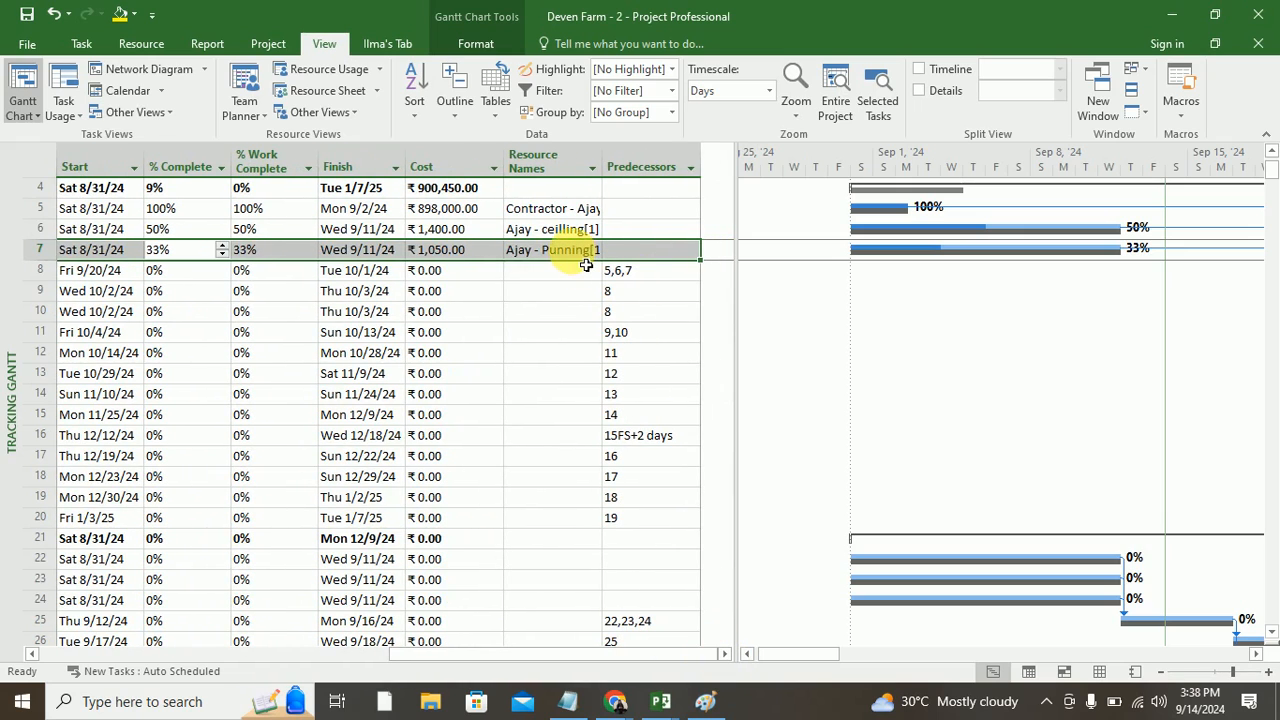
{"action": "left_click", "coordinate": [584, 255]}
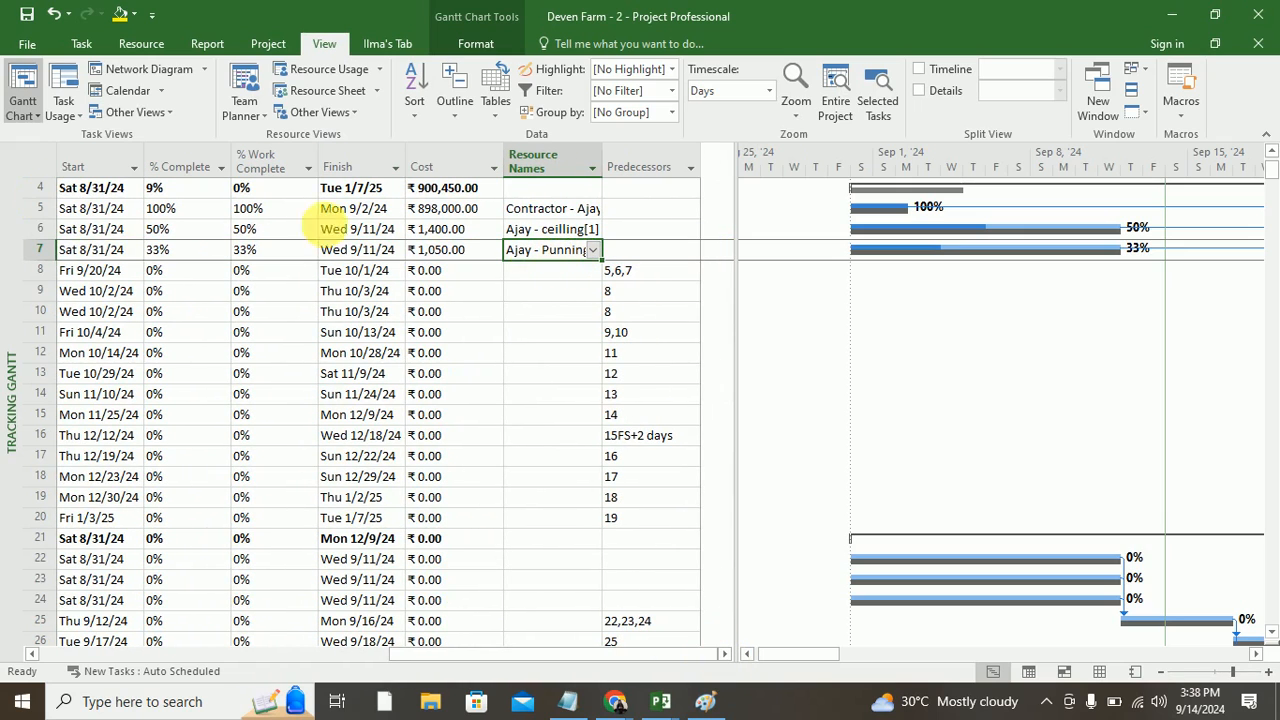
Step: Review the HVAC task's resource units and costs in its Task Information against the table's cost and percent complete values
{"action": "double_click", "coordinate": [90, 252]}
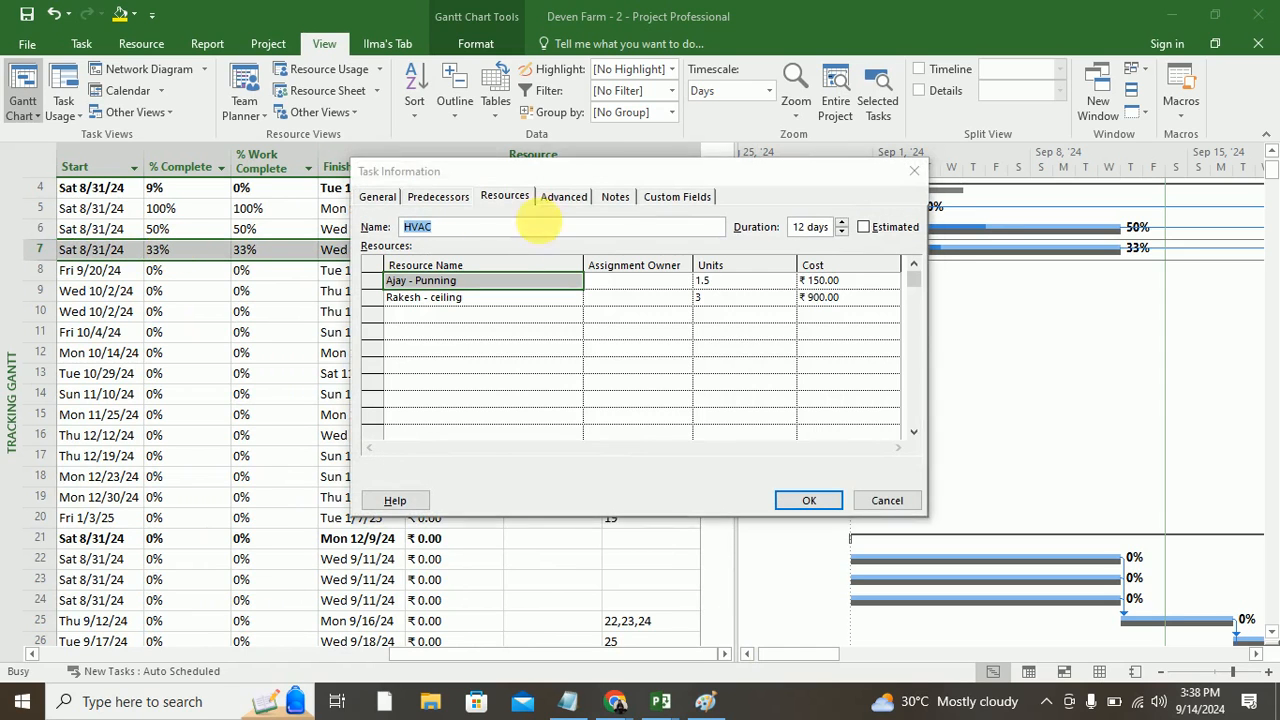
{"action": "left_click_drag", "start_coordinate": [568, 175], "coordinate": [692, 193]}
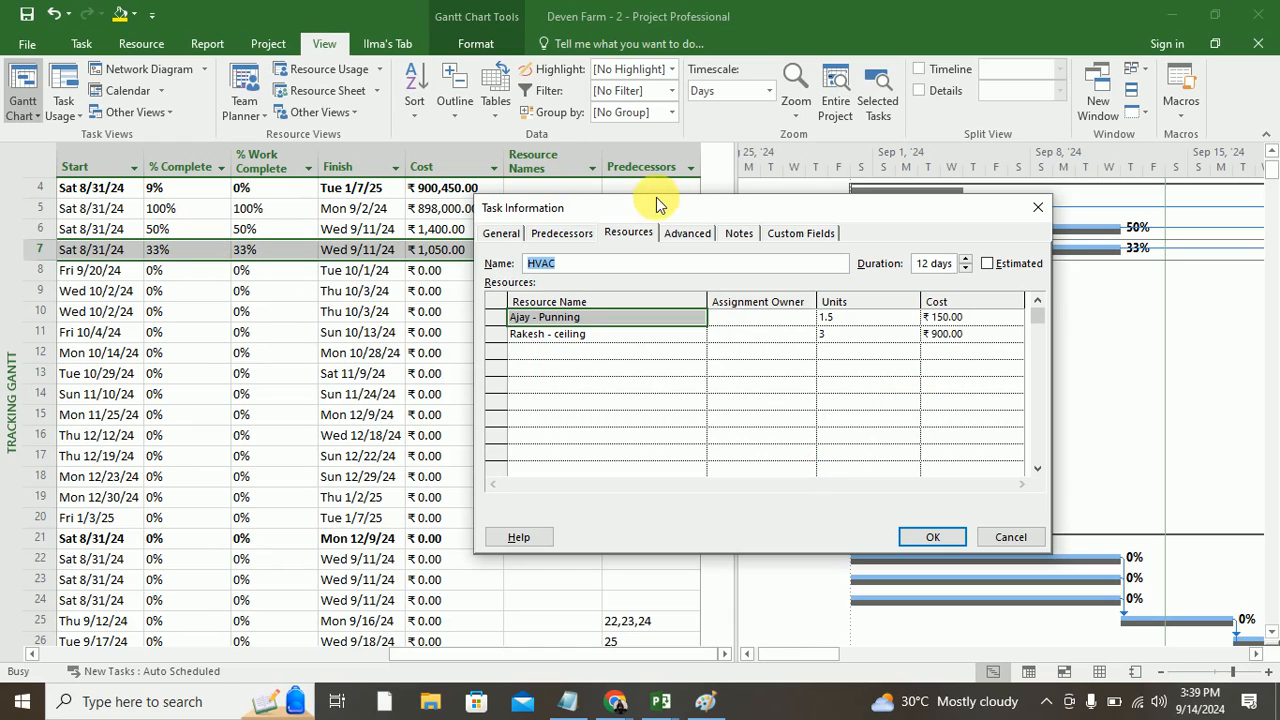
{"action": "left_click_drag", "start_coordinate": [650, 222], "coordinate": [512, 279]}
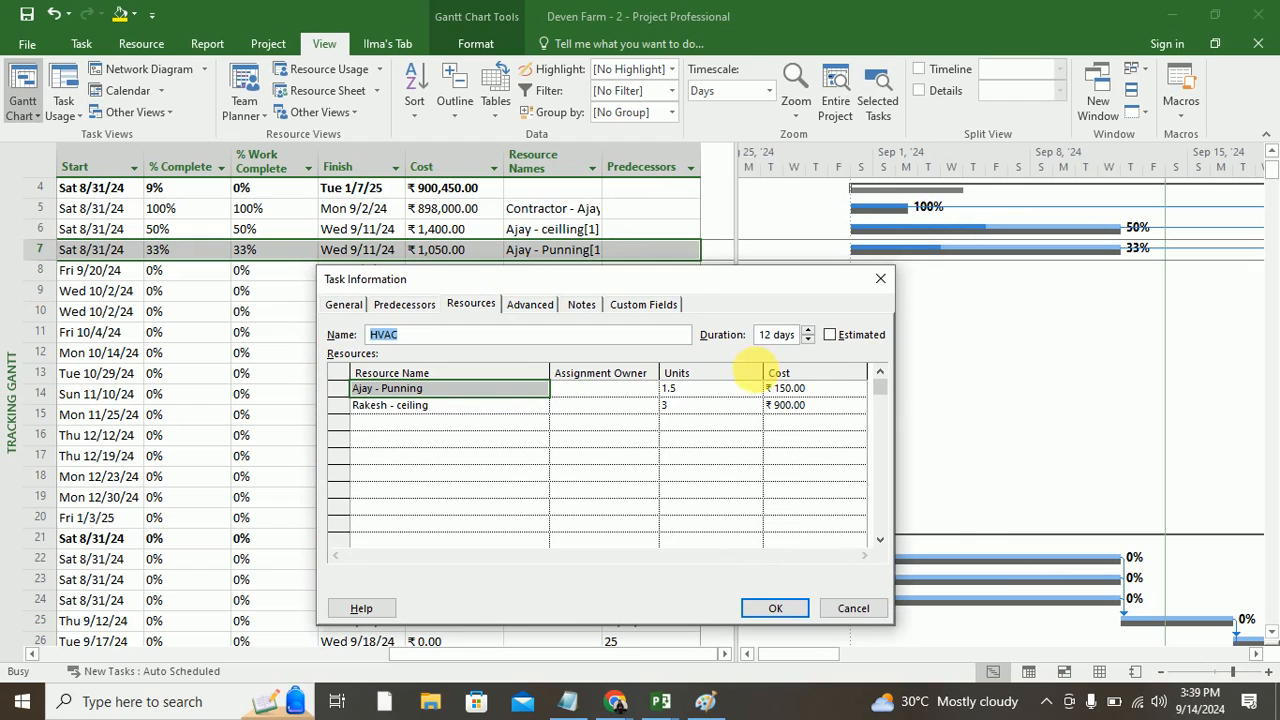
{"action": "left_click_drag", "start_coordinate": [565, 283], "coordinate": [560, 311]}
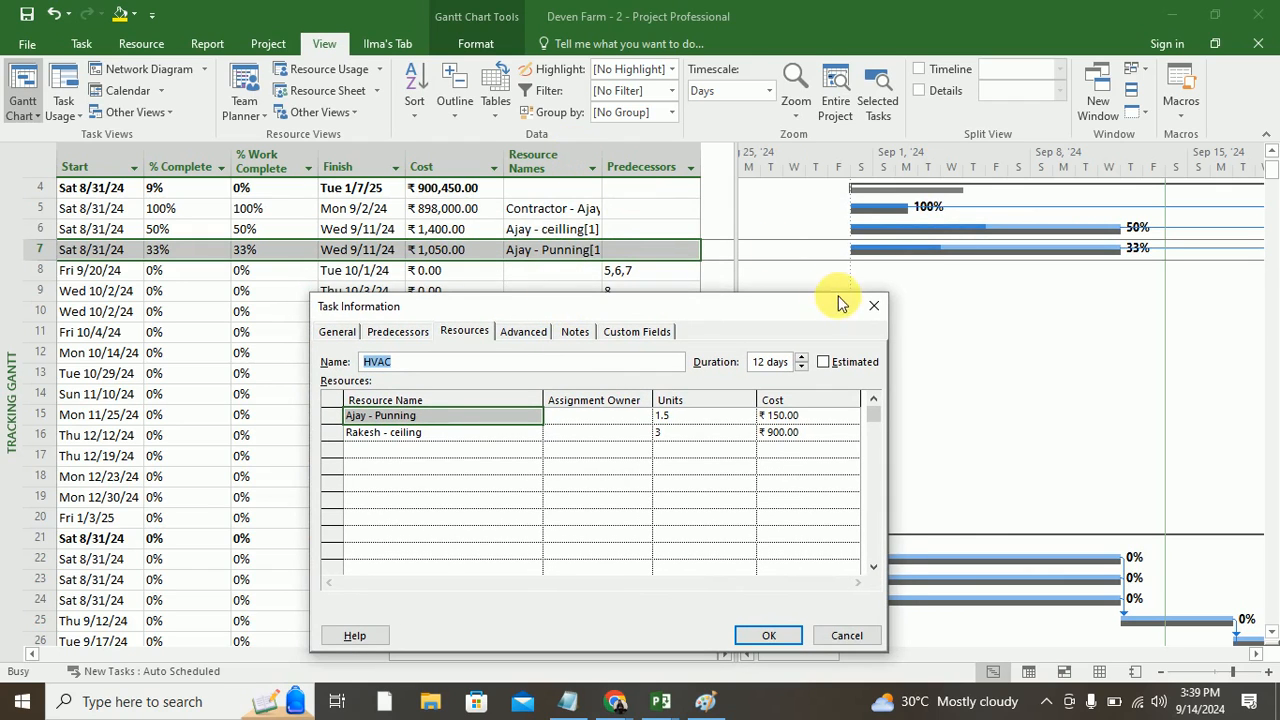
{"action": "left_click", "coordinate": [873, 306]}
Step: Look through the fields that can be inserted as a column before Resource Names, without adding one
{"action": "right_click", "coordinate": [533, 160]}
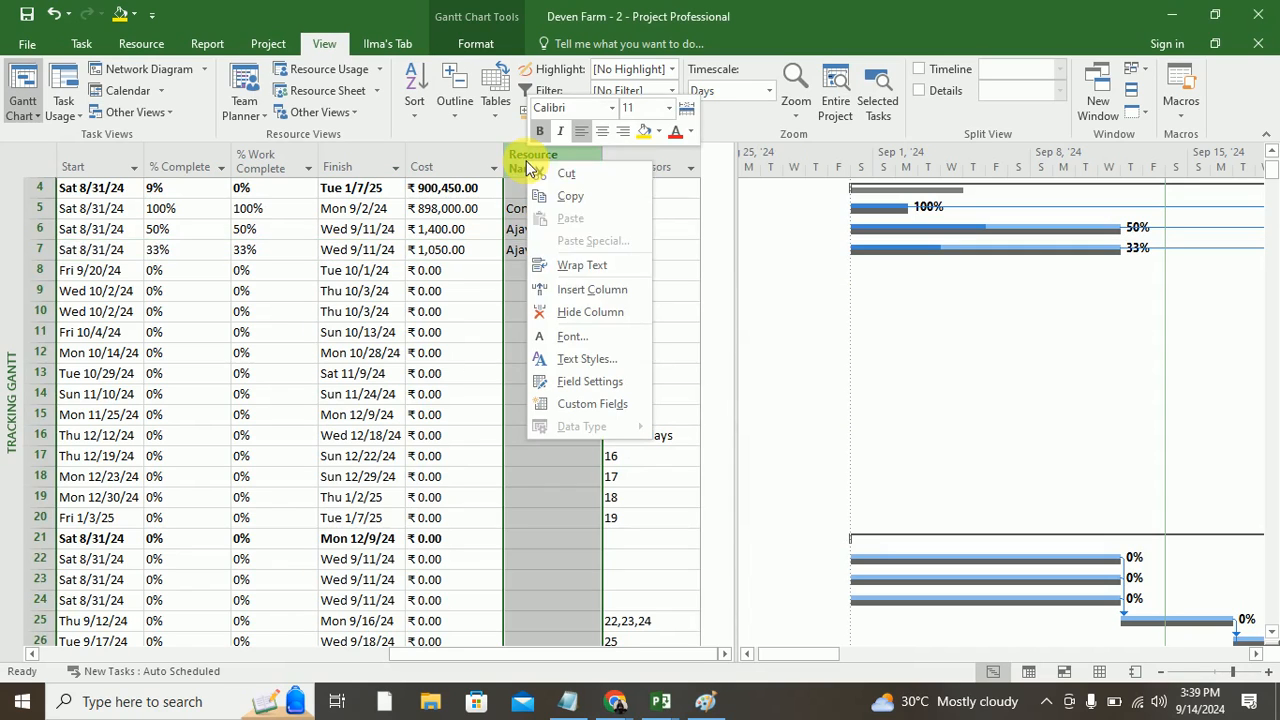
{"action": "left_click", "coordinate": [580, 289]}
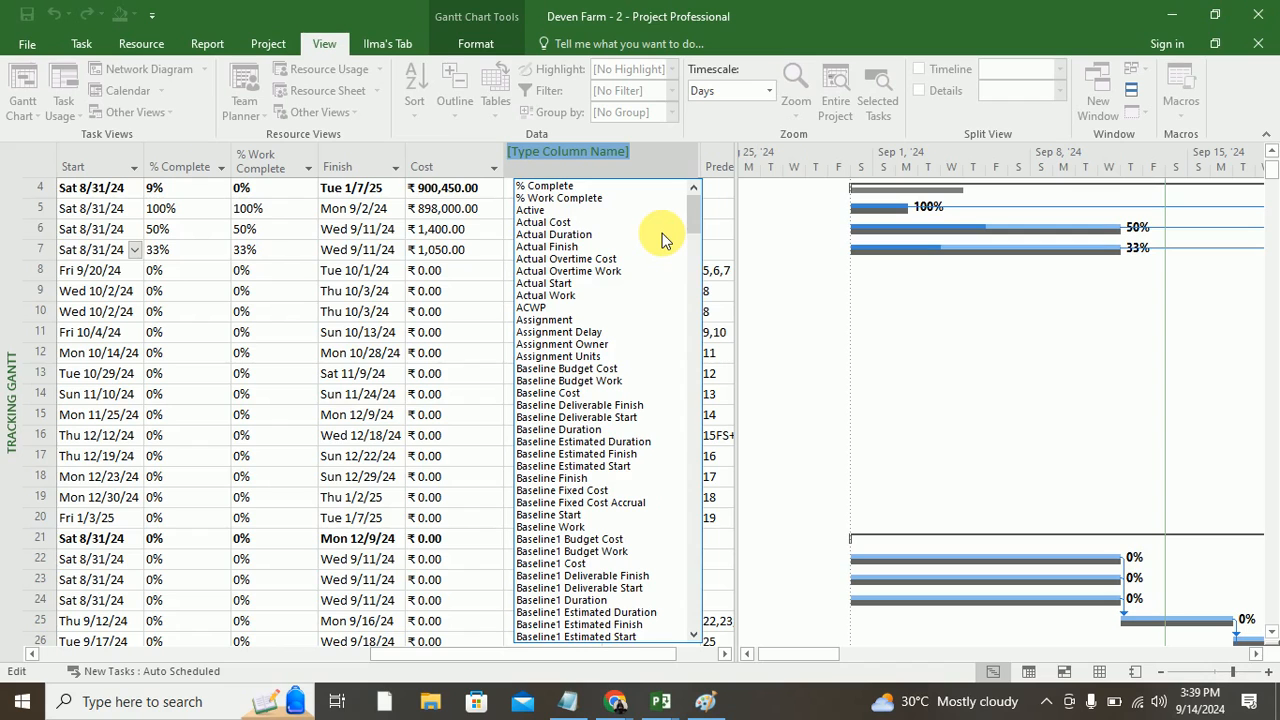
{"action": "left_click_drag", "start_coordinate": [694, 223], "coordinate": [688, 322]}
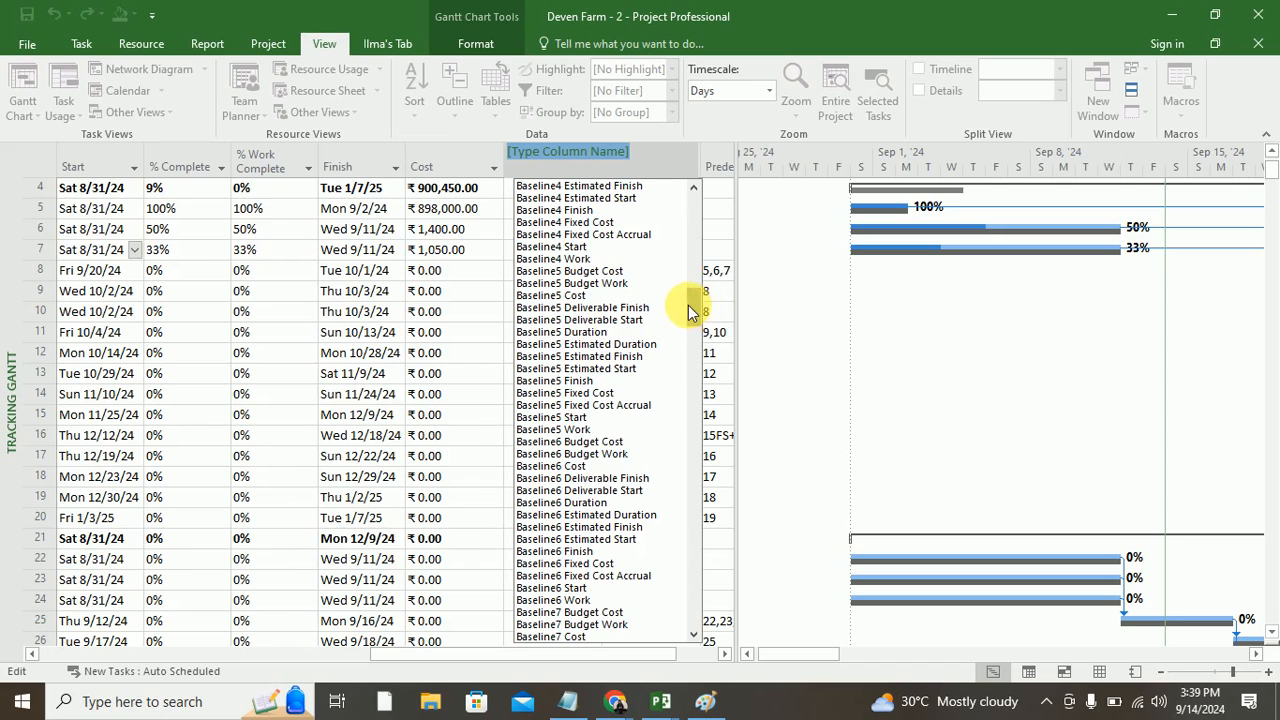
{"action": "left_click_drag", "start_coordinate": [690, 312], "coordinate": [697, 377]}
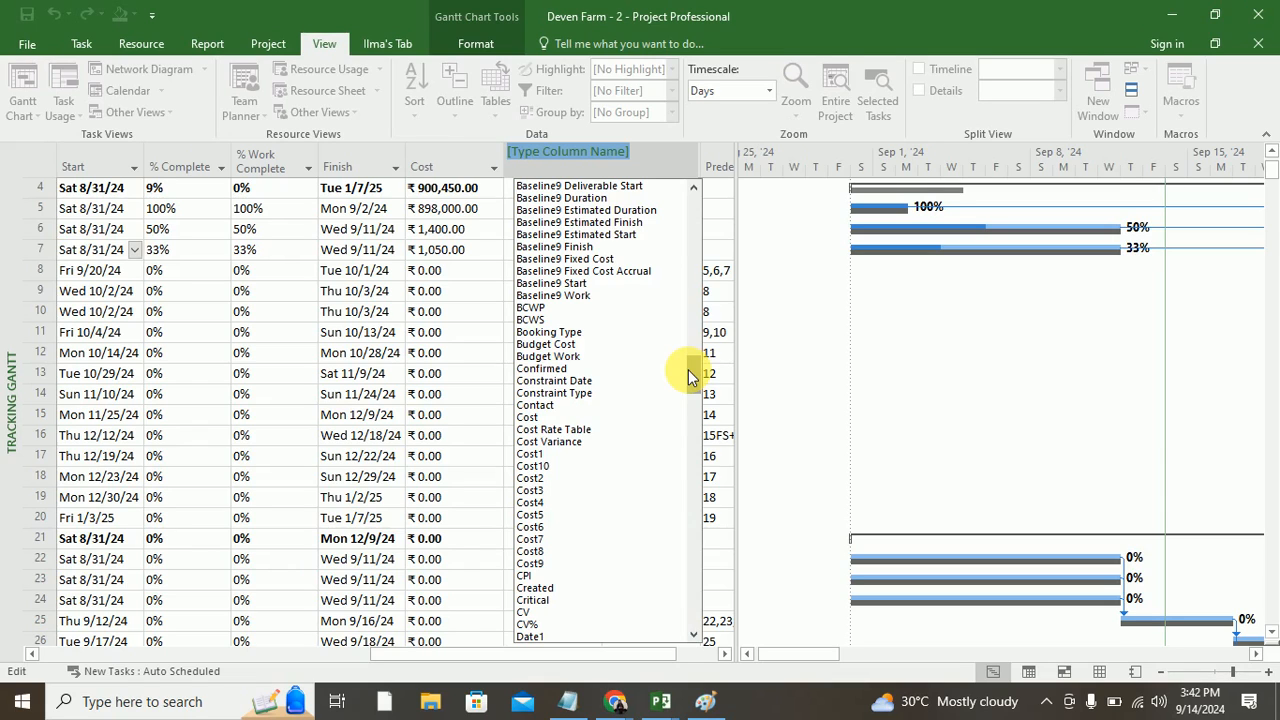
{"action": "left_click", "coordinate": [447, 334]}
{"action": "left_click_drag", "start_coordinate": [523, 655], "coordinate": [225, 630]}
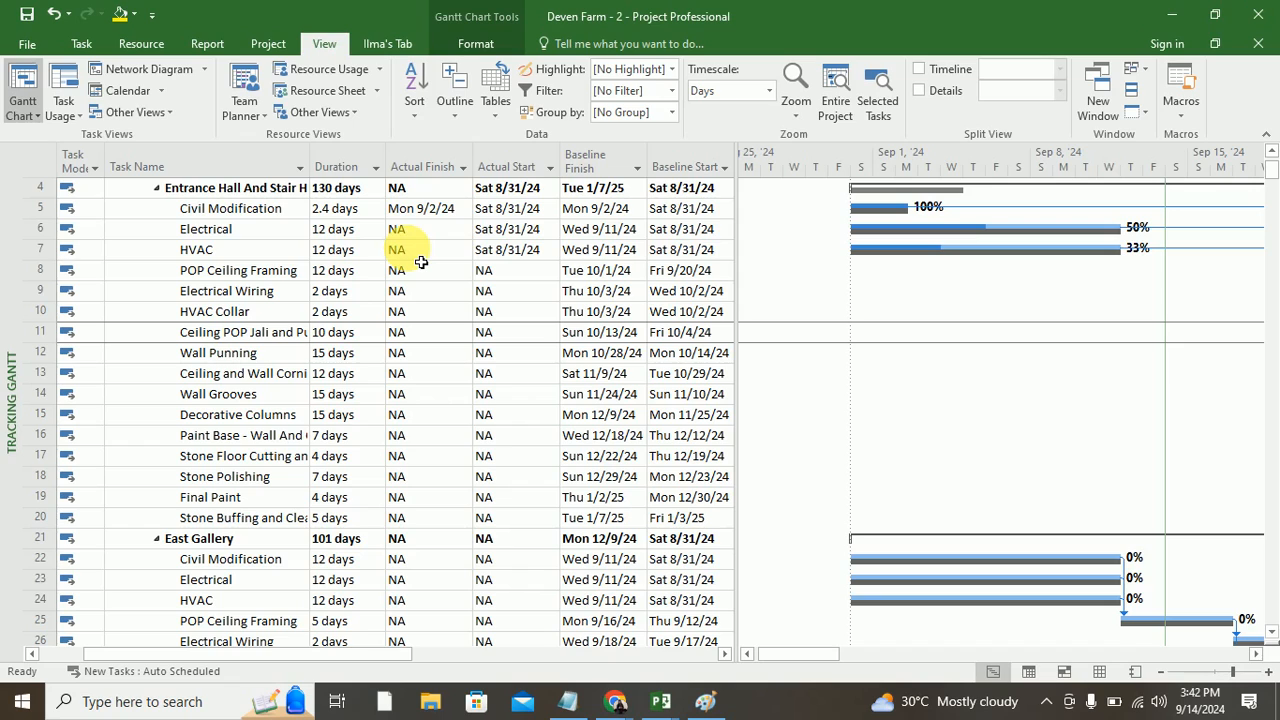
Step: Examine the POP Ceiling Framing task and its Electrical and HVAC predecessors in the task table and Gantt chart
{"action": "left_click", "coordinate": [203, 44]}
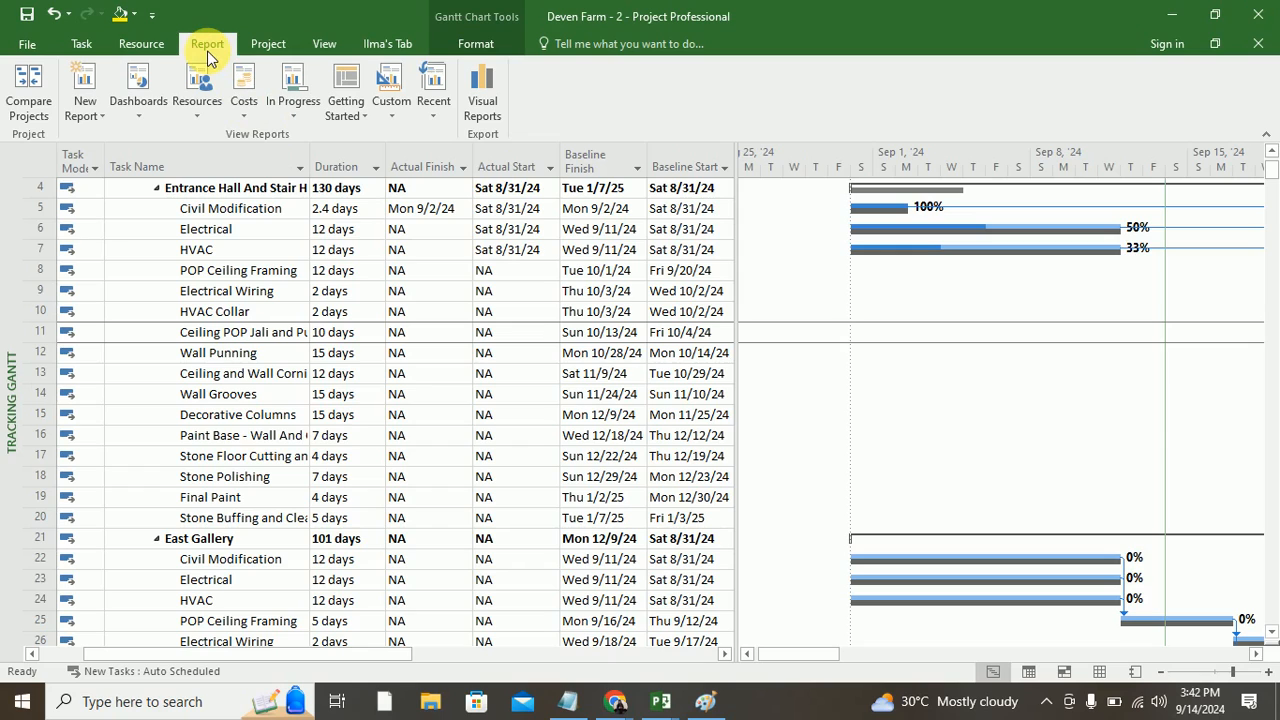
{"action": "left_click", "coordinate": [86, 44]}
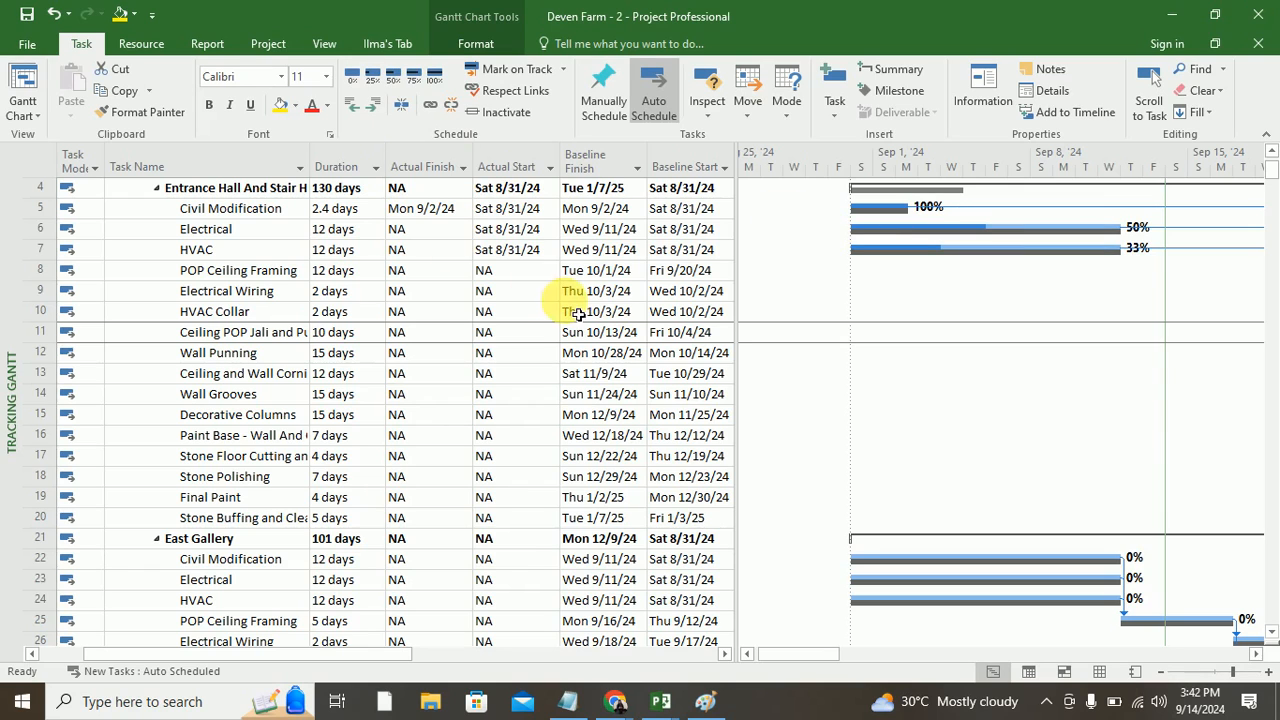
{"action": "scroll", "coordinate": [529, 357], "scroll_direction": "up", "scroll_amount": 1}
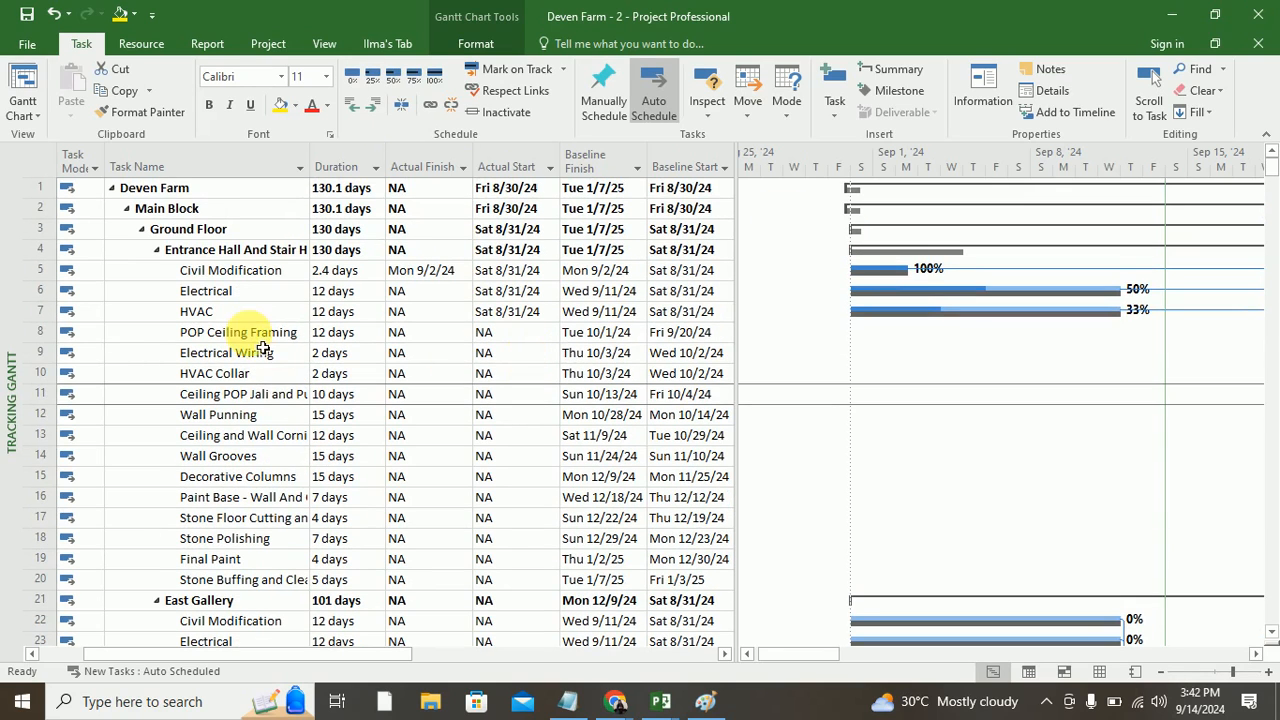
{"action": "left_click", "coordinate": [255, 334]}
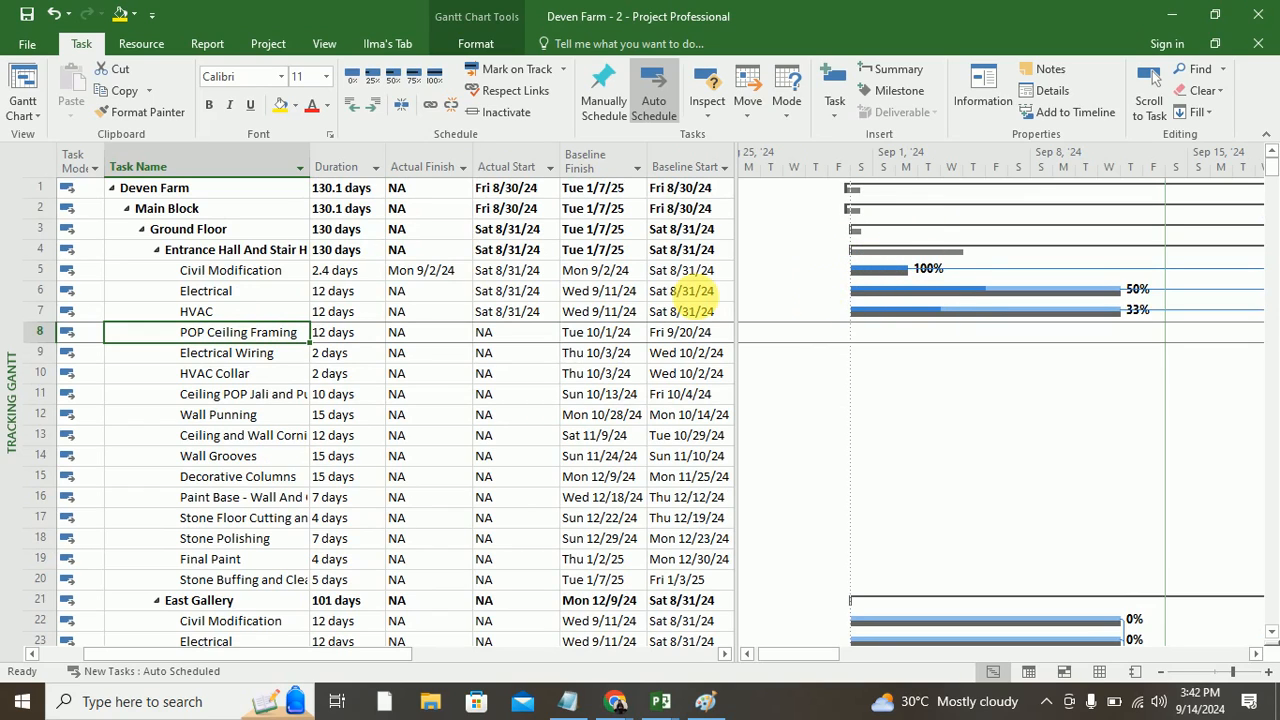
{"action": "left_click", "coordinate": [210, 296]}
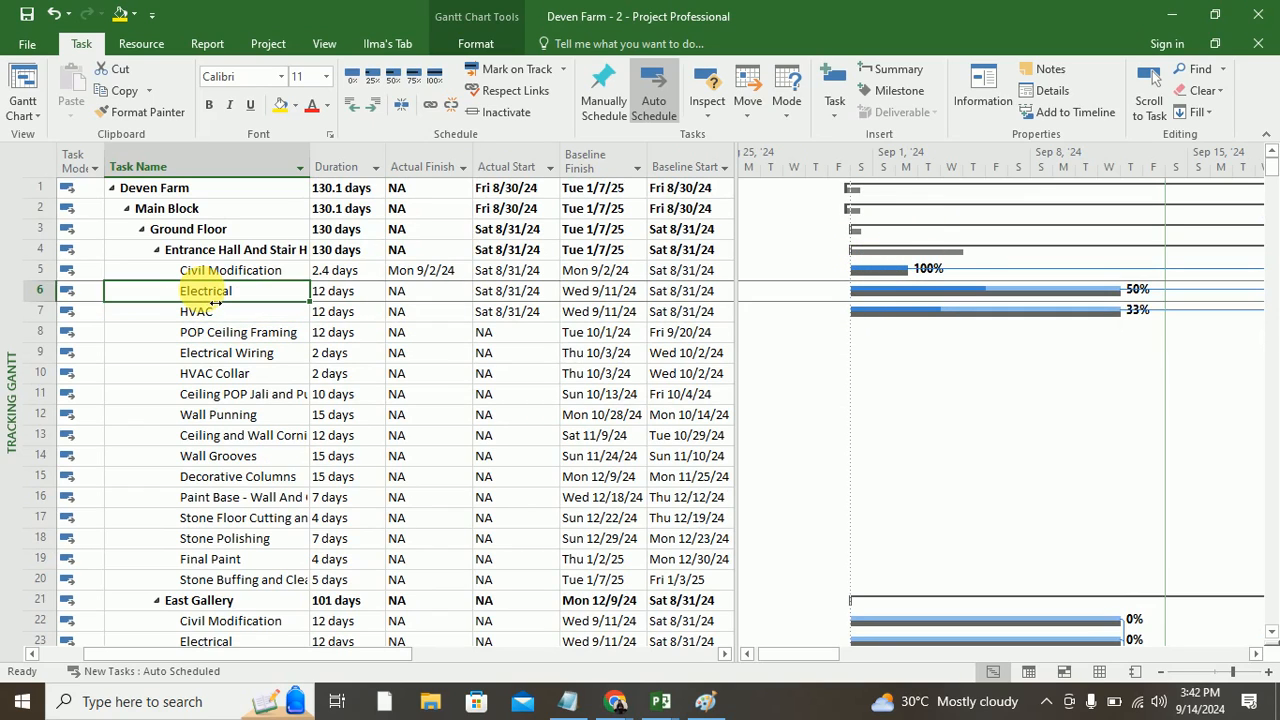
{"action": "left_click", "coordinate": [212, 315]}
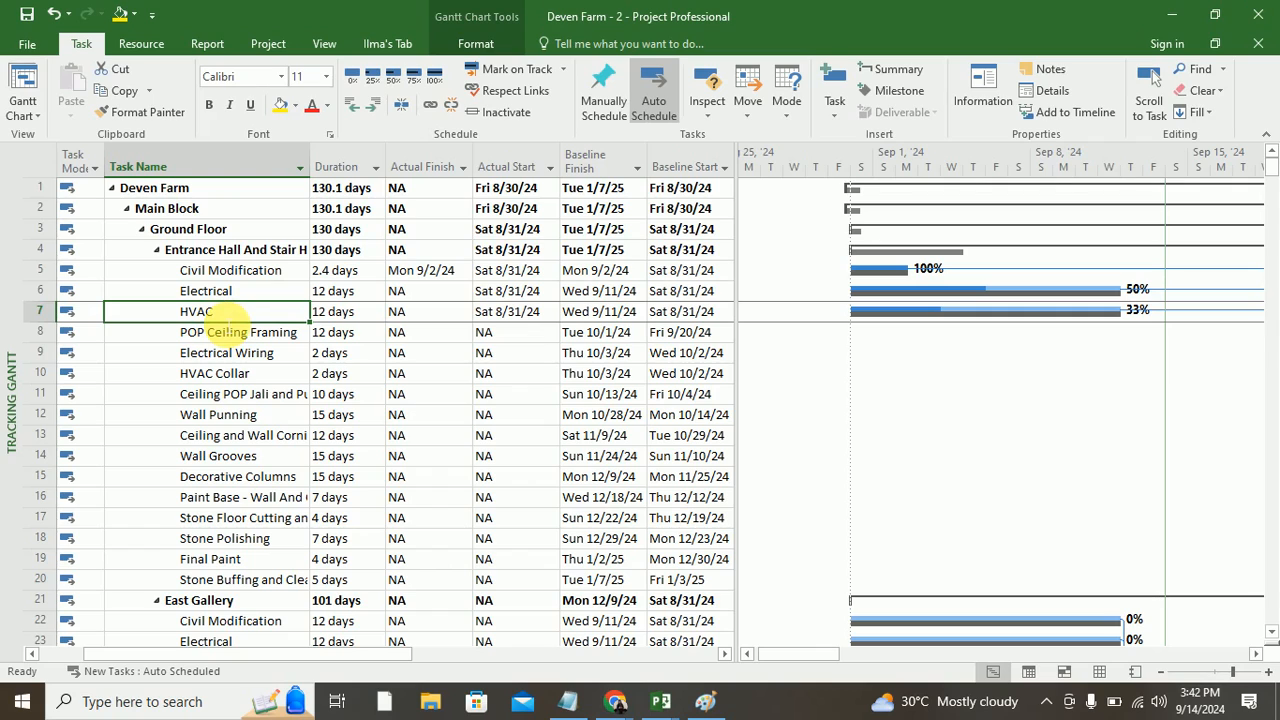
{"action": "left_click", "coordinate": [248, 336]}
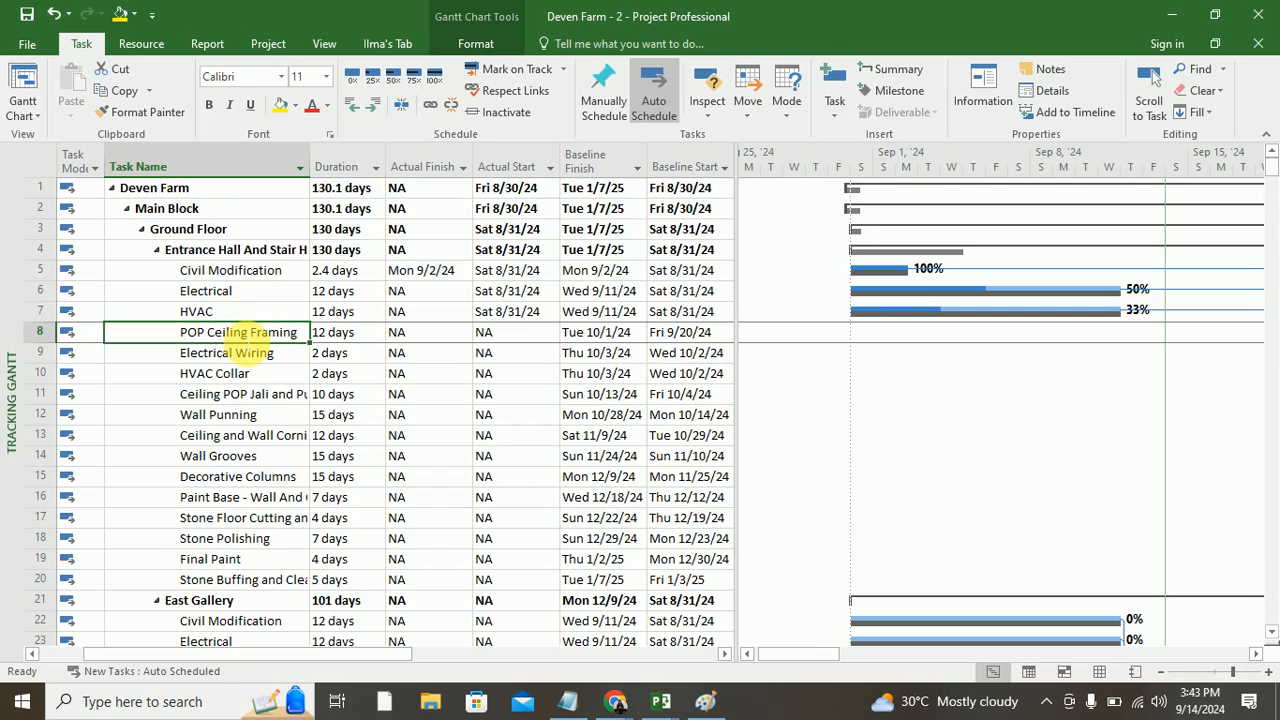
{"action": "left_click_drag", "start_coordinate": [809, 658], "coordinate": [865, 666]}
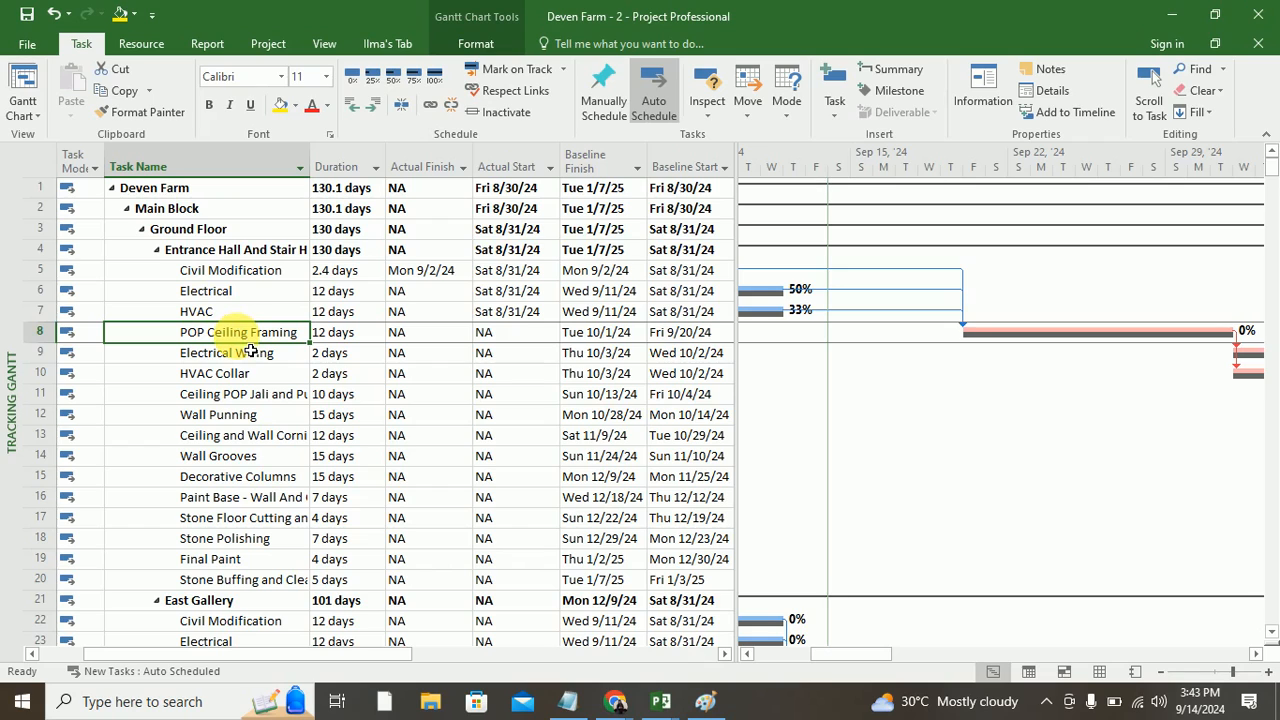
Step: Show the Task Details Form as the details pane below the Tracking Gantt
{"action": "left_click", "coordinate": [256, 44]}
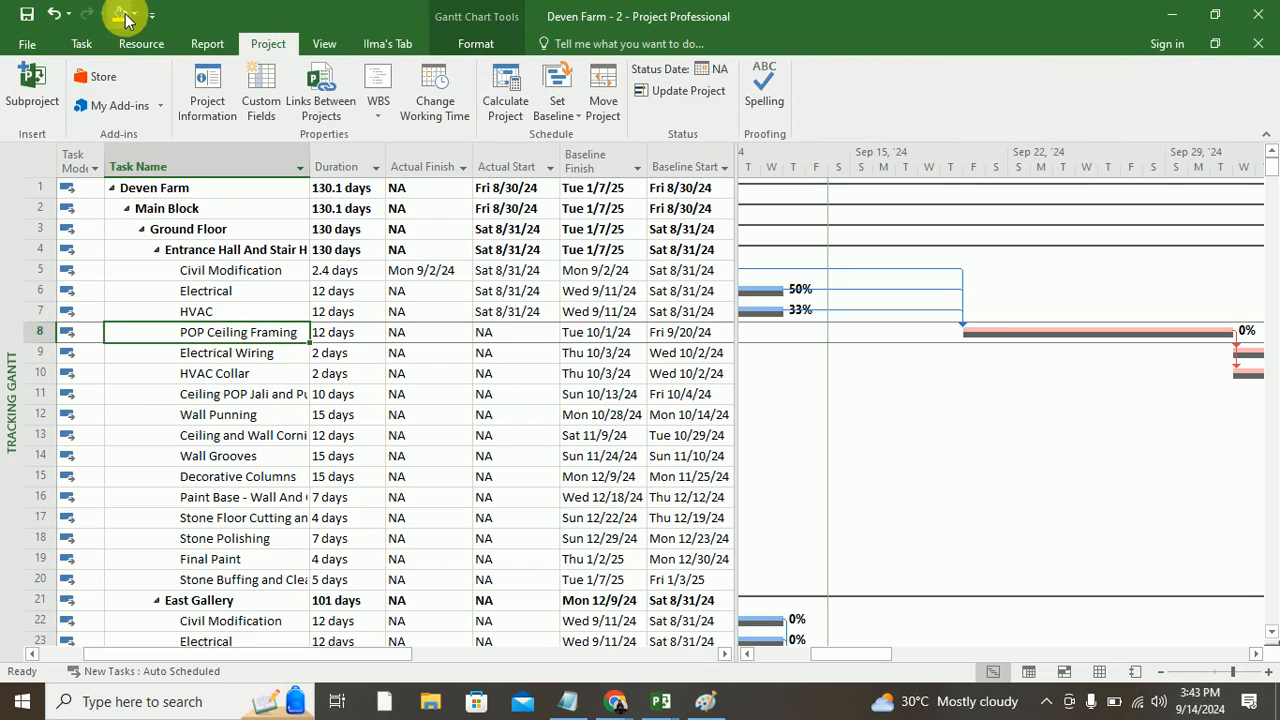
{"action": "left_click", "coordinate": [324, 44]}
{"action": "left_click", "coordinate": [918, 90]}
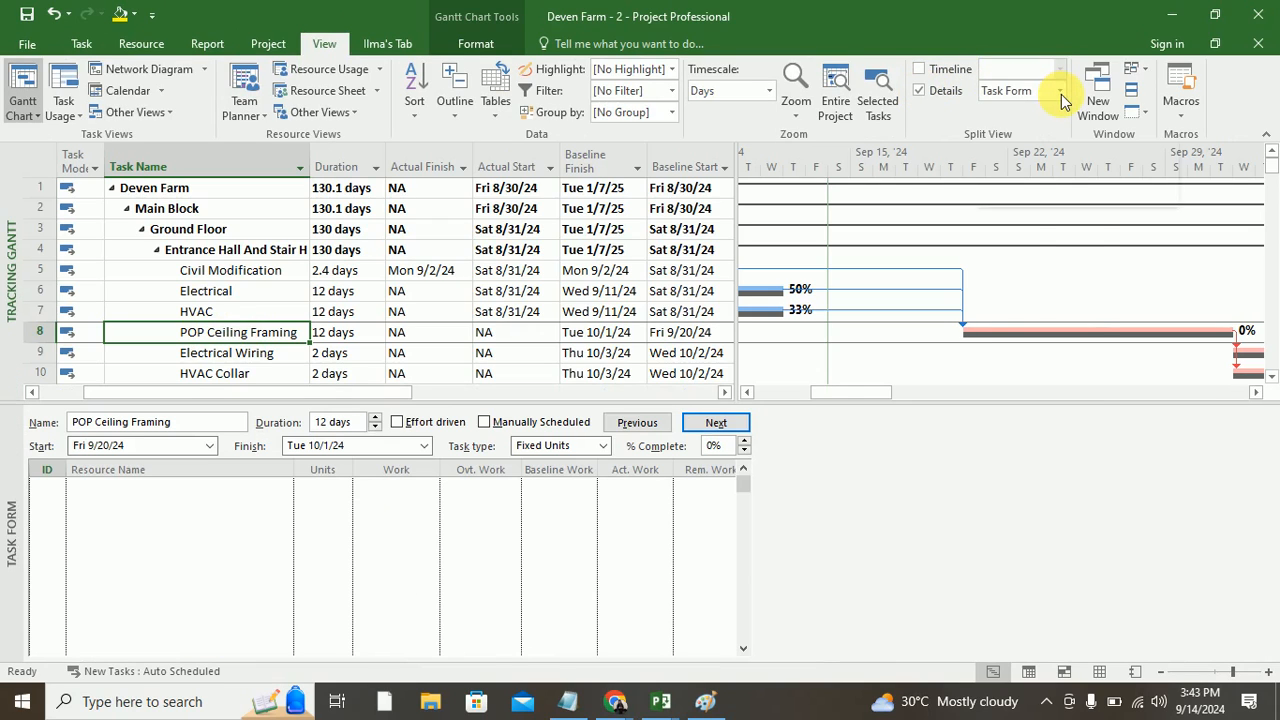
{"action": "left_click", "coordinate": [1060, 91]}
{"action": "left_click", "coordinate": [1038, 413]}
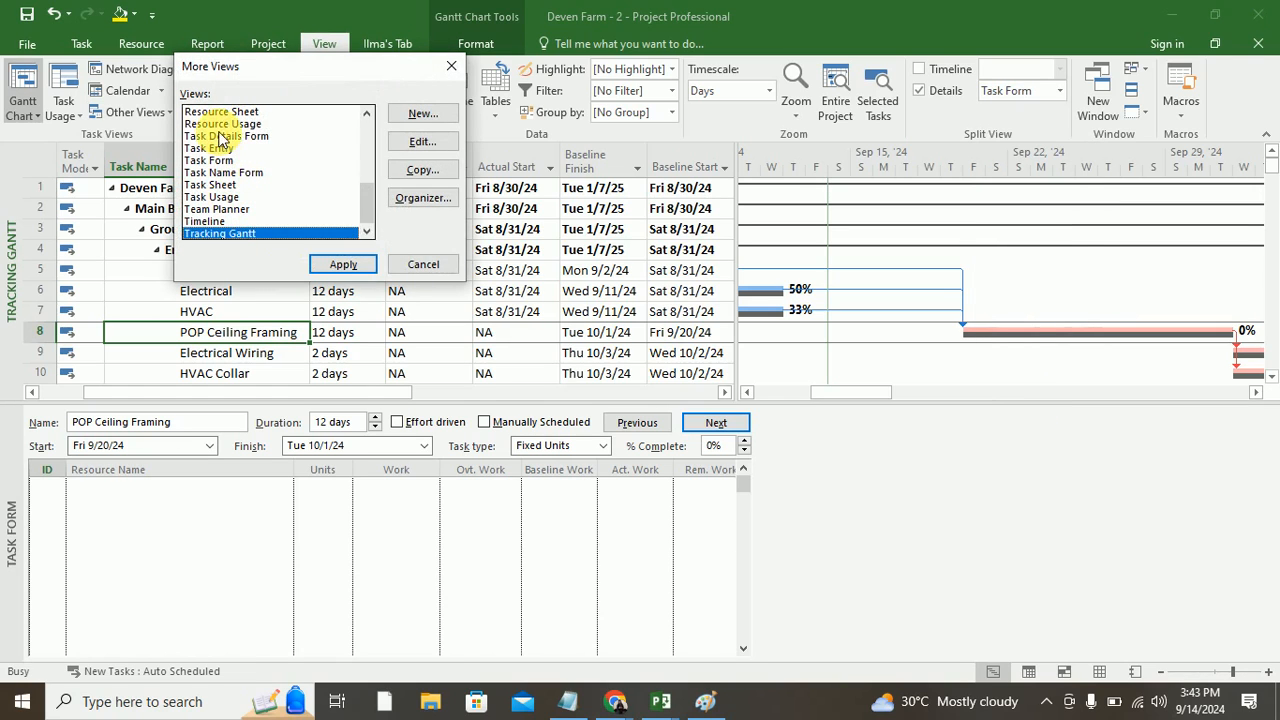
{"action": "left_click", "coordinate": [222, 135]}
{"action": "left_click", "coordinate": [345, 268]}
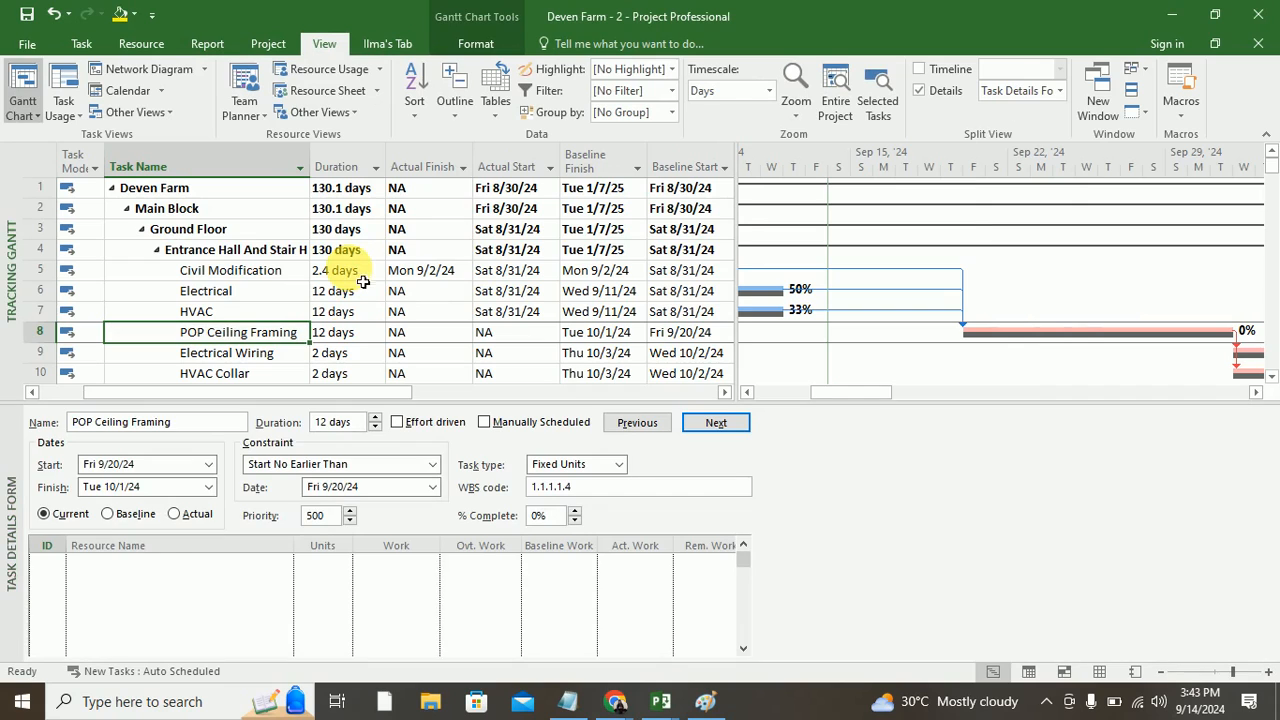
Step: Check the HVAC task's baseline dates in the details form and set its actual start to Wed 9/4/24
{"action": "left_click", "coordinate": [197, 311]}
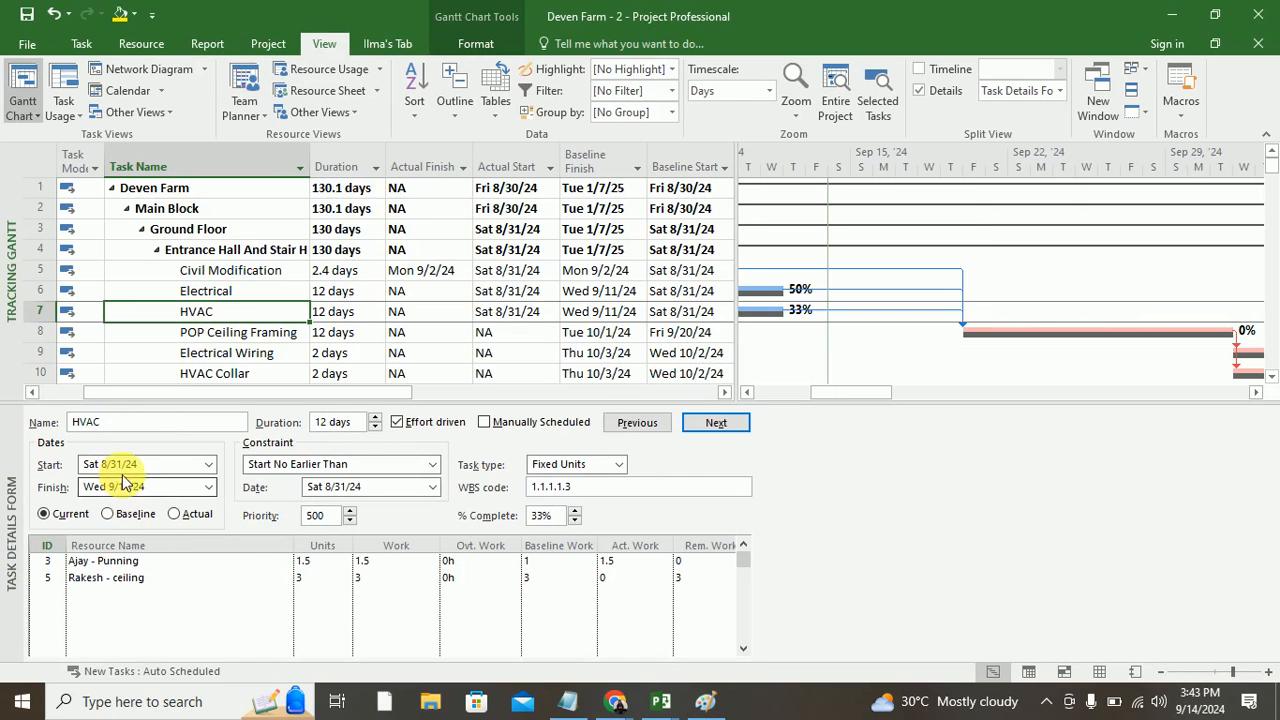
{"action": "left_click", "coordinate": [130, 516]}
{"action": "left_click", "coordinate": [130, 516]}
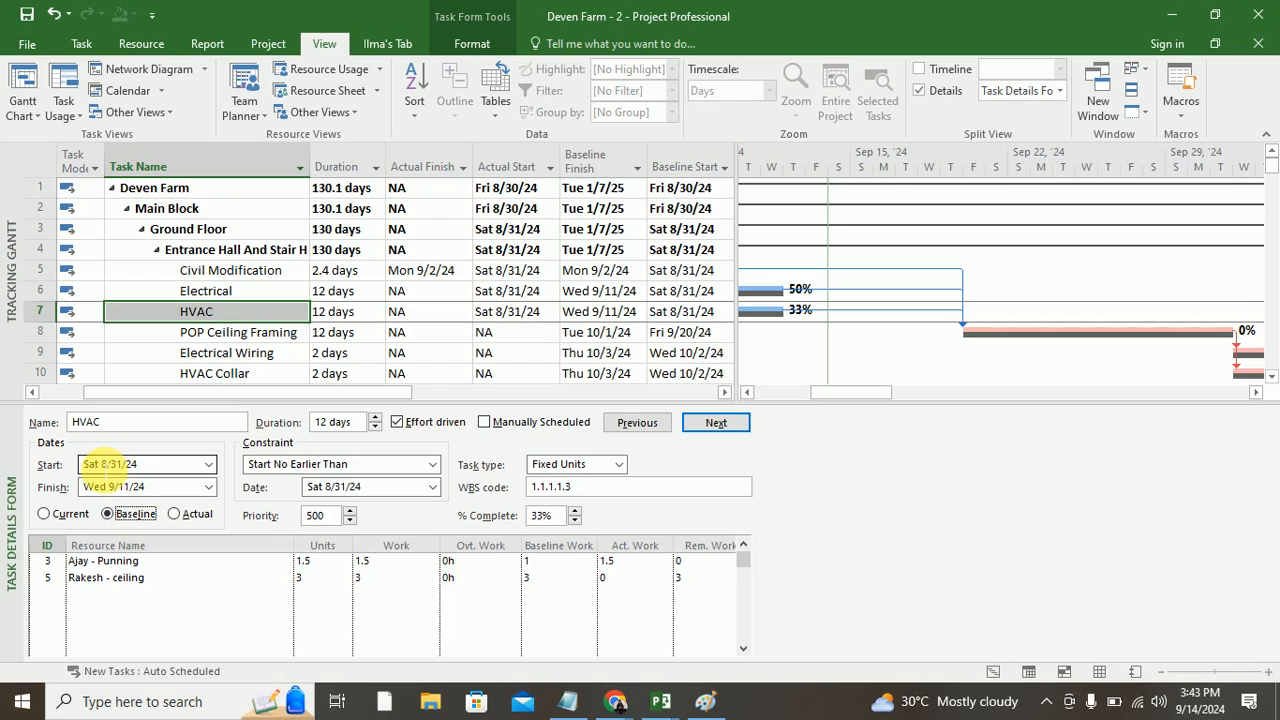
{"action": "left_click", "coordinate": [183, 514]}
{"action": "left_click", "coordinate": [209, 465]}
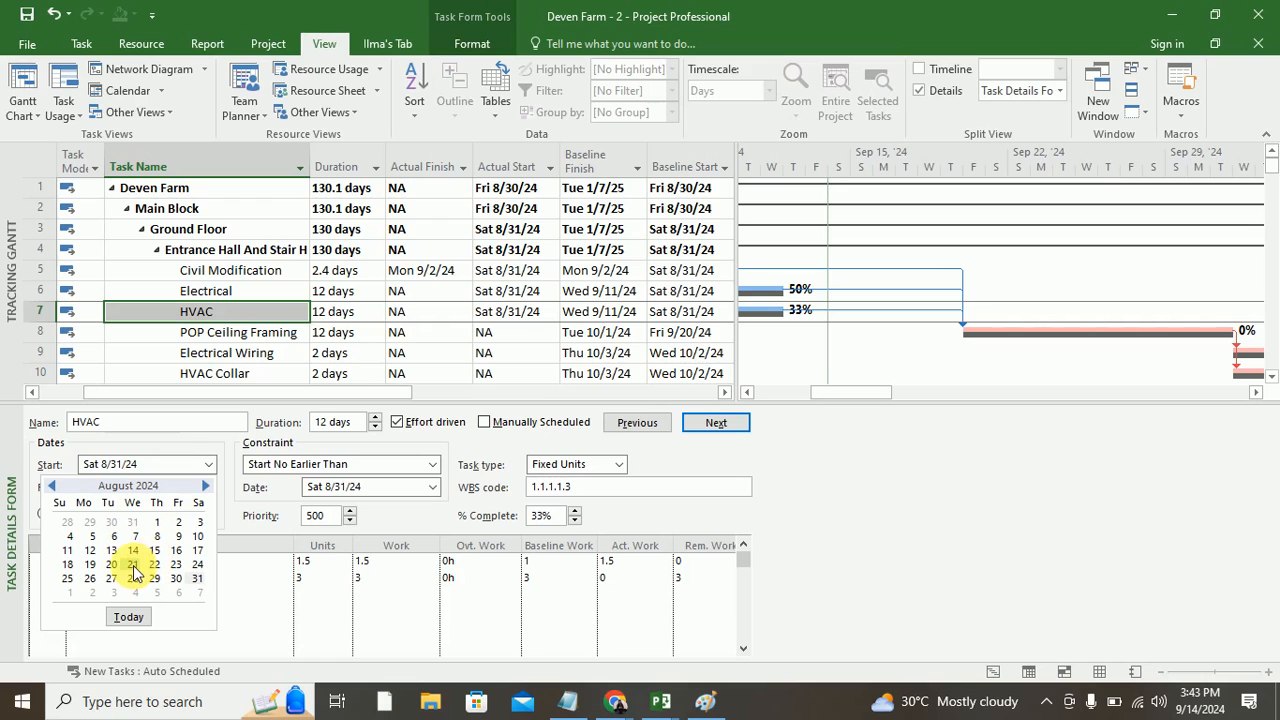
{"action": "left_click", "coordinate": [205, 485]}
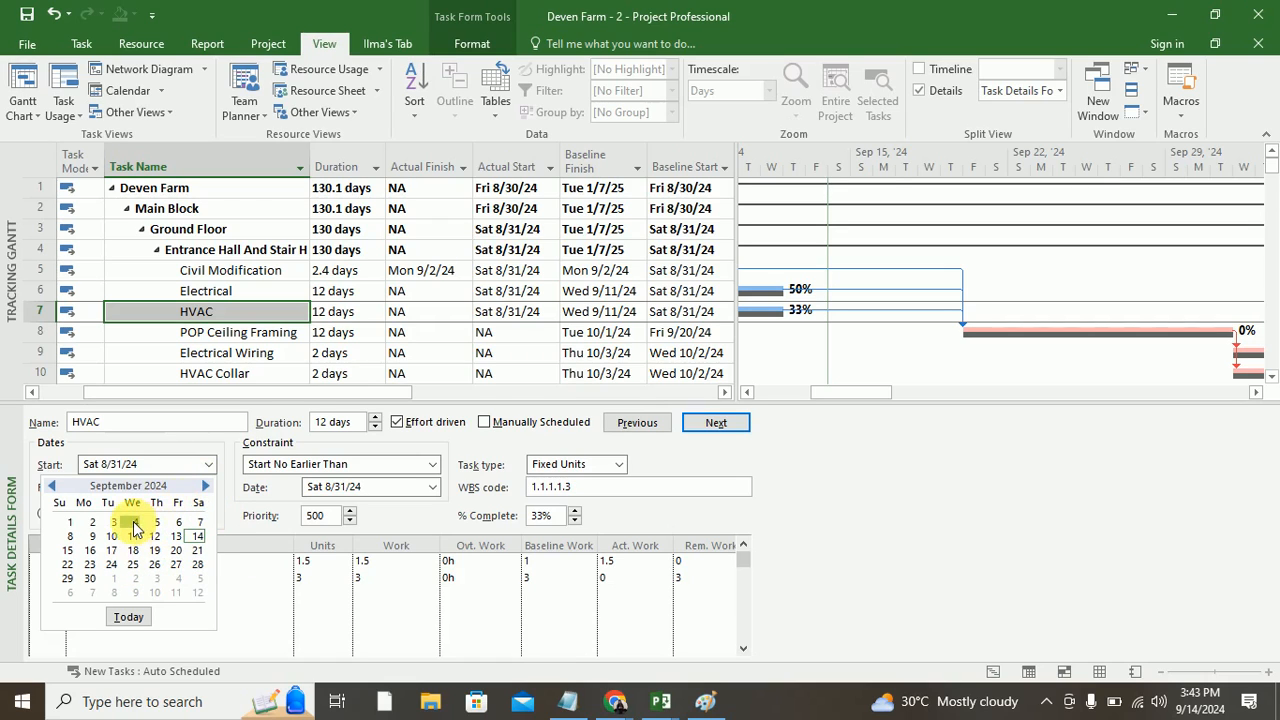
{"action": "left_click", "coordinate": [135, 522]}
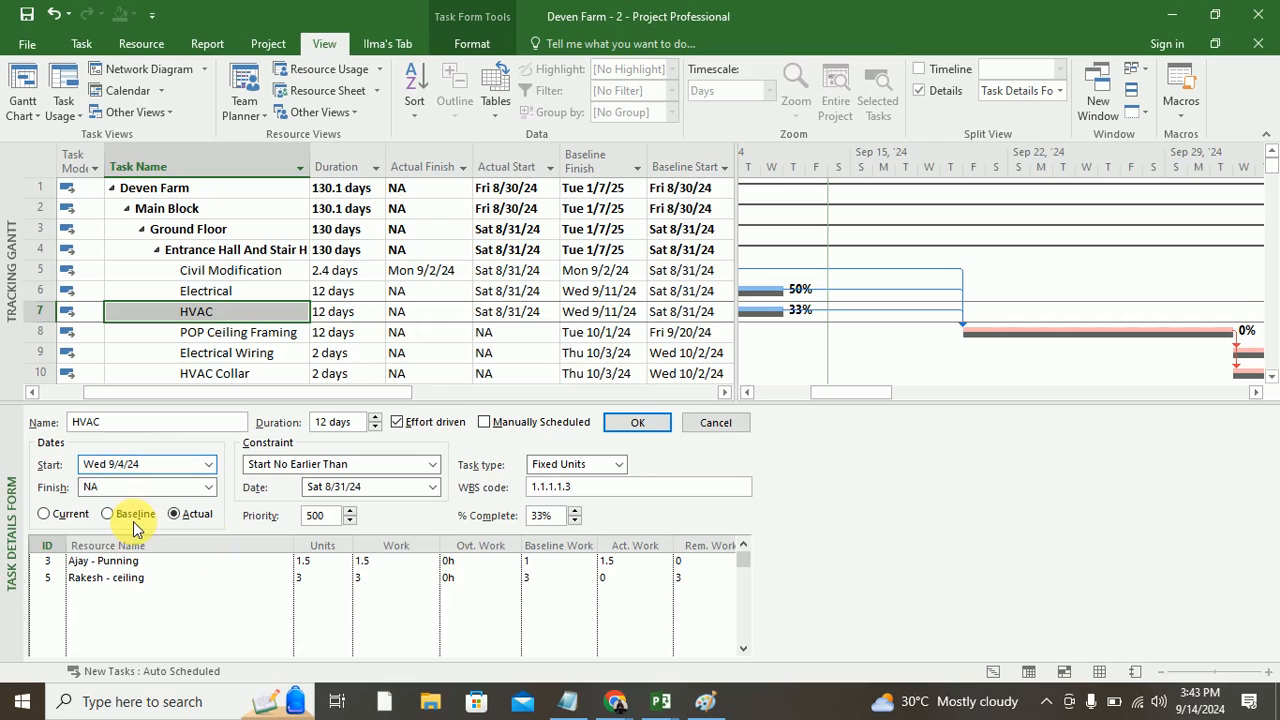
{"action": "left_click", "coordinate": [638, 423]}
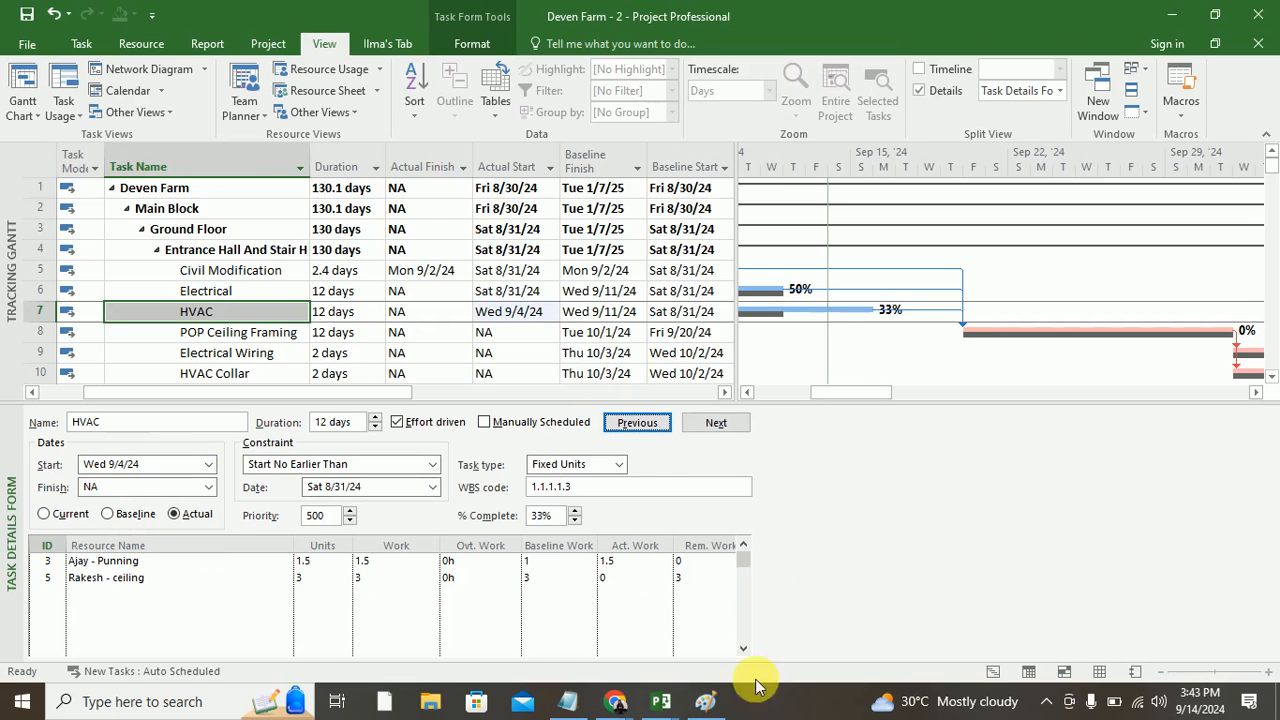
Step: Compare the HVAC task's actual progress bar with its baseline bar in the Gantt chart
{"action": "left_click_drag", "start_coordinate": [823, 391], "coordinate": [778, 396]}
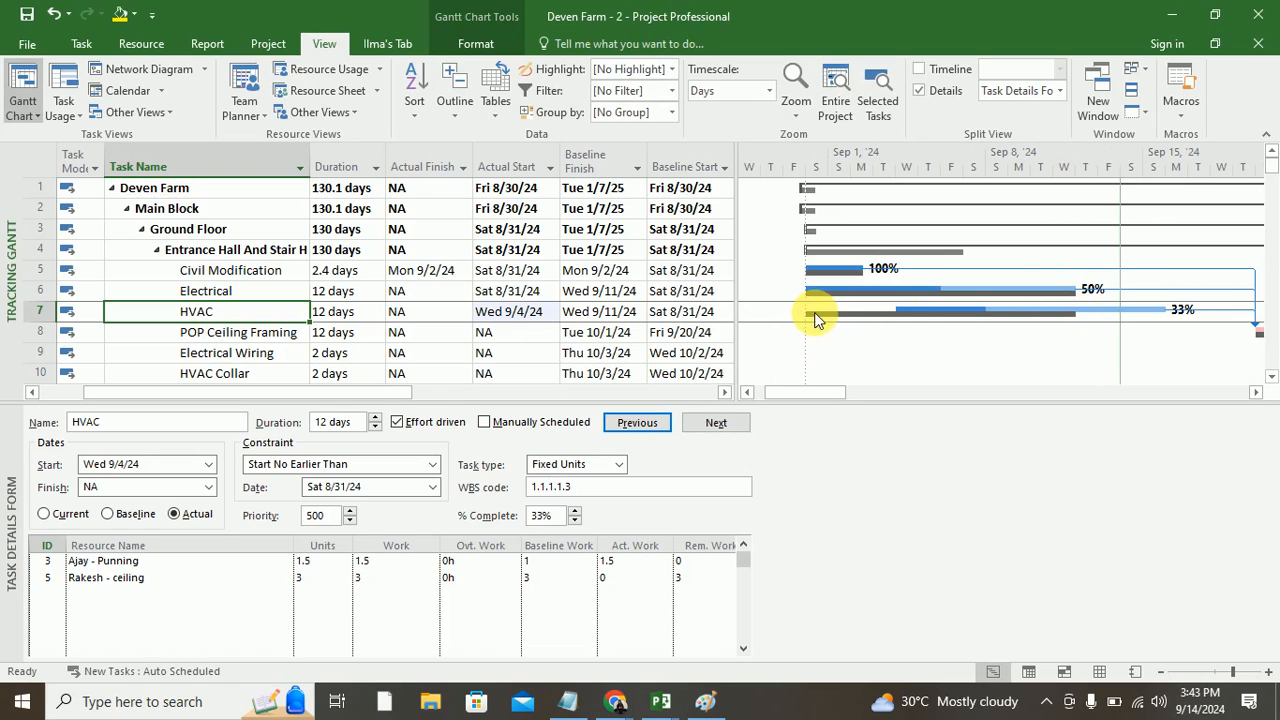
{"action": "mouse_move", "coordinate": [956, 311]}
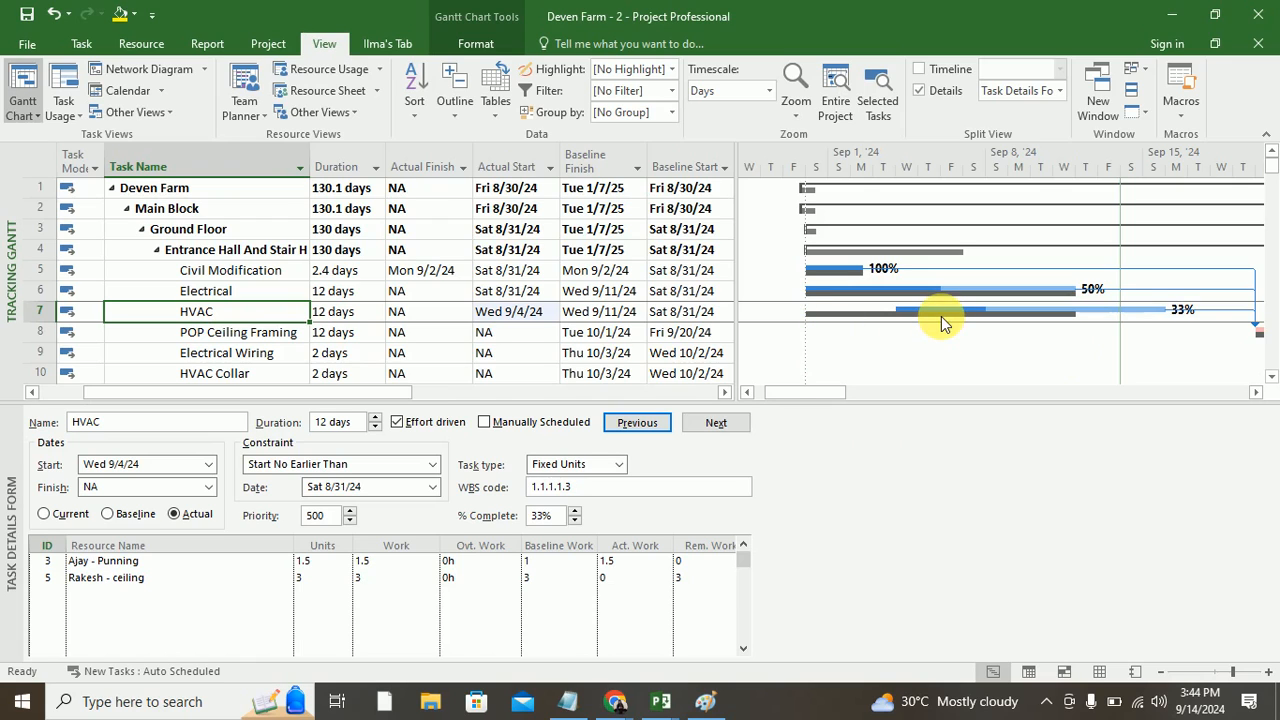
{"action": "left_click_drag", "start_coordinate": [810, 391], "coordinate": [785, 397]}
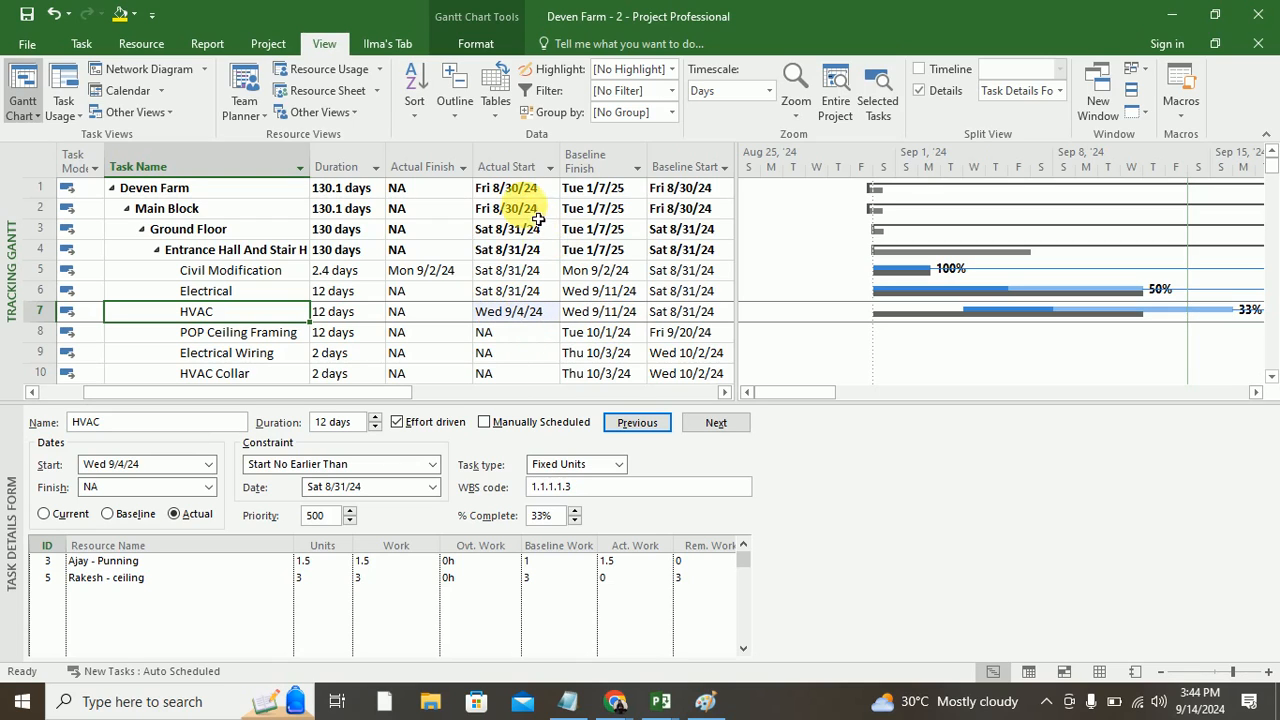
Step: Review the Deven Farm summary task's actual start, baseline finish and scheduled start dates in the table
{"action": "left_click", "coordinate": [512, 189]}
{"action": "left_click", "coordinate": [605, 190]}
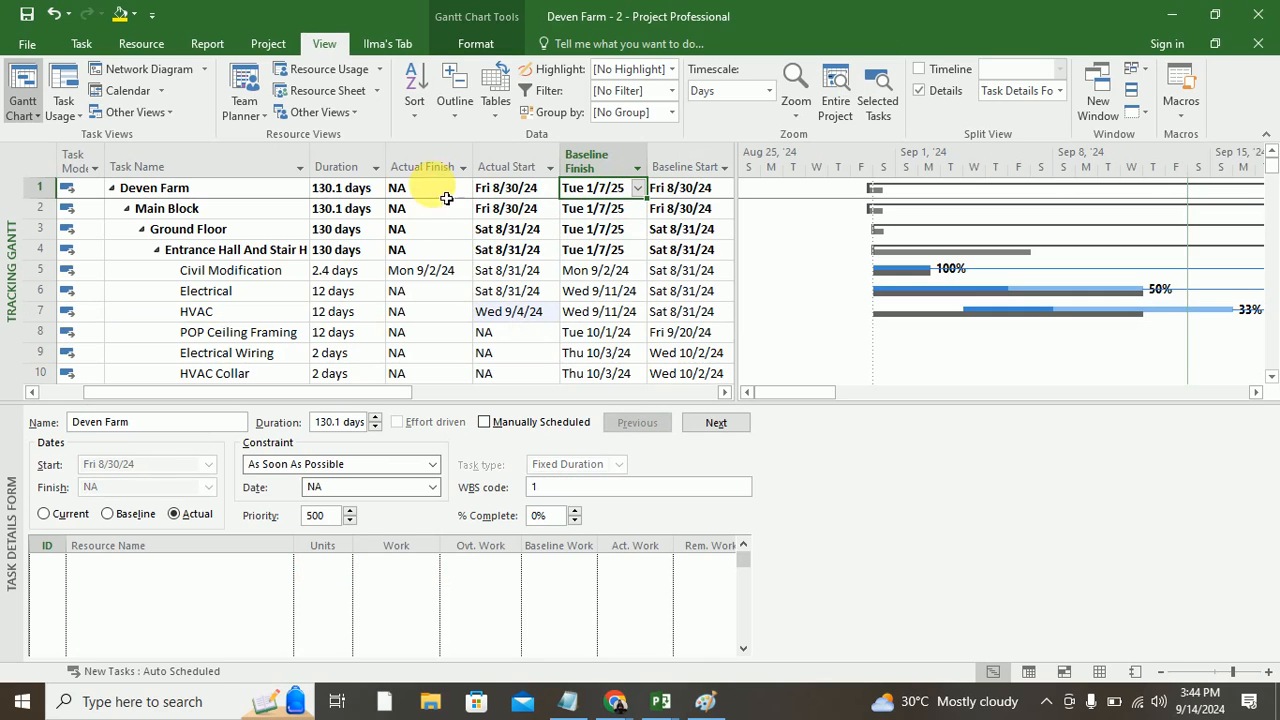
{"action": "left_click", "coordinate": [725, 392]}
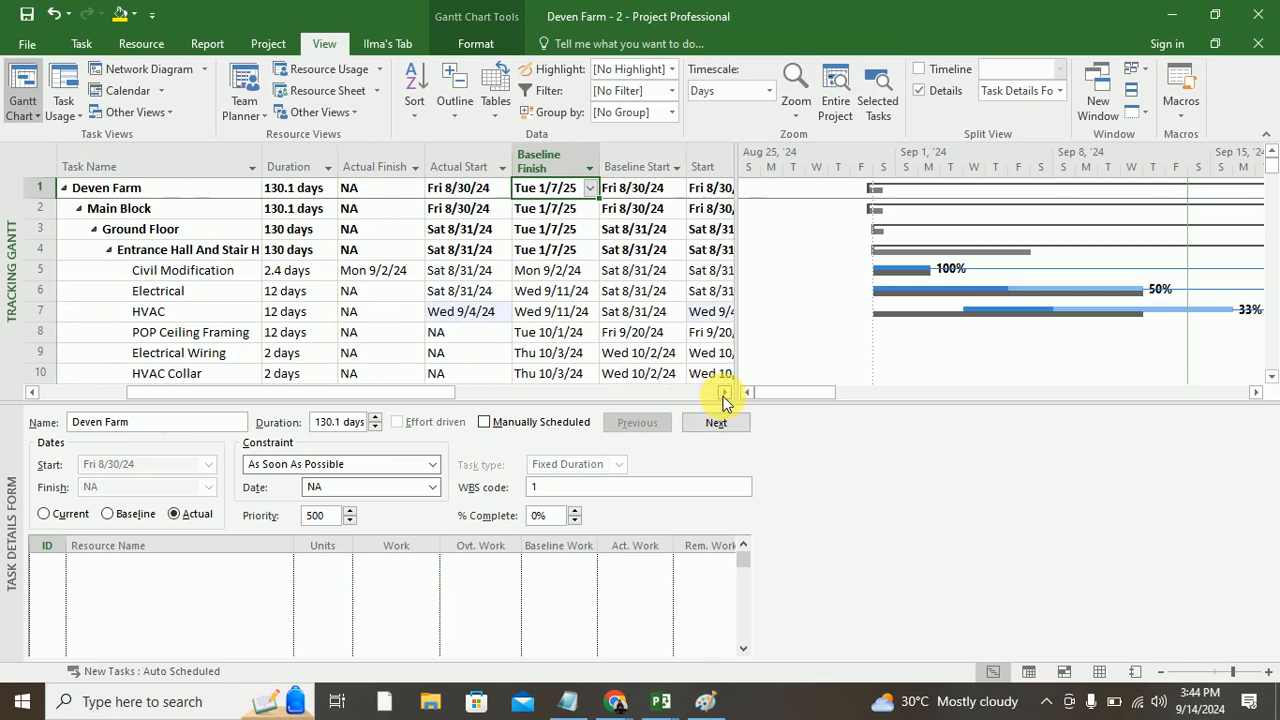
{"action": "left_click", "coordinate": [500, 188]}
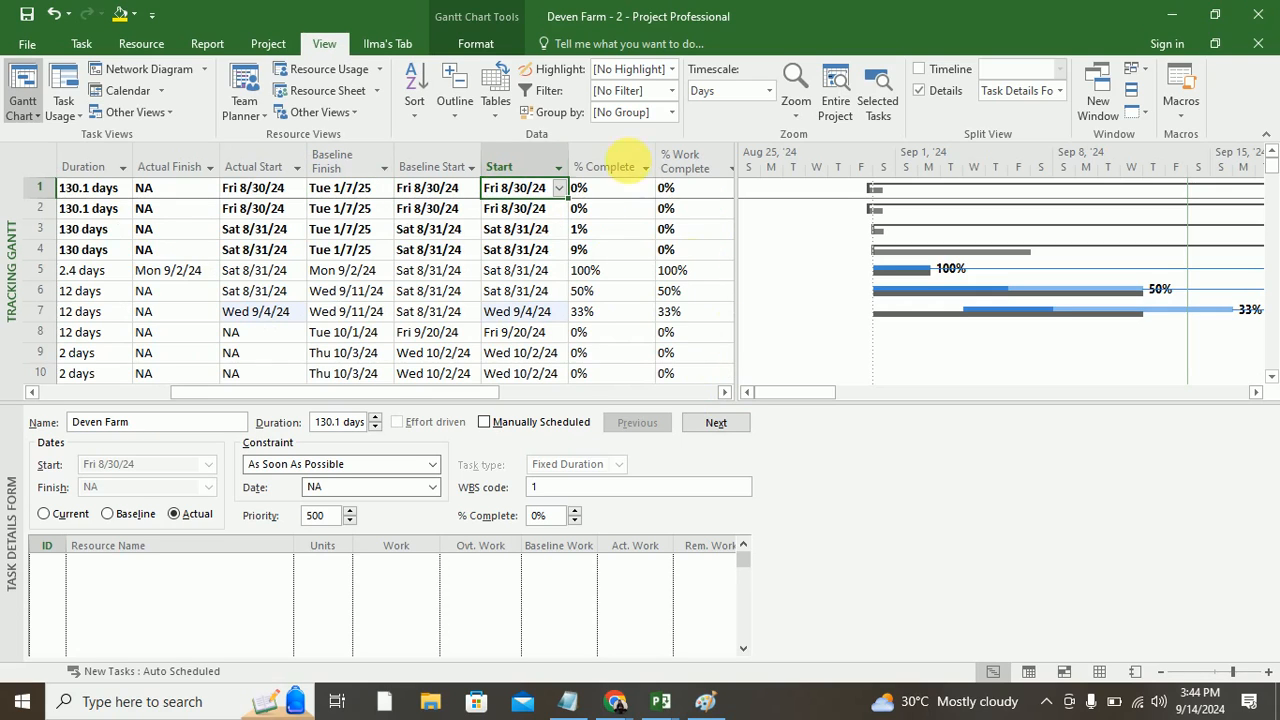
Step: Hide the % Complete and % Work Complete columns in the tracking table
{"action": "right_click", "coordinate": [638, 173]}
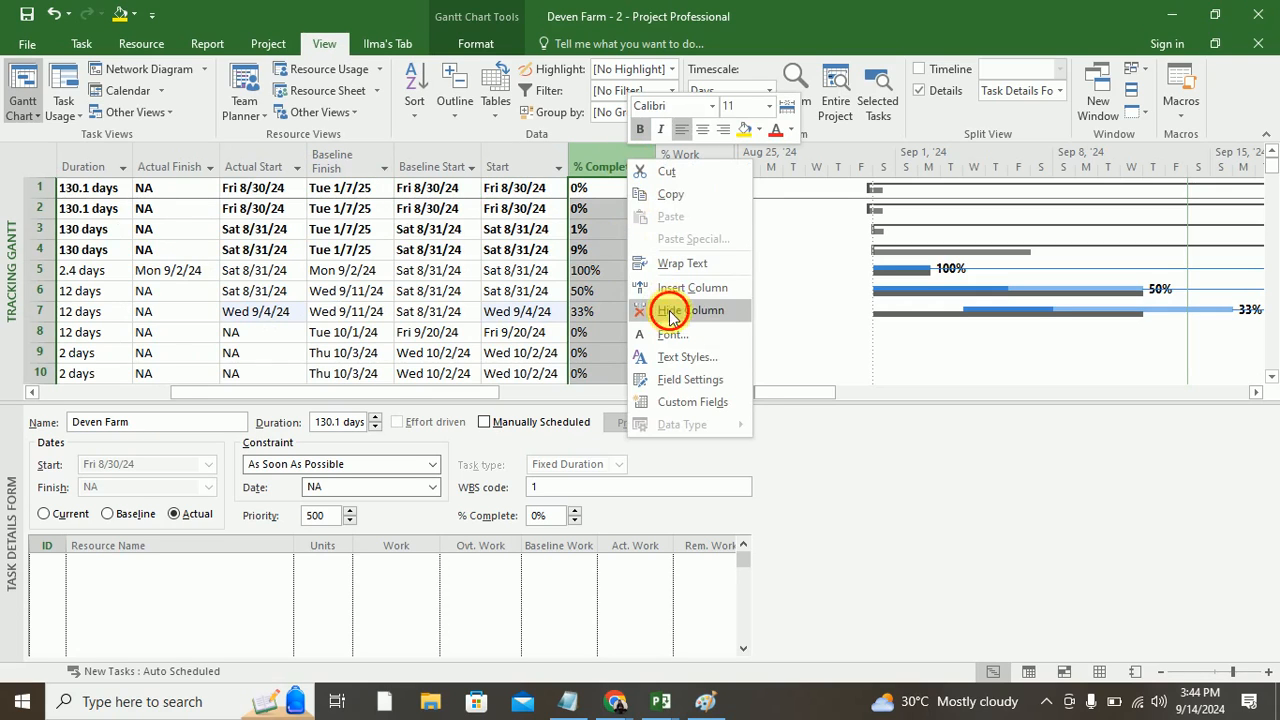
{"action": "left_click", "coordinate": [690, 286]}
{"action": "right_click", "coordinate": [608, 164]}
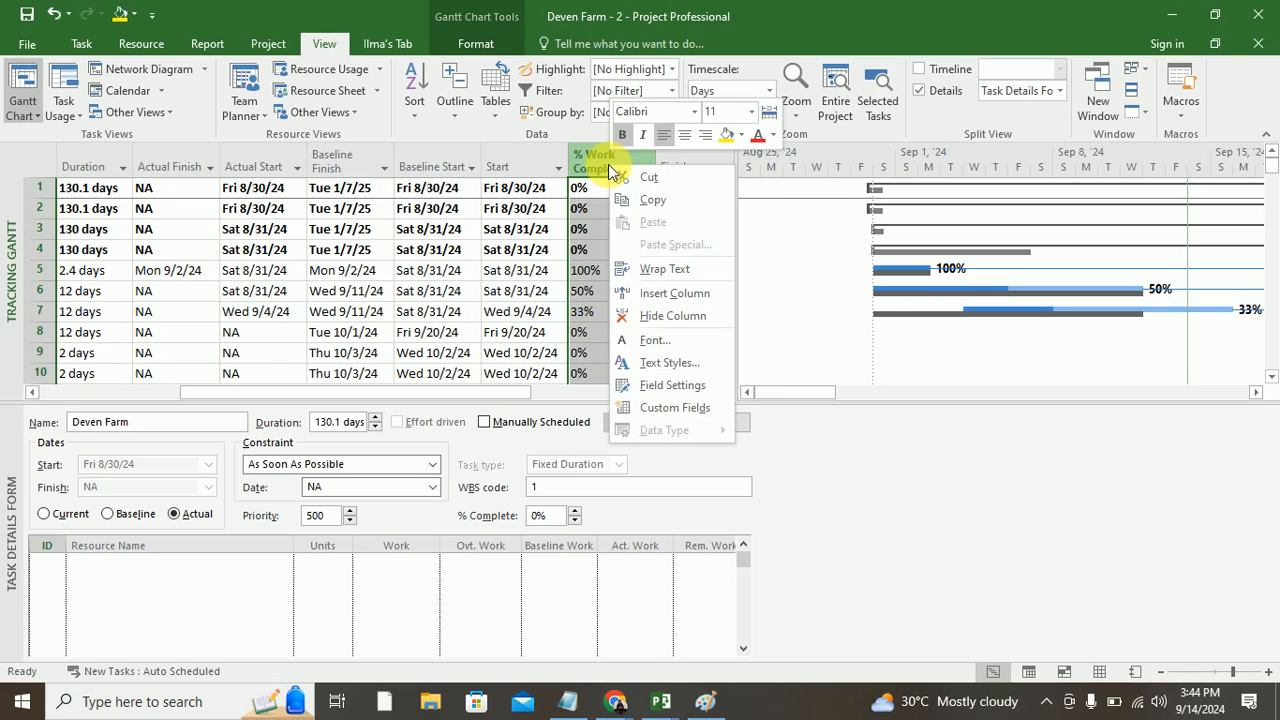
{"action": "left_click", "coordinate": [652, 314]}
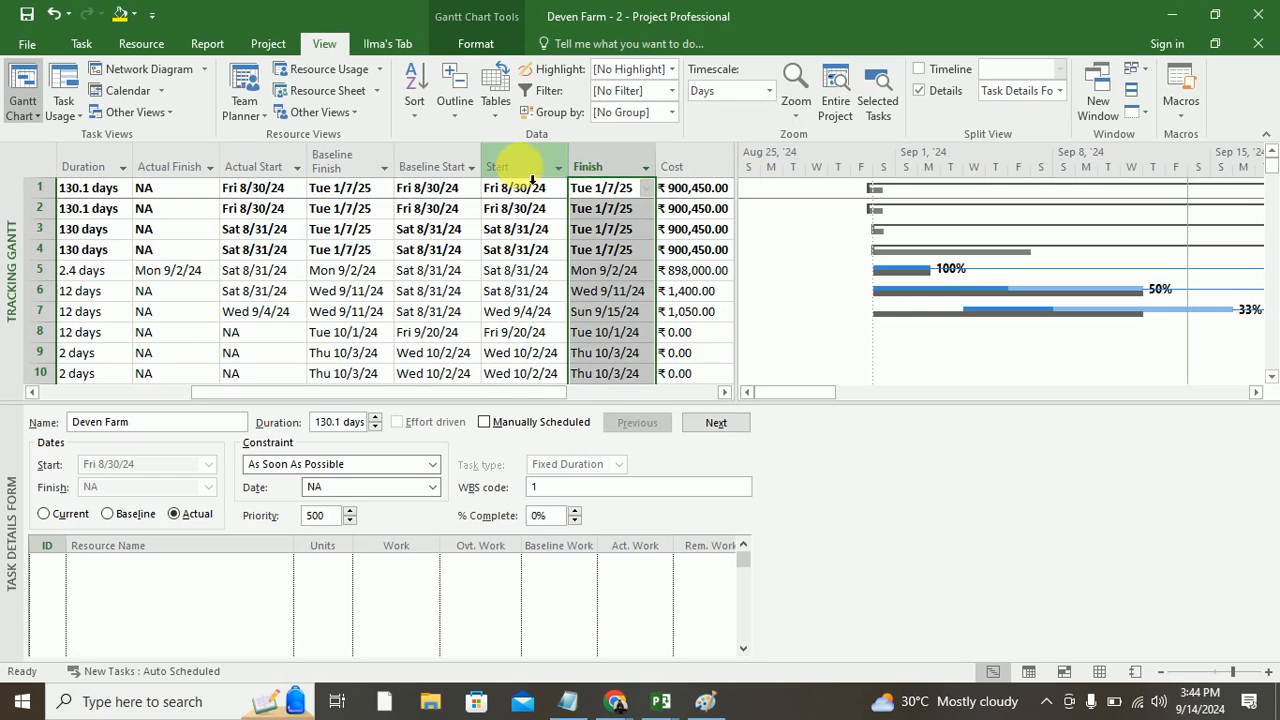
Step: Review the Deven Farm summary task's scheduled start and finish dates, and compare the HVAC task's progress bar with its baseline bar
{"action": "left_click_drag", "start_coordinate": [482, 394], "coordinate": [514, 398]}
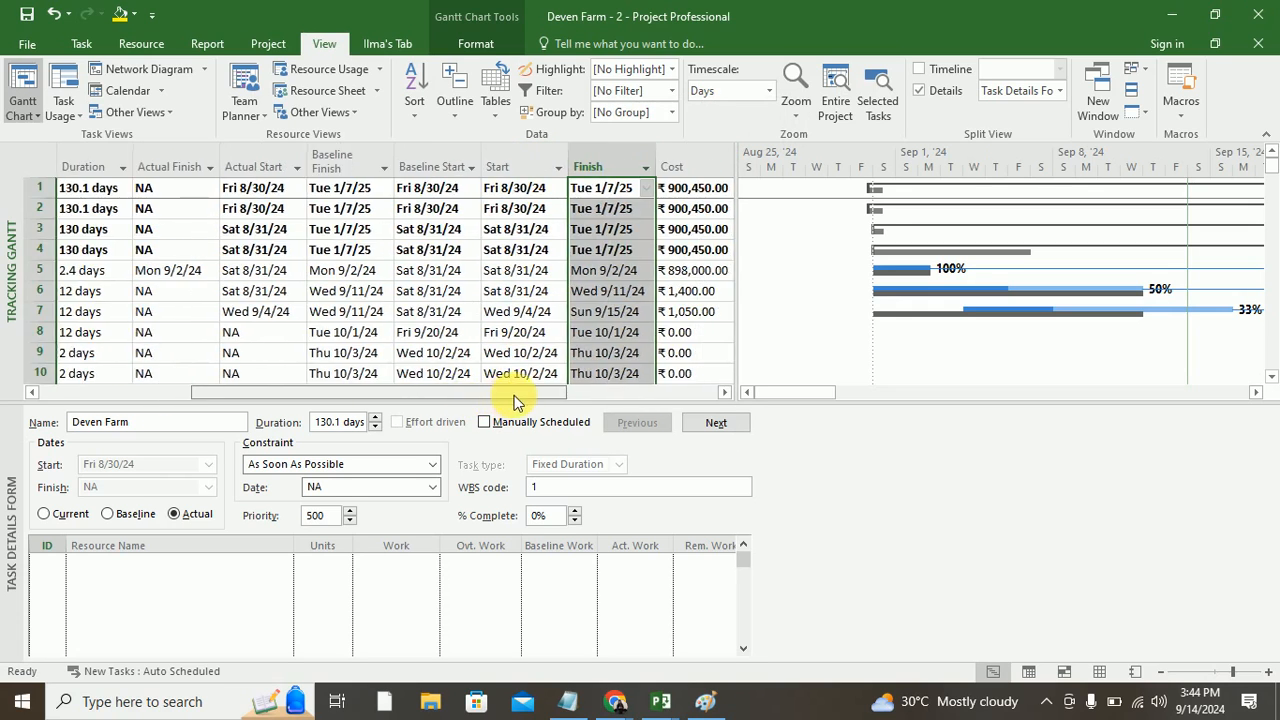
{"action": "left_click", "coordinate": [518, 187]}
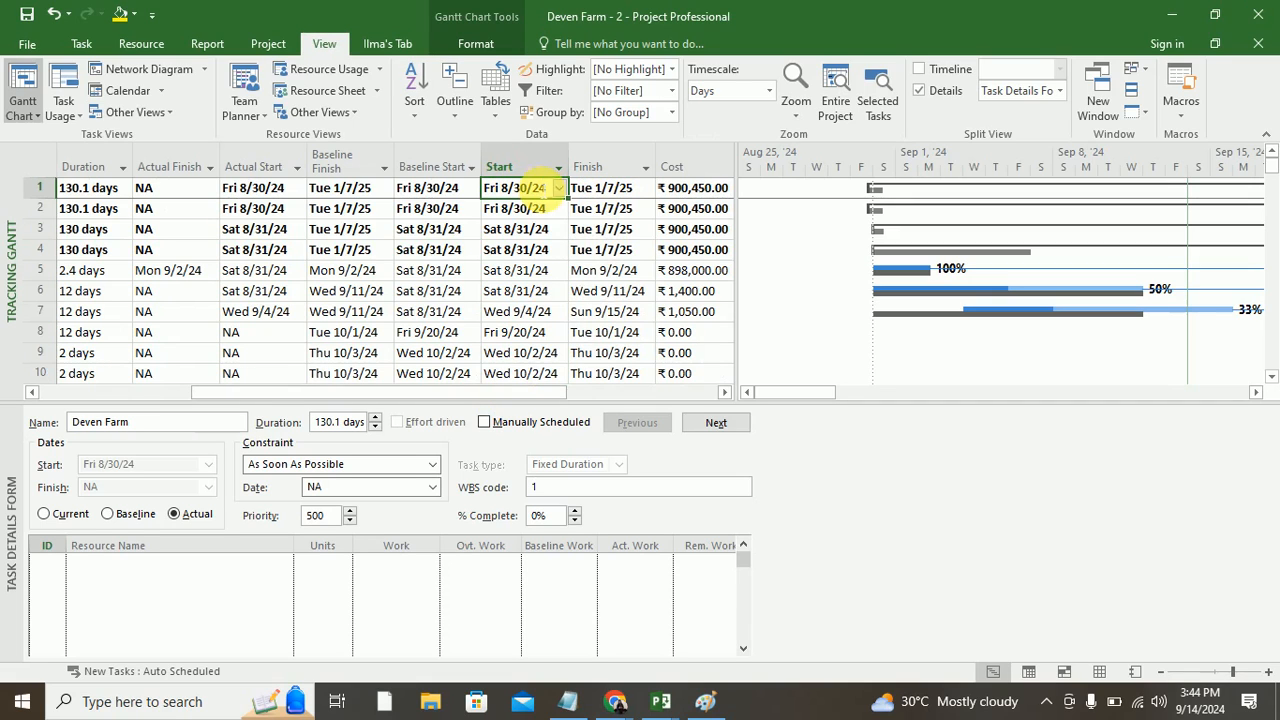
{"action": "left_click", "coordinate": [592, 188]}
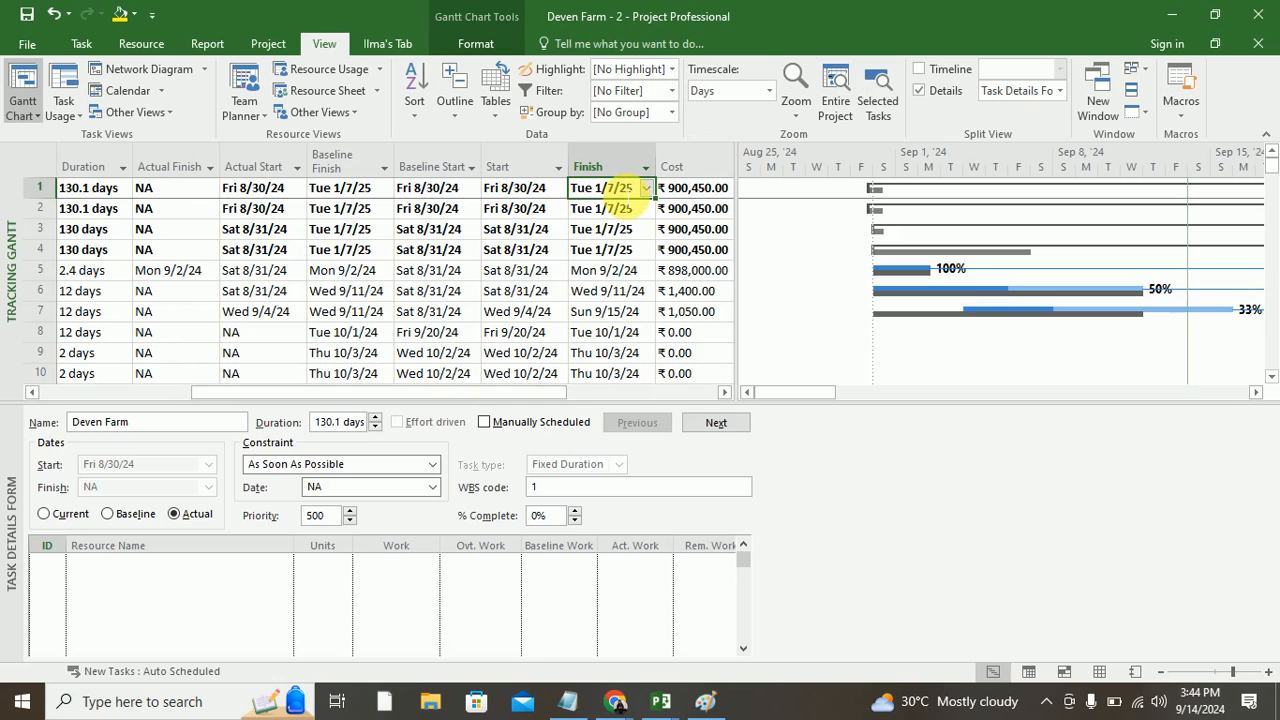
{"action": "left_click_drag", "start_coordinate": [500, 394], "coordinate": [370, 389]}
{"action": "left_click", "coordinate": [262, 311]}
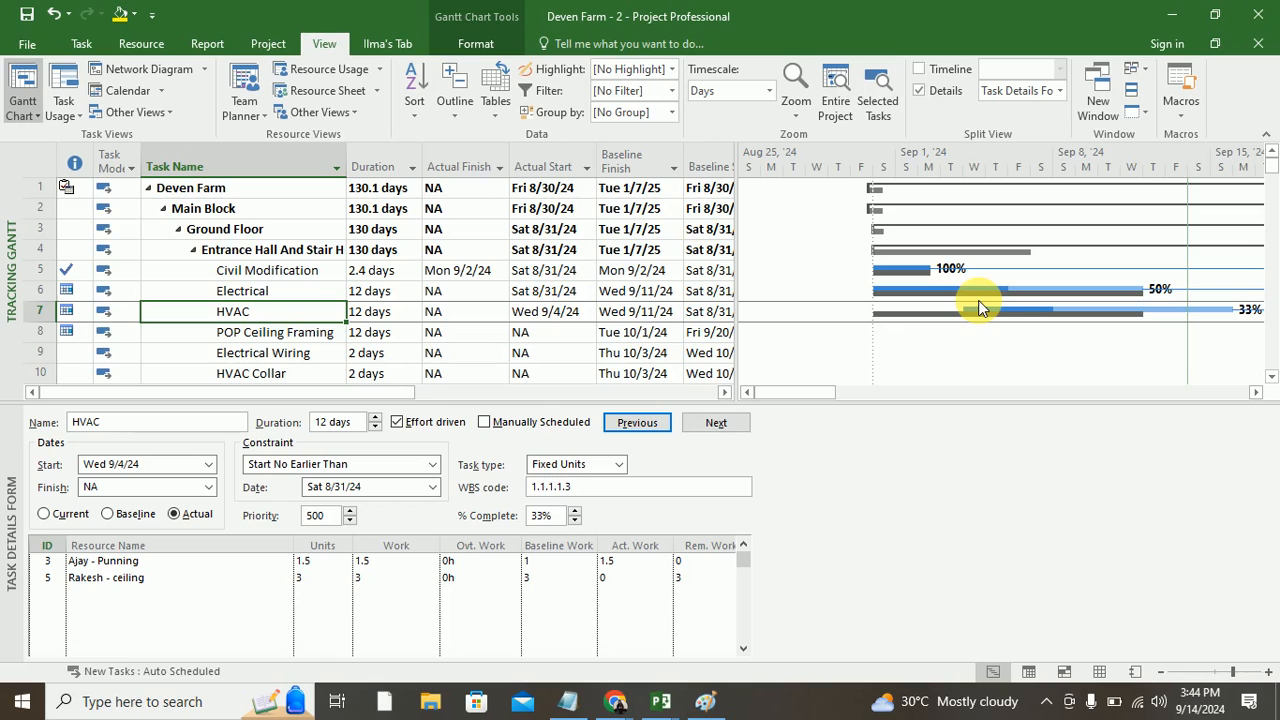
{"action": "left_click_drag", "start_coordinate": [786, 397], "coordinate": [857, 314]}
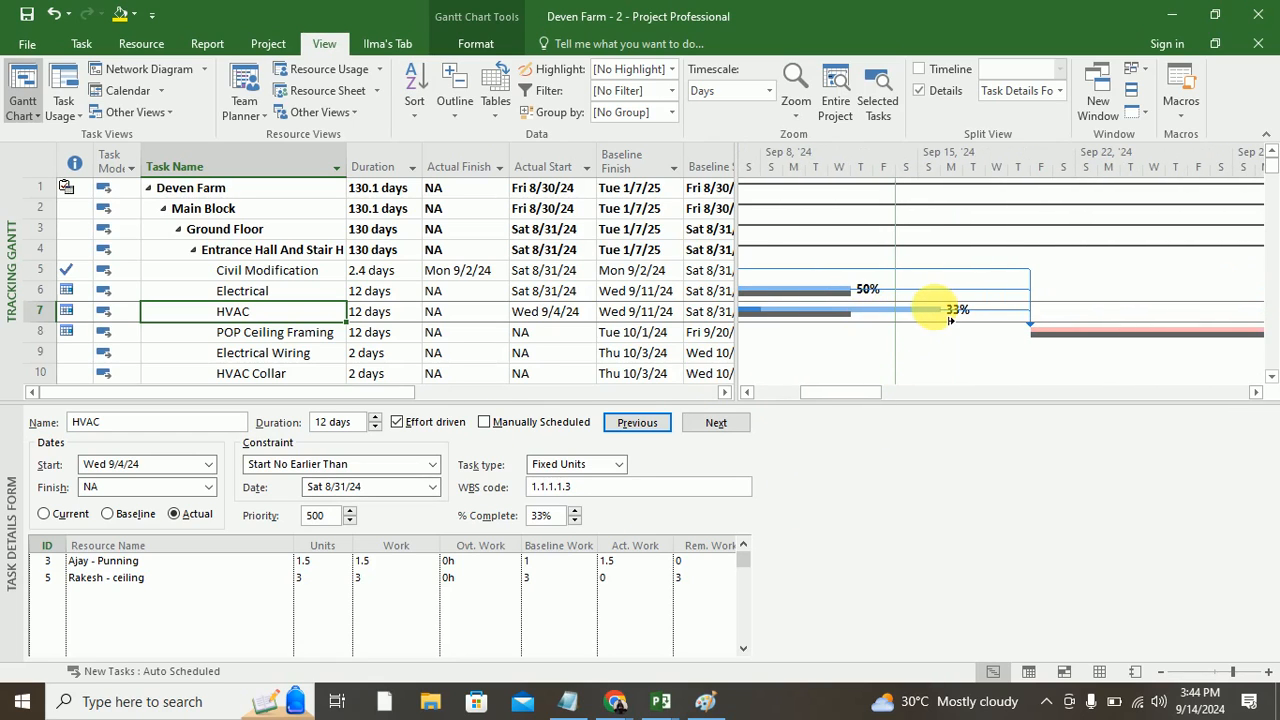
Step: Check the POP Ceiling Framing task's baseline dates in the details form and set its actual start to Tue 9/24/24
{"action": "left_click", "coordinate": [1070, 330]}
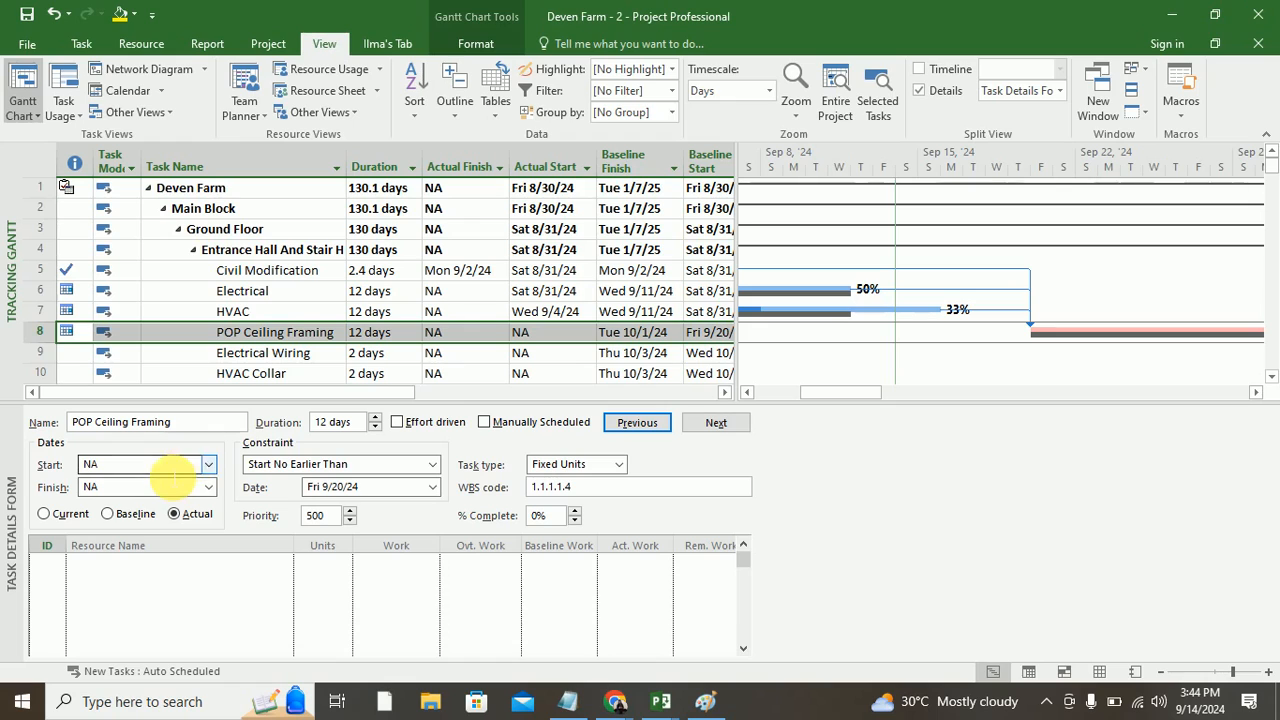
{"action": "left_click", "coordinate": [134, 514]}
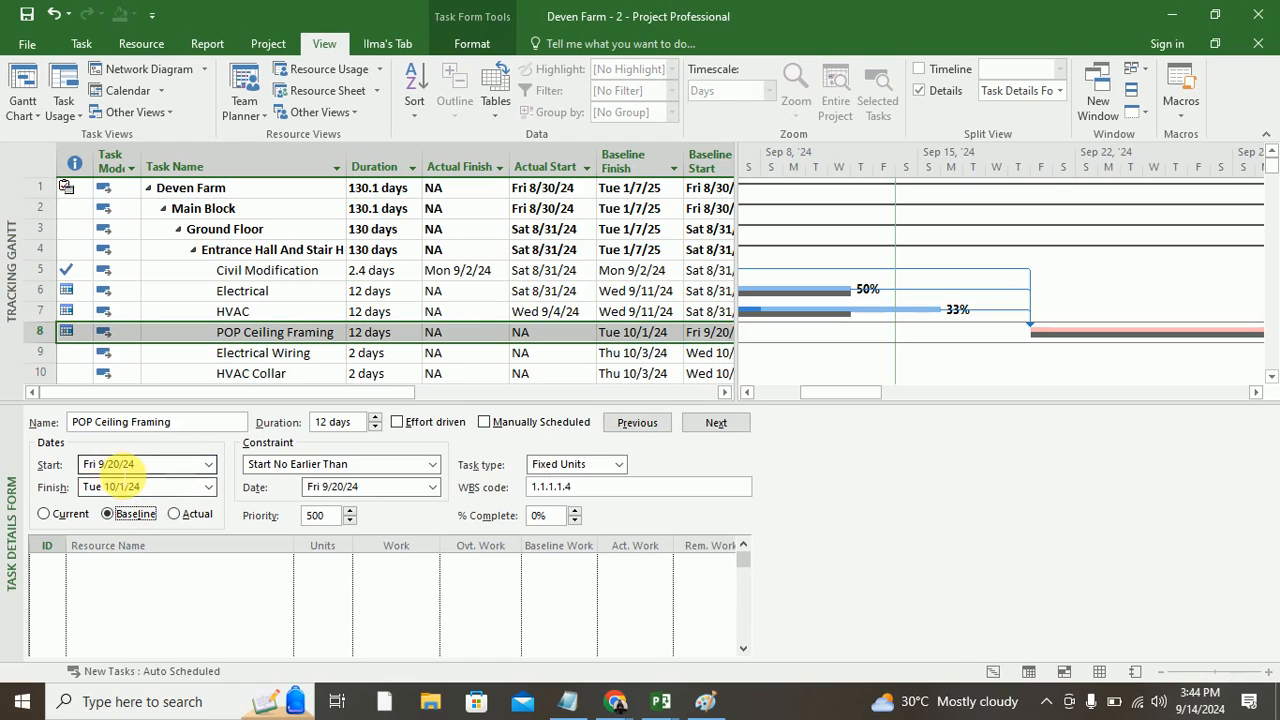
{"action": "left_click", "coordinate": [176, 514]}
{"action": "left_click", "coordinate": [210, 464]}
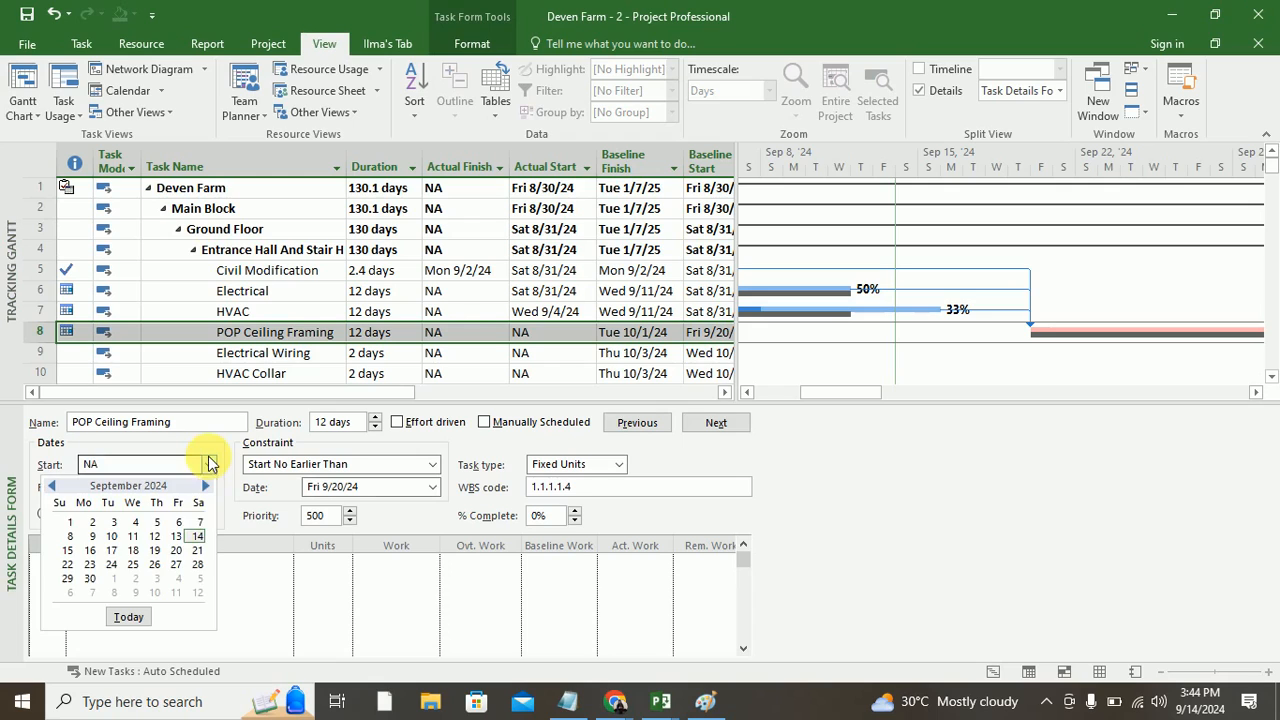
{"action": "left_click", "coordinate": [116, 565]}
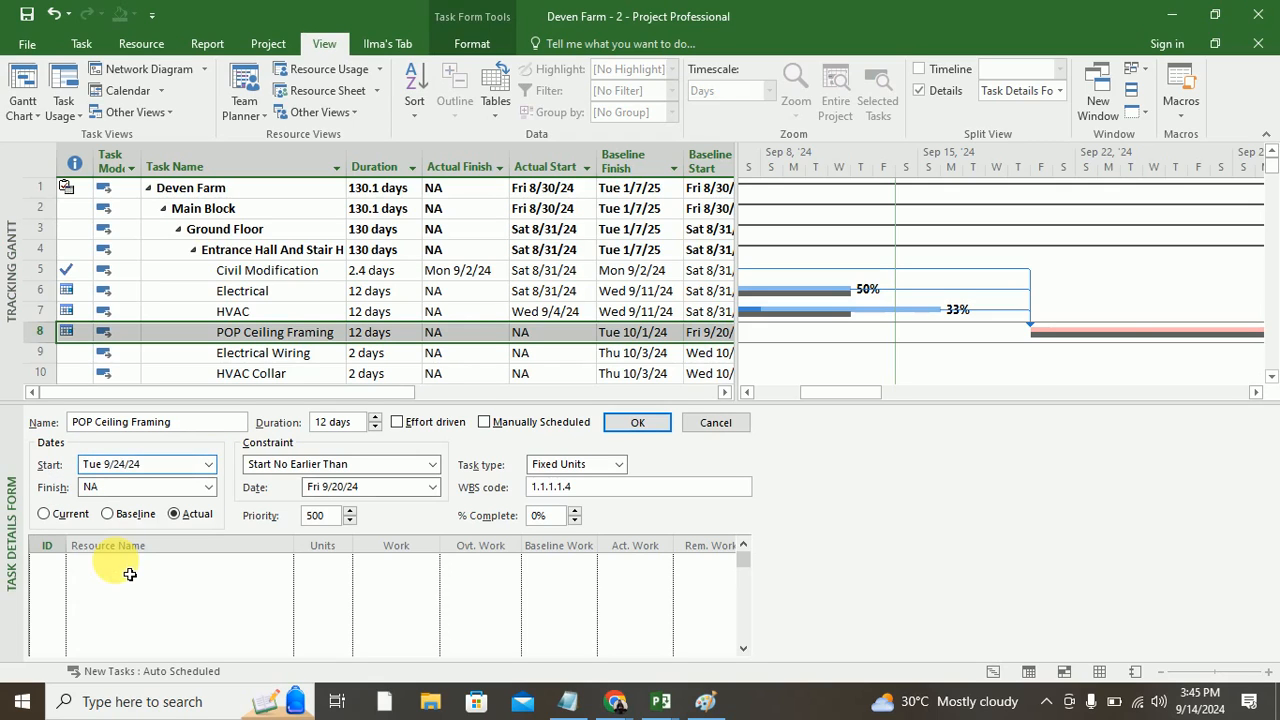
{"action": "left_click", "coordinate": [632, 428]}
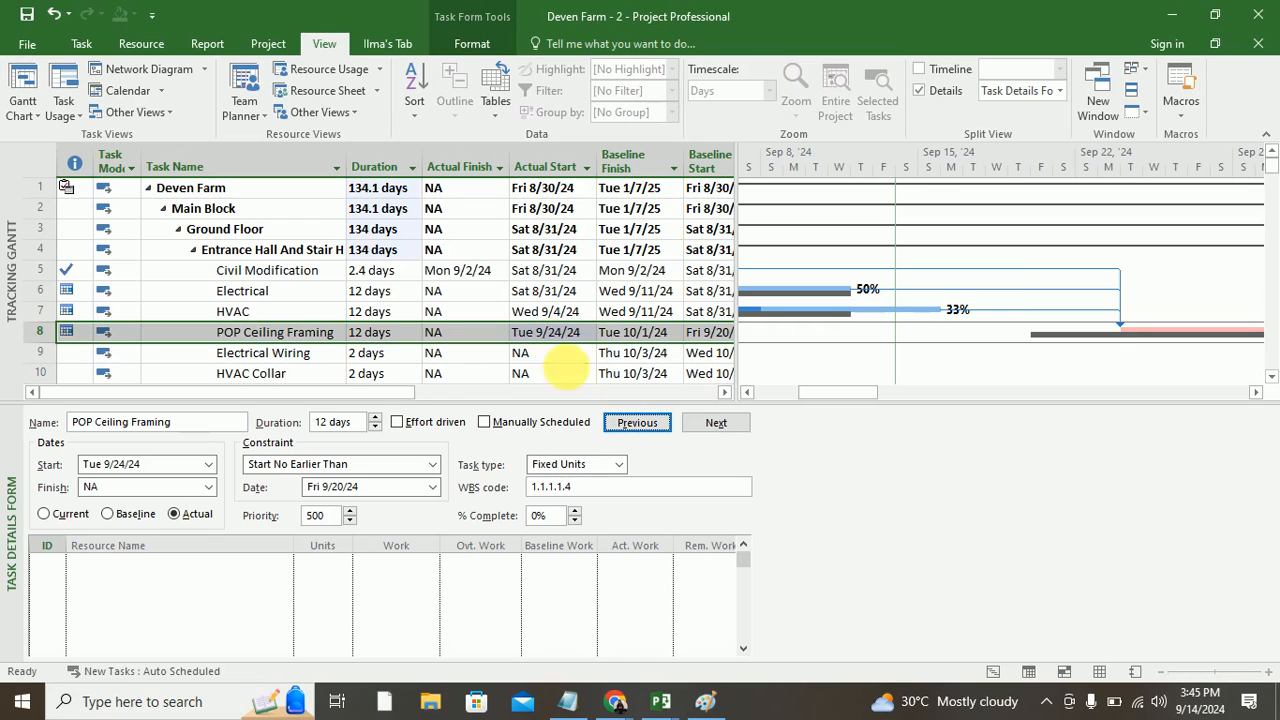
Step: Compare POP Ceiling Framing's bar with its baseline, and review the Deven Farm summary task's baseline and scheduled dates
{"action": "left_click_drag", "start_coordinate": [832, 396], "coordinate": [876, 397]}
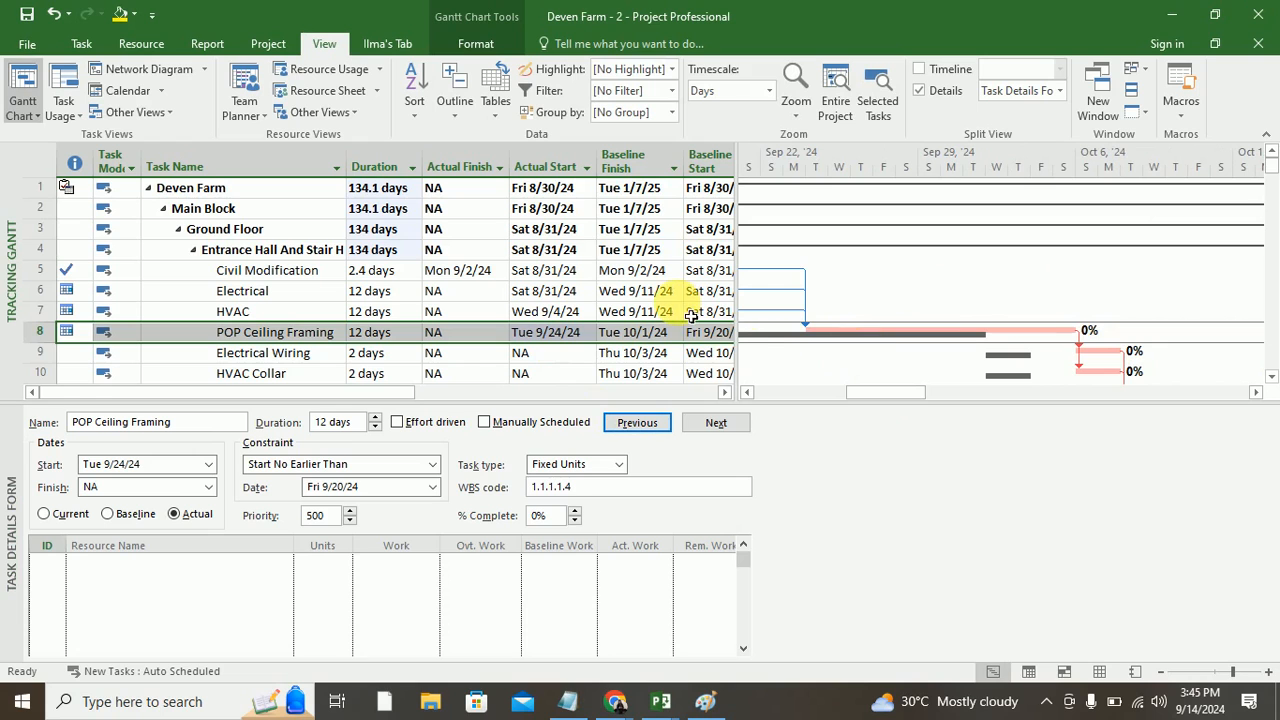
{"action": "left_click", "coordinate": [724, 392]}
{"action": "left_click_drag", "start_coordinate": [724, 392], "coordinate": [724, 392]}
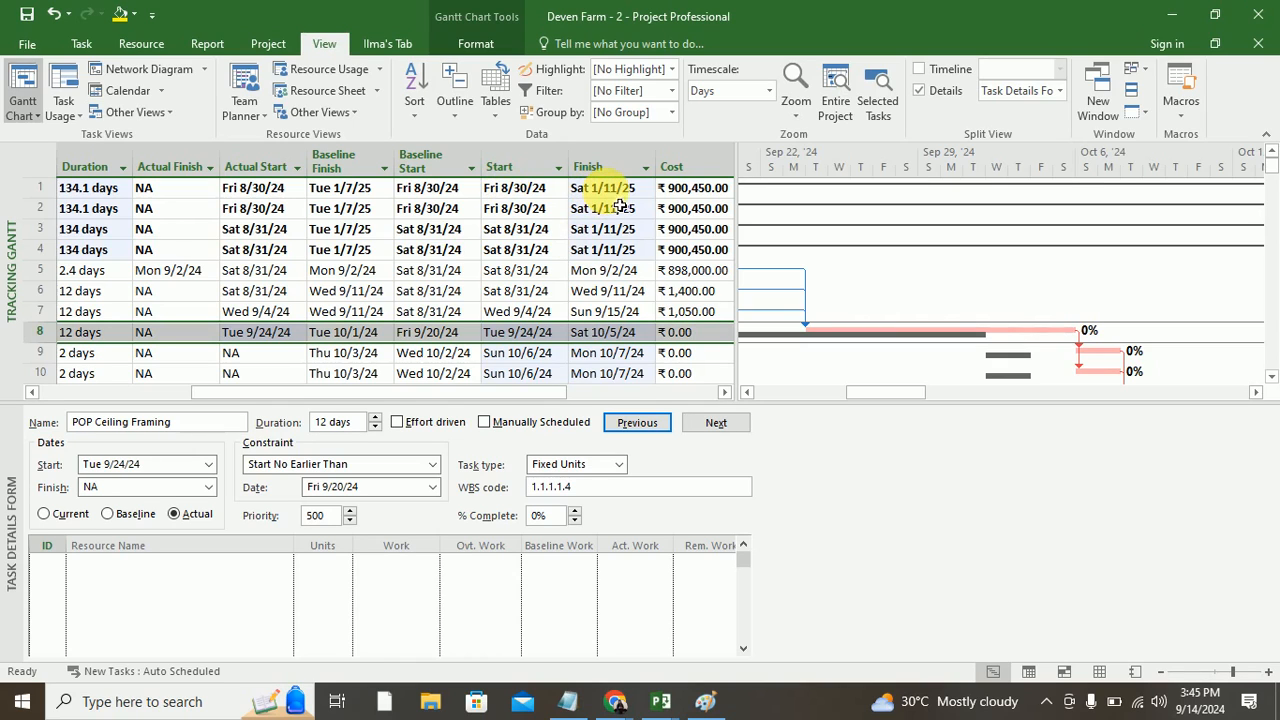
{"action": "mouse_move", "coordinate": [477, 391]}
{"action": "left_mouse_down"}
{"action": "mouse_move", "coordinate": [437, 397]}
{"action": "mouse_move", "coordinate": [478, 390]}
{"action": "left_mouse_up"}
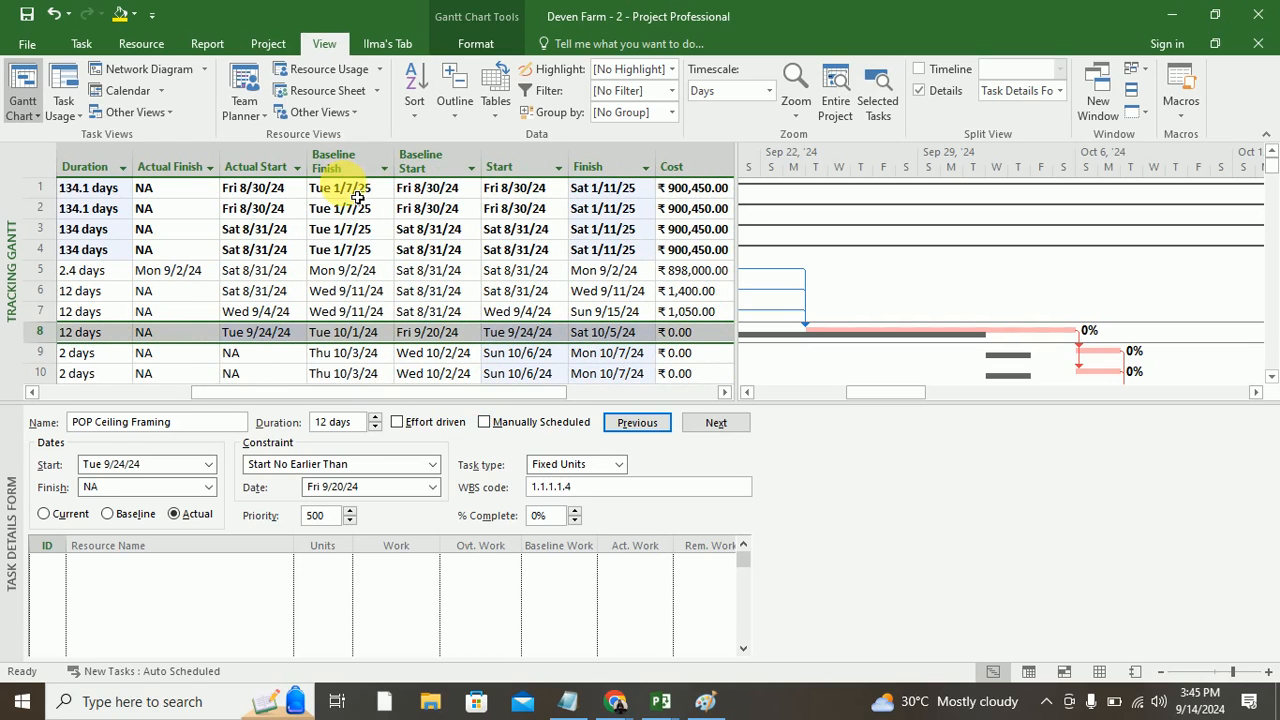
{"action": "left_click", "coordinate": [430, 190]}
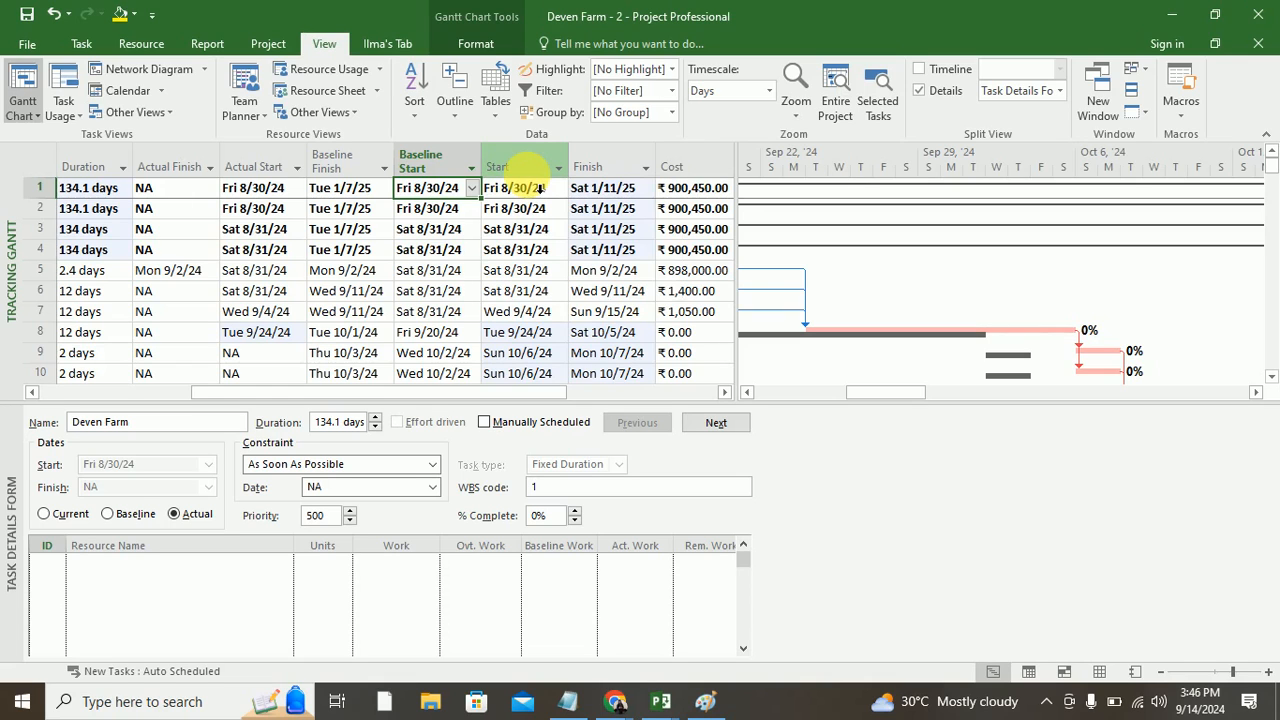
{"action": "left_click", "coordinate": [606, 190]}
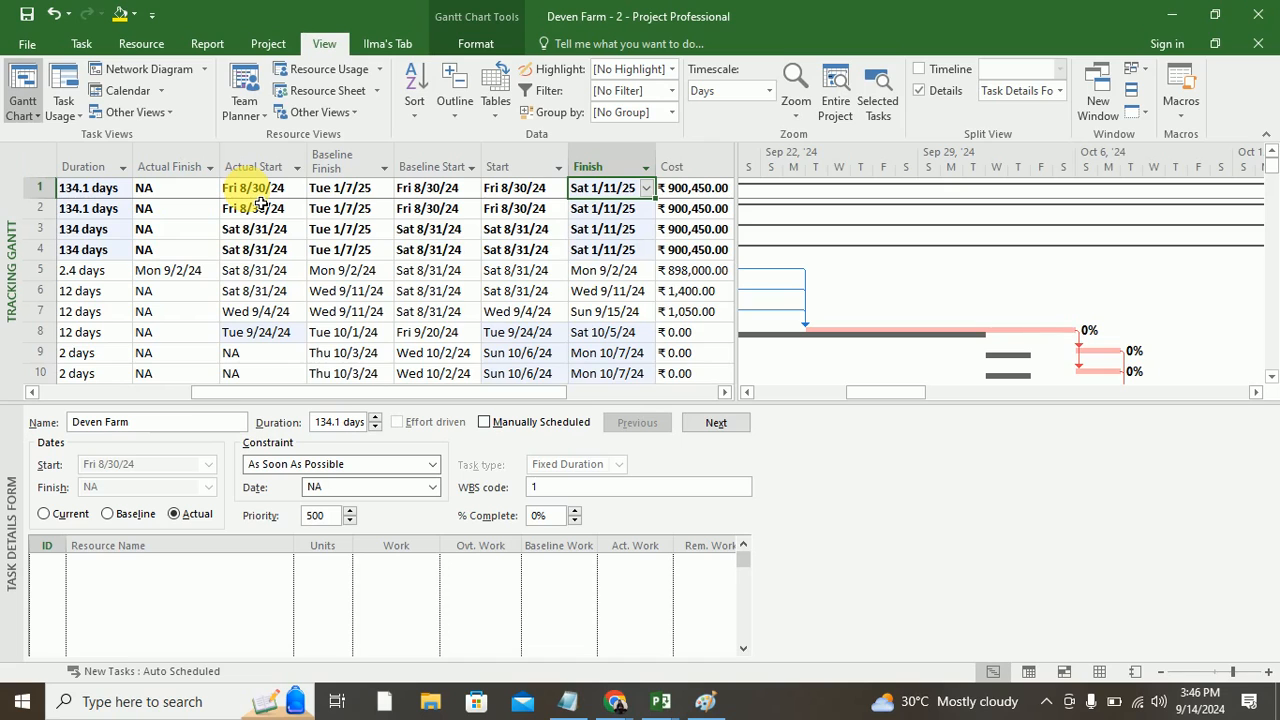
{"action": "left_click", "coordinate": [594, 166]}
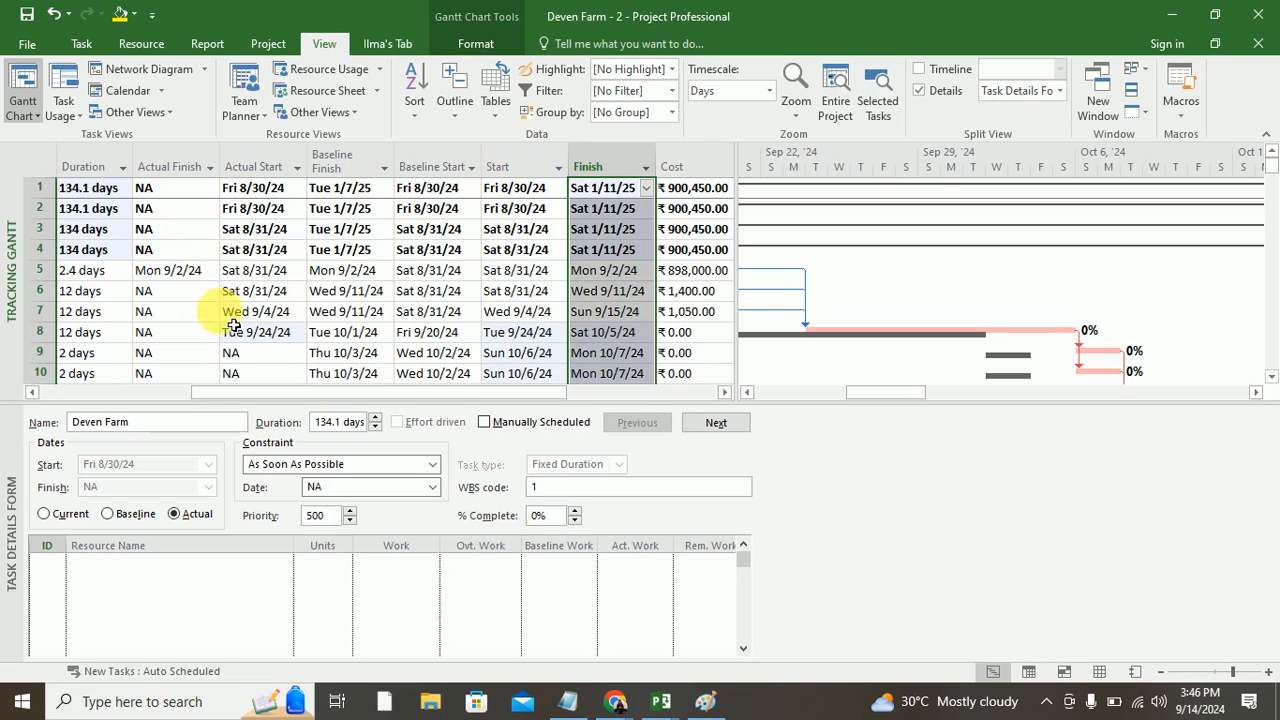
Step: Examine the Baseline Finish, Baseline Start and Actual Start columns alongside the POP Ceiling Framing task
{"action": "left_click_drag", "start_coordinate": [240, 392], "coordinate": [166, 397]}
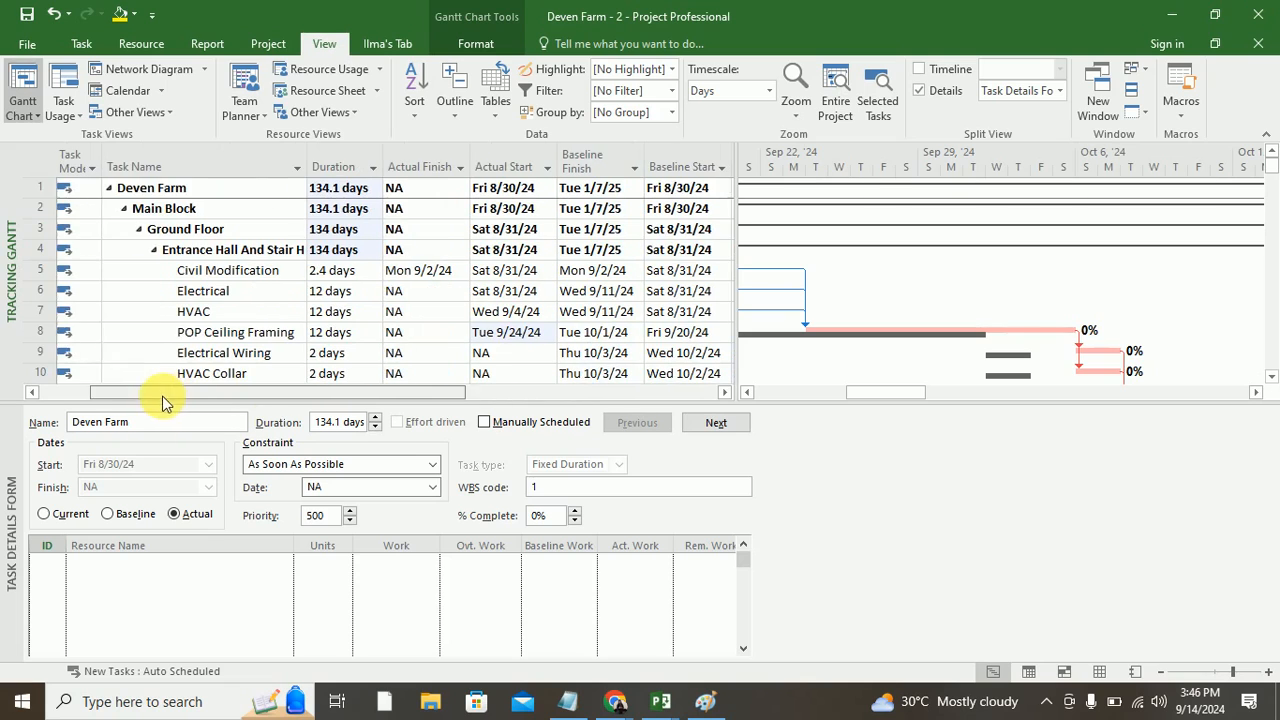
{"action": "left_click", "coordinate": [189, 332]}
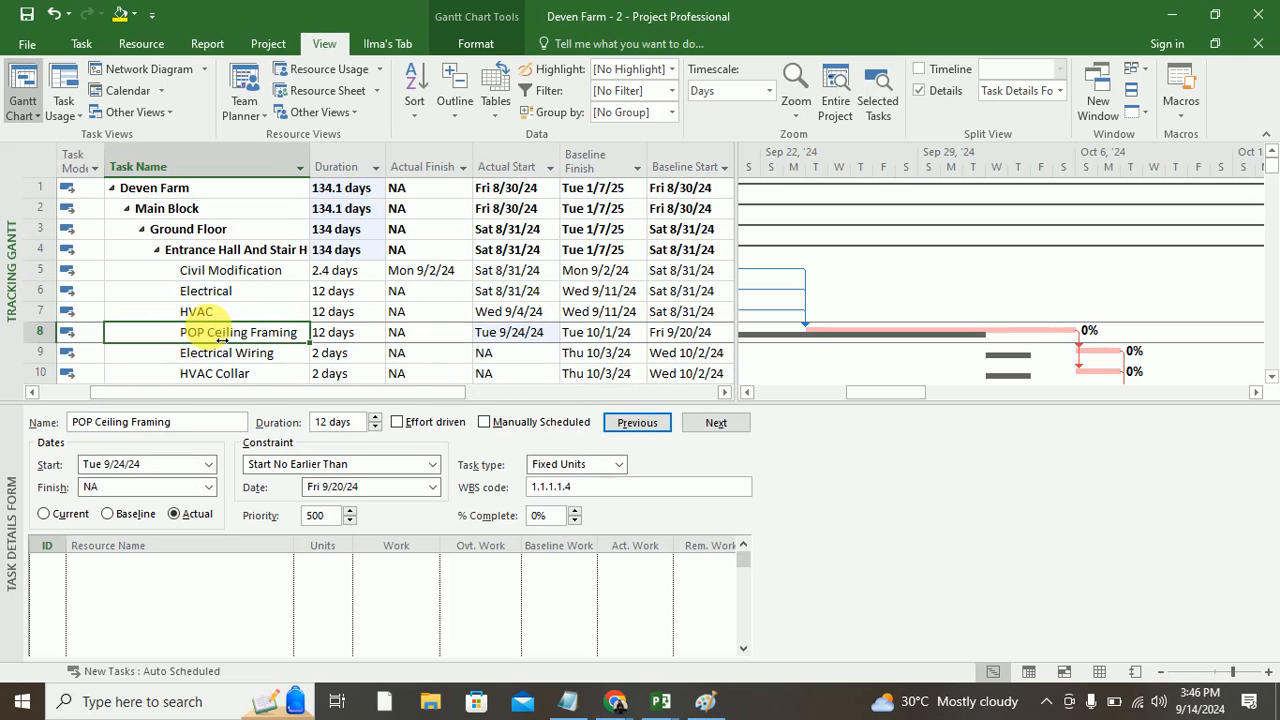
{"action": "left_click_drag", "start_coordinate": [400, 391], "coordinate": [454, 392]}
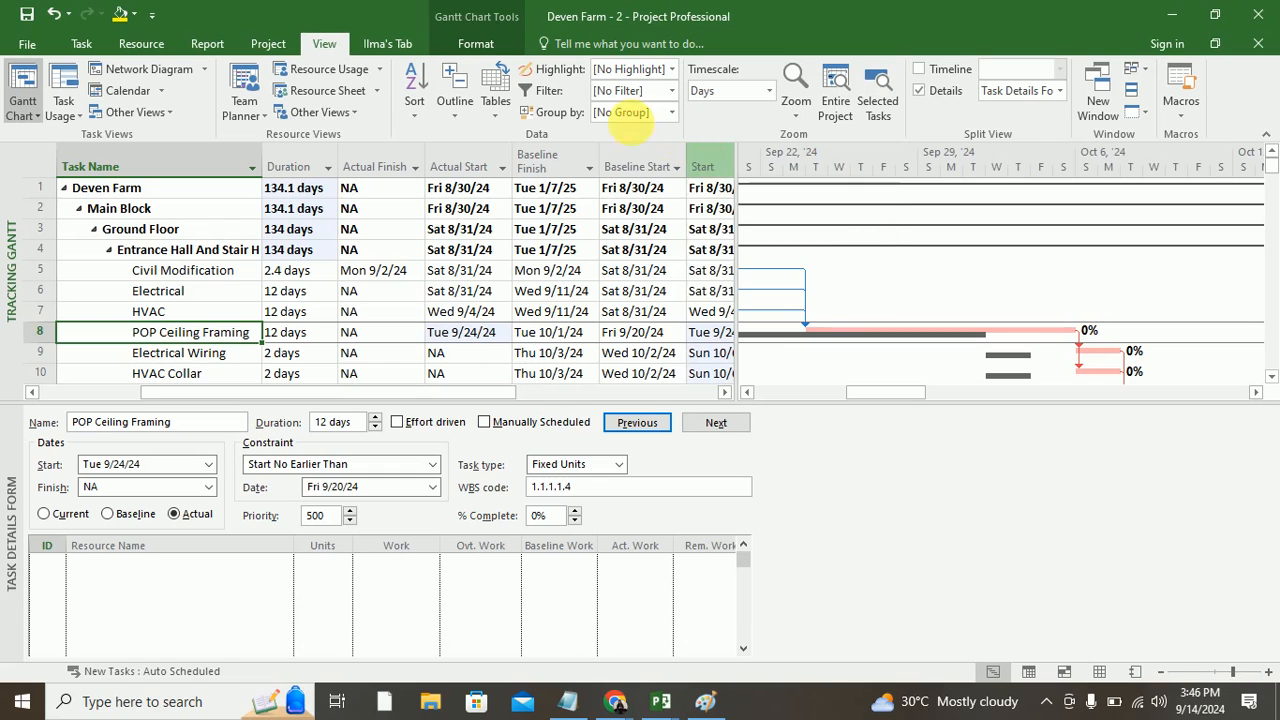
{"action": "left_click", "coordinate": [545, 163]}
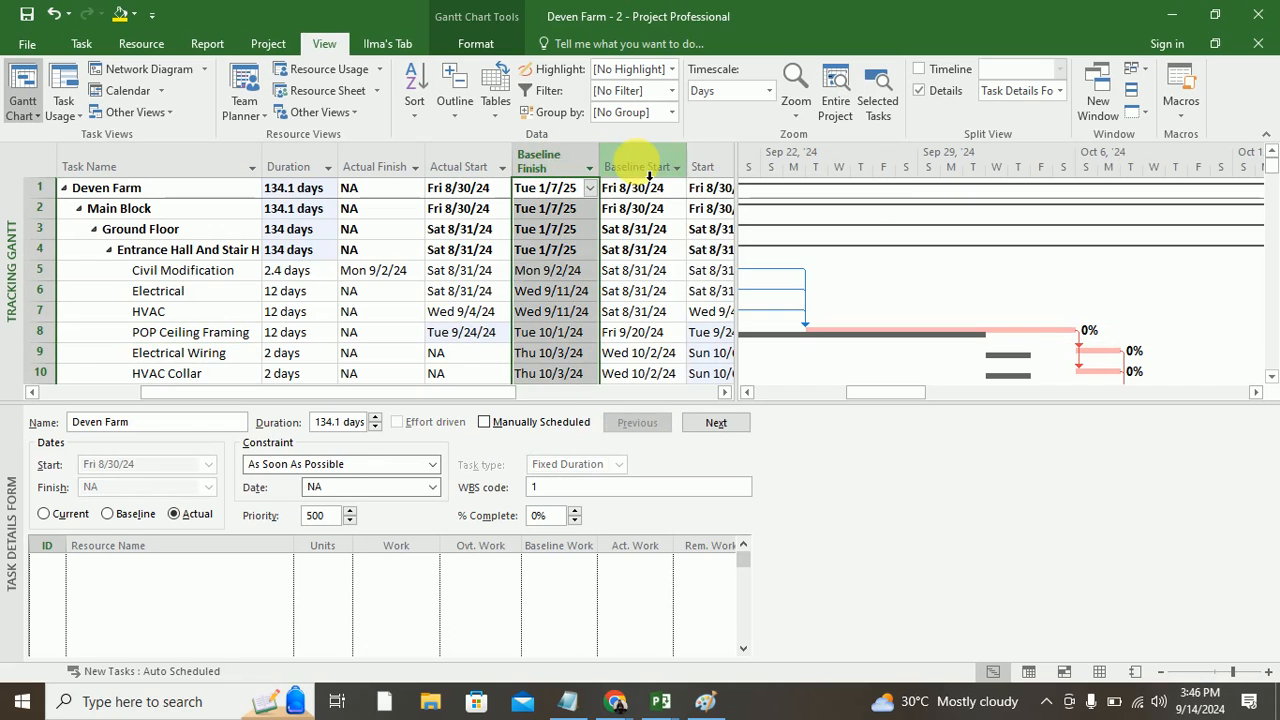
{"action": "left_click", "coordinate": [634, 161]}
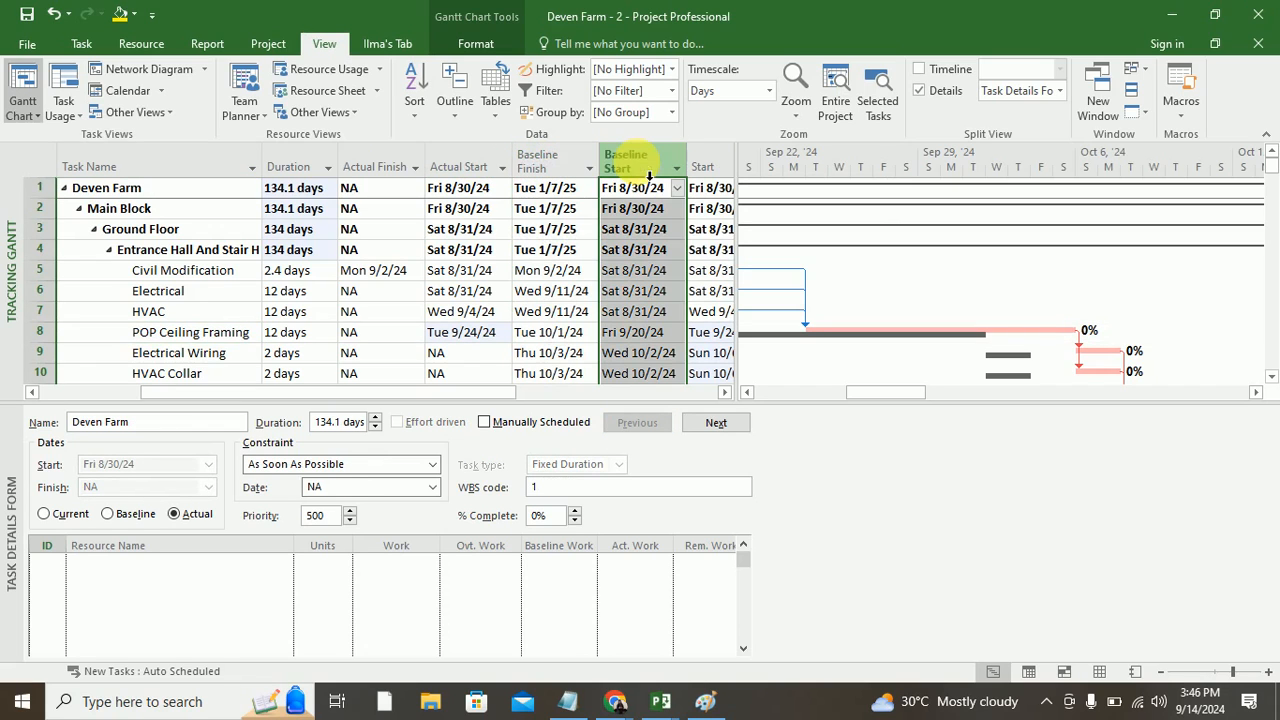
{"action": "left_click", "coordinate": [545, 163]}
{"action": "left_click", "coordinate": [641, 163]}
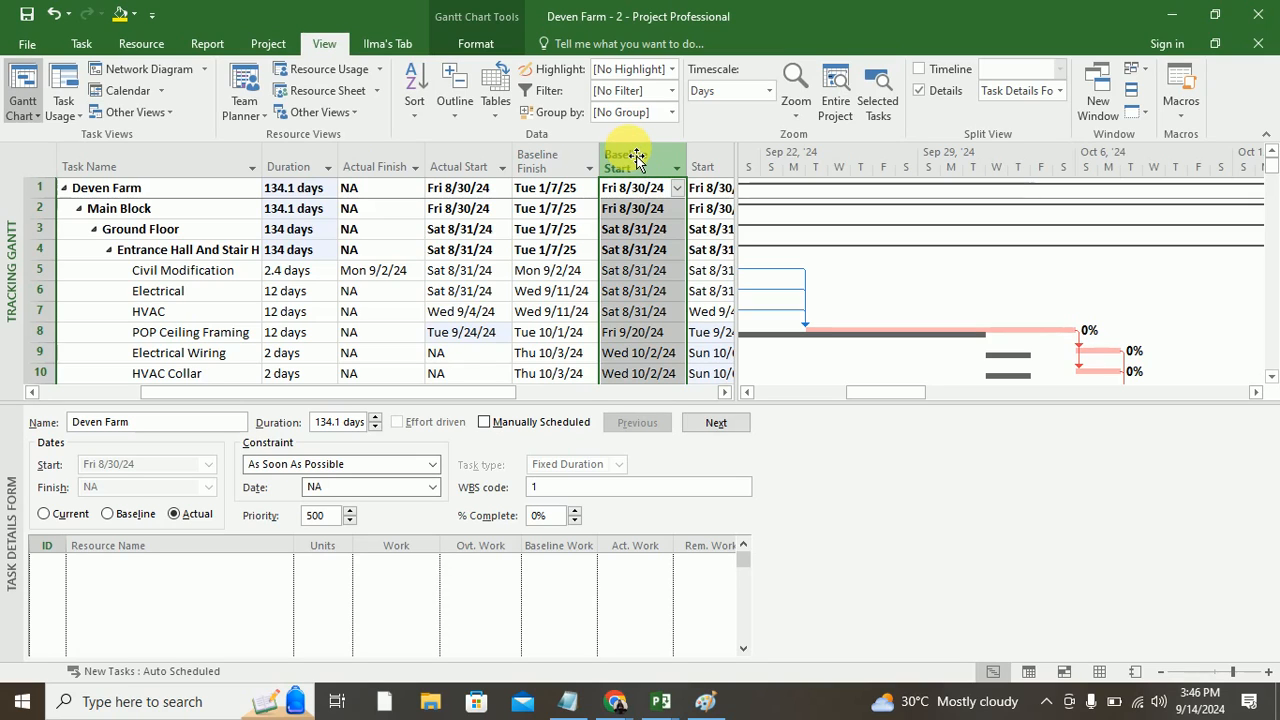
{"action": "left_click", "coordinate": [444, 170]}
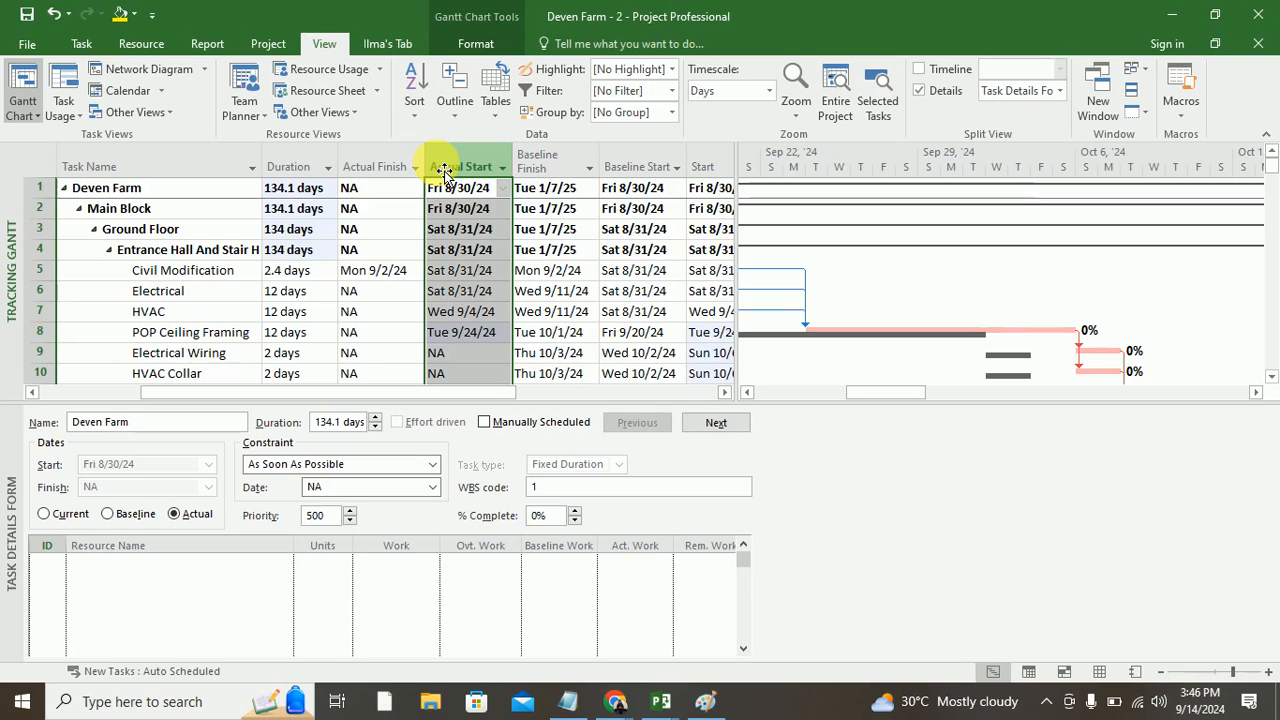
Step: Inspect the Electrical task's actual and scheduled finish, show current dates in the details form, and advance to POP Ceiling Framing
{"action": "left_click", "coordinate": [368, 292]}
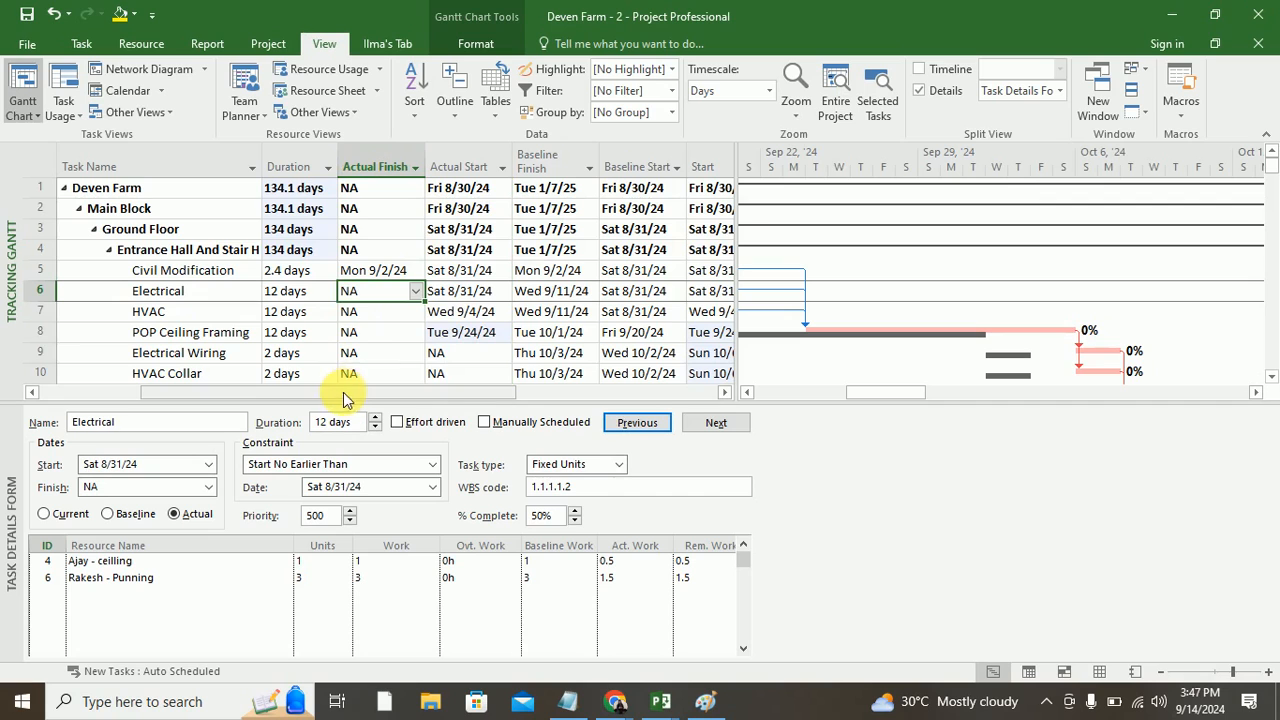
{"action": "left_click_drag", "start_coordinate": [374, 396], "coordinate": [464, 406]}
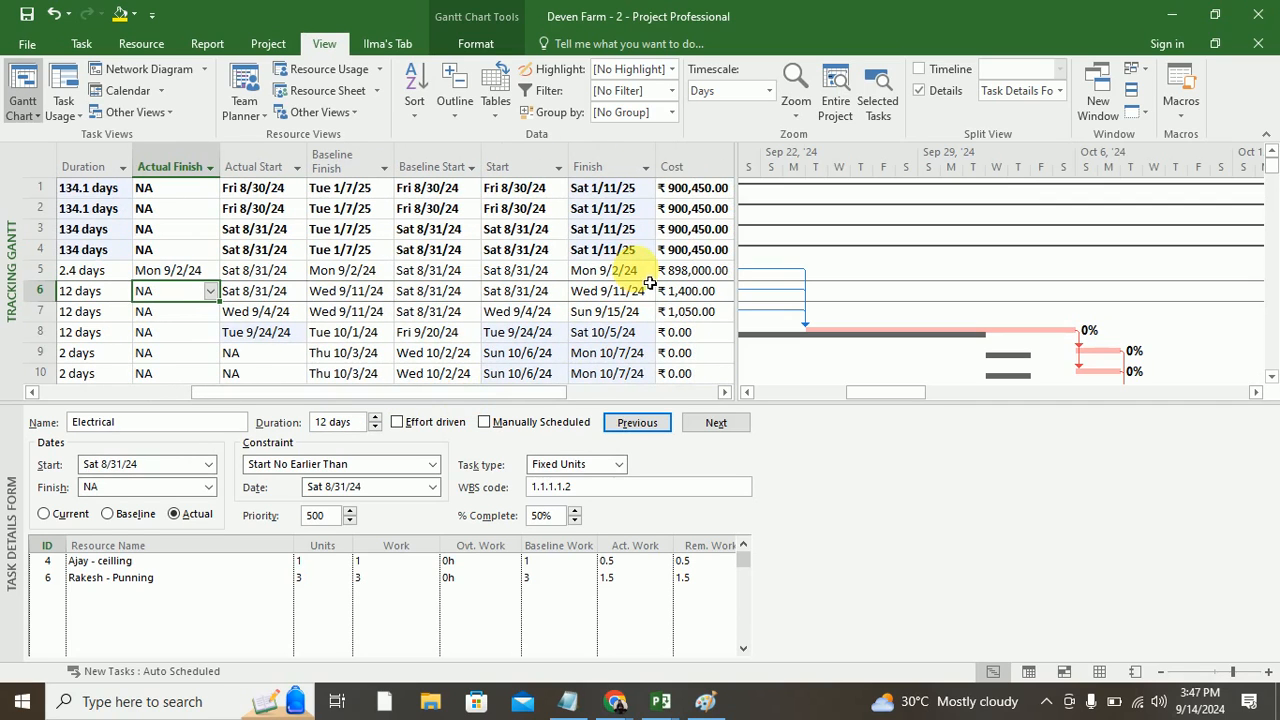
{"action": "left_click", "coordinate": [612, 290]}
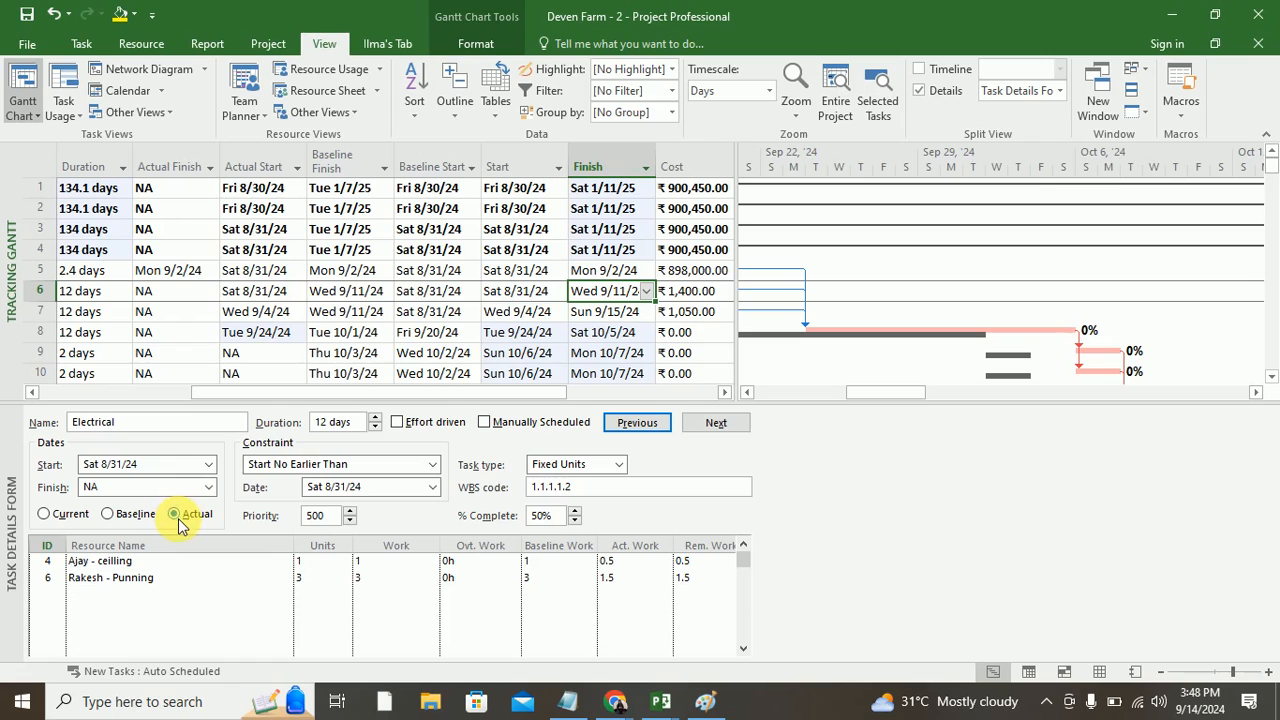
{"action": "left_click", "coordinate": [55, 514]}
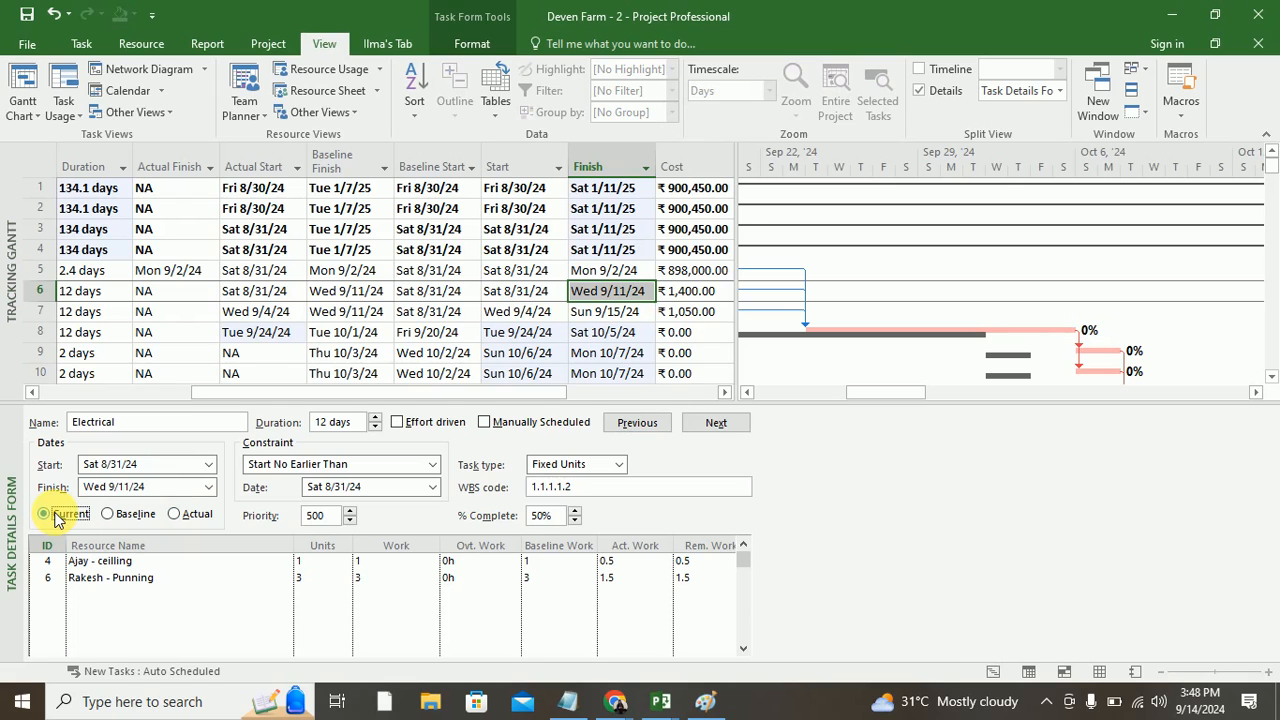
{"action": "left_click", "coordinate": [700, 424]}
{"action": "left_click", "coordinate": [700, 424]}
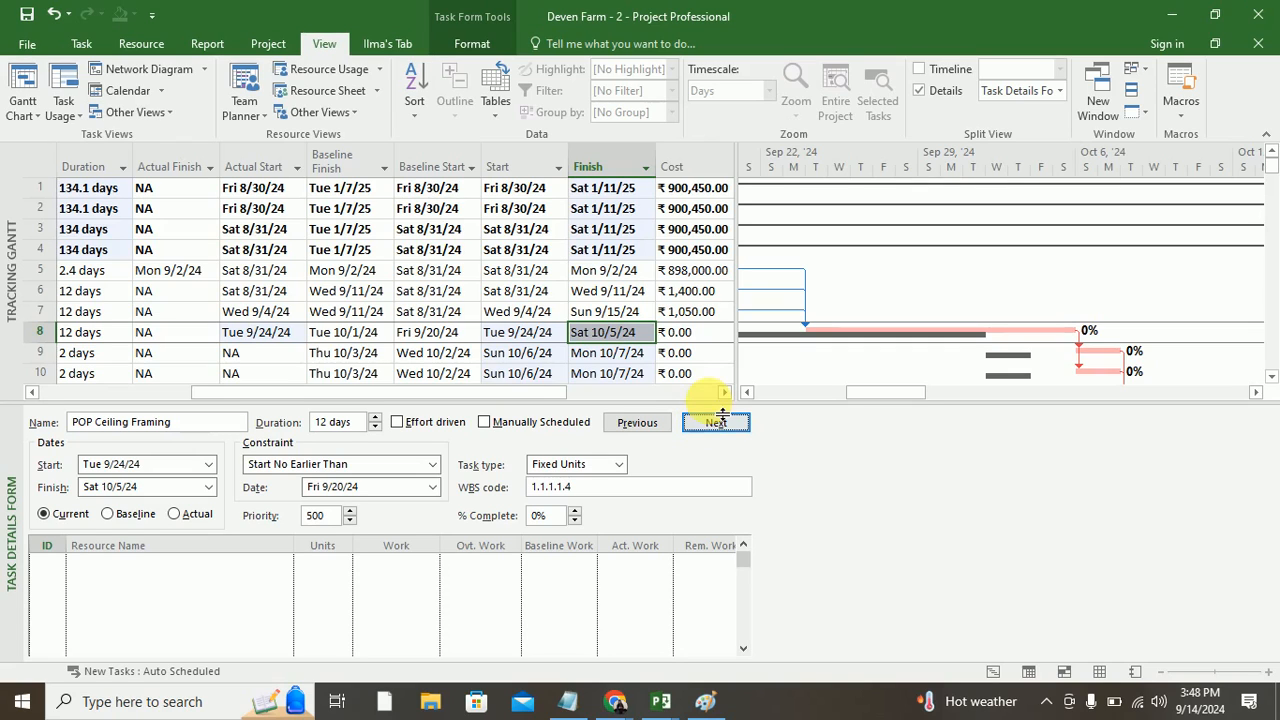
Step: Enlarge the Tracking Gantt pane above the details form so more task rows fit
{"action": "left_click_drag", "start_coordinate": [482, 406], "coordinate": [491, 460]}
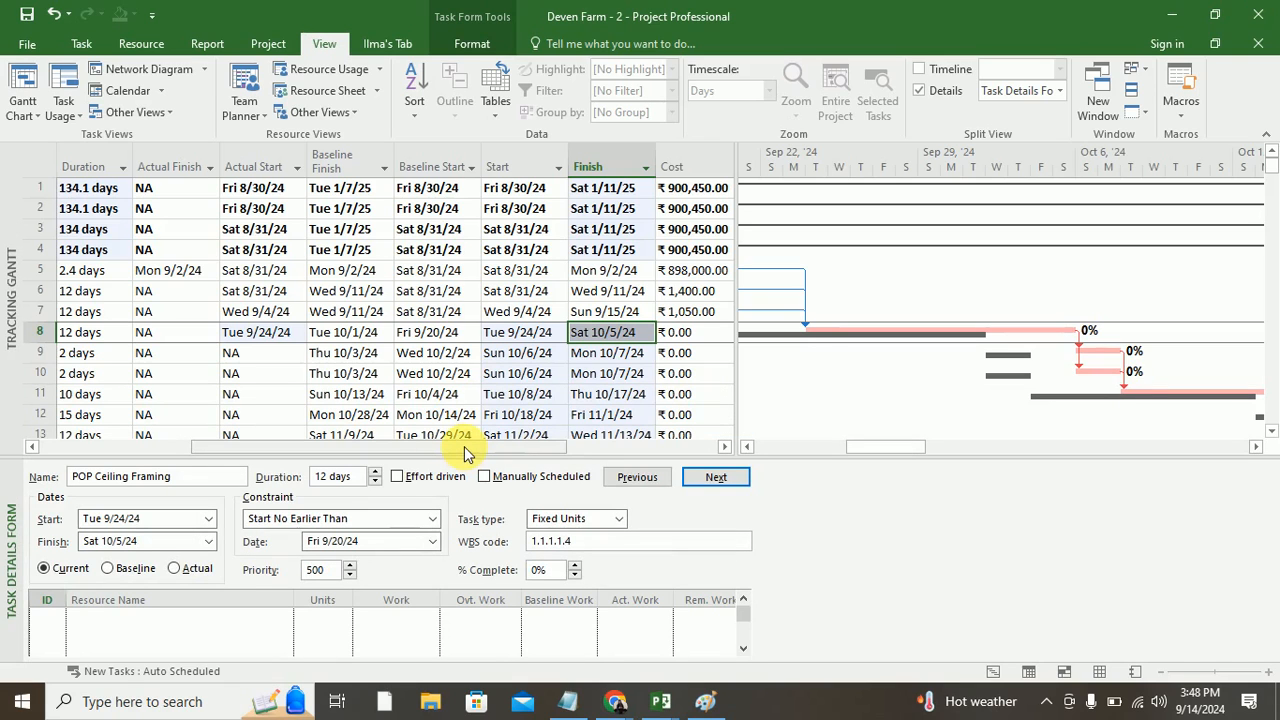
{"action": "left_click_drag", "start_coordinate": [291, 460], "coordinate": [100, 443]}
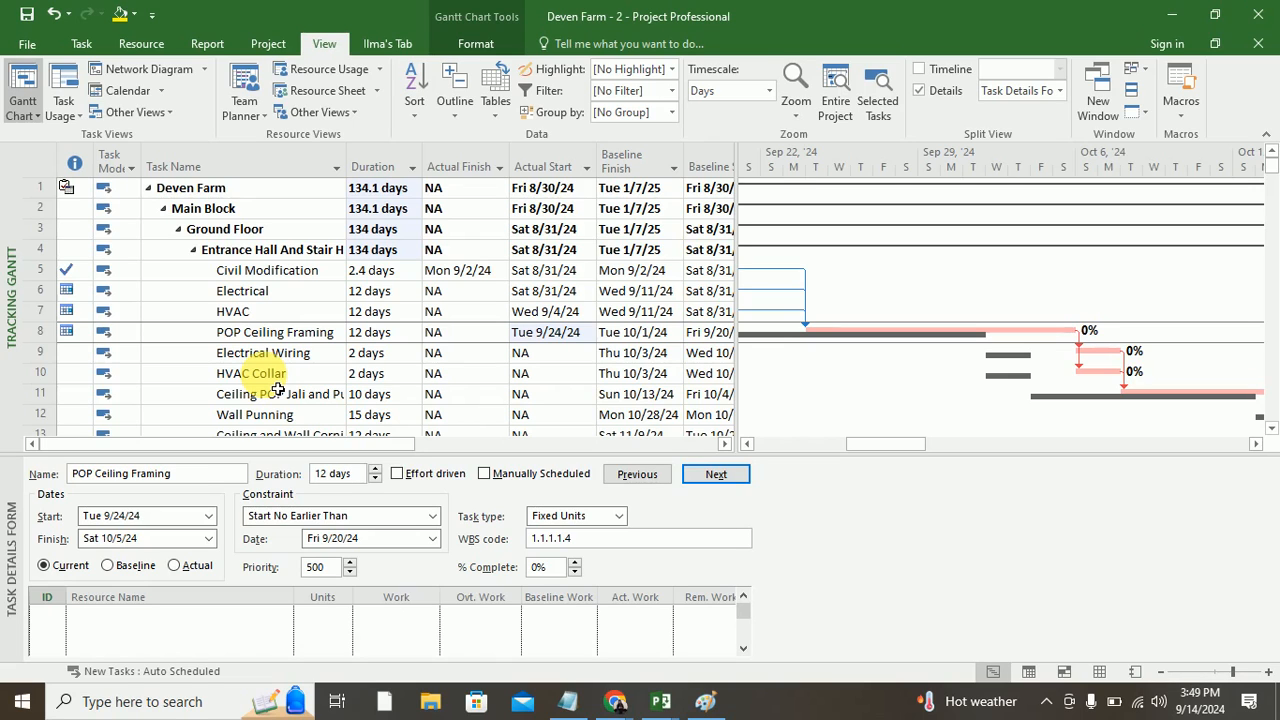
{"action": "left_click", "coordinate": [670, 91]}
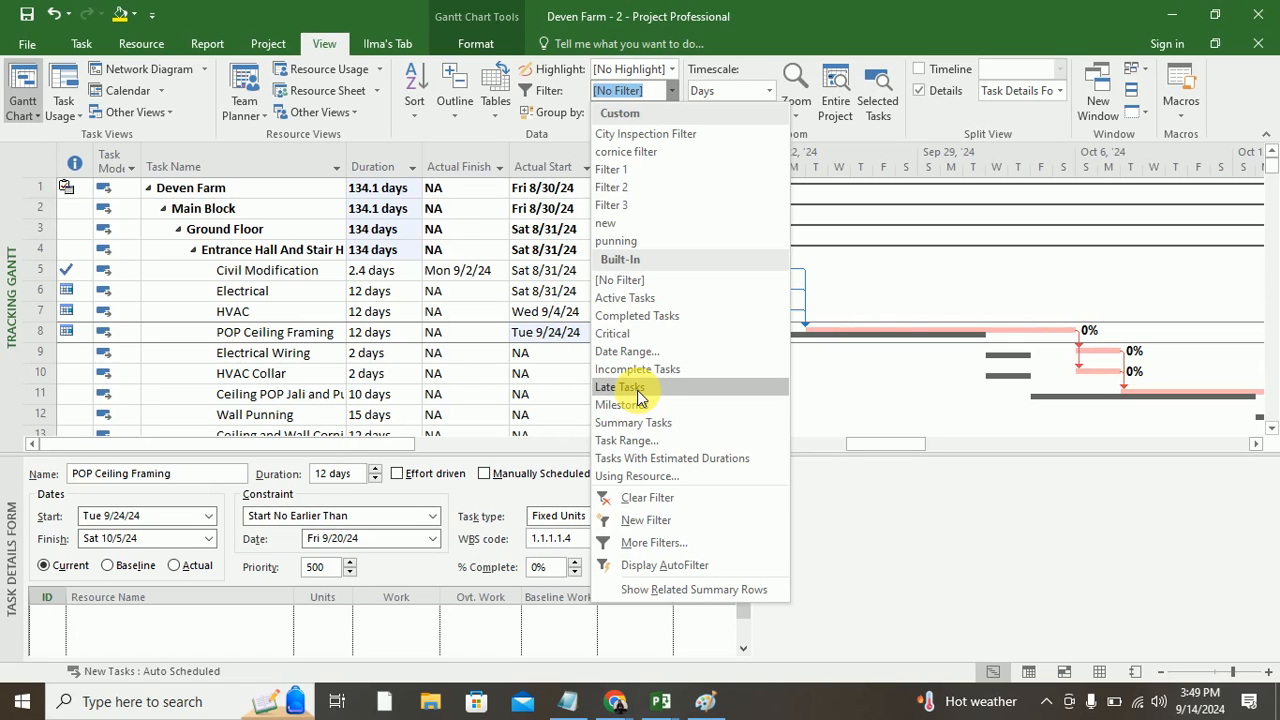
{"action": "left_click", "coordinate": [405, 130]}
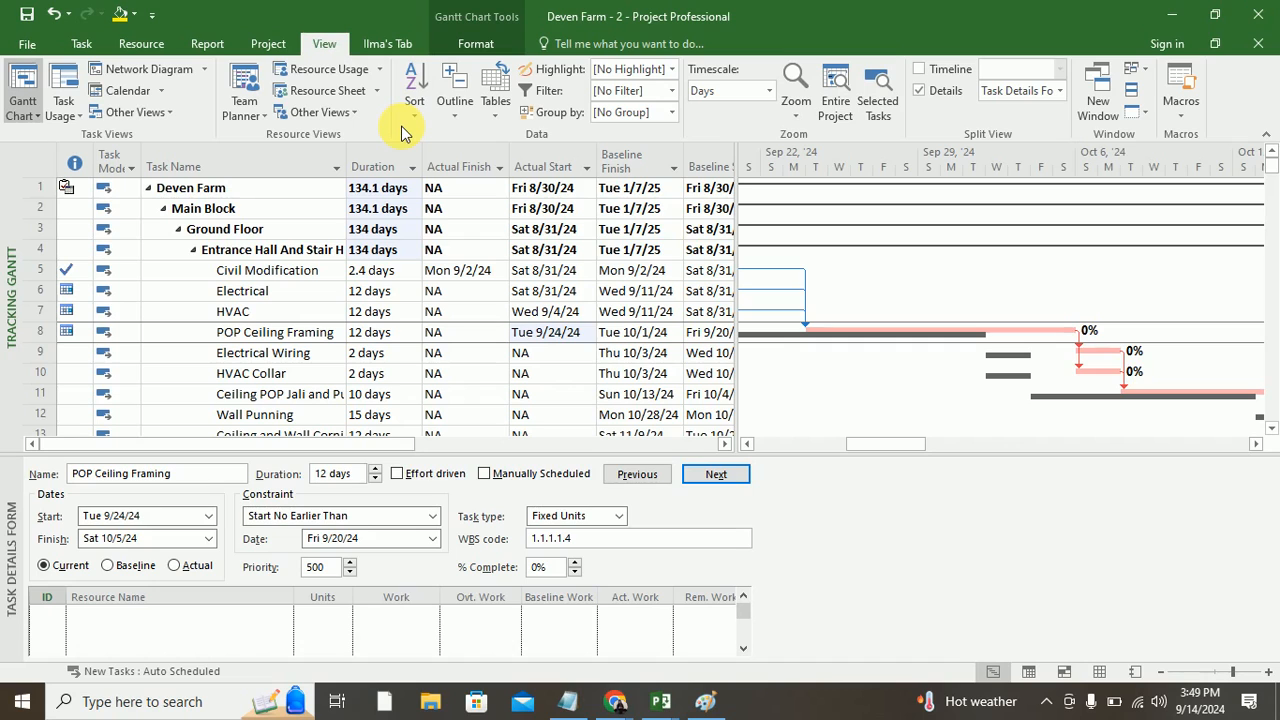
{"action": "left_click", "coordinate": [671, 91]}
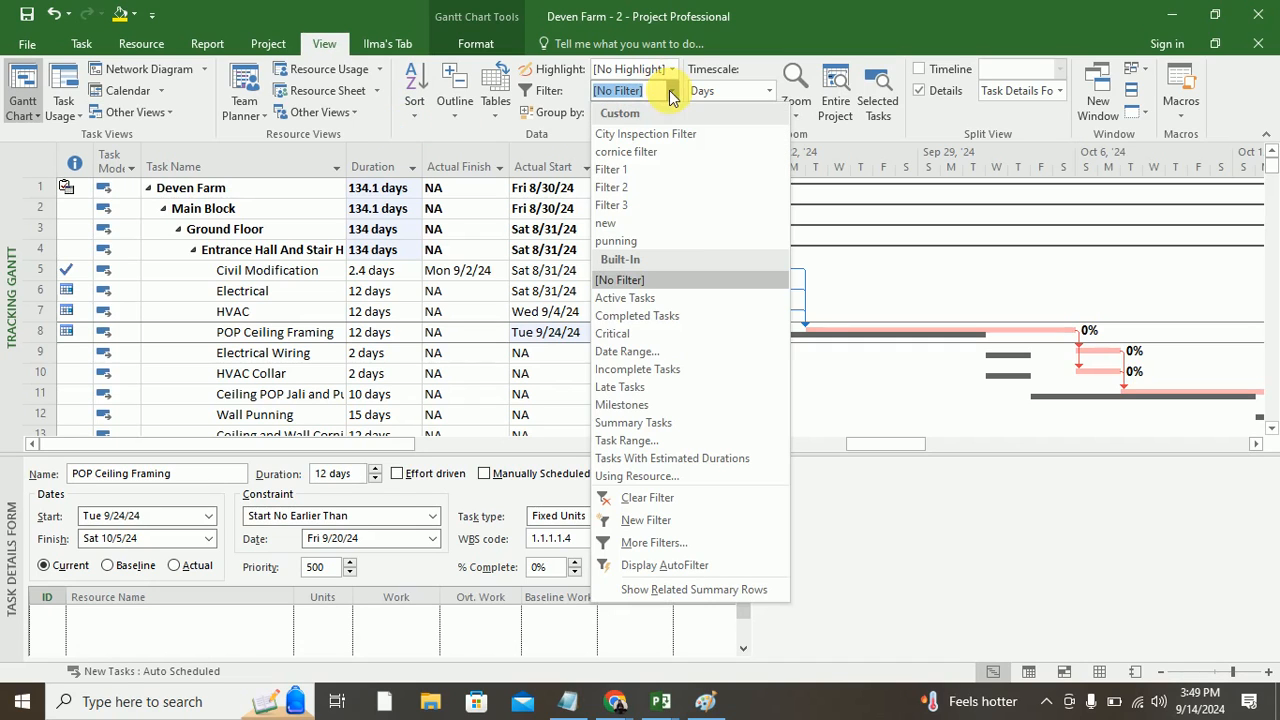
{"action": "left_click", "coordinate": [628, 440]}
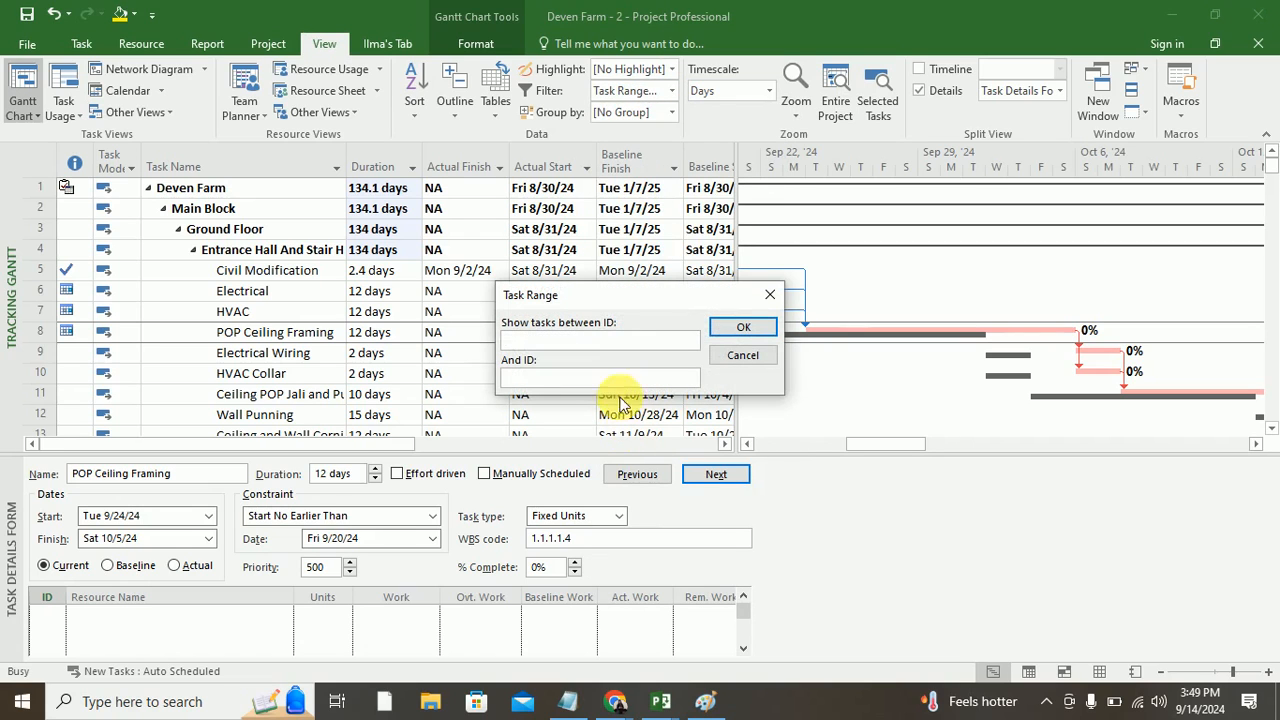
{"action": "left_click_drag", "start_coordinate": [625, 297], "coordinate": [716, 246]}
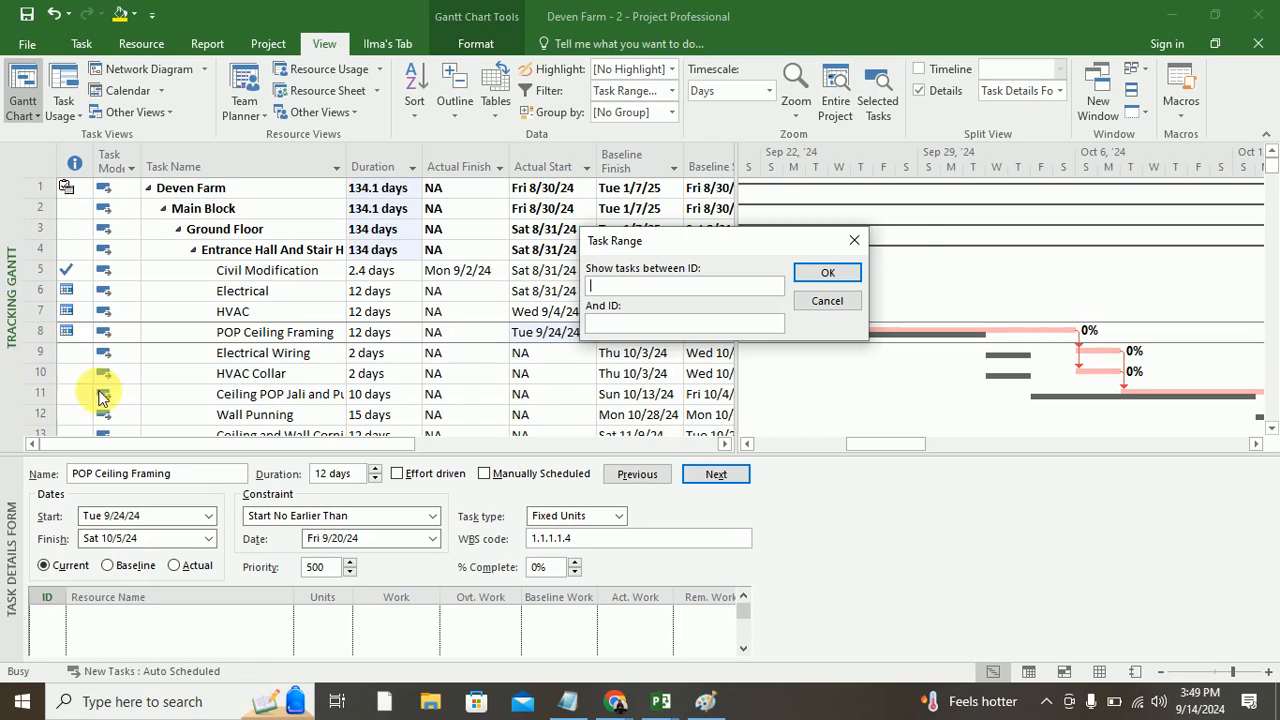
{"action": "left_click", "coordinate": [851, 244]}
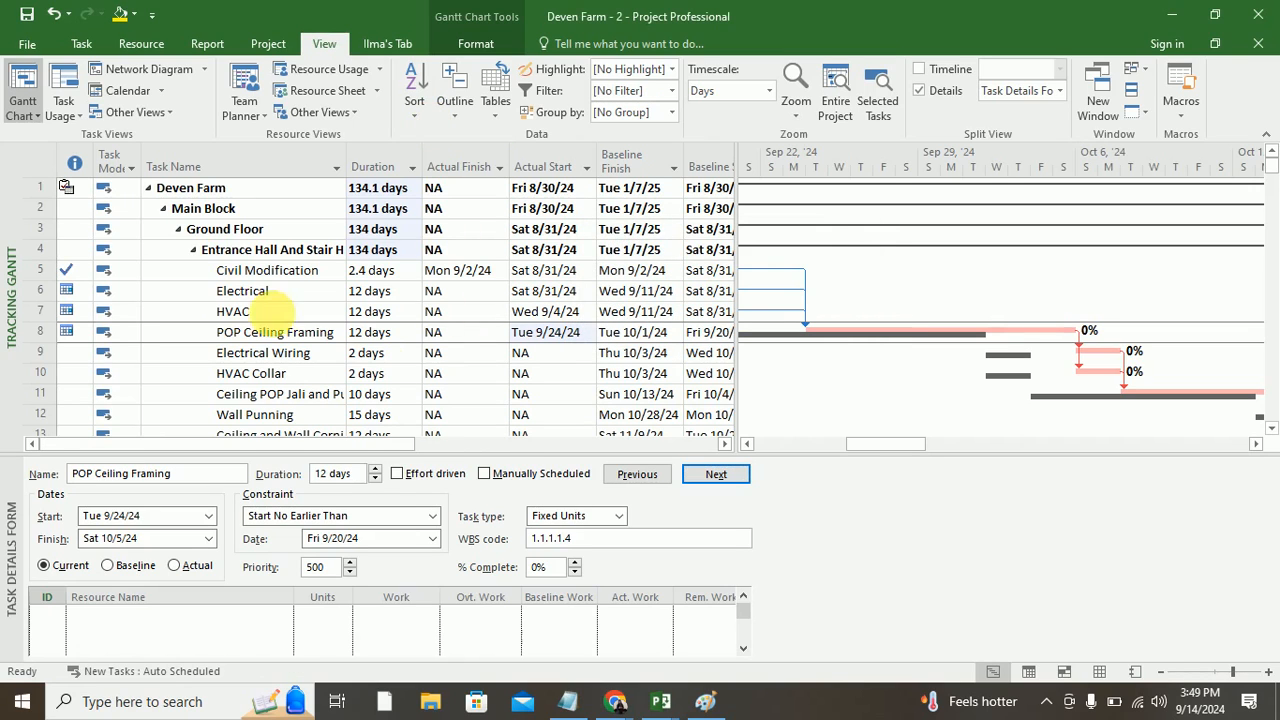
Step: Select the HVAC task, enlarge the details form, and show its resource cost details
{"action": "left_click", "coordinate": [250, 311]}
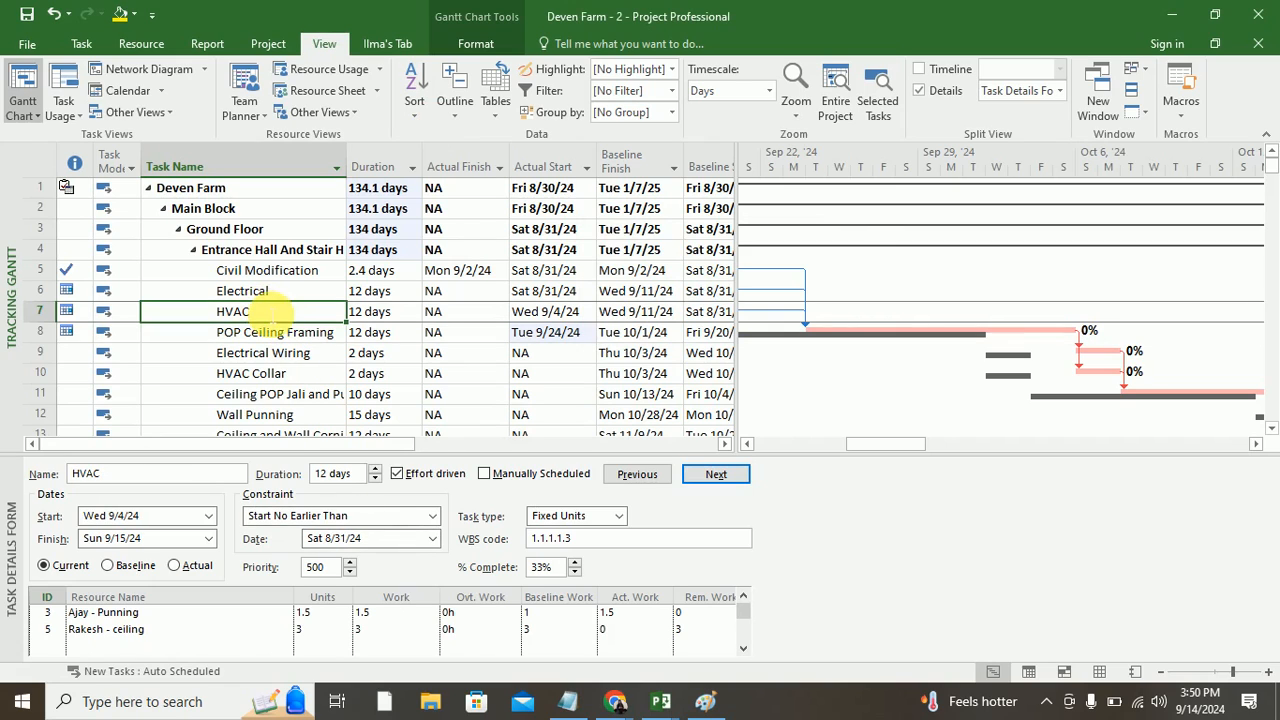
{"action": "left_click", "coordinate": [160, 612]}
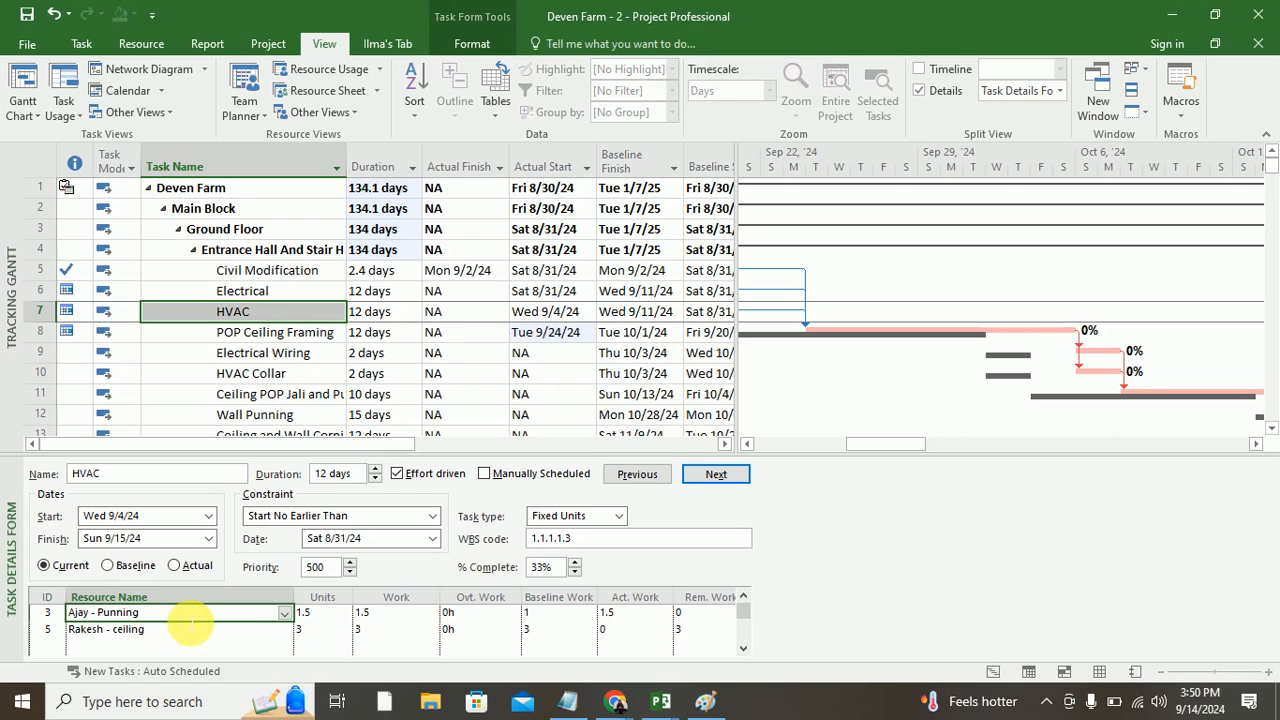
{"action": "left_click_drag", "start_coordinate": [612, 452], "coordinate": [628, 405]}
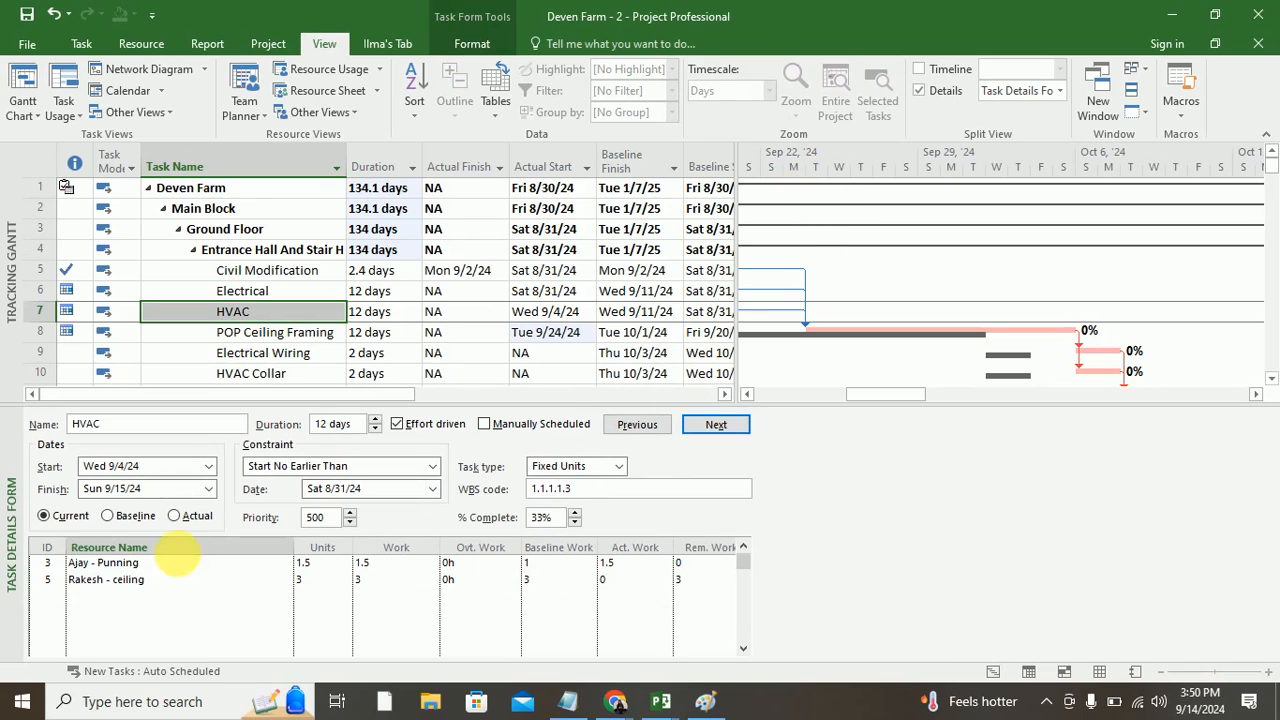
{"action": "right_click", "coordinate": [135, 577]}
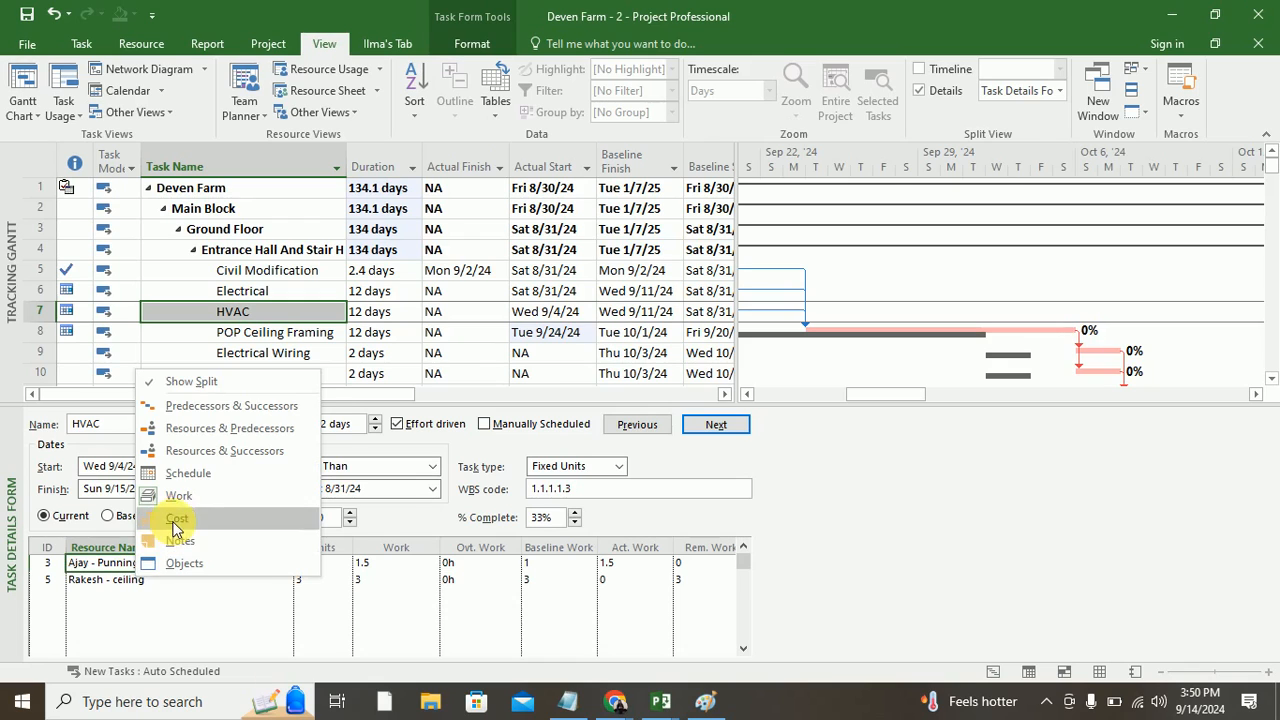
{"action": "left_click", "coordinate": [175, 524]}
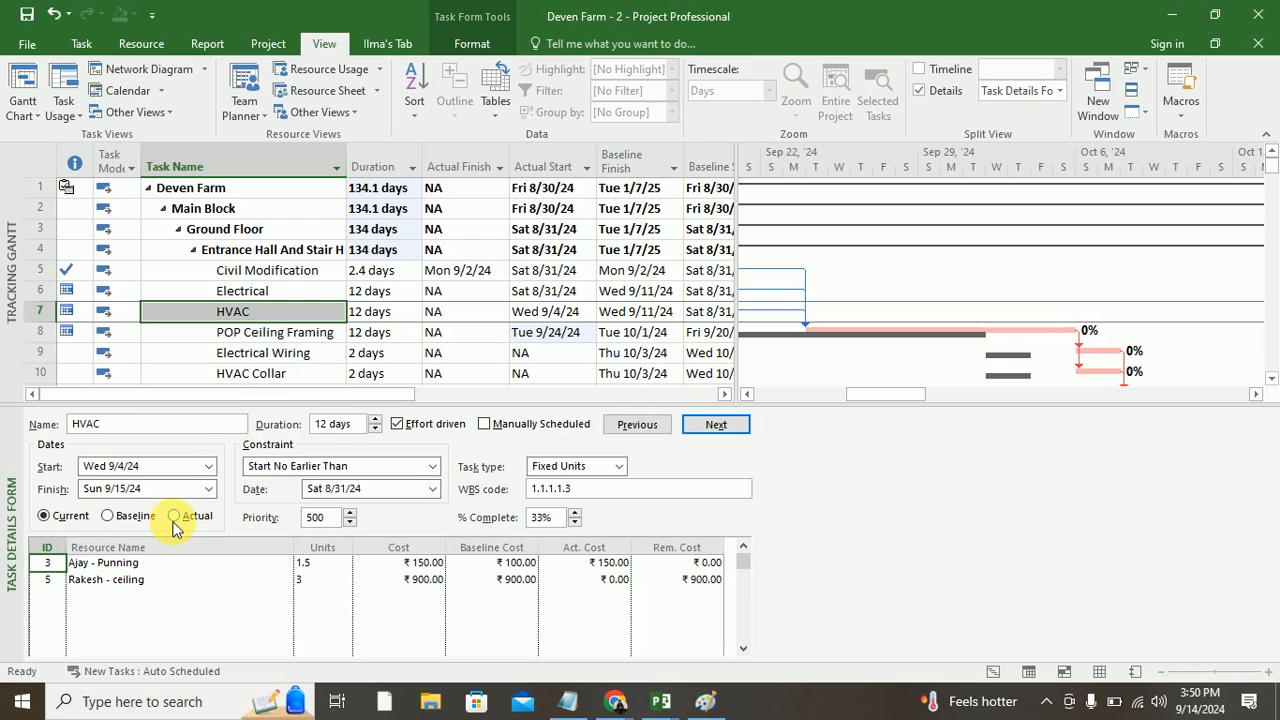
Step: Compare the baseline and actual costs of the punning and ceiling resources assigned to HVAC
{"action": "left_click", "coordinate": [517, 579]}
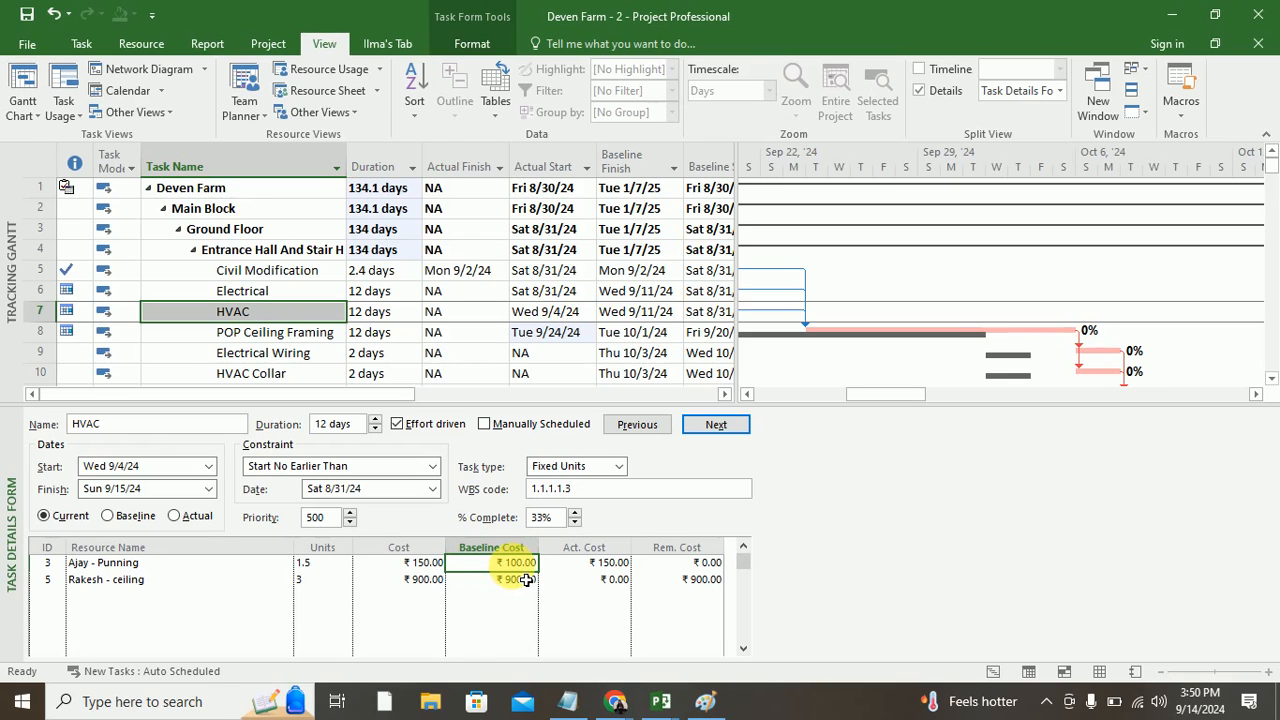
{"action": "left_click", "coordinate": [612, 564]}
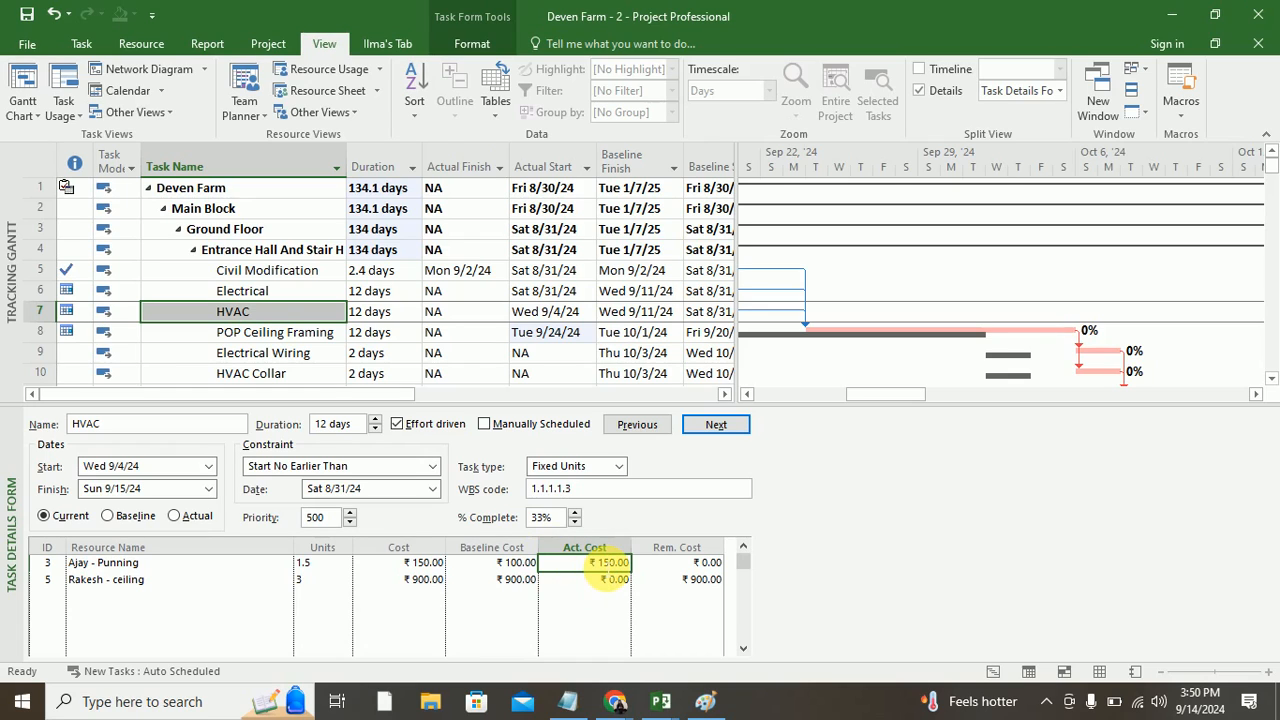
{"action": "left_click", "coordinate": [508, 584]}
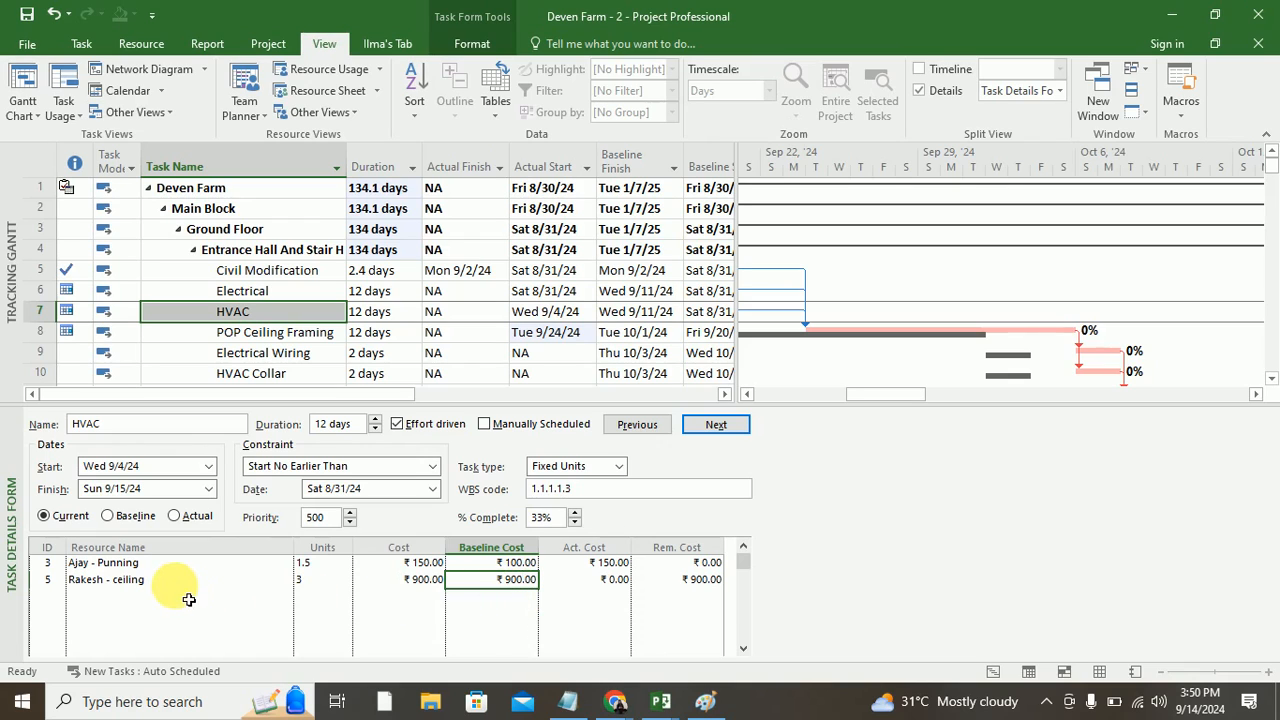
{"action": "left_click", "coordinate": [610, 590]}
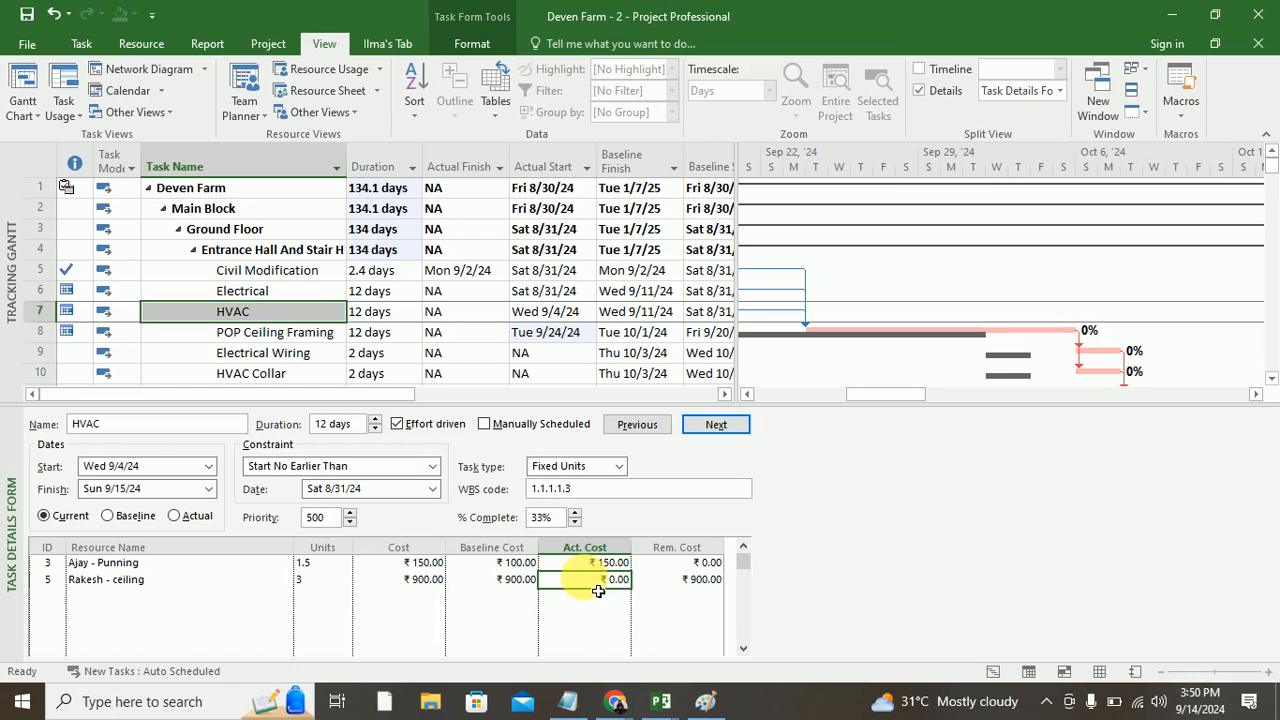
Step: Show HVAC's actual dates and view the Costs page of the ceiling resource's information, leaving it without changes
{"action": "left_click", "coordinate": [175, 516]}
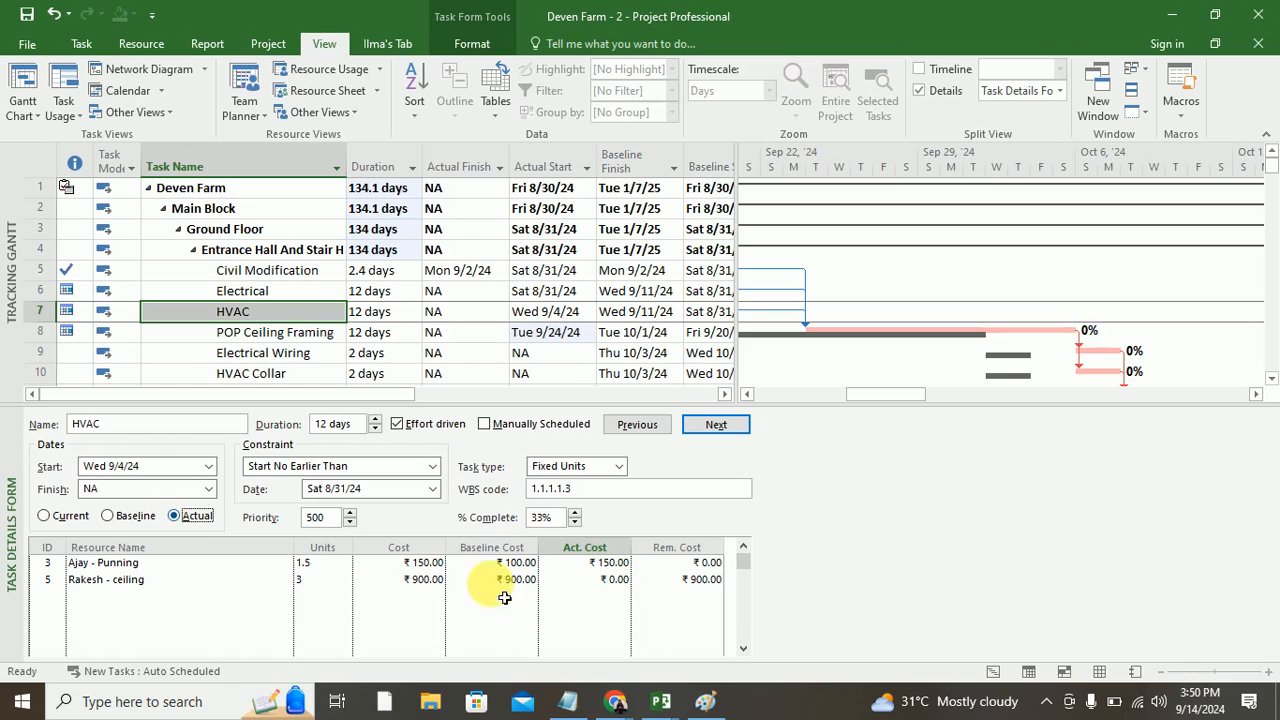
{"action": "left_click", "coordinate": [612, 597]}
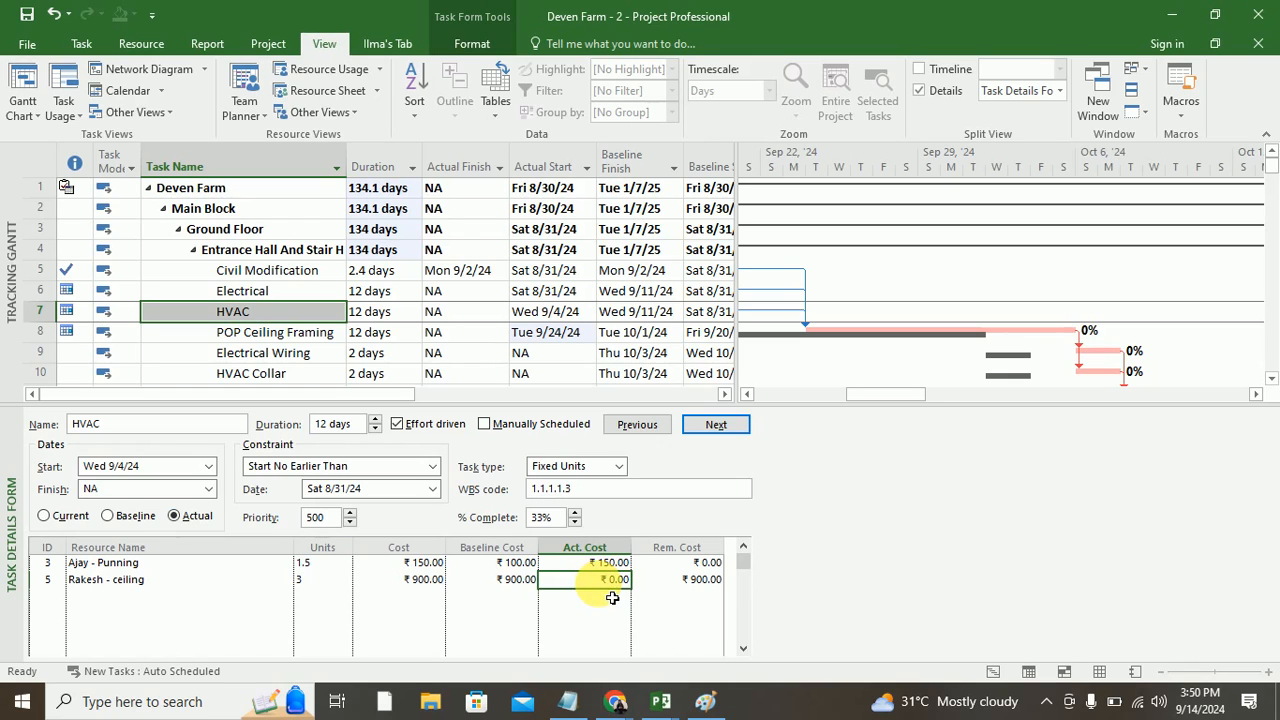
{"action": "left_click", "coordinate": [601, 579]}
{"action": "left_click", "coordinate": [601, 579]}
{"action": "left_click", "coordinate": [600, 580]}
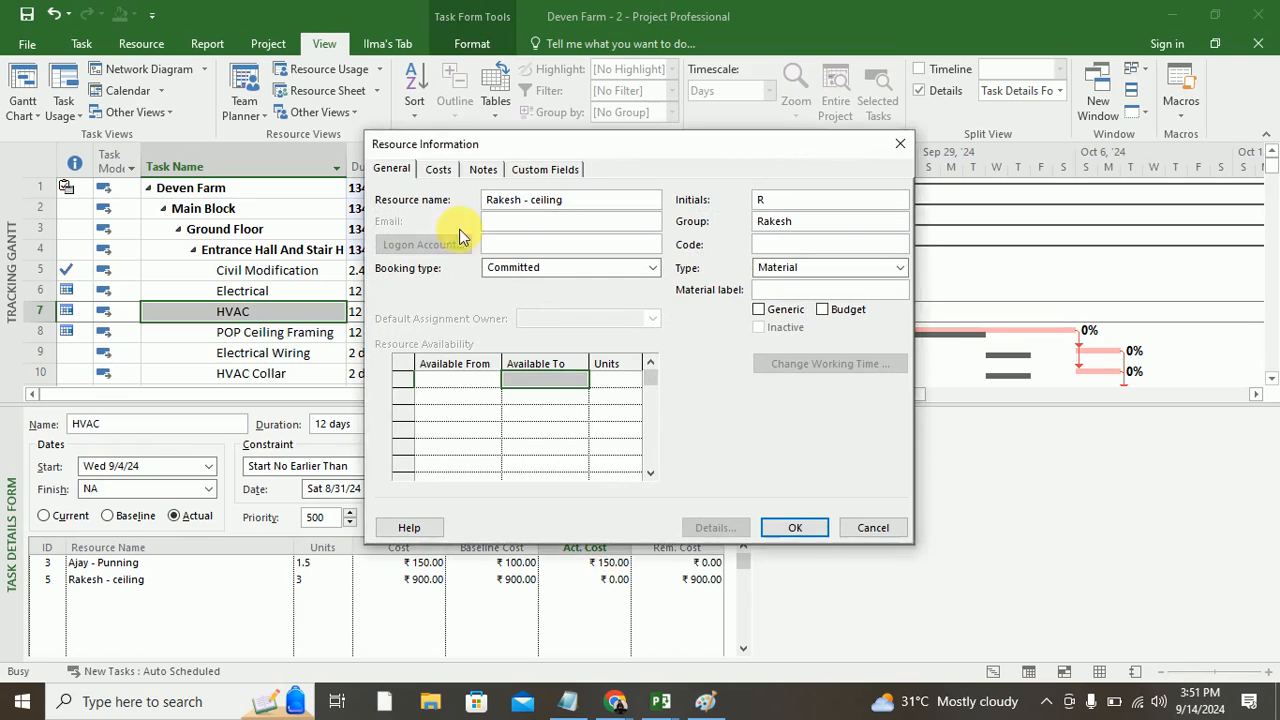
{"action": "left_click", "coordinate": [438, 169]}
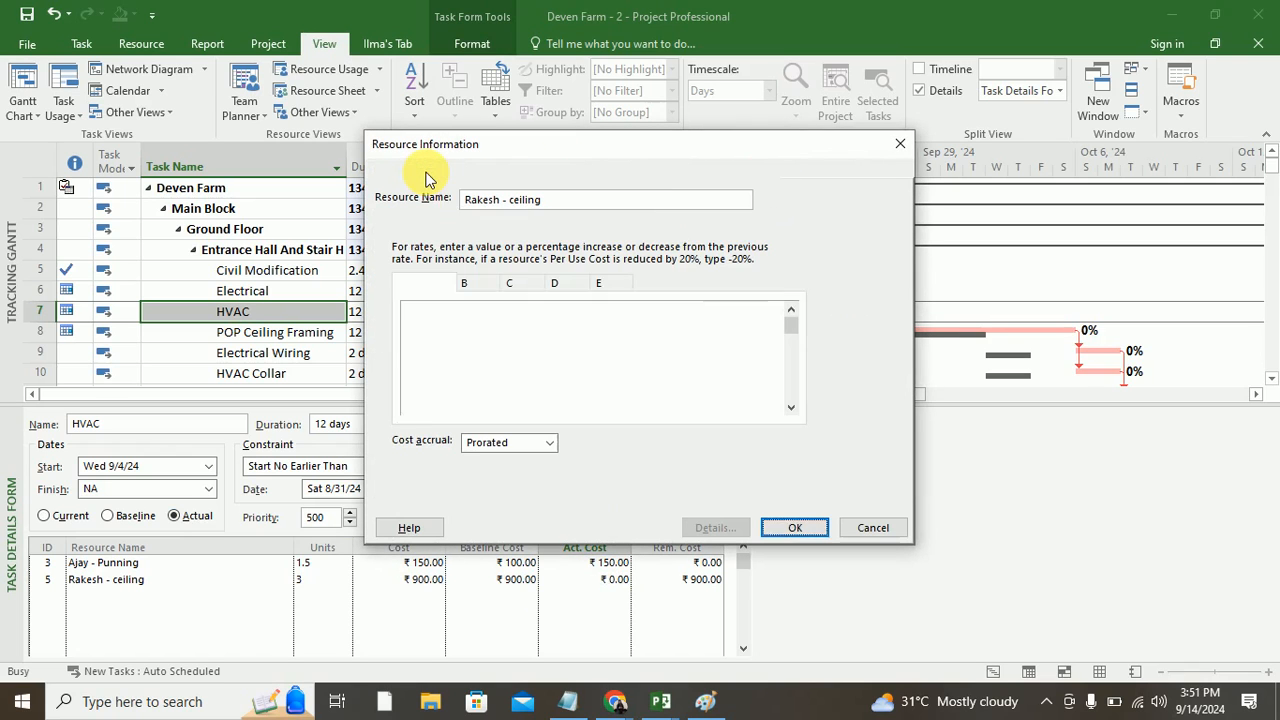
{"action": "left_click", "coordinate": [900, 145]}
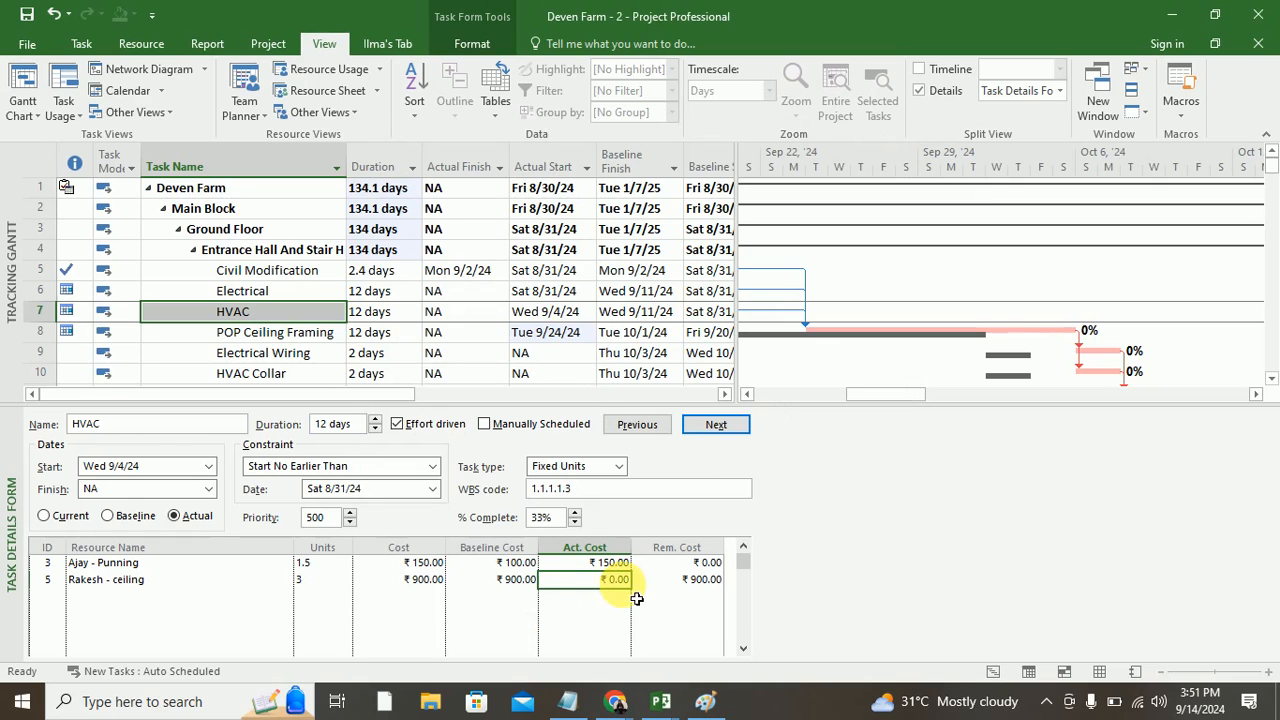
Step: Compare HVAC's baseline, current and actual dates, ending with actual dates and the ceiling resource's actual cost
{"action": "left_click", "coordinate": [108, 516]}
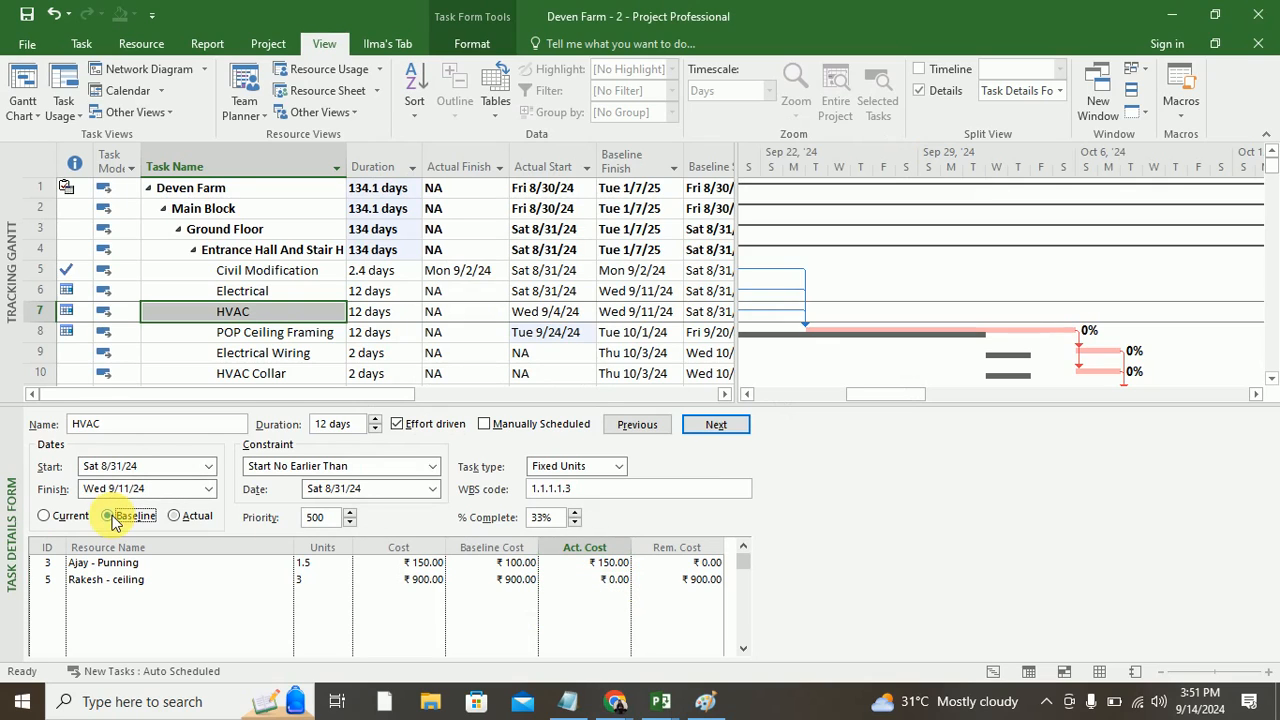
{"action": "left_click", "coordinate": [45, 516]}
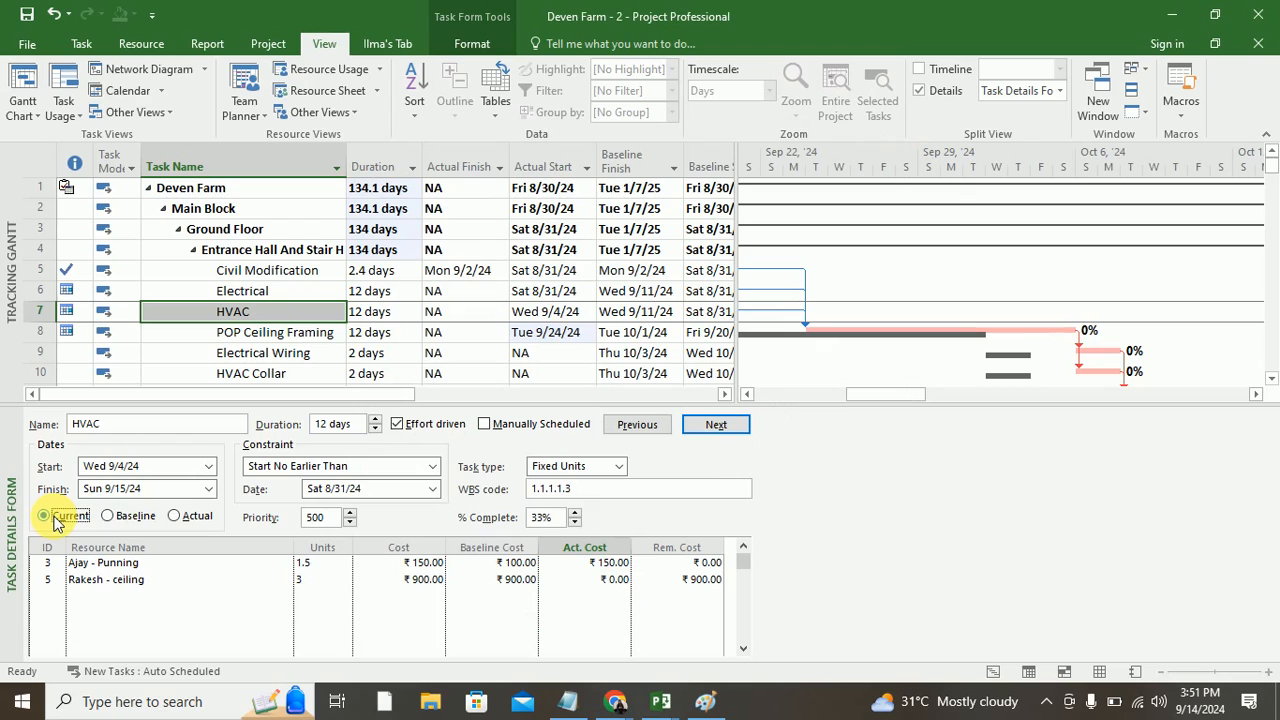
{"action": "left_click", "coordinate": [200, 518]}
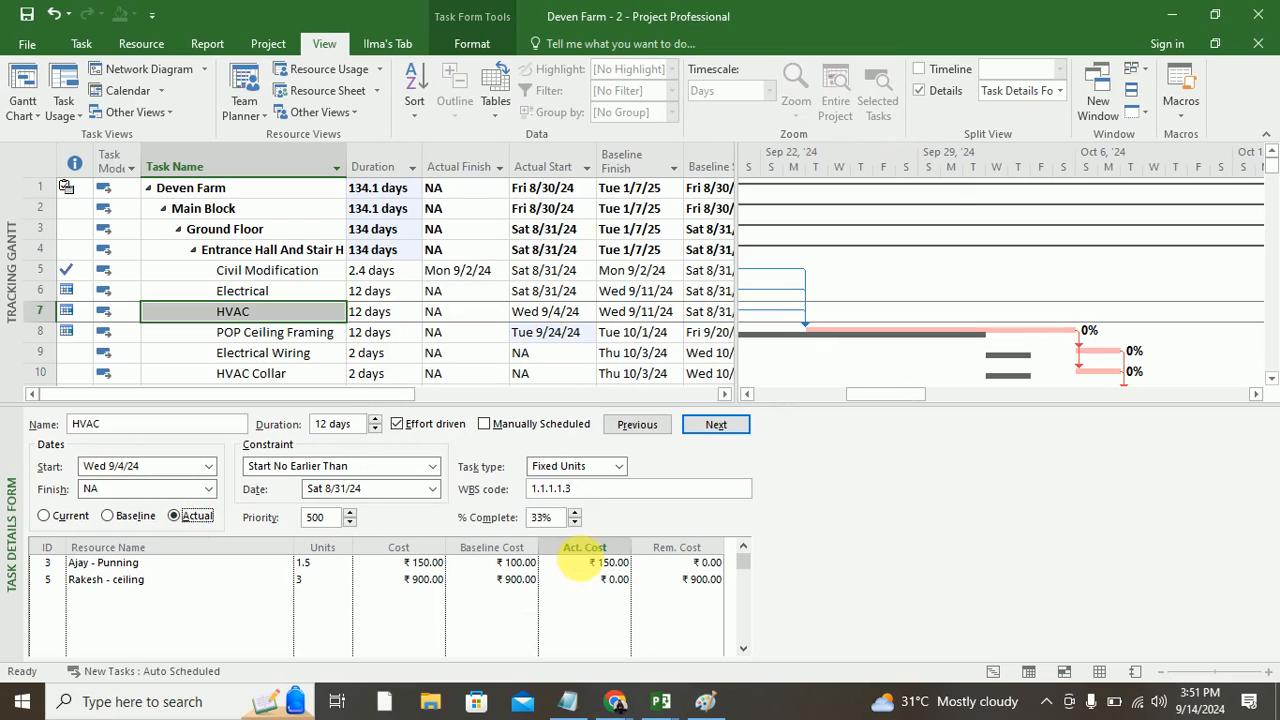
{"action": "left_click", "coordinate": [600, 584]}
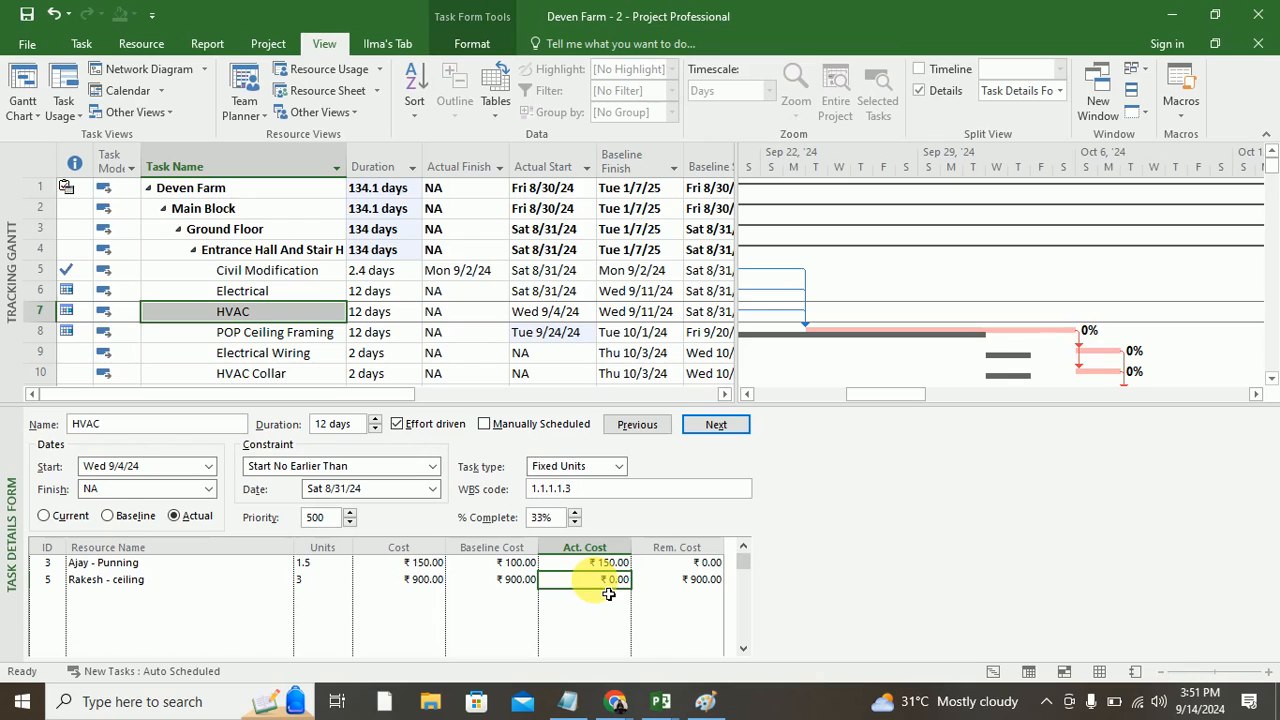
Step: Review HVAC's task type choices, keeping Fixed Units, and check the ceiling resource's cost rates and notes
{"action": "left_click", "coordinate": [619, 467]}
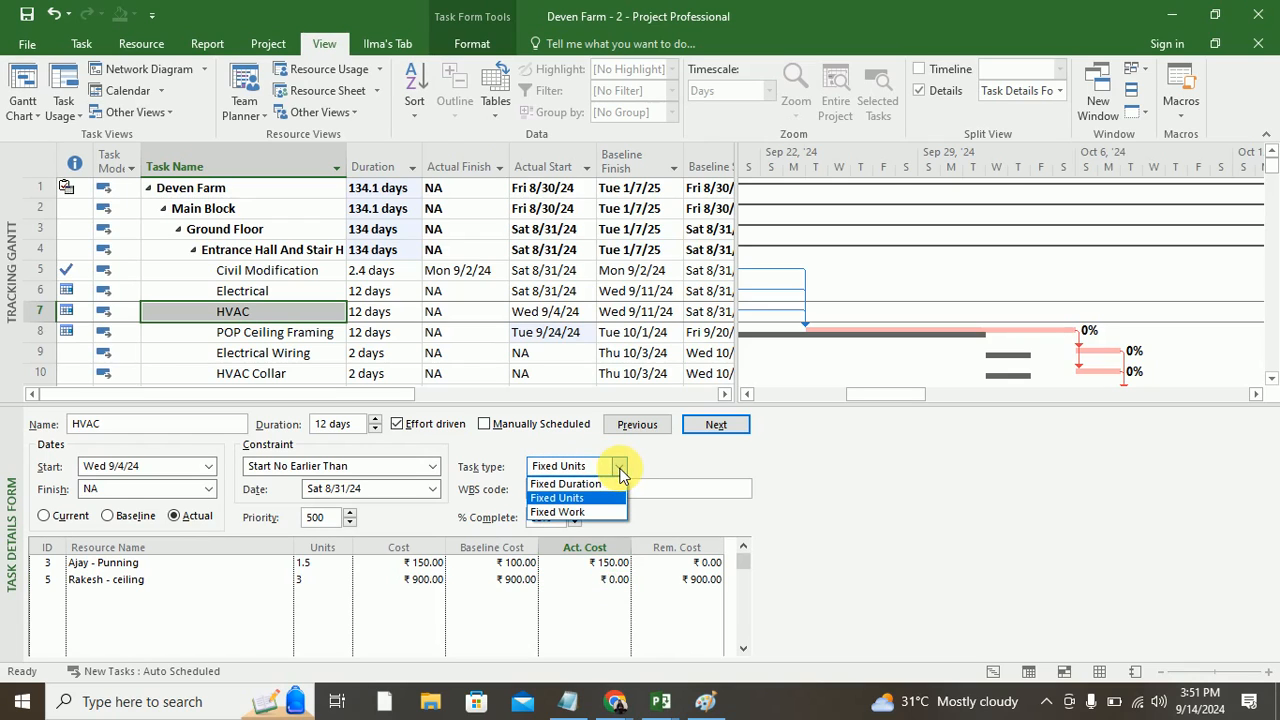
{"action": "left_click", "coordinate": [562, 497]}
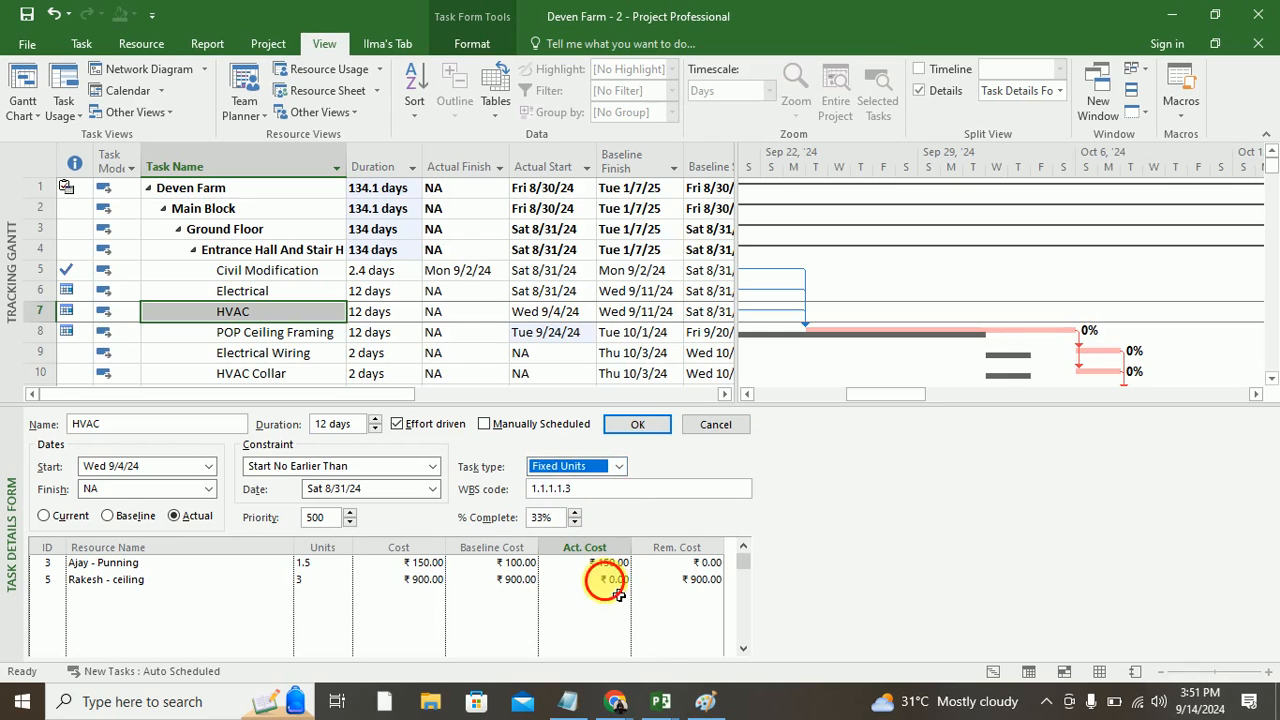
{"action": "left_click", "coordinate": [617, 585]}
{"action": "left_click", "coordinate": [688, 582]}
{"action": "left_click", "coordinate": [597, 580]}
{"action": "double_click", "coordinate": [597, 580]}
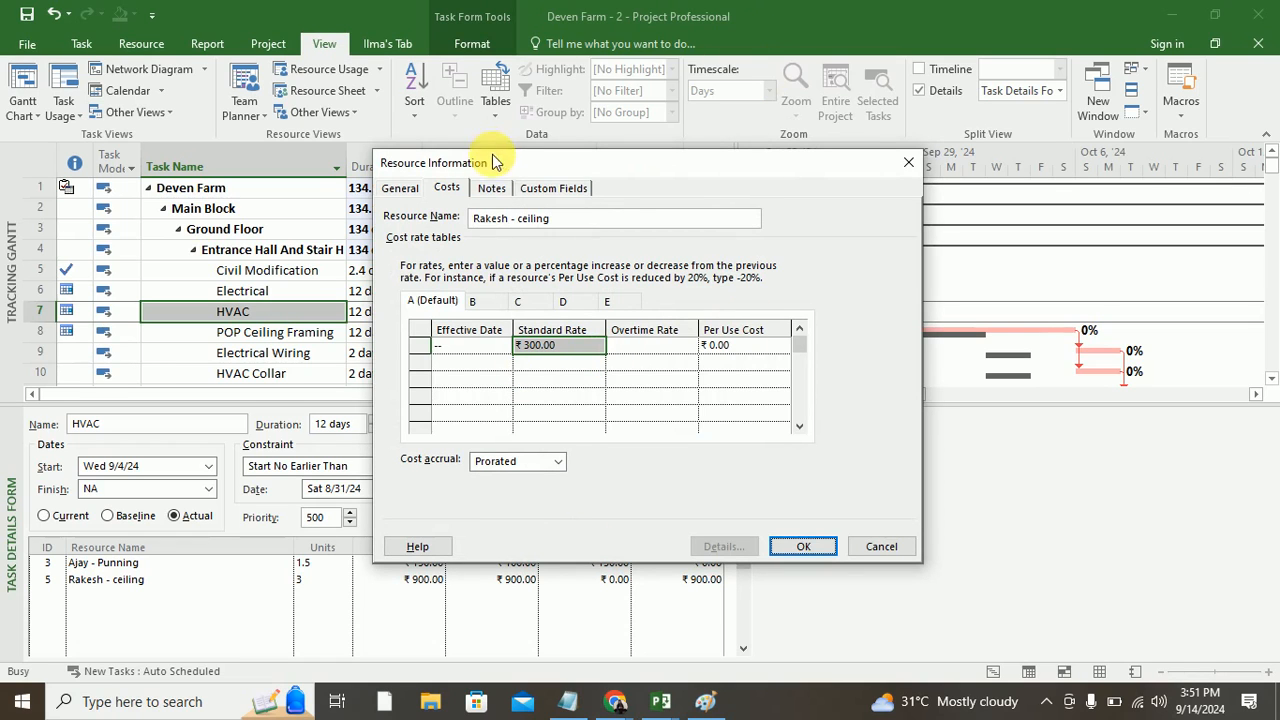
{"action": "left_click", "coordinate": [490, 189]}
{"action": "left_click", "coordinate": [904, 146]}
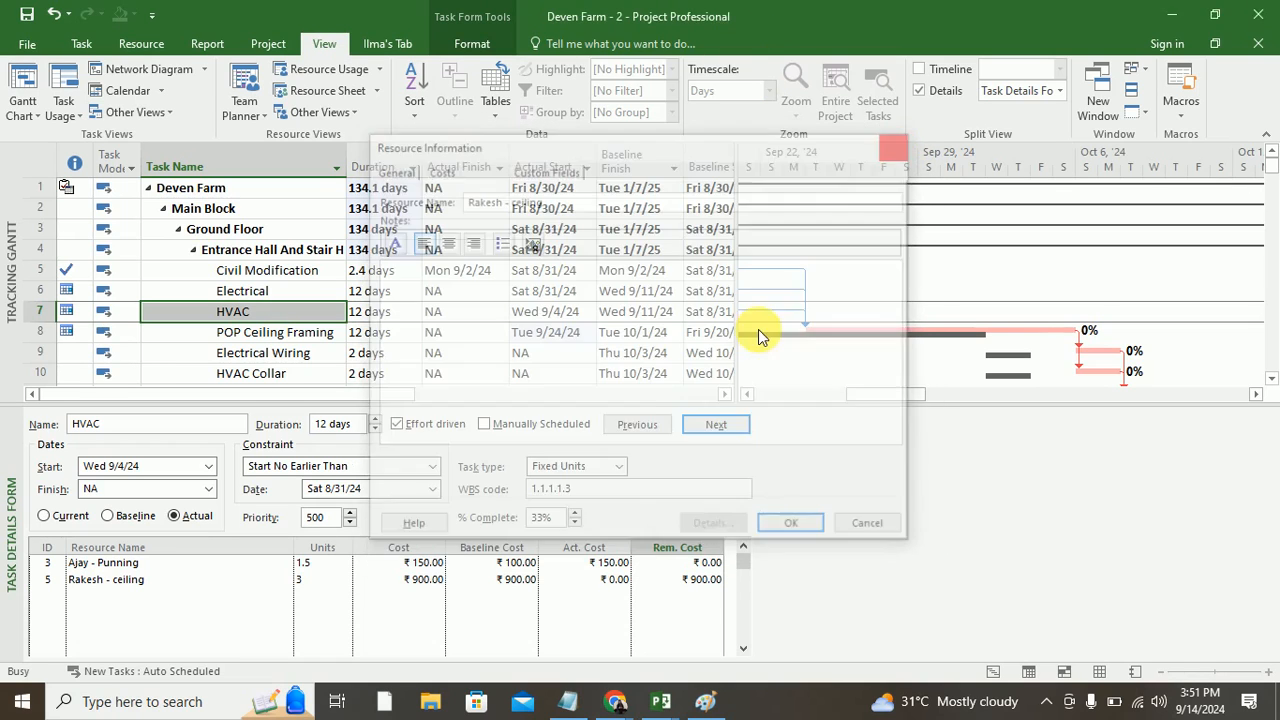
Step: Recheck HVAC's task type with Fixed Units kept, and examine the ceiling resource's actual cost and units
{"action": "left_click", "coordinate": [612, 469]}
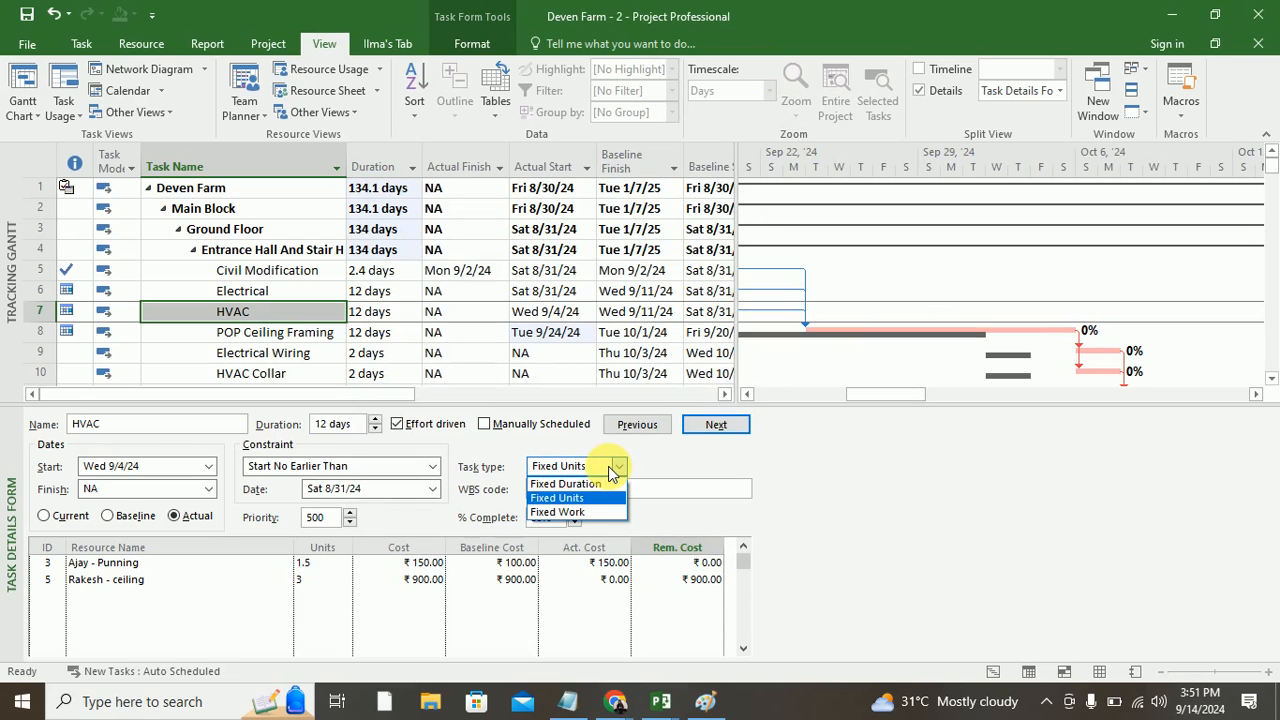
{"action": "left_click", "coordinate": [571, 500]}
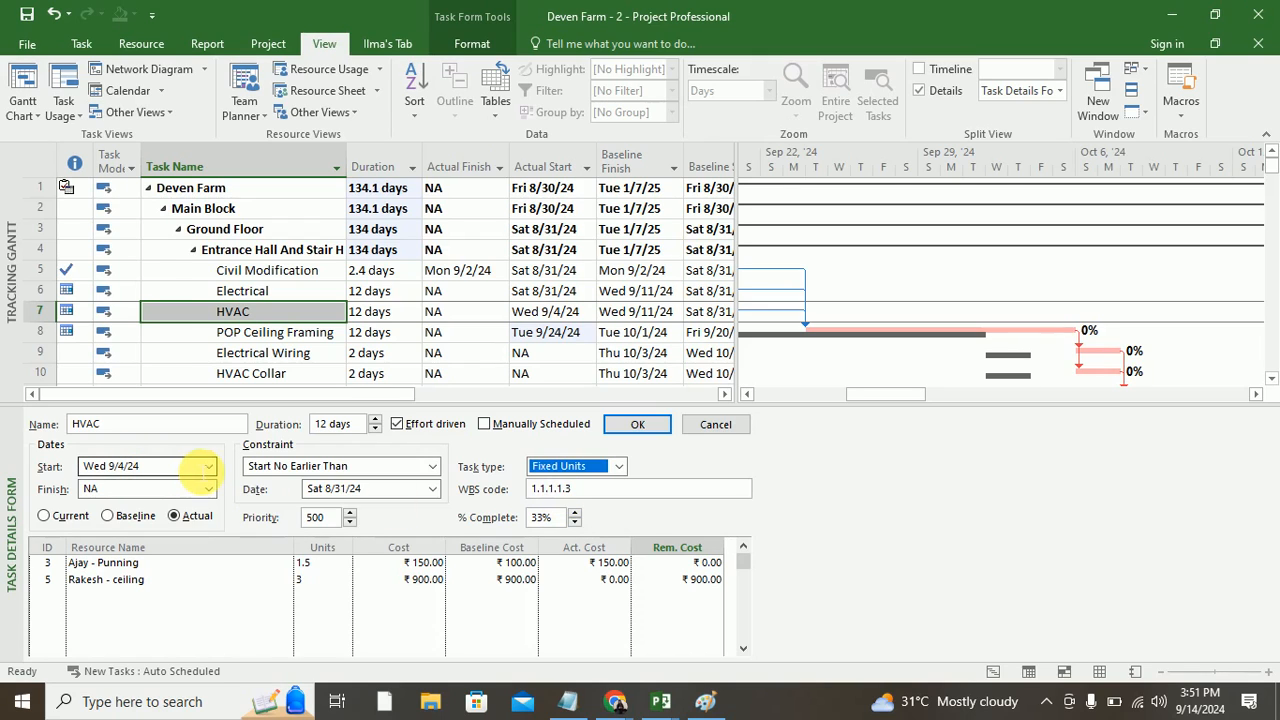
{"action": "left_click", "coordinate": [580, 580]}
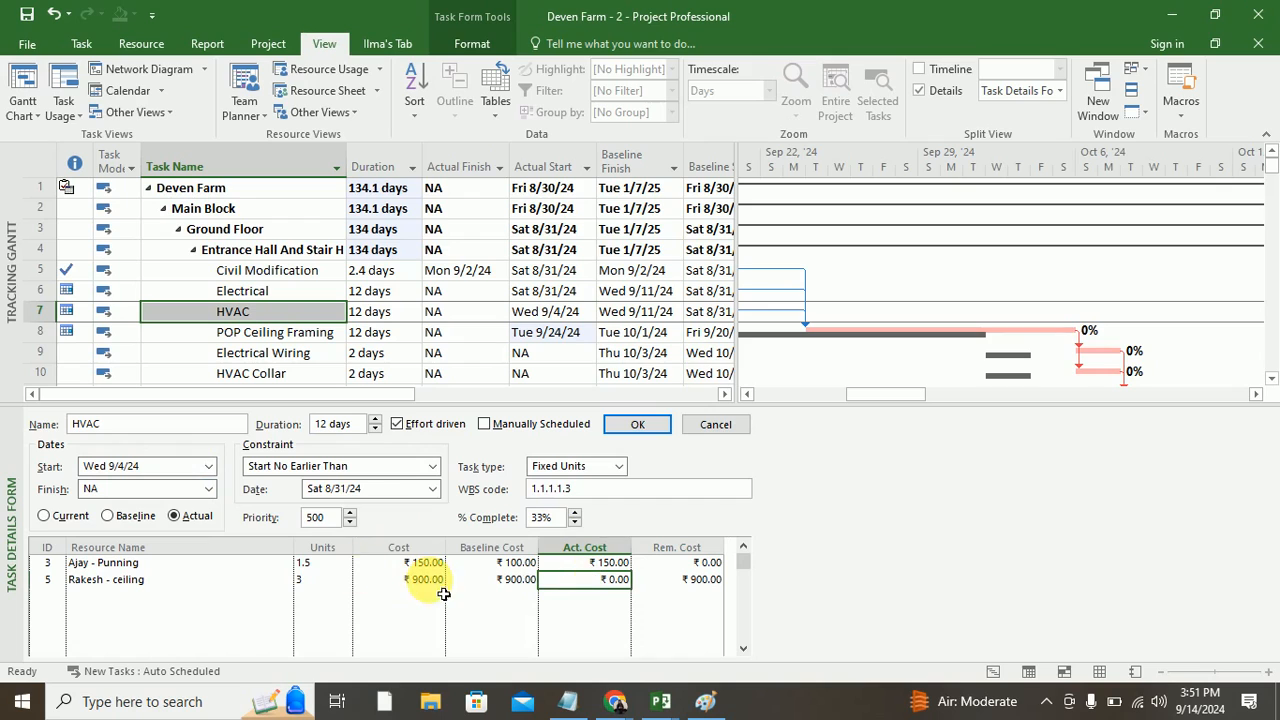
{"action": "left_click", "coordinate": [346, 580]}
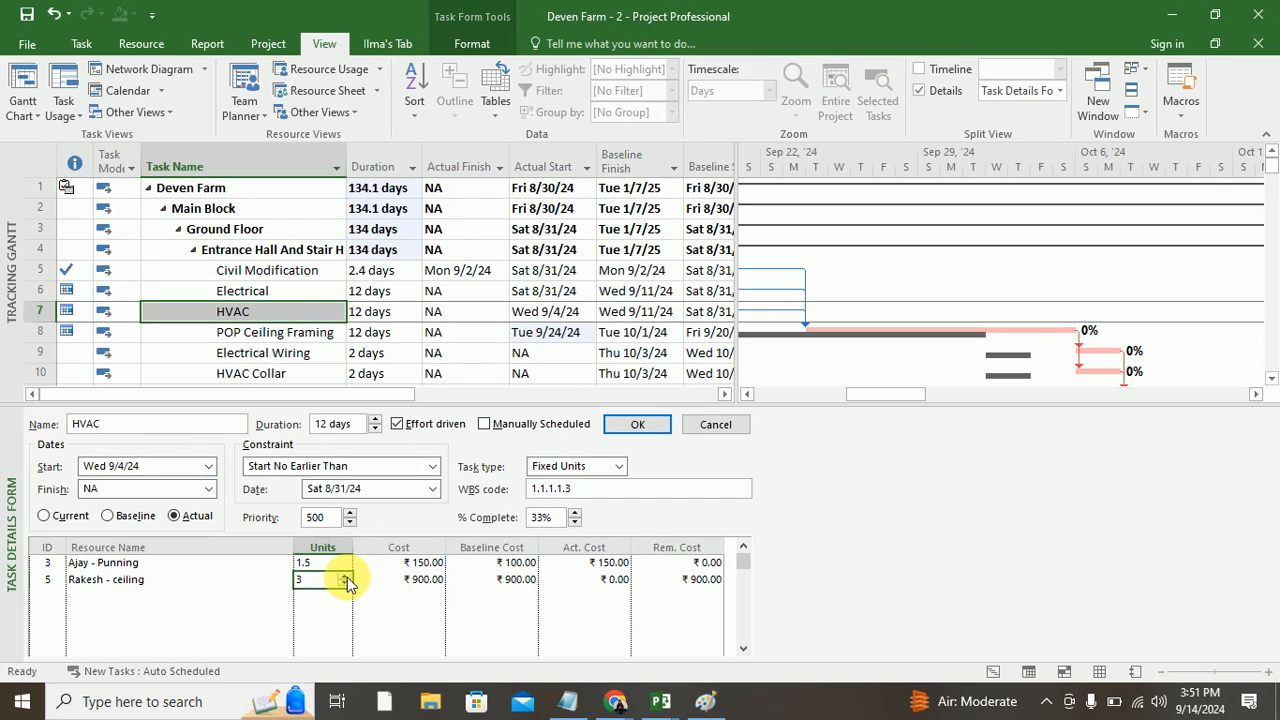
Step: Show HVAC's work details and set the ceiling resource's actual work to 1
{"action": "right_click", "coordinate": [194, 598]}
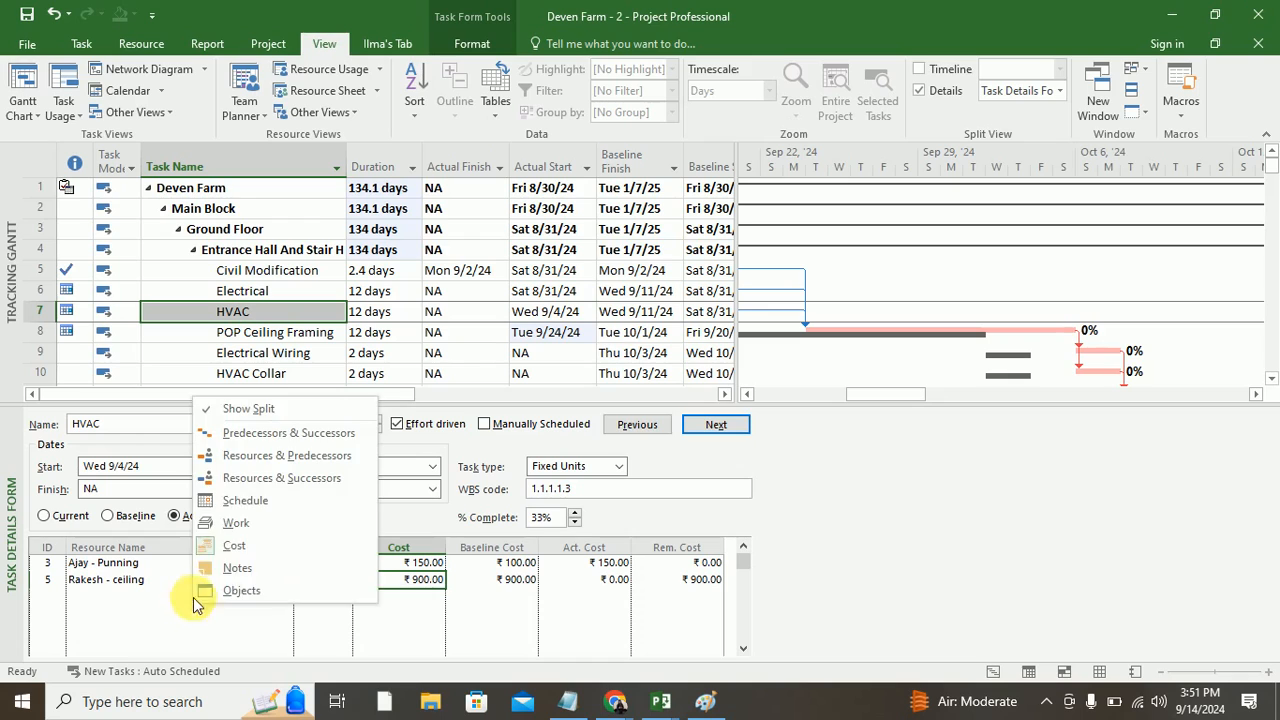
{"action": "left_click", "coordinate": [228, 528]}
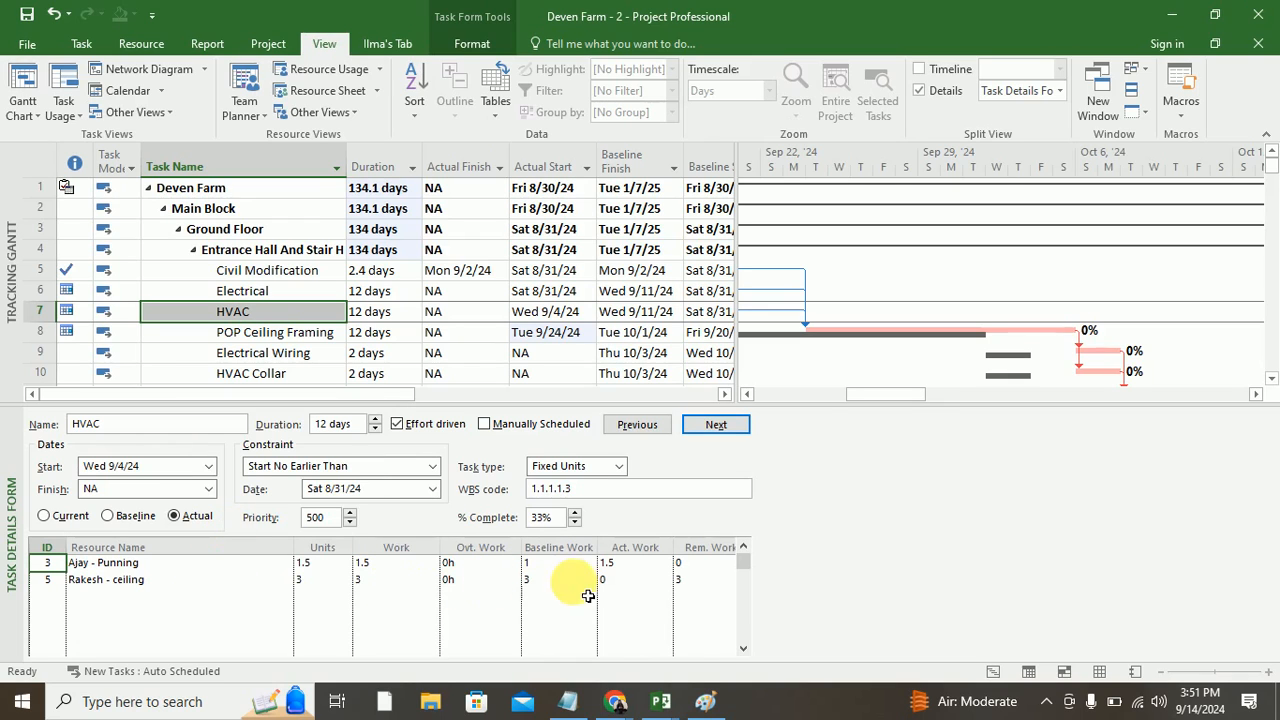
{"action": "left_click", "coordinate": [635, 582]}
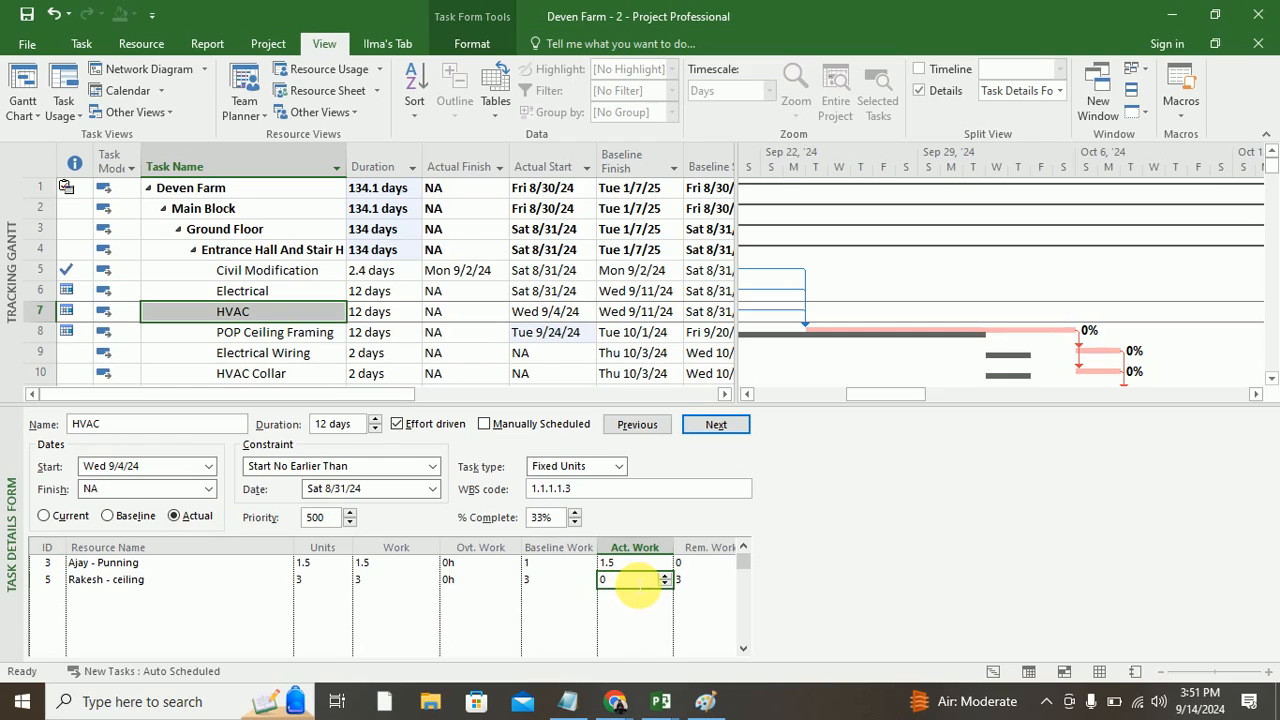
{"action": "type", "text": "1"}
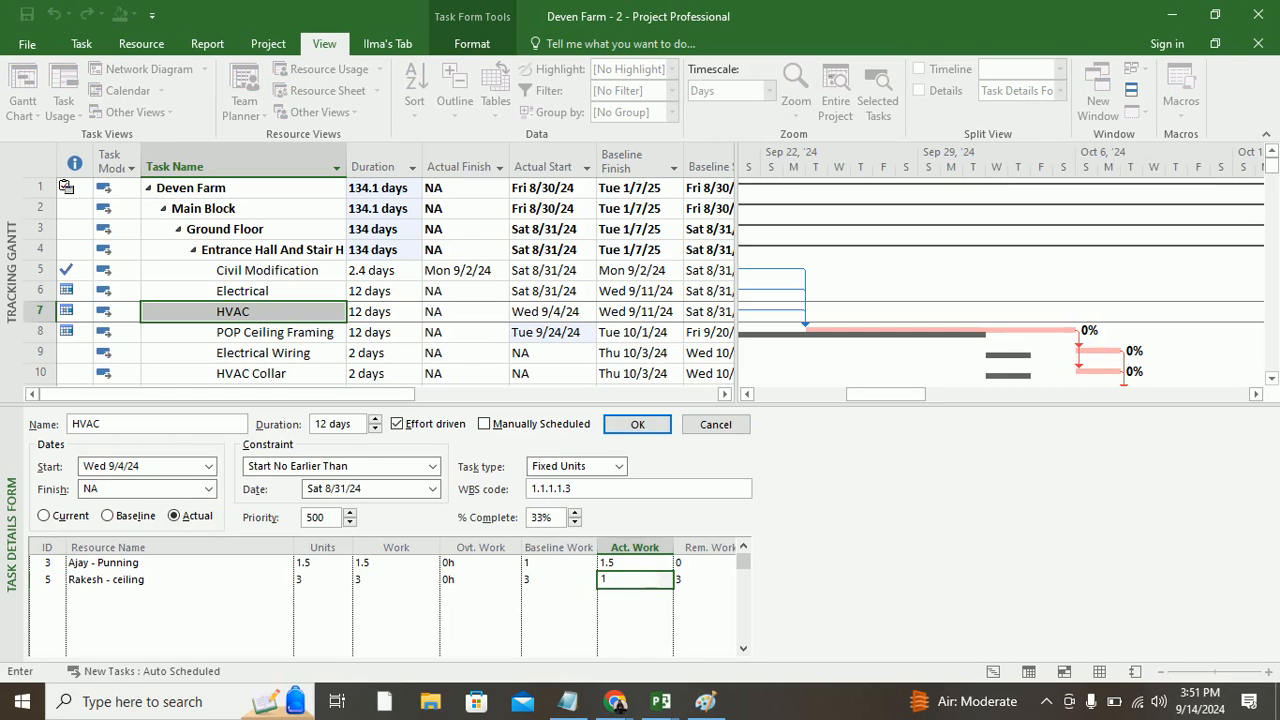
{"action": "key", "text": "Return"}
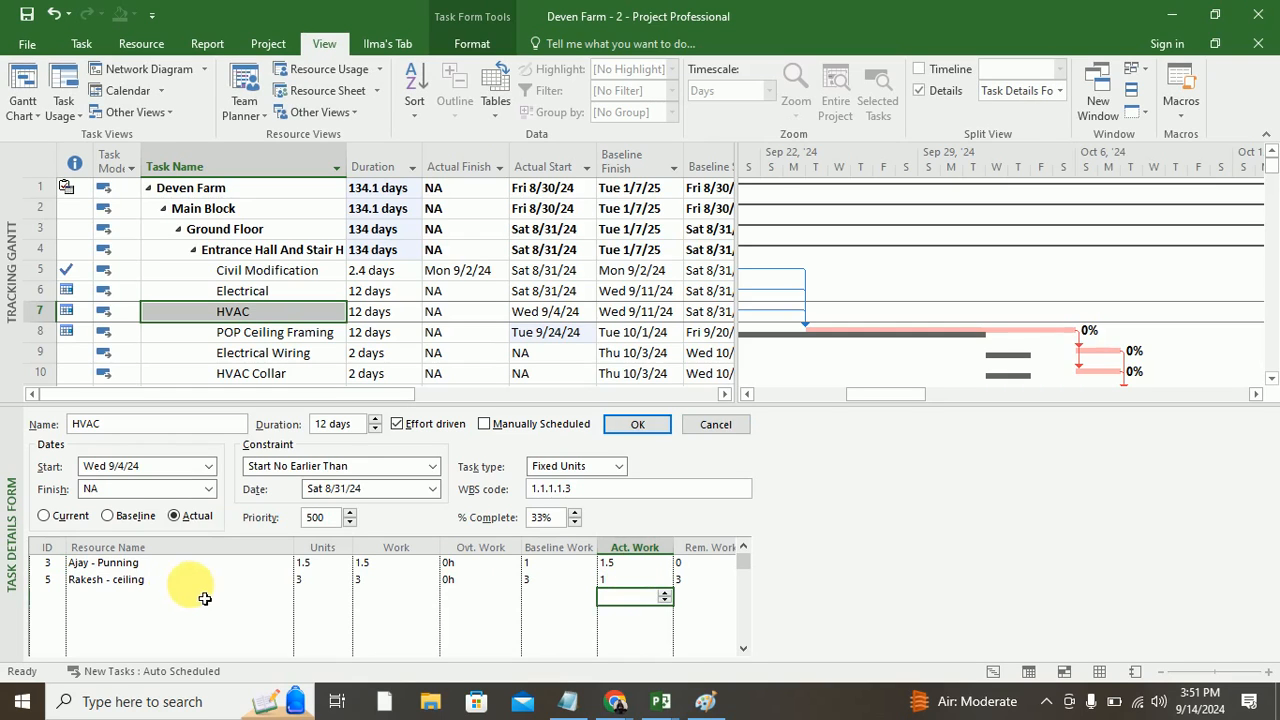
{"action": "left_click", "coordinate": [620, 581]}
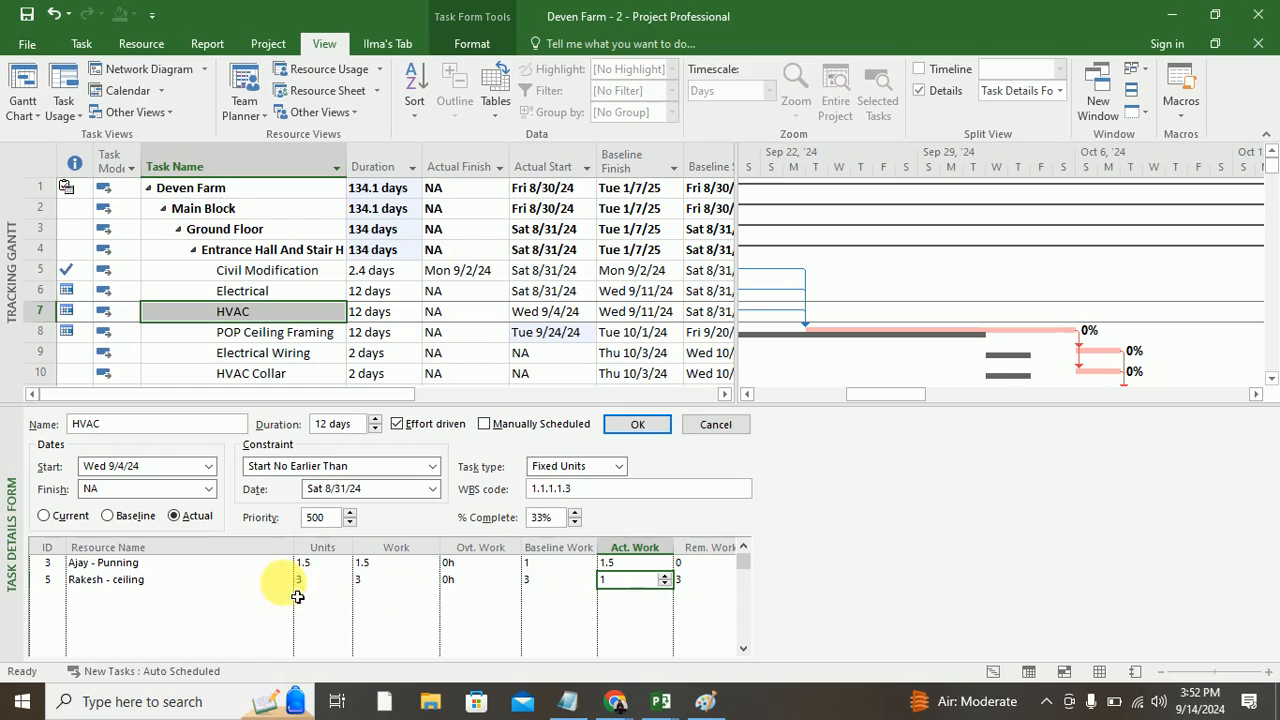
{"action": "right_click", "coordinate": [212, 597]}
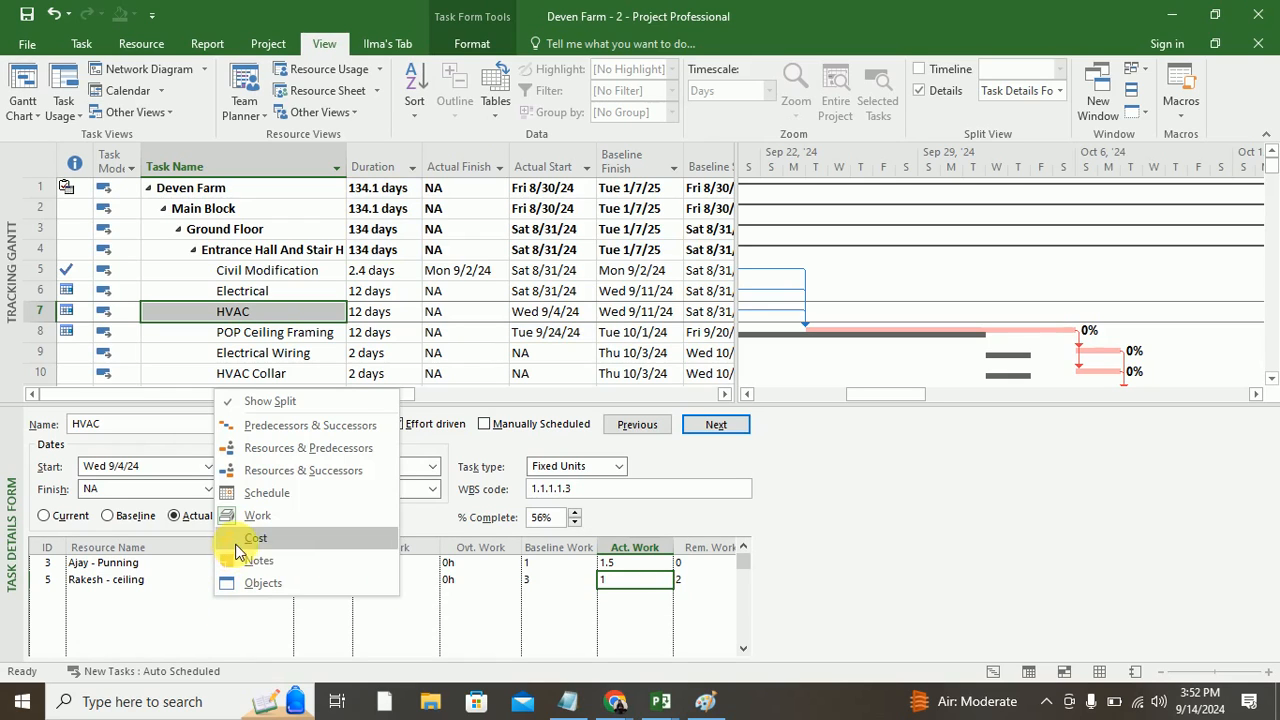
{"action": "left_click", "coordinate": [610, 566]}
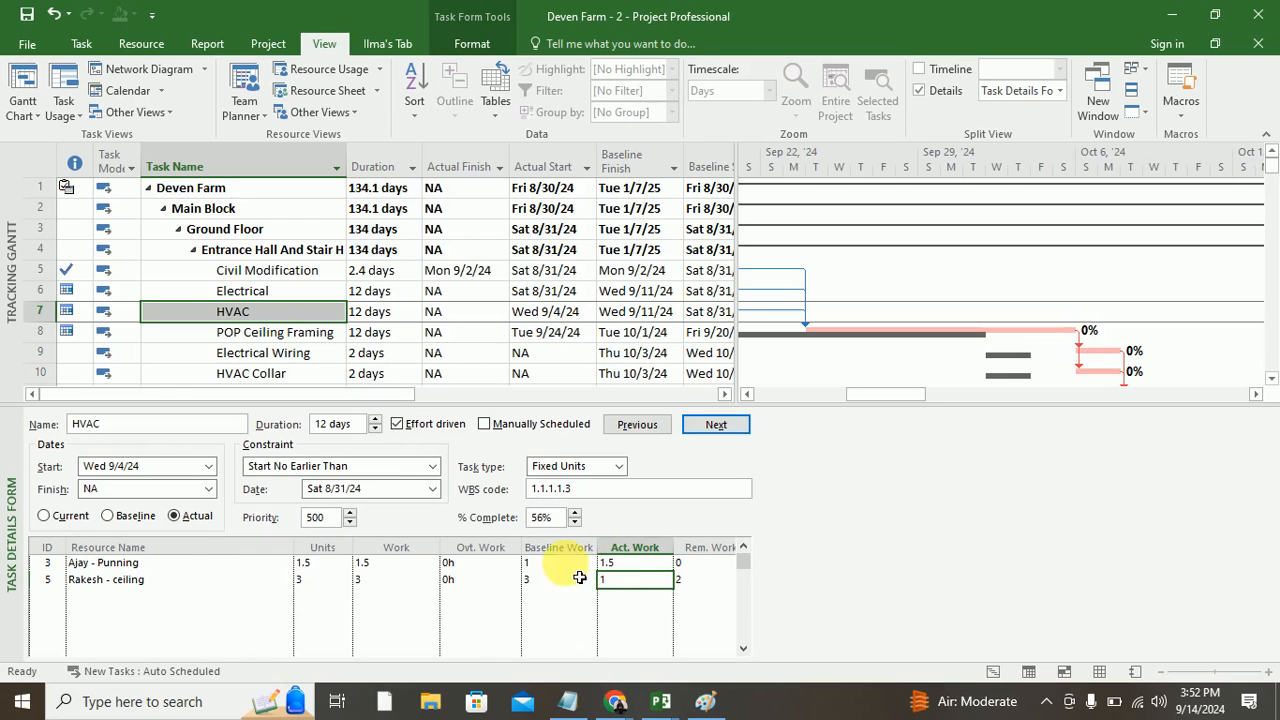
Step: Set the ceiling resource's actual work on HVAC to 3 and switch the resource details to costs
{"action": "left_click", "coordinate": [220, 563]}
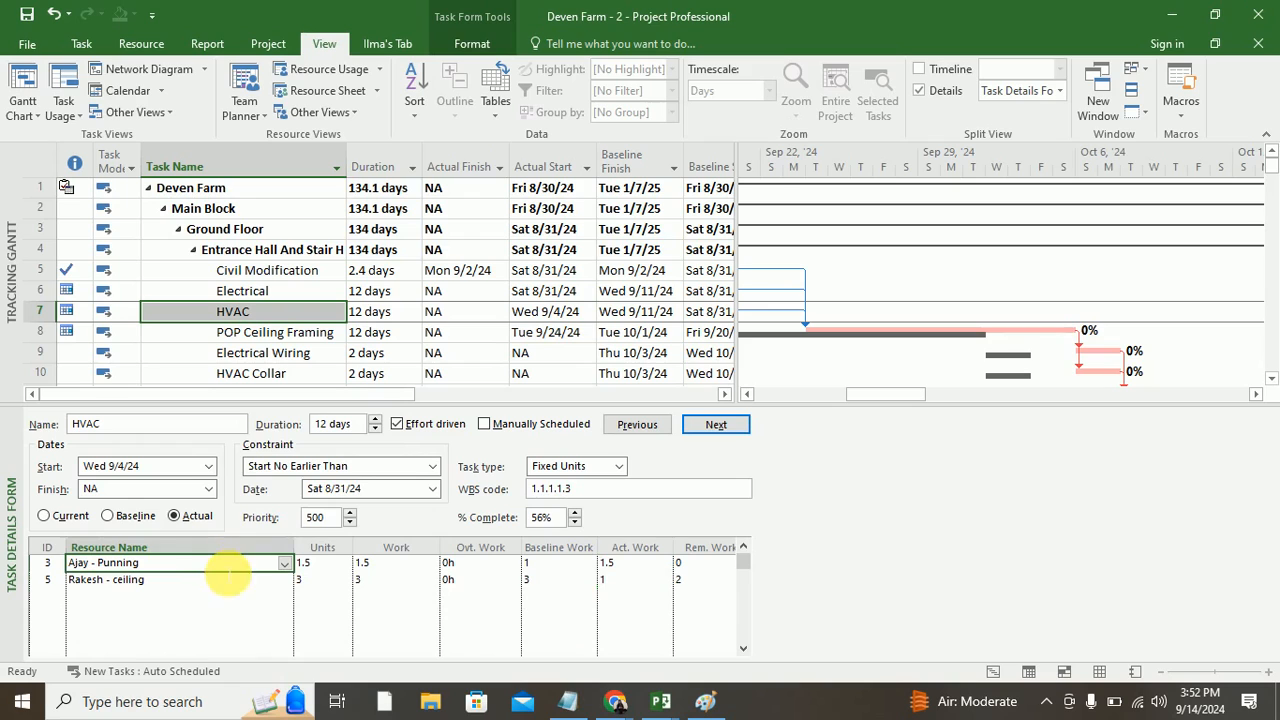
{"action": "left_click", "coordinate": [531, 580]}
{"action": "left_click", "coordinate": [620, 580]}
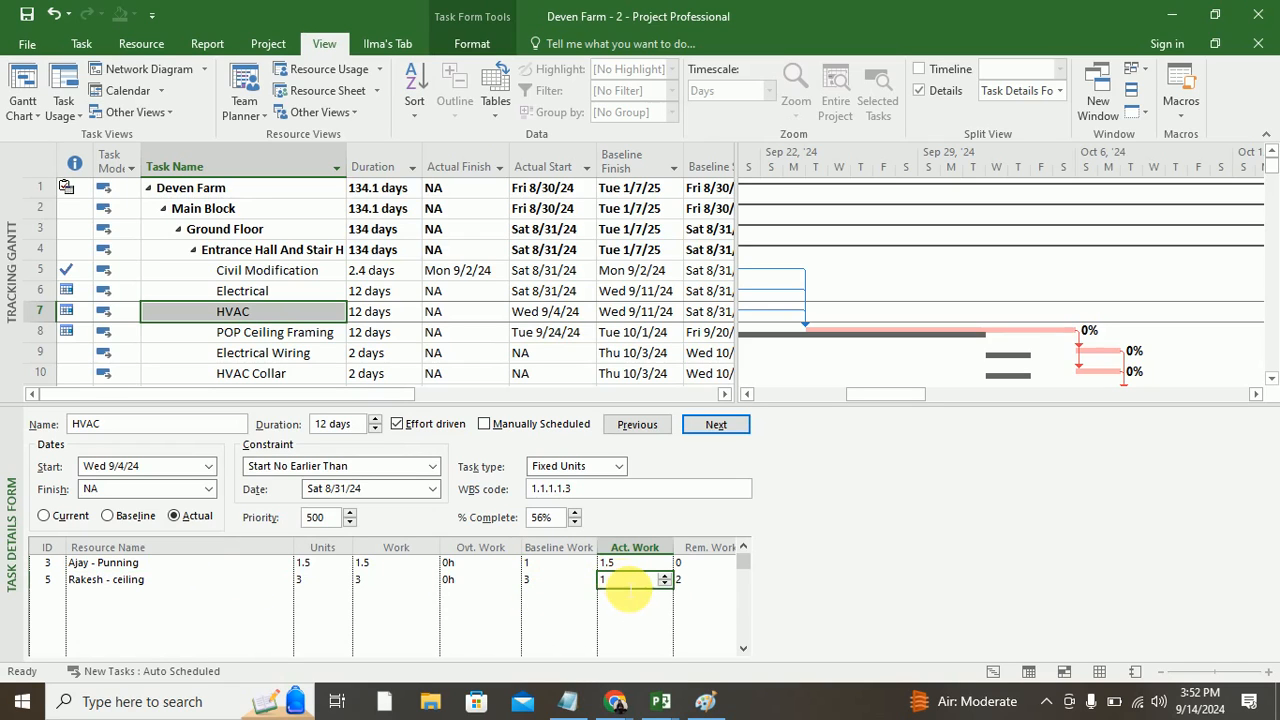
{"action": "type", "text": "4"}
{"action": "key", "text": "BackSpace"}
{"action": "type", "text": "3"}
{"action": "key", "text": "Return"}
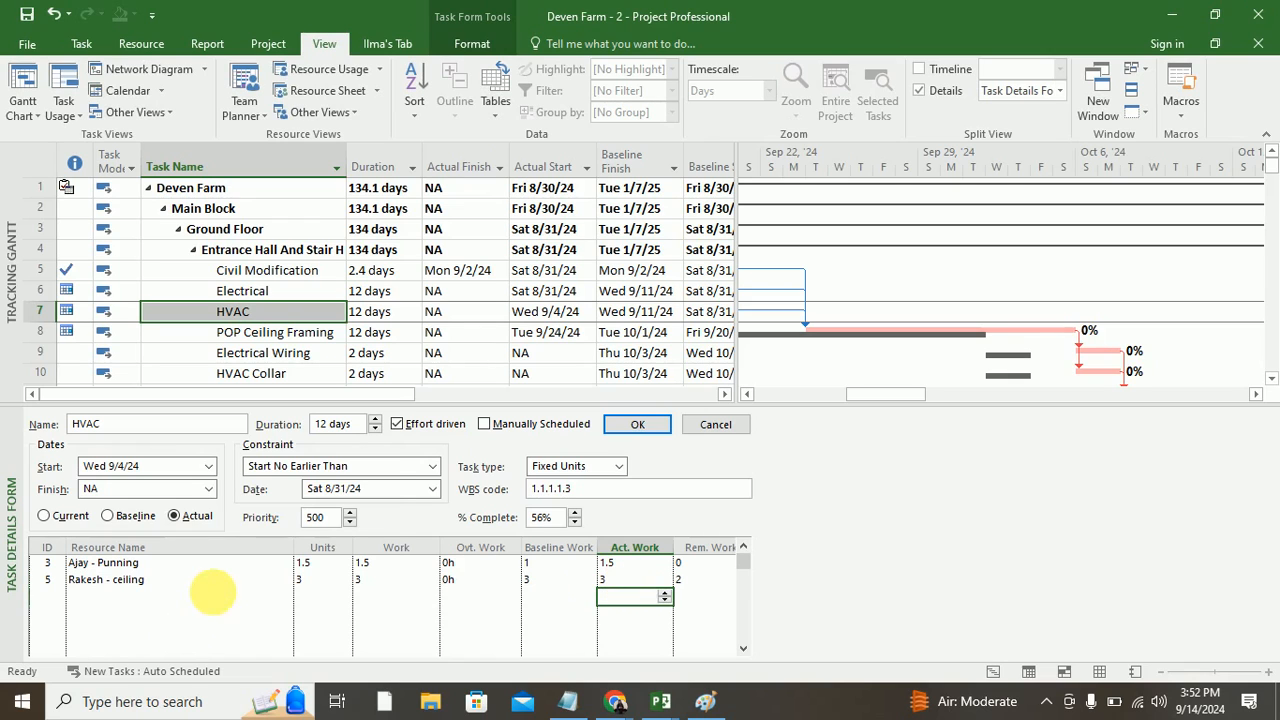
{"action": "right_click", "coordinate": [232, 600]}
{"action": "left_click", "coordinate": [262, 541]}
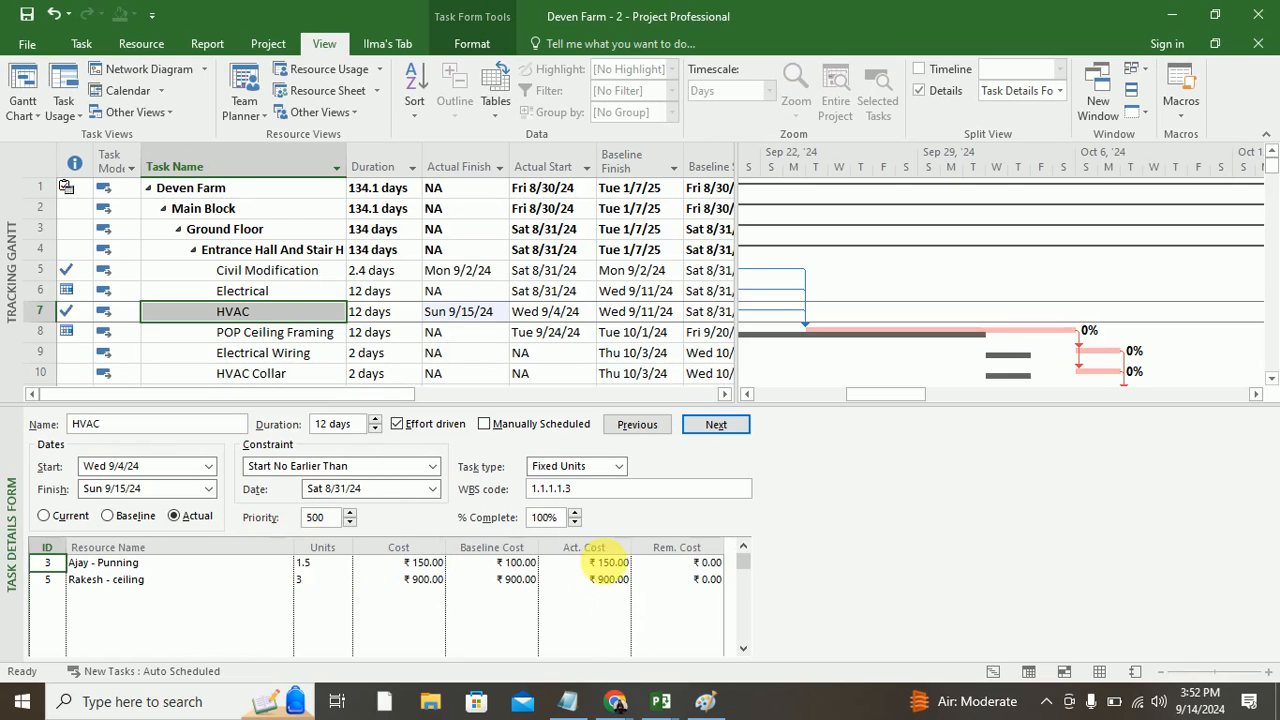
Step: Check the ceiling resource's standard rate in its cost rate table, leaving the information without changes
{"action": "left_click", "coordinate": [590, 582]}
{"action": "double_click", "coordinate": [592, 585]}
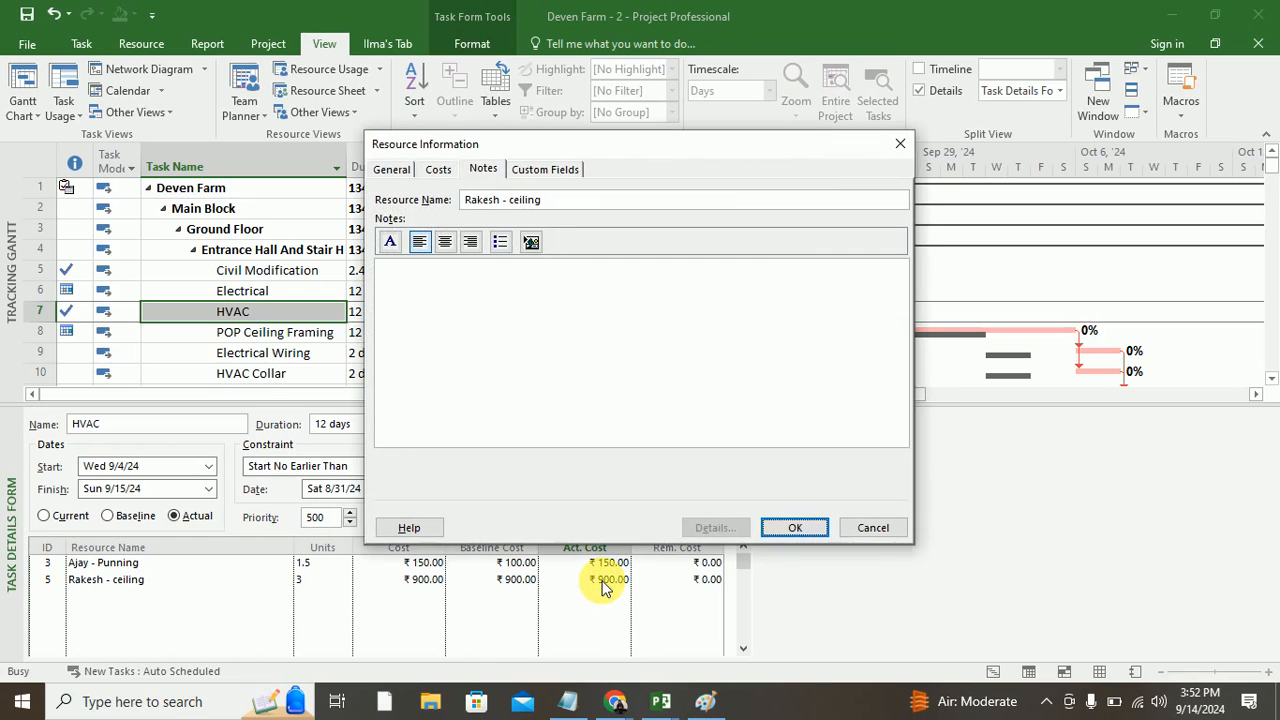
{"action": "left_click", "coordinate": [437, 170]}
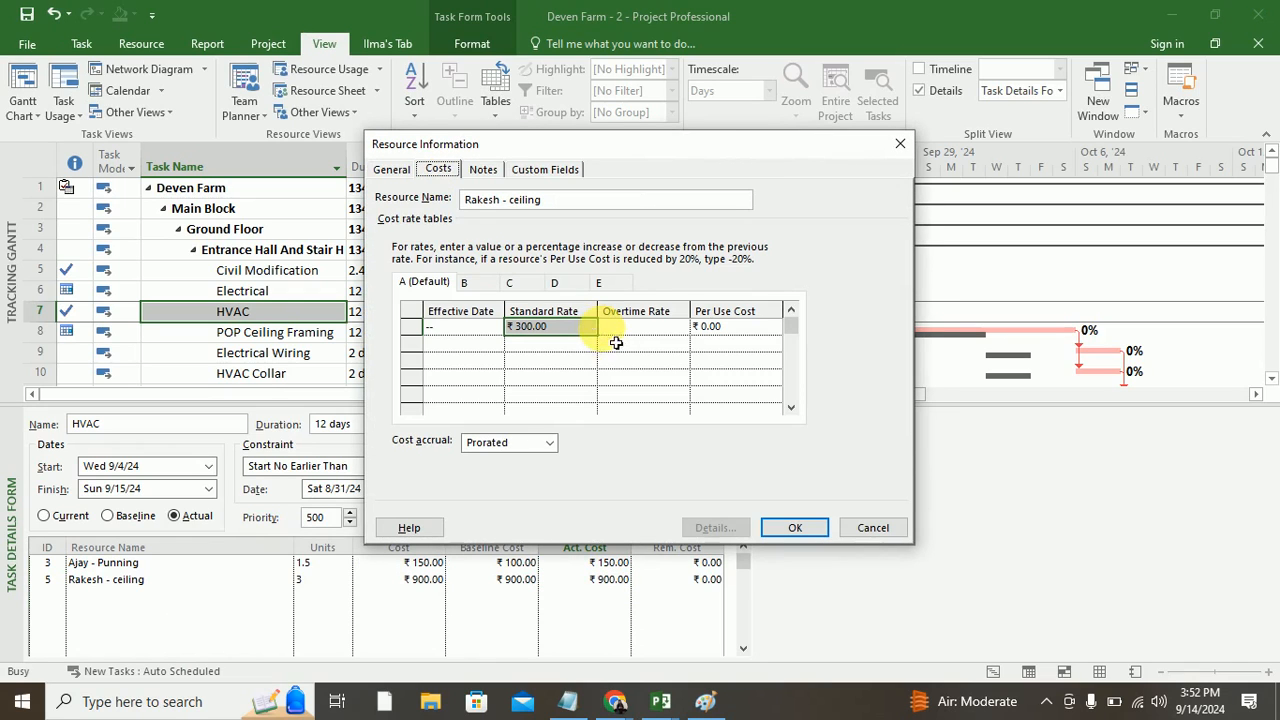
{"action": "left_click", "coordinate": [893, 146]}
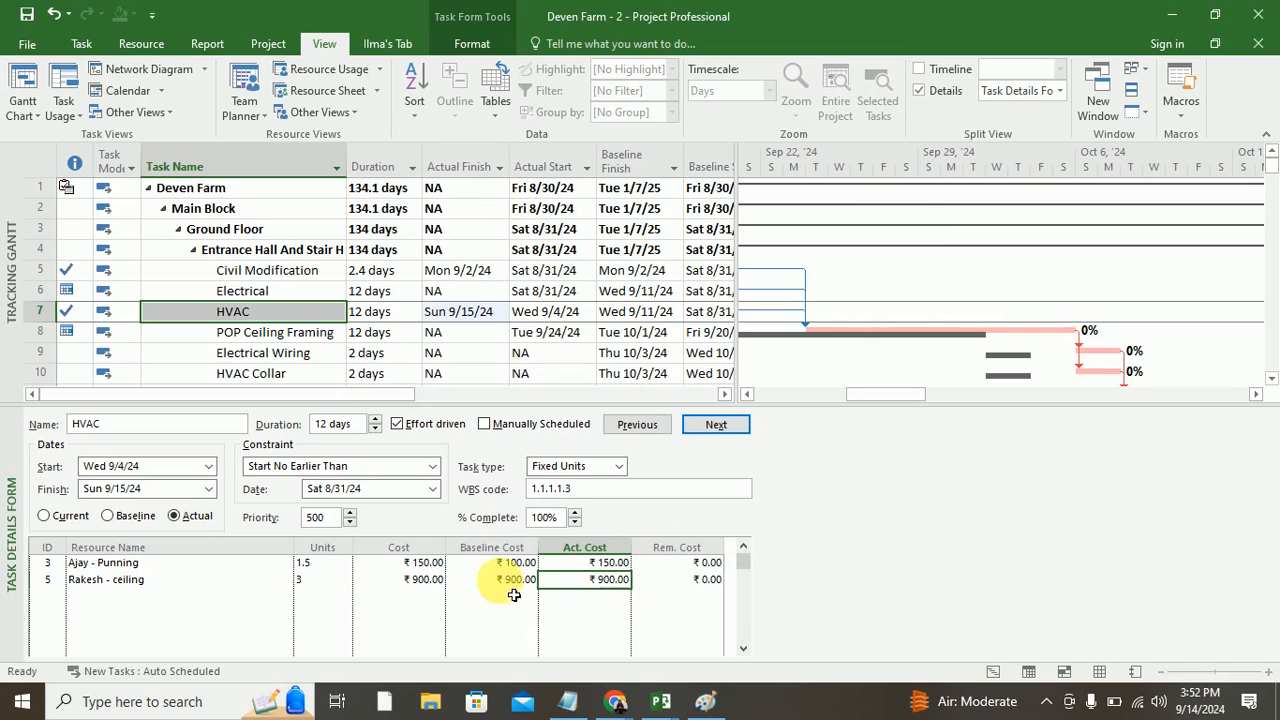
Step: Set the ceiling resource's actual cost on HVAC to 1100 and apply the change
{"action": "left_click", "coordinate": [540, 579]}
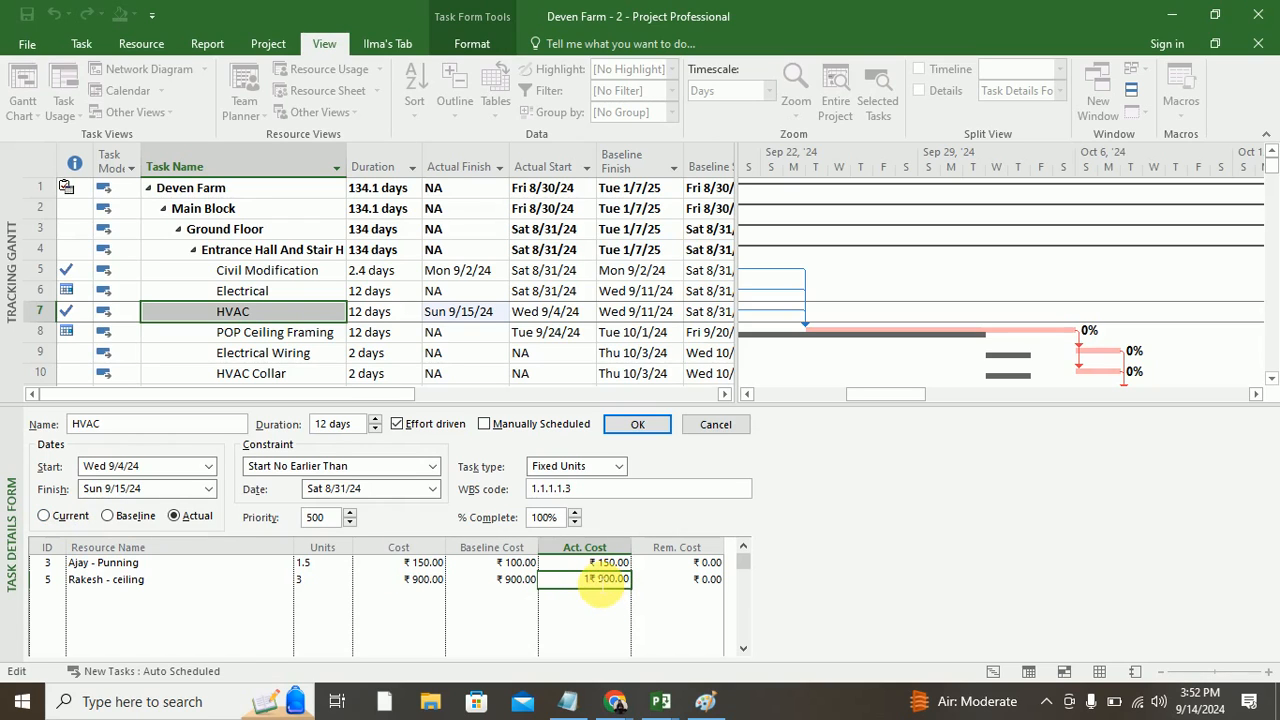
{"action": "key", "text": "BackSpace"}
{"action": "key", "text": "BackSpace"}
{"action": "key", "text": "BackSpace"}
{"action": "key", "text": "BackSpace"}
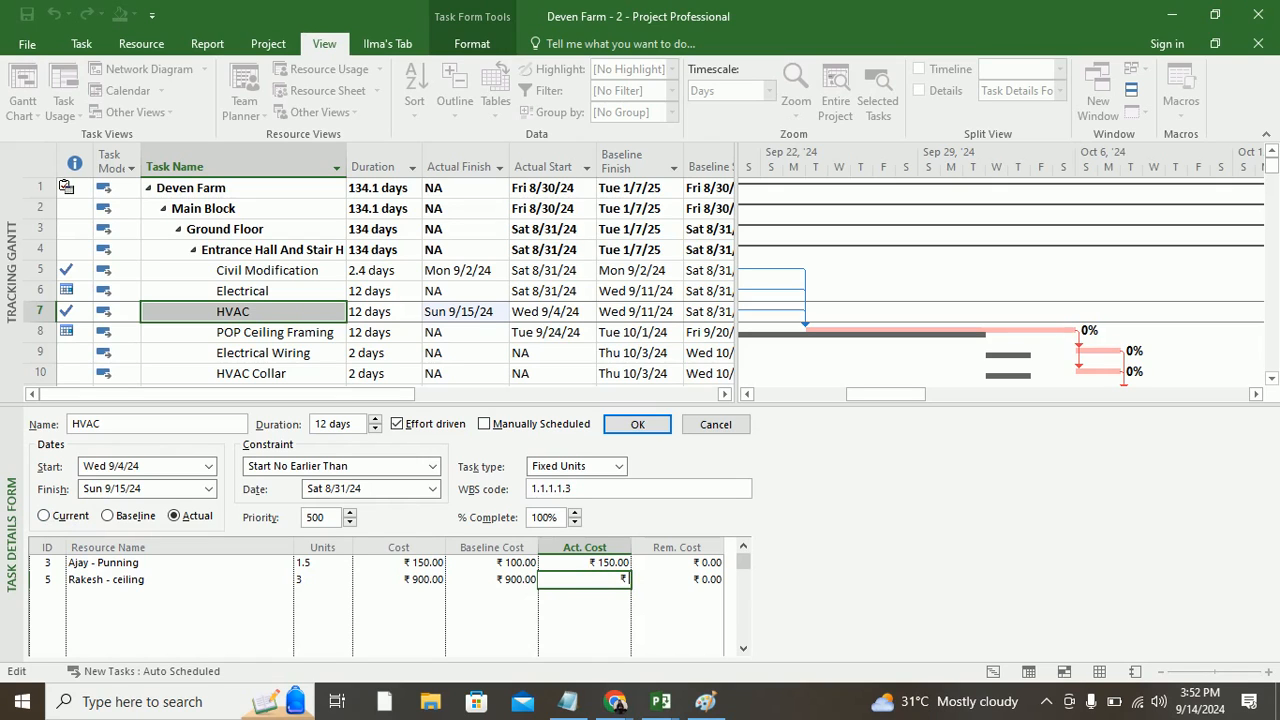
{"action": "type", "text": "1100"}
{"action": "key", "text": "Return"}
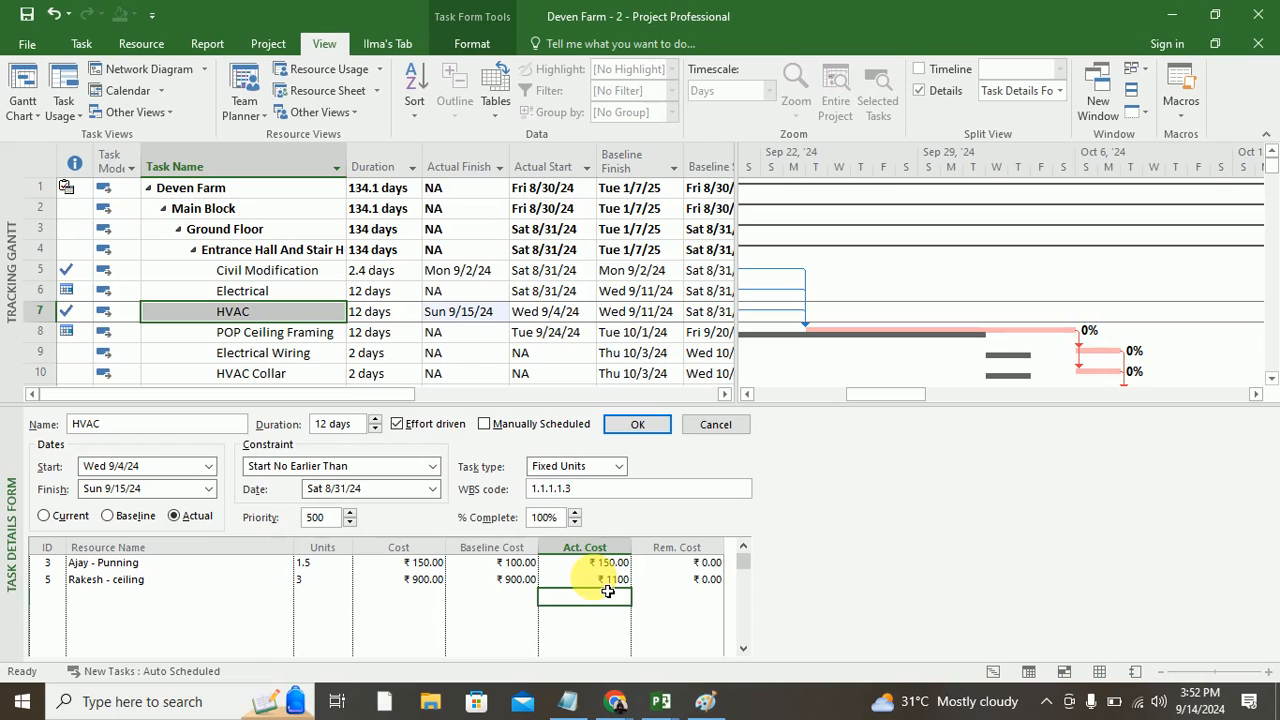
{"action": "left_click", "coordinate": [607, 580]}
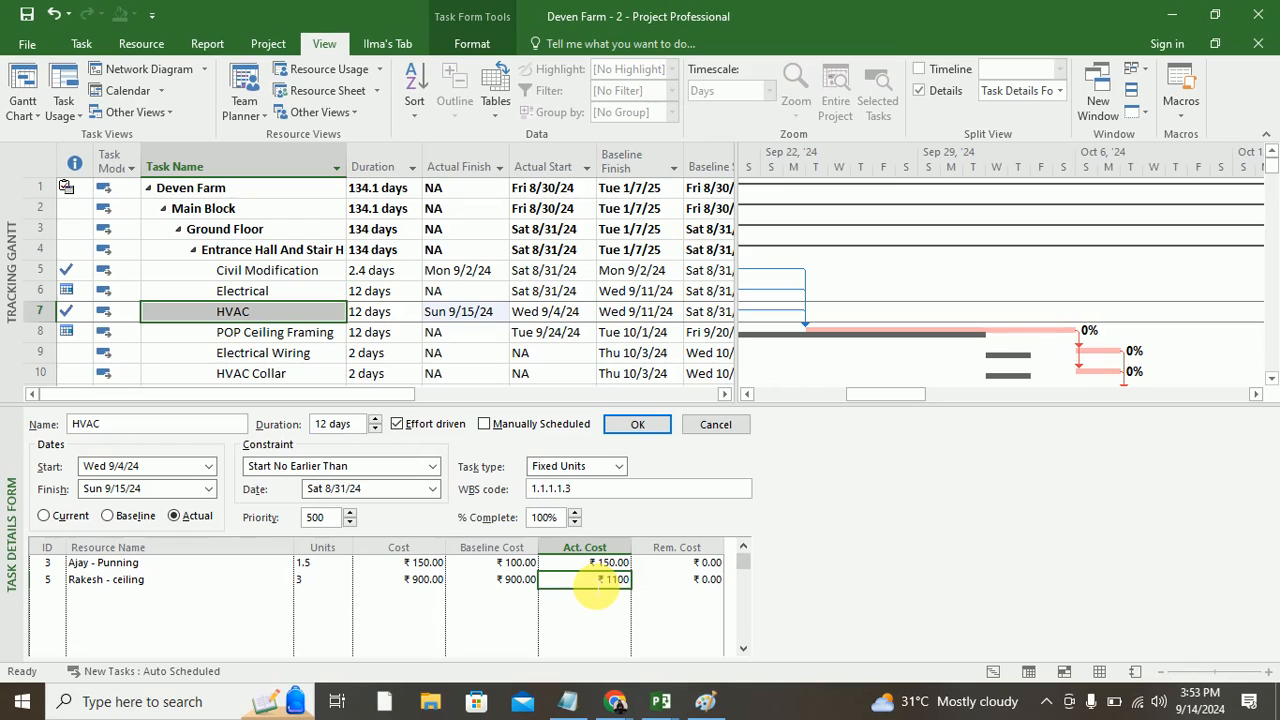
{"action": "left_click", "coordinate": [494, 584]}
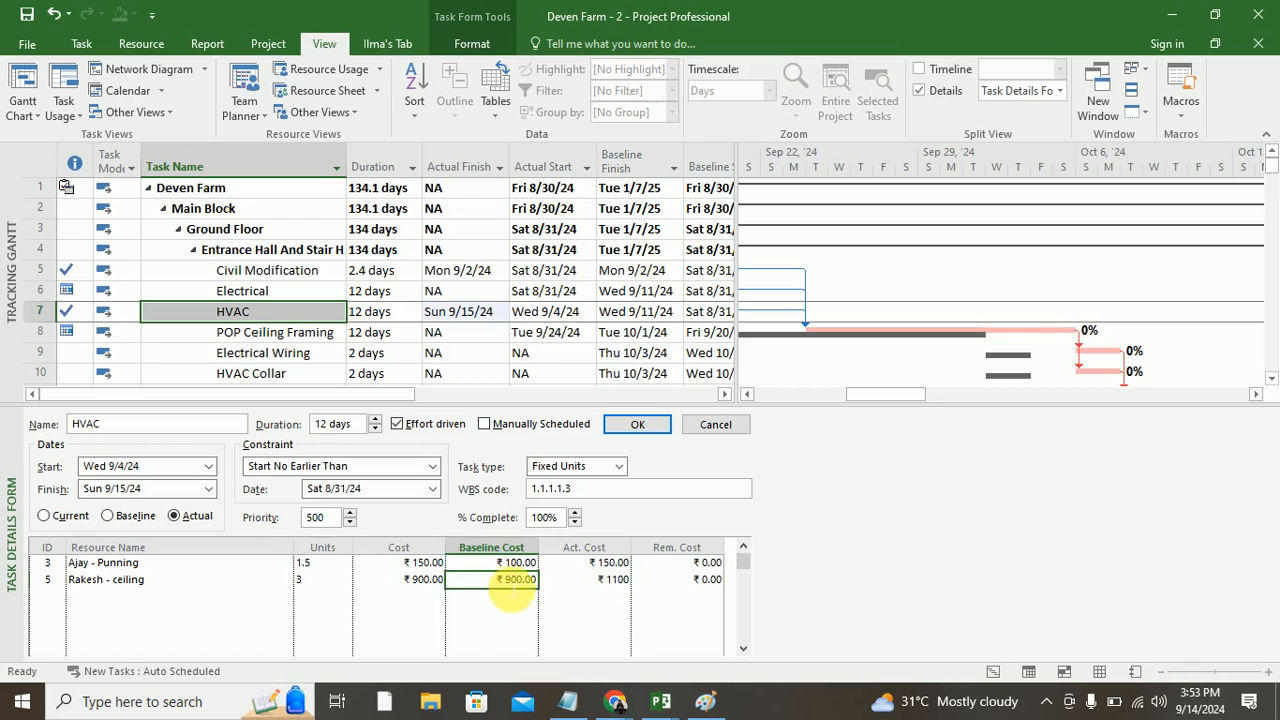
{"action": "left_click", "coordinate": [614, 584]}
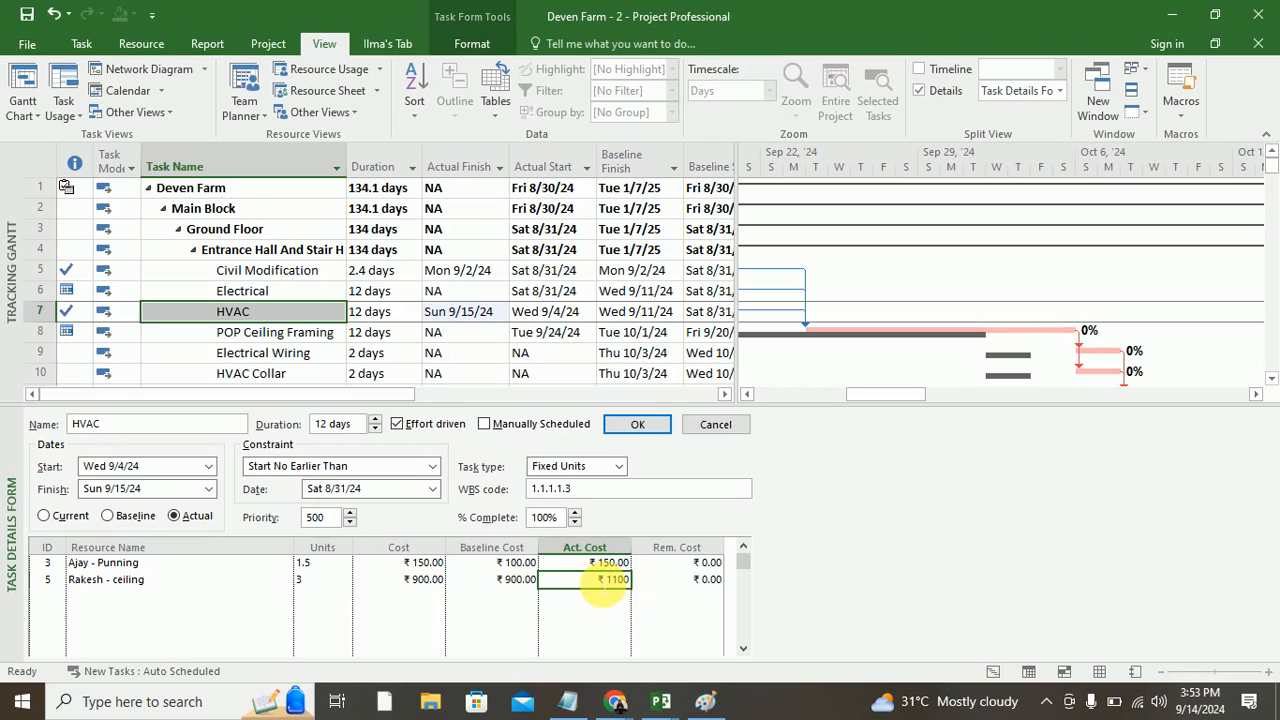
{"action": "left_click", "coordinate": [638, 424]}
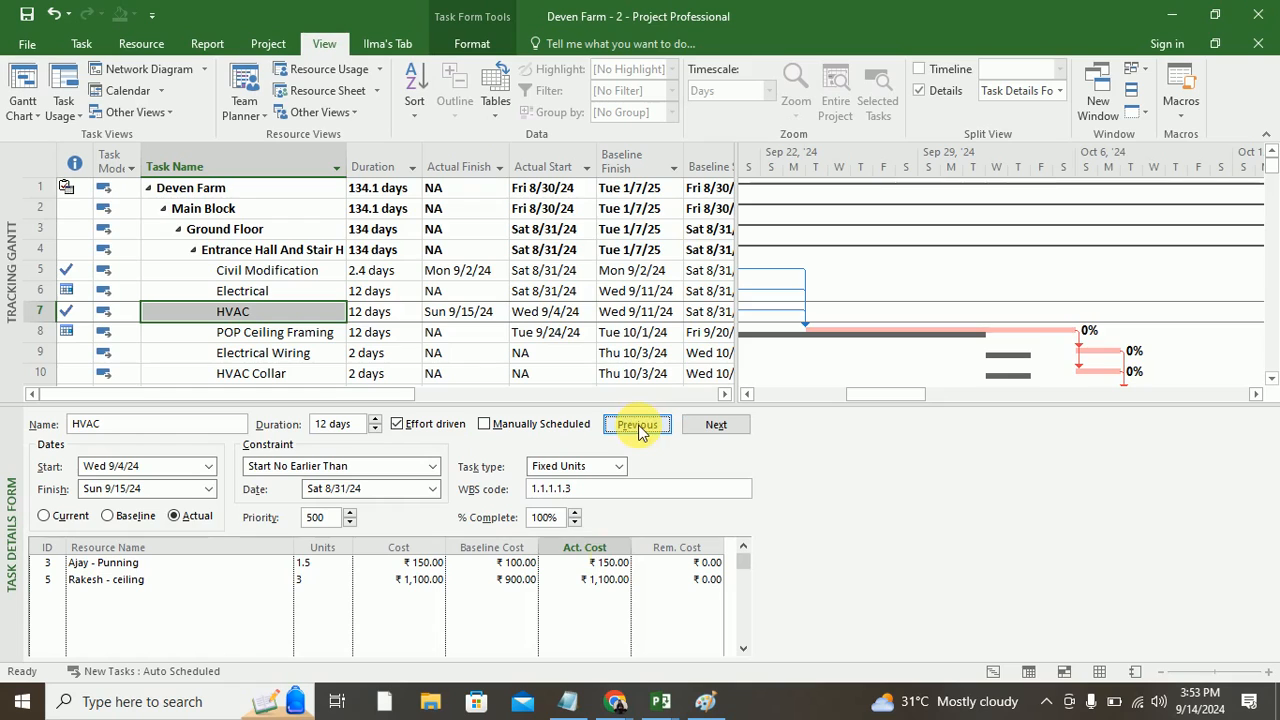
{"action": "left_click", "coordinate": [606, 584]}
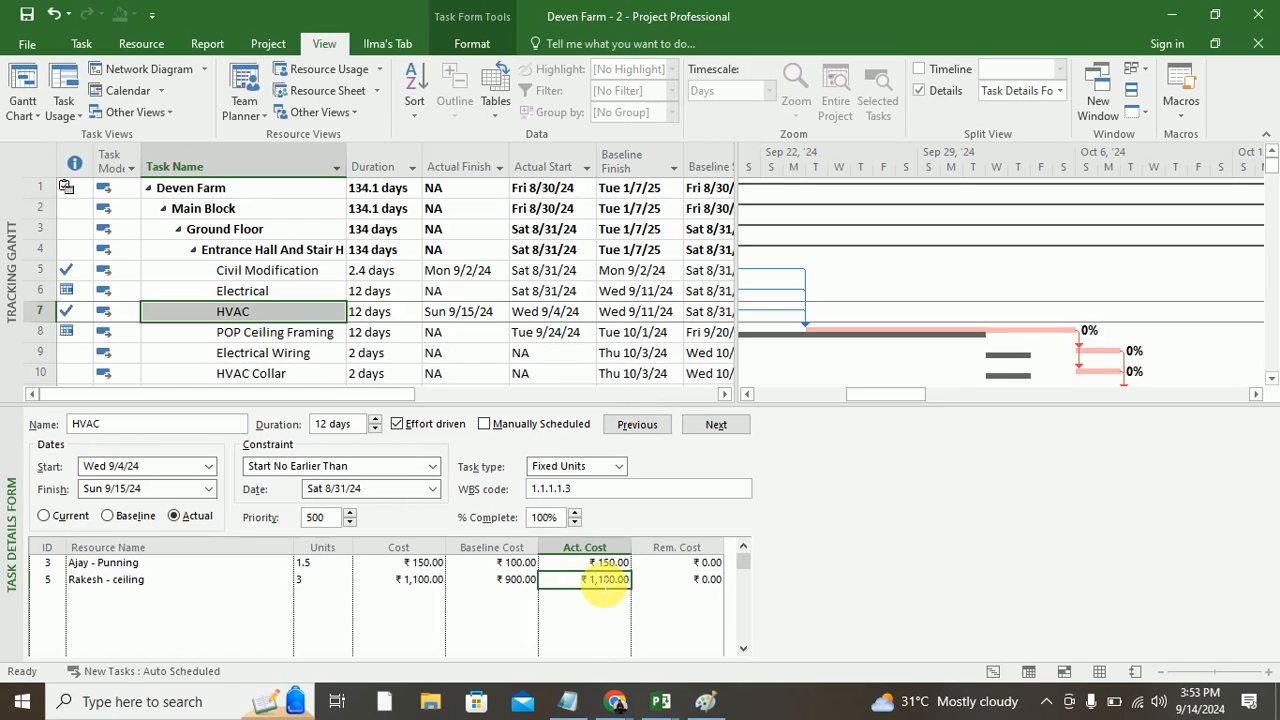
Step: Widen the task table to reach the Cost column and insert a Baseline Cost column before it
{"action": "left_click_drag", "start_coordinate": [737, 290], "coordinate": [1015, 326]}
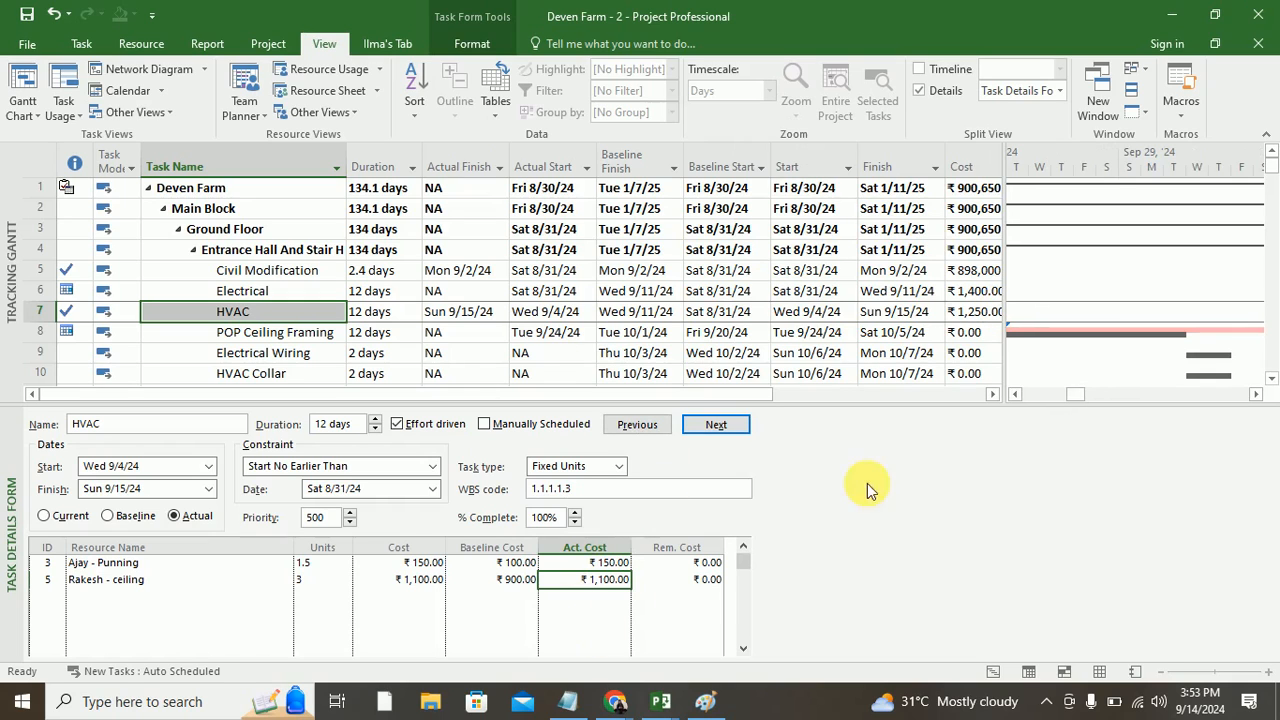
{"action": "left_click", "coordinate": [963, 167]}
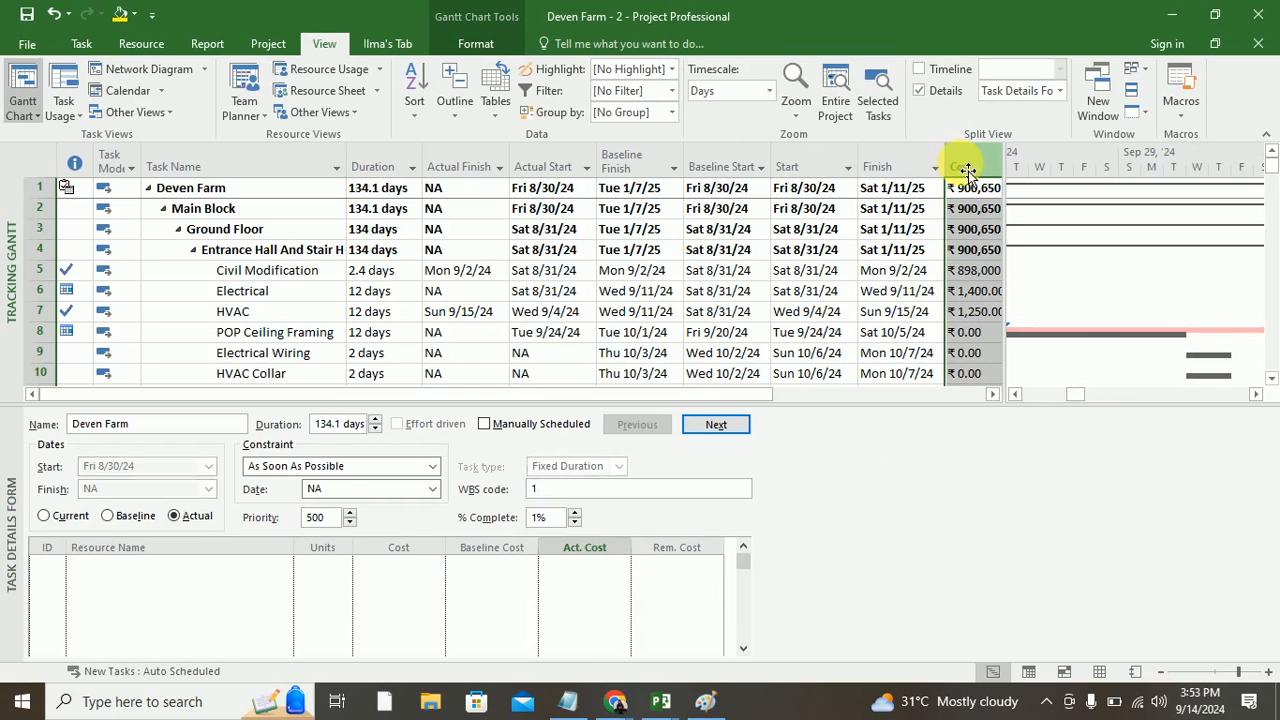
{"action": "right_click", "coordinate": [966, 172]}
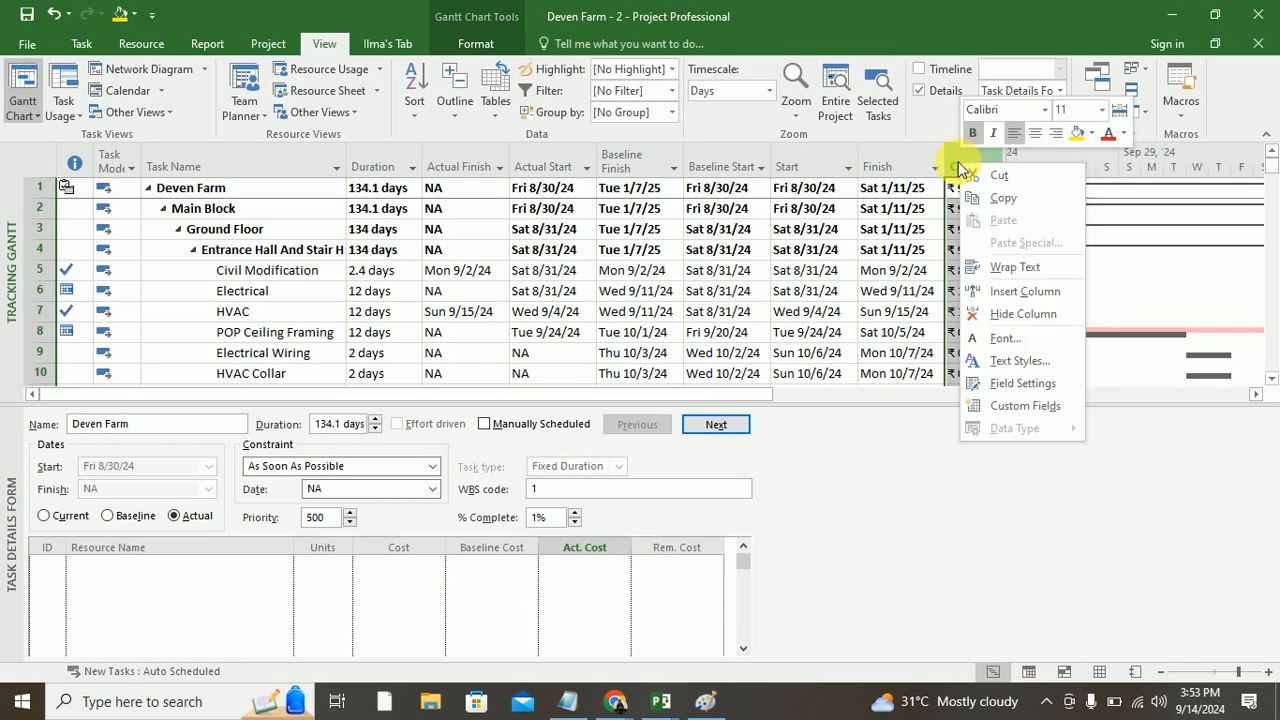
{"action": "left_click", "coordinate": [1017, 307]}
{"action": "type", "text": "nase"}
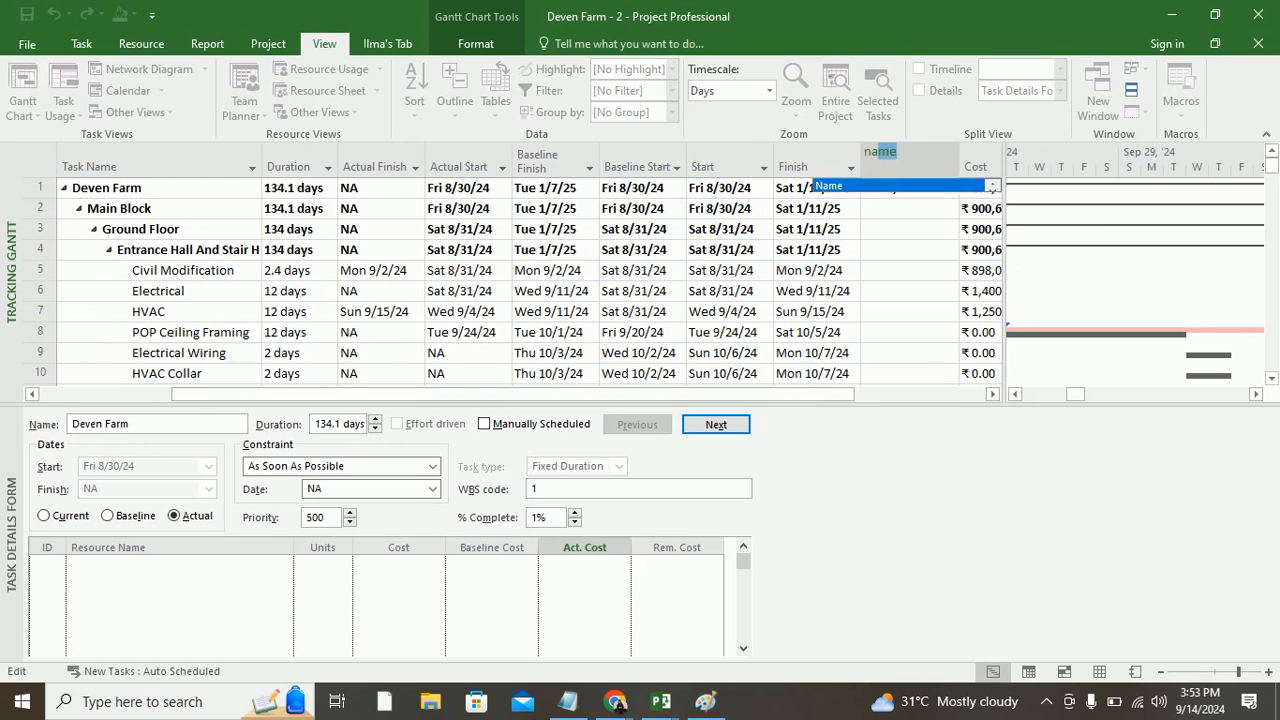
{"action": "key", "text": "BackSpace"}
{"action": "key", "text": "BackSpace"}
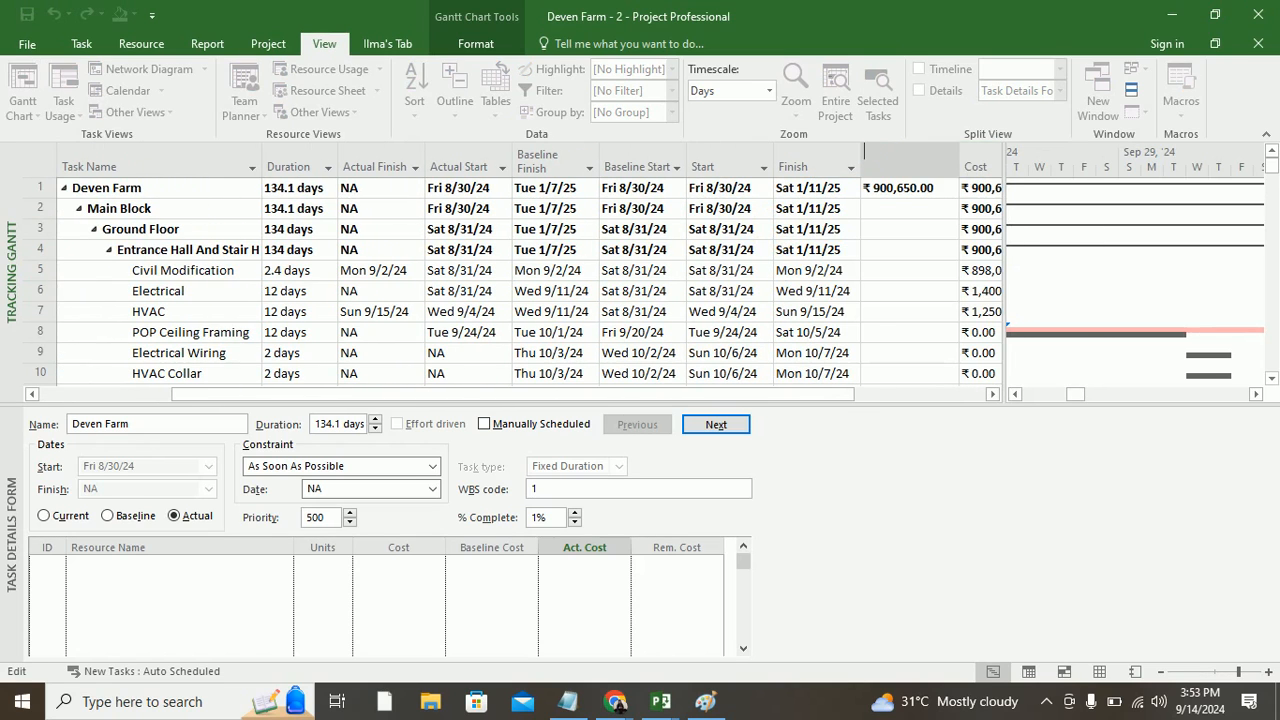
{"action": "type", "text": "base"}
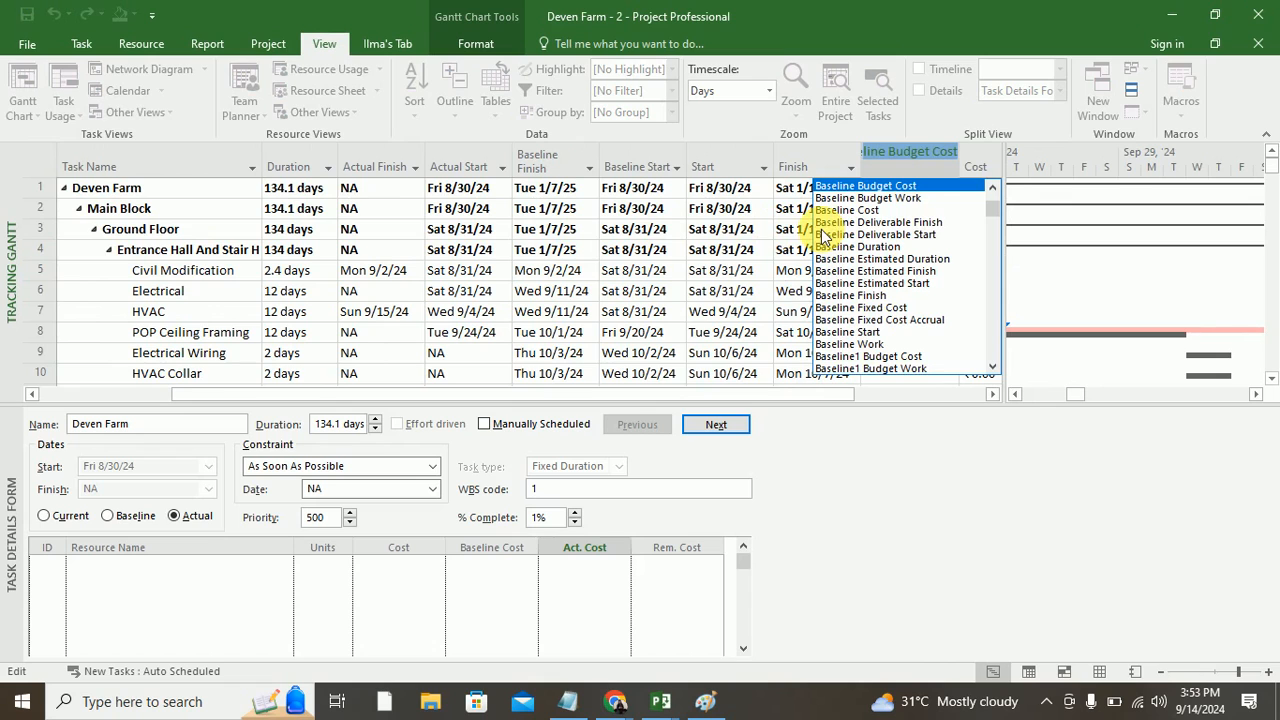
{"action": "left_click", "coordinate": [828, 210]}
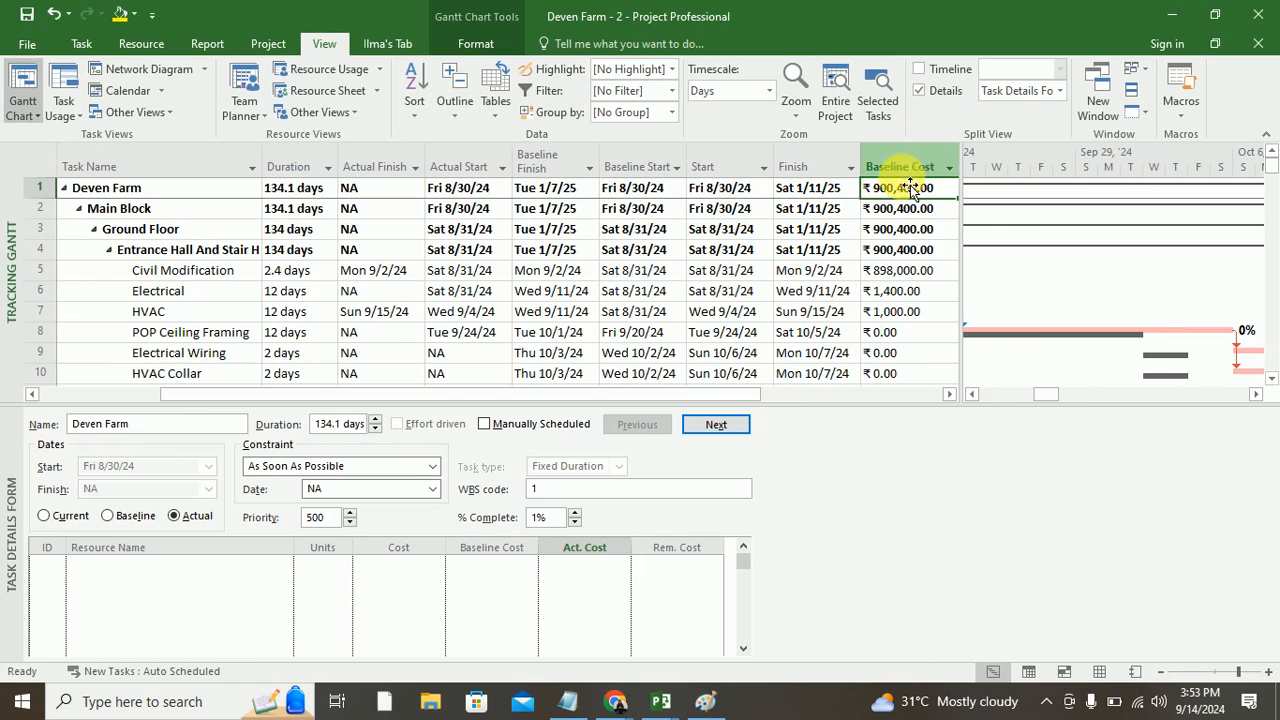
Step: Insert an Actual Cost column before Baseline Cost, and select the Cost column
{"action": "right_click", "coordinate": [895, 165]}
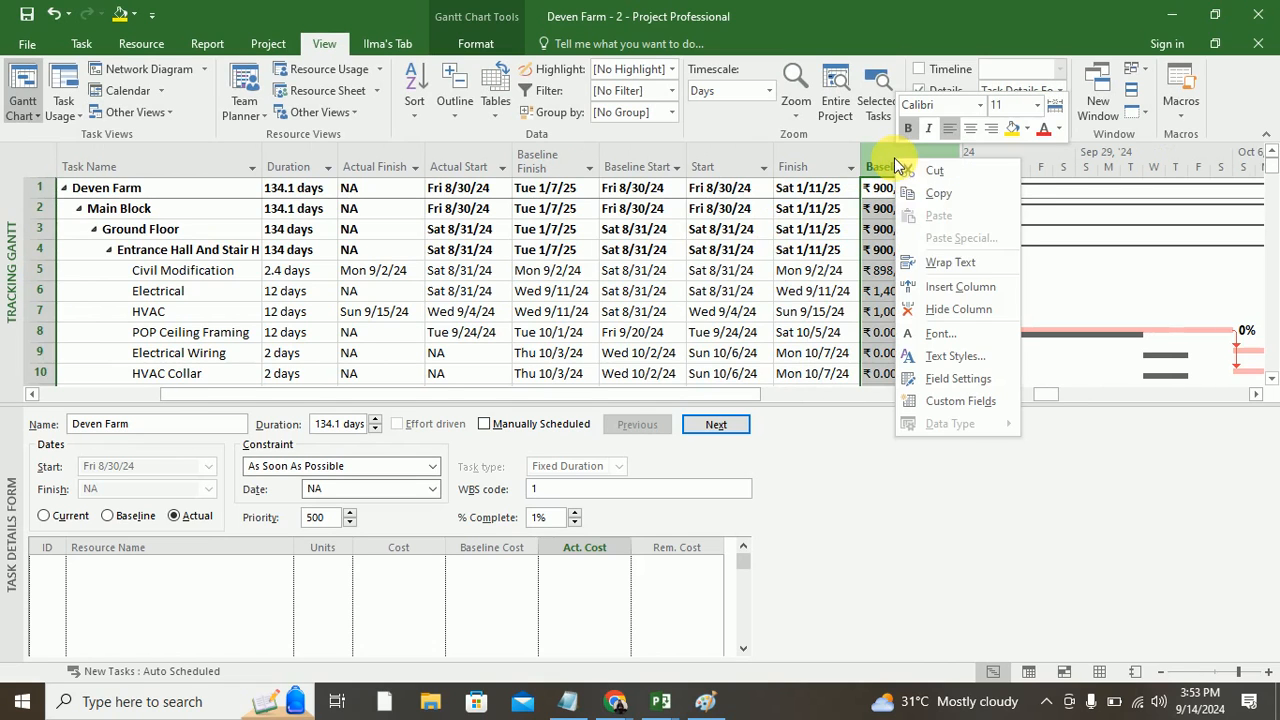
{"action": "left_click", "coordinate": [940, 287]}
{"action": "type", "text": "actua"}
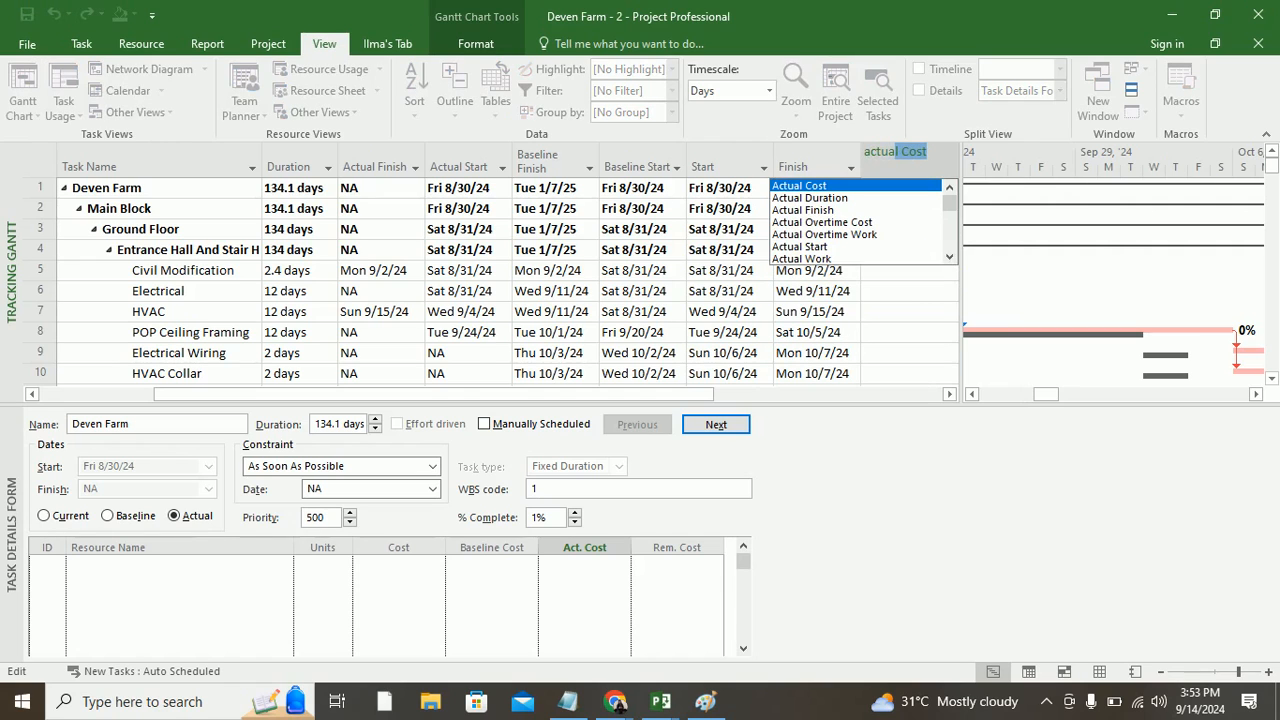
{"action": "left_click", "coordinate": [802, 186]}
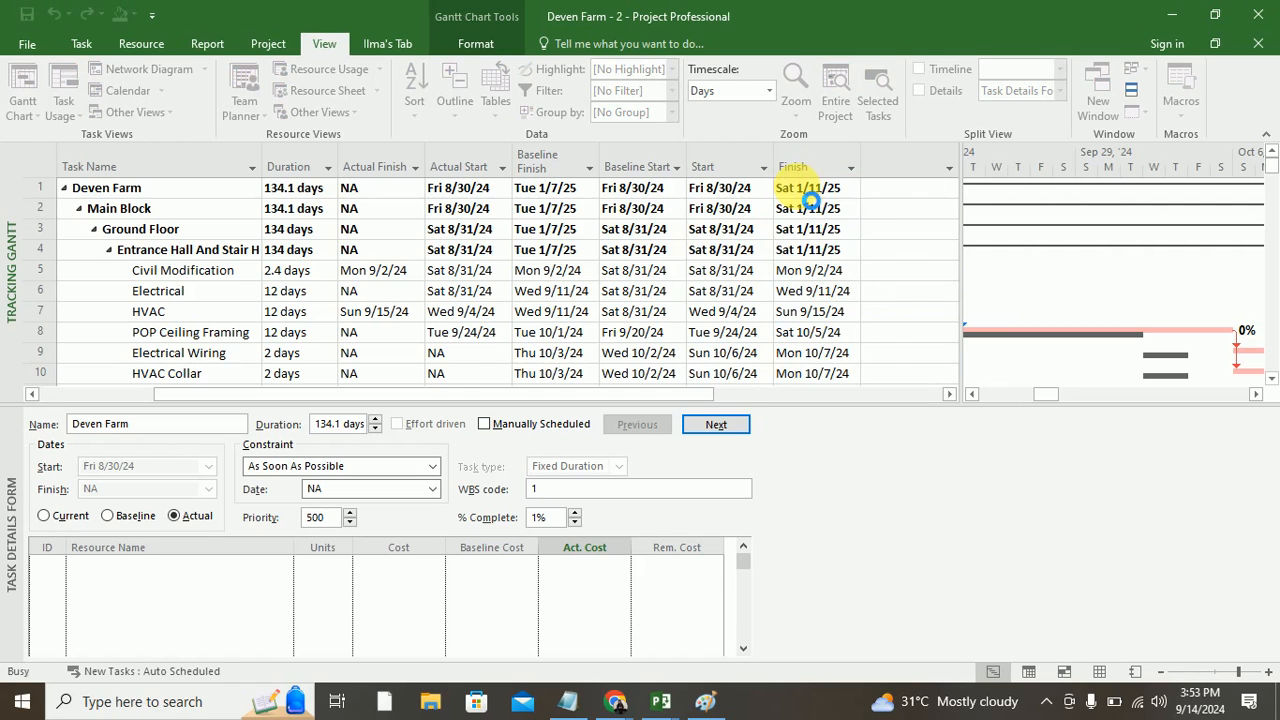
{"action": "left_click", "coordinate": [949, 394]}
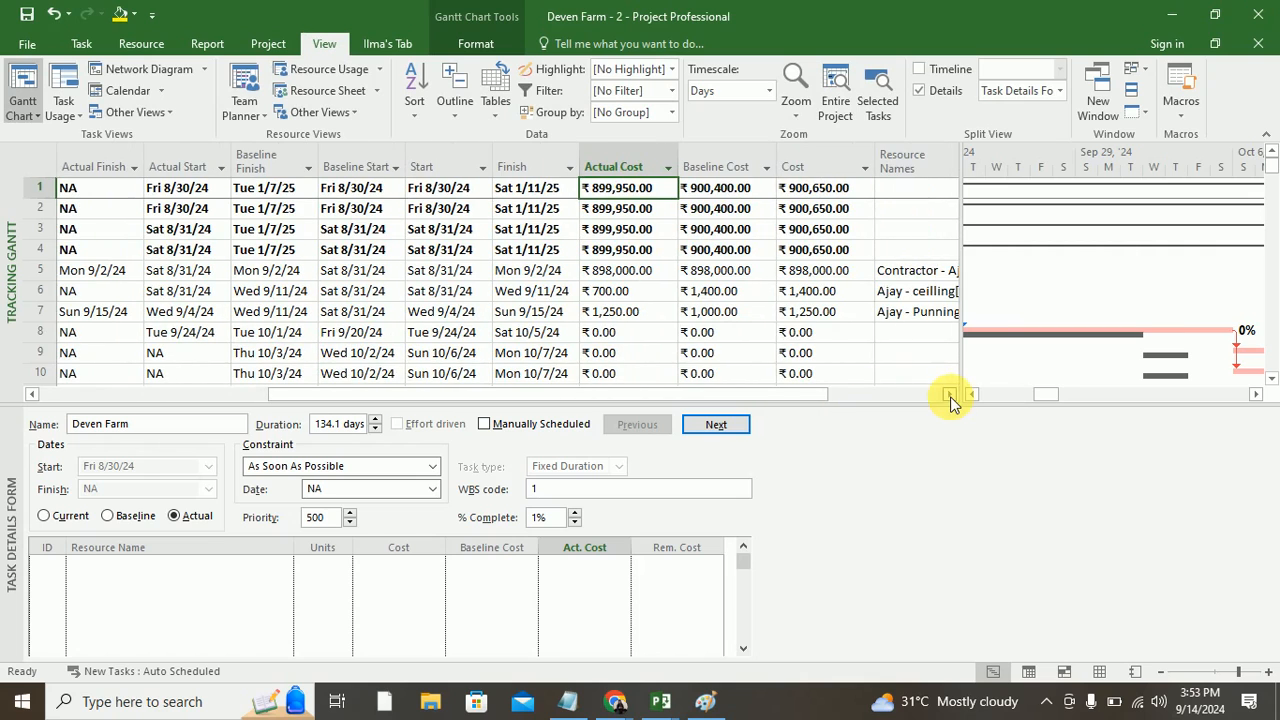
{"action": "left_click", "coordinate": [822, 166]}
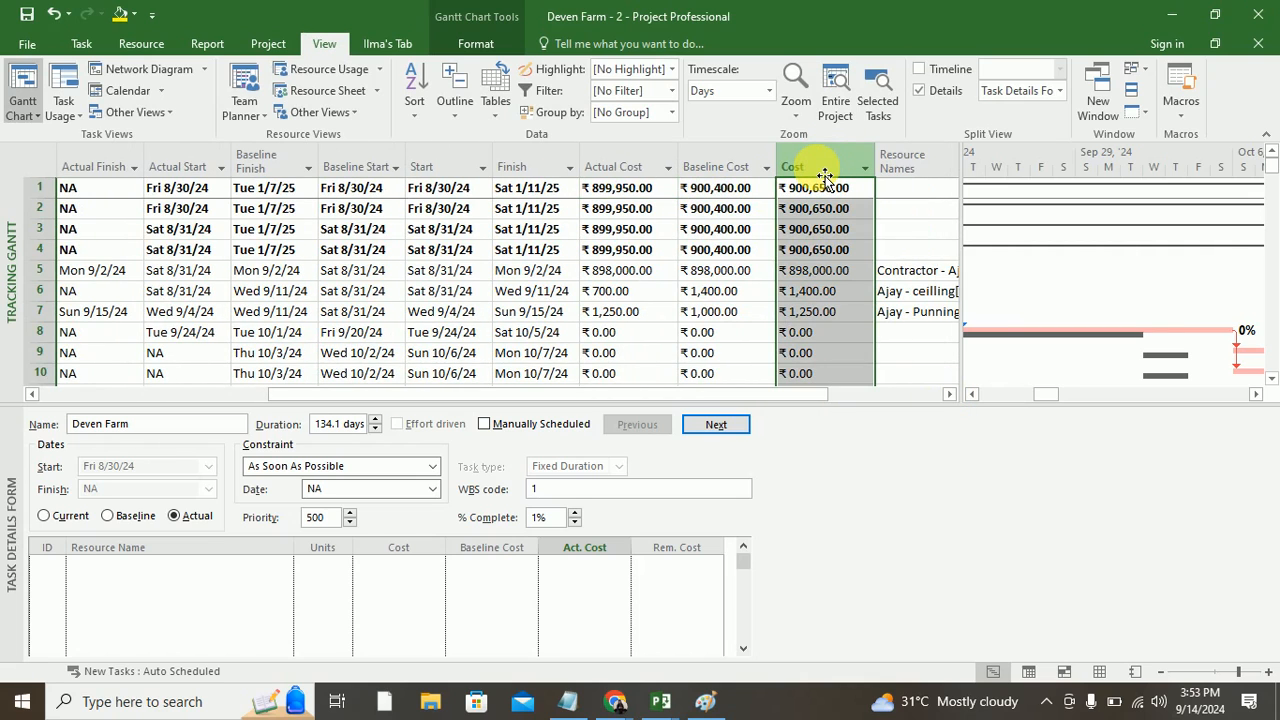
Step: Compare the Actual Cost, Baseline Cost and Cost columns, including the values in the Deven Farm summary row
{"action": "left_click", "coordinate": [752, 167]}
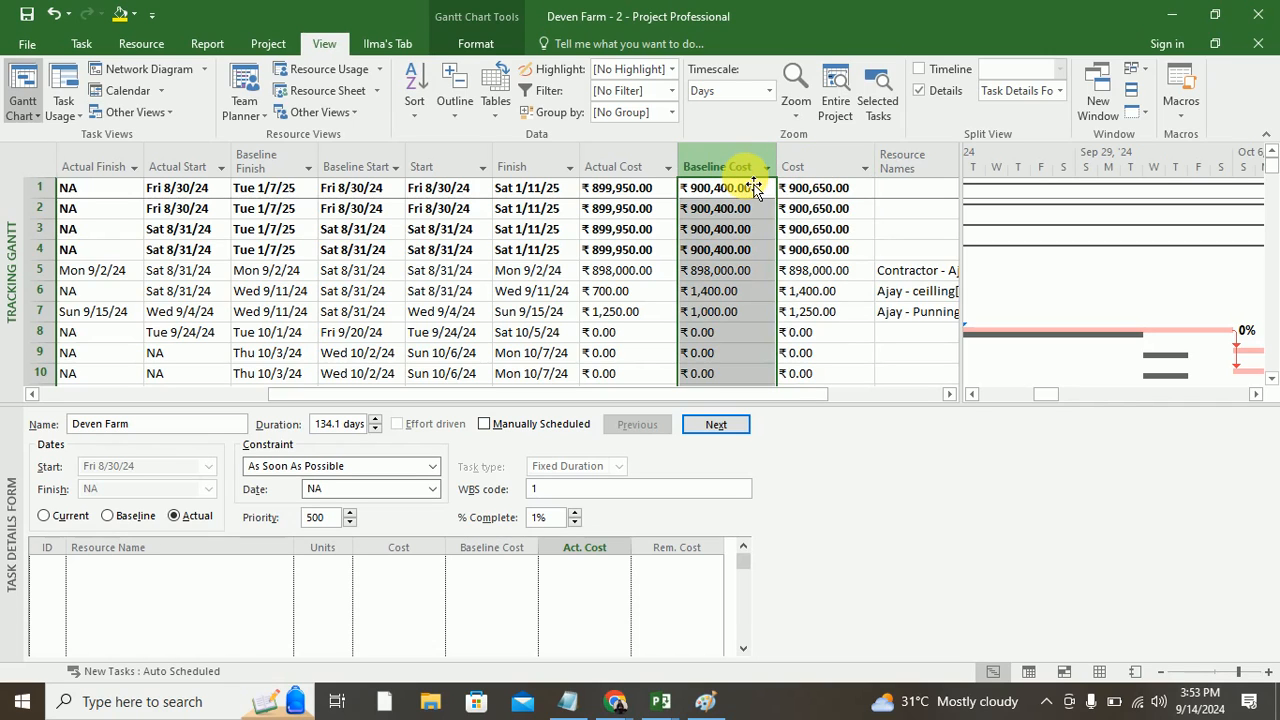
{"action": "left_click", "coordinate": [614, 168]}
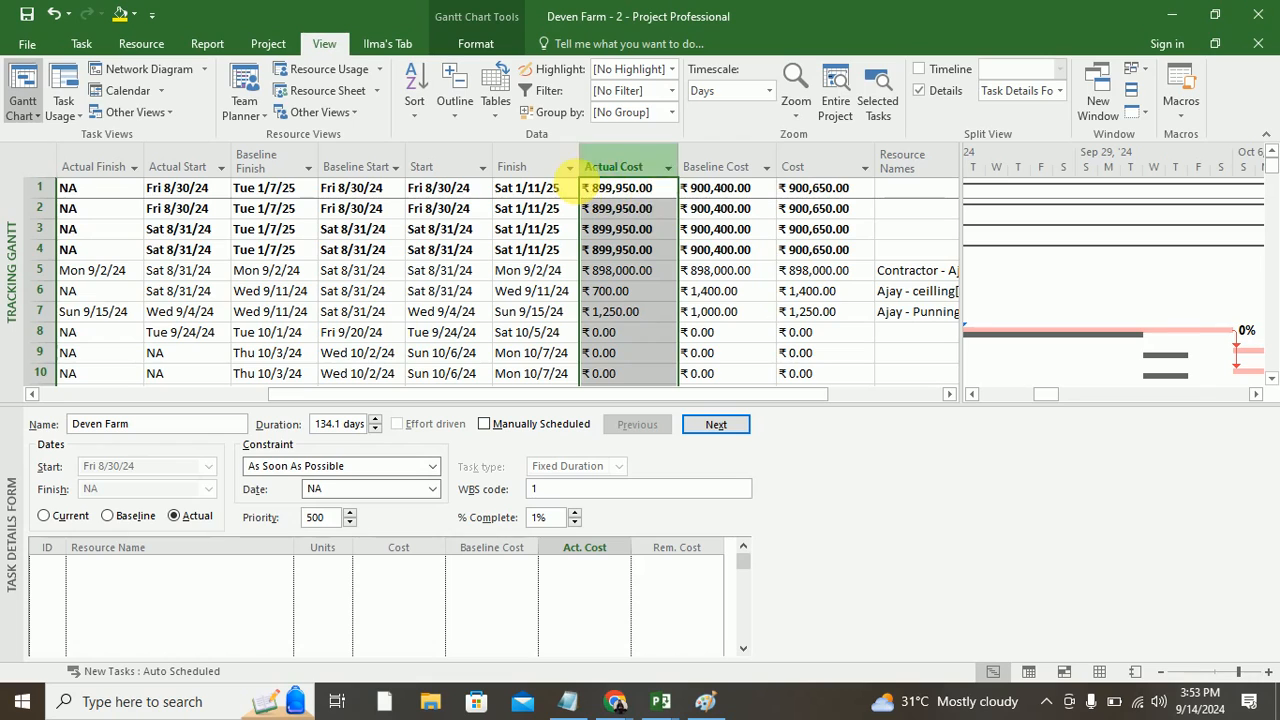
{"action": "left_click", "coordinate": [836, 168]}
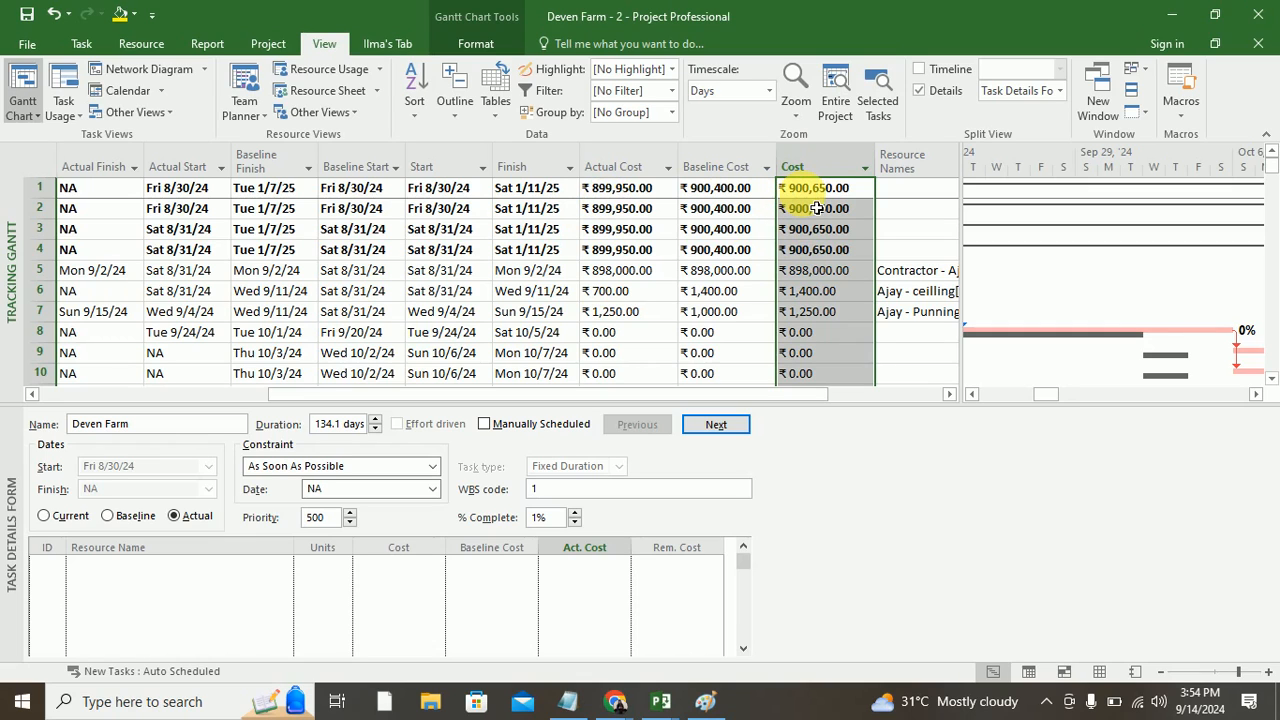
{"action": "left_click", "coordinate": [734, 190]}
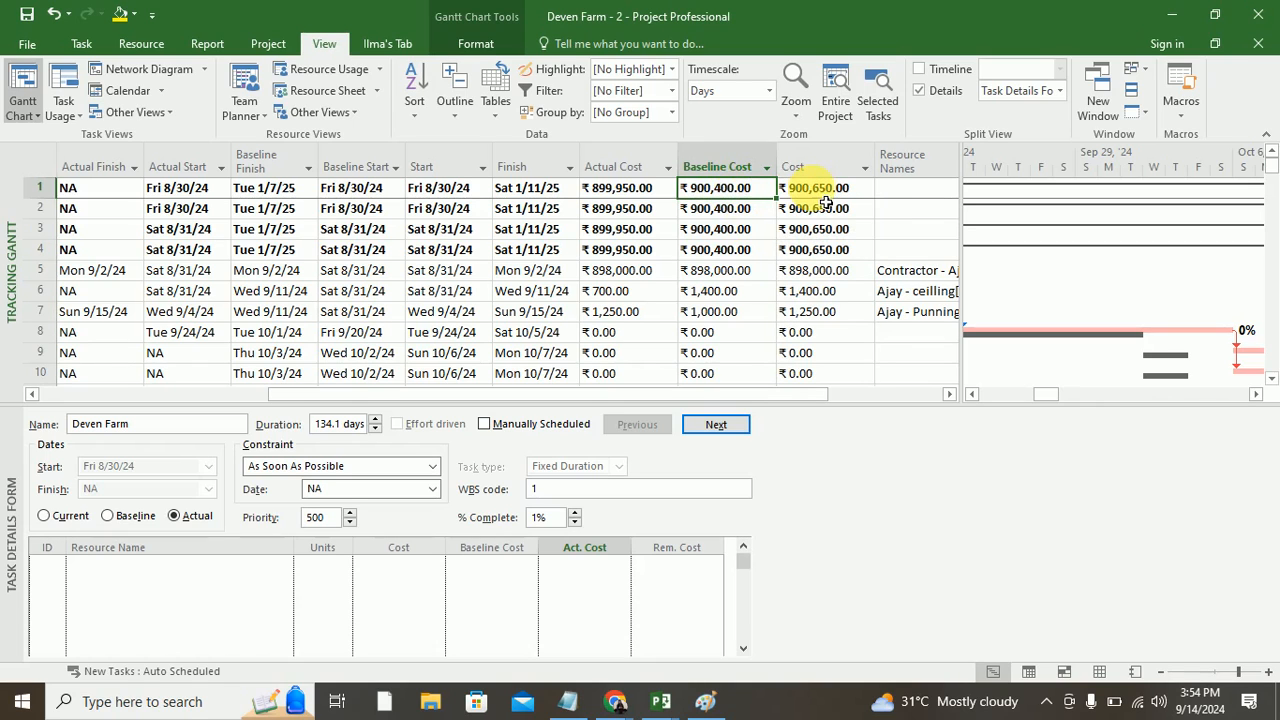
{"action": "left_click", "coordinate": [638, 192]}
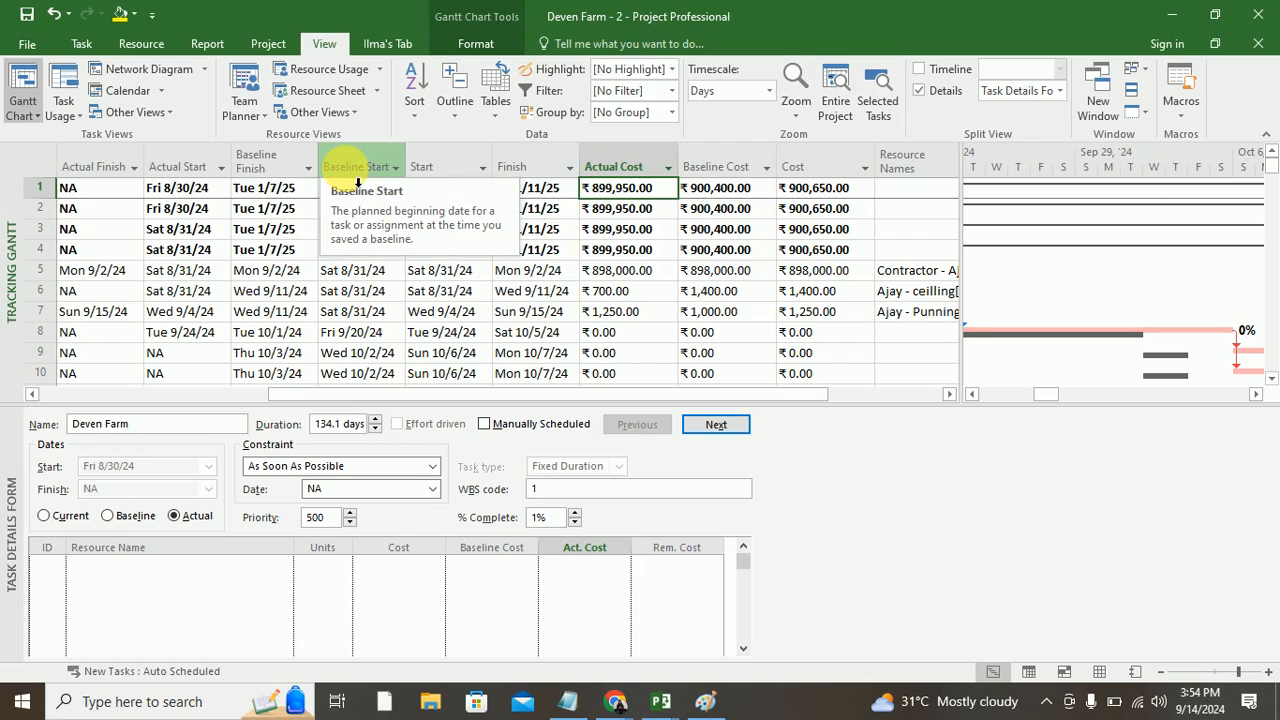
{"action": "left_click", "coordinate": [716, 192]}
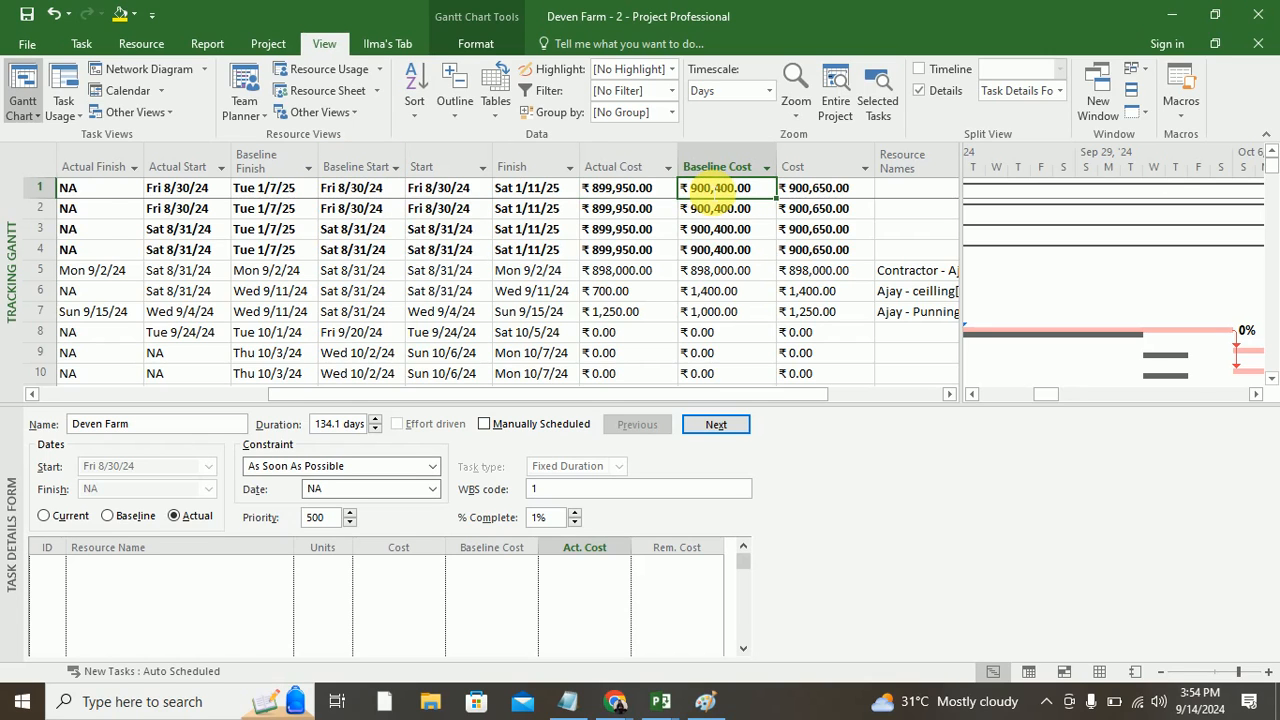
{"action": "left_click", "coordinate": [611, 189]}
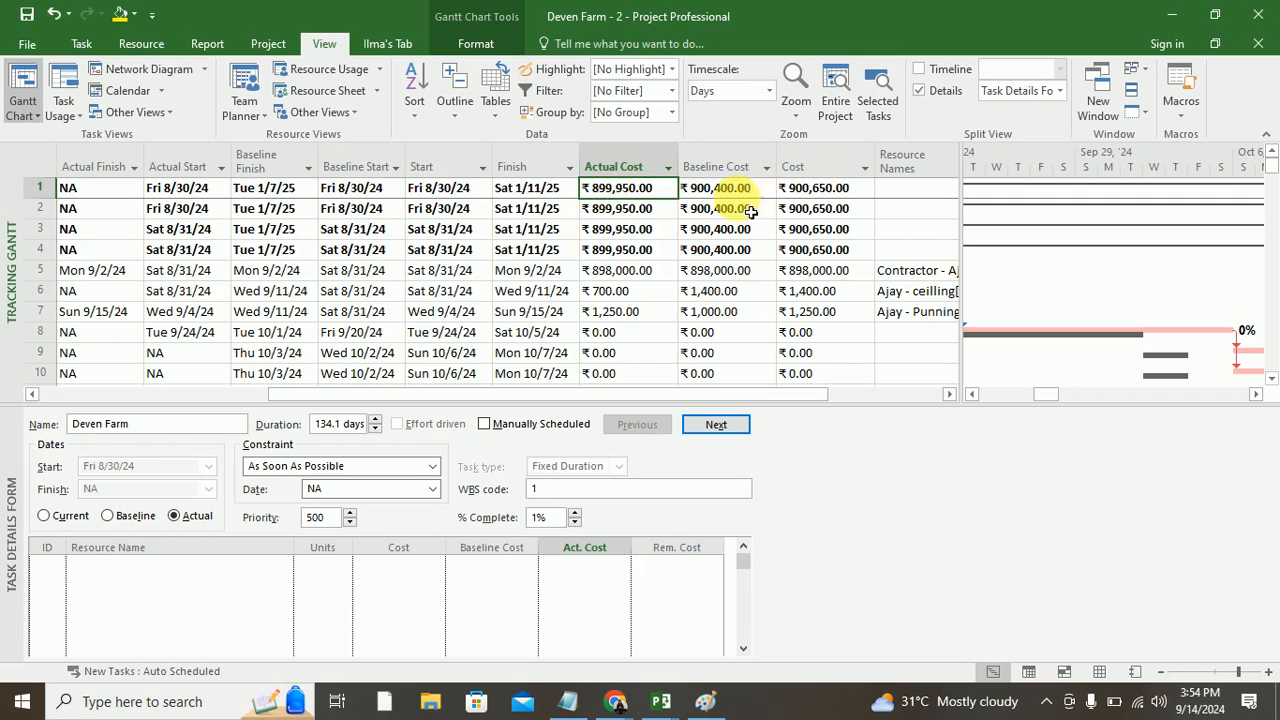
{"action": "left_click", "coordinate": [836, 196]}
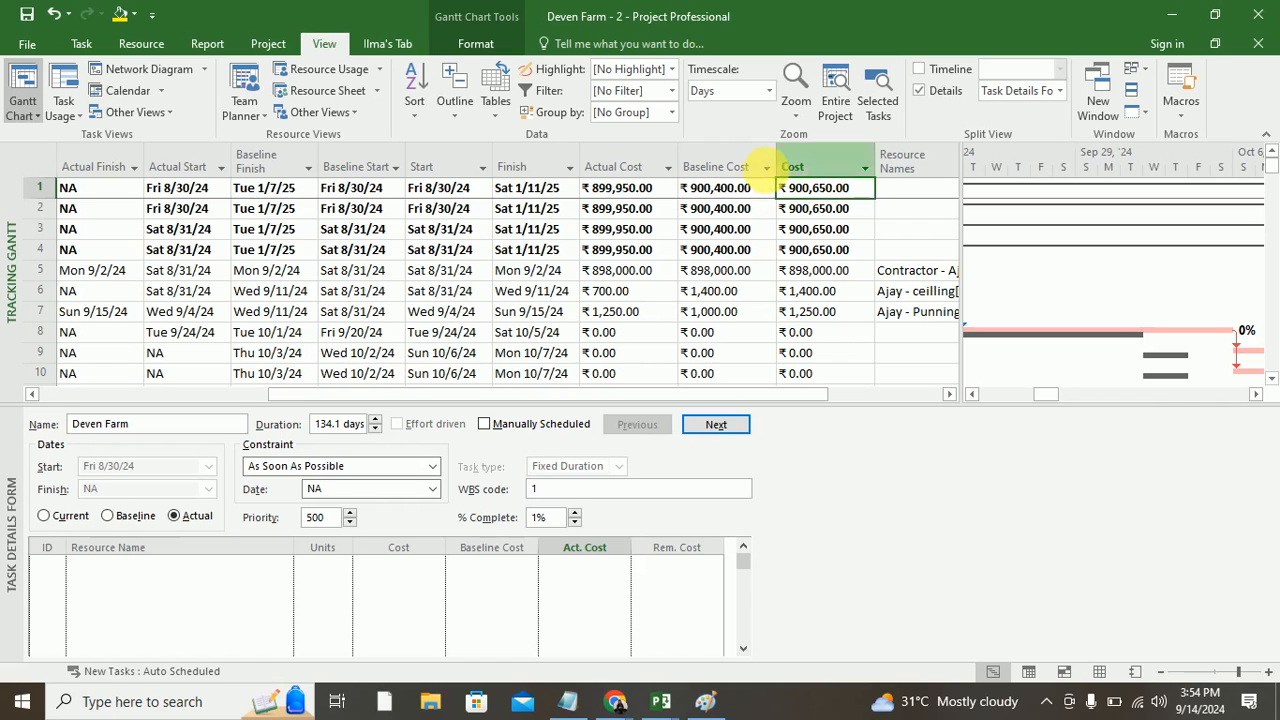
{"action": "left_click", "coordinate": [792, 166]}
{"action": "left_click", "coordinate": [713, 173]}
{"action": "left_click", "coordinate": [828, 170]}
{"action": "left_click", "coordinate": [712, 170]}
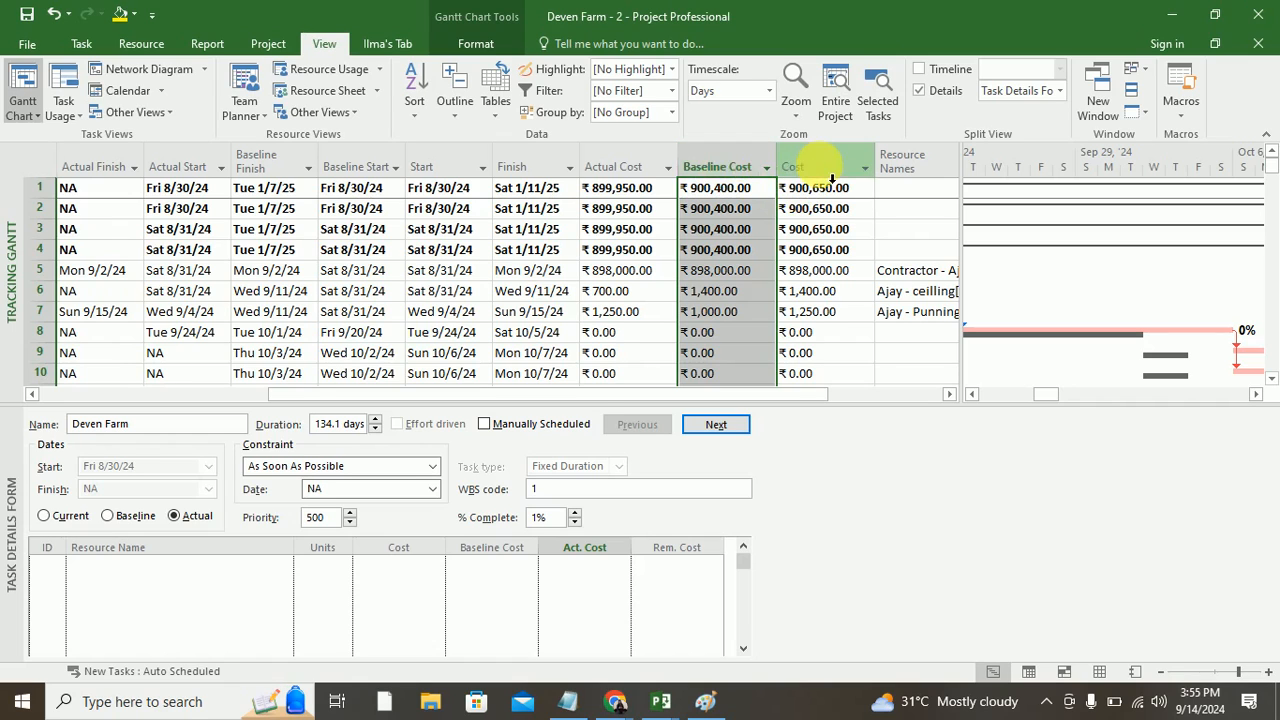
{"action": "left_click", "coordinate": [826, 168]}
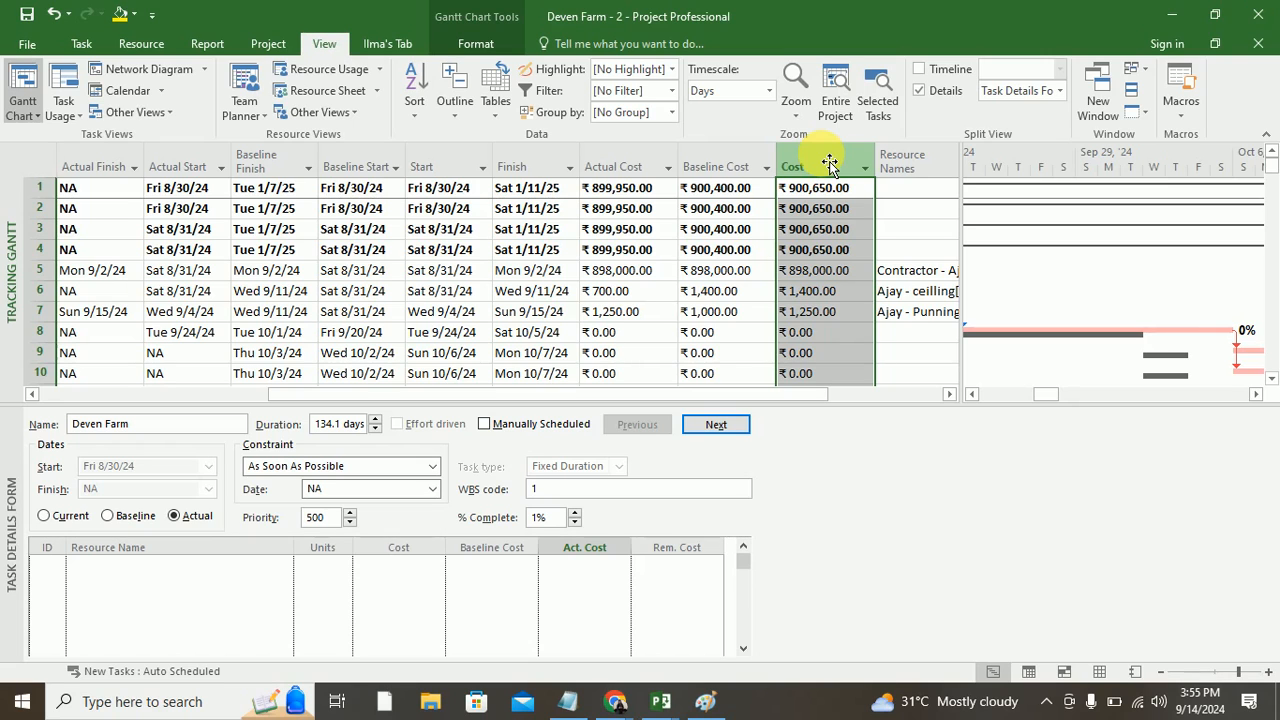
Step: Give the task table more height over the details form and review the summary costs alongside the Start and Finish columns
{"action": "left_click_drag", "start_coordinate": [791, 409], "coordinate": [759, 537]}
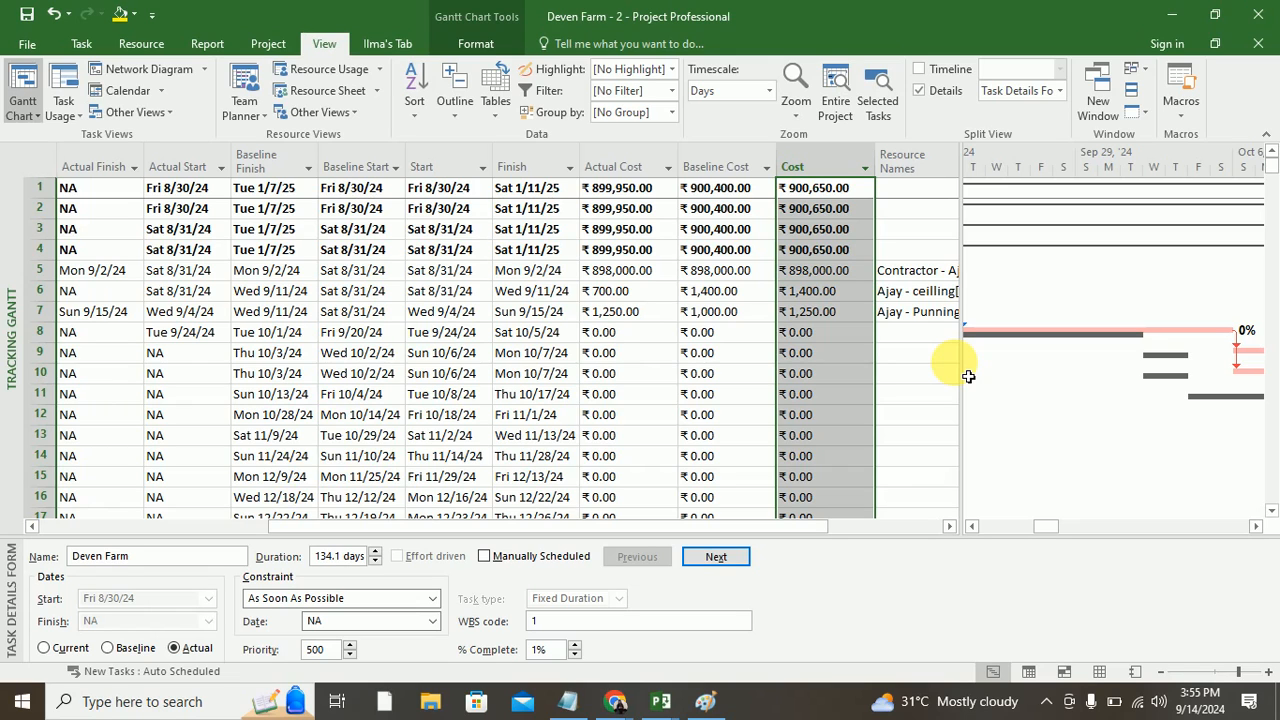
{"action": "left_click", "coordinate": [712, 166]}
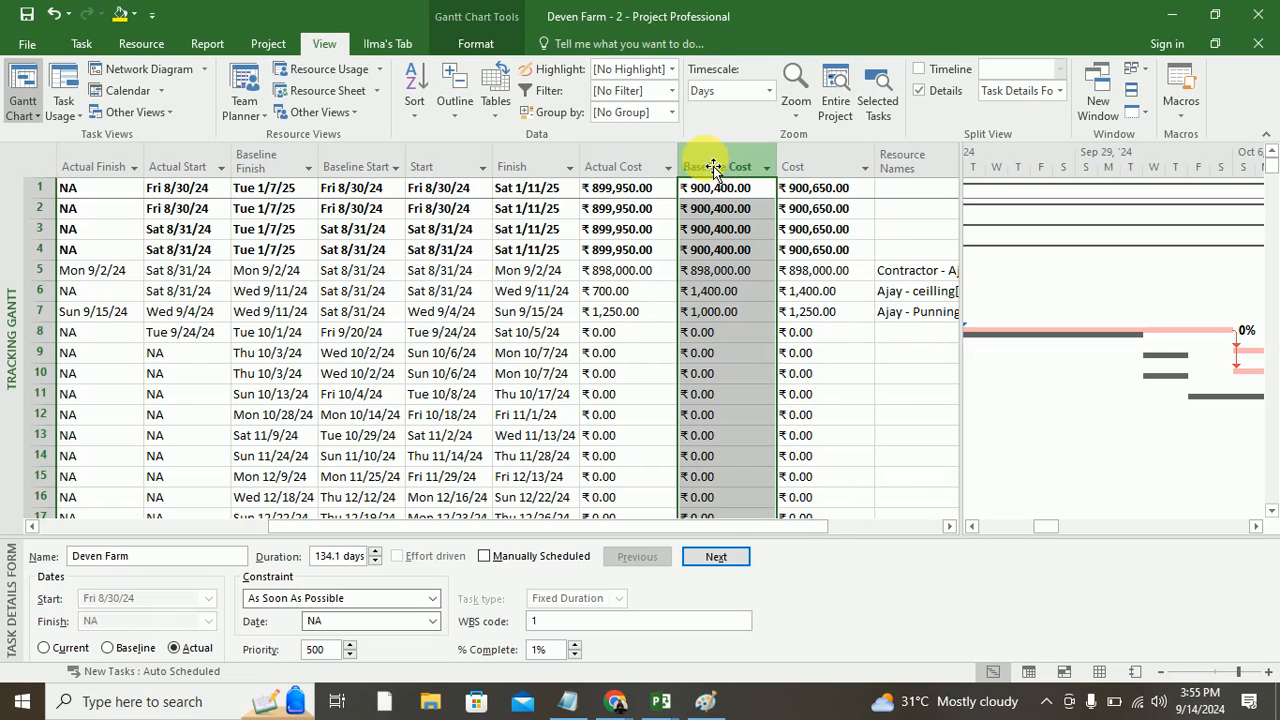
{"action": "left_click", "coordinate": [712, 190]}
{"action": "left_click", "coordinate": [712, 192]}
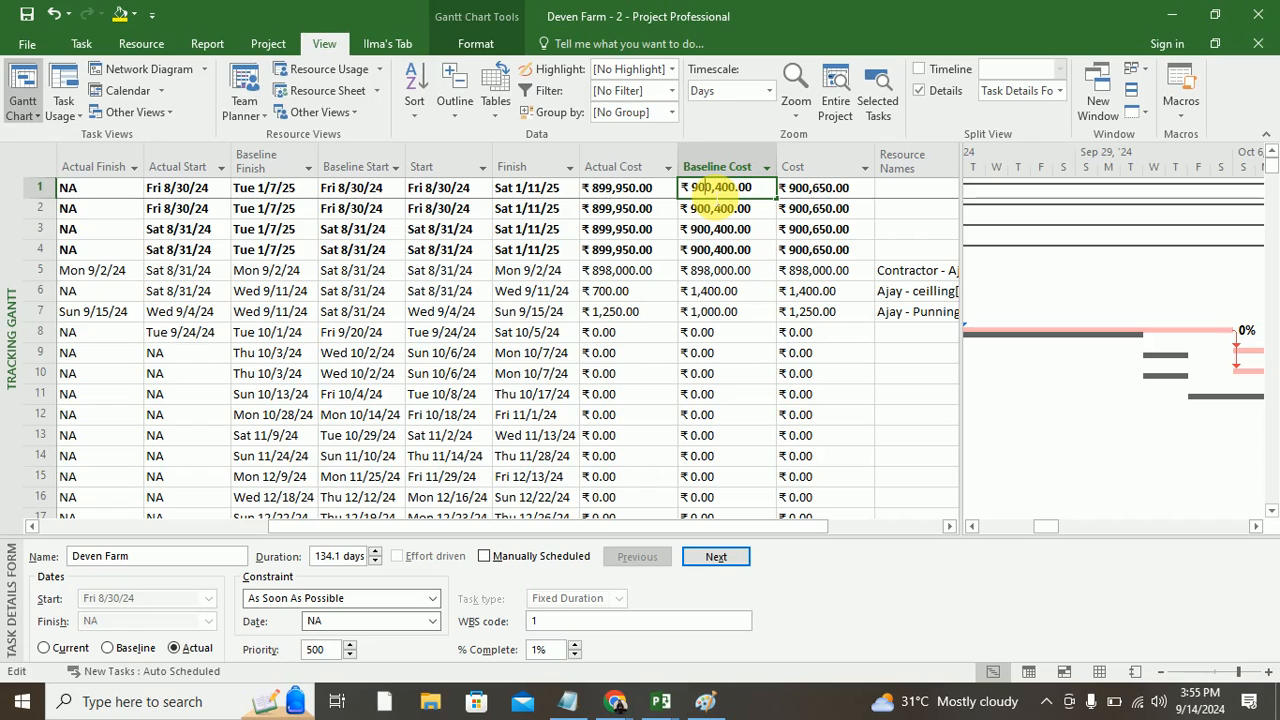
{"action": "left_click", "coordinate": [612, 189]}
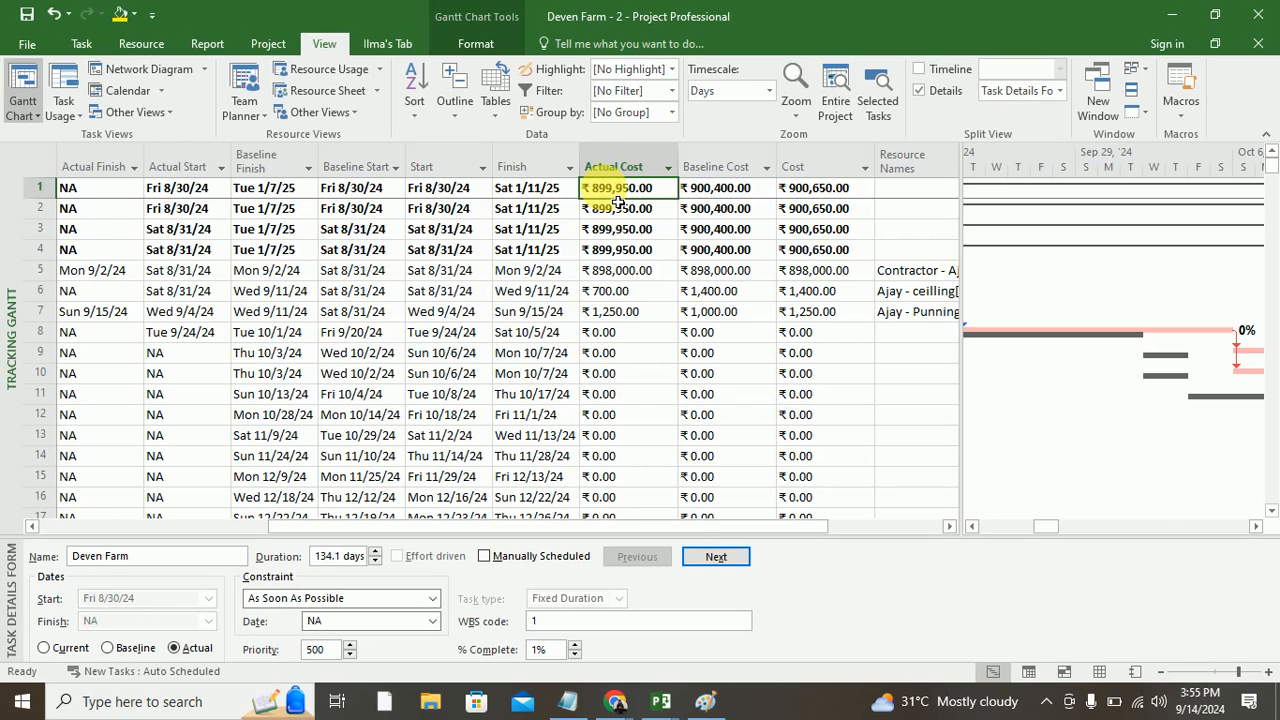
{"action": "left_click", "coordinate": [810, 189]}
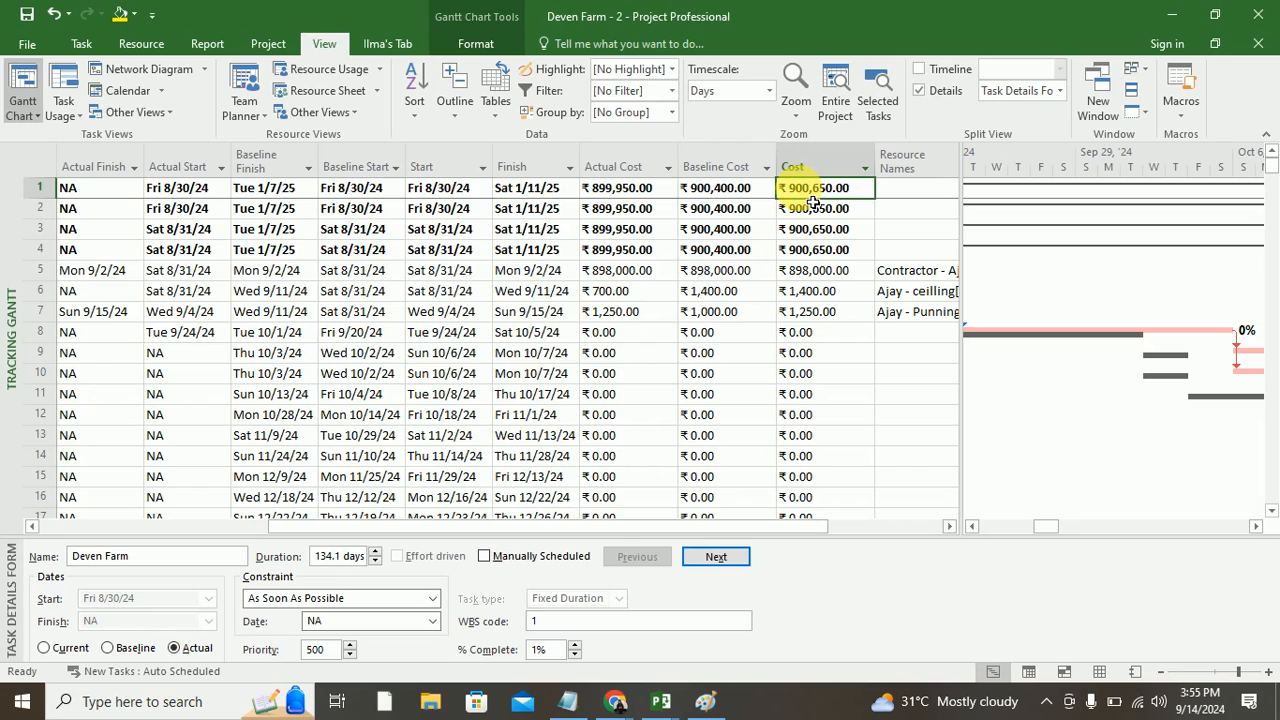
{"action": "left_click", "coordinate": [611, 192]}
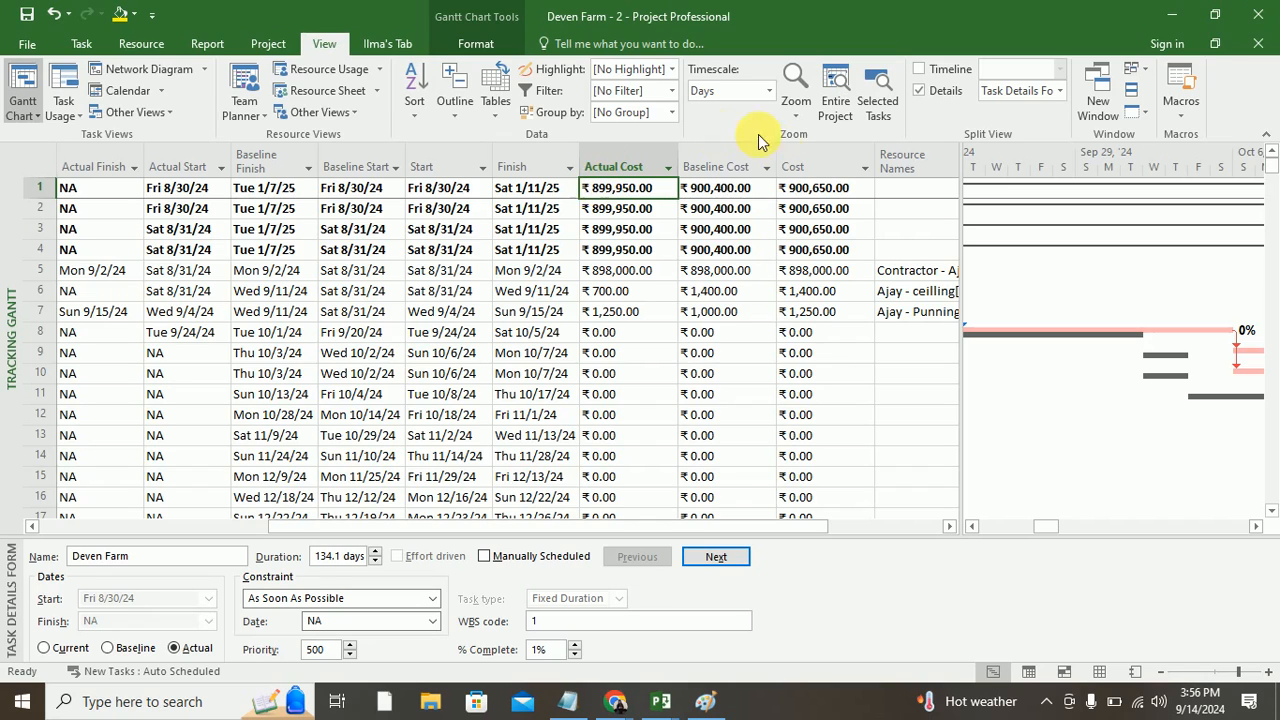
{"action": "left_click", "coordinate": [812, 166]}
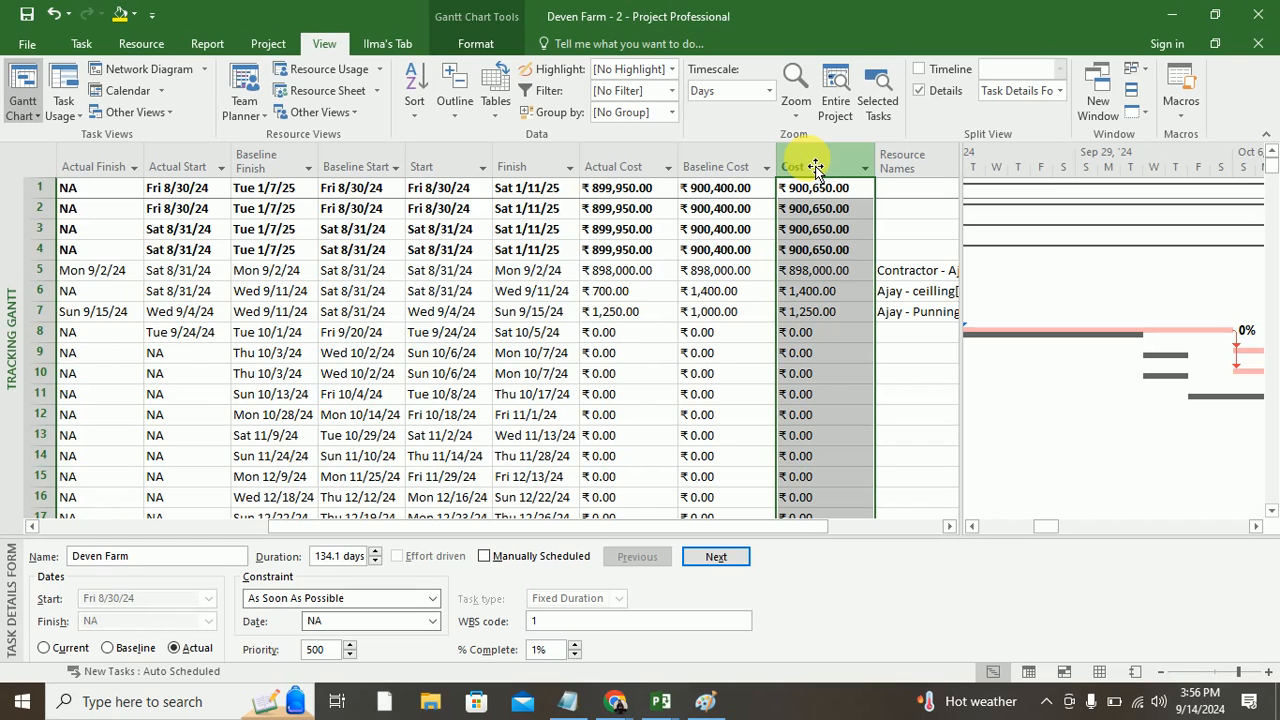
{"action": "left_click", "coordinate": [440, 166]}
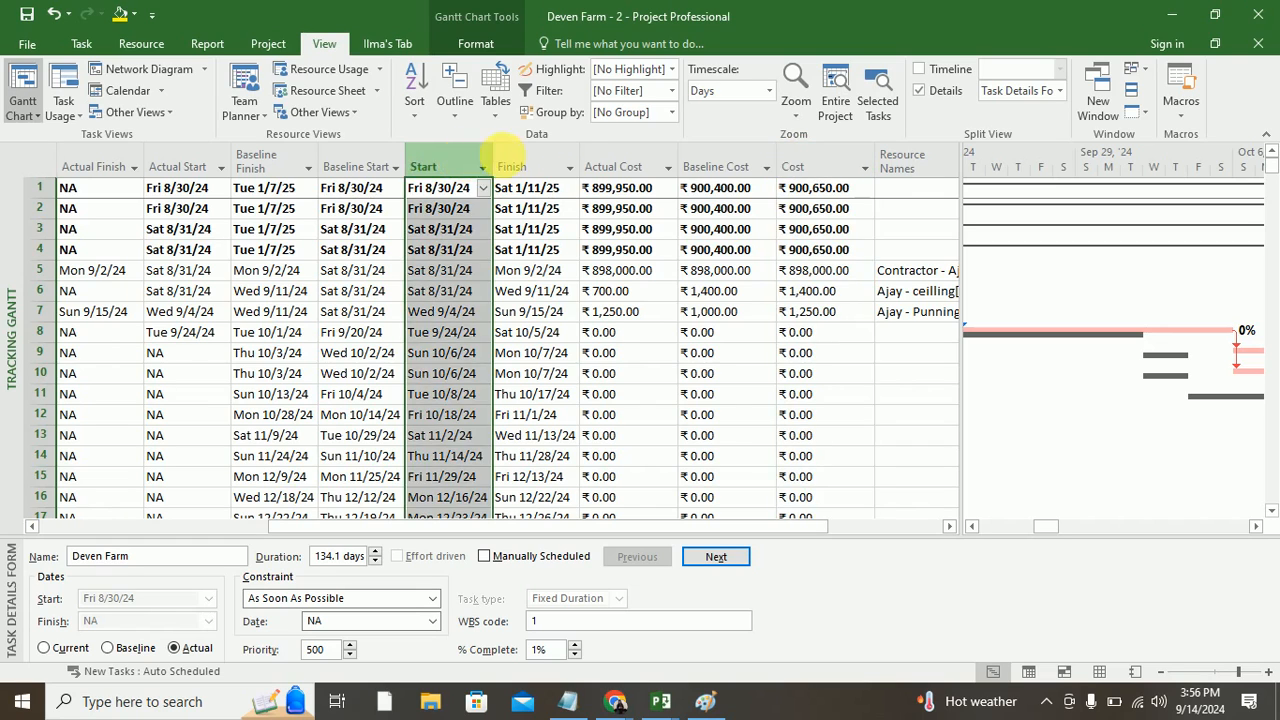
{"action": "left_click", "coordinate": [527, 166]}
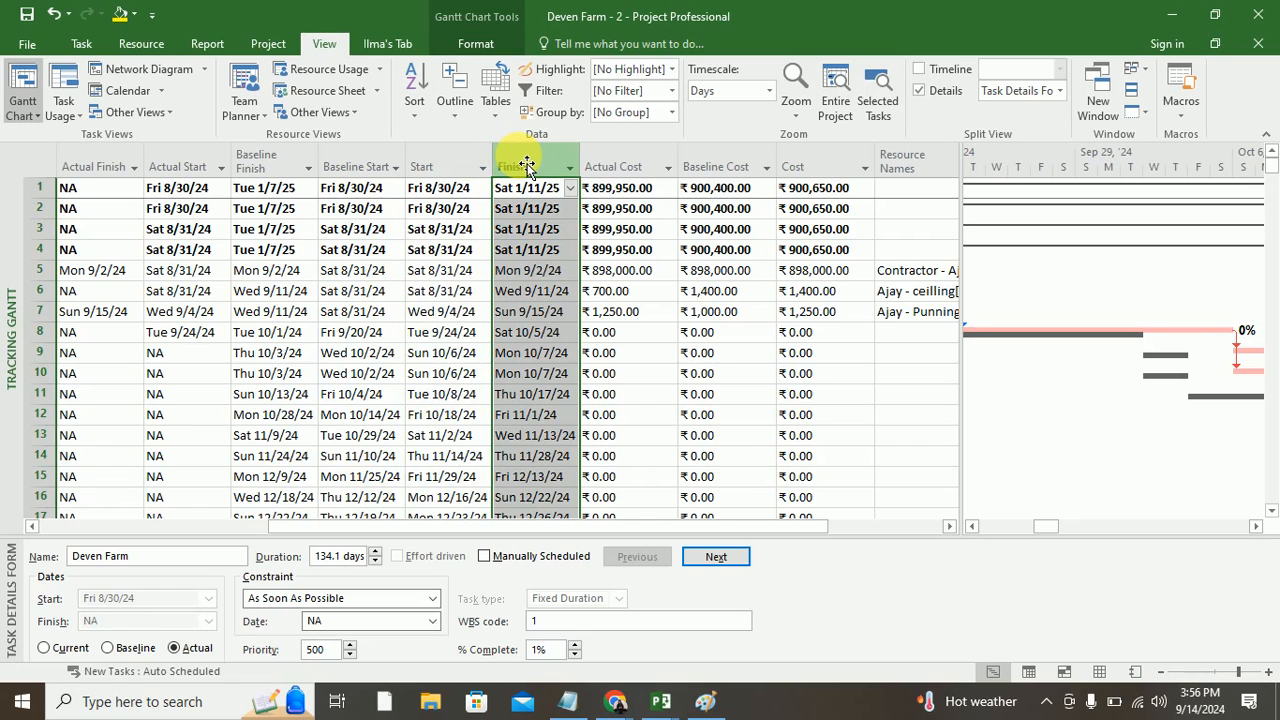
{"action": "left_click", "coordinate": [829, 166]}
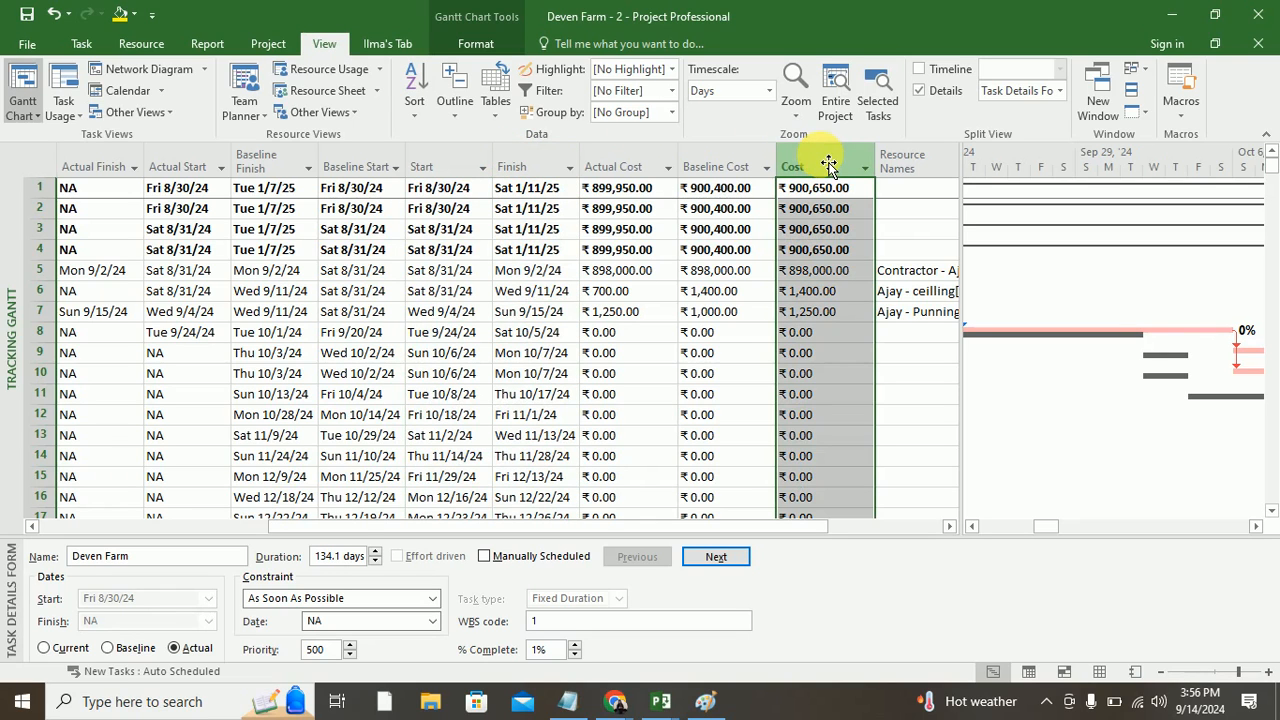
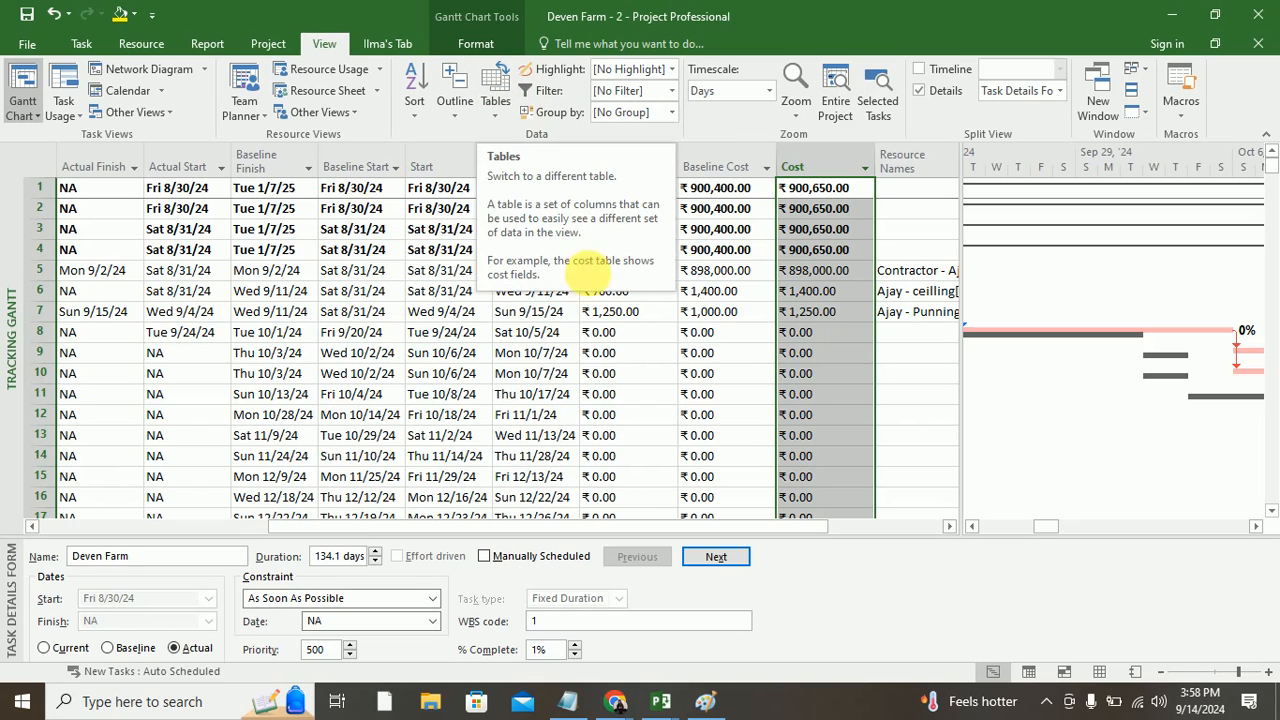
Step: Narrow the task table to enlarge the Gantt chart, showing the late August and September bars beside the cost columns
{"action": "left_click", "coordinate": [256, 40]}
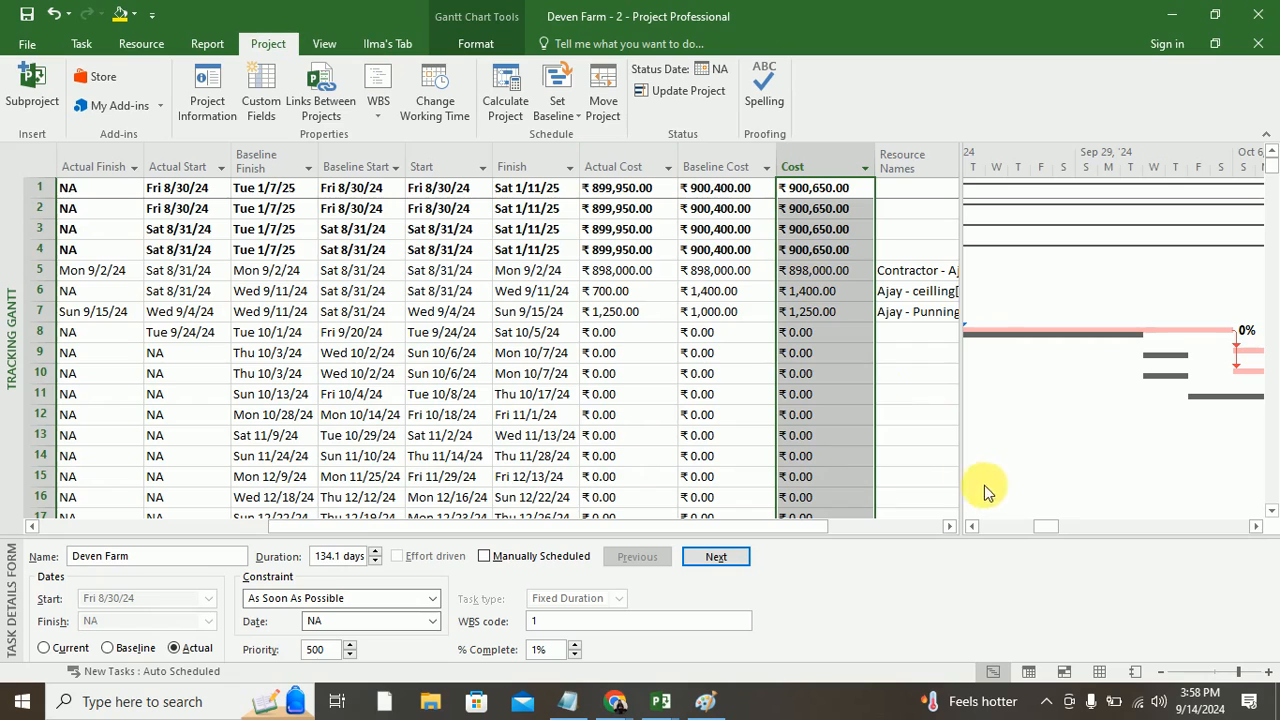
{"action": "left_click_drag", "start_coordinate": [932, 480], "coordinate": [612, 434]}
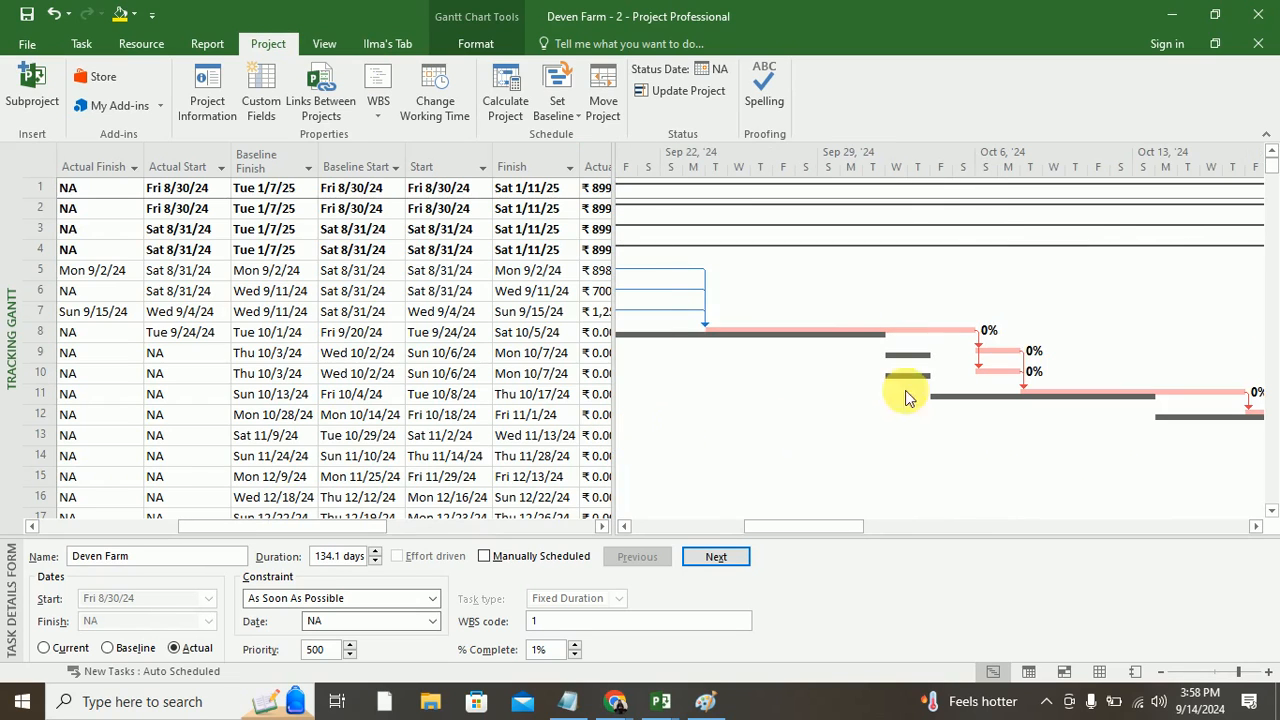
{"action": "left_click_drag", "start_coordinate": [839, 524], "coordinate": [743, 537]}
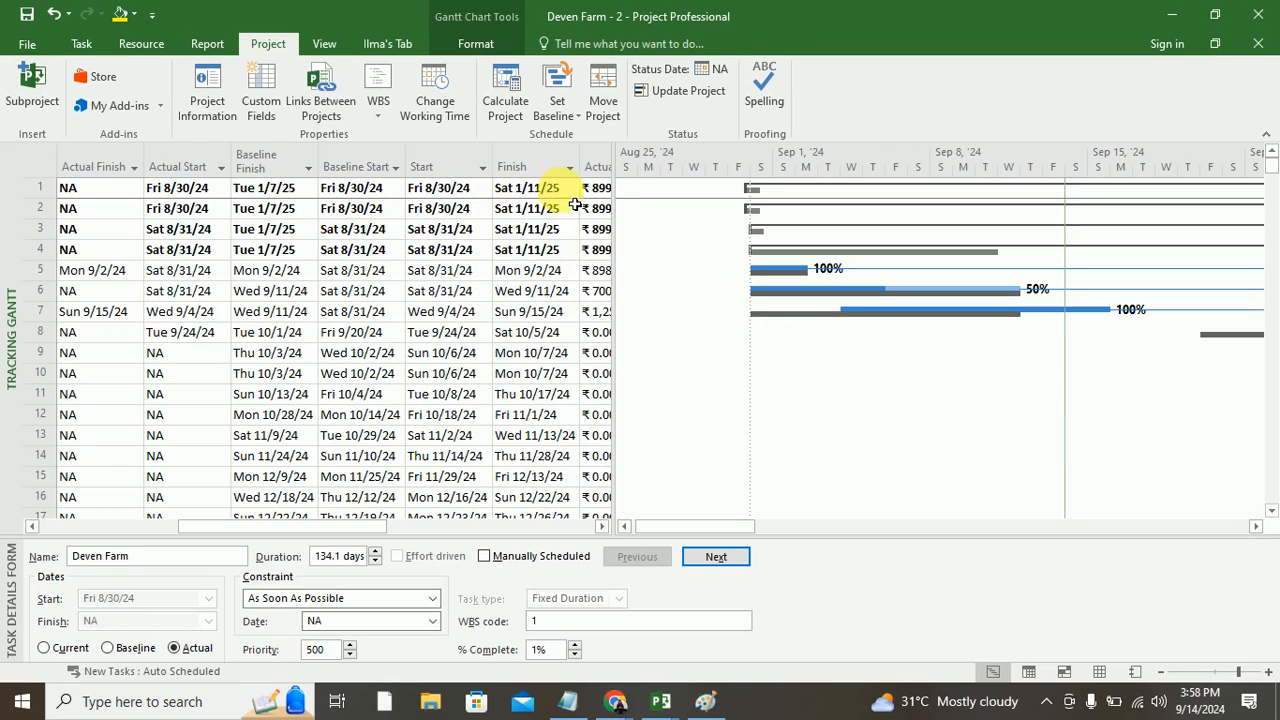
{"action": "left_click", "coordinate": [600, 527]}
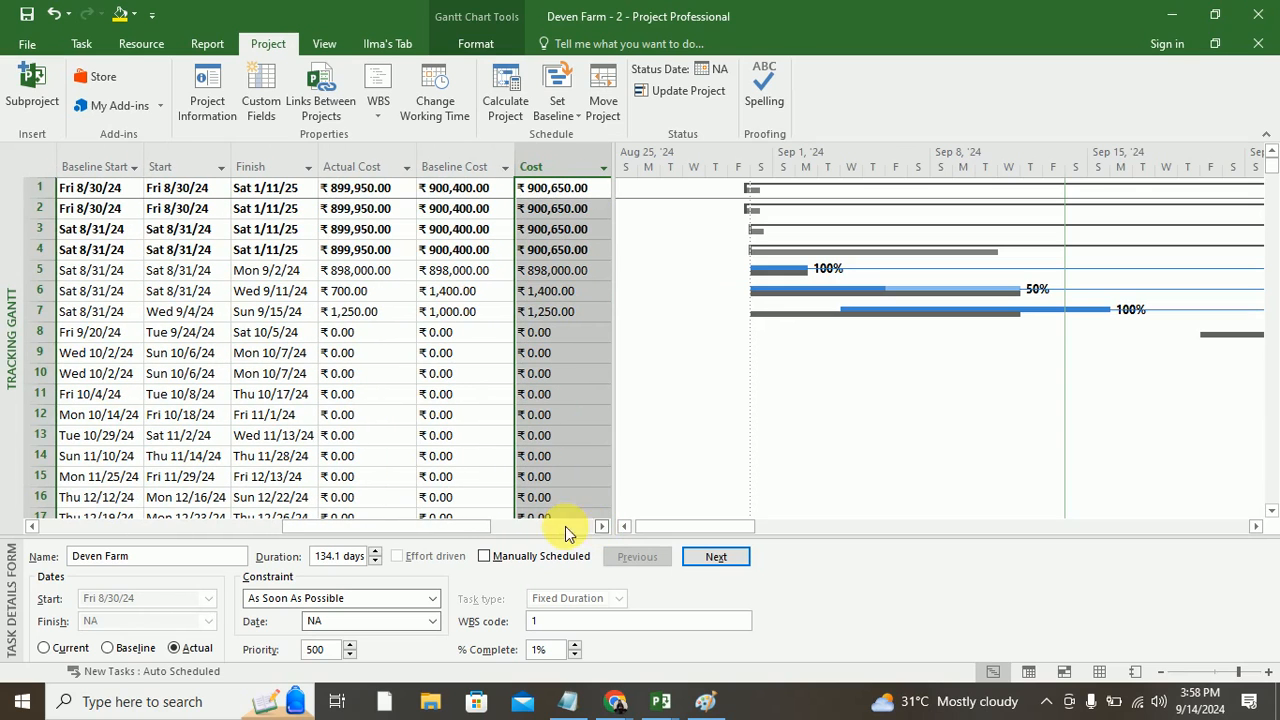
{"action": "left_click", "coordinate": [178, 190]}
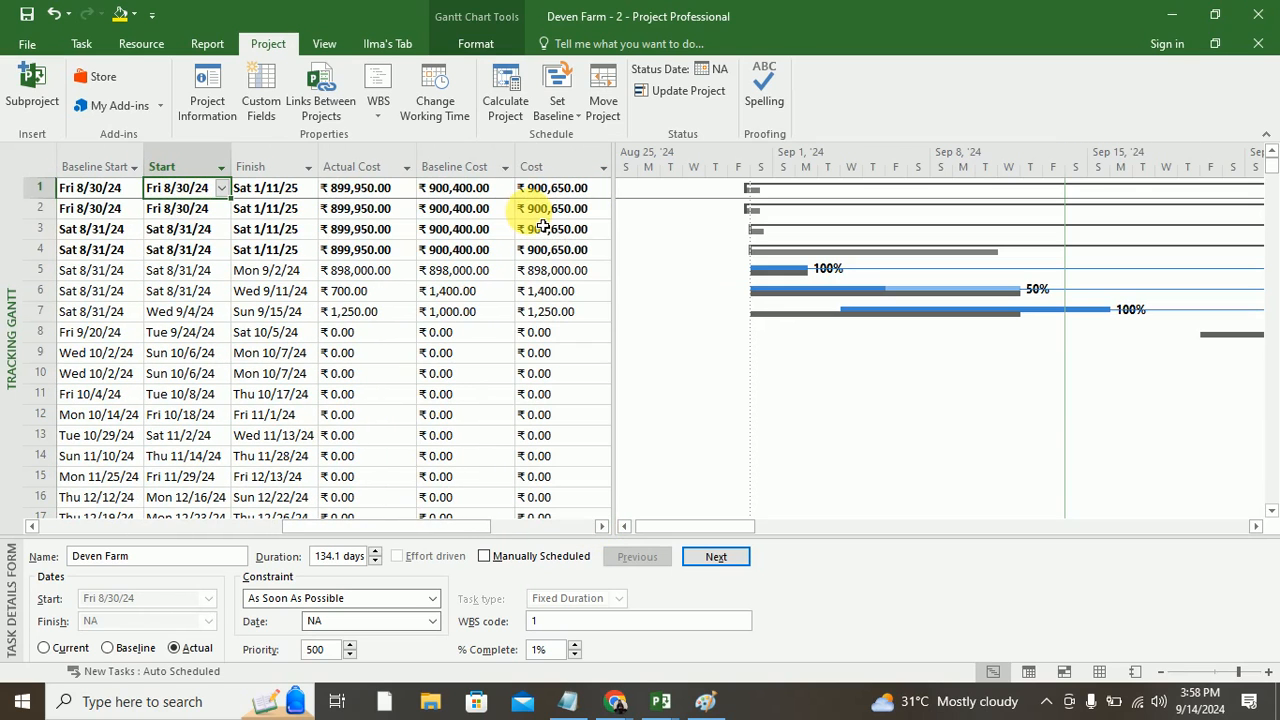
Step: Set the project's status date to Sat 9/14/24
{"action": "left_click", "coordinate": [704, 72]}
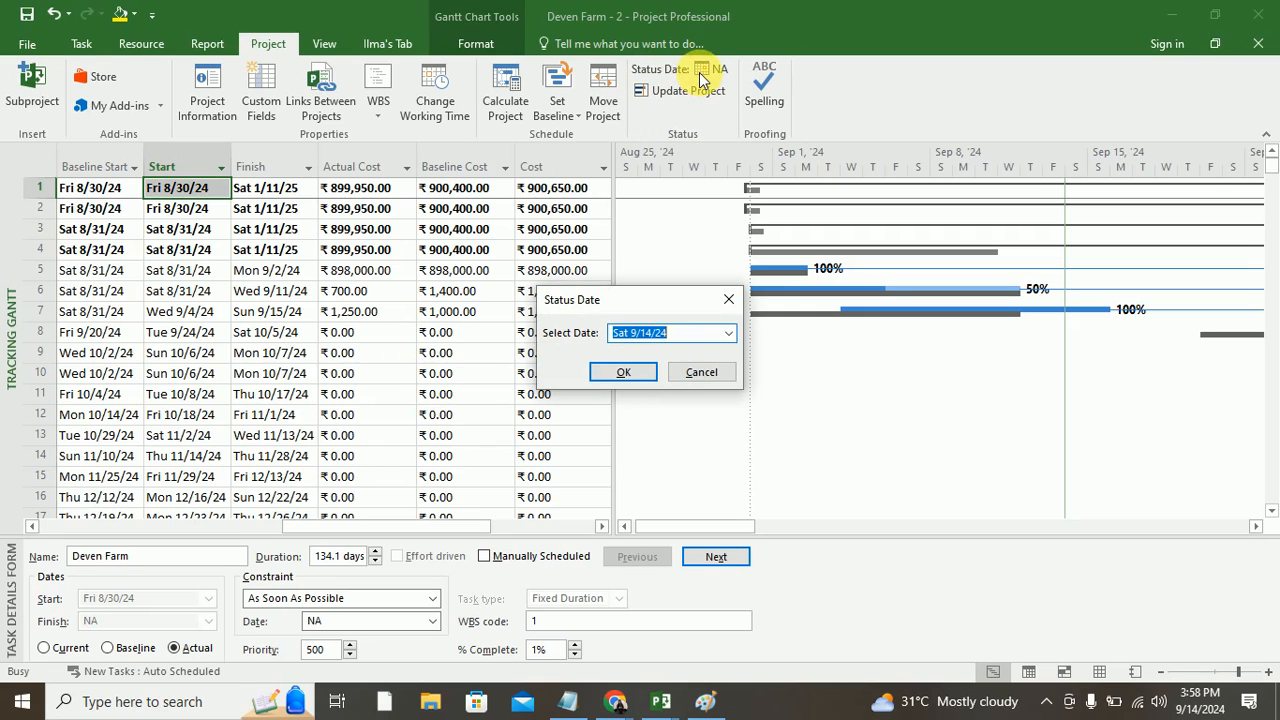
{"action": "left_click", "coordinate": [730, 335]}
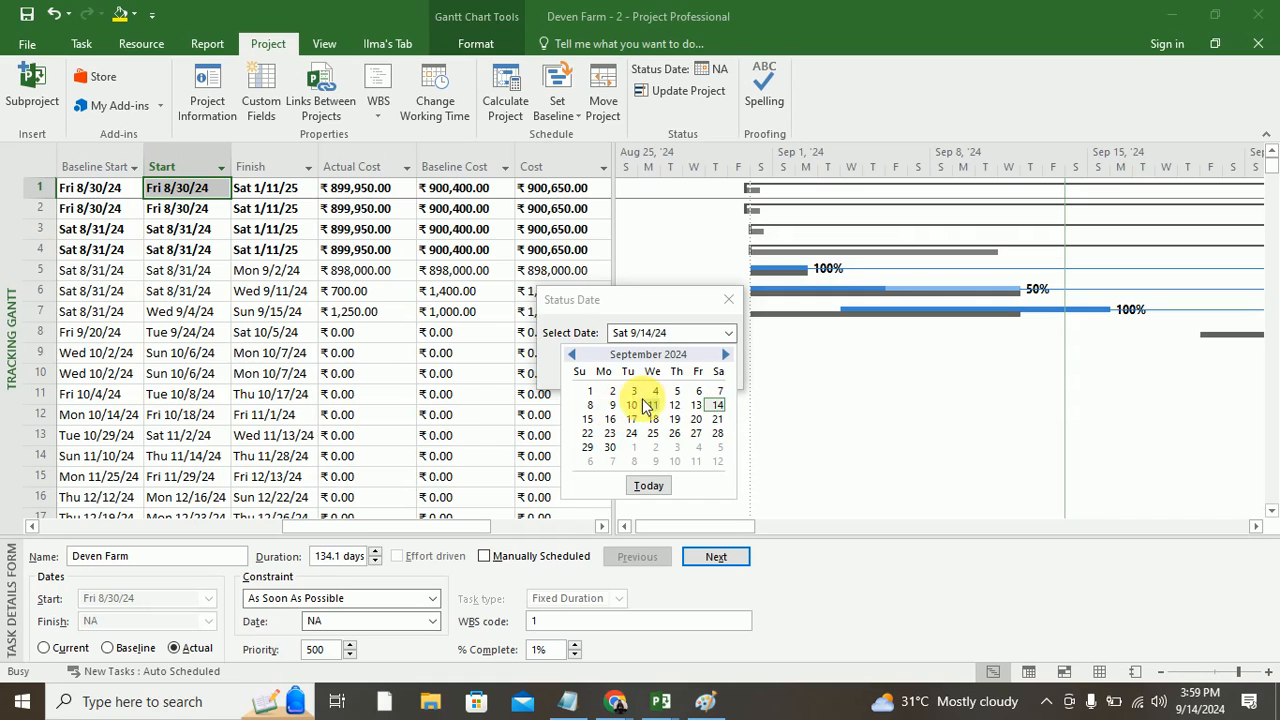
{"action": "left_click", "coordinate": [715, 409]}
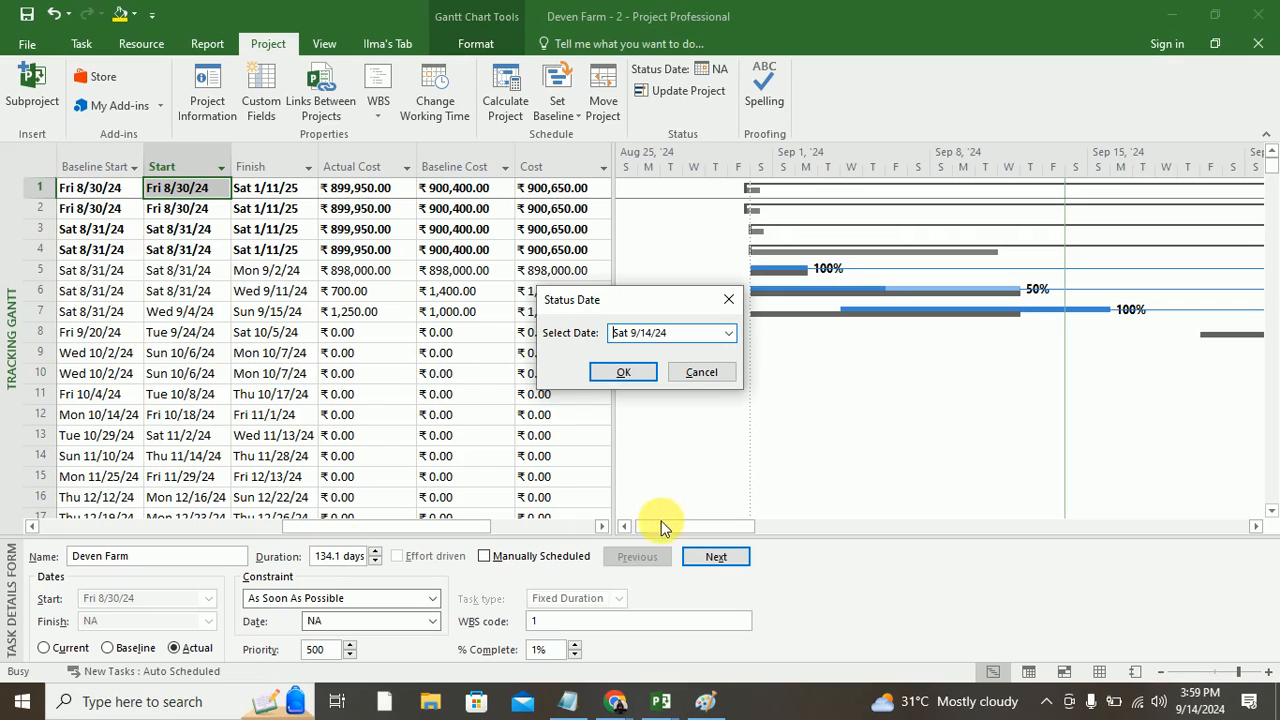
{"action": "left_click", "coordinate": [624, 373]}
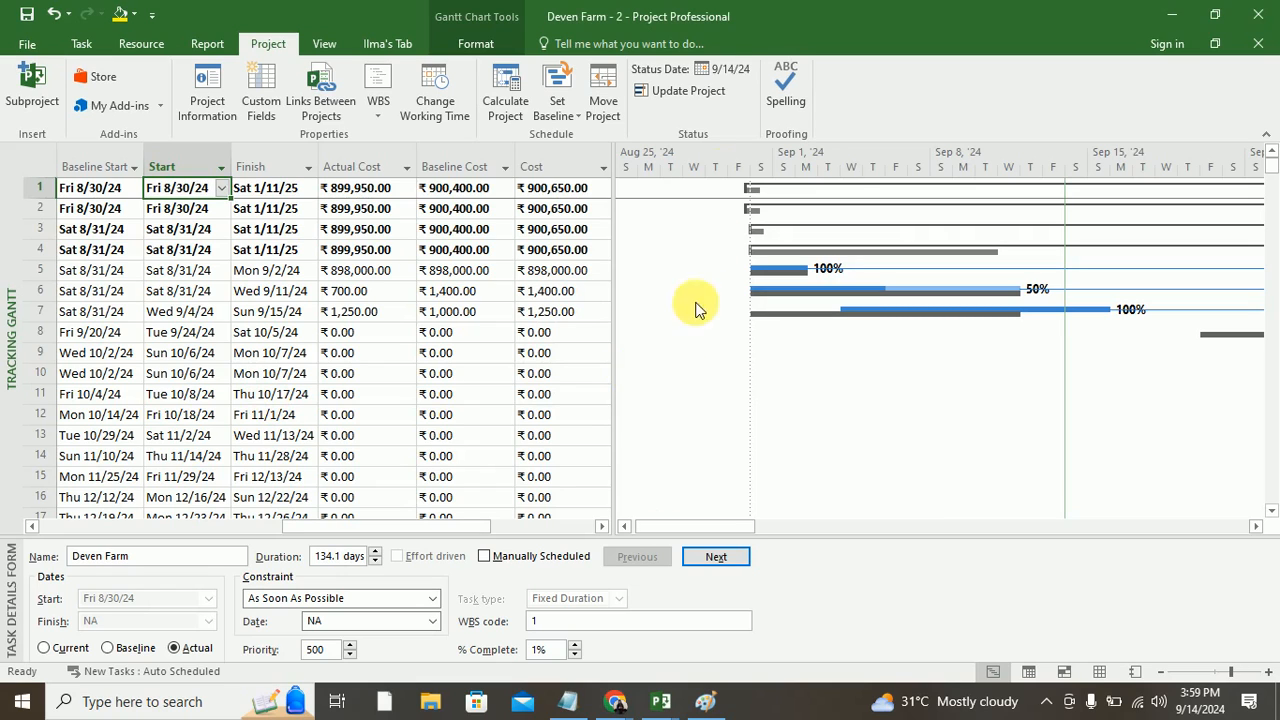
Step: Update the entire project's work as complete through Sat 9/14/24 using 0% - 100% complete, and acknowledge the Planning Wizard message
{"action": "left_click", "coordinate": [688, 97]}
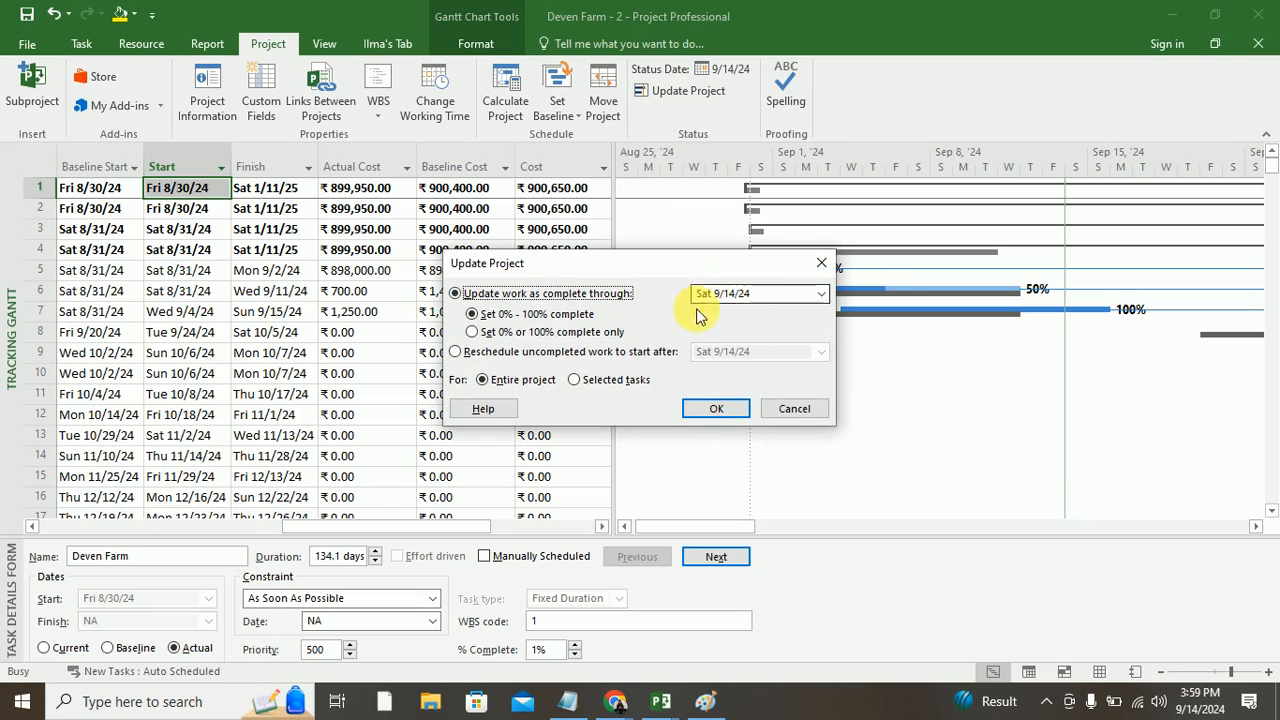
{"action": "left_click", "coordinate": [716, 408]}
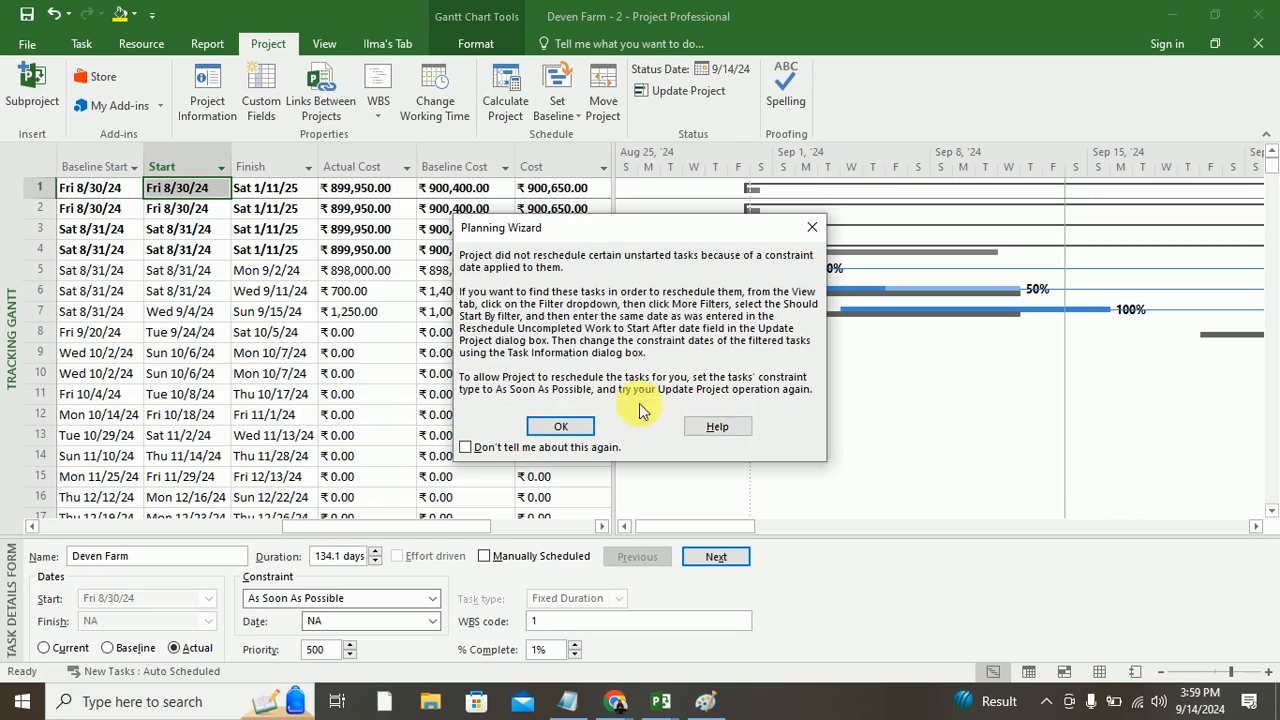
{"action": "left_click", "coordinate": [561, 426]}
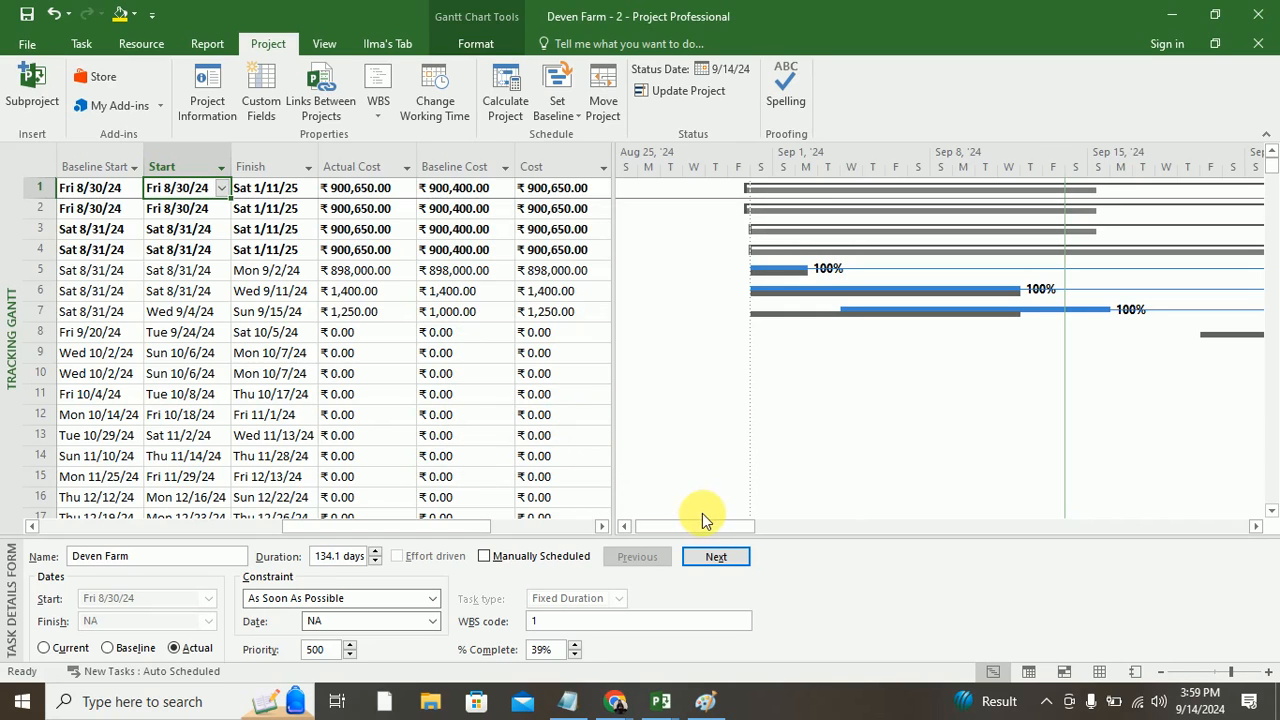
Step: Display the current progress line at the project status date on the Gantt chart and examine it against the task bars
{"action": "left_click_drag", "start_coordinate": [703, 527], "coordinate": [725, 530]}
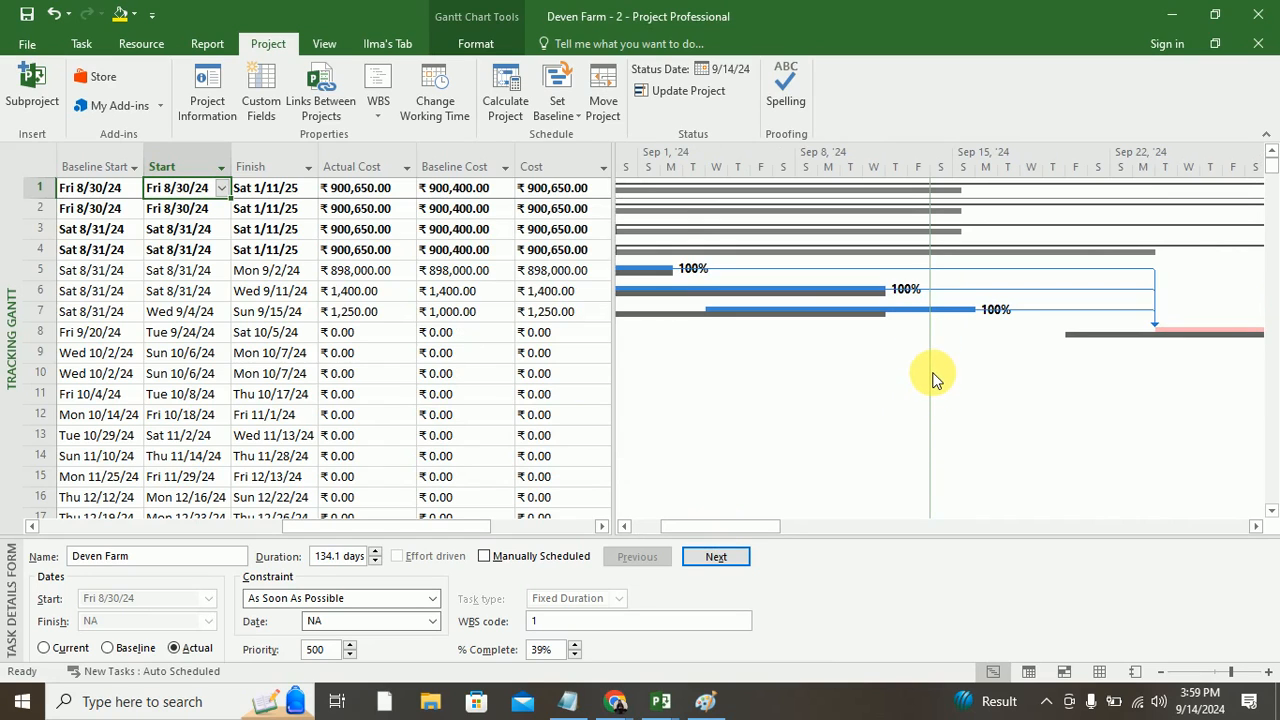
{"action": "right_click", "coordinate": [750, 388]}
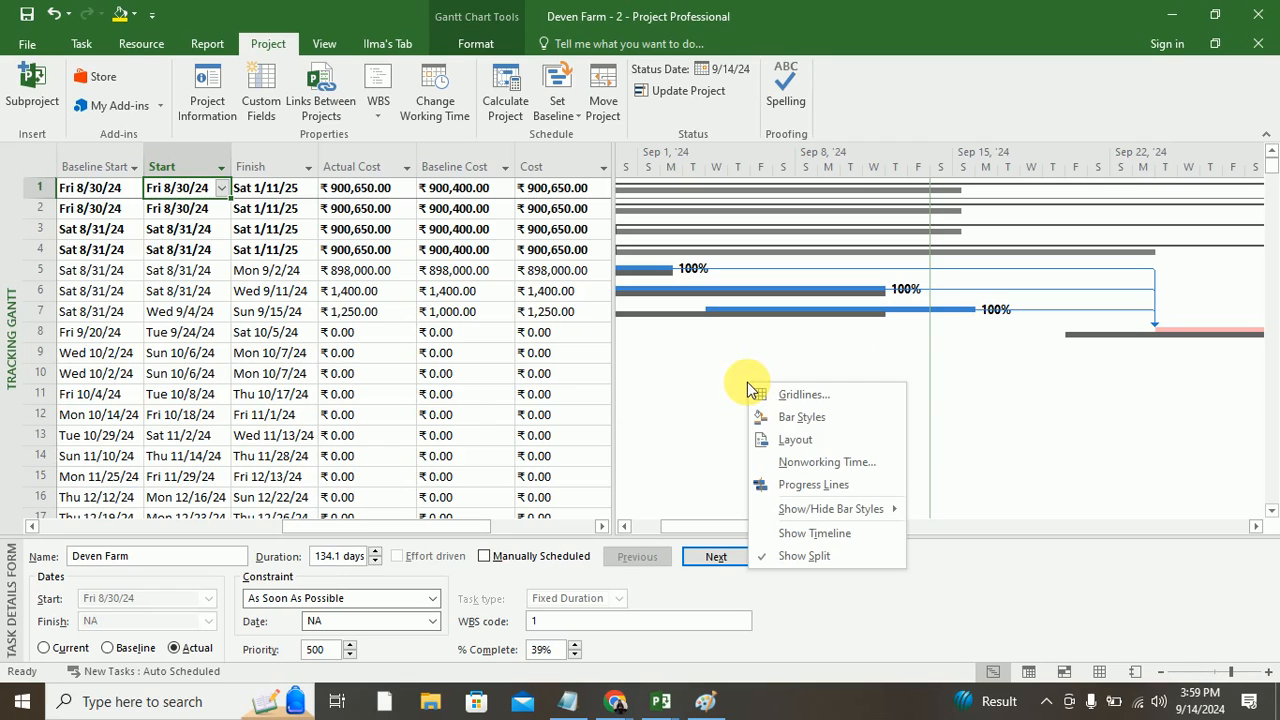
{"action": "left_click", "coordinate": [790, 486]}
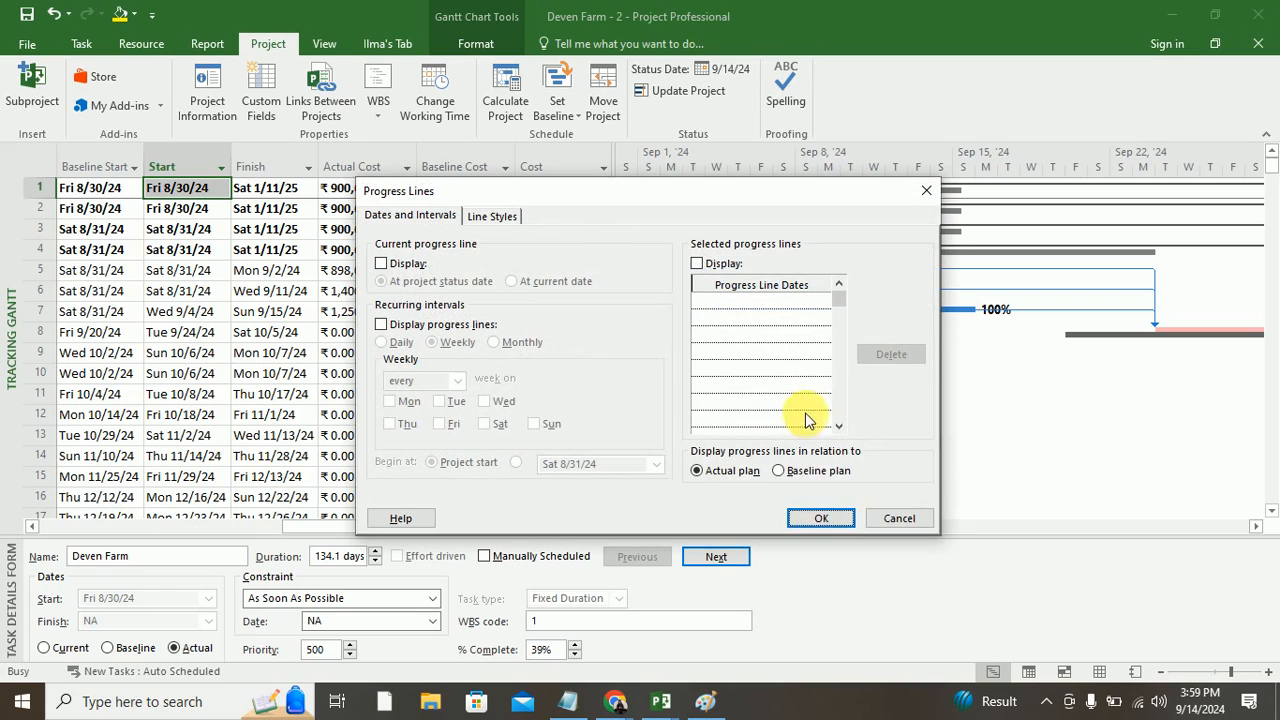
{"action": "left_click", "coordinate": [382, 265]}
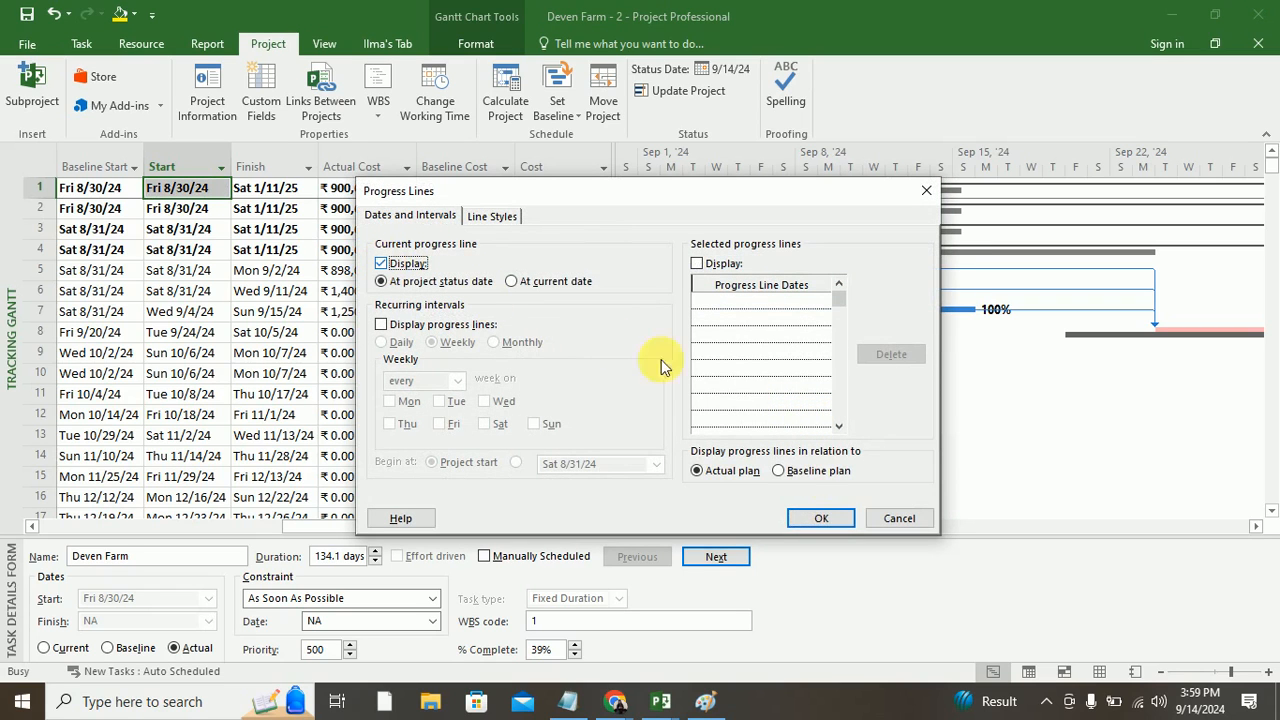
{"action": "left_click", "coordinate": [835, 515]}
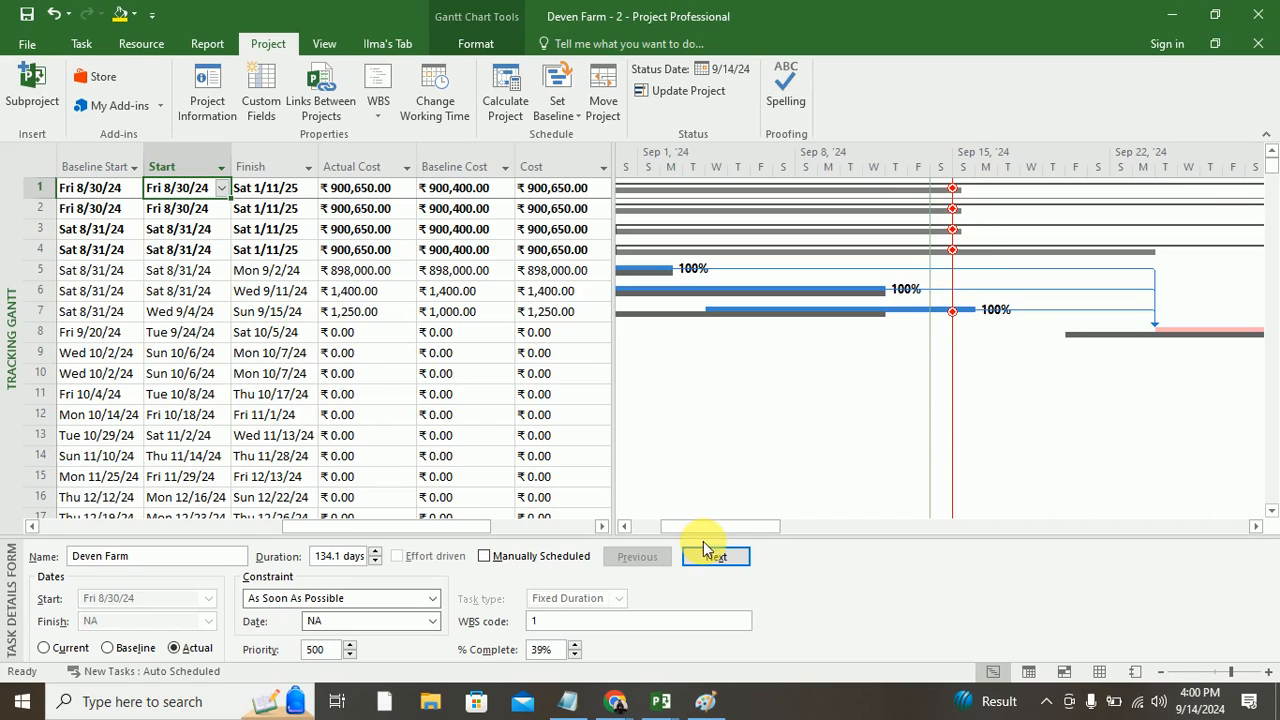
{"action": "left_click_drag", "start_coordinate": [702, 527], "coordinate": [733, 531]}
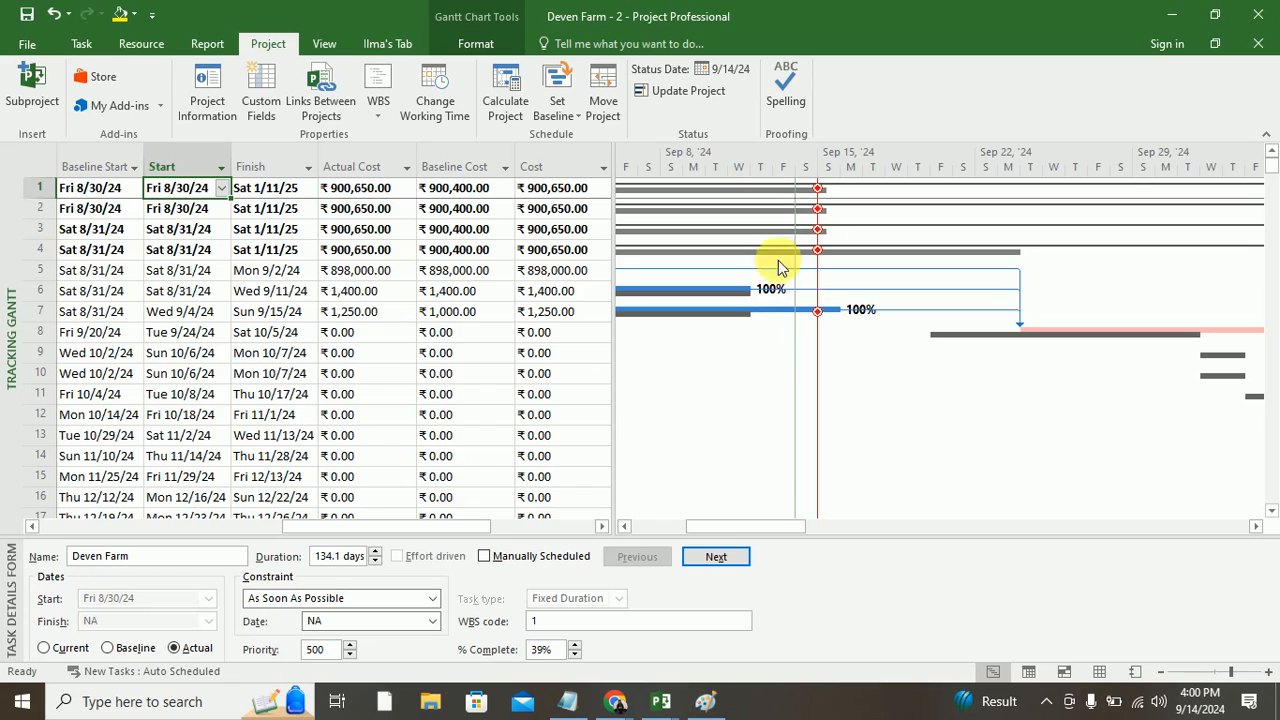
{"action": "left_click_drag", "start_coordinate": [770, 533], "coordinate": [717, 531]}
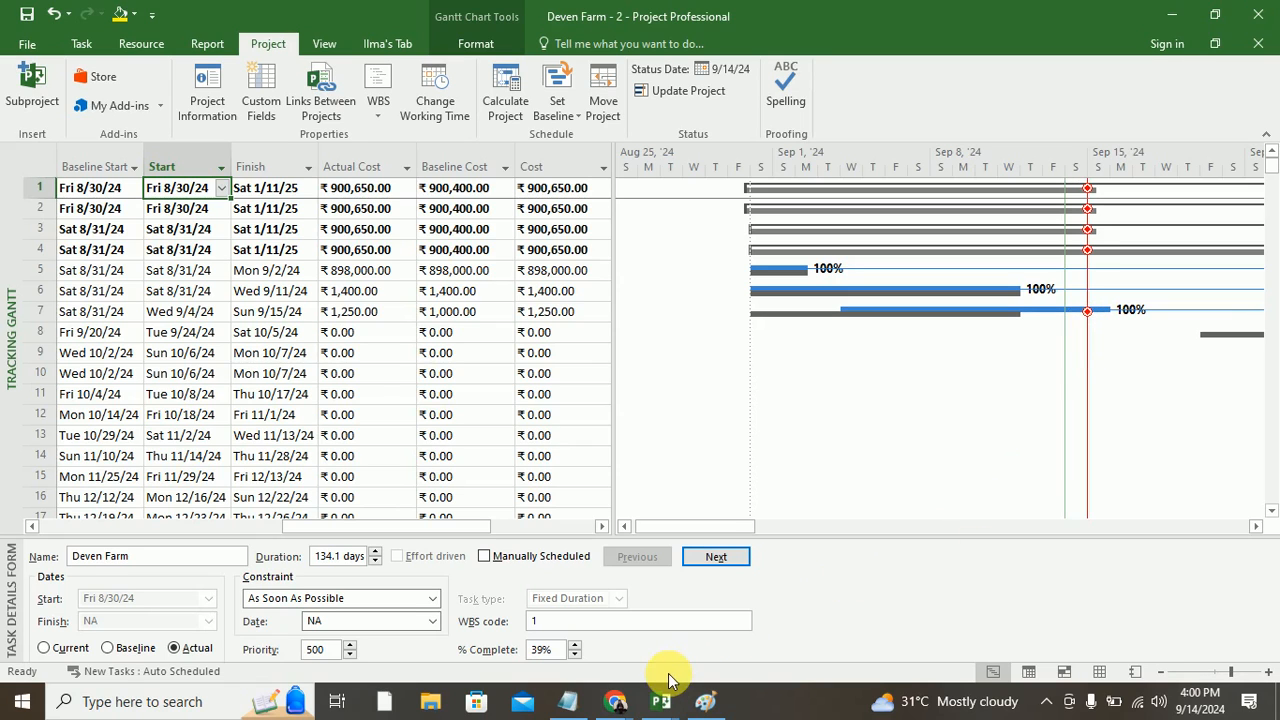
Step: Switch to the MSP topics notes in Notepad and review the Cost Management, Update tasks and Schedule compression entries before returning to the schedule
{"action": "left_click", "coordinate": [563, 705]}
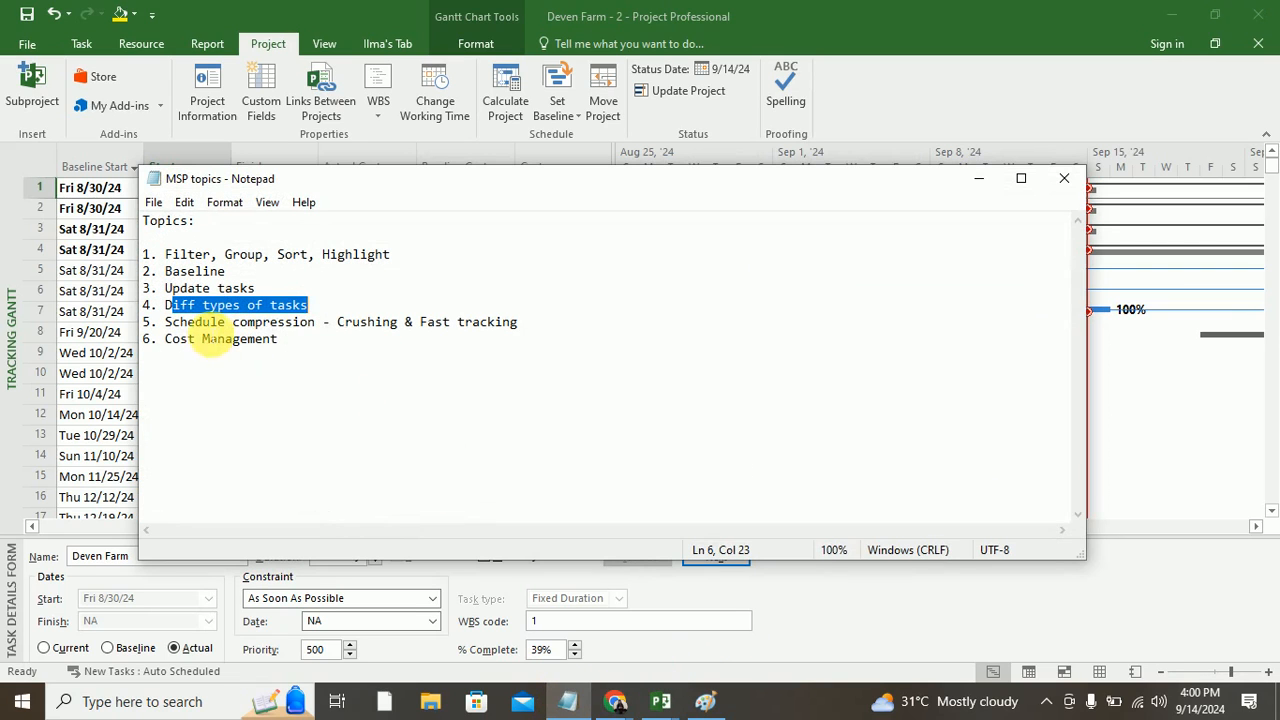
{"action": "left_click_drag", "start_coordinate": [176, 340], "coordinate": [288, 339]}
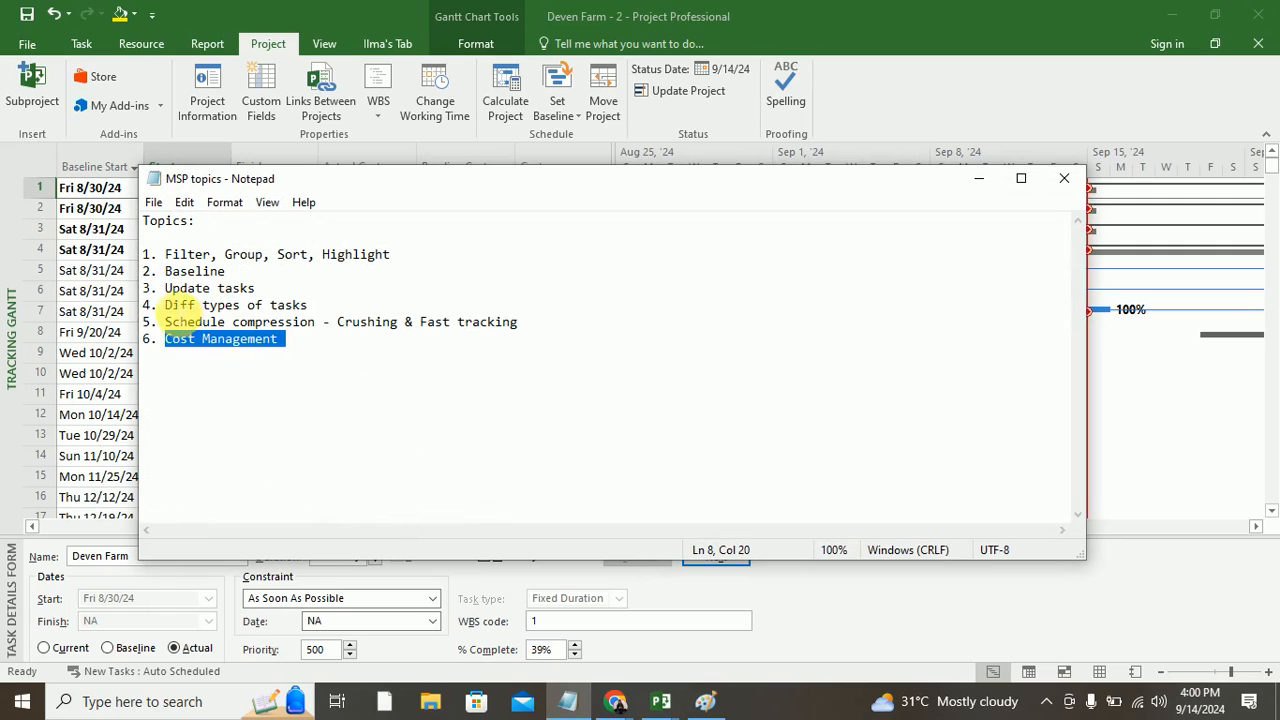
{"action": "left_click_drag", "start_coordinate": [165, 289], "coordinate": [257, 290]}
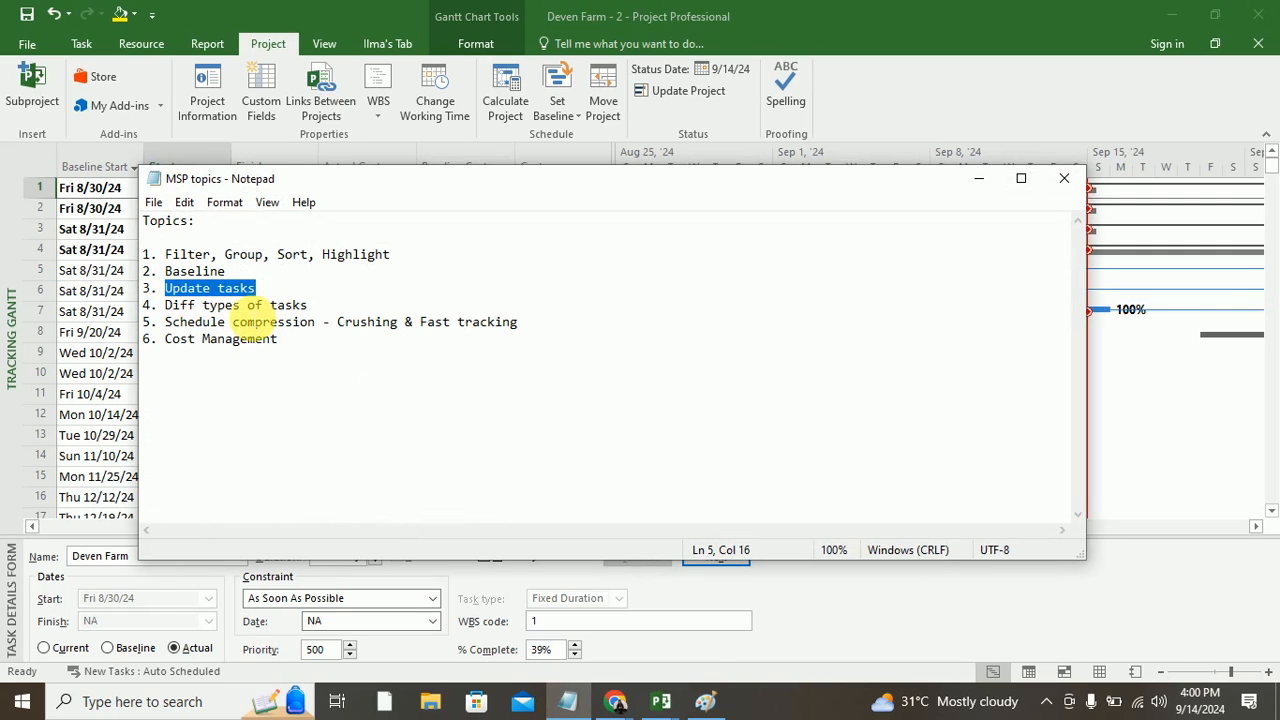
{"action": "left_click_drag", "start_coordinate": [165, 322], "coordinate": [540, 330]}
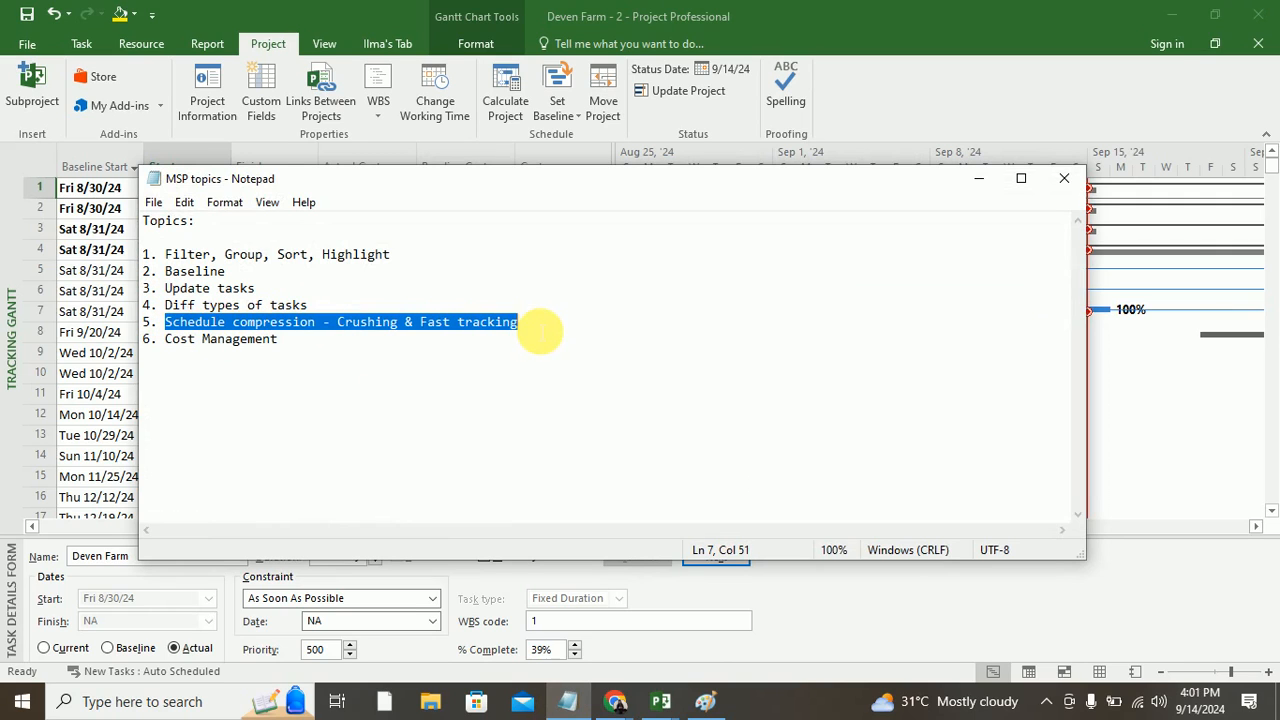
{"action": "left_click", "coordinate": [975, 179]}
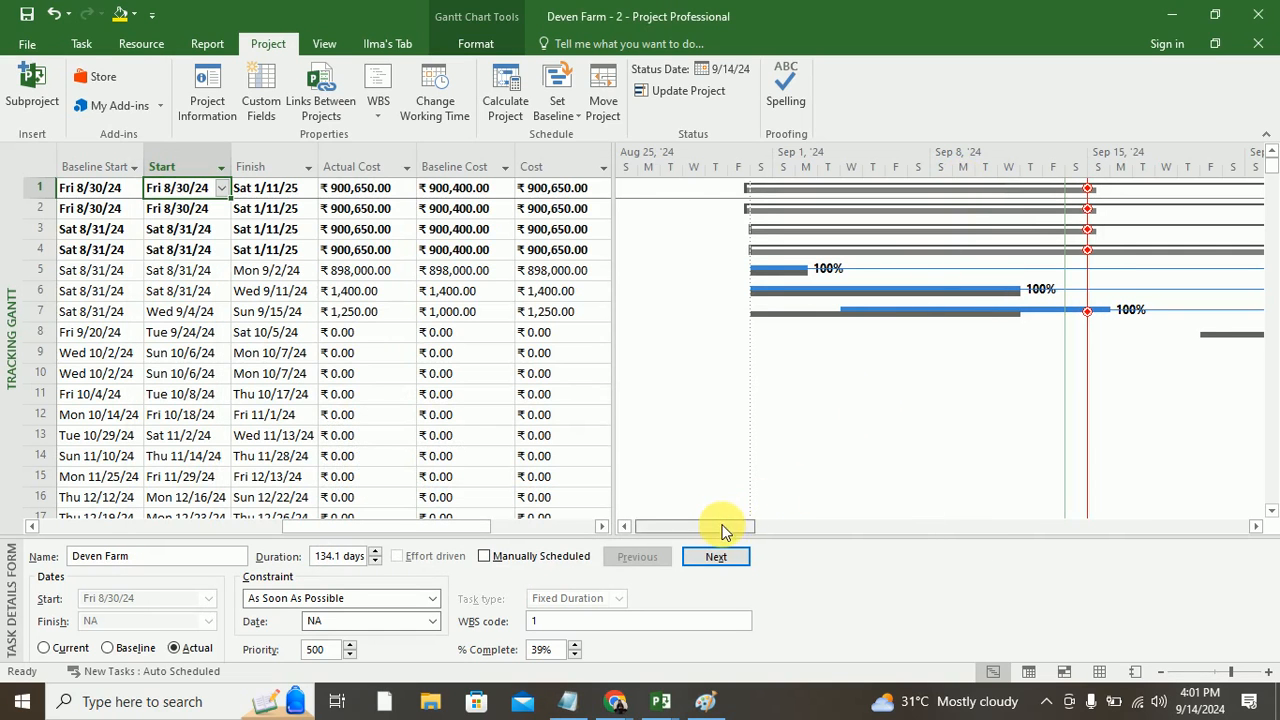
{"action": "left_click_drag", "start_coordinate": [723, 528], "coordinate": [742, 530]}
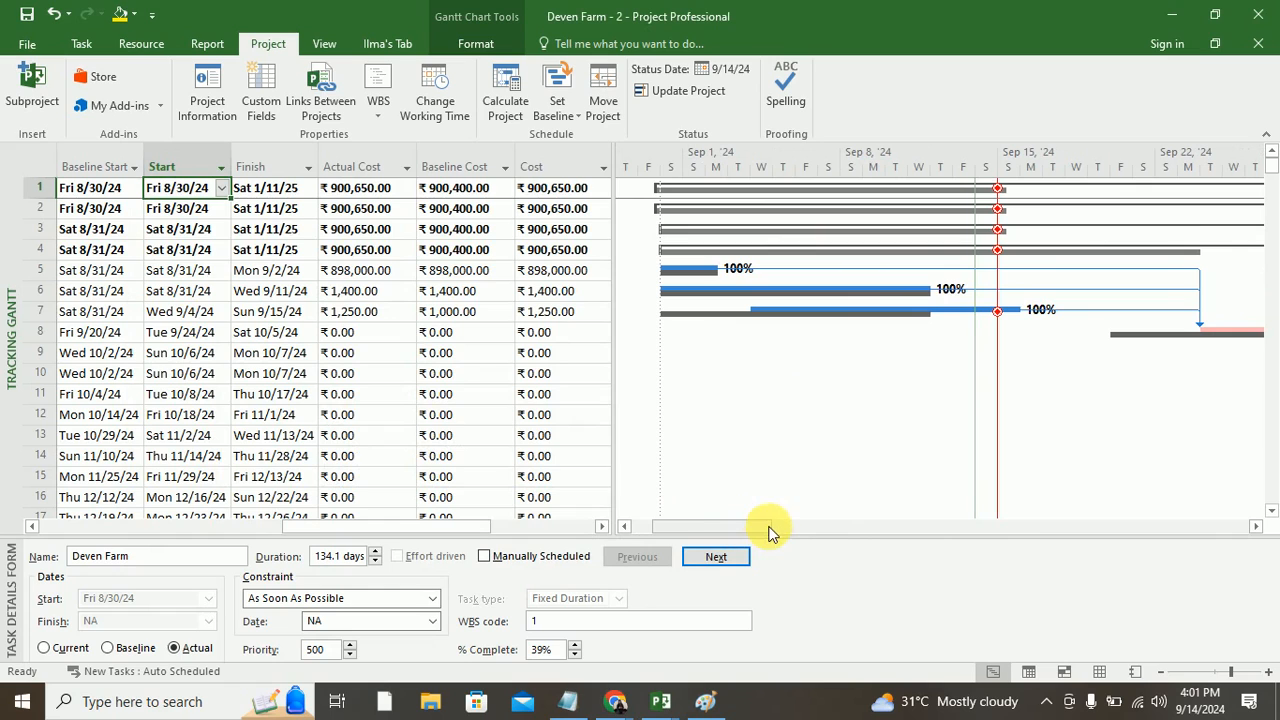
Step: Launch Excel and create a blank workbook
{"action": "left_click", "coordinate": [185, 702]}
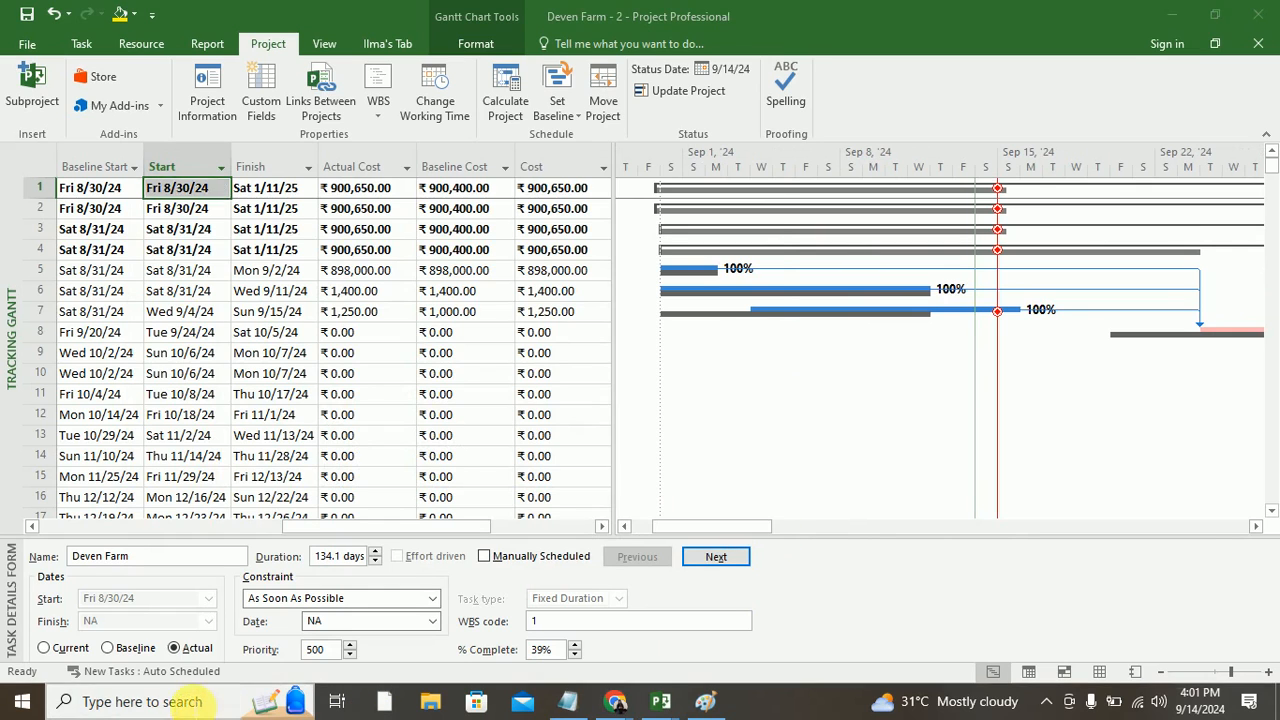
{"action": "type", "text": "excel"}
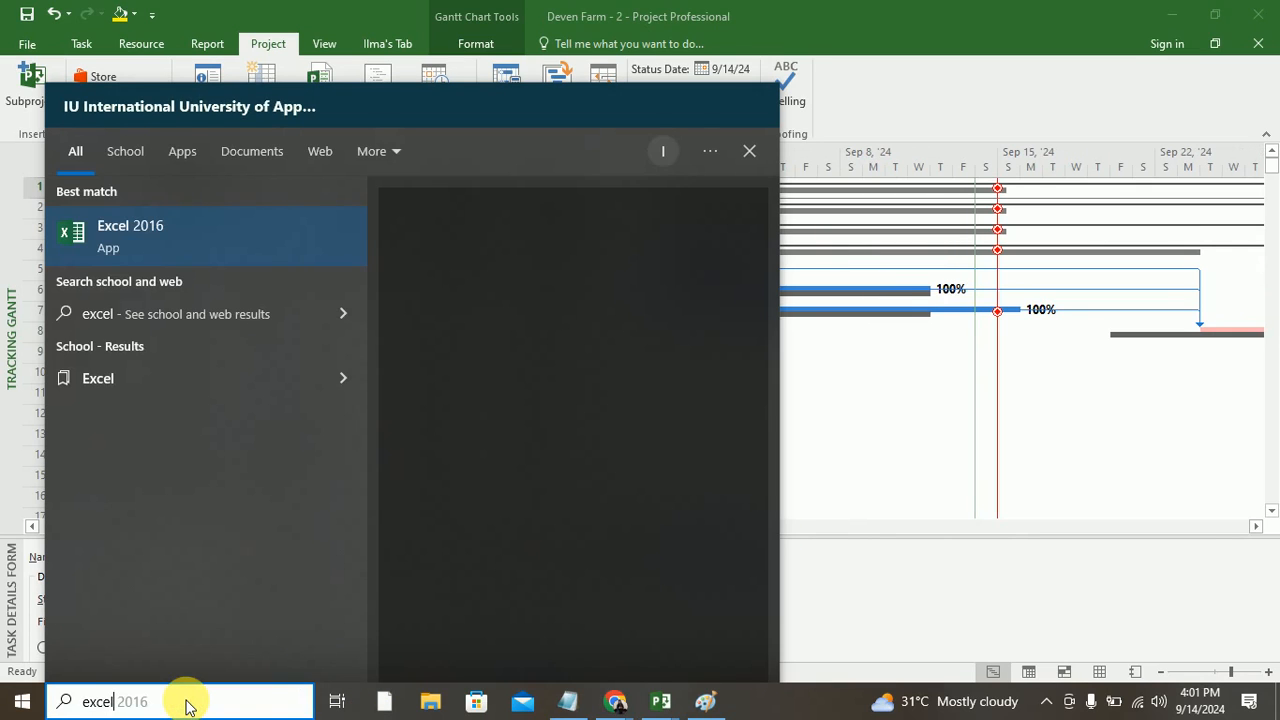
{"action": "key", "text": "Return"}
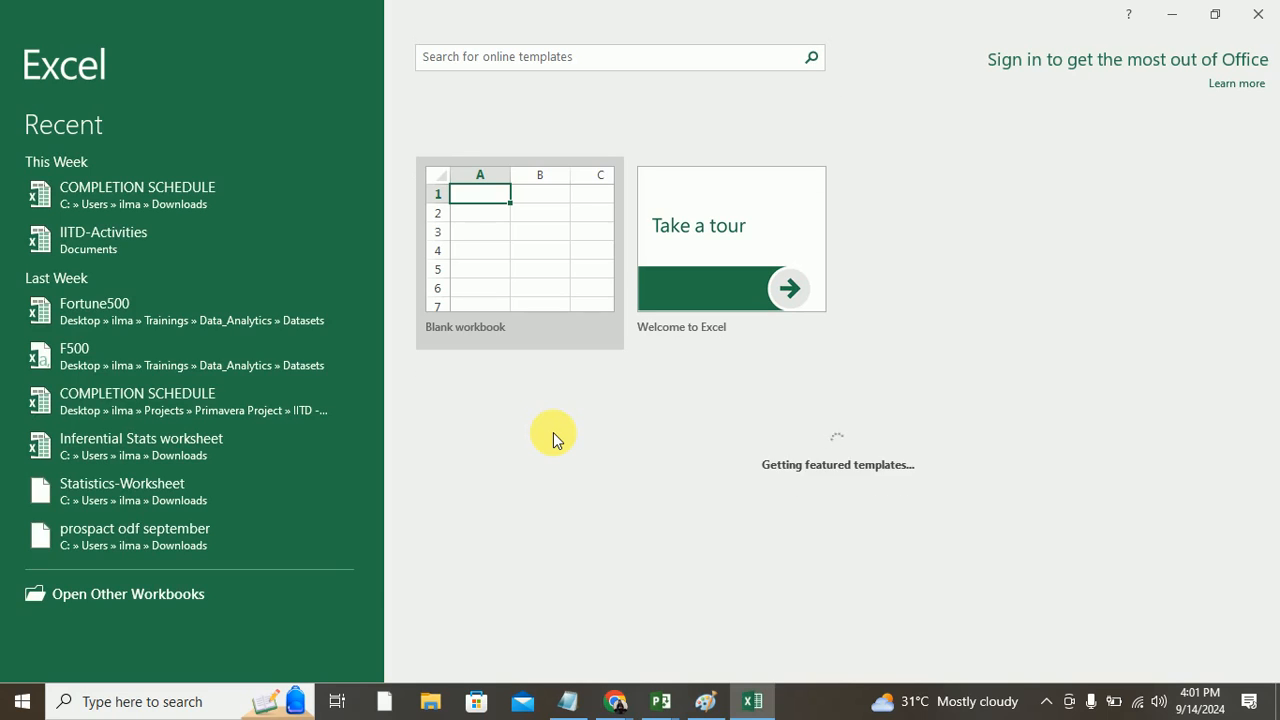
{"action": "left_click", "coordinate": [551, 277]}
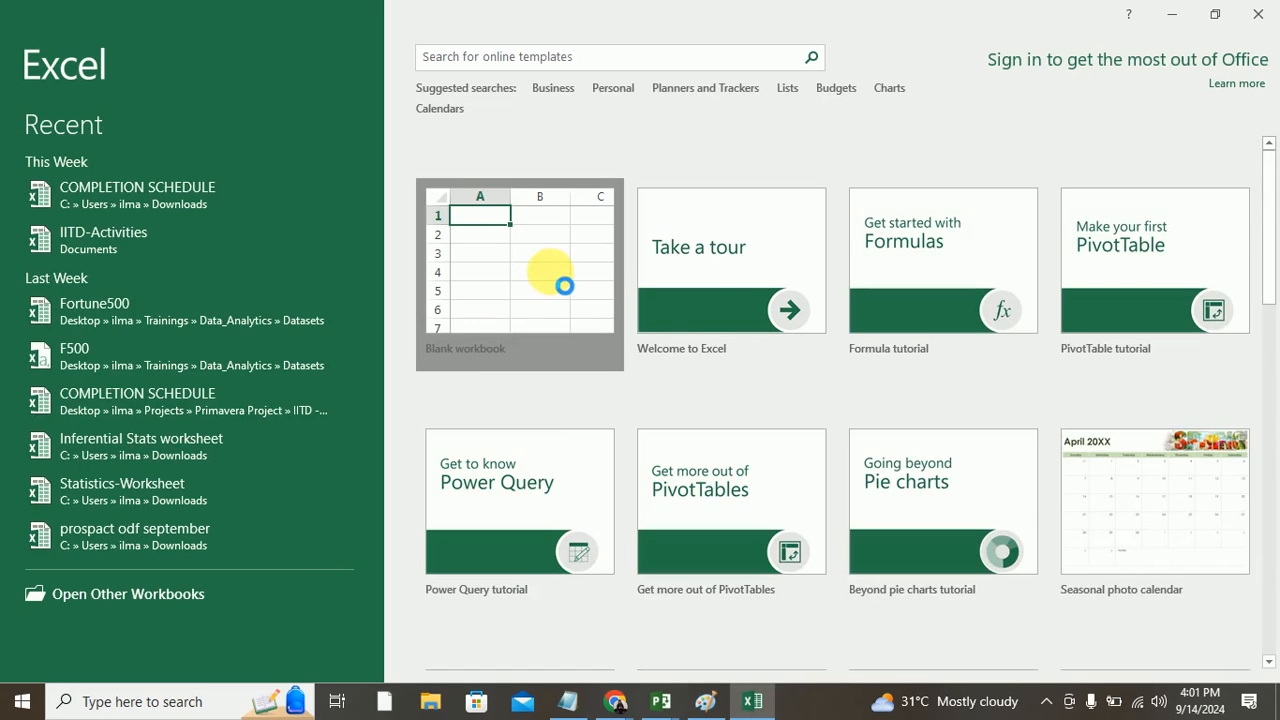
Step: Fill B4:F4 yellow as a task bar and label it 10days in G4 and 5res in H4
{"action": "left_click_drag", "start_coordinate": [120, 274], "coordinate": [351, 276]}
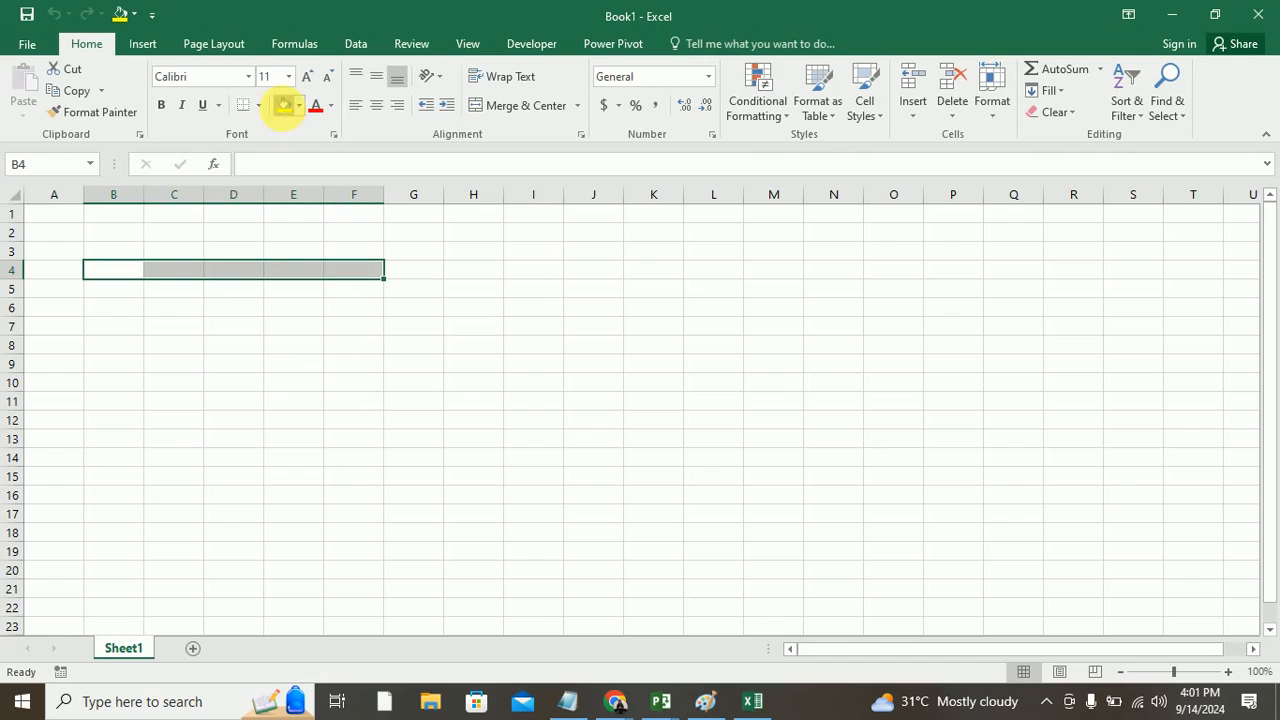
{"action": "left_click", "coordinate": [285, 105]}
{"action": "left_click", "coordinate": [378, 389]}
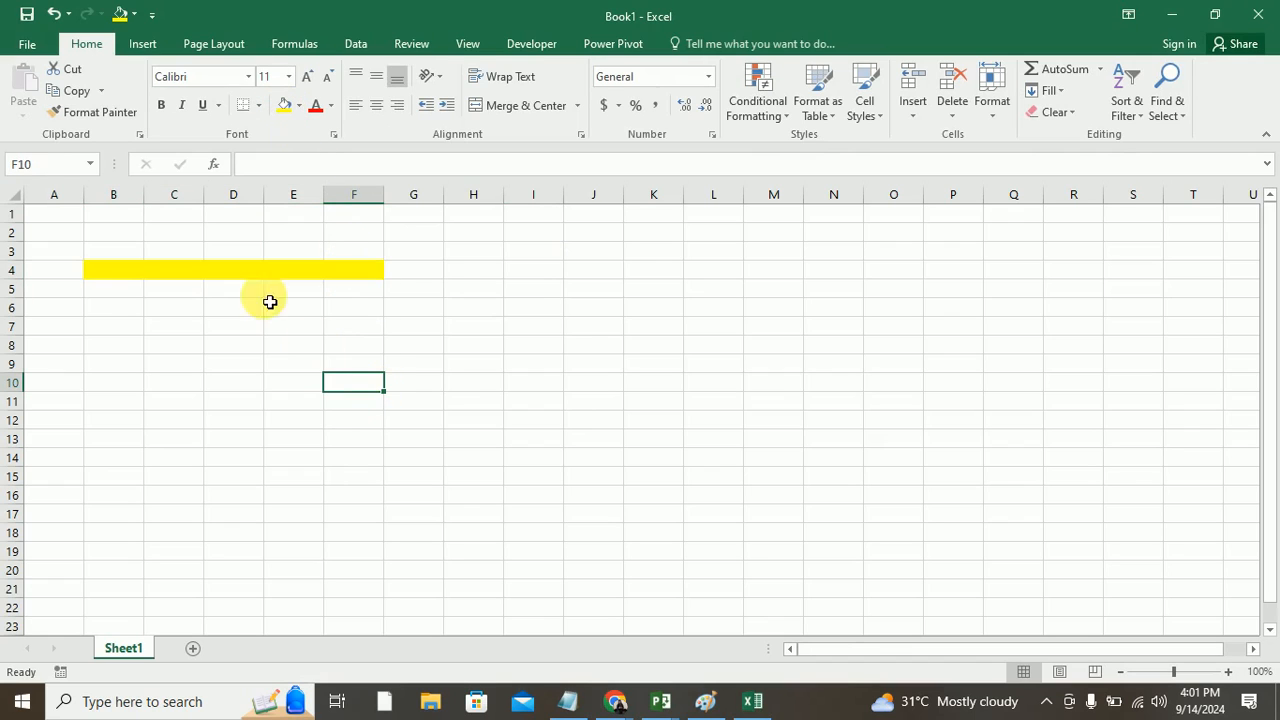
{"action": "left_click", "coordinate": [431, 271]}
{"action": "type", "text": "10days"}
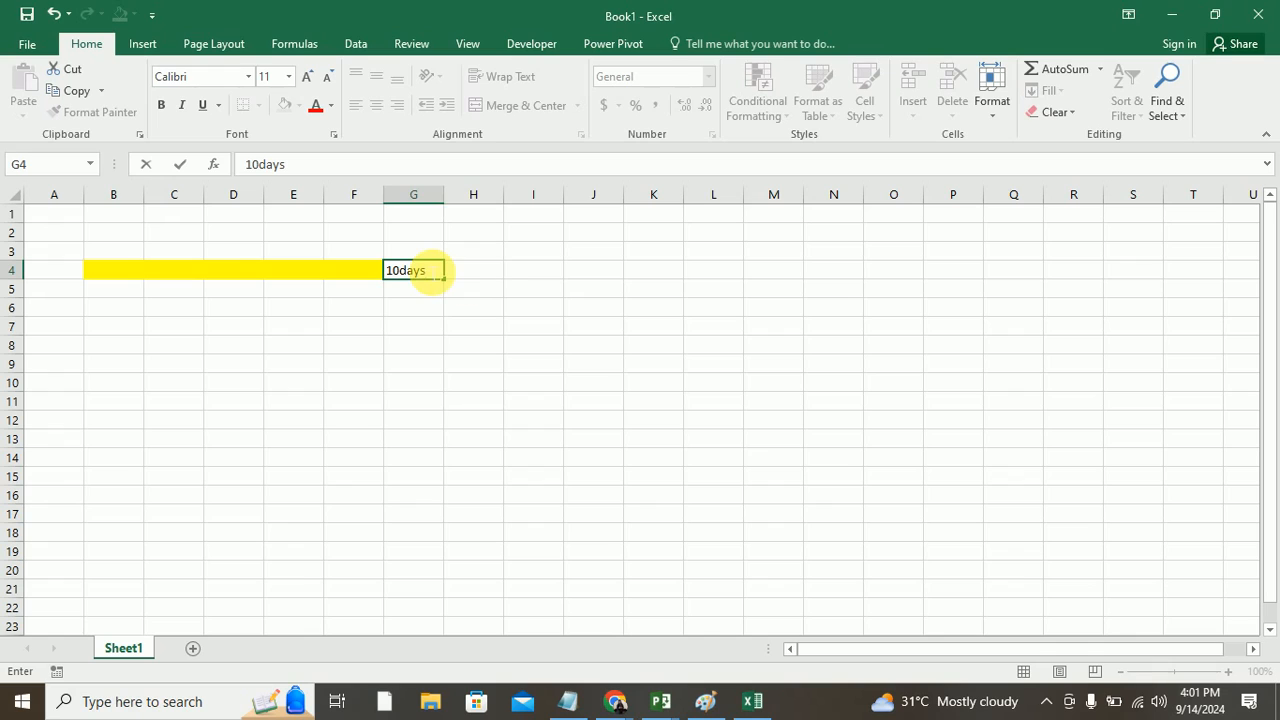
{"action": "left_click", "coordinate": [494, 272]}
{"action": "type", "text": "5res"}
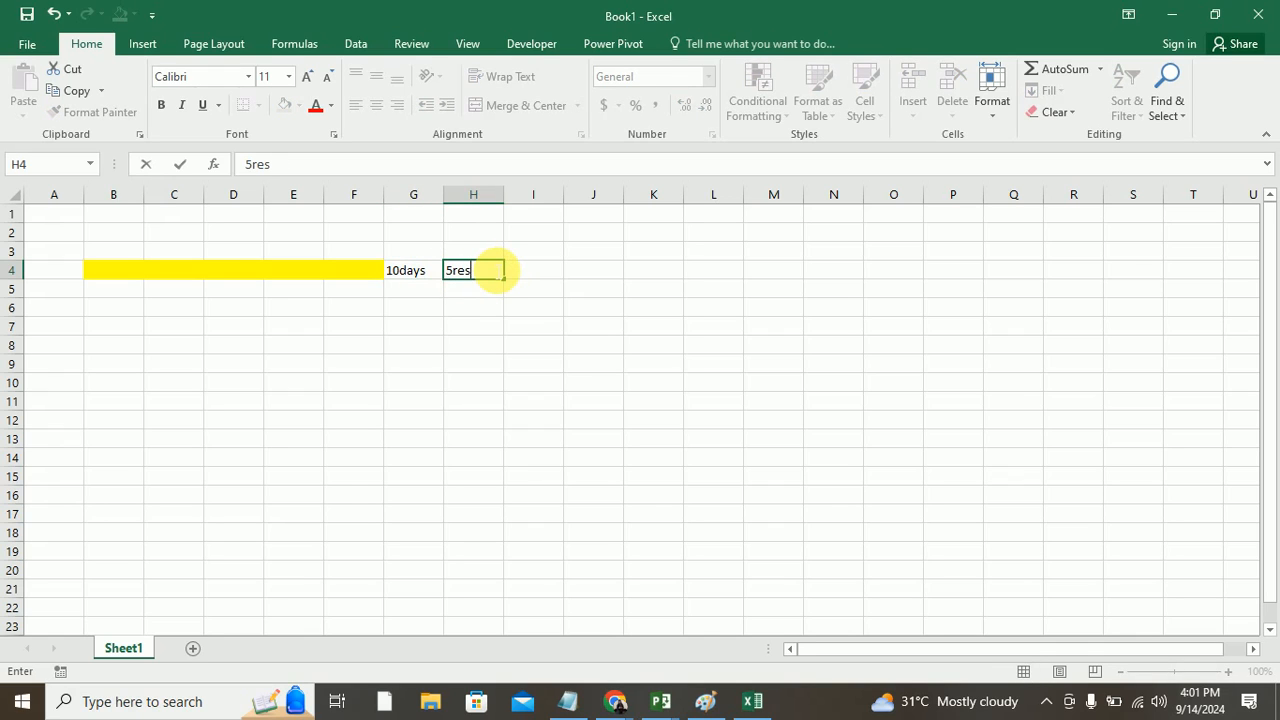
{"action": "left_click", "coordinate": [424, 346]}
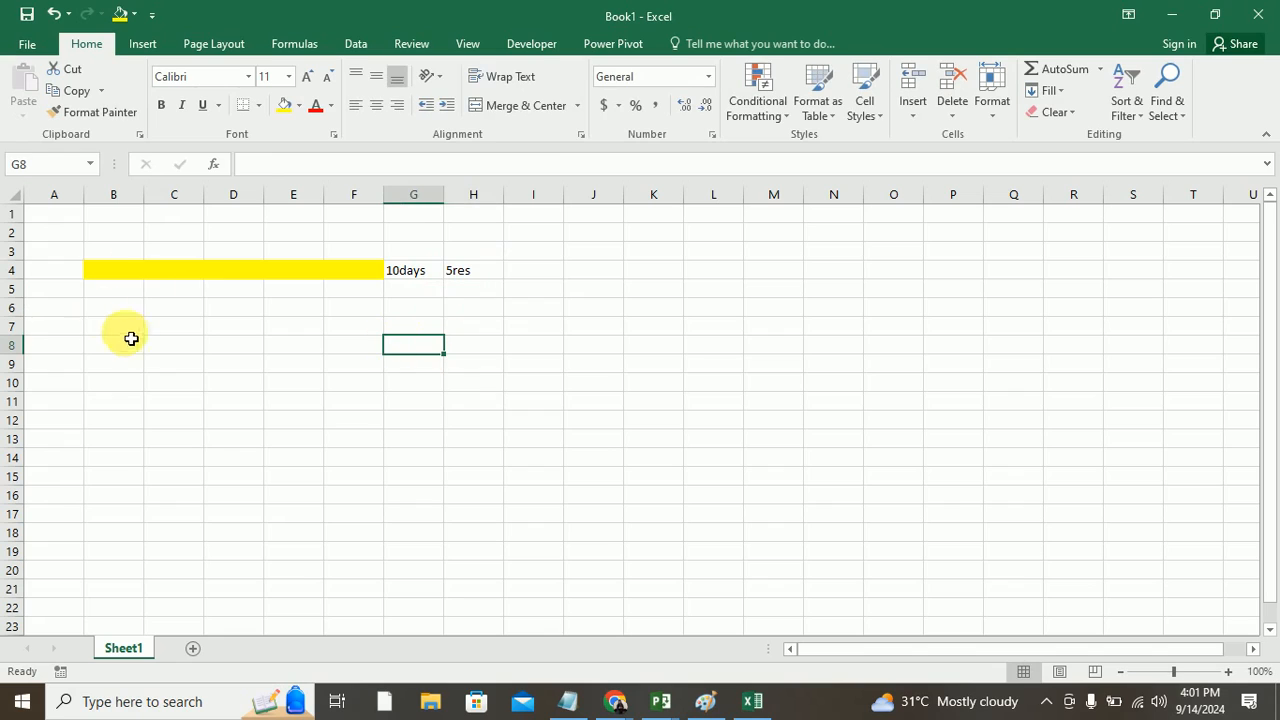
Step: Fill B8:D8 yellow as a shorter task bar and label it 5days in F8 and 10res in G8
{"action": "left_click_drag", "start_coordinate": [128, 348], "coordinate": [218, 348]}
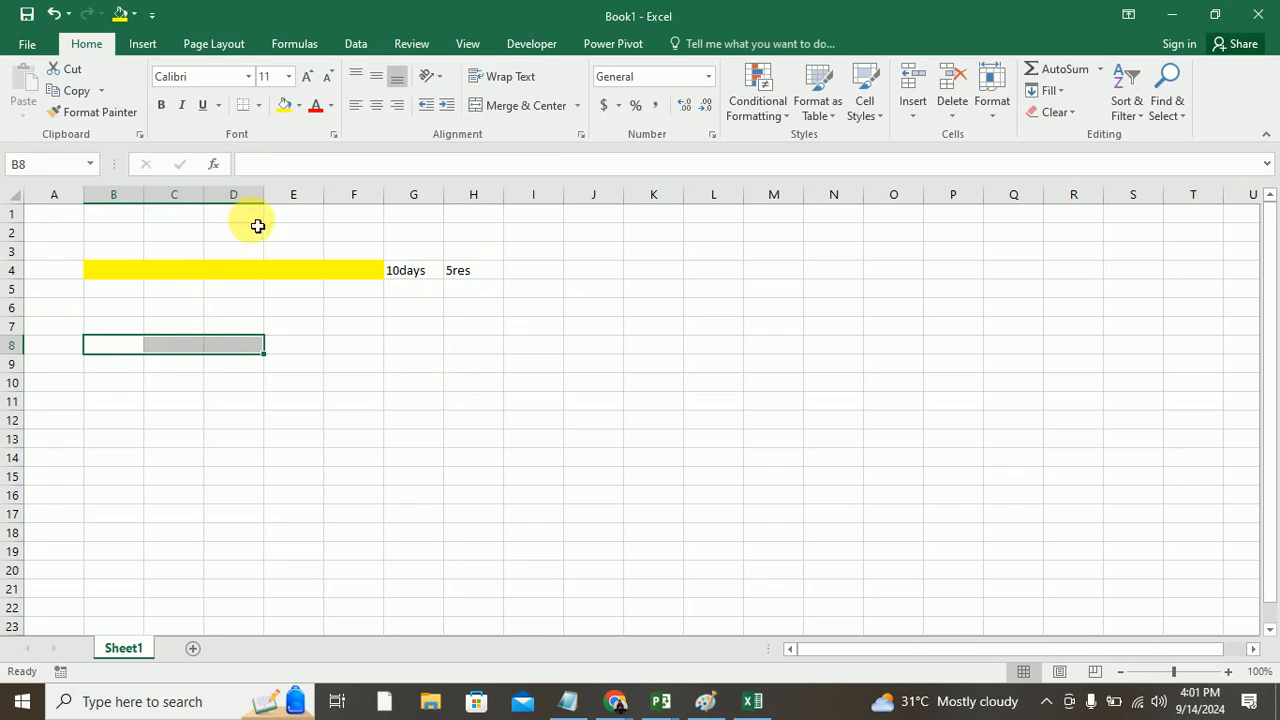
{"action": "left_click", "coordinate": [285, 105]}
{"action": "left_click", "coordinate": [366, 348]}
{"action": "type", "text": "5days"}
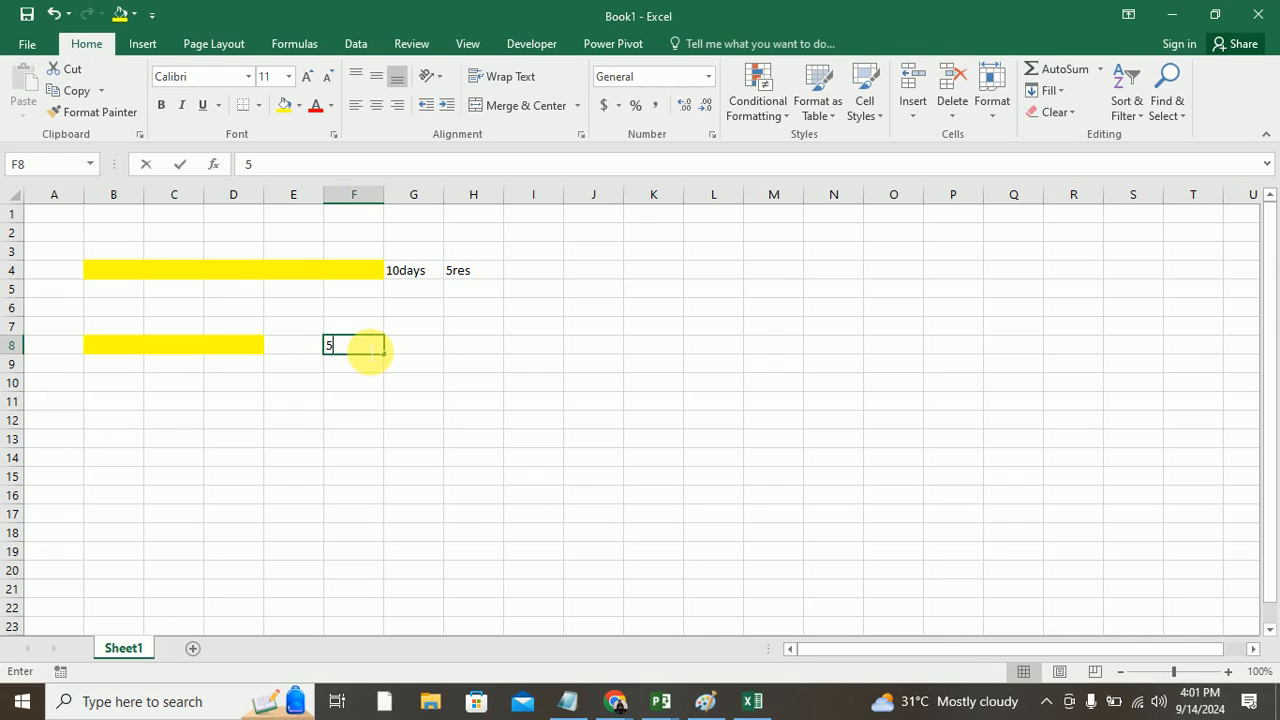
{"action": "left_click", "coordinate": [434, 346]}
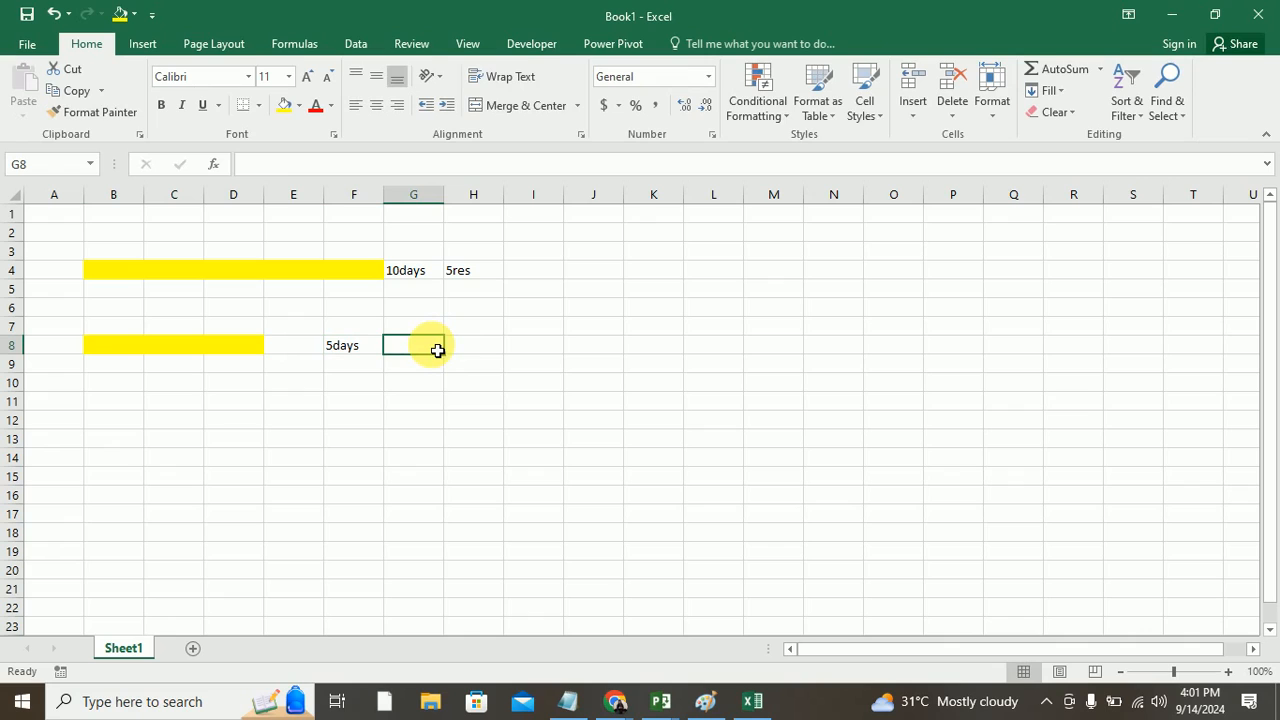
{"action": "type", "text": "10res"}
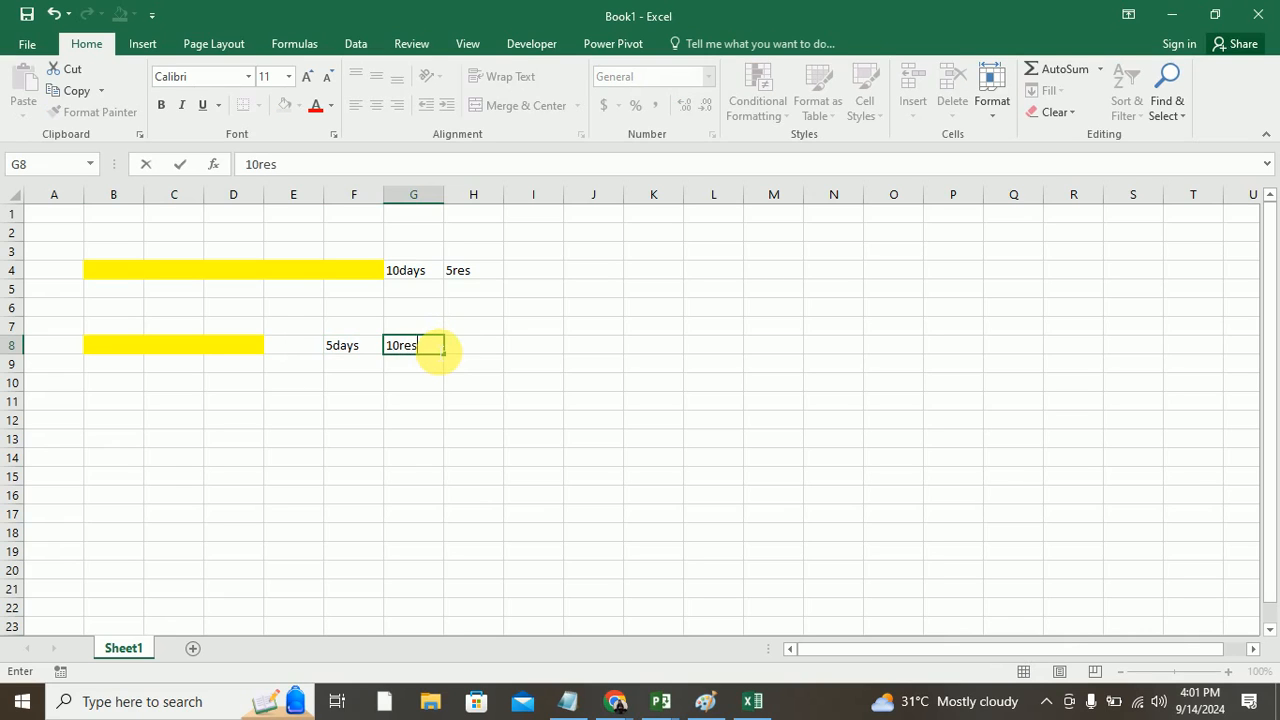
{"action": "key", "text": "Return"}
Step: Compare the duration and resource labels of the task bar in row 4 with those of the shorter bar in row 8
{"action": "left_click_drag", "start_coordinate": [70, 238], "coordinate": [529, 382]}
{"action": "left_click", "coordinate": [411, 290]}
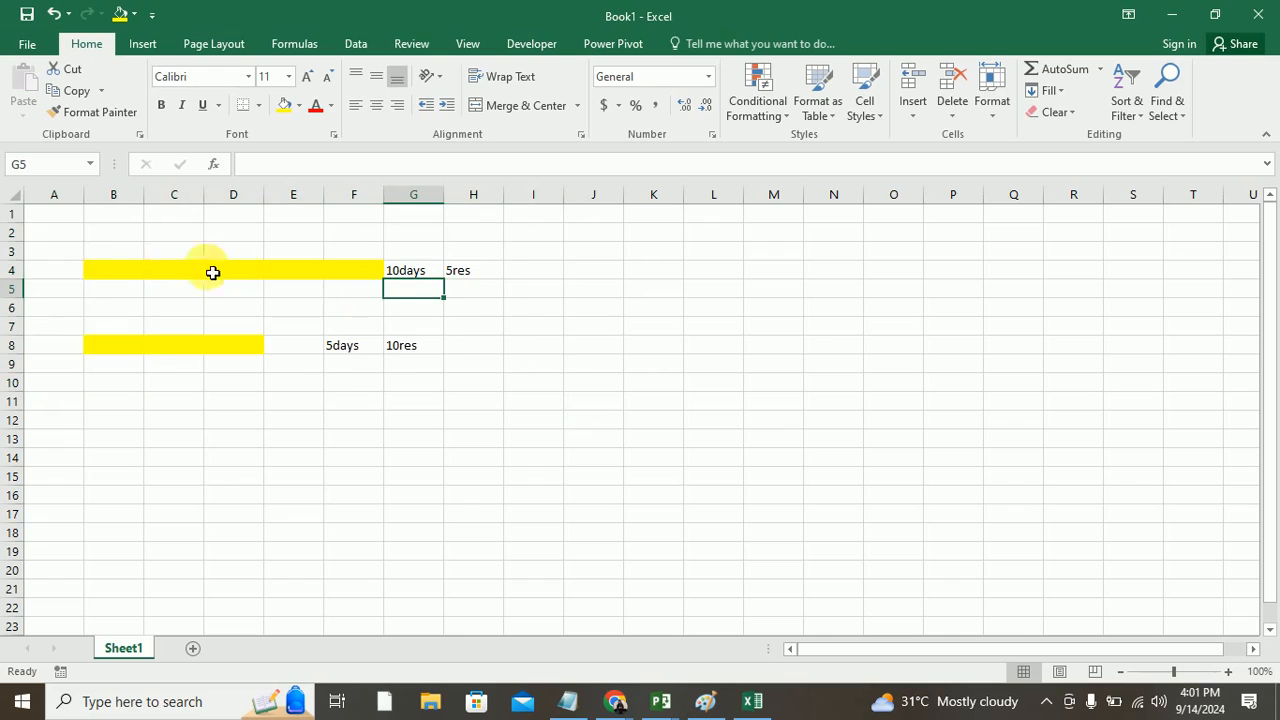
{"action": "left_click_drag", "start_coordinate": [491, 274], "coordinate": [470, 350]}
{"action": "left_click", "coordinate": [408, 351]}
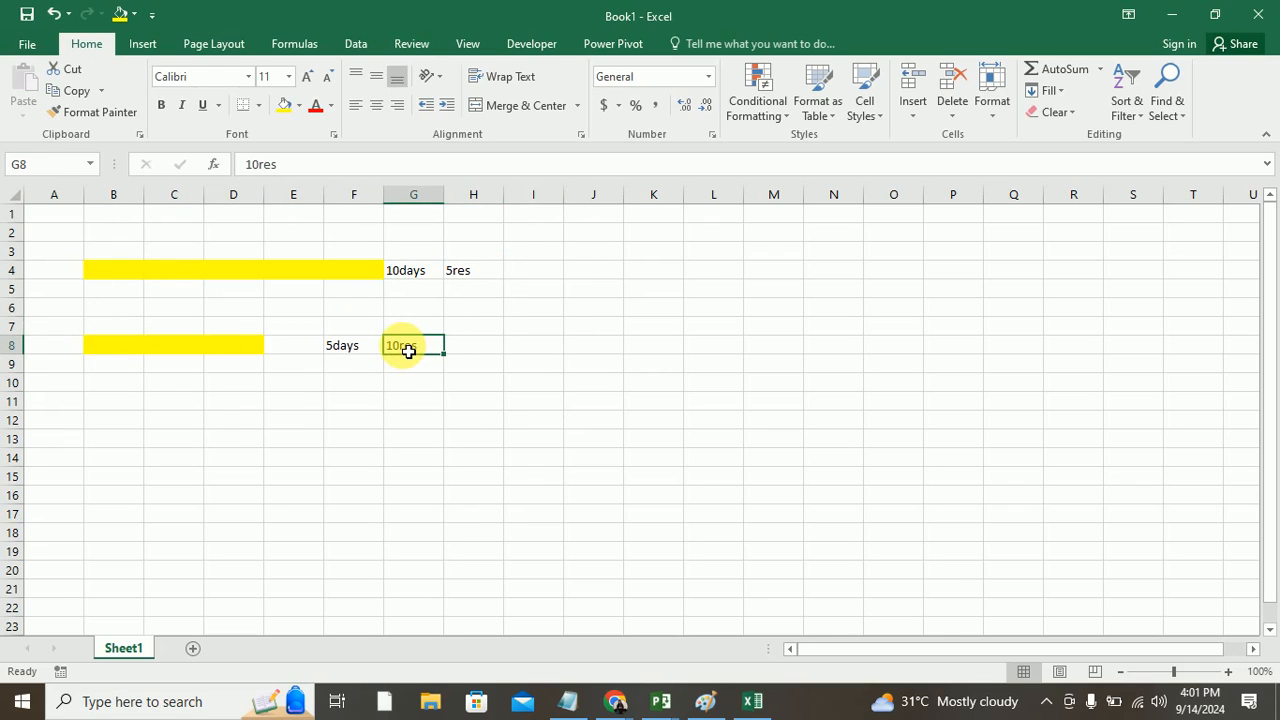
{"action": "left_click_drag", "start_coordinate": [106, 351], "coordinate": [440, 352]}
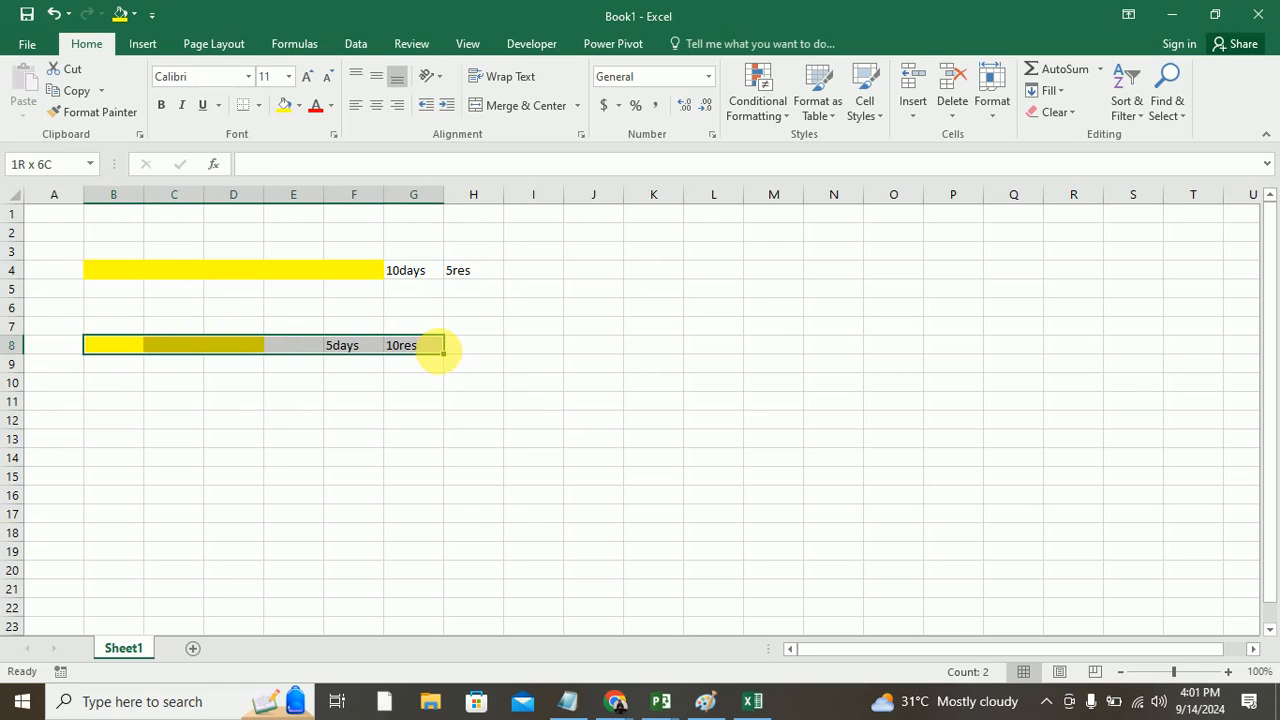
{"action": "left_click", "coordinate": [455, 365]}
{"action": "left_click", "coordinate": [644, 312]}
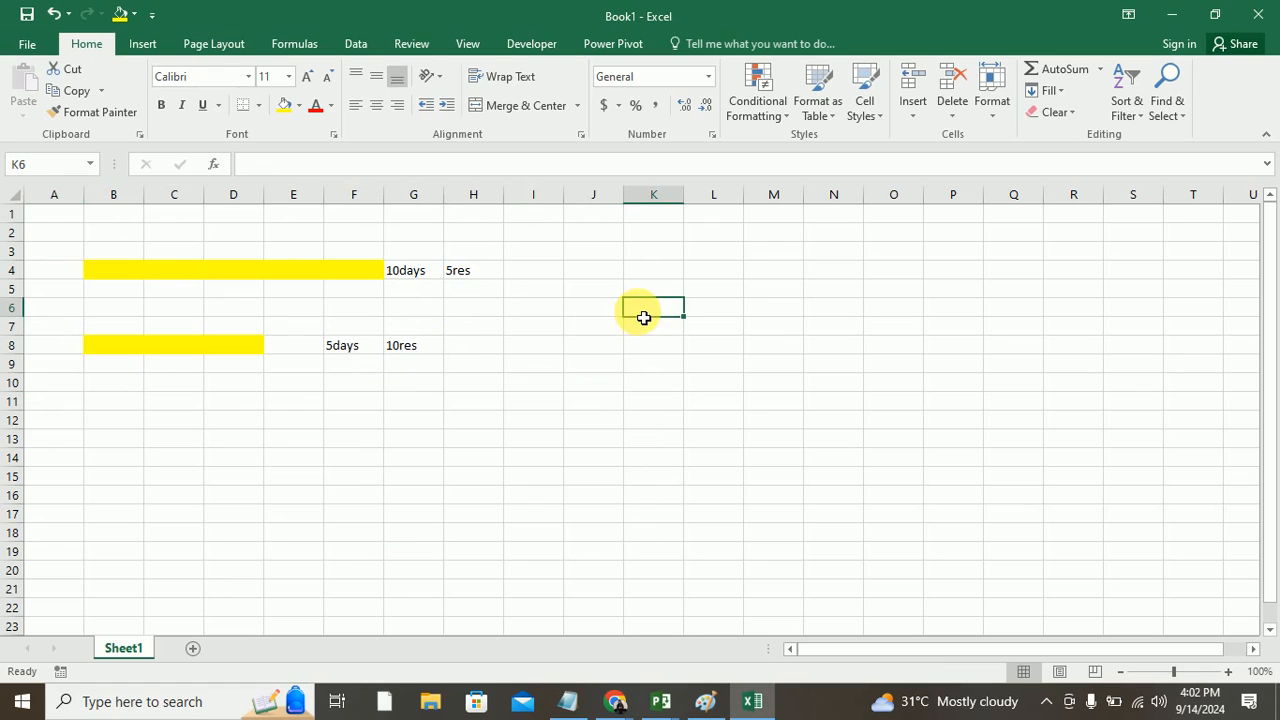
Step: Fill B14:E14 and F16:I16 yellow to draw two consecutive task bars, the second starting where the first ends
{"action": "left_click_drag", "start_coordinate": [106, 463], "coordinate": [293, 463]}
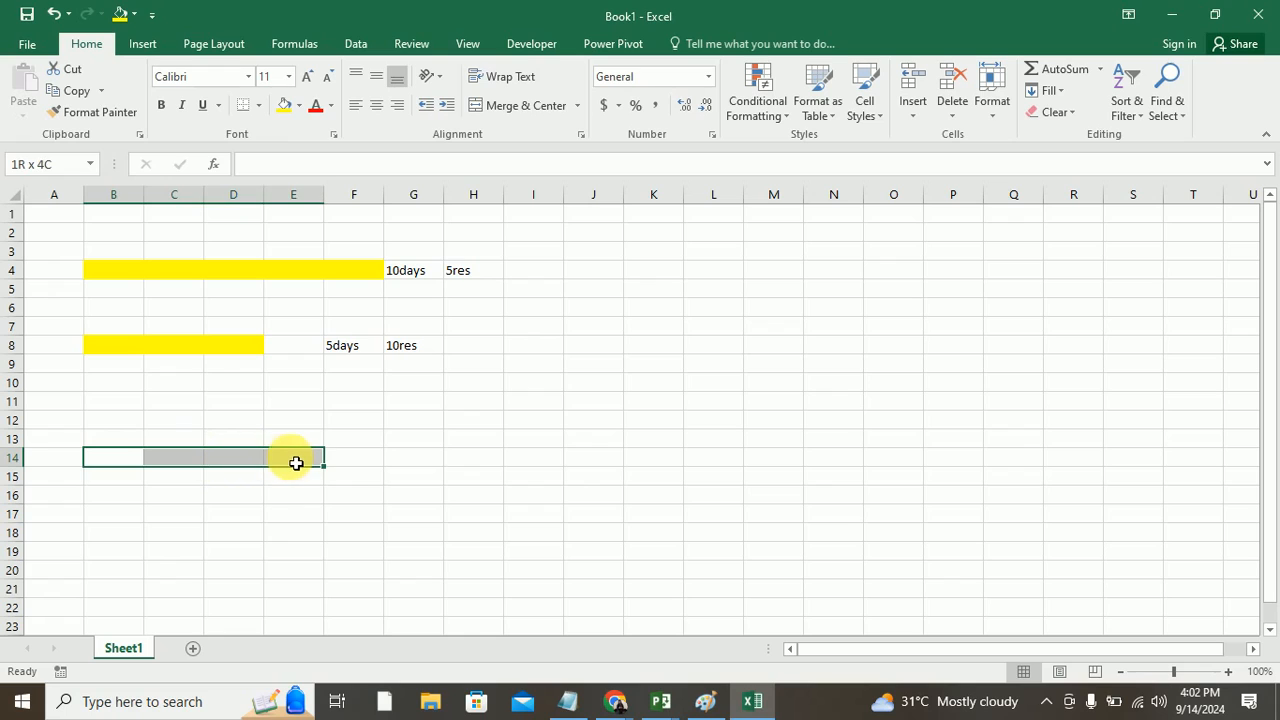
{"action": "left_click", "coordinate": [285, 108]}
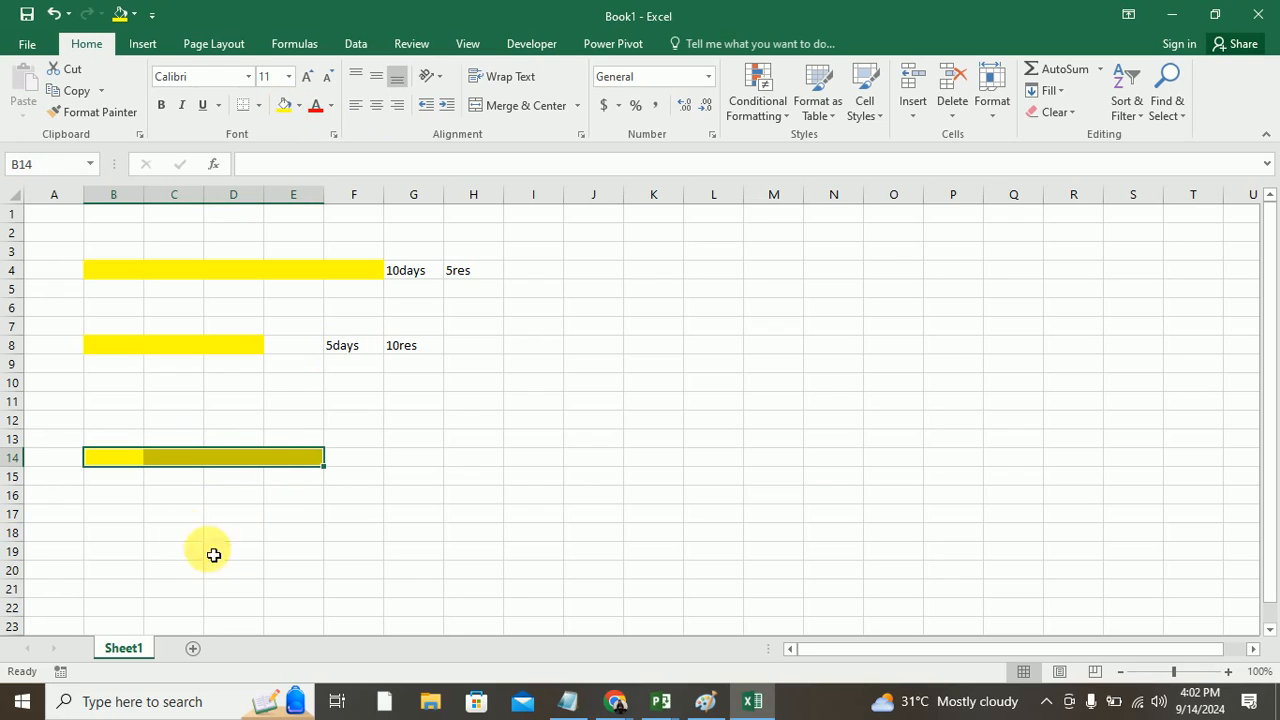
{"action": "left_click", "coordinate": [382, 492]}
{"action": "mouse_move", "coordinate": [382, 492]}
{"action": "left_mouse_down"}
{"action": "mouse_move", "coordinate": [543, 489]}
{"action": "mouse_move", "coordinate": [549, 500]}
{"action": "left_mouse_up"}
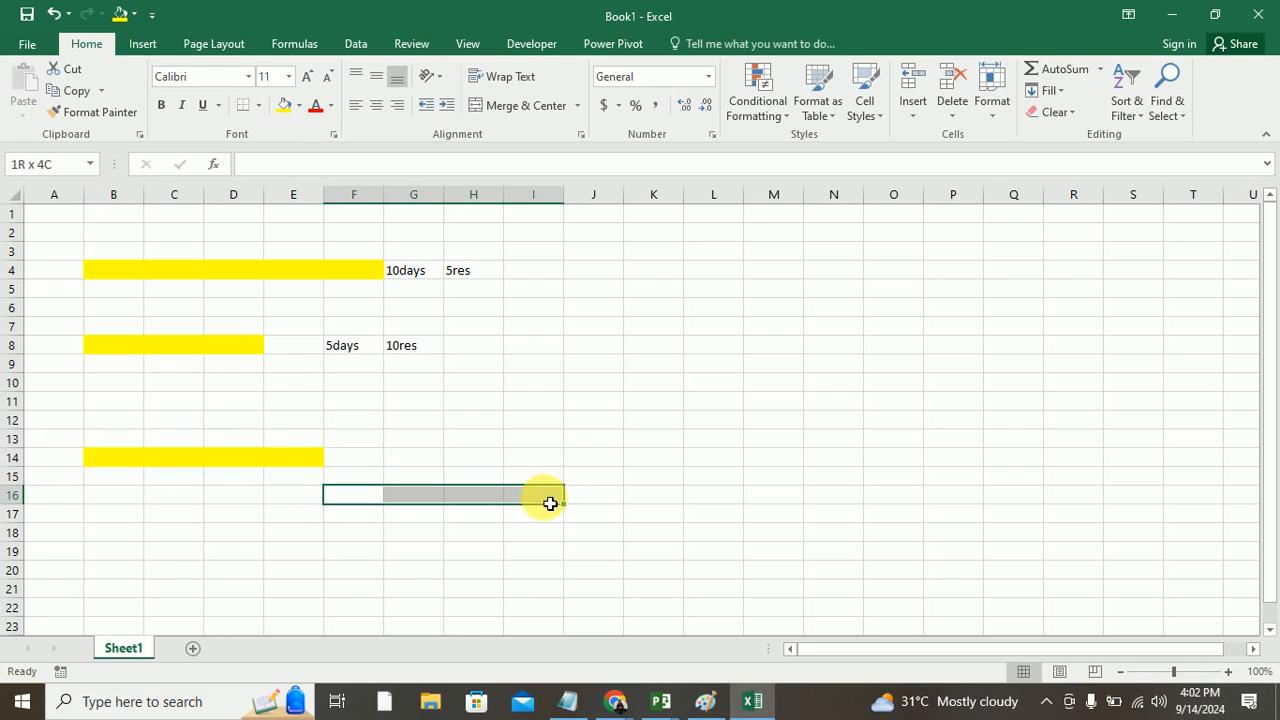
{"action": "left_click", "coordinate": [285, 108]}
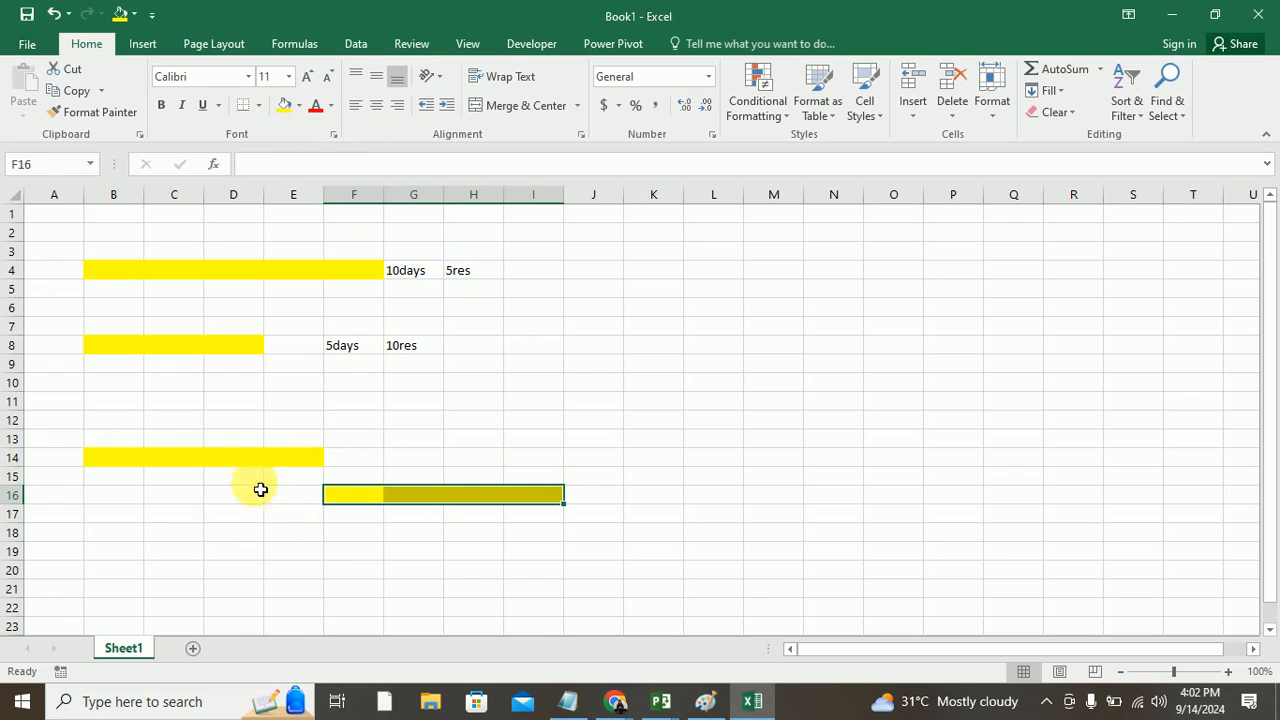
{"action": "left_click", "coordinate": [252, 532]}
Step: Label the first consecutive task bar with 4days in G14 and 4res in H14
{"action": "left_click", "coordinate": [418, 442]}
{"action": "left_click", "coordinate": [424, 464]}
{"action": "type", "text": "4days"}
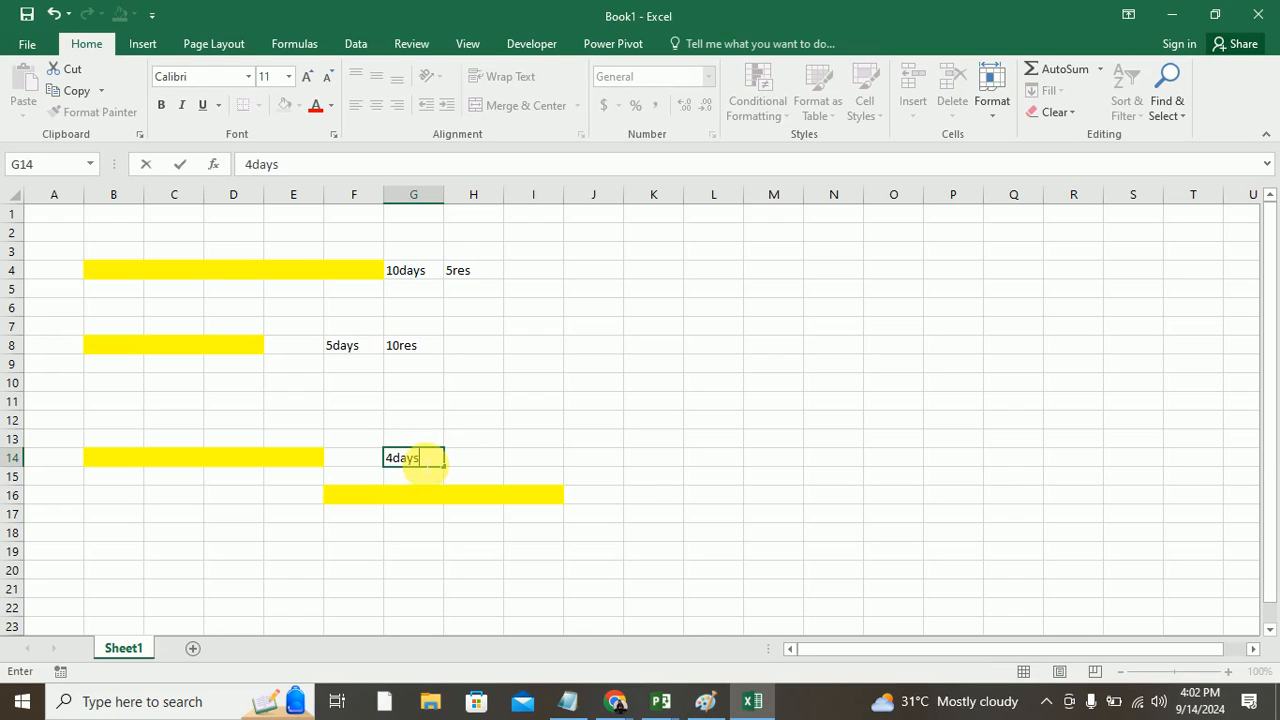
{"action": "left_click", "coordinate": [473, 457]}
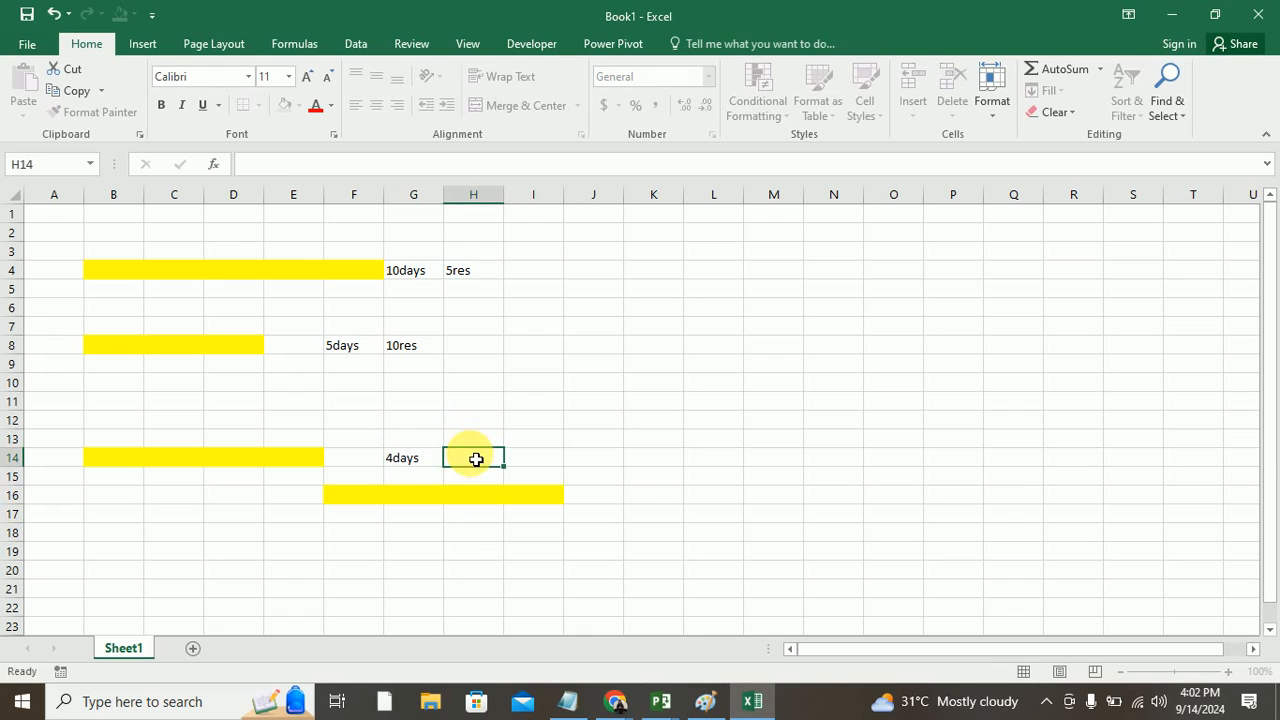
{"action": "type", "text": "4res"}
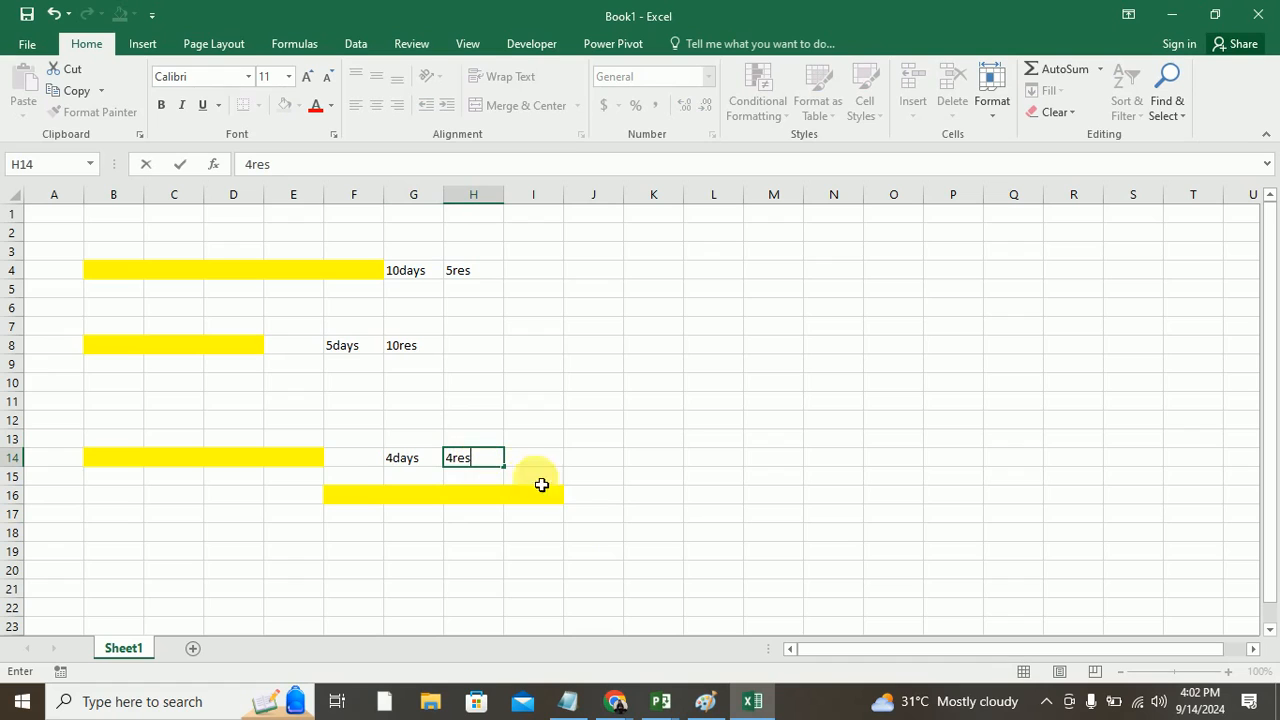
Step: Label the second consecutive task bar with 5days in K16 and 5res in L16
{"action": "left_click", "coordinate": [643, 497]}
{"action": "type", "text": "5"}
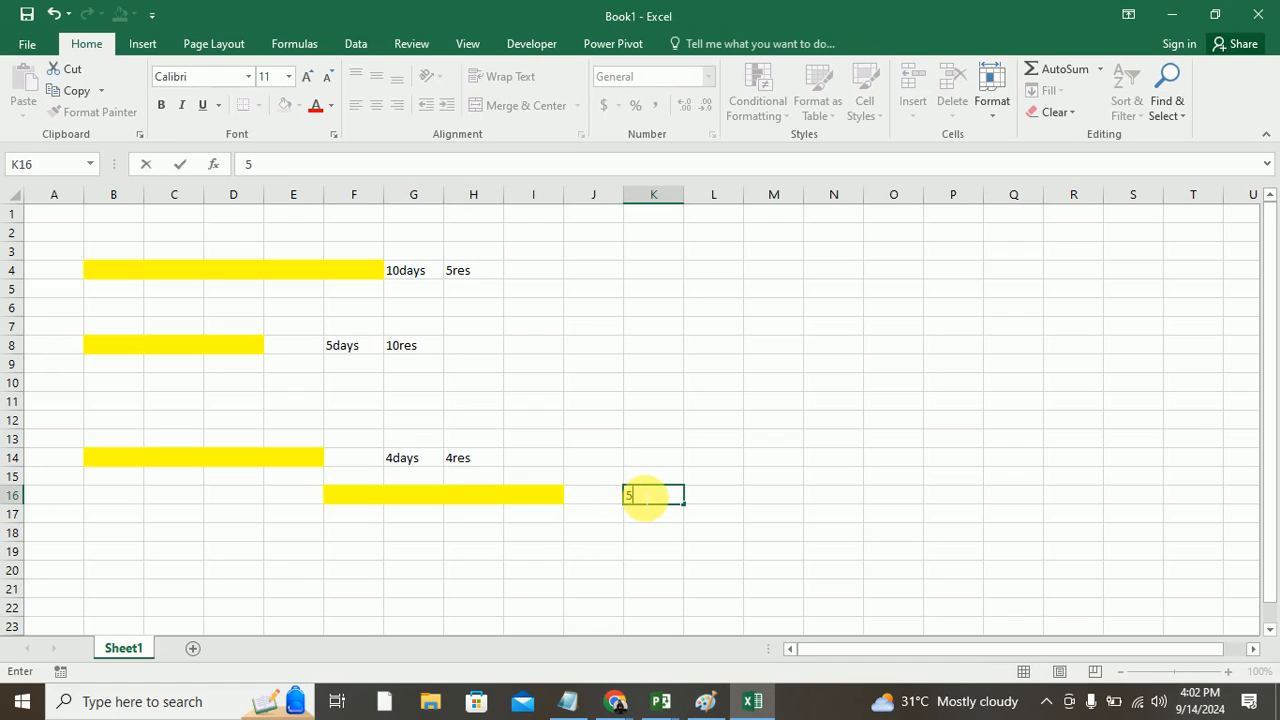
{"action": "type", "text": "days"}
{"action": "left_click", "coordinate": [720, 503]}
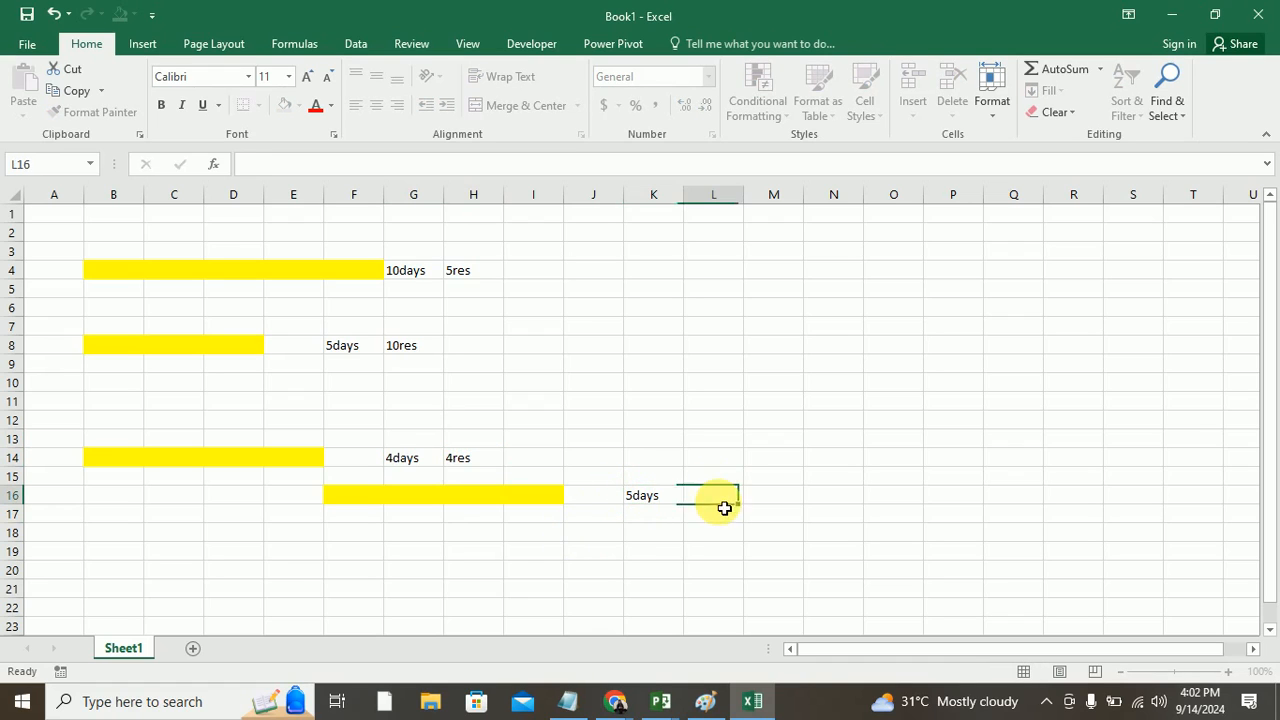
{"action": "type", "text": "5res"}
{"action": "left_click", "coordinate": [734, 532]}
Step: Examine the combined span of the two consecutive bars across columns B to I
{"action": "scroll", "coordinate": [540, 470], "scroll_direction": "down", "scroll_amount": 1}
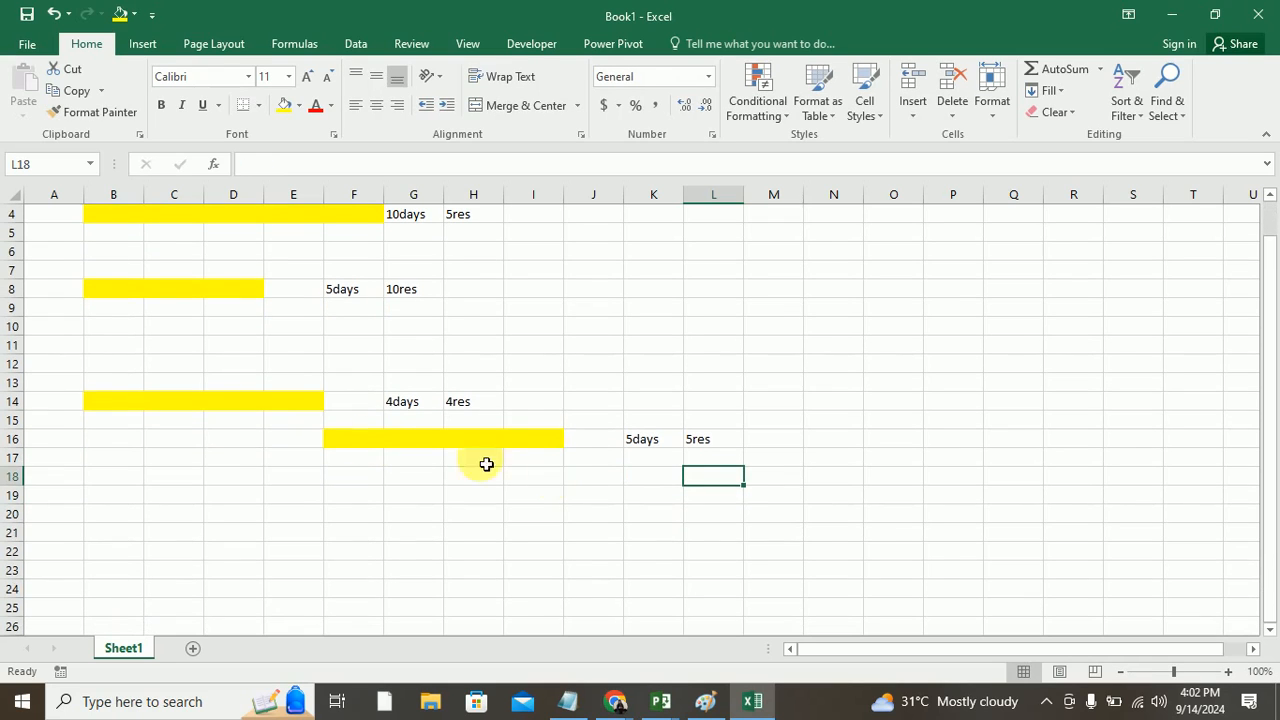
{"action": "left_click", "coordinate": [95, 402]}
{"action": "left_click_drag", "start_coordinate": [115, 364], "coordinate": [562, 373]}
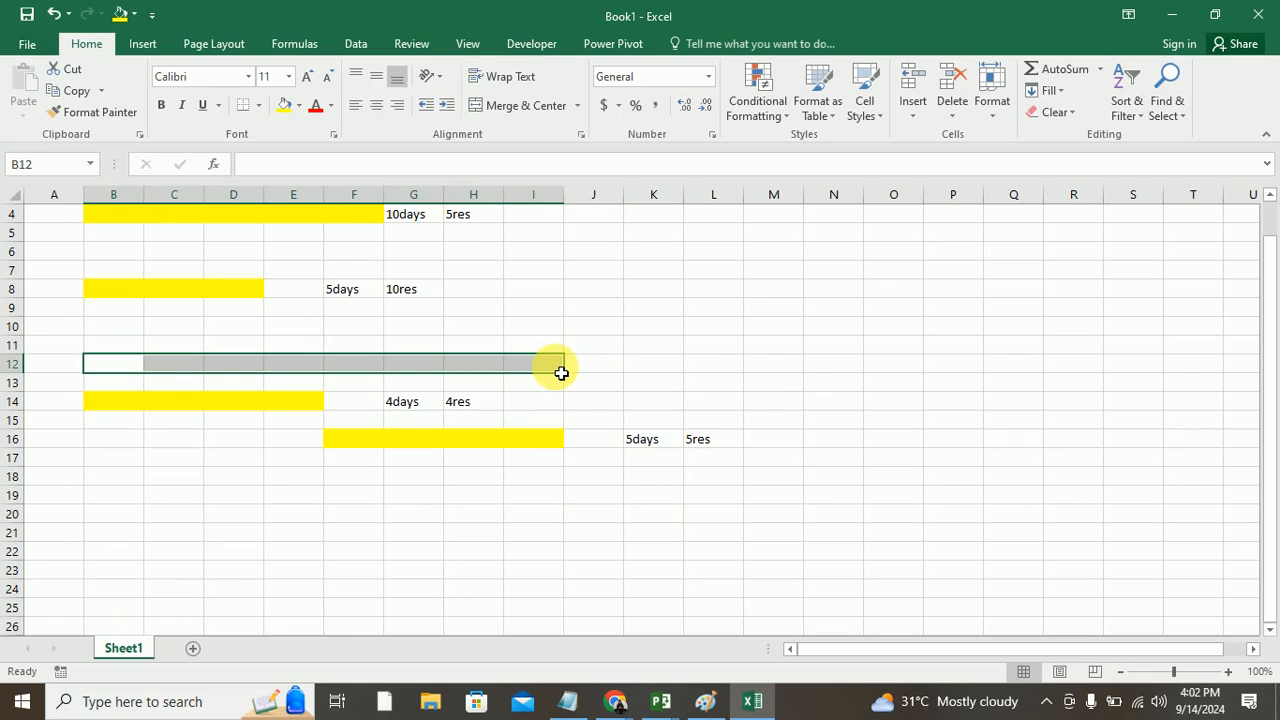
{"action": "left_click", "coordinate": [118, 476]}
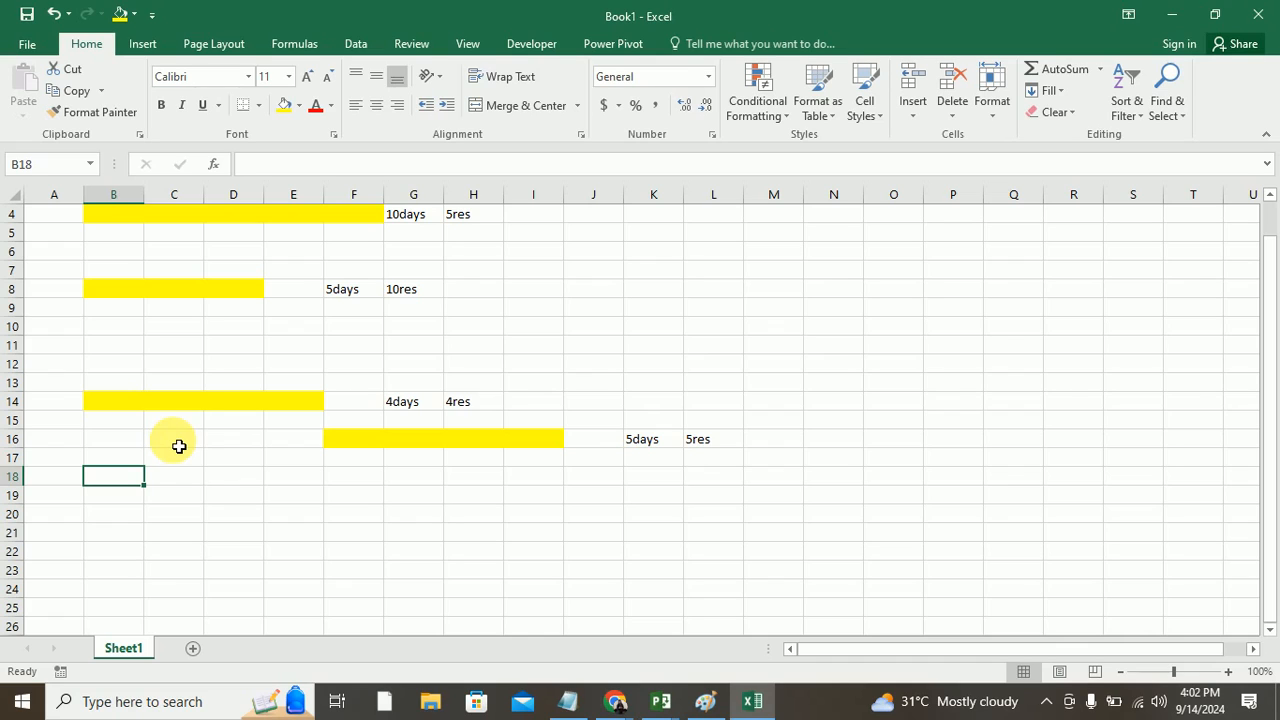
Step: Fill B21:E21 and B23:F23 yellow to draw two parallel task bars that start in the same column
{"action": "left_click_drag", "start_coordinate": [109, 535], "coordinate": [300, 533]}
{"action": "left_click", "coordinate": [288, 110]}
{"action": "scroll", "coordinate": [291, 411], "scroll_direction": "down", "scroll_amount": 2}
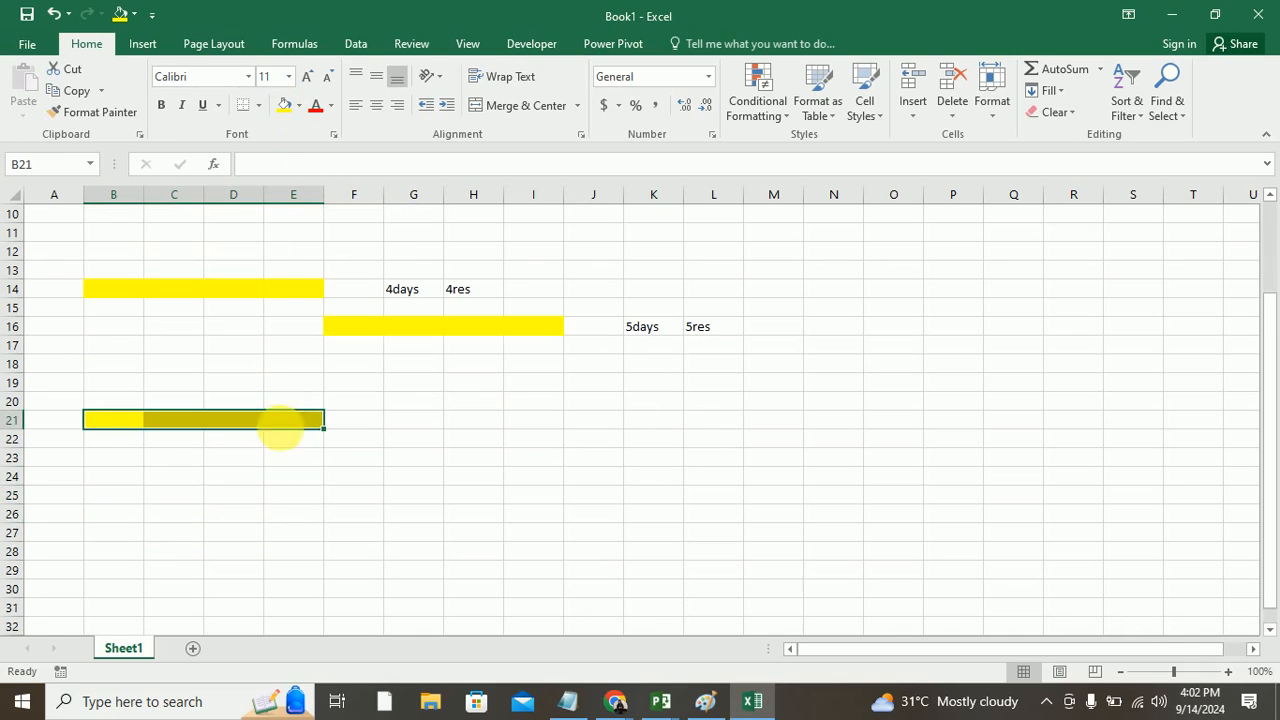
{"action": "left_click", "coordinate": [107, 465]}
{"action": "left_click_drag", "start_coordinate": [107, 465], "coordinate": [360, 466]}
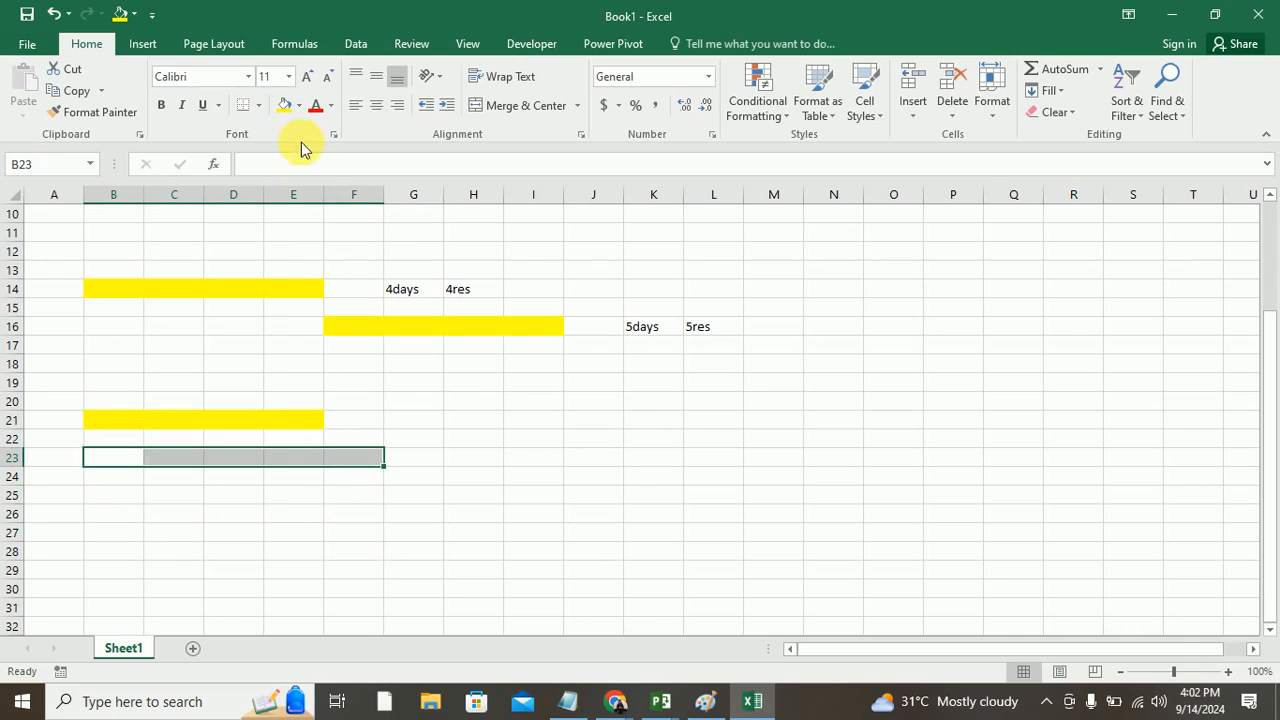
{"action": "left_click", "coordinate": [286, 108]}
{"action": "left_click", "coordinate": [530, 560]}
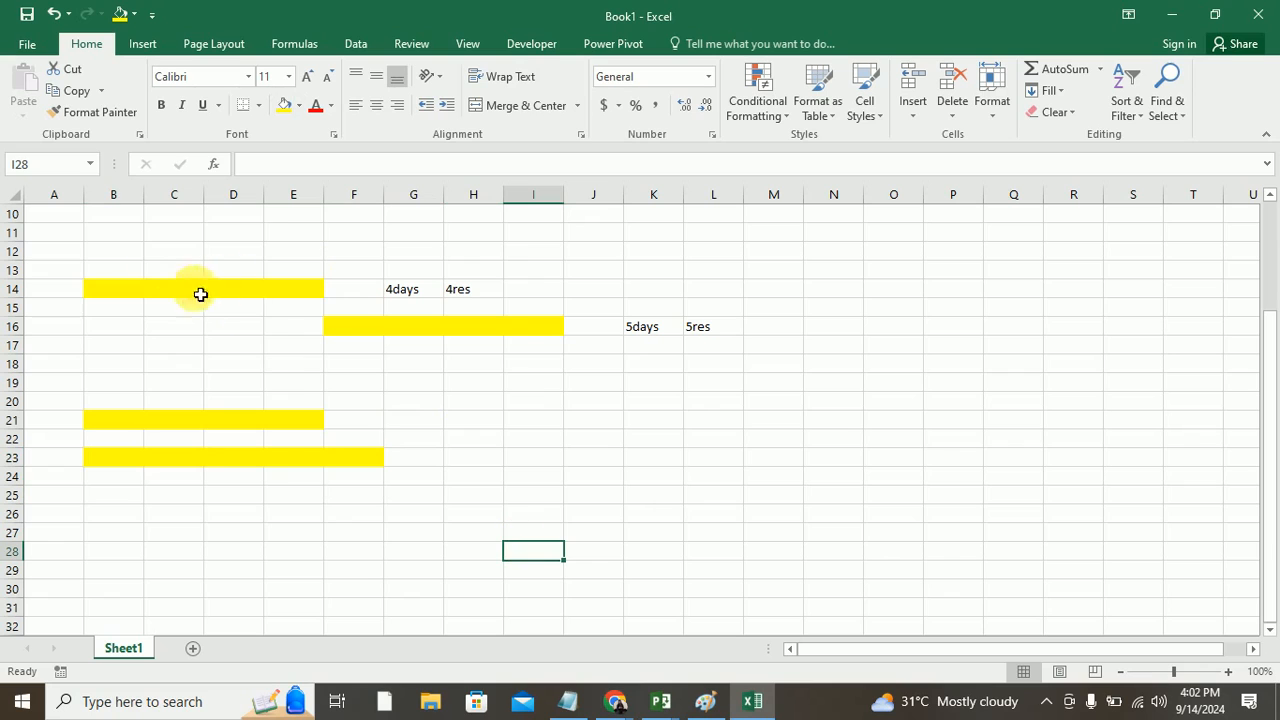
Step: Compare the consecutive bars in rows 14 and 16 with the parallel ones in rows 21 and 23, and the resource labels in H4 and G8
{"action": "left_click_drag", "start_coordinate": [94, 271], "coordinate": [60, 252]}
{"action": "left_click_drag", "start_coordinate": [229, 293], "coordinate": [752, 366]}
{"action": "left_click_drag", "start_coordinate": [66, 403], "coordinate": [451, 490]}
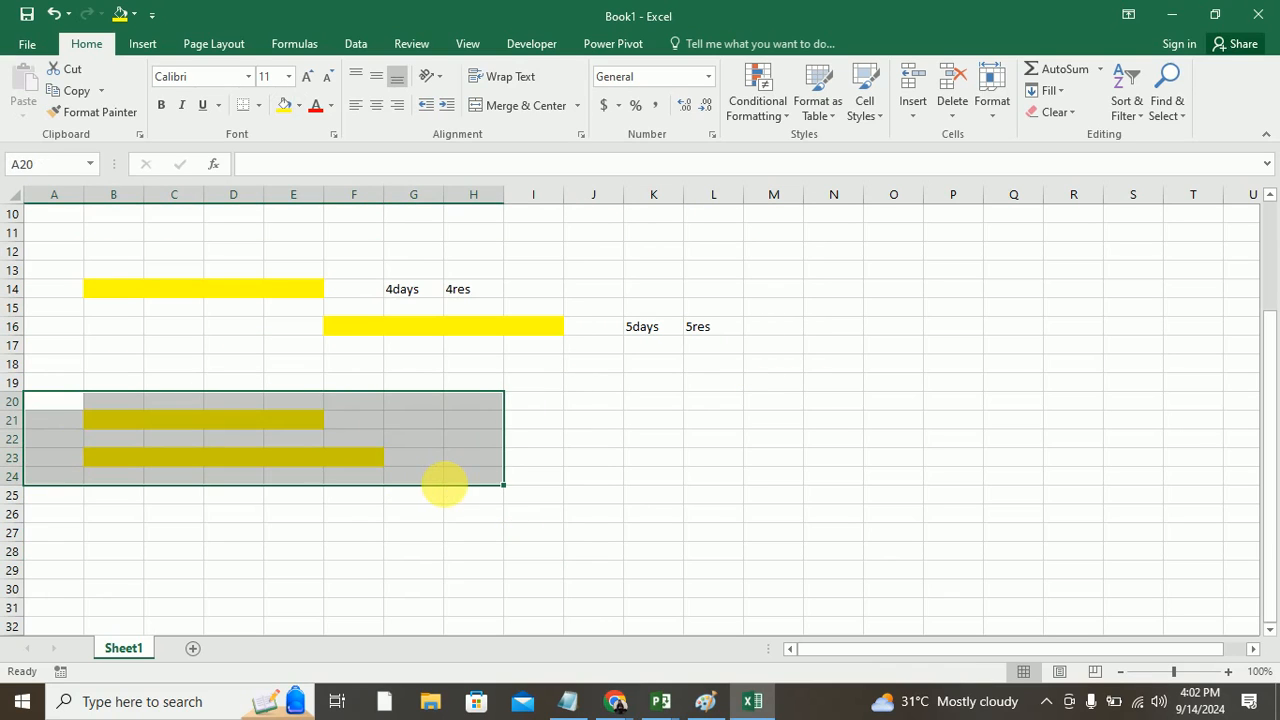
{"action": "left_click", "coordinate": [583, 480]}
{"action": "scroll", "coordinate": [583, 481], "scroll_direction": "up", "scroll_amount": 3}
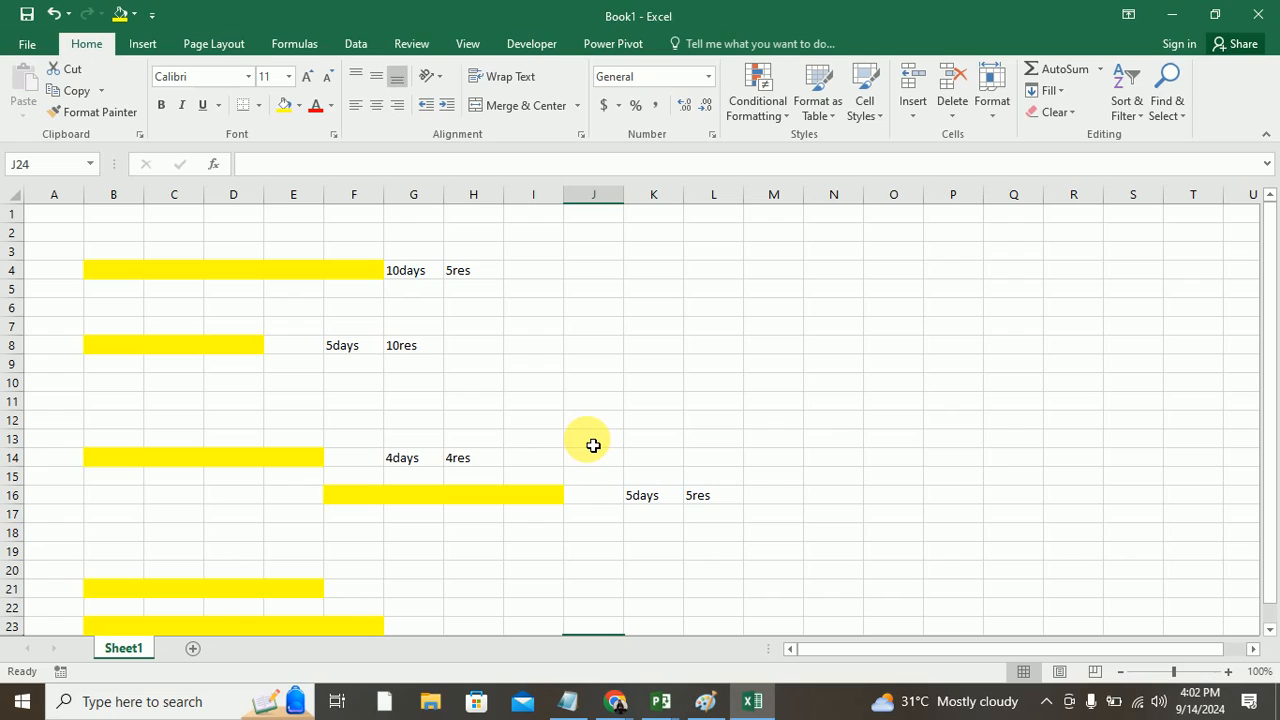
{"action": "left_click", "coordinate": [460, 273]}
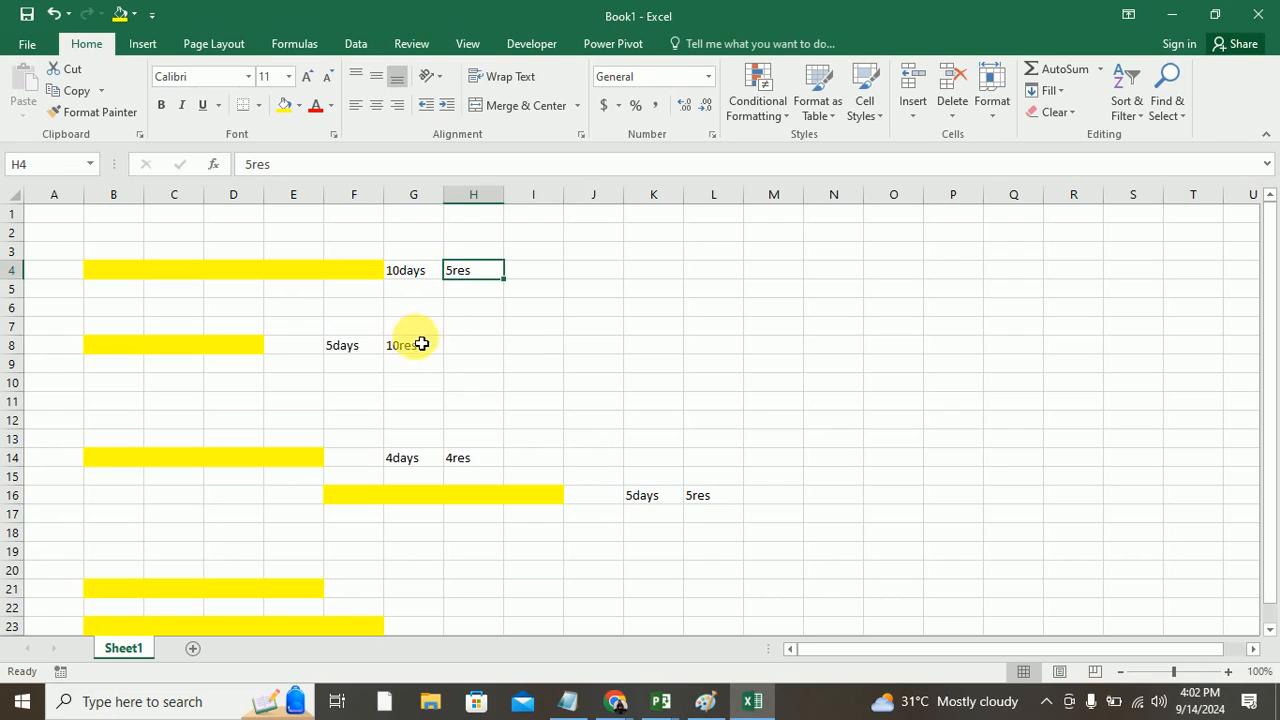
{"action": "left_click", "coordinate": [404, 354]}
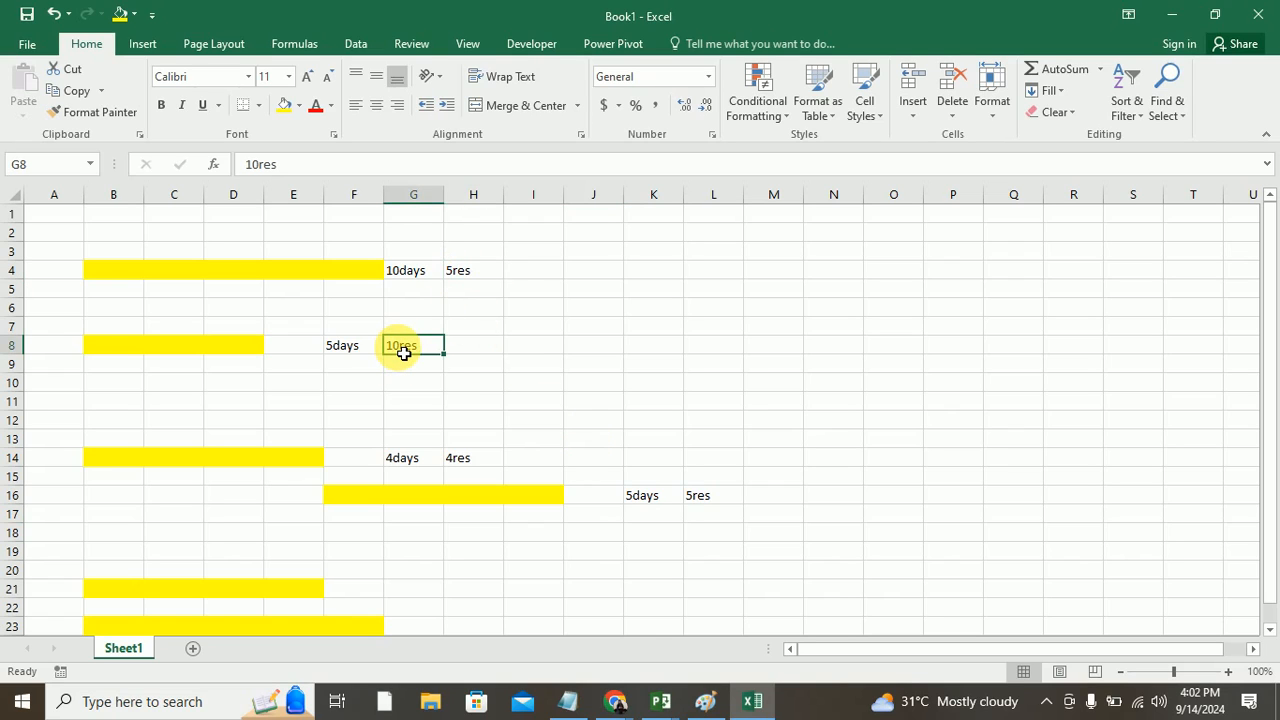
{"action": "left_click_drag", "start_coordinate": [91, 237], "coordinate": [537, 375]}
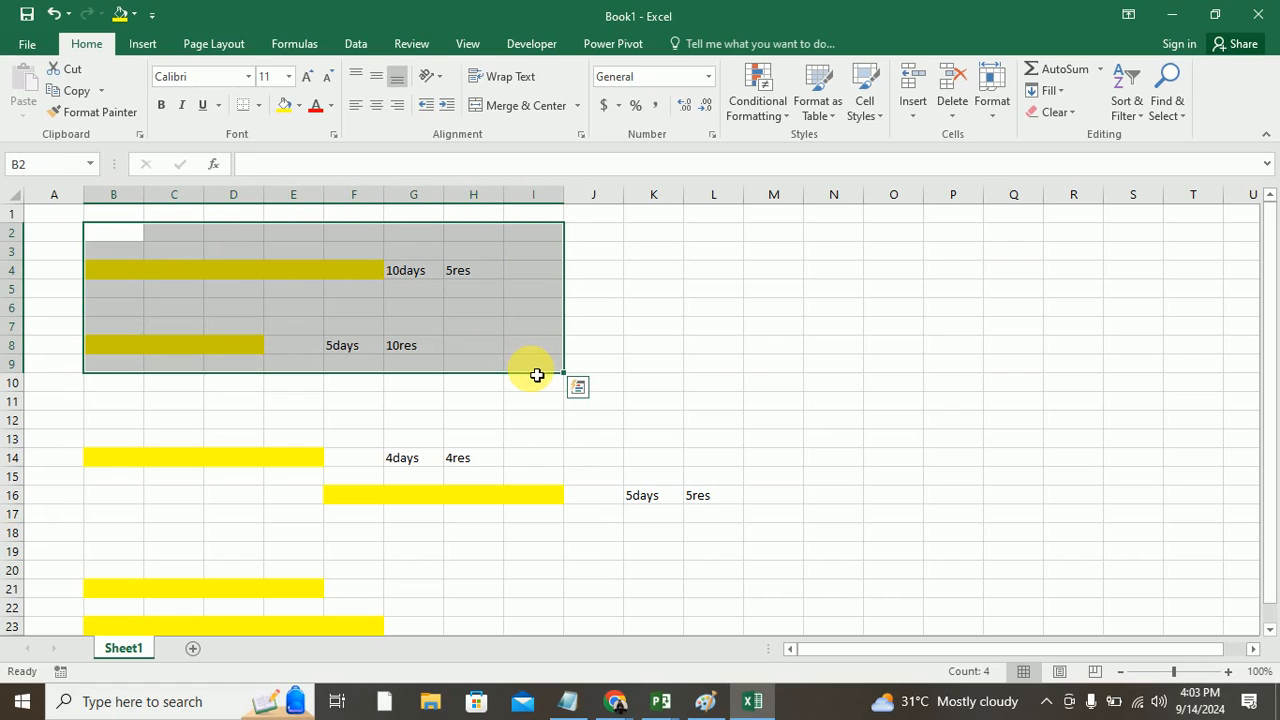
{"action": "left_click", "coordinate": [697, 363]}
Step: Review the fast-tracking bars in rows 14 to 23 against the crashing bars in rows 4 and 8
{"action": "scroll", "coordinate": [701, 367], "scroll_direction": "down", "scroll_amount": 1}
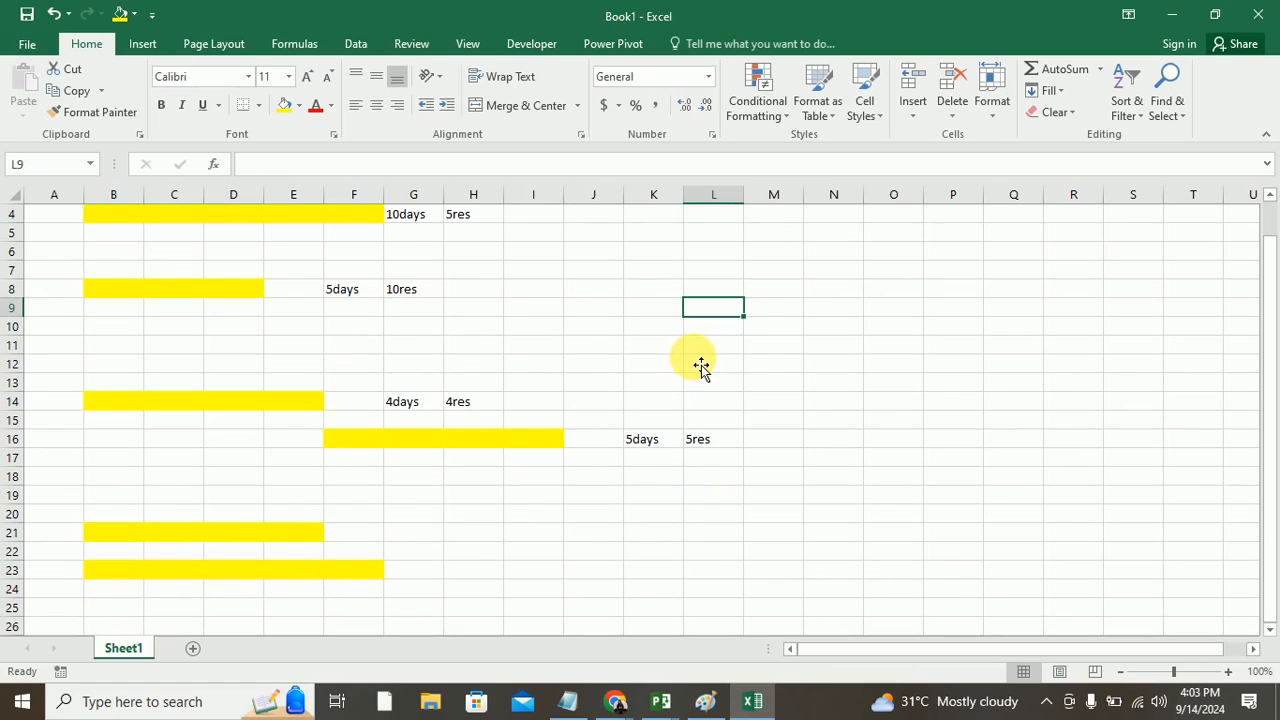
{"action": "scroll", "coordinate": [701, 367], "scroll_direction": "down", "scroll_amount": 1}
{"action": "scroll", "coordinate": [701, 367], "scroll_direction": "down", "scroll_amount": 1}
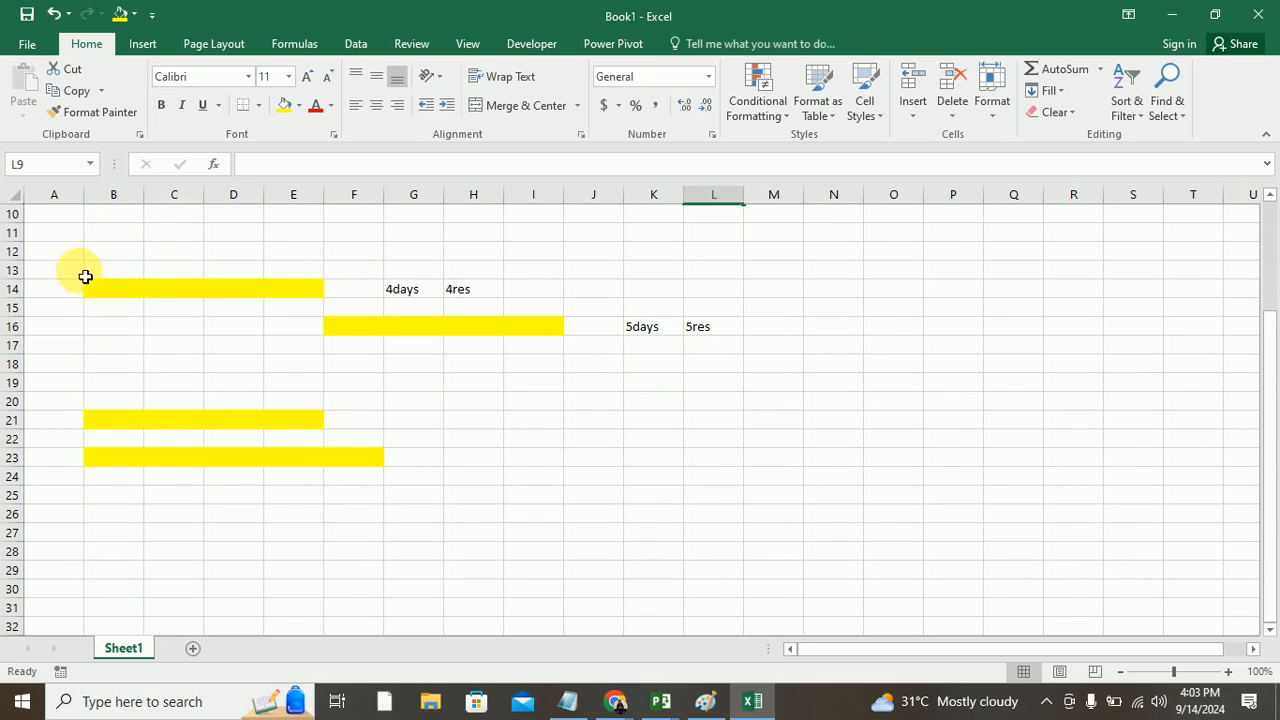
{"action": "left_click_drag", "start_coordinate": [100, 252], "coordinate": [585, 483]}
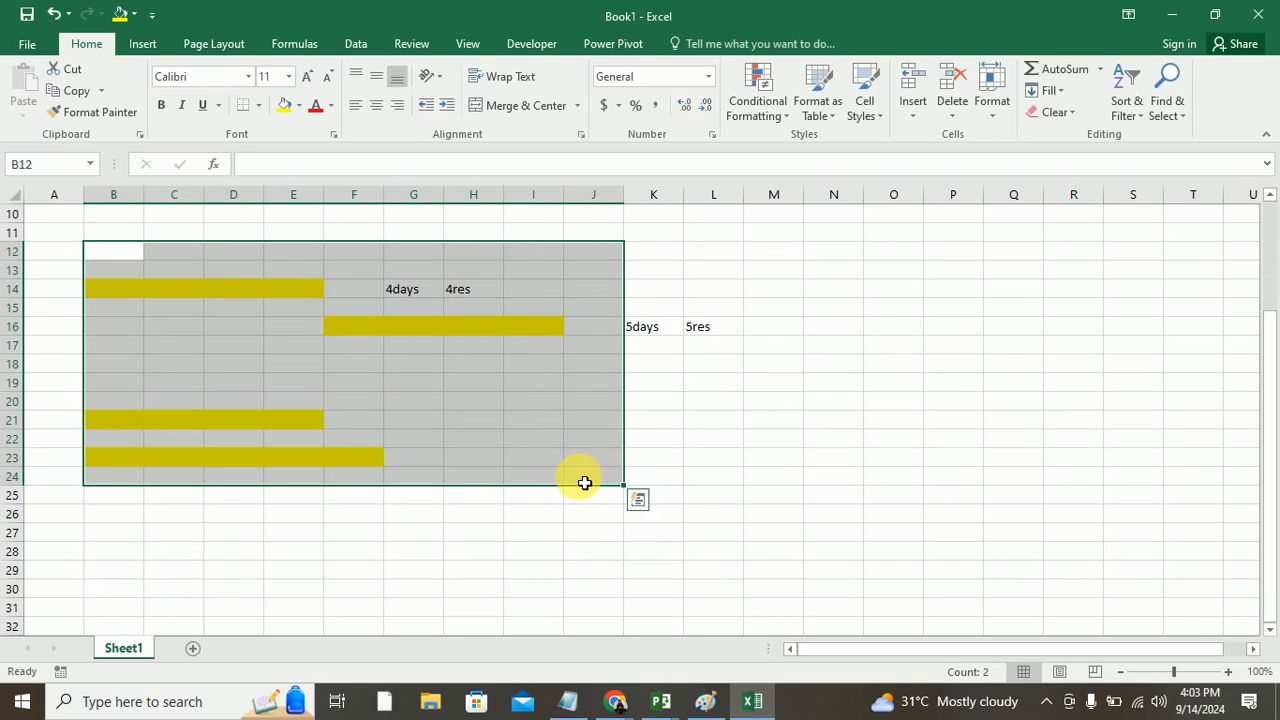
{"action": "left_click", "coordinate": [694, 465]}
{"action": "scroll", "coordinate": [694, 470], "scroll_direction": "up", "scroll_amount": 3}
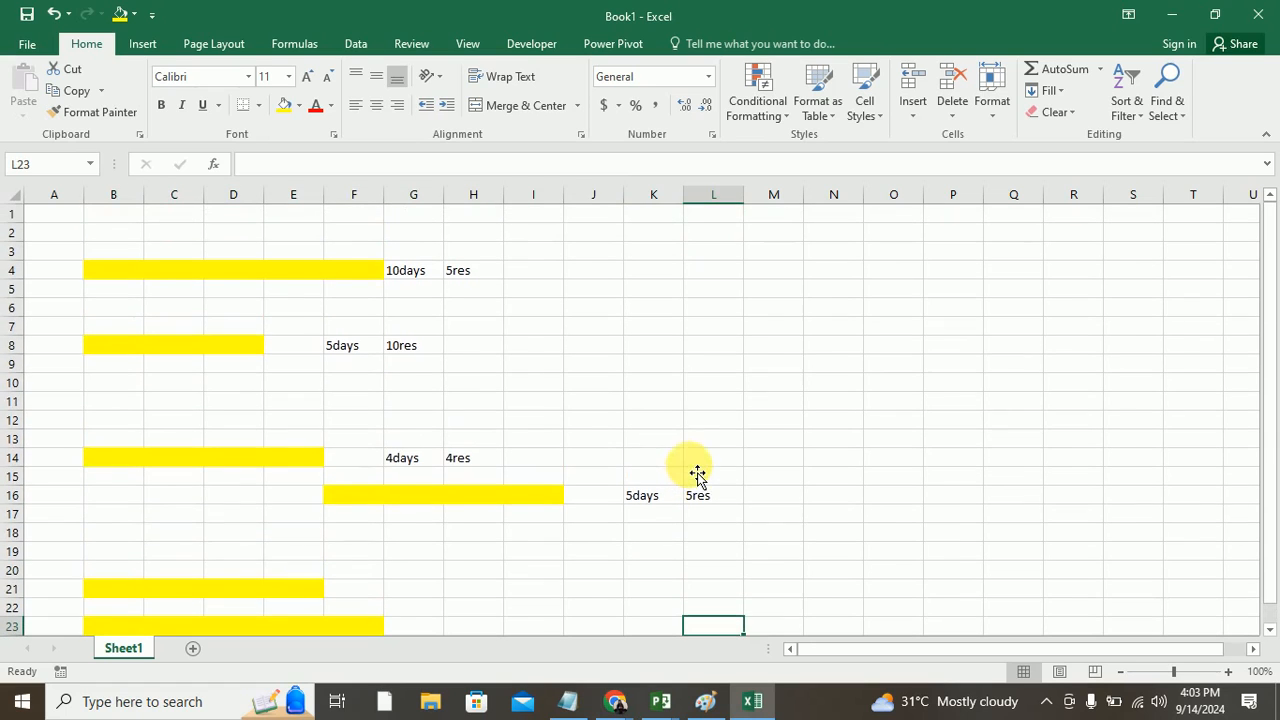
{"action": "left_click_drag", "start_coordinate": [63, 229], "coordinate": [612, 628]}
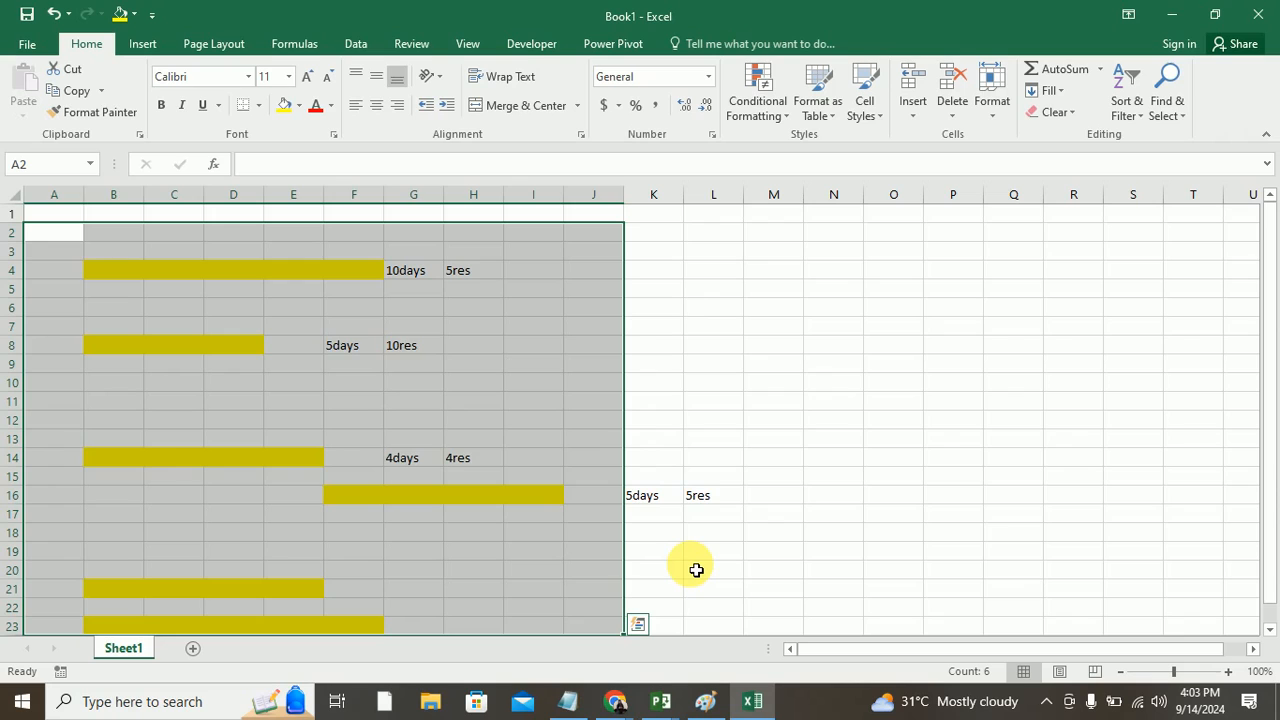
{"action": "scroll", "coordinate": [640, 440], "scroll_direction": "down", "scroll_amount": 1}
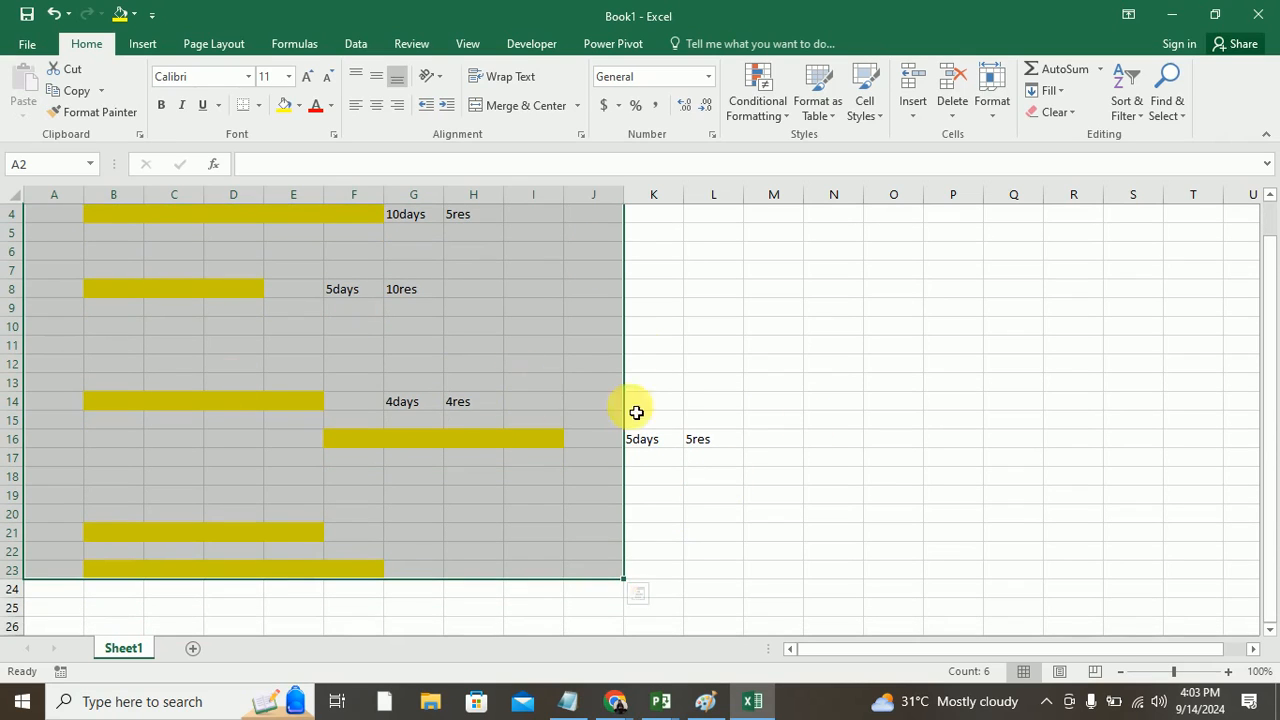
{"action": "left_click", "coordinate": [562, 354]}
{"action": "left_click_drag", "start_coordinate": [115, 215], "coordinate": [473, 313]}
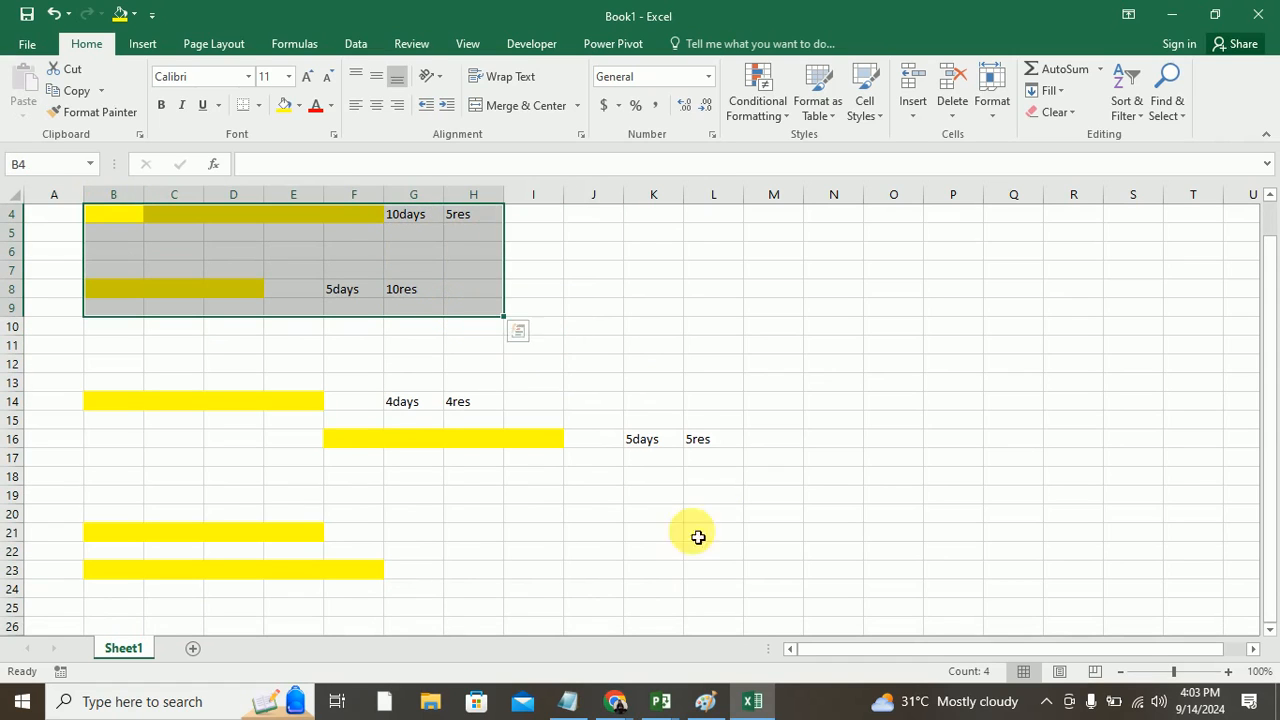
Step: Switch to the Deven Farm - 2 schedule in Microsoft Project and enlarge the Task Details Form pane
{"action": "mouse_move", "coordinate": [660, 701]}
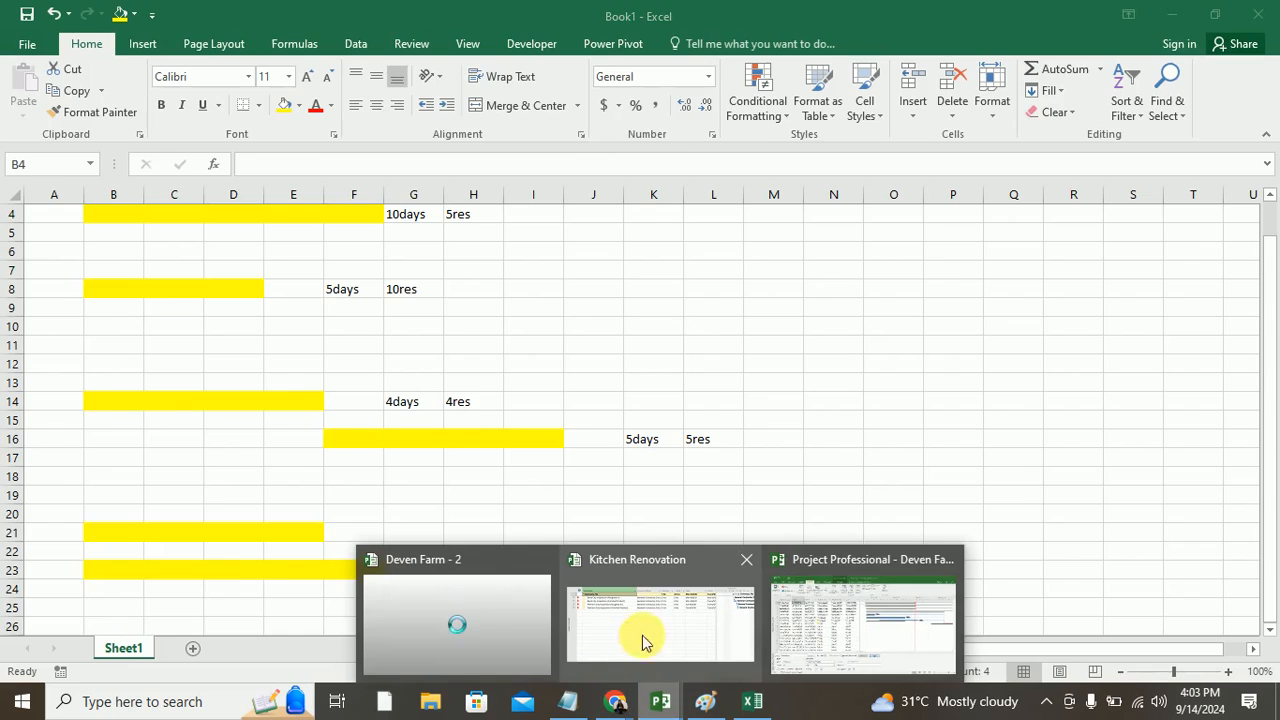
{"action": "left_click", "coordinate": [803, 634]}
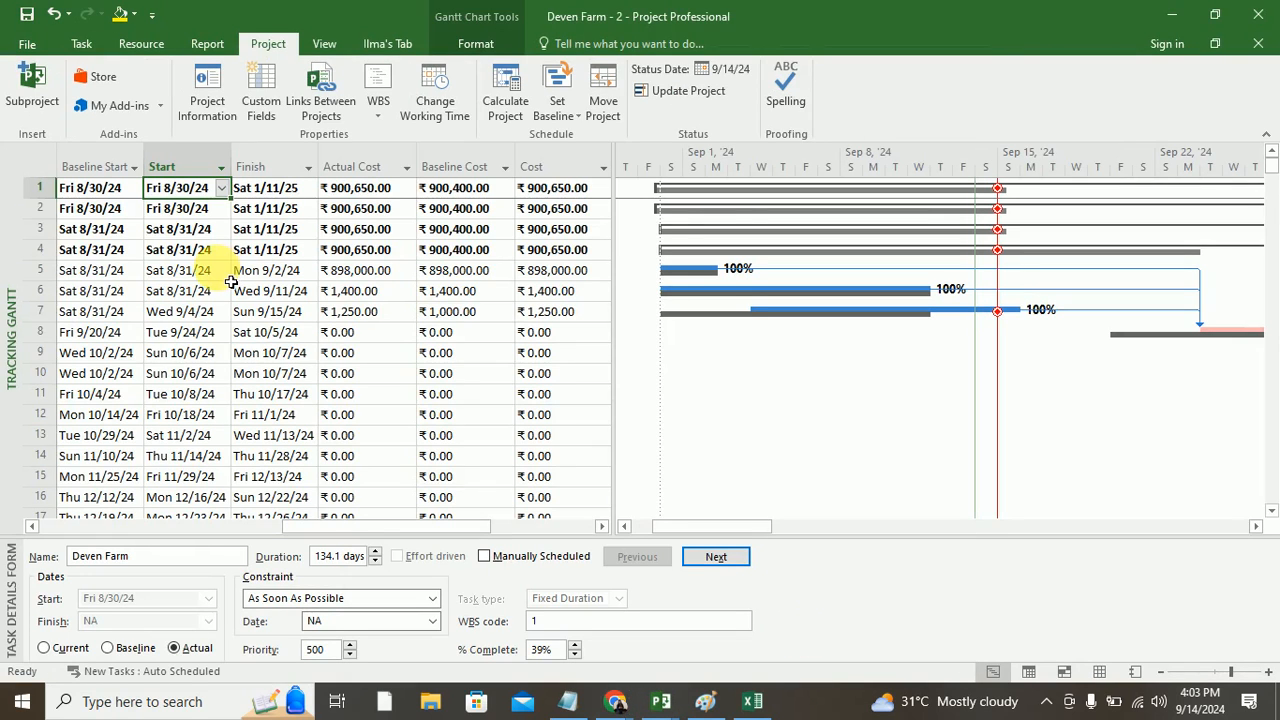
{"action": "left_click", "coordinate": [88, 250]}
{"action": "left_click_drag", "start_coordinate": [443, 535], "coordinate": [455, 385]}
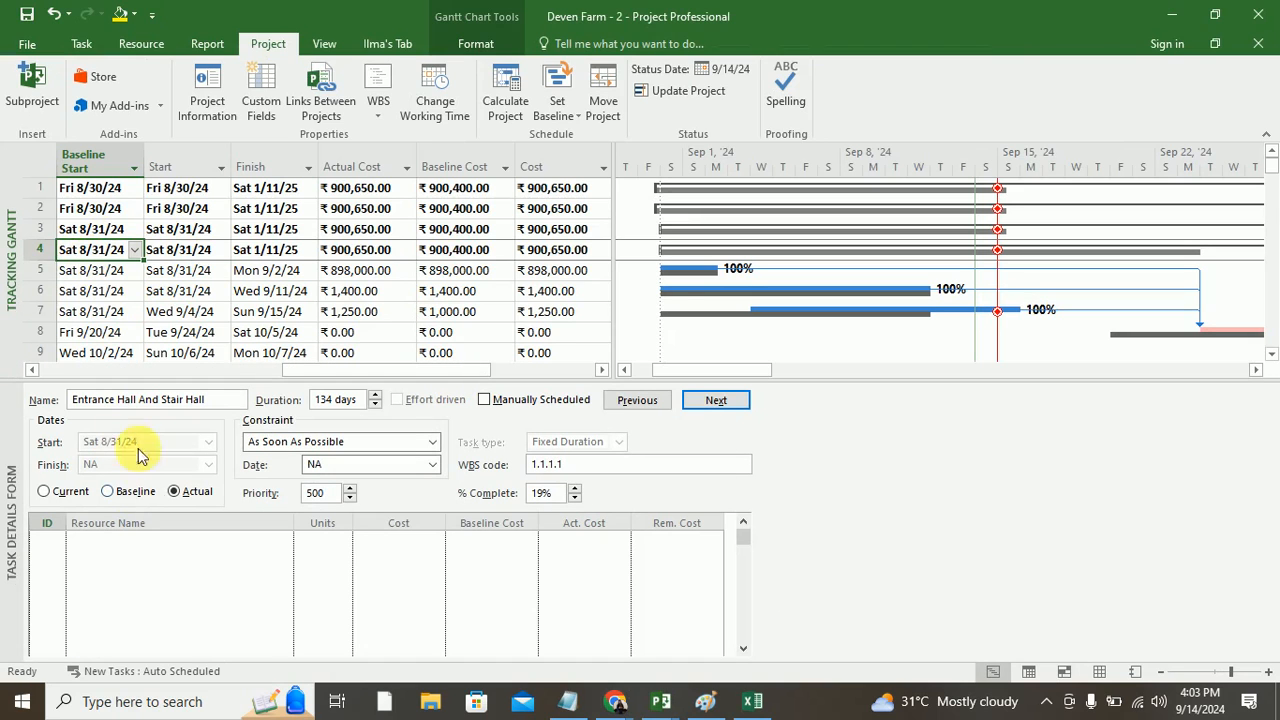
{"action": "left_click_drag", "start_coordinate": [337, 371], "coordinate": [164, 336]}
Step: Show the Work details of the Civil Modification task's resources in the Task Details Form
{"action": "left_click", "coordinate": [214, 271]}
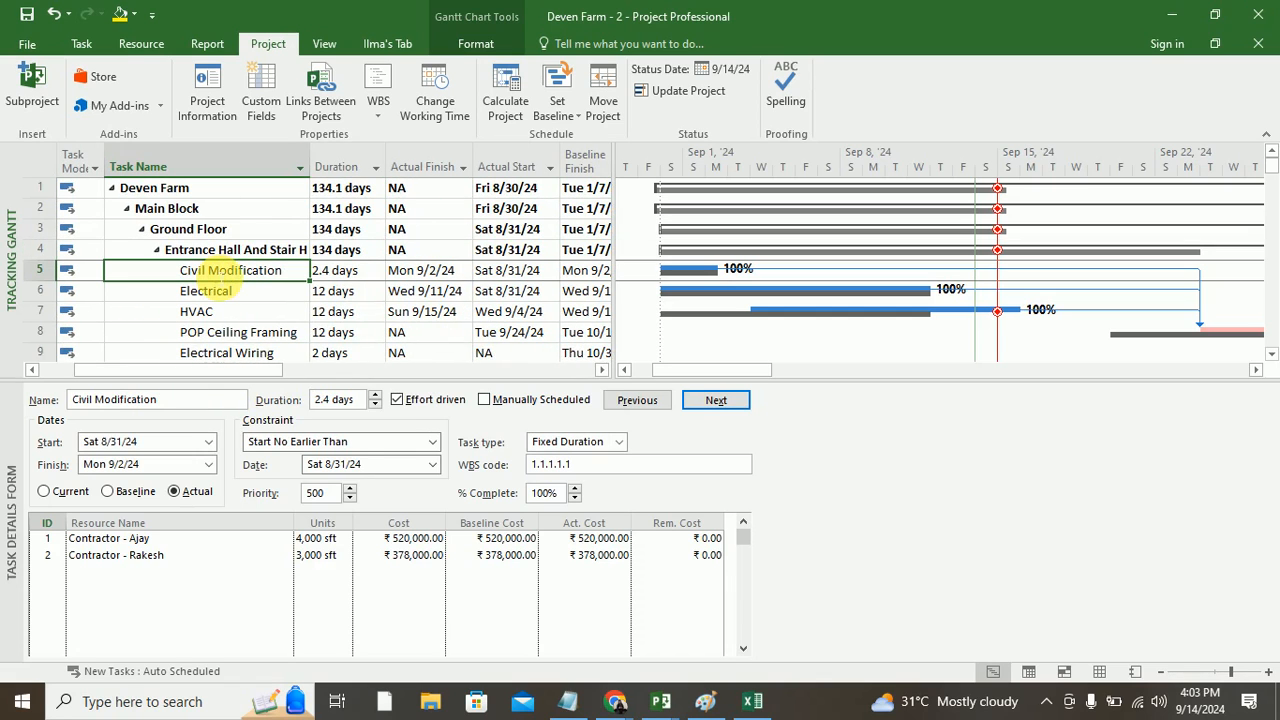
{"action": "right_click", "coordinate": [194, 594]}
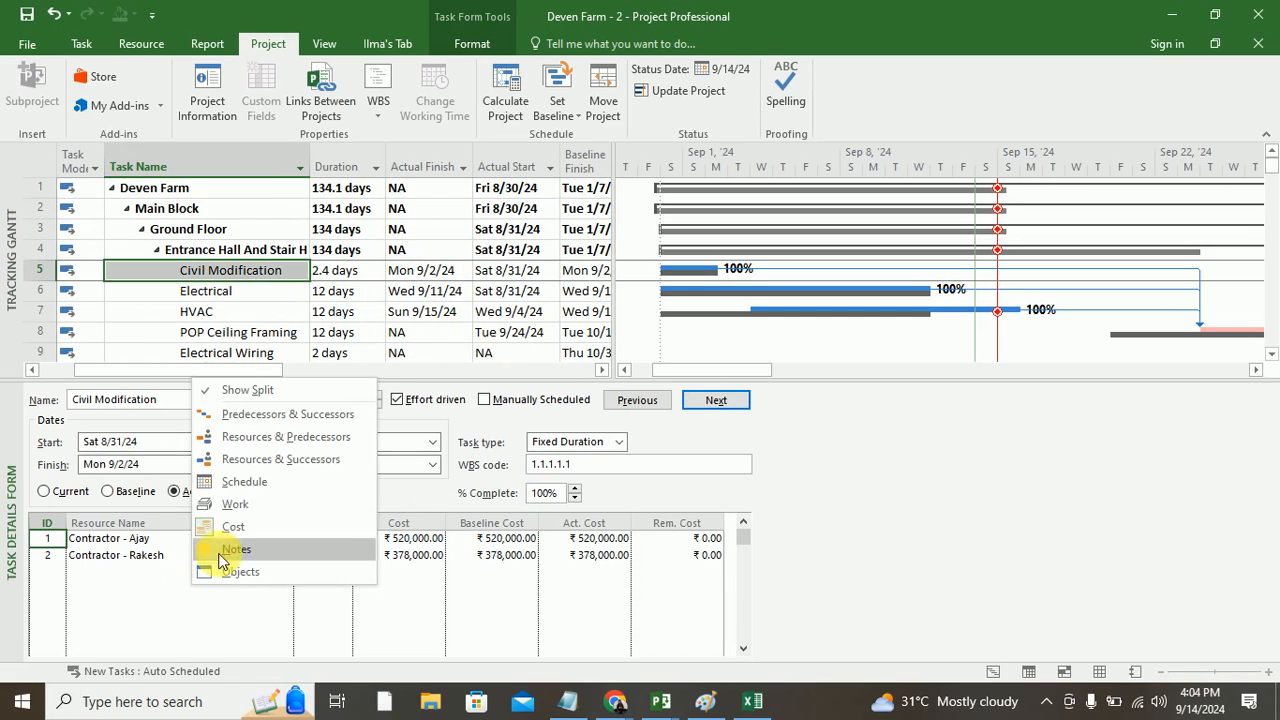
{"action": "left_click", "coordinate": [230, 510]}
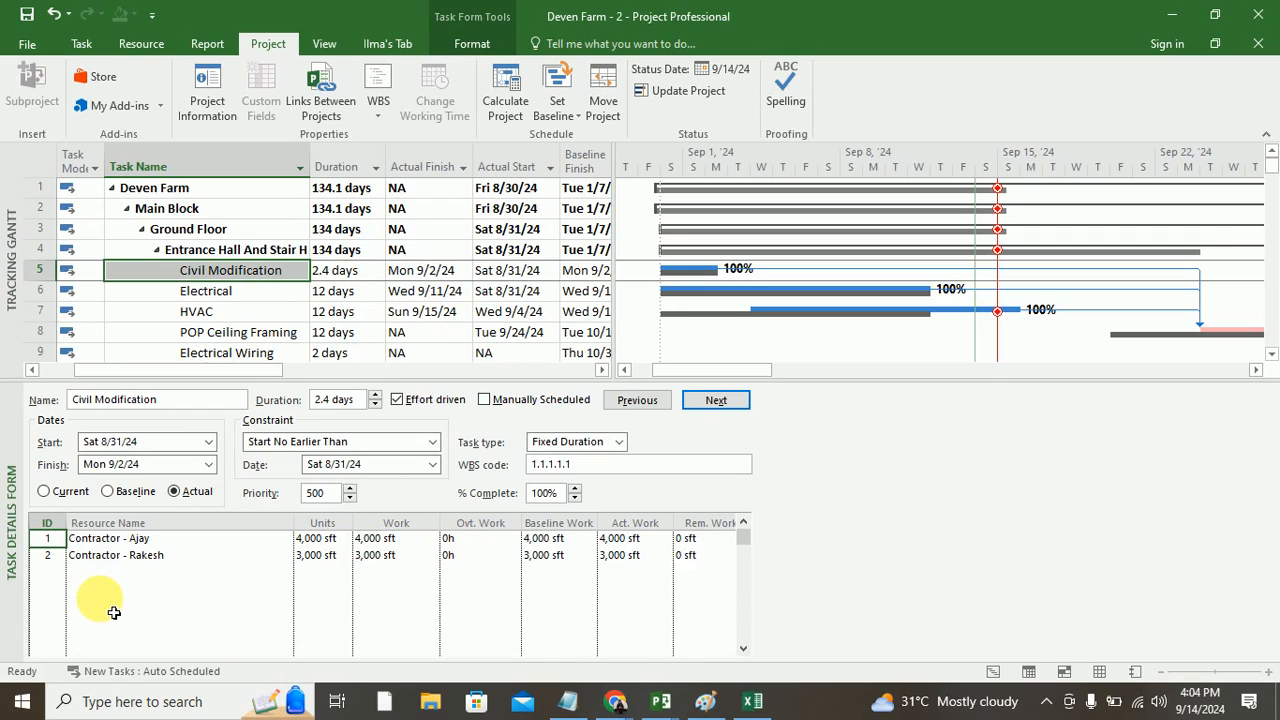
Step: Review the consecutive bars in rows 13 to 17 of the Excel sheet, and return to the Deven Farm - 2 schedule in Project
{"action": "key", "text": "alt+Tab"}
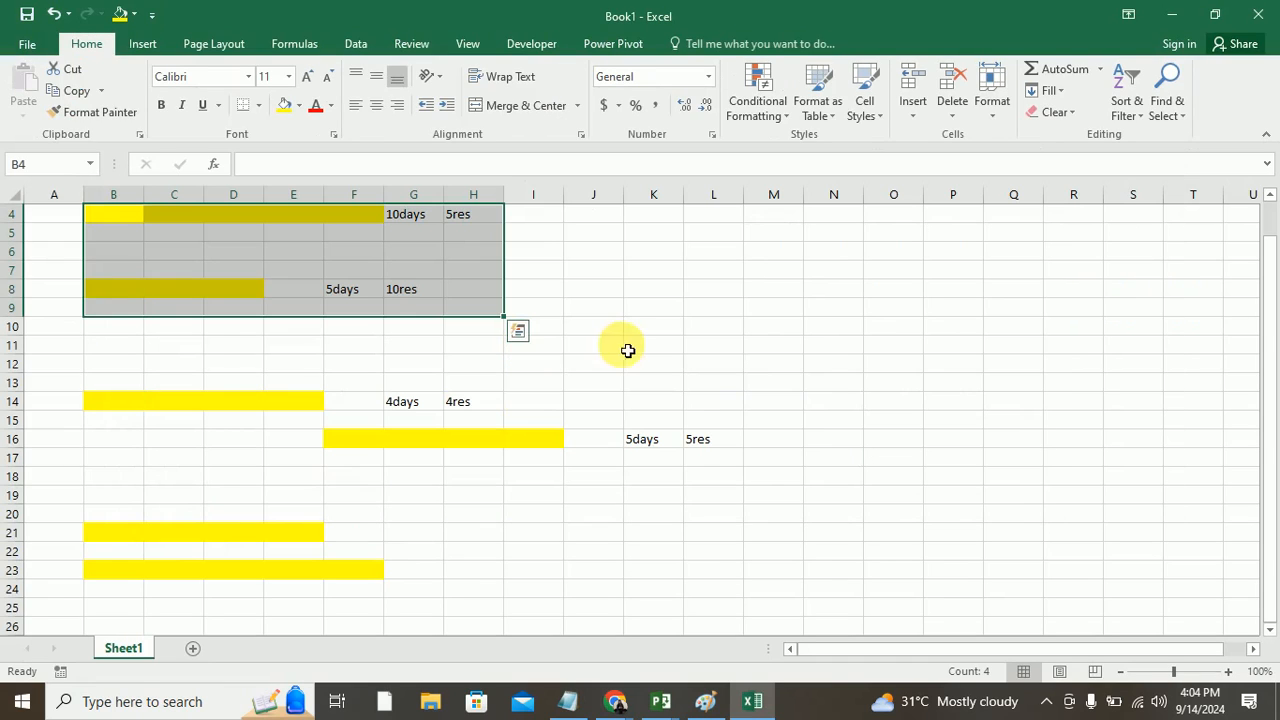
{"action": "left_click_drag", "start_coordinate": [113, 382], "coordinate": [740, 460]}
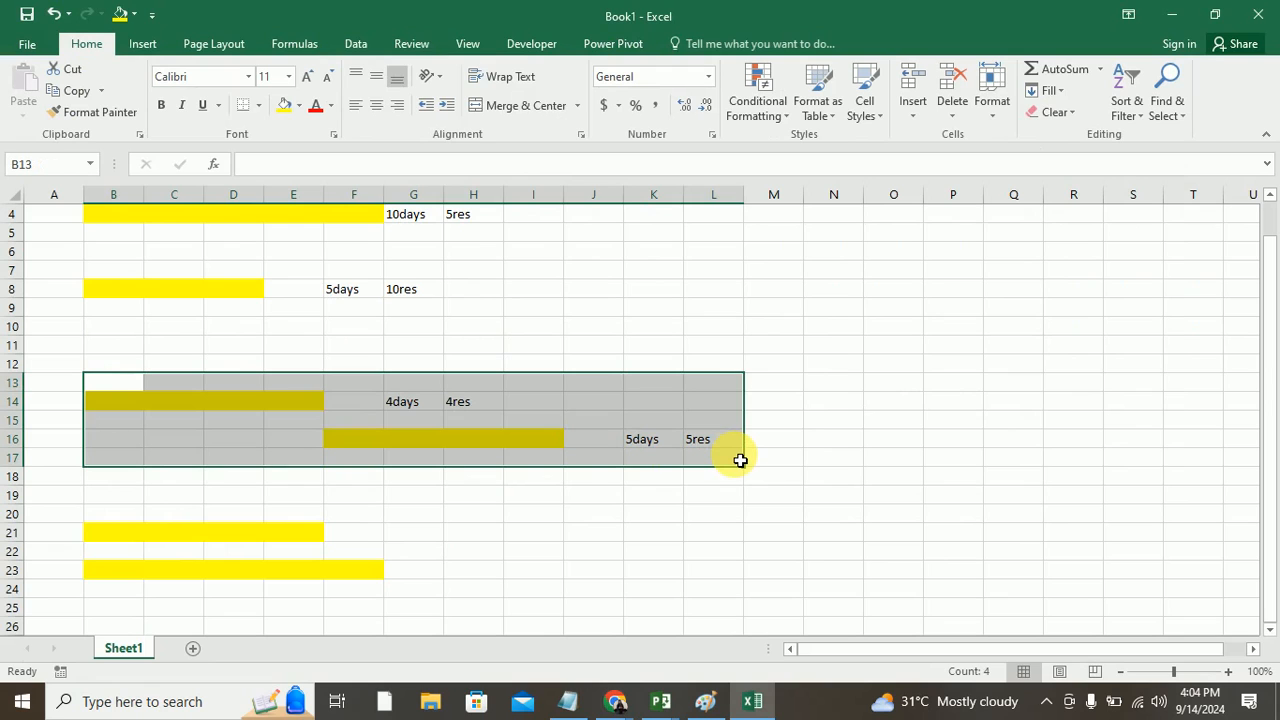
{"action": "key", "text": "alt+Tab"}
{"action": "key", "text": "alt+Tab"}
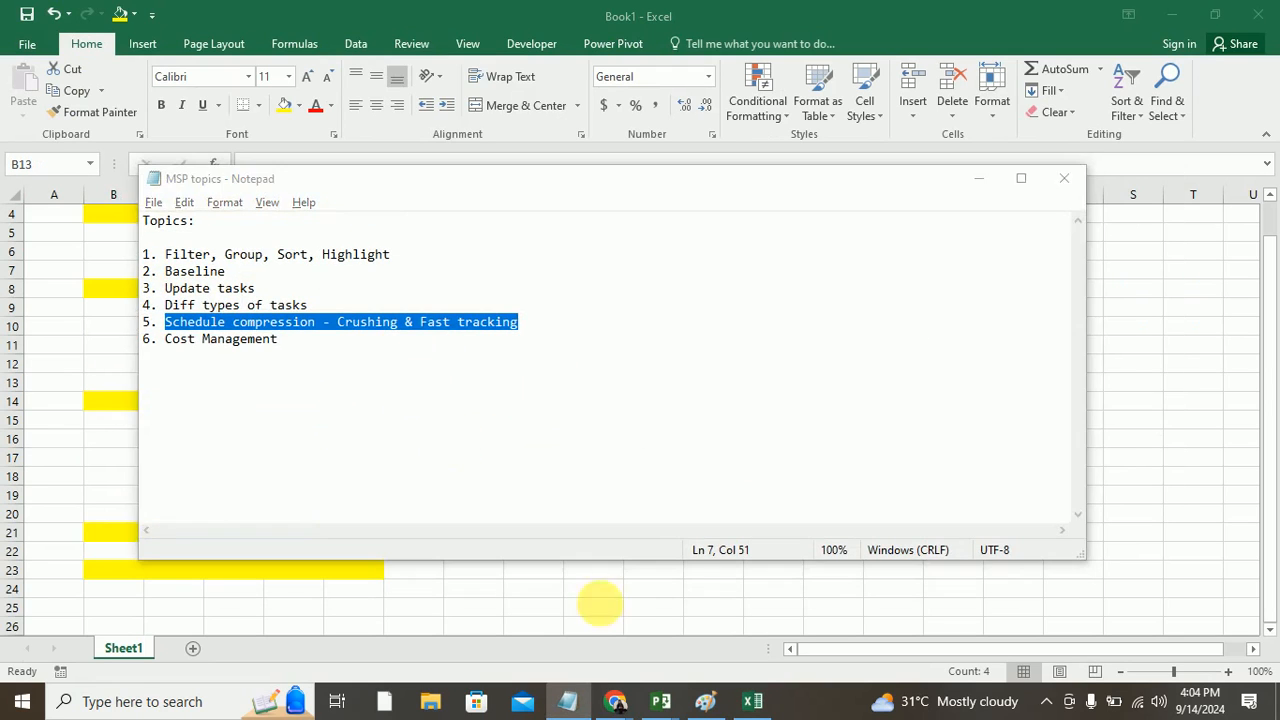
{"action": "left_click", "coordinate": [663, 701]}
{"action": "left_click", "coordinate": [818, 628]}
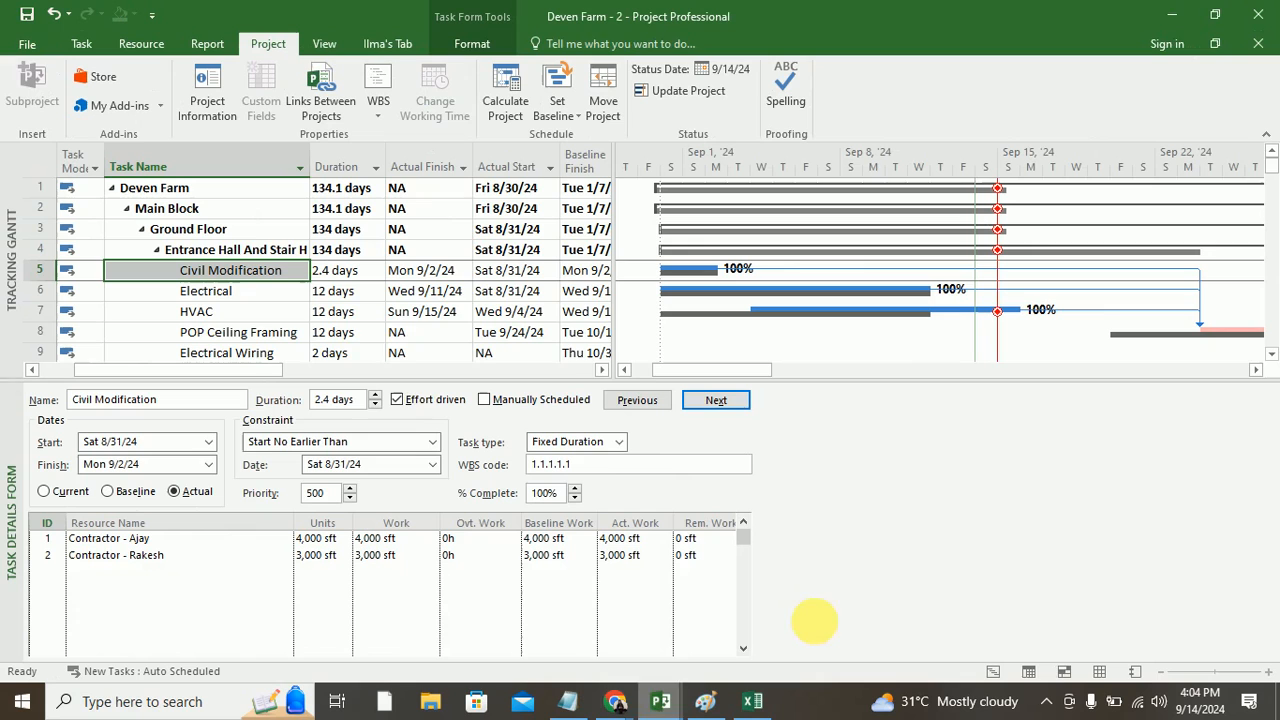
Step: Check the Electrical task's predecessors and link type in its Task Information, leaving everything as it is
{"action": "left_click", "coordinate": [603, 370]}
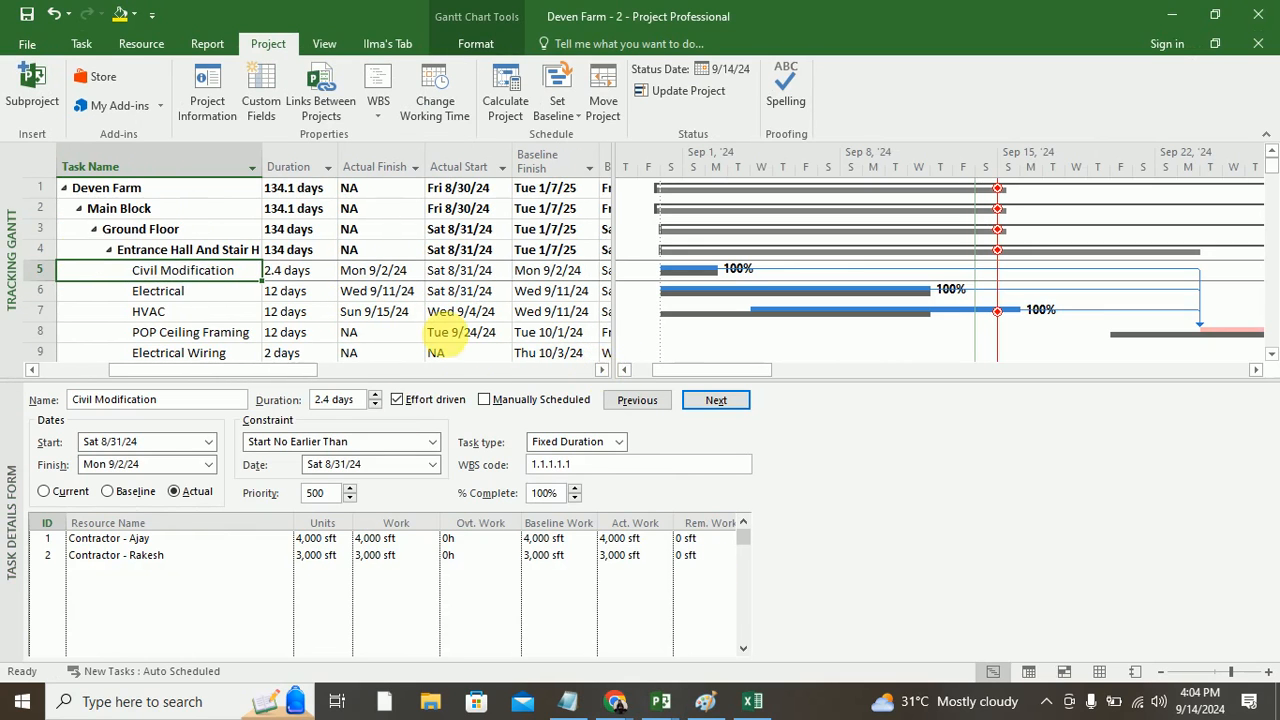
{"action": "left_click", "coordinate": [157, 290]}
{"action": "double_click", "coordinate": [167, 292]}
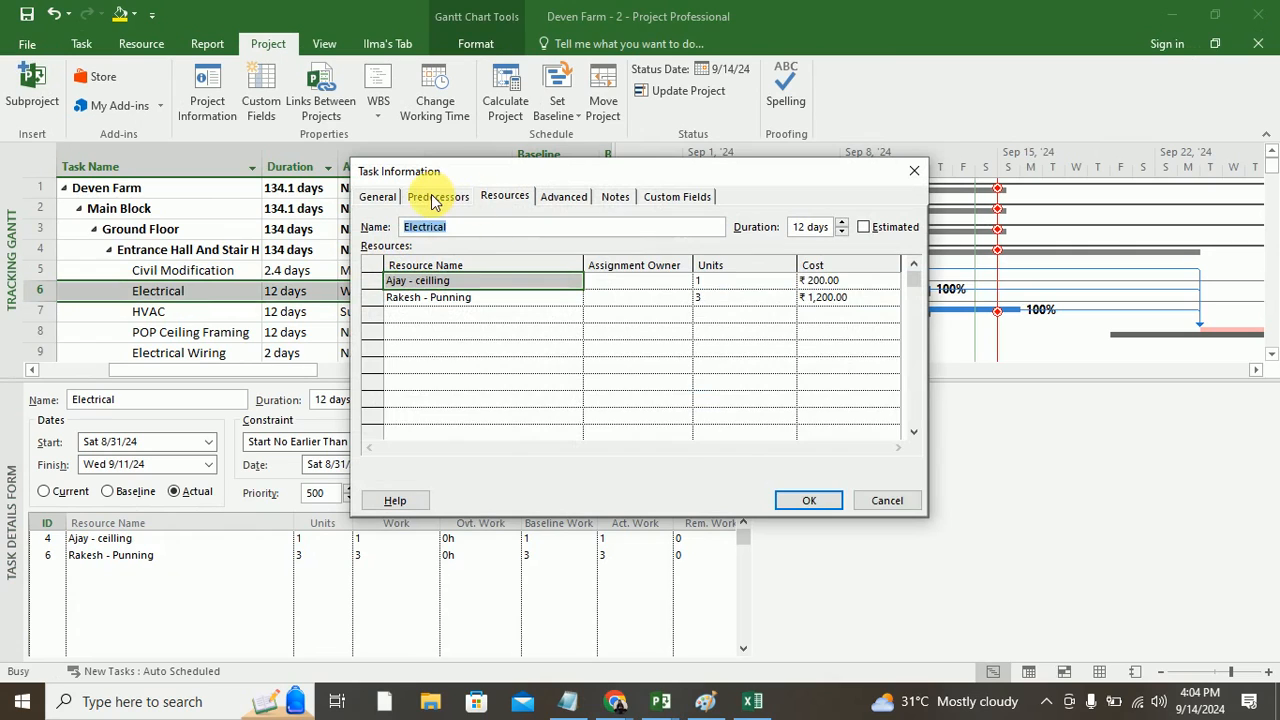
{"action": "left_click", "coordinate": [434, 200]}
{"action": "left_click", "coordinate": [828, 284]}
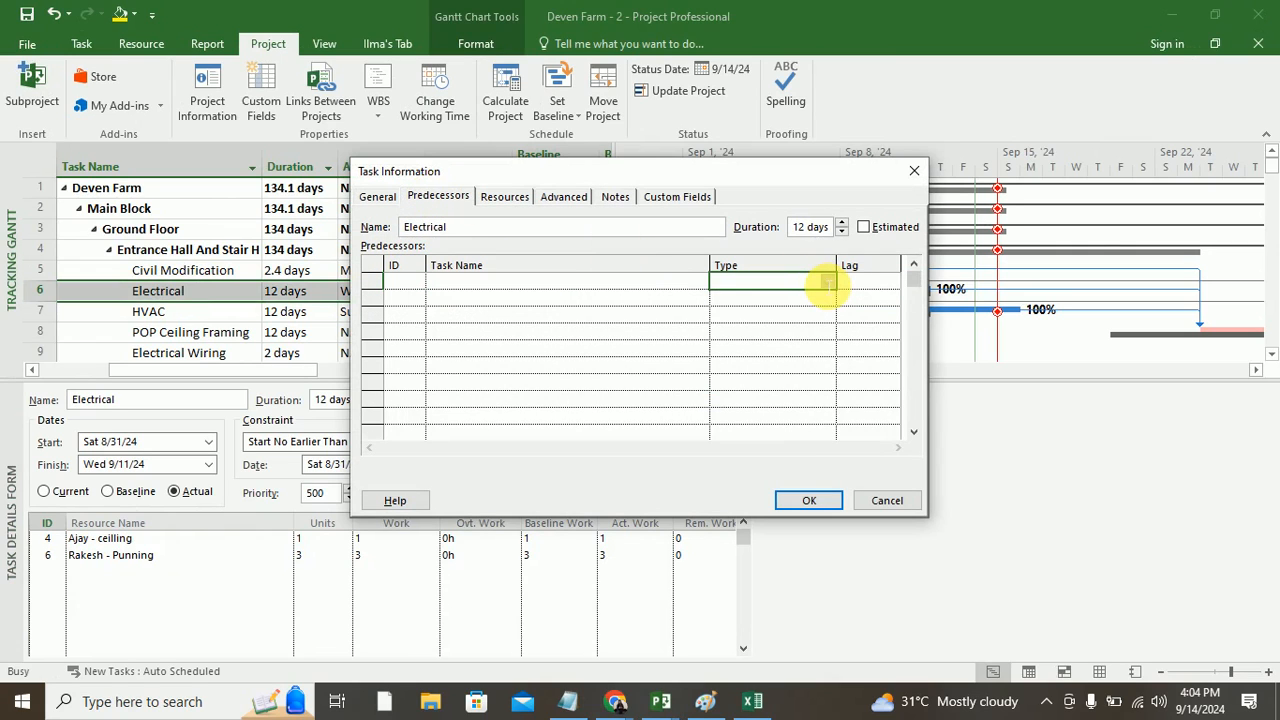
{"action": "left_click", "coordinate": [916, 174]}
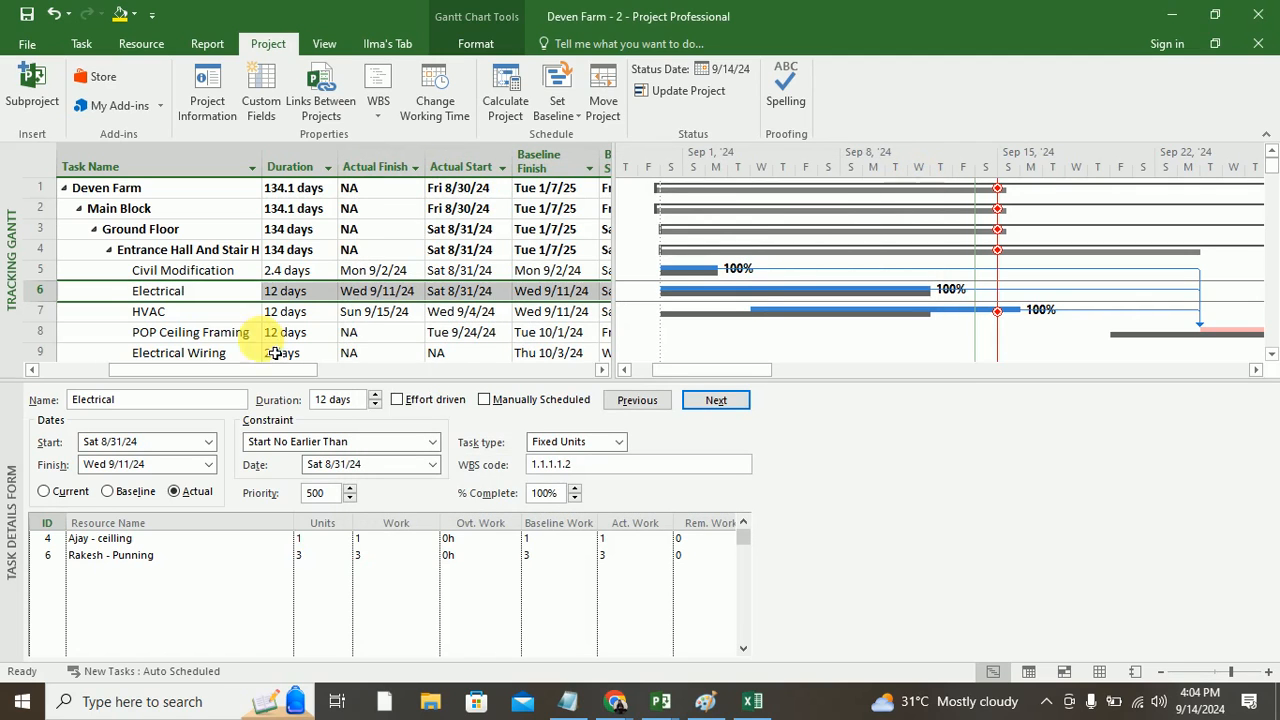
Step: Check the predecessors of the HVAC task in its Task Information
{"action": "left_click", "coordinate": [186, 312]}
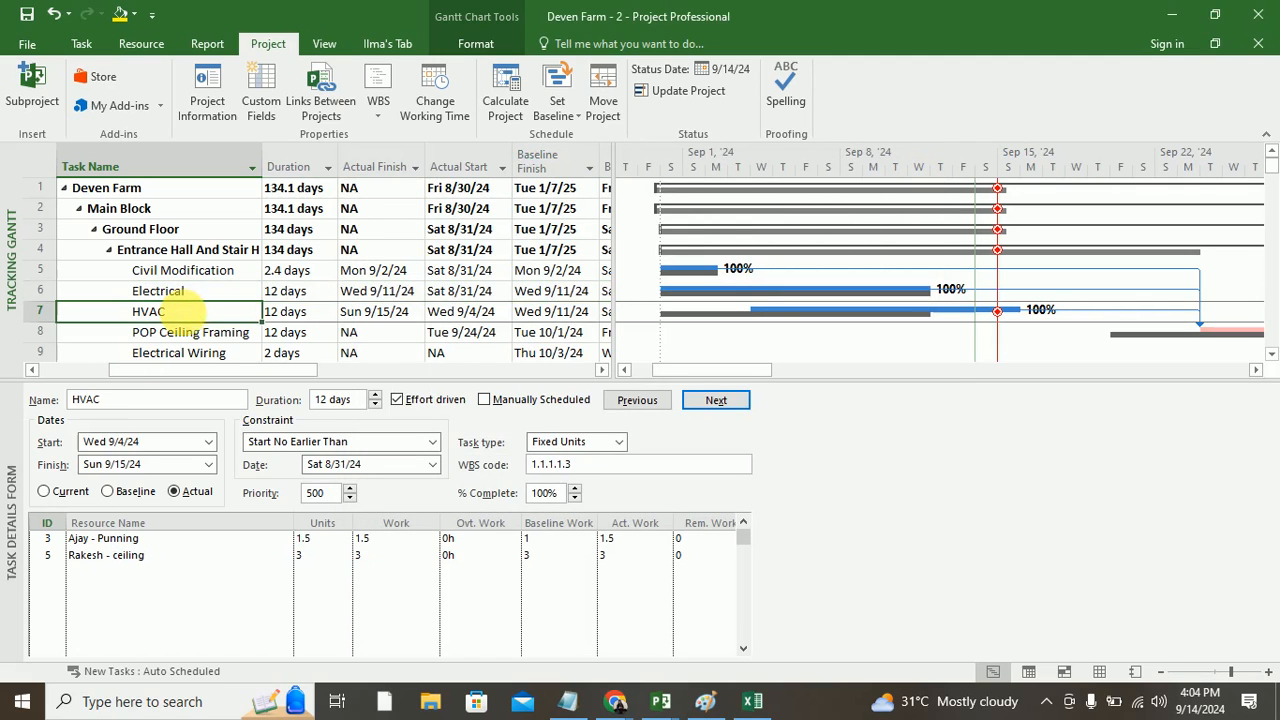
{"action": "double_click", "coordinate": [186, 318]}
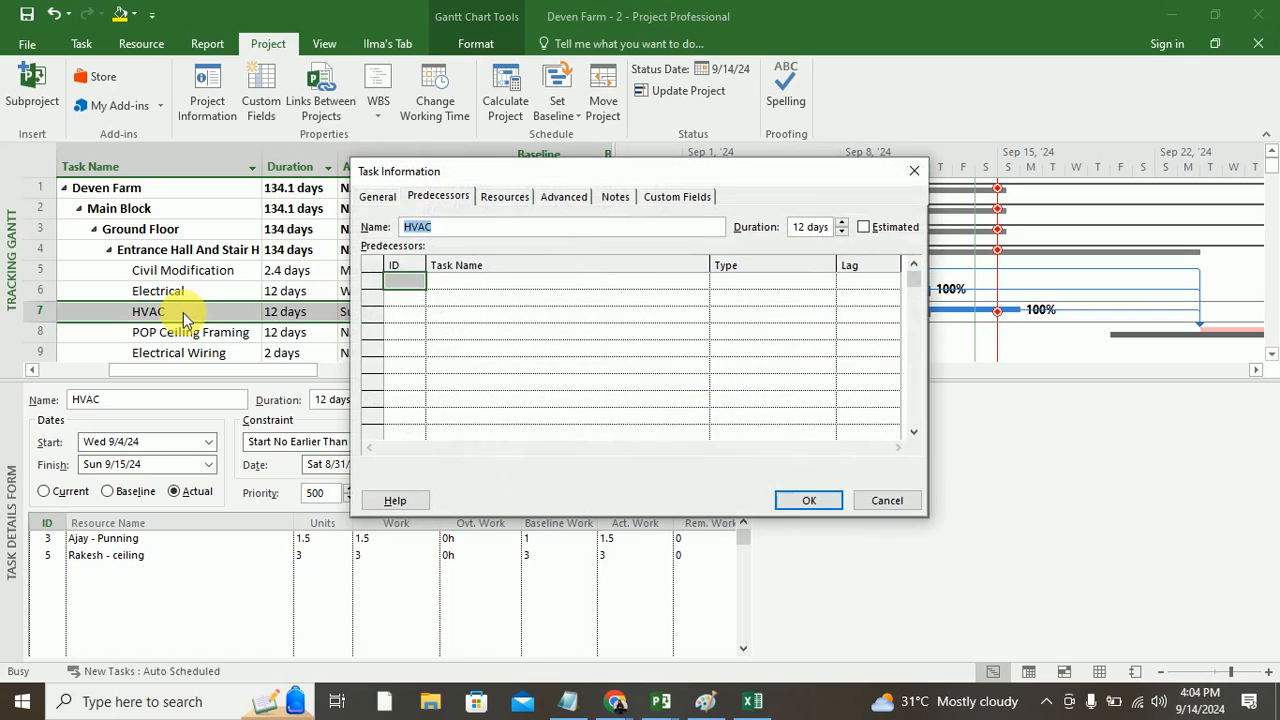
{"action": "left_click", "coordinate": [913, 174]}
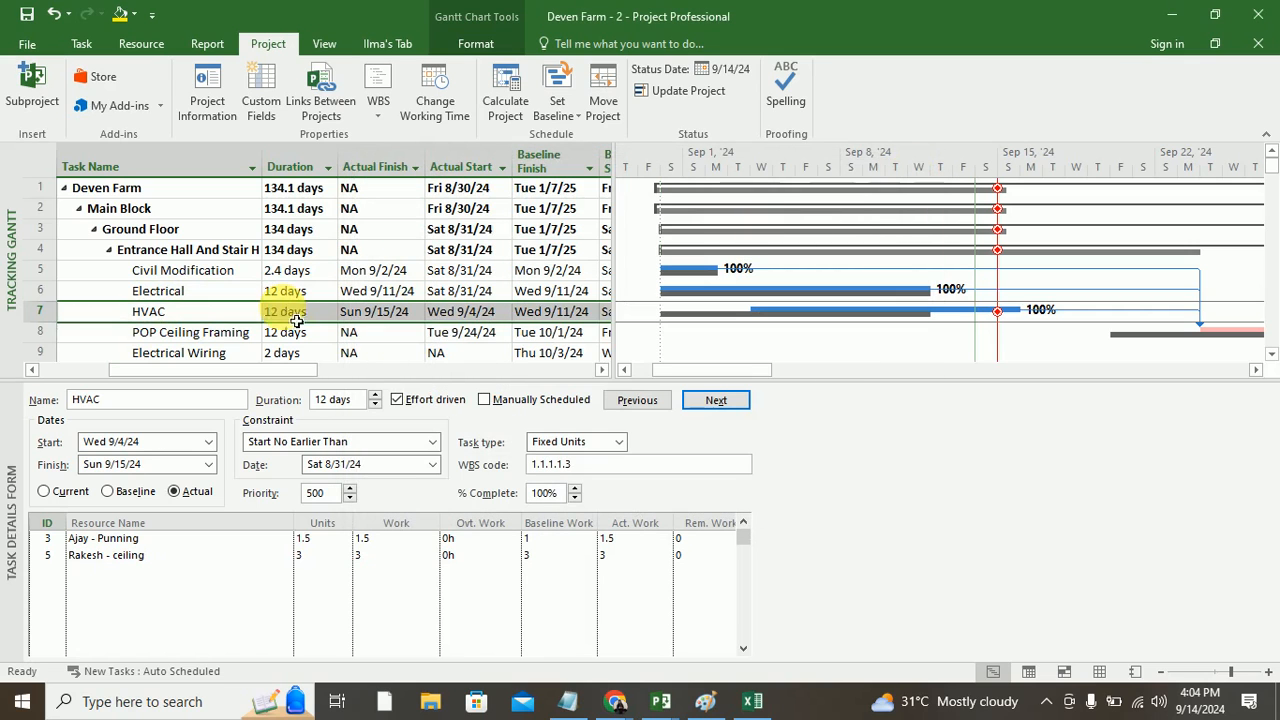
Step: Examine the POP Ceiling Framing task's predecessors and their link types against the bars in the Gantt chart
{"action": "left_click", "coordinate": [203, 336]}
{"action": "double_click", "coordinate": [203, 336]}
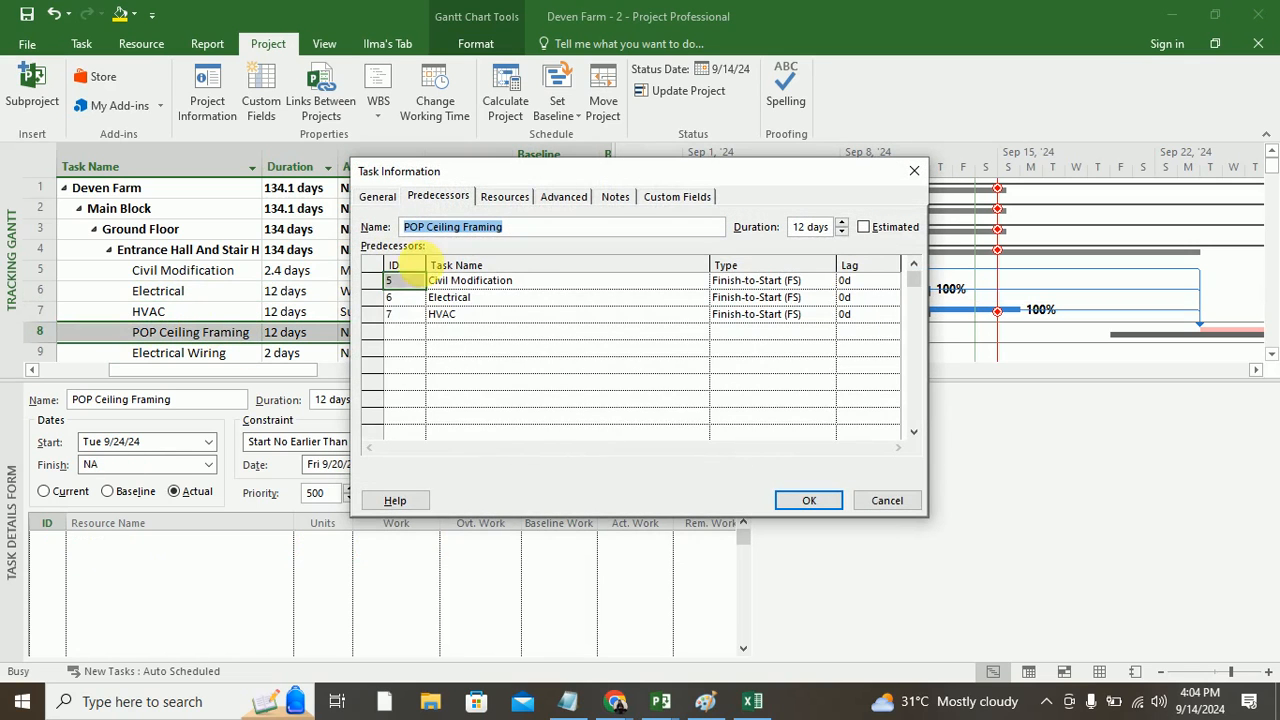
{"action": "left_click_drag", "start_coordinate": [486, 172], "coordinate": [605, 287]}
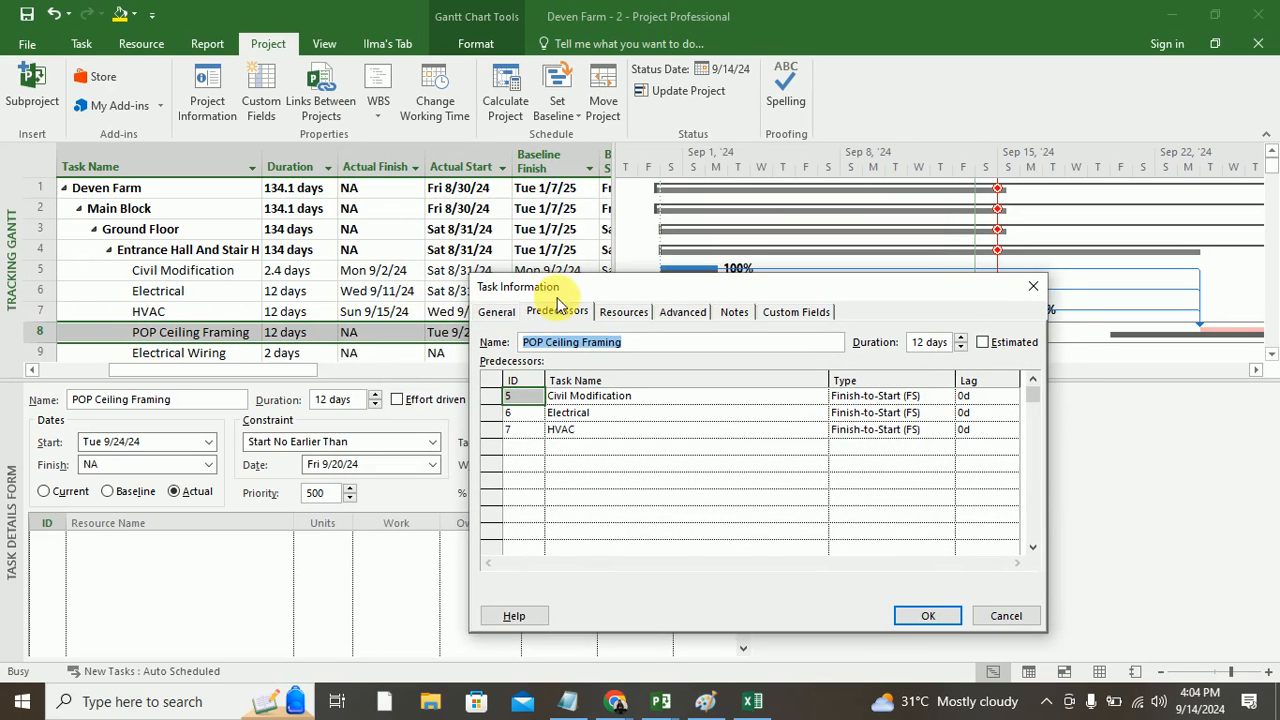
{"action": "left_click_drag", "start_coordinate": [593, 287], "coordinate": [617, 417]}
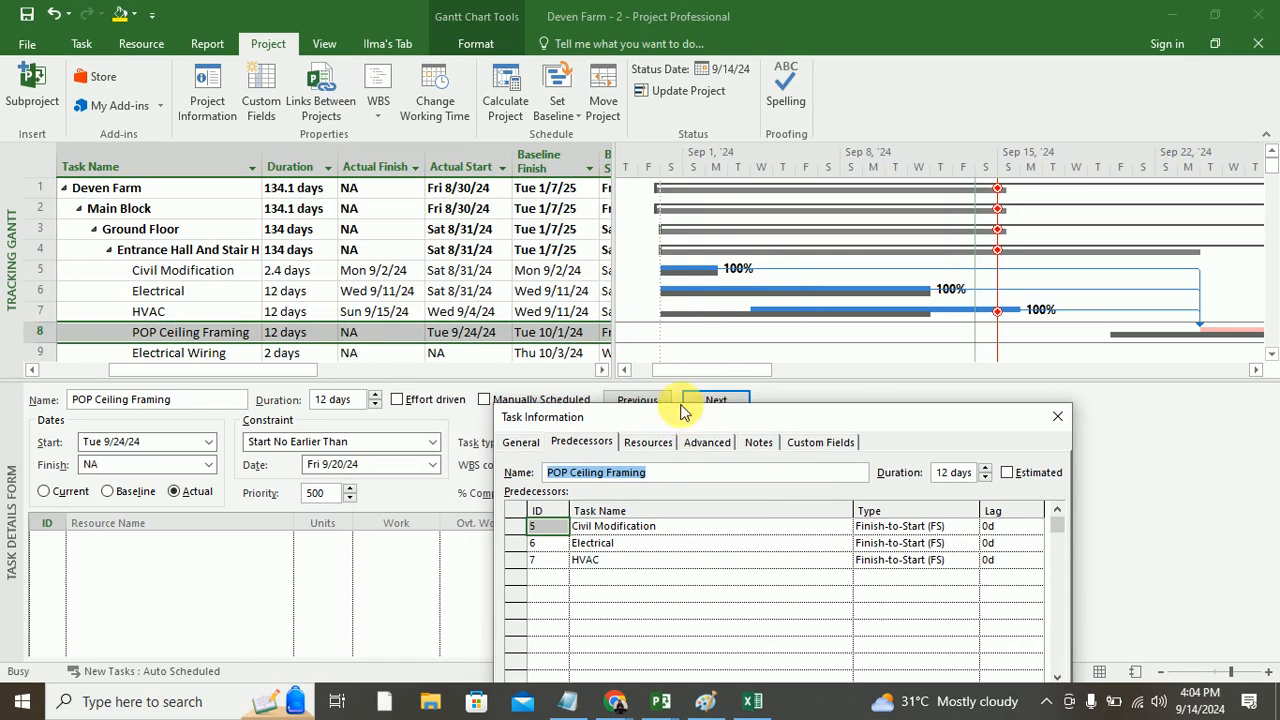
{"action": "left_click_drag", "start_coordinate": [686, 424], "coordinate": [584, 224]}
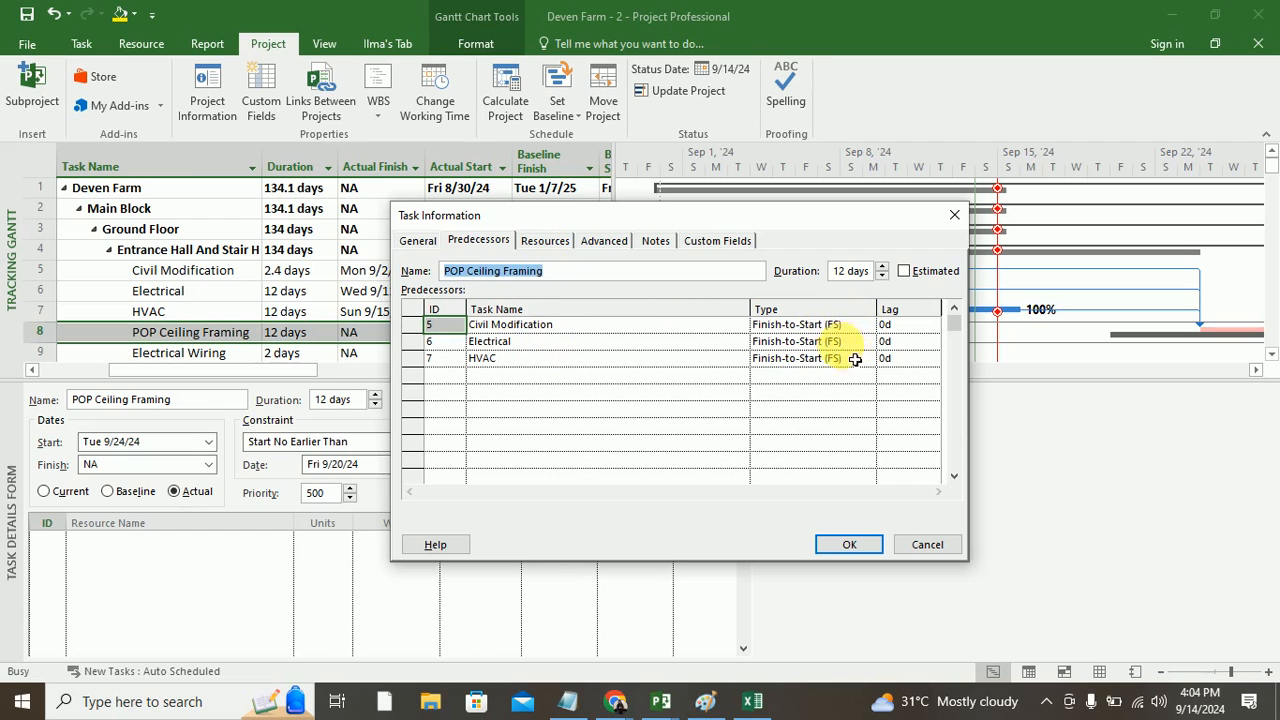
{"action": "left_click", "coordinate": [846, 326]}
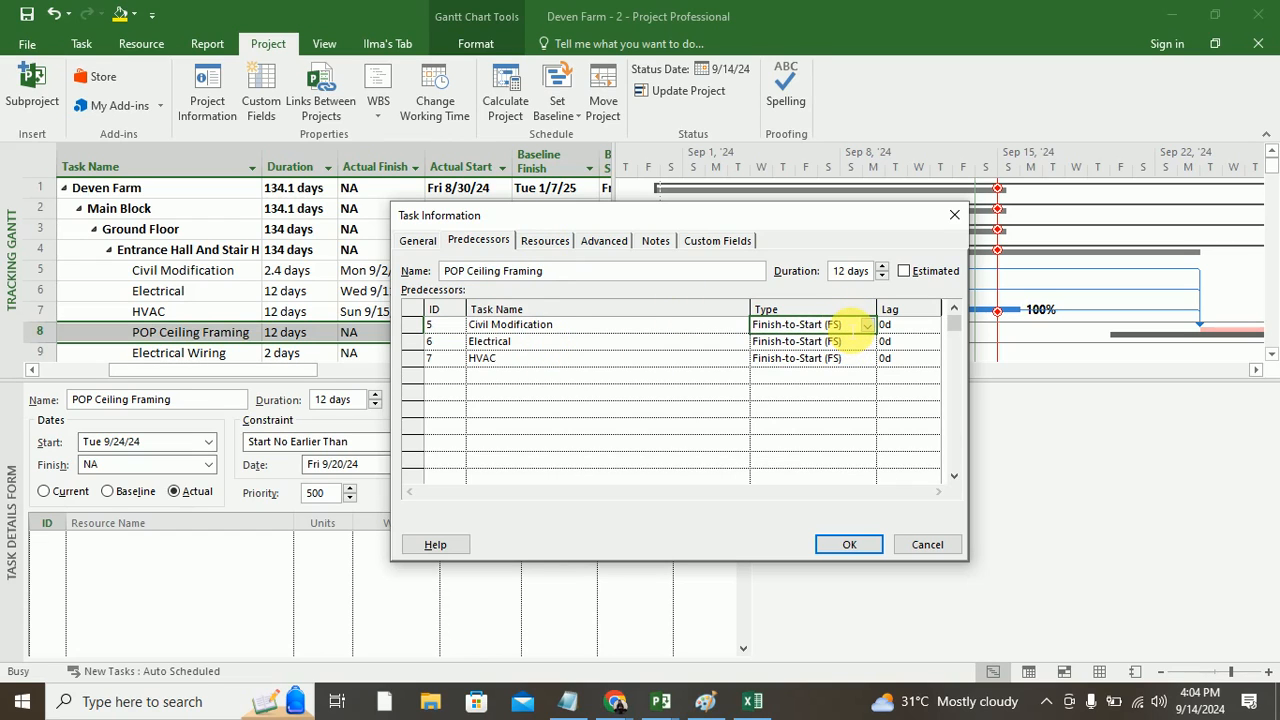
{"action": "left_click", "coordinate": [953, 213]}
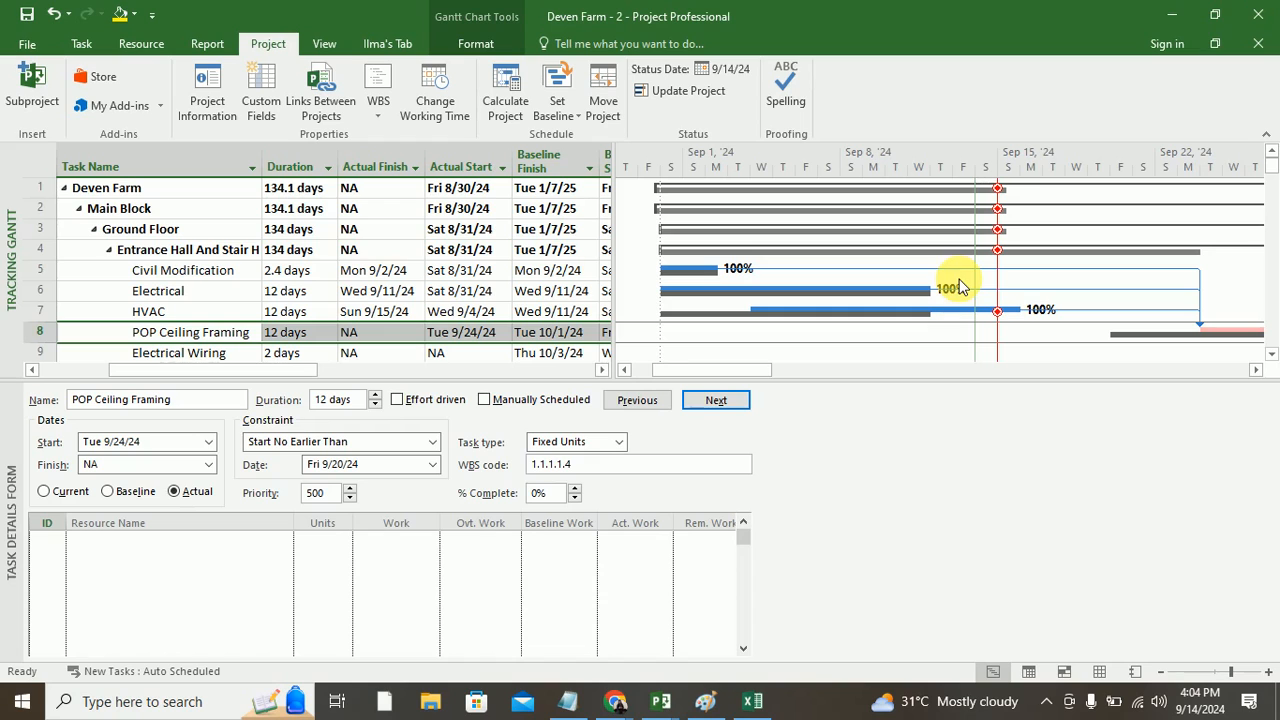
Step: Review all crashing and fast-tracking bars in rows 2 to 23 of the Excel sheet, and return to the Project schedule
{"action": "left_click", "coordinate": [757, 703]}
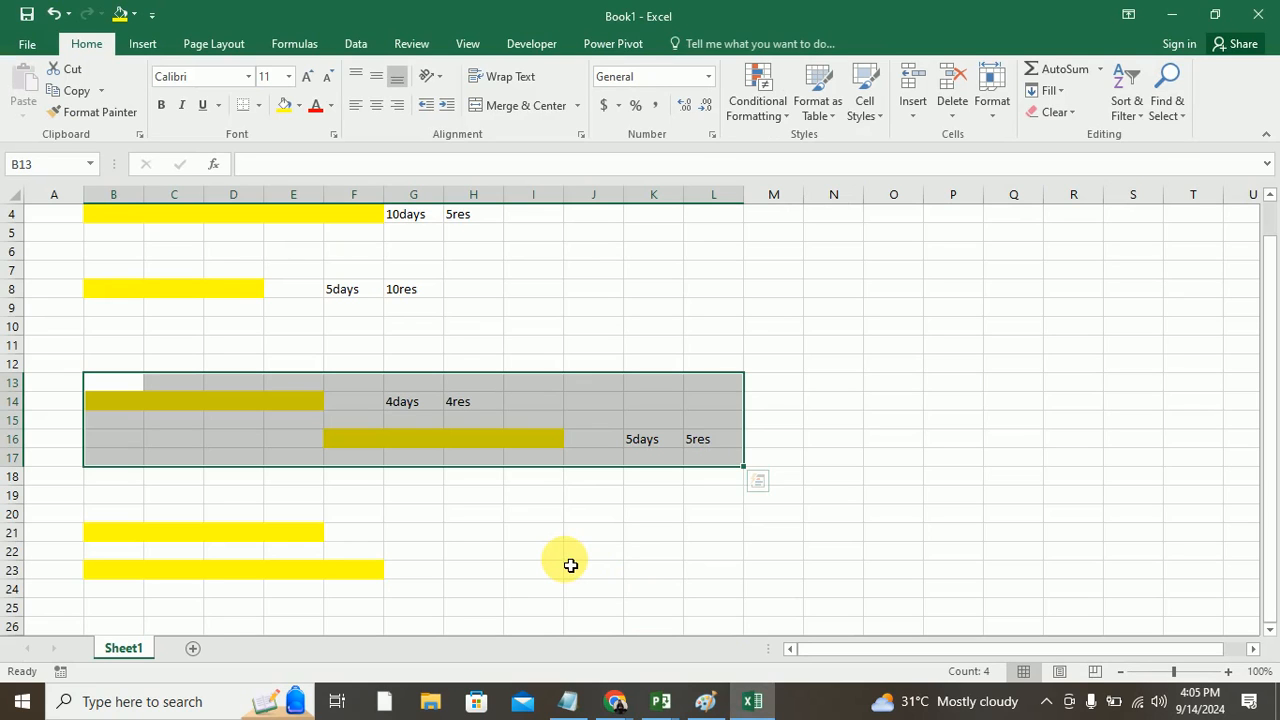
{"action": "scroll", "coordinate": [570, 565], "scroll_direction": "up", "scroll_amount": 1}
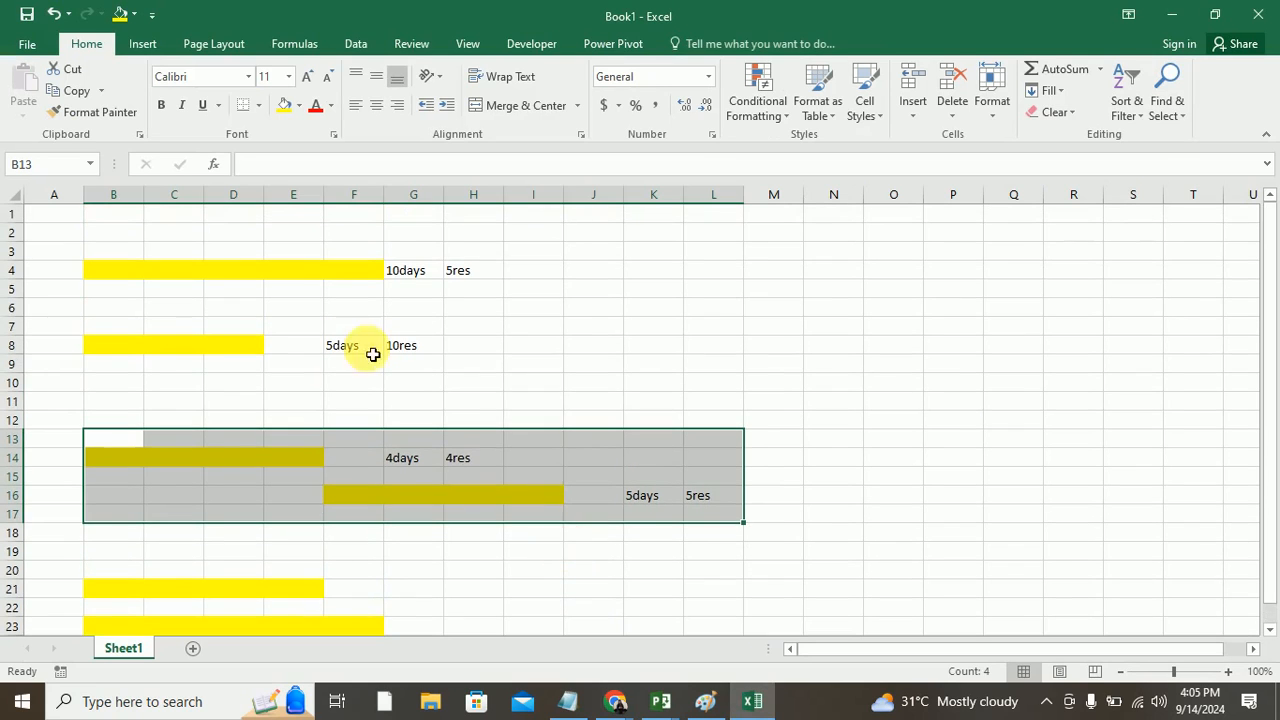
{"action": "left_click_drag", "start_coordinate": [603, 573], "coordinate": [760, 632]}
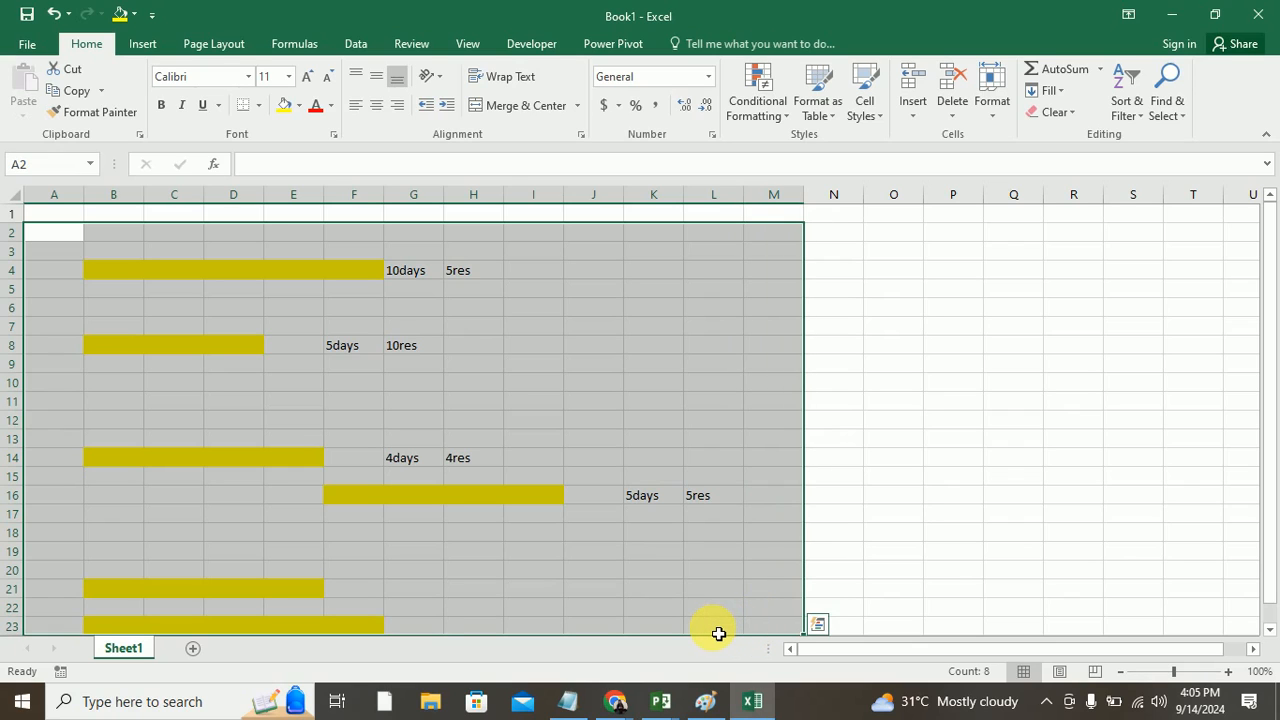
{"action": "left_click", "coordinate": [660, 697]}
{"action": "left_click", "coordinate": [857, 620]}
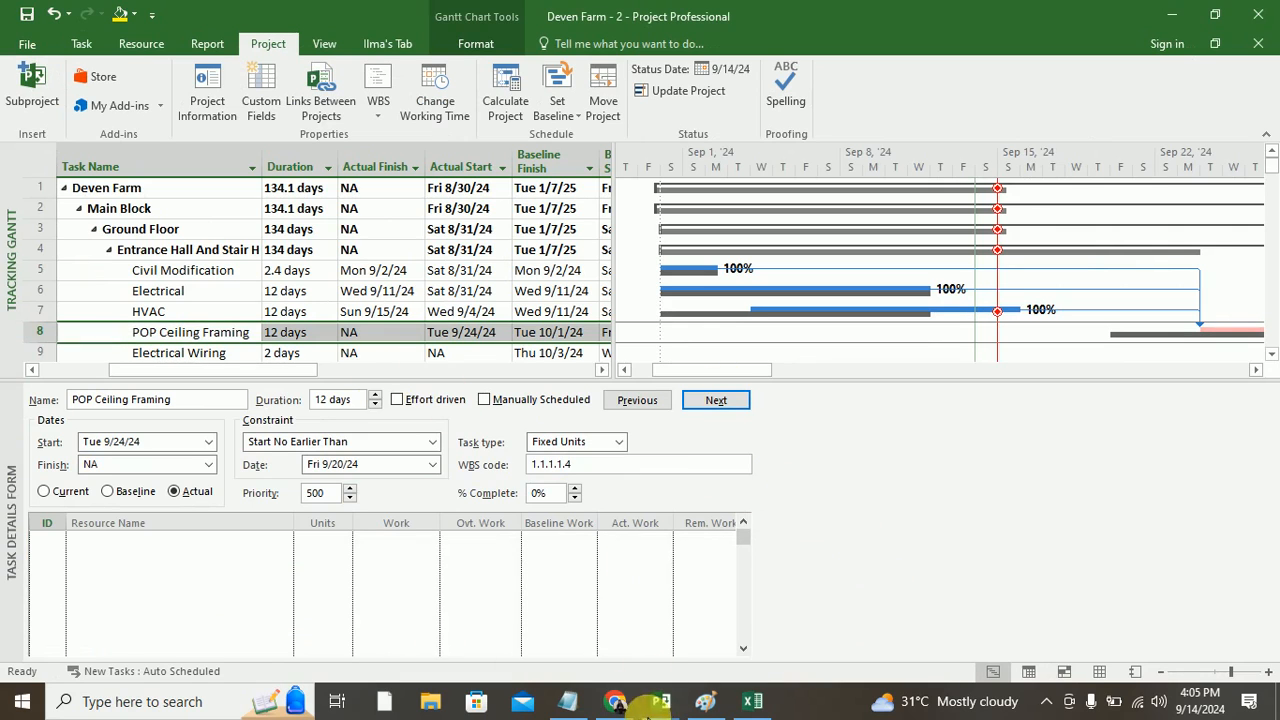
Step: Review the MSP topics list in Notepad, highlighting Baseline and Update tasks, and close the notes
{"action": "left_click", "coordinate": [565, 700]}
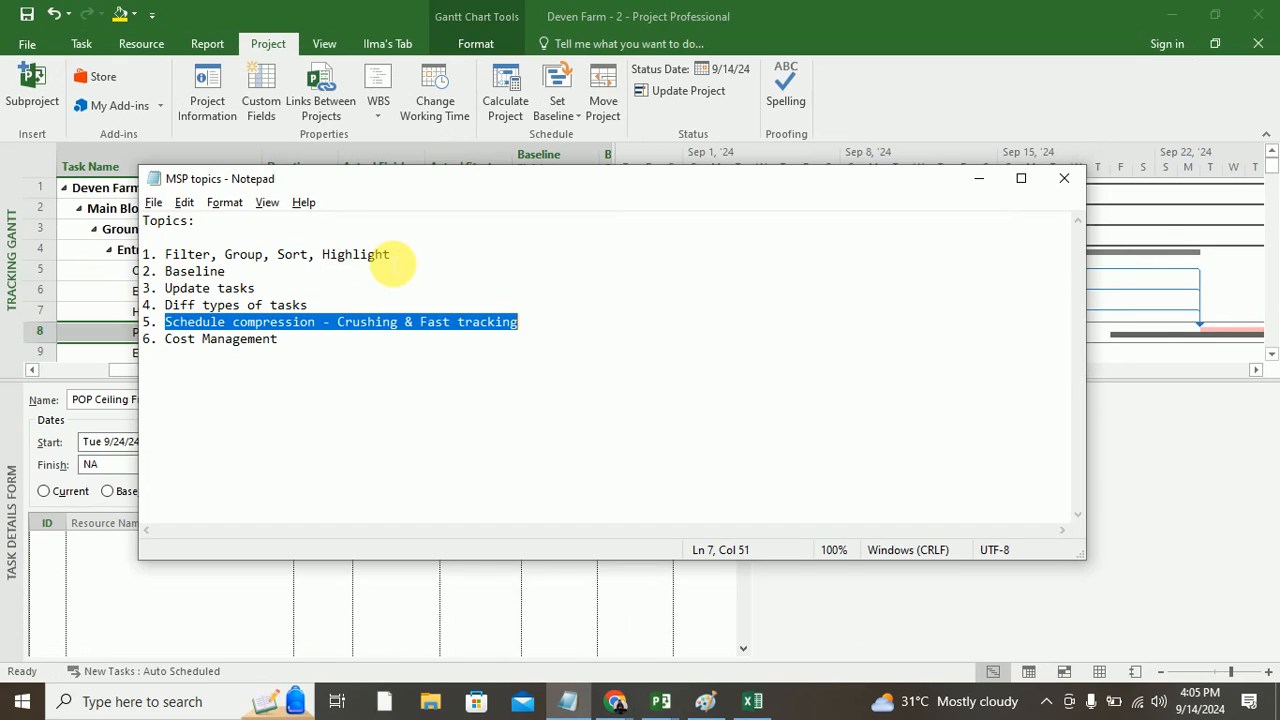
{"action": "double_click", "coordinate": [215, 271]}
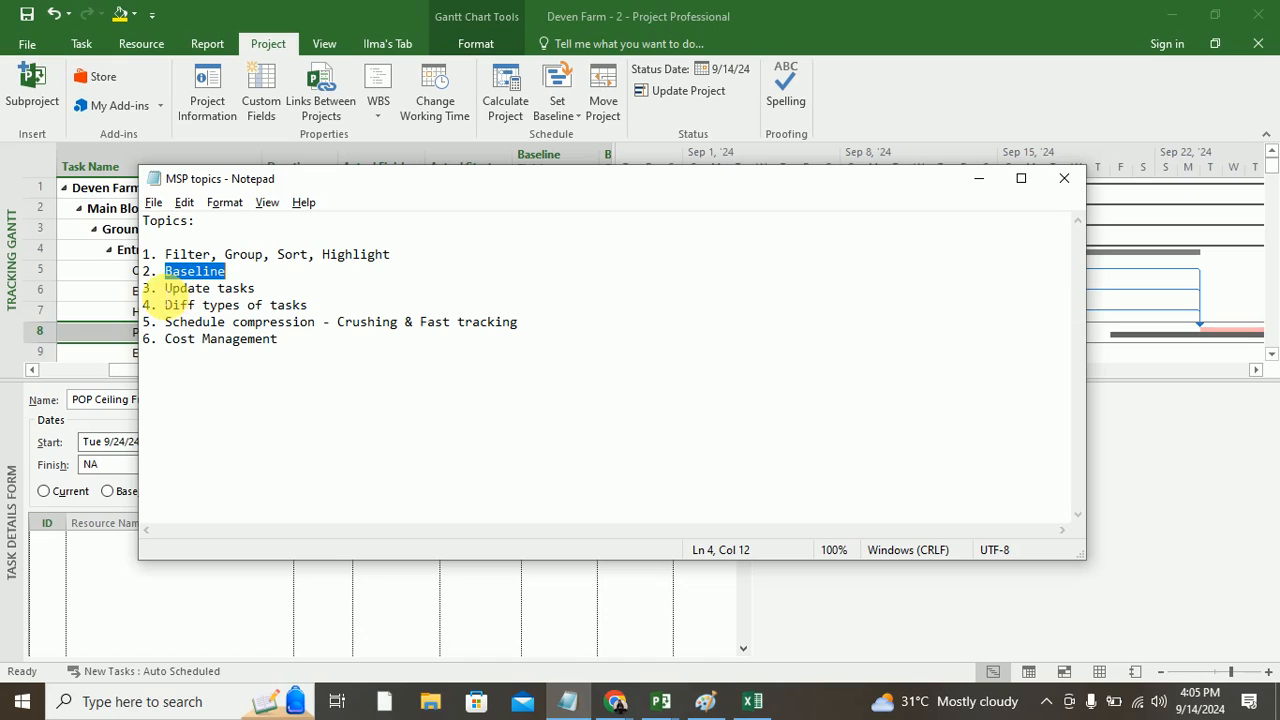
{"action": "left_click_drag", "start_coordinate": [165, 288], "coordinate": [257, 290]}
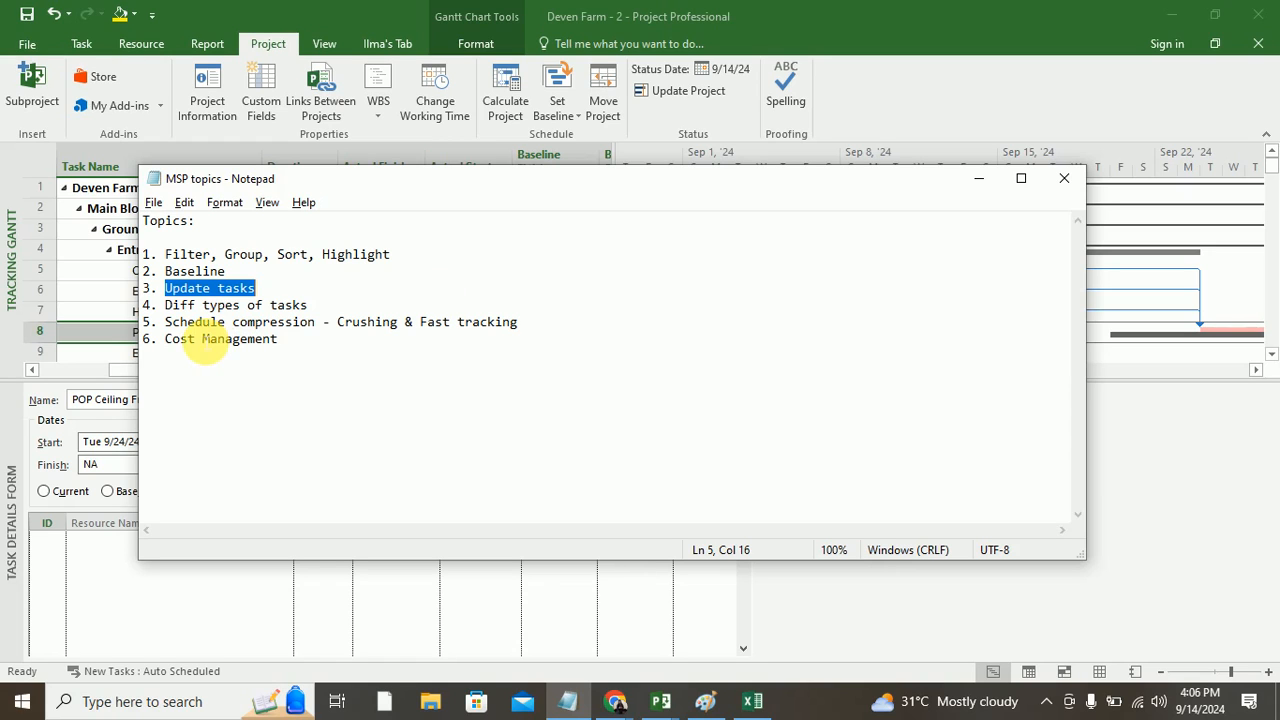
{"action": "left_click_drag", "start_coordinate": [523, 177], "coordinate": [515, 241]}
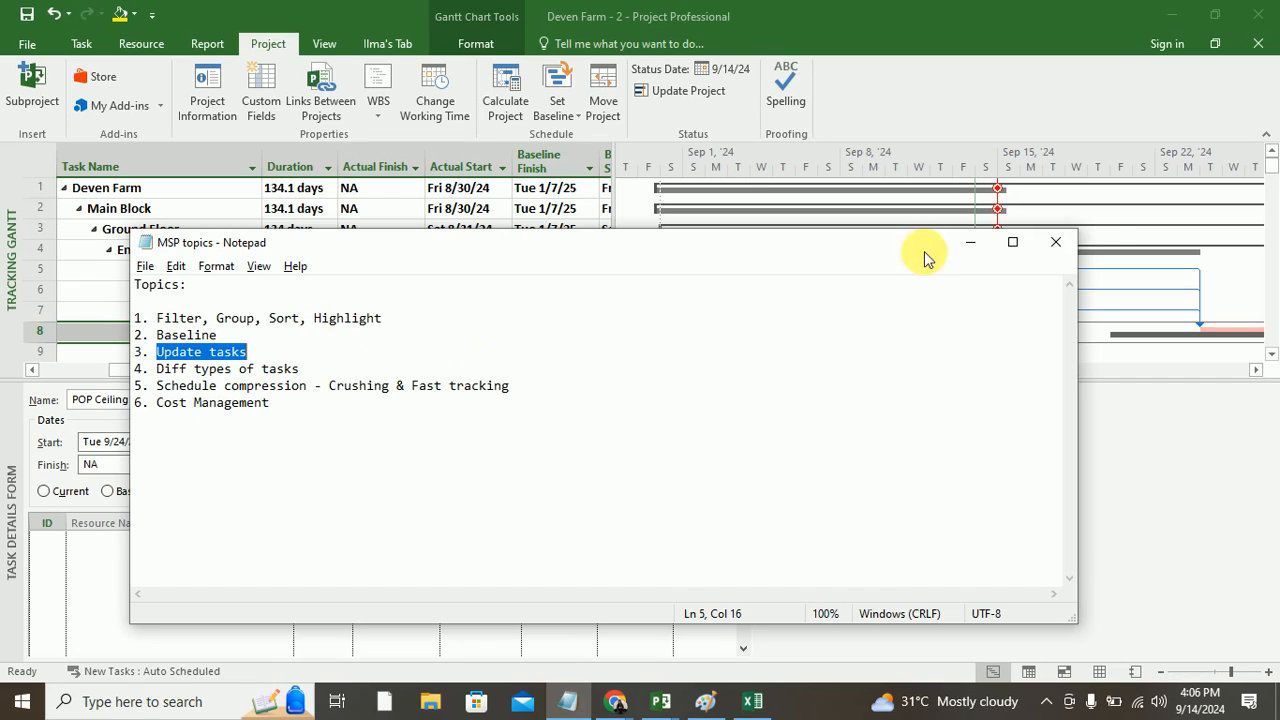
{"action": "left_click", "coordinate": [1055, 242]}
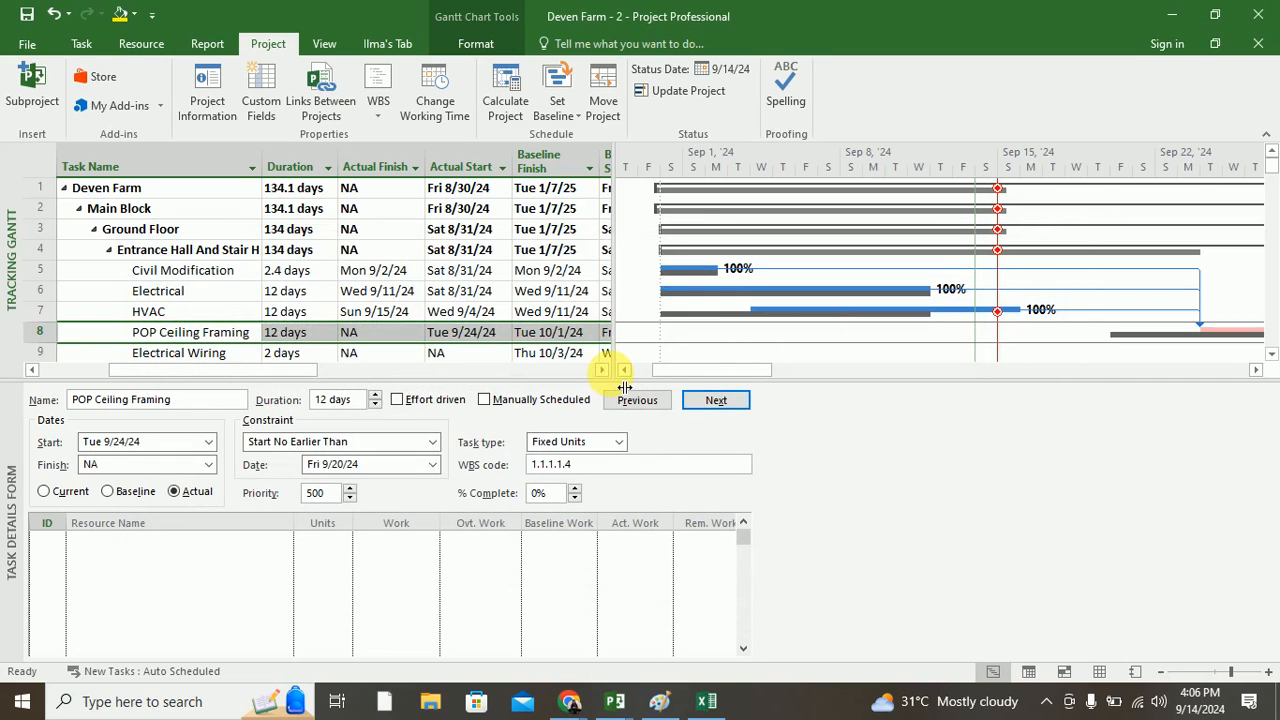